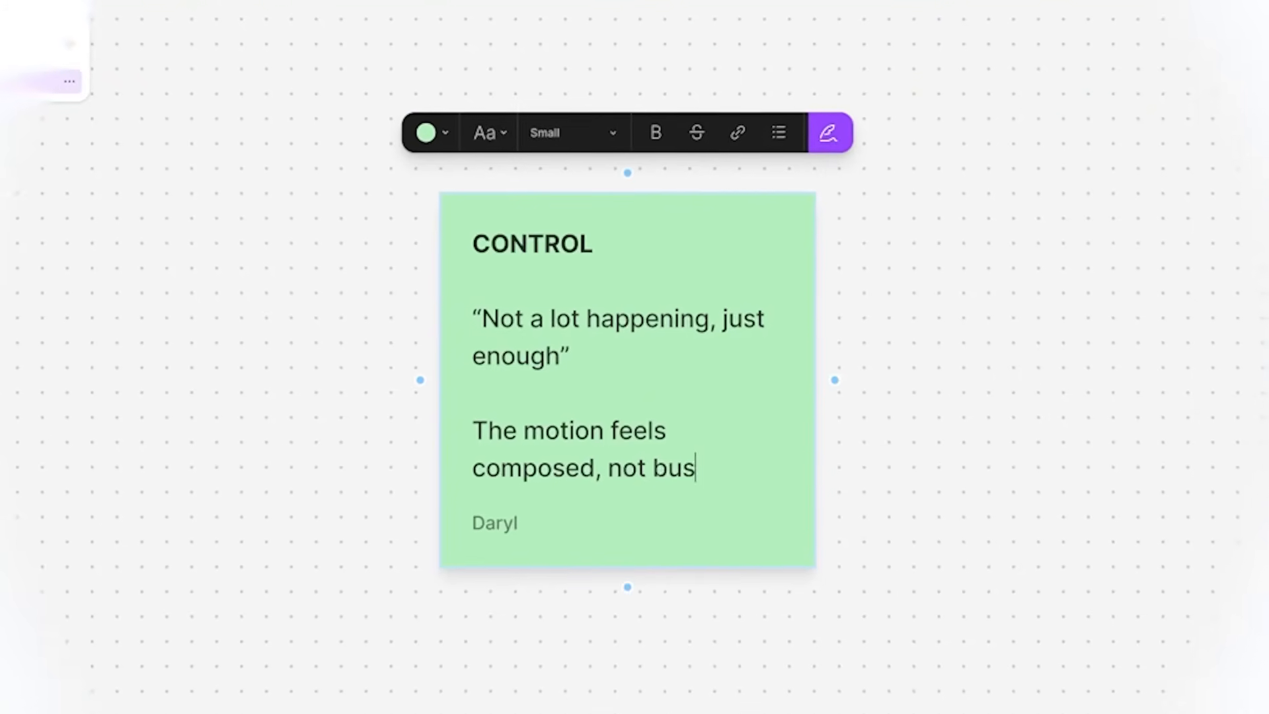
# - Write "everything enters with purpose" on the INTENTION note, select its closing phrase, and finish the CLARITY note with "and you know what's happening."
pyautogui.write('ything enters with purpose')
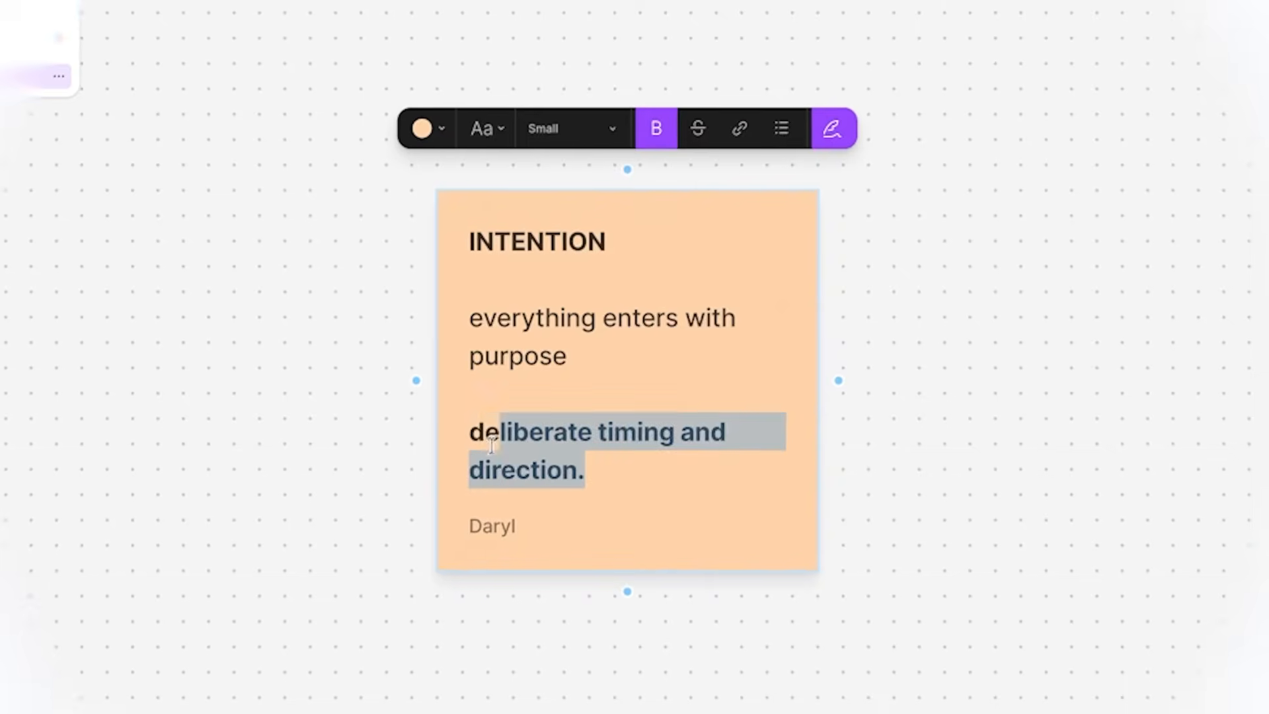
pyautogui.moveTo(490, 444); pyautogui.dragTo(462, 441)
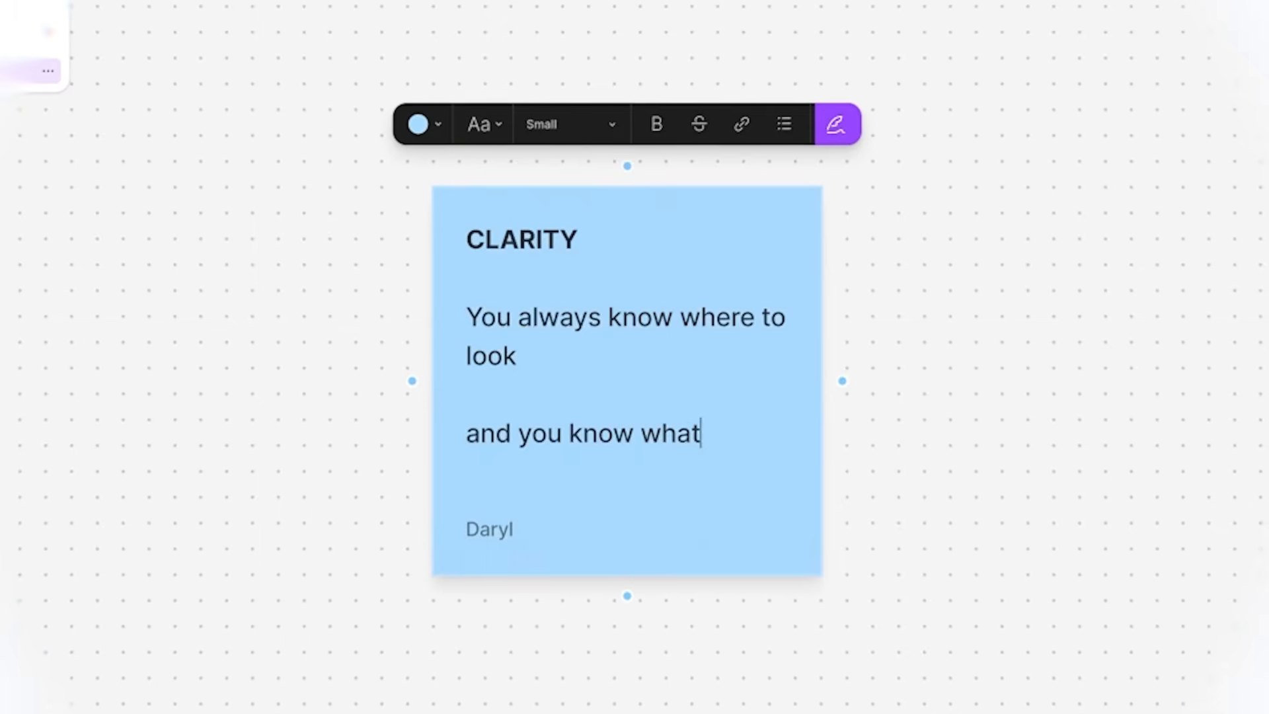
pyautogui.write("'s happening.")
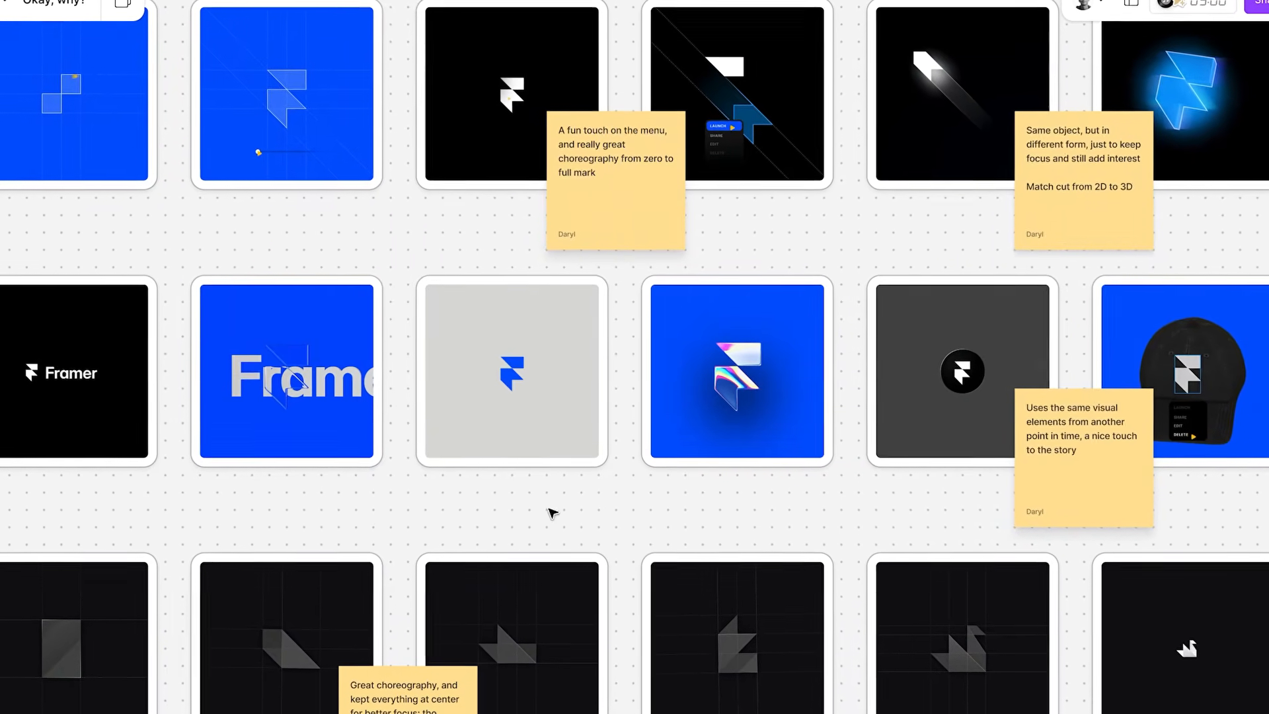
# - Examine the annotated Framer, swan and 60 logo animation frames and their sticky-note comments down the board
pyautogui.moveTo(552, 510); pyautogui.dragTo(616, 261)
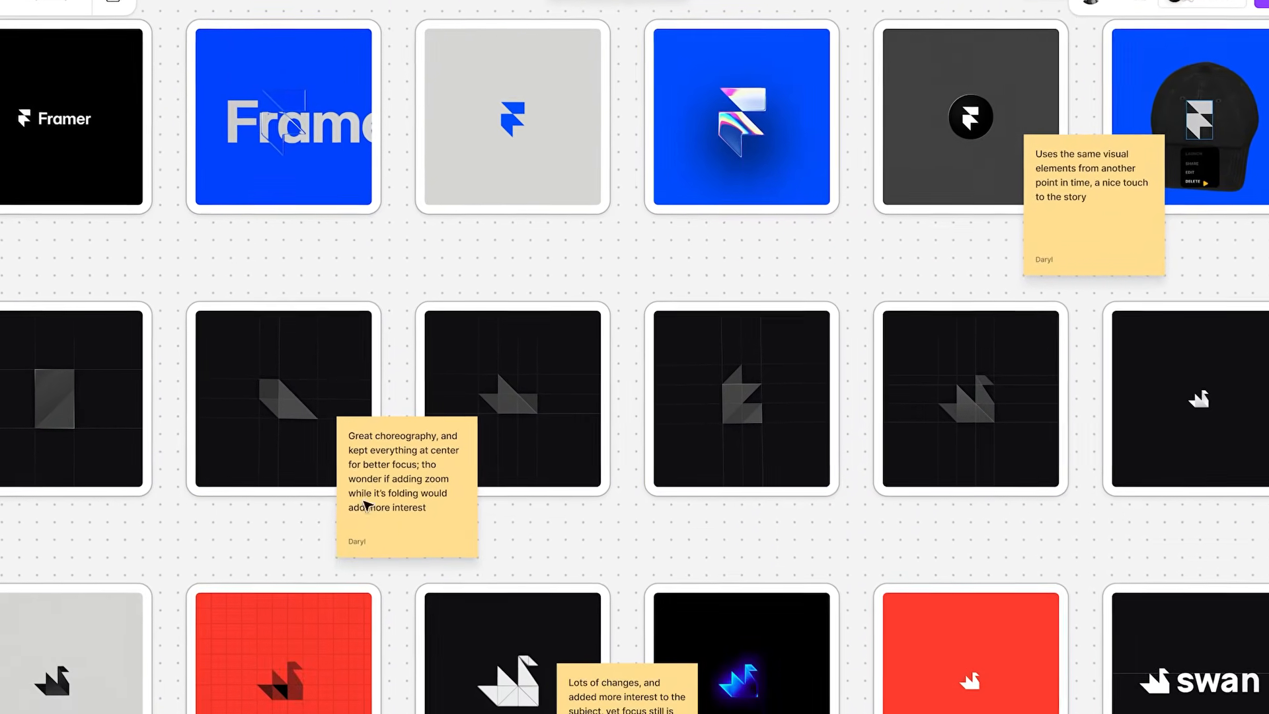
pyautogui.moveTo(887, 577); pyautogui.dragTo(808, 200)
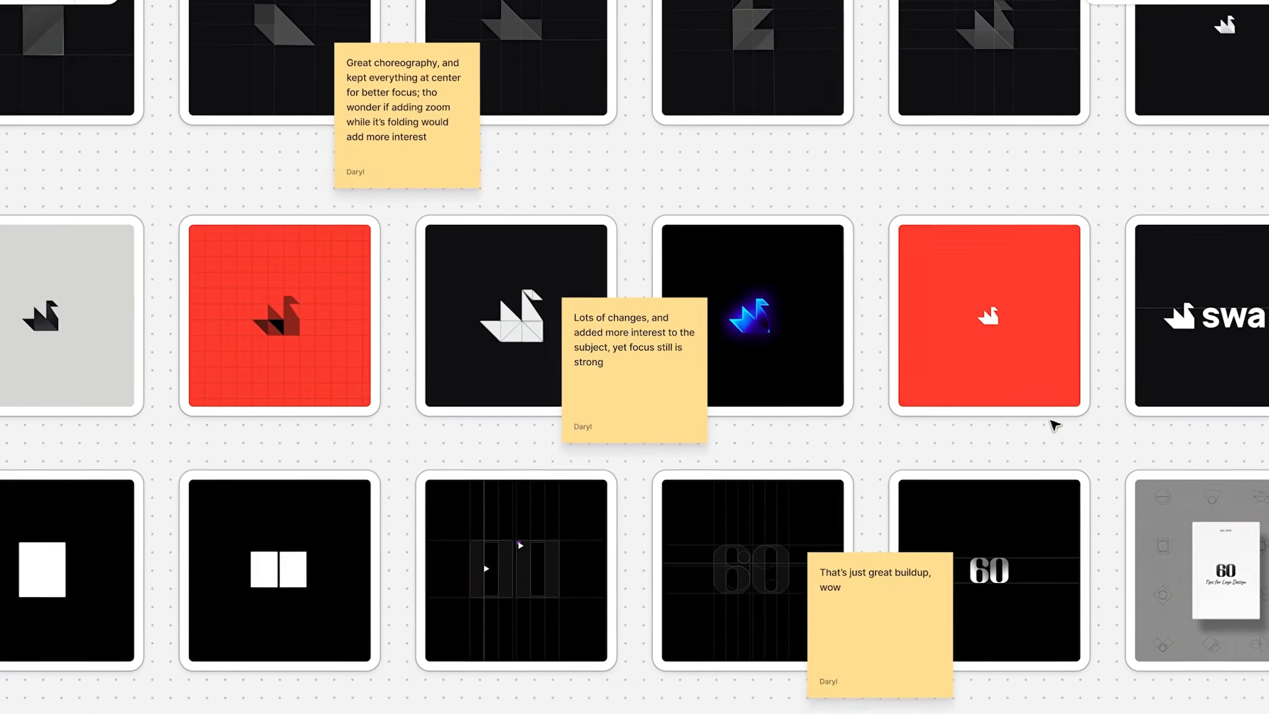
pyautogui.moveTo(698, 545); pyautogui.dragTo(692, 284)
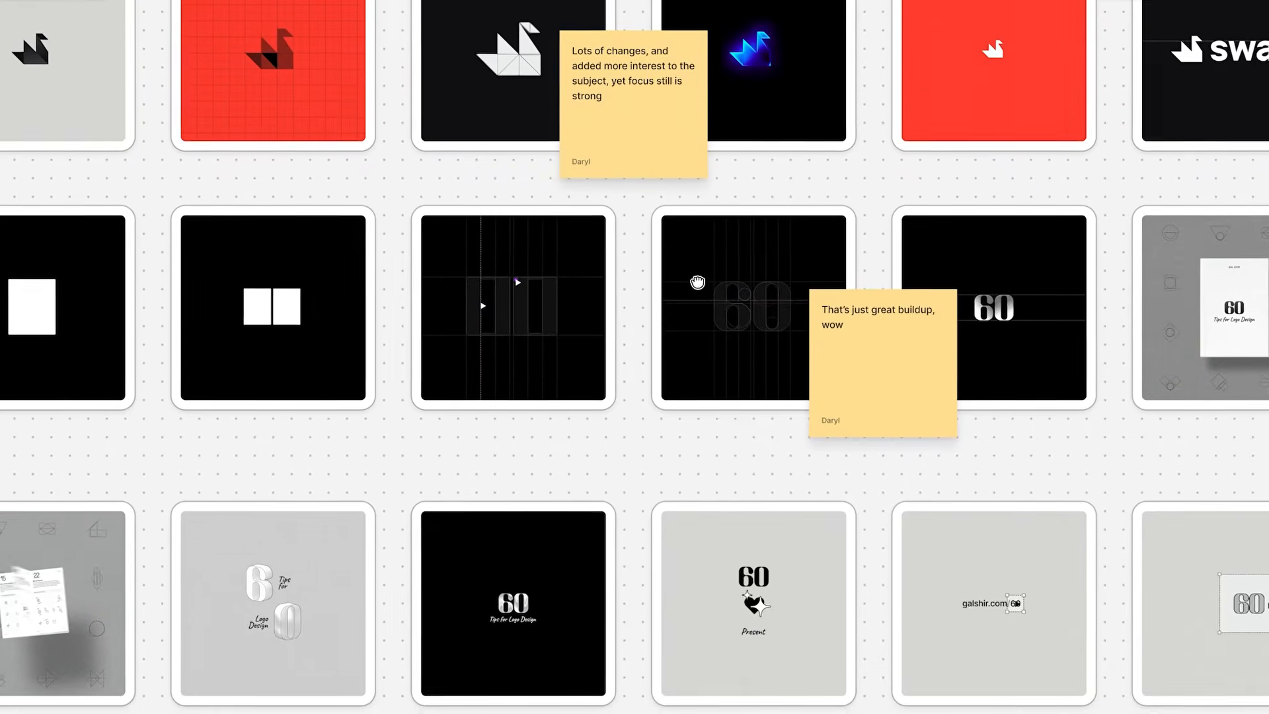
pyautogui.moveTo(751, 665); pyautogui.dragTo(750, 364)
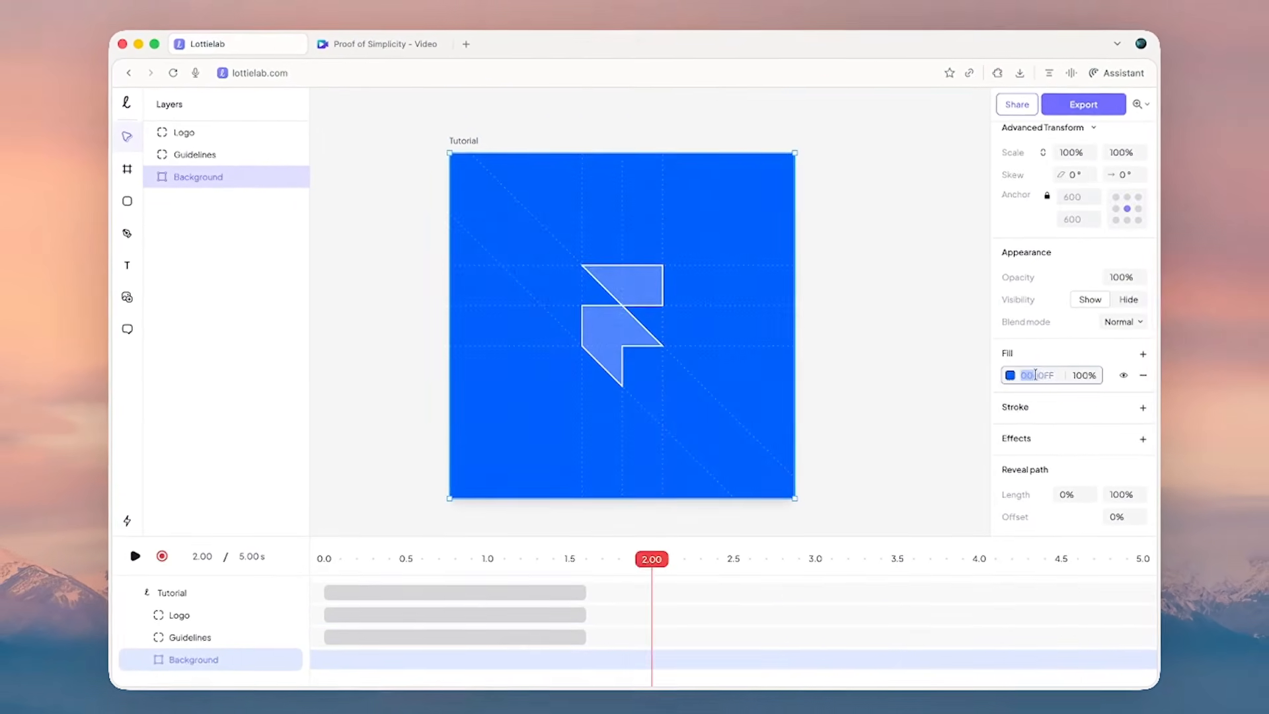
# - Animate the Background fill to black at 2.00 s and scrub the transition from 1.60 to 2.00 s
pyautogui.write('black')
pyautogui.press('Return')
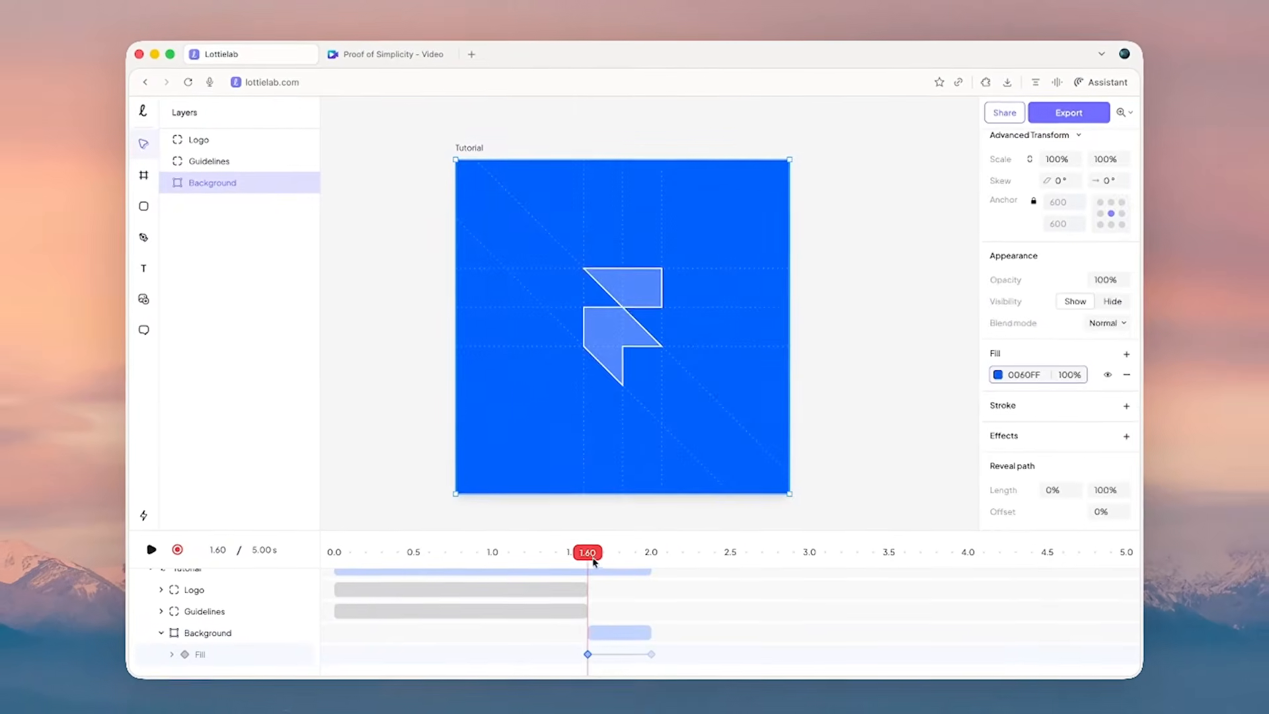
pyautogui.moveTo(593, 561); pyautogui.dragTo(651, 561)
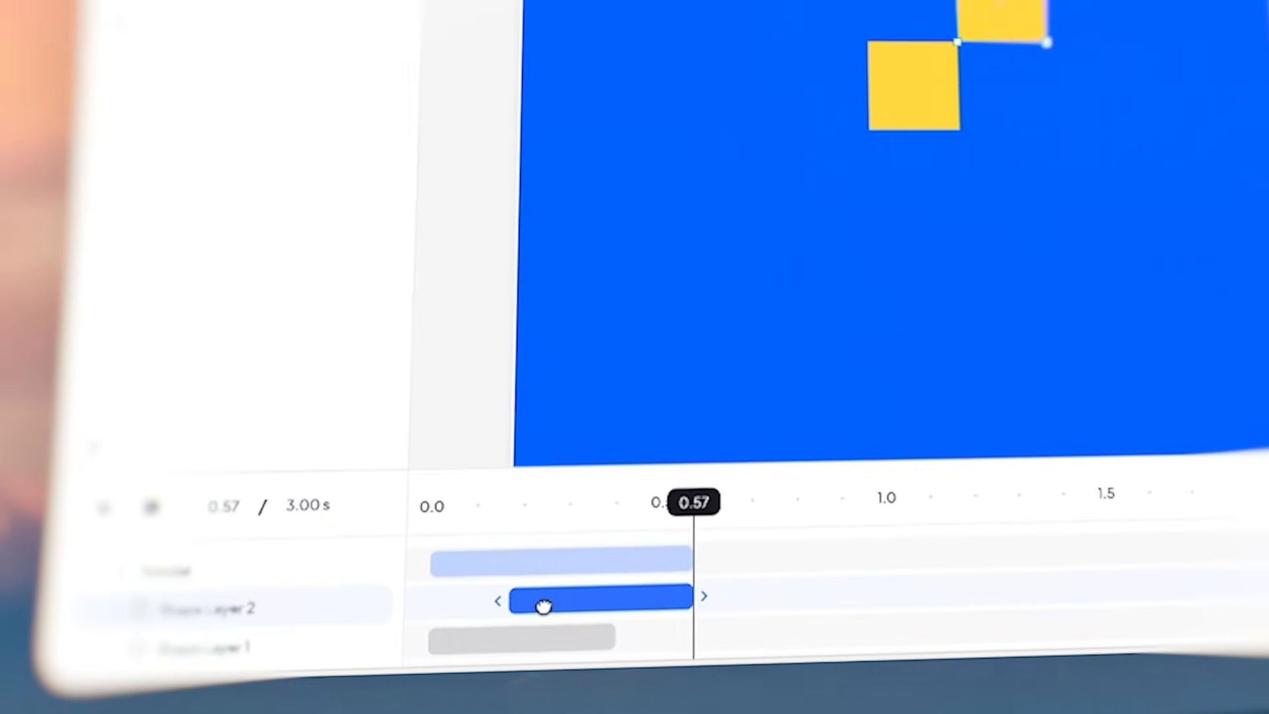
# - Shift Shape Layer 2's animation later on the timeline and set the logo transition's easing to Smooth
pyautogui.moveTo(543, 605); pyautogui.dragTo(645, 602)
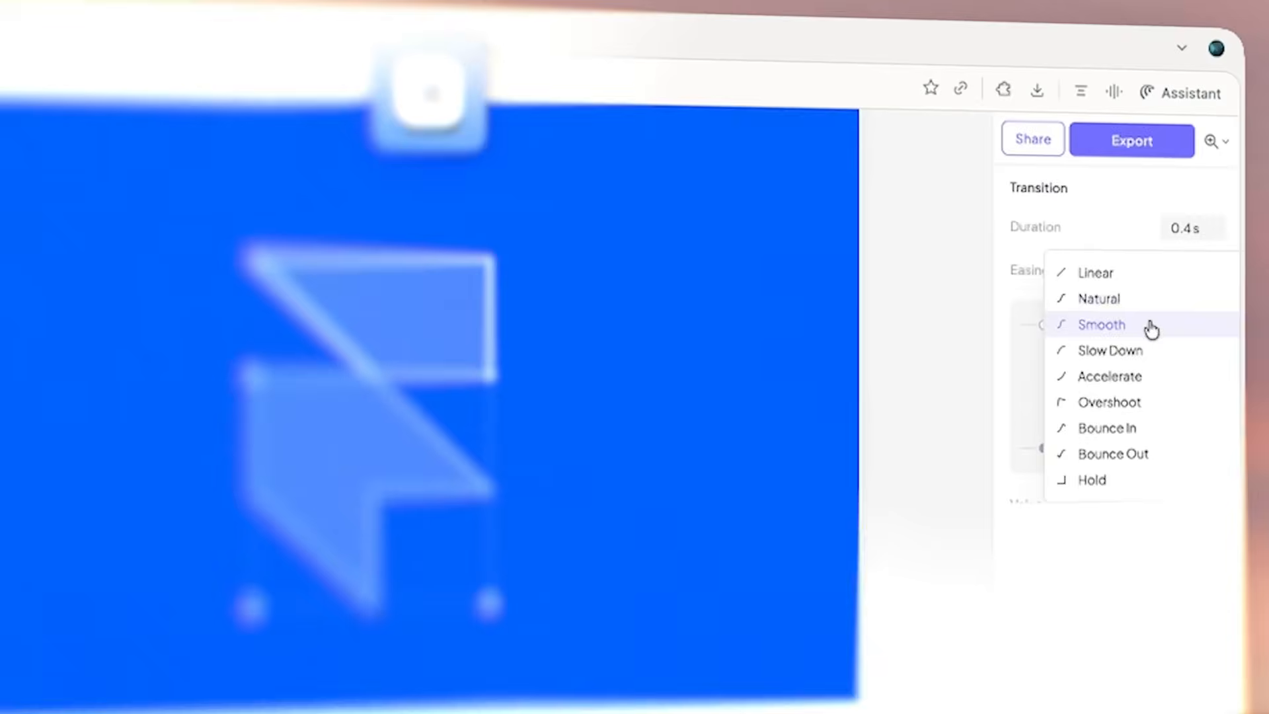
pyautogui.click(1151, 329)
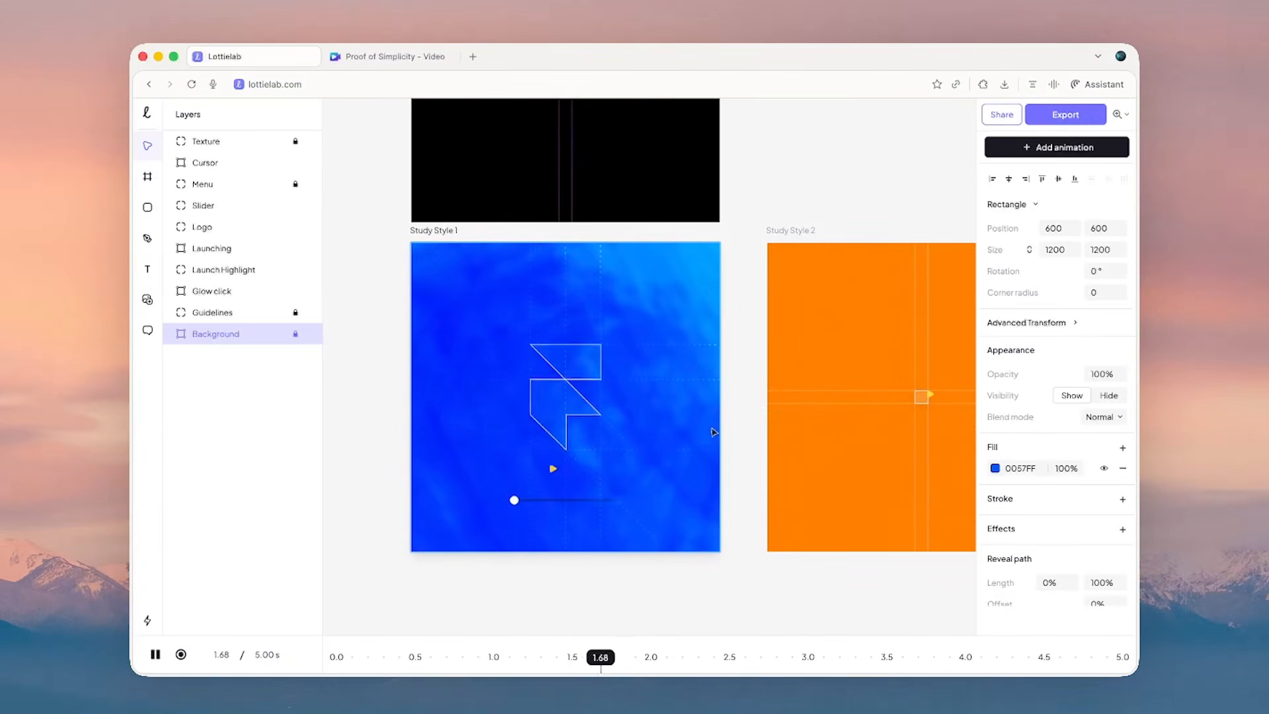
# - Stop the Study Style 1 playback and draw a new artboard of about 1142 × 1009 in the empty space below it
pyautogui.moveTo(712, 441); pyautogui.dragTo(713, 414)
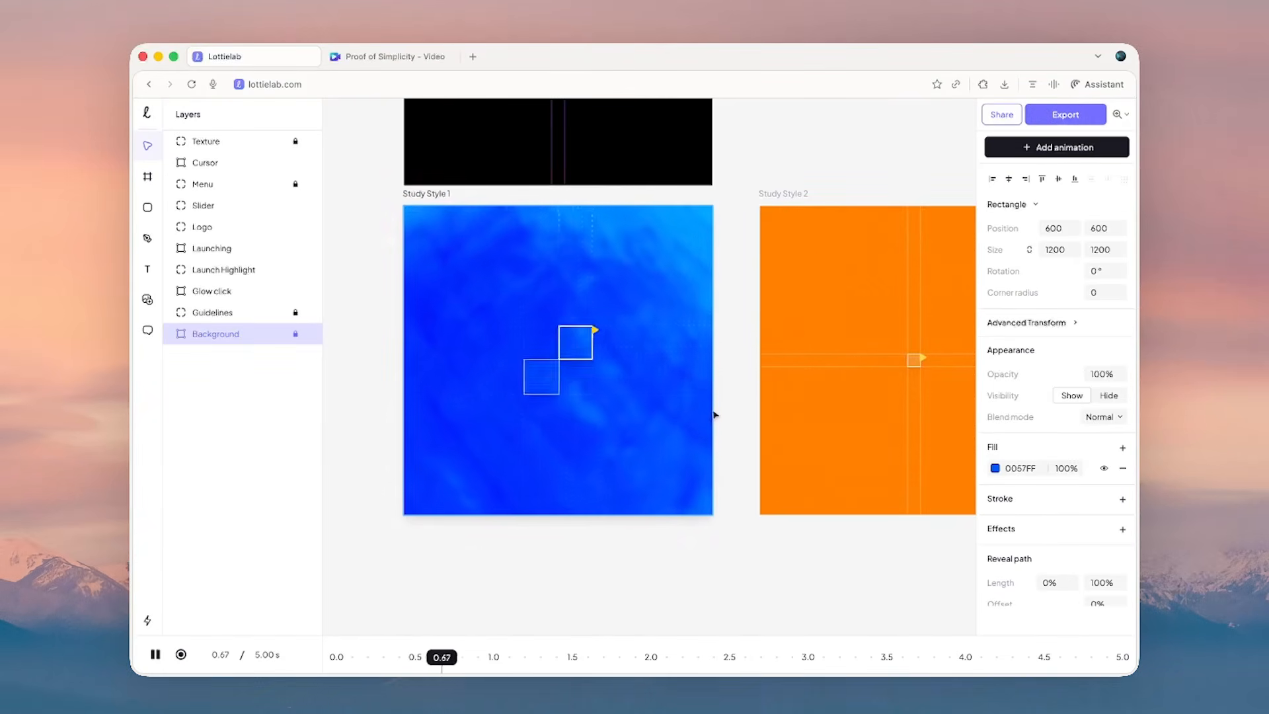
pyautogui.press('space')
pyautogui.scroll(-3, 714, 415)
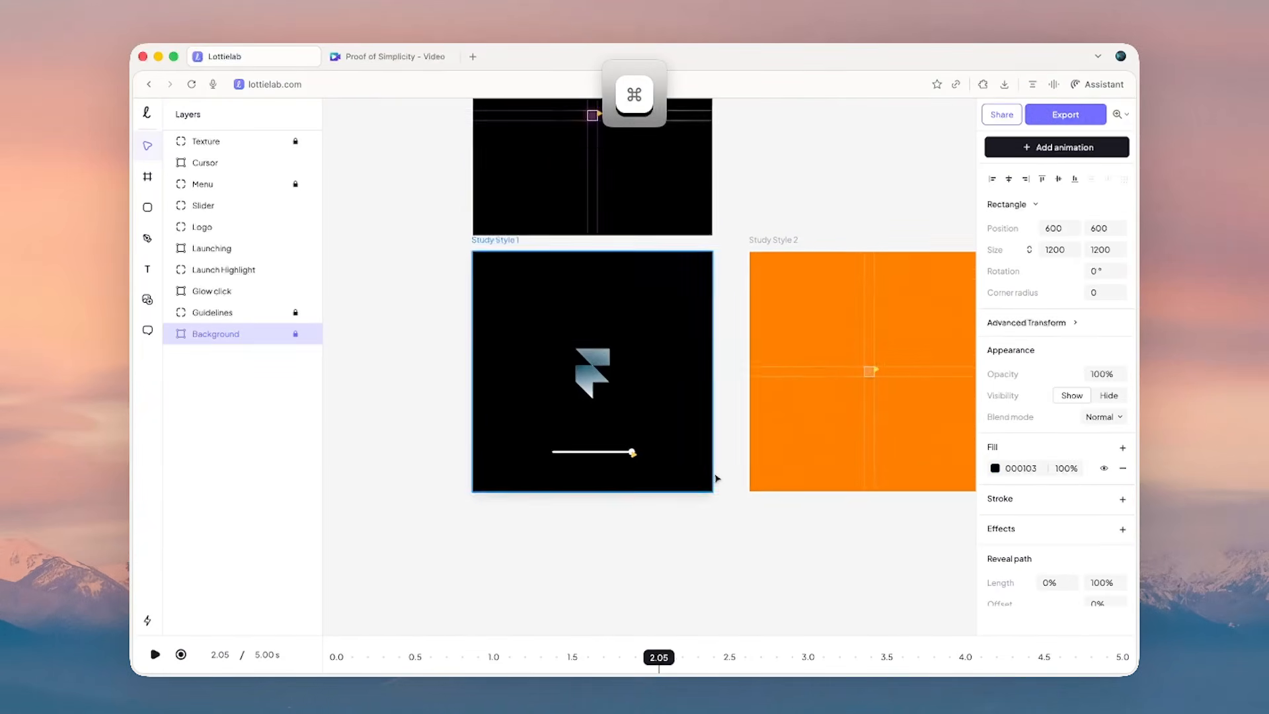
pyautogui.moveTo(719, 561); pyautogui.dragTo(670, 360)
pyautogui.moveTo(691, 442); pyautogui.dragTo(709, 408)
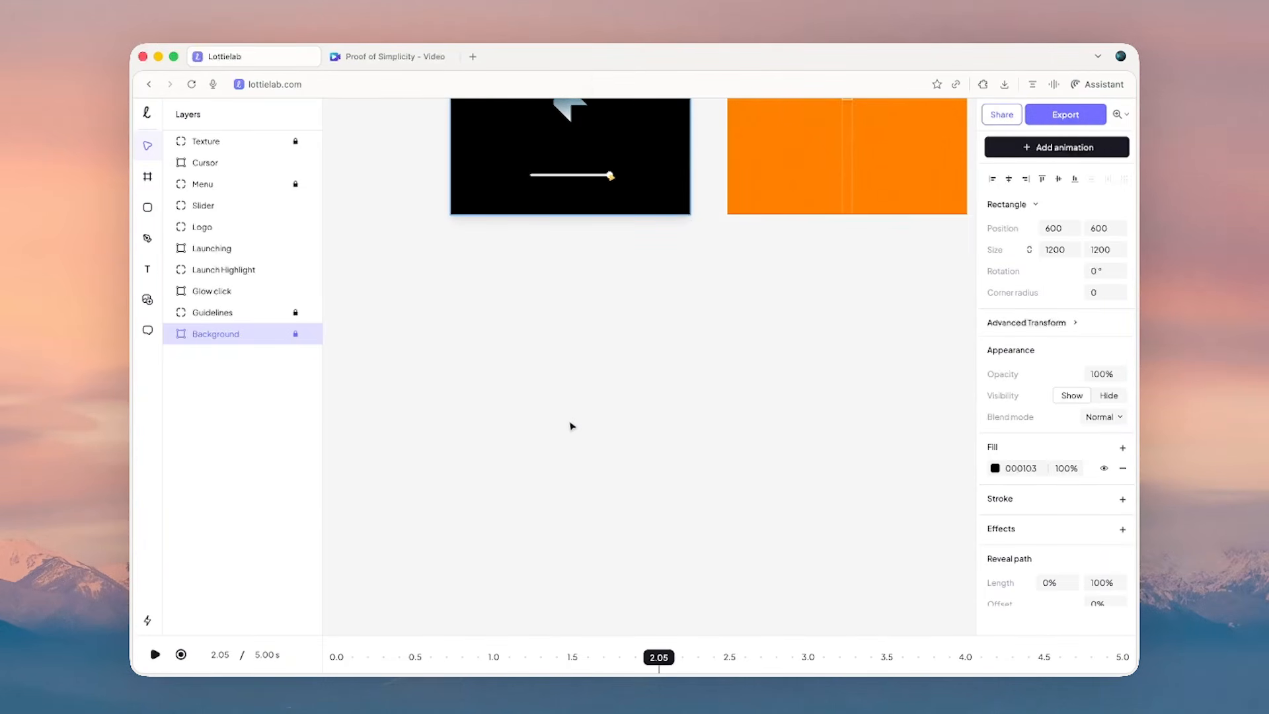
pyautogui.press('f')
pyautogui.moveTo(456, 298); pyautogui.dragTo(685, 499)
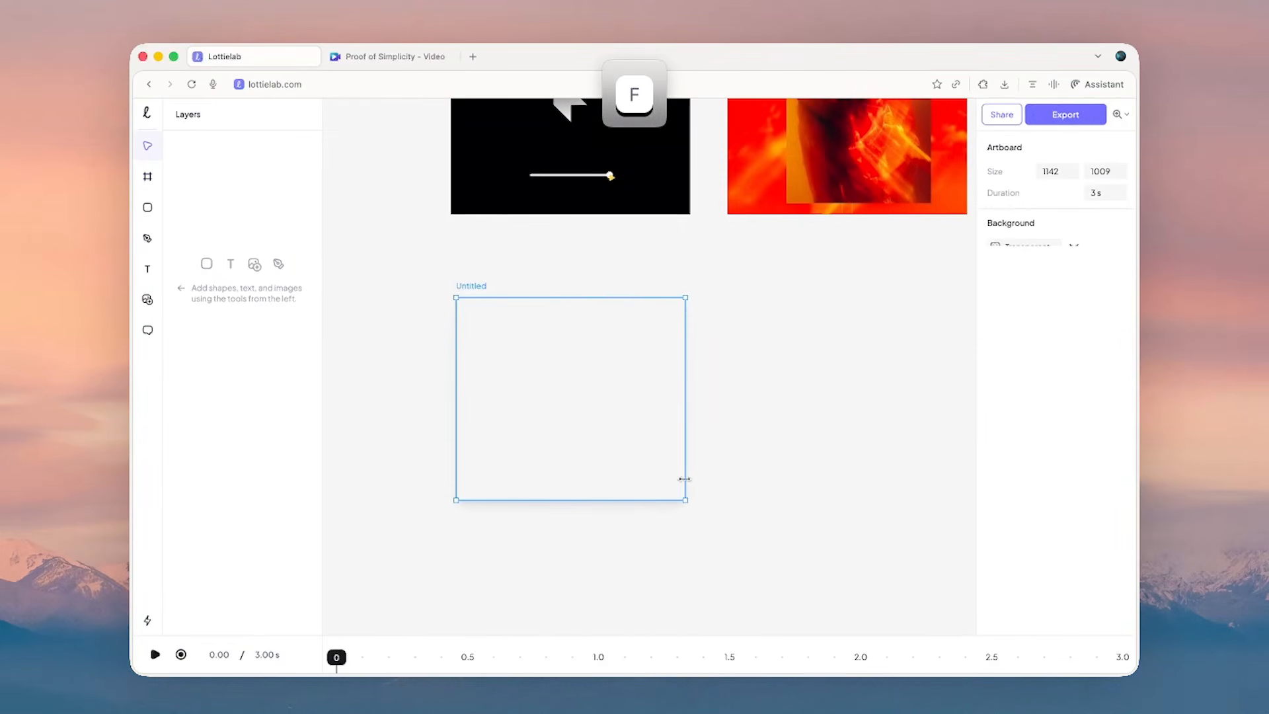
# - Set the new artboard's size to 1200 × 1200 and rename it Tutorial
pyautogui.write('120')
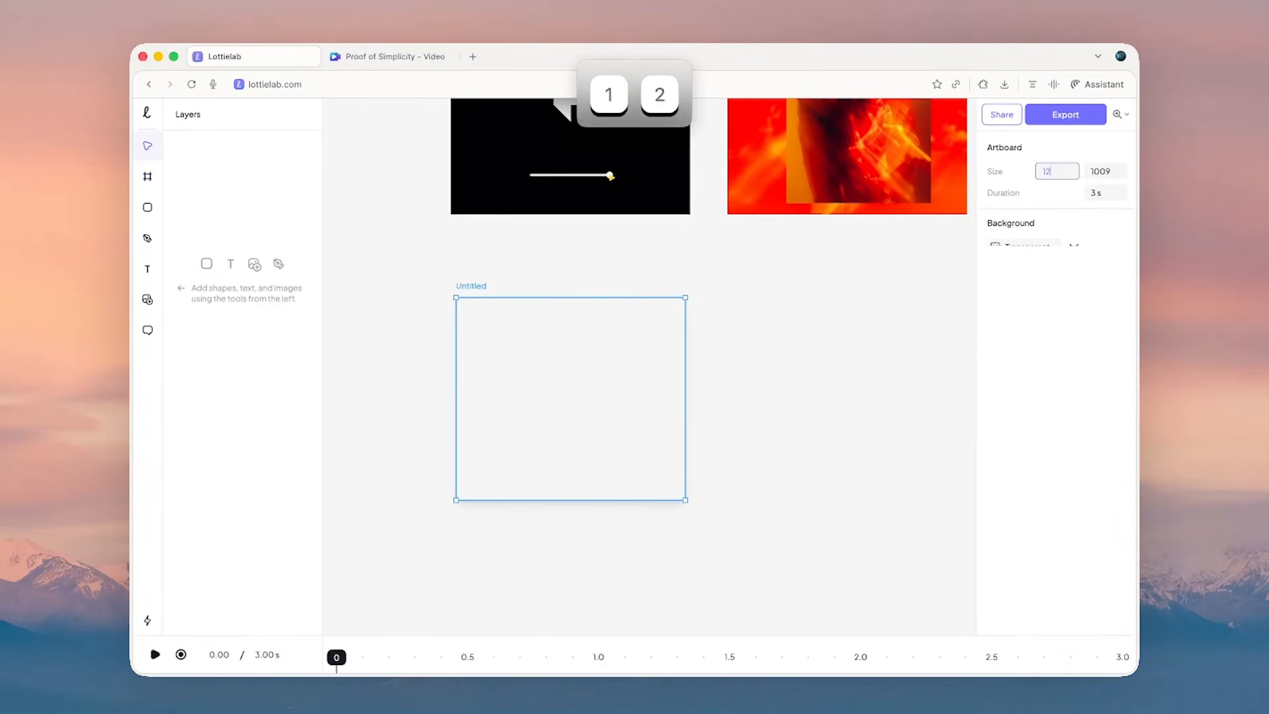
pyautogui.write('1200')
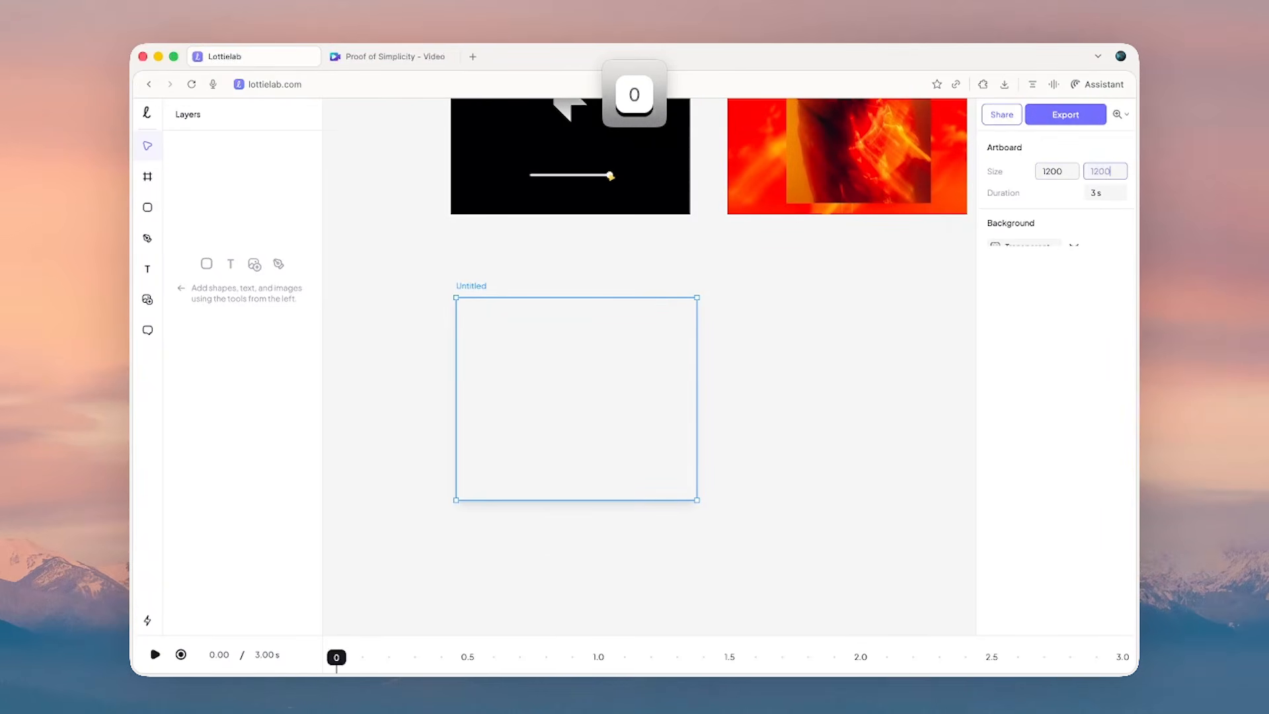
pyautogui.press('Return')
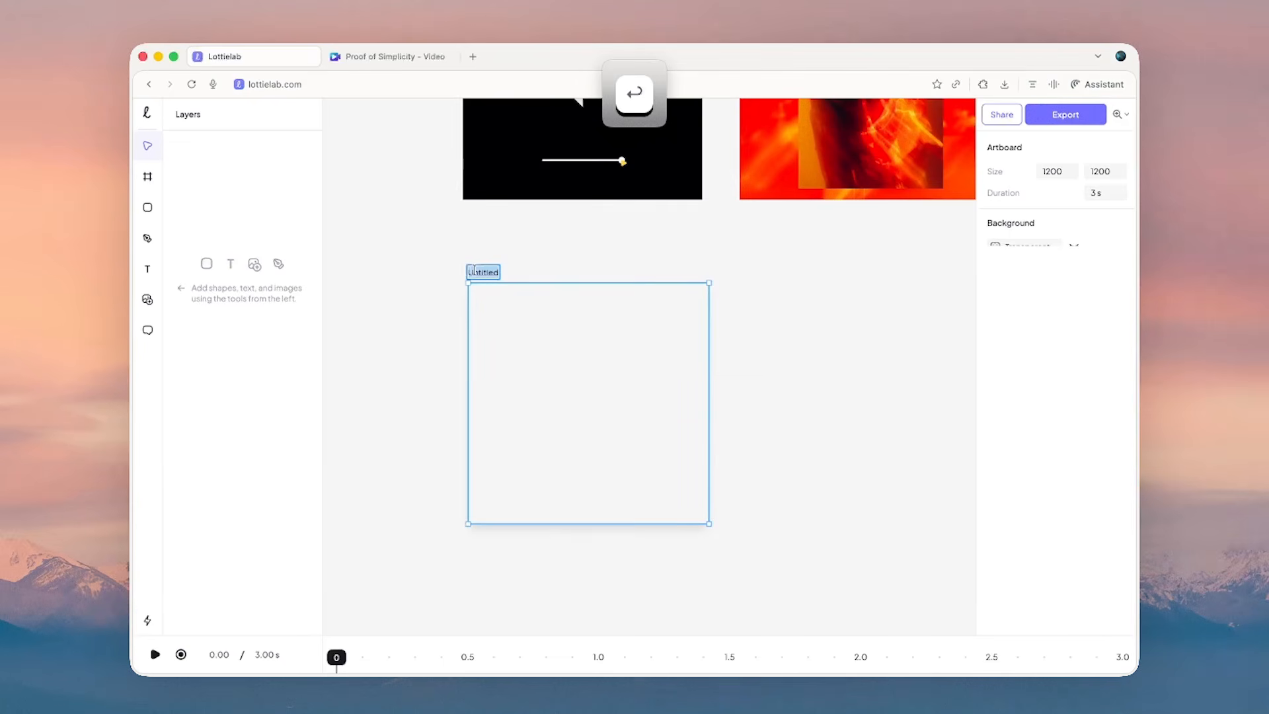
pyautogui.write('Tutorial')
# - Draw a rectangle on the Tutorial artboard and stretch it to cover the full 1200 × 1200 area
pyautogui.scroll(3, 581, 380)
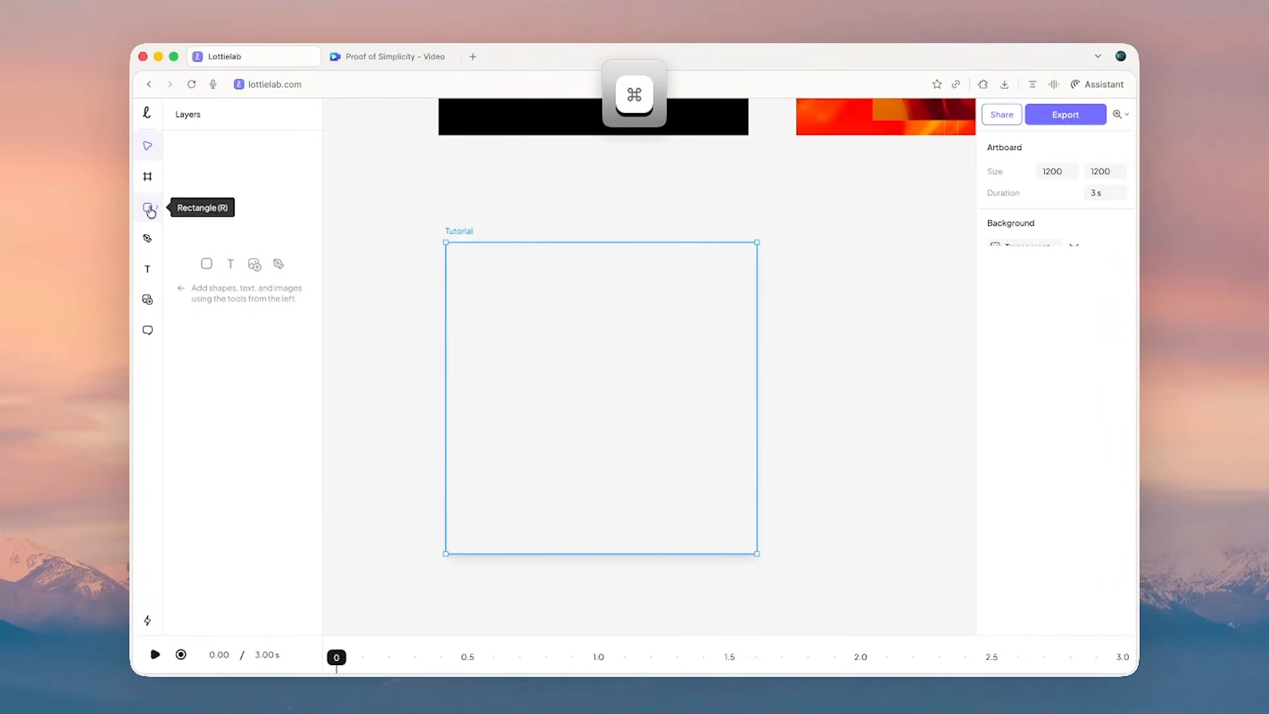
pyautogui.click(149, 209)
pyautogui.click(207, 208)
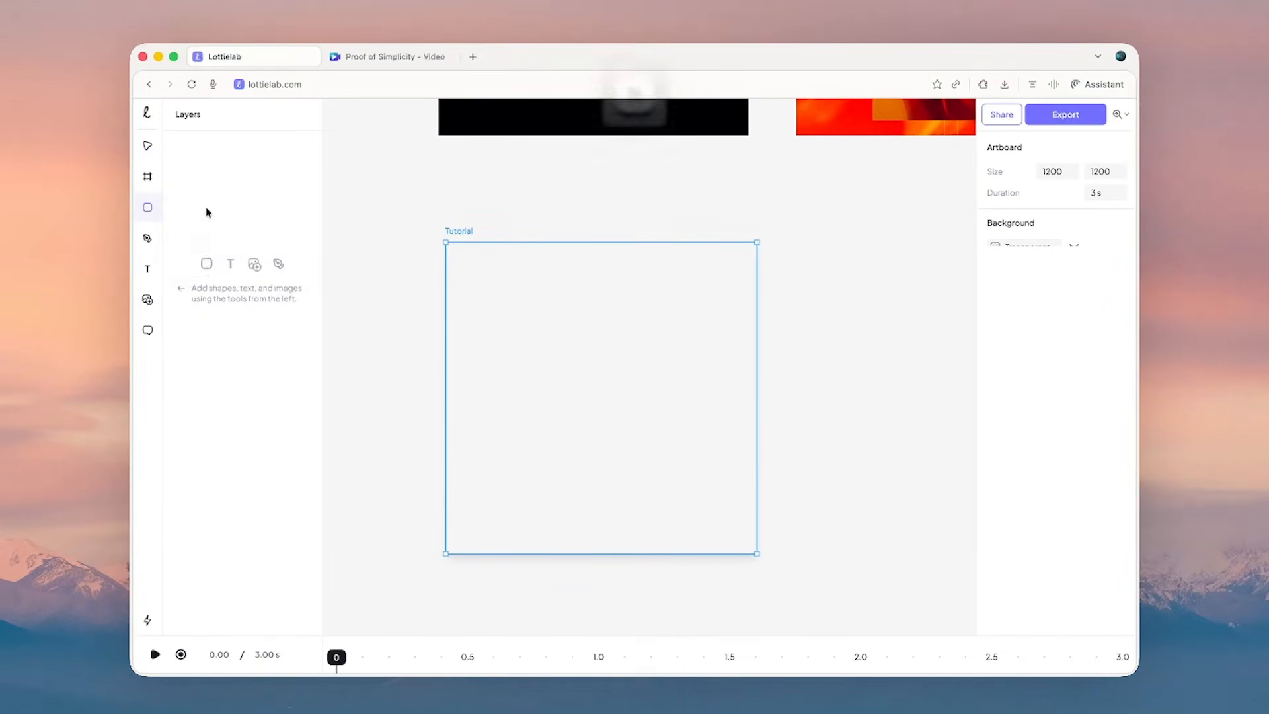
pyautogui.moveTo(453, 250)
pyautogui.mouseDown()
pyautogui.moveTo(647, 389)
pyautogui.moveTo(758, 554)
pyautogui.mouseUp()
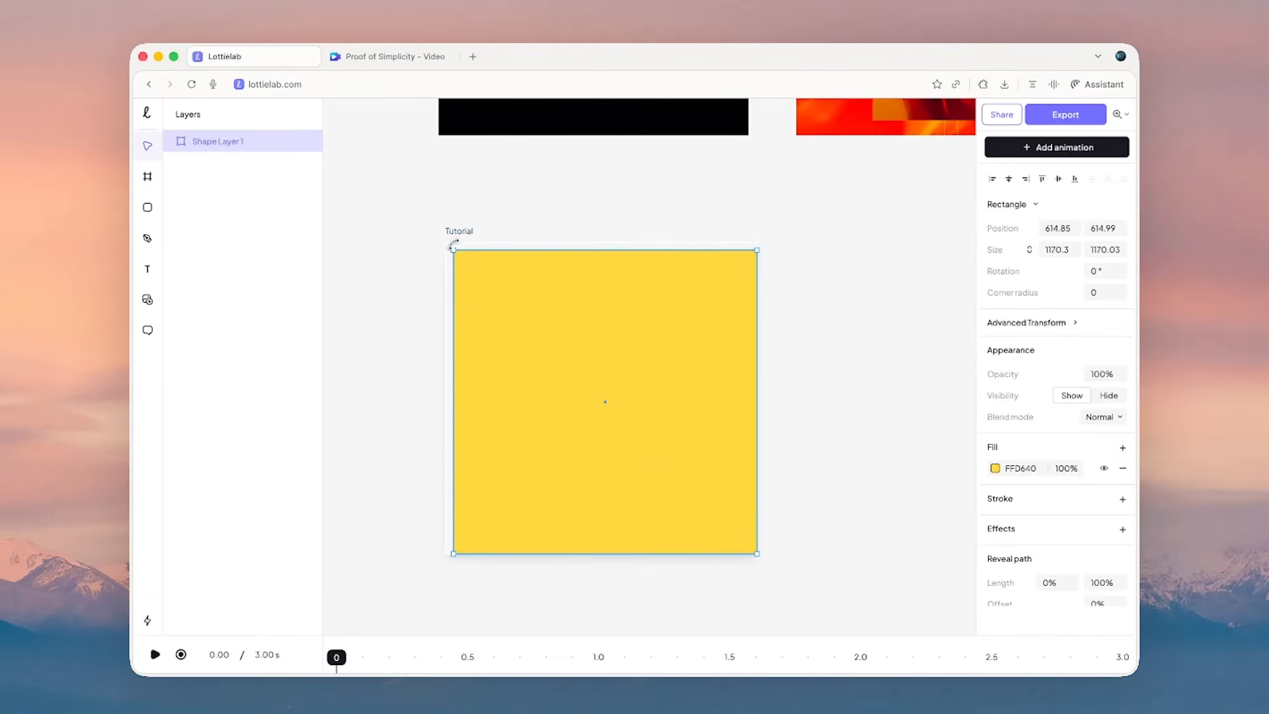
pyautogui.moveTo(453, 249); pyautogui.dragTo(446, 242)
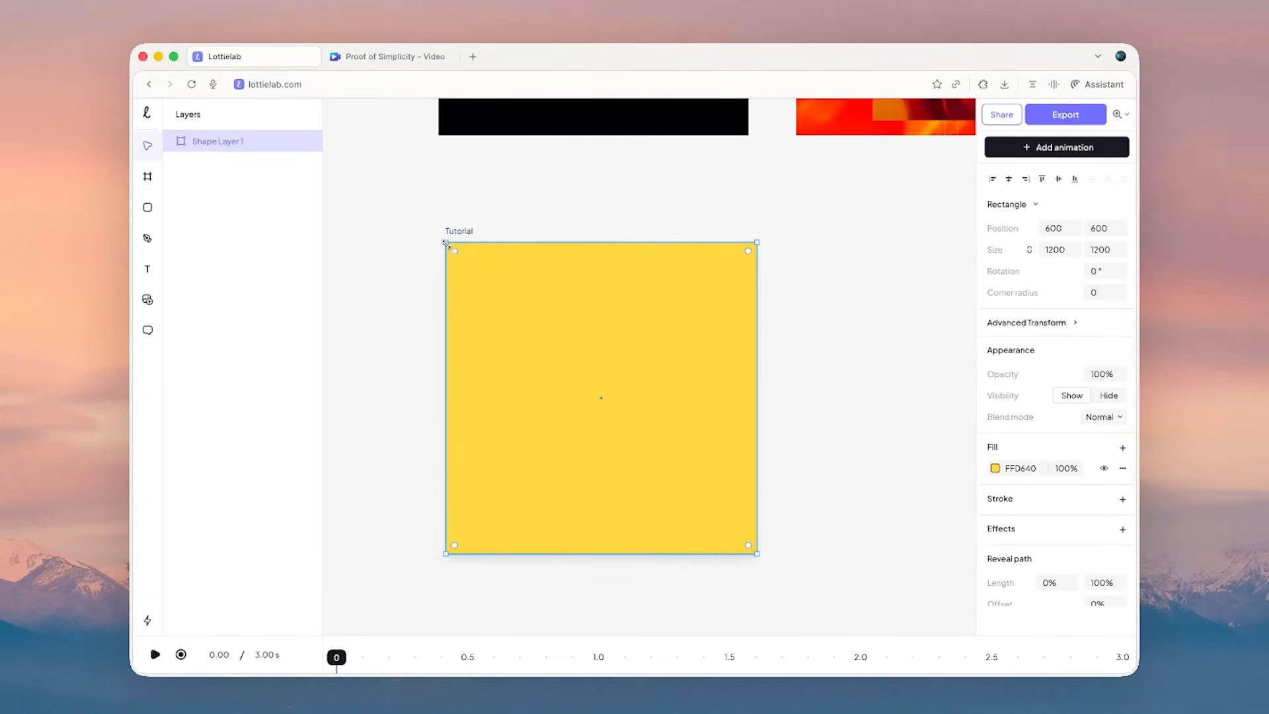
# - Rename the rectangle's layer as Background, with a capital B
pyautogui.doubleClick(227, 140)
pyautogui.write('background')
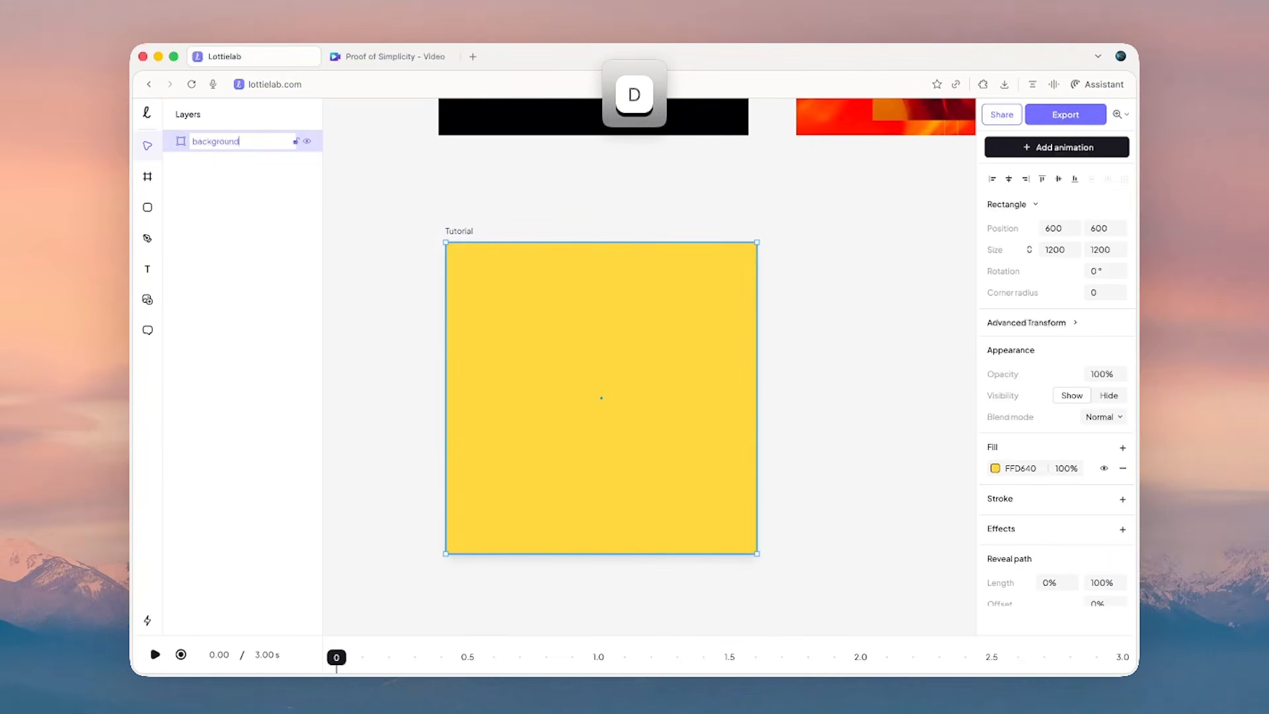
pyautogui.press('Return')
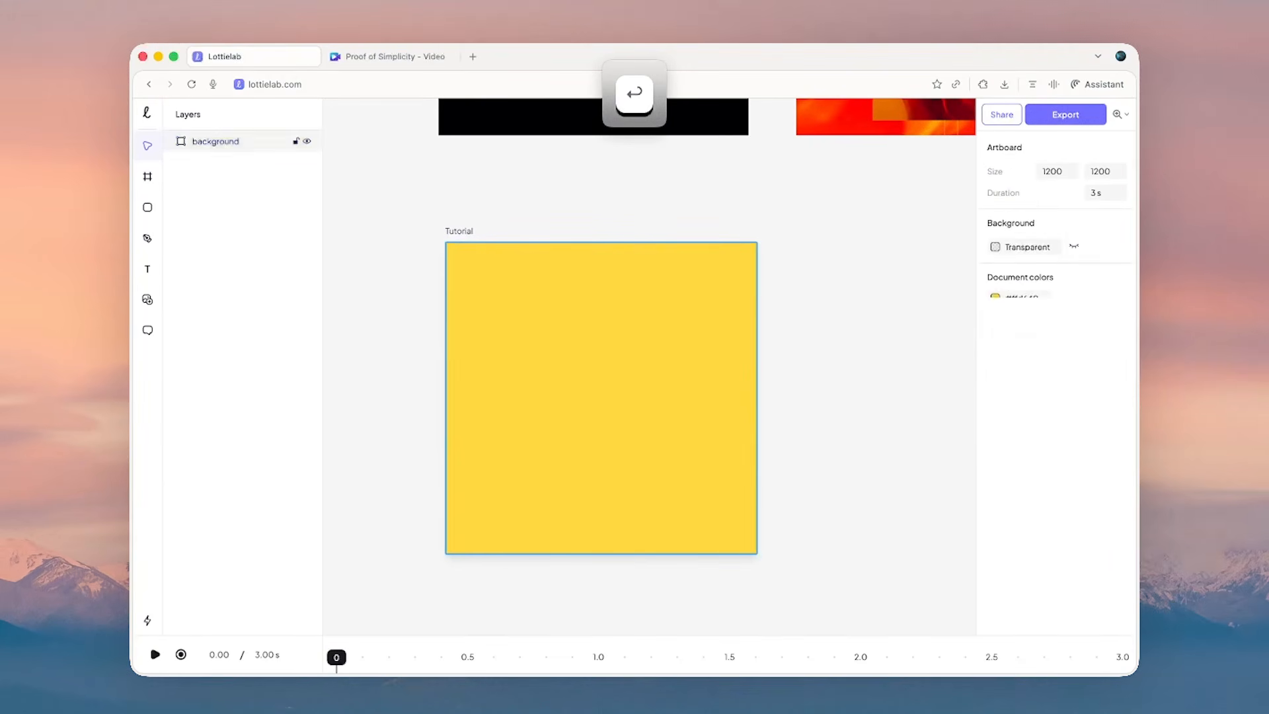
pyautogui.doubleClick(235, 139)
pyautogui.press('Left')
pyautogui.hotkey('shift', 'Right')
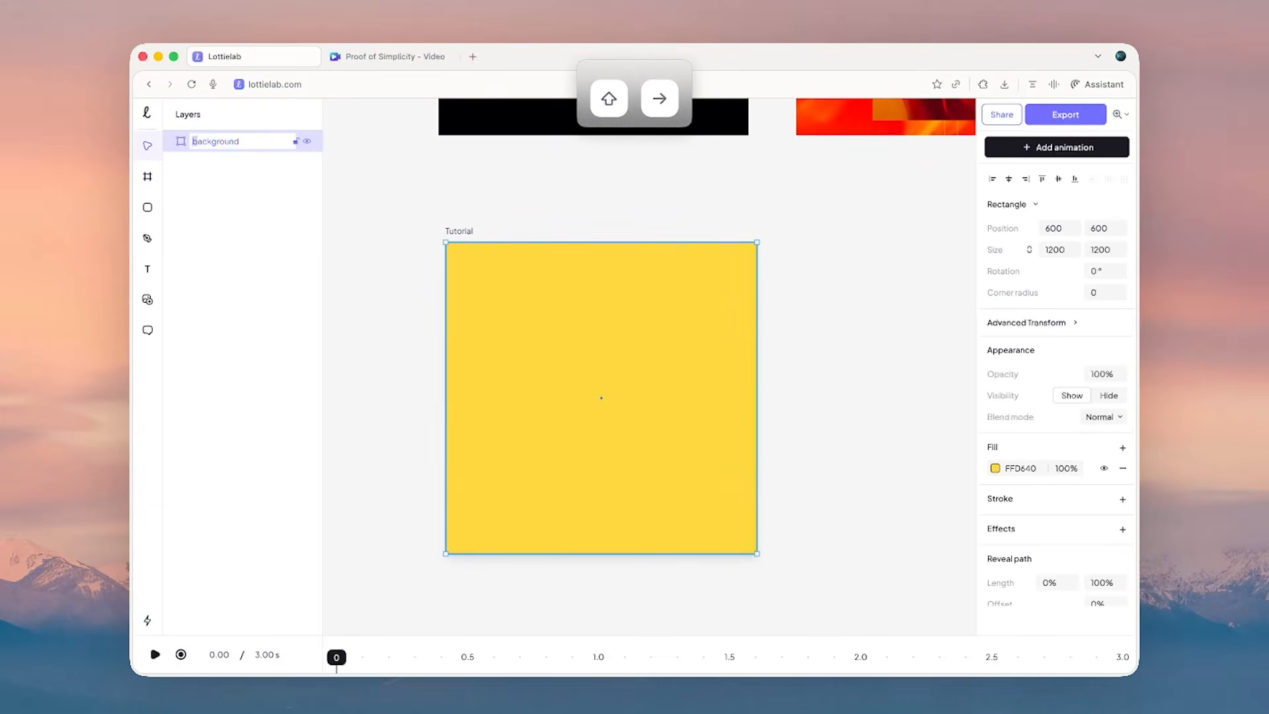
pyautogui.write('B')
pyautogui.press('Return')
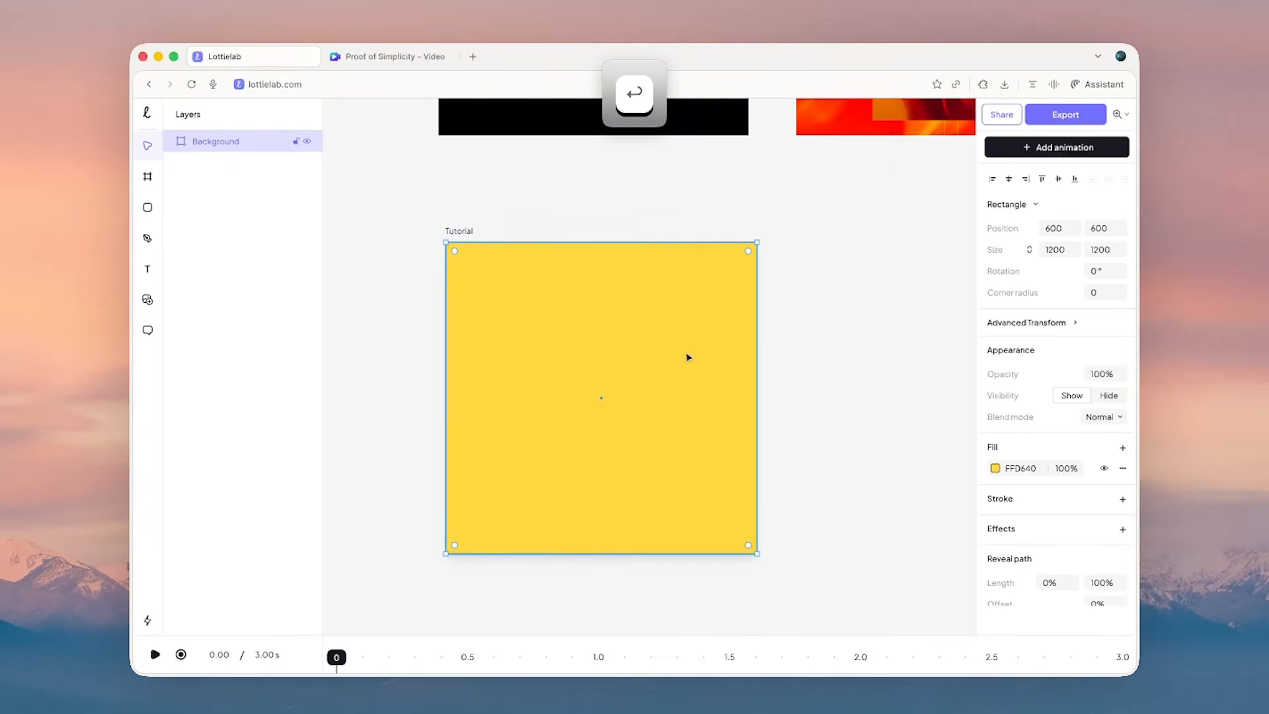
# - Switch to the Downloads folder, preview the Framer reference video, pause it near the start, and sample its blue background colour
pyautogui.press('F3')
pyautogui.click(886, 420)
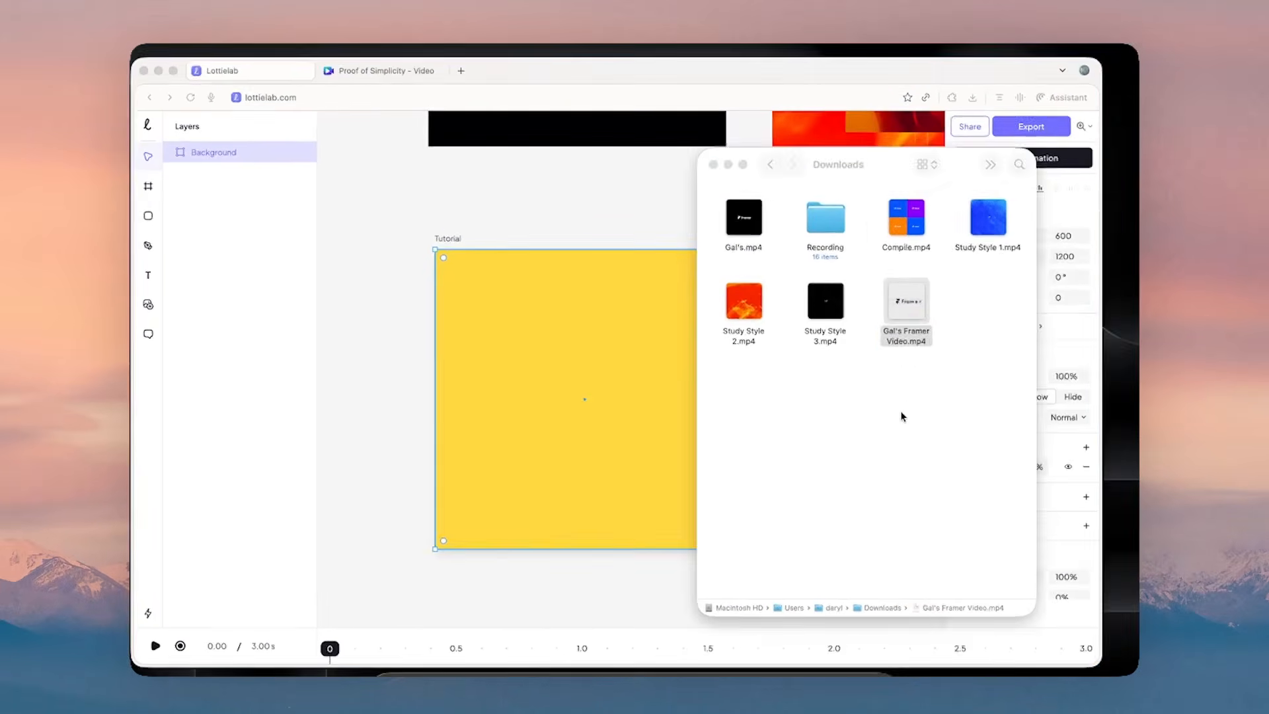
pyautogui.press('space')
pyautogui.click(424, 634)
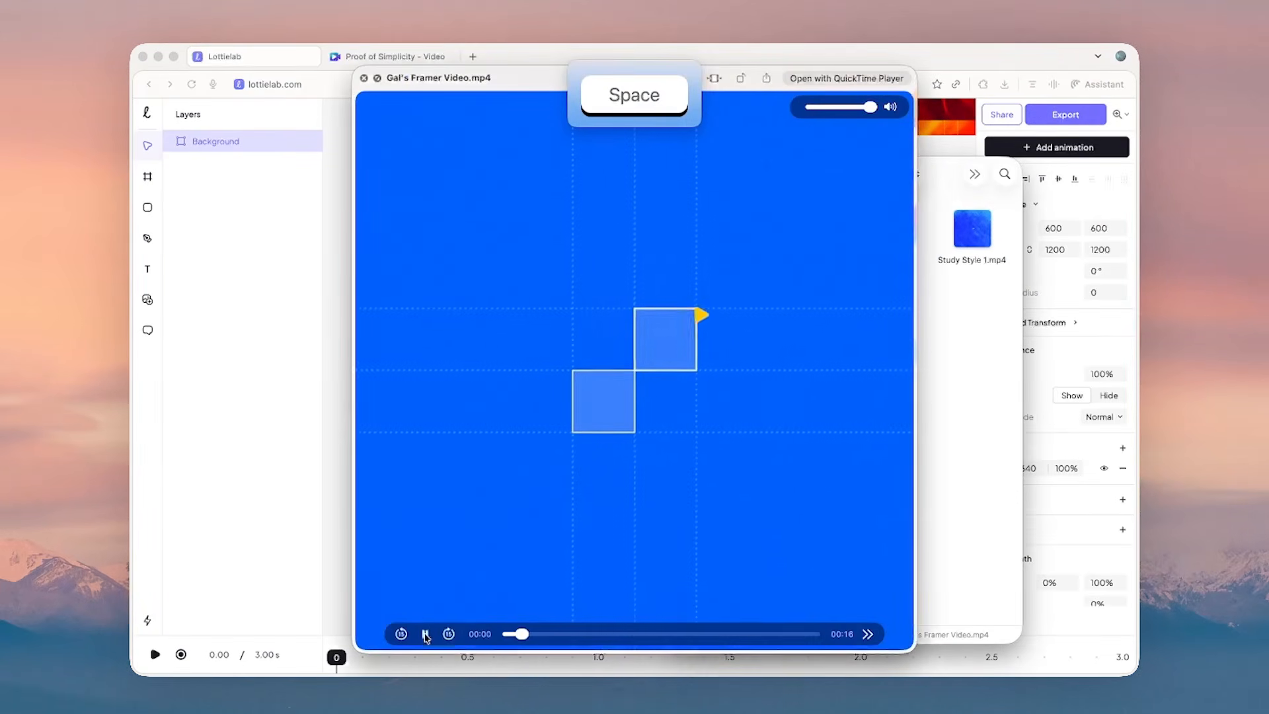
pyautogui.hotkey('ctrl', 'd')
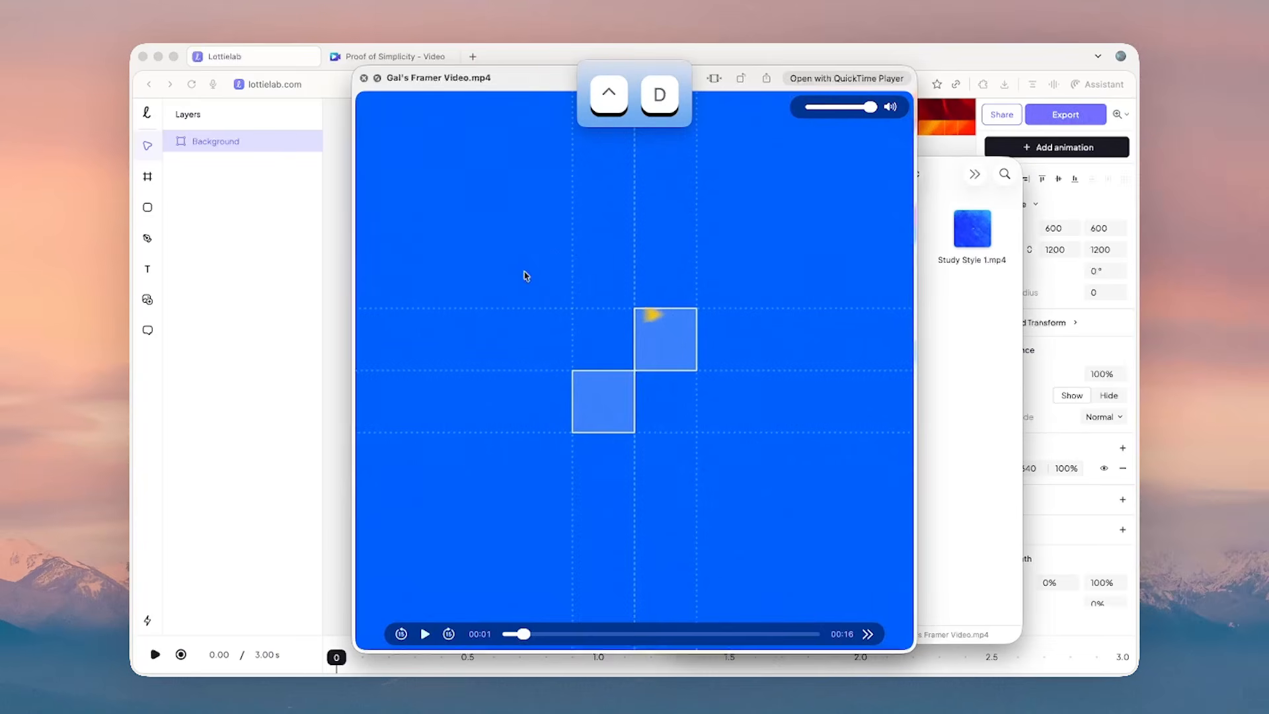
# - Return to Lottielab and set the Background rectangle's fill to #0060FF
pyautogui.click(291, 293)
pyautogui.click(1032, 473)
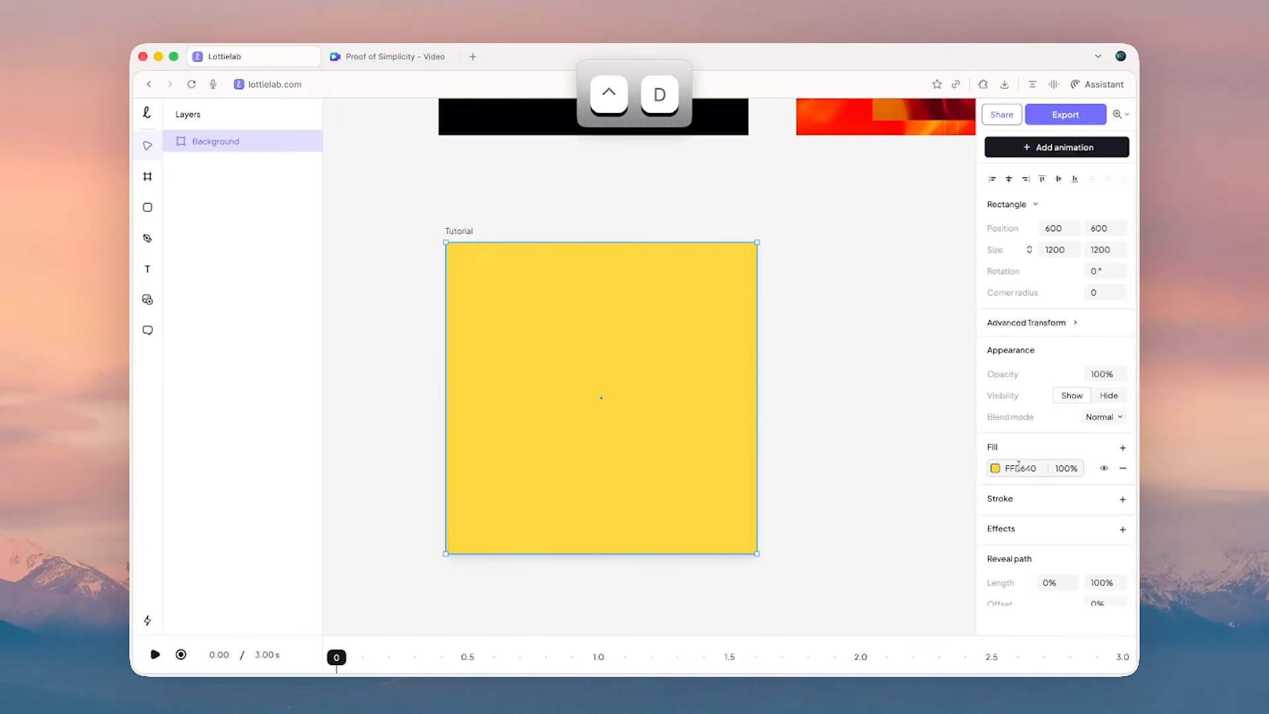
pyautogui.scroll(-1, 1033, 474)
pyautogui.write('#0060FF')
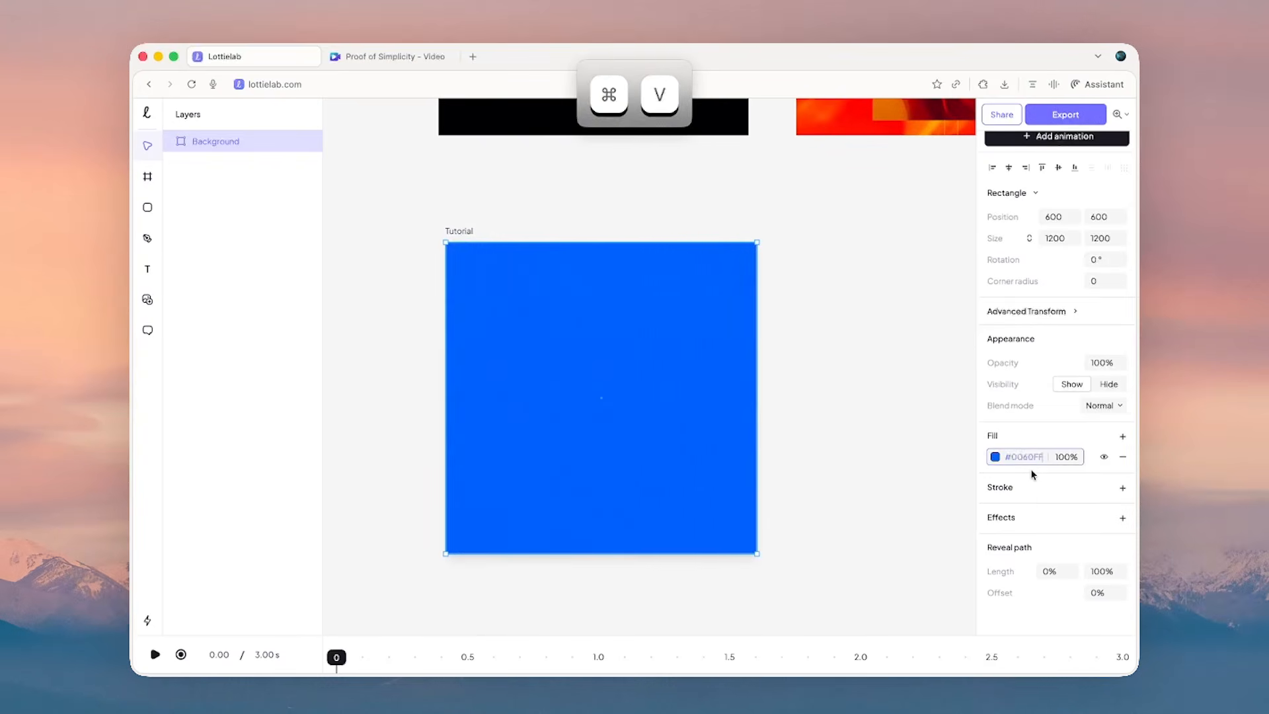
pyautogui.press('Return')
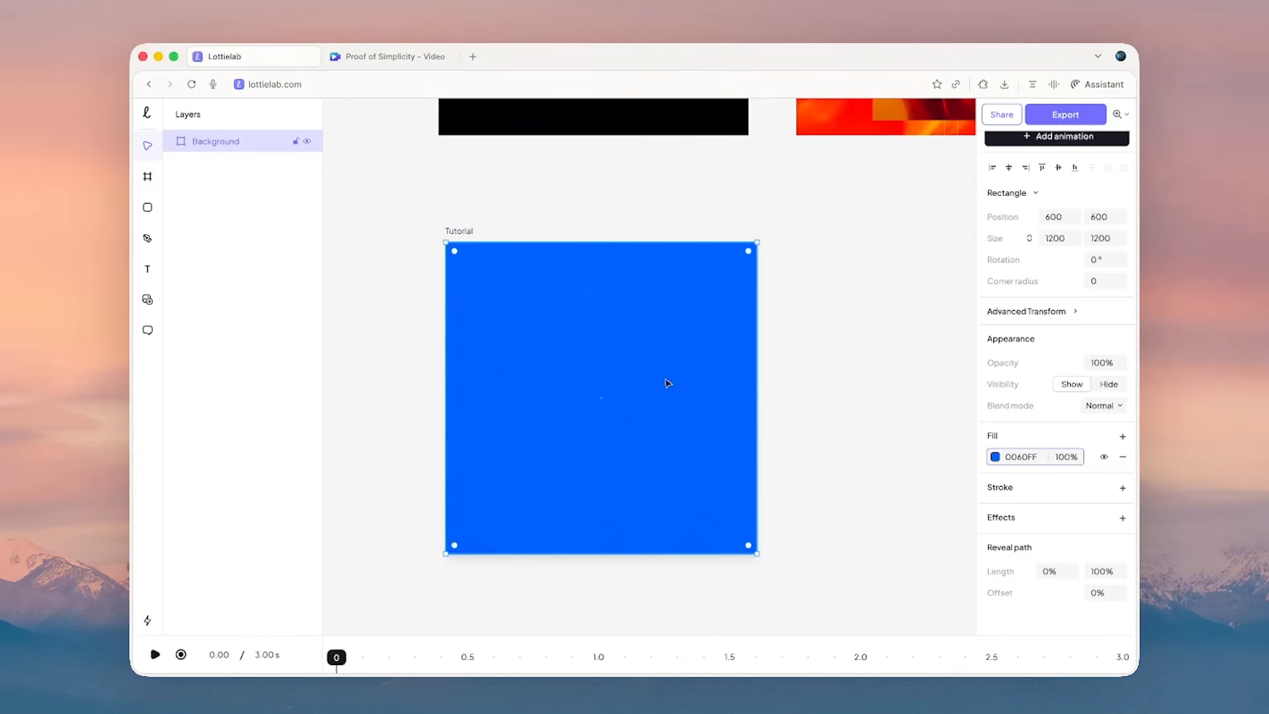
# - Switch to the Framer reference video, scrub forward from the two-square stage to the finished logo, and return to Lottielab
pyautogui.press('super+Tab')
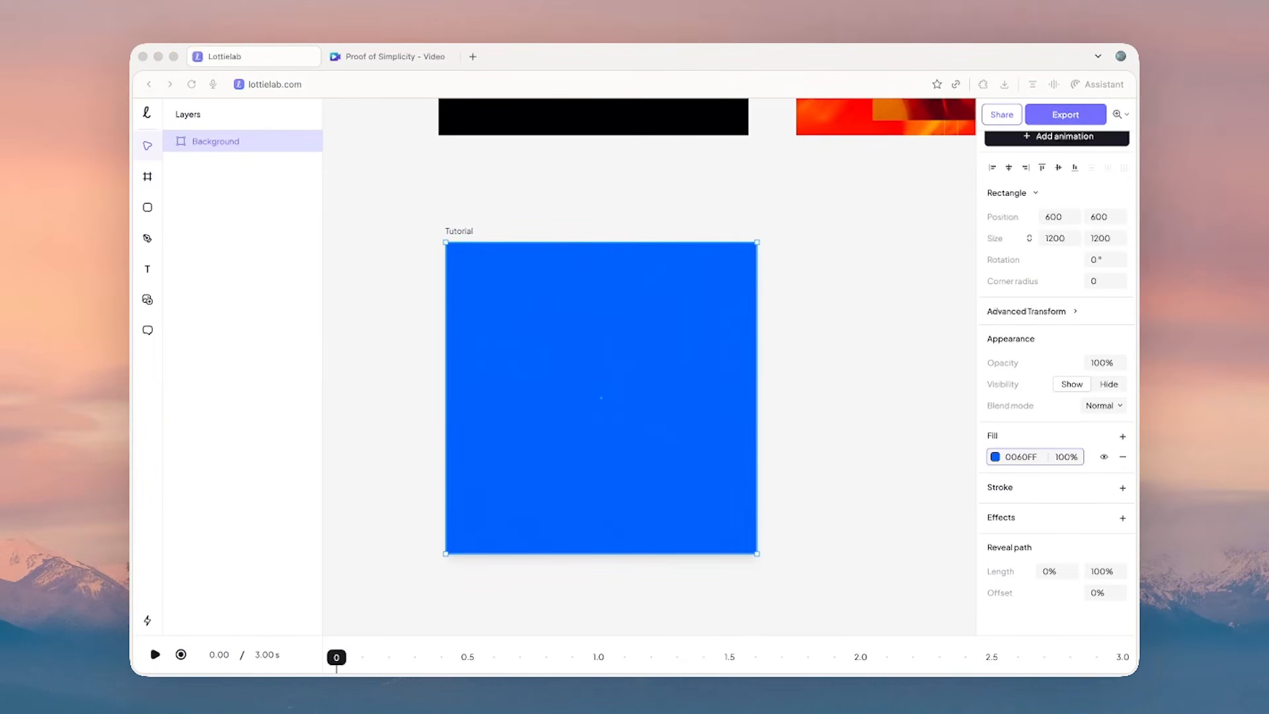
pyautogui.click(683, 384)
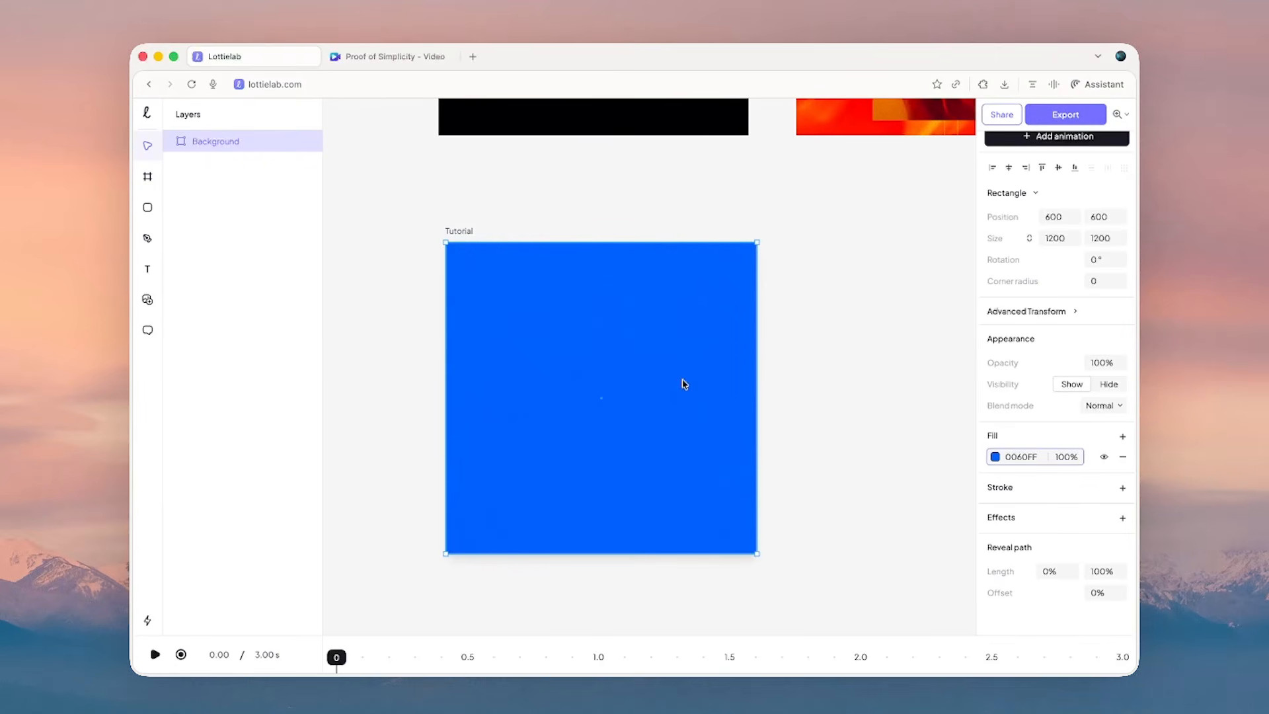
pyautogui.hotkey('ctrl', 'Up')
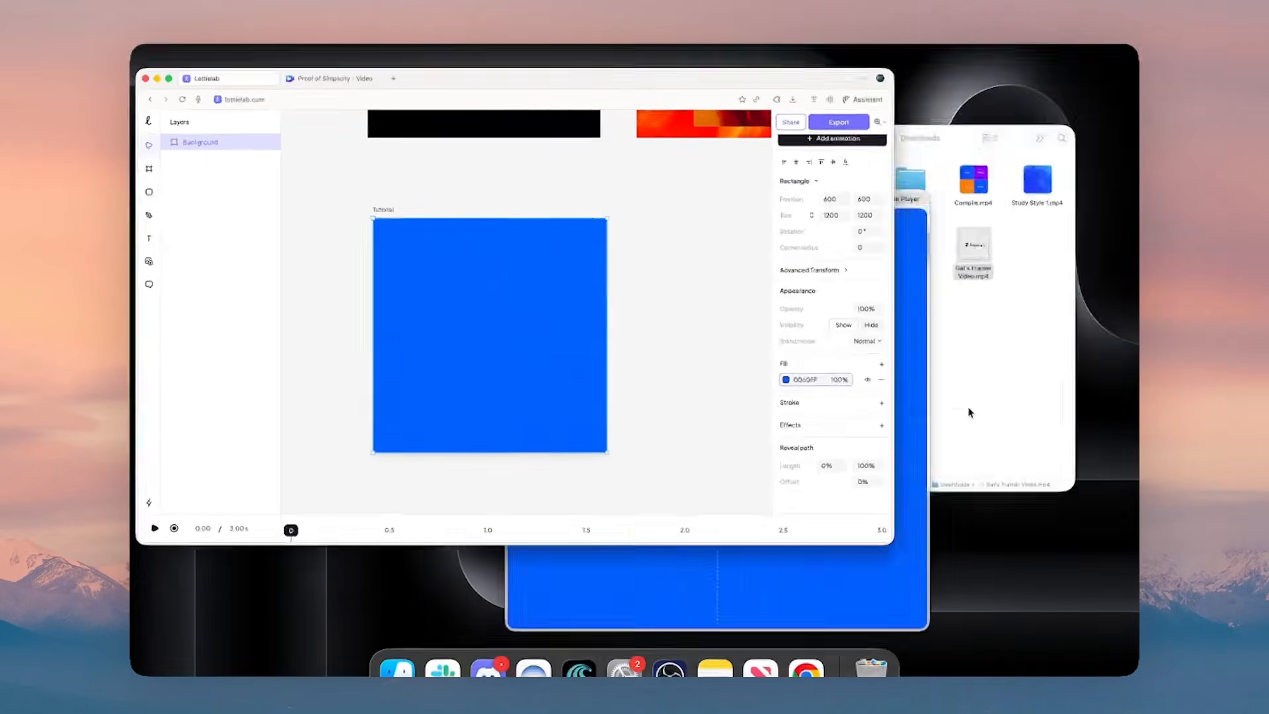
pyautogui.click(889, 399)
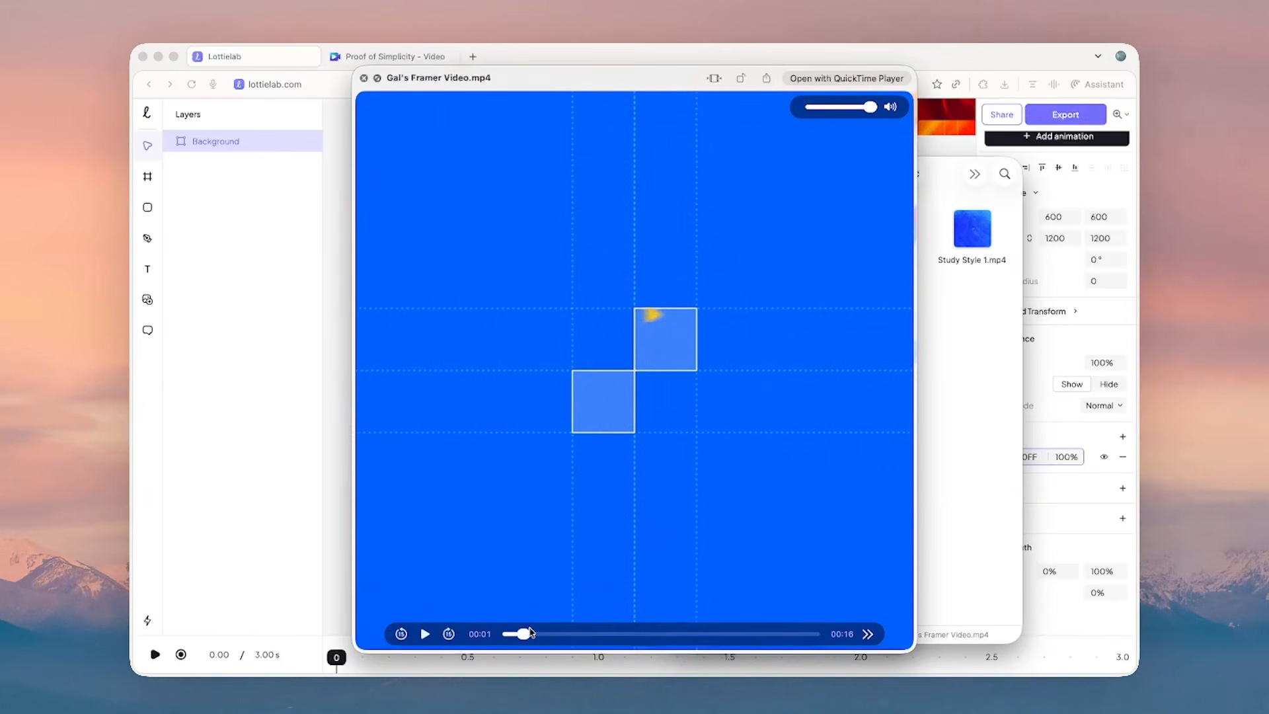
pyautogui.moveTo(530, 632); pyautogui.dragTo(559, 638)
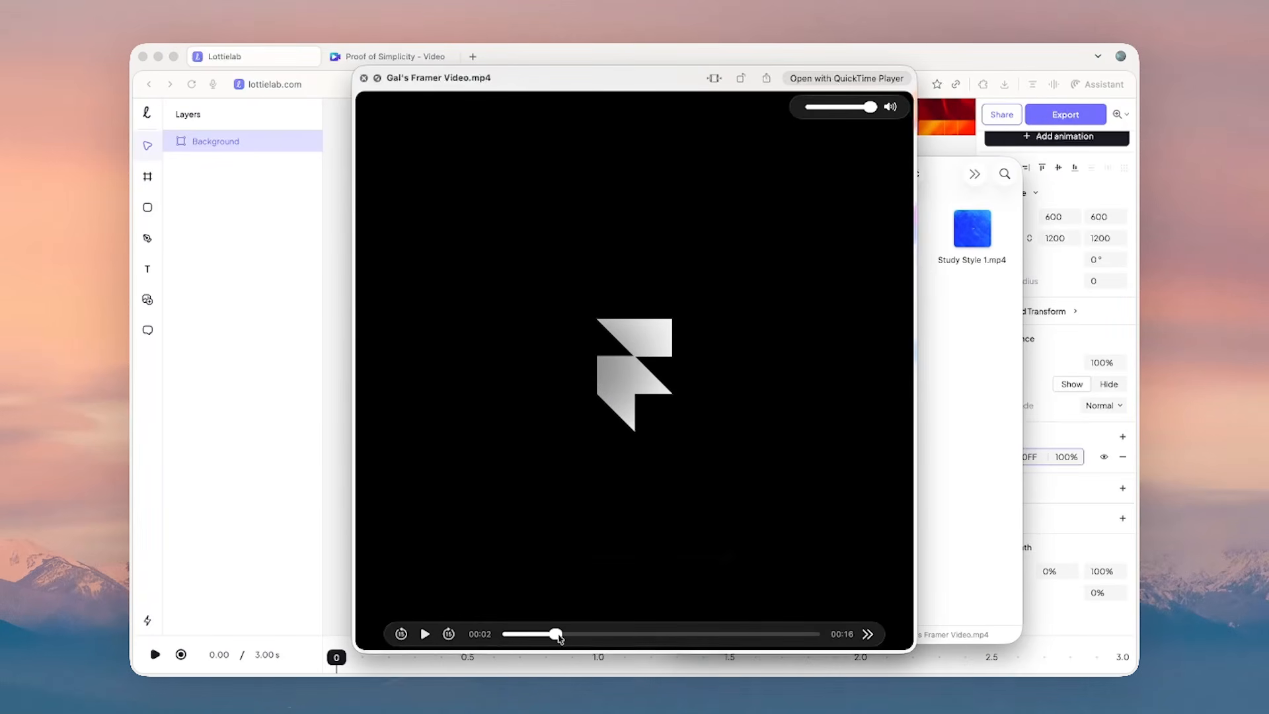
pyautogui.click(269, 434)
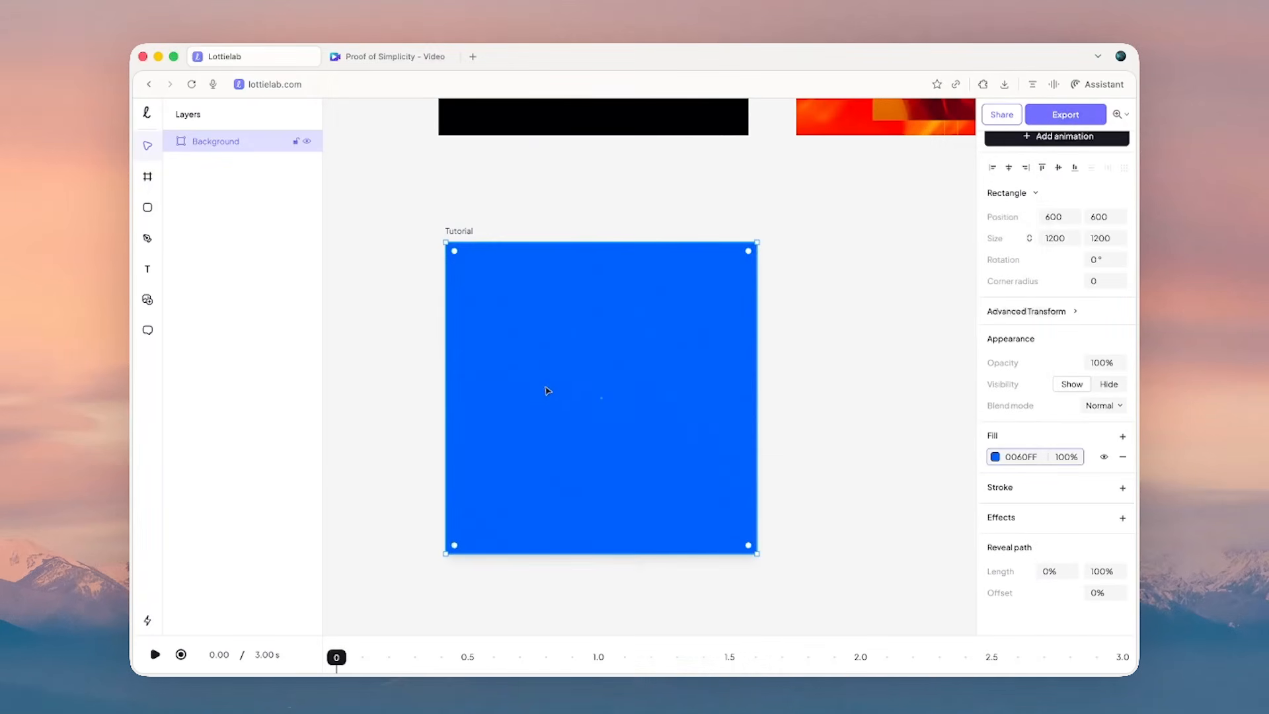
# - Draw a square on the Tutorial artboard, set its size to 140 × 140, and centre it horizontally and vertically
pyautogui.scroll(2, 600, 409)
pyautogui.press('r')
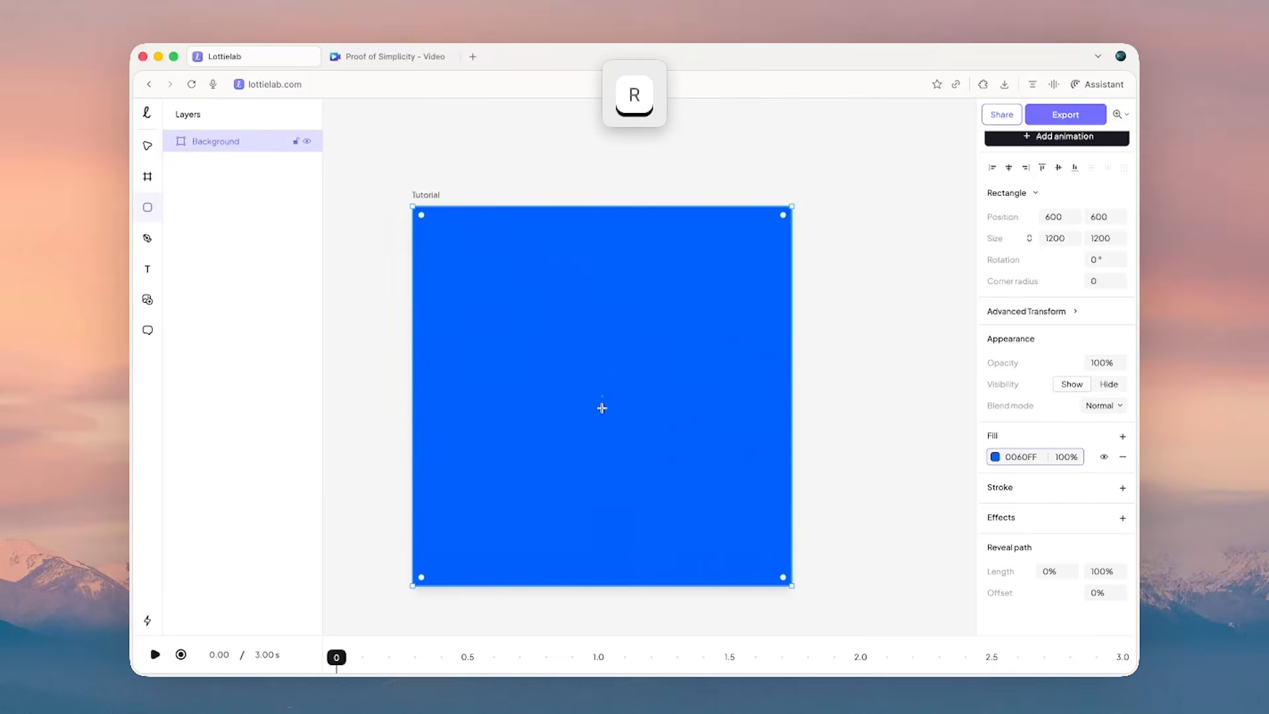
pyautogui.moveTo(584, 376); pyautogui.dragTo(625, 417)
pyautogui.click(1057, 238)
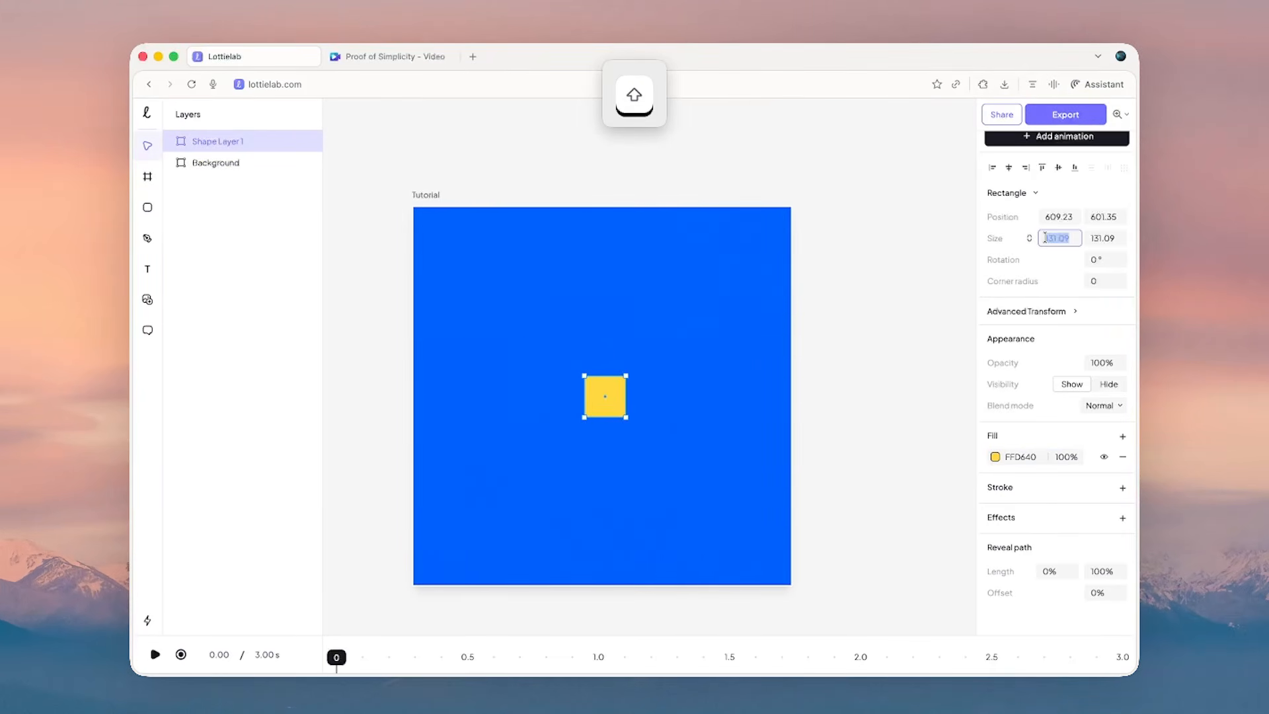
pyautogui.write('140')
pyautogui.press('Tab')
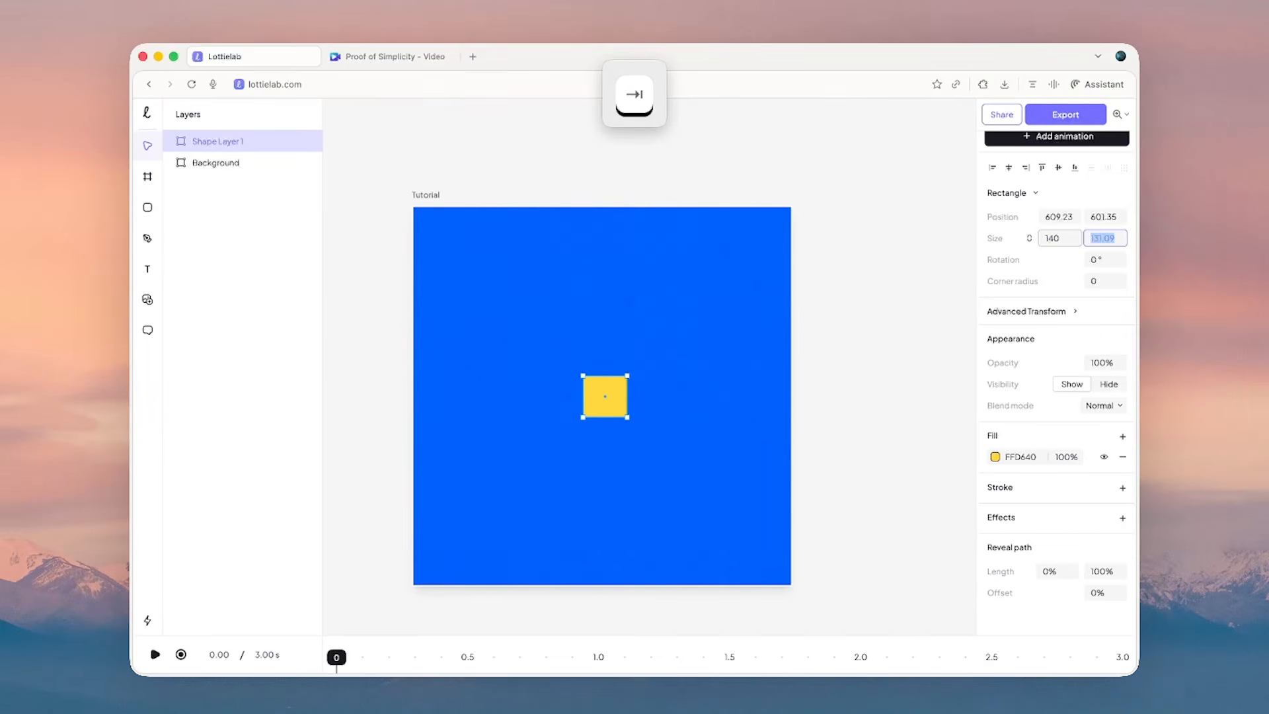
pyautogui.write('140')
pyautogui.press('Return')
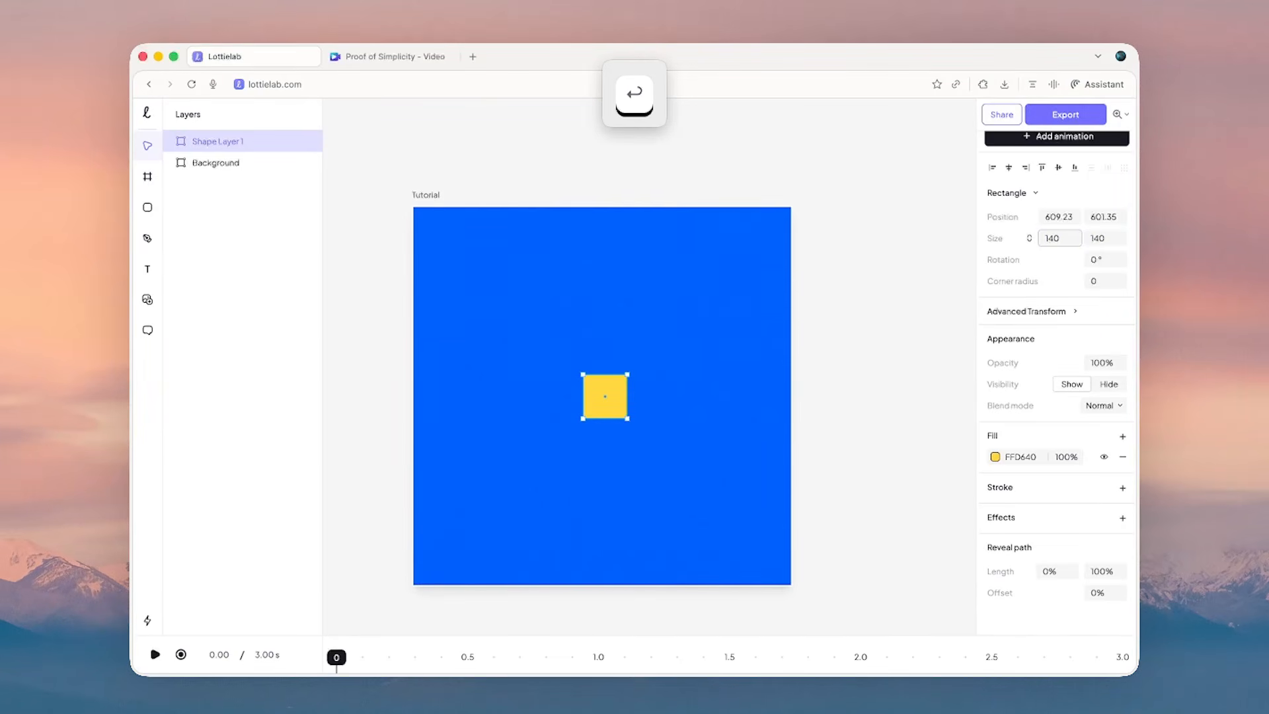
pyautogui.click(1008, 167)
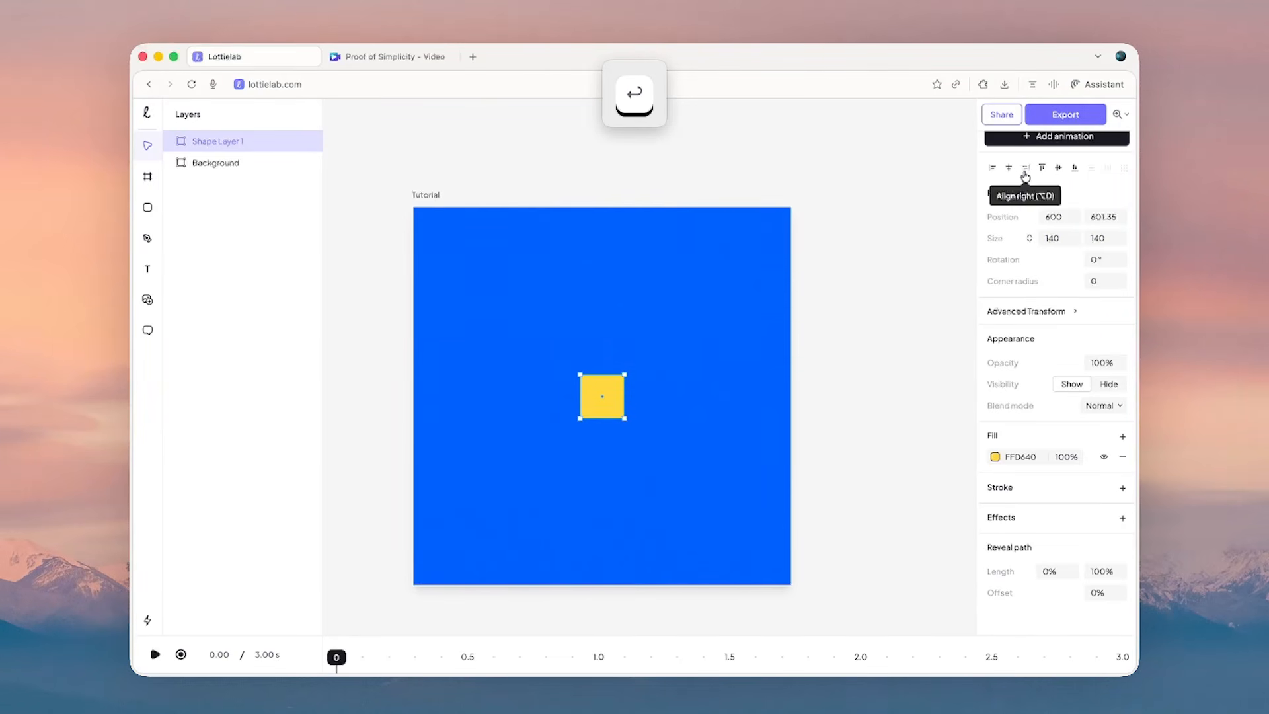
pyautogui.click(1058, 174)
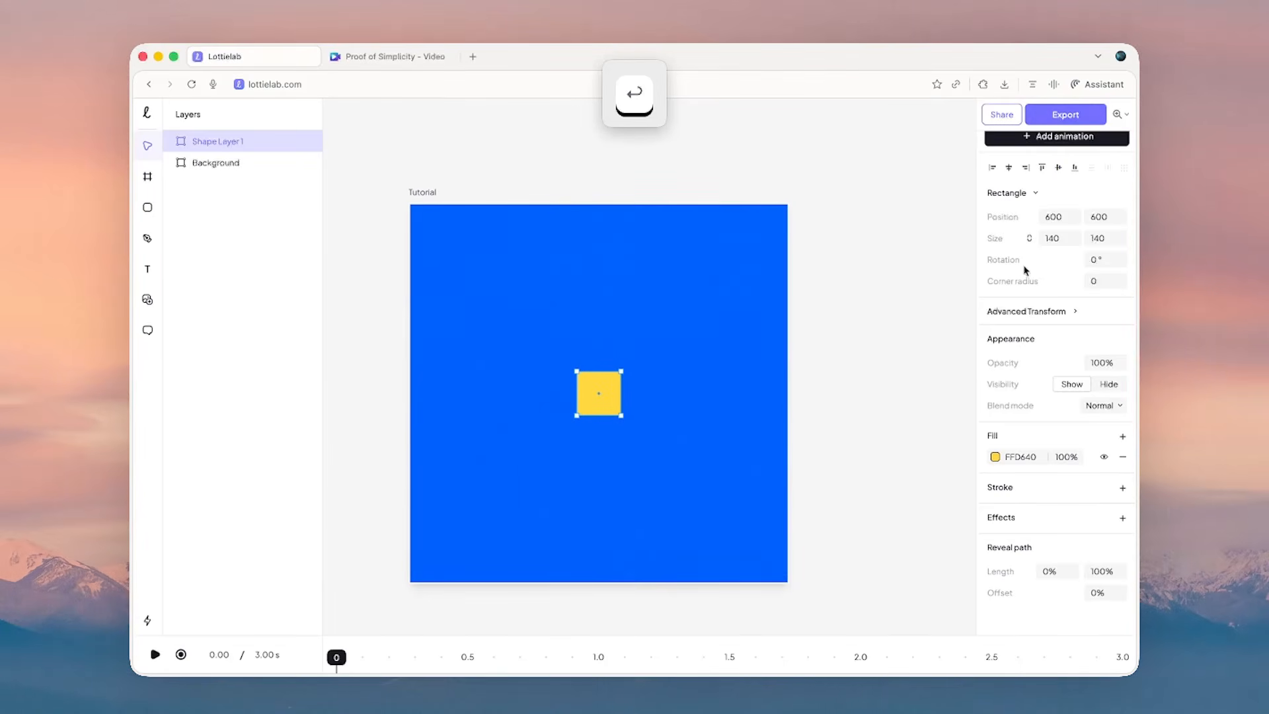
# - Enable custom keyframes for the yellow square and record a 140 × 140 size keyframe at 0.40 seconds
pyautogui.scroll(1, 1026, 269)
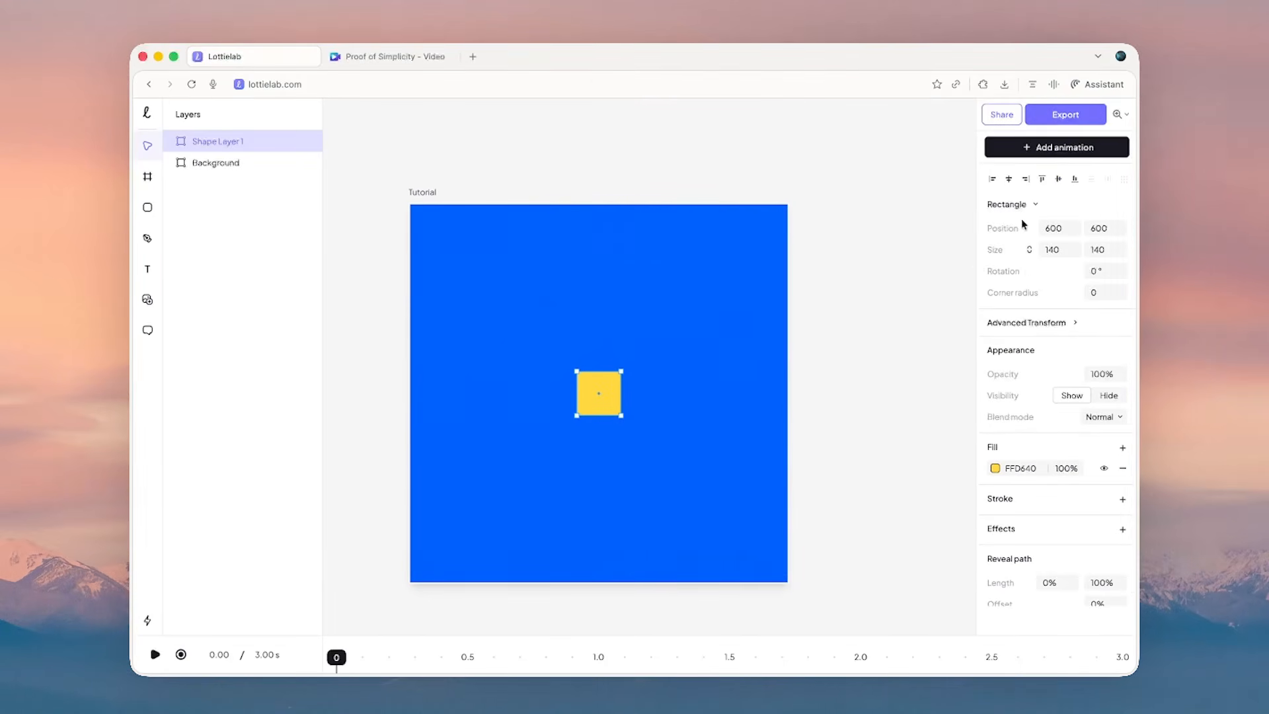
pyautogui.click(1023, 149)
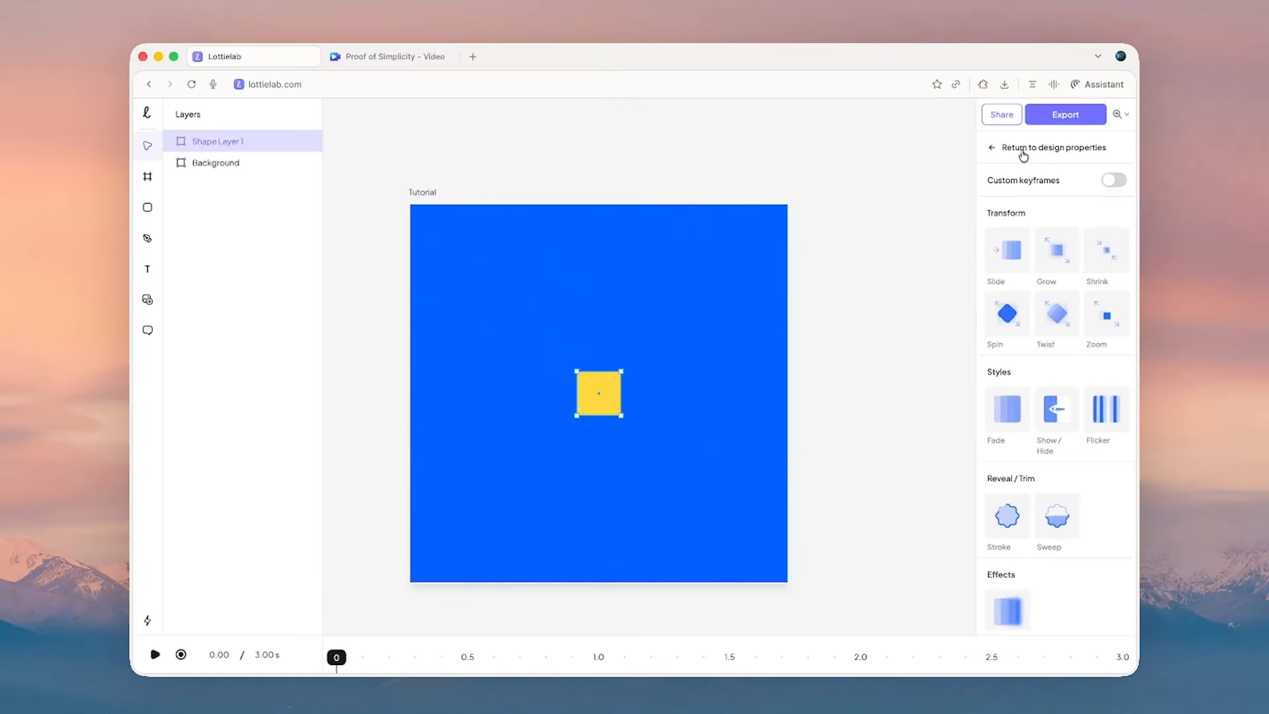
pyautogui.click(1113, 181)
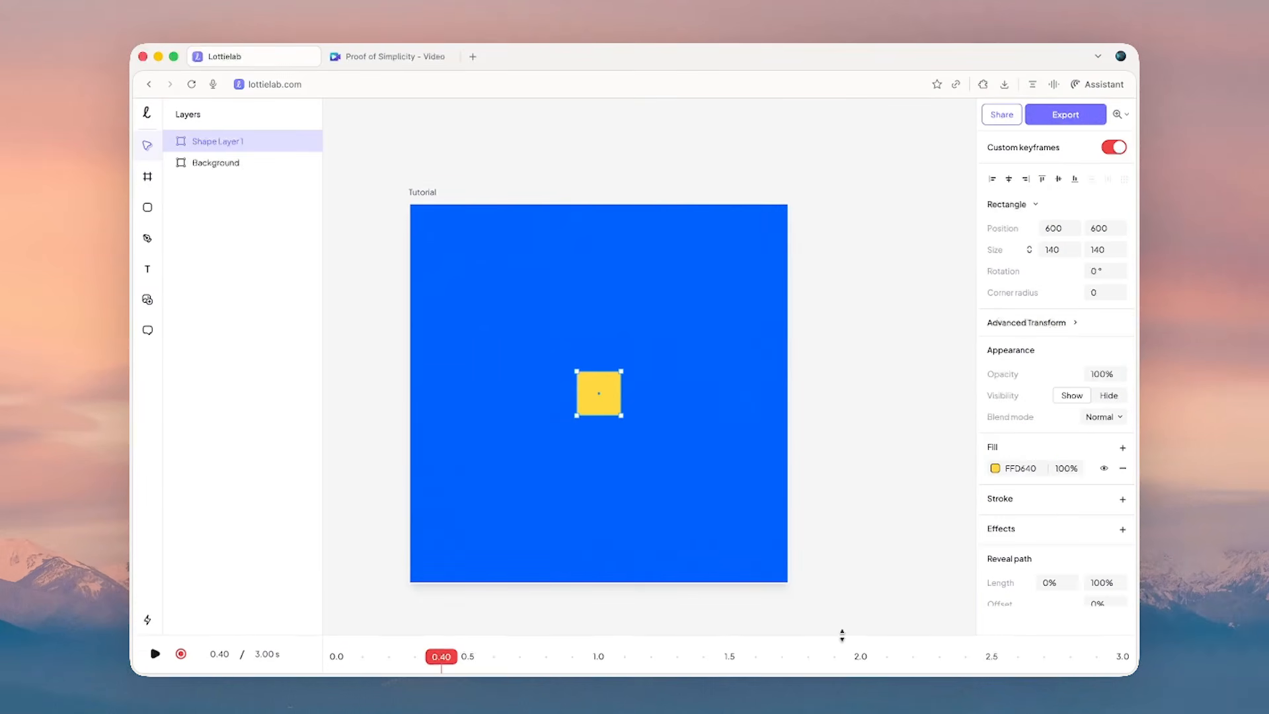
pyautogui.moveTo(842, 635); pyautogui.dragTo(827, 561)
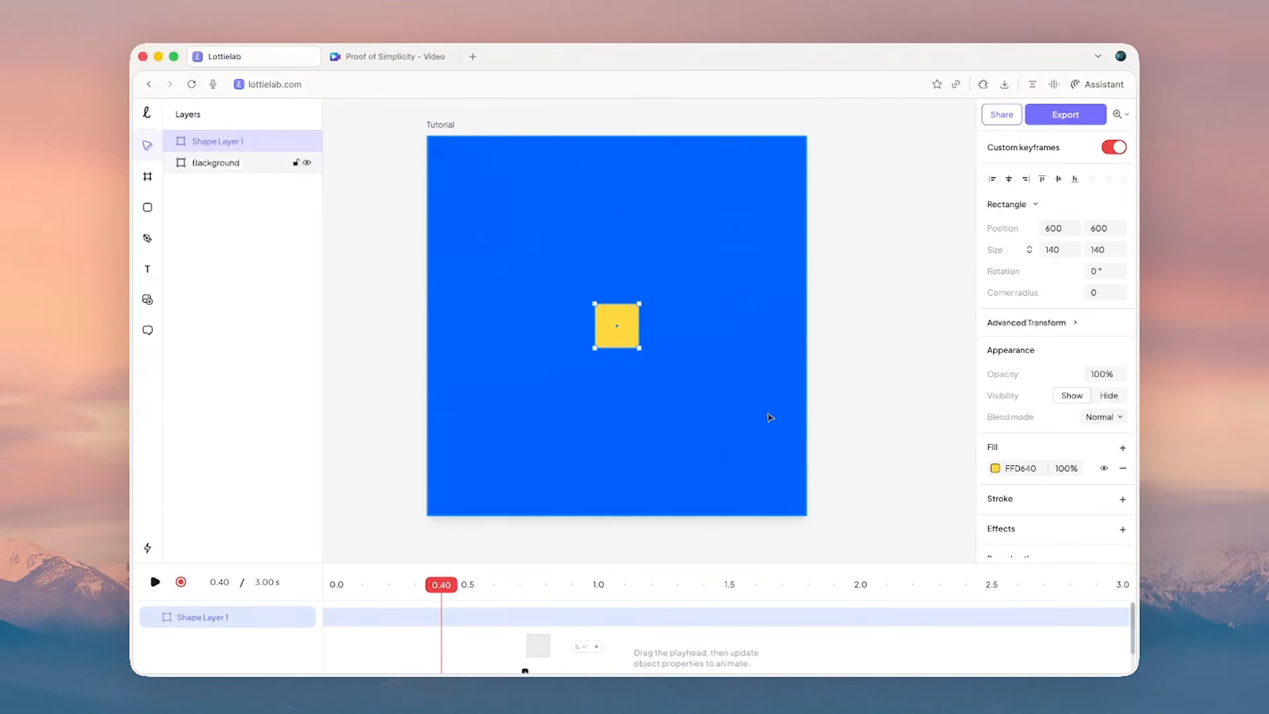
pyautogui.click(441, 618)
pyautogui.click(490, 444)
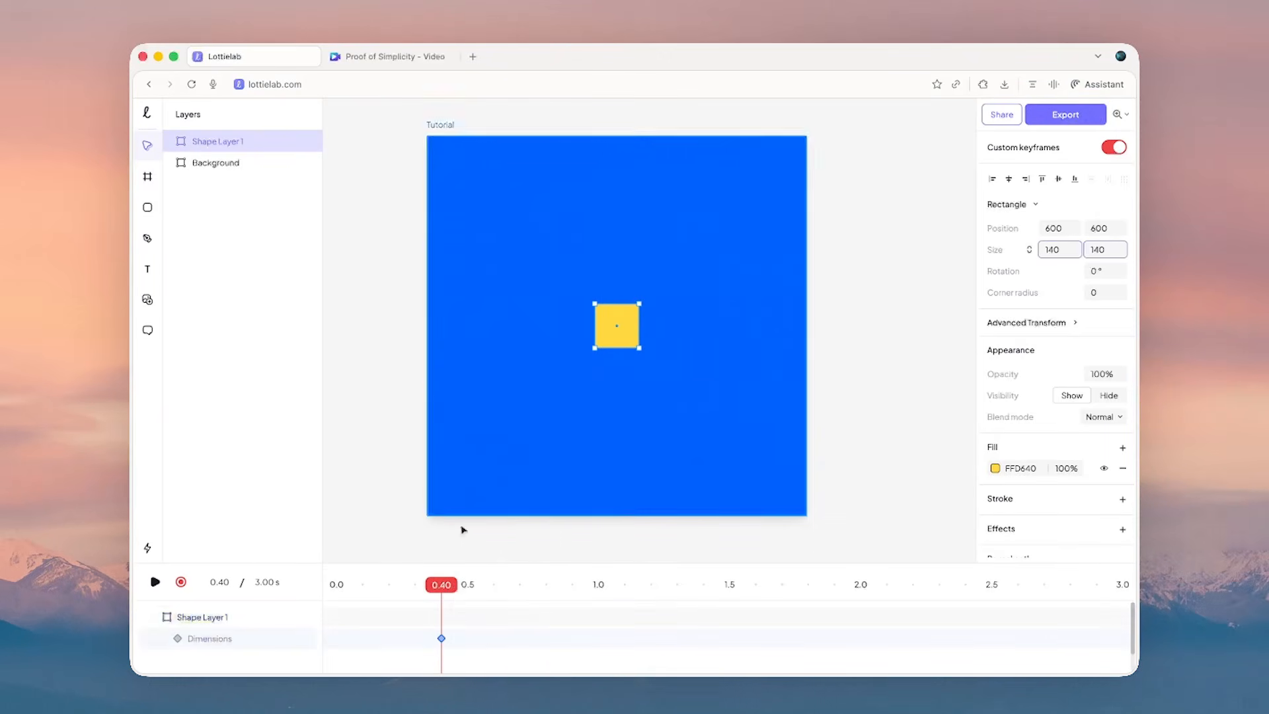
# - Add a 50 × 50 size keyframe for the yellow square at 0 seconds and play the growth animation
pyautogui.moveTo(441, 584); pyautogui.dragTo(342, 583)
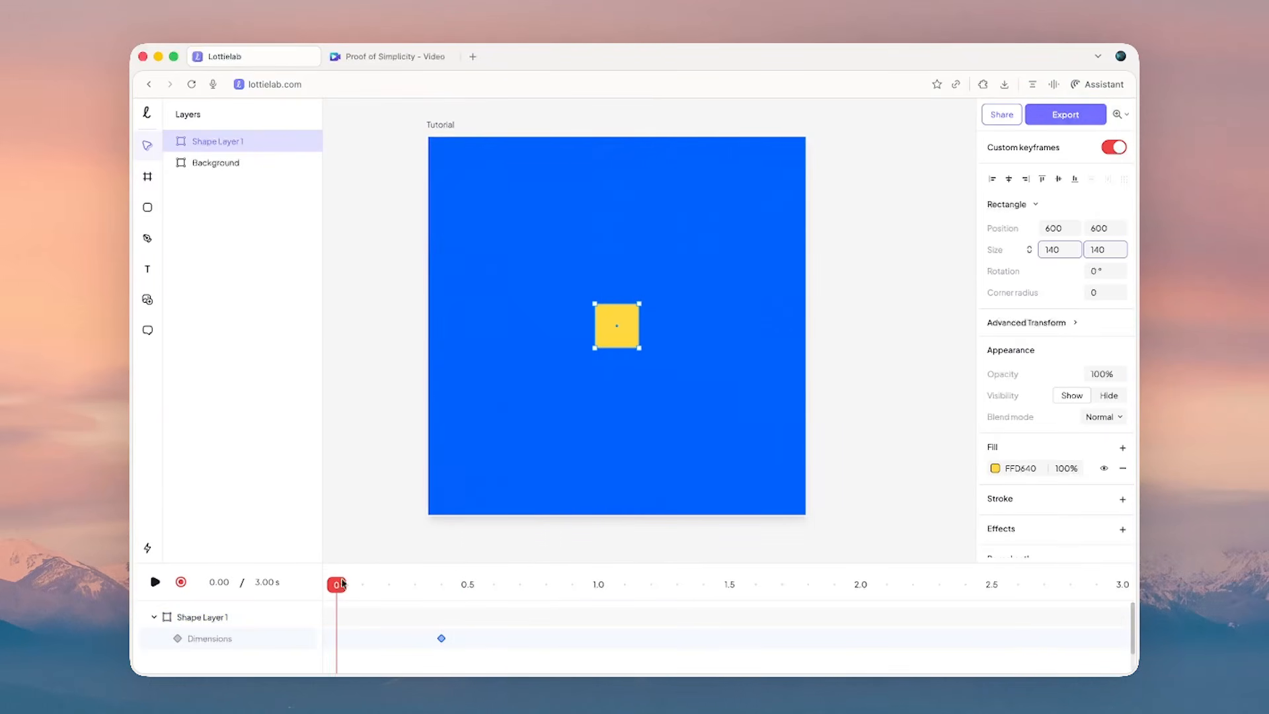
pyautogui.click(1056, 251)
pyautogui.write('0')
pyautogui.press('Return')
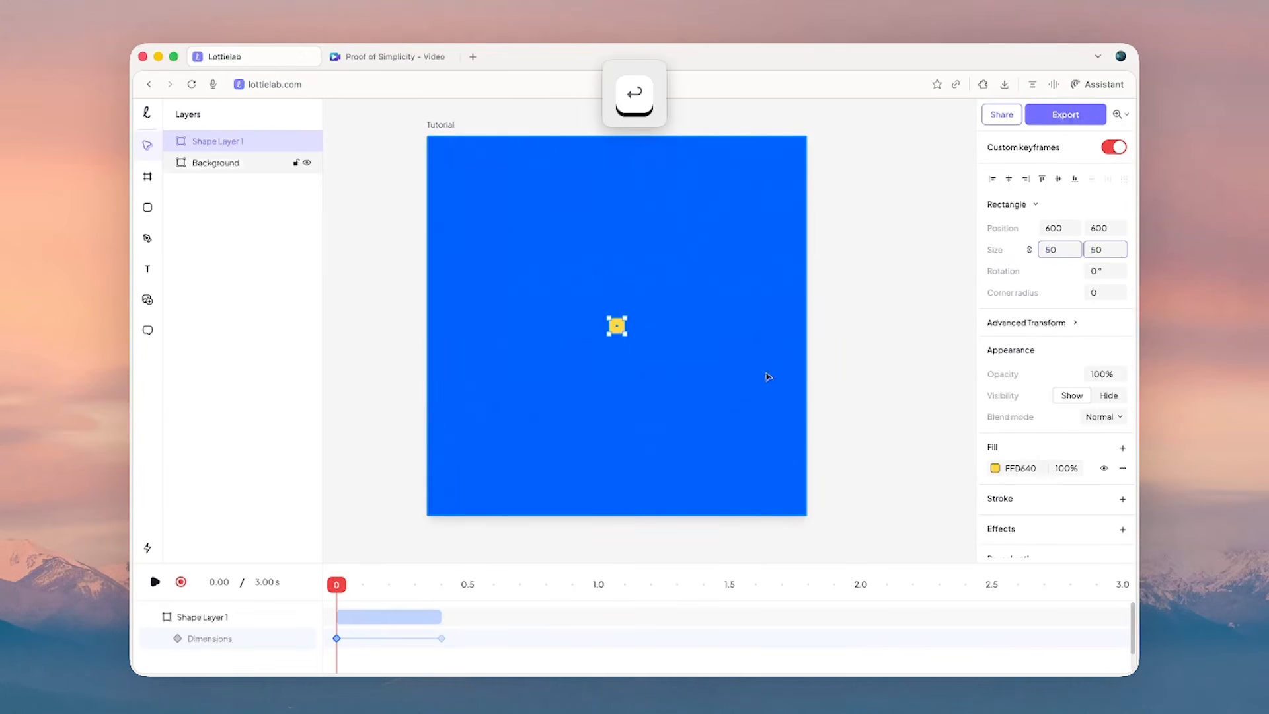
pyautogui.press('space')
pyautogui.press('space')
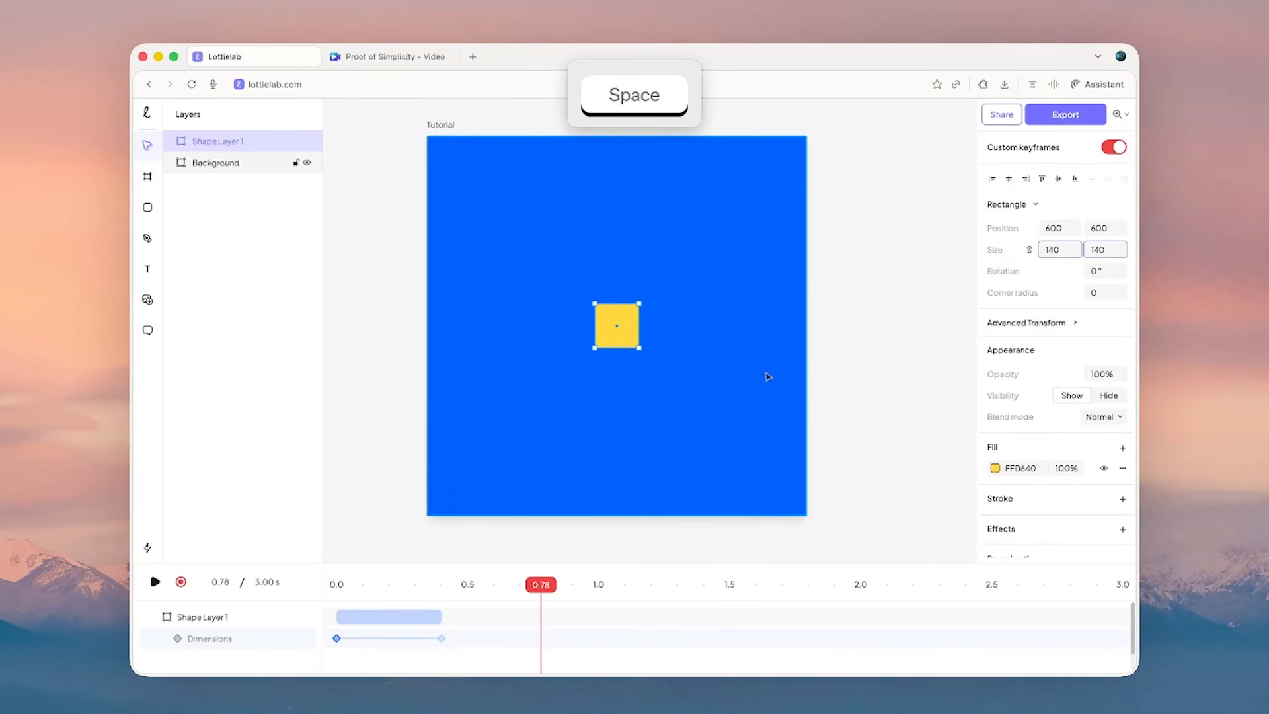
# - Scrub back and forth through the opening of the Framer reference video to study how the squares and diagonal form, and return to Lottielab
pyautogui.hotkey('ctrl', 'Up')
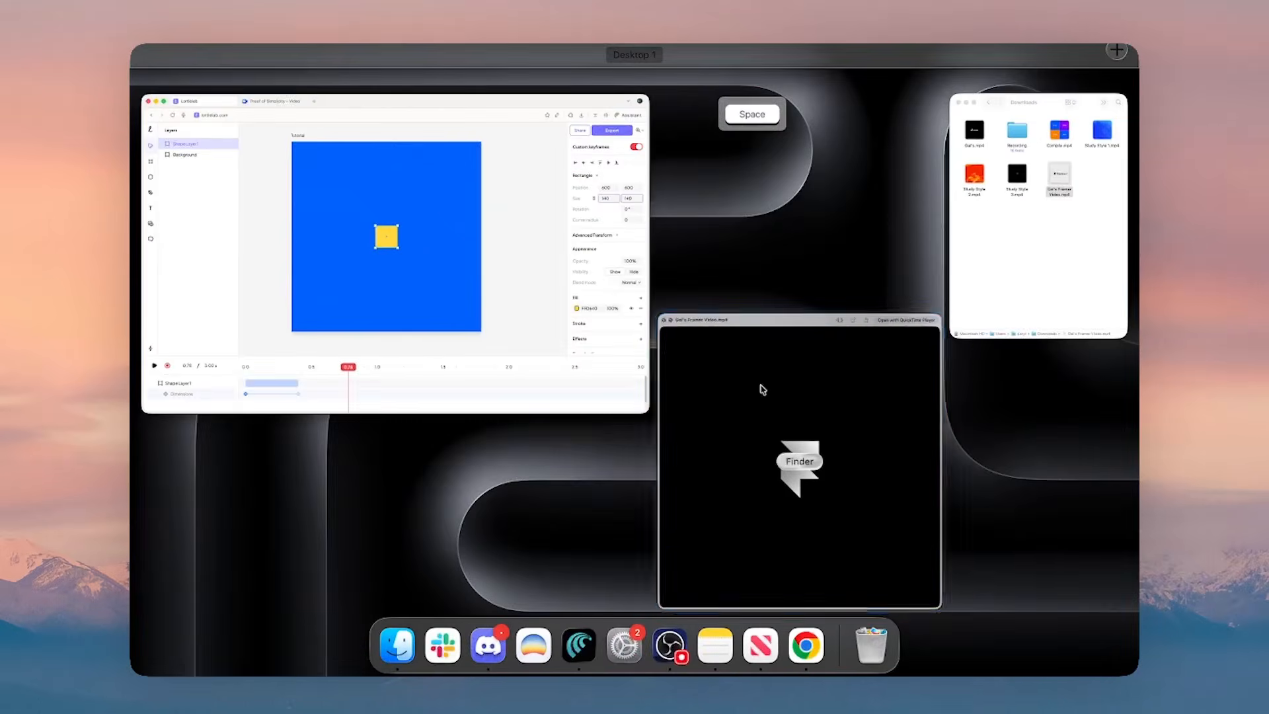
pyautogui.click(781, 420)
pyautogui.moveTo(554, 635); pyautogui.dragTo(519, 637)
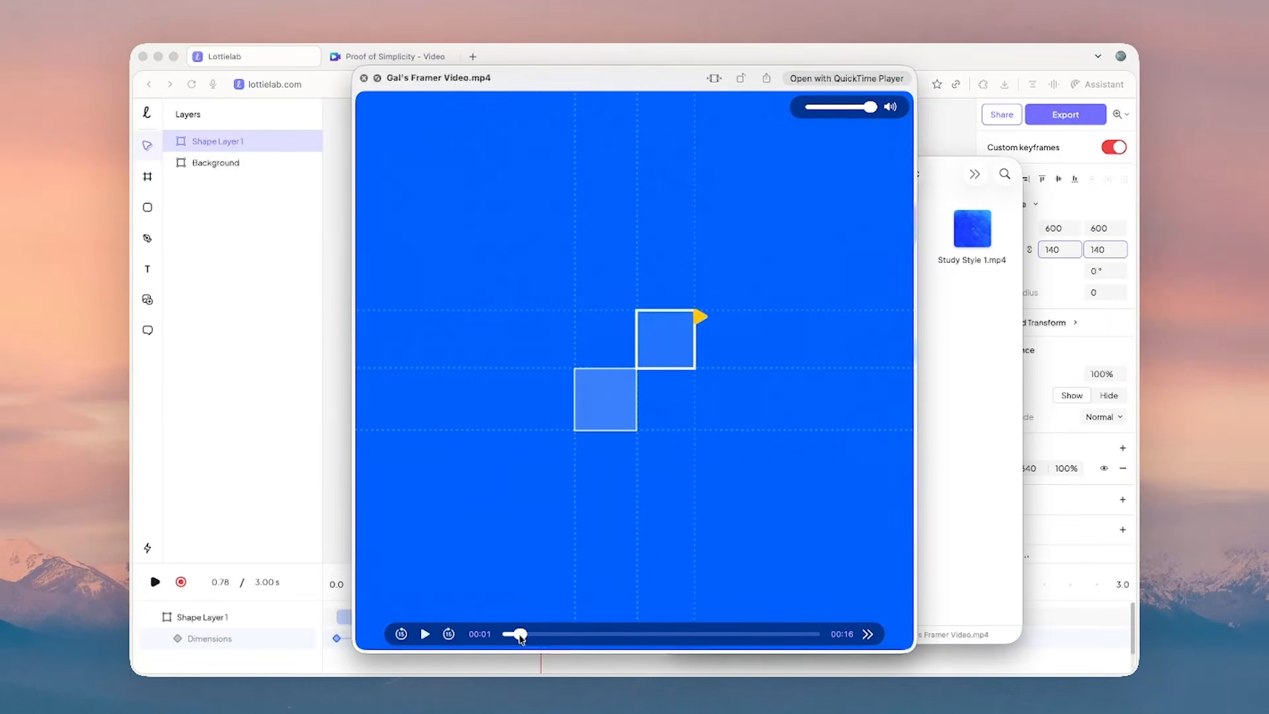
pyautogui.moveTo(522, 636)
pyautogui.mouseDown()
pyautogui.moveTo(510, 635)
pyautogui.moveTo(526, 637)
pyautogui.mouseUp()
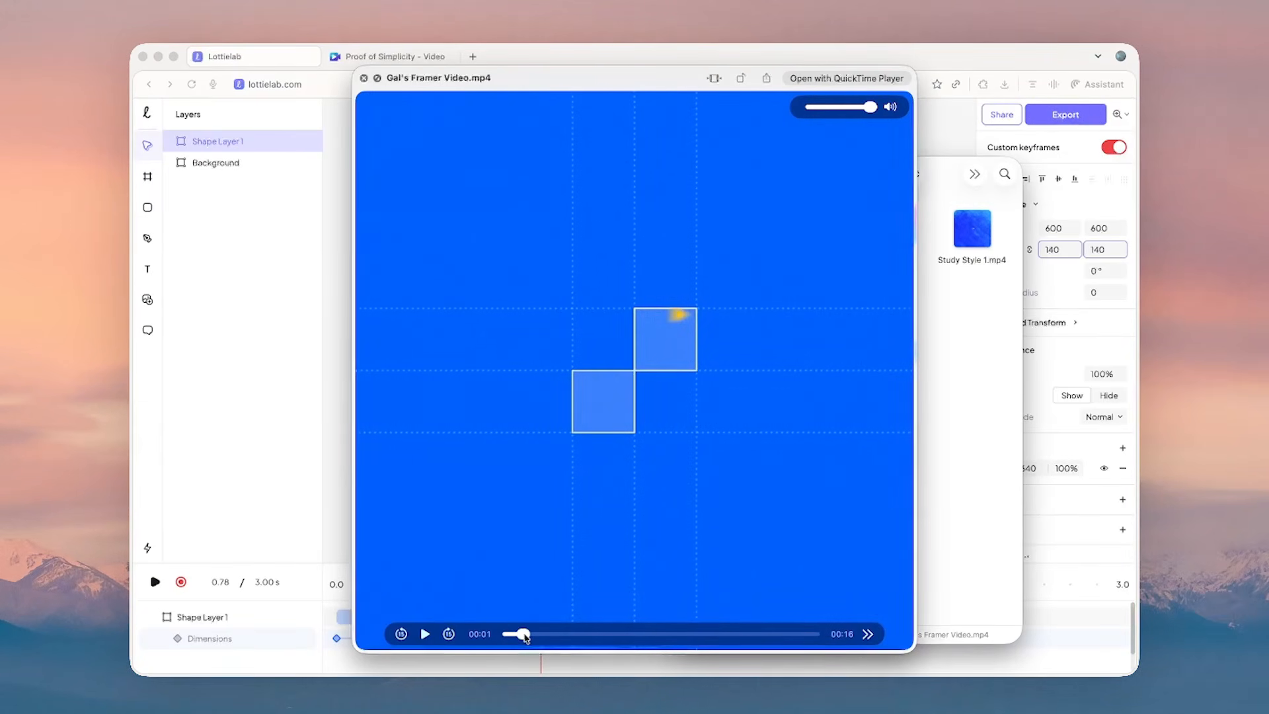
pyautogui.moveTo(524, 635); pyautogui.dragTo(529, 638)
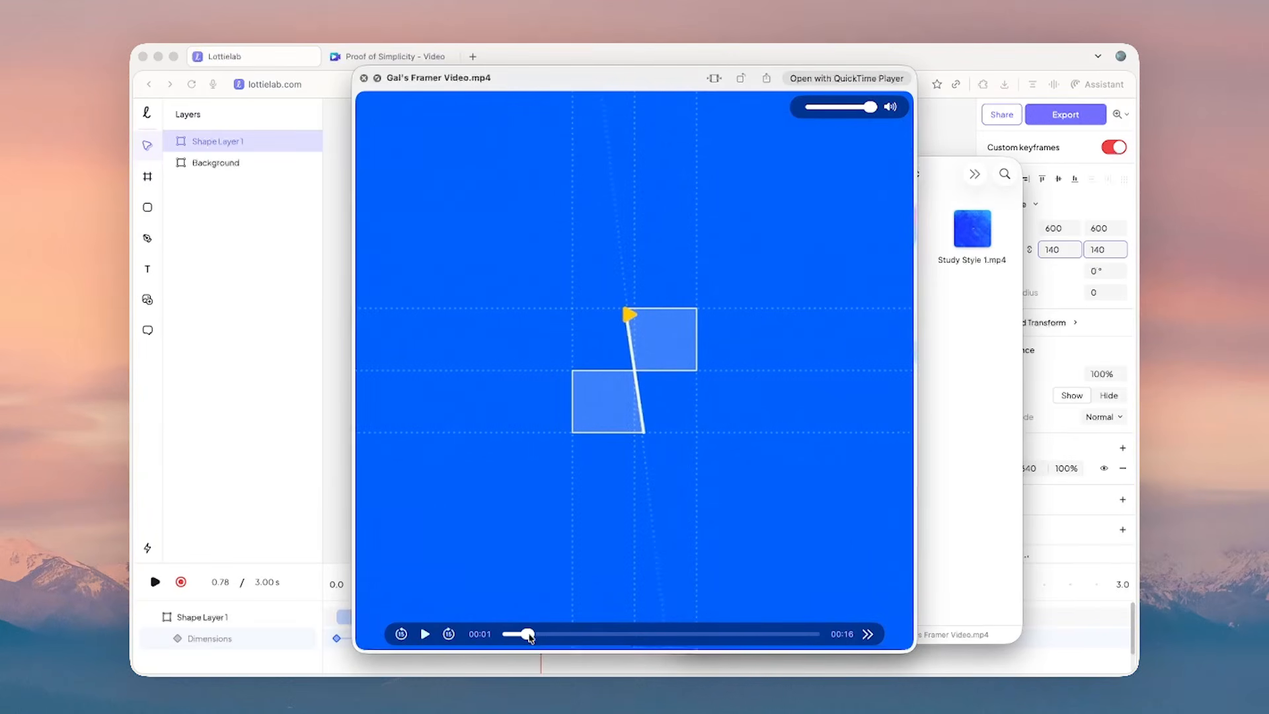
pyautogui.moveTo(528, 637); pyautogui.dragTo(511, 640)
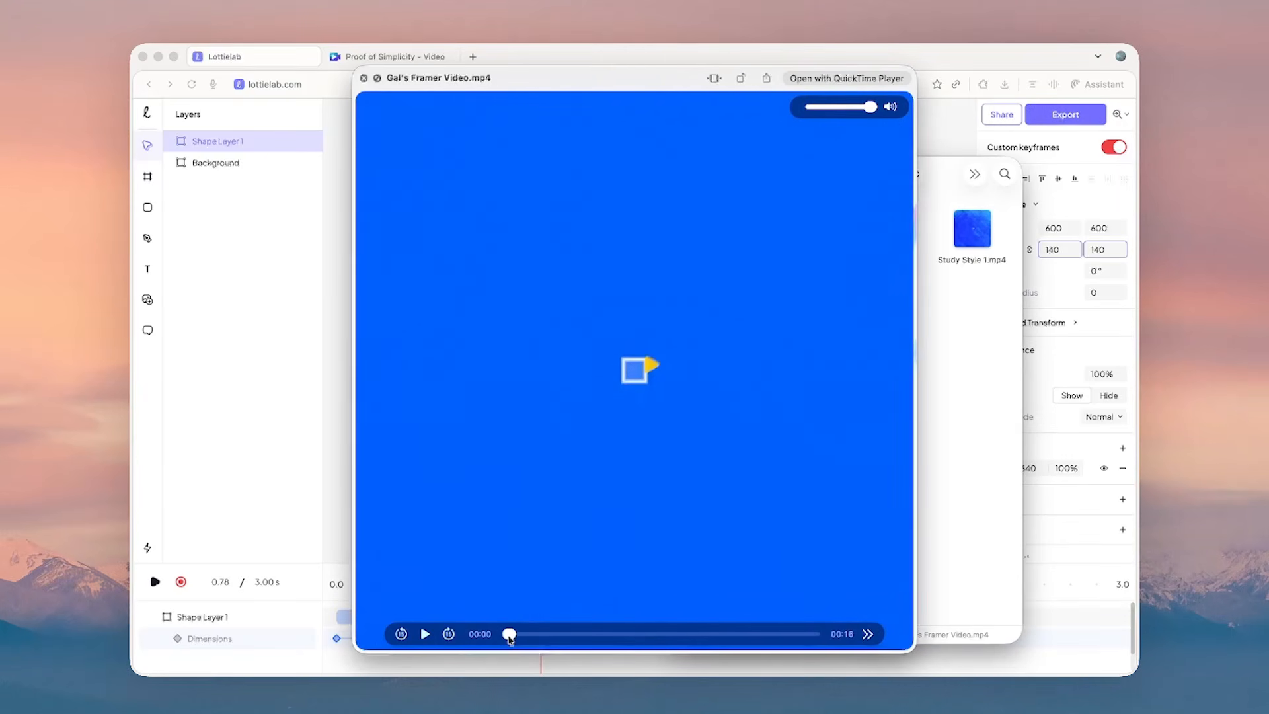
pyautogui.moveTo(510, 640); pyautogui.dragTo(534, 636)
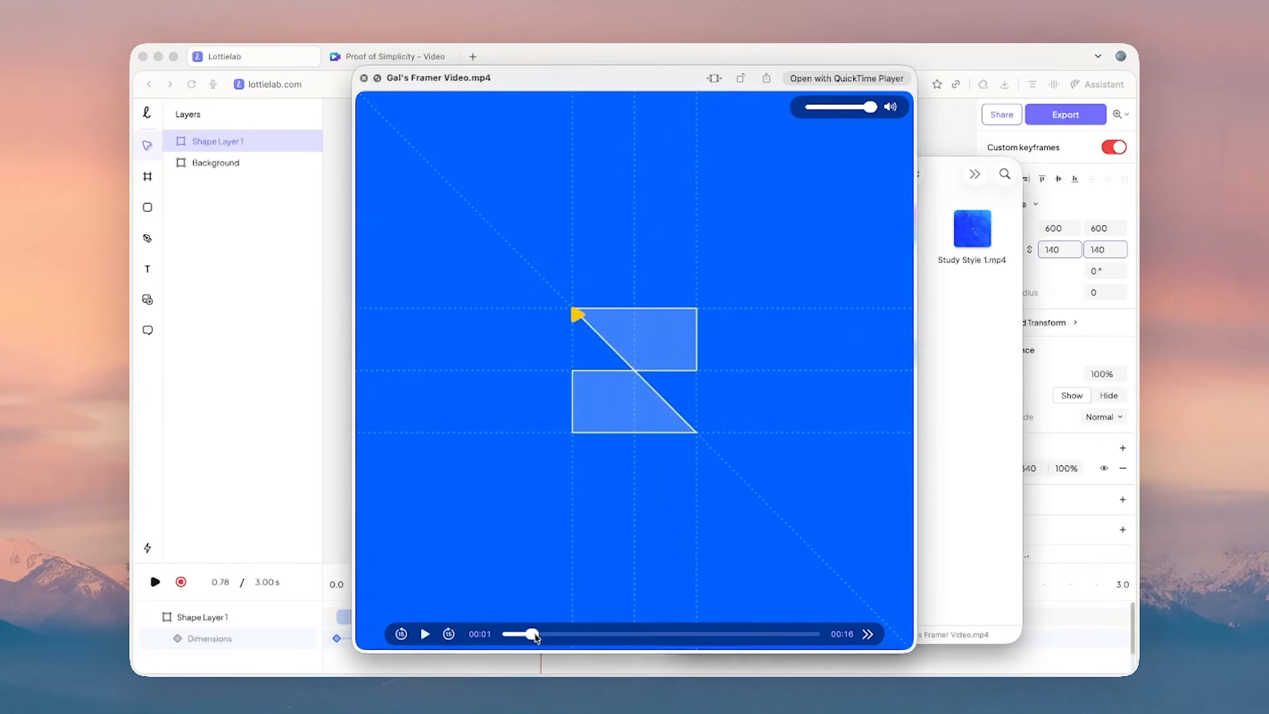
pyautogui.moveTo(534, 635); pyautogui.dragTo(463, 636)
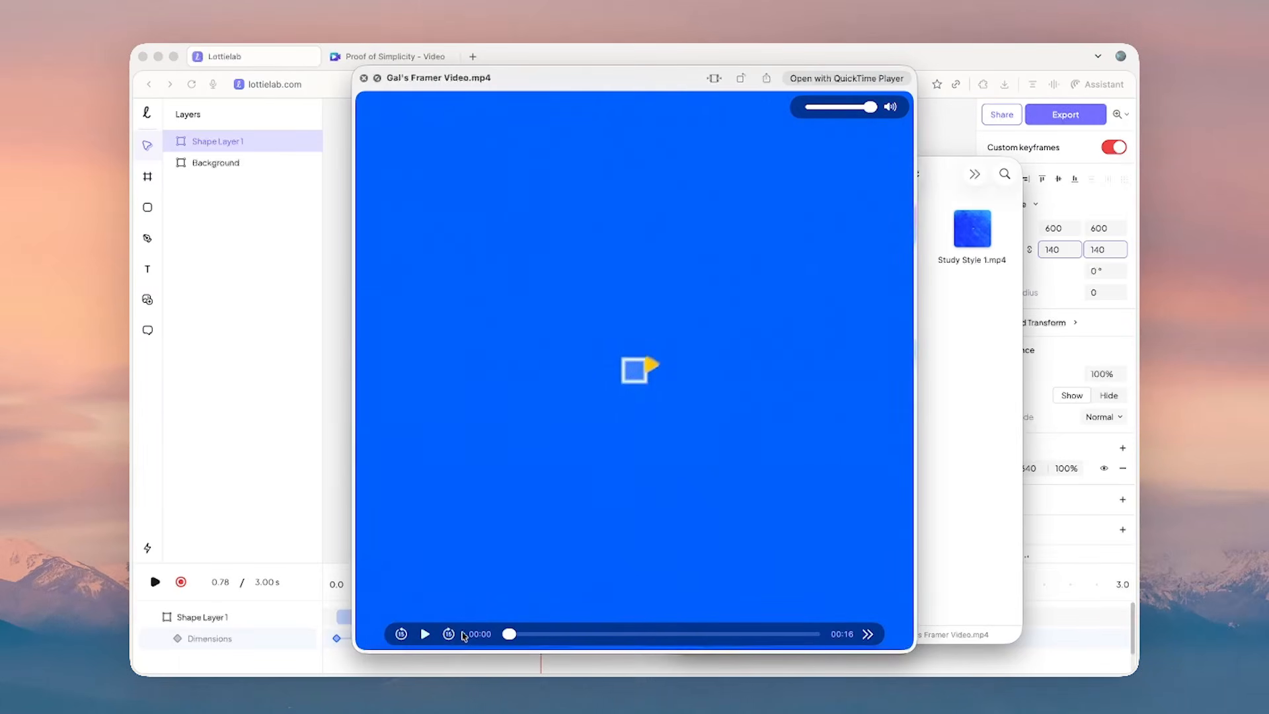
pyautogui.click(249, 476)
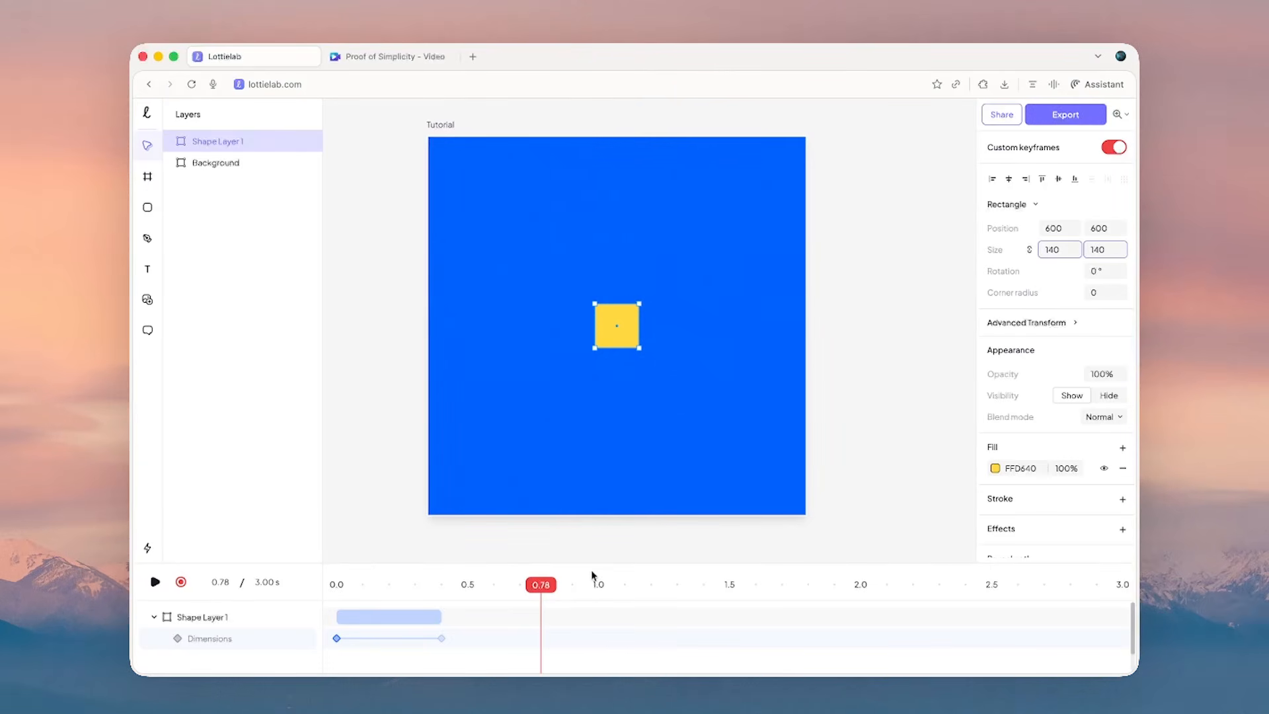
# - Duplicate the animated square, move the copy diagonally up and right so it touches the original corner to corner, and preview the animation
pyautogui.click(248, 144)
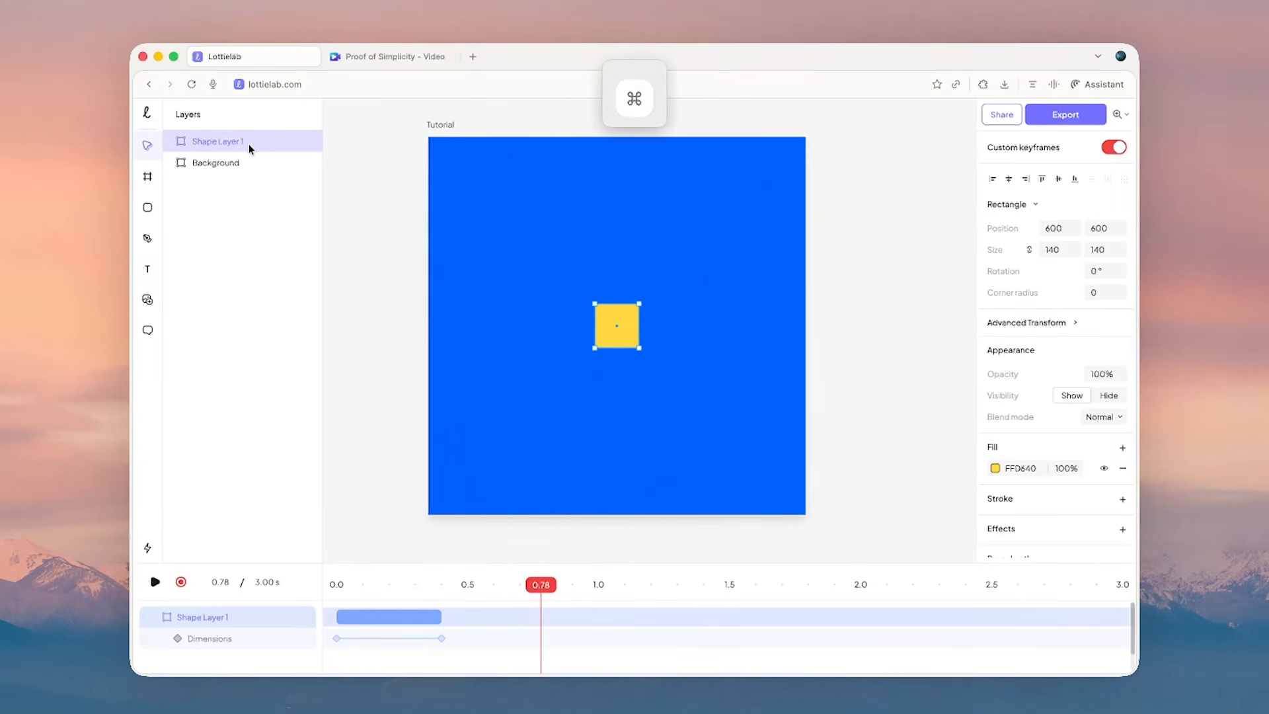
pyautogui.press('super+d')
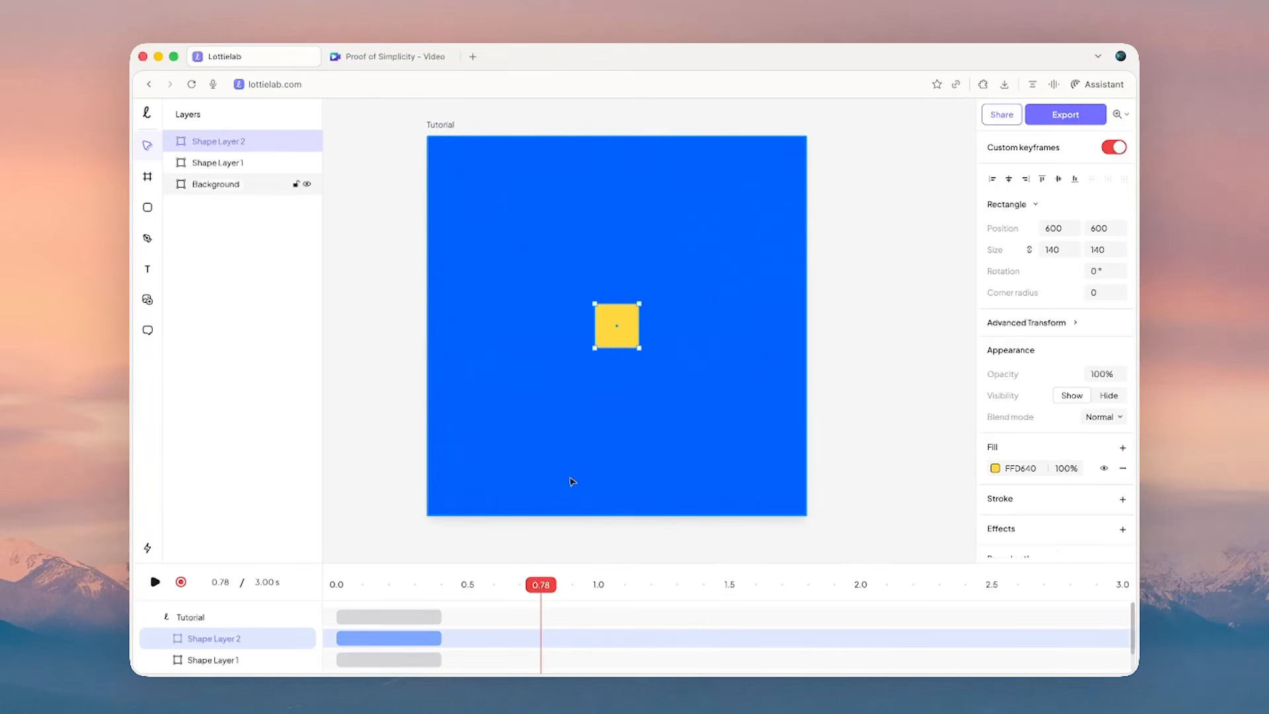
pyautogui.press('a')
pyautogui.scroll(3, 618, 325)
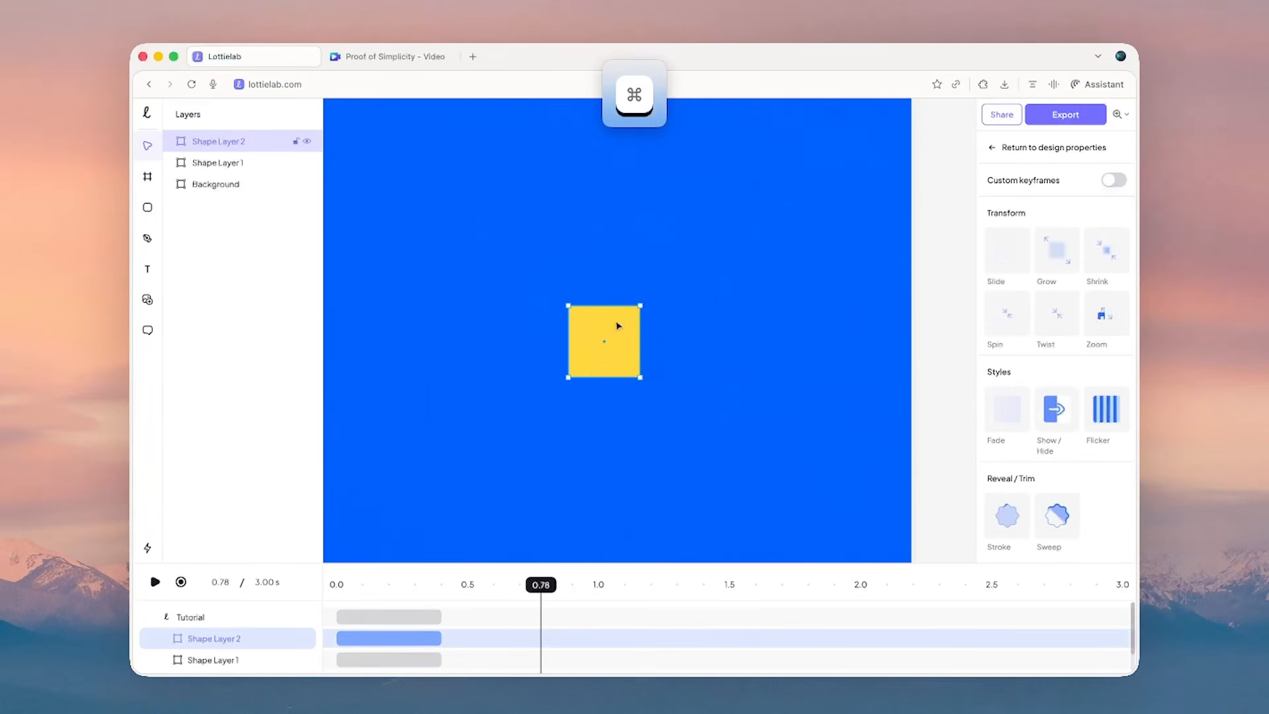
pyautogui.moveTo(617, 325); pyautogui.dragTo(687, 262)
pyautogui.scroll(-3, 675, 317)
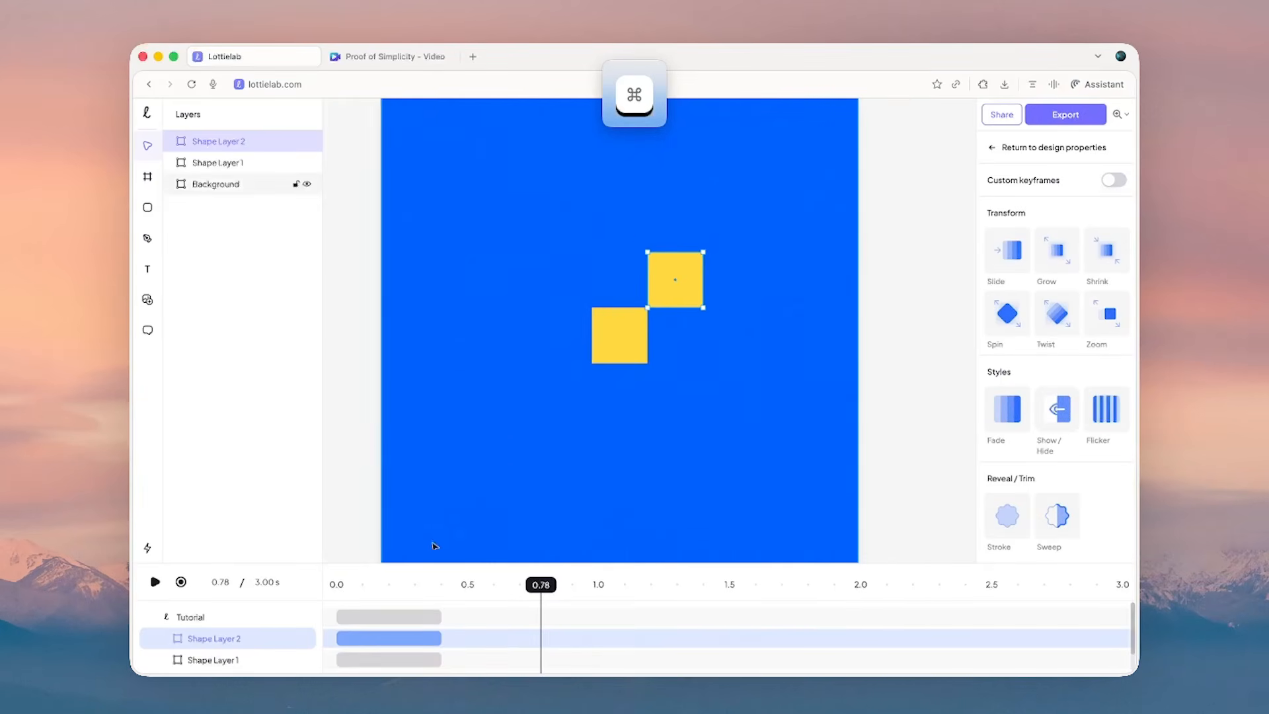
pyautogui.moveTo(372, 591); pyautogui.dragTo(337, 579)
pyautogui.press('space')
pyautogui.press('space')
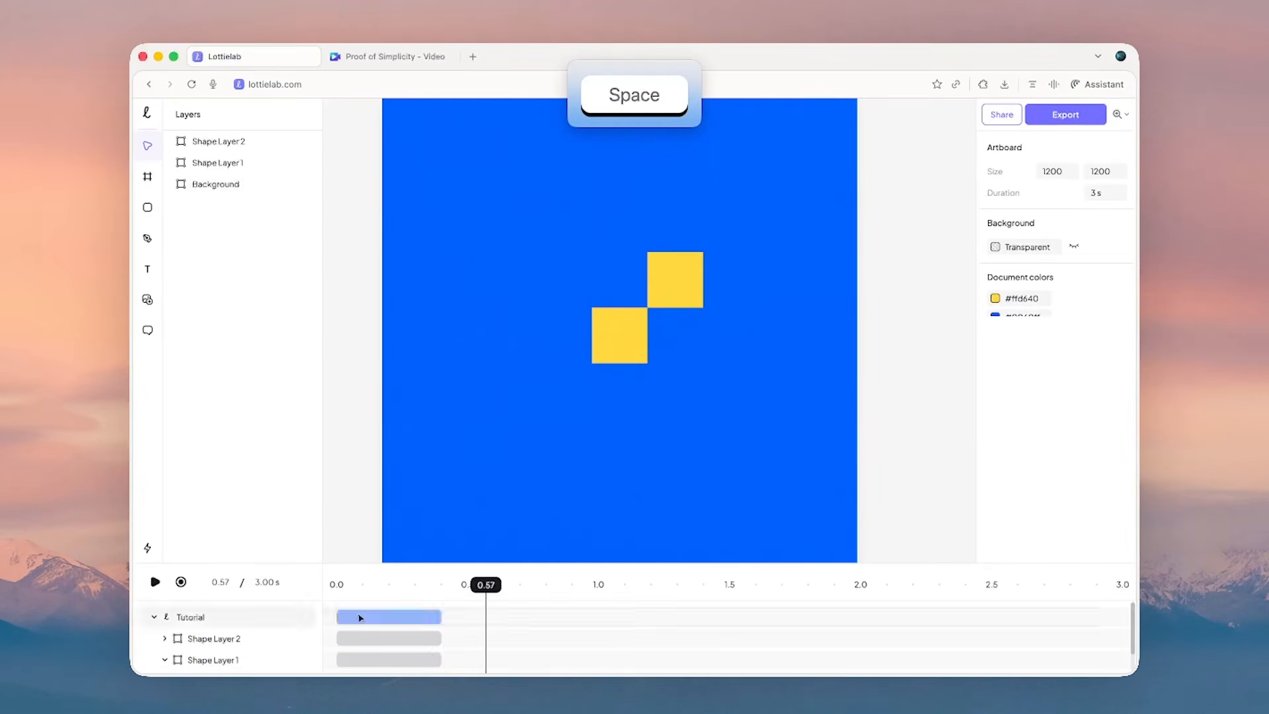
# - Shift the upper square's growth animation to start at 0.40 seconds, and play the sequence to preview it
pyautogui.click(368, 639)
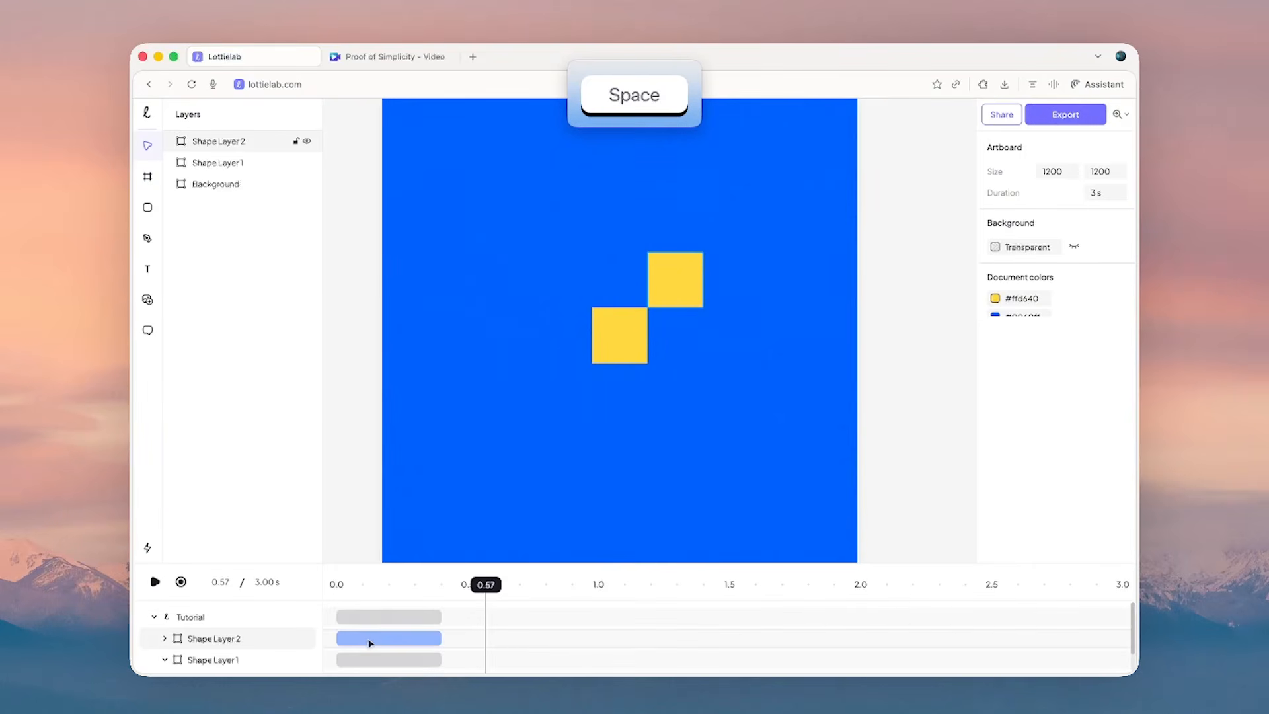
pyautogui.click(370, 639)
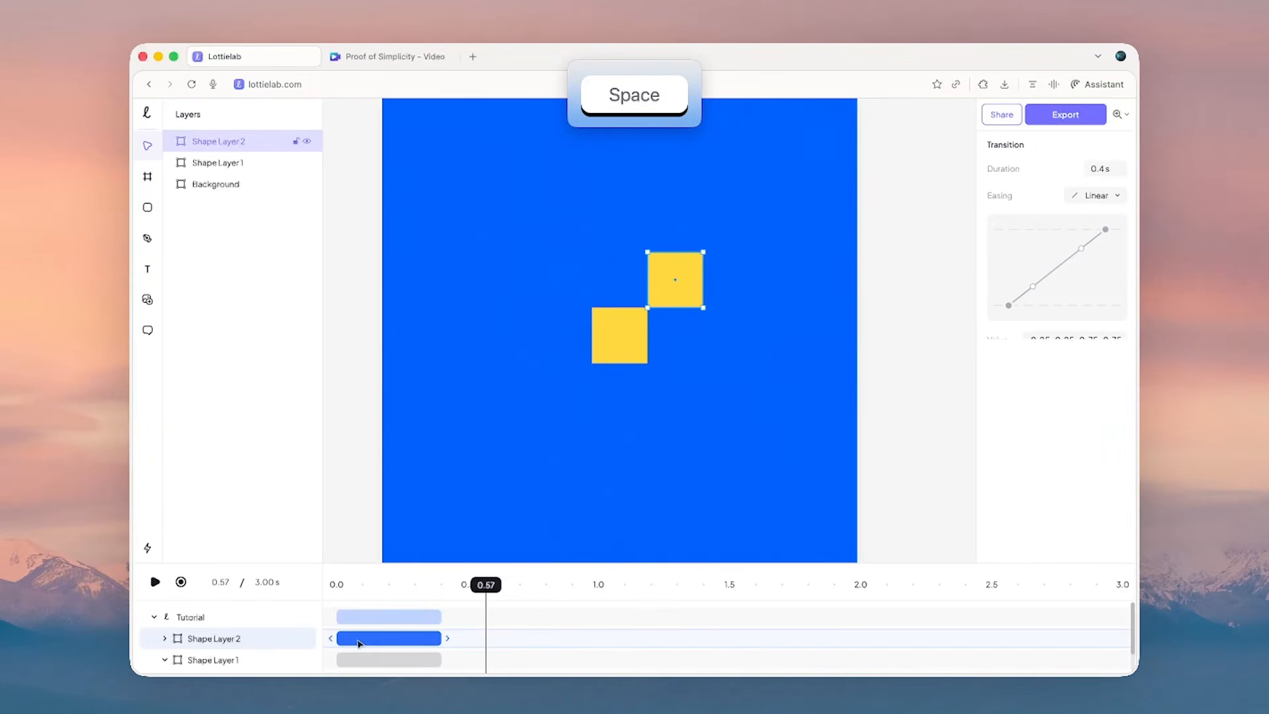
pyautogui.moveTo(357, 643); pyautogui.dragTo(456, 642)
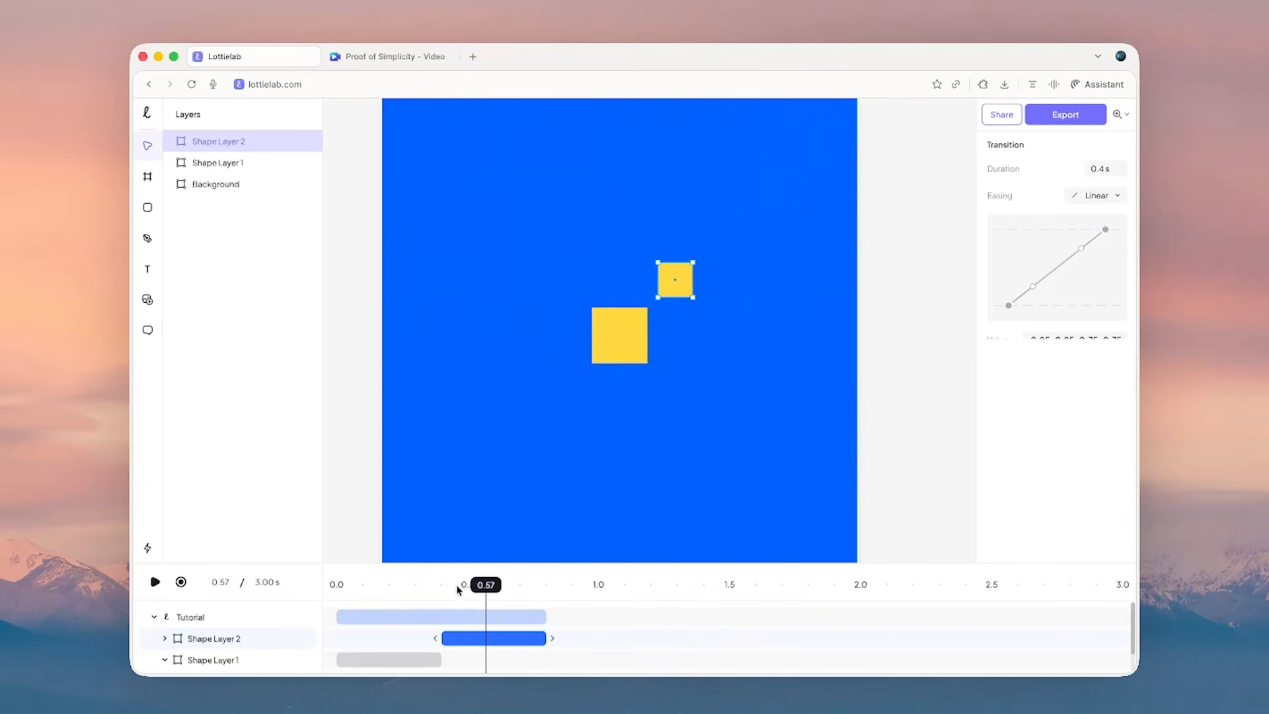
pyautogui.click(439, 586)
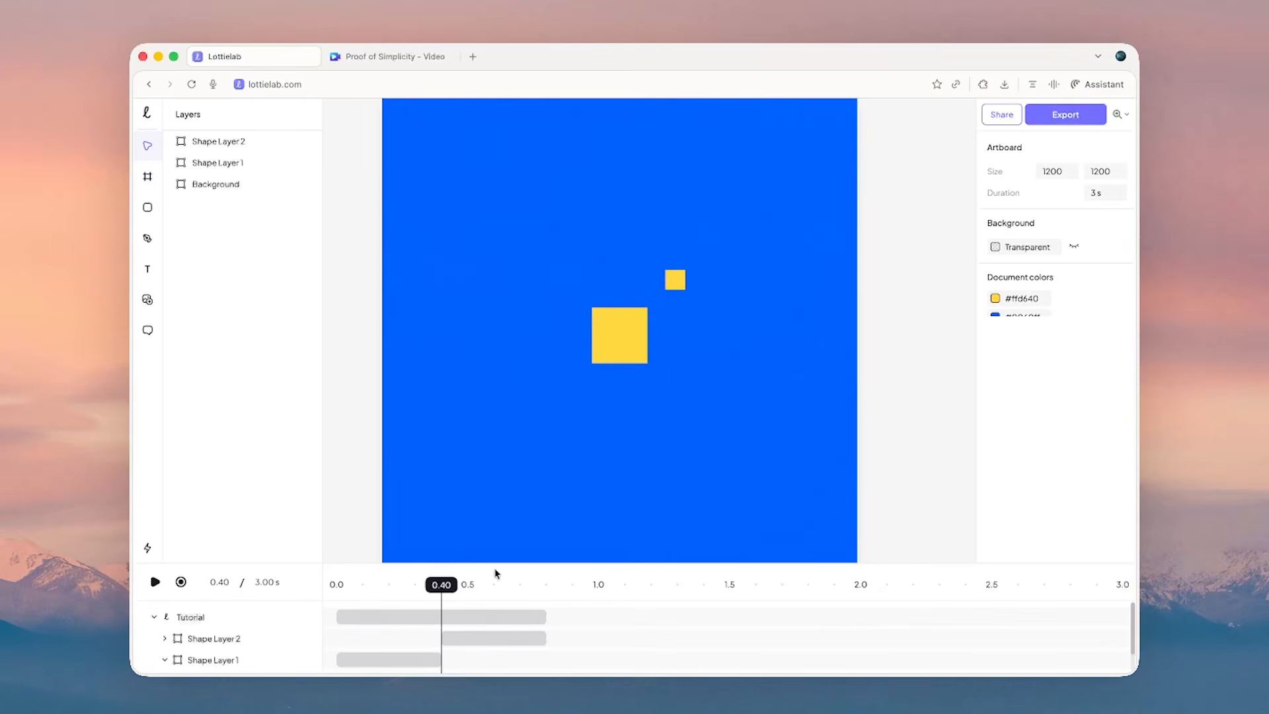
pyautogui.press('space')
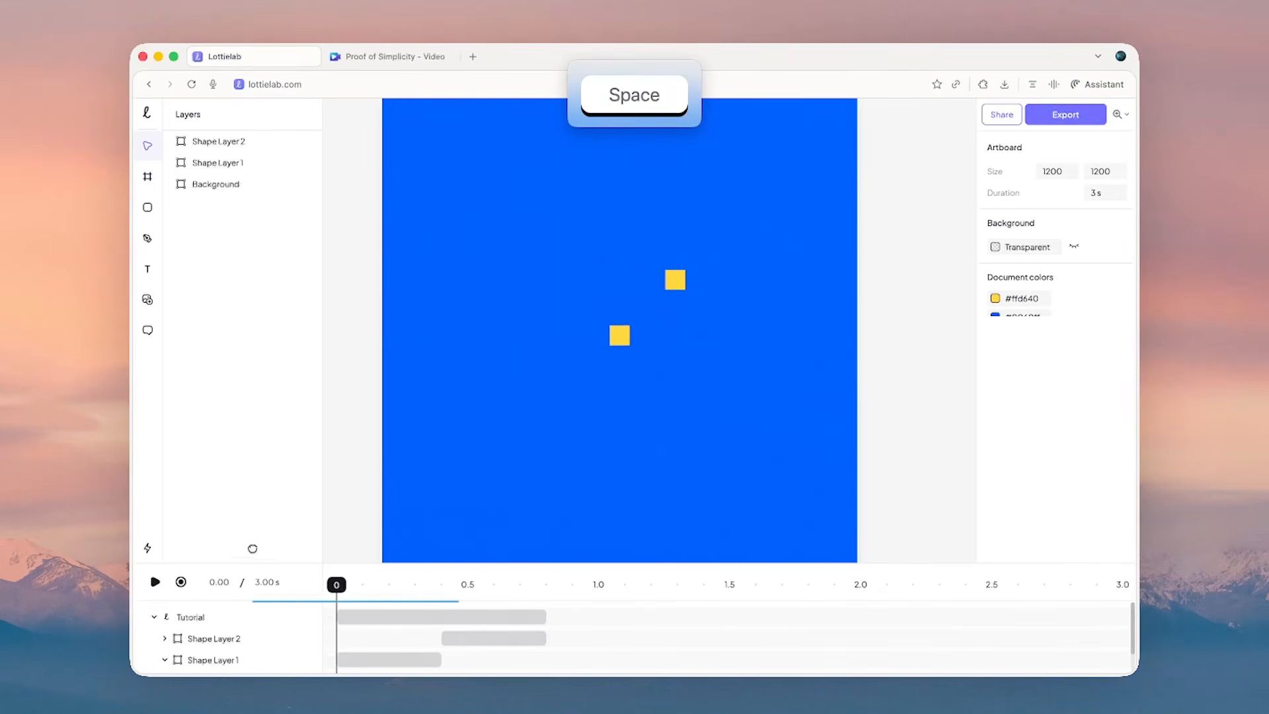
pyautogui.press('space')
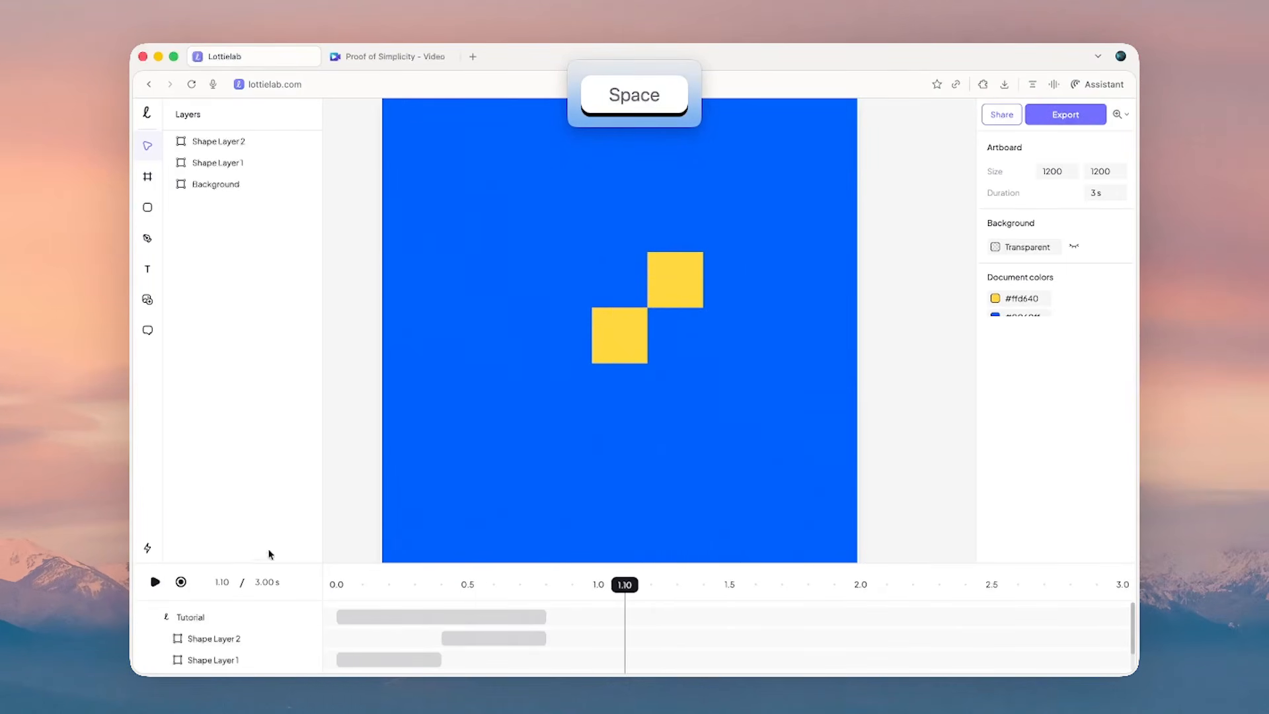
# - Record a position keyframe at 0.40 seconds placing the upper square at 695, 505, touching the lower square corner to corner
pyautogui.click(452, 593)
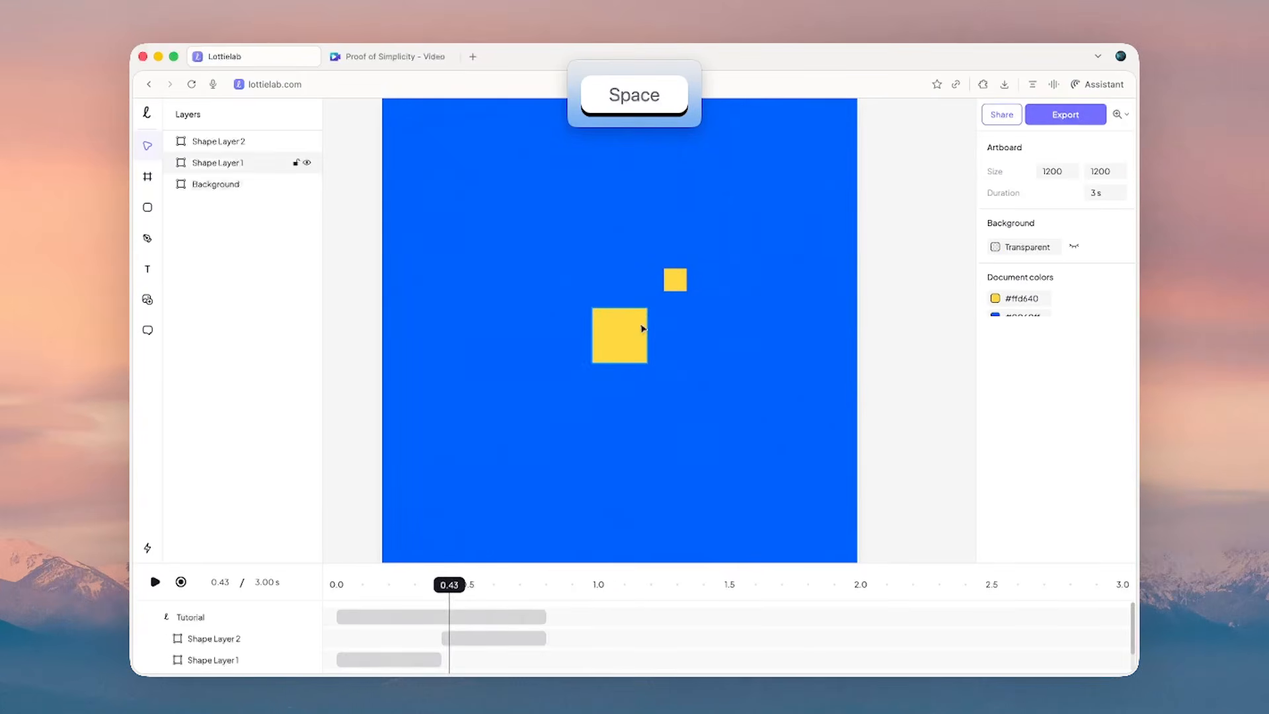
pyautogui.scroll(2, 673, 281)
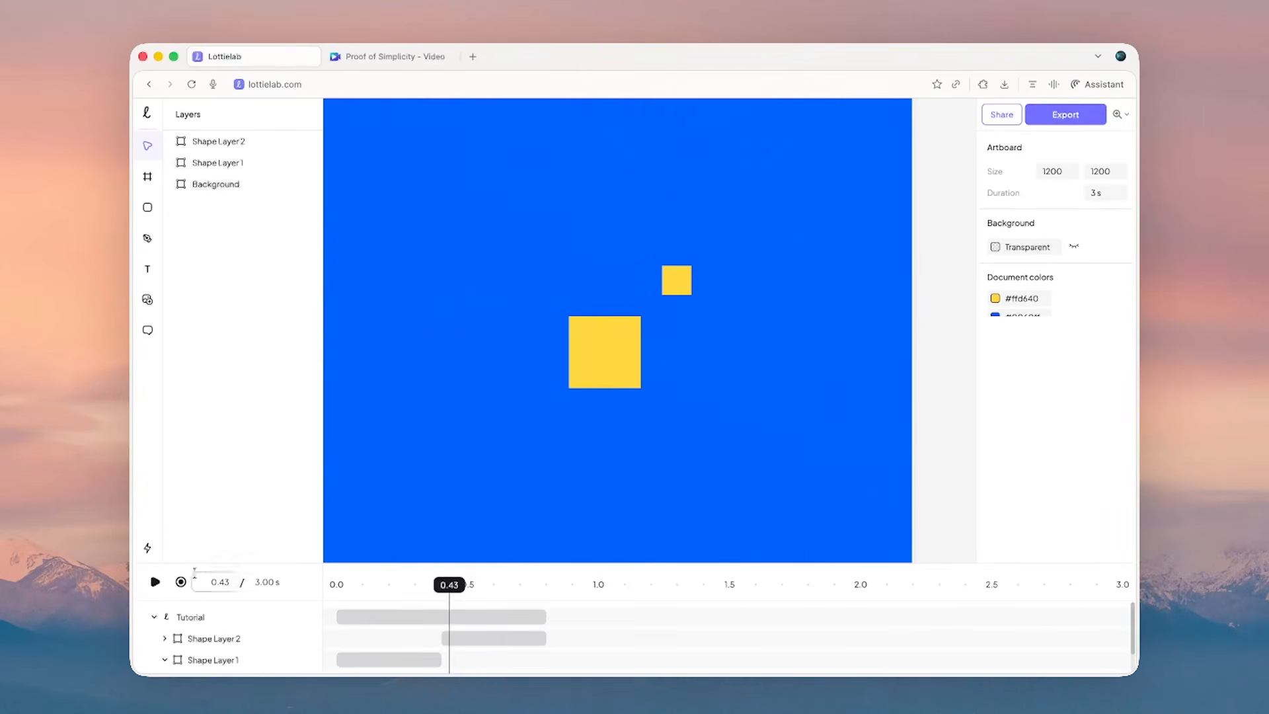
pyautogui.click(180, 581)
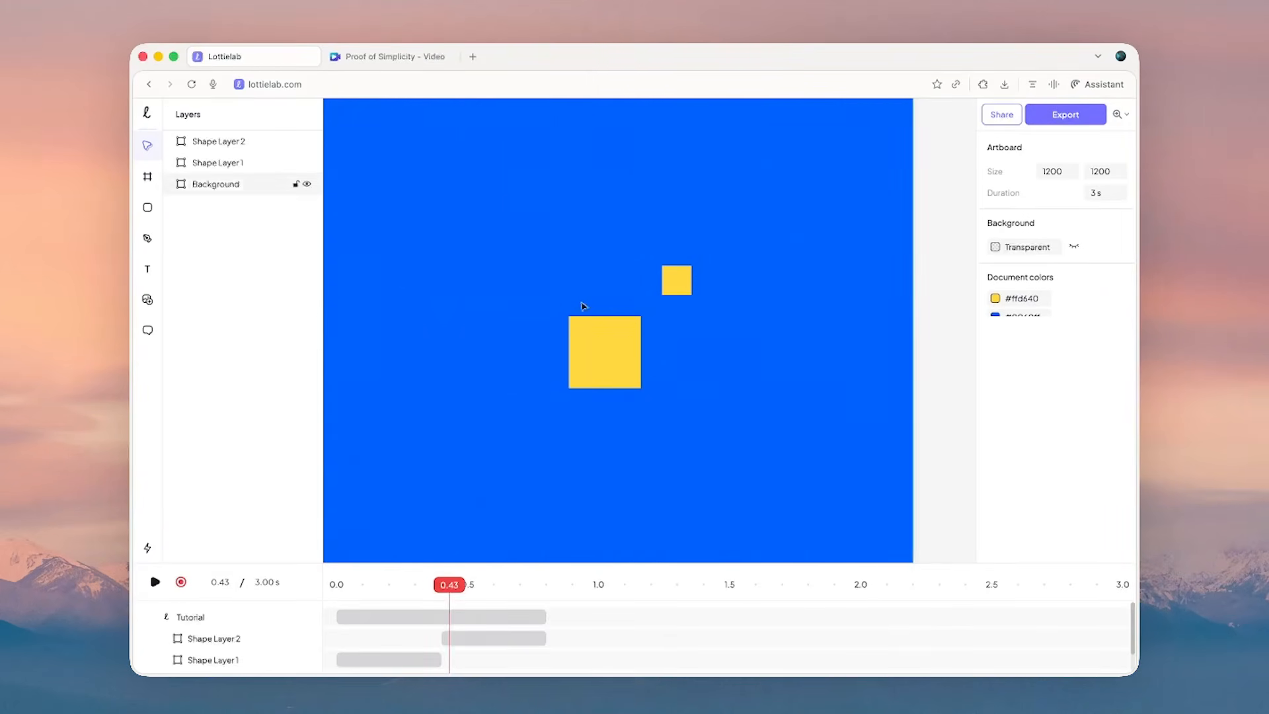
pyautogui.click(676, 284)
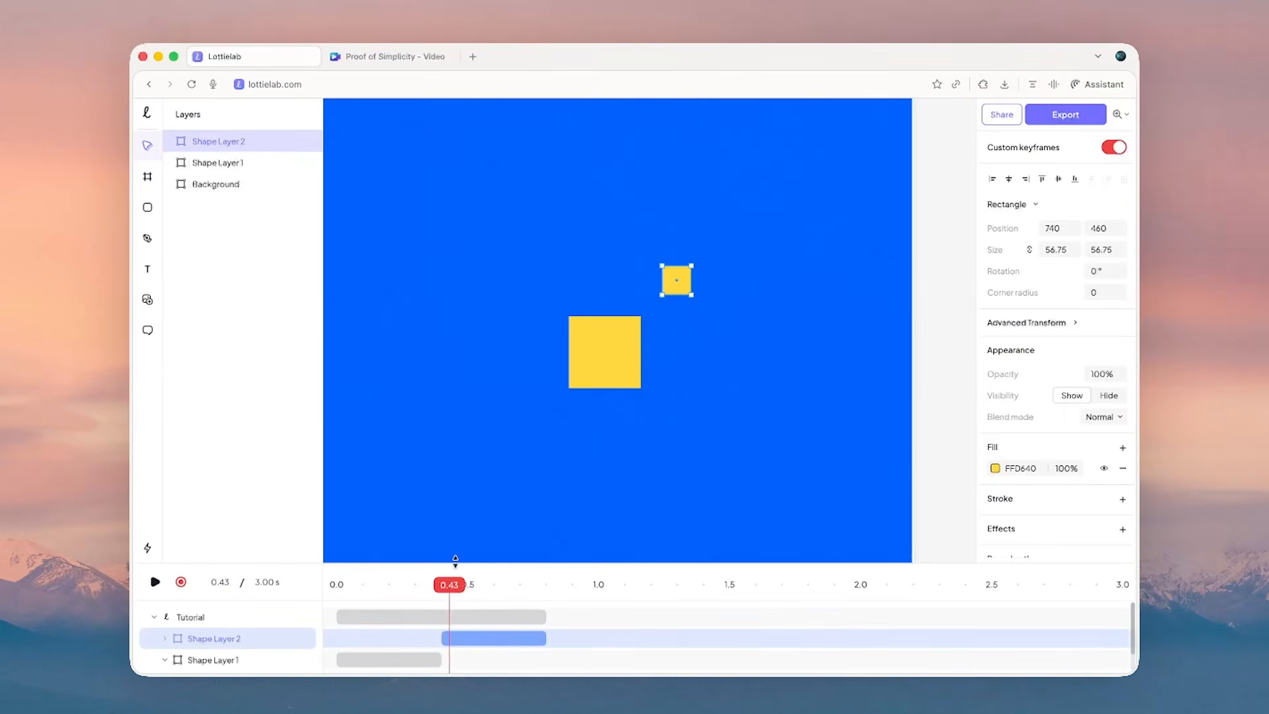
pyautogui.moveTo(448, 583); pyautogui.dragTo(441, 584)
pyautogui.scroll(5, 674, 283)
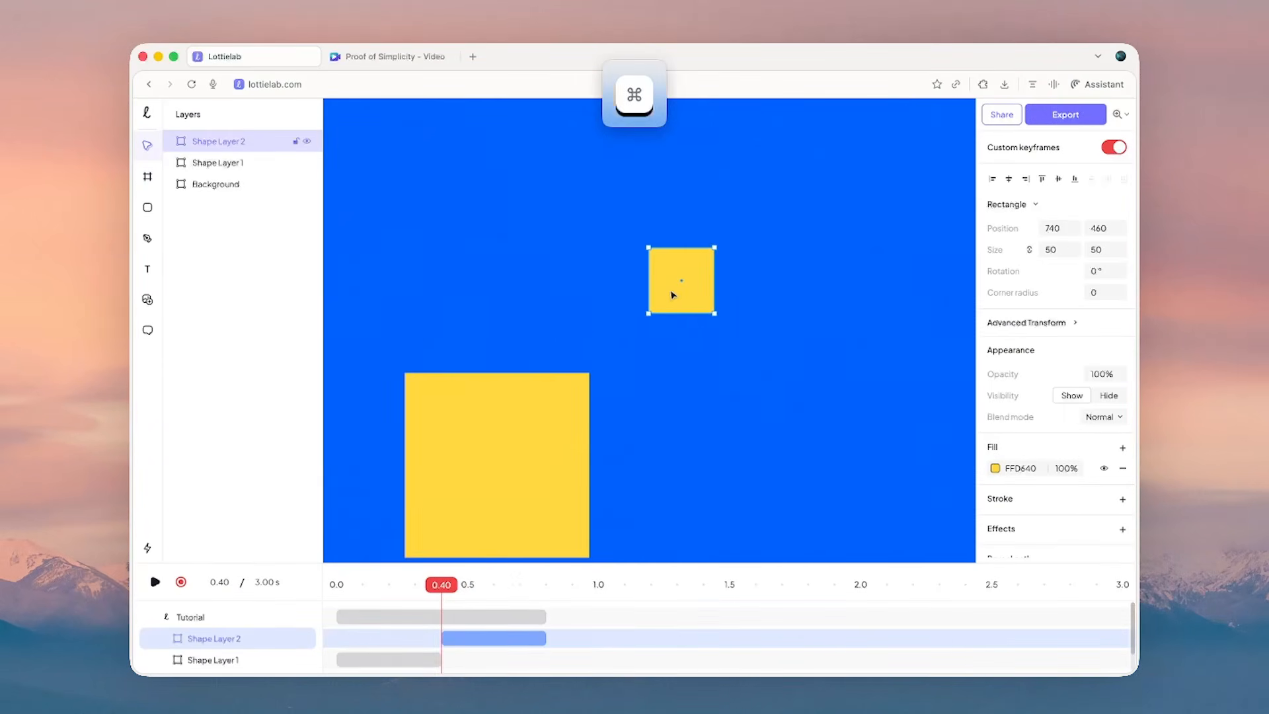
pyautogui.moveTo(672, 296); pyautogui.dragTo(614, 355)
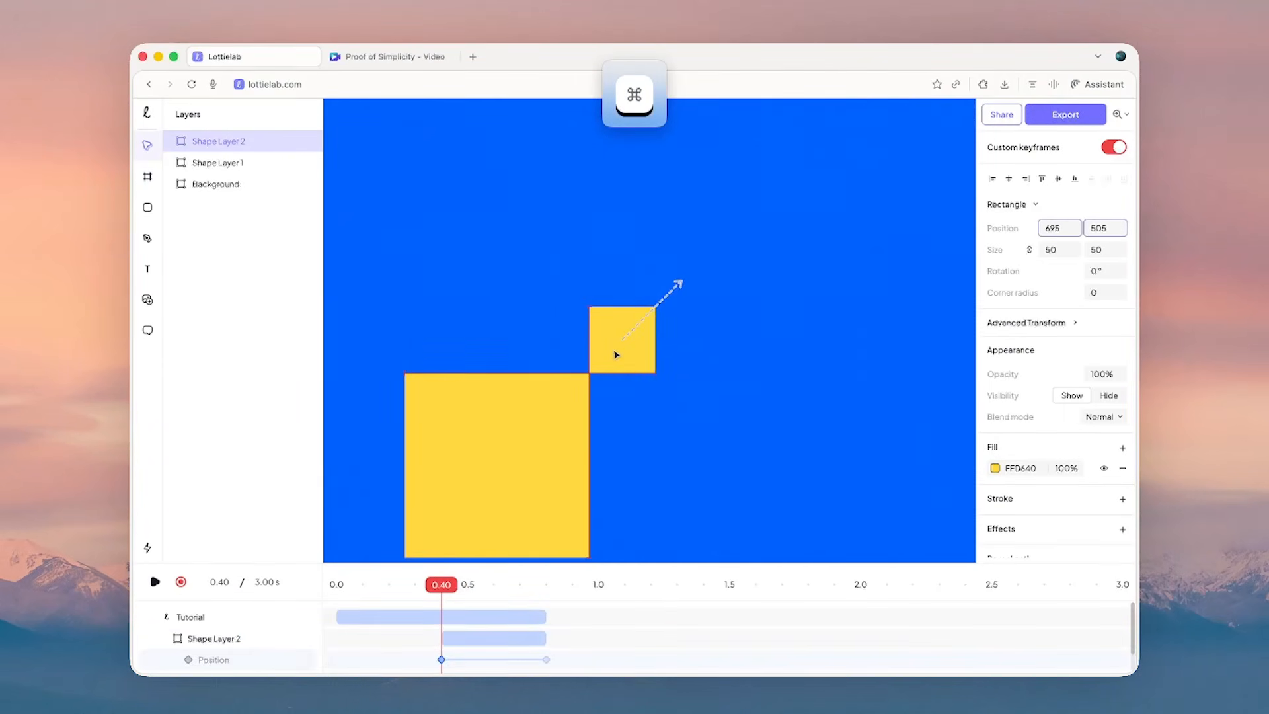
pyautogui.moveTo(448, 591)
pyautogui.mouseDown()
pyautogui.moveTo(546, 588)
pyautogui.moveTo(441, 588)
pyautogui.mouseUp()
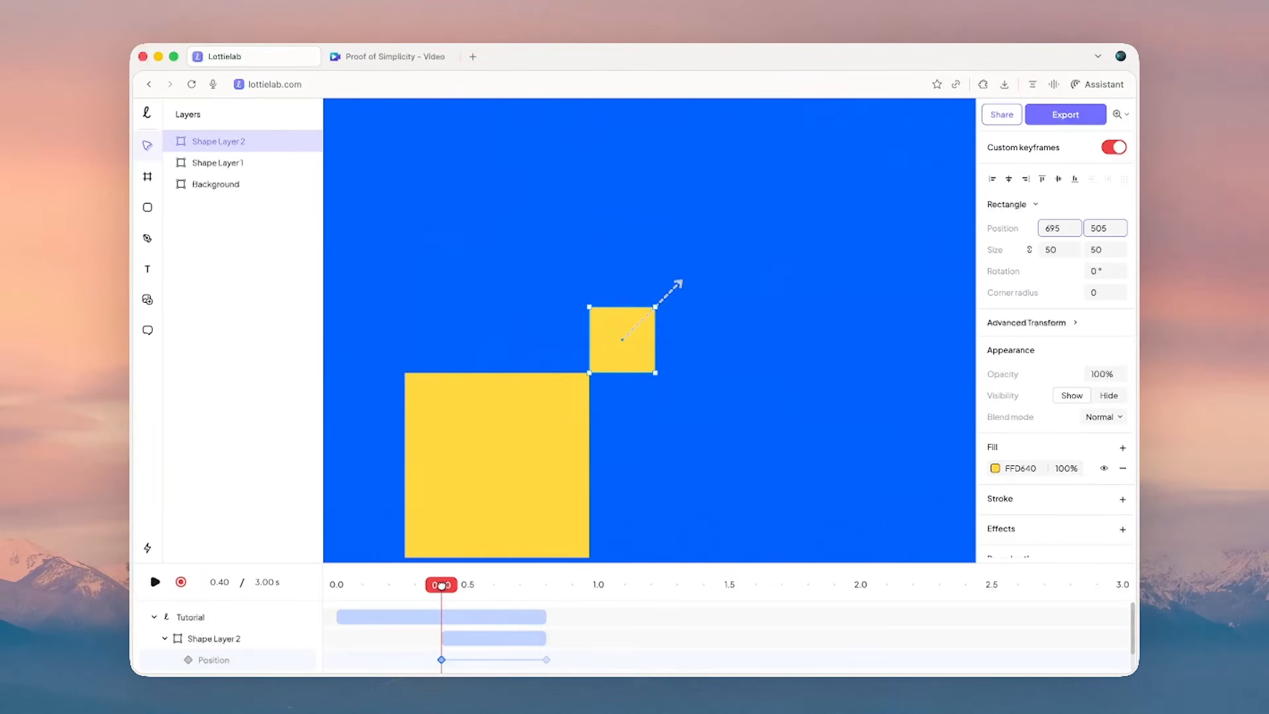
# - Set the upper square's size to 0 × 0 at 0.40 seconds and snap its motion path's start to the lower square's upper-right corner
pyautogui.click(1053, 250)
pyautogui.write('0')
pyautogui.press('Return')
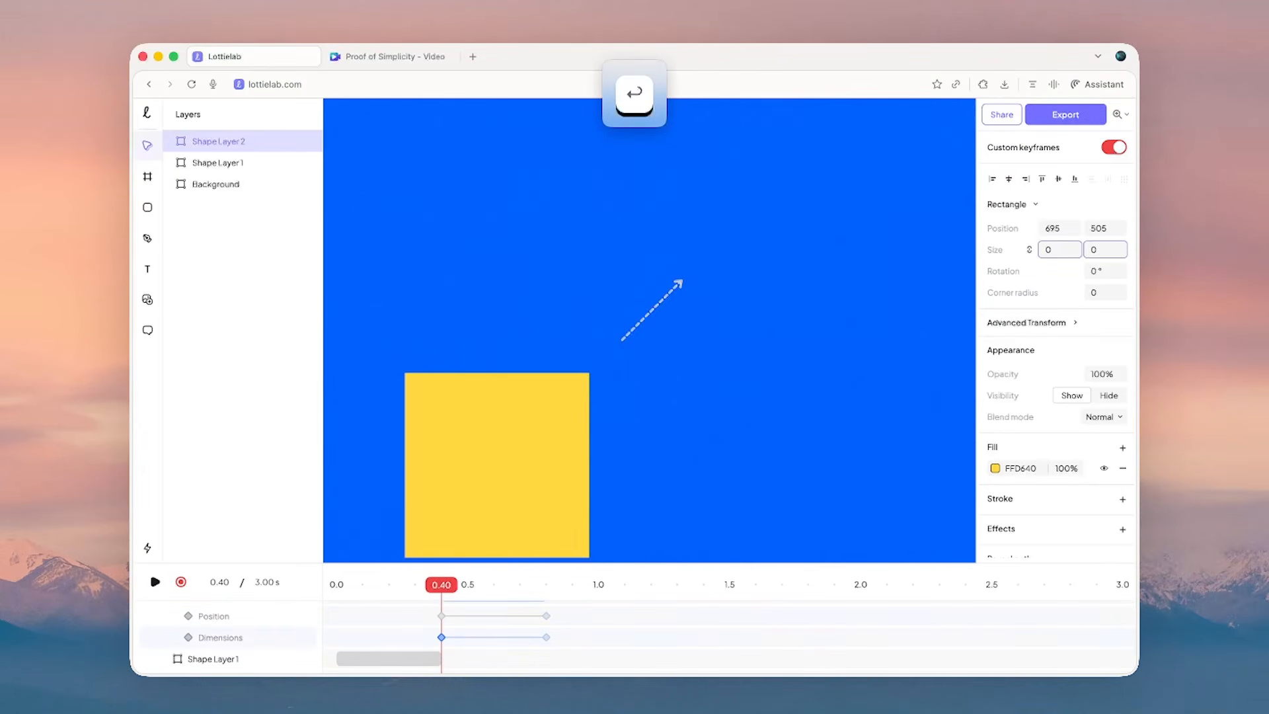
pyautogui.moveTo(619, 341); pyautogui.dragTo(593, 373)
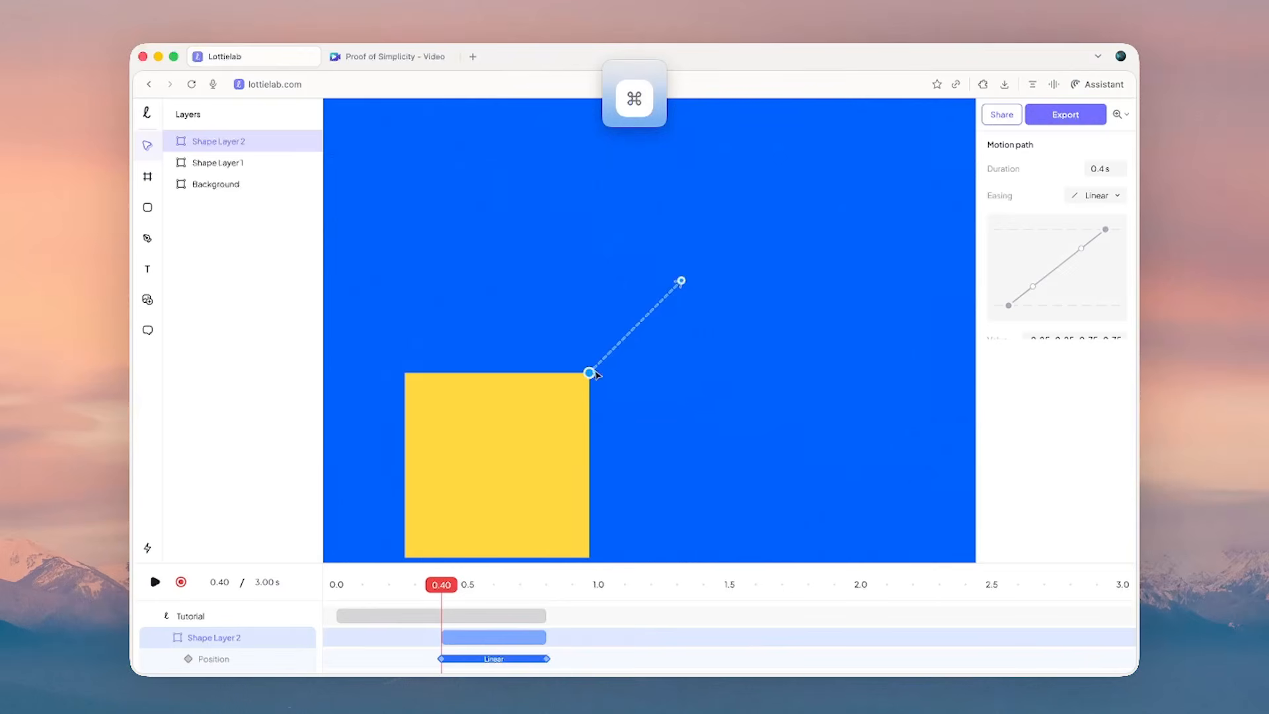
pyautogui.scroll(-3, 593, 373)
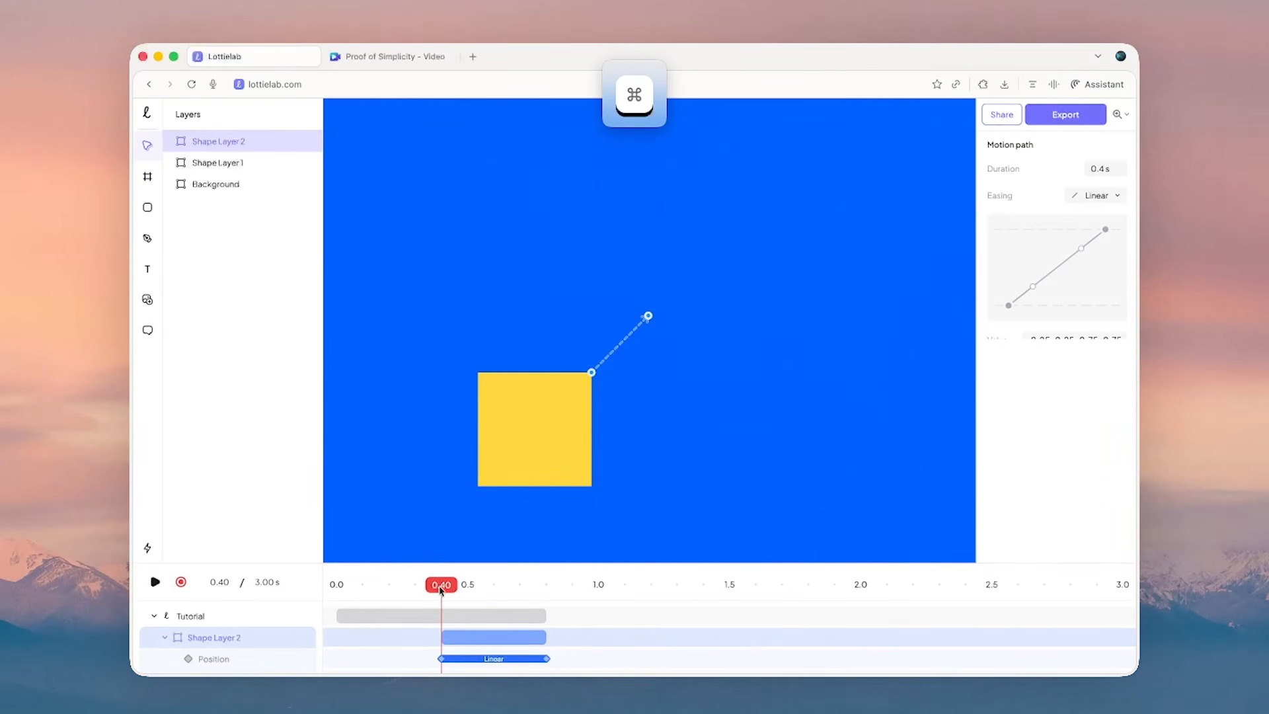
# - Advance to 0.80 seconds, compare the two-square layout with the opening of the reference video, and return to Lottielab
pyautogui.moveTo(441, 588); pyautogui.dragTo(546, 588)
pyautogui.scroll(-2, 677, 394)
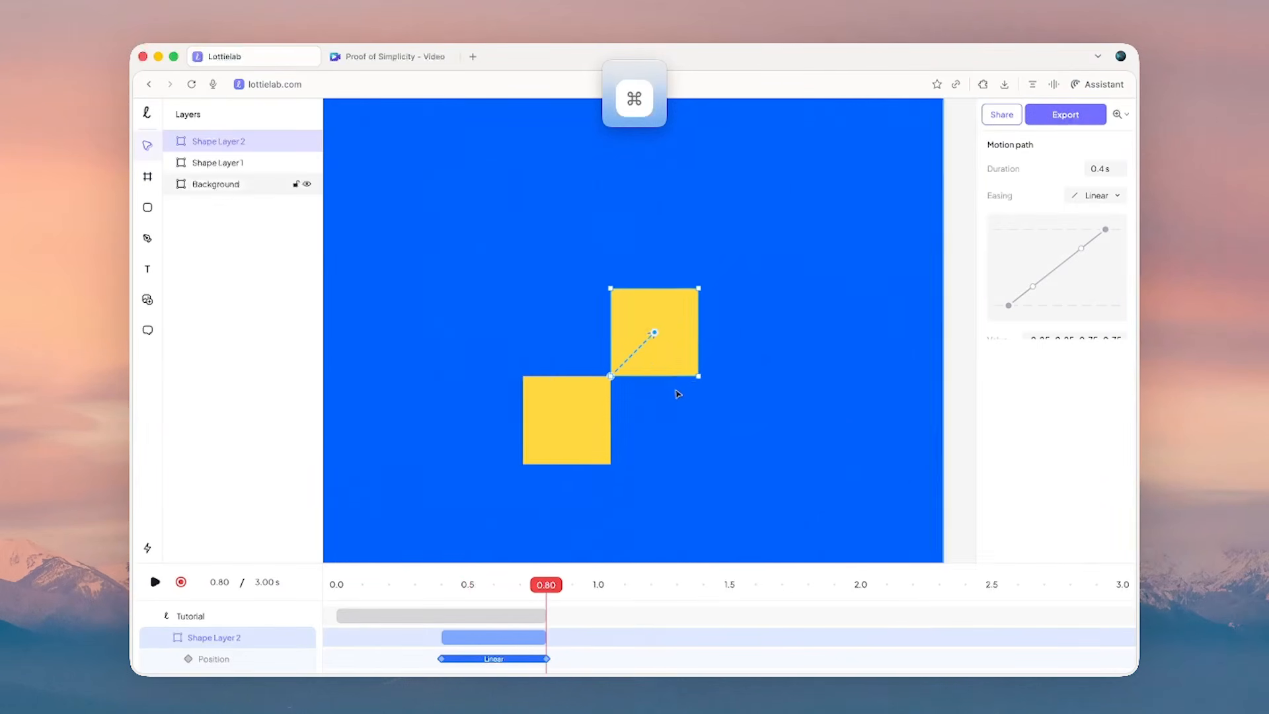
pyautogui.scroll(-5, 677, 394)
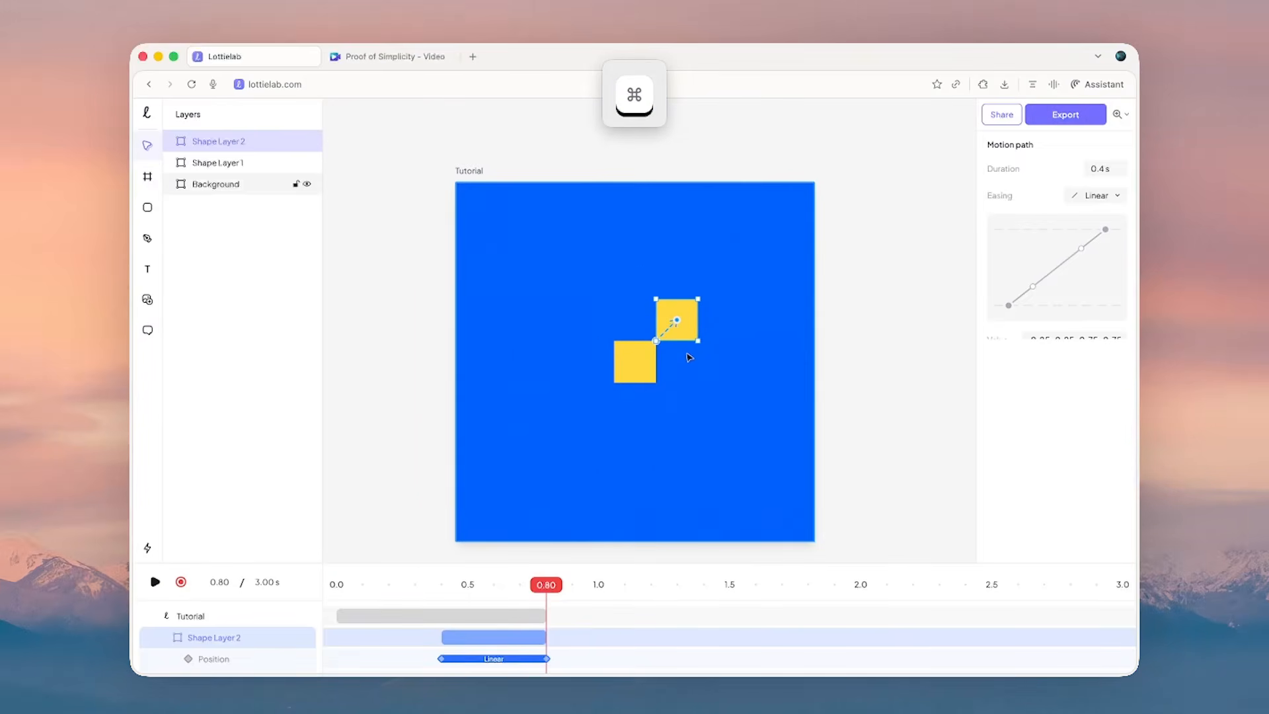
pyautogui.hotkey('ctrl', 'Up')
pyautogui.click(824, 445)
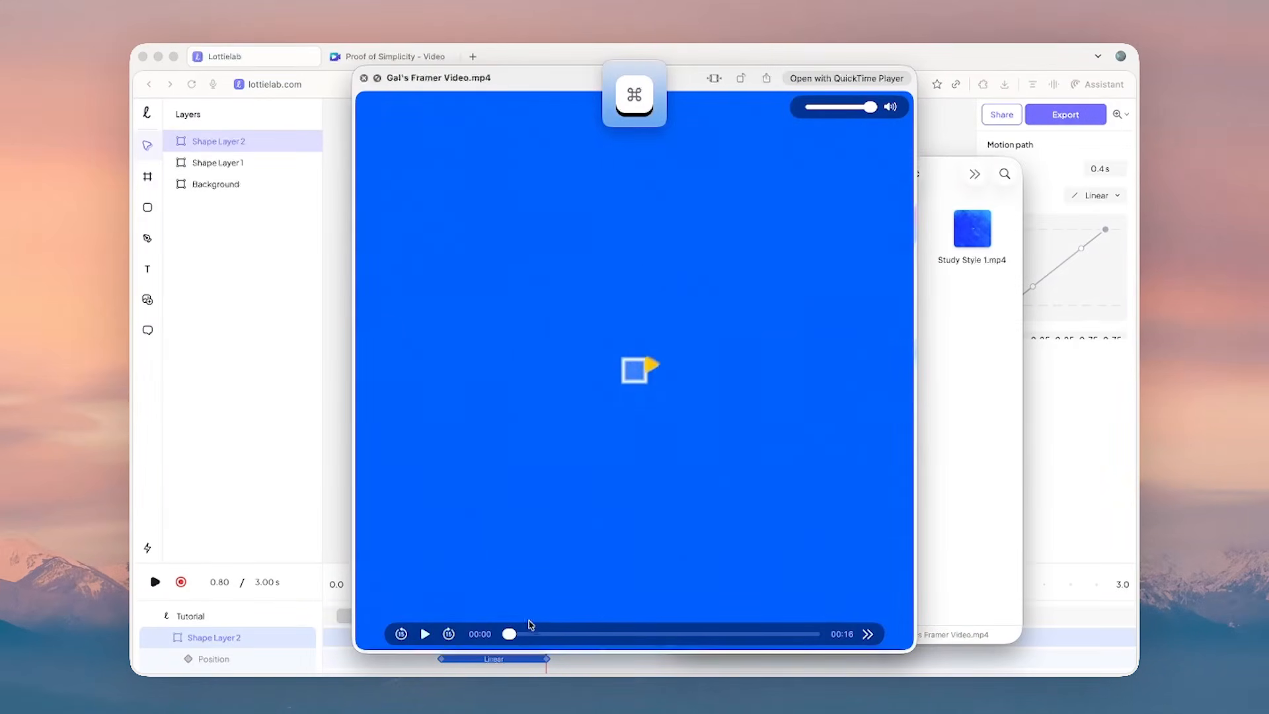
pyautogui.moveTo(514, 636); pyautogui.dragTo(531, 635)
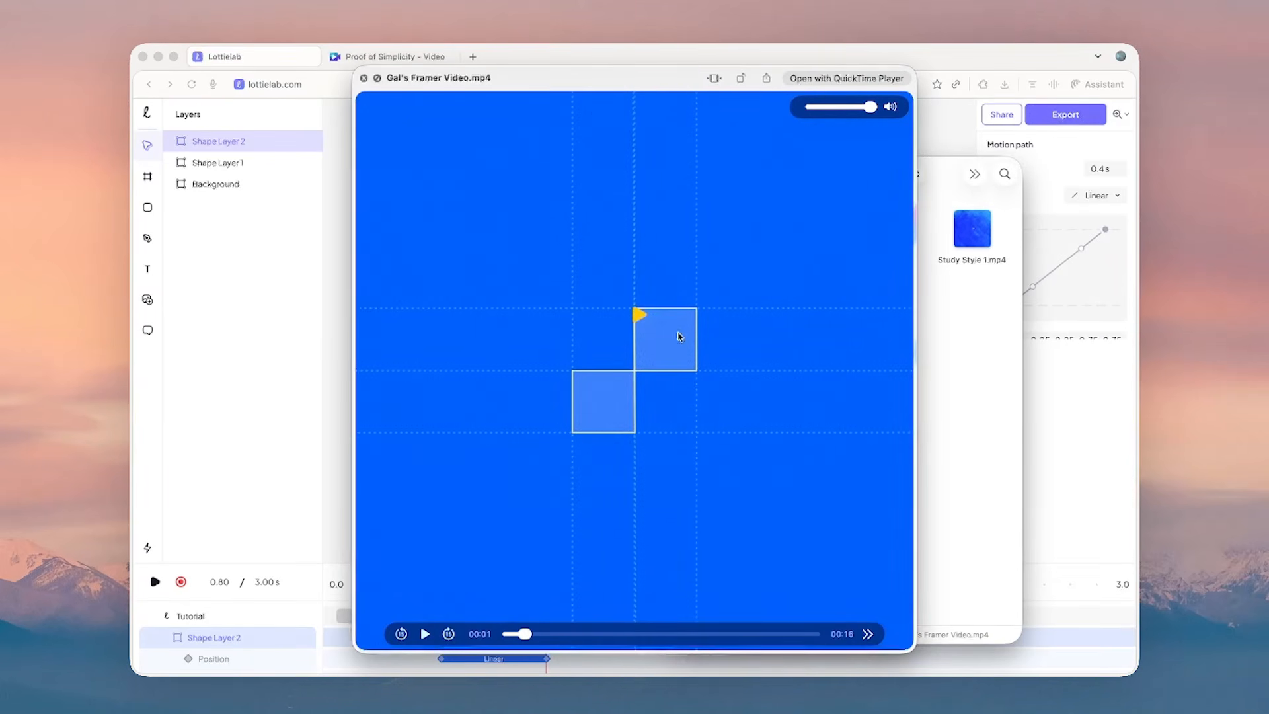
pyautogui.click(268, 358)
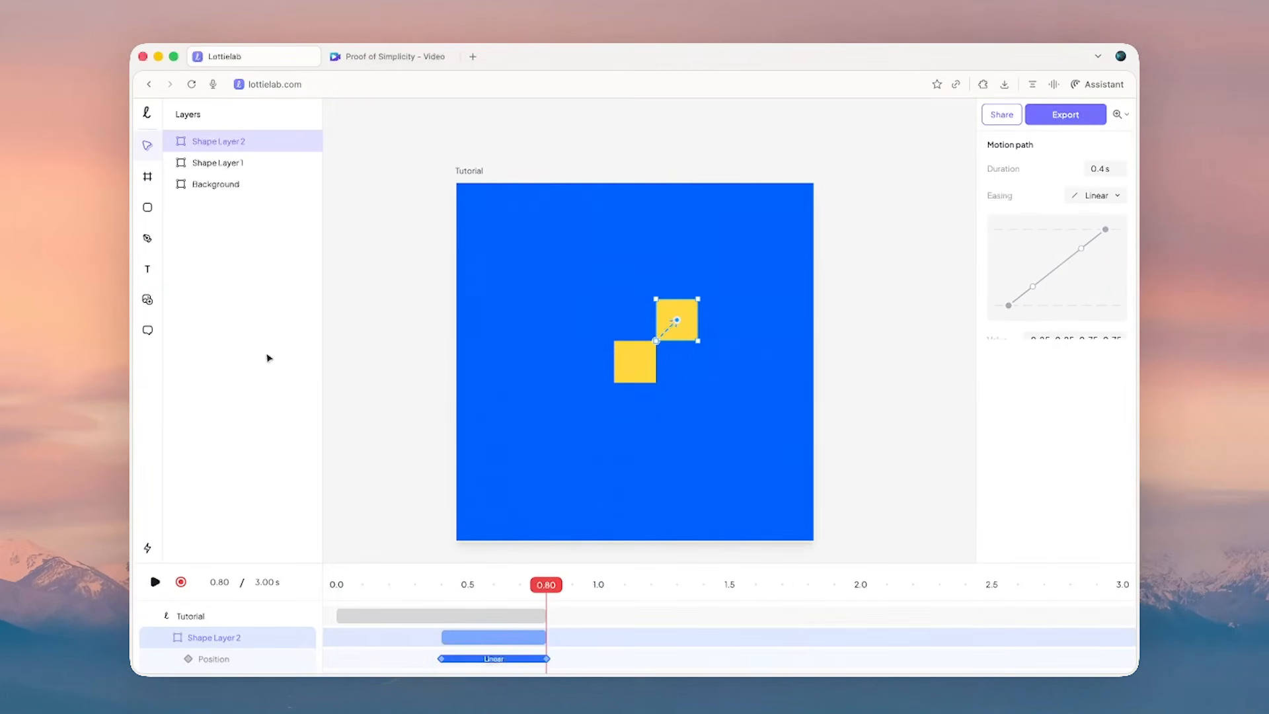
# - Group the two squares and centre the group horizontally and vertically on the artboard at 0.80 seconds
pyautogui.press('shift')
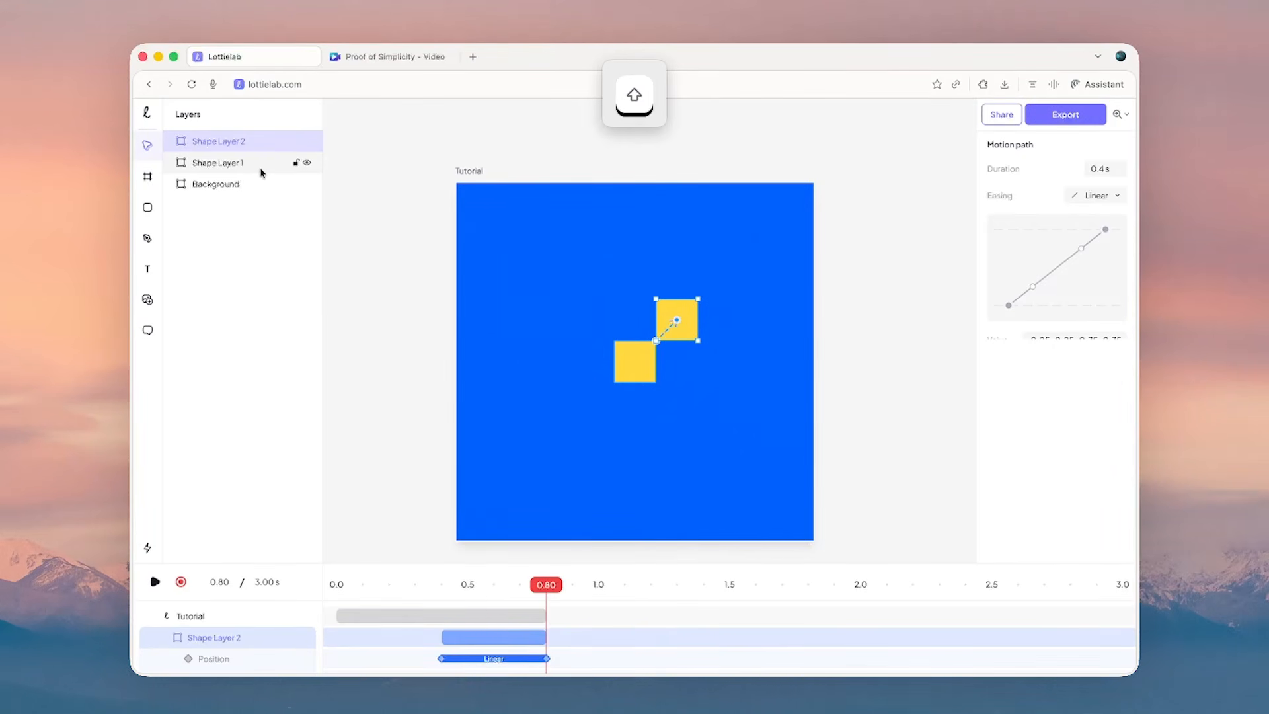
pyautogui.keyDown('shift'); pyautogui.click(259, 164); pyautogui.keyUp('shift')
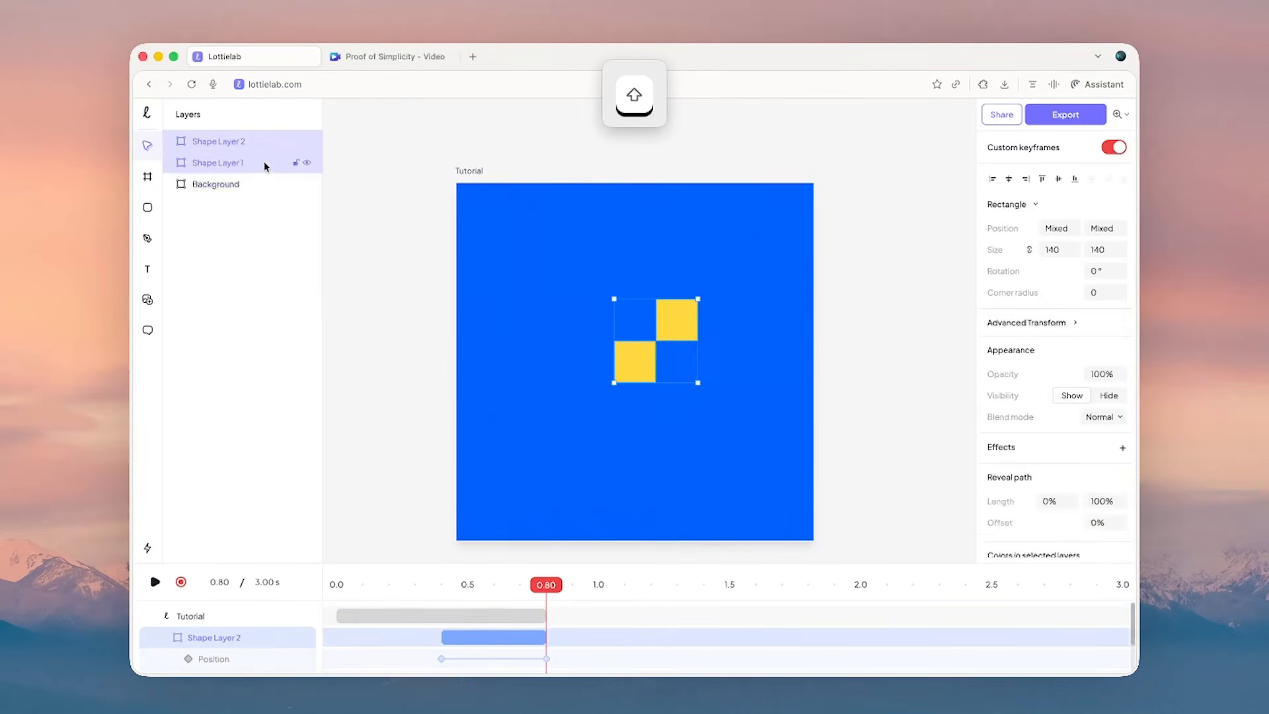
pyautogui.press('super+g')
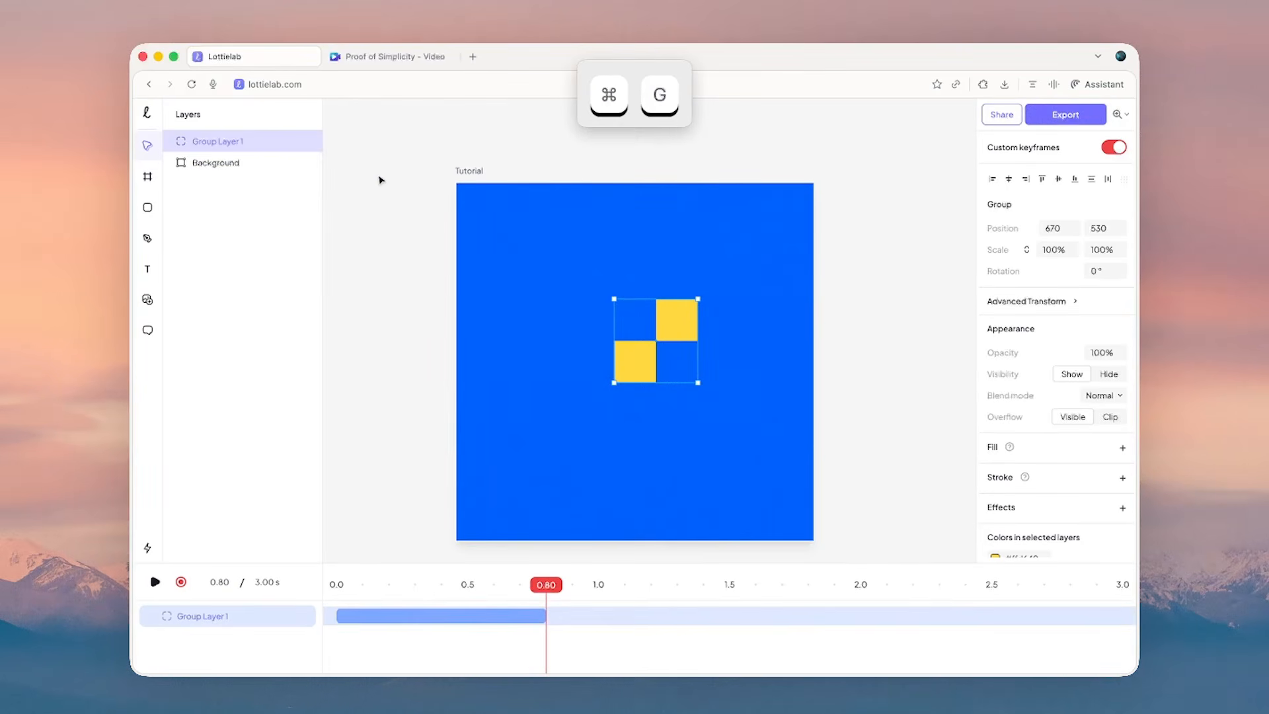
pyautogui.click(1008, 179)
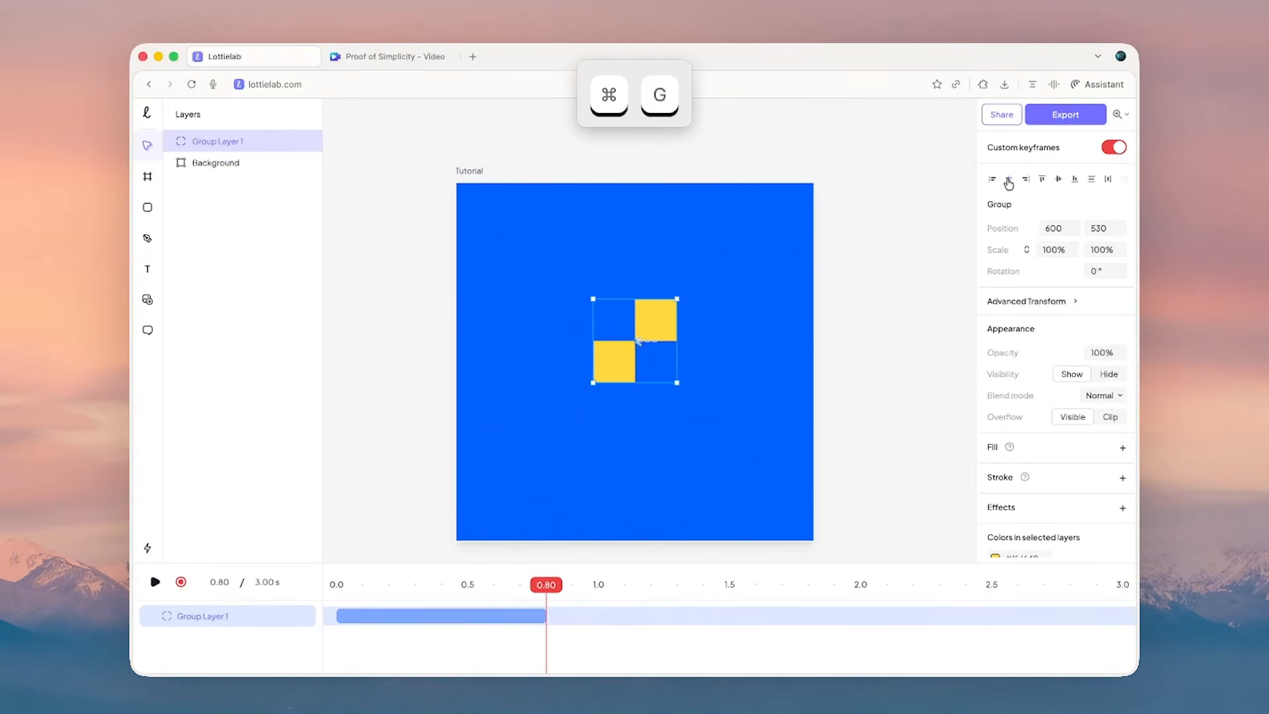
pyautogui.click(1058, 179)
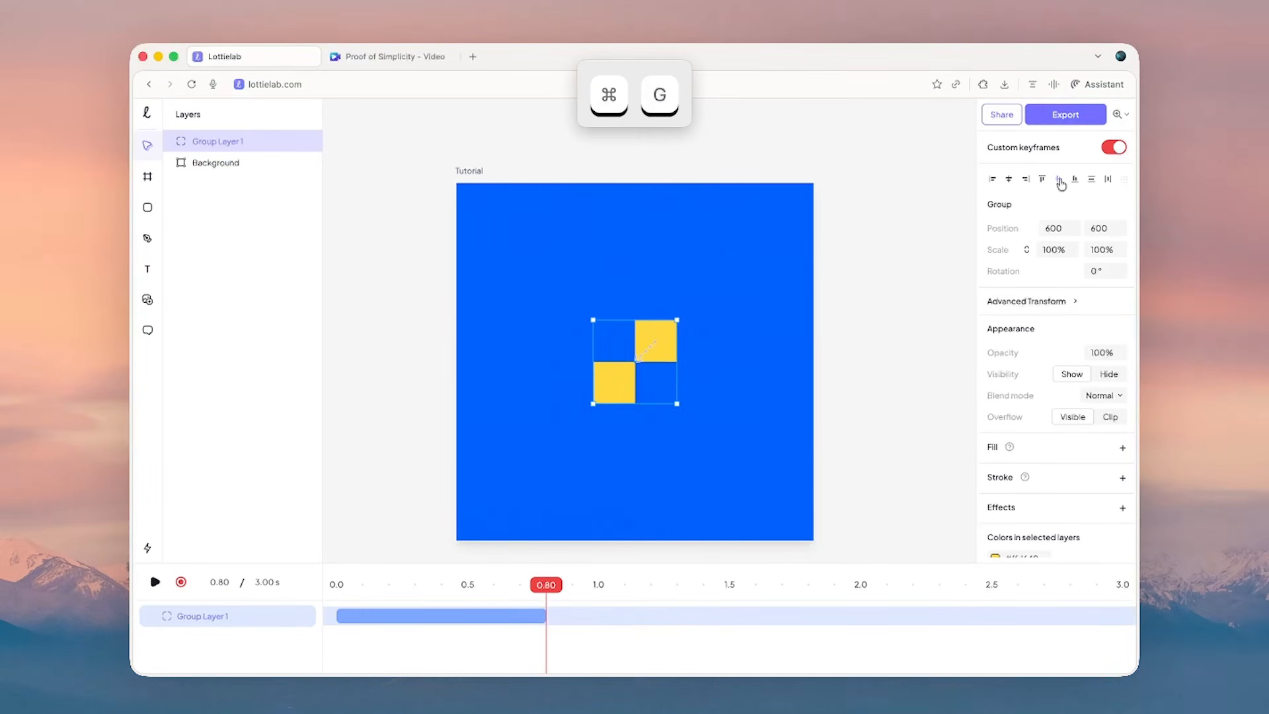
# - Expand the group's tracks in a taller timeline and move its first position keyframe from 0 to 0.40 seconds
pyautogui.click(155, 616)
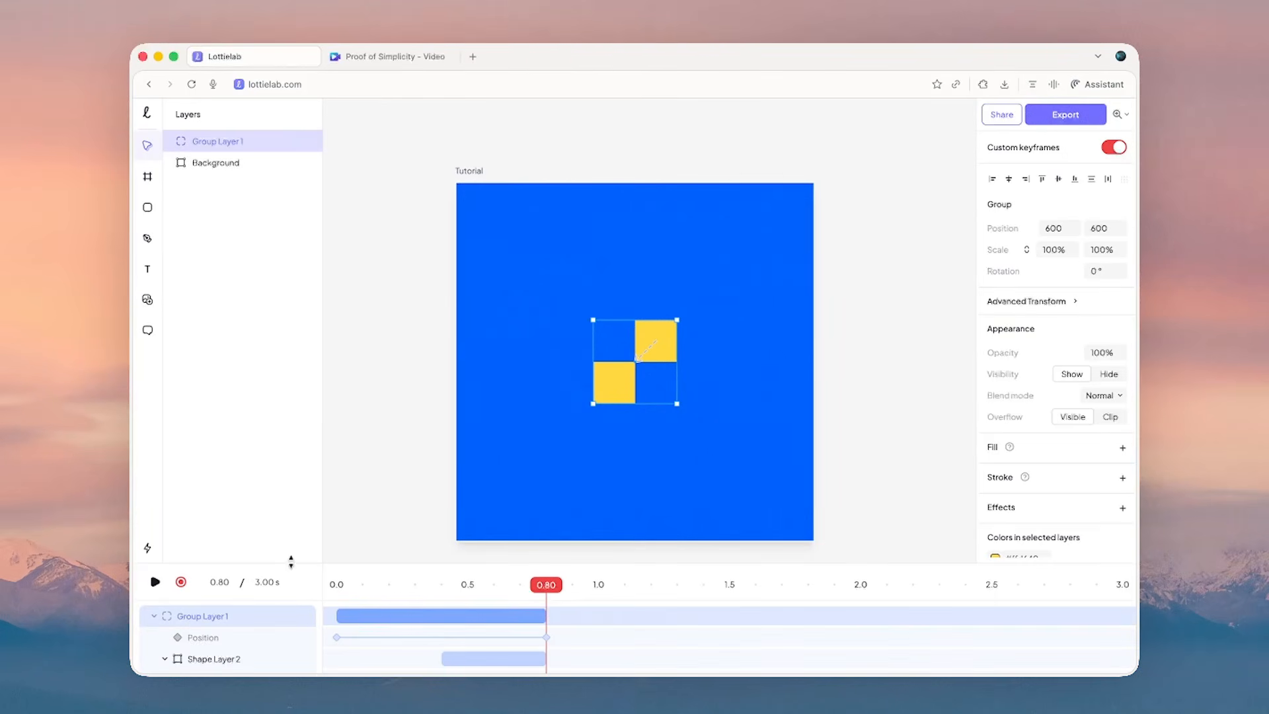
pyautogui.moveTo(290, 562); pyautogui.dragTo(291, 497)
pyautogui.click(336, 571)
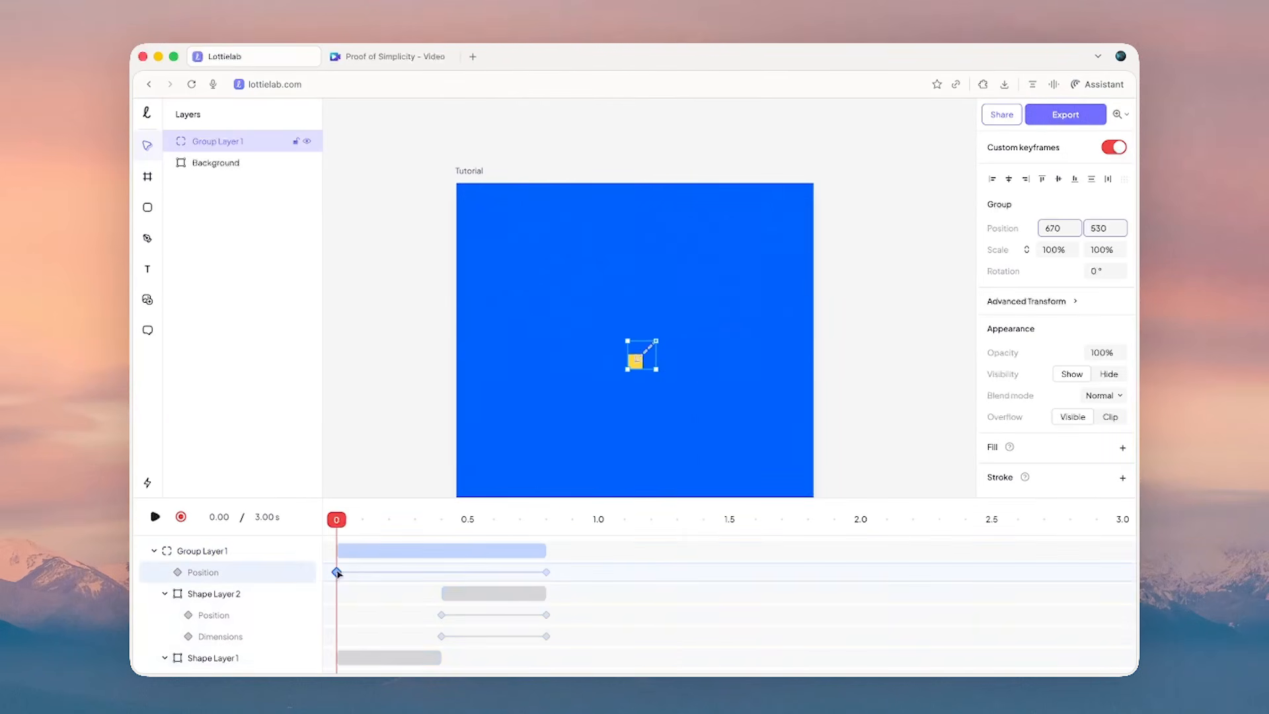
pyautogui.moveTo(337, 572); pyautogui.dragTo(441, 572)
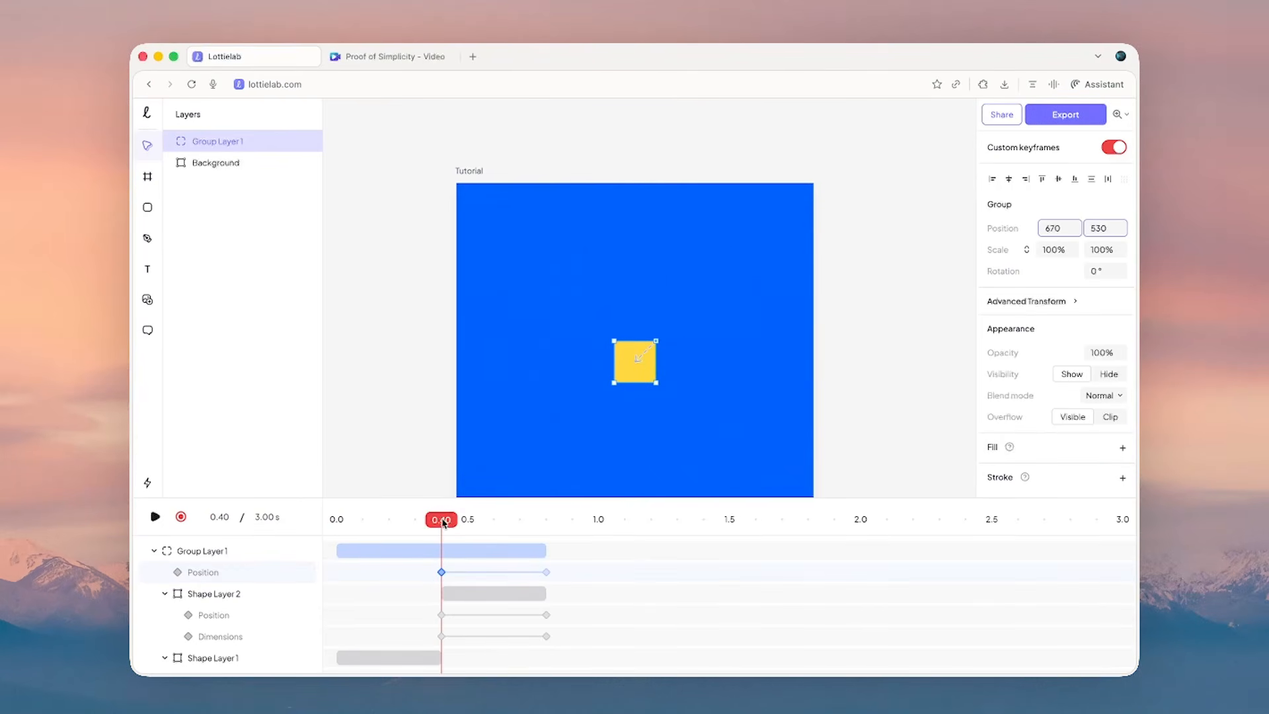
# - Play the animation from the start several times to check the squares' growth and the group's shift to the centre
pyautogui.moveTo(443, 522); pyautogui.dragTo(269, 487)
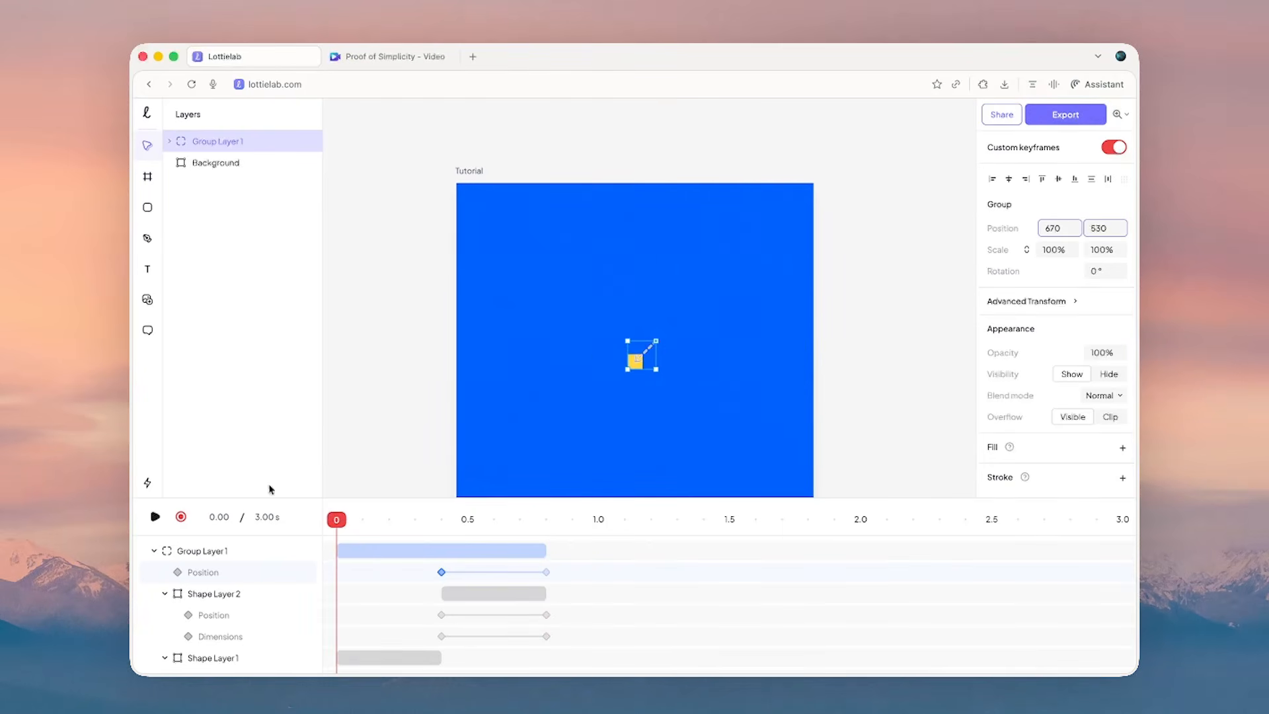
pyautogui.press('space')
pyautogui.moveTo(777, 405); pyautogui.dragTo(762, 326)
pyautogui.press('space')
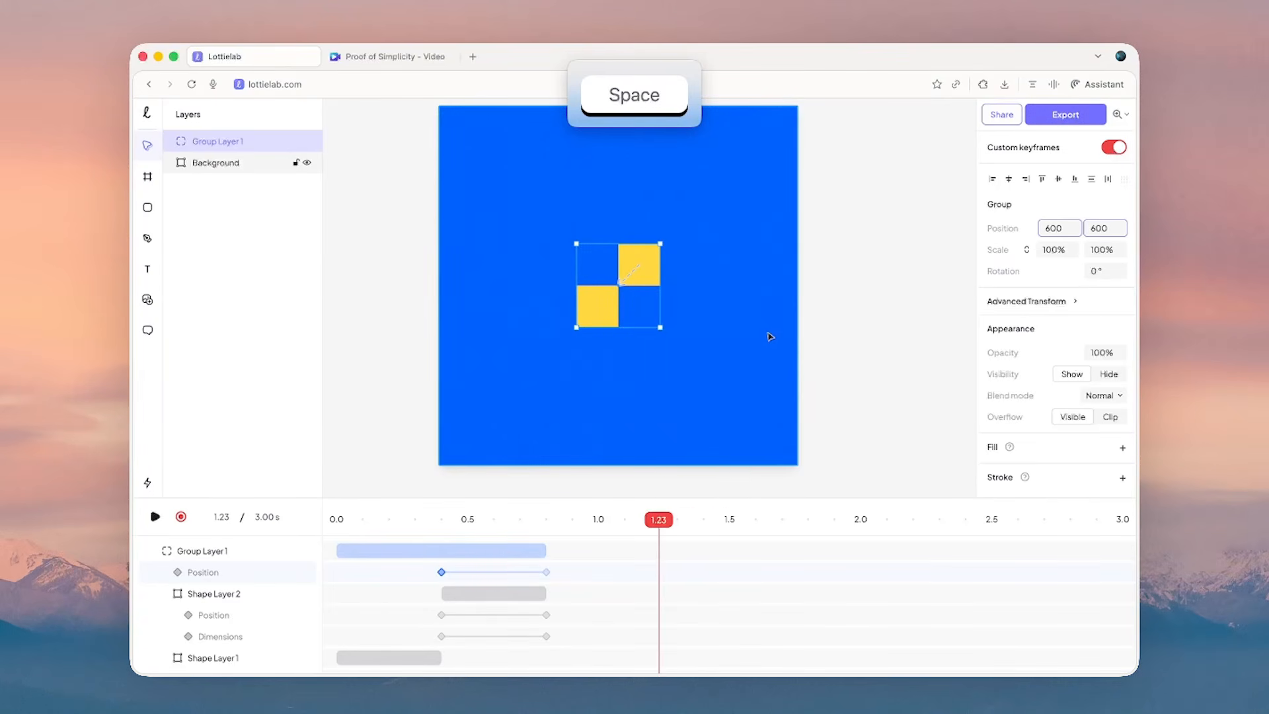
pyautogui.moveTo(442, 522); pyautogui.dragTo(292, 510)
pyautogui.press('space')
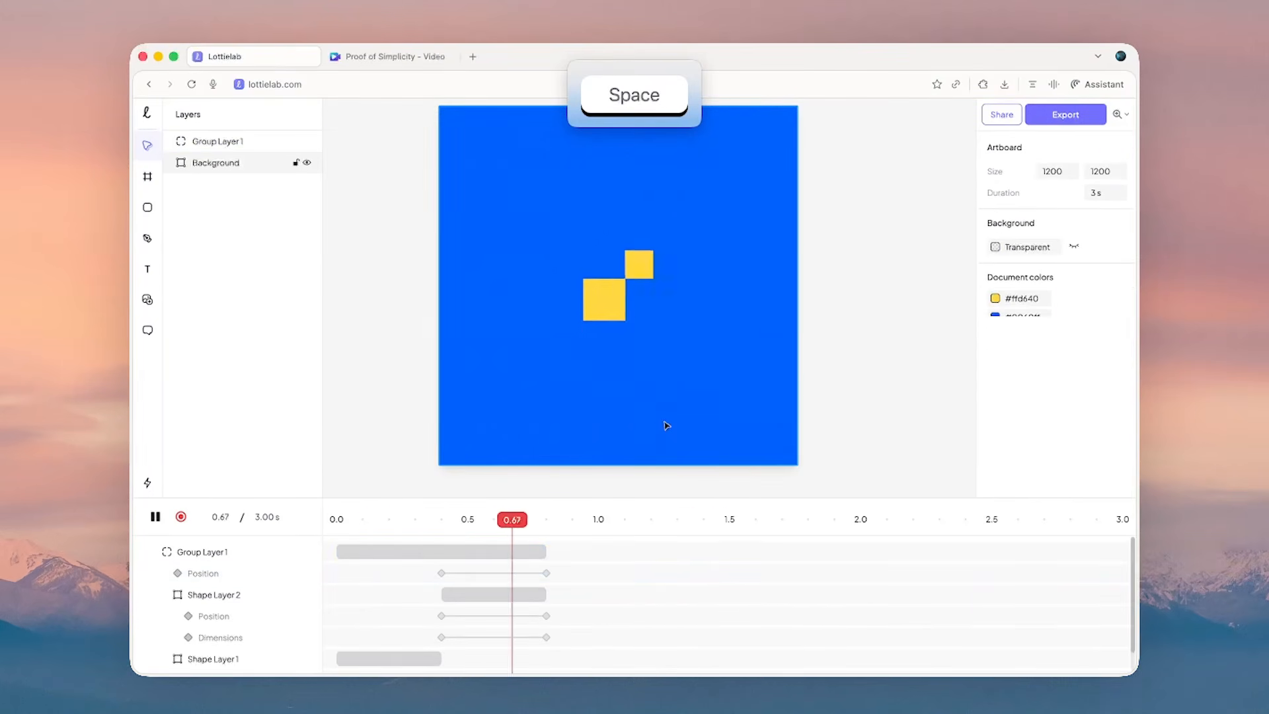
pyautogui.press('space')
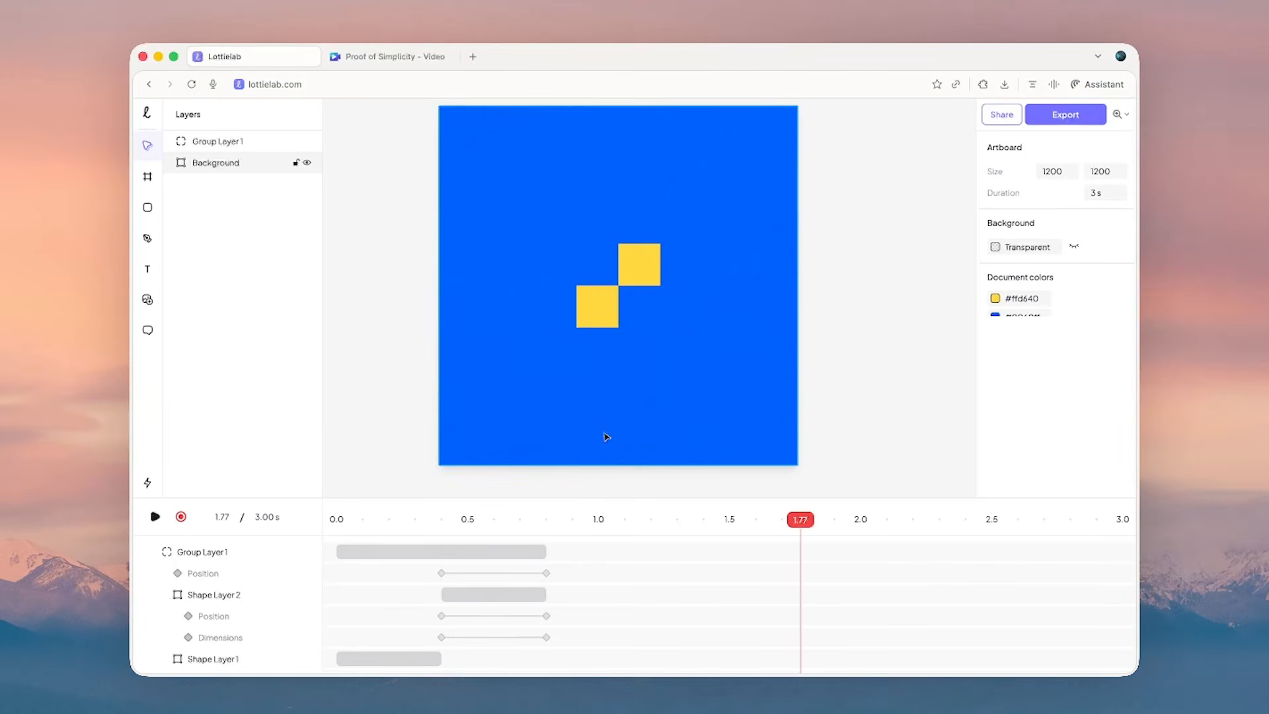
pyautogui.click(337, 519)
pyautogui.press('space')
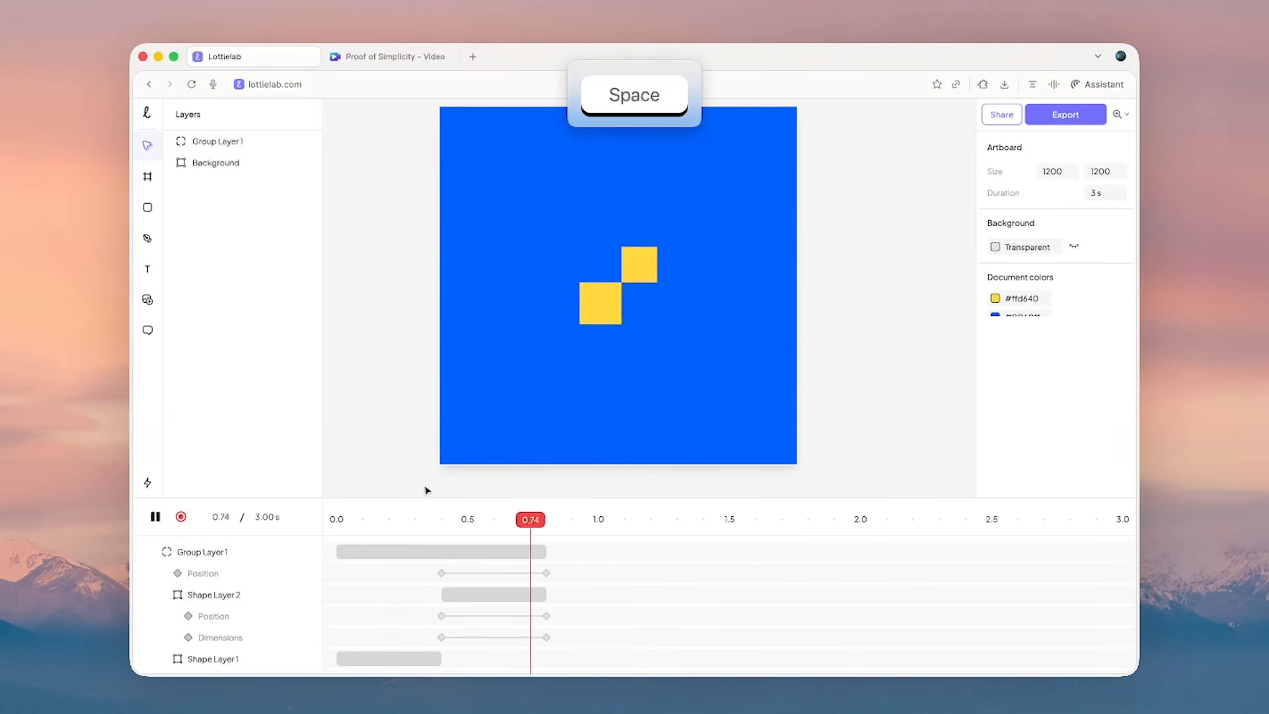
pyautogui.press('space')
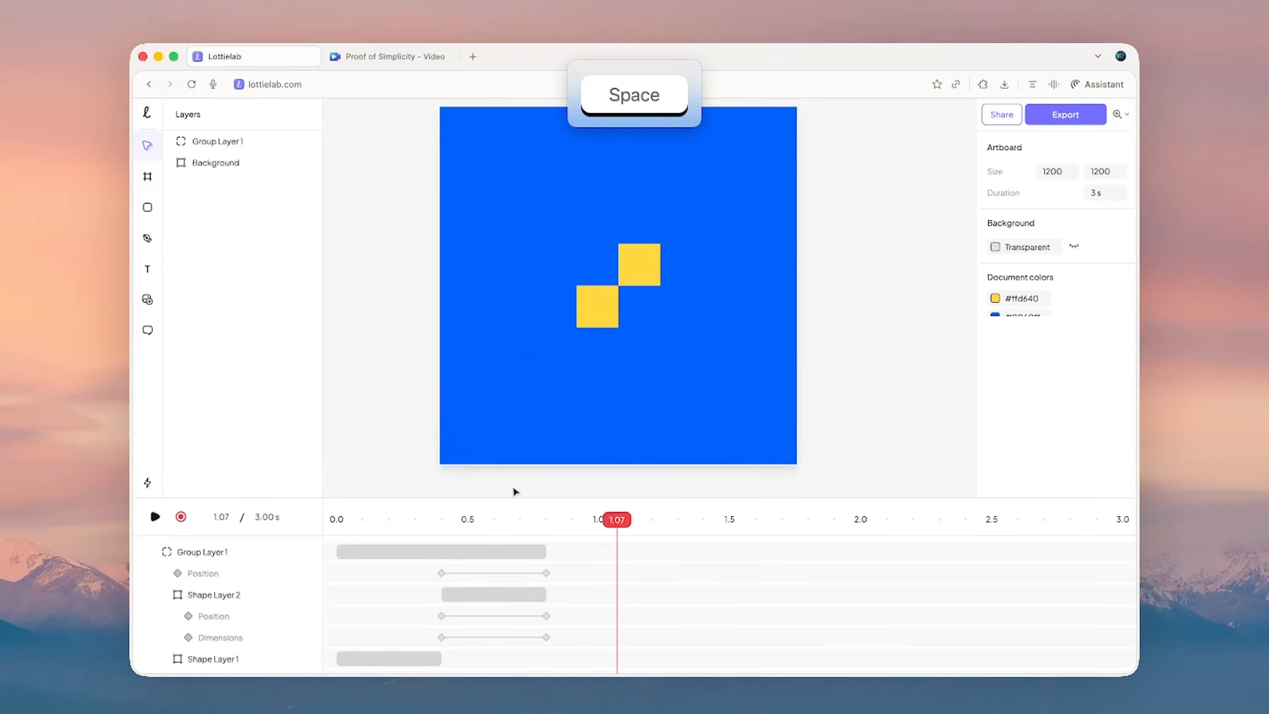
# - Replay the opening of the reference video twice to study the squares' movement and timing, and return to Lottielab
pyautogui.hotkey('ctrl', 'Up')
pyautogui.click(791, 437)
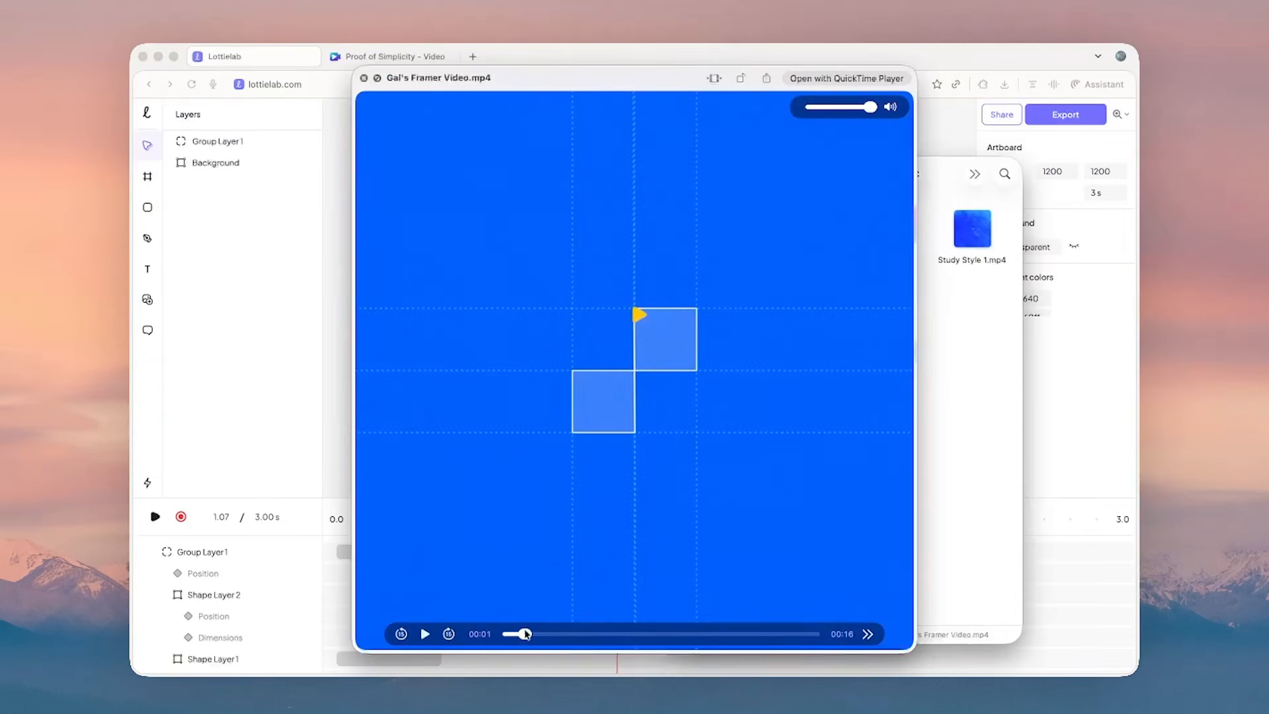
pyautogui.moveTo(526, 635); pyautogui.dragTo(503, 636)
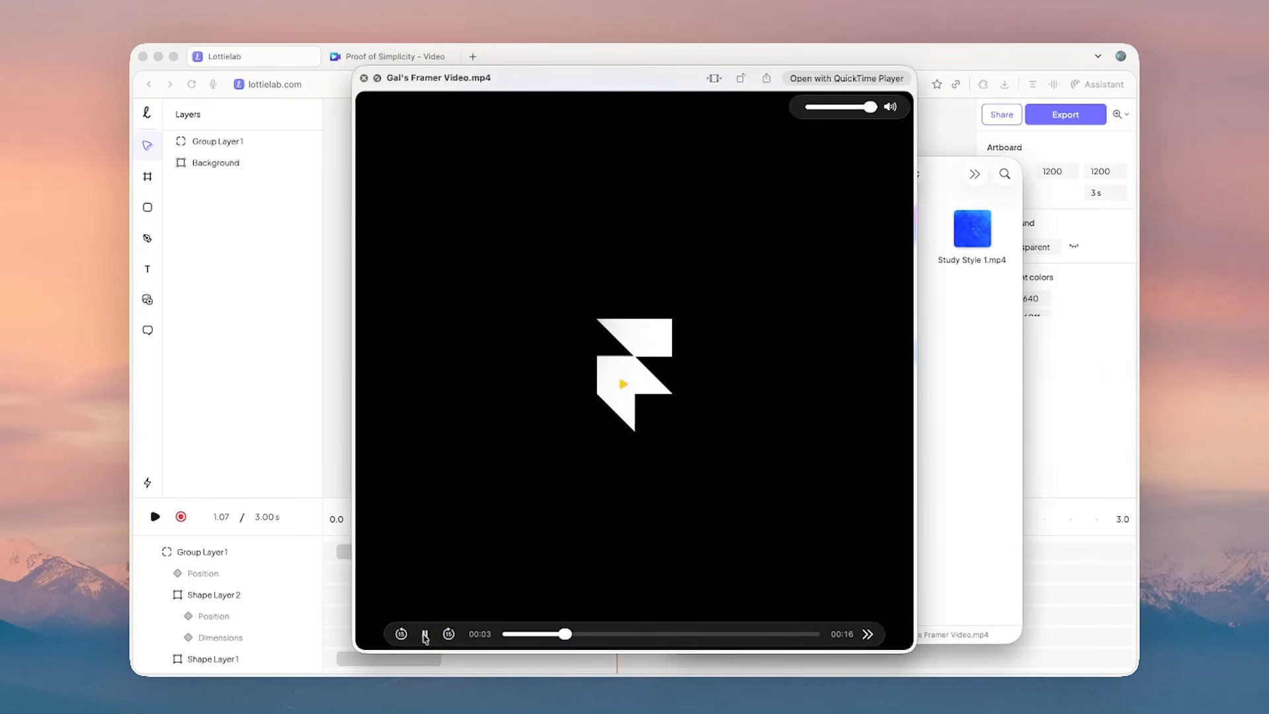
pyautogui.click(425, 634)
pyautogui.moveTo(545, 634); pyautogui.dragTo(497, 634)
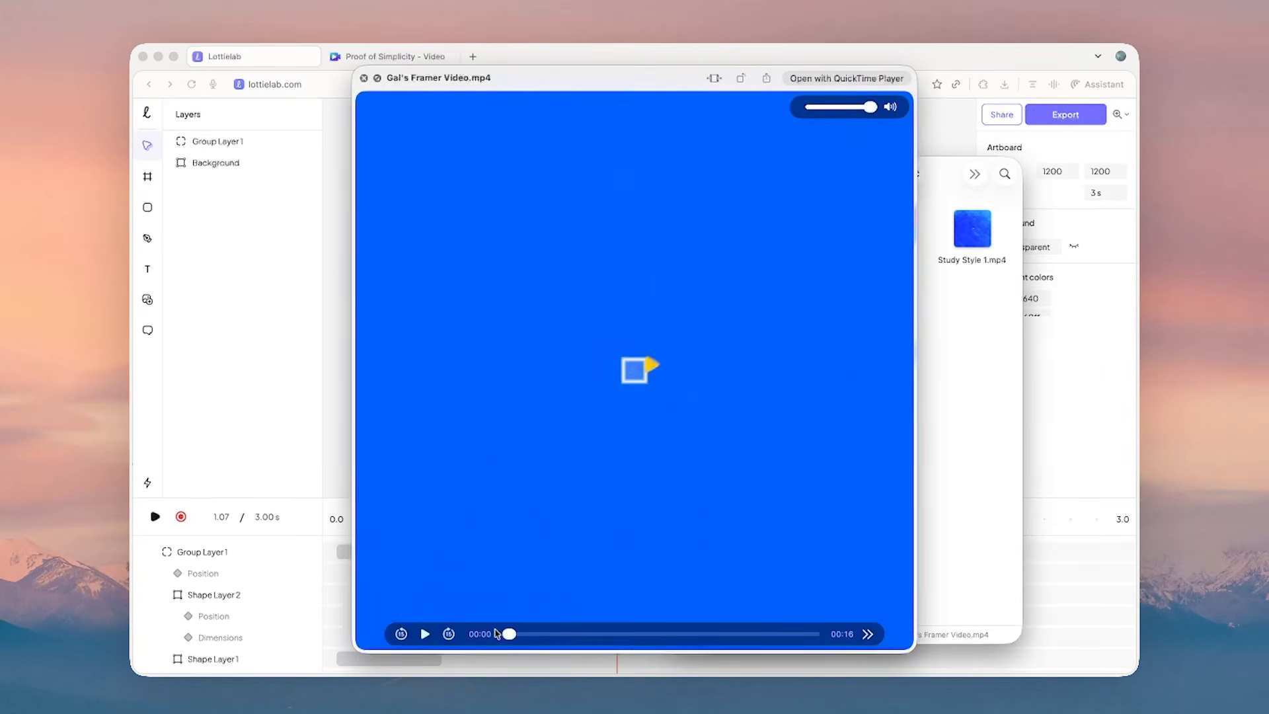
pyautogui.click(425, 634)
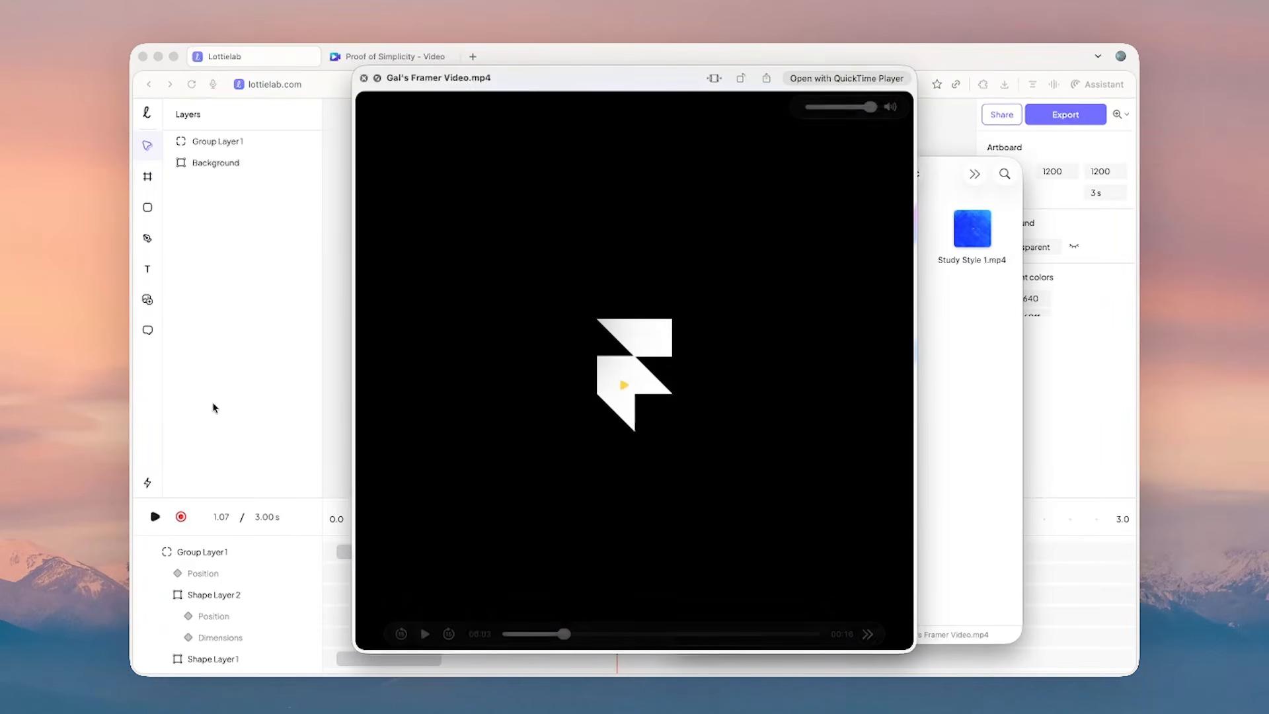
pyautogui.click(213, 397)
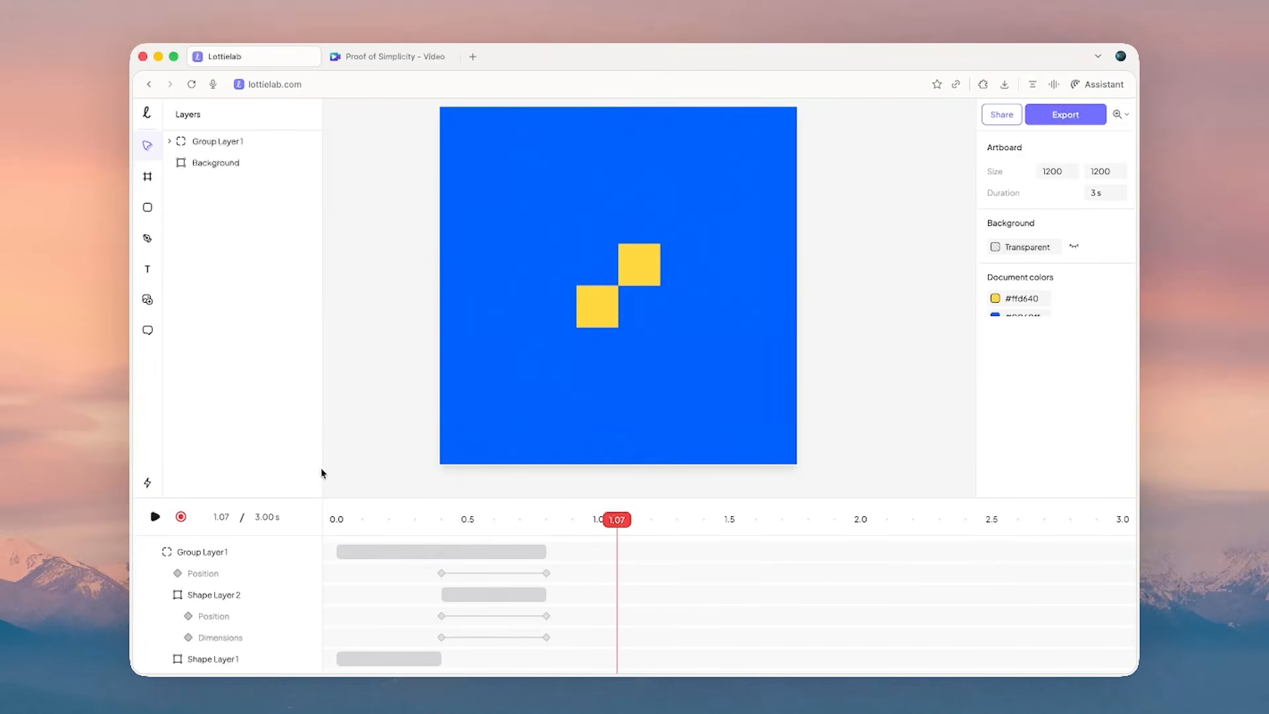
# - Apply Smooth easing to the group's whole 0.8-second transition and steepen its curve to the custom value 1, 0, 0, 1
pyautogui.click(424, 551)
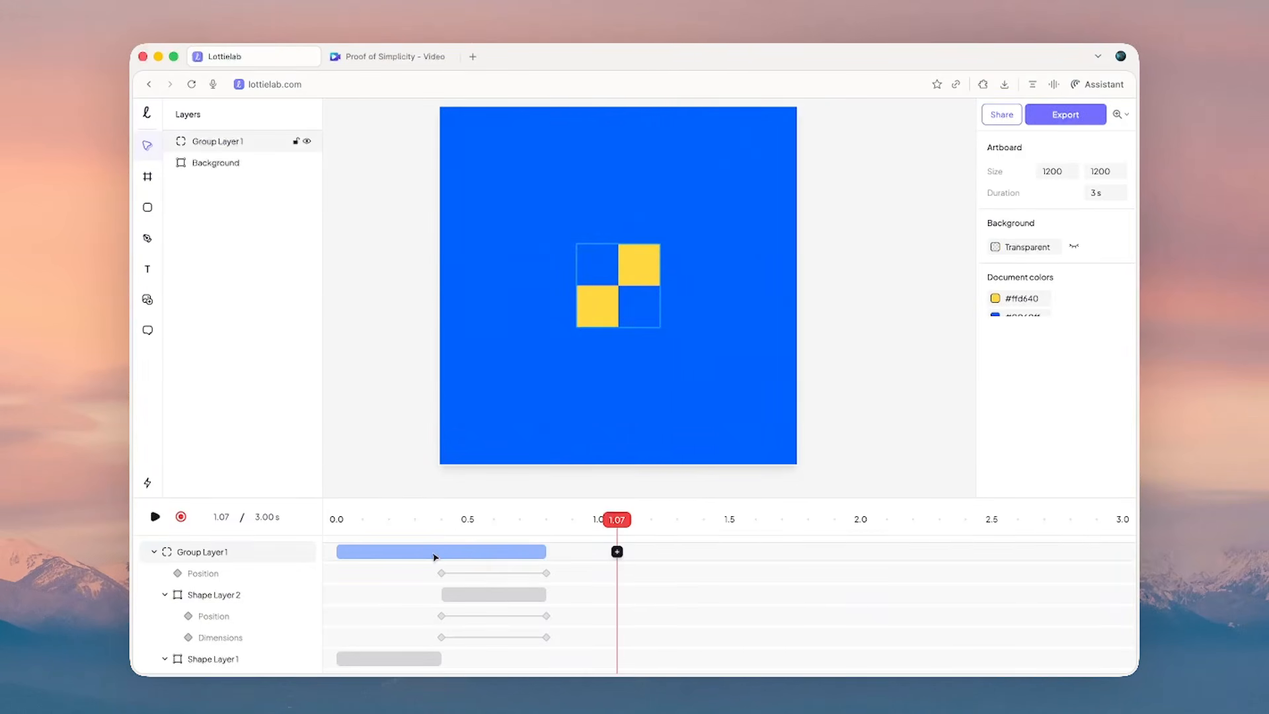
pyautogui.click(434, 557)
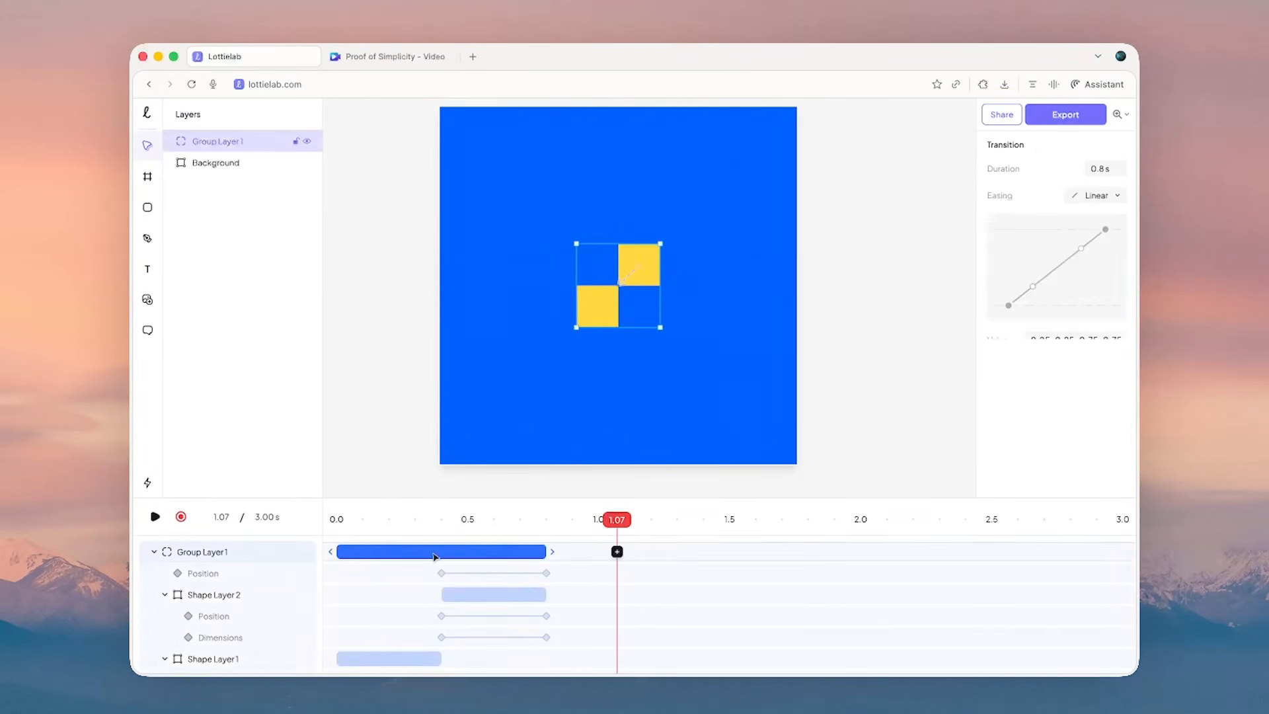
pyautogui.click(1083, 201)
pyautogui.click(1049, 227)
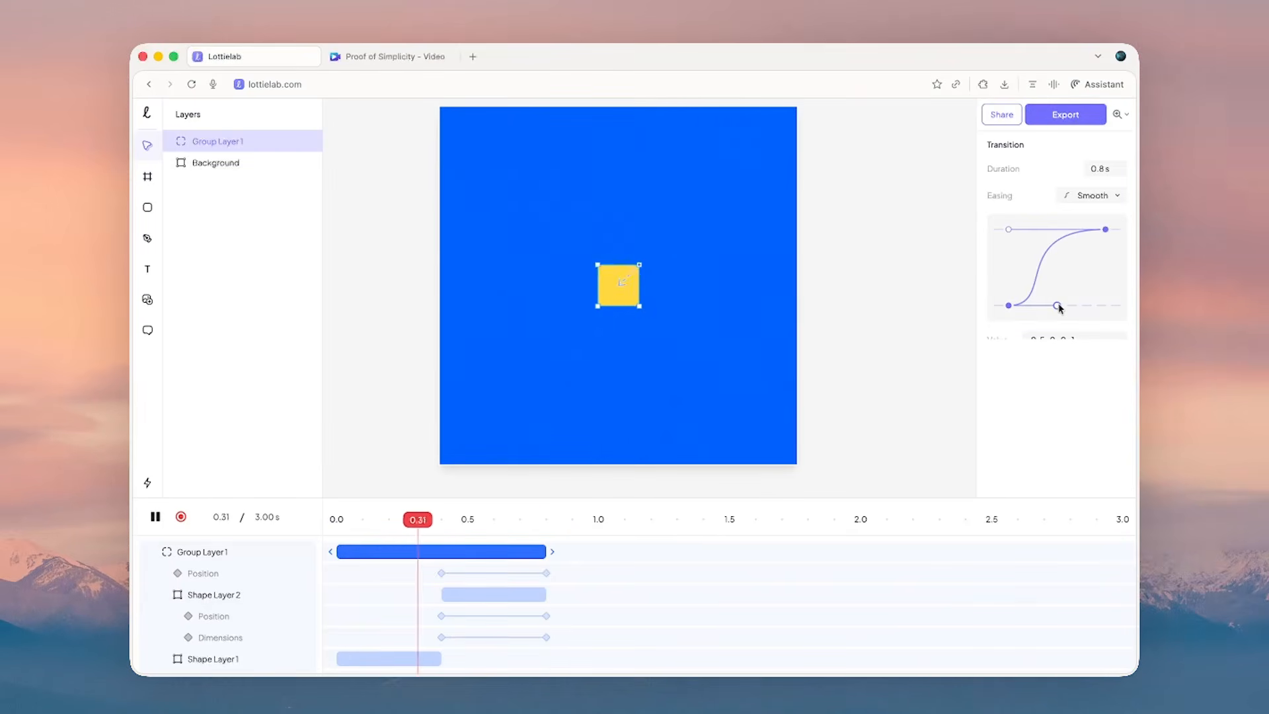
pyautogui.moveTo(1058, 308); pyautogui.dragTo(1113, 304)
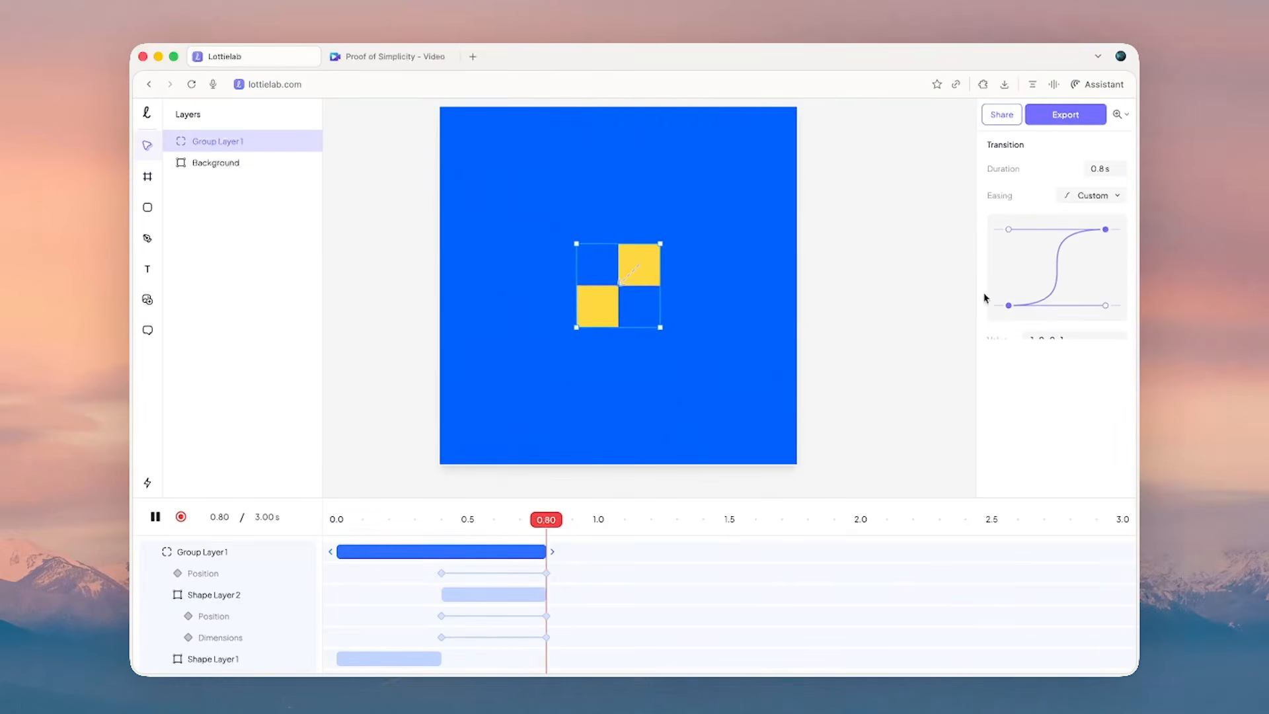
# - Deselect the group and play the animation to check the eased motion of the squares
pyautogui.click(872, 281)
pyautogui.press('space')
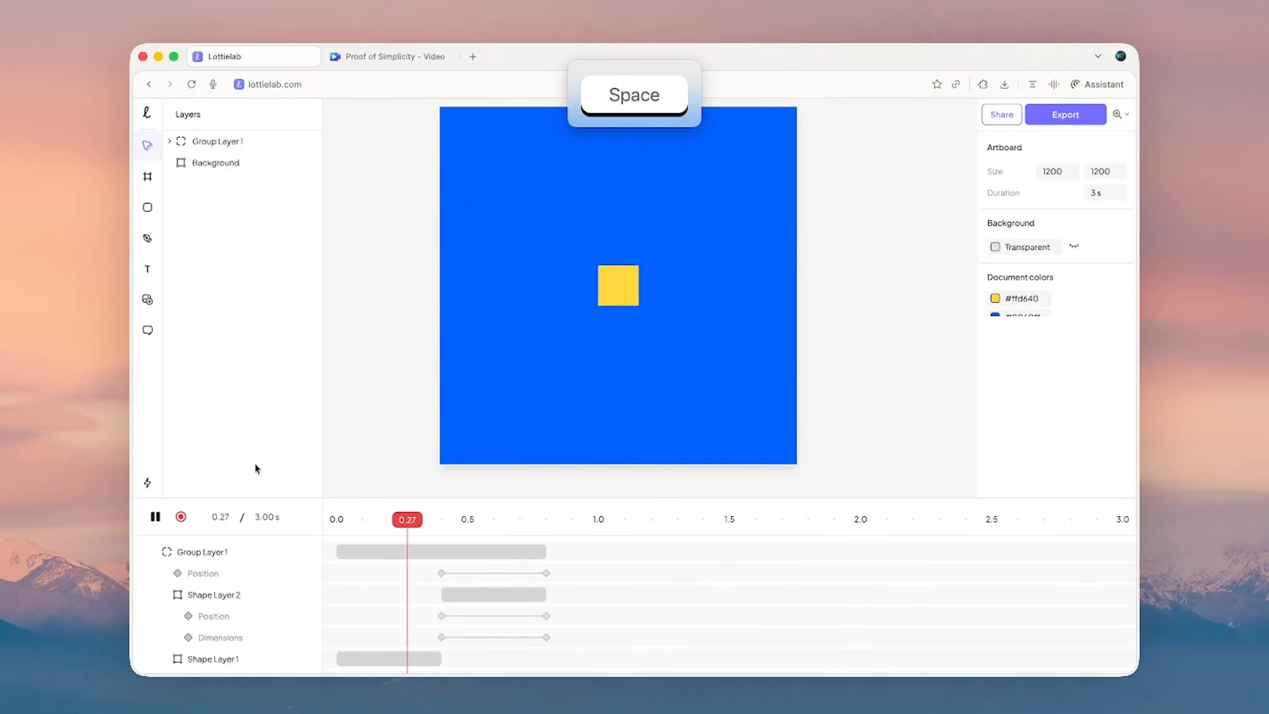
pyautogui.press('space')
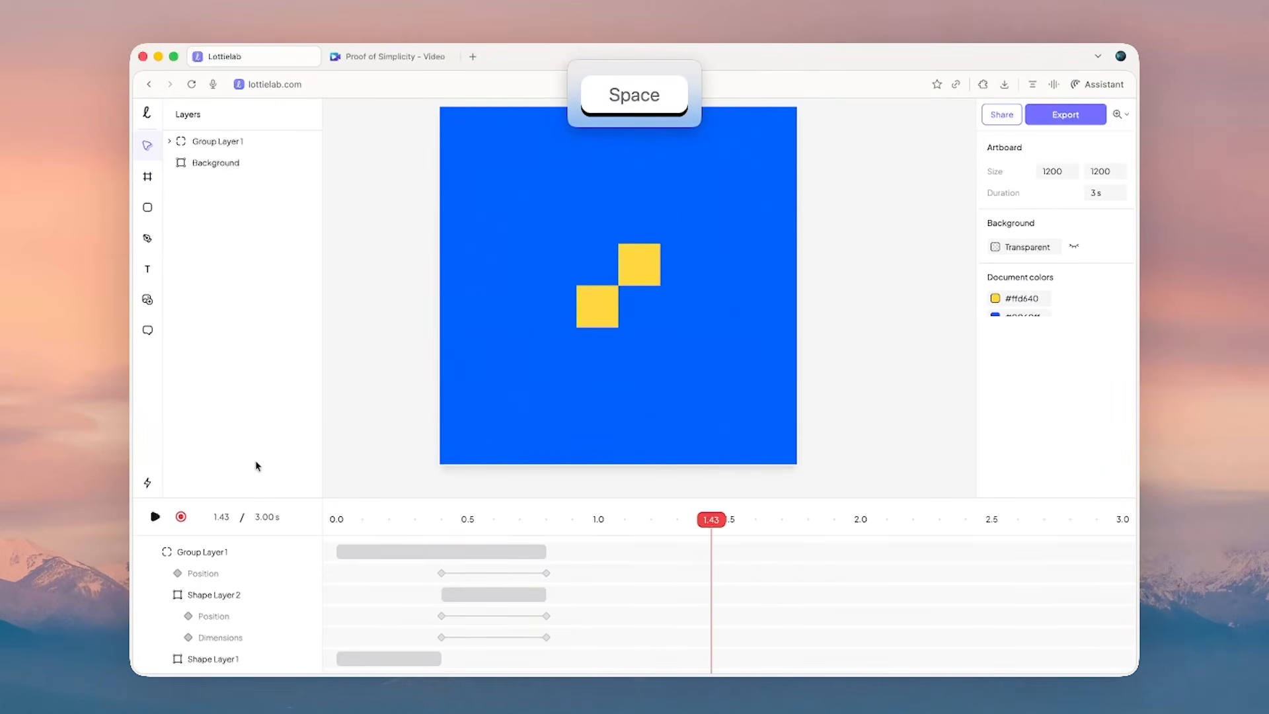
# - Rename the group layer to Logo
pyautogui.doubleClick(246, 141)
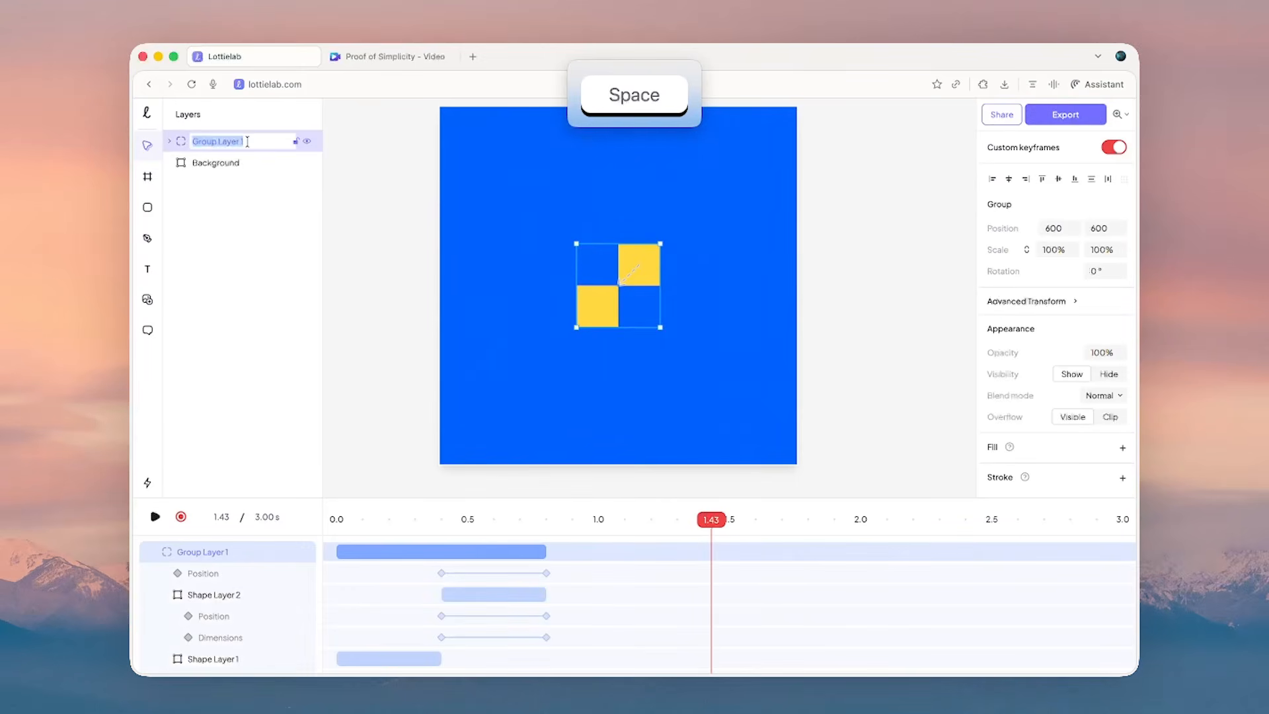
pyautogui.write('Logo')
pyautogui.press('Return')
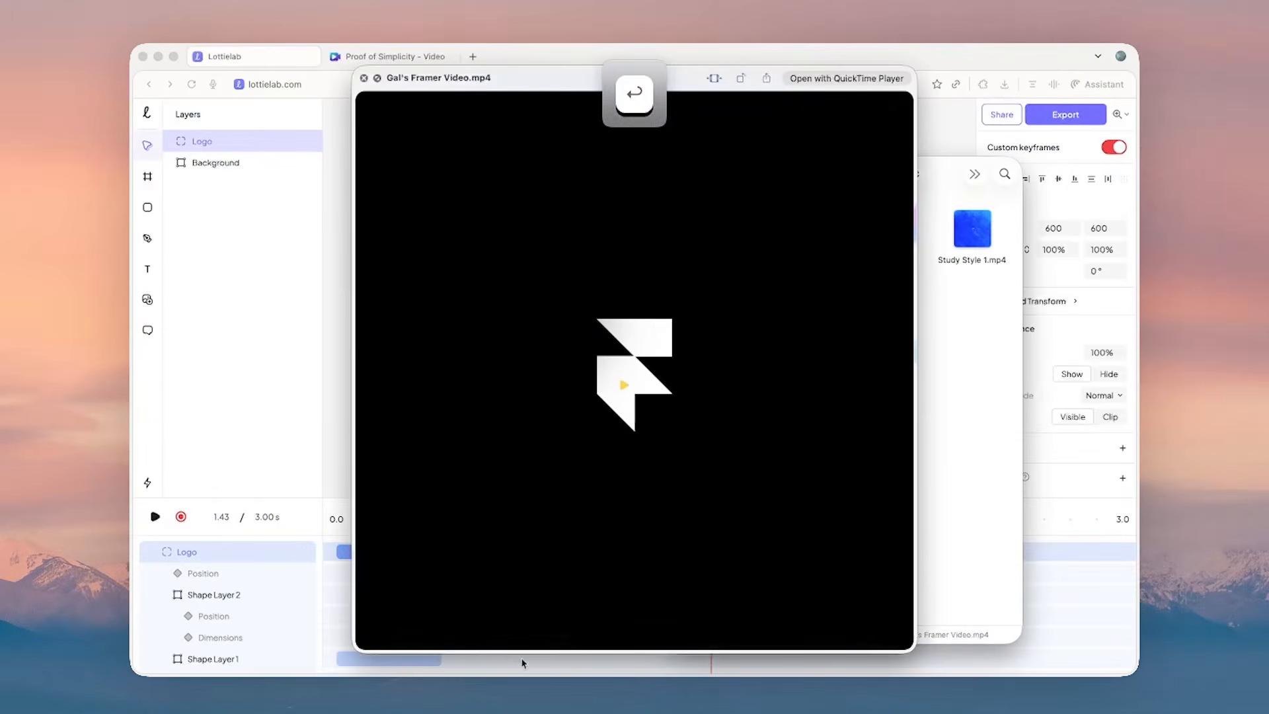
# - Examine the squares' fill and outline near the start of the reference video, and return to Lottielab
pyautogui.moveTo(526, 641)
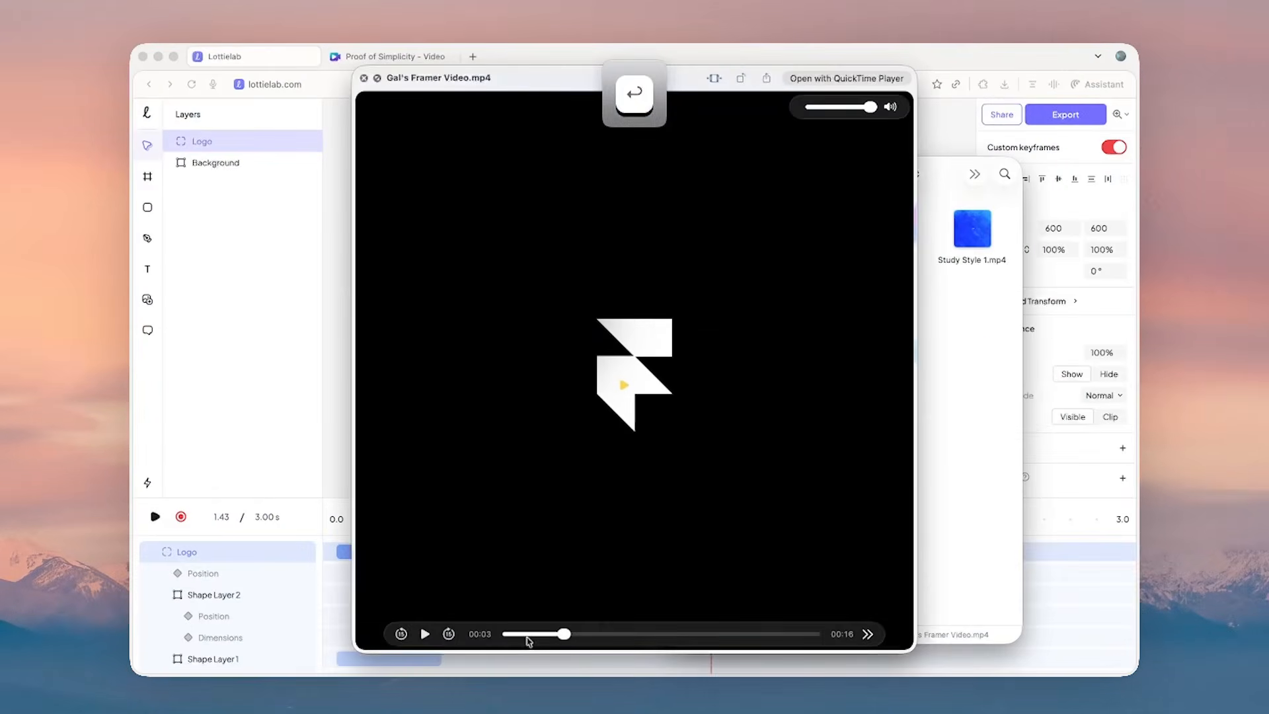
pyautogui.moveTo(526, 637)
pyautogui.mouseDown()
pyautogui.moveTo(504, 641)
pyautogui.moveTo(519, 643)
pyautogui.mouseUp()
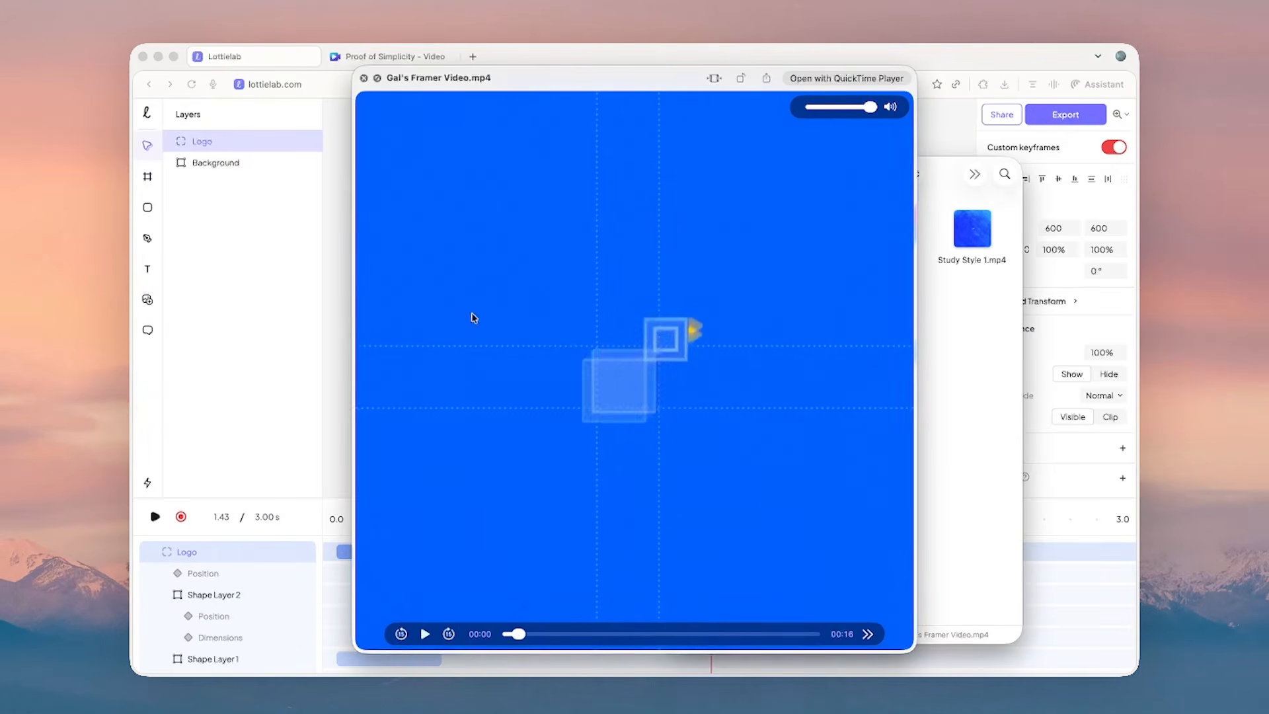
pyautogui.click(249, 284)
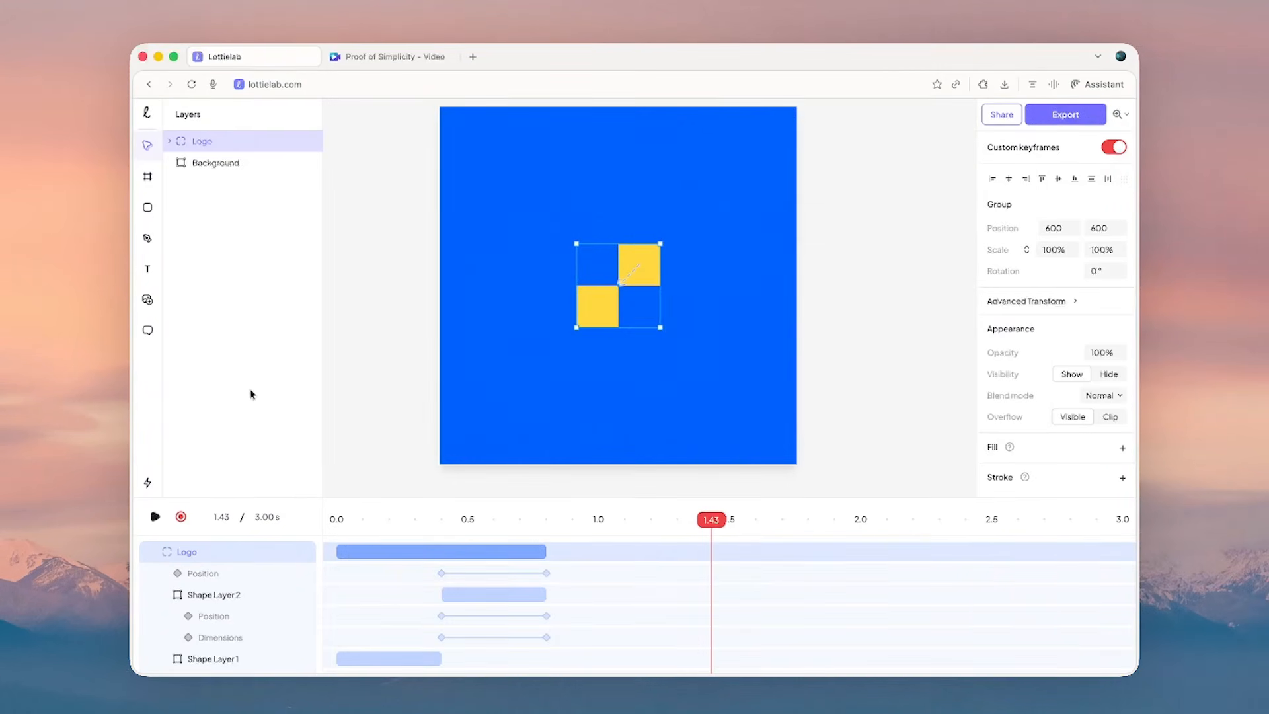
# - Turn off keyframe recording and give the Logo group a white fill (FFFFFF) at 25% opacity
pyautogui.click(182, 517)
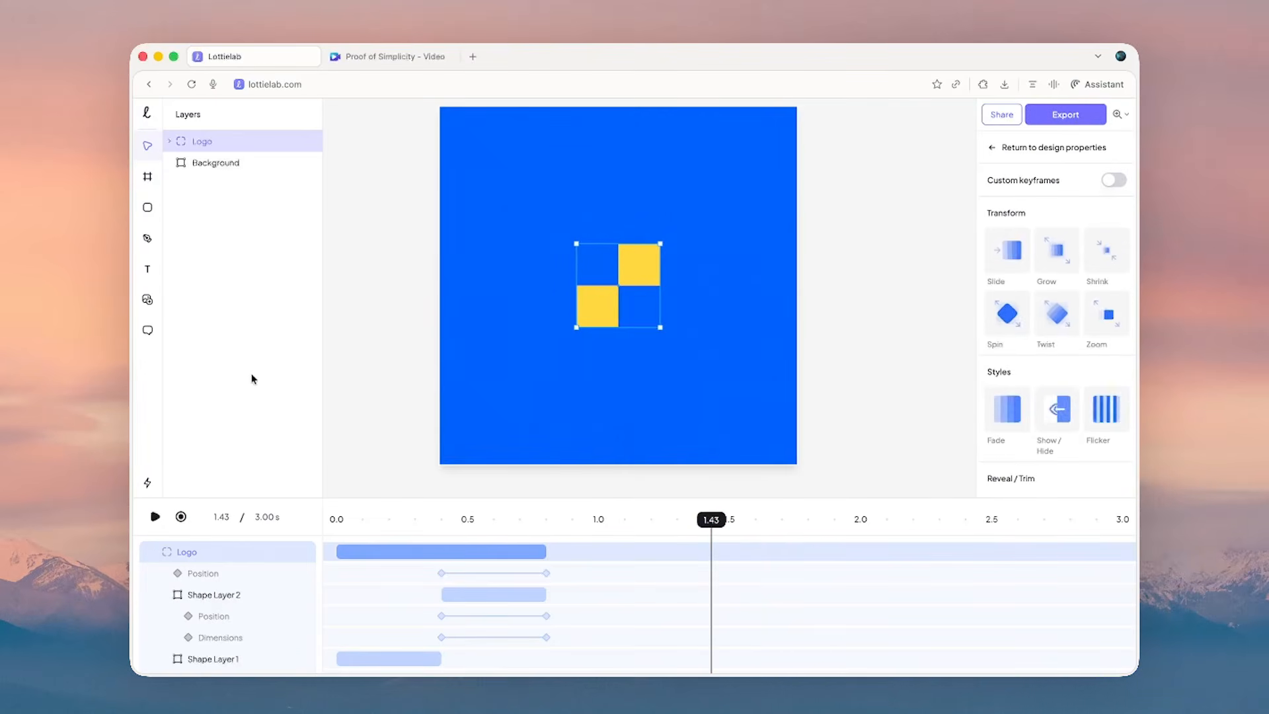
pyautogui.click(1026, 146)
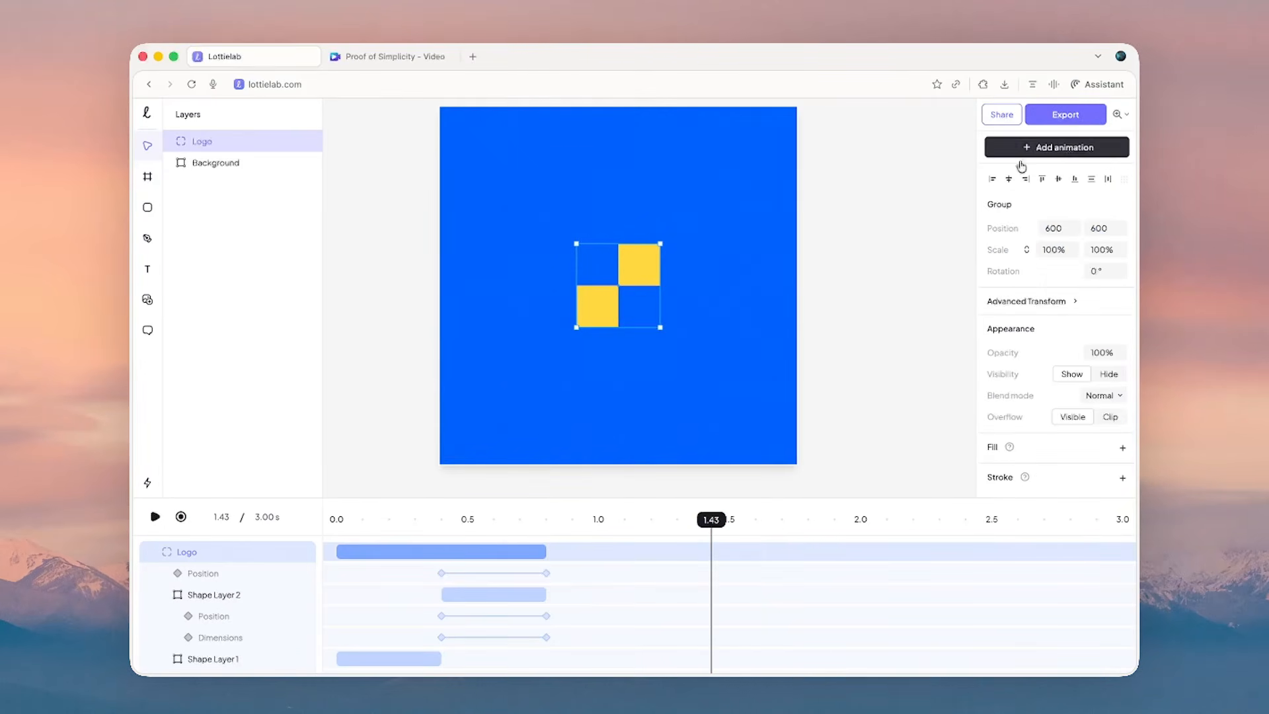
pyautogui.scroll(-2, 1024, 244)
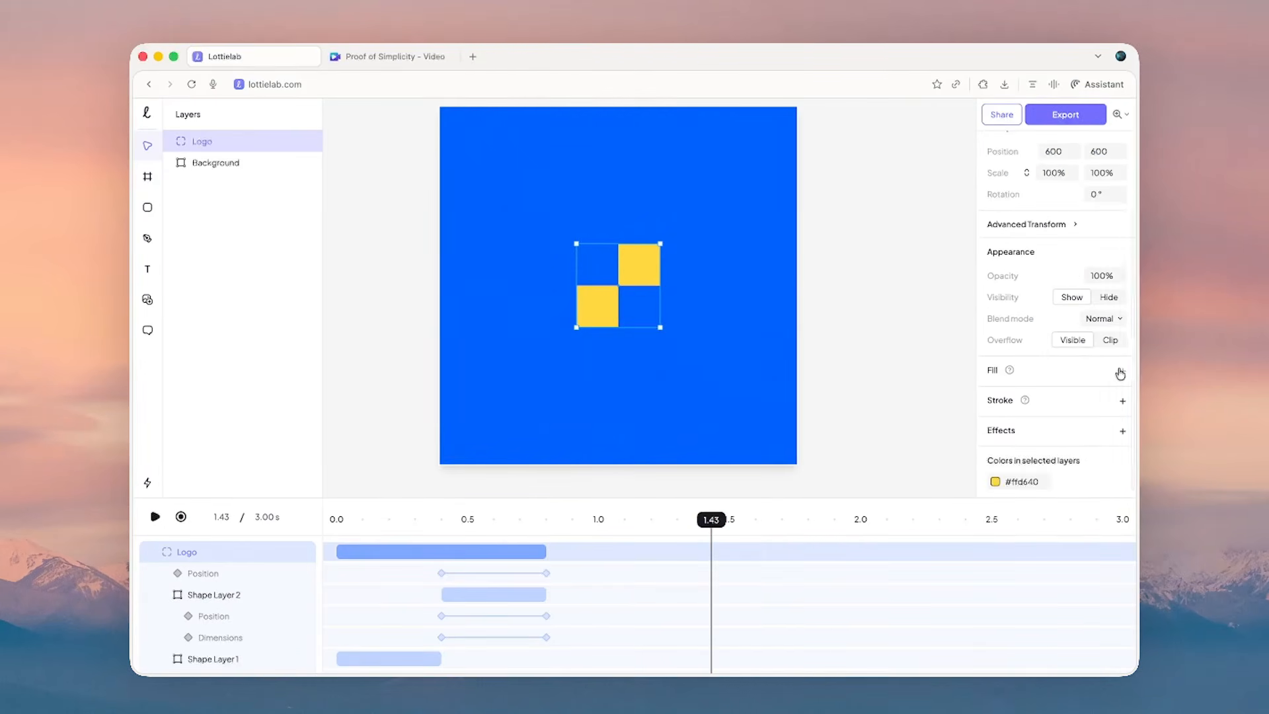
pyautogui.click(1121, 370)
pyautogui.scroll(-1, 1003, 396)
pyautogui.write('FFFFFF')
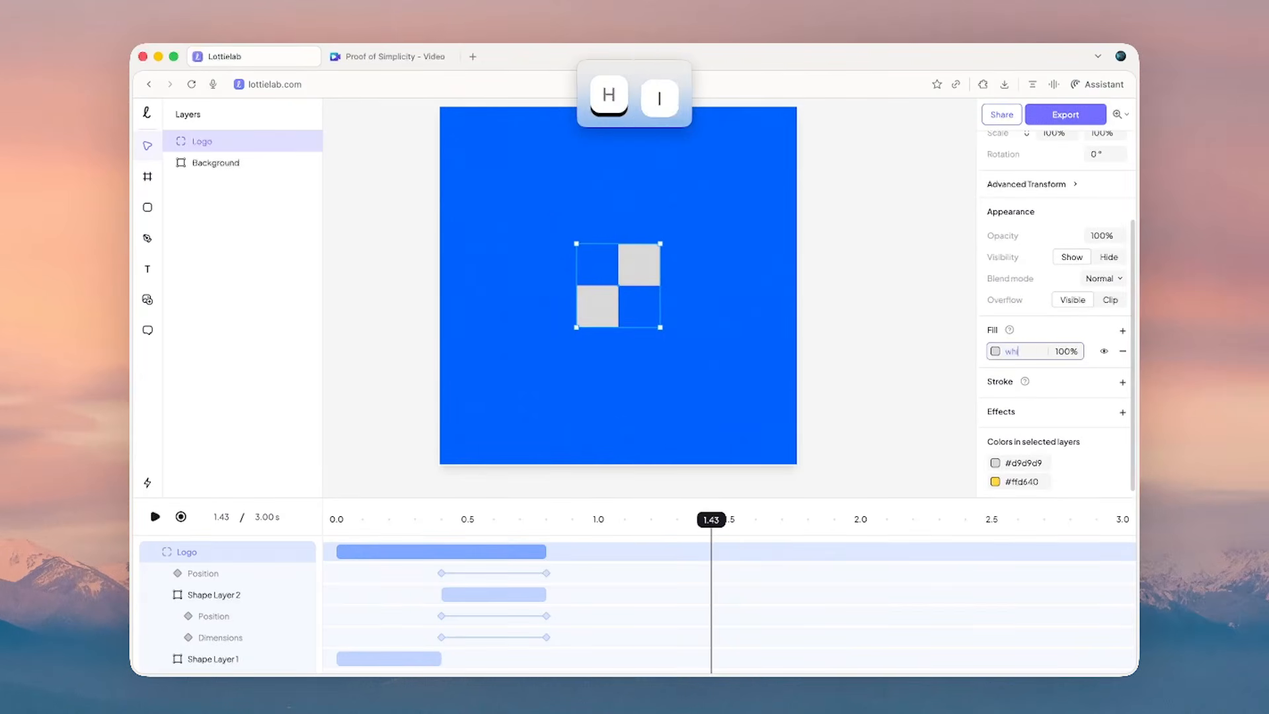
pyautogui.press('Return')
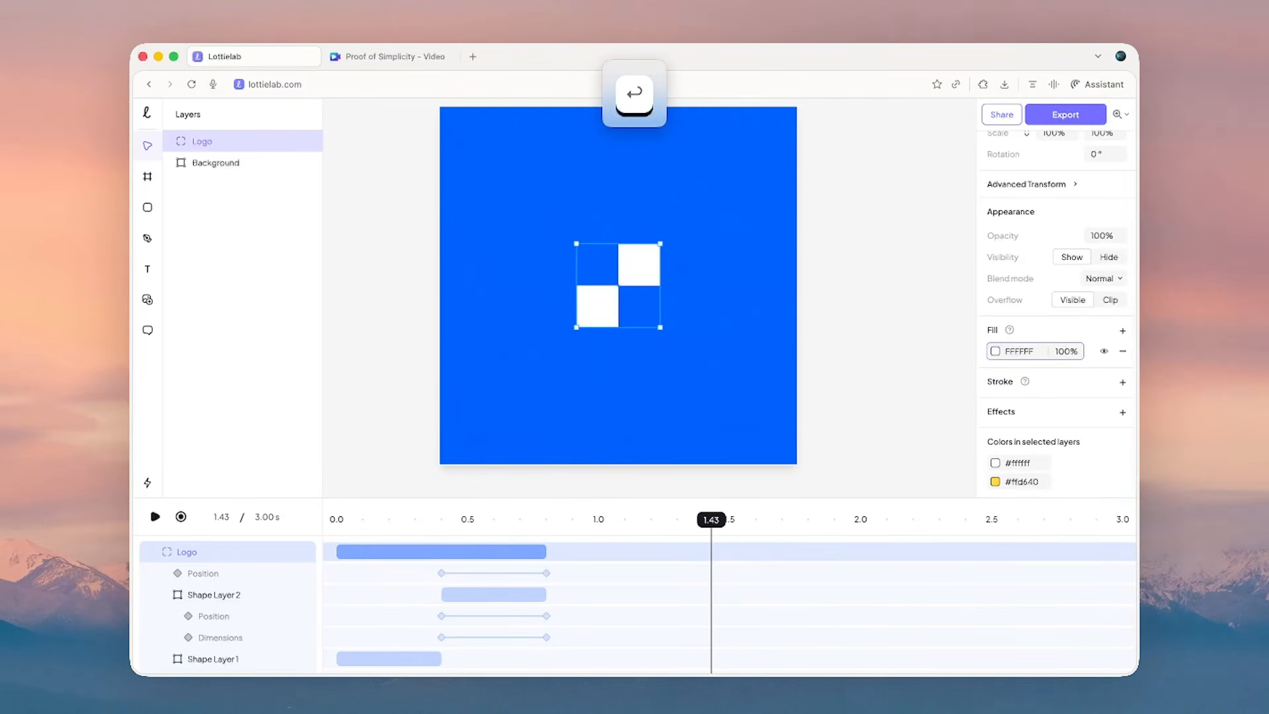
pyautogui.click(1070, 350)
pyautogui.write('25')
pyautogui.press('Return')
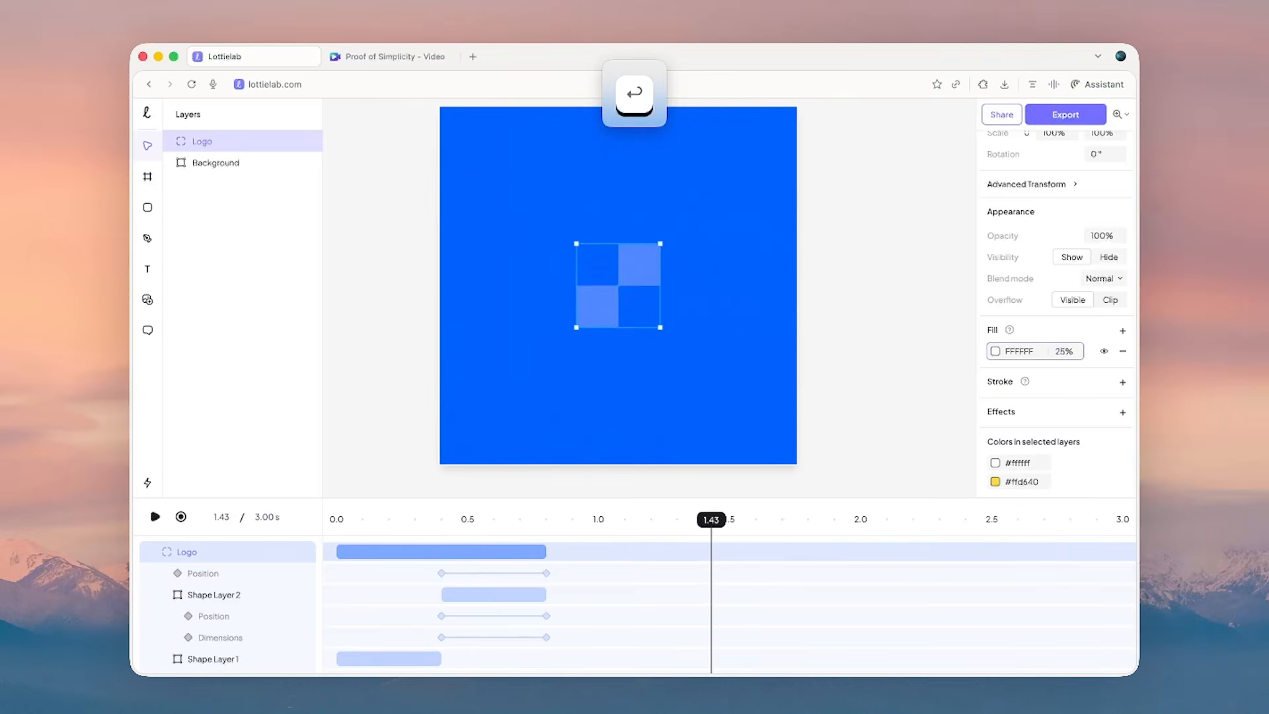
# - Add a centred white stroke (FFFFFF) with weight 4 to the Logo group
pyautogui.click(1123, 382)
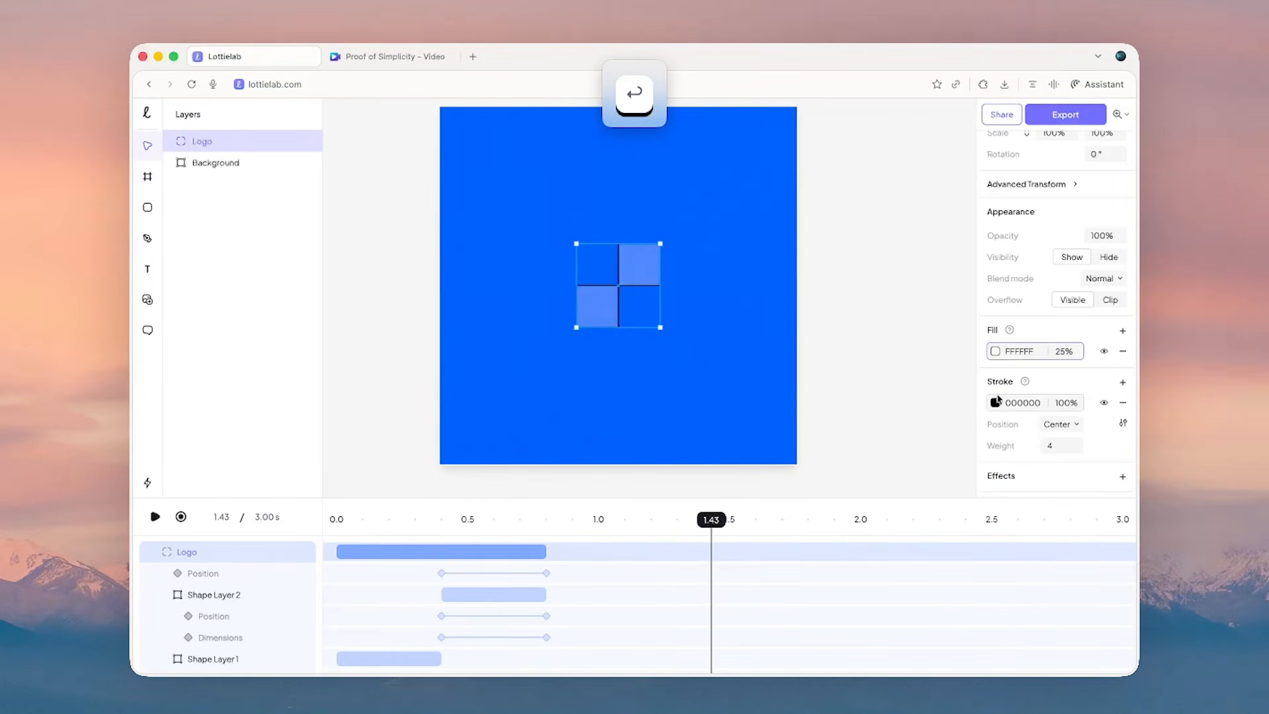
pyautogui.click(1047, 406)
pyautogui.scroll(-3, 1044, 406)
pyautogui.write('FFFFFF')
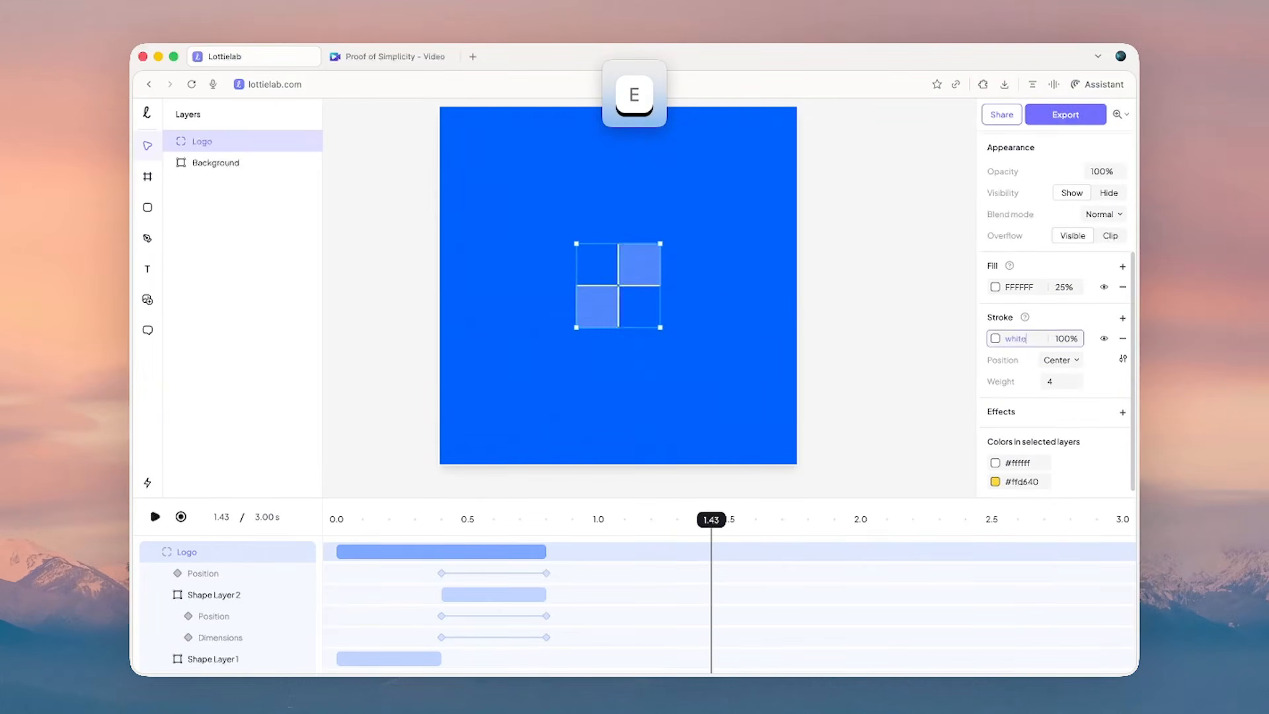
pyautogui.press('Return')
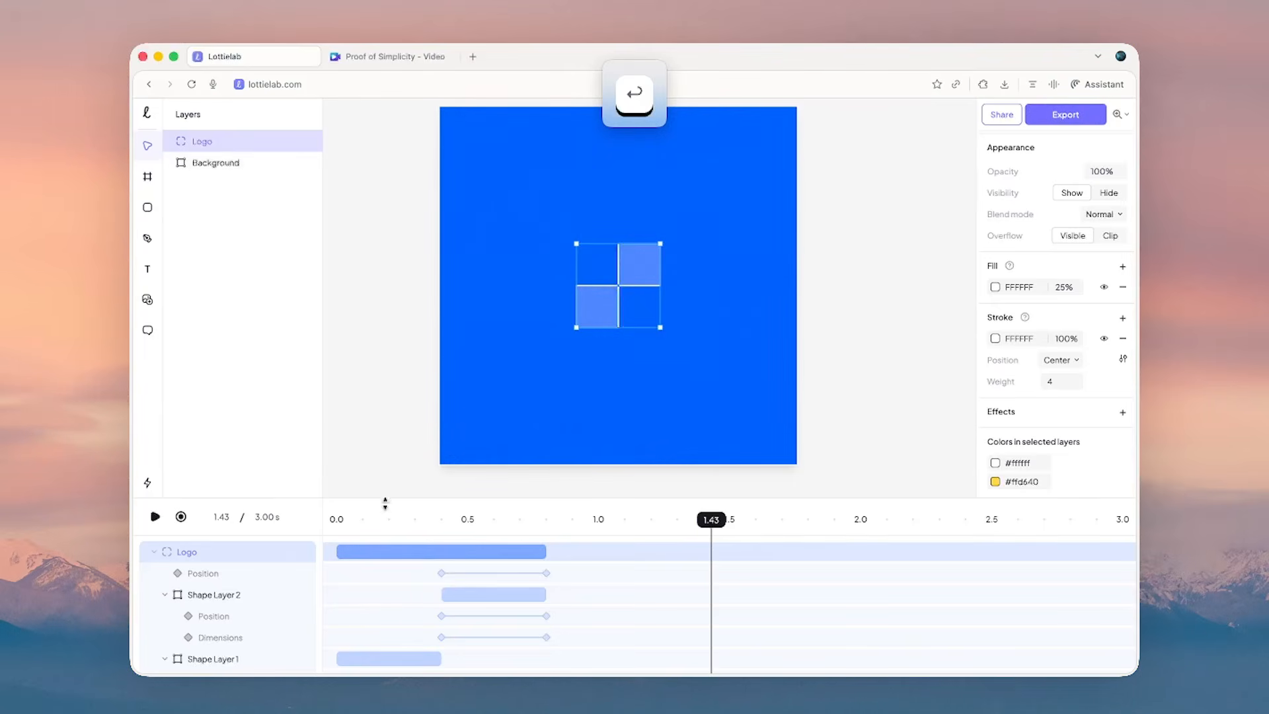
# - Deselect the Logo group and play the animation to check the translucent, outlined squares
pyautogui.moveTo(394, 518); pyautogui.dragTo(286, 493)
pyautogui.press('space')
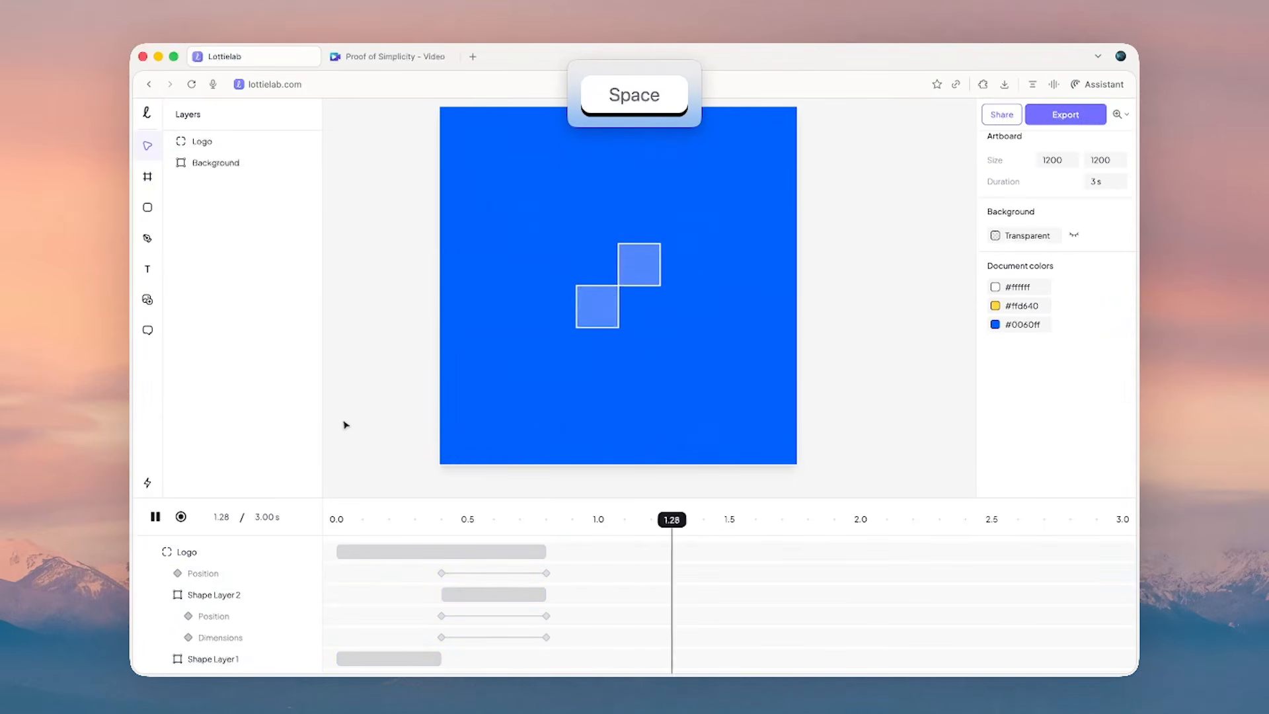
pyautogui.press('space')
# - Scrub the reference video to about one second to study how the squares extend into diagonal-edged shapes, and return to Lottielab
pyautogui.hotkey('ctrl', 'Up')
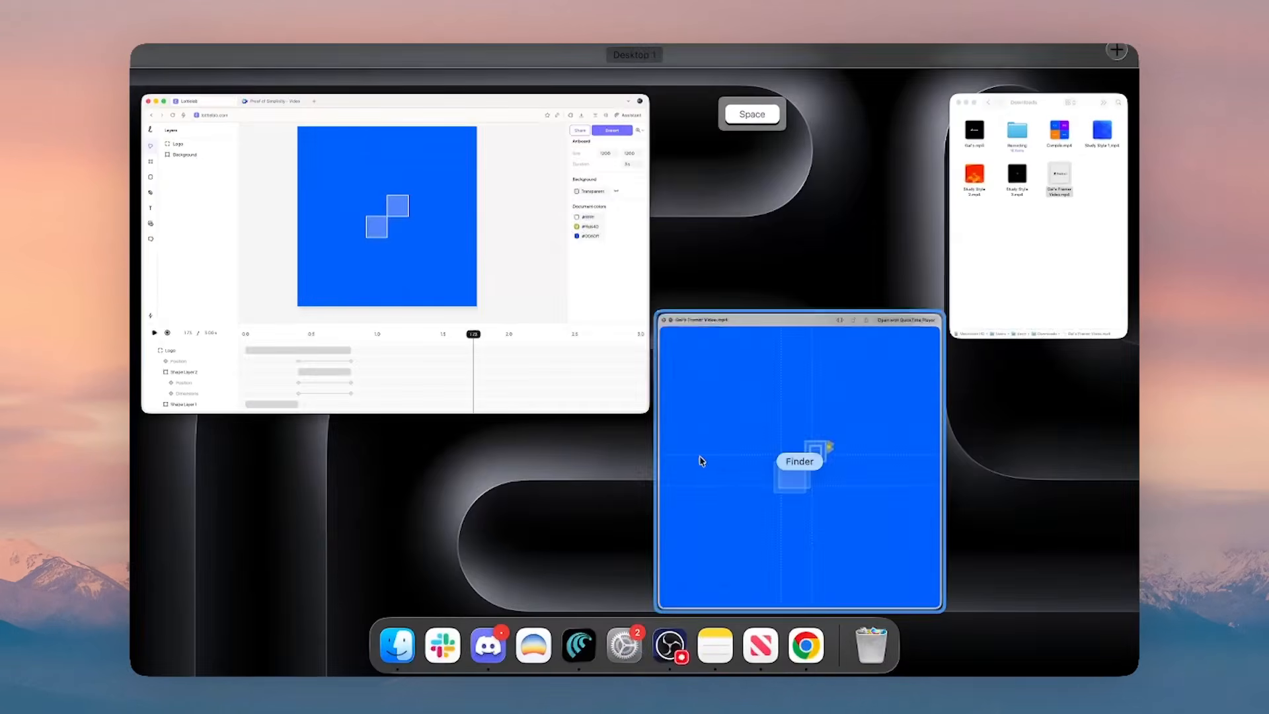
pyautogui.click(701, 461)
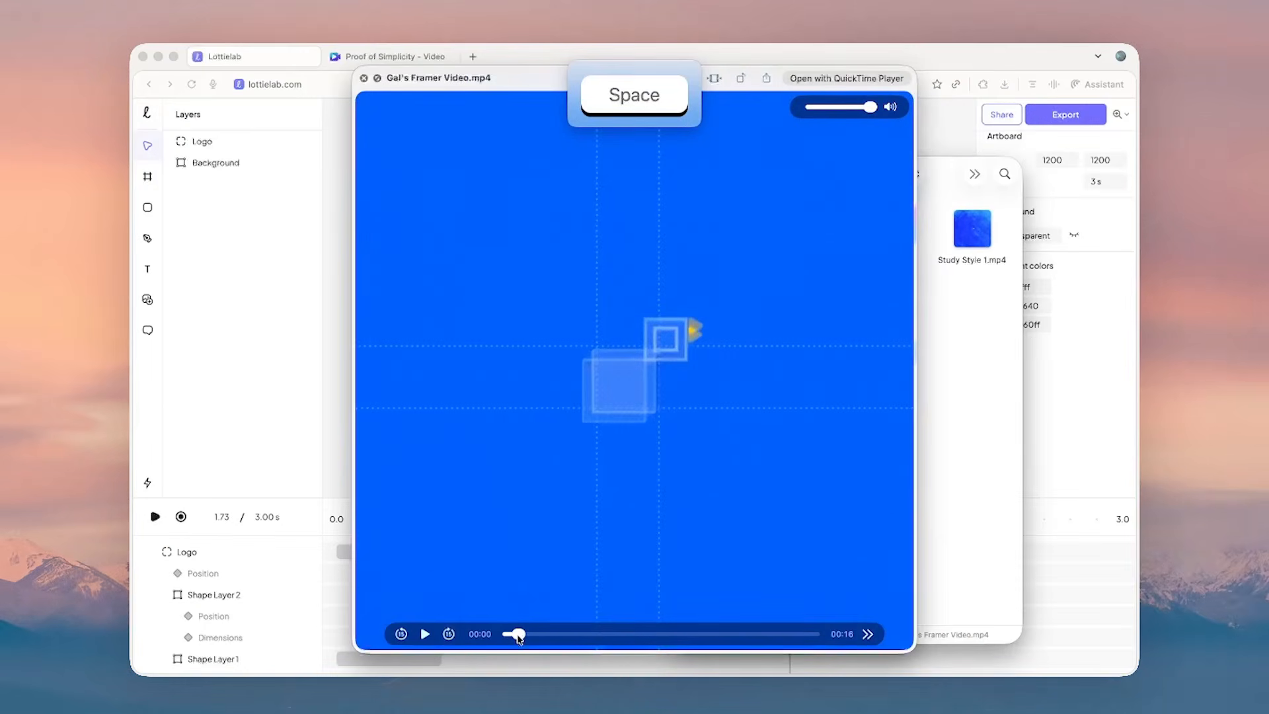
pyautogui.moveTo(518, 636); pyautogui.dragTo(533, 635)
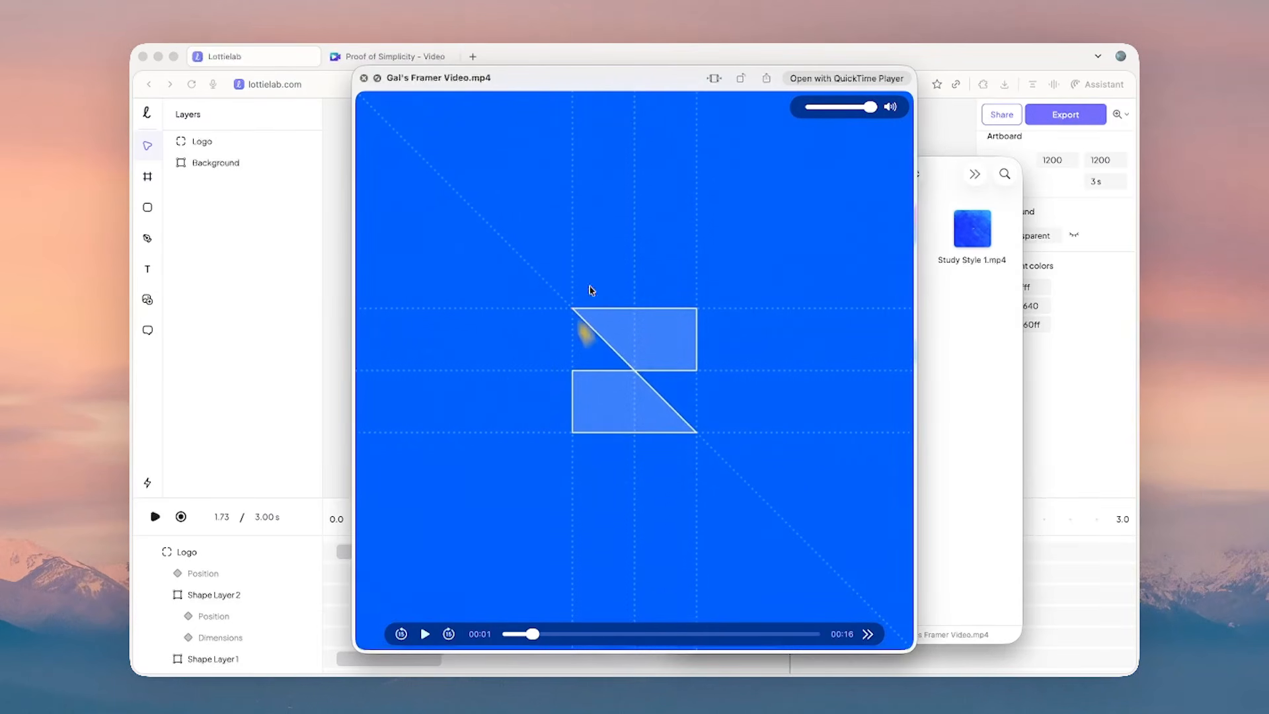
pyautogui.press('space')
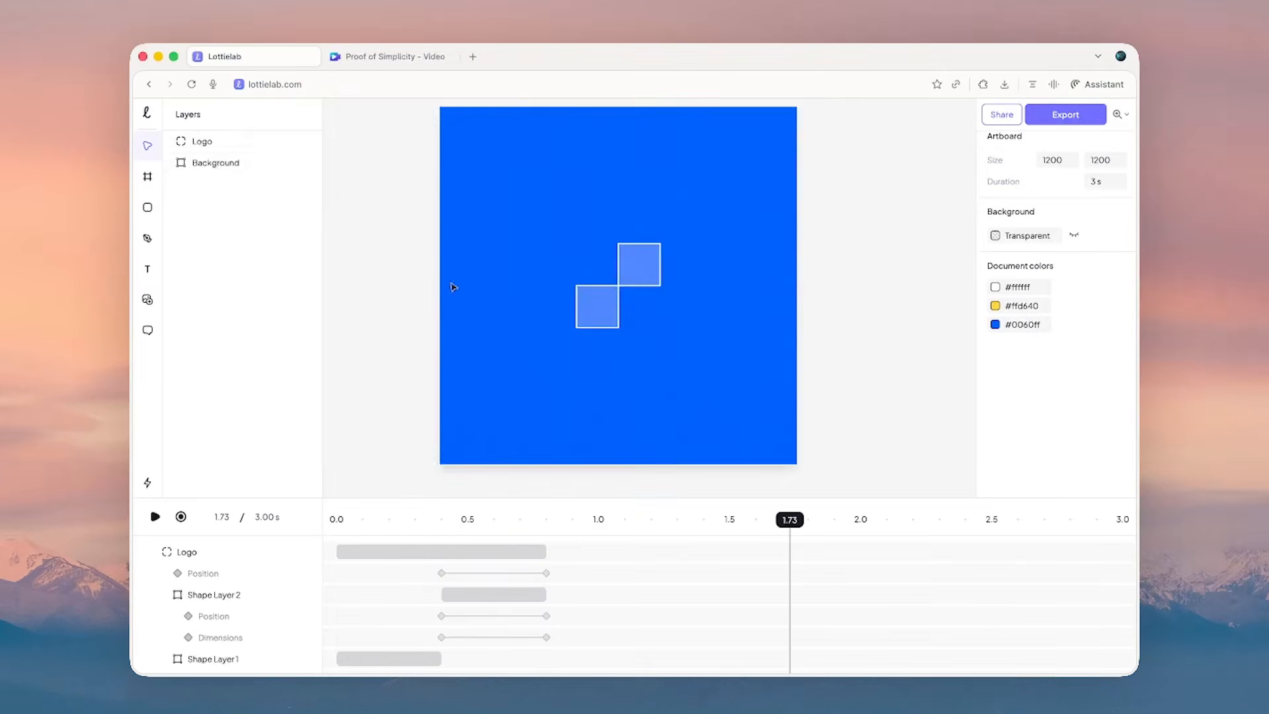
# - Jump to the Logo group's final position keyframe at 0.80 seconds
pyautogui.keyDown('super'); pyautogui.click(637, 269); pyautogui.keyUp('super')
pyautogui.click(537, 553)
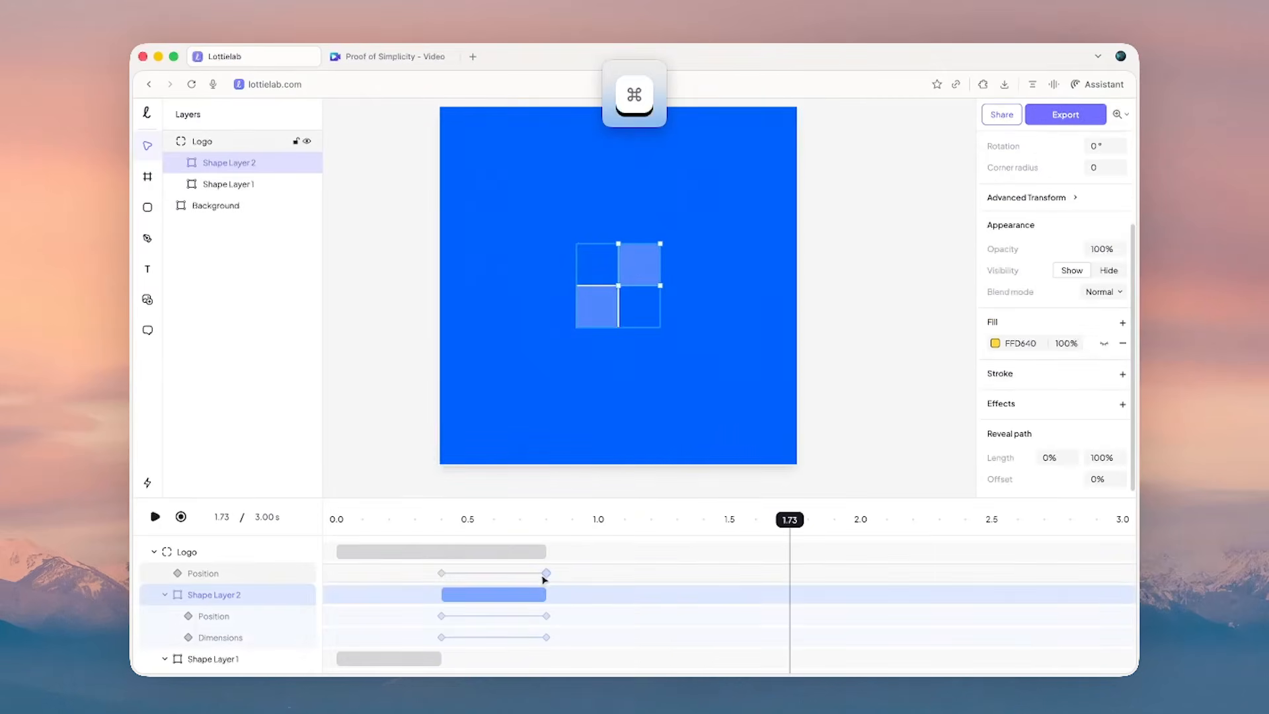
pyautogui.click(514, 574)
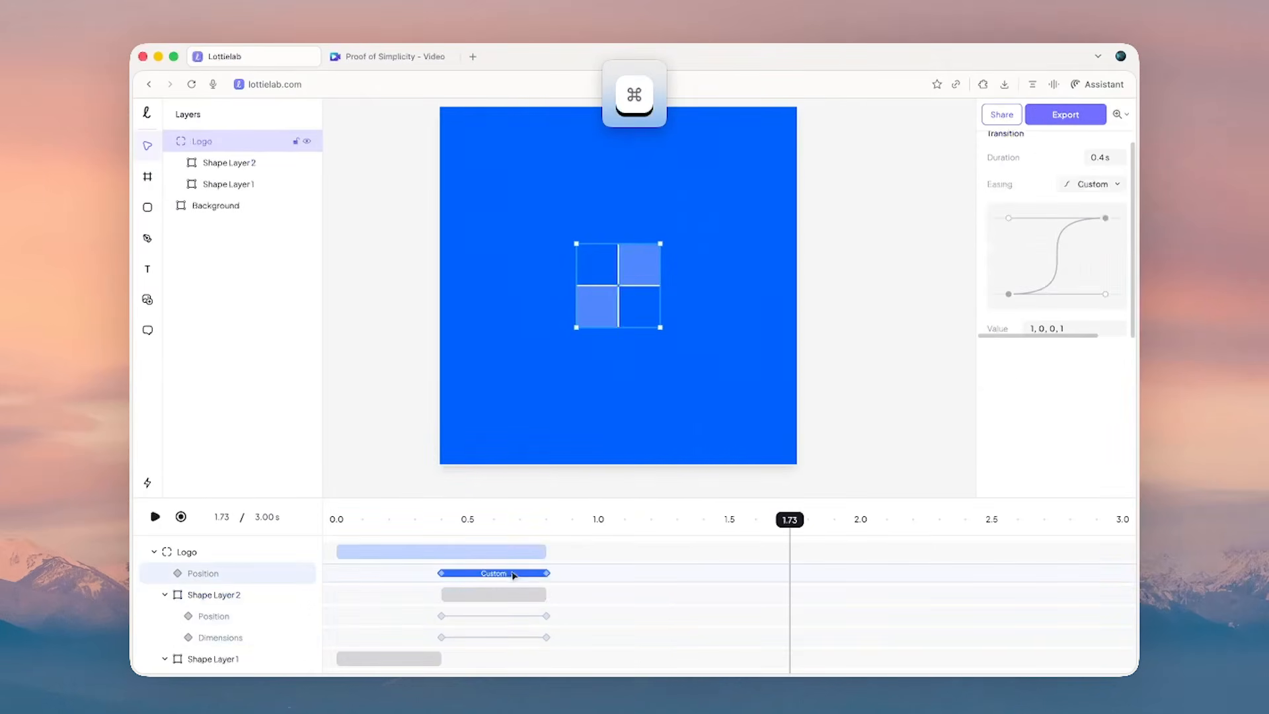
pyautogui.click(546, 573)
# - Turn on custom keyframe recording and advance the playhead by 0.4 seconds to 1.20 seconds
pyautogui.click(225, 516)
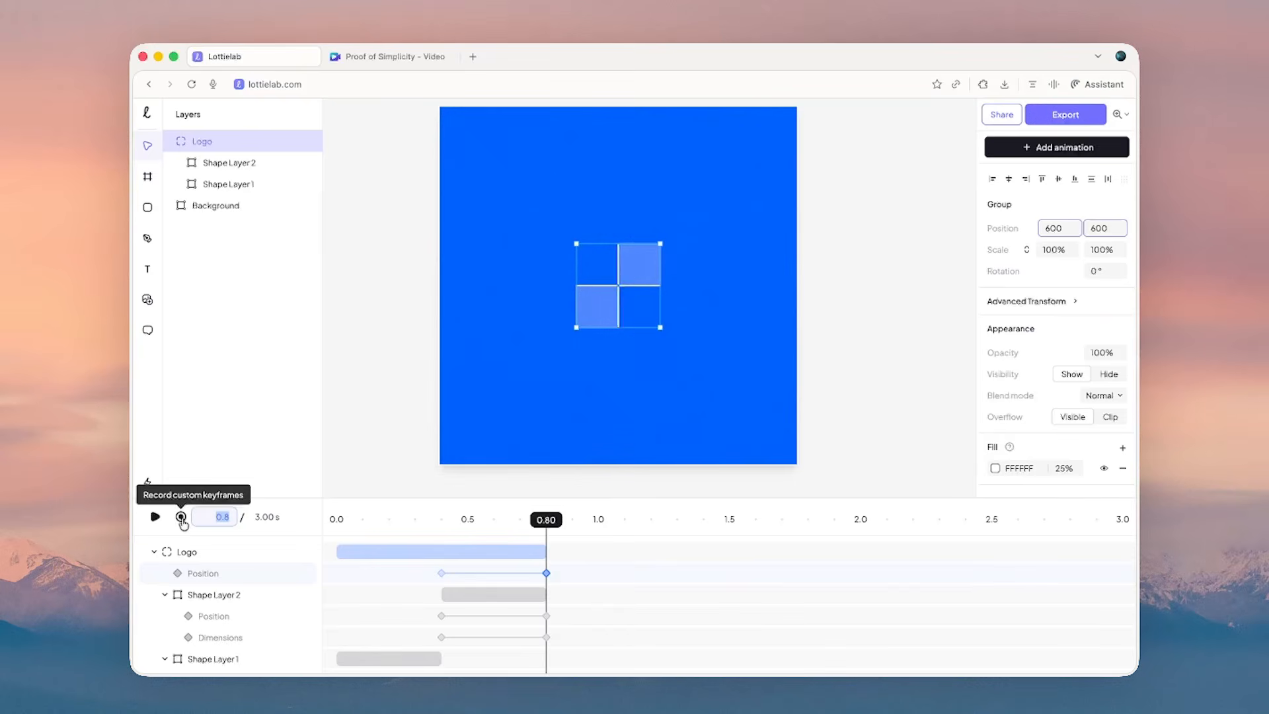
pyautogui.click(181, 518)
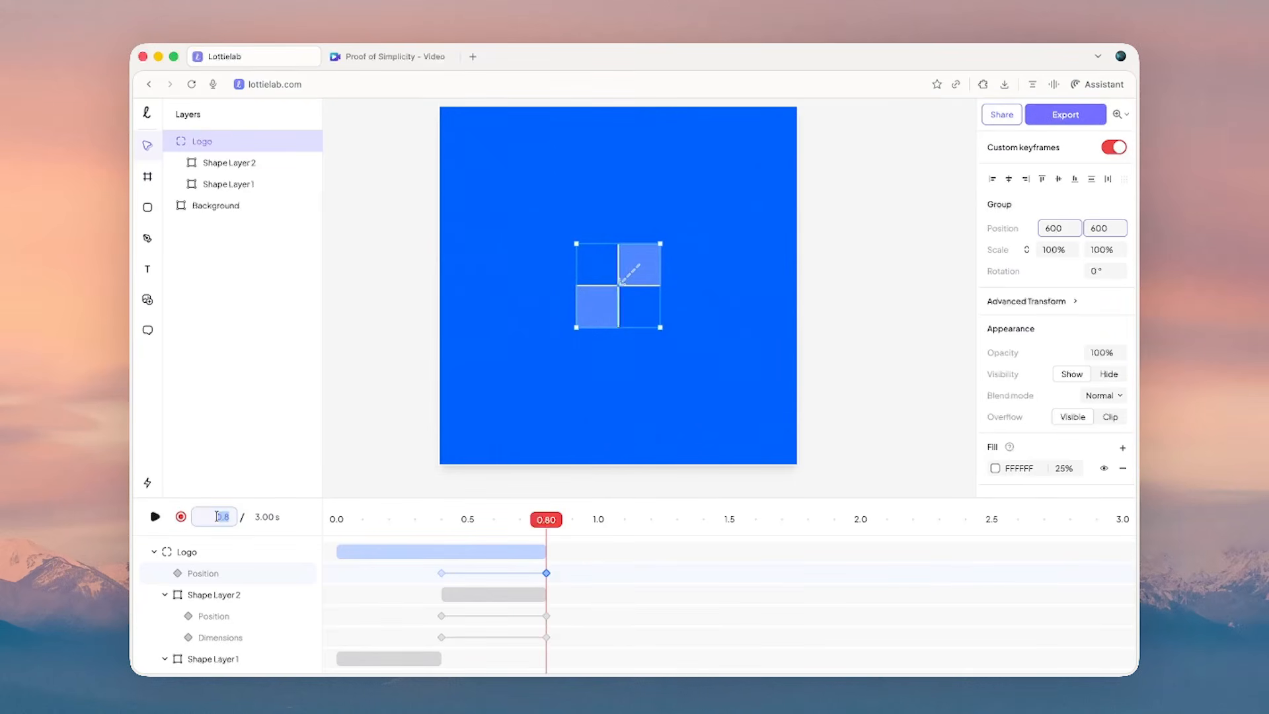
pyautogui.press('Right')
pyautogui.write('+')
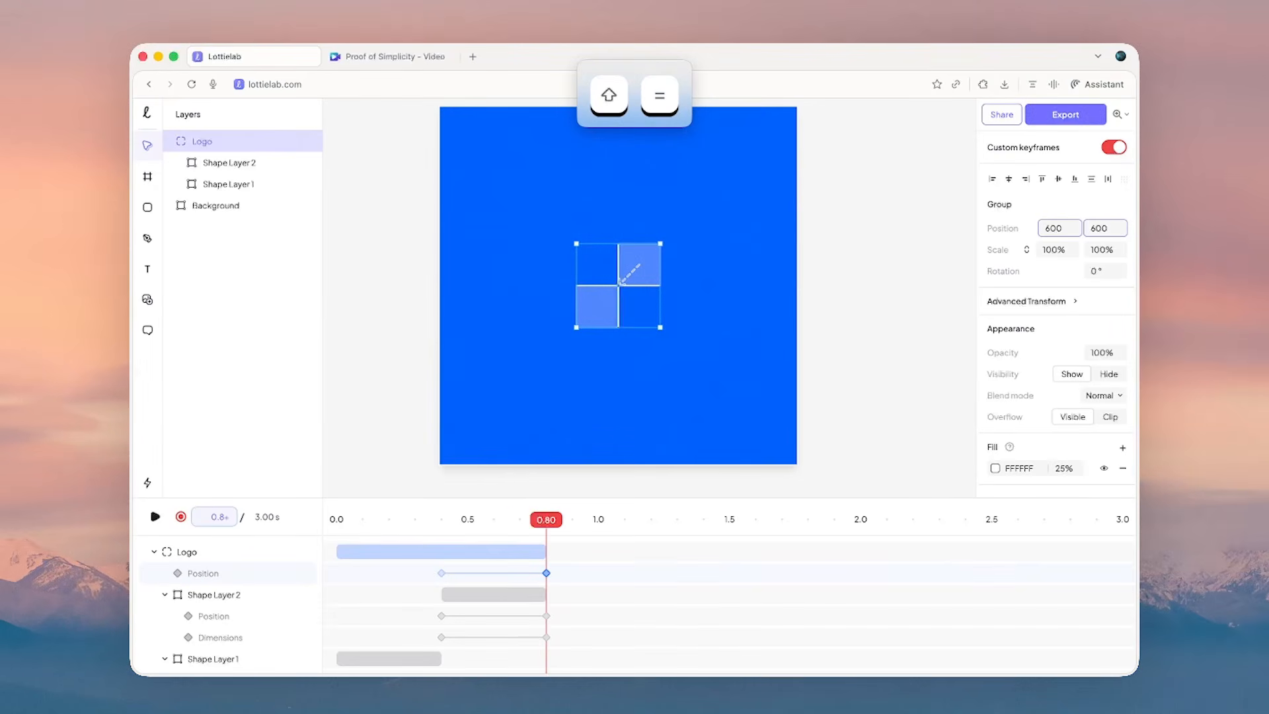
pyautogui.write('0')
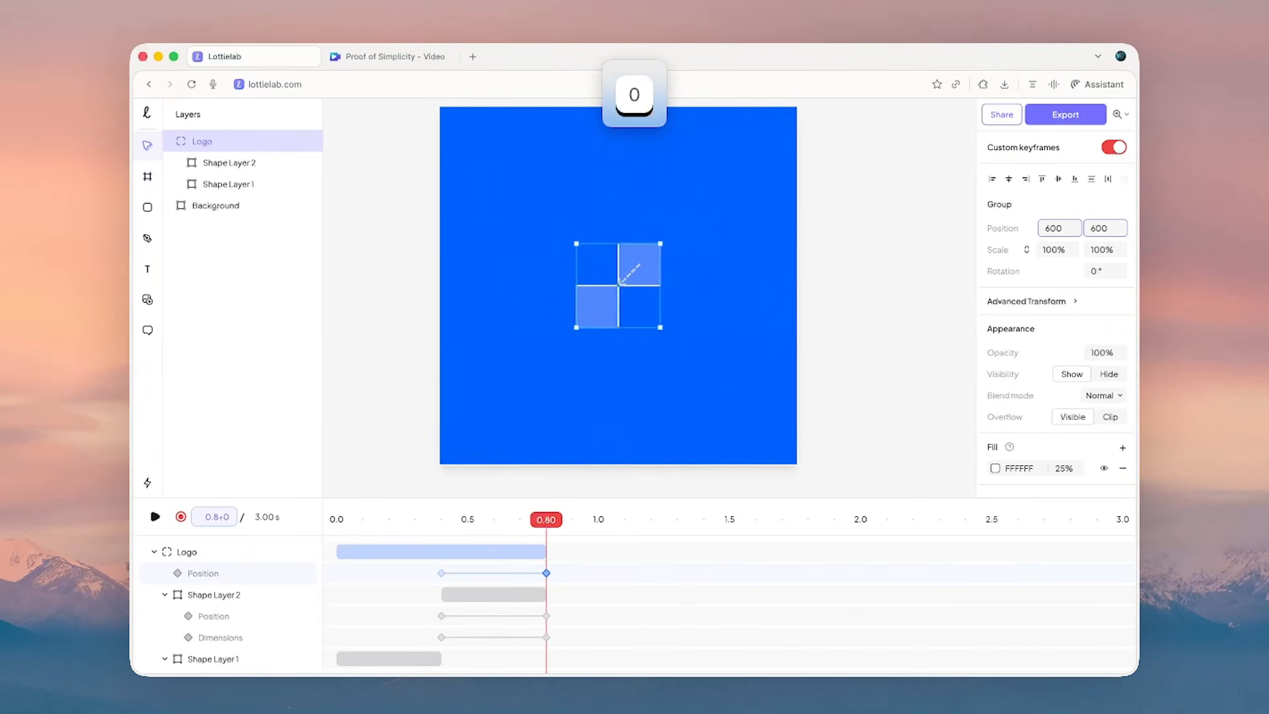
pyautogui.write('.4')
pyautogui.press('Return')
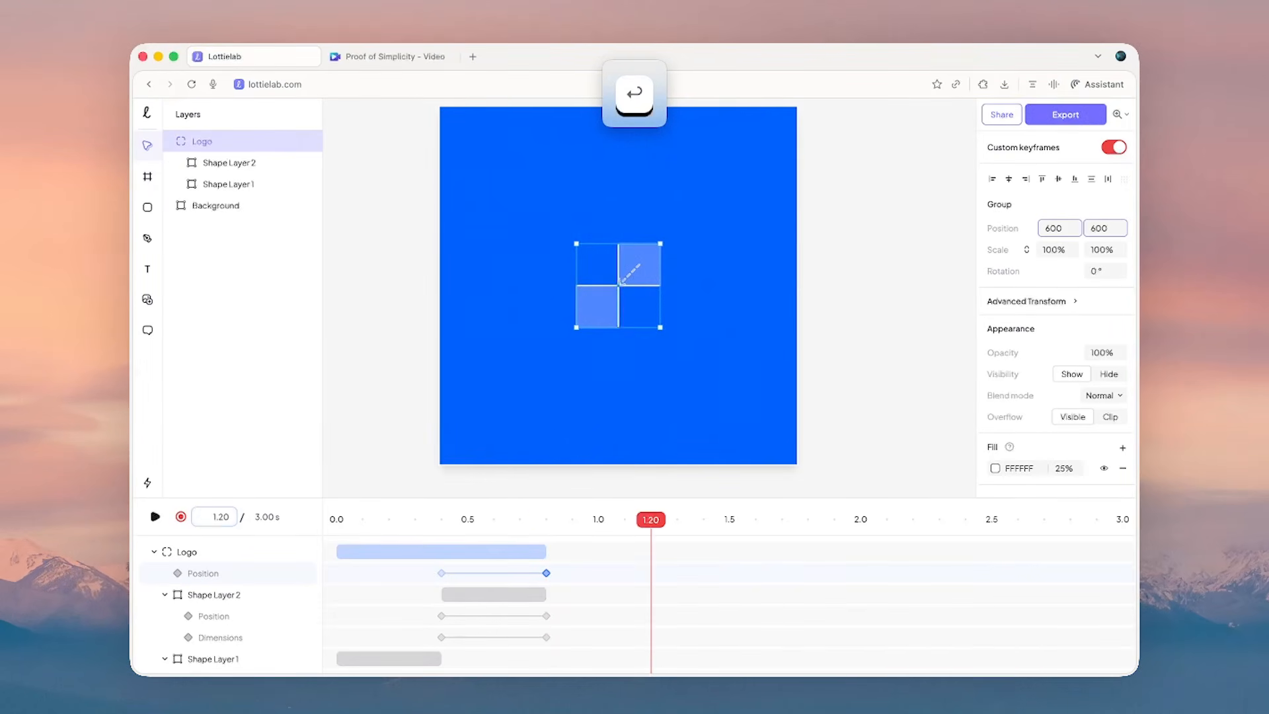
# - Extend Shape Layer 2's upper-left path point horizontally to align with the lower square's left edge, forming a diagonal side at 1.20 seconds
pyautogui.scroll(3, 625, 268)
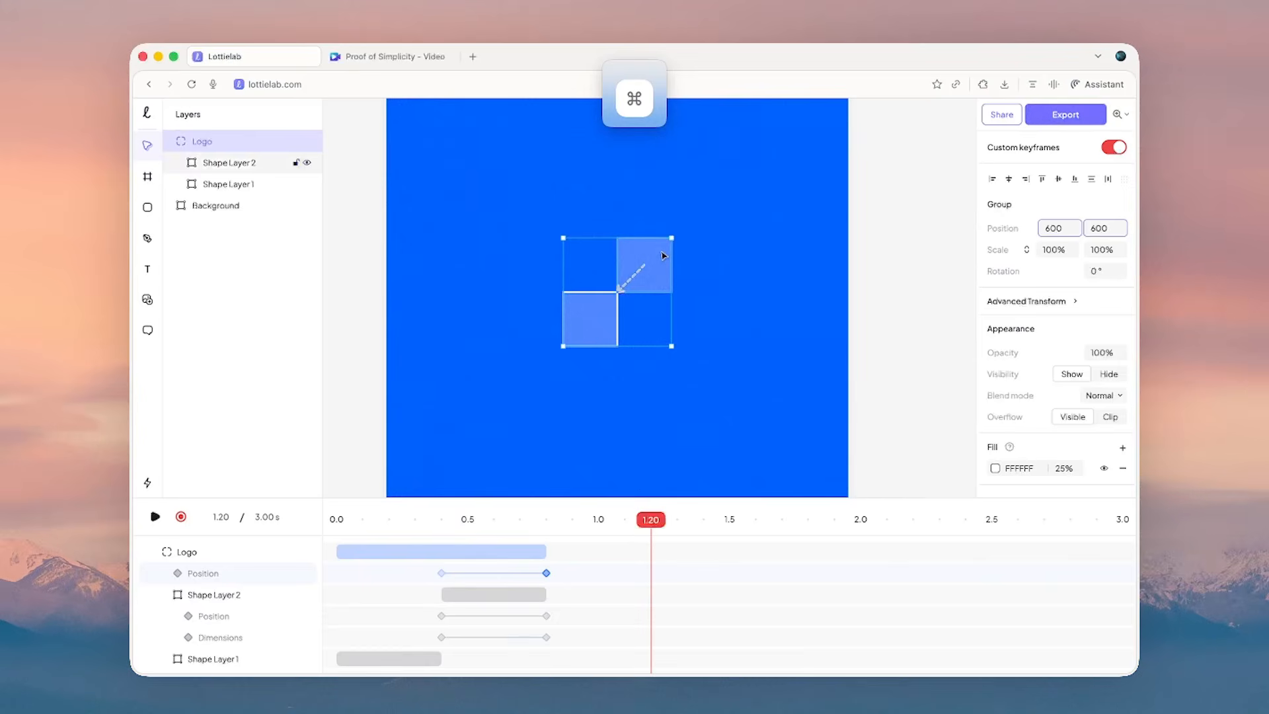
pyautogui.keyDown('super'); pyautogui.click(663, 256); pyautogui.keyUp('super')
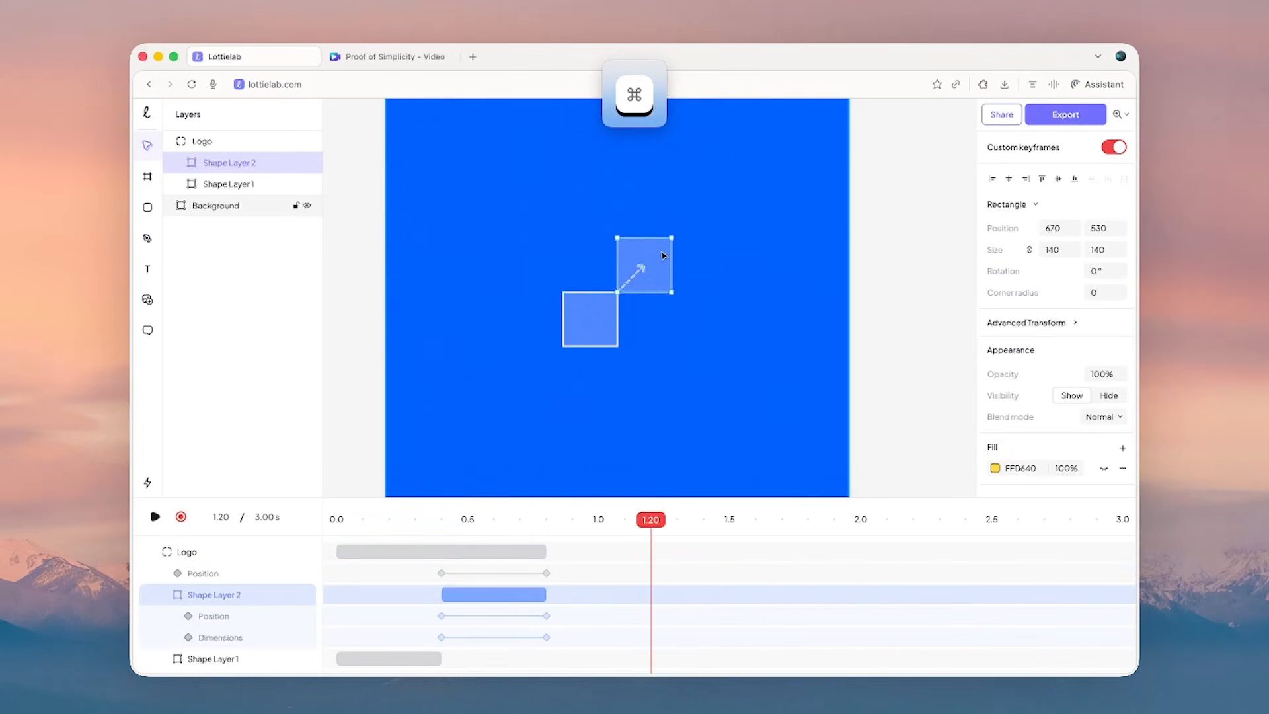
pyautogui.press('Return')
pyautogui.click(664, 256)
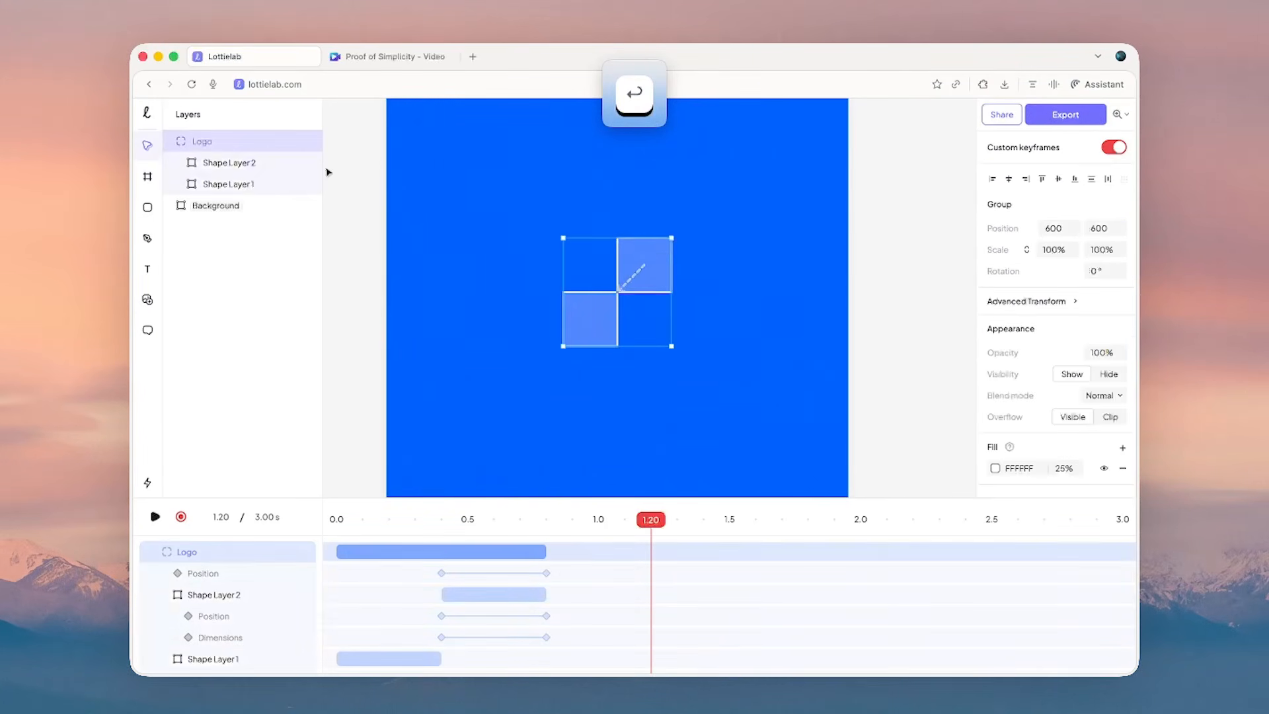
pyautogui.keyDown('super'); pyautogui.doubleClick(635, 251); pyautogui.keyUp('super')
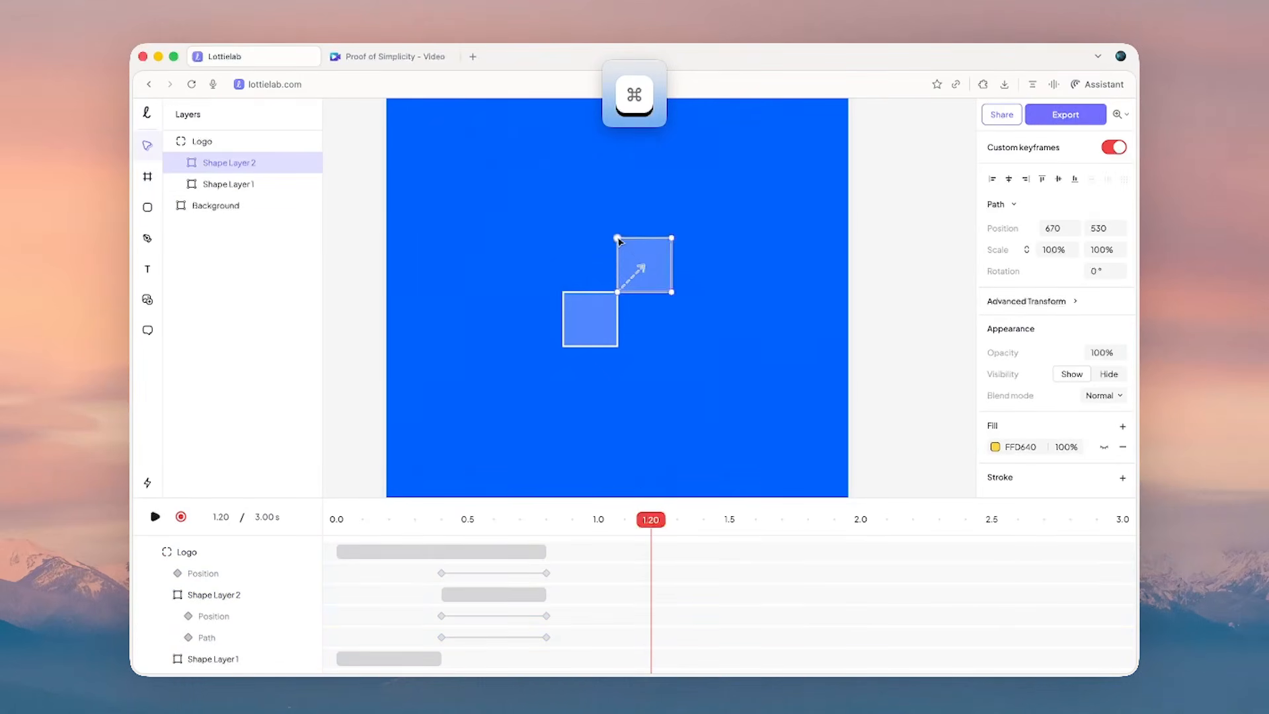
pyautogui.keyDown('super'); pyautogui.click(618, 239); pyautogui.keyUp('super')
pyautogui.moveTo(619, 240); pyautogui.dragTo(563, 240)
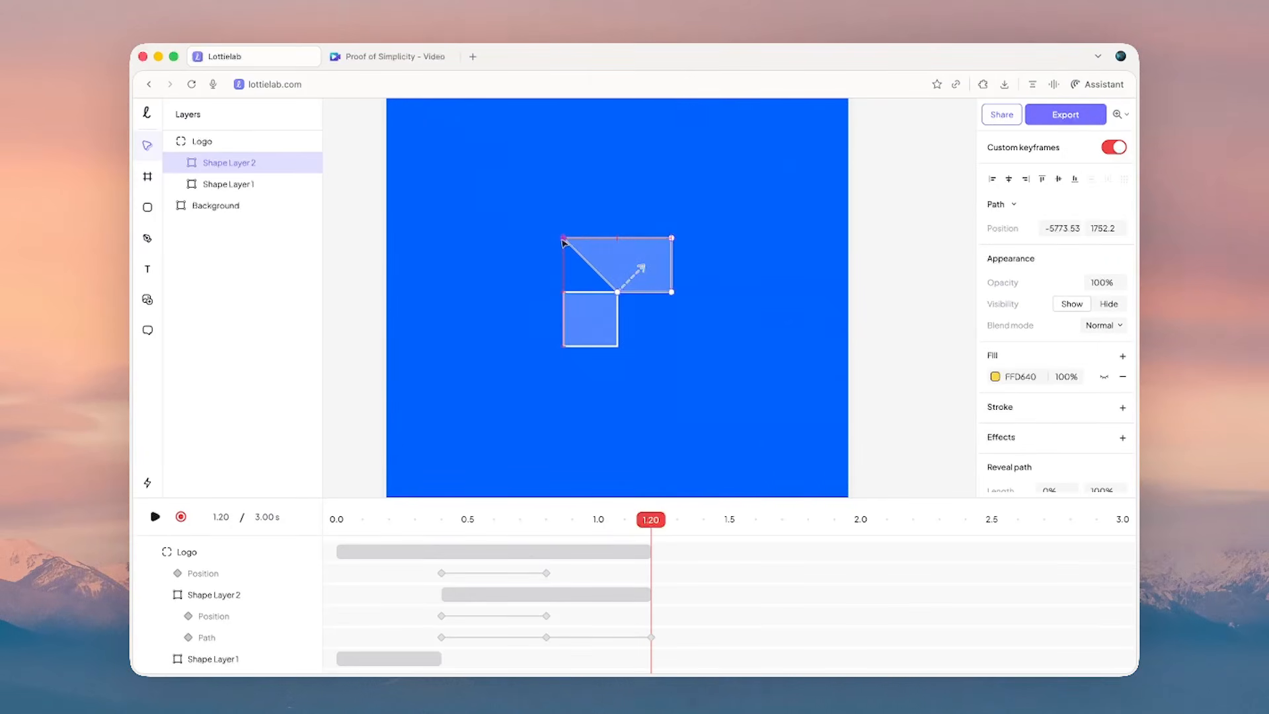
# - Extend Shape Layer 1's lower-right path point horizontally to align with the upper shape's right edge, forming a matching diagonal side at 1.20 seconds
pyautogui.click(247, 186)
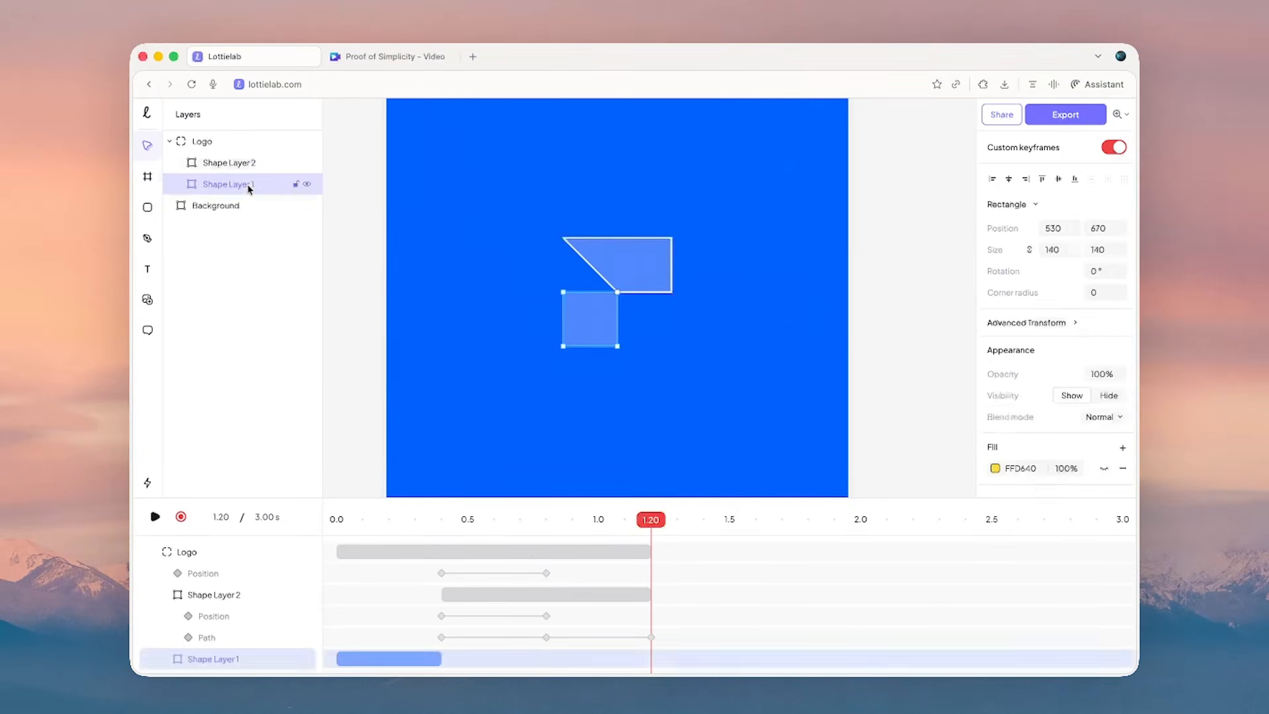
pyautogui.doubleClick(606, 336)
pyautogui.keyDown('super'); pyautogui.click(617, 345); pyautogui.keyUp('super')
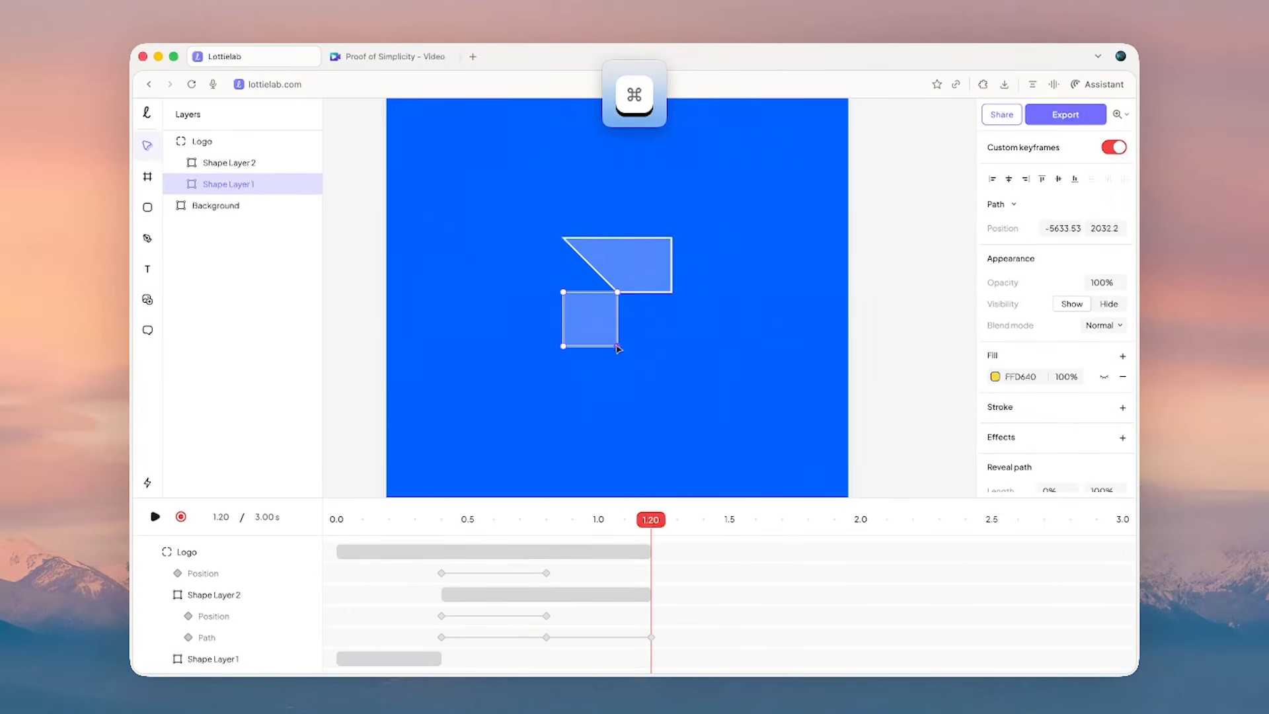
pyautogui.moveTo(617, 347); pyautogui.dragTo(673, 348)
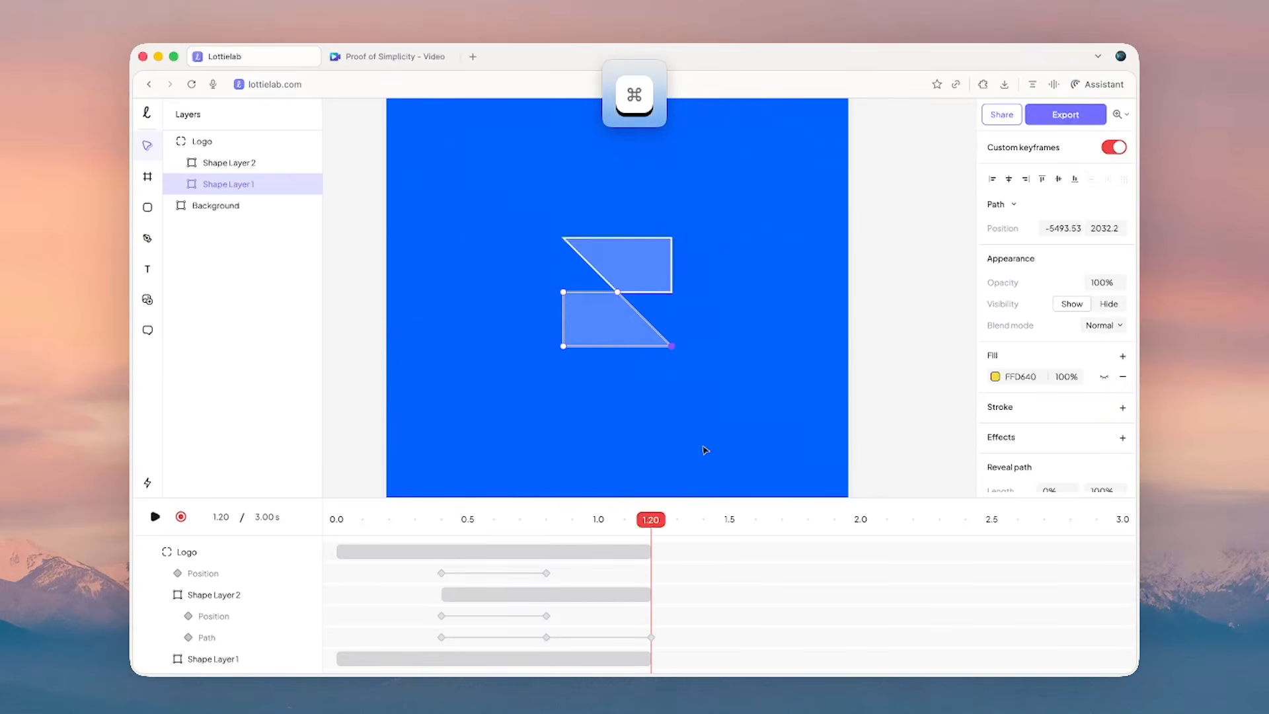
# - Enlarge the timeline area and compare Shape Layer 1's path at 0.40 and 0.80 seconds
pyautogui.moveTo(622, 497); pyautogui.dragTo(623, 461)
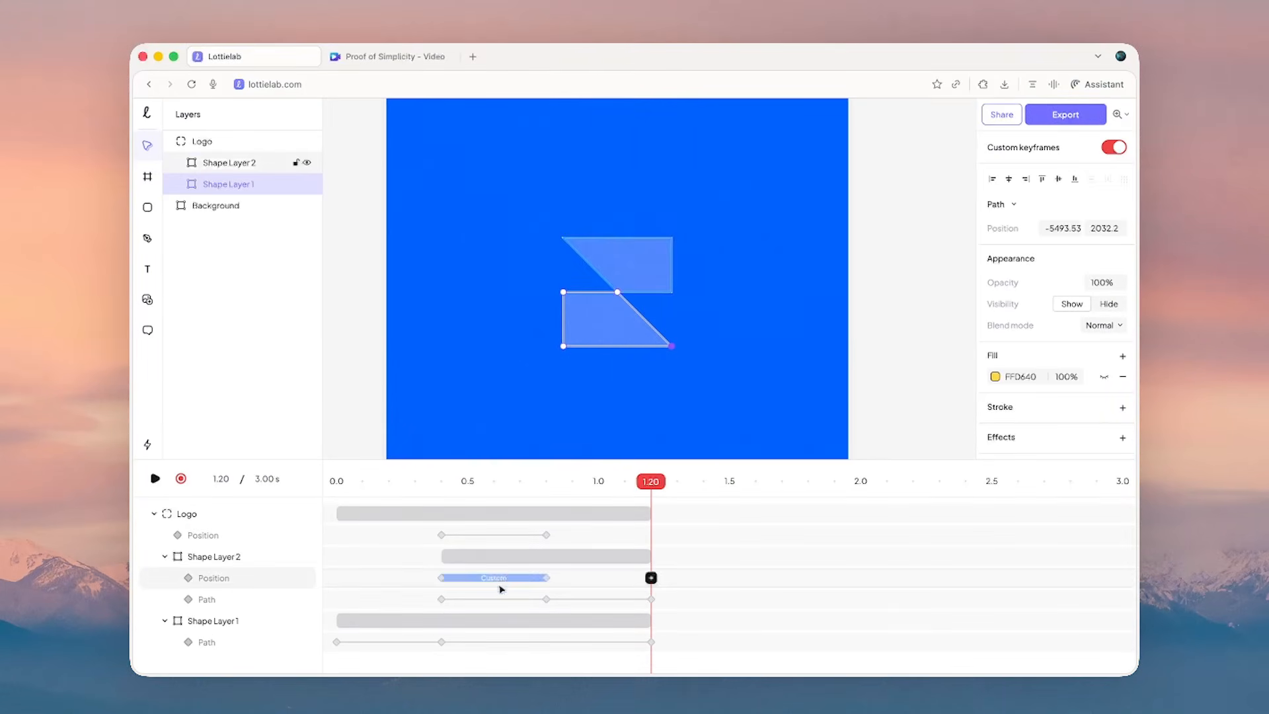
pyautogui.click(441, 642)
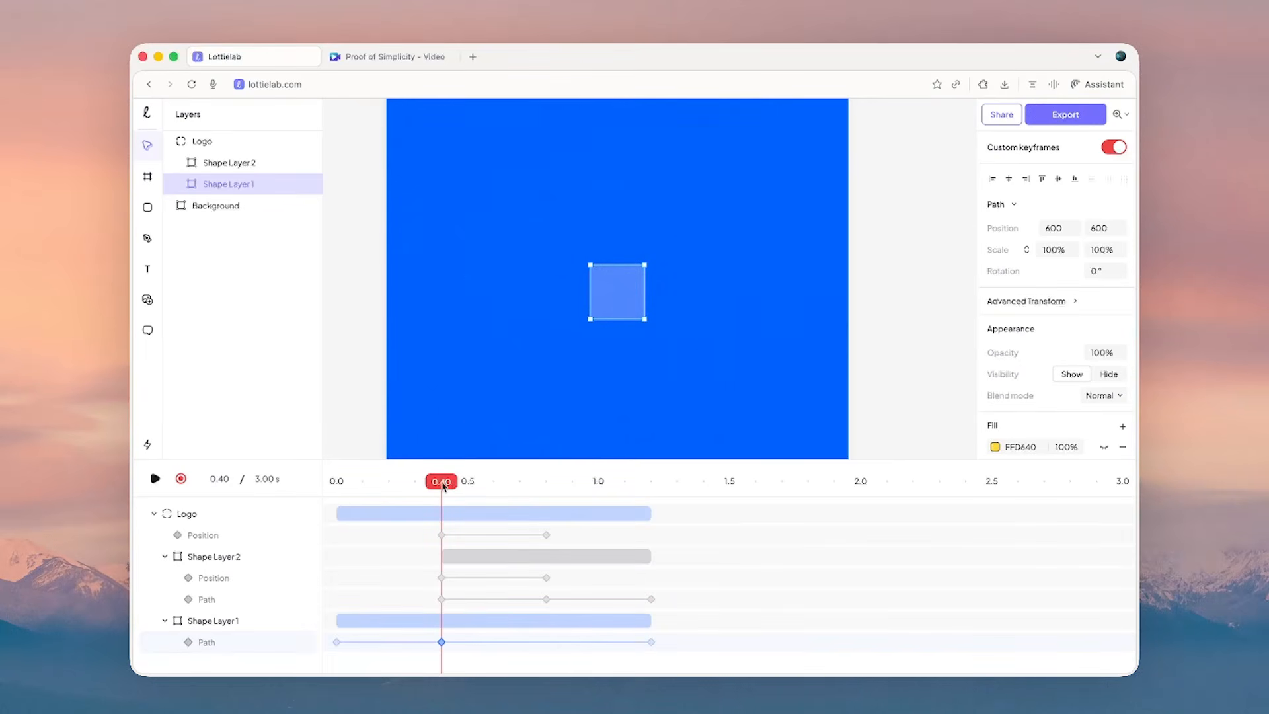
pyautogui.moveTo(443, 486); pyautogui.dragTo(547, 491)
pyautogui.moveTo(549, 641)
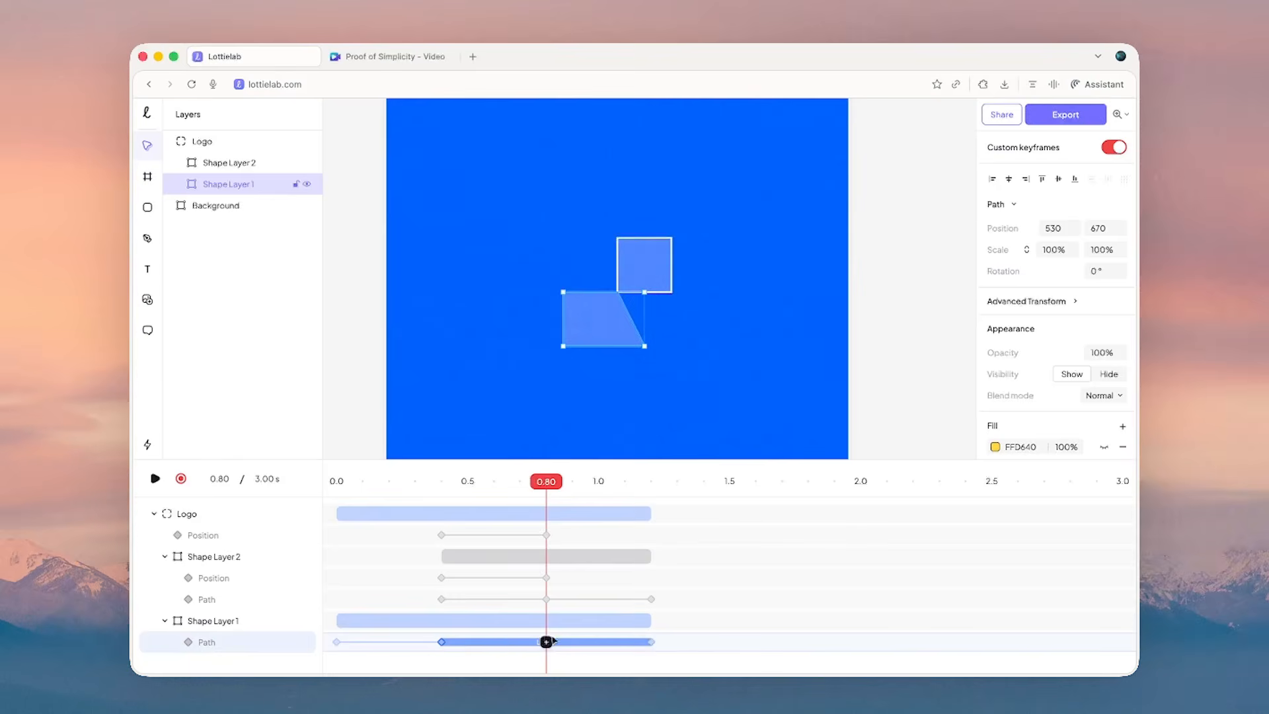
# - Try copying Shape Layer 1's 0.40-second Path keyframe and pasting it at 0.80 seconds
pyautogui.click(442, 642)
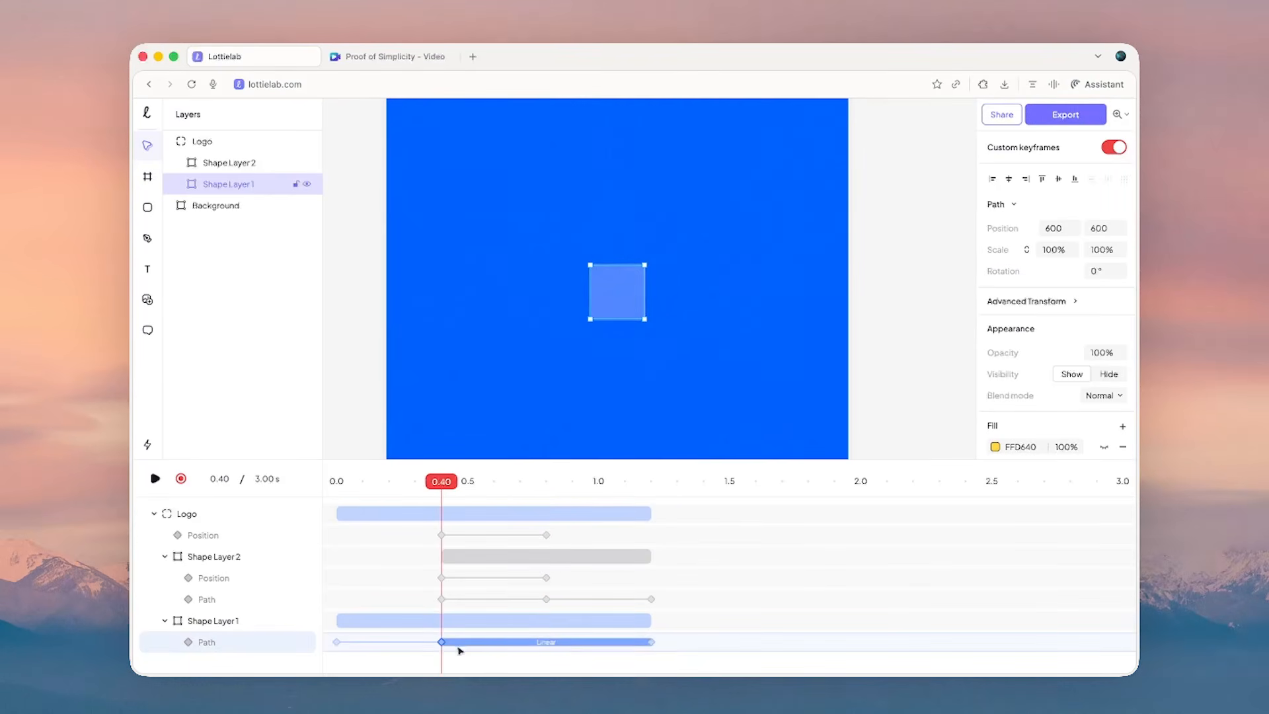
pyautogui.press('super+c')
pyautogui.moveTo(447, 471); pyautogui.dragTo(547, 485)
pyautogui.press('super+v')
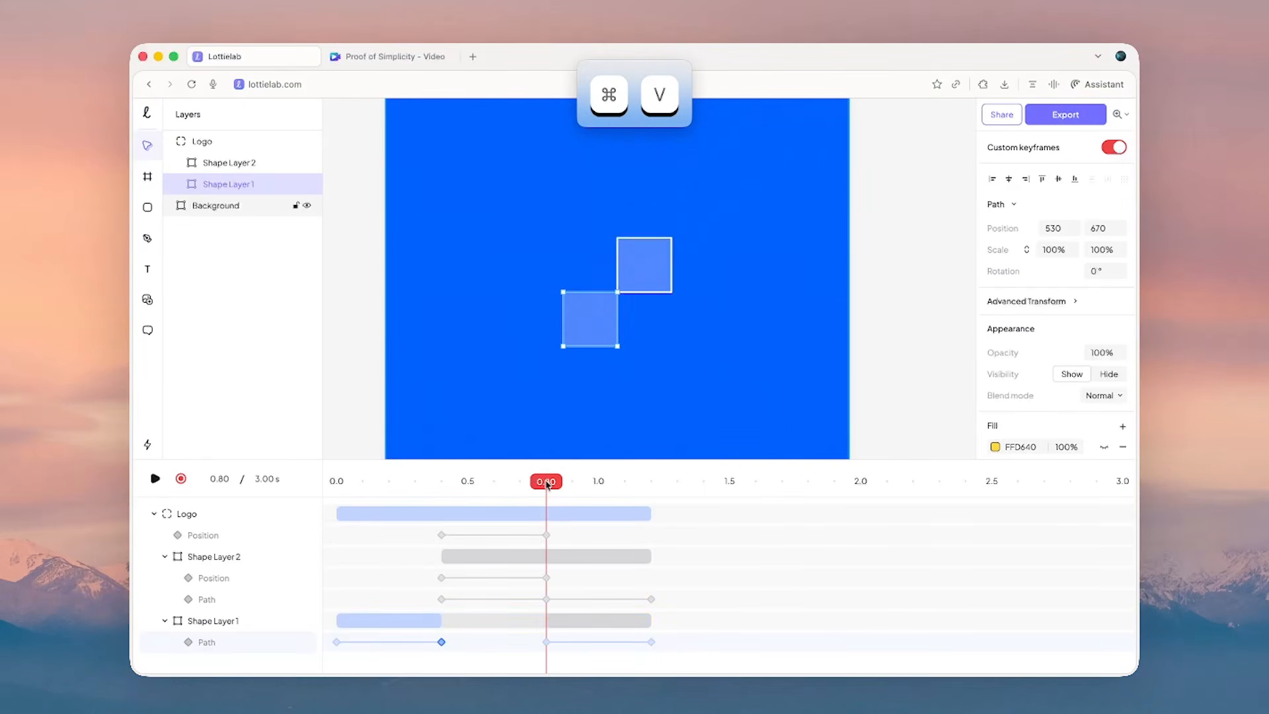
pyautogui.press('super+z')
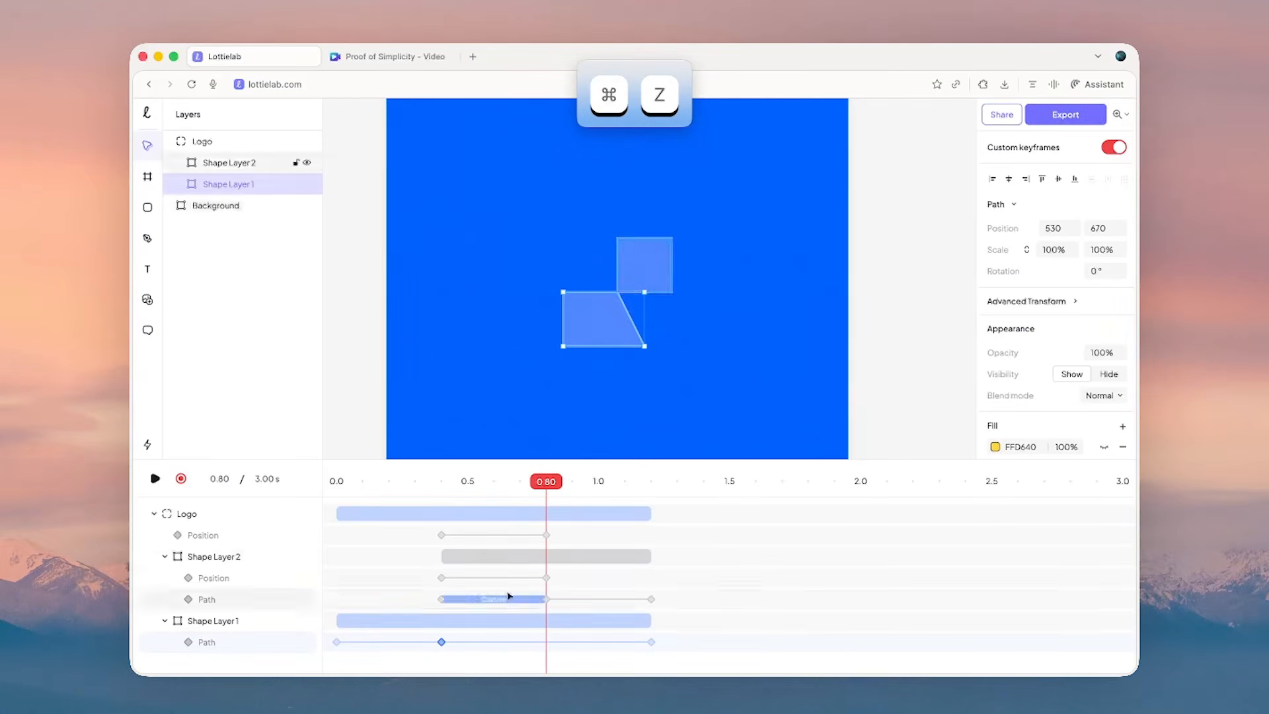
# - Duplicate Shape Layer 1's 0.40-second Path keyframe to 0.80 seconds so the square holds its shape, and jump to the duplicate
pyautogui.click(442, 642)
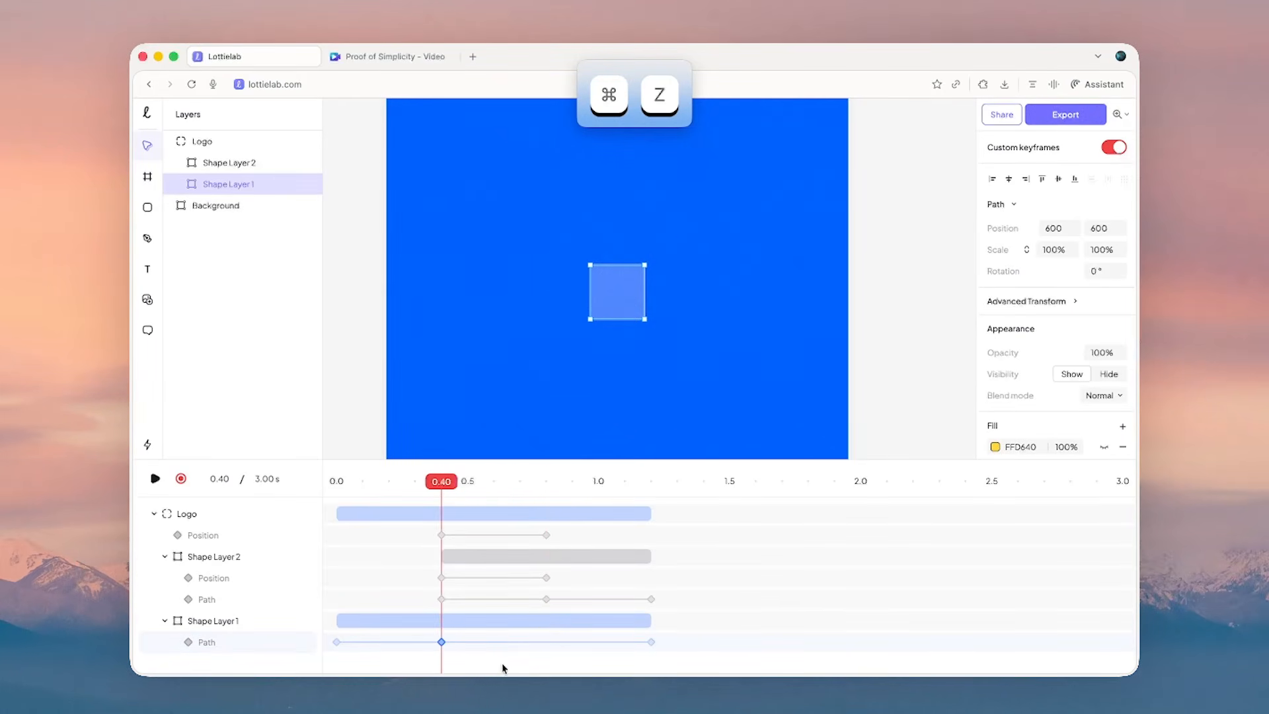
pyautogui.press('alt')
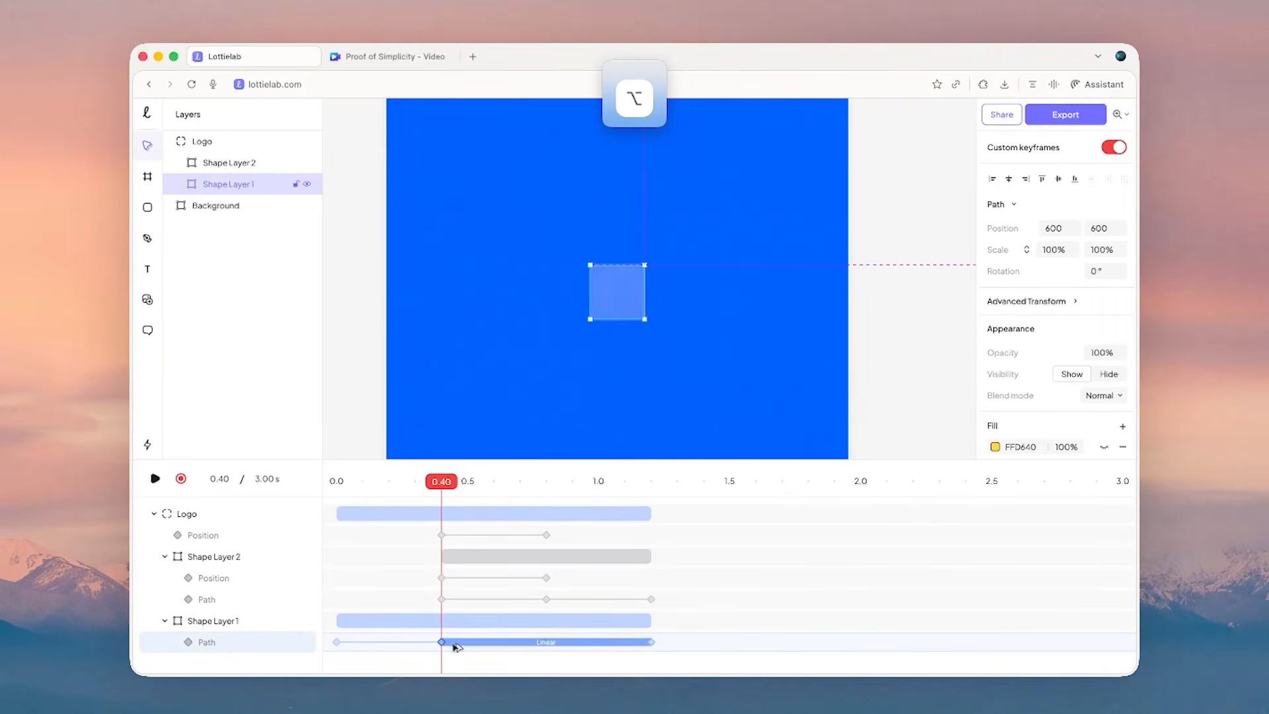
pyautogui.moveTo(441, 642); pyautogui.dragTo(545, 642)
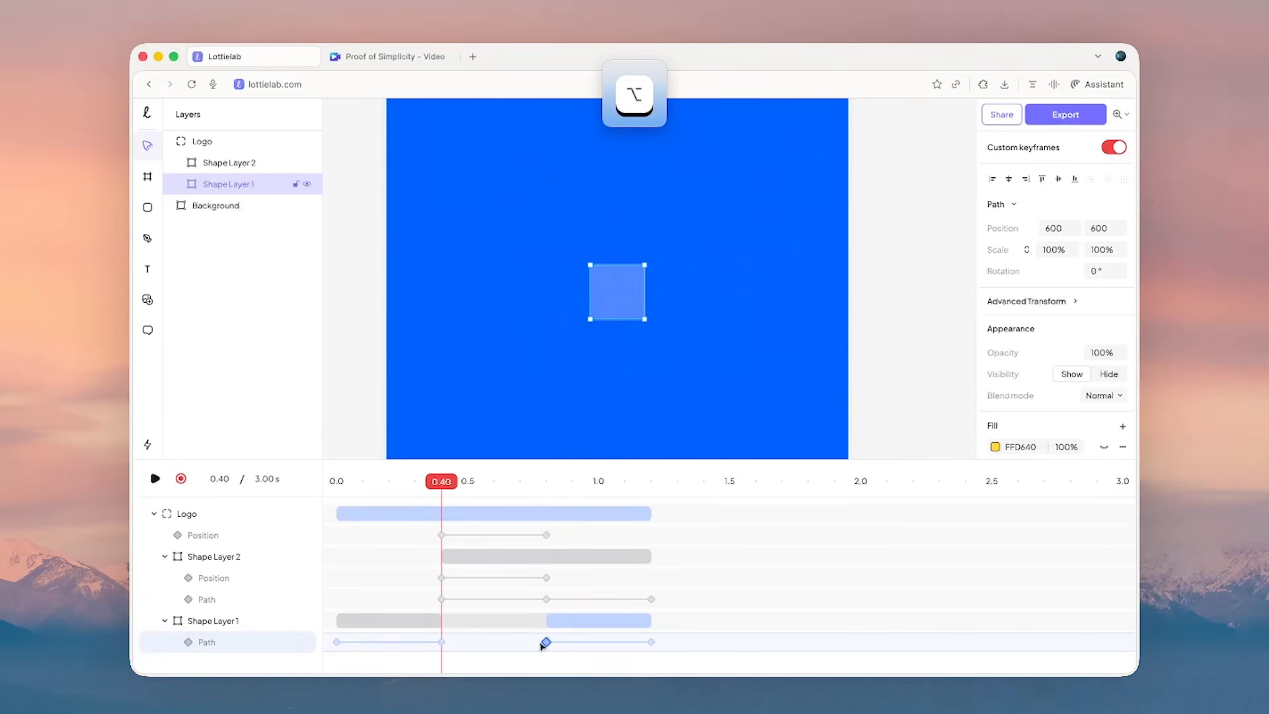
pyautogui.click(545, 642)
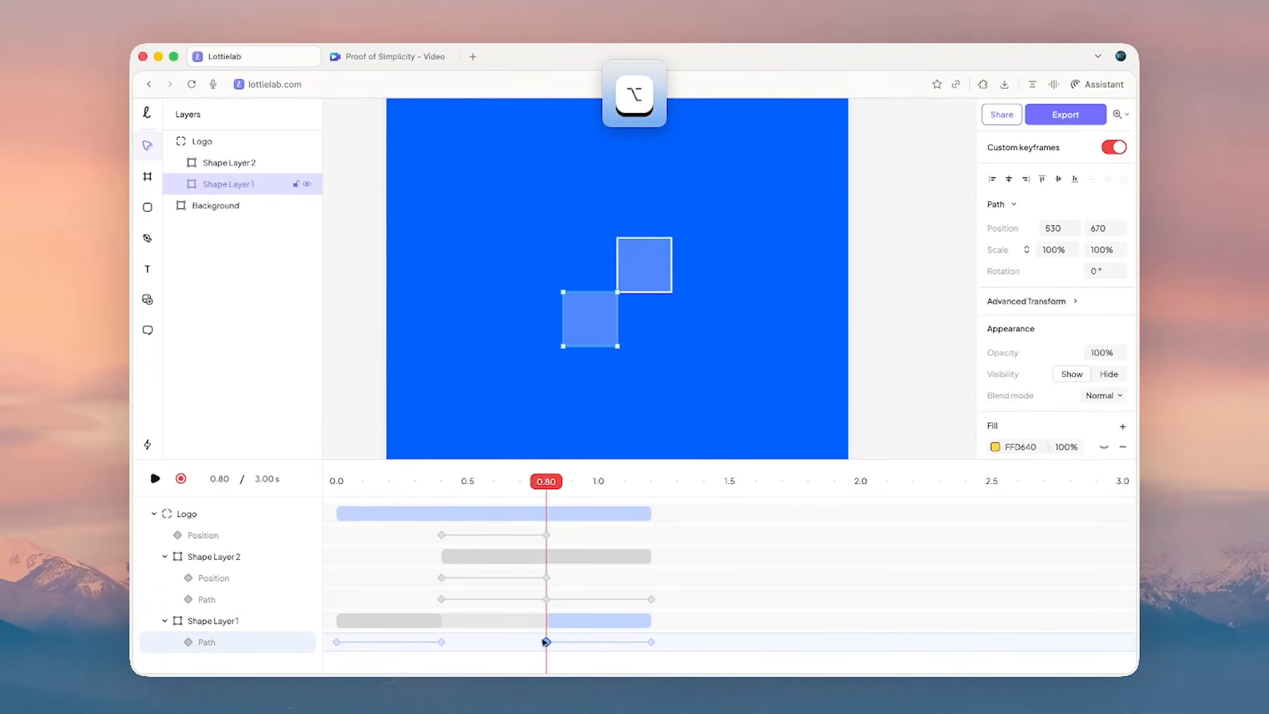
# - Scrub past 0.80 seconds and play the animation with nothing selected to check how both squares morph into diagonal-edged shapes
pyautogui.scroll(-1, 672, 298)
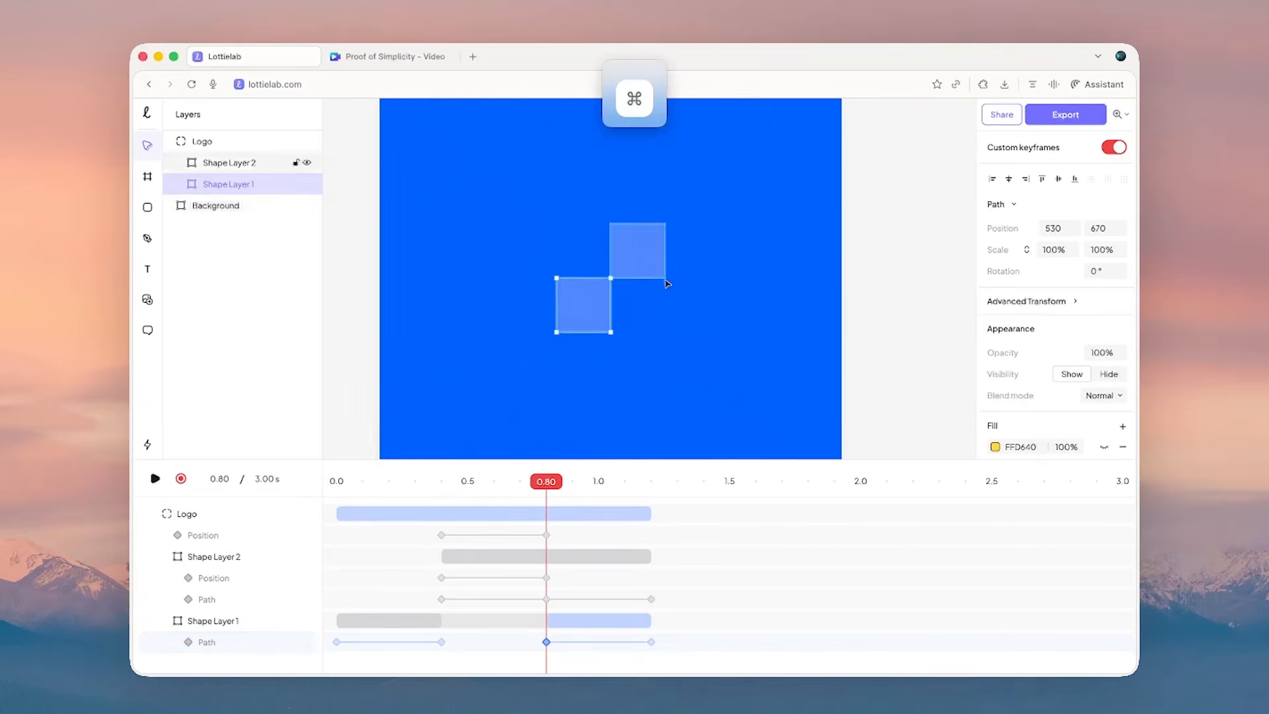
pyautogui.scroll(-3, 665, 274)
pyautogui.moveTo(548, 481); pyautogui.dragTo(659, 484)
pyautogui.press('space')
pyautogui.click(623, 397)
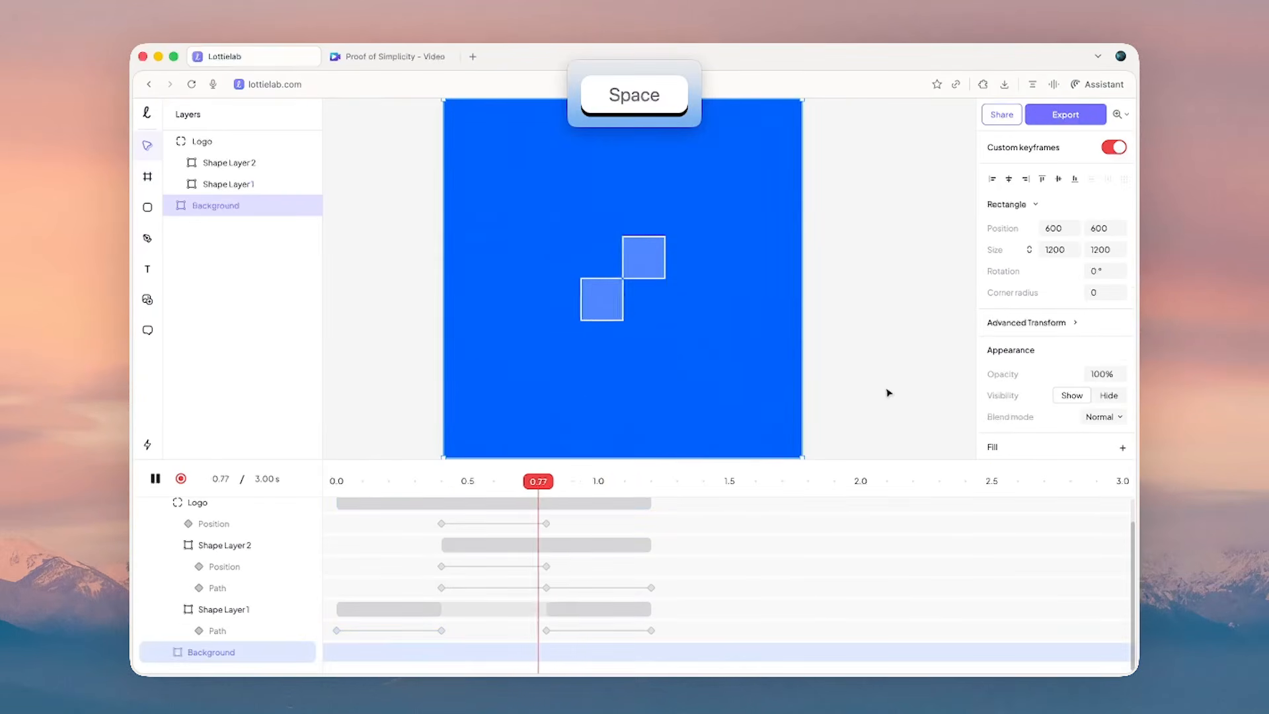
pyautogui.click(892, 388)
pyautogui.press('space')
# - Set the Path transitions from 0.80 to 1.20 seconds on both shape layers to a custom easing curve of 1, 0, 0, 1
pyautogui.click(625, 599)
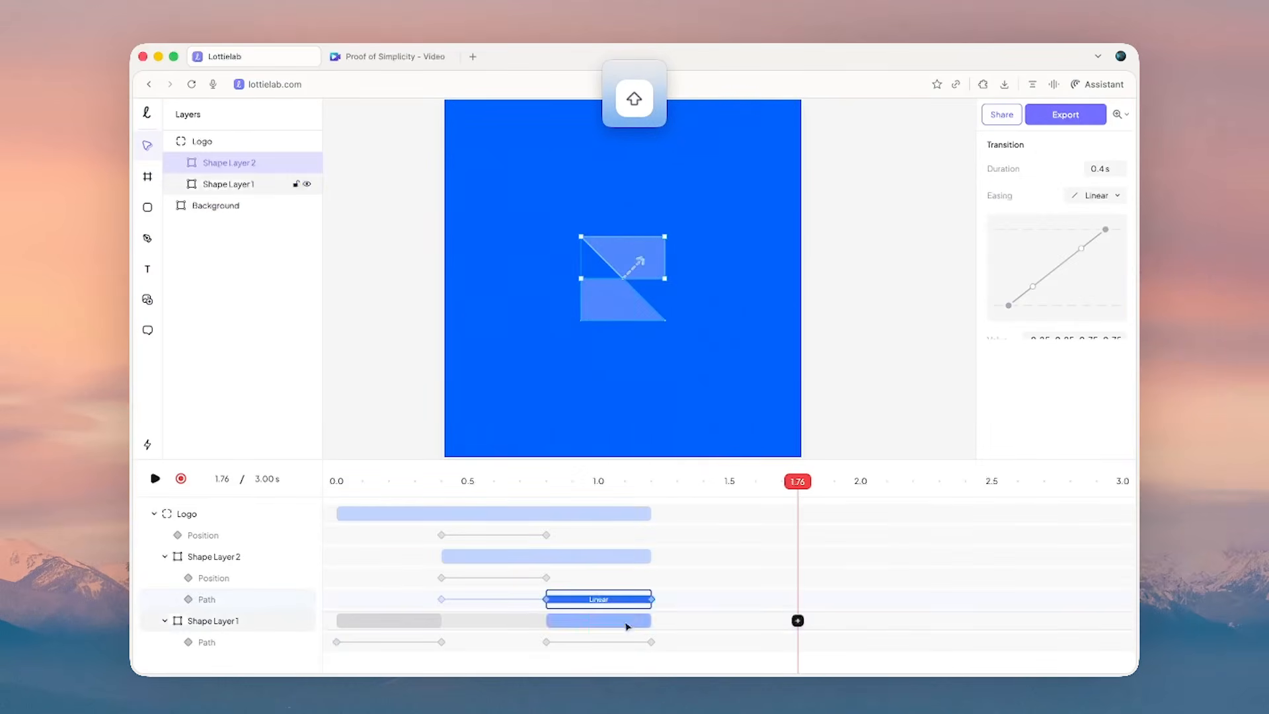
pyautogui.keyDown('shift'); pyautogui.click(626, 642); pyautogui.keyUp('shift')
pyautogui.click(1075, 195)
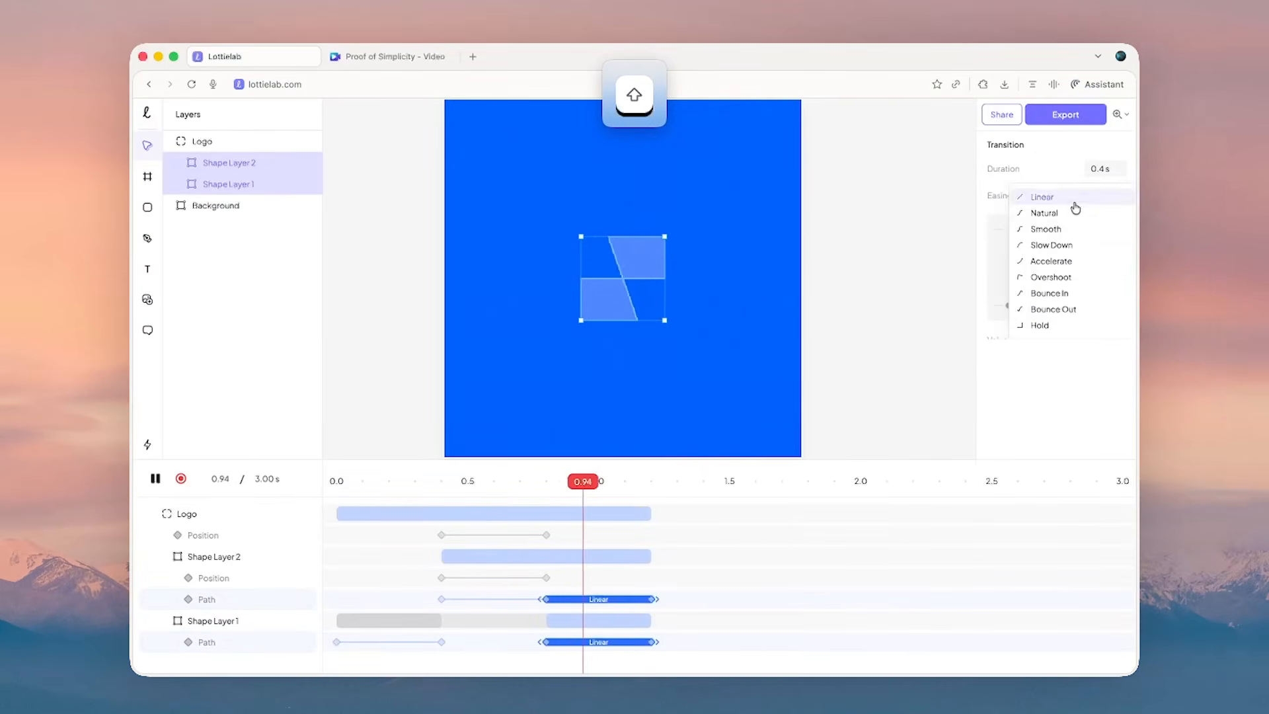
pyautogui.click(1066, 227)
pyautogui.moveTo(1062, 275); pyautogui.dragTo(1110, 306)
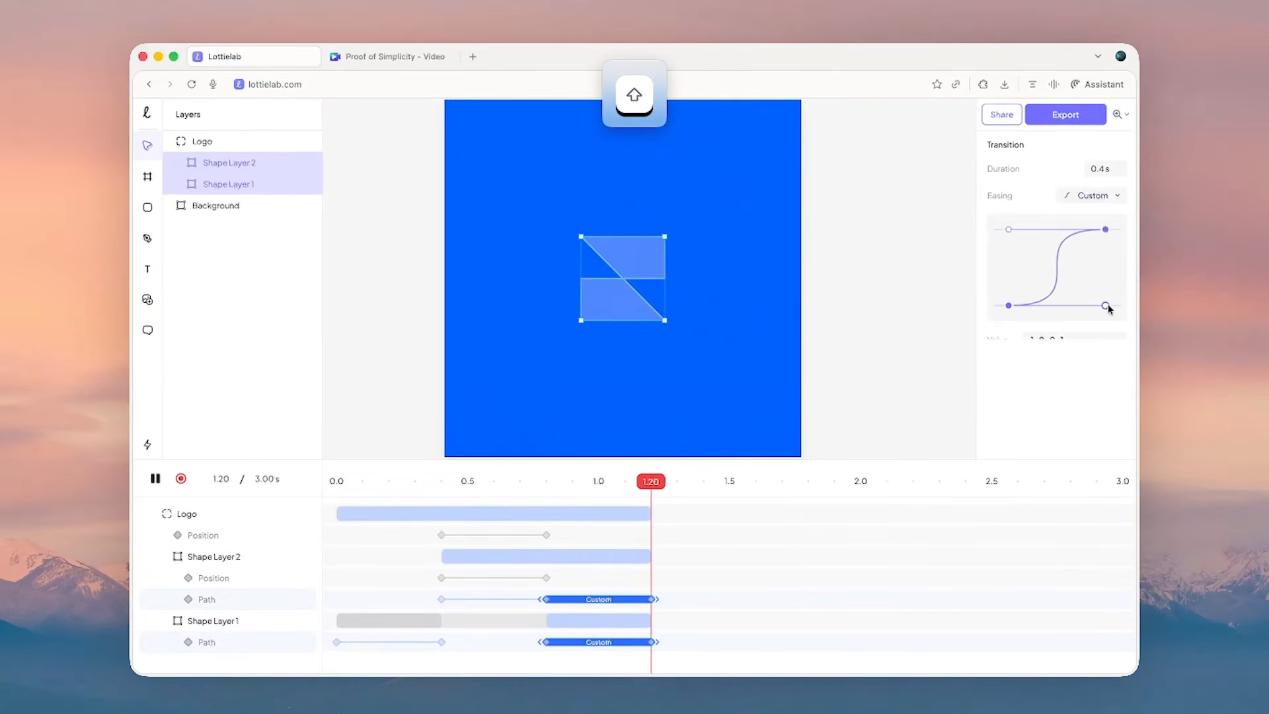
# - Deselect the shape layers and play the animation to check the eased path transitions
pyautogui.click(892, 320)
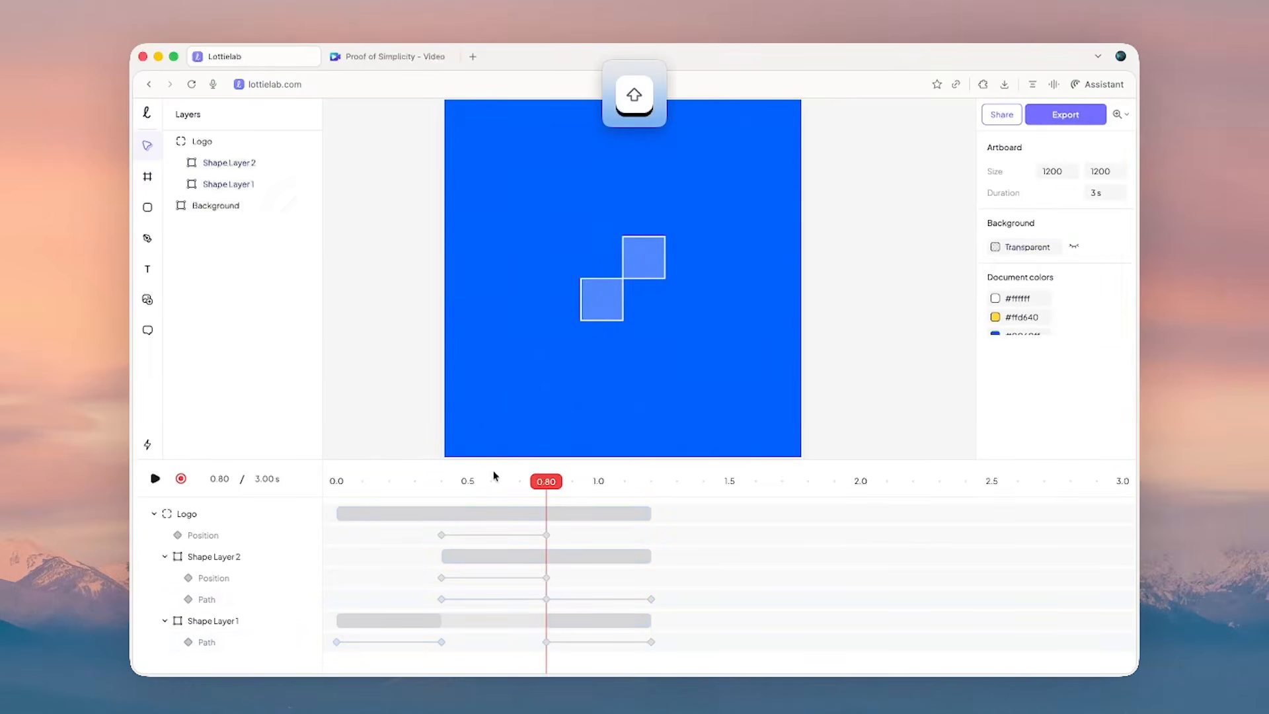
pyautogui.press('space')
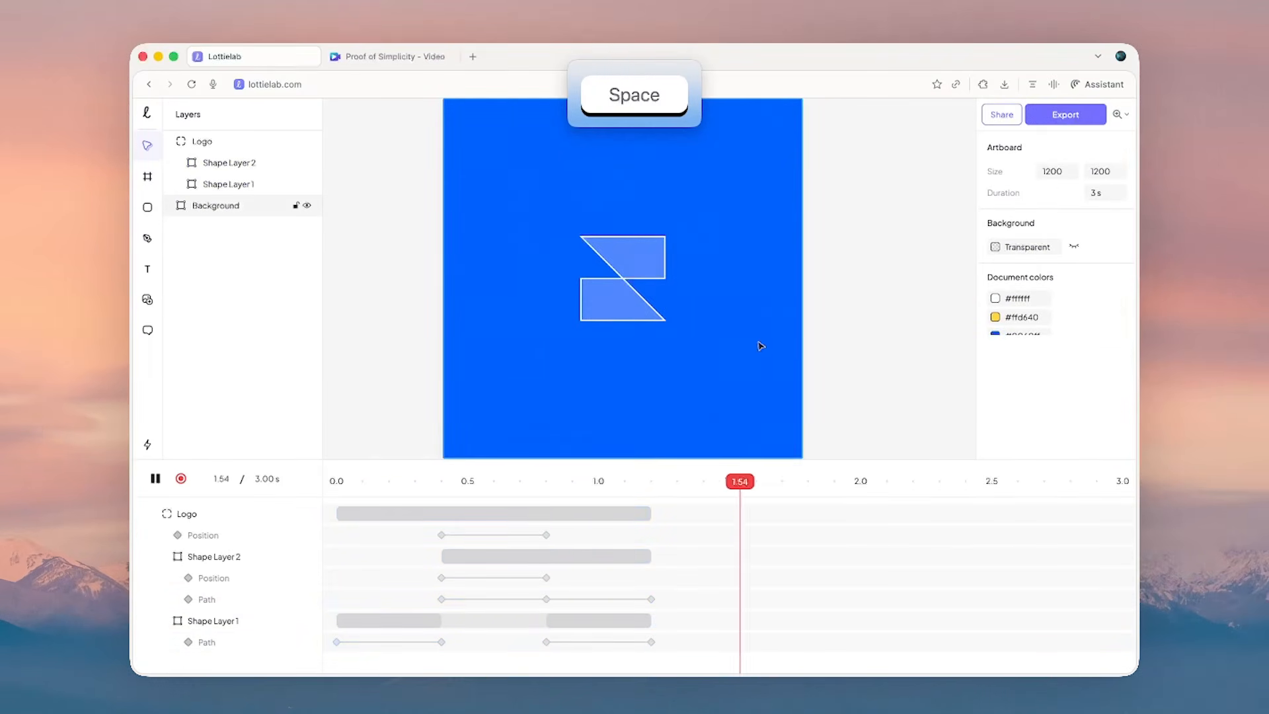
pyautogui.press('space')
pyautogui.moveTo(756, 343); pyautogui.dragTo(738, 341)
# - Scrub the reference video to about two seconds to study the logo's lower extension, and return to Lottielab
pyautogui.hotkey('ctrl', 'Up')
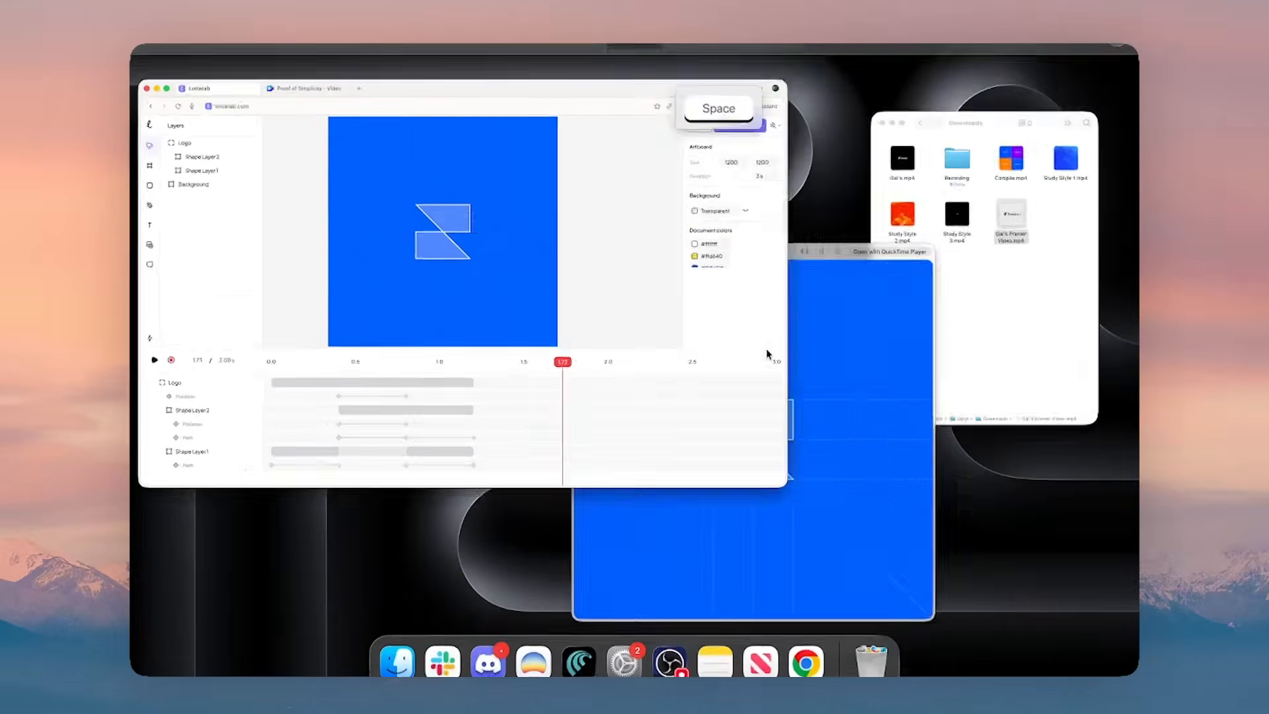
pyautogui.click(768, 410)
pyautogui.moveTo(532, 633); pyautogui.dragTo(541, 635)
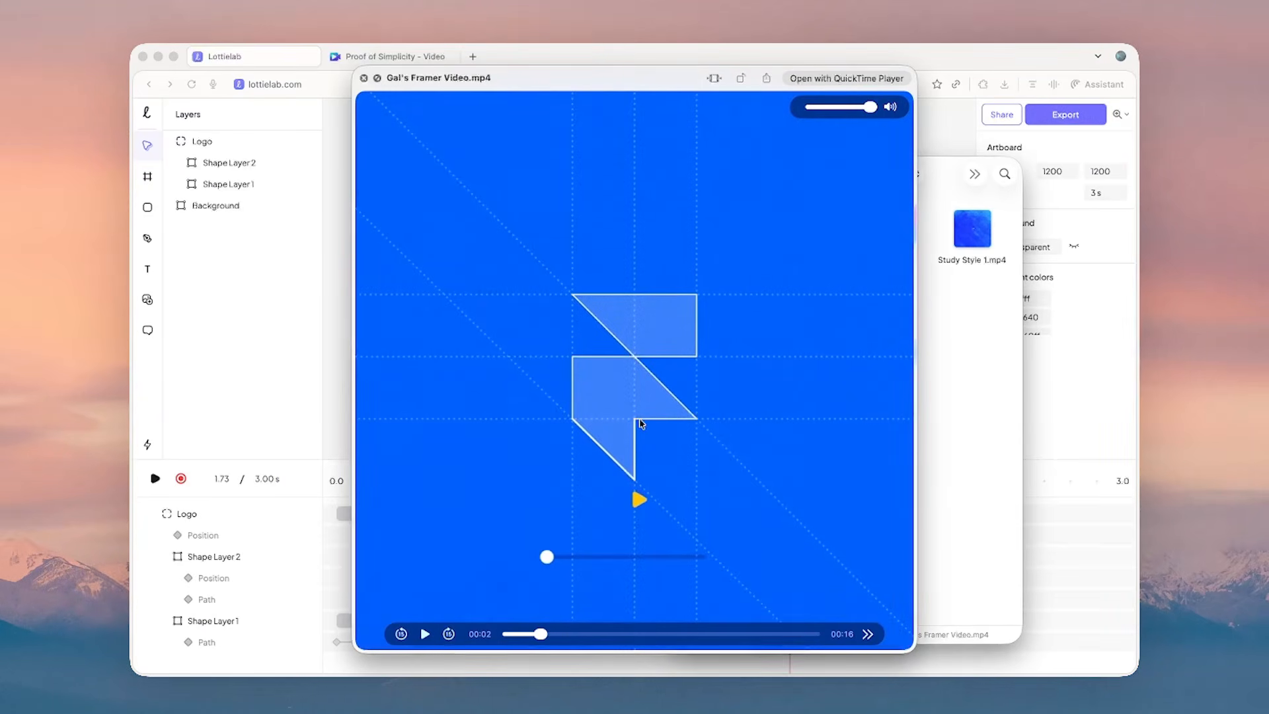
pyautogui.press('space')
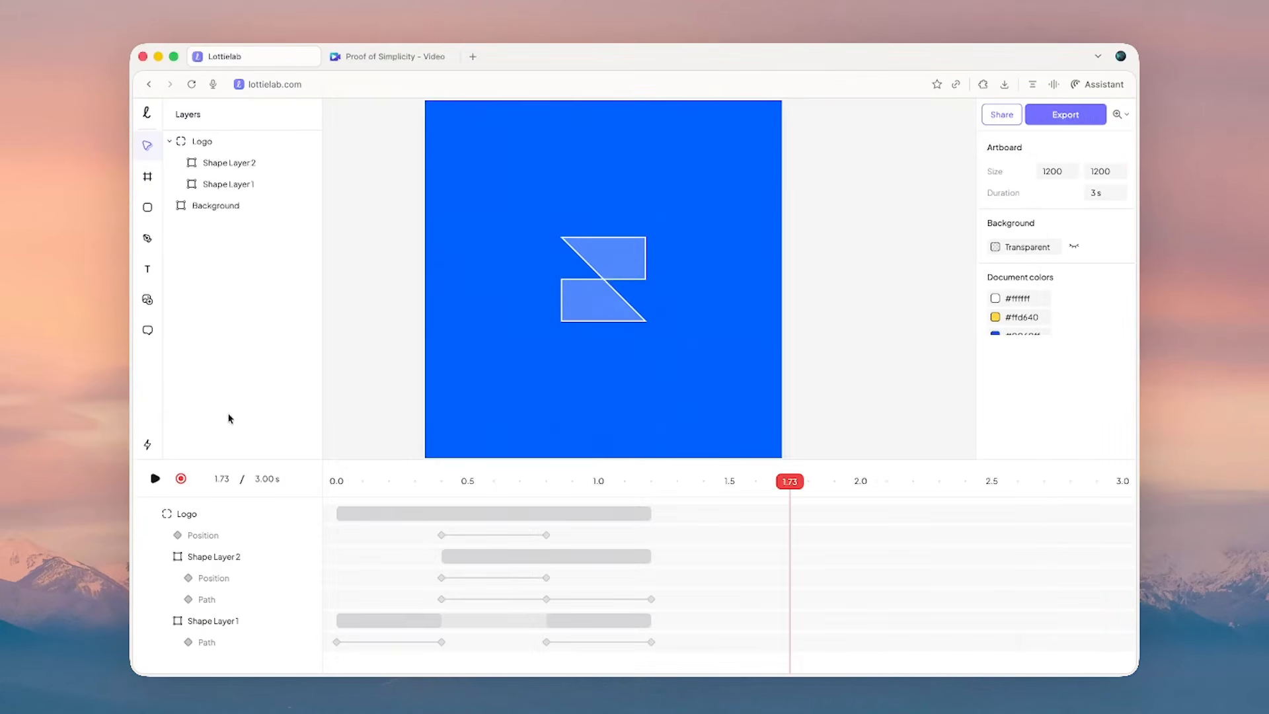
# - Turn off keyframe recording and add two path points near the middle of Shape Layer 1's bottom edge with the Pen tool
pyautogui.click(181, 478)
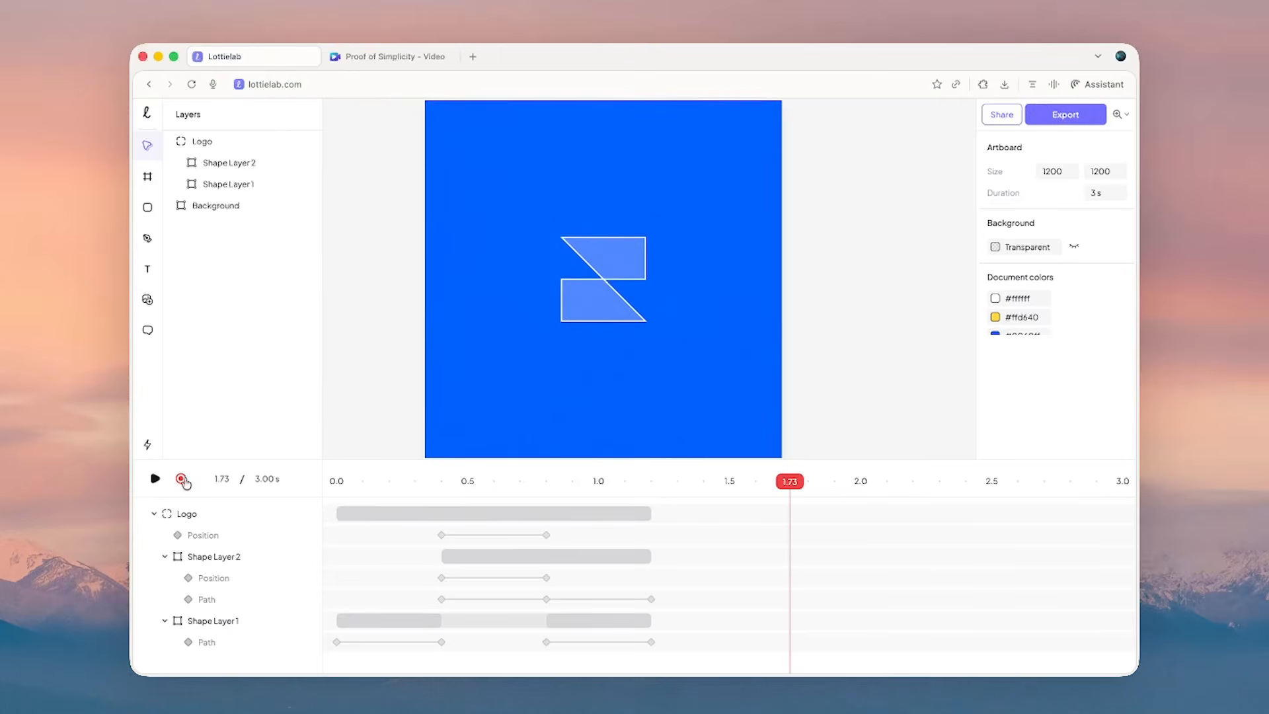
pyautogui.click(609, 314)
pyautogui.scroll(3, 609, 314)
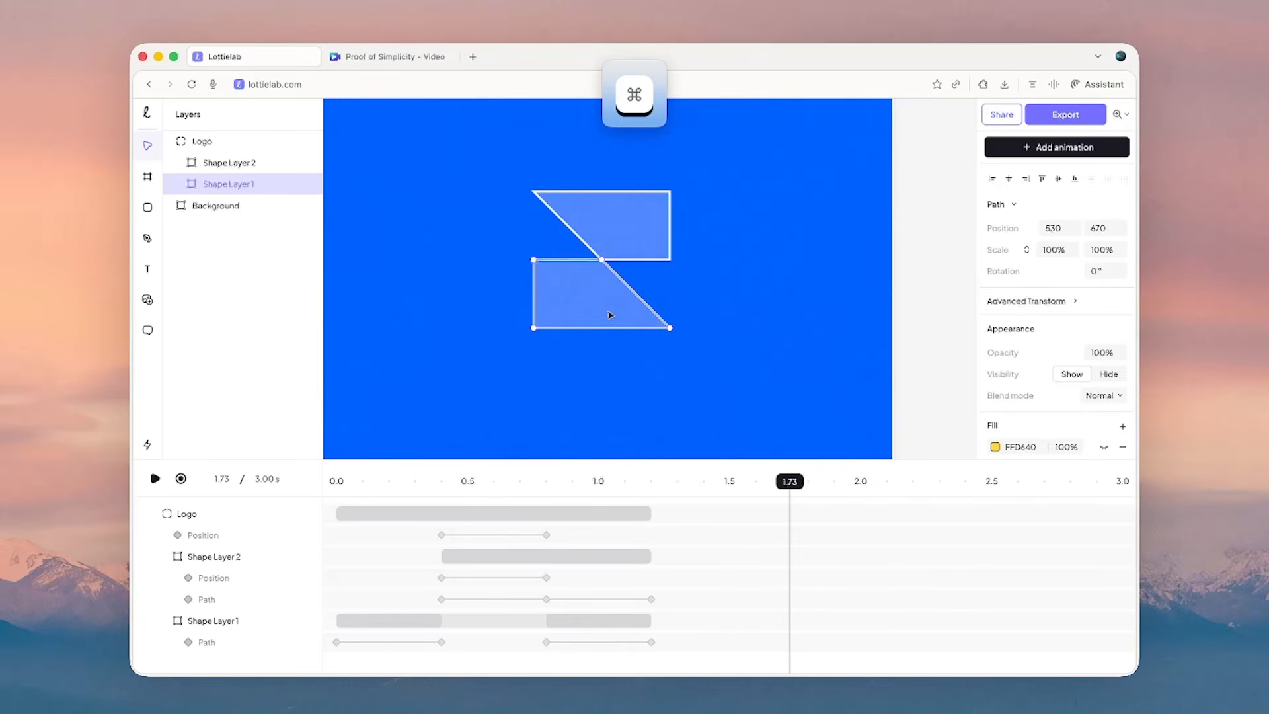
pyautogui.press('p')
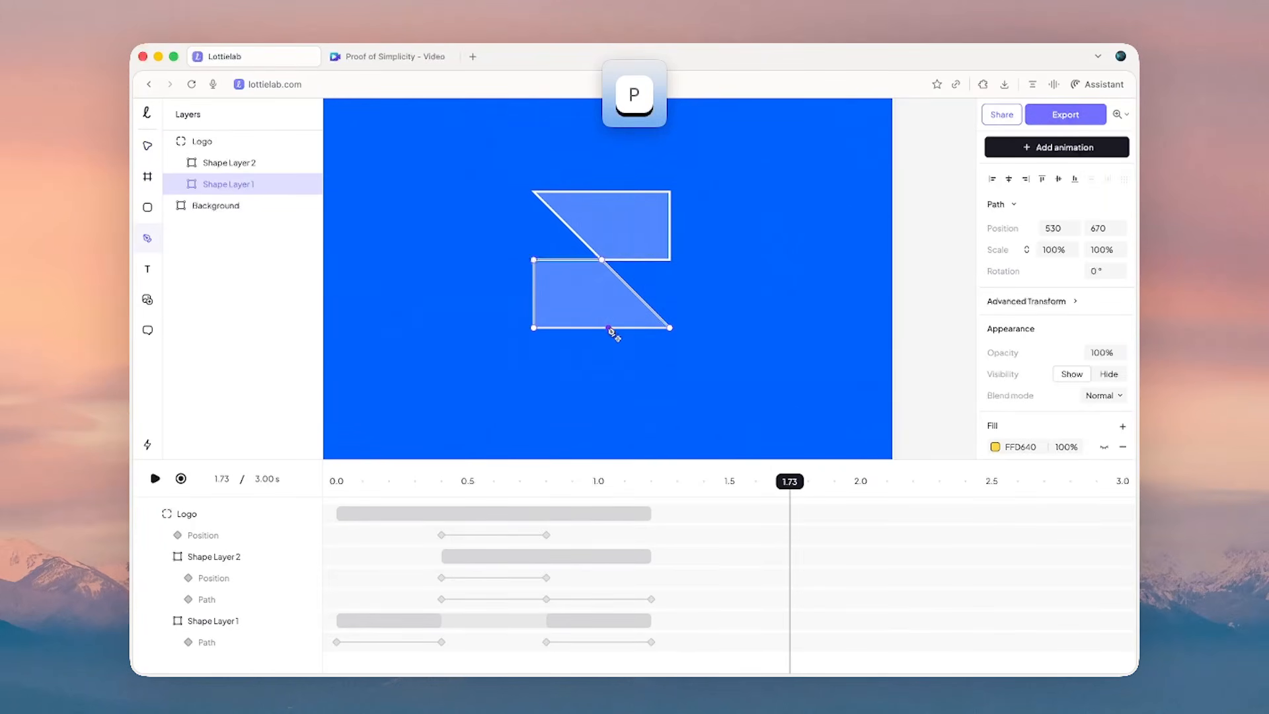
pyautogui.click(609, 328)
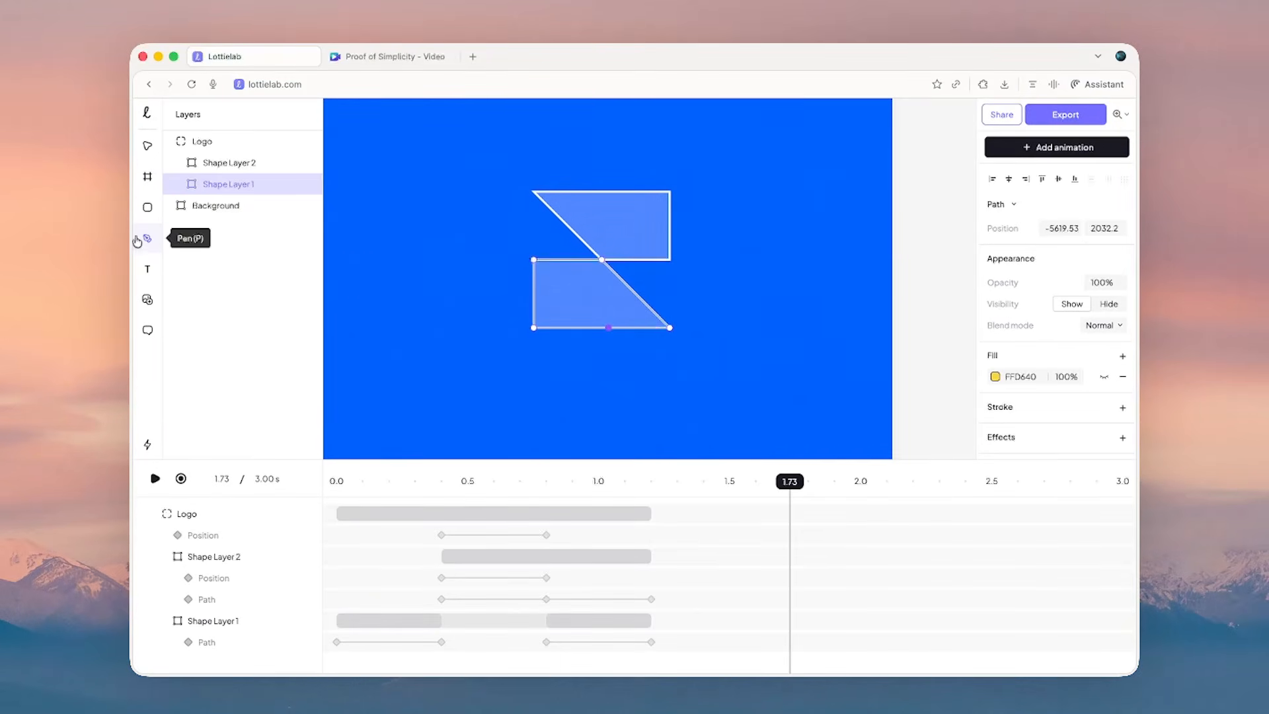
pyautogui.click(625, 329)
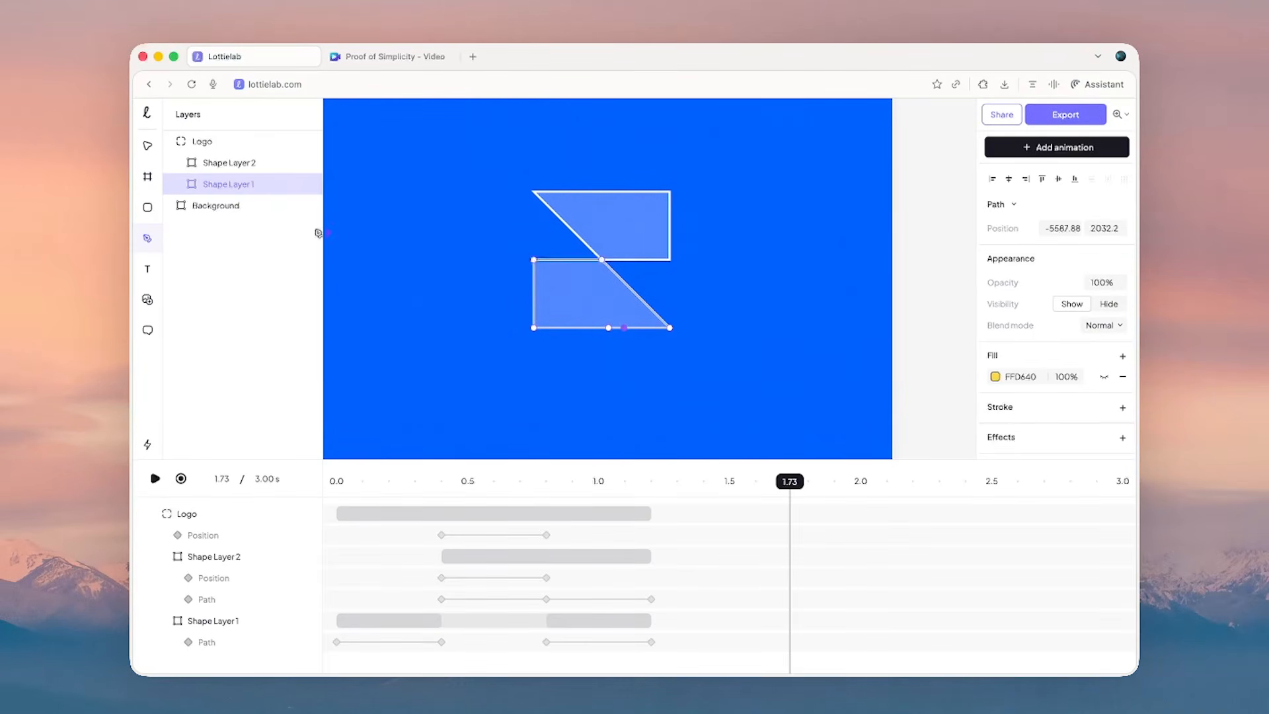
pyautogui.click(150, 153)
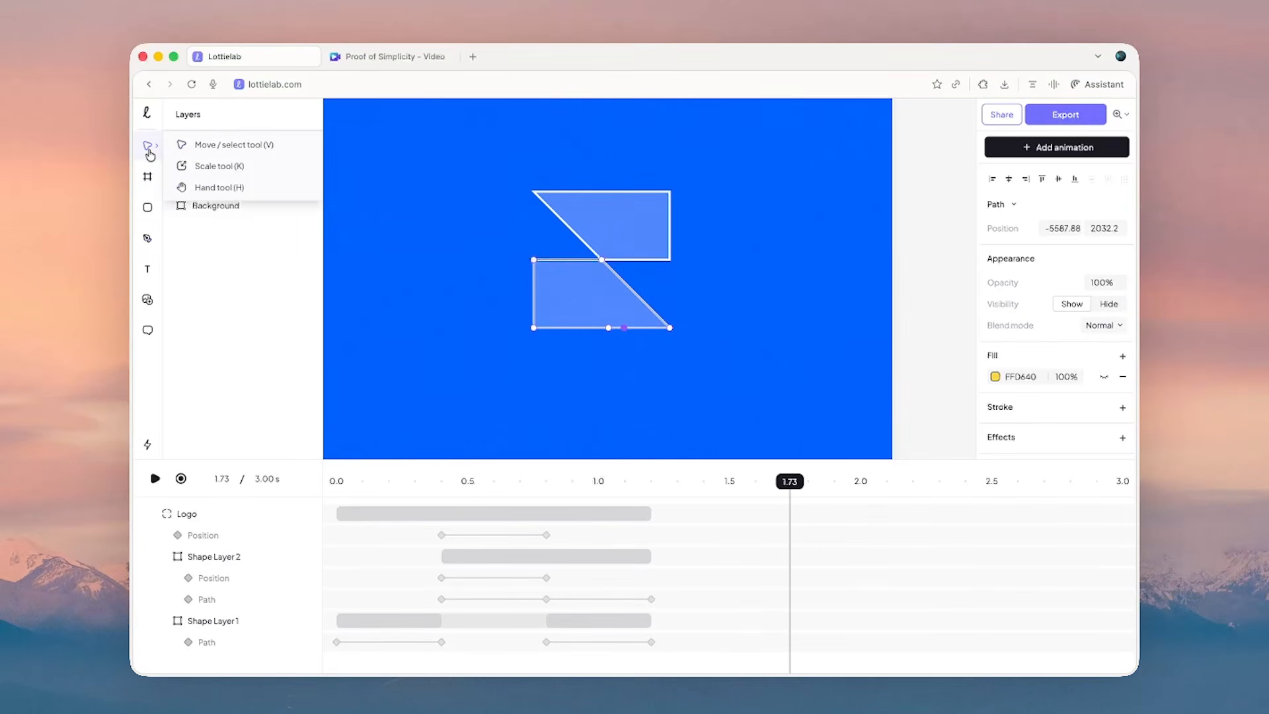
pyautogui.click(198, 142)
pyautogui.press('Escape')
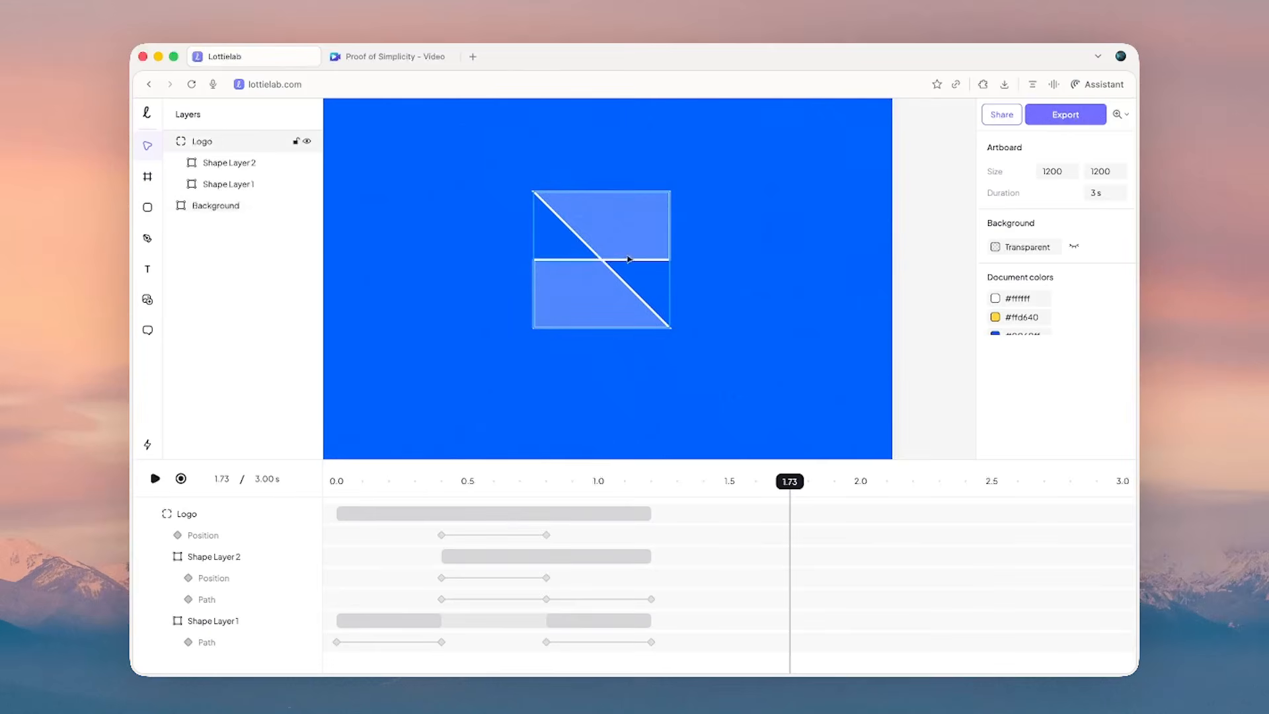
# - Bring up the Framer reference video to examine the logo's lower extension, and return to Lottielab
pyautogui.hotkey('ctrl', 'Up')
pyautogui.click(838, 439)
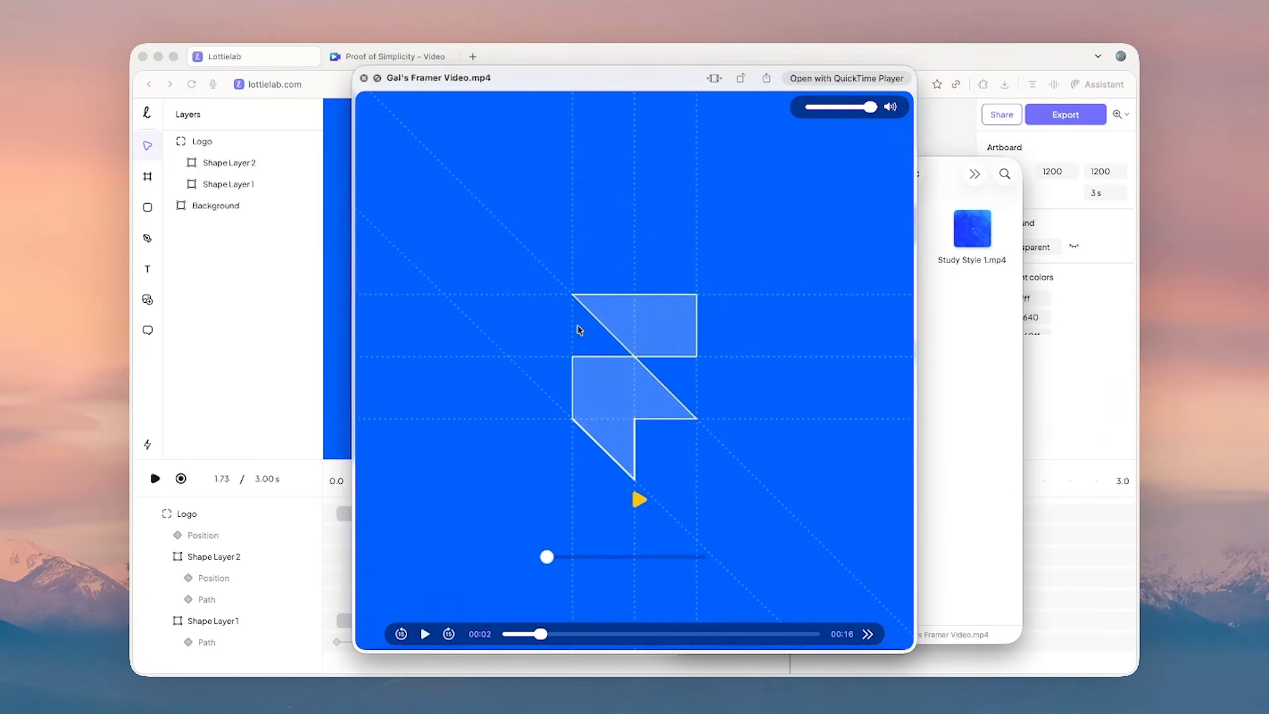
pyautogui.click(264, 291)
# - Rename Shape Layer 2 as Top Square and copy the new name
pyautogui.doubleClick(266, 165)
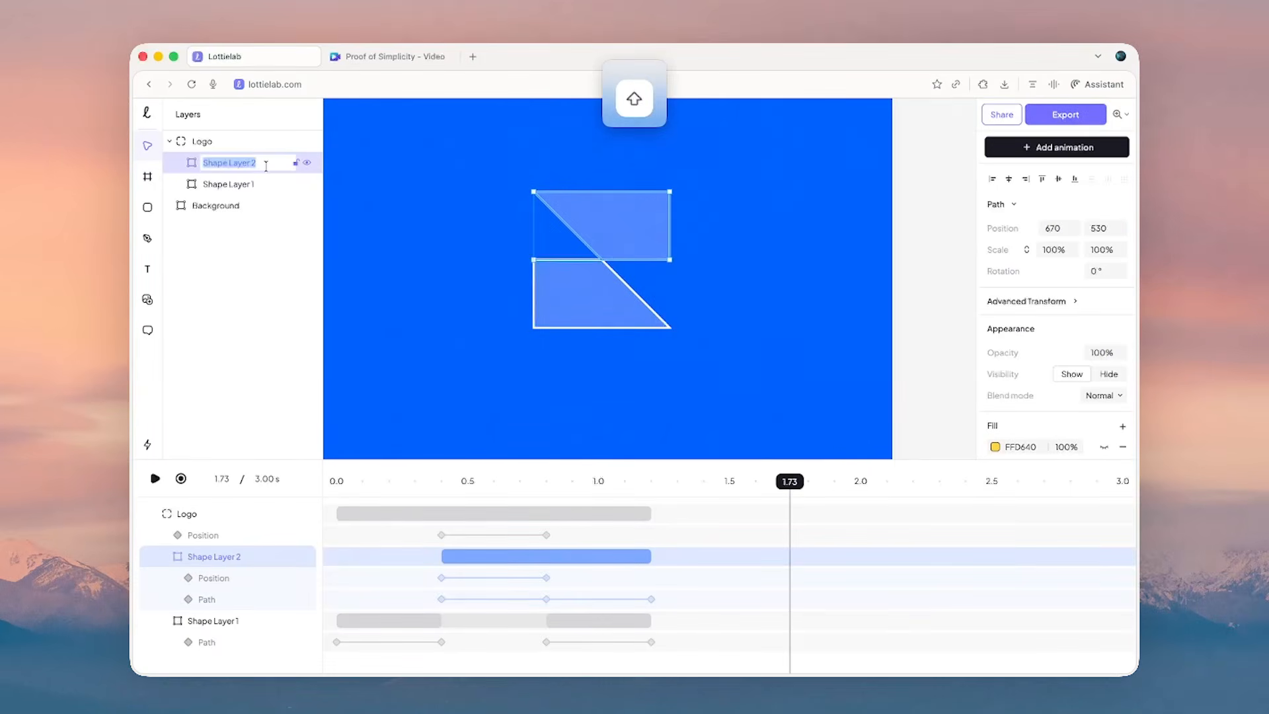
pyautogui.write('Top ')
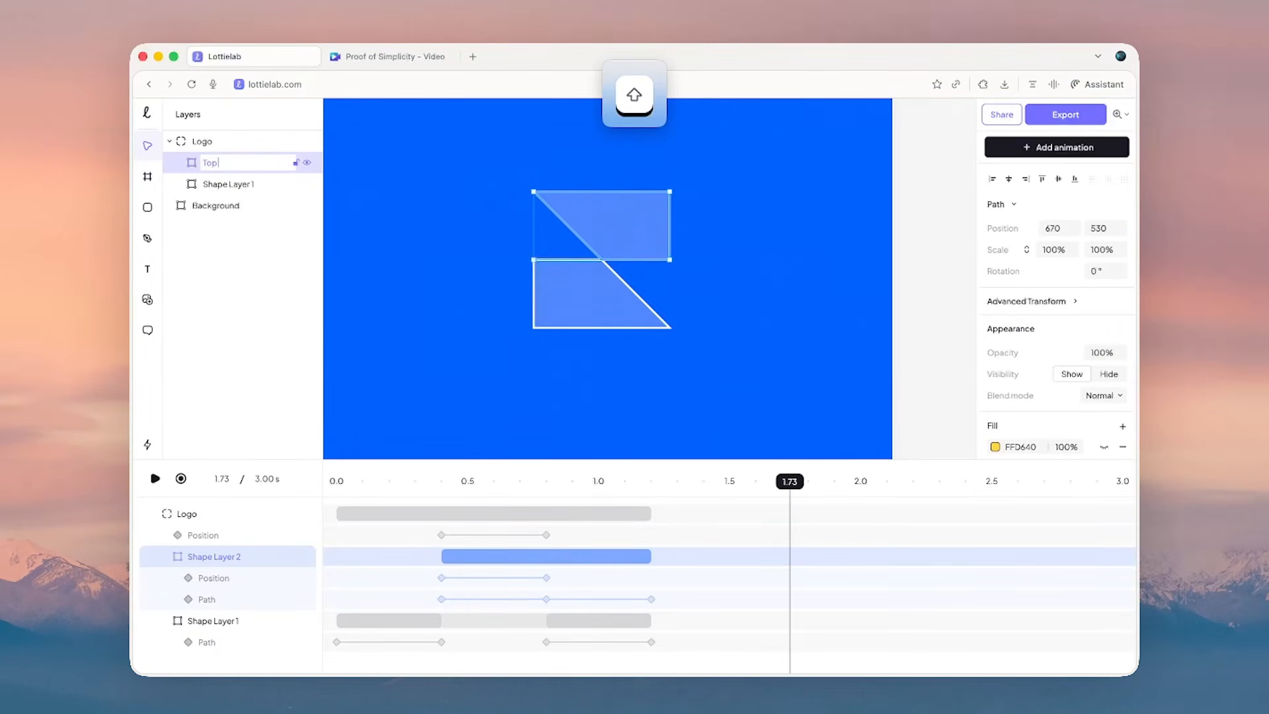
pyautogui.write('Square')
pyautogui.press('super+a')
pyautogui.press('super+c')
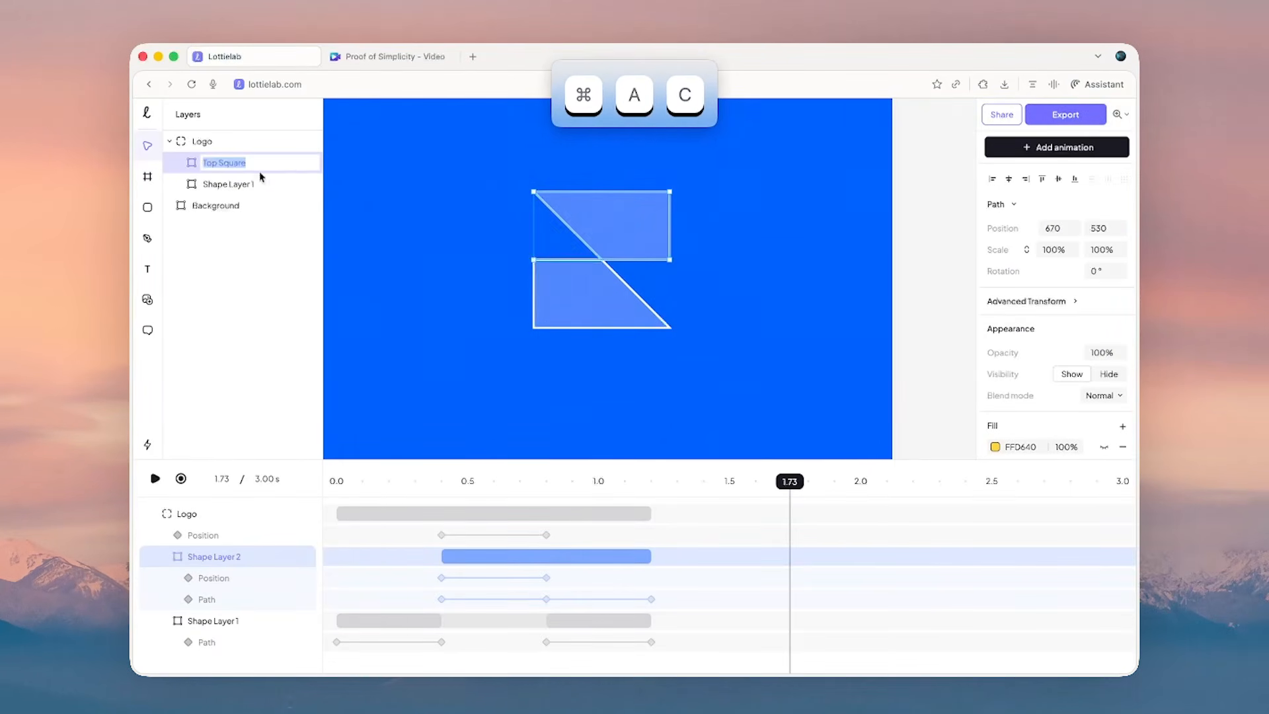
# - Rename Shape Layer 1 as Bottom Square, reusing the copied layer name
pyautogui.doubleClick(241, 184)
pyautogui.press('super+v')
pyautogui.hotkey('alt', 'Left')
pyautogui.hotkey('alt', 'Left')
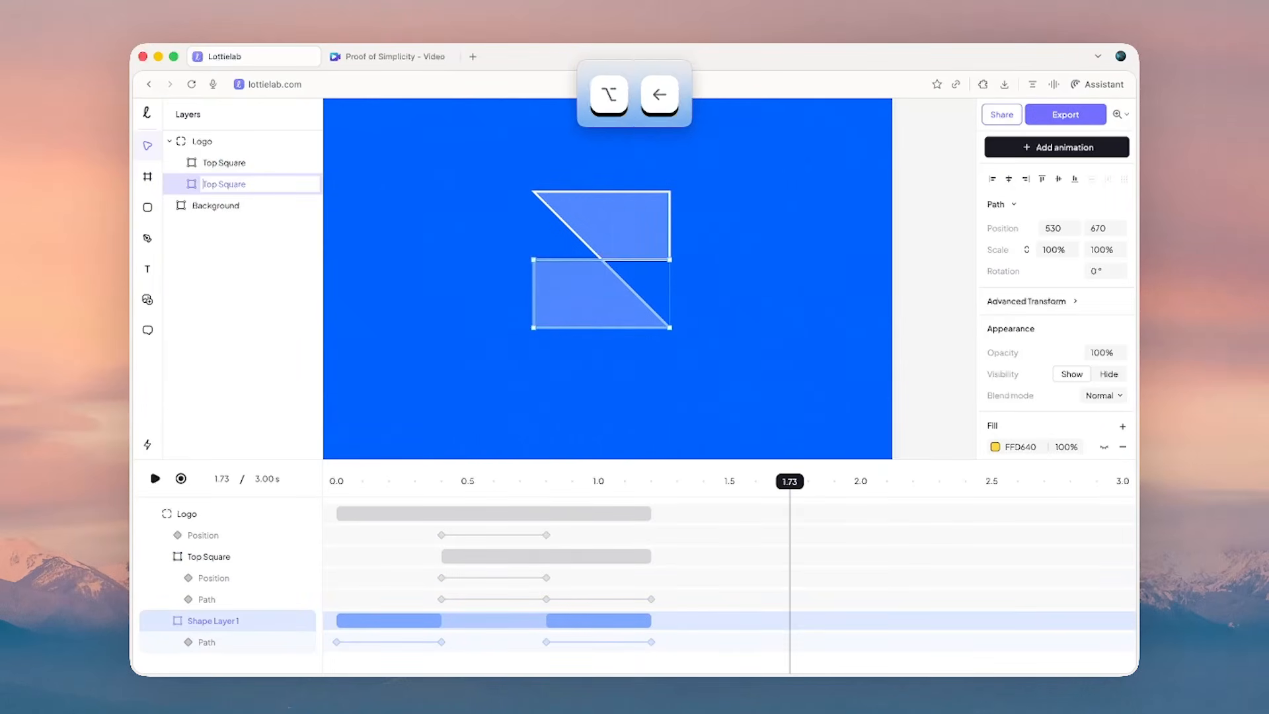
pyautogui.hotkey('shift', 'alt', 'Right')
pyautogui.write('Bottom')
pyautogui.press('Return')
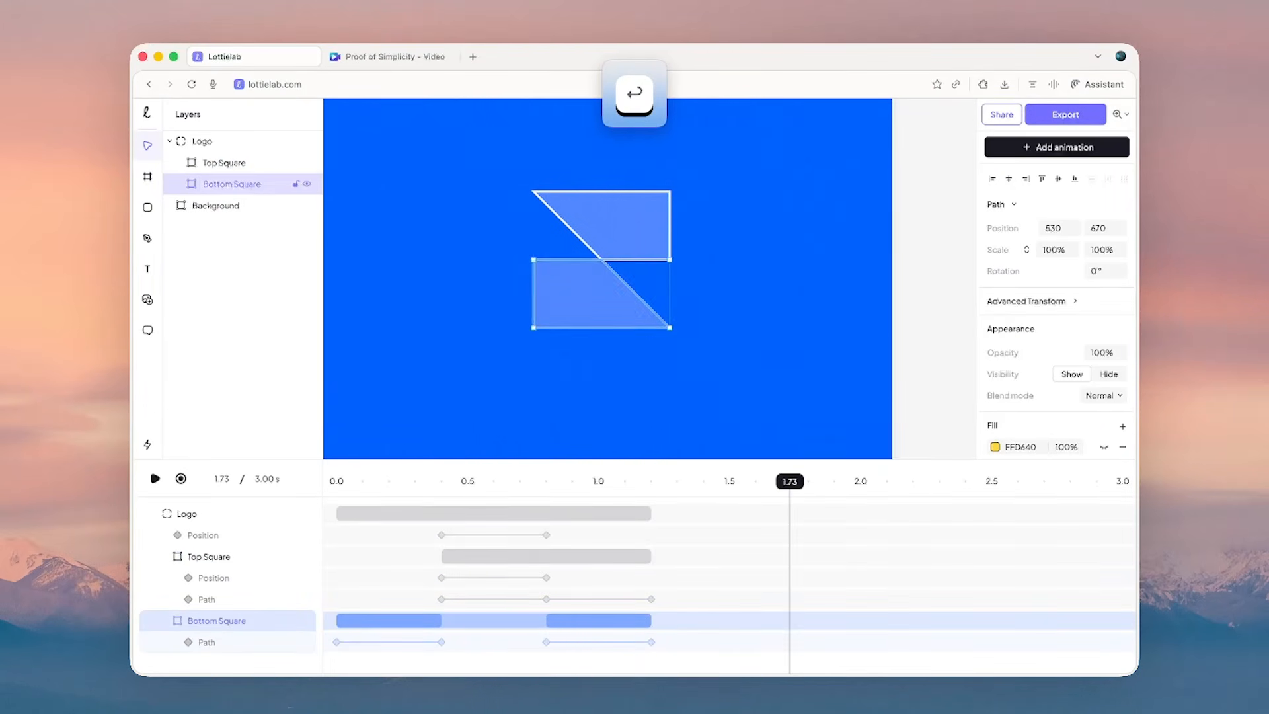
# - Duplicate Top Square and place the copy directly below Bottom Square at position 670, 810 as an alignment guide
pyautogui.click(205, 160)
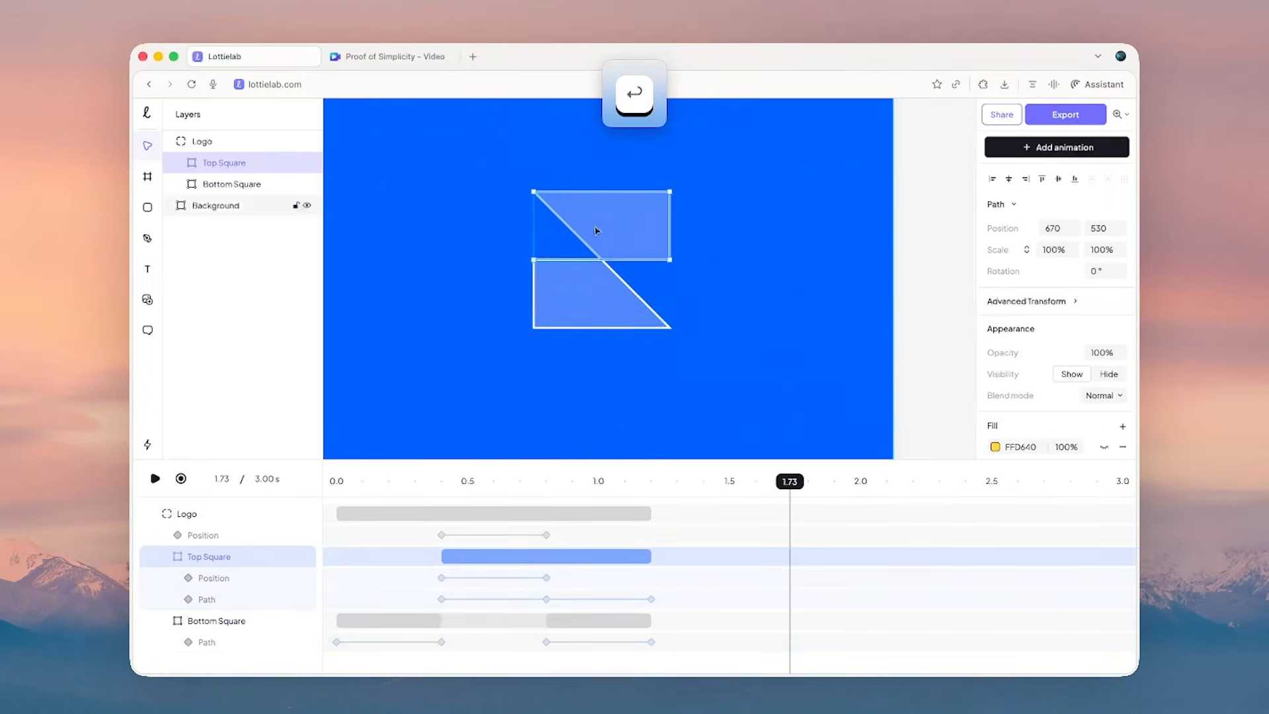
pyautogui.press('super+d')
pyautogui.moveTo(645, 234); pyautogui.dragTo(652, 362)
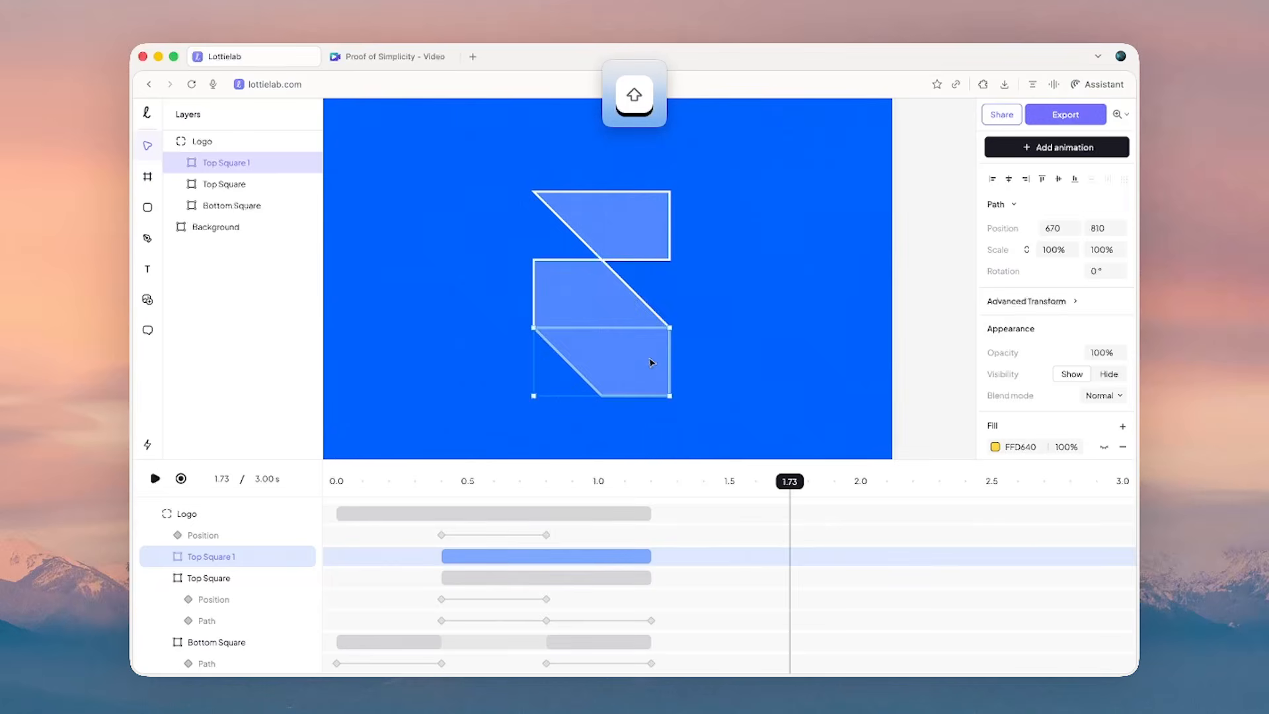
# - Record a path keyframe at 1.60 seconds on Bottom Square, pulling its two added points into the lower extension snapped to the guide shape
pyautogui.click(180, 478)
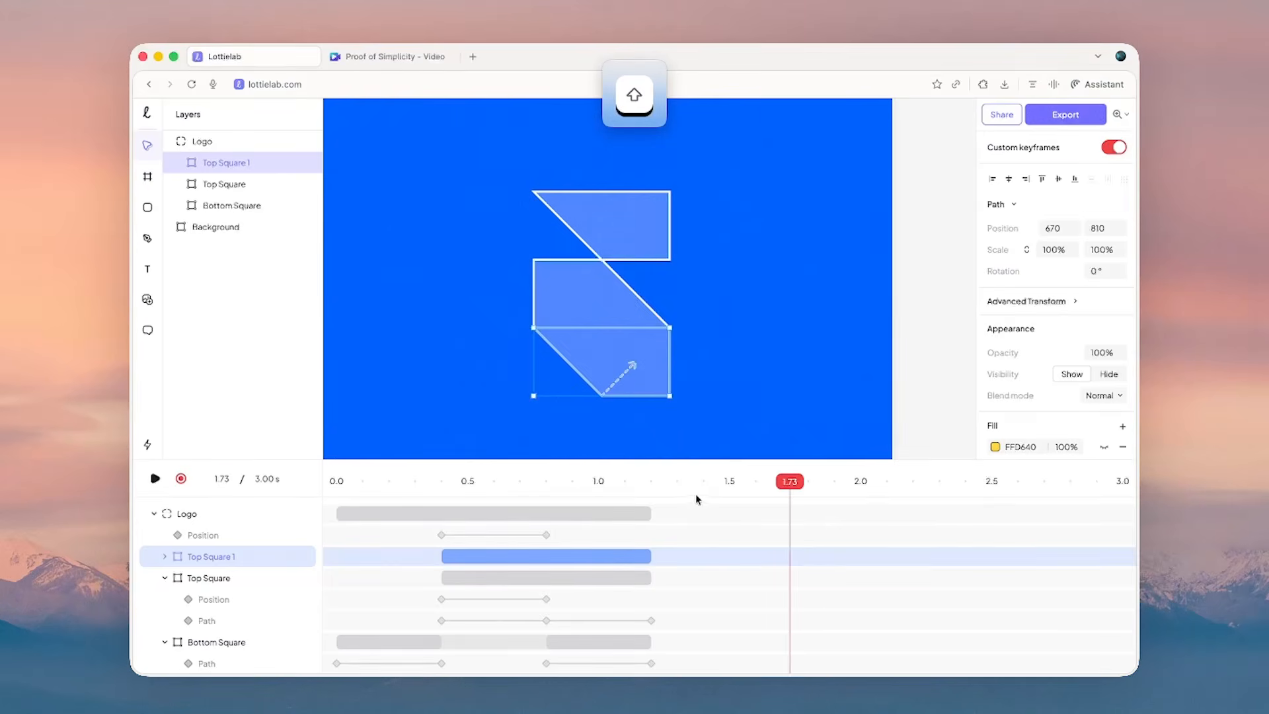
pyautogui.click(653, 480)
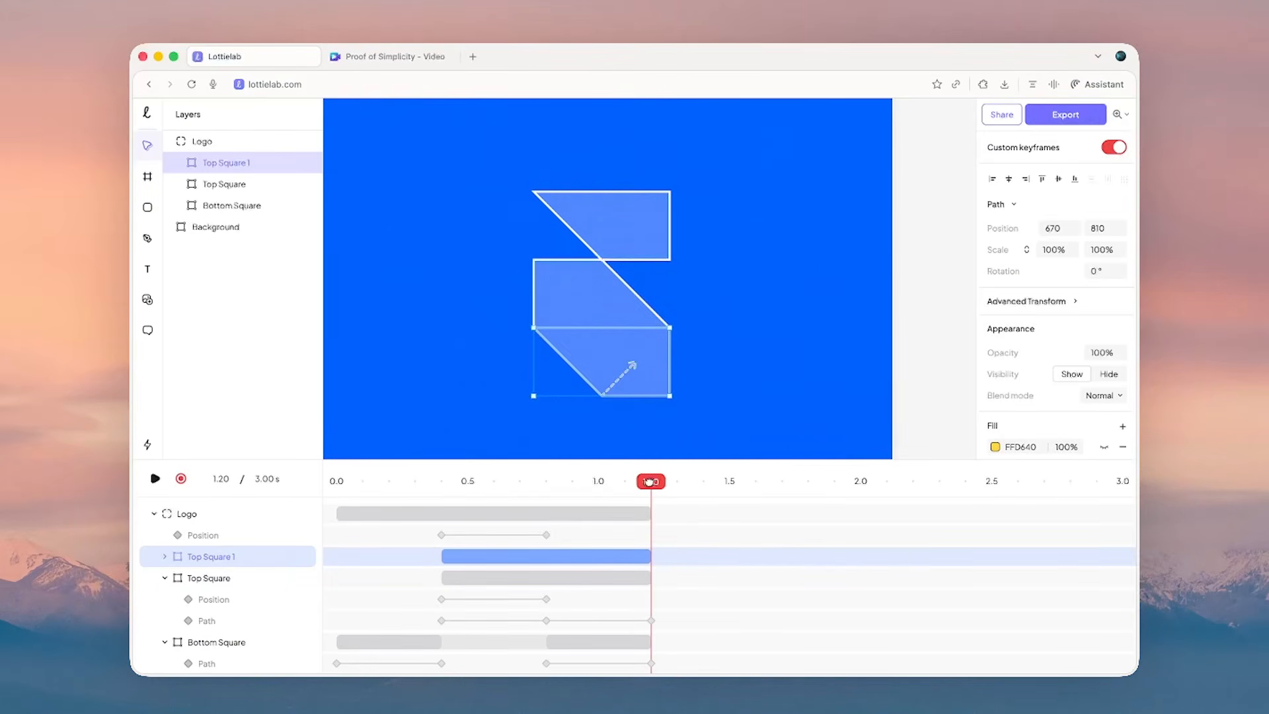
pyautogui.doubleClick(225, 478)
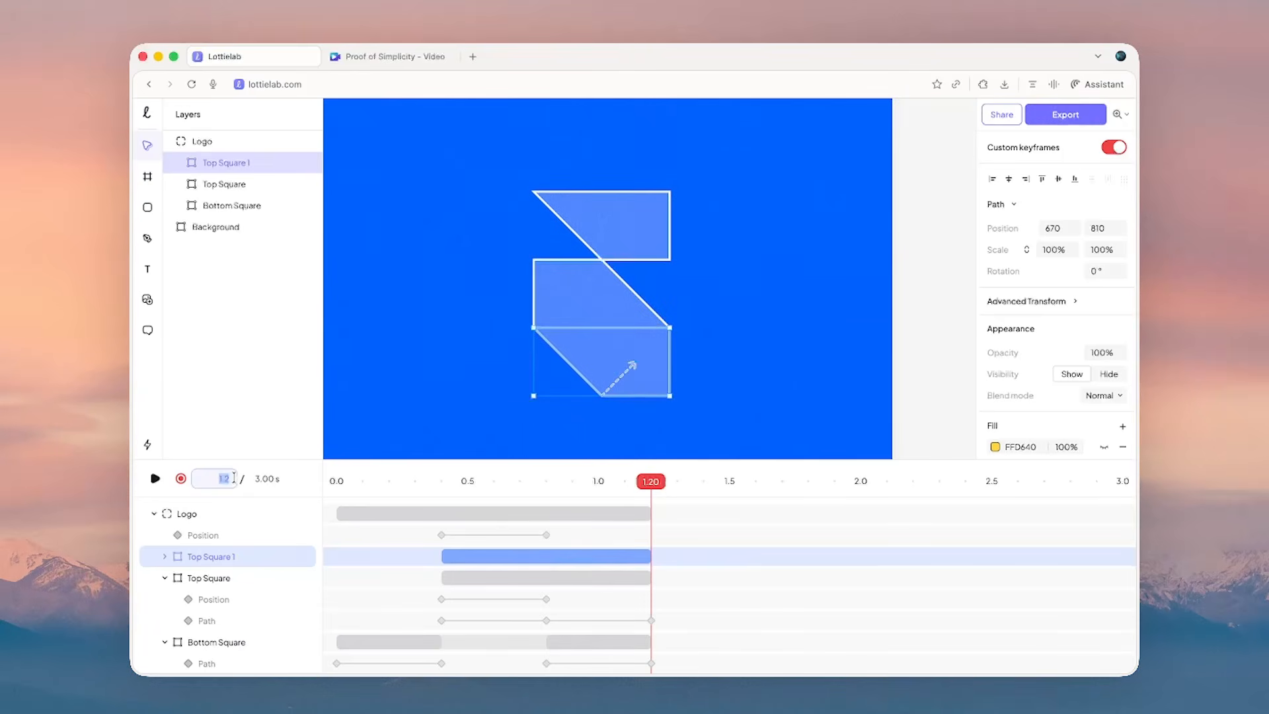
pyautogui.press('Right')
pyautogui.write('+0.4')
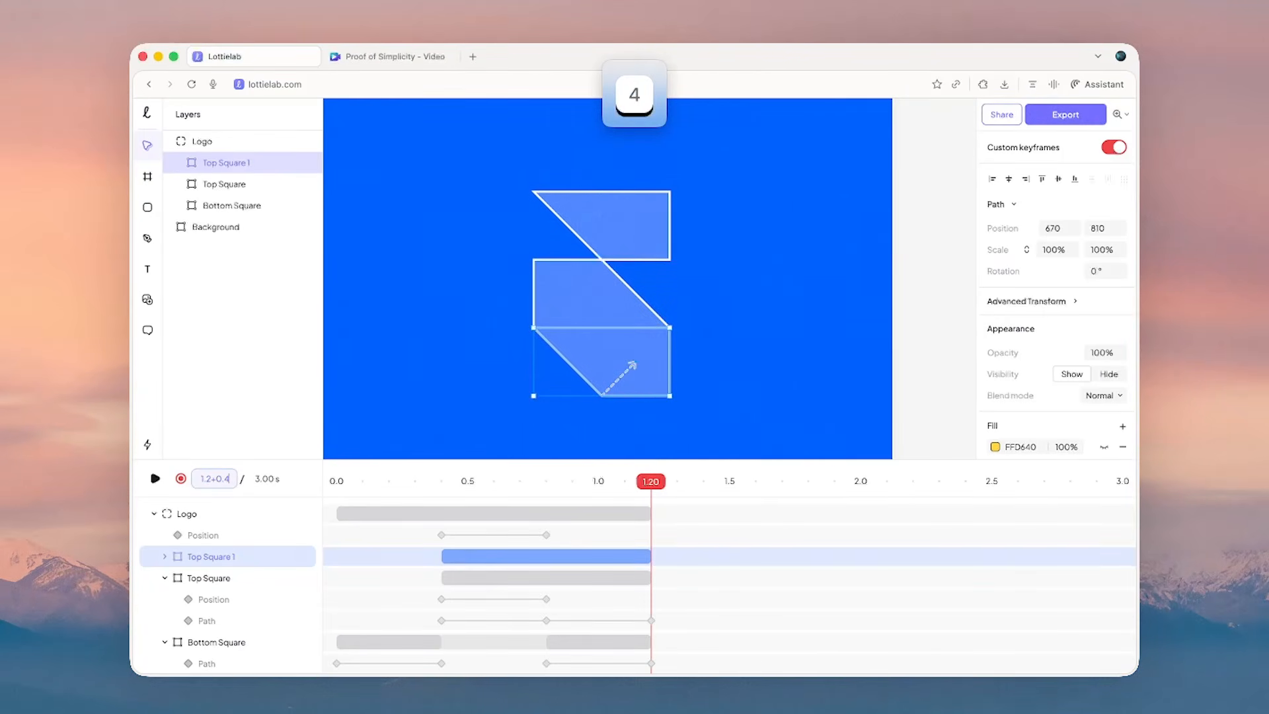
pyautogui.press('Return')
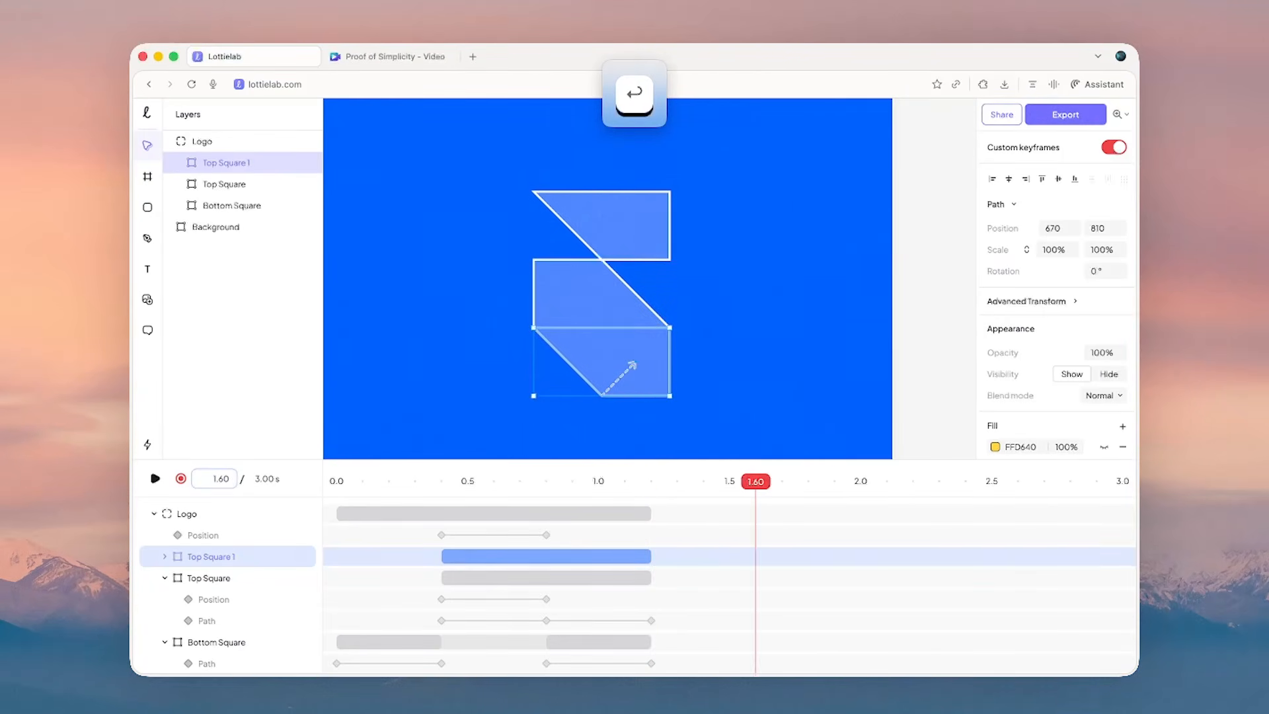
pyautogui.click(621, 309)
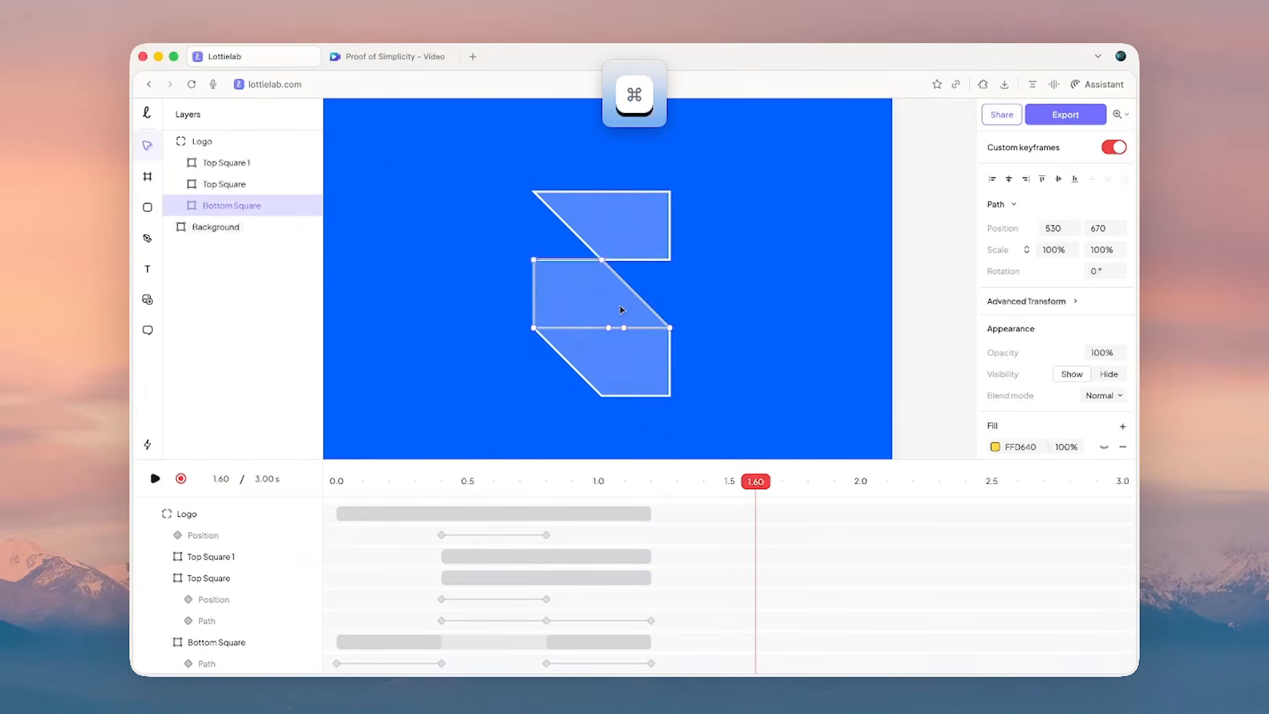
pyautogui.moveTo(608, 328); pyautogui.dragTo(603, 393)
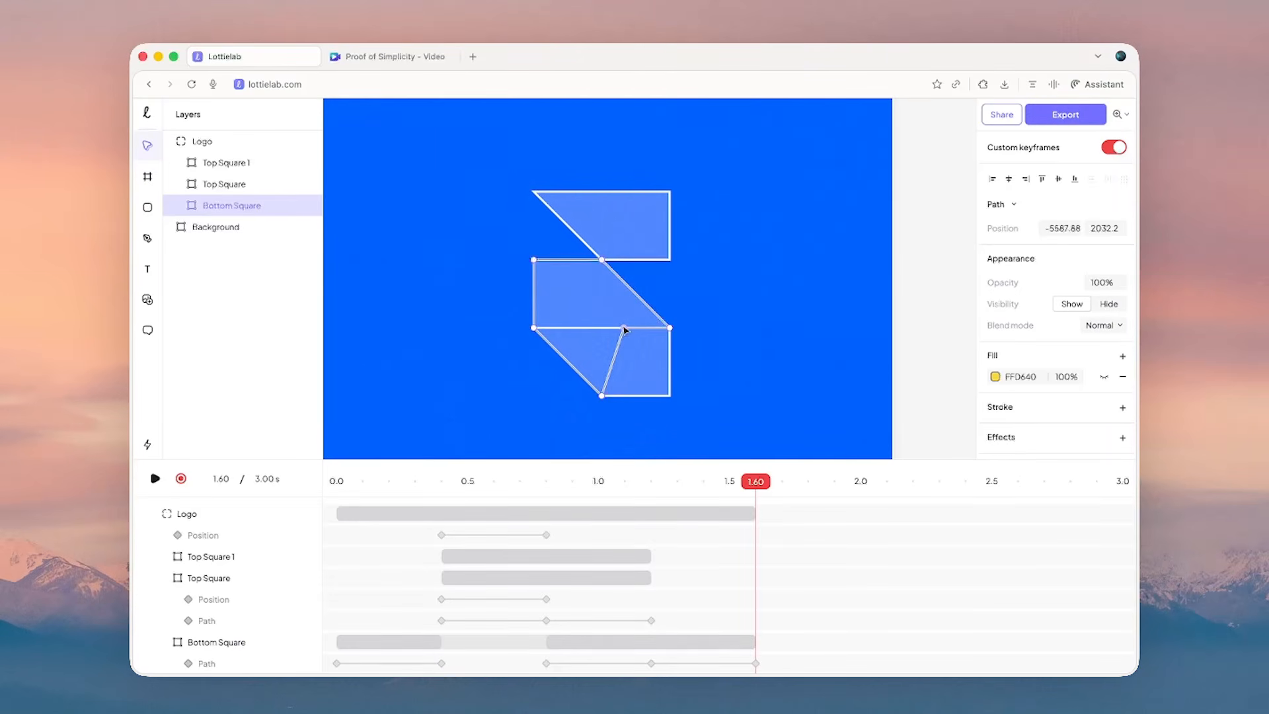
pyautogui.moveTo(625, 329); pyautogui.dragTo(604, 332)
# - At the 1.20-second path keyframe, move Bottom Square's two added points together to the centre of its bottom edge
pyautogui.scroll(-1, 682, 564)
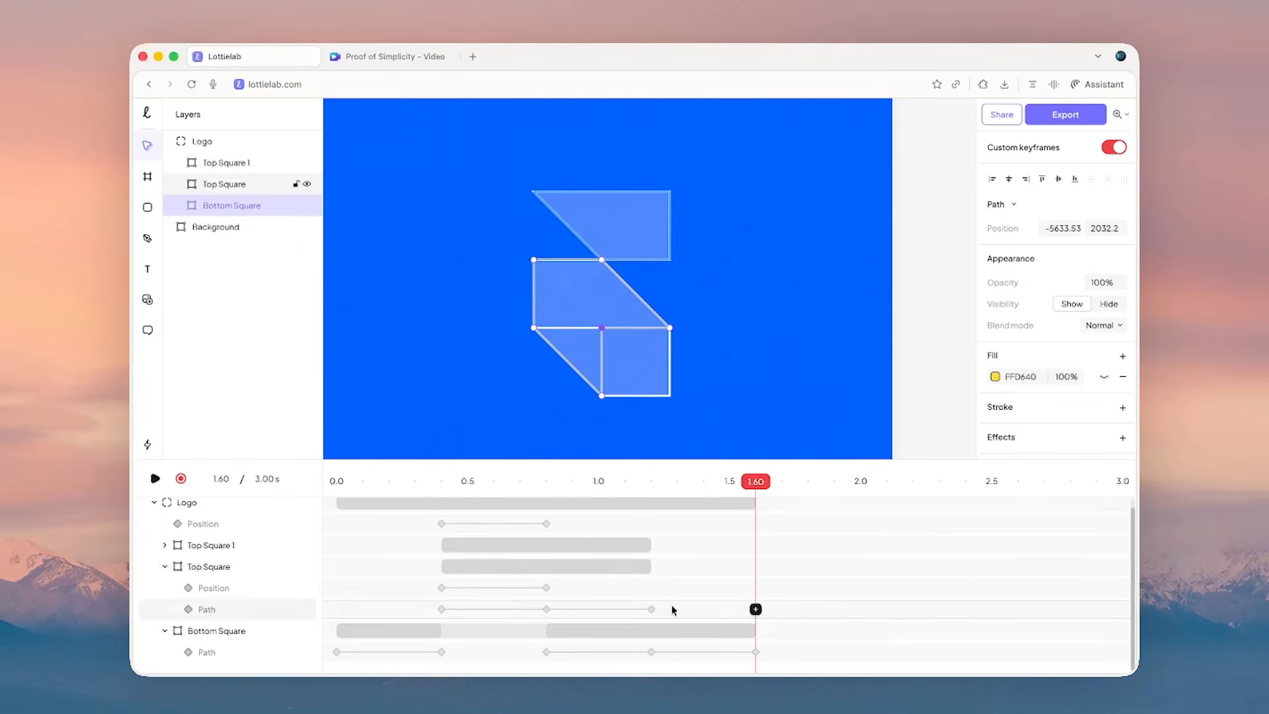
pyautogui.click(653, 651)
pyautogui.click(652, 651)
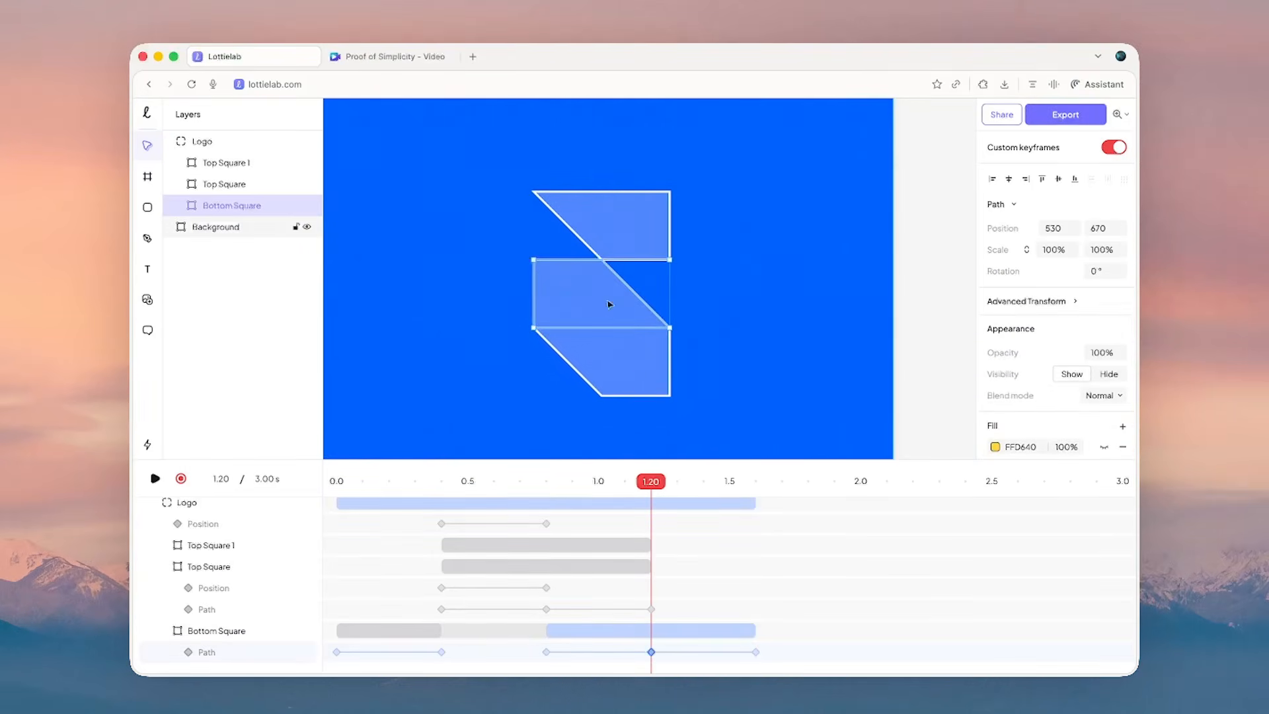
pyautogui.press('Return')
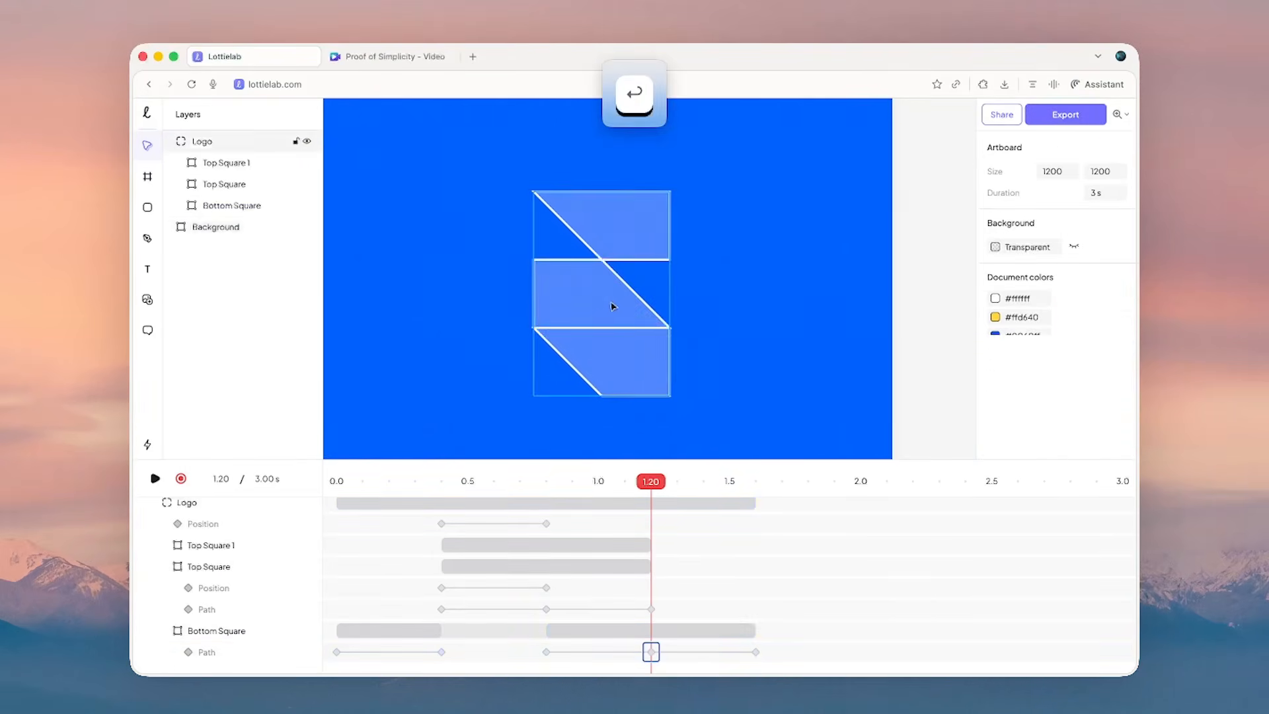
pyautogui.keyDown('super'); pyautogui.doubleClick(623, 303); pyautogui.keyUp('super')
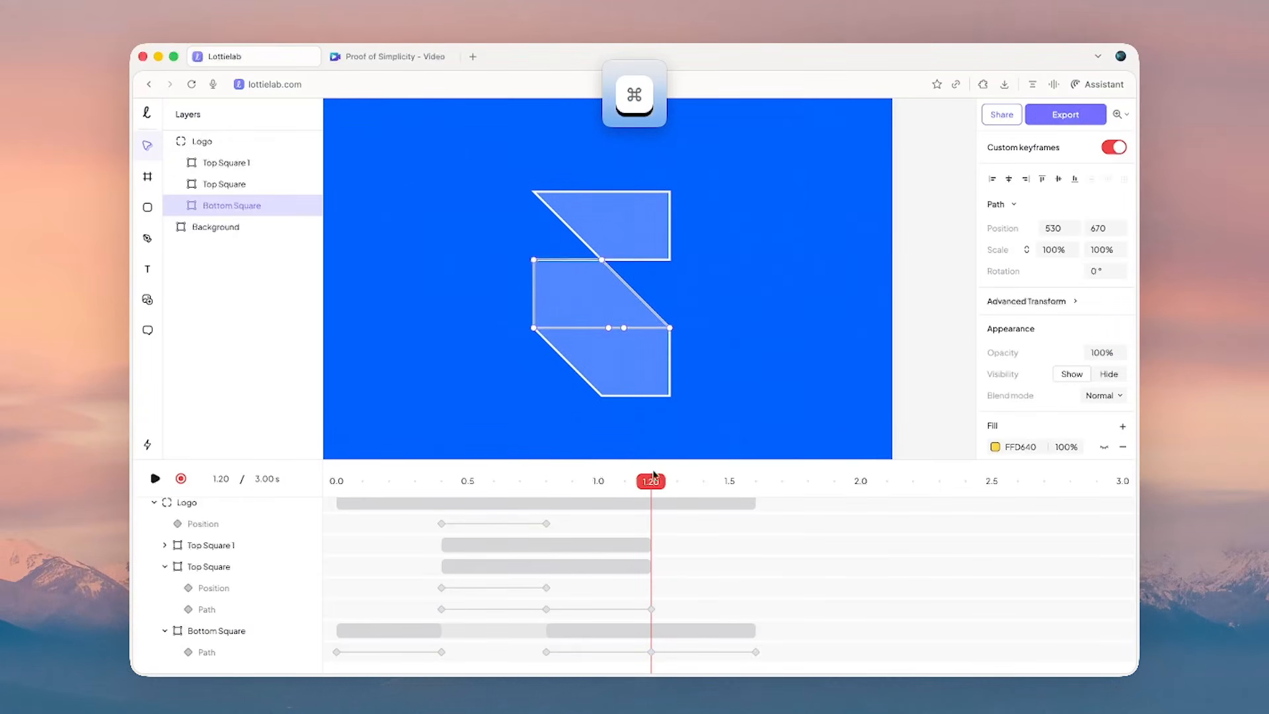
pyautogui.moveTo(656, 487)
pyautogui.mouseDown()
pyautogui.moveTo(679, 487)
pyautogui.moveTo(654, 482)
pyautogui.mouseUp()
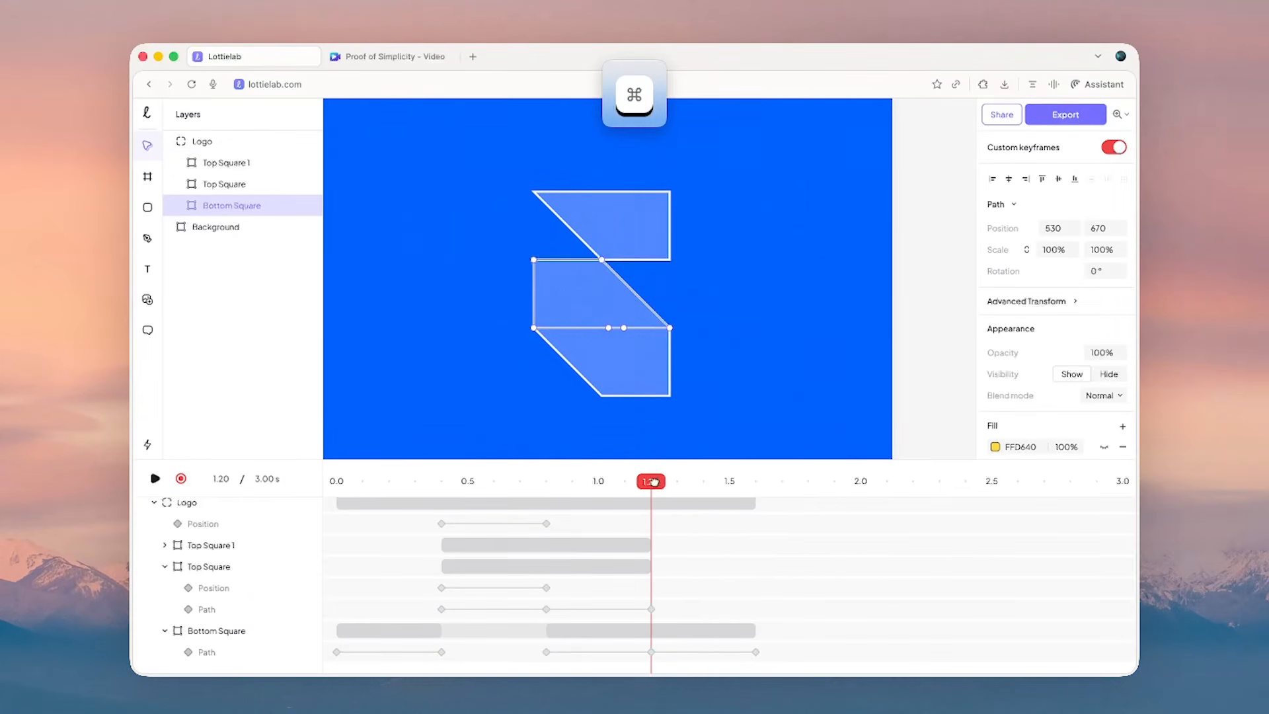
pyautogui.click(624, 327)
pyautogui.moveTo(609, 329); pyautogui.dragTo(609, 330)
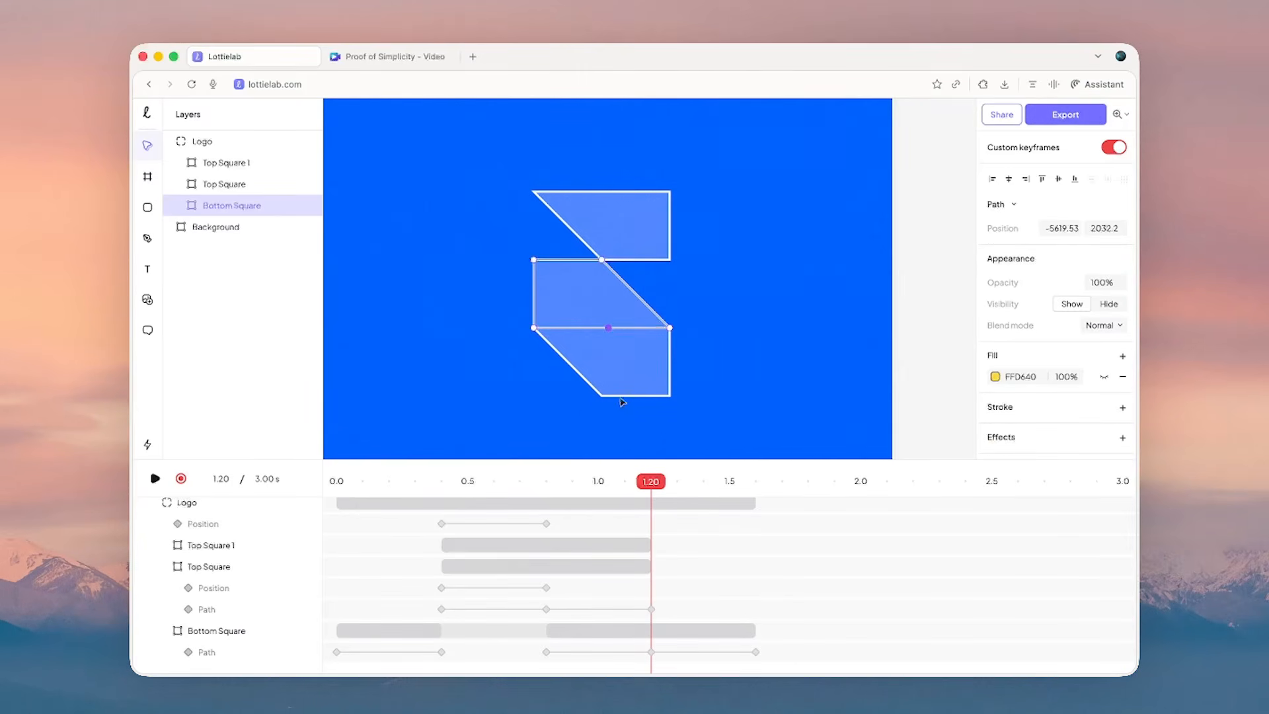
pyautogui.moveTo(625, 426); pyautogui.dragTo(590, 390)
pyautogui.click(607, 328)
pyautogui.moveTo(606, 329); pyautogui.dragTo(601, 328)
# - Return the playhead to 1.60 seconds and delete the duplicated guide shape Top Square 1
pyautogui.moveTo(652, 482); pyautogui.dragTo(757, 485)
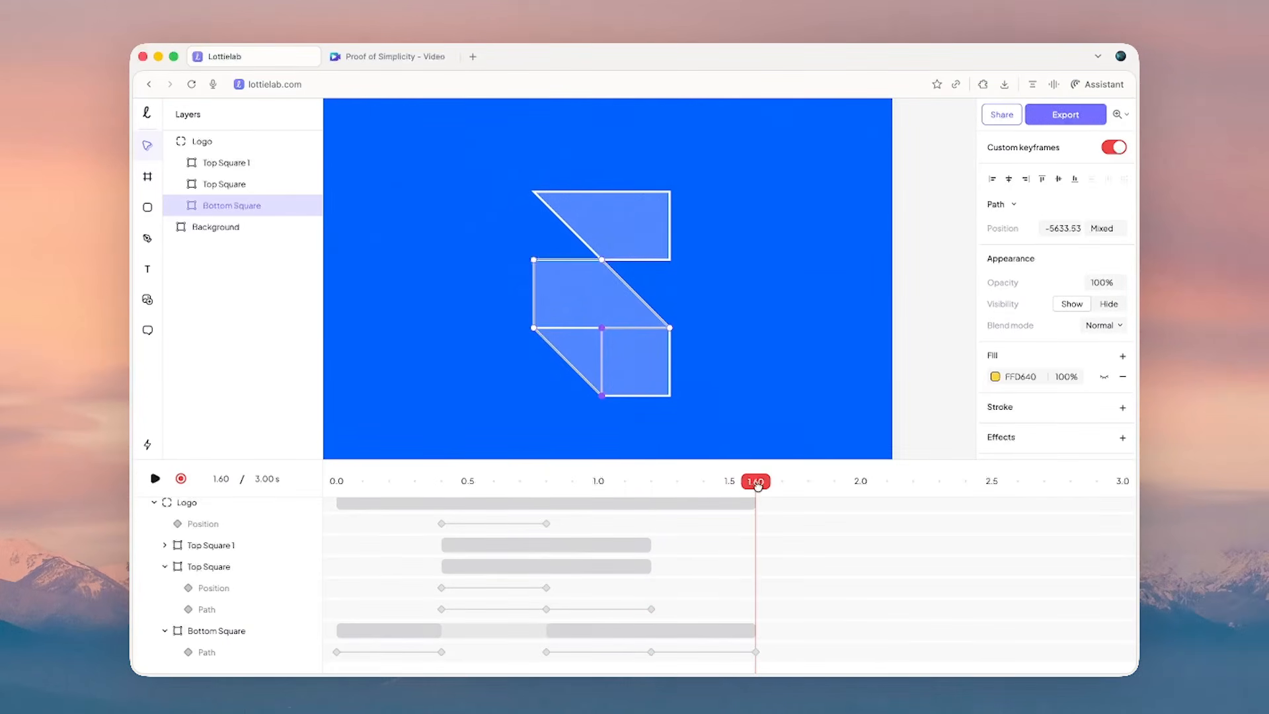
pyautogui.click(257, 167)
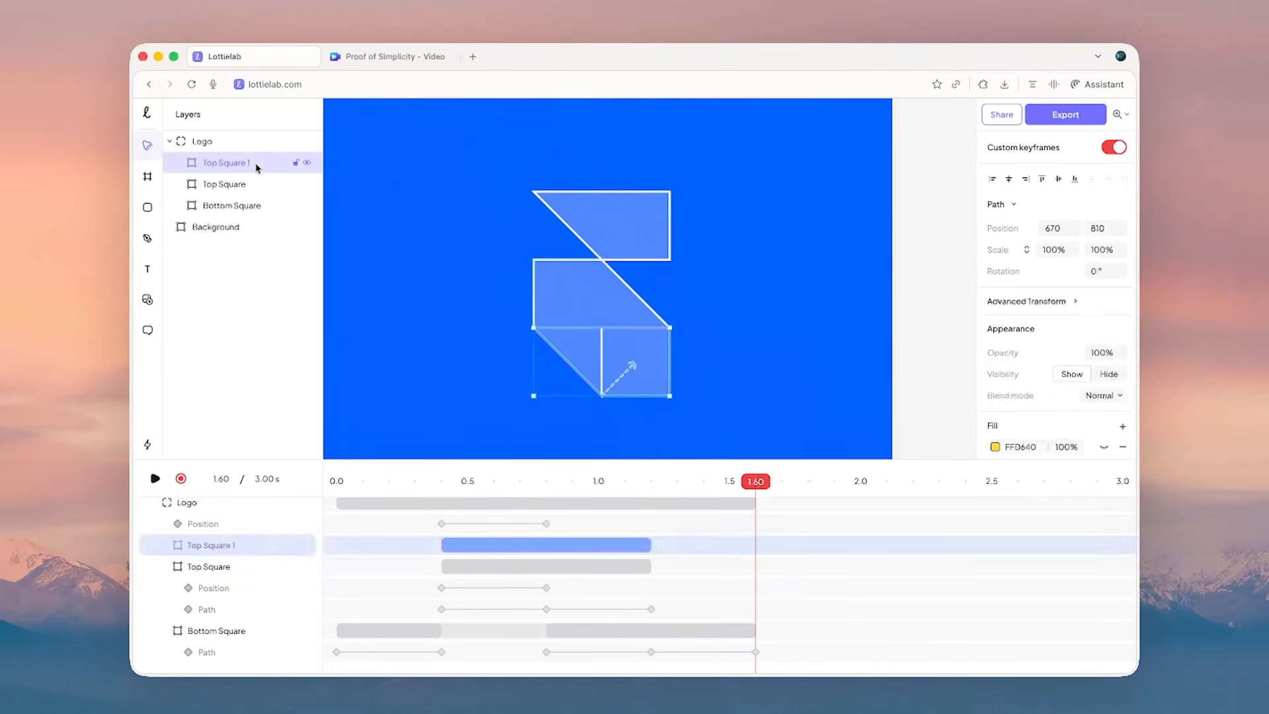
pyautogui.press('BackSpace')
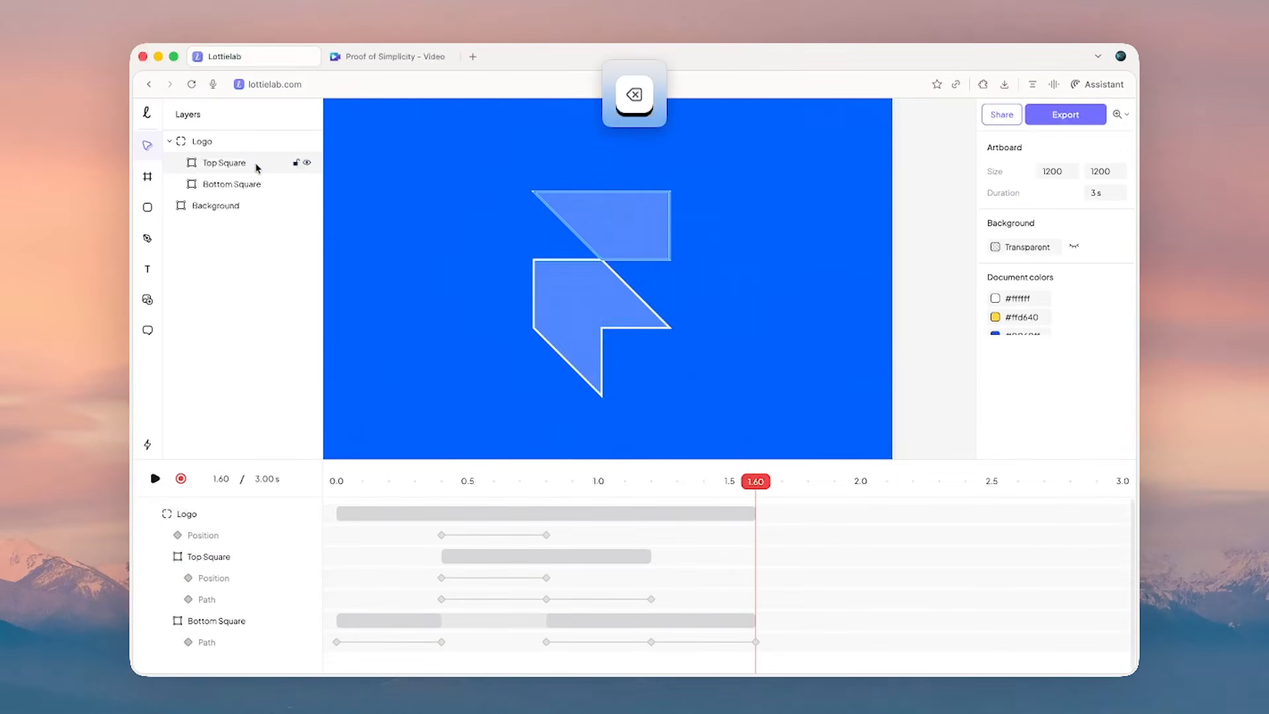
# - Set Bottom Square's path transition from 1.20 to 1.60 seconds to a custom easing curve of 1, 0, 0, 1
pyautogui.click(707, 640)
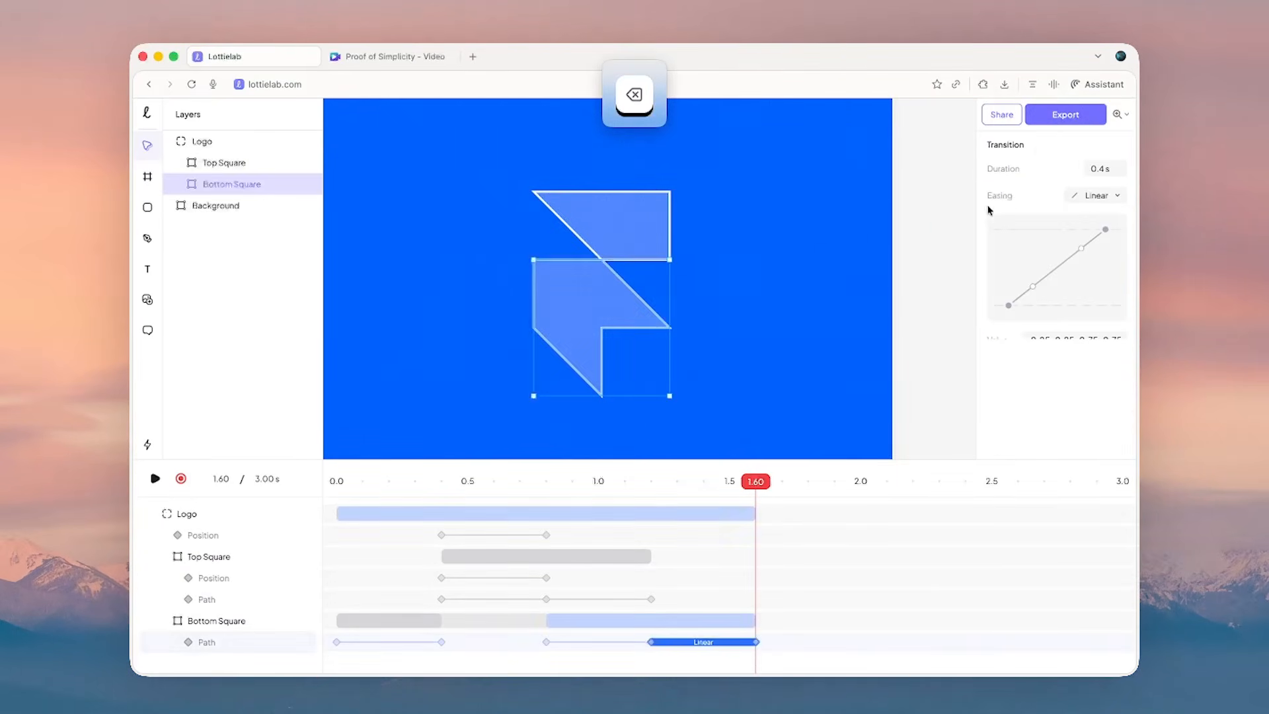
pyautogui.click(1094, 195)
pyautogui.click(1082, 227)
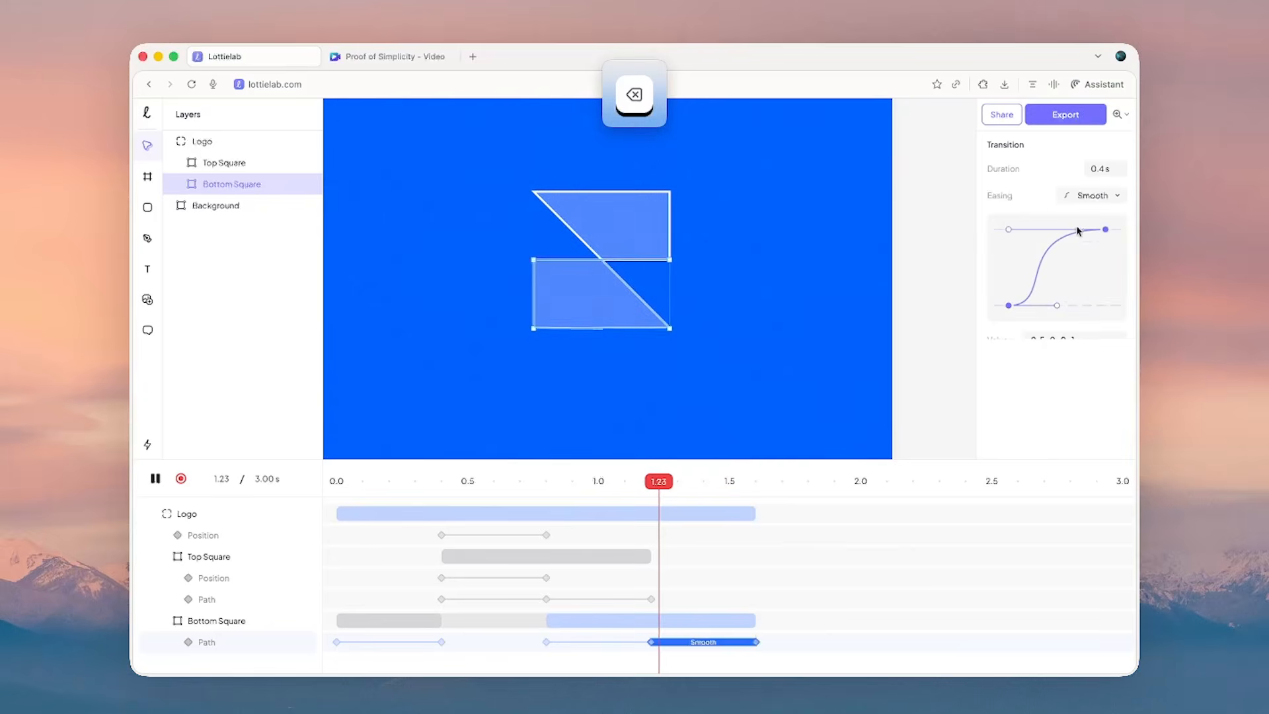
pyautogui.moveTo(1057, 306); pyautogui.dragTo(1117, 310)
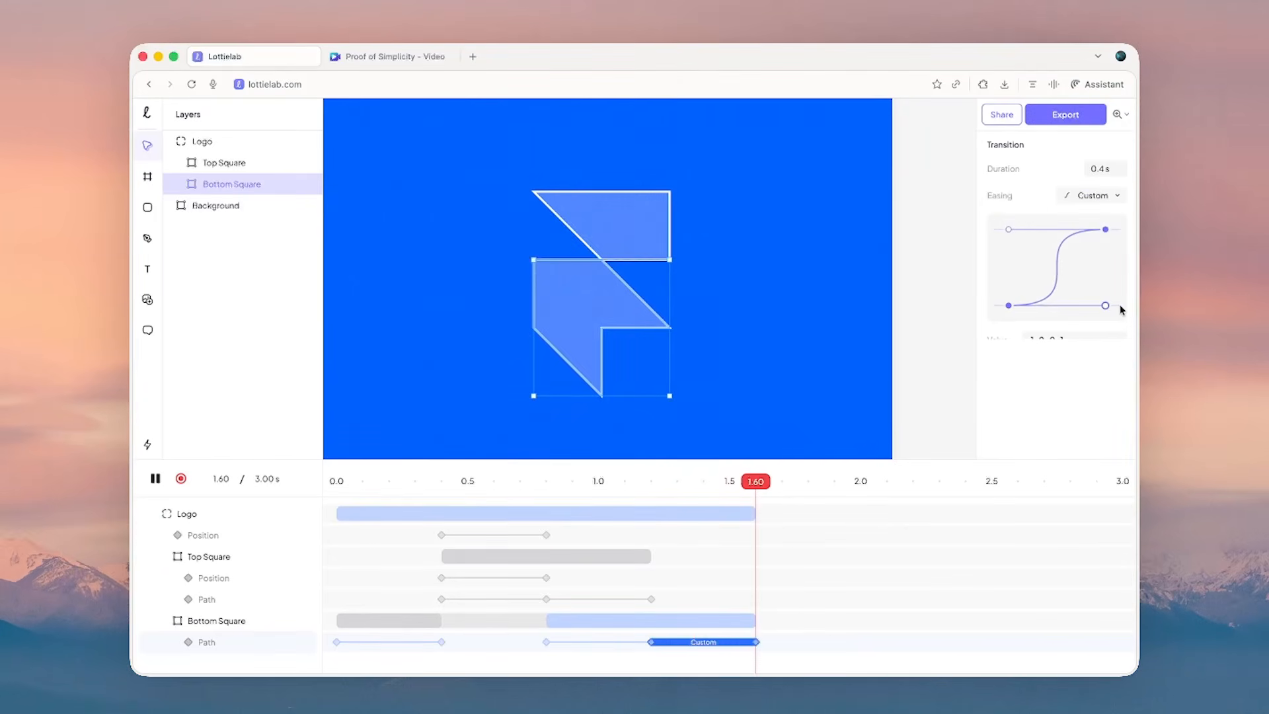
pyautogui.scroll(-1, 1095, 295)
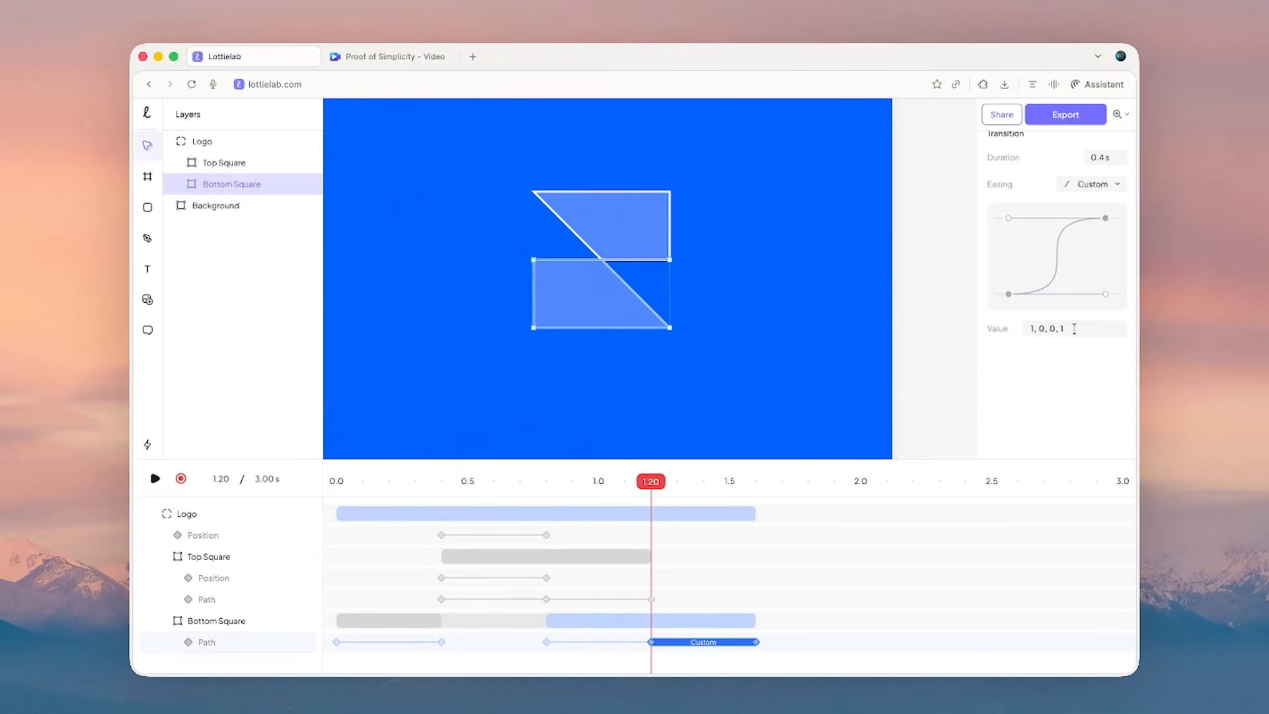
# - Play the animation from the start with nothing selected to preview the full logo morph
pyautogui.click(957, 368)
pyautogui.scroll(-2, 943, 359)
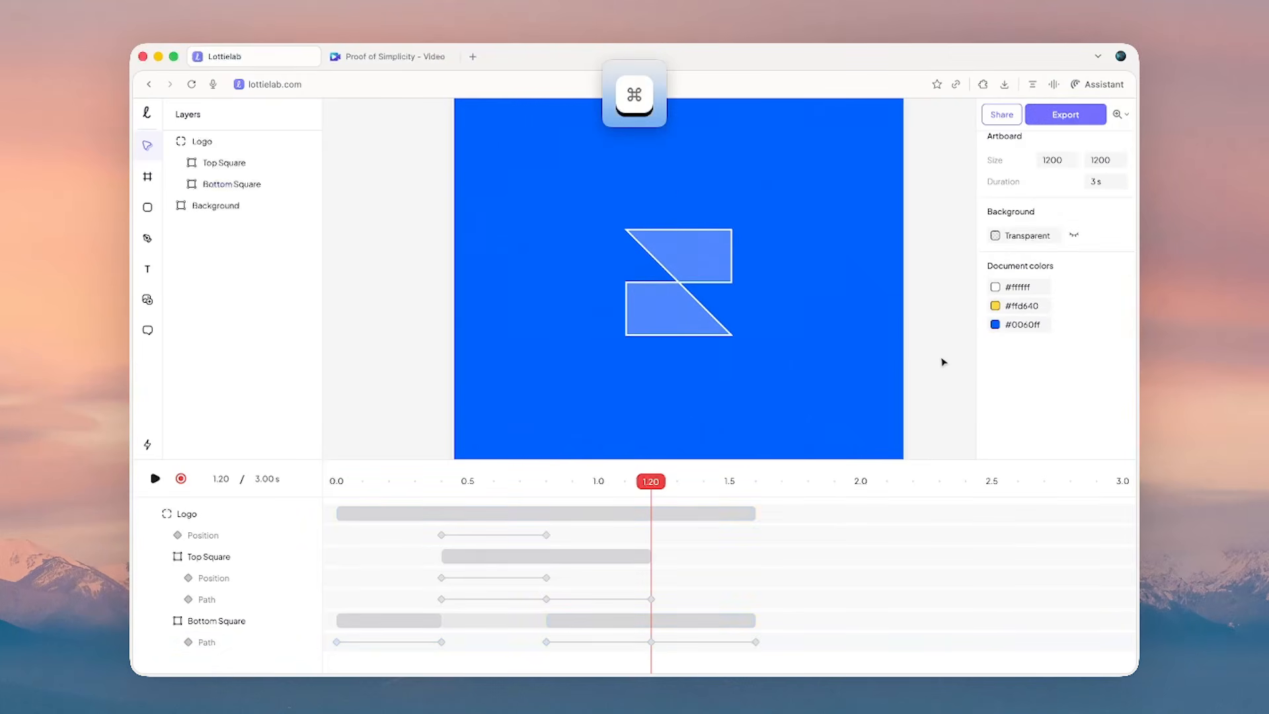
pyautogui.hscroll(2, 912, 353)
pyautogui.moveTo(624, 480); pyautogui.dragTo(337, 480)
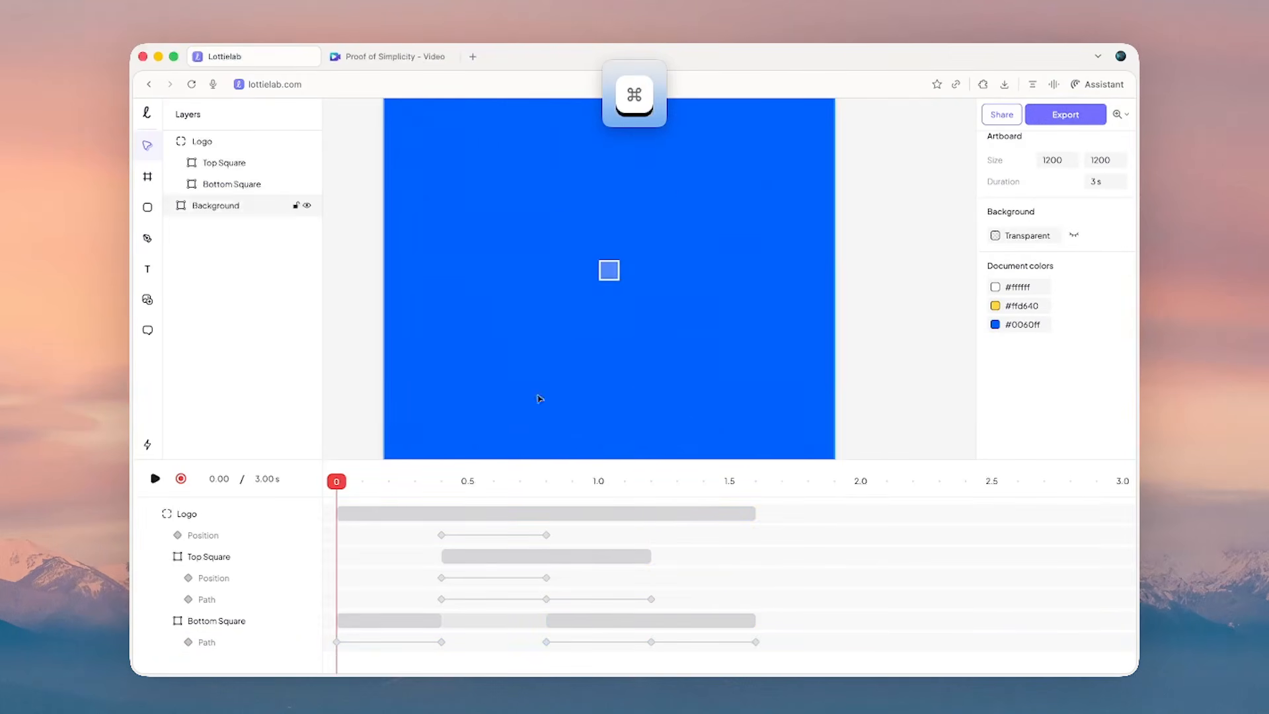
pyautogui.scroll(-3, 662, 383)
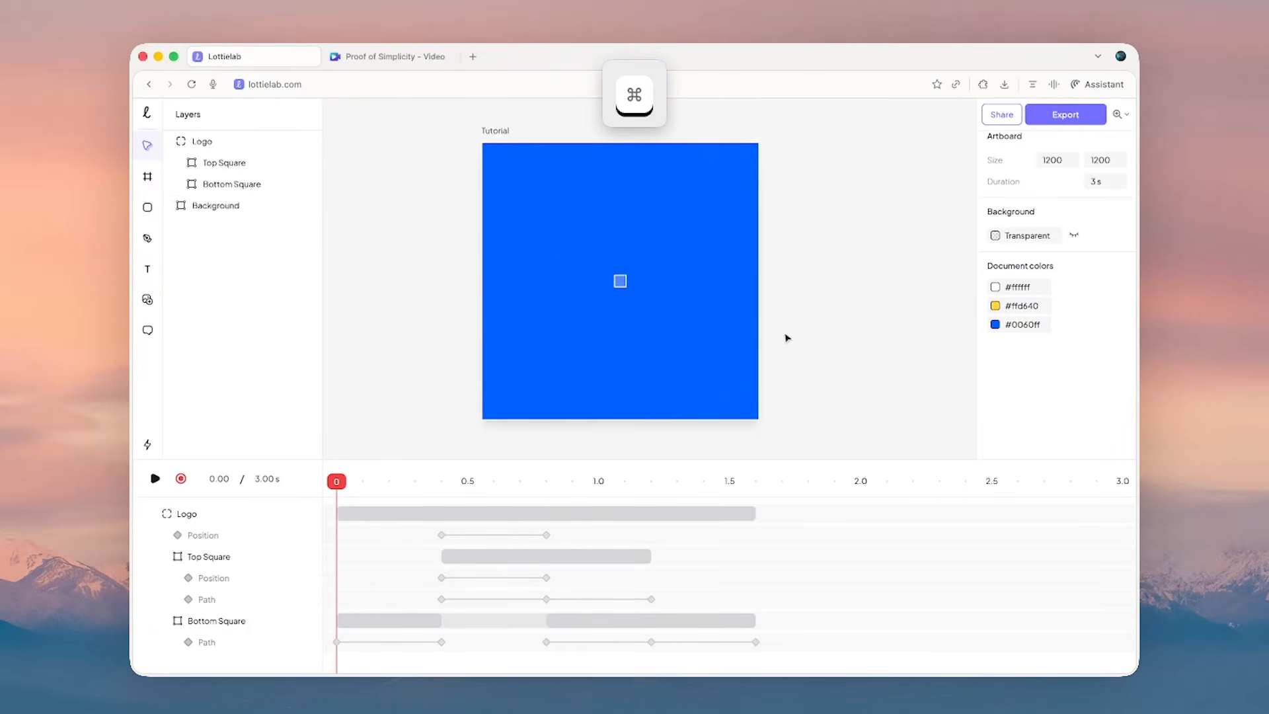
pyautogui.press('space')
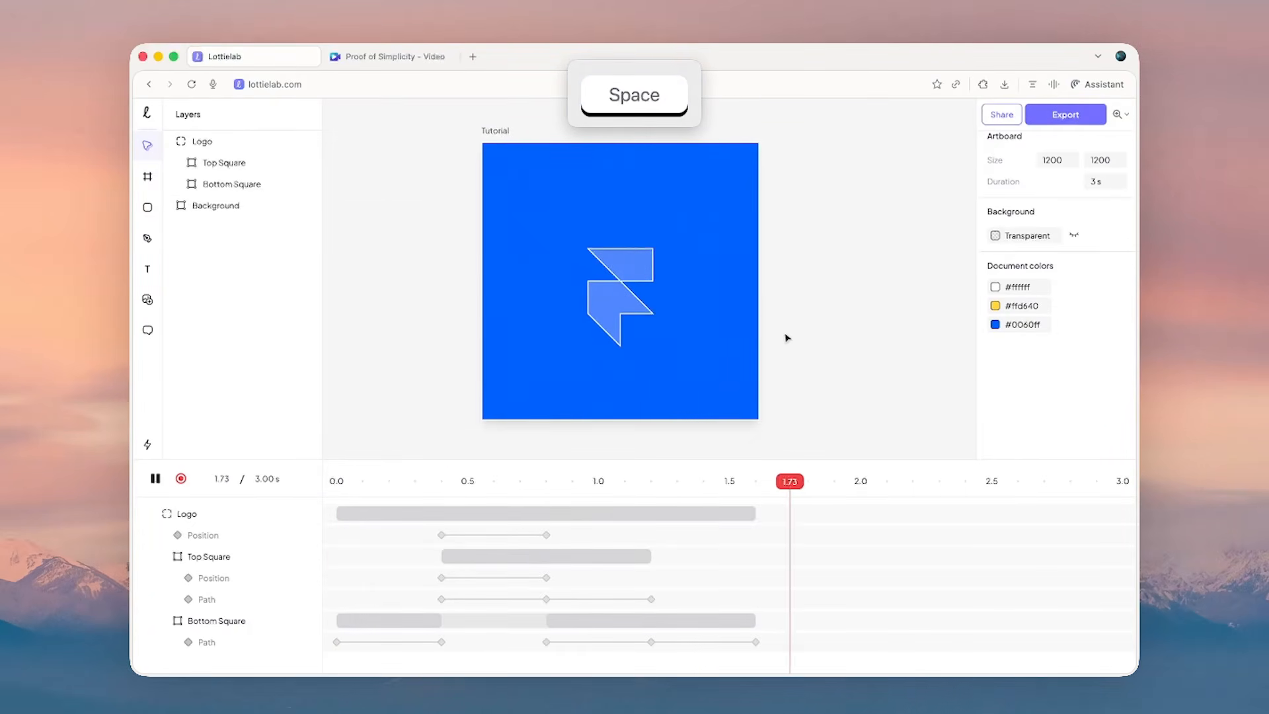
pyautogui.press('space')
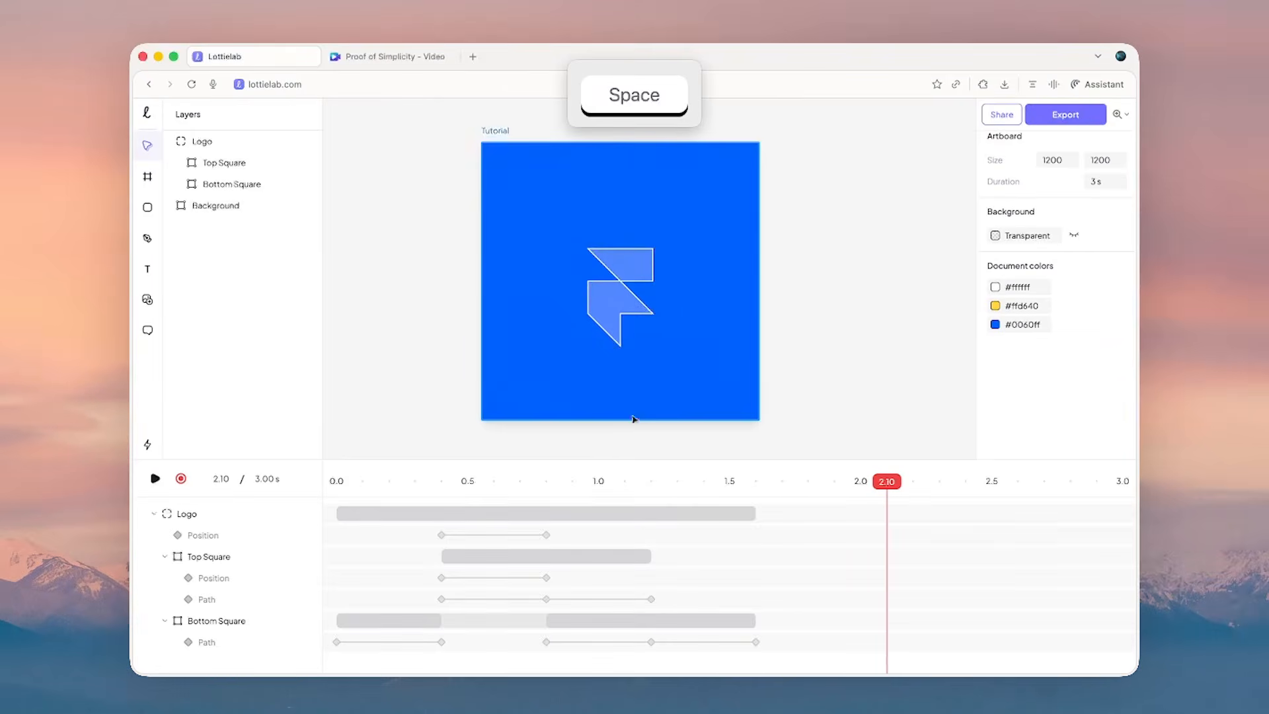
# - Check the reference Framer video around the moment the logo's lower extension is complete, then return to Lottielab
pyautogui.hotkey('ctrl', 'Up')
pyautogui.click(799, 529)
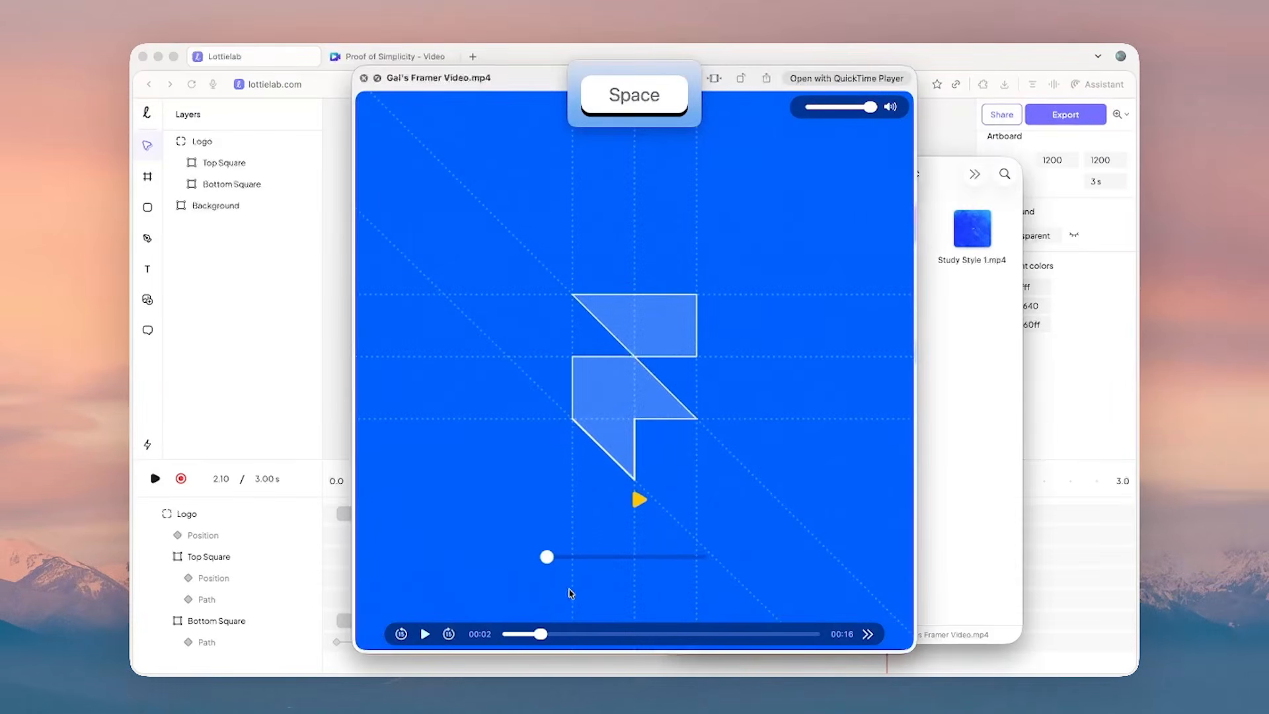
pyautogui.moveTo(542, 633); pyautogui.dragTo(546, 634)
pyautogui.click(249, 343)
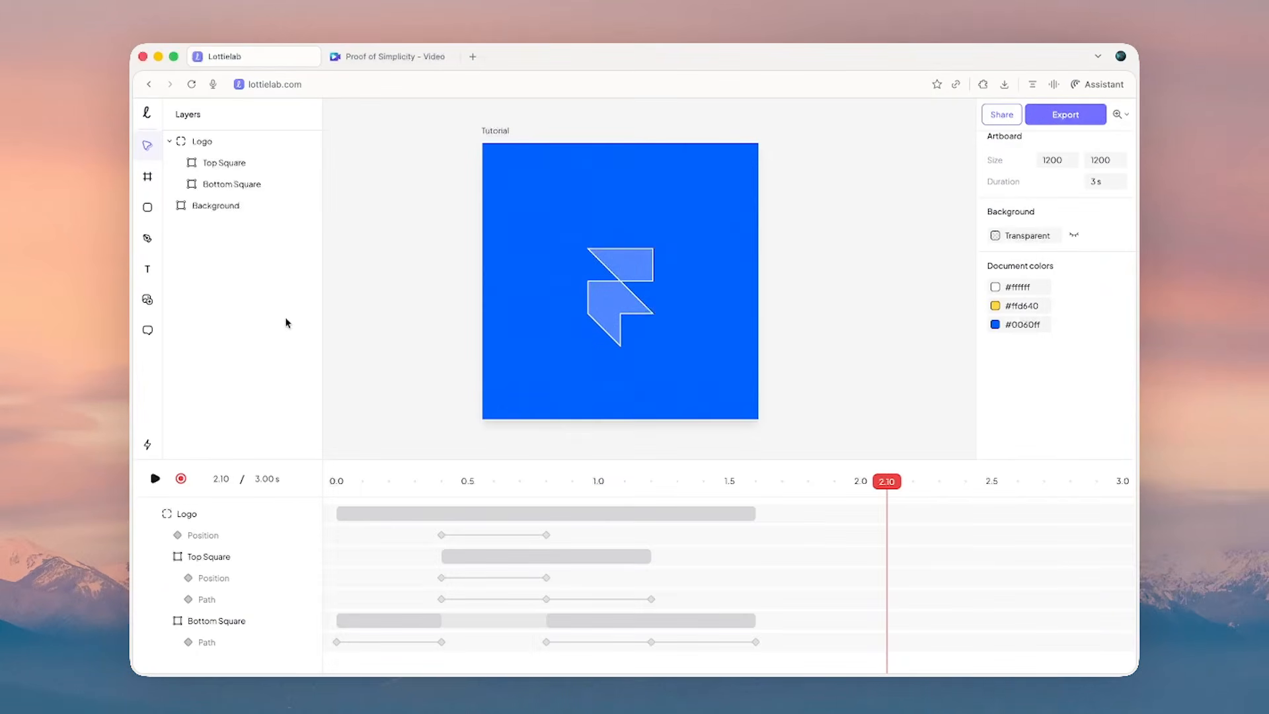
# - Record a position keyframe on the Logo group at 1.60 seconds by centring it vertically on the artboard
pyautogui.click(258, 147)
pyautogui.click(755, 487)
pyautogui.press('space')
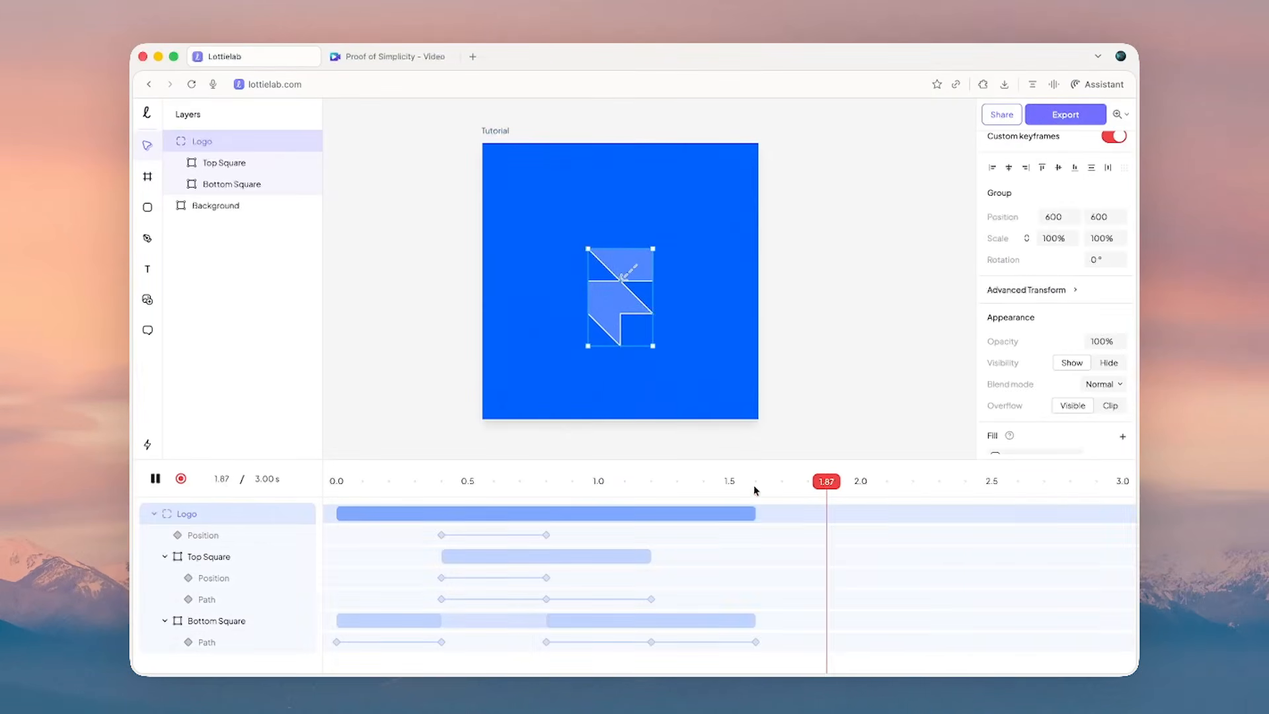
pyautogui.click(755, 489)
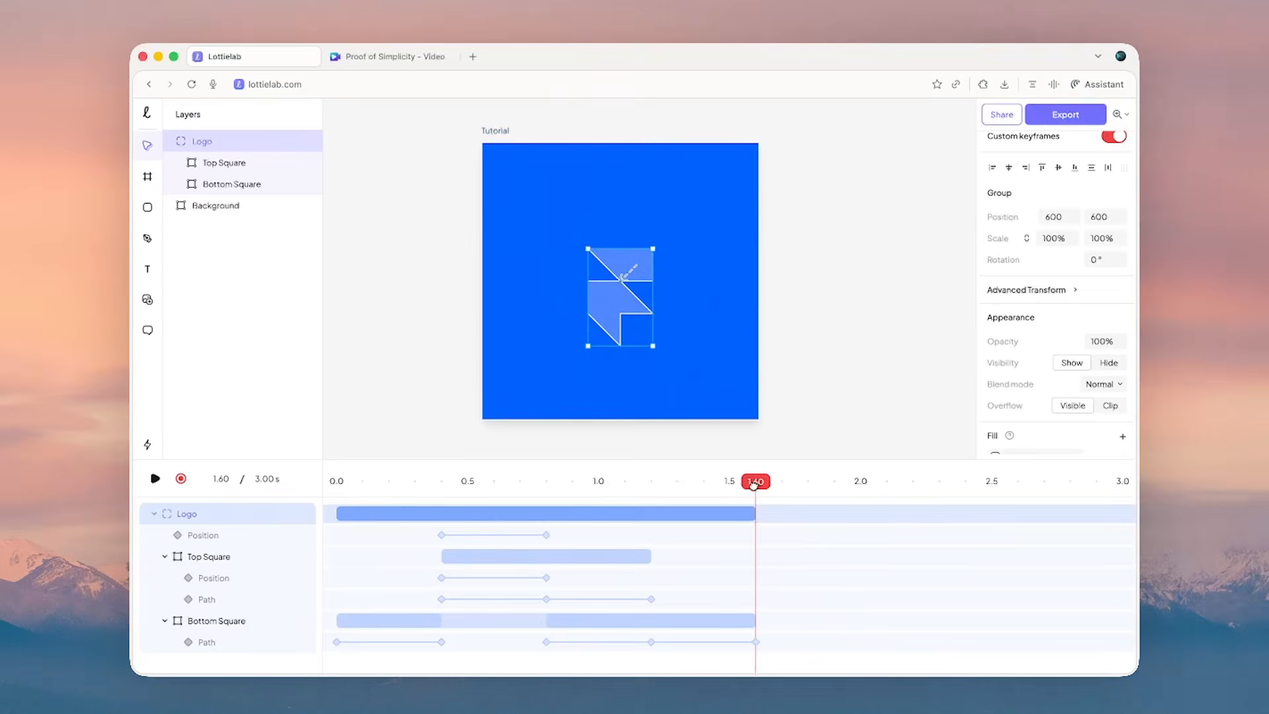
pyautogui.click(1059, 169)
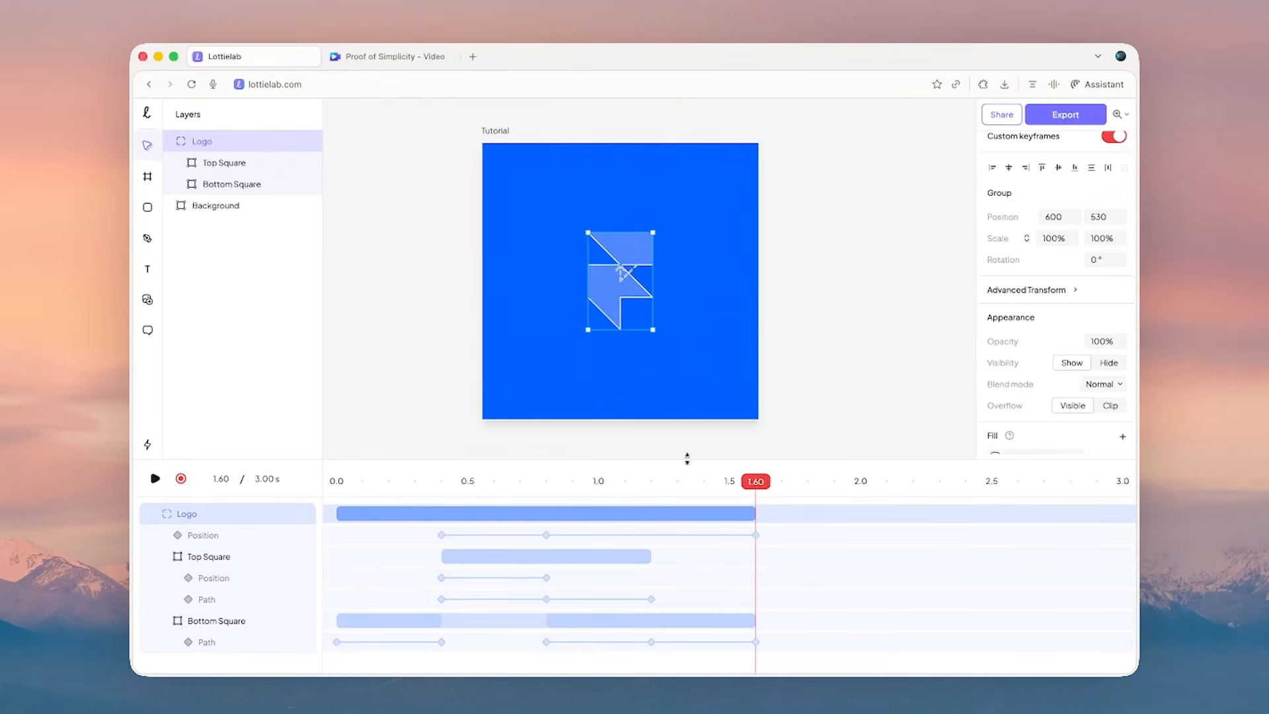
# - Duplicate the Logo group's 0.80-second position keyframe to 1.20 seconds
pyautogui.click(546, 534)
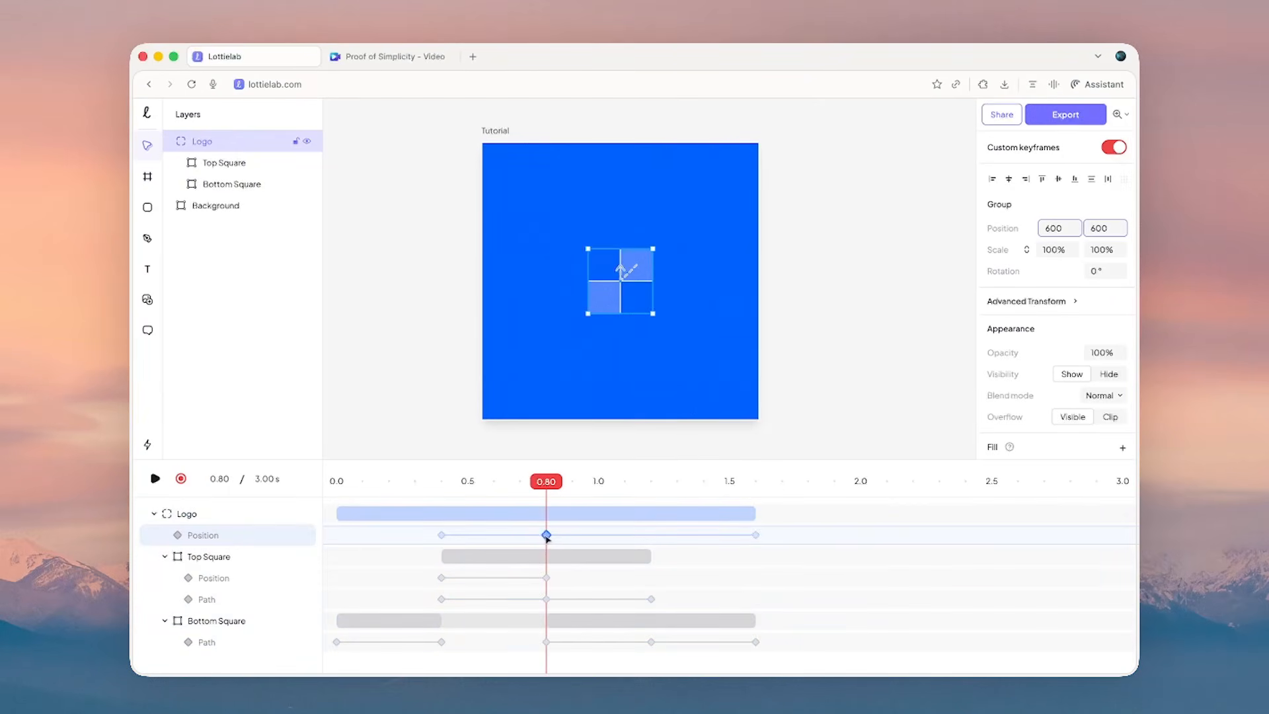
pyautogui.press('alt')
pyautogui.moveTo(547, 534); pyautogui.dragTo(651, 536)
pyautogui.click(651, 534)
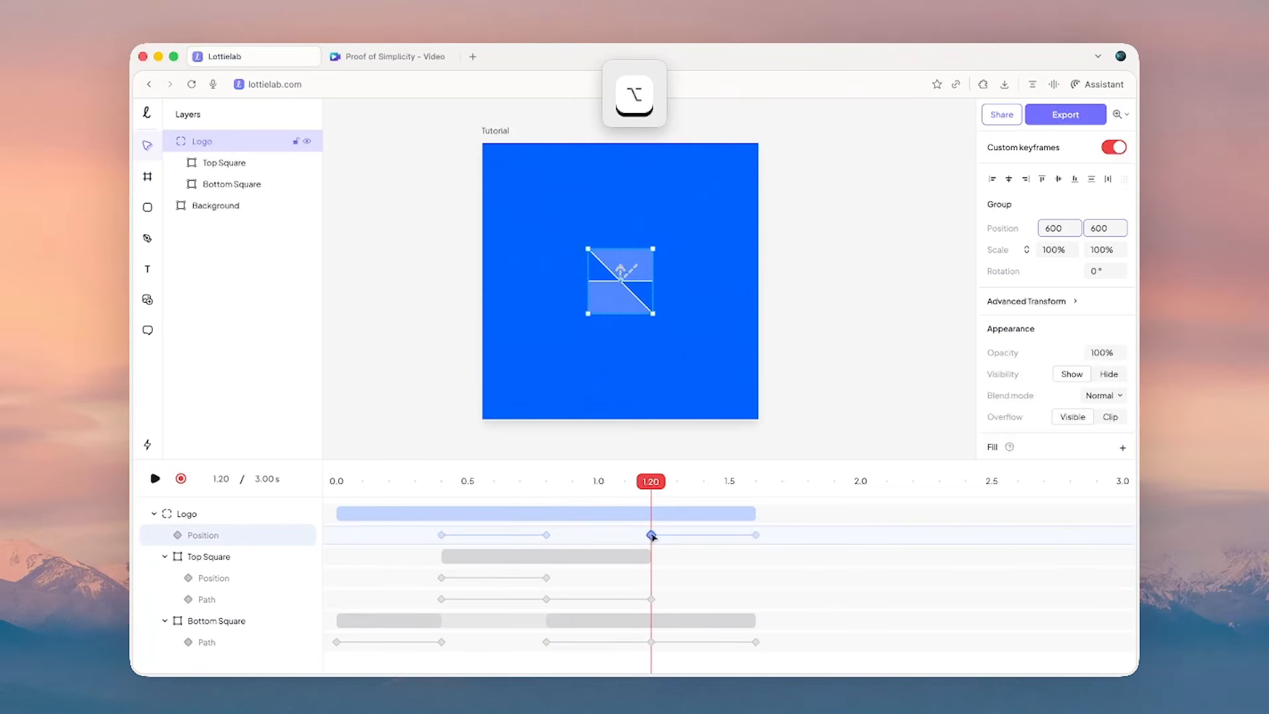
# - Set the Logo position transition from 1.20 to 1.60 seconds to Smooth easing, then steepen it by extending the starting handle fully
pyautogui.click(689, 535)
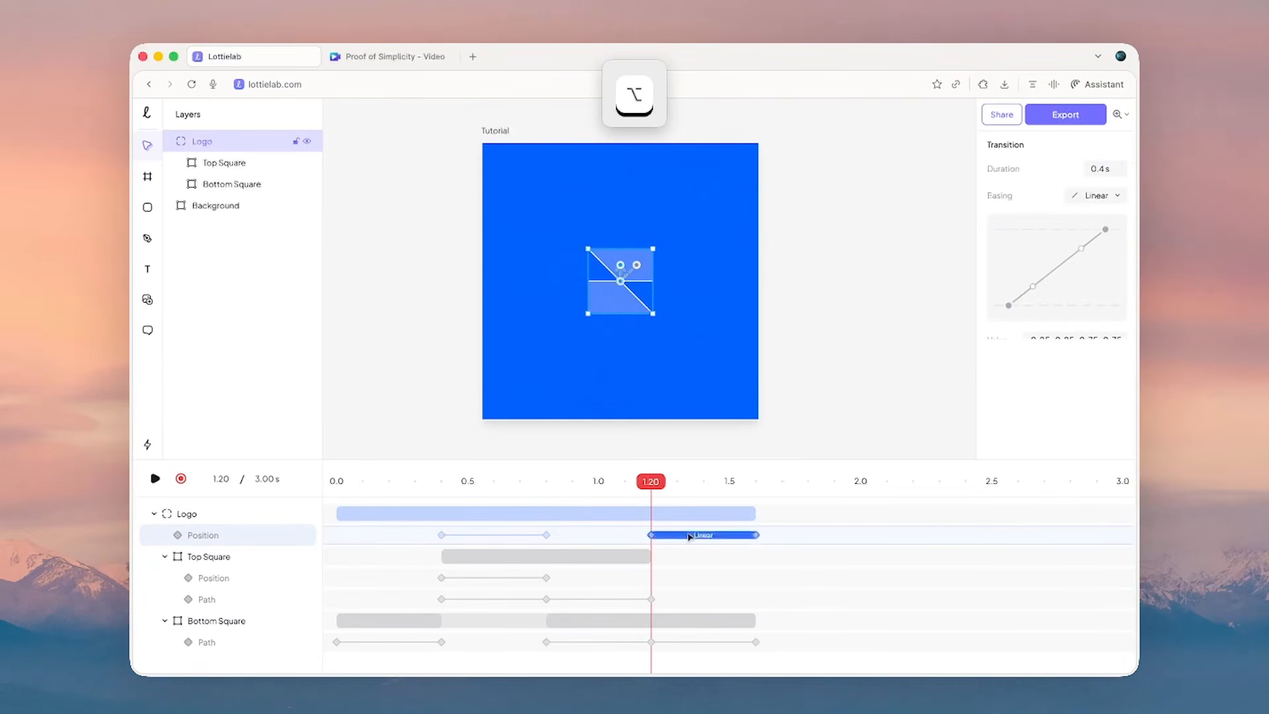
pyautogui.click(1103, 200)
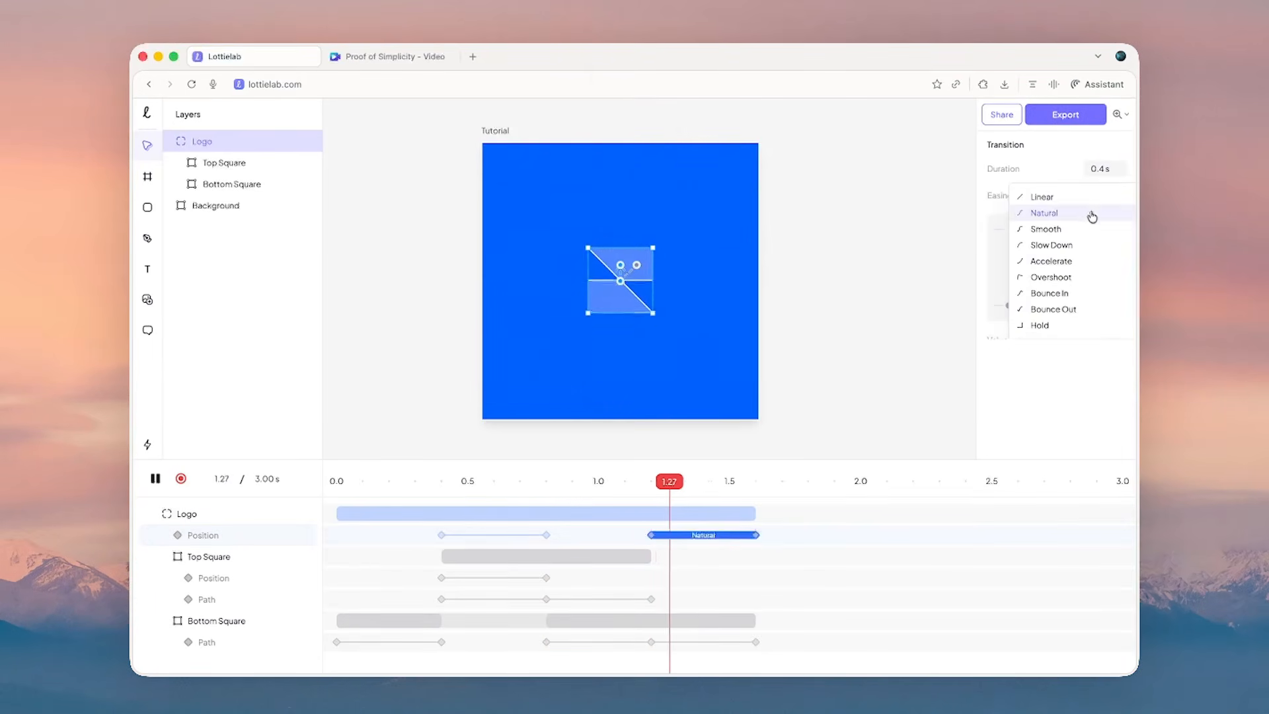
pyautogui.click(1082, 229)
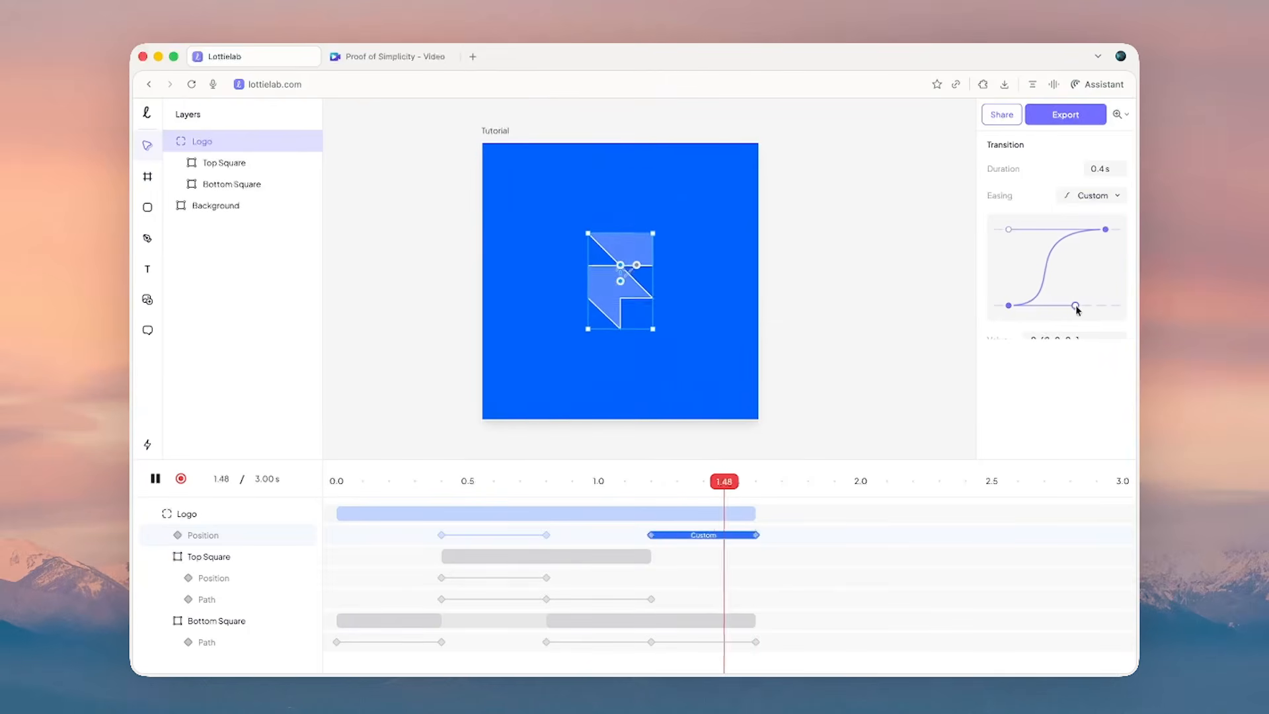
pyautogui.moveTo(1059, 306); pyautogui.dragTo(1104, 306)
pyautogui.click(769, 373)
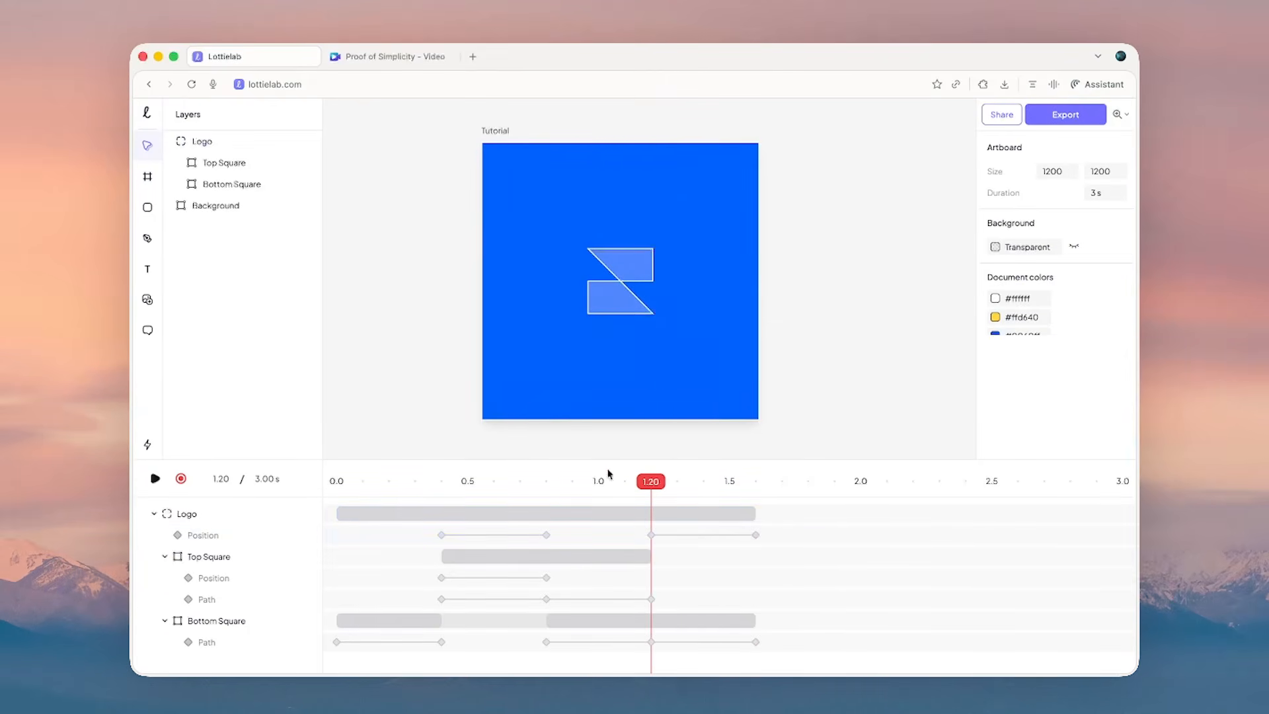
# - Preview the animation with the logo's upward shift and compare it with the reference video
pyautogui.press('space')
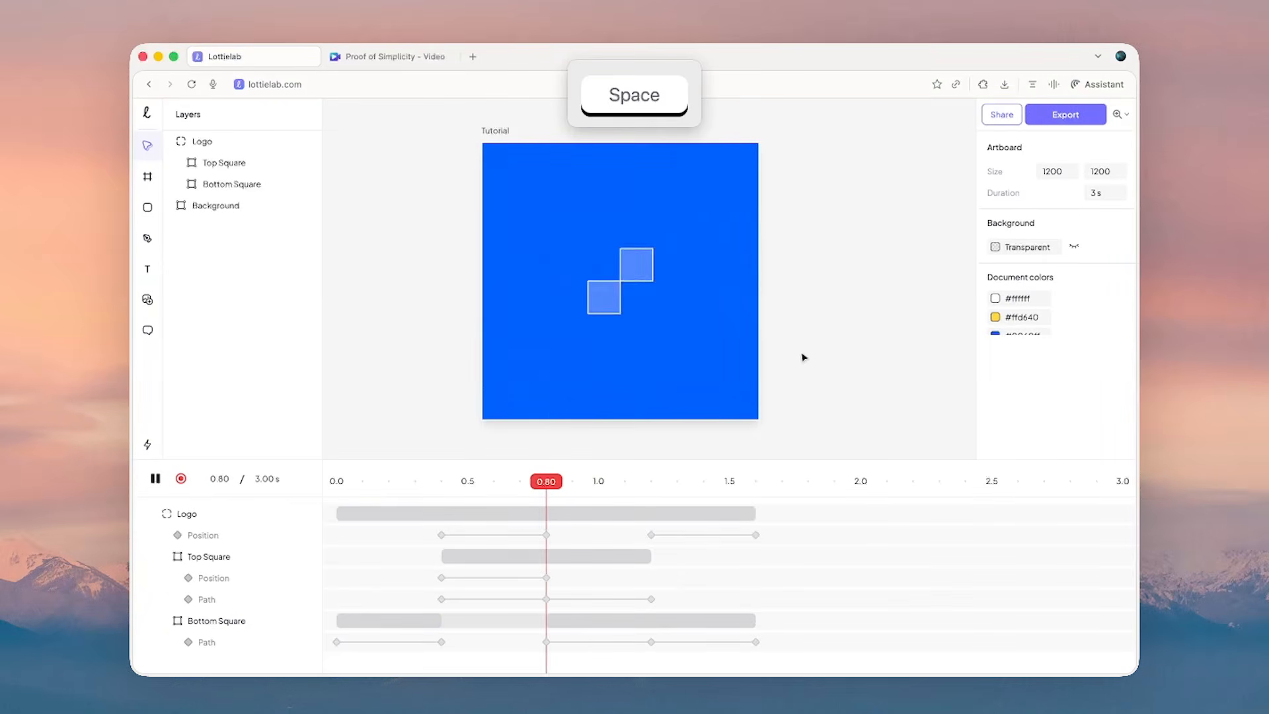
pyautogui.press('space')
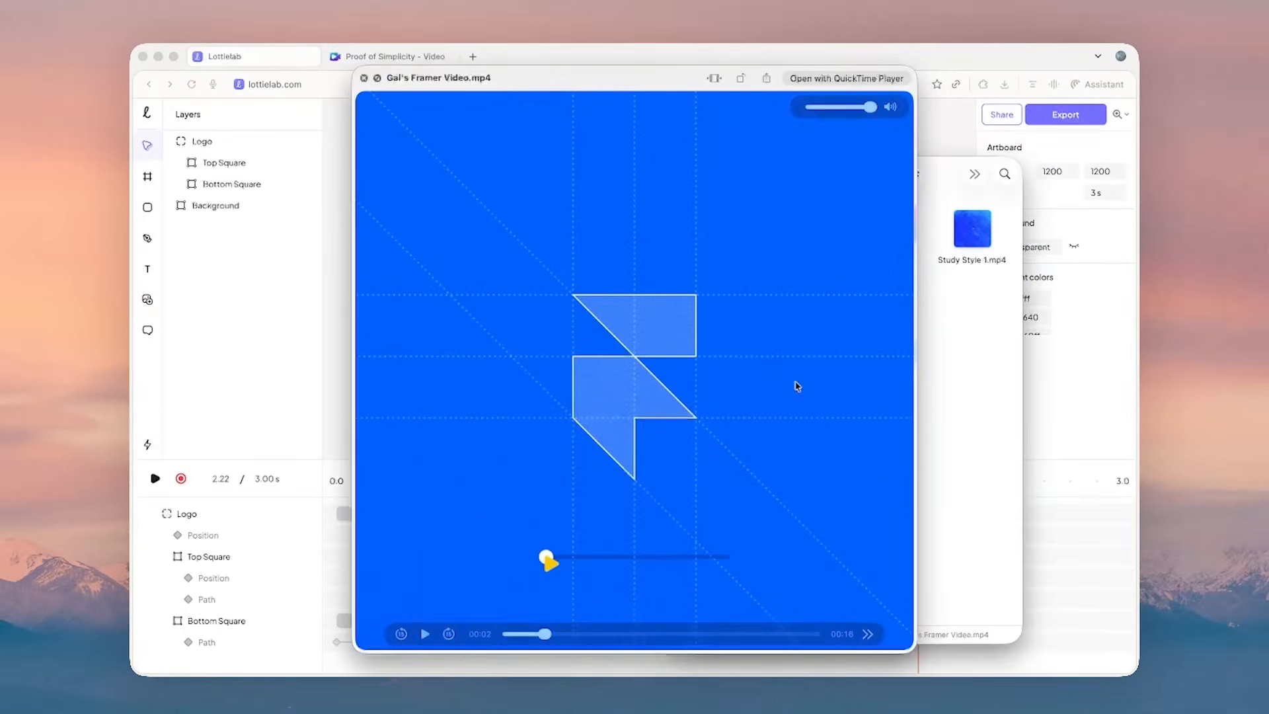
pyautogui.click(188, 258)
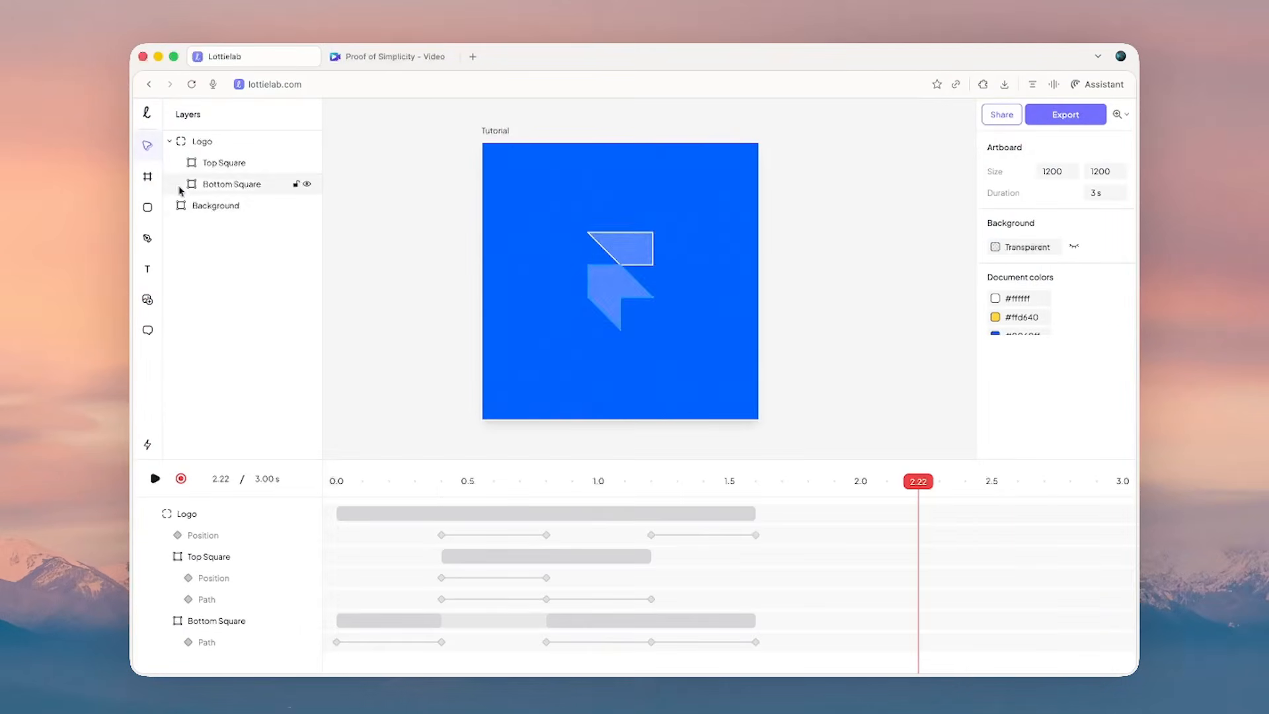
# - Turn off keyframe recording and draw a rectangle about 625 by 1331 beyond the artboard's left side, with its right edge on the logo's left edge
pyautogui.click(169, 143)
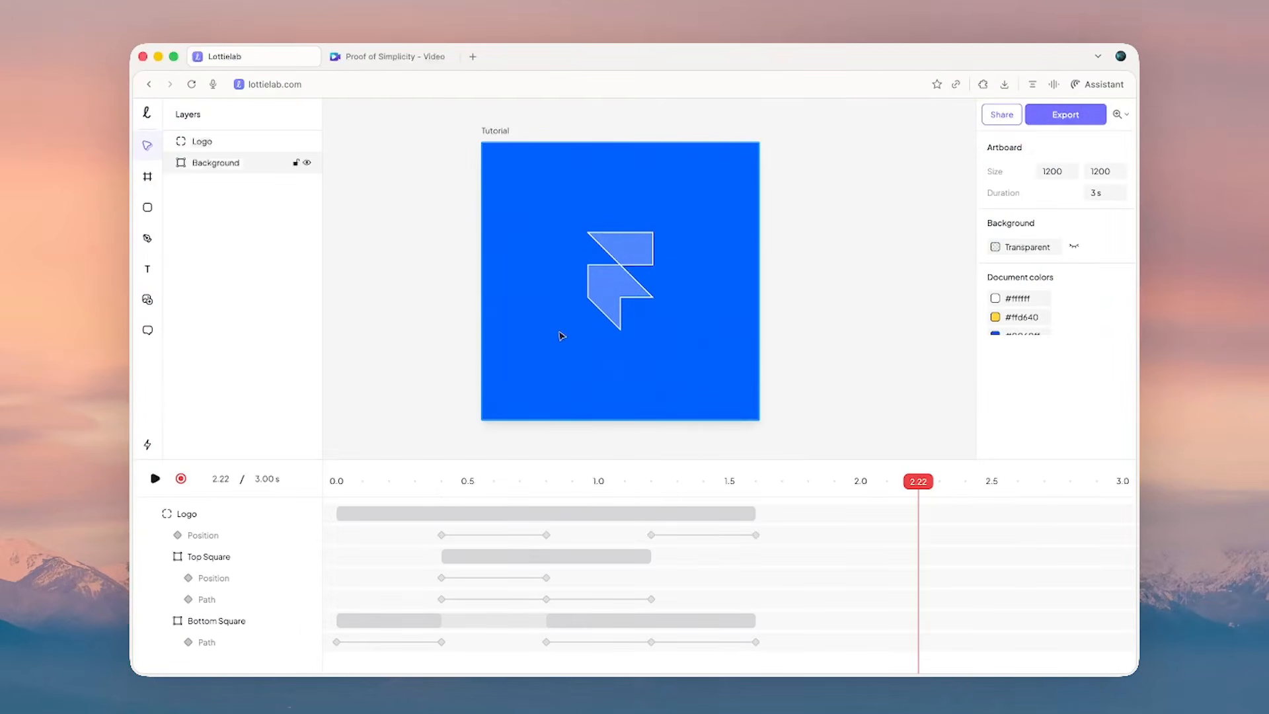
pyautogui.moveTo(561, 337); pyautogui.dragTo(577, 321)
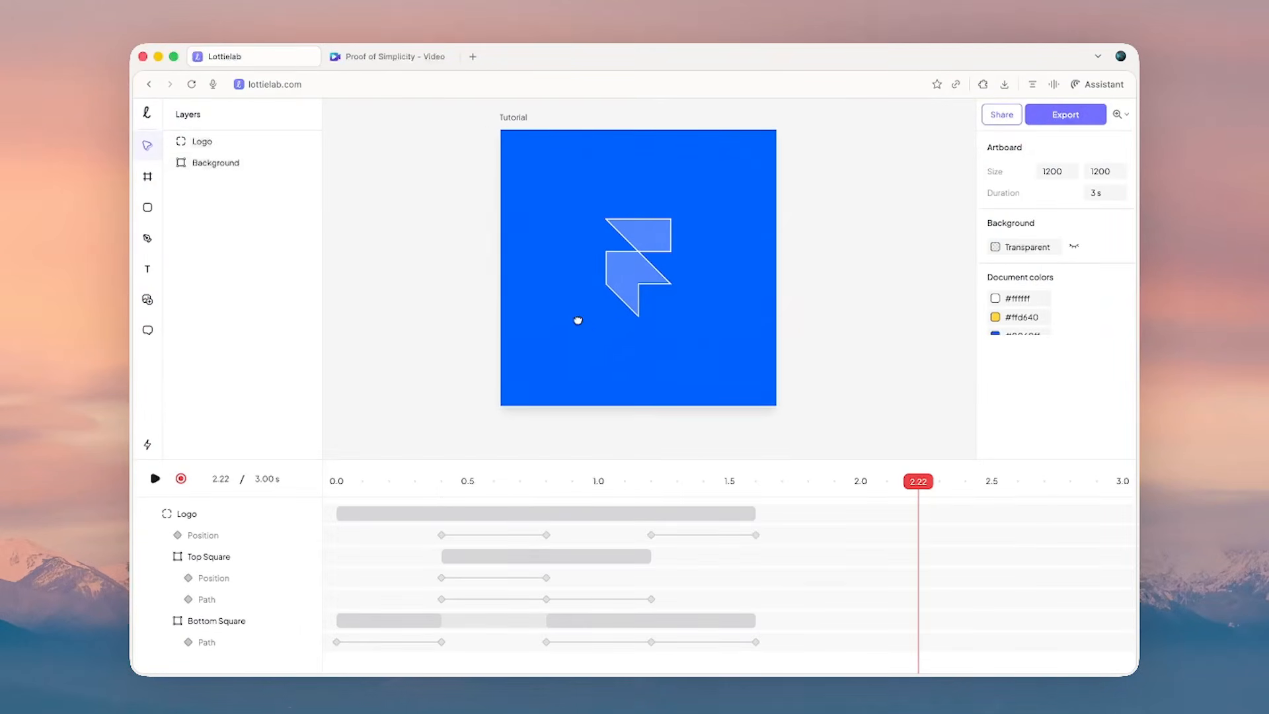
pyautogui.click(180, 478)
pyautogui.moveTo(476, 345); pyautogui.dragTo(475, 338)
pyautogui.press('r')
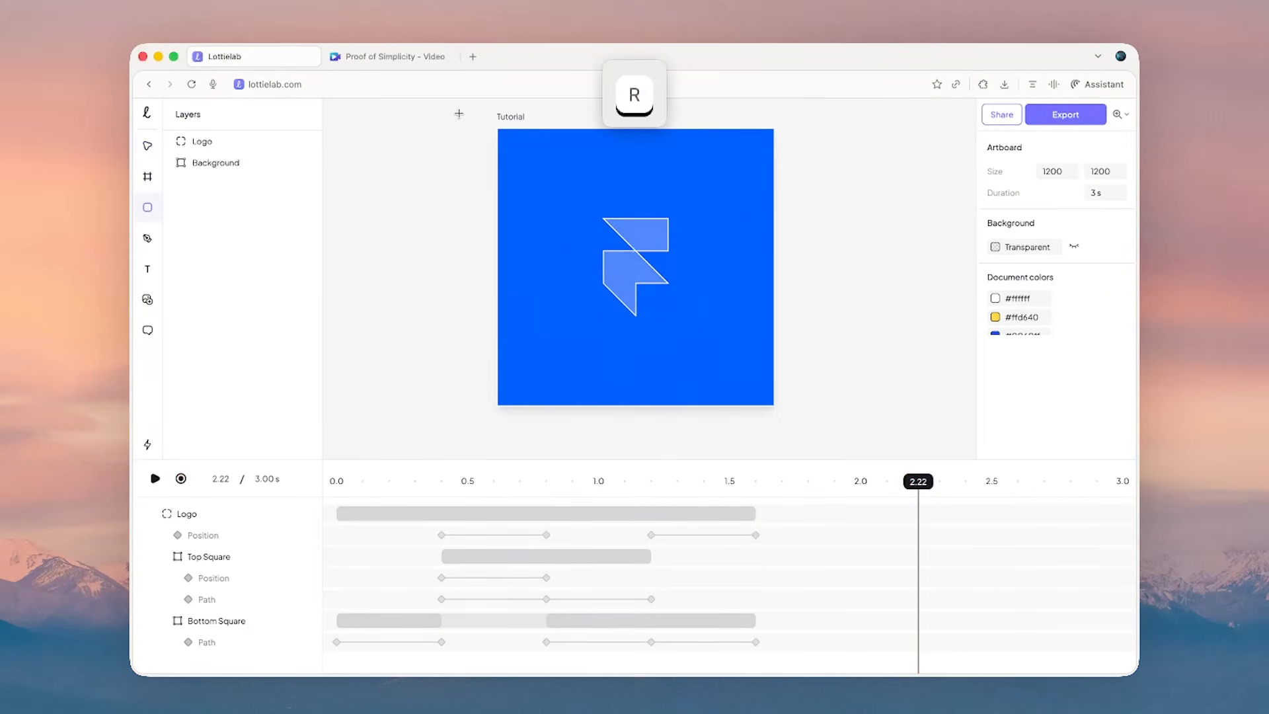
pyautogui.moveTo(458, 113); pyautogui.dragTo(604, 425)
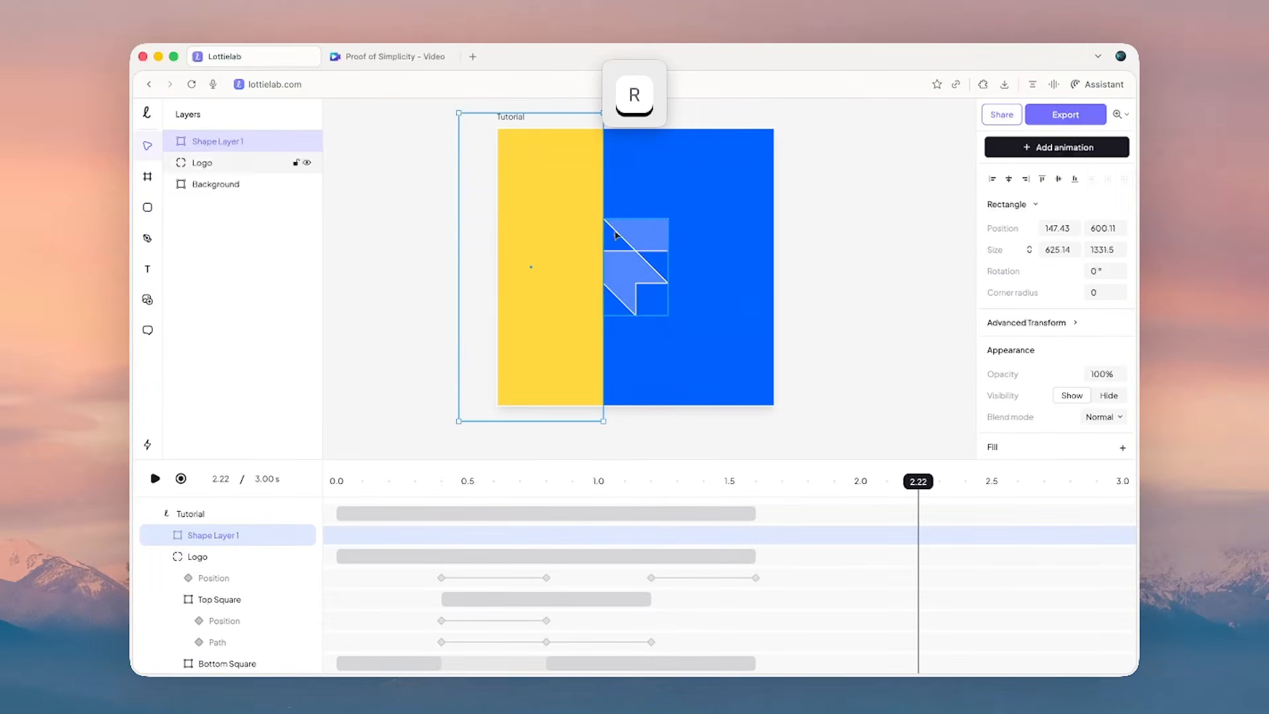
pyautogui.scroll(1, 616, 230)
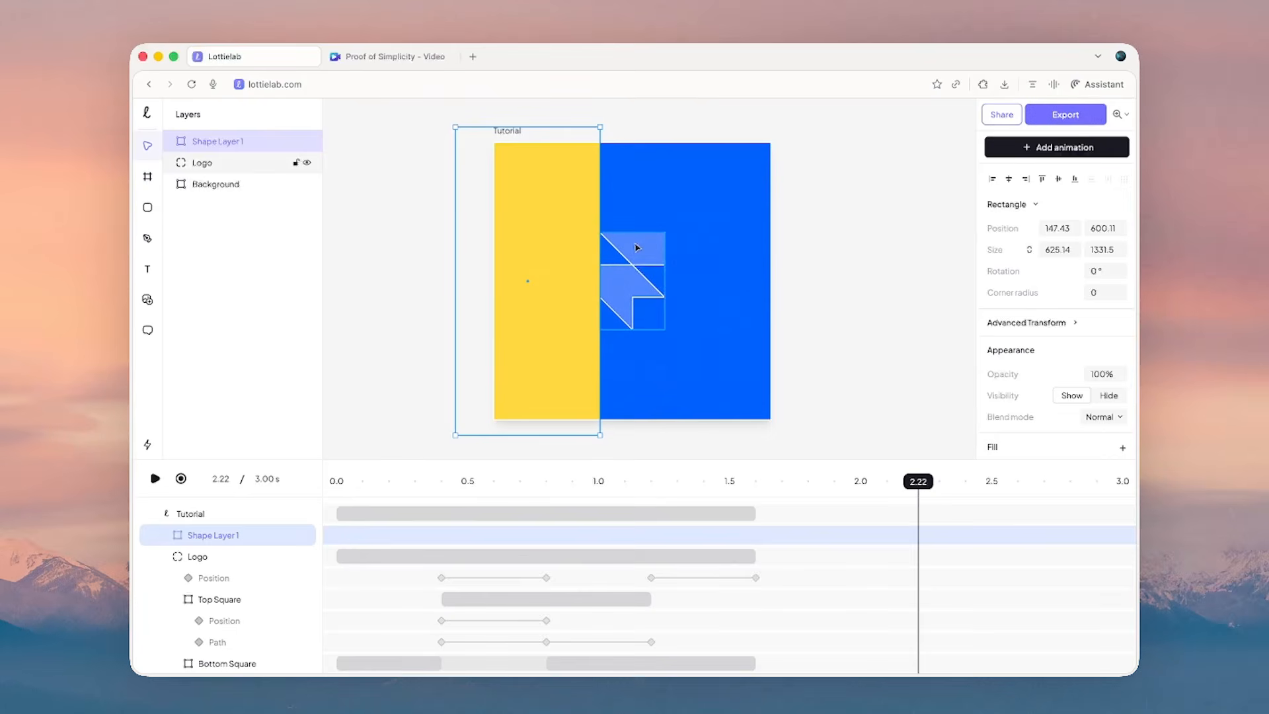
# - Group the new rectangle and name the group Guidelines
pyautogui.press('super+g')
pyautogui.doubleClick(246, 140)
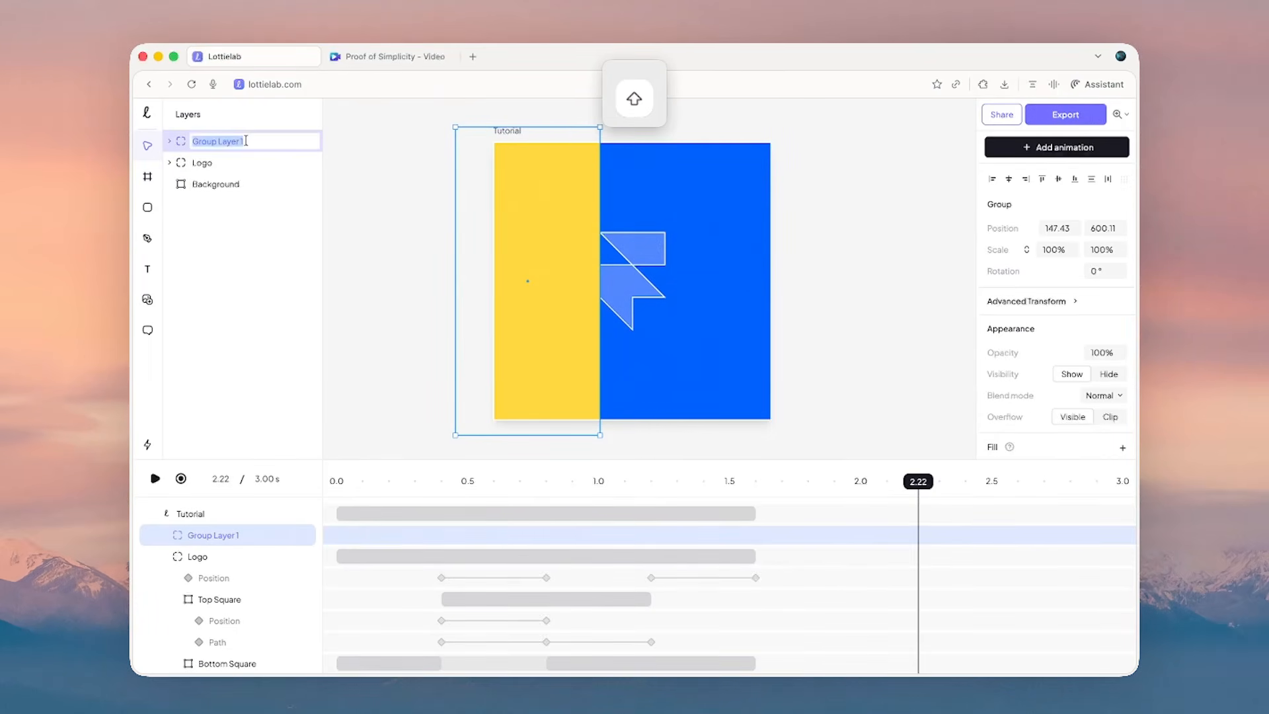
pyautogui.write('Guidelines')
pyautogui.press('Return')
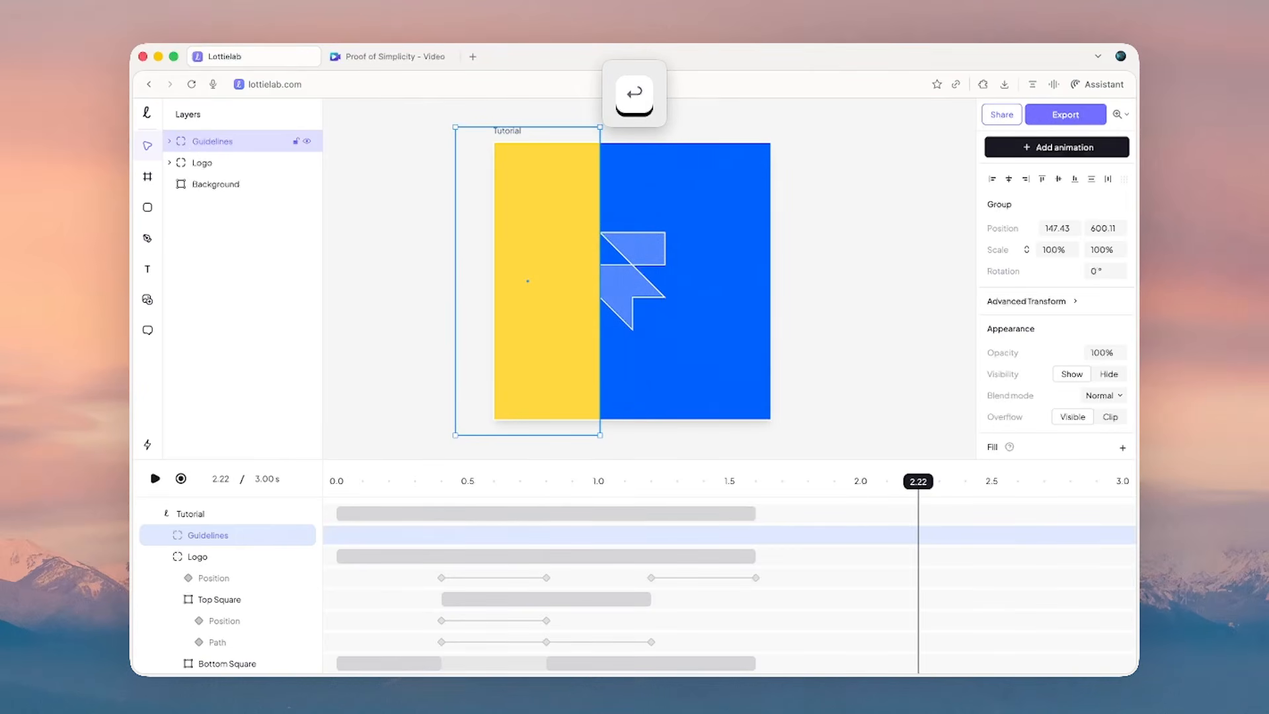
# - Rename the rectangle inside the Guidelines group as Left and remove its fill
pyautogui.click(170, 141)
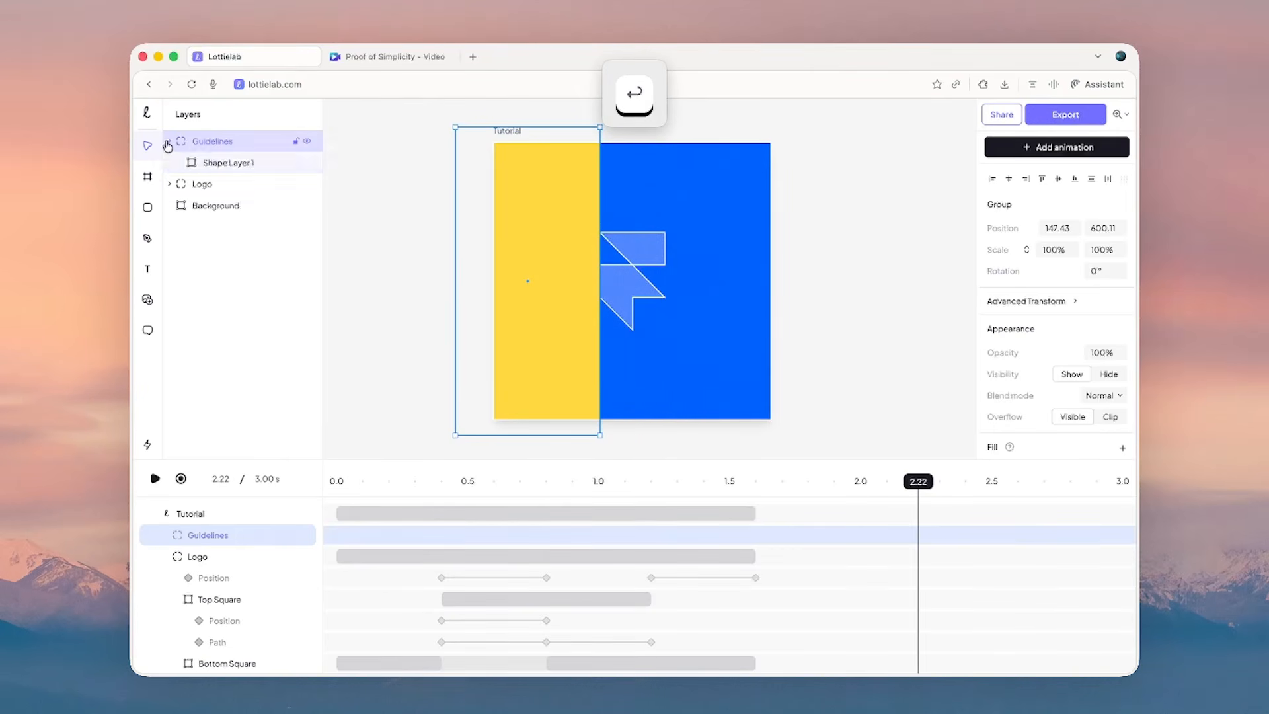
pyautogui.click(239, 163)
pyautogui.doubleClick(245, 163)
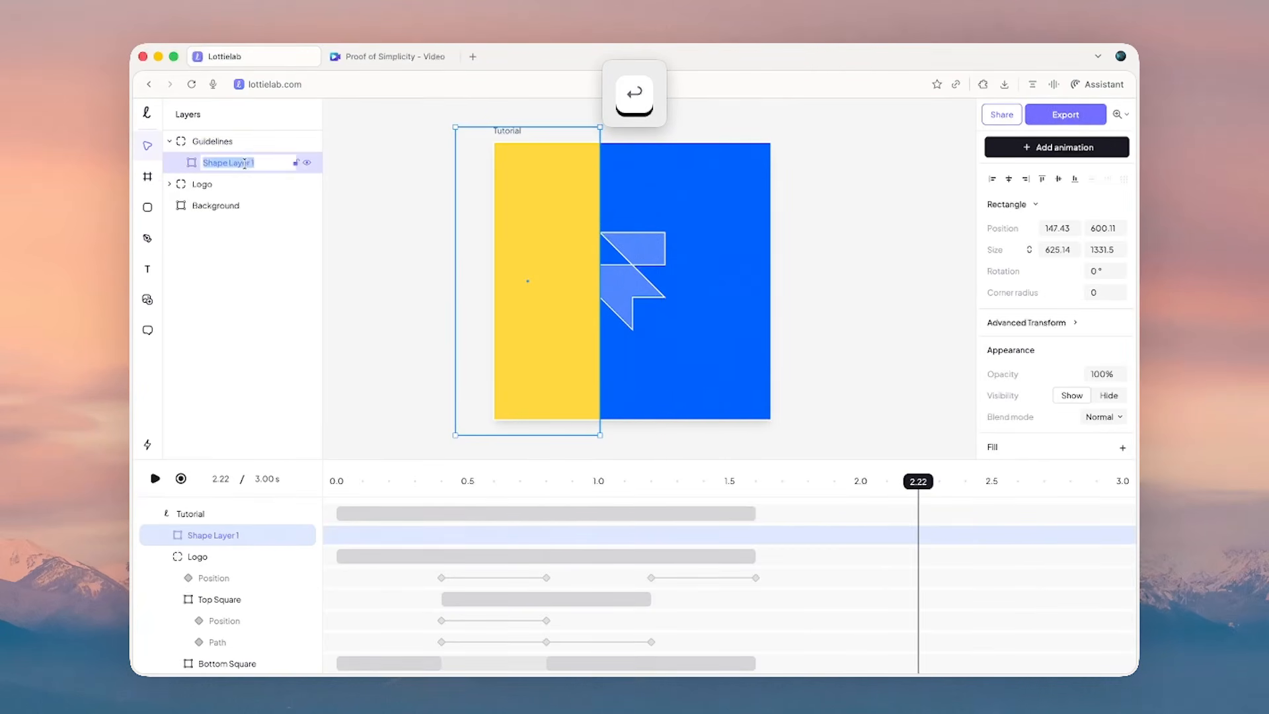
pyautogui.write('Left')
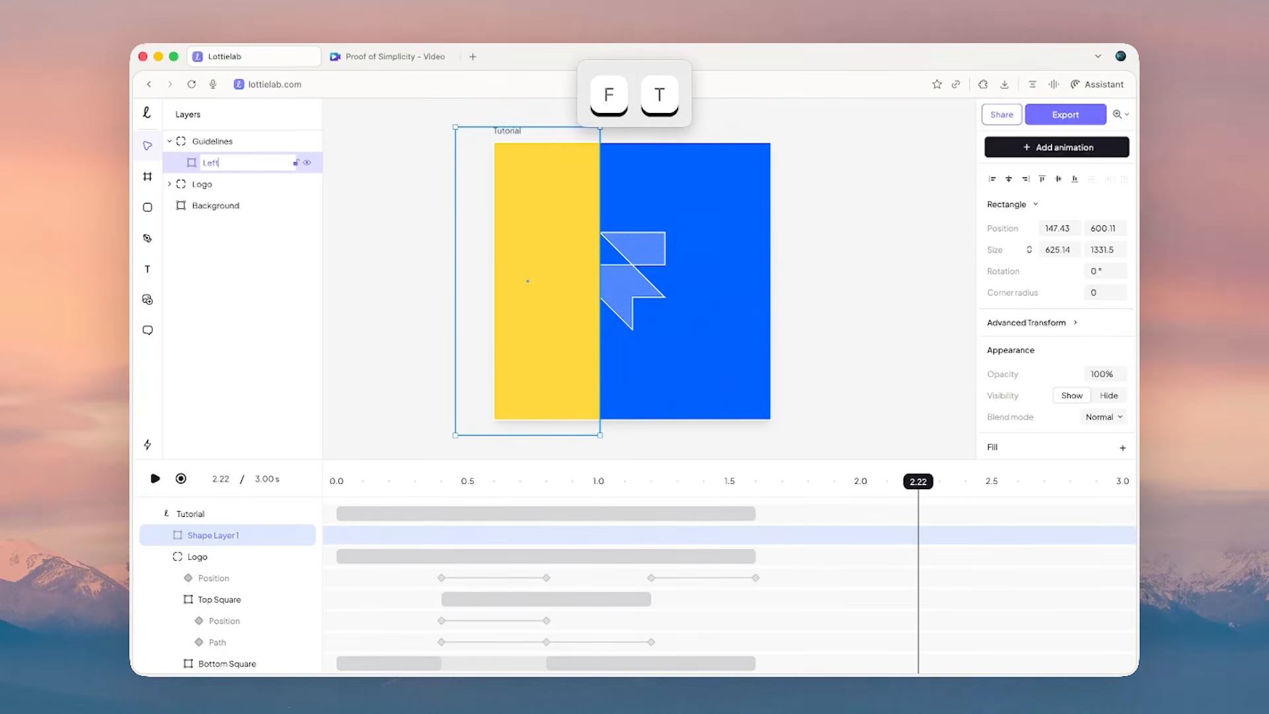
pyautogui.press('Return')
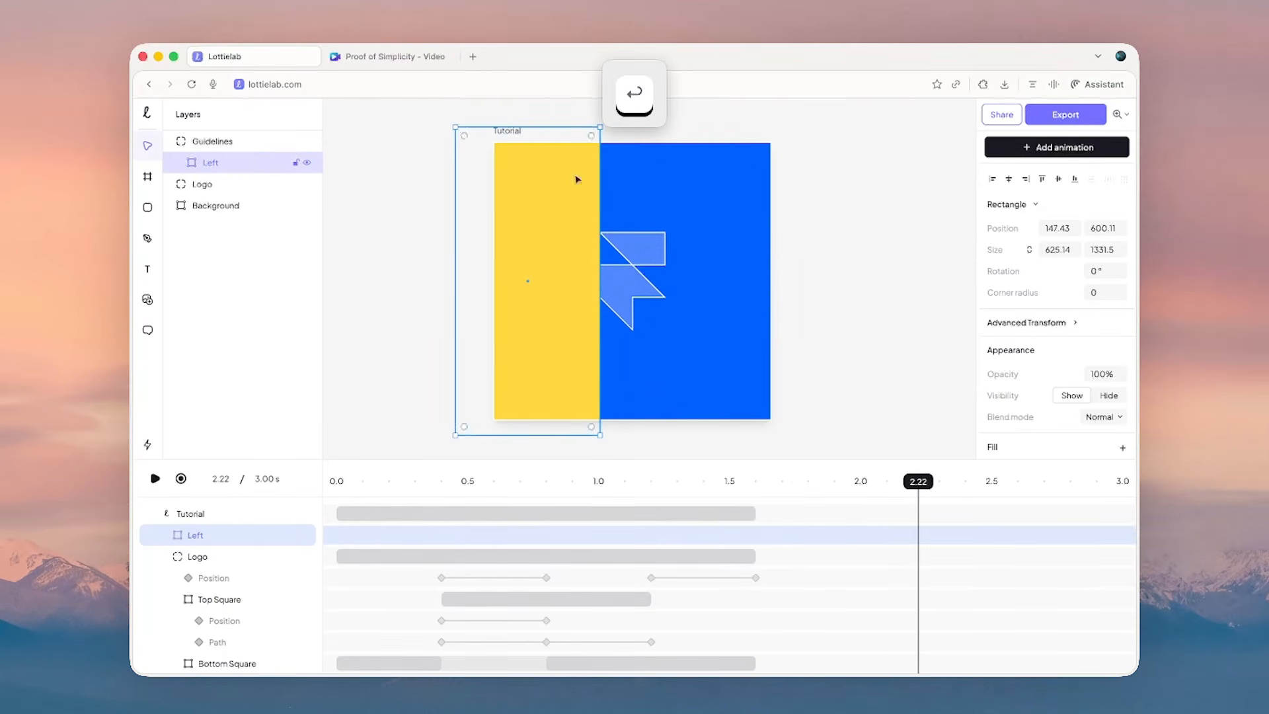
pyautogui.scroll(-3, 1047, 329)
pyautogui.click(1122, 304)
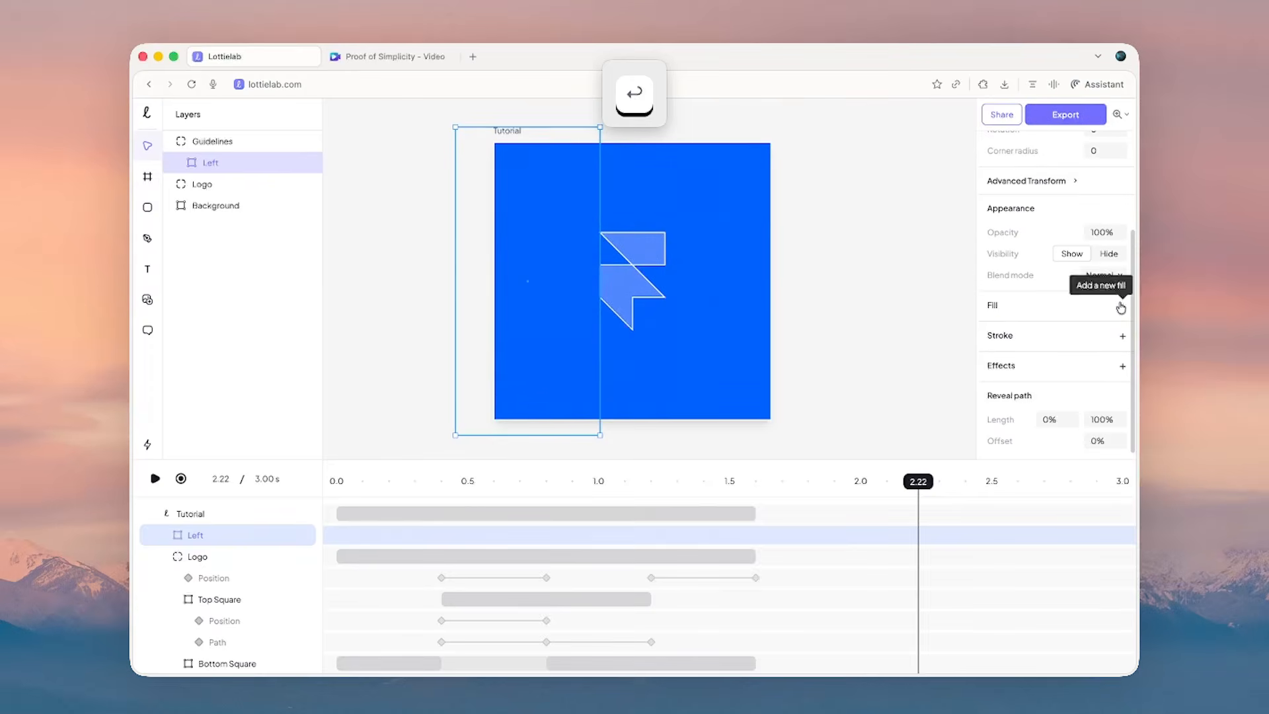
# - Add a stroke to the Guidelines group and set its colour to white (FFFFFF)
pyautogui.click(243, 140)
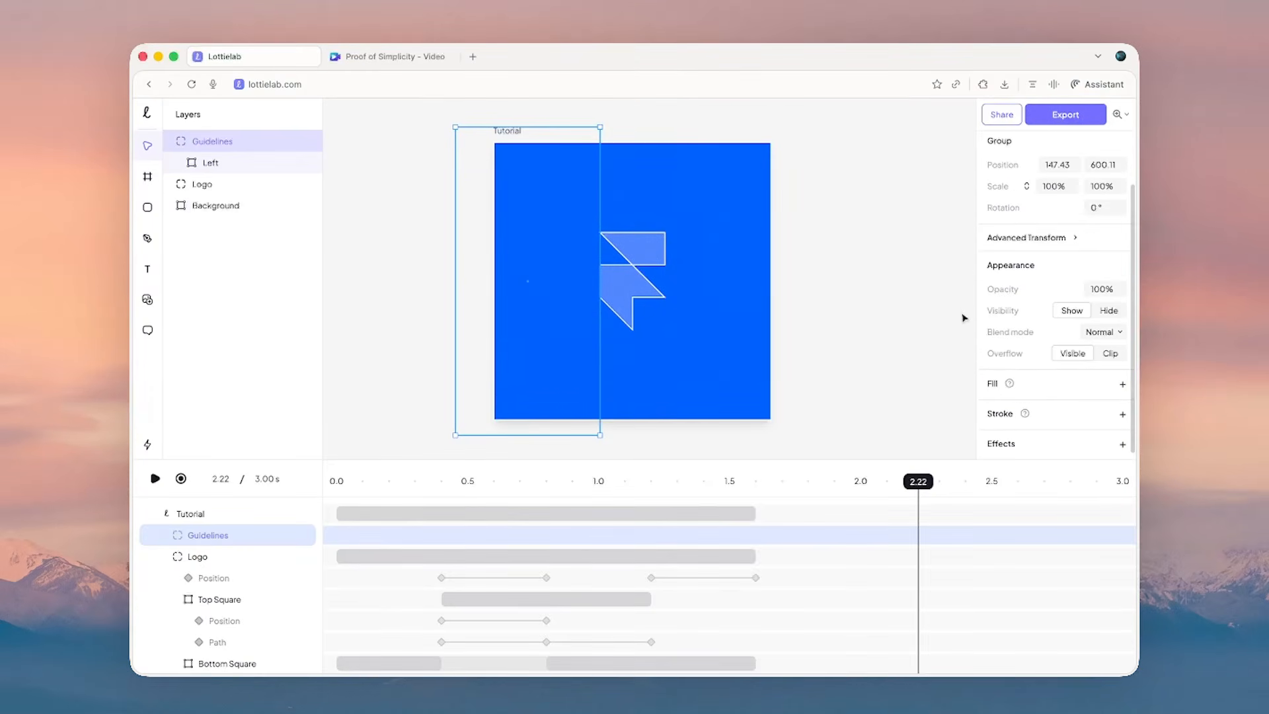
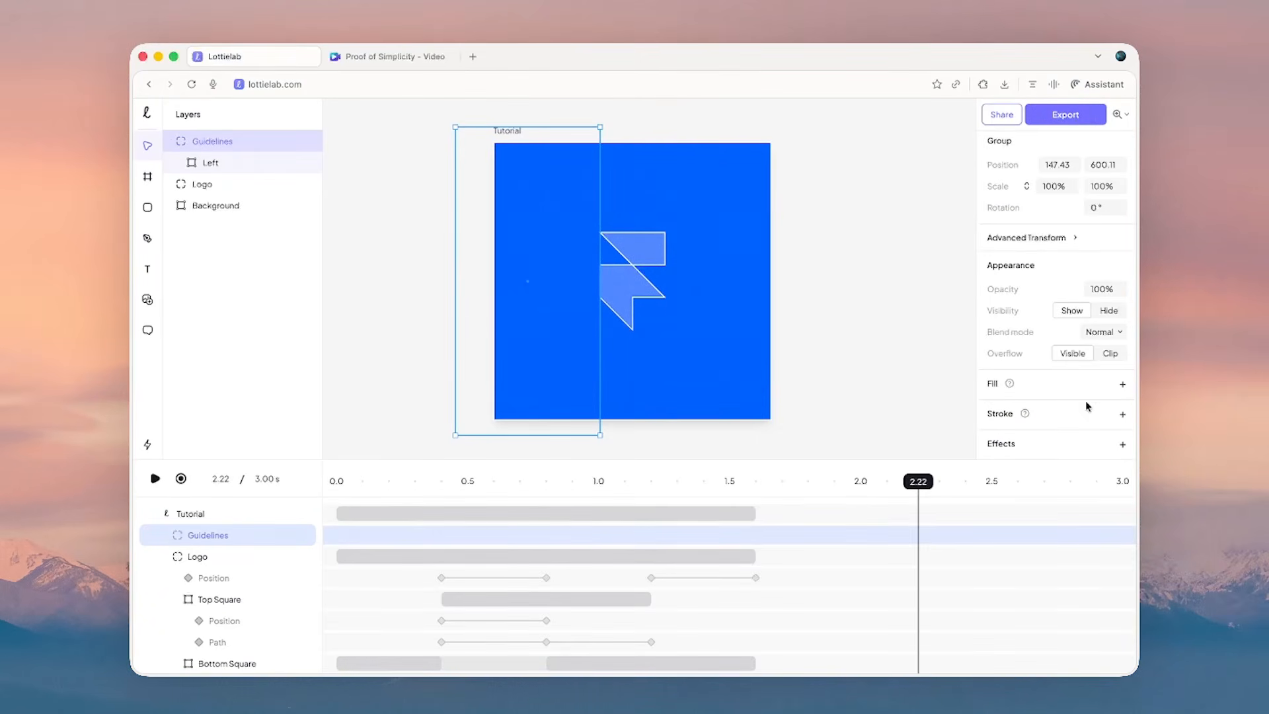
pyautogui.click(1122, 417)
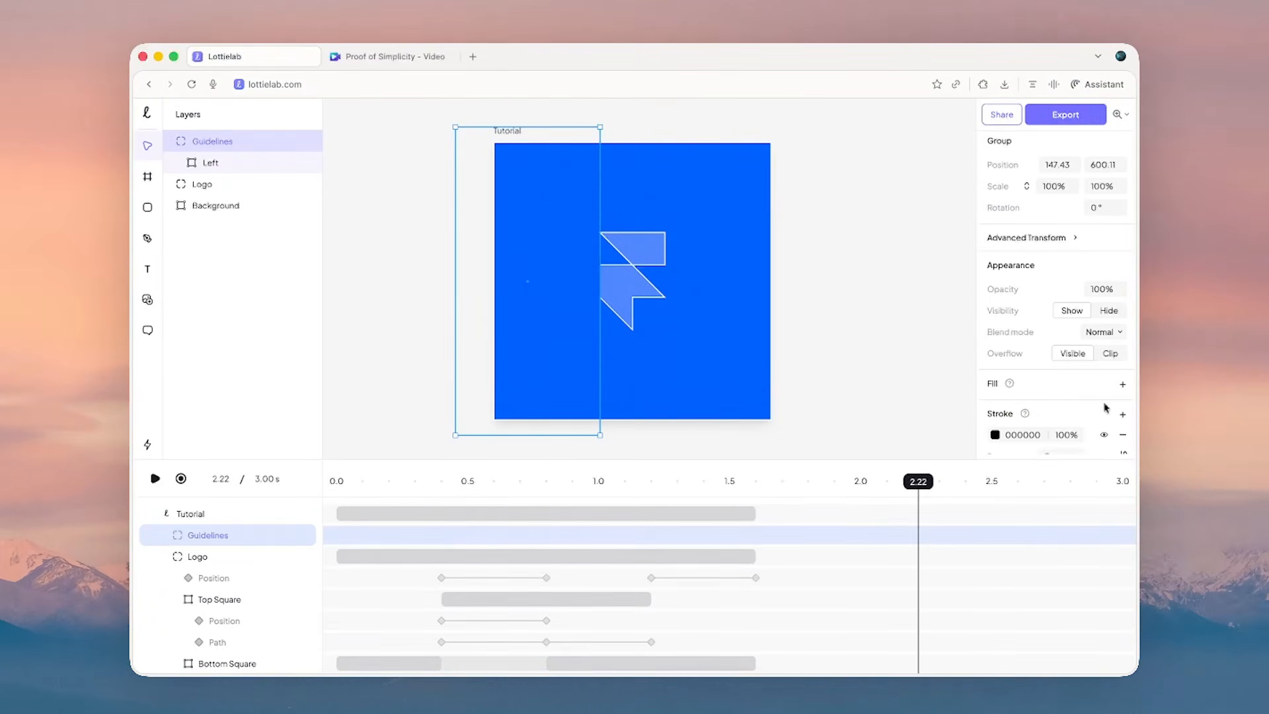
pyautogui.scroll(-3, 1060, 377)
pyautogui.click(995, 343)
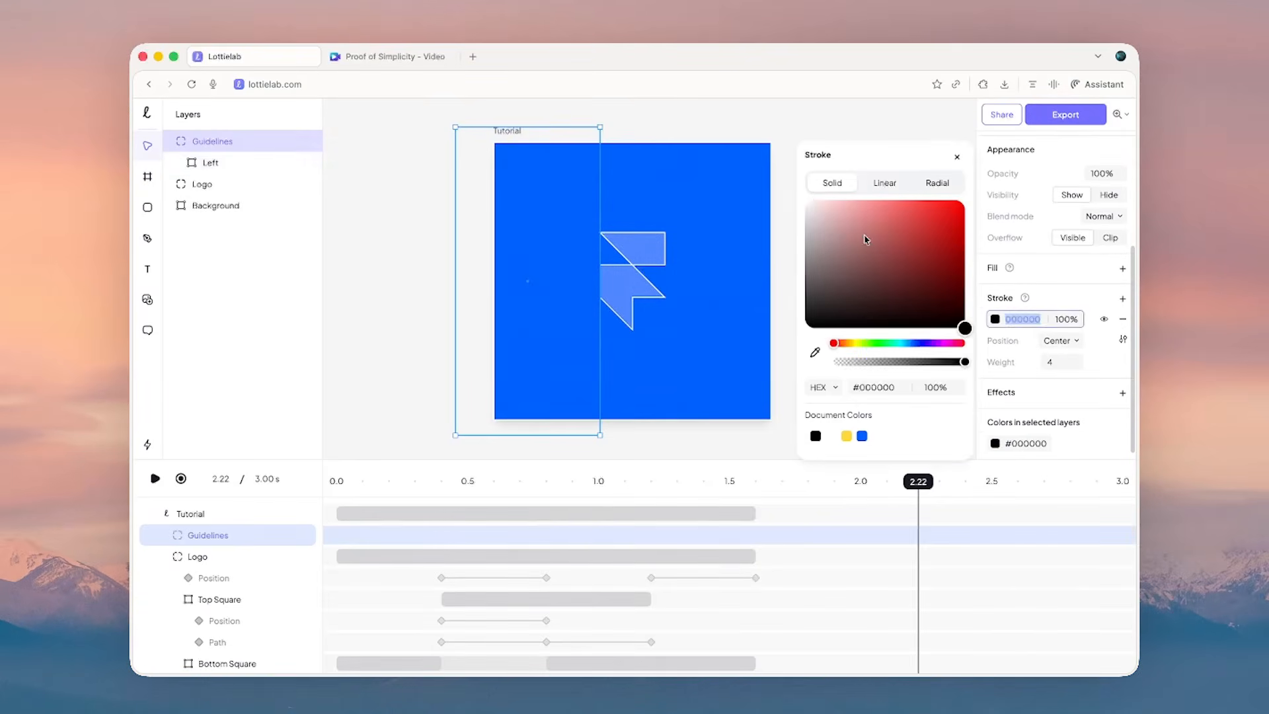
pyautogui.moveTo(808, 322); pyautogui.dragTo(774, 184)
# - Make the Guidelines stroke dashed with dash length 1 px, gap 16 px, and round line caps and joins
pyautogui.click(1126, 341)
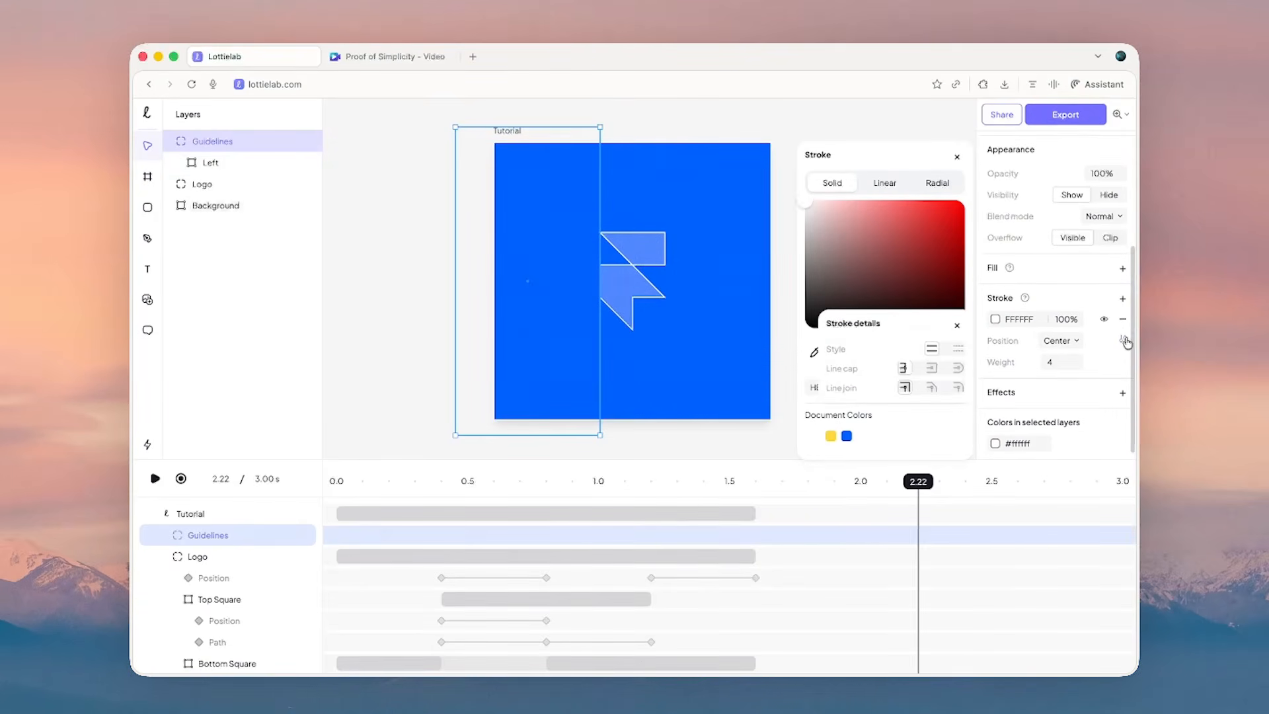
pyautogui.click(958, 348)
pyautogui.click(958, 432)
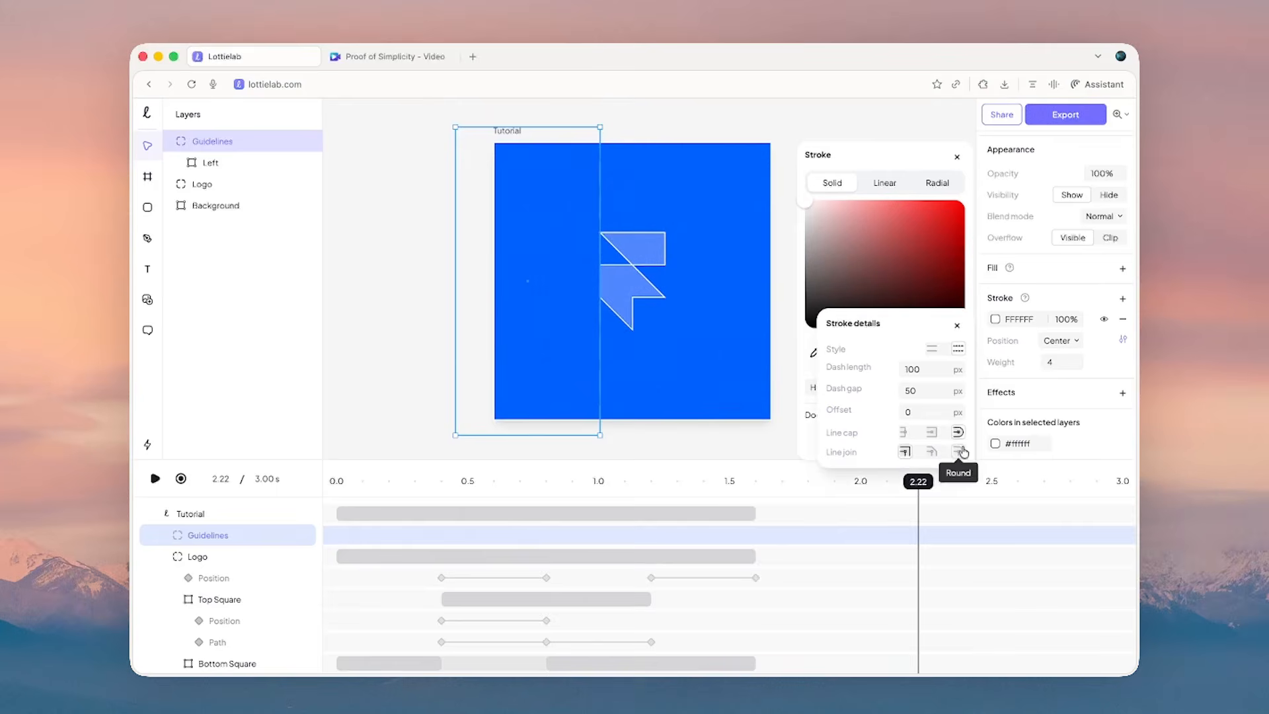
pyautogui.click(957, 451)
pyautogui.doubleClick(934, 368)
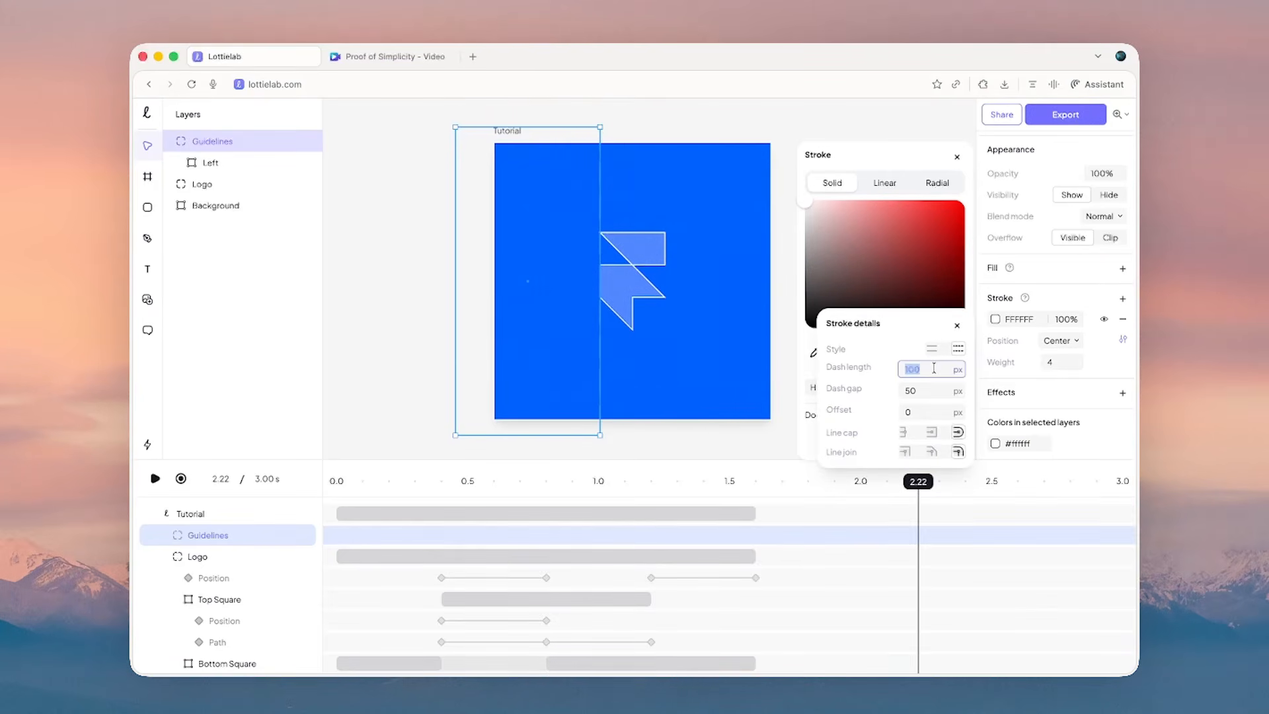
pyautogui.write('1')
pyautogui.doubleClick(929, 389)
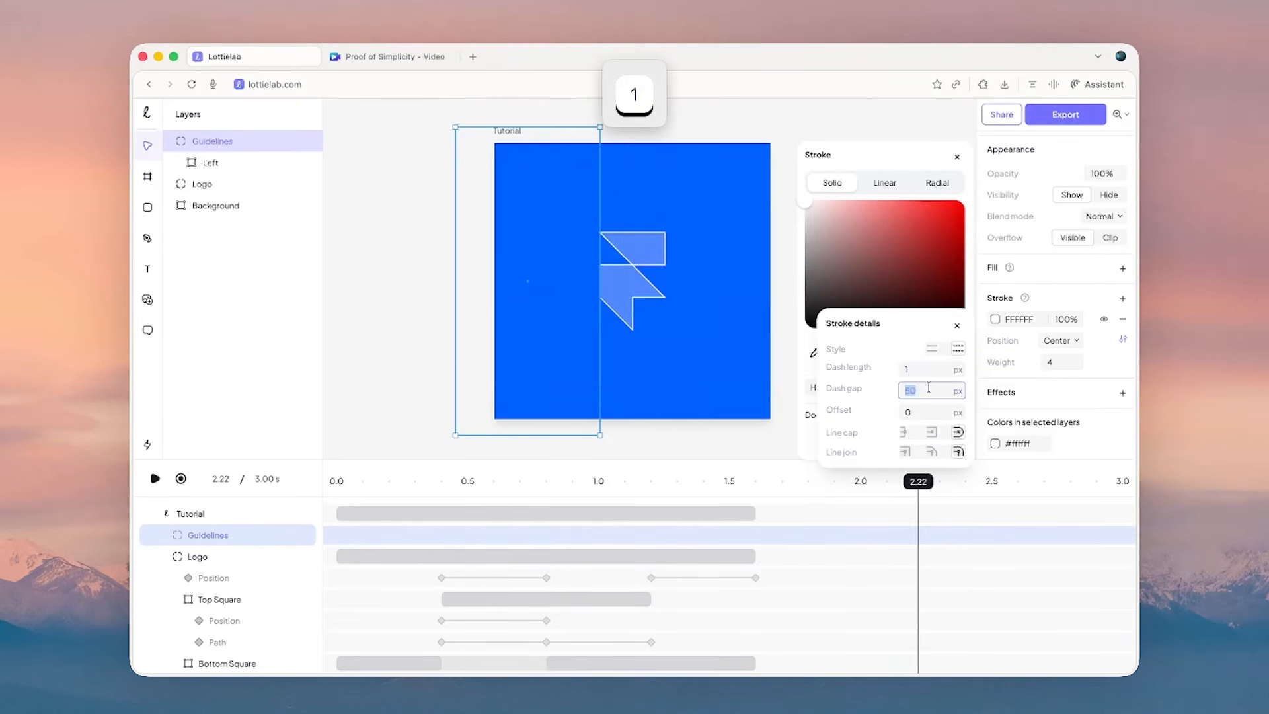
pyautogui.write('16')
pyautogui.press('Return')
pyautogui.scroll(10, 608, 363)
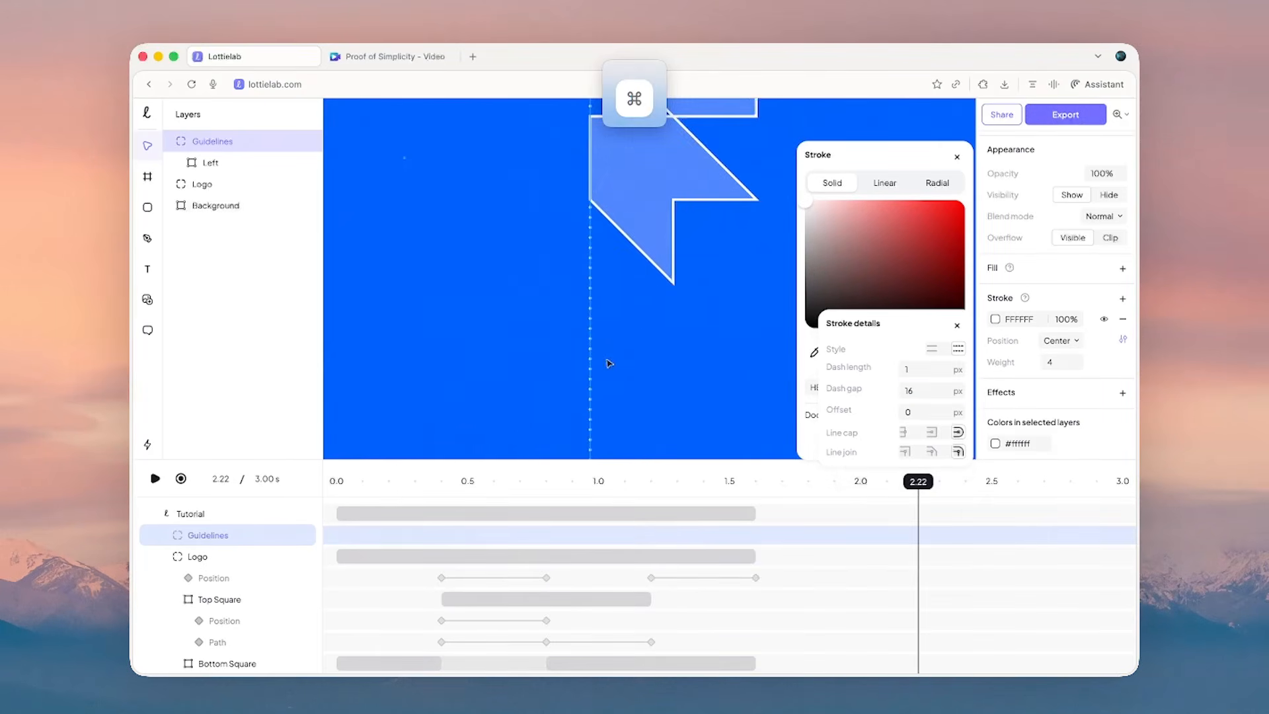
pyautogui.scroll(-10, 606, 360)
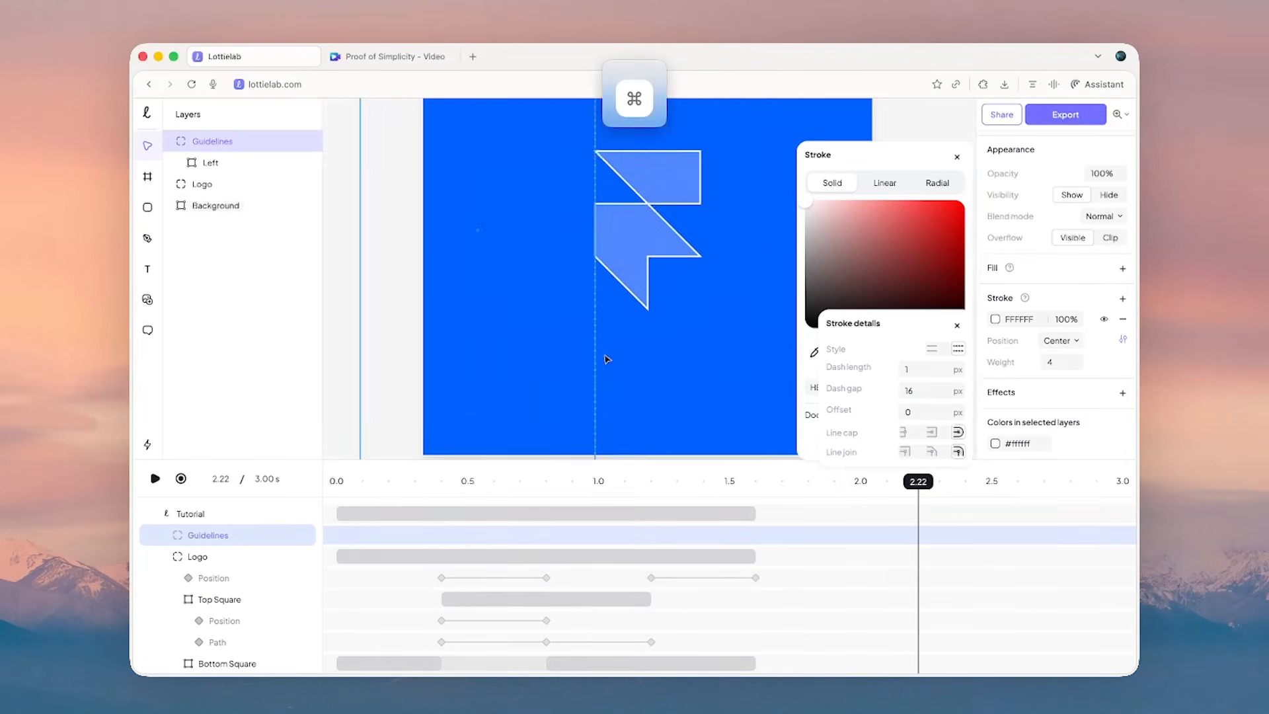
pyautogui.click(956, 157)
pyautogui.scroll(-3, 807, 292)
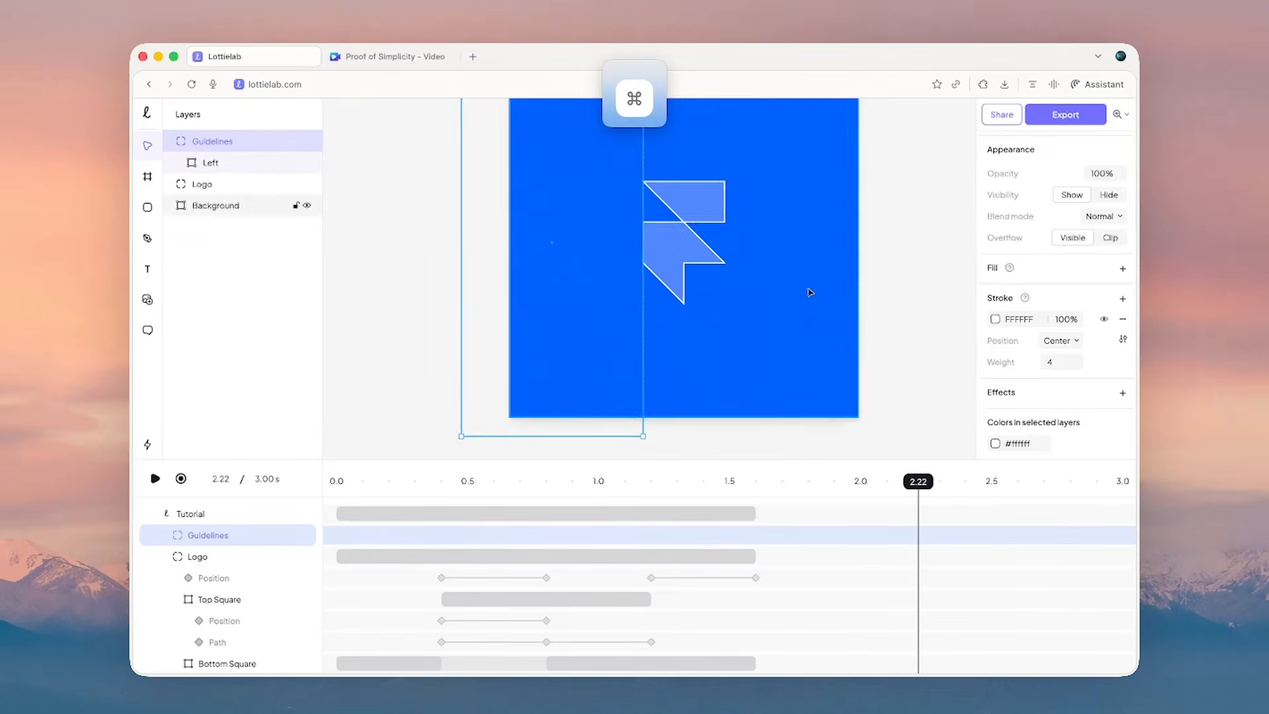
# - Duplicate the Left rectangle, move the copy so its left edge meets the logo's right edge, and rename it Right
pyautogui.keyDown('super'); pyautogui.click(518, 243); pyautogui.keyUp('super')
pyautogui.scroll(-3, 513, 261)
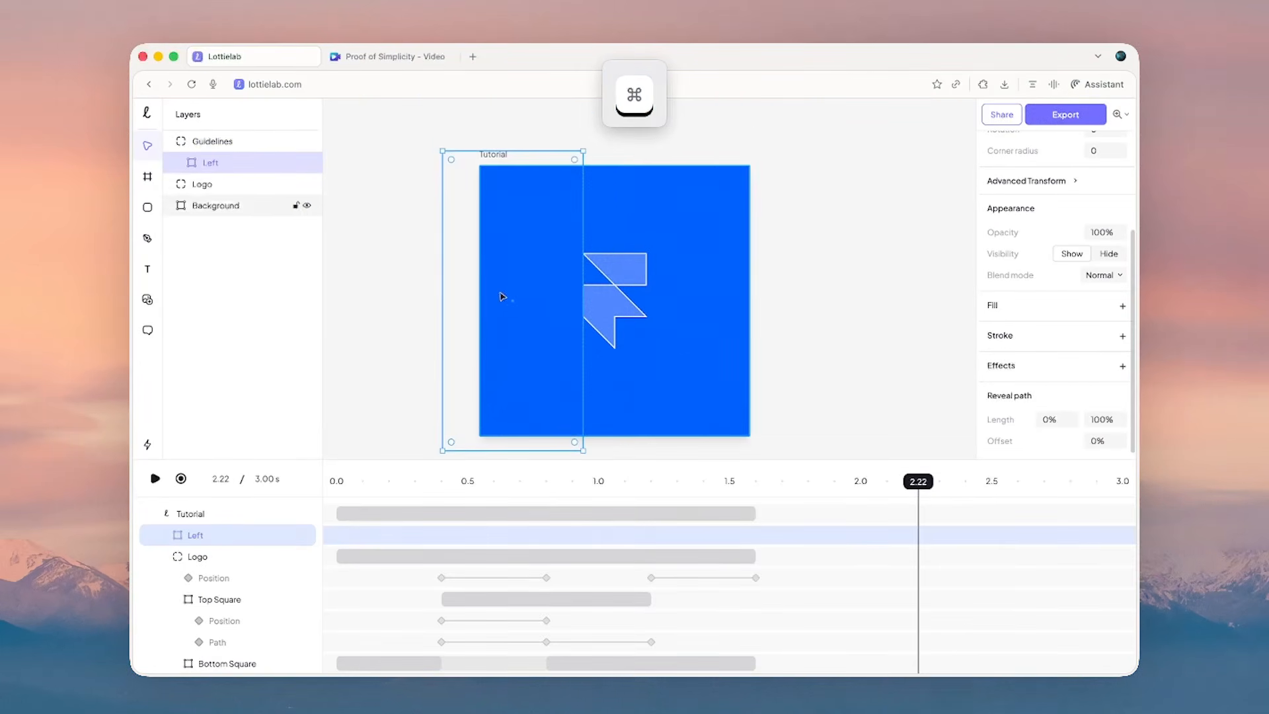
pyautogui.press('super+d')
pyautogui.moveTo(517, 273); pyautogui.dragTo(719, 281)
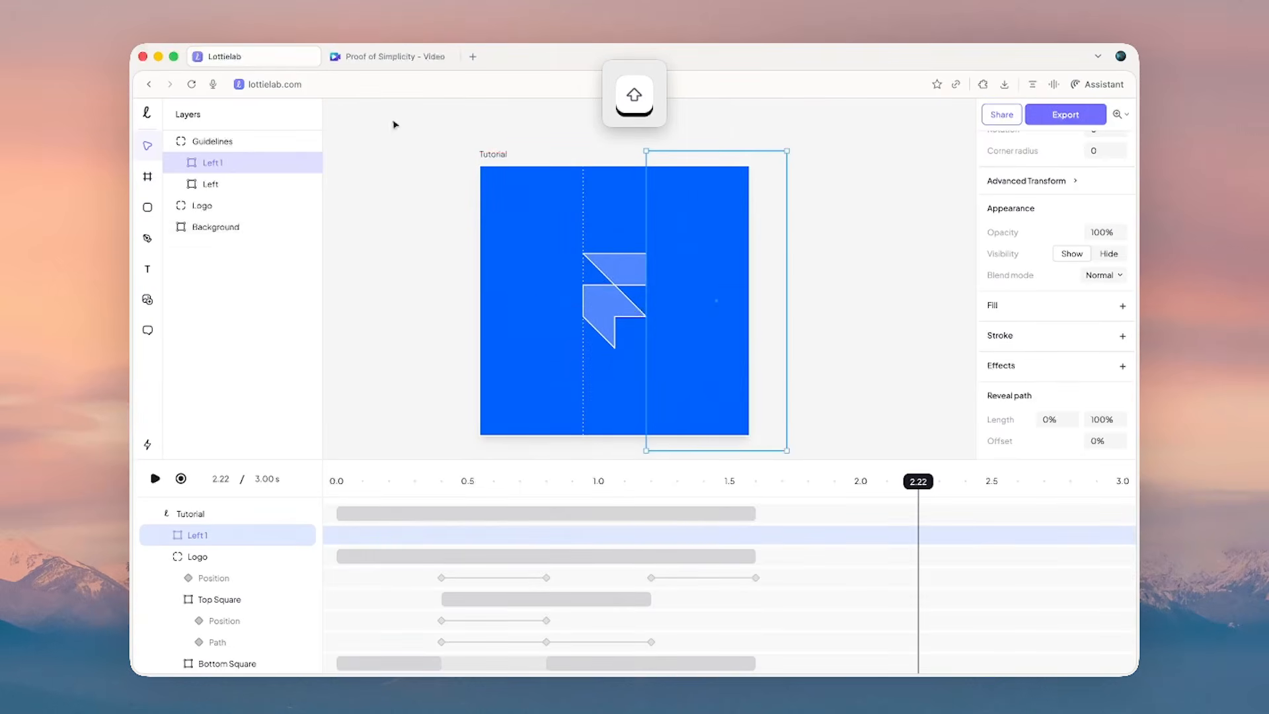
pyautogui.doubleClick(223, 162)
pyautogui.write('Right')
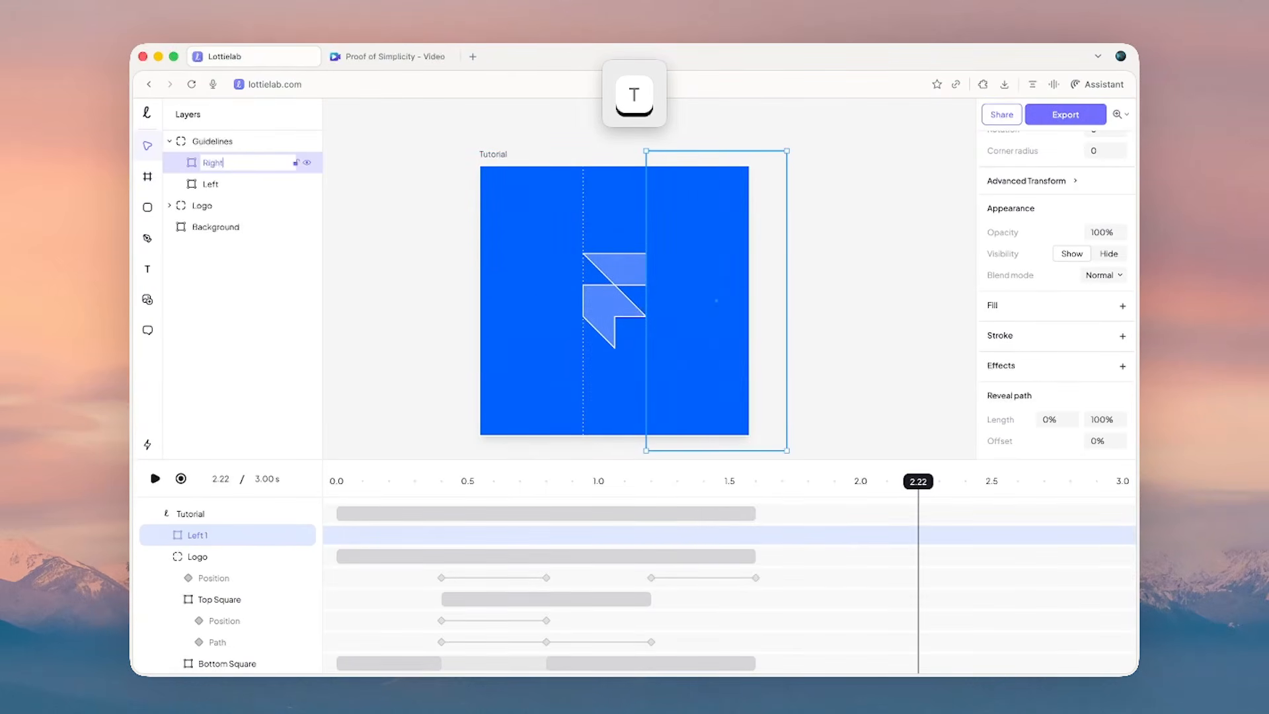
pyautogui.press('Return')
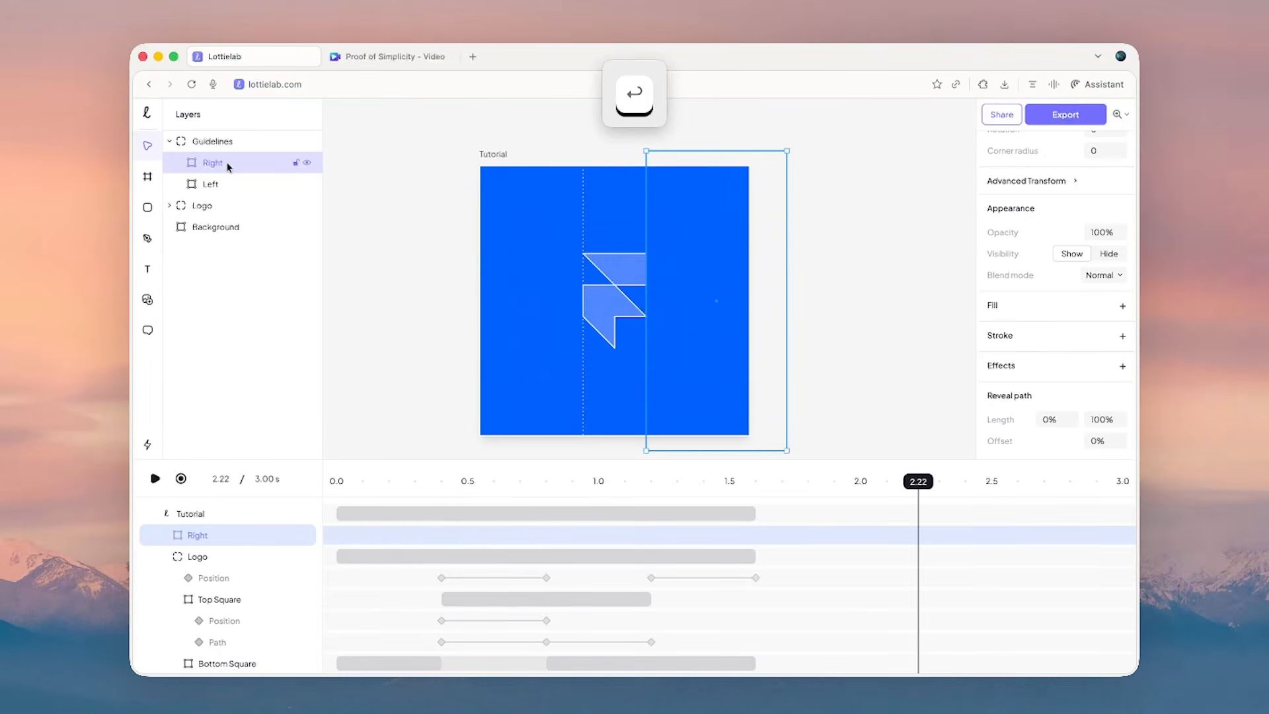
# - Duplicate the Right rectangle, reshape the copy to span the artboard's width with its lower edge on the logo's top, and rename it Top
pyautogui.press('super+d')
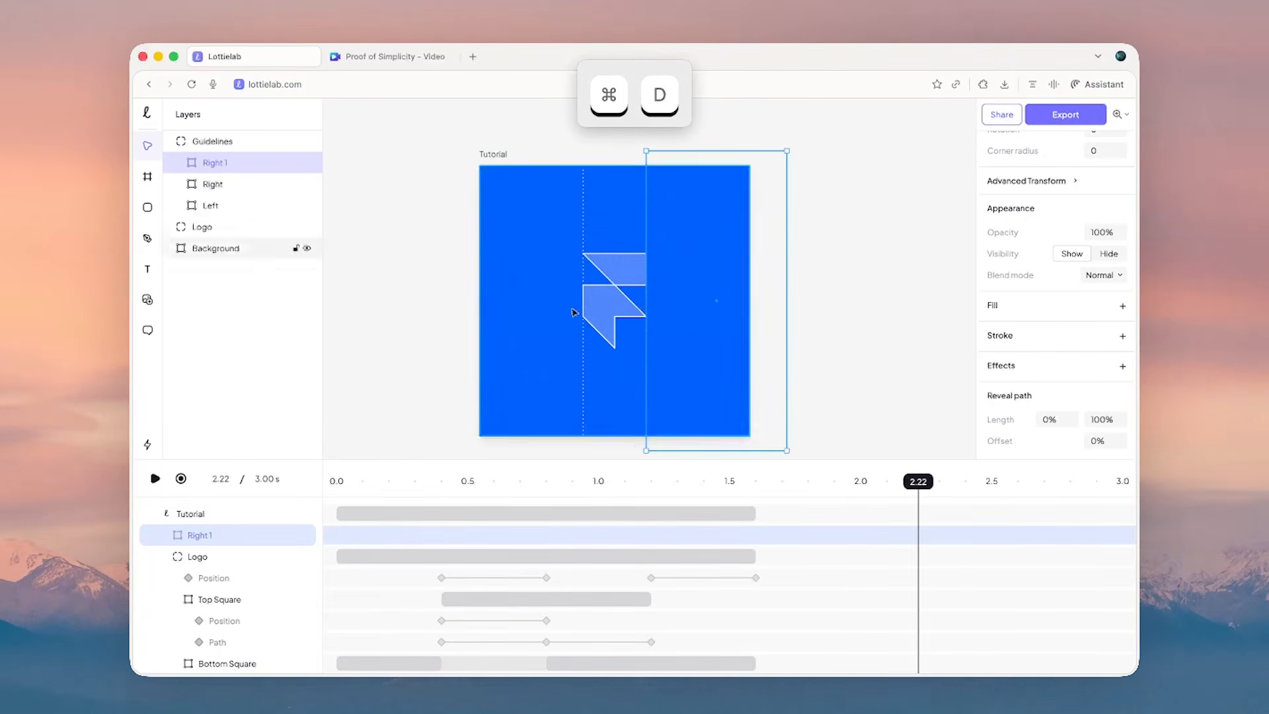
pyautogui.moveTo(675, 449); pyautogui.dragTo(655, 253)
pyautogui.moveTo(645, 207); pyautogui.dragTo(449, 207)
pyautogui.doubleClick(237, 163)
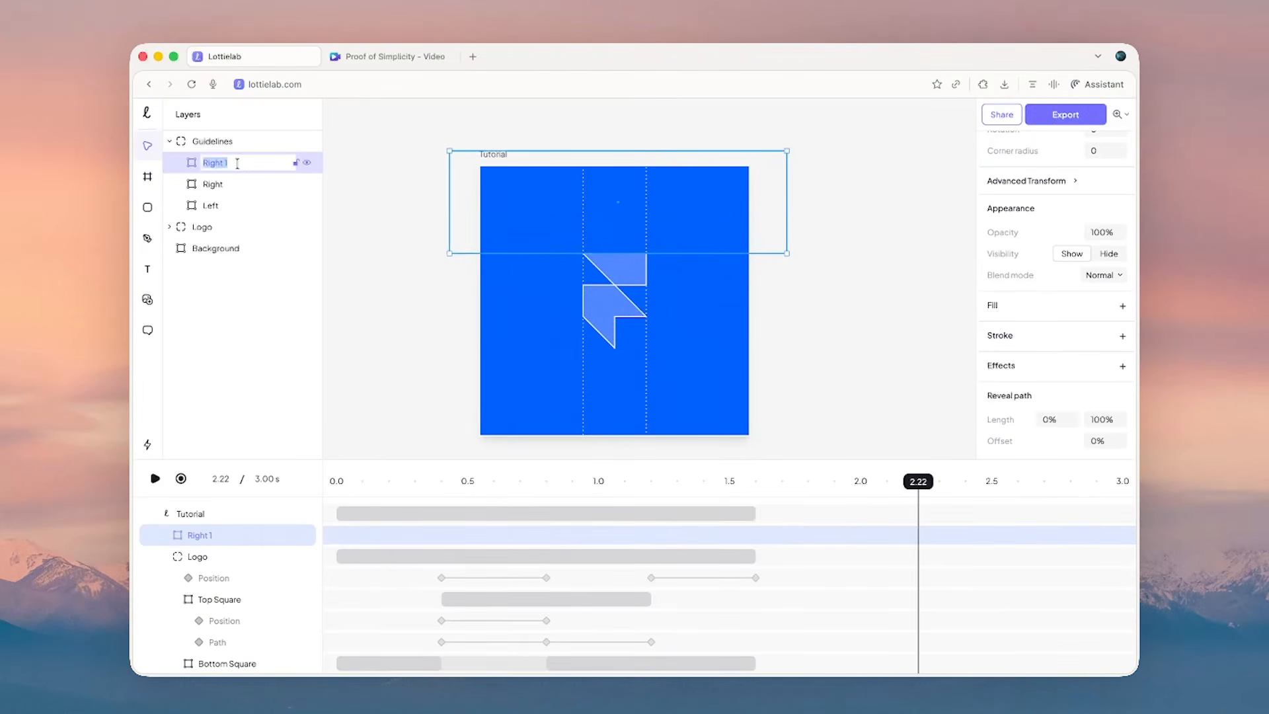
pyautogui.write('Top')
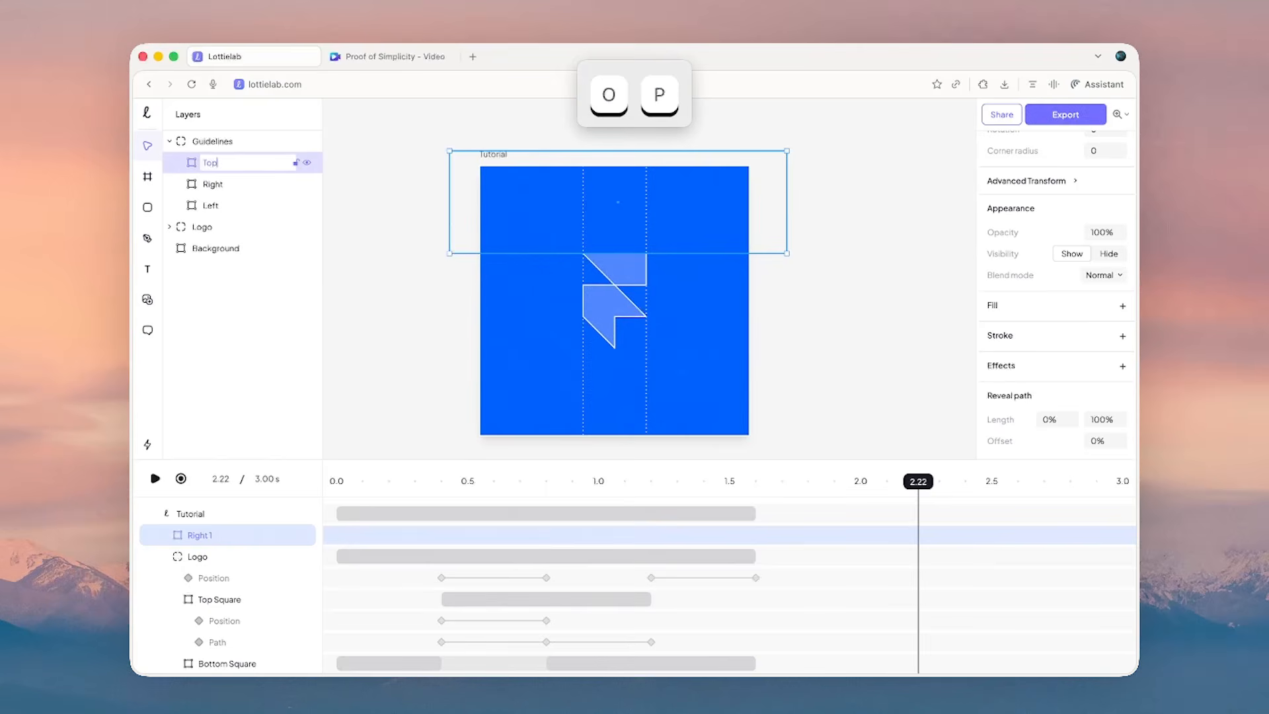
pyautogui.press('Return')
# - Adjust the Top rectangle's side edges to extend evenly past both sides of the artboard, about 1530 wide
pyautogui.scroll(-2, 672, 206)
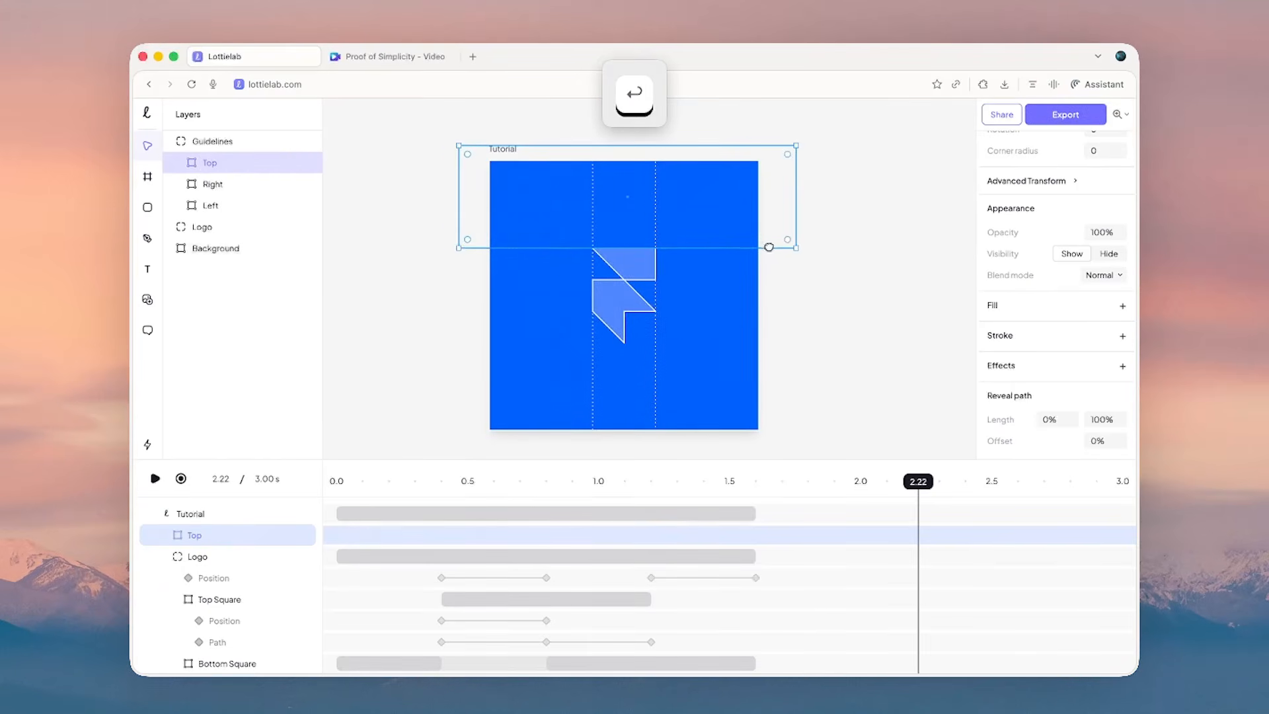
pyautogui.moveTo(793, 202); pyautogui.dragTo(779, 206)
pyautogui.hscroll(-1, 756, 218)
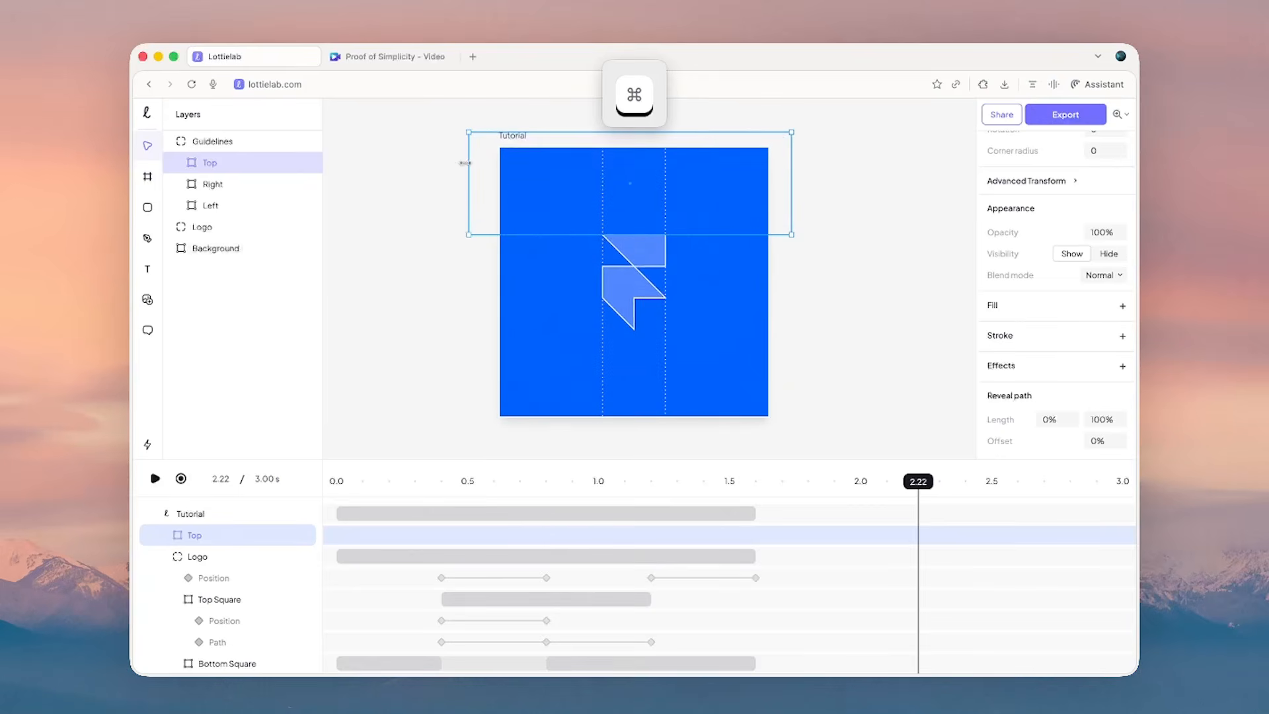
pyautogui.moveTo(465, 163)
pyautogui.mouseDown()
pyautogui.moveTo(448, 178)
pyautogui.moveTo(462, 186)
pyautogui.mouseUp()
pyautogui.moveTo(800, 189)
pyautogui.mouseDown()
pyautogui.moveTo(807, 205)
pyautogui.moveTo(807, 187)
pyautogui.mouseUp()
pyautogui.scroll(-2, 793, 218)
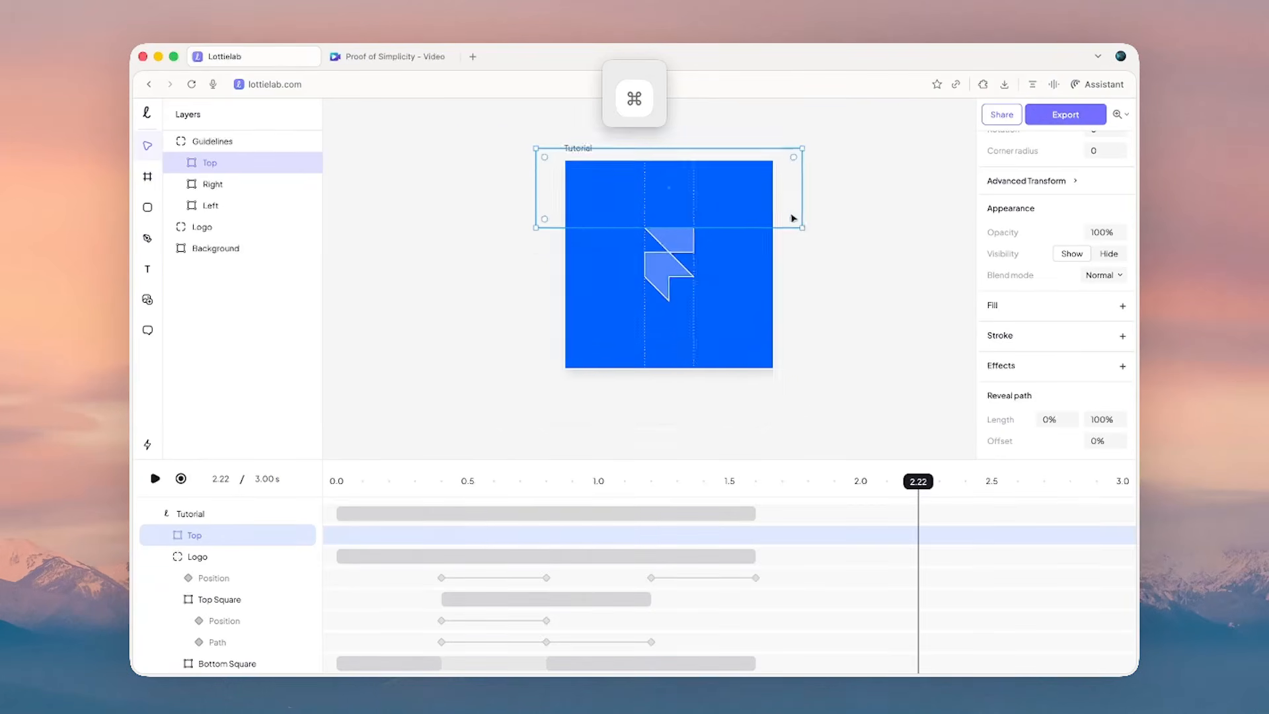
# - Duplicate the Top rectangle and align the copy to the bottom of the artboard
pyautogui.scroll(-1, 796, 217)
pyautogui.press('super+d')
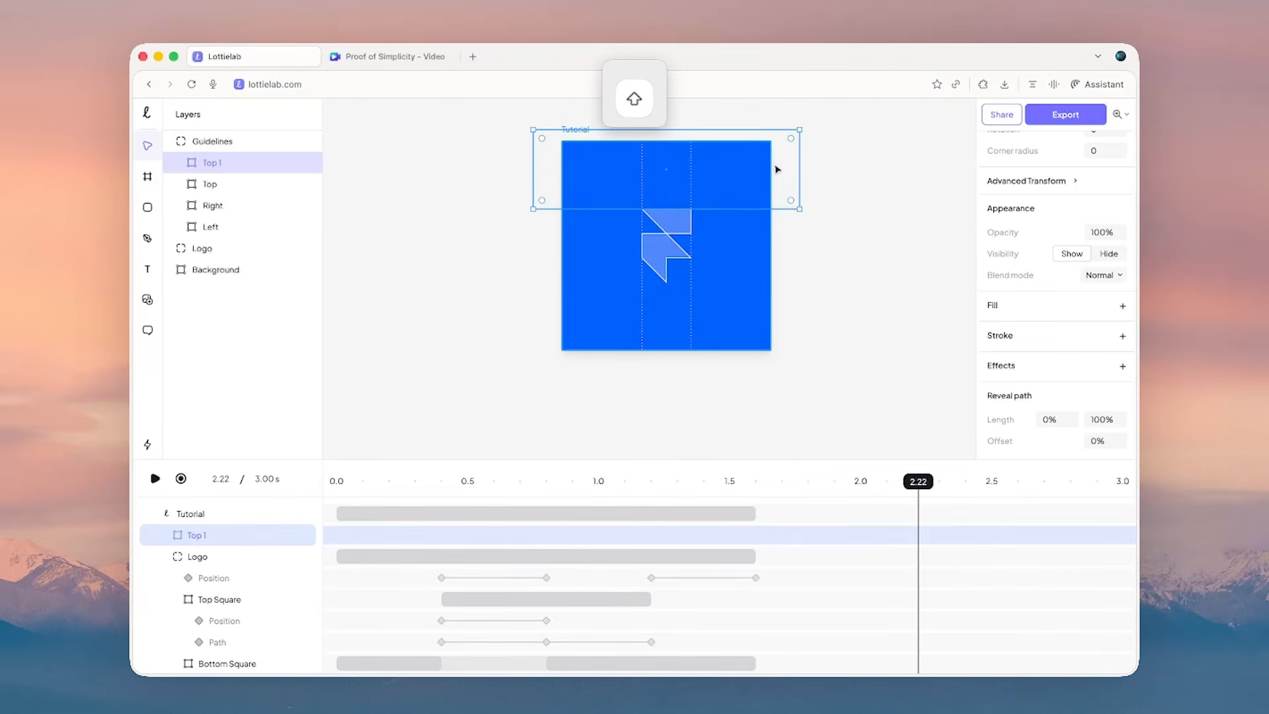
pyautogui.press('BackSpace')
pyautogui.press('super+z')
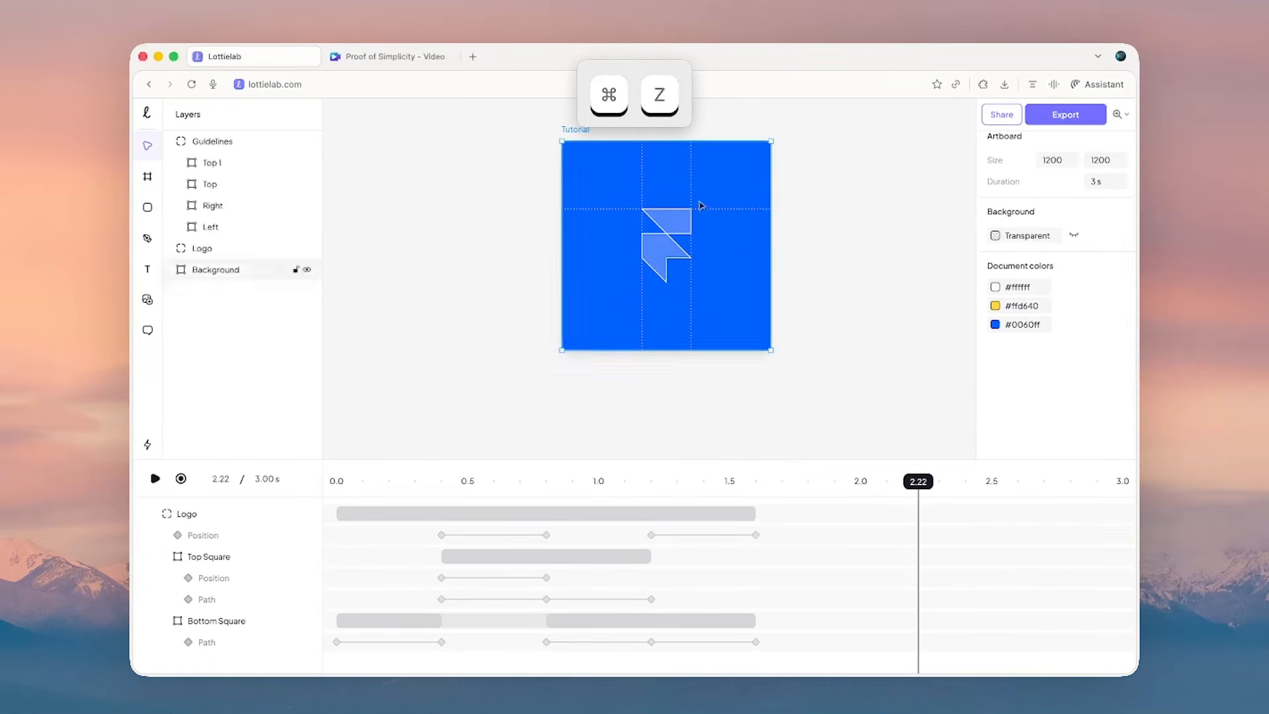
pyautogui.click(213, 165)
pyautogui.press('shift')
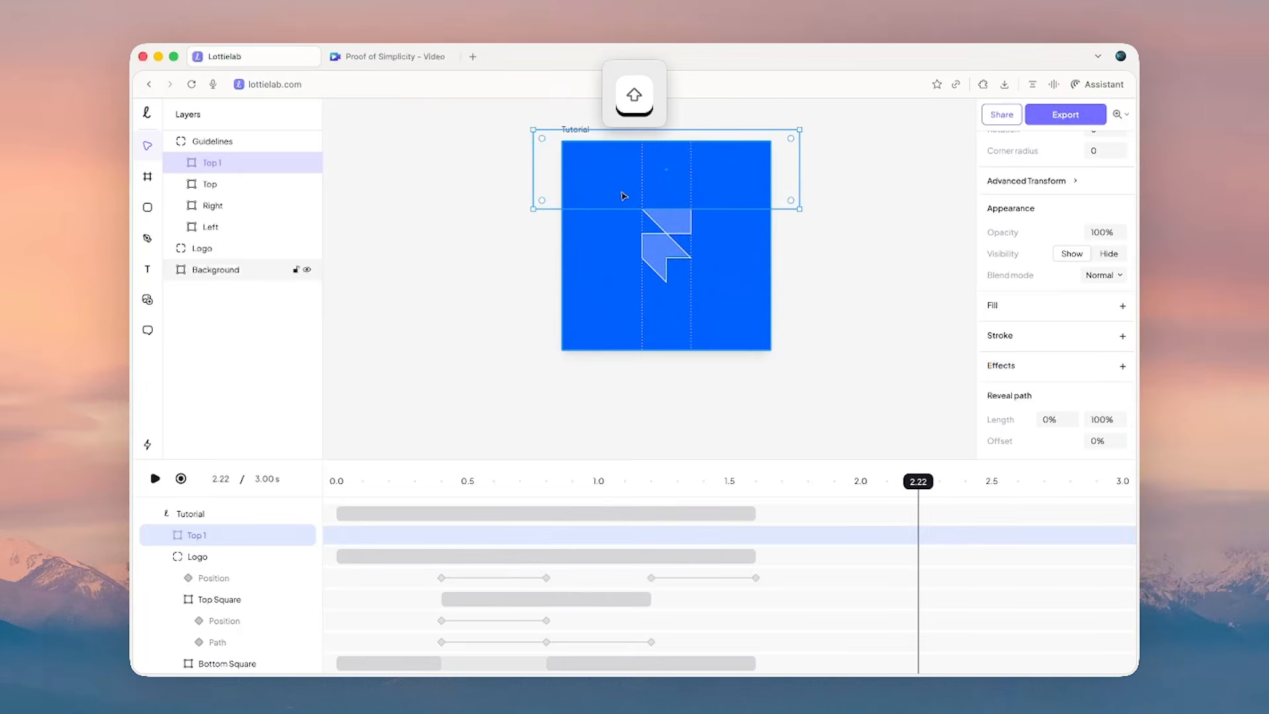
pyautogui.scroll(3, 1093, 219)
pyautogui.click(1077, 182)
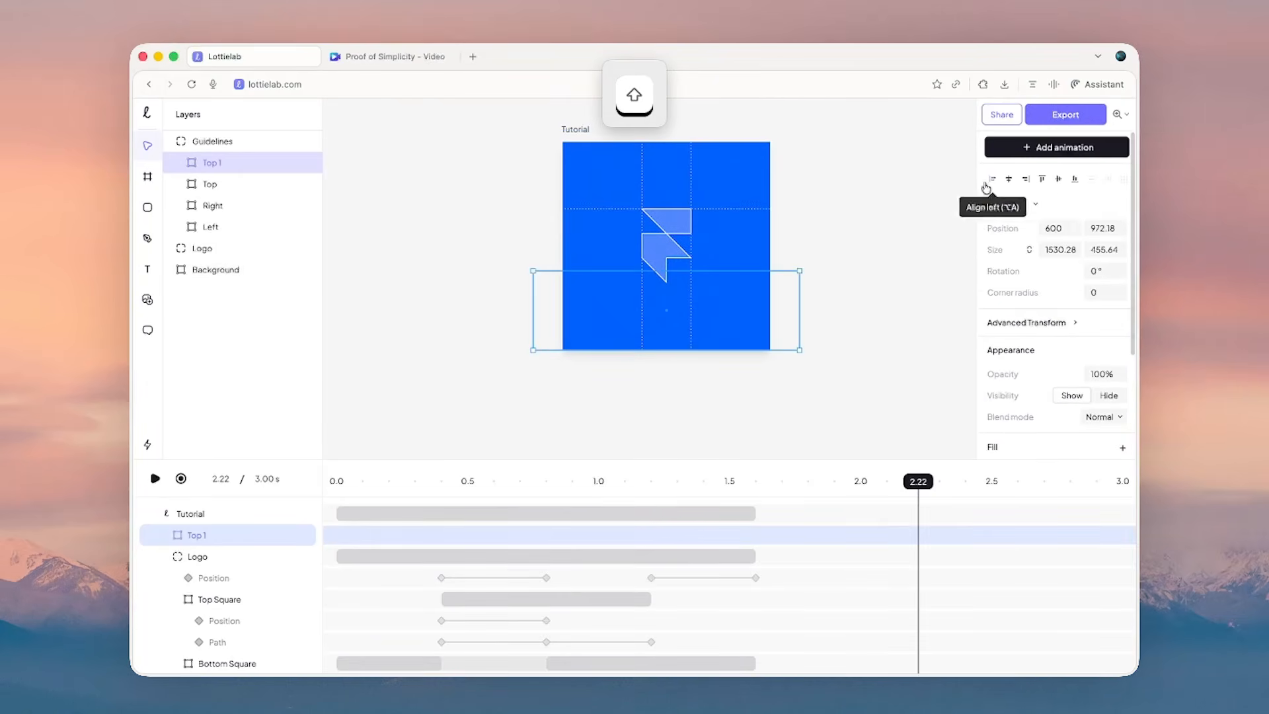
# - Check the reference video Gal's Framer Video.mp4 for where the lower horizontal guideline crosses the logo, and return to Lottielab
pyautogui.scroll(5, 722, 296)
pyautogui.hotkey('ctrl', 'Up')
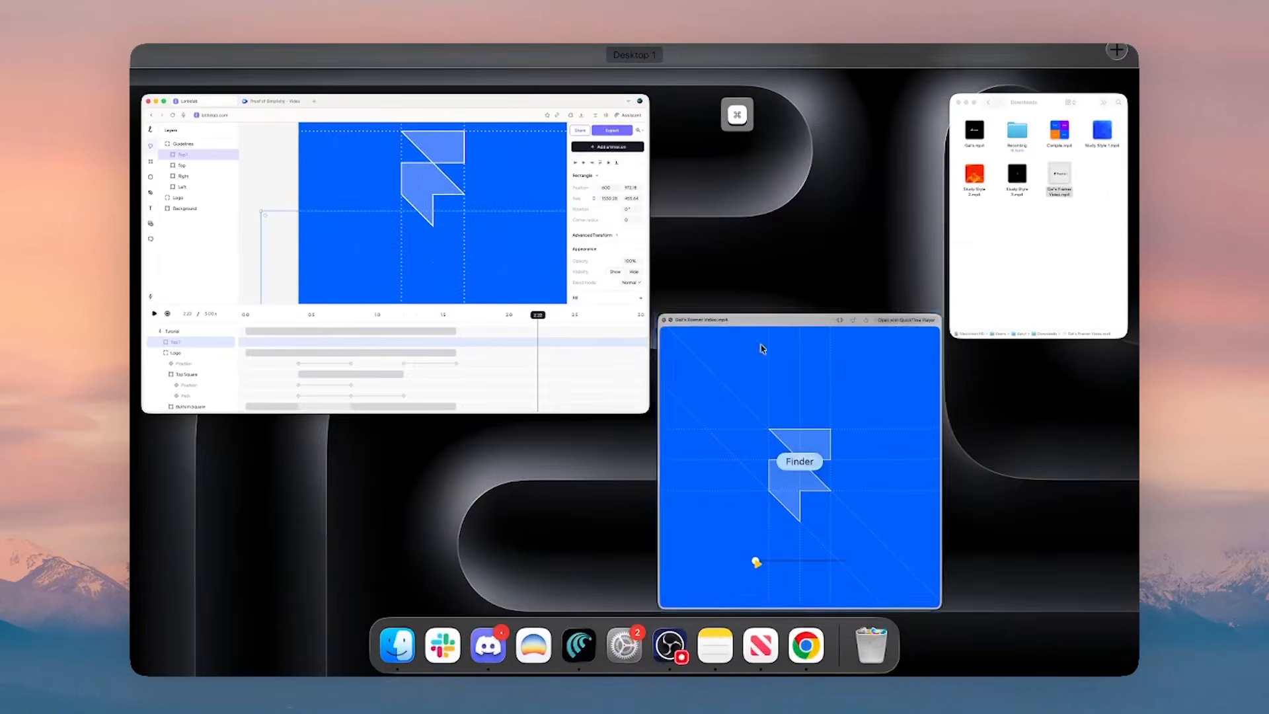
pyautogui.click(796, 413)
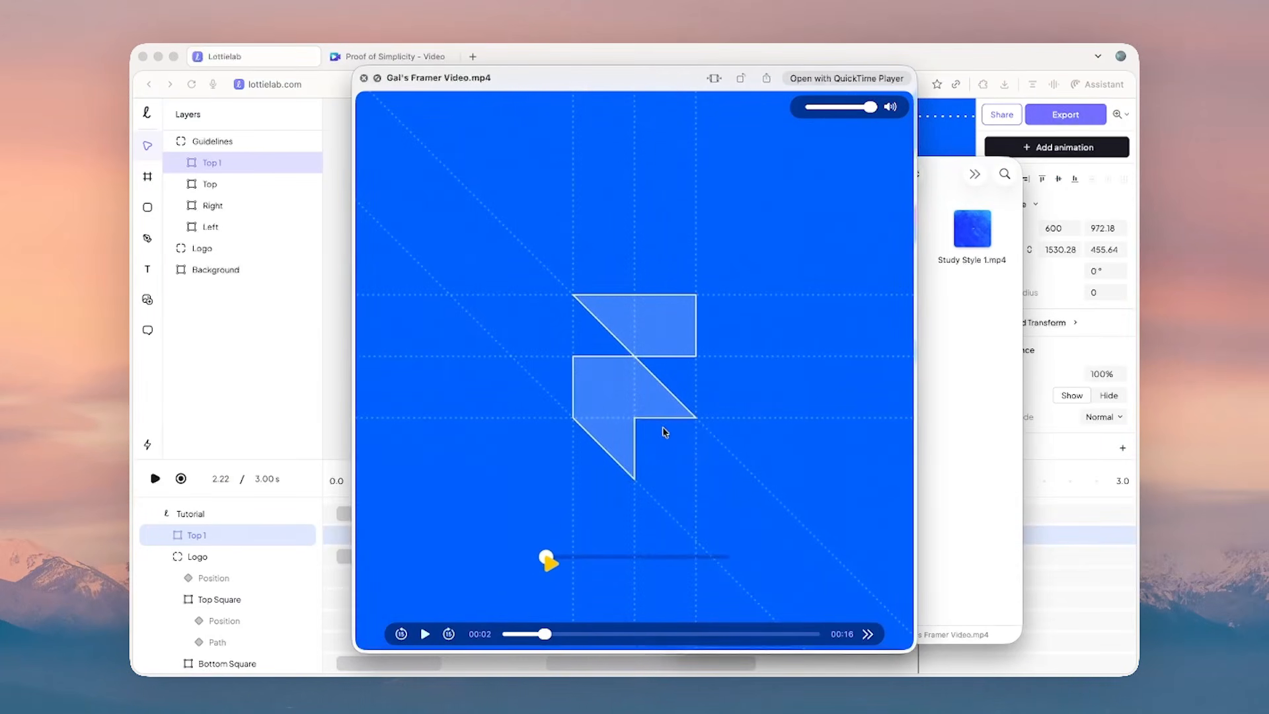
pyautogui.click(287, 362)
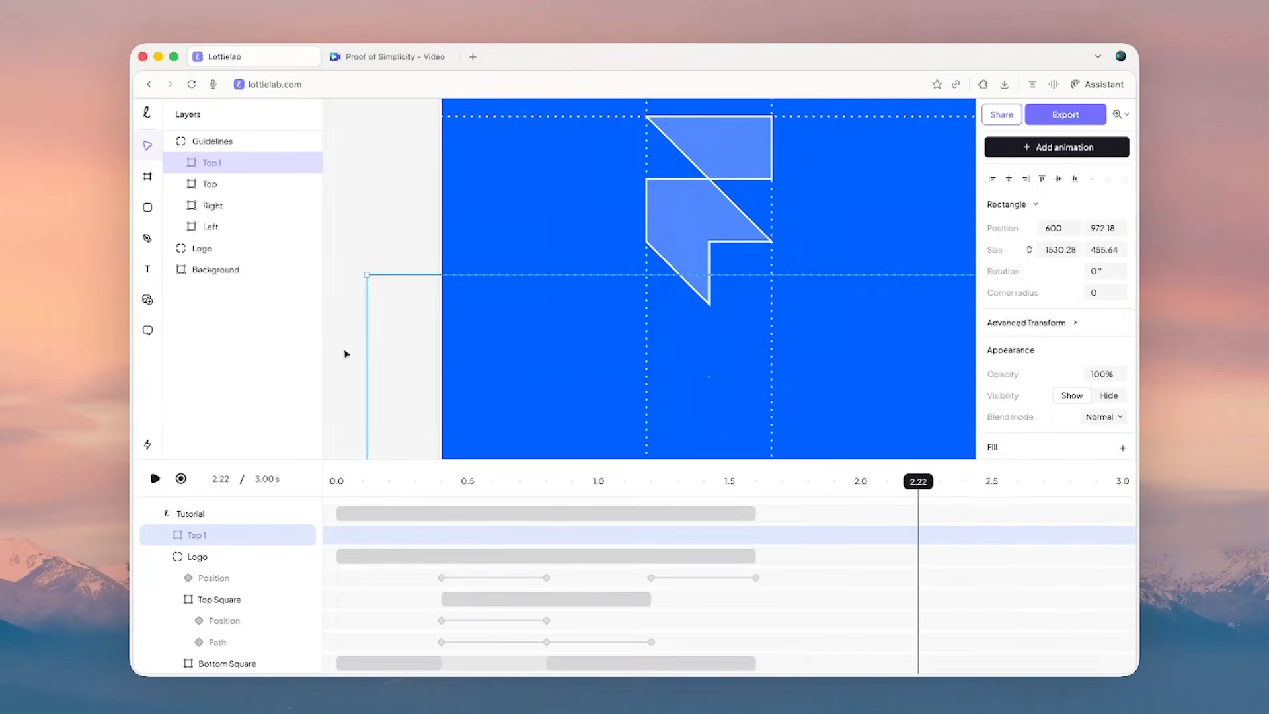
# - Using a temporary fill on the Top copy, move it up until its upper edge meets the logo's lower right corner, then remove the fill
pyautogui.scroll(5, 684, 280)
pyautogui.scroll(-3, 1054, 378)
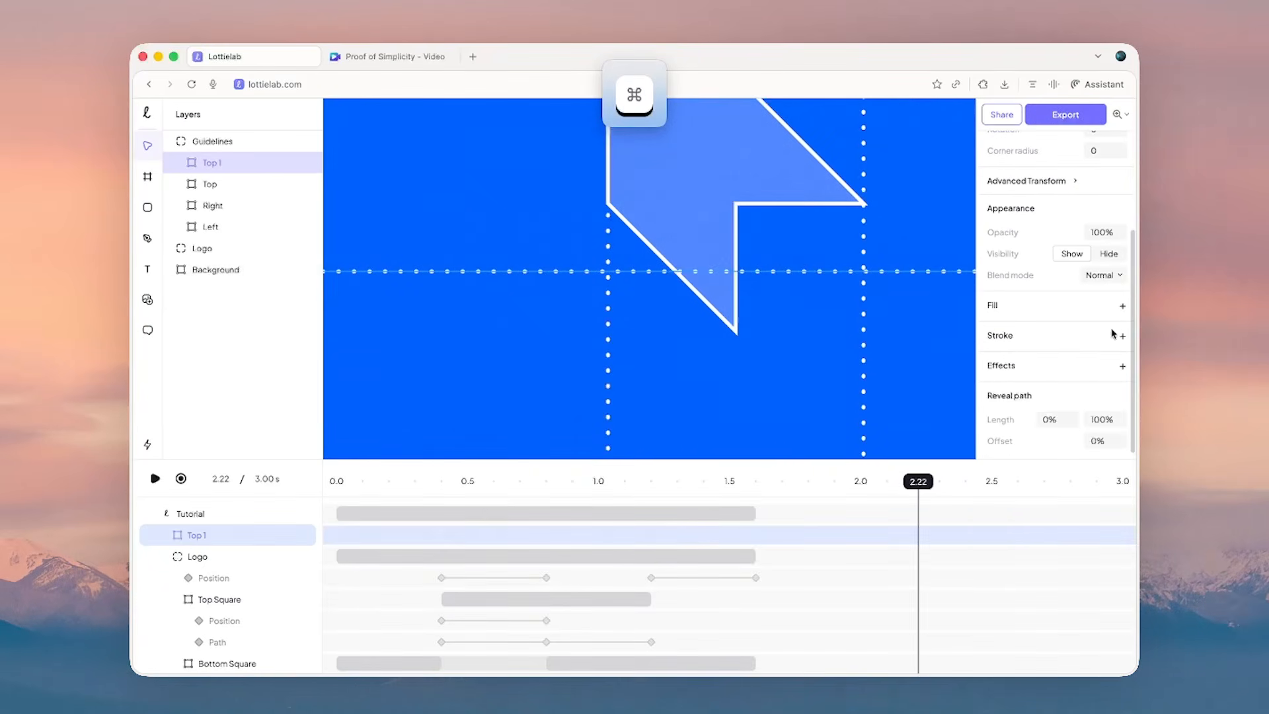
pyautogui.click(1122, 306)
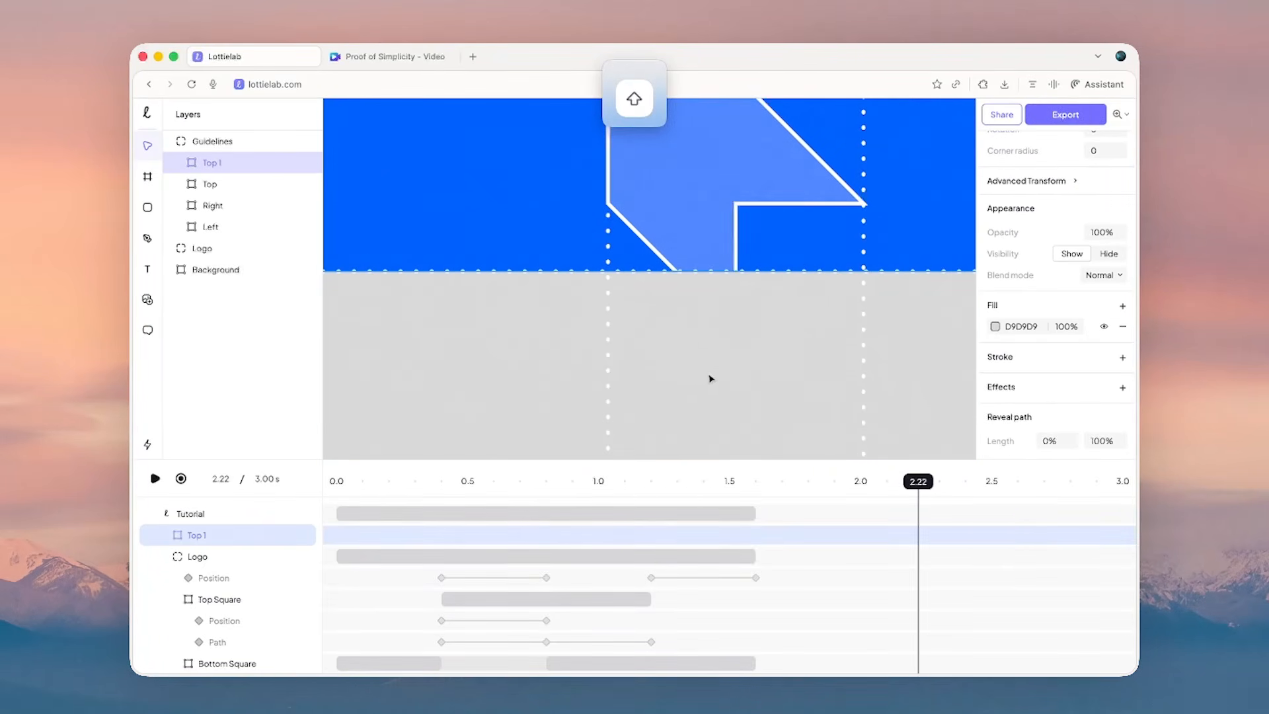
pyautogui.moveTo(705, 375); pyautogui.dragTo(712, 316)
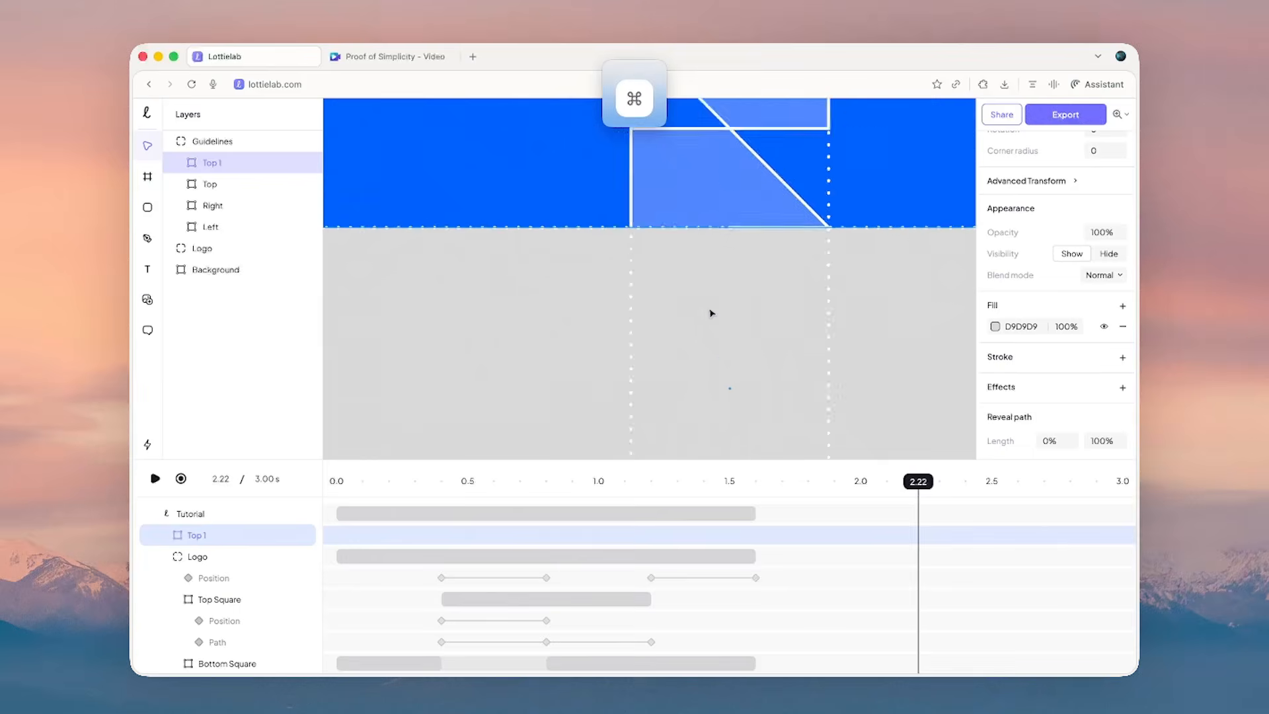
pyautogui.scroll(-5, 750, 315)
pyautogui.click(1121, 327)
pyautogui.scroll(-4, 773, 354)
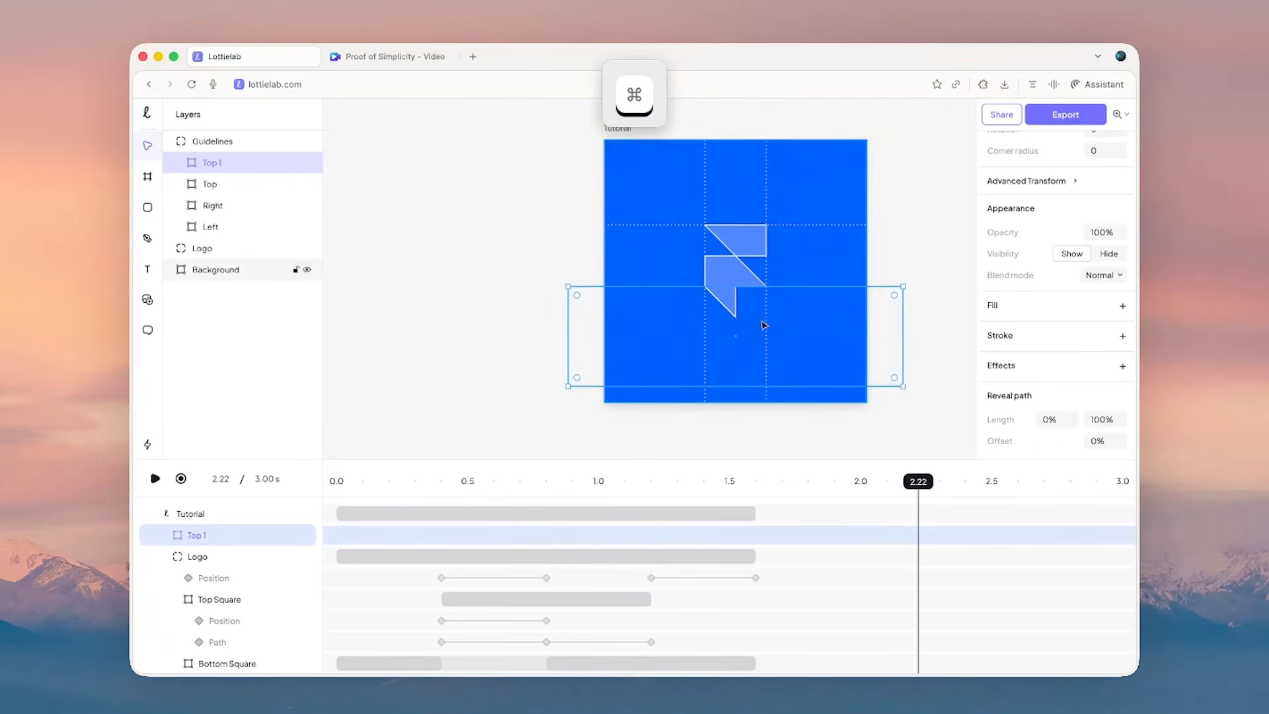
# - Extend the lower rectangle's bottom edge past the artboard to about 600 high and rename it Bottom
pyautogui.moveTo(781, 368); pyautogui.dragTo(781, 395)
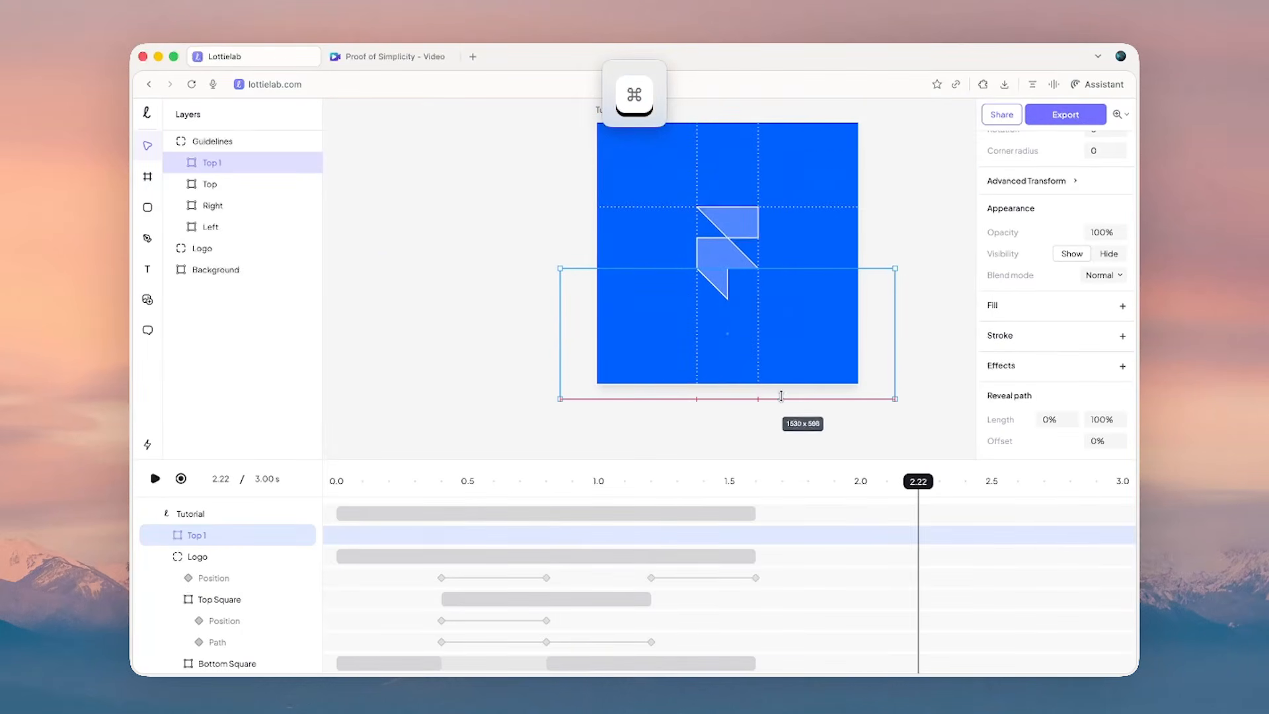
pyautogui.hscroll(3, 781, 400)
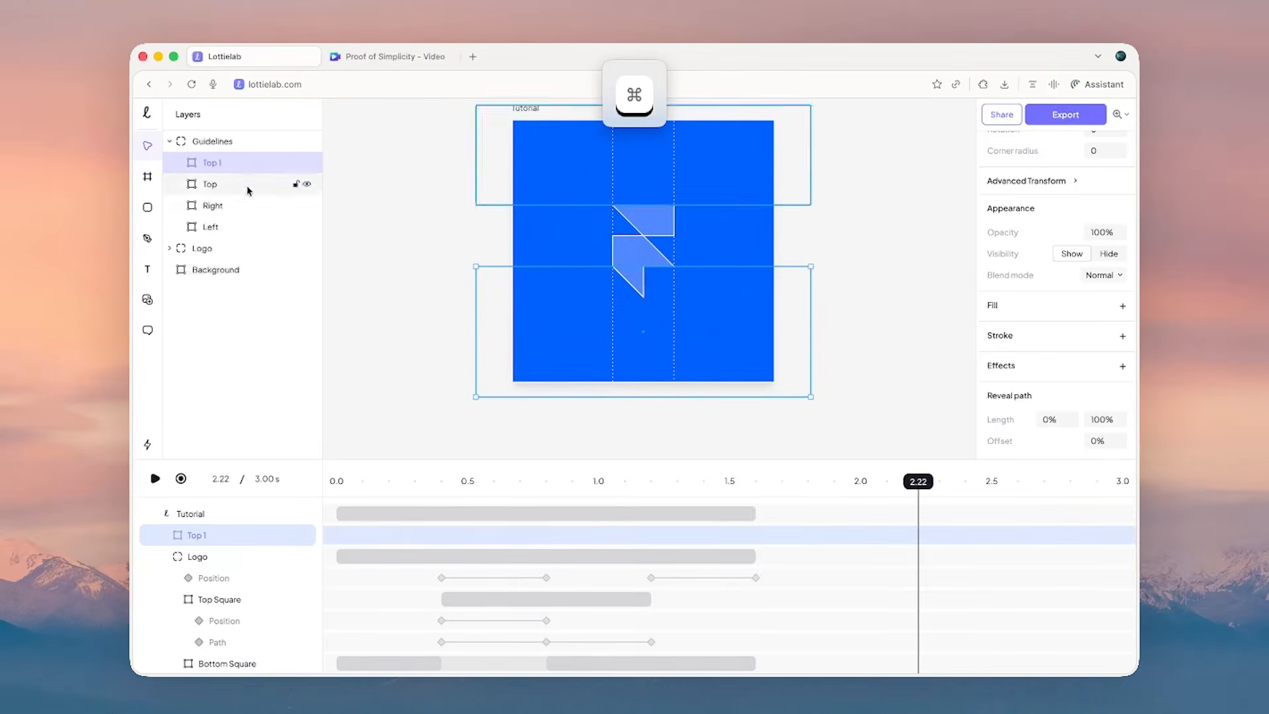
pyautogui.press('super+r')
pyautogui.write('Bottom')
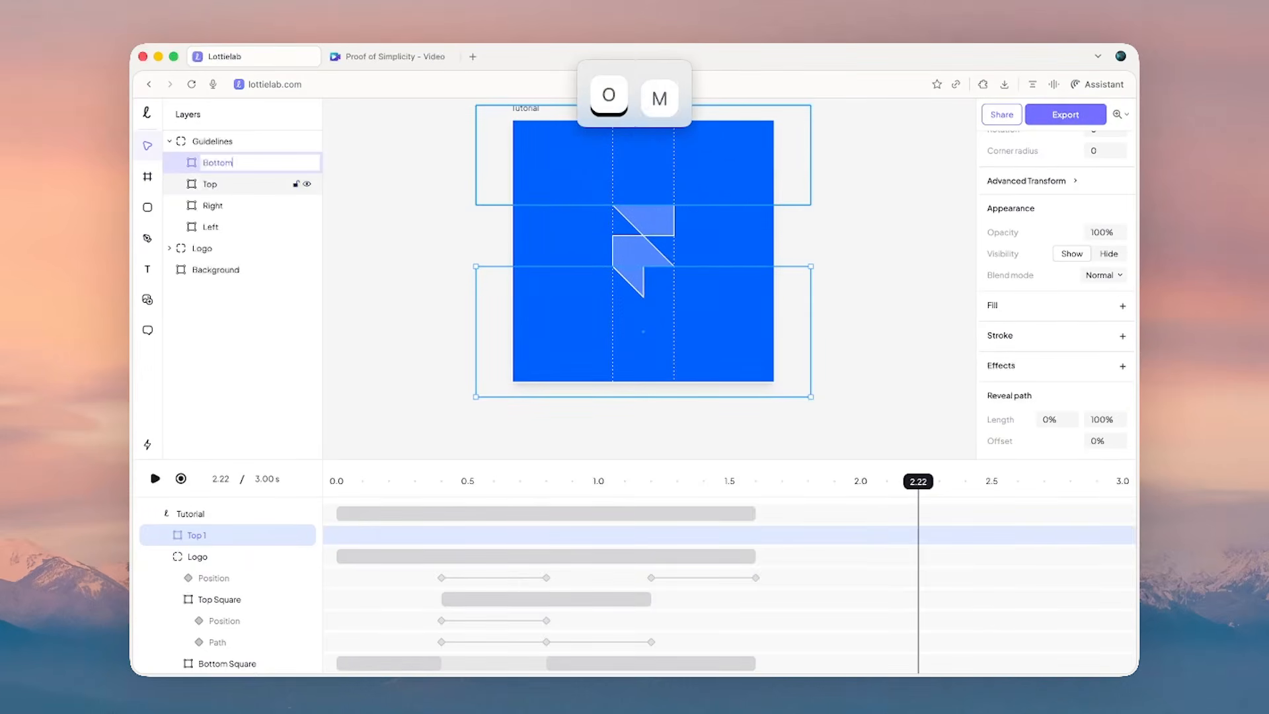
# - Lower the white dotted stroke's opacity to 25% for the whole Guidelines group and close the stroke details
pyautogui.press('Return')
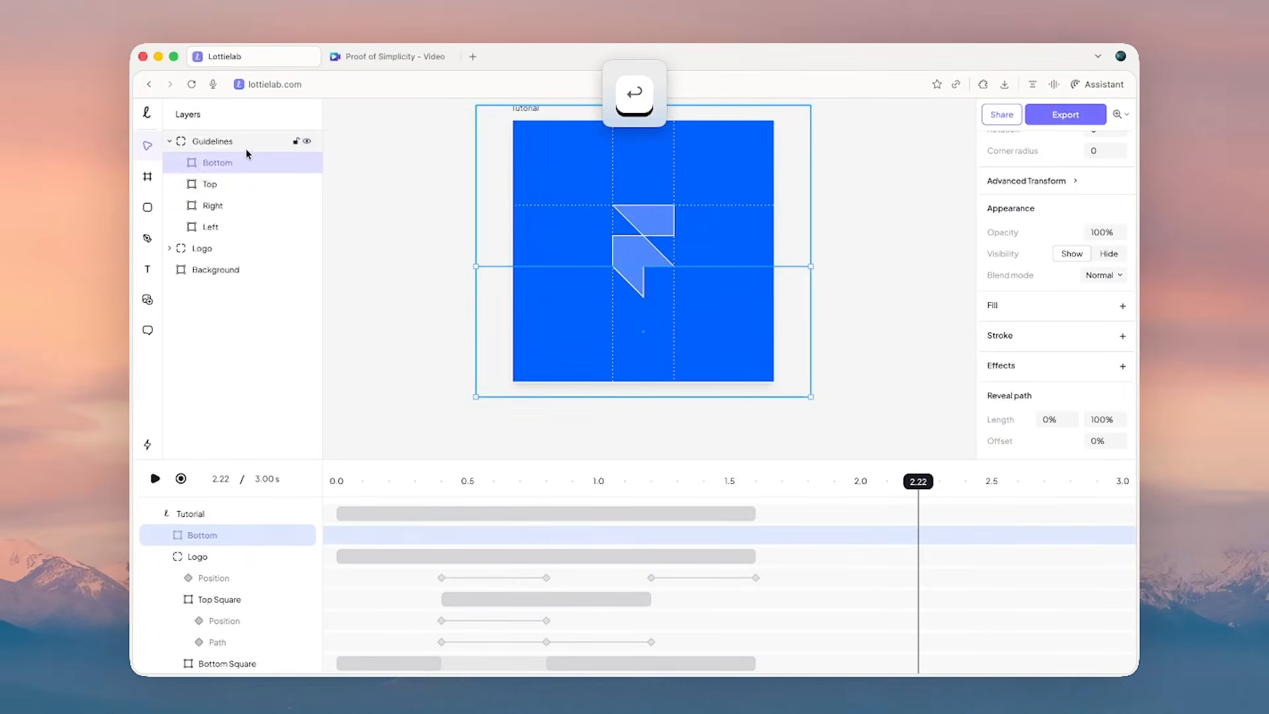
pyautogui.click(228, 141)
pyautogui.click(1058, 357)
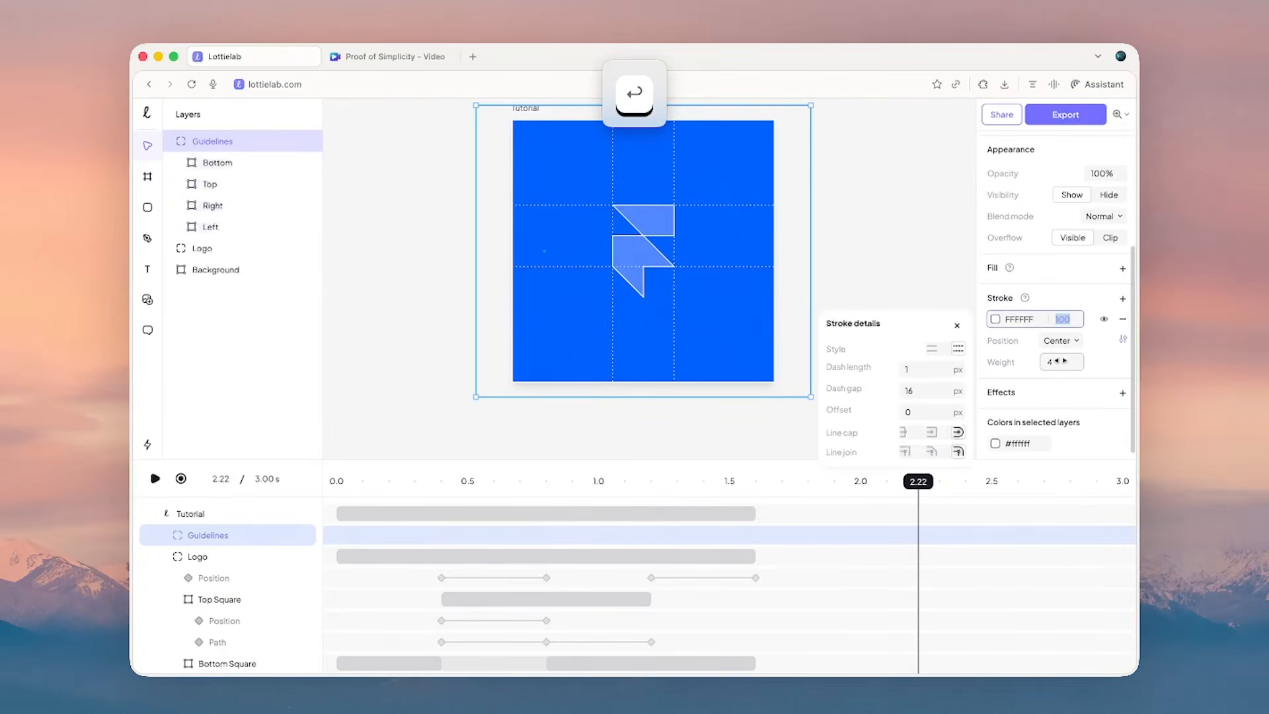
pyautogui.write('25')
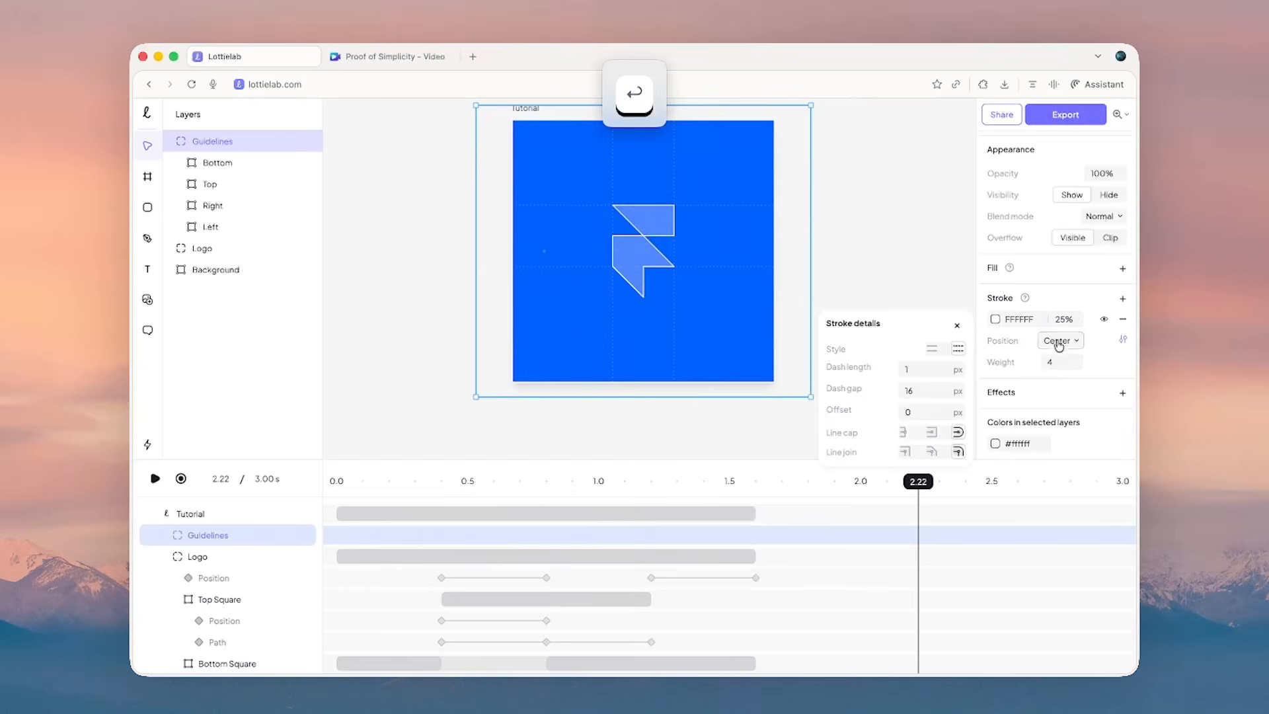
pyautogui.click(956, 328)
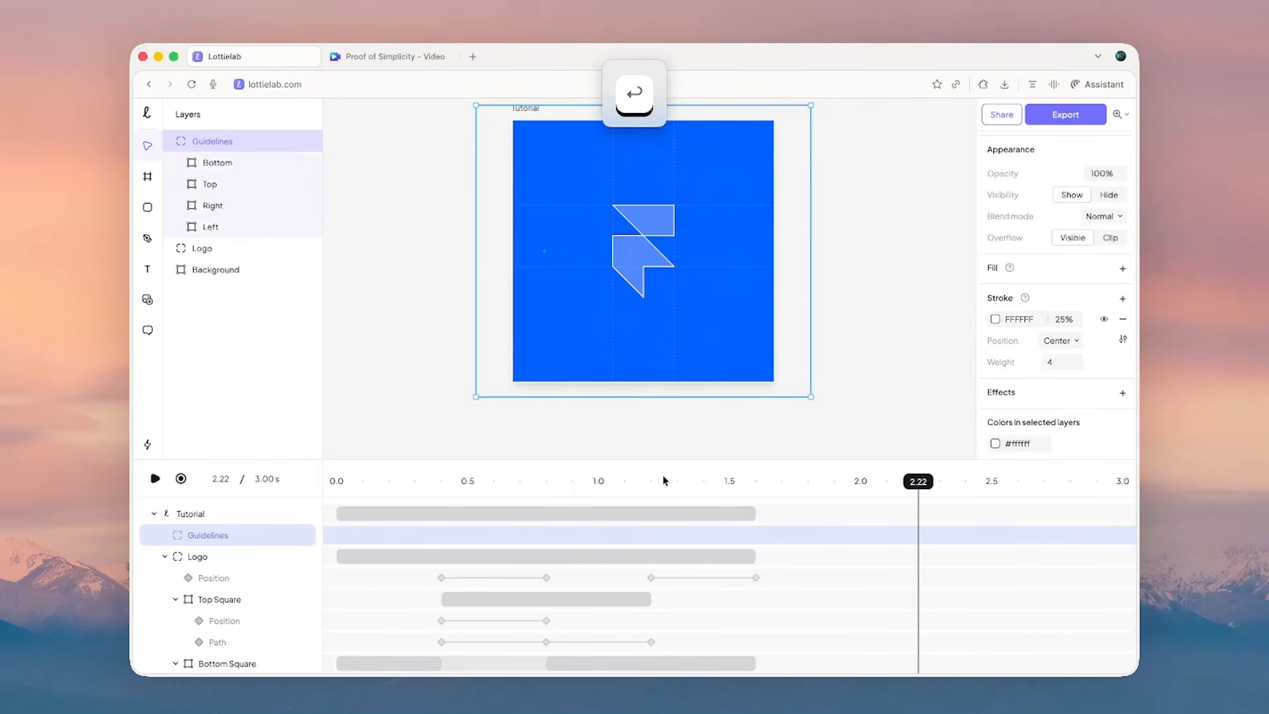
# - With keyframe recording on, animate the Left rectangle's inner edge along the squares' left side, about 740 wide at 0 s, 695 at 0.40 s, 625 at 0.80 s
pyautogui.click(757, 489)
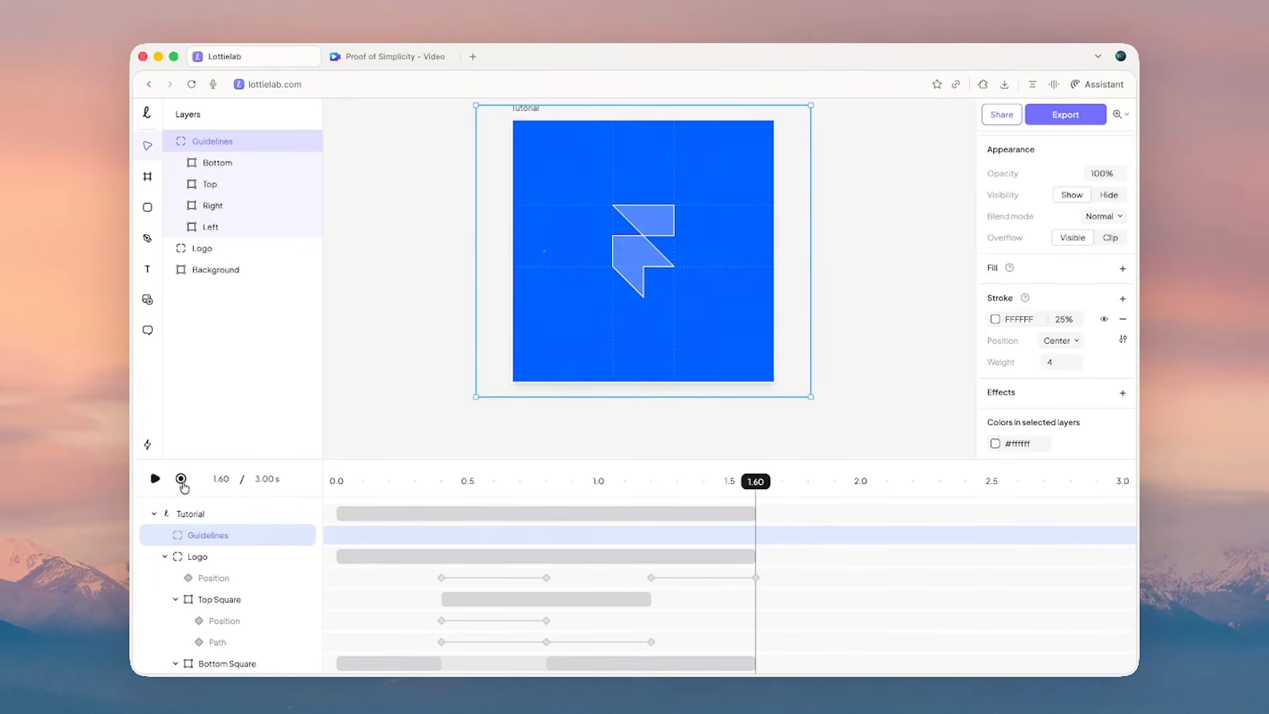
pyautogui.click(325, 484)
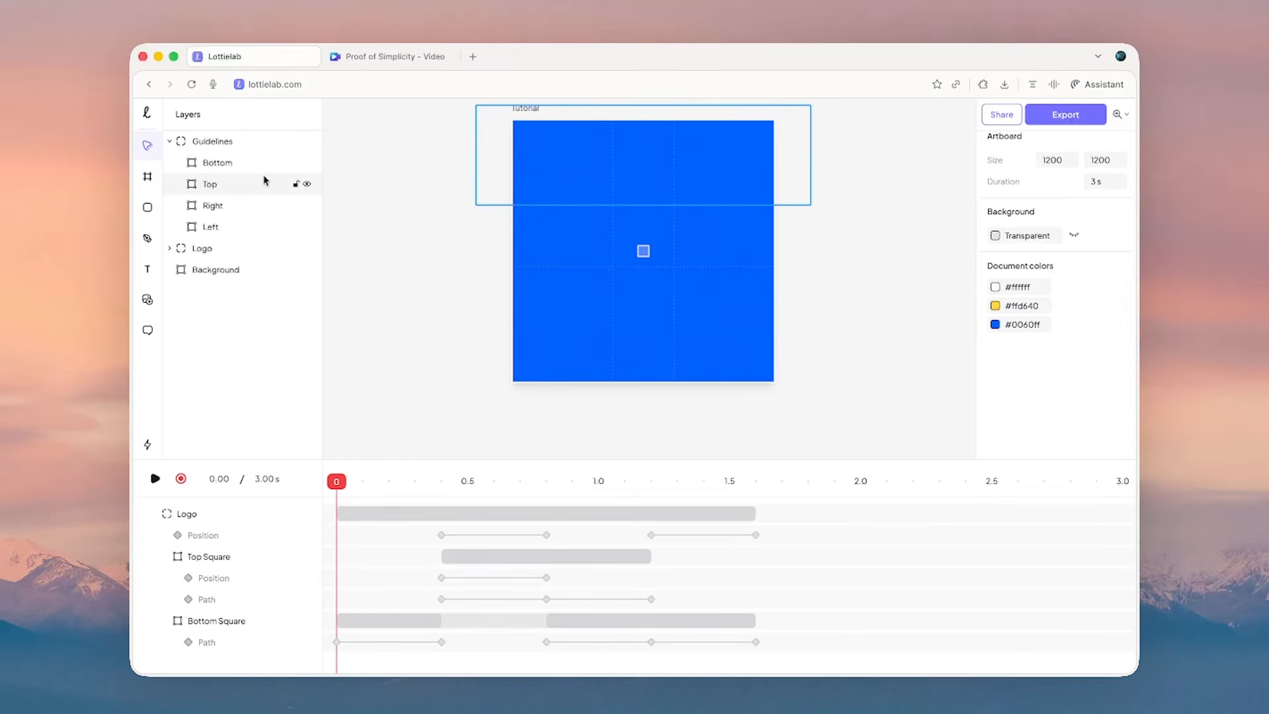
pyautogui.click(265, 225)
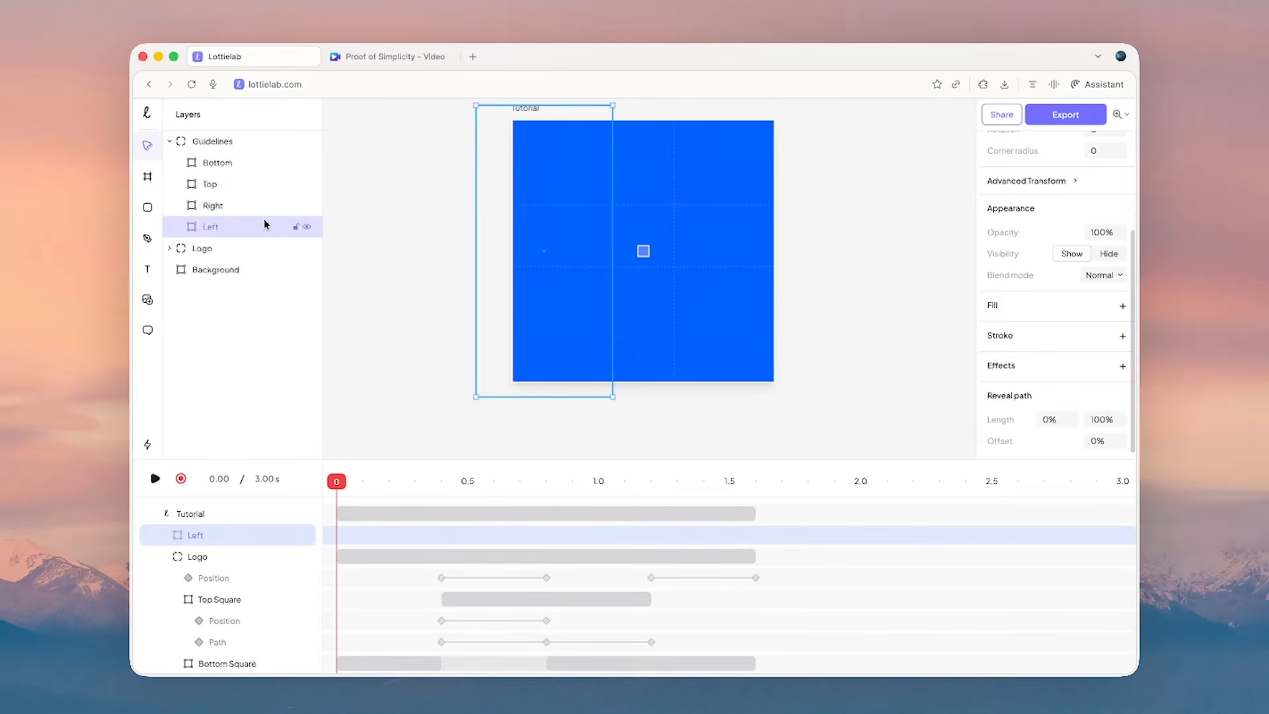
pyautogui.moveTo(613, 280); pyautogui.dragTo(636, 282)
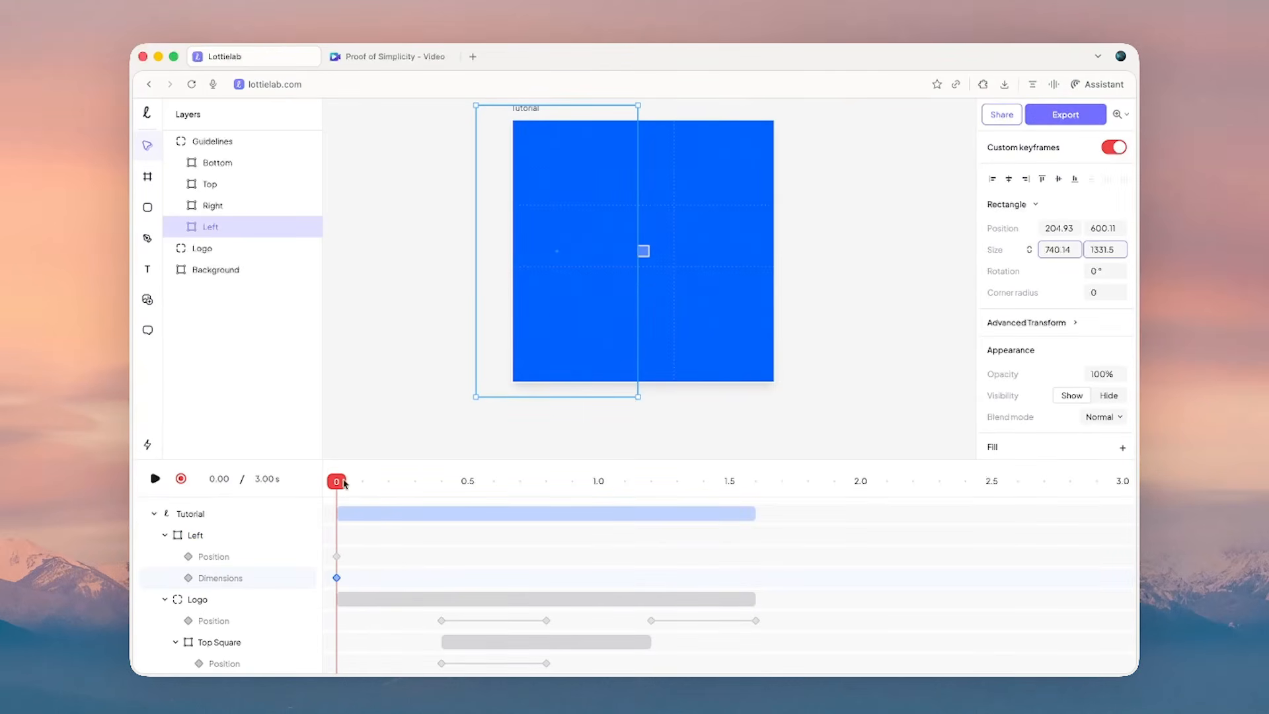
pyautogui.moveTo(337, 482); pyautogui.dragTo(437, 497)
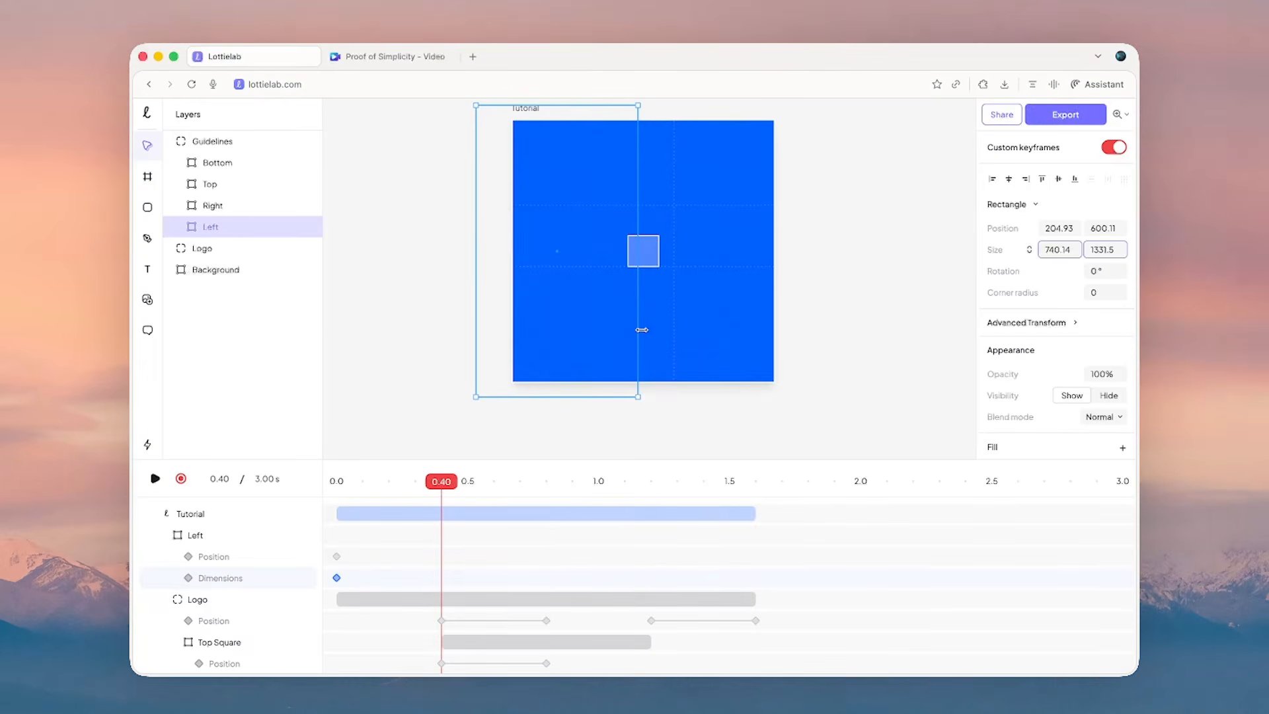
pyautogui.moveTo(636, 331); pyautogui.dragTo(626, 331)
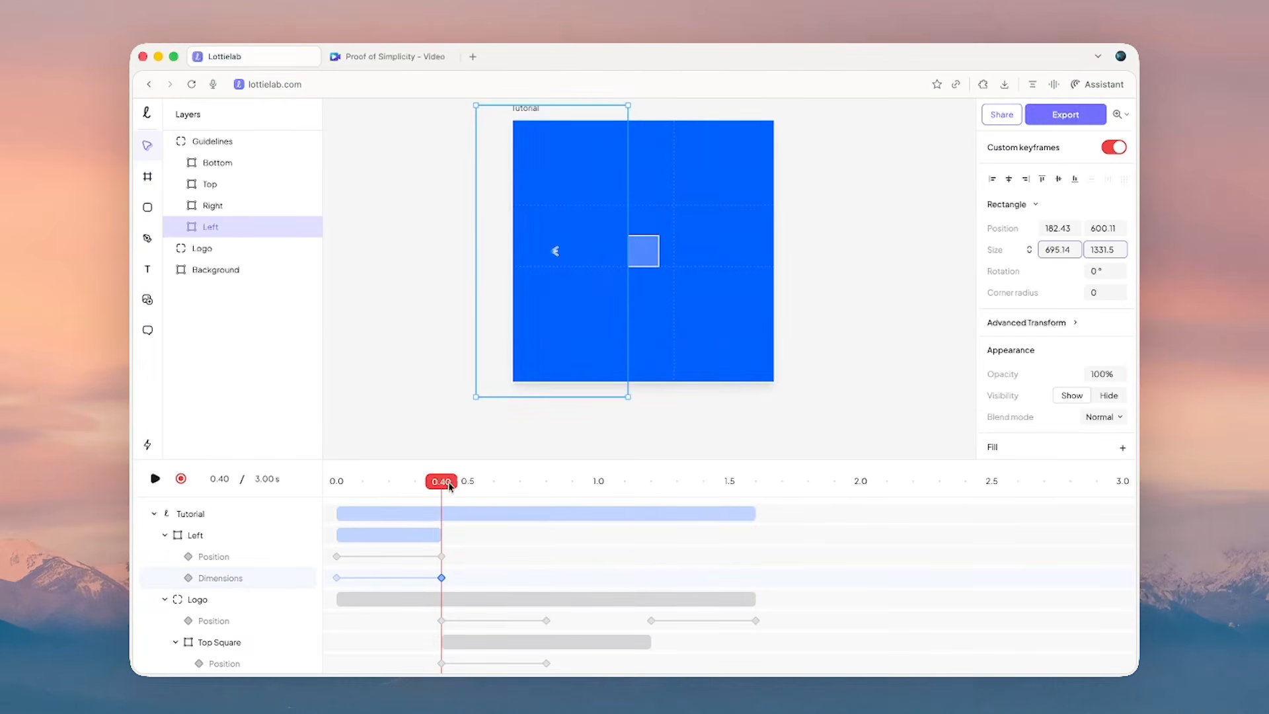
pyautogui.moveTo(452, 488); pyautogui.dragTo(549, 493)
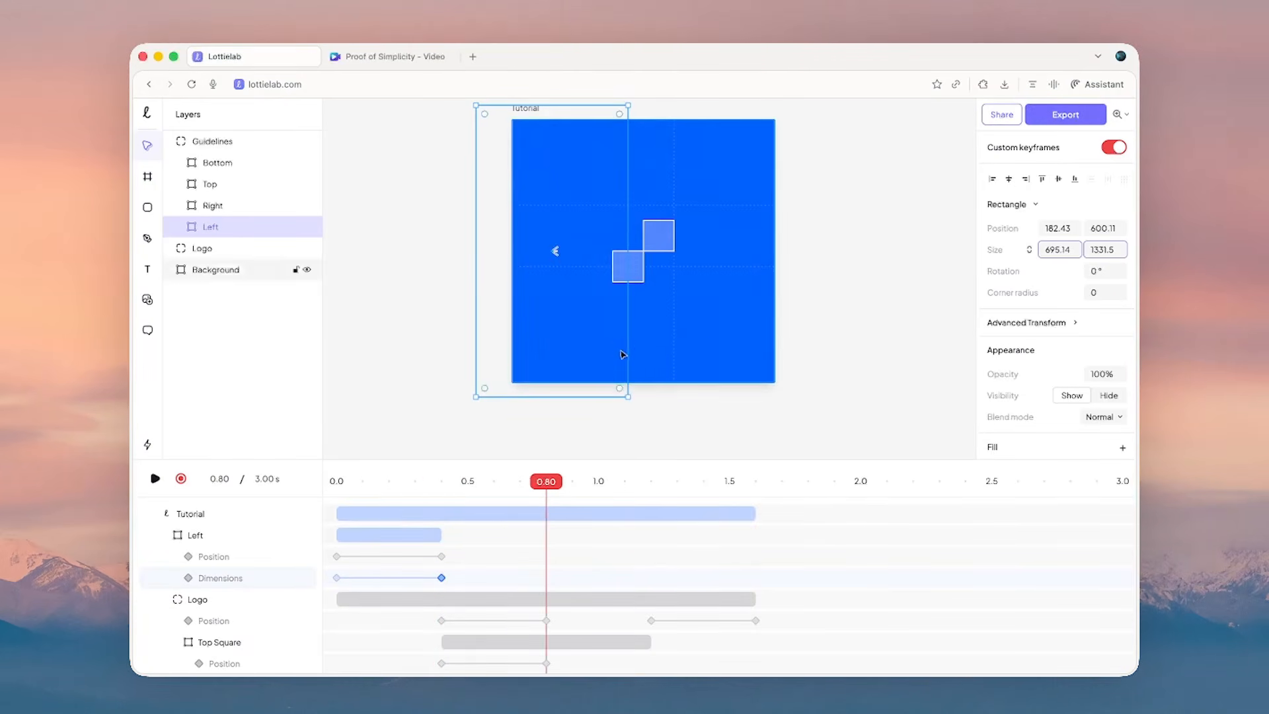
pyautogui.moveTo(628, 350); pyautogui.dragTo(614, 354)
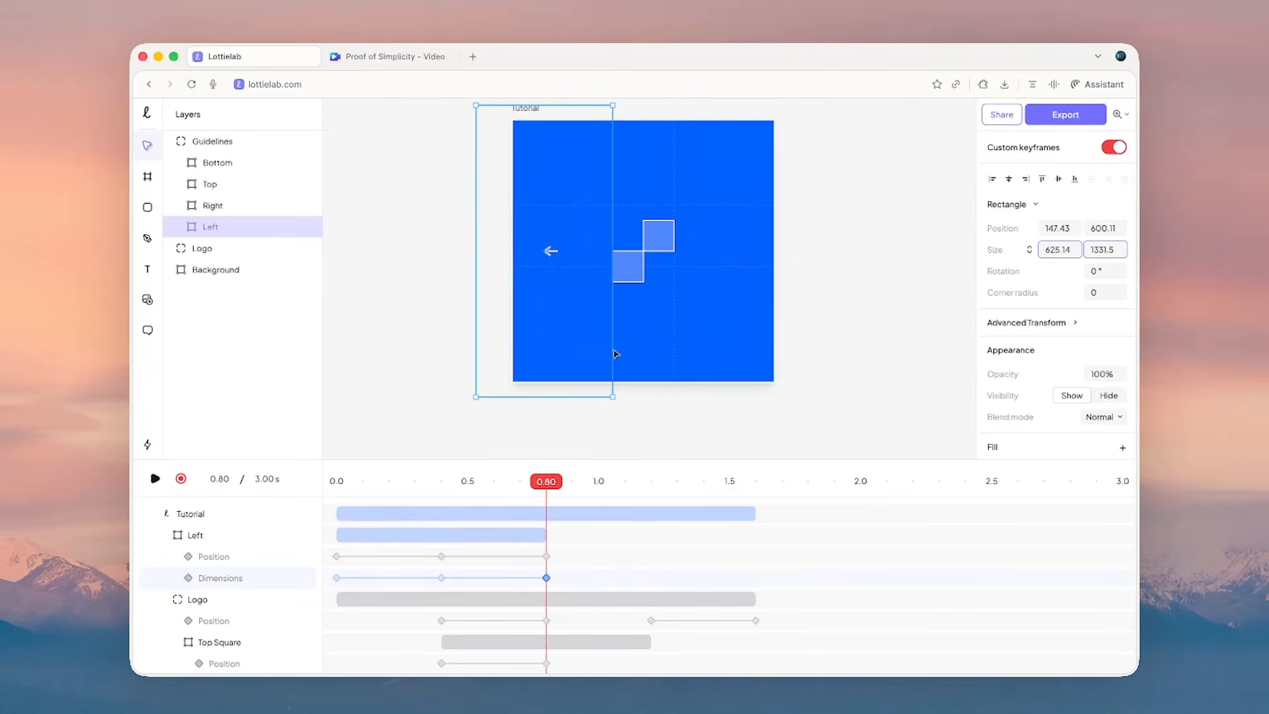
# - Keyframe the Right rectangle's inner edge to follow the squares' right side at 0, 0.40 and 0.80 s, going from about 740 to 625 wide
pyautogui.click(244, 207)
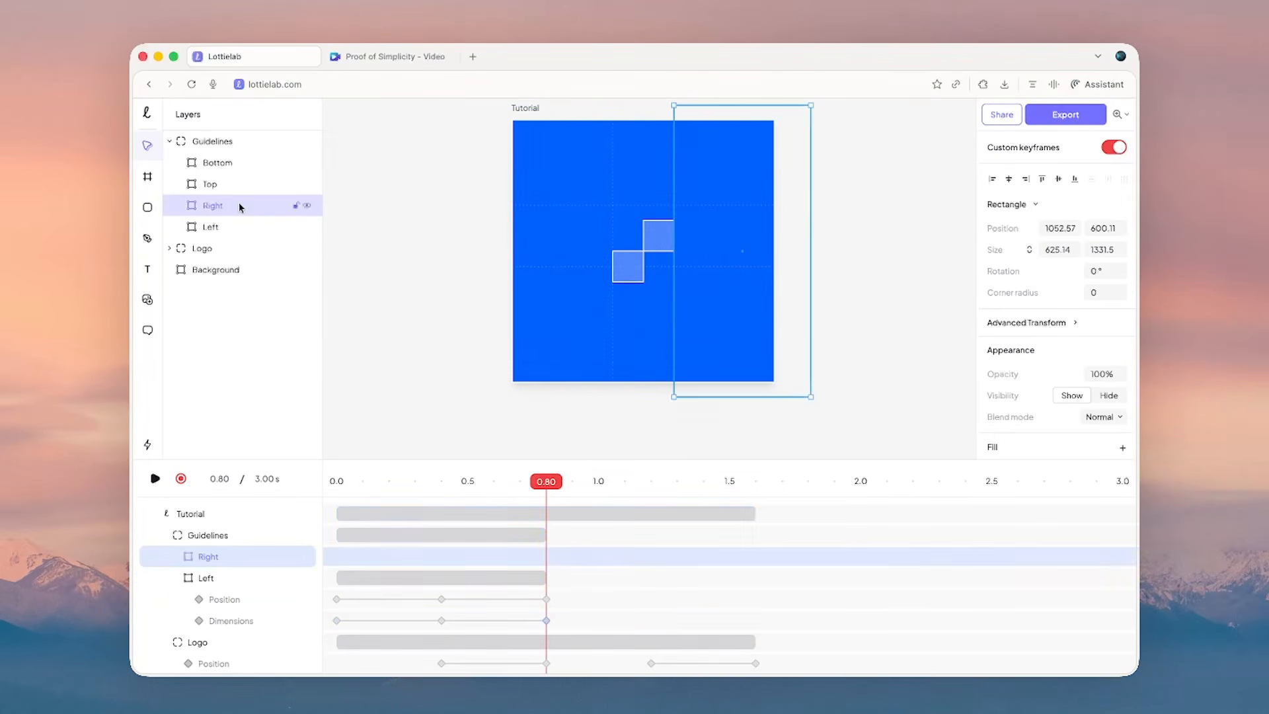
pyautogui.moveTo(535, 483); pyautogui.dragTo(334, 481)
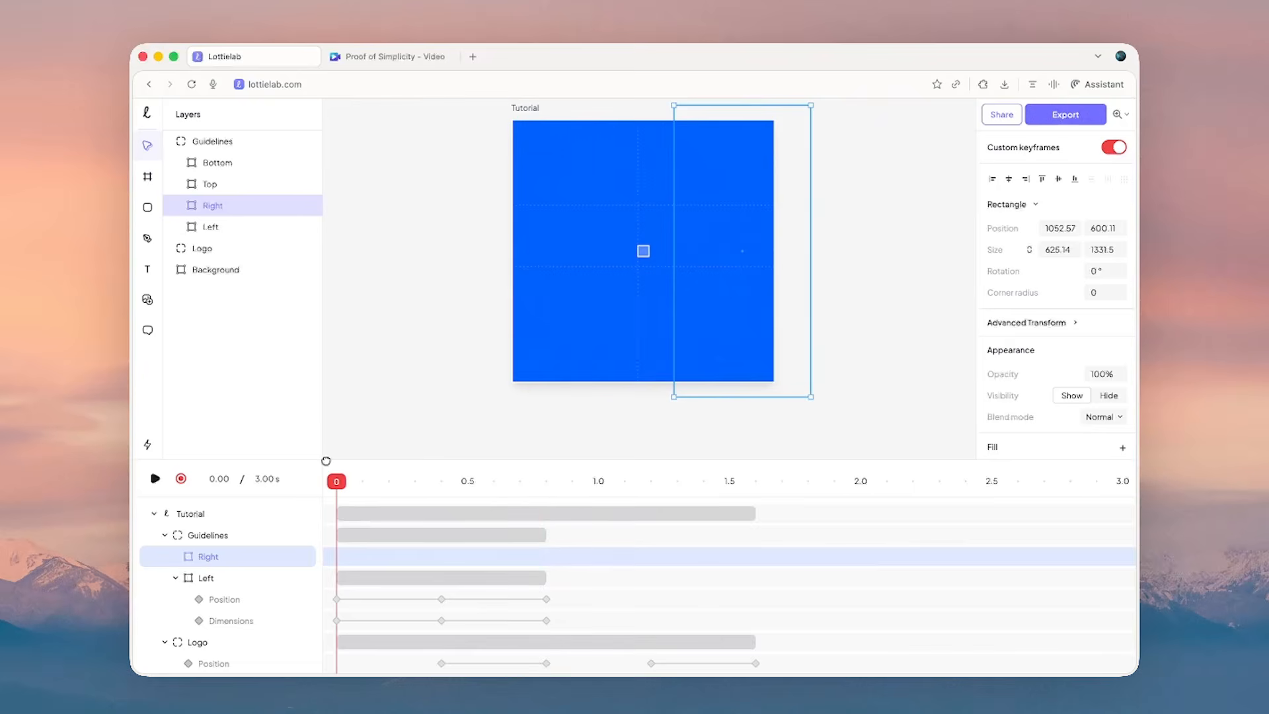
pyautogui.moveTo(672, 343); pyautogui.dragTo(651, 343)
pyautogui.moveTo(344, 481); pyautogui.dragTo(434, 484)
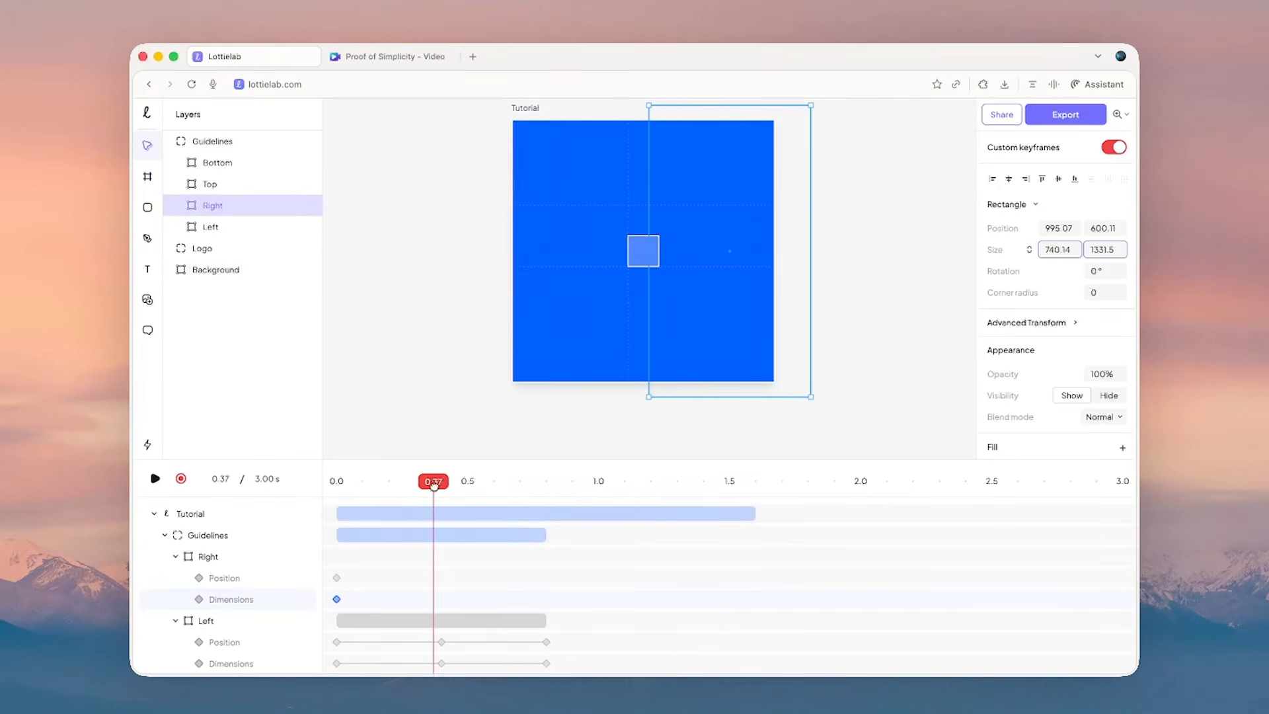
pyautogui.moveTo(649, 345); pyautogui.dragTo(657, 351)
pyautogui.moveTo(441, 481); pyautogui.dragTo(545, 483)
pyautogui.moveTo(659, 341); pyautogui.dragTo(676, 339)
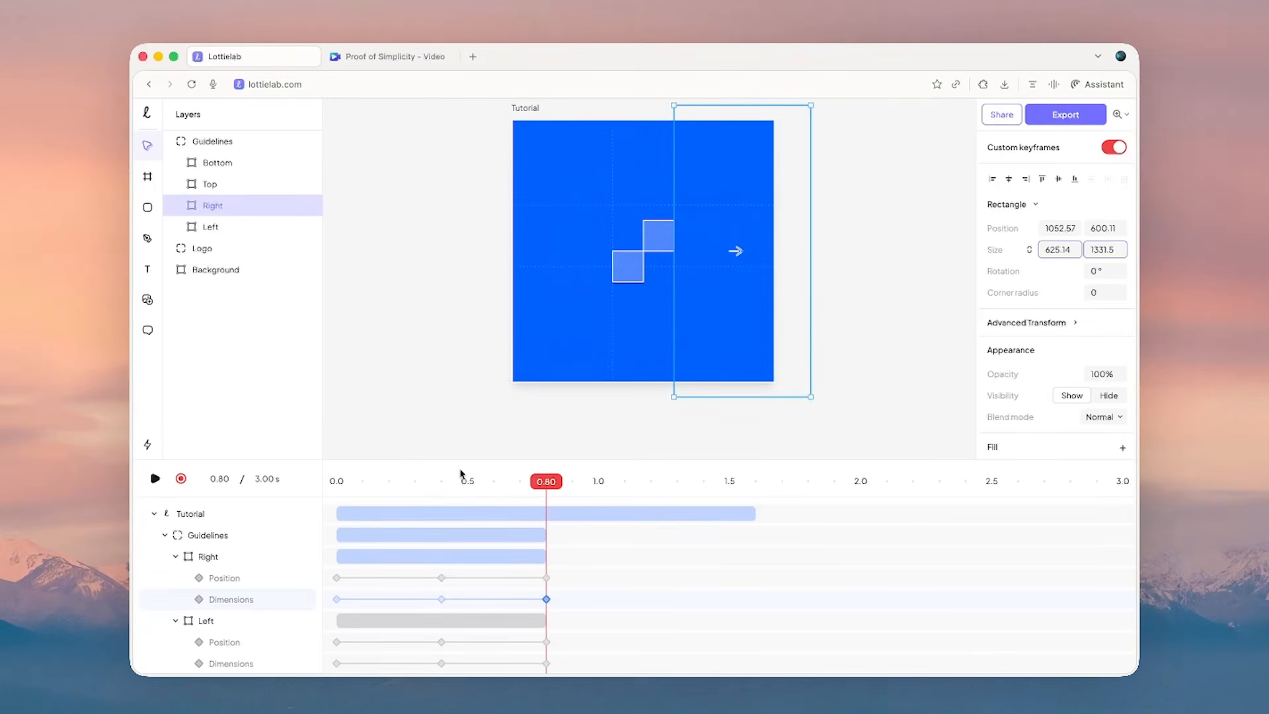
# - Keyframe the Top rectangle's lower edge to the squares' upper side at 0, 0.40 and 0.80 s, about 596 high at 0.40 and 526 at 0.80
pyautogui.click(245, 183)
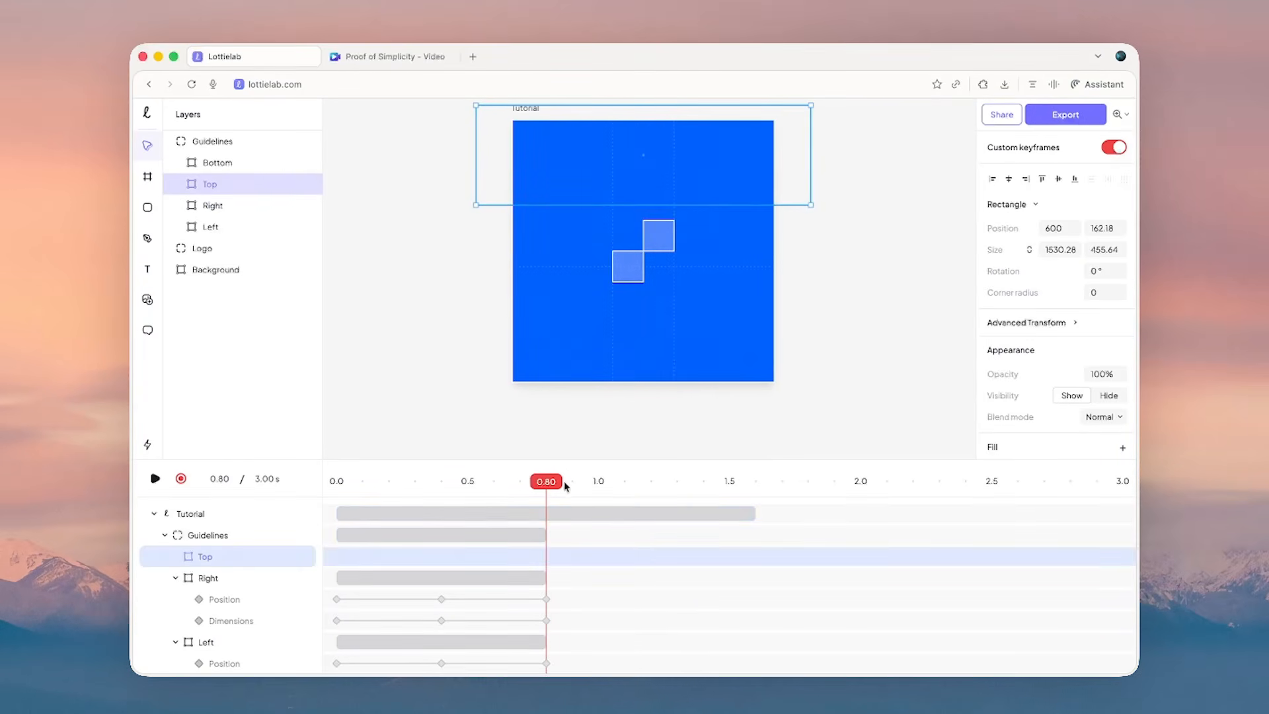
pyautogui.moveTo(565, 486); pyautogui.dragTo(338, 478)
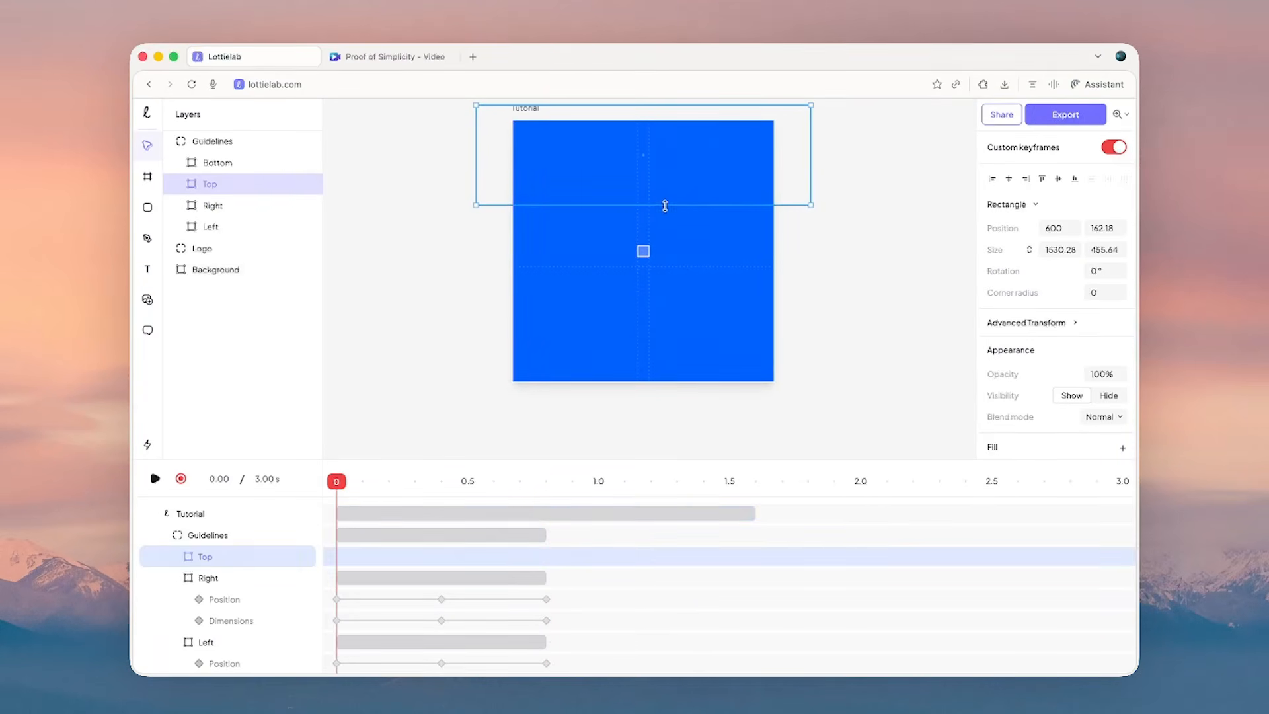
pyautogui.moveTo(664, 206); pyautogui.dragTo(661, 246)
pyautogui.moveTo(359, 472); pyautogui.dragTo(441, 478)
pyautogui.moveTo(678, 245); pyautogui.dragTo(679, 235)
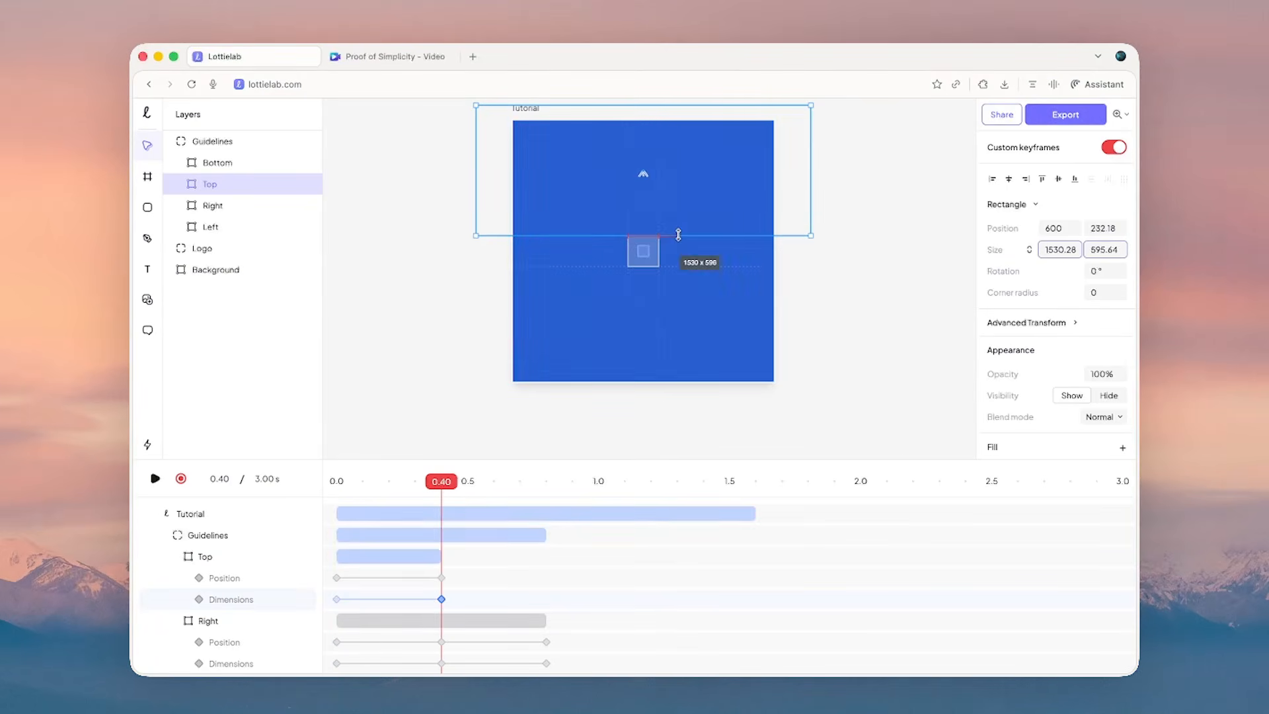
pyautogui.moveTo(452, 482); pyautogui.dragTo(546, 482)
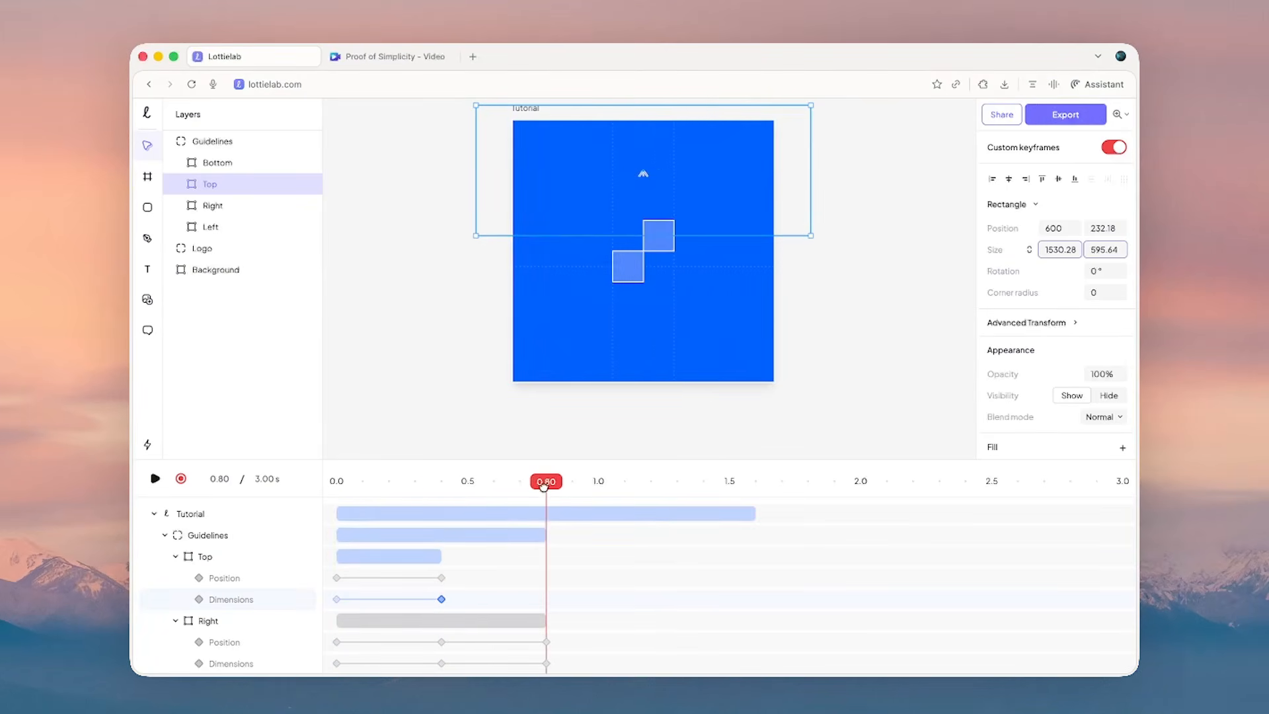
pyautogui.moveTo(680, 237); pyautogui.dragTo(676, 222)
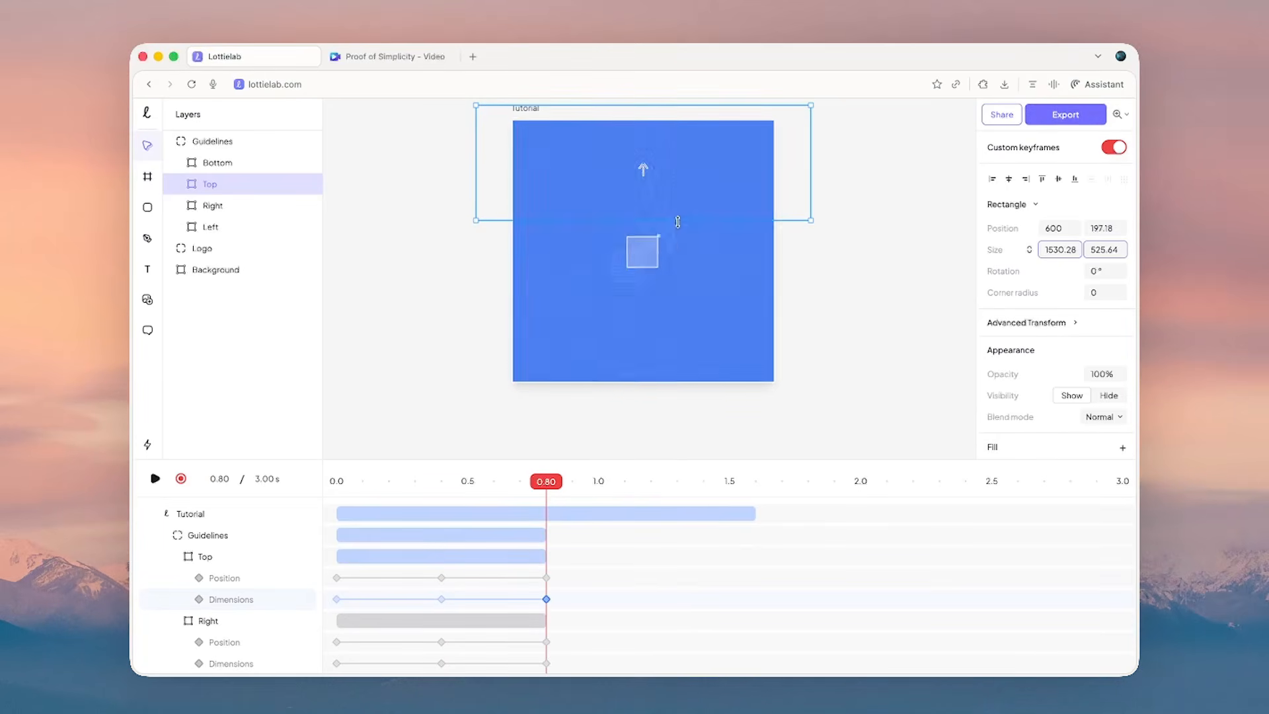
# - Keyframe the Bottom rectangle's upper edge to the squares' lower side at 0, 0.40 and 0.80 s, going from about 641 to 526 high
pyautogui.click(255, 170)
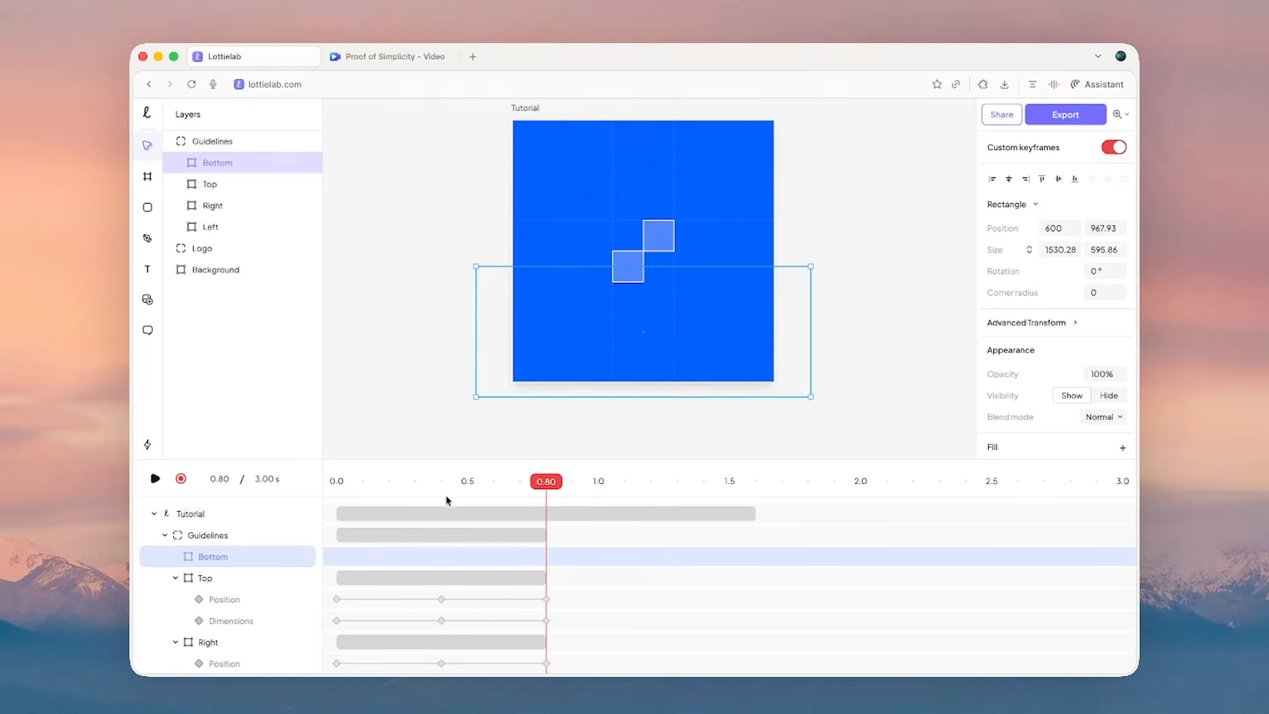
pyautogui.moveTo(393, 480); pyautogui.dragTo(332, 477)
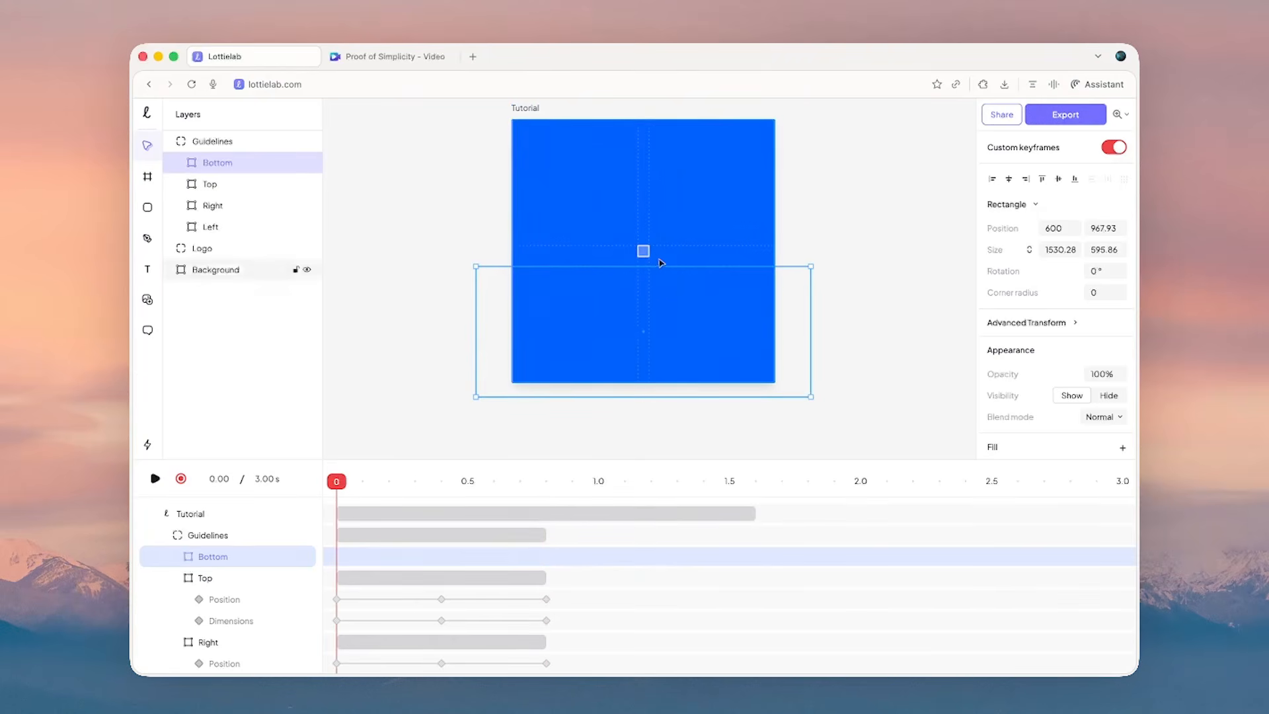
pyautogui.moveTo(664, 266); pyautogui.dragTo(658, 256)
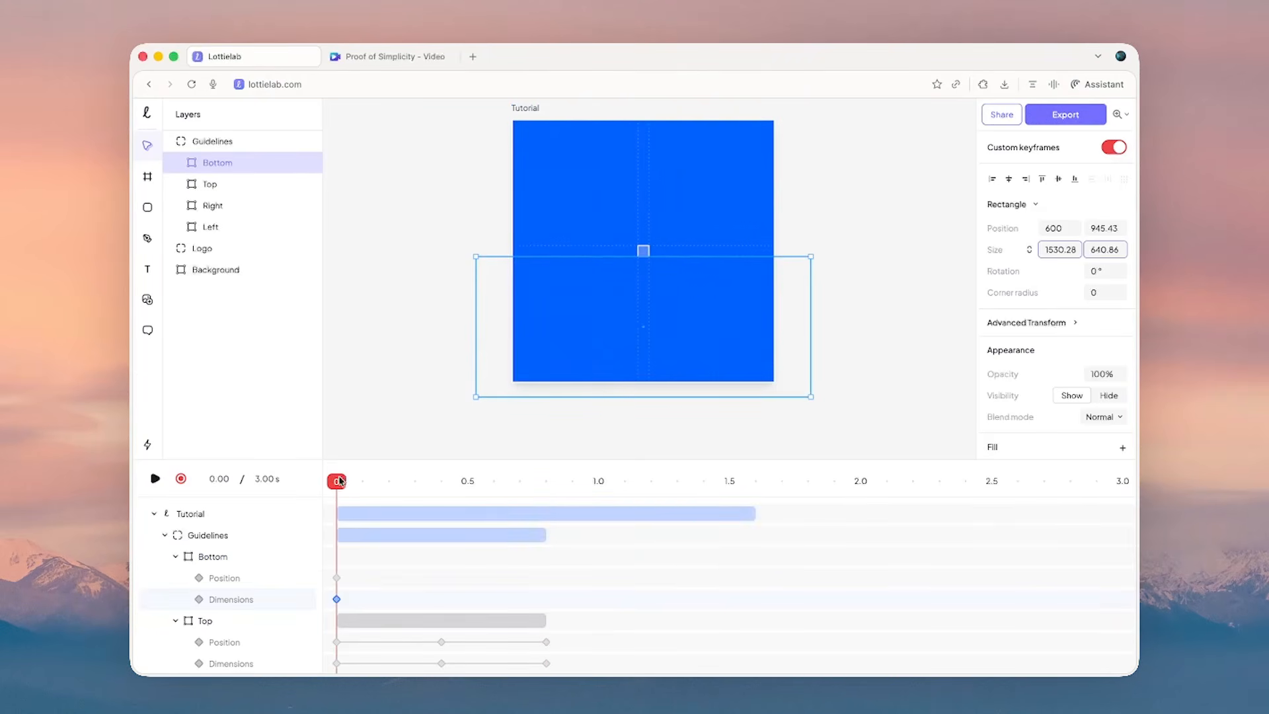
pyautogui.moveTo(339, 481); pyautogui.dragTo(441, 480)
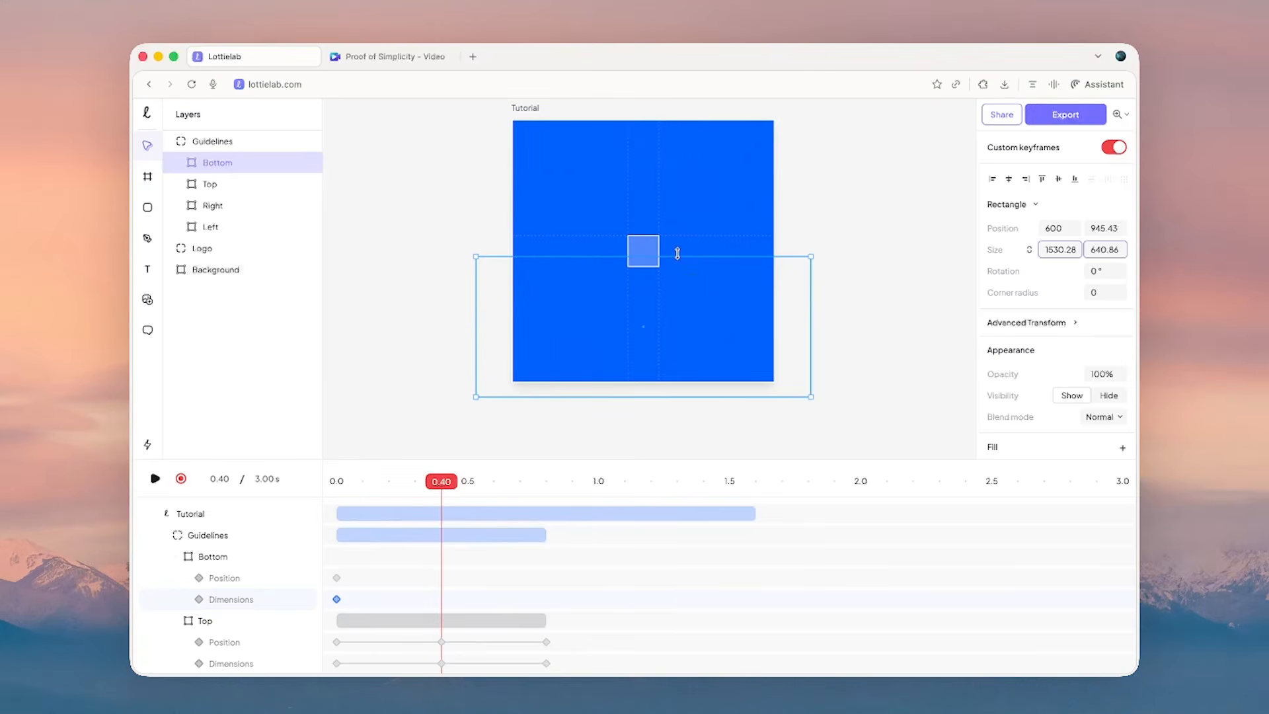
pyautogui.moveTo(677, 253); pyautogui.dragTo(668, 264)
pyautogui.moveTo(441, 481); pyautogui.dragTo(546, 481)
pyautogui.moveTo(681, 265); pyautogui.dragTo(681, 281)
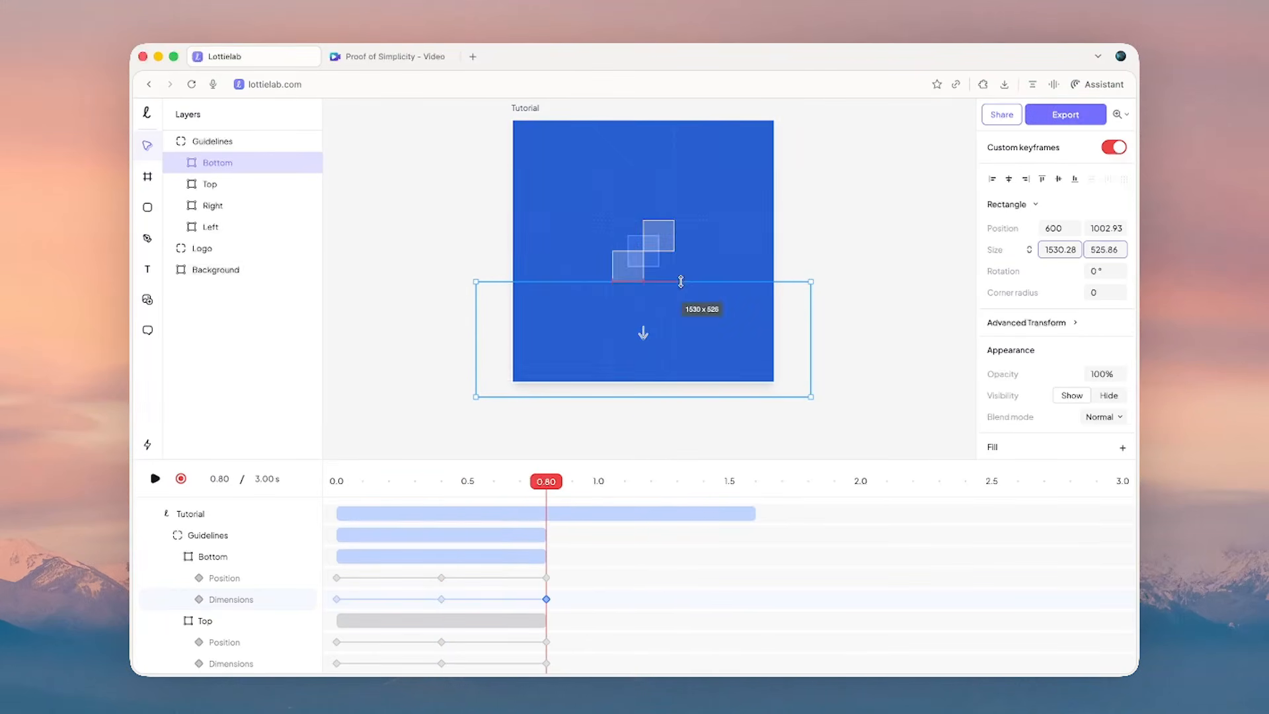
# - Enlarge the timeline area and collapse the Top, Right and Left tracks
pyautogui.moveTo(611, 459); pyautogui.dragTo(607, 364)
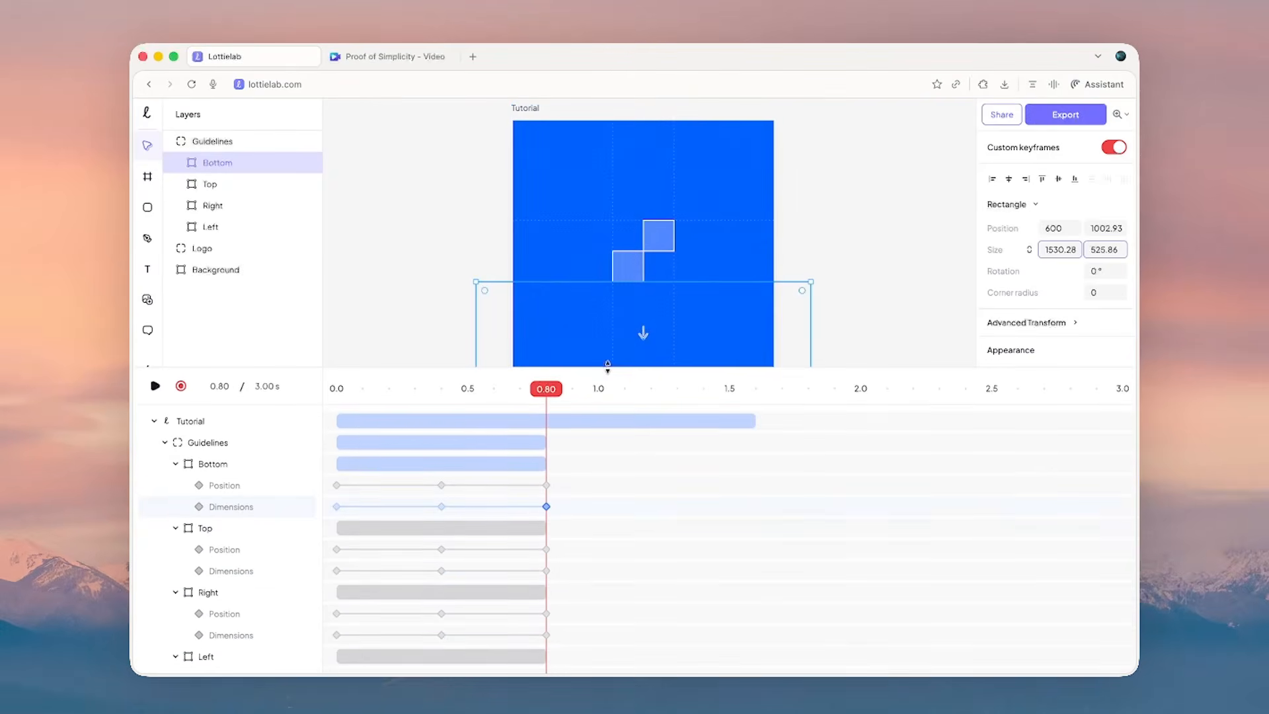
pyautogui.click(175, 528)
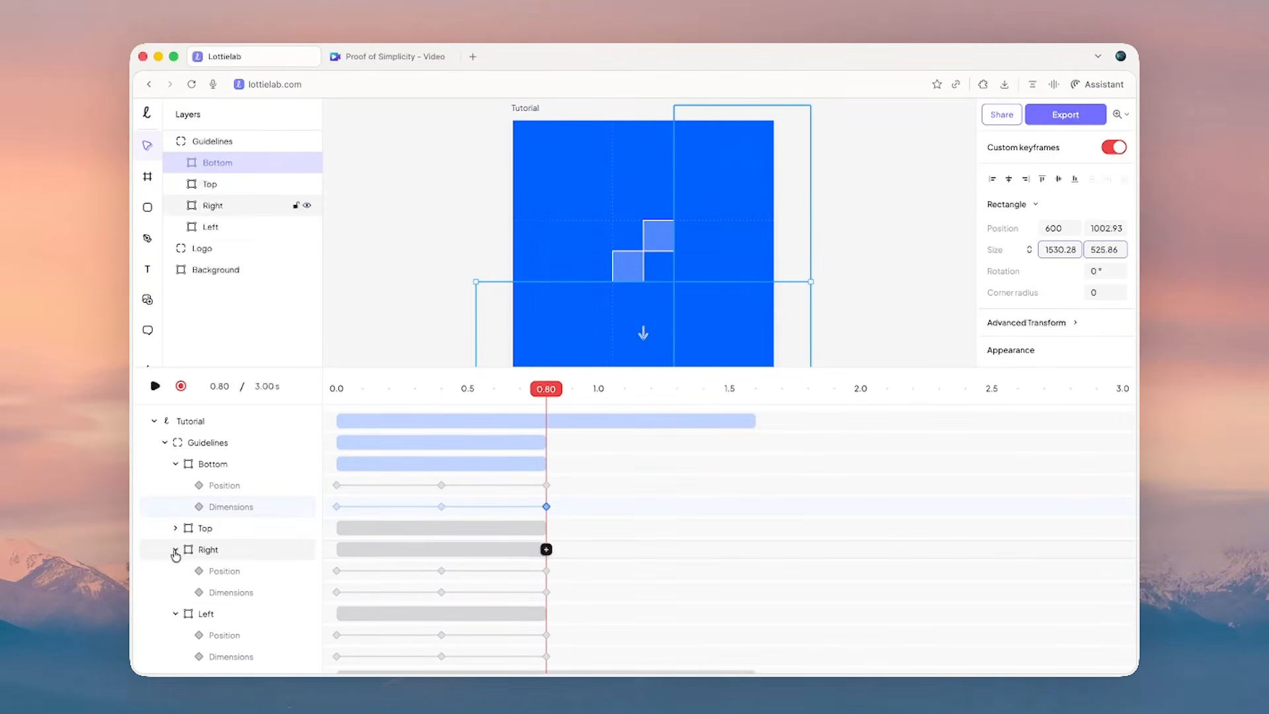
pyautogui.click(175, 549)
pyautogui.click(176, 571)
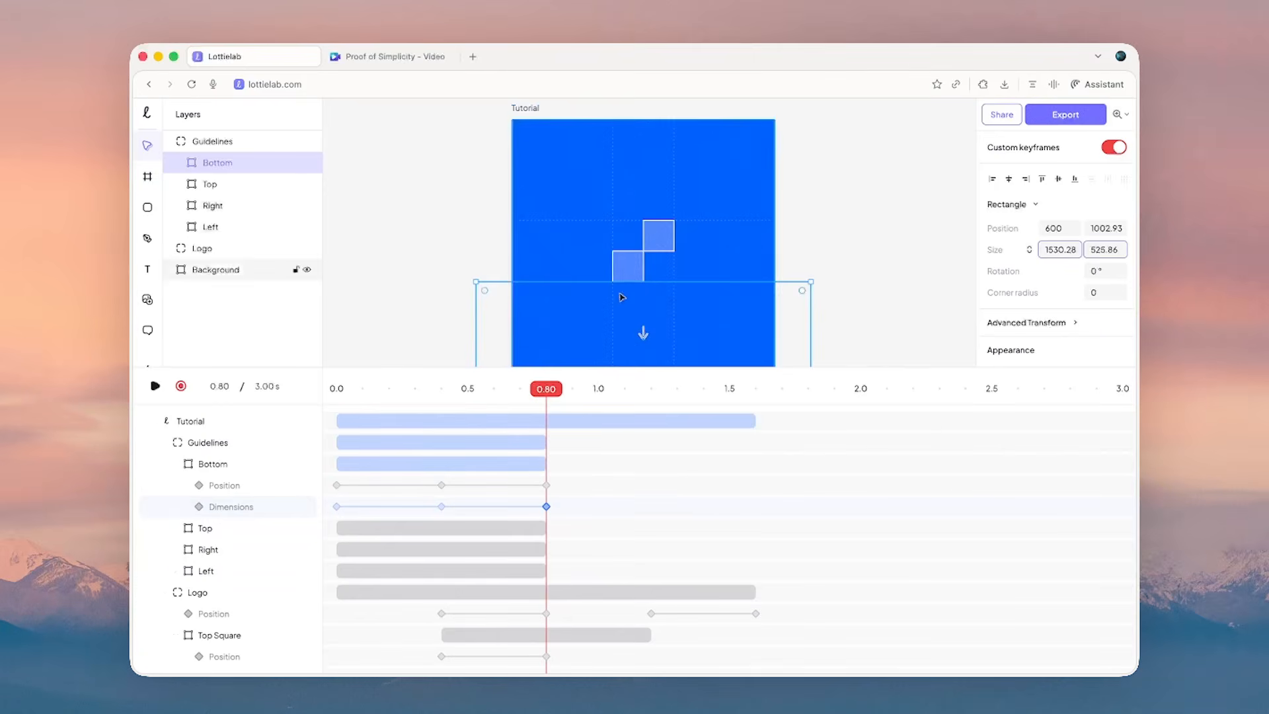
# - Add hold keyframes for Bottom's position and dimensions at 1.20 s, and raise its upper edge to the logo's right corner at 1.60 s, about 596 high
pyautogui.scroll(-1, 620, 296)
pyautogui.moveTo(549, 390); pyautogui.dragTo(651, 396)
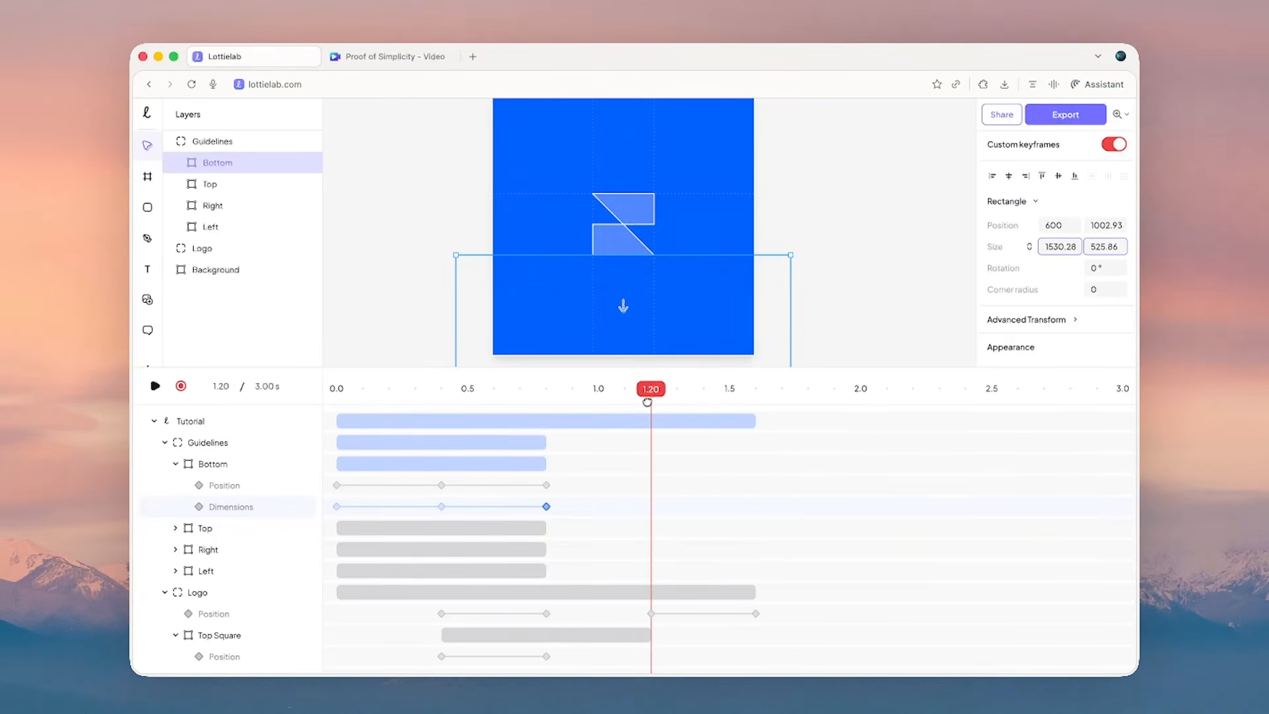
pyautogui.click(651, 507)
pyautogui.click(651, 485)
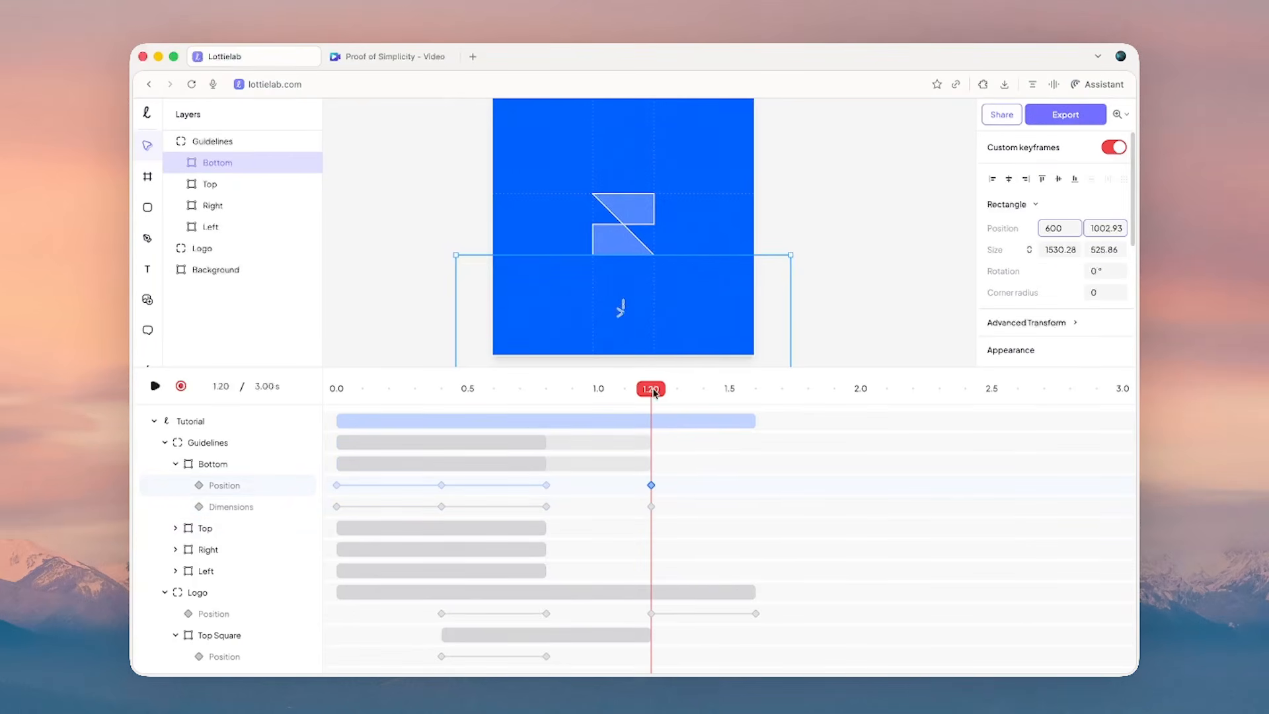
pyautogui.moveTo(653, 393); pyautogui.dragTo(751, 390)
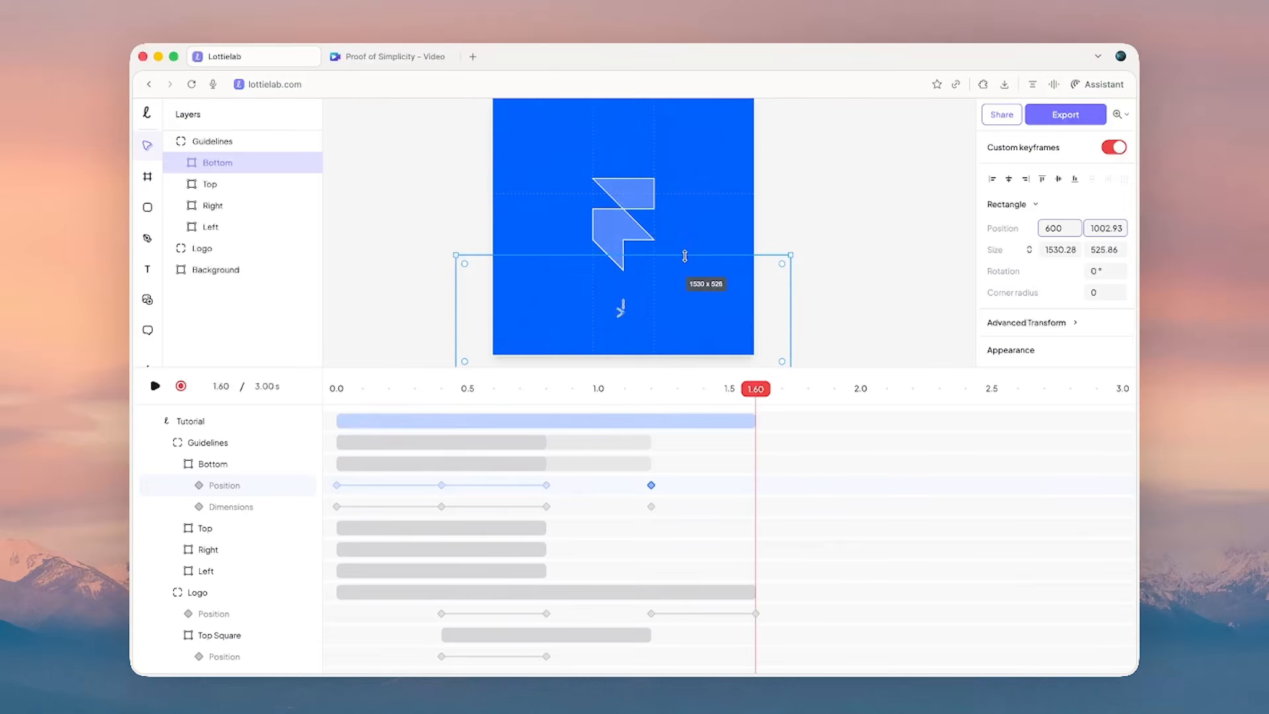
pyautogui.moveTo(684, 256); pyautogui.dragTo(684, 241)
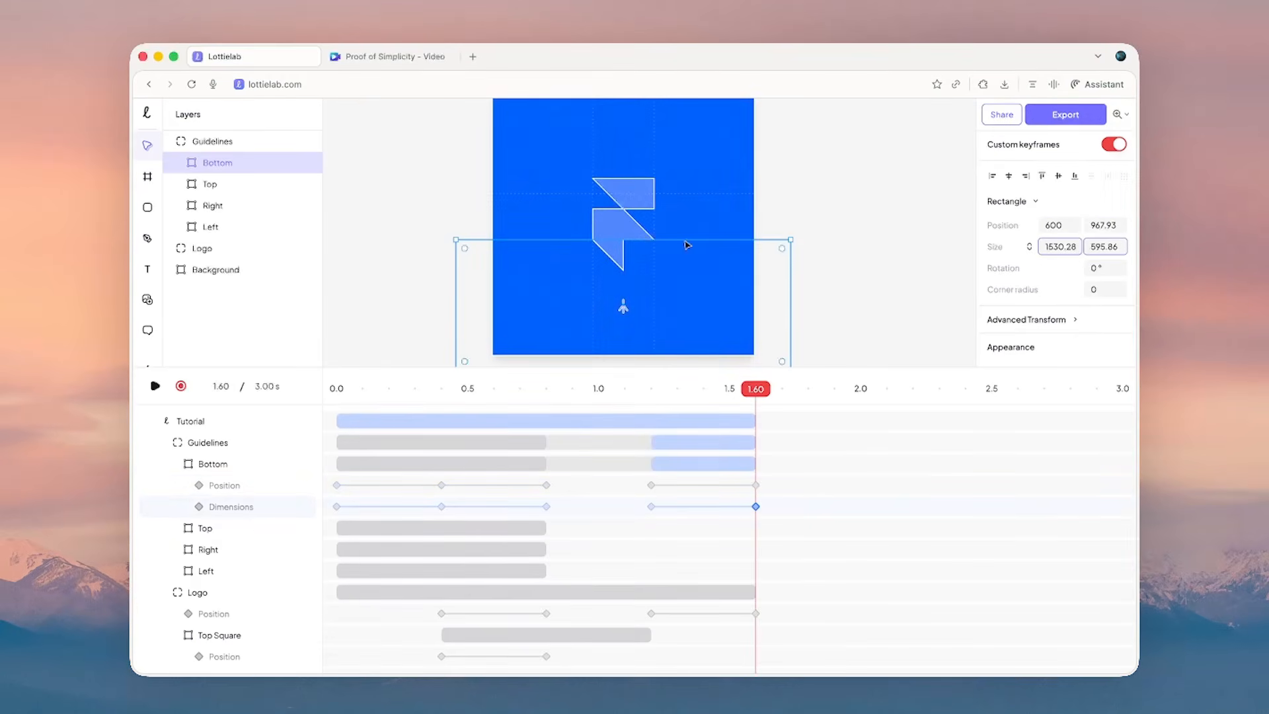
# - Select the Top rectangle and set the playhead to 1.20 s for its keyframes
pyautogui.click(246, 191)
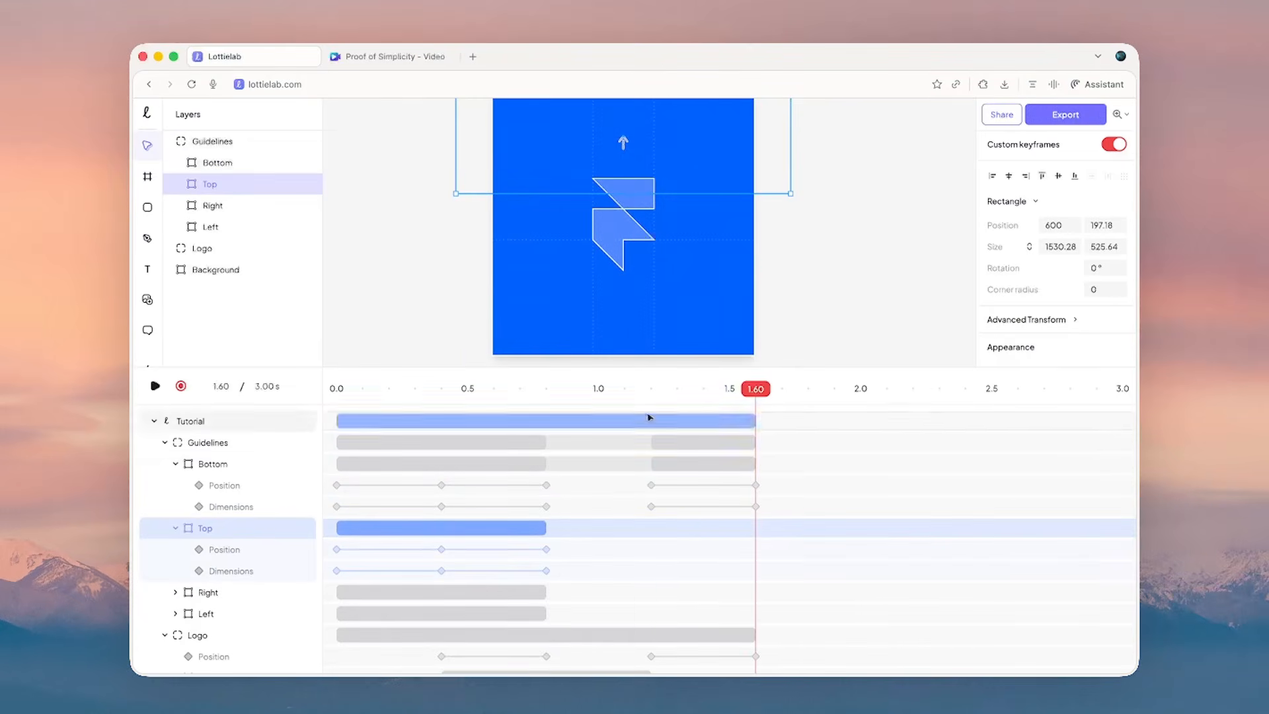
pyautogui.click(648, 486)
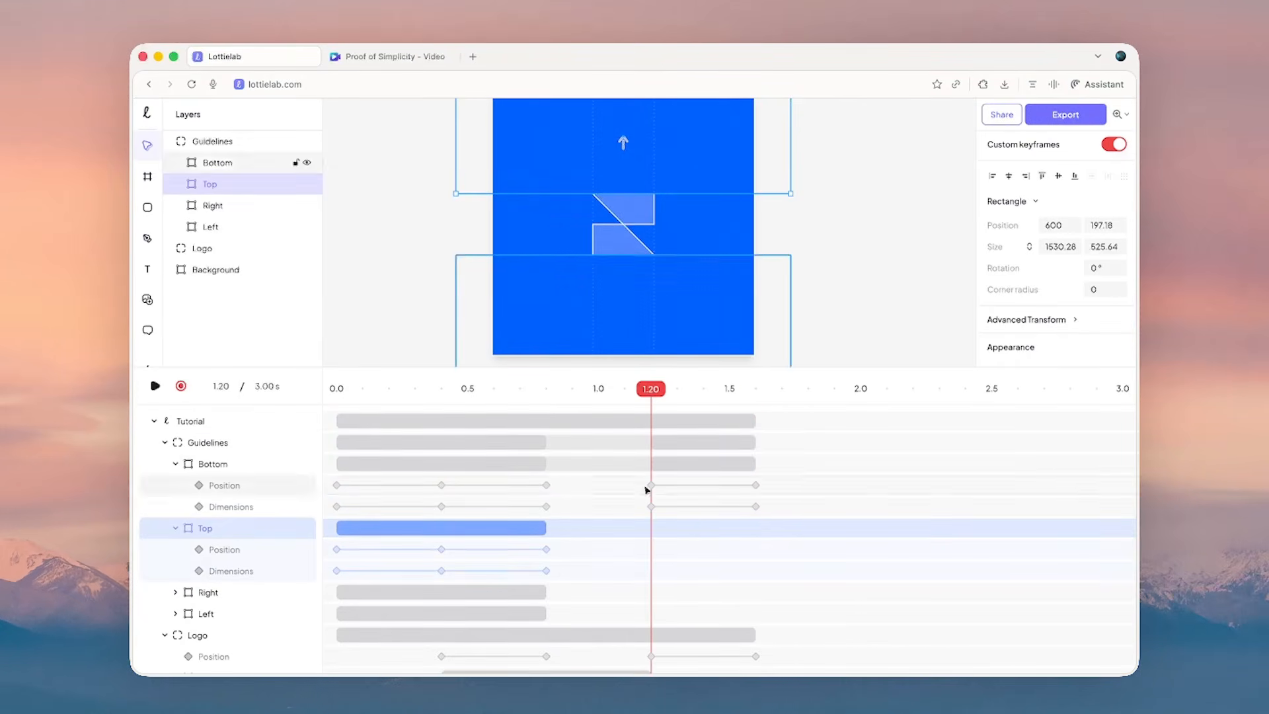
# - Keyframe the Top guideline's position and dimensions at 1.20 s, and raise its lower edge to the logo's top at 1.60 s, height 455.64
pyautogui.click(651, 570)
pyautogui.click(650, 550)
pyautogui.moveTo(650, 392); pyautogui.dragTo(755, 389)
pyautogui.scroll(3, 659, 263)
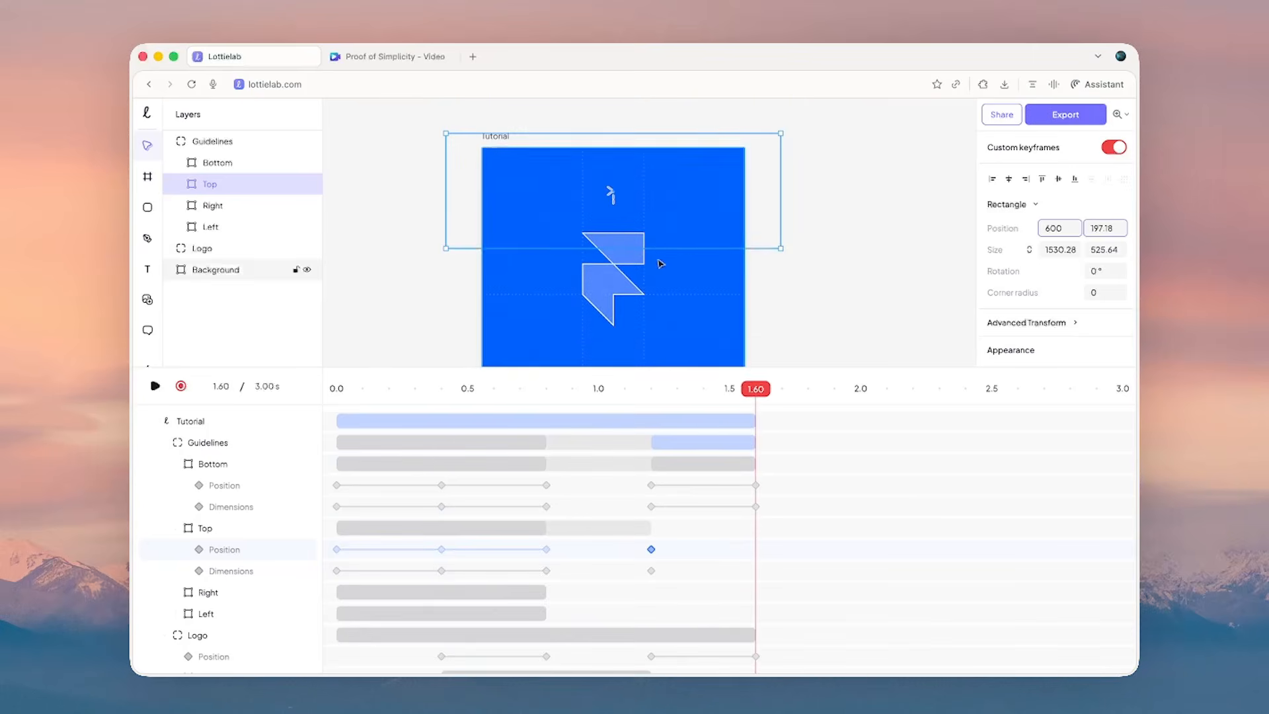
pyautogui.moveTo(661, 249); pyautogui.dragTo(663, 237)
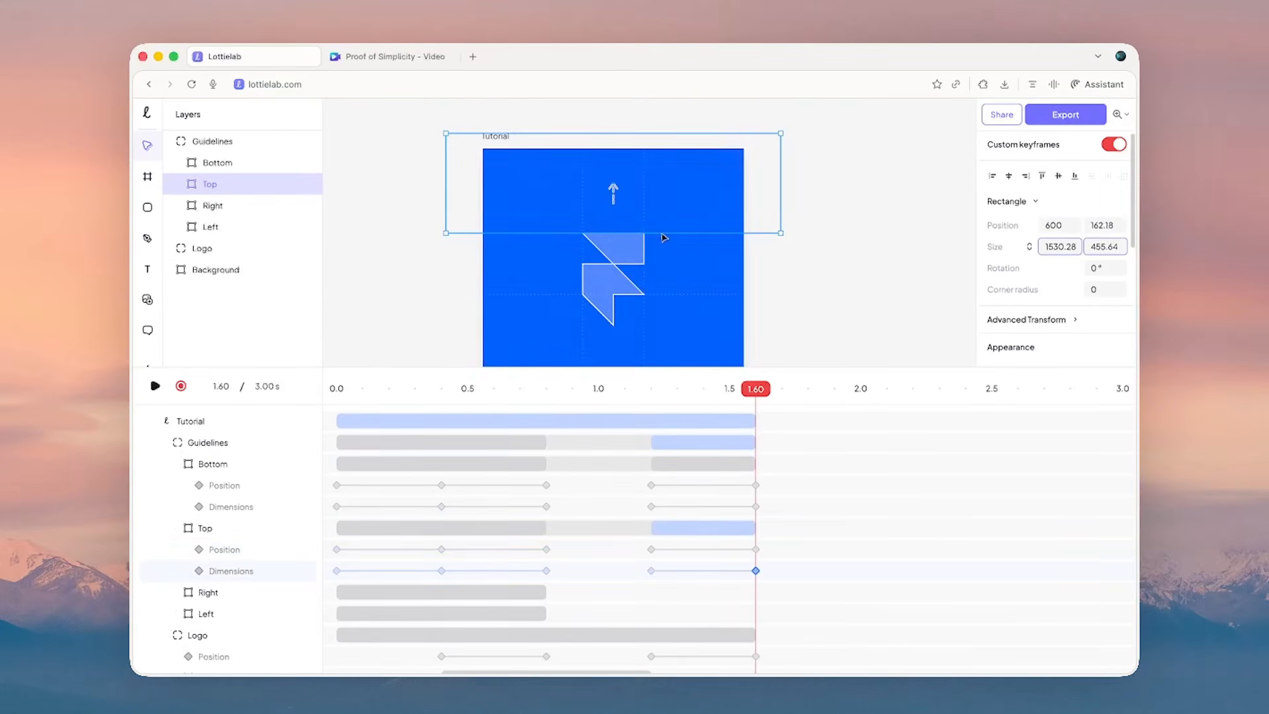
# - Set the easing of both Guidelines transitions to Smooth and steepen the curve to custom values 1, 0, 0, 1
pyautogui.moveTo(528, 390); pyautogui.dragTo(559, 383)
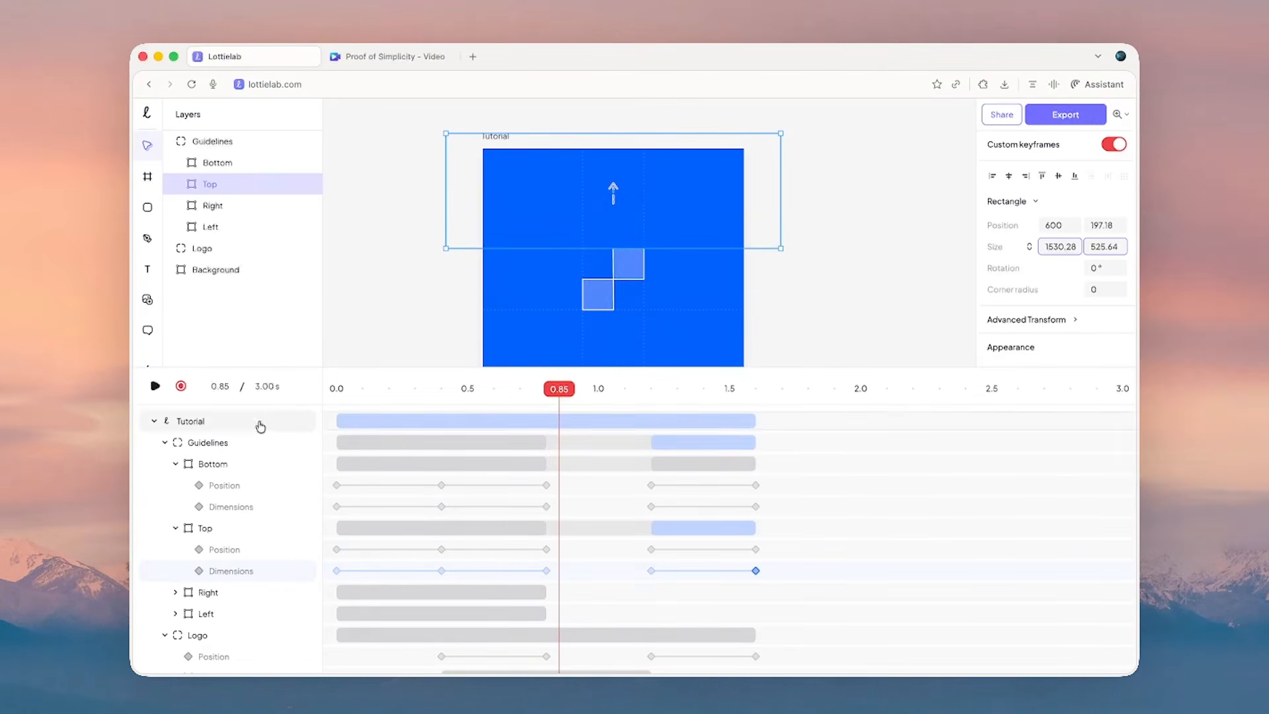
pyautogui.click(175, 463)
pyautogui.click(175, 488)
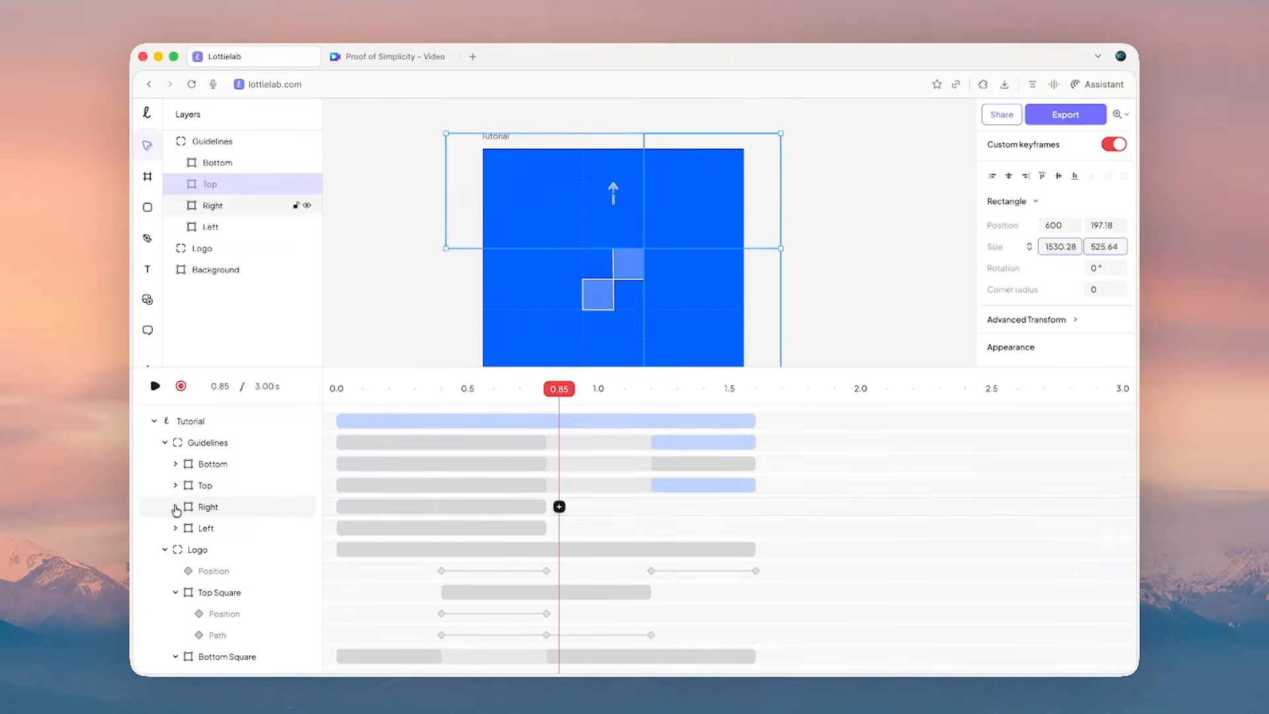
pyautogui.click(431, 444)
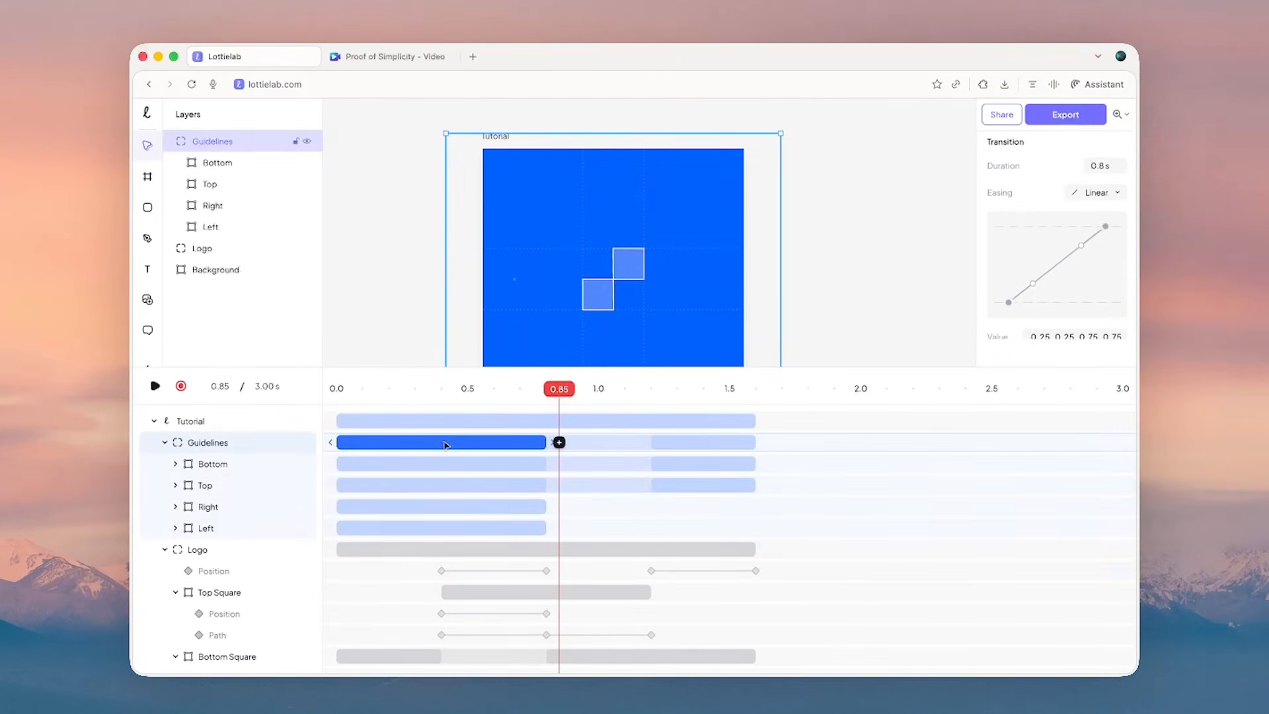
pyautogui.keyDown('shift'); pyautogui.click(719, 442); pyautogui.keyUp('shift')
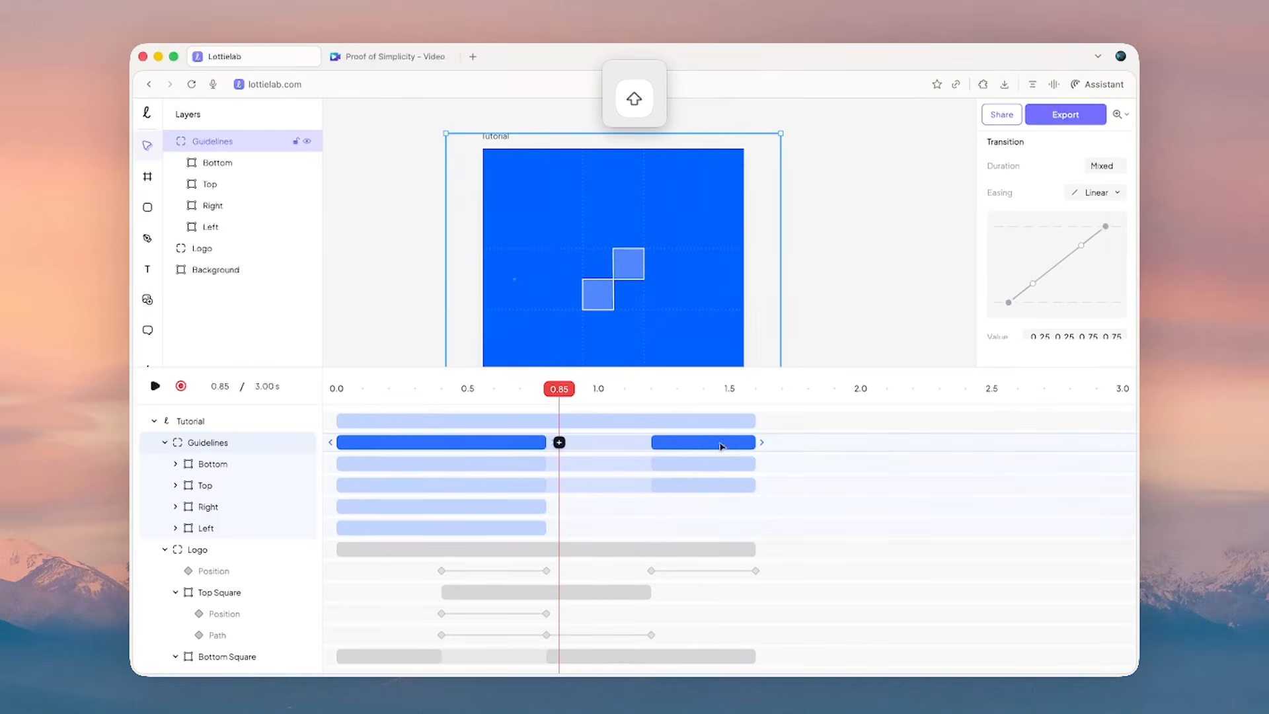
pyautogui.click(1089, 193)
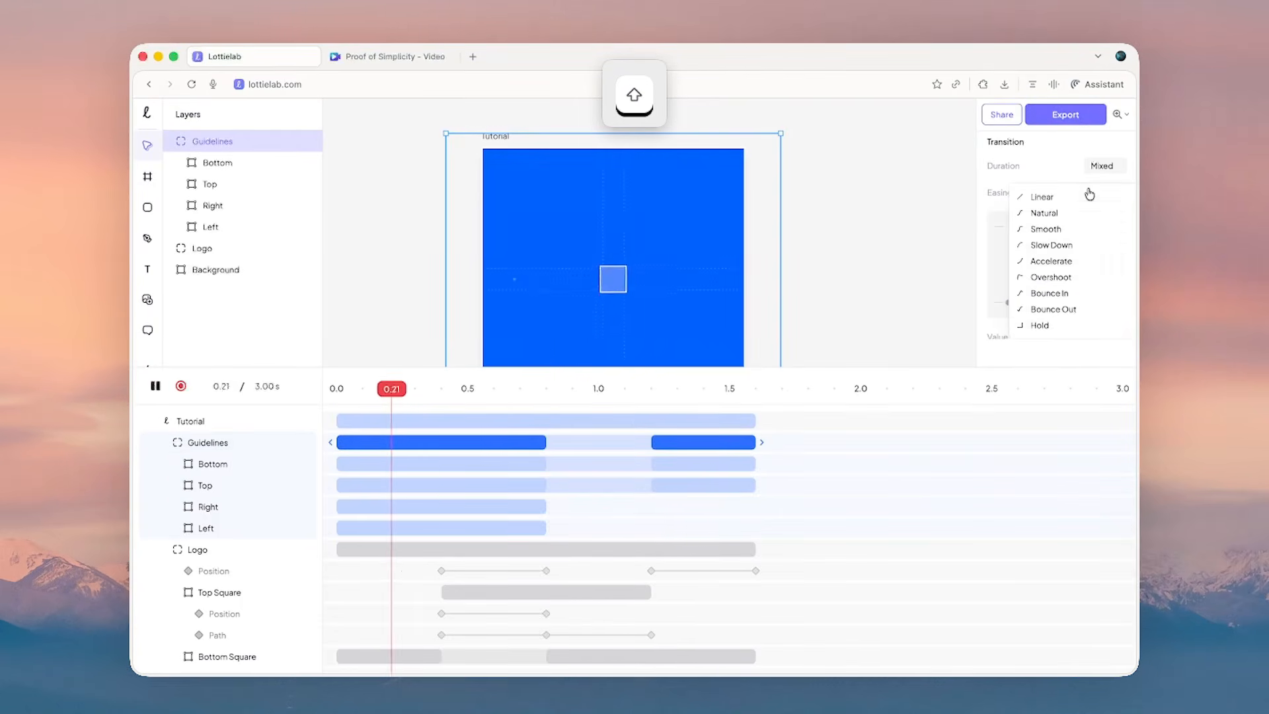
pyautogui.click(1060, 231)
pyautogui.moveTo(1056, 302); pyautogui.dragTo(1105, 302)
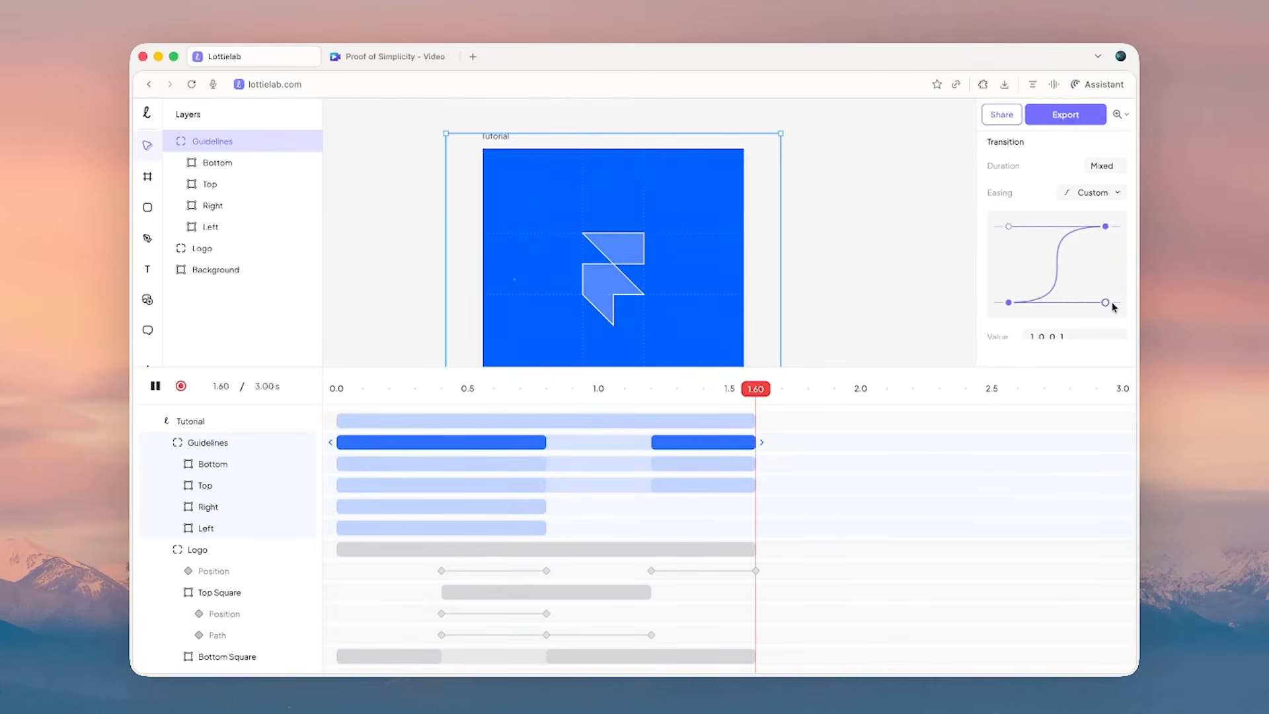
# - Enlarge the canvas area and play the animation to examine the guidelines' eased movement
pyautogui.moveTo(680, 363); pyautogui.dragTo(672, 565)
pyautogui.click(773, 482)
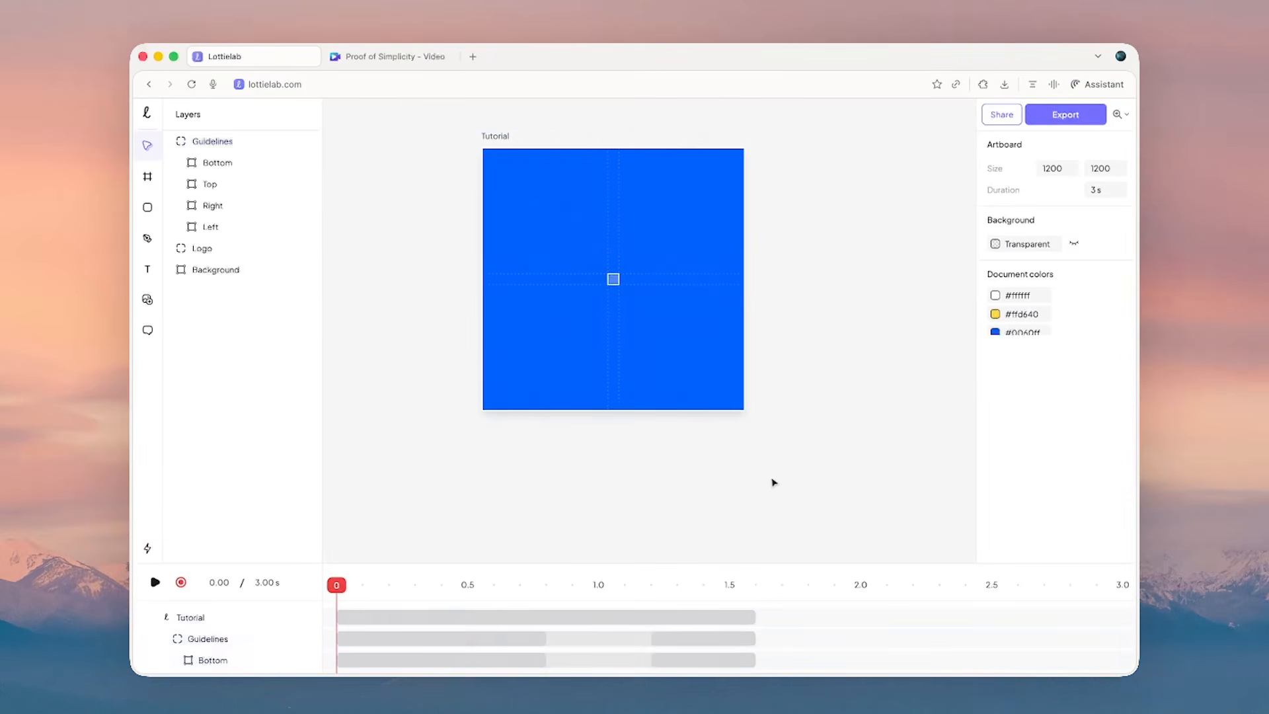
pyautogui.press('space')
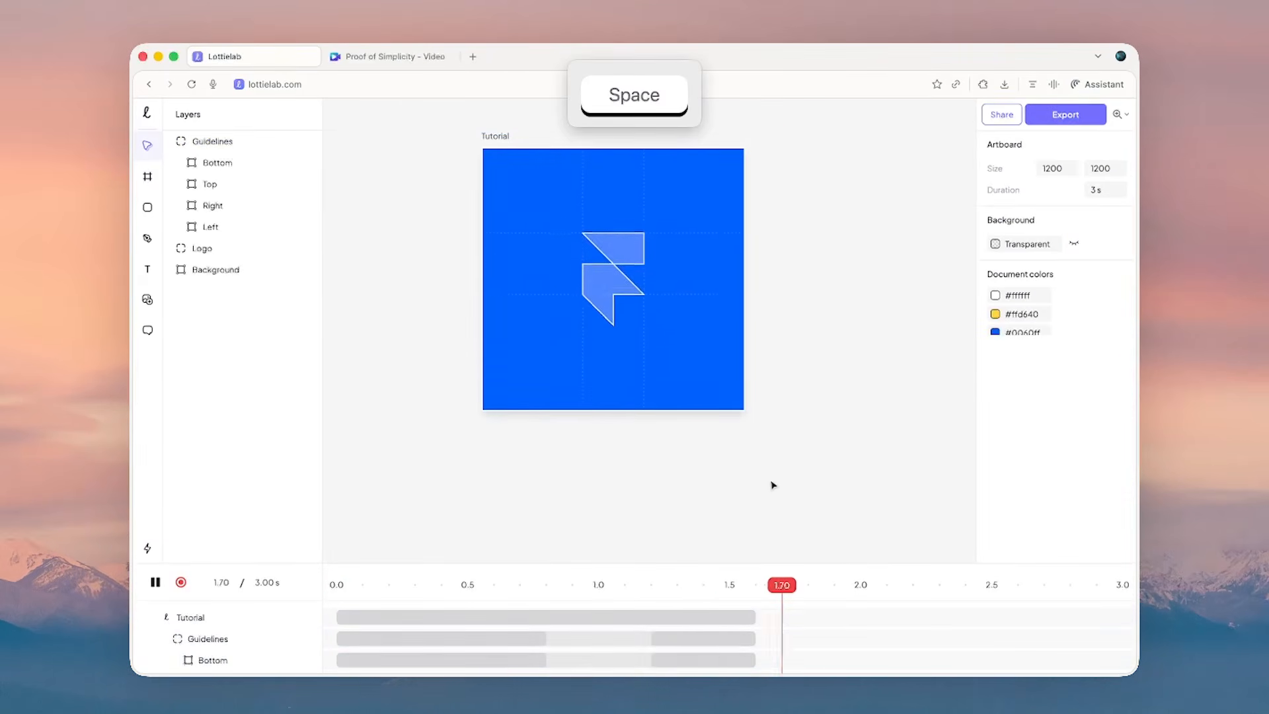
pyautogui.press('space')
pyautogui.moveTo(586, 425); pyautogui.dragTo(593, 465)
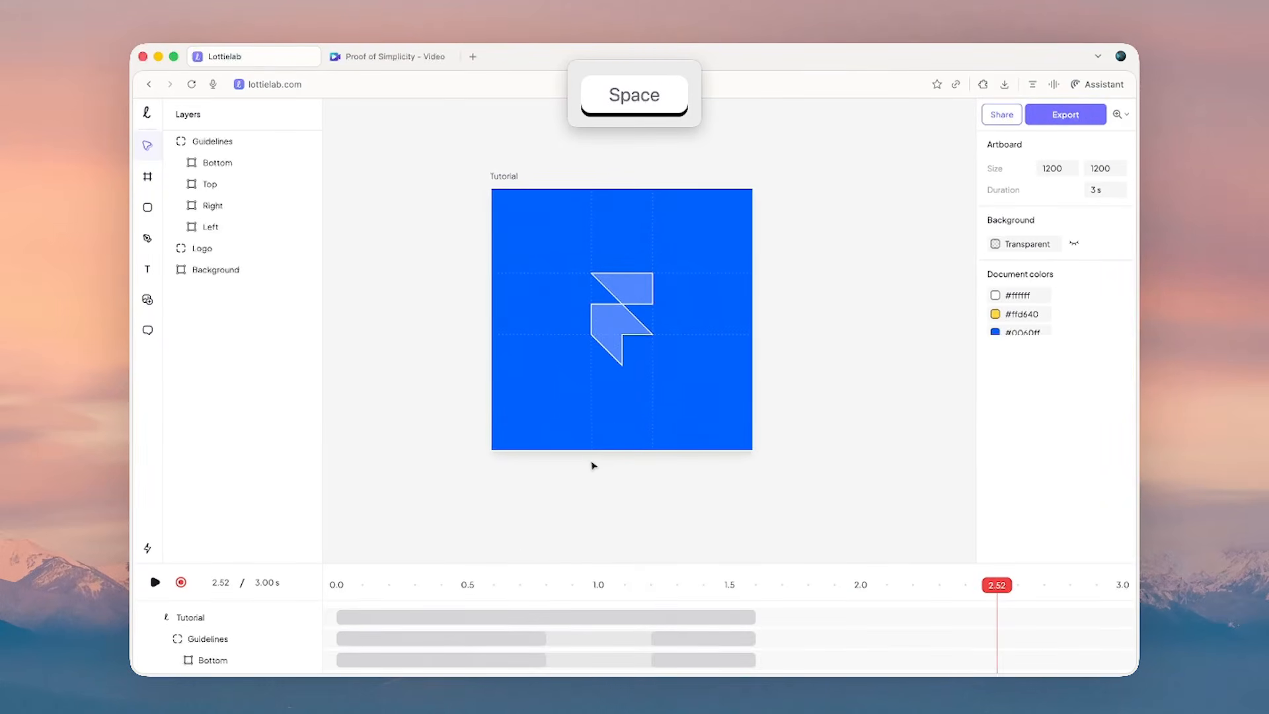
# - Switch to the Framer reference video to examine its guidelines, and return to the Lottielab project
pyautogui.hotkey('ctrl', 'Up')
pyautogui.click(835, 485)
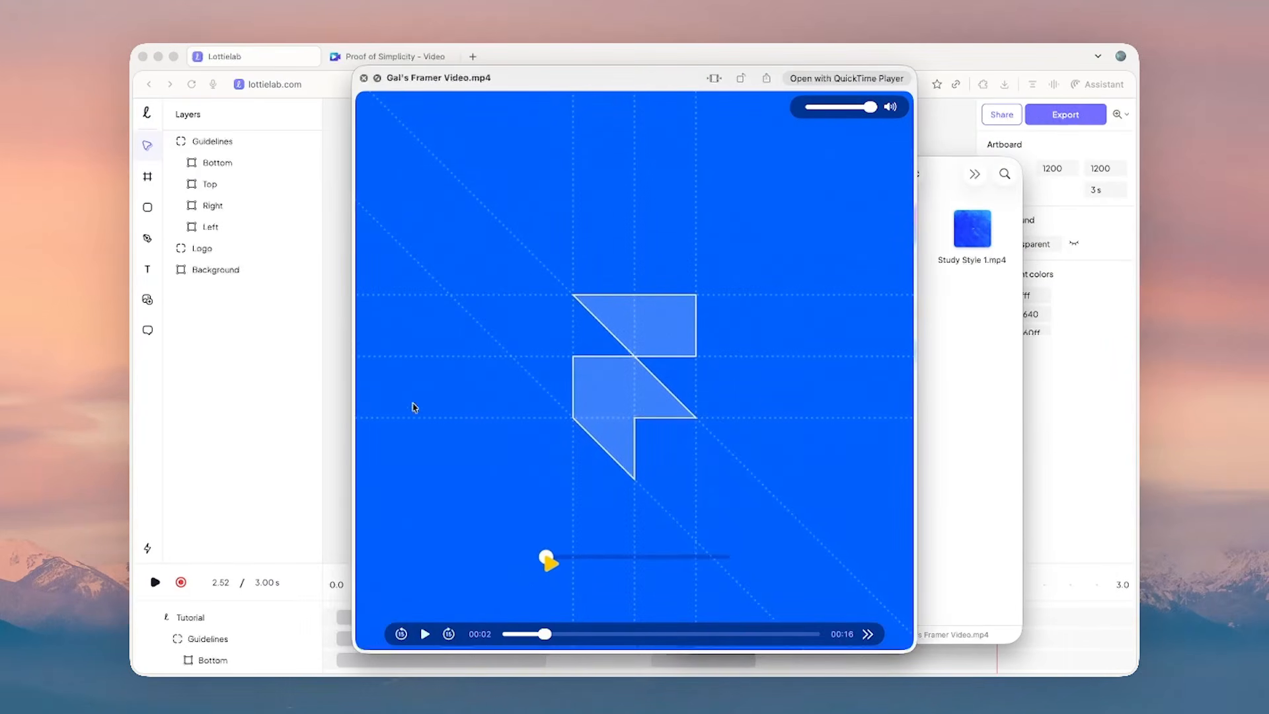
pyautogui.click(255, 437)
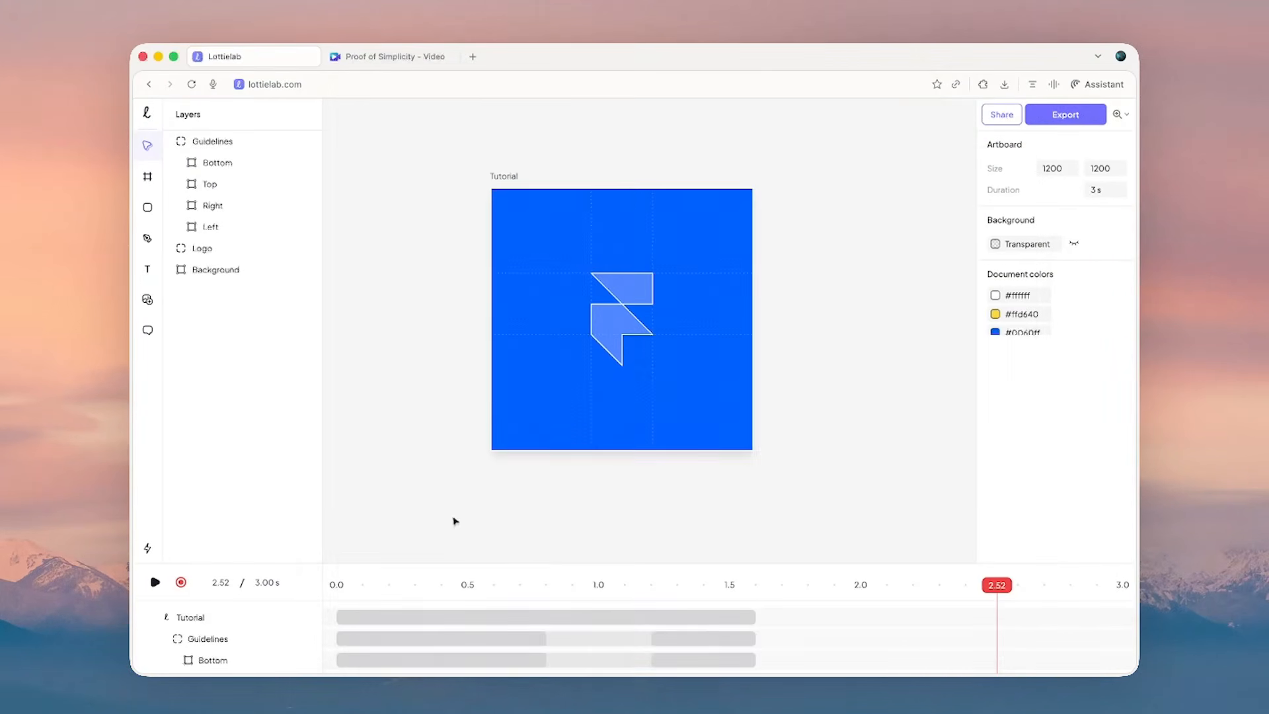
# - Duplicate the Right guideline rectangle and rename the copy "Center"
pyautogui.moveTo(538, 566)
pyautogui.mouseDown()
pyautogui.moveTo(542, 525)
pyautogui.moveTo(490, 550)
pyautogui.moveTo(431, 548)
pyautogui.moveTo(547, 551)
pyautogui.mouseUp()
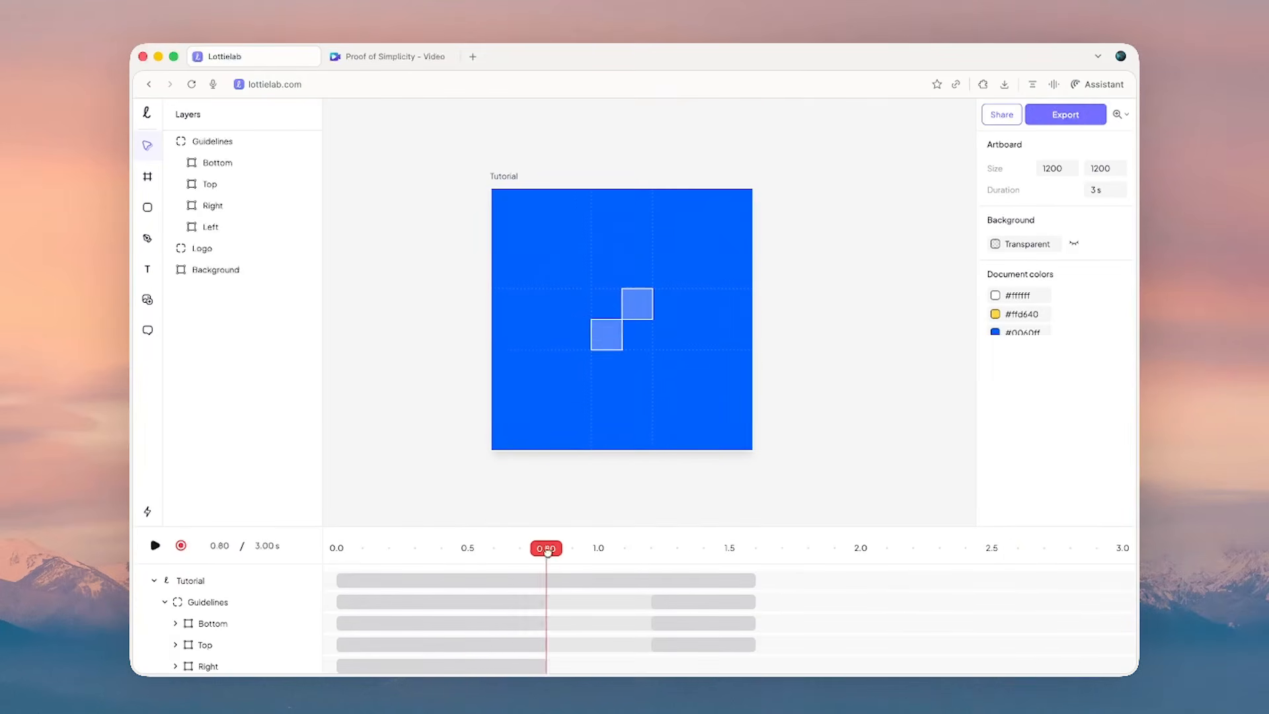
pyautogui.keyDown('super'); pyautogui.click(654, 410); pyautogui.keyUp('super')
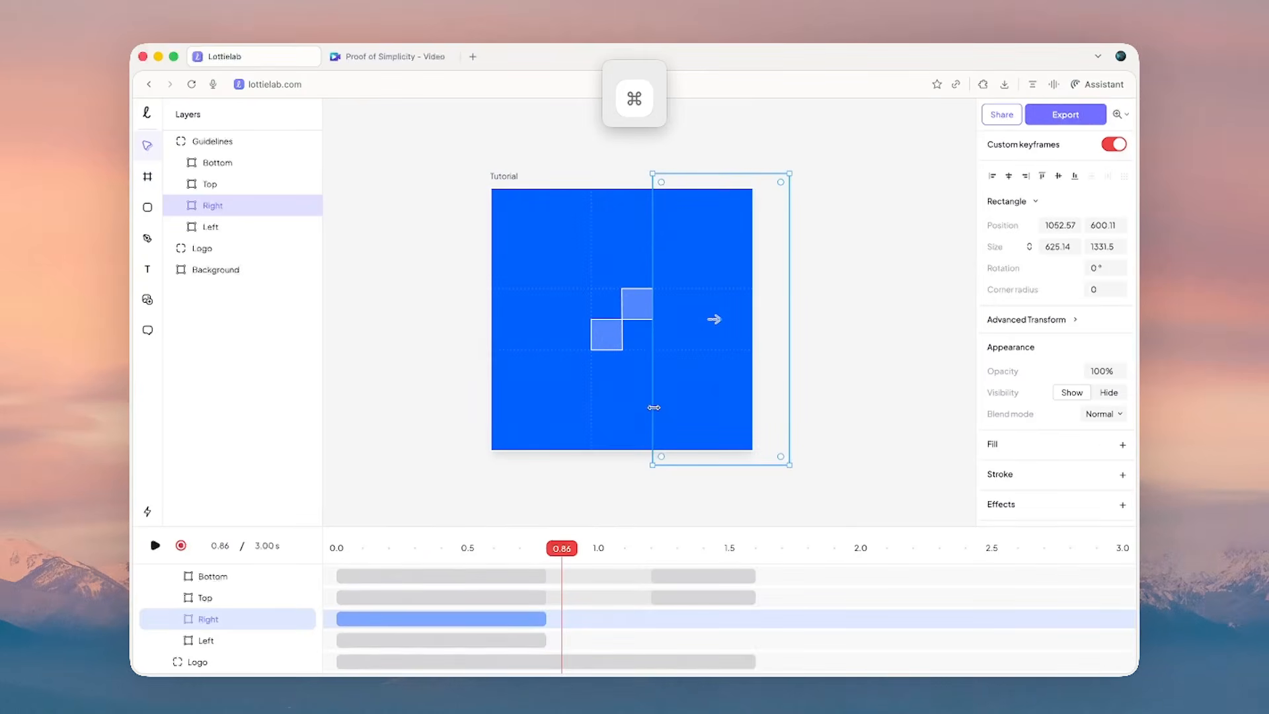
pyautogui.press('super+d')
pyautogui.press('Return')
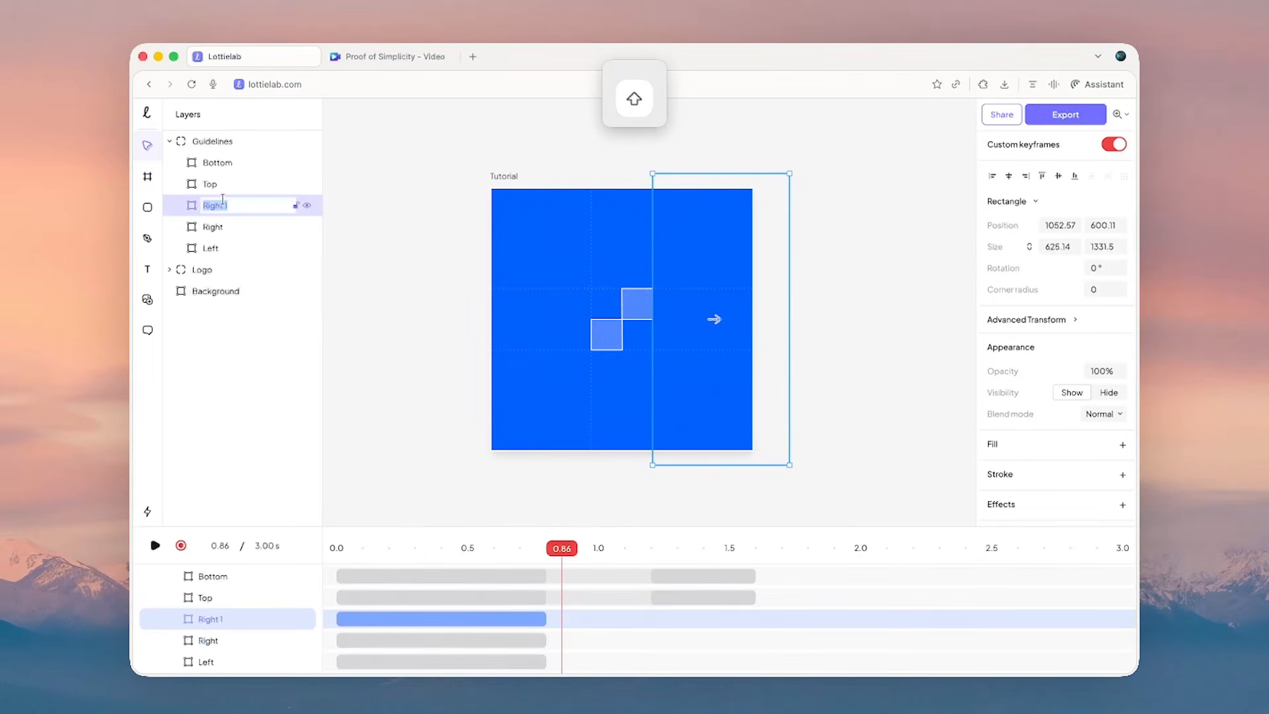
pyautogui.write('Center')
pyautogui.press('Return')
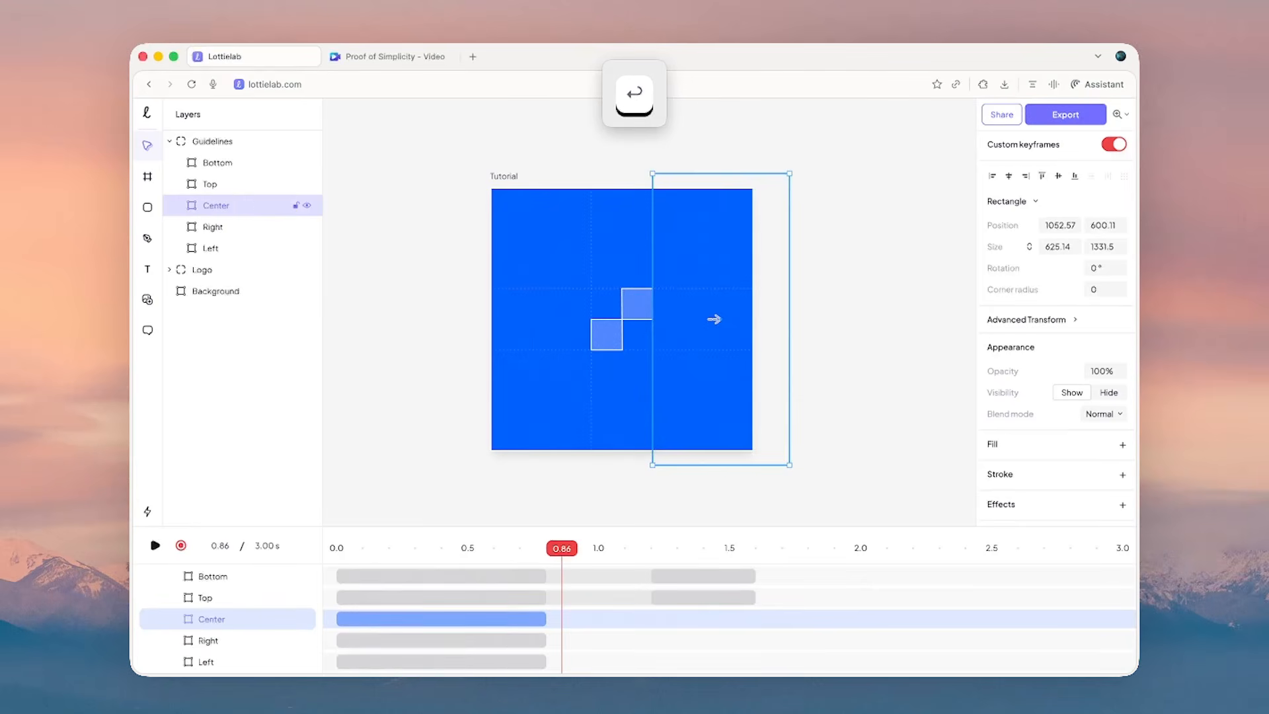
# - At the 0.80 s keyframe, extend the Center guideline's left edge to the artboard's middle, making it 765.14 wide
pyautogui.click(176, 618)
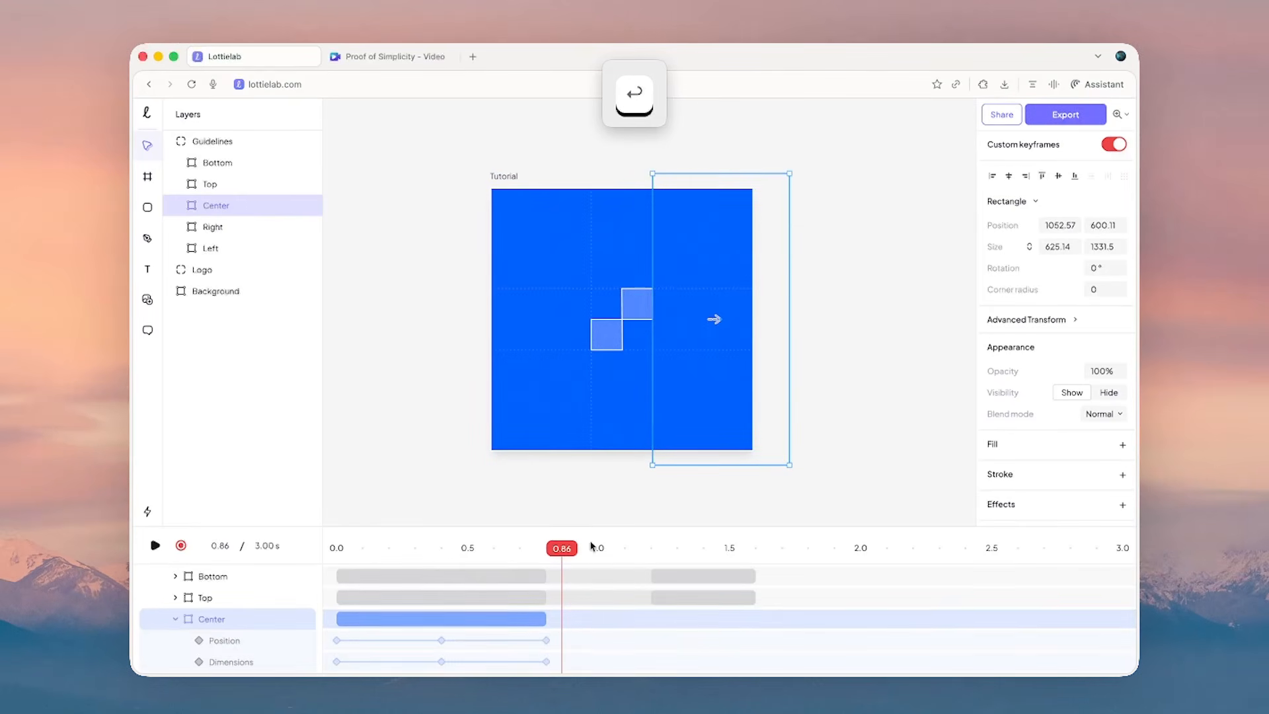
pyautogui.moveTo(579, 526); pyautogui.dragTo(579, 494)
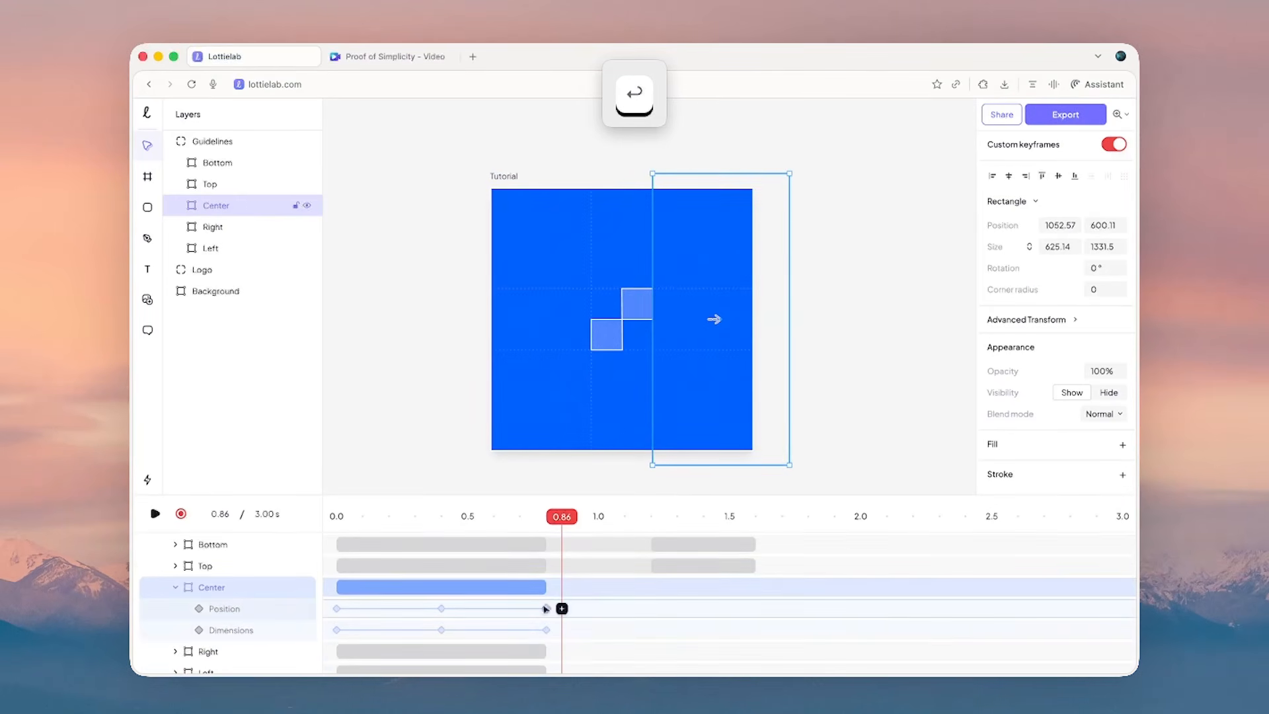
pyautogui.click(545, 608)
pyautogui.moveTo(653, 324); pyautogui.dragTo(622, 324)
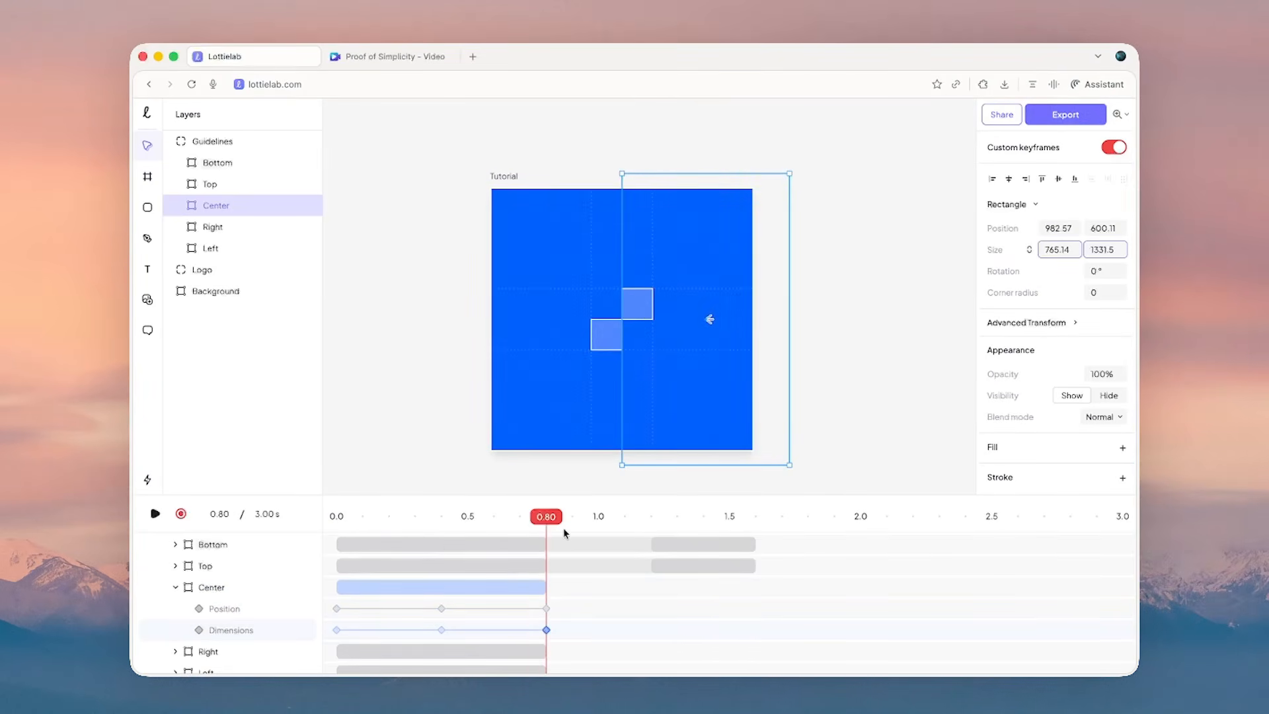
pyautogui.moveTo(538, 517); pyautogui.dragTo(758, 516)
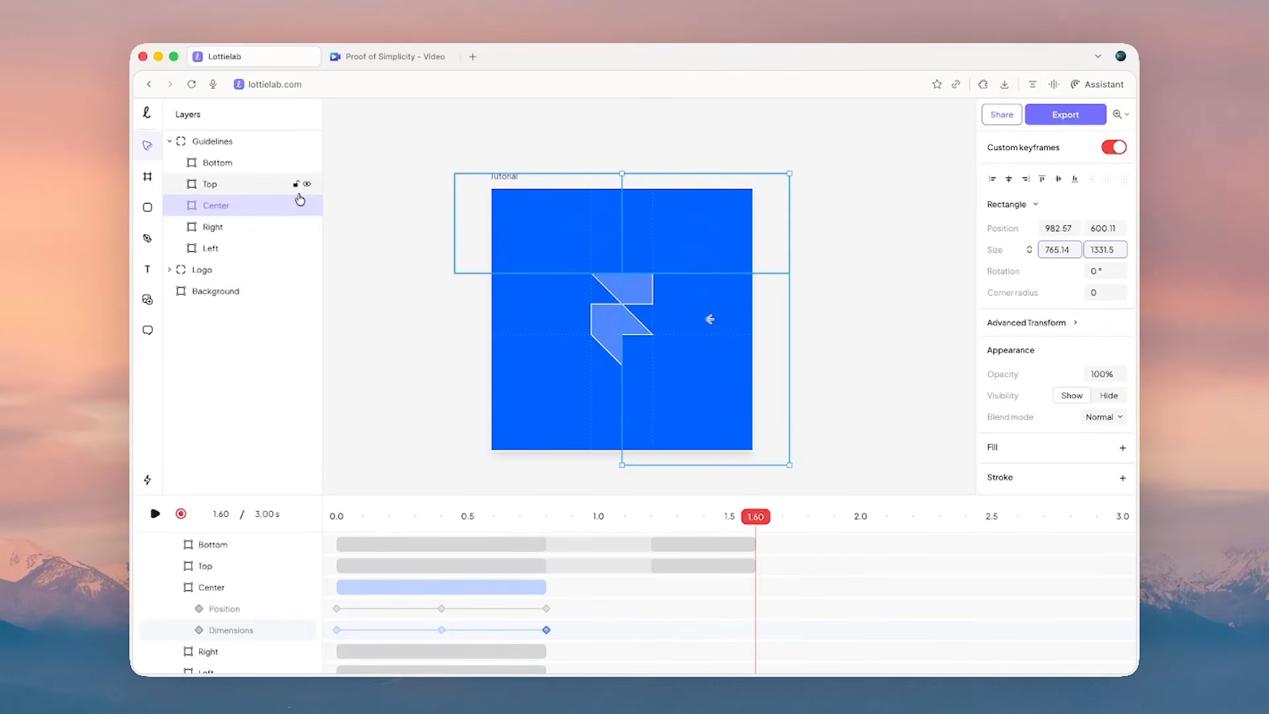
pyautogui.moveTo(300, 208)
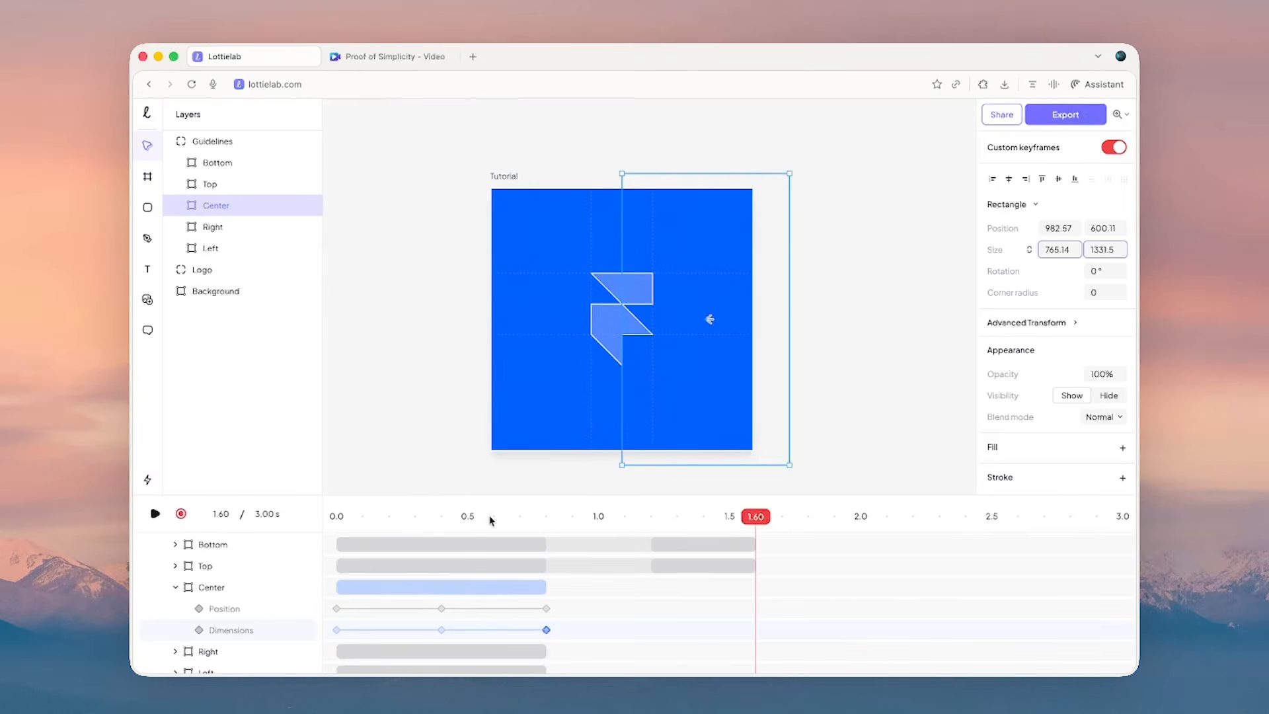
pyautogui.moveTo(490, 516)
pyautogui.mouseDown()
pyautogui.moveTo(456, 512)
pyautogui.moveTo(510, 516)
pyautogui.mouseUp()
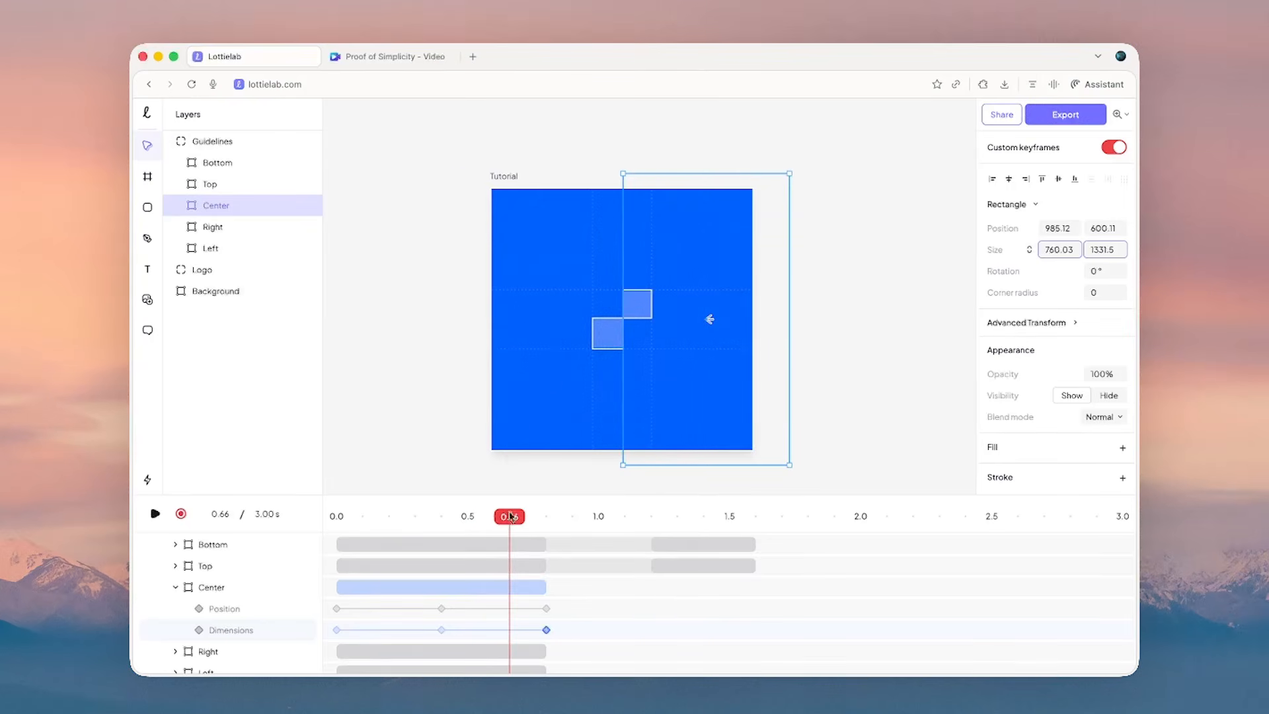
# - Duplicate the Top guideline rectangle and rename the copy "Middle"
pyautogui.click(262, 185)
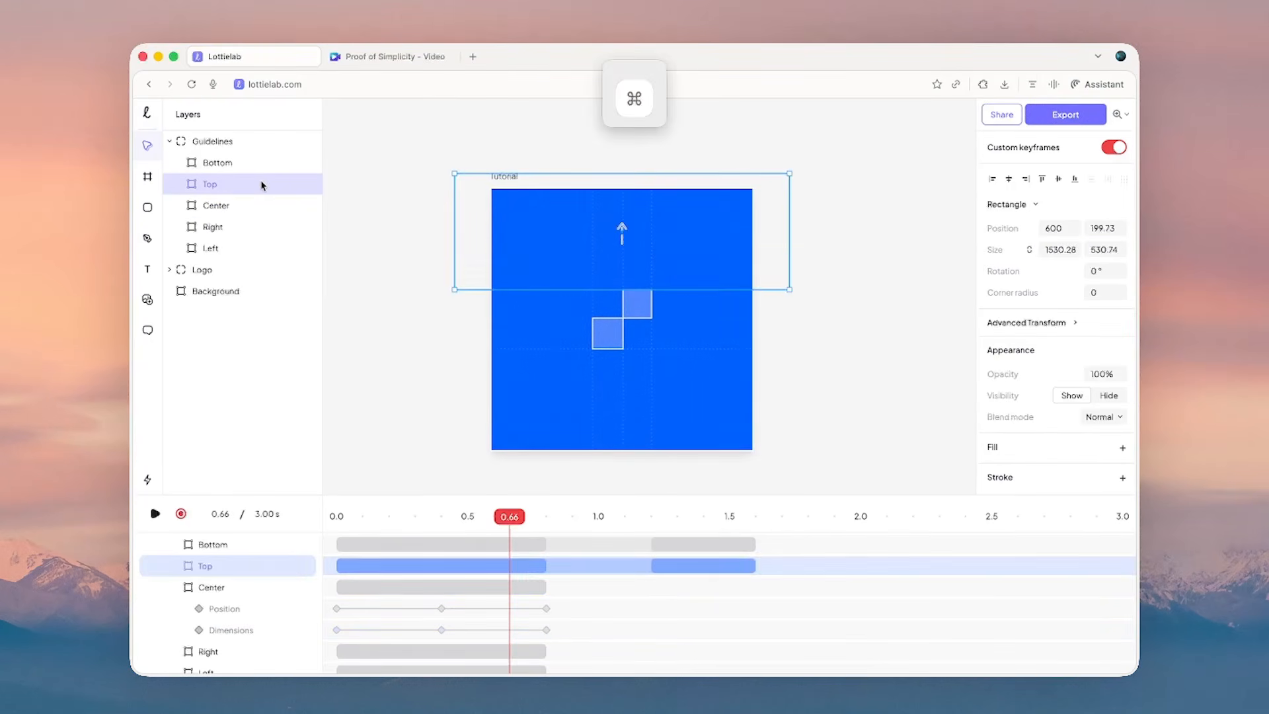
pyautogui.press('super+d')
pyautogui.doubleClick(253, 184)
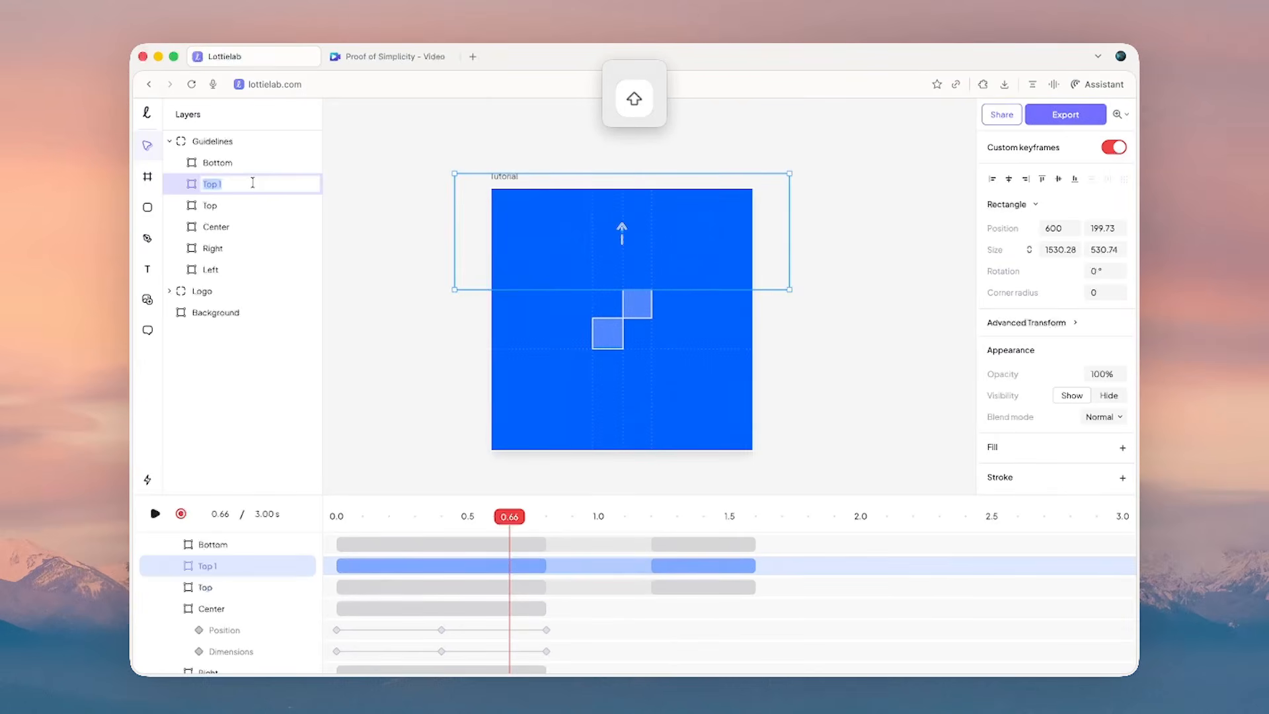
pyautogui.press('Return')
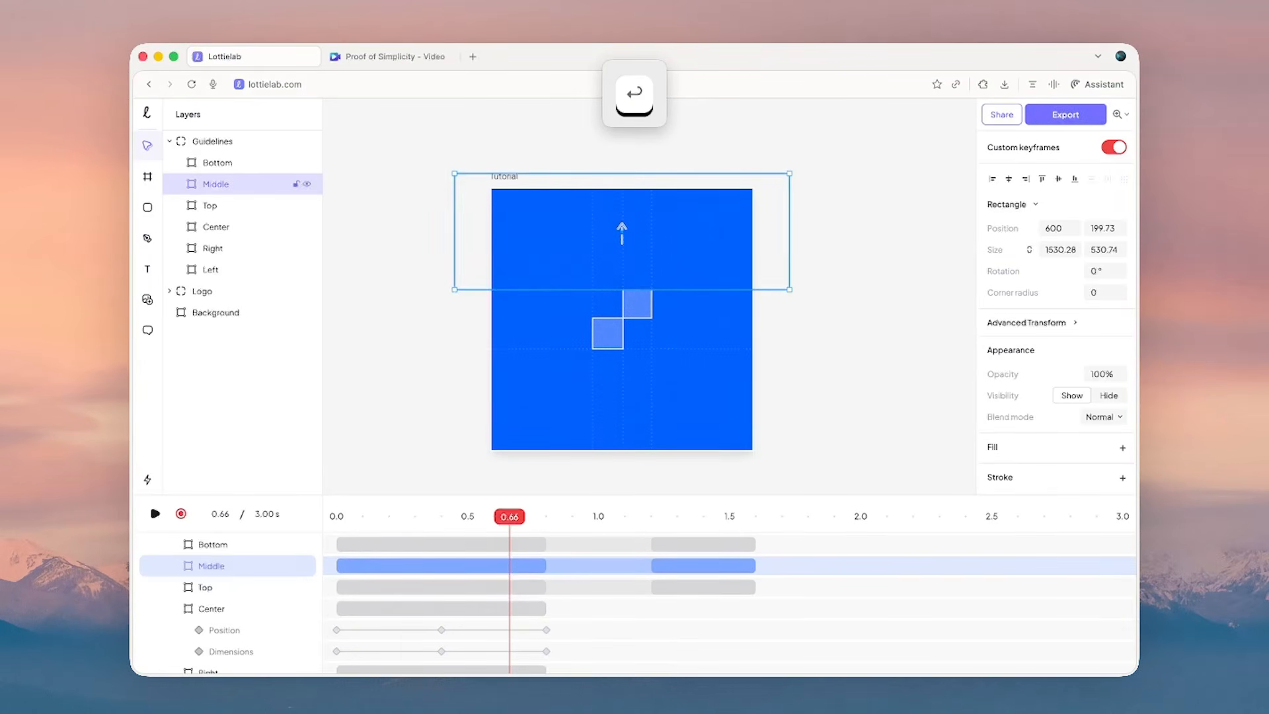
# - At 0.80 s, extend the Middle guideline's lower edge down to where the two squares meet, making it 665.64 high
pyautogui.moveTo(509, 520); pyautogui.dragTo(542, 517)
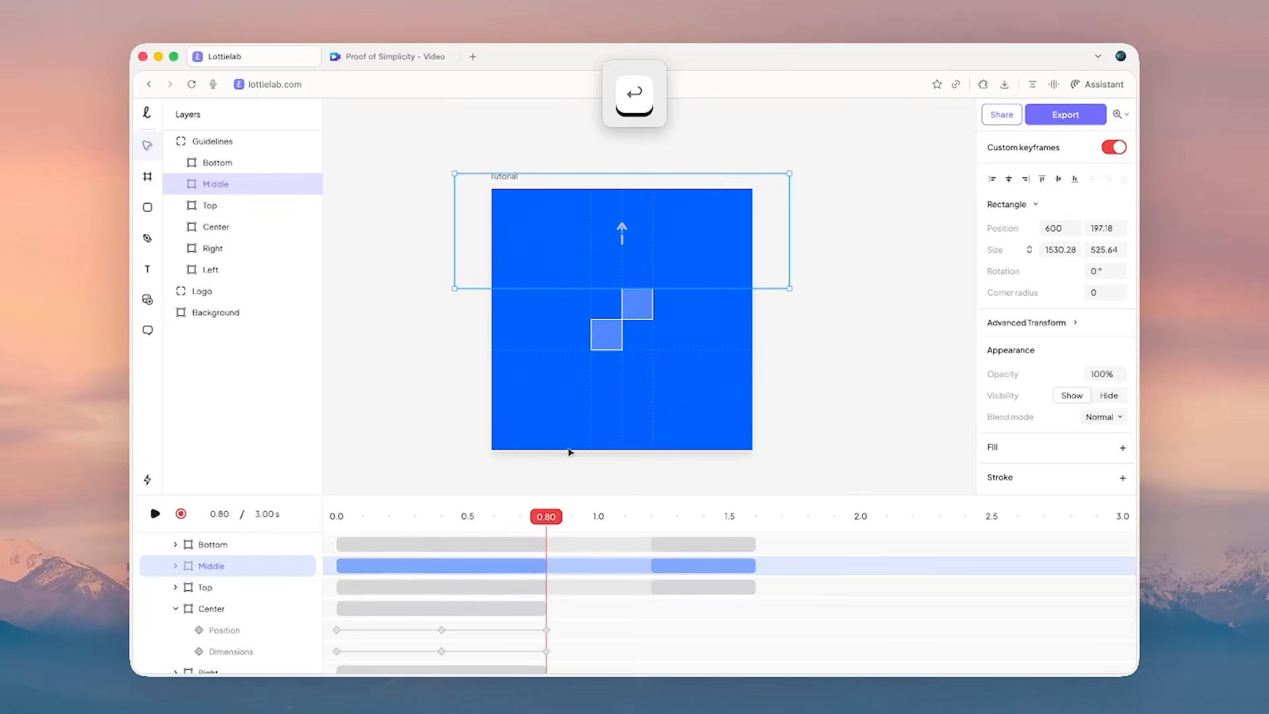
pyautogui.moveTo(647, 291); pyautogui.dragTo(639, 321)
pyautogui.scroll(5, 630, 318)
# - Copy the Middle guideline's position and dimensions keyframes from 0.80 s to 1.20 s
pyautogui.moveTo(543, 522); pyautogui.dragTo(650, 512)
pyautogui.click(566, 609)
pyautogui.click(546, 587)
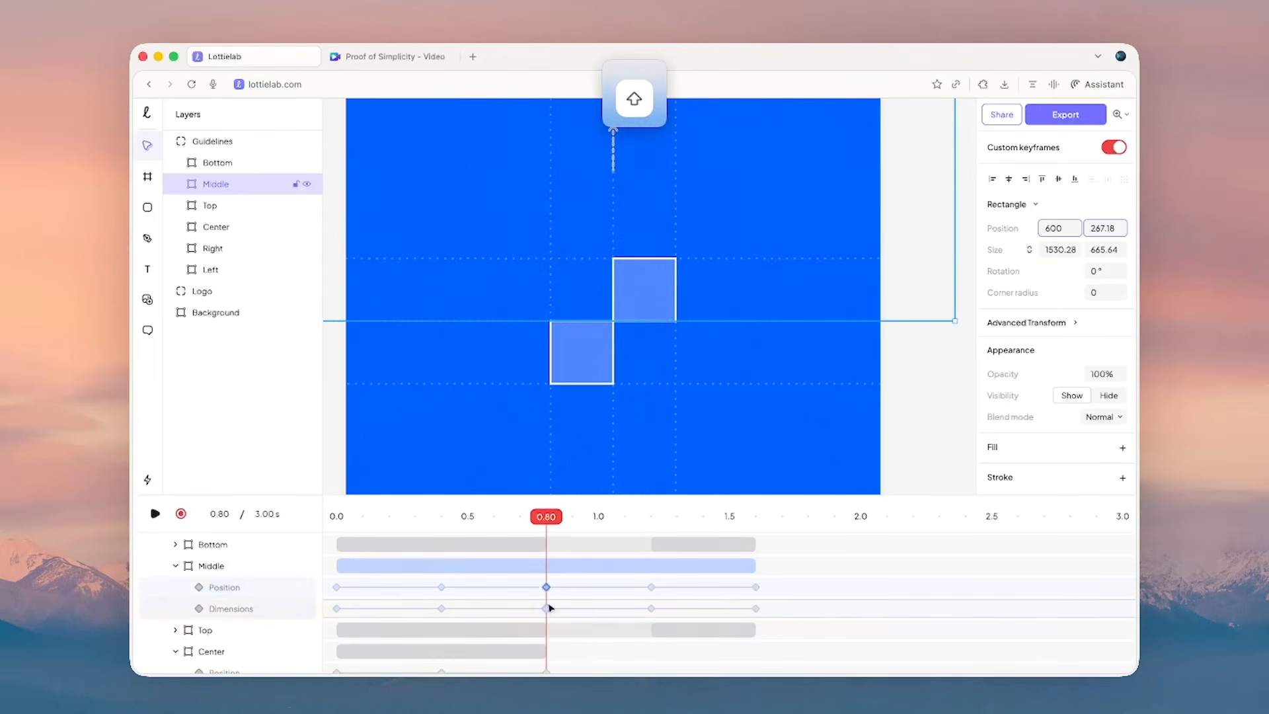
pyautogui.keyDown('shift'); pyautogui.click(546, 608); pyautogui.keyUp('shift')
pyautogui.press('super+c')
pyautogui.moveTo(547, 522); pyautogui.dragTo(649, 522)
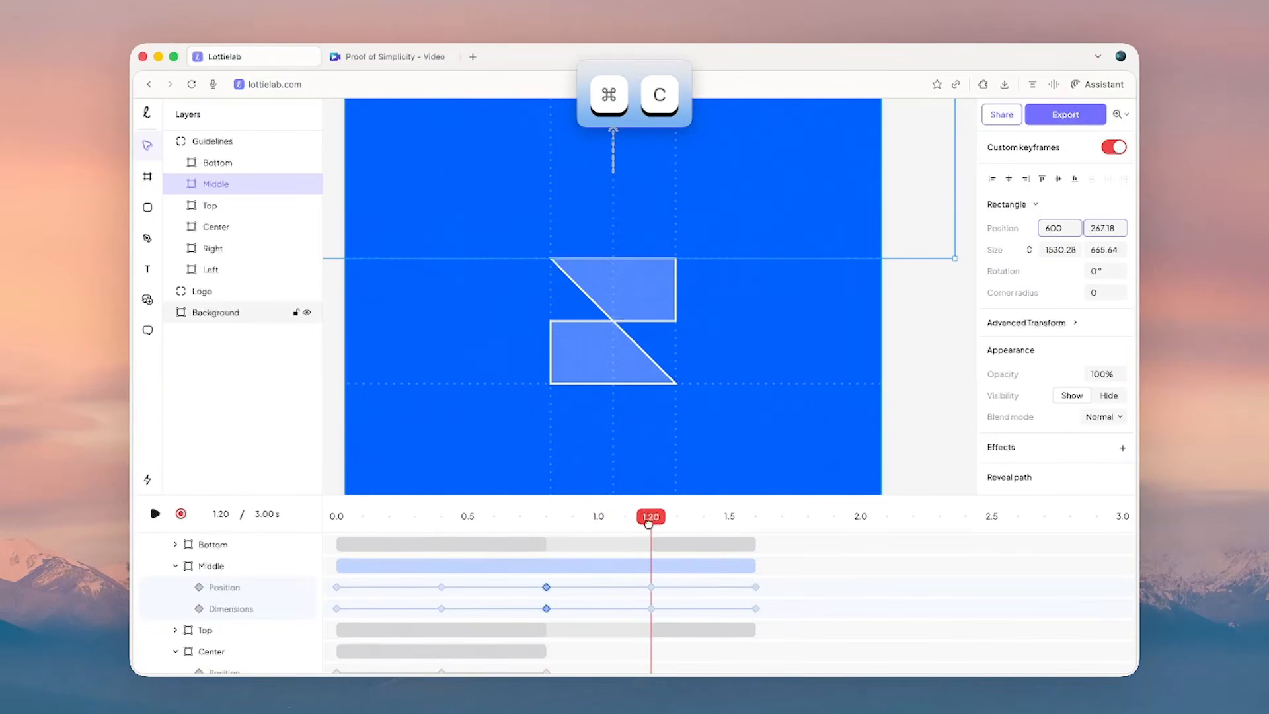
pyautogui.press('super+v')
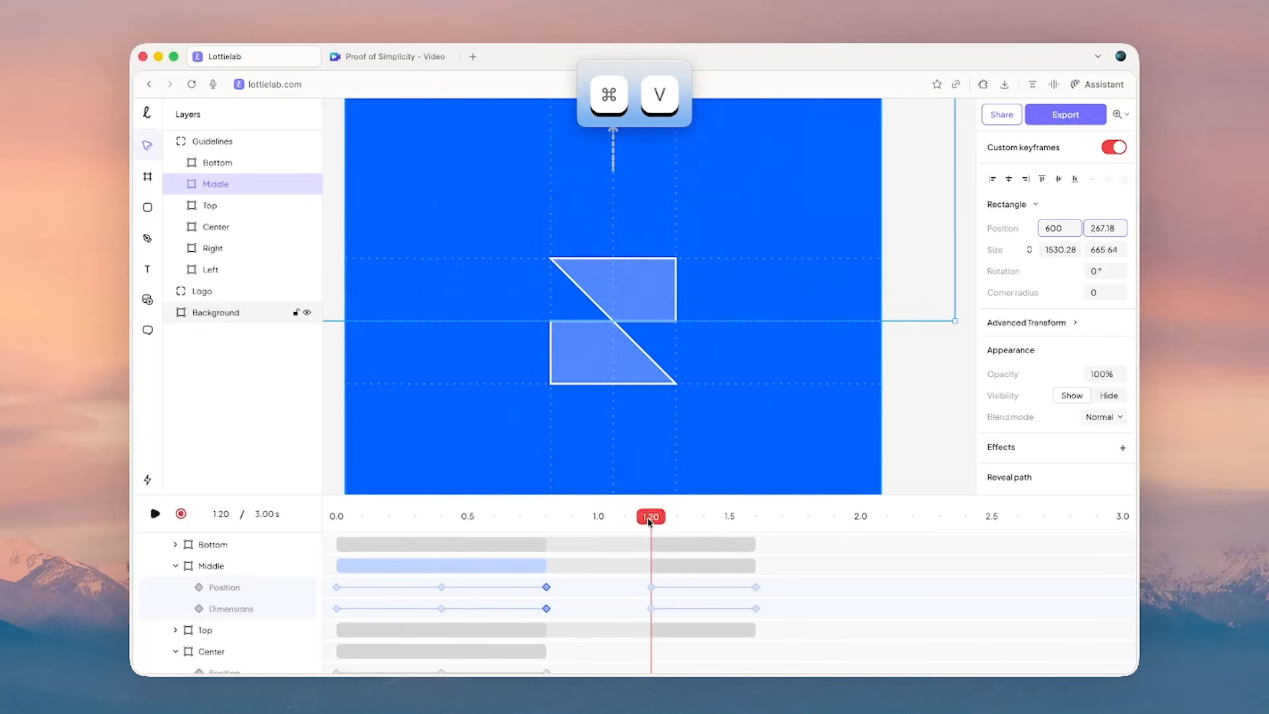
# - At 1.60 s, align the Middle guideline's lower edge with the junction between the logo's two shapes, height 595.64
pyautogui.moveTo(648, 522); pyautogui.dragTo(754, 518)
pyautogui.moveTo(721, 226); pyautogui.dragTo(719, 289)
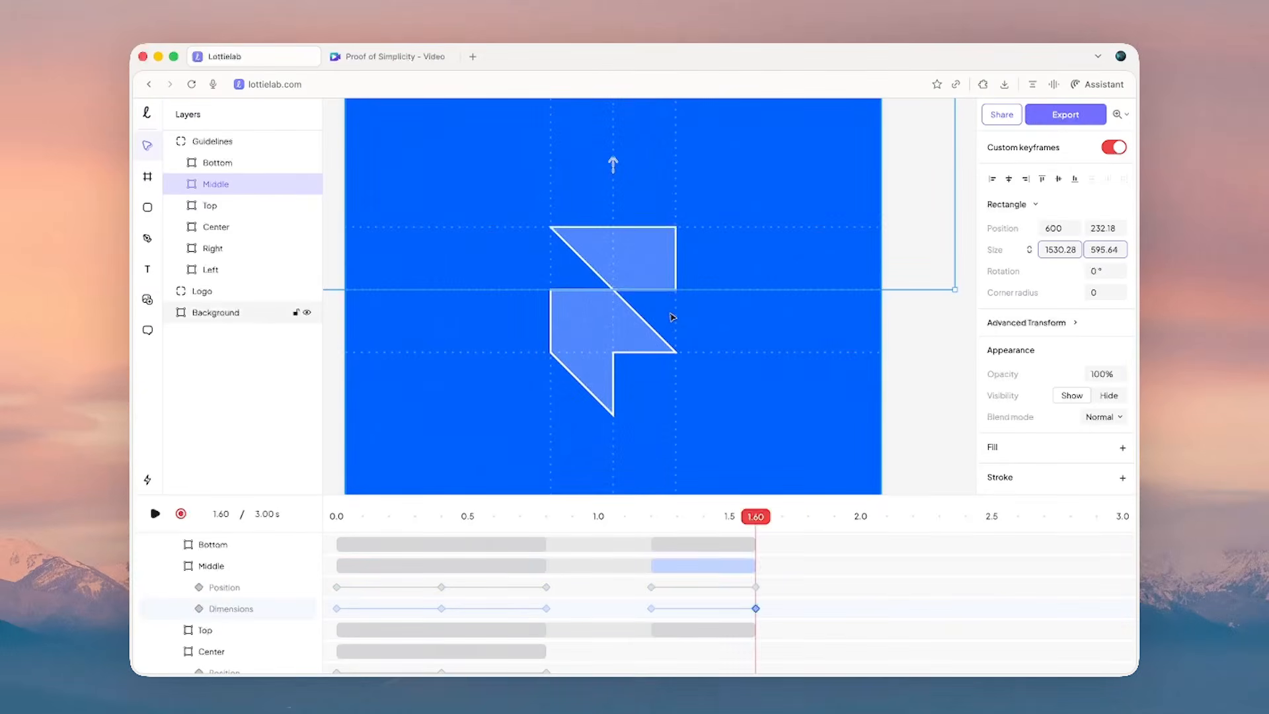
pyautogui.keyDown('super'); pyautogui.scroll(-3, 672, 317); pyautogui.keyUp('super')
# - Play the animation with the new guidelines and bring up the Framer reference video for comparison
pyautogui.click(854, 434)
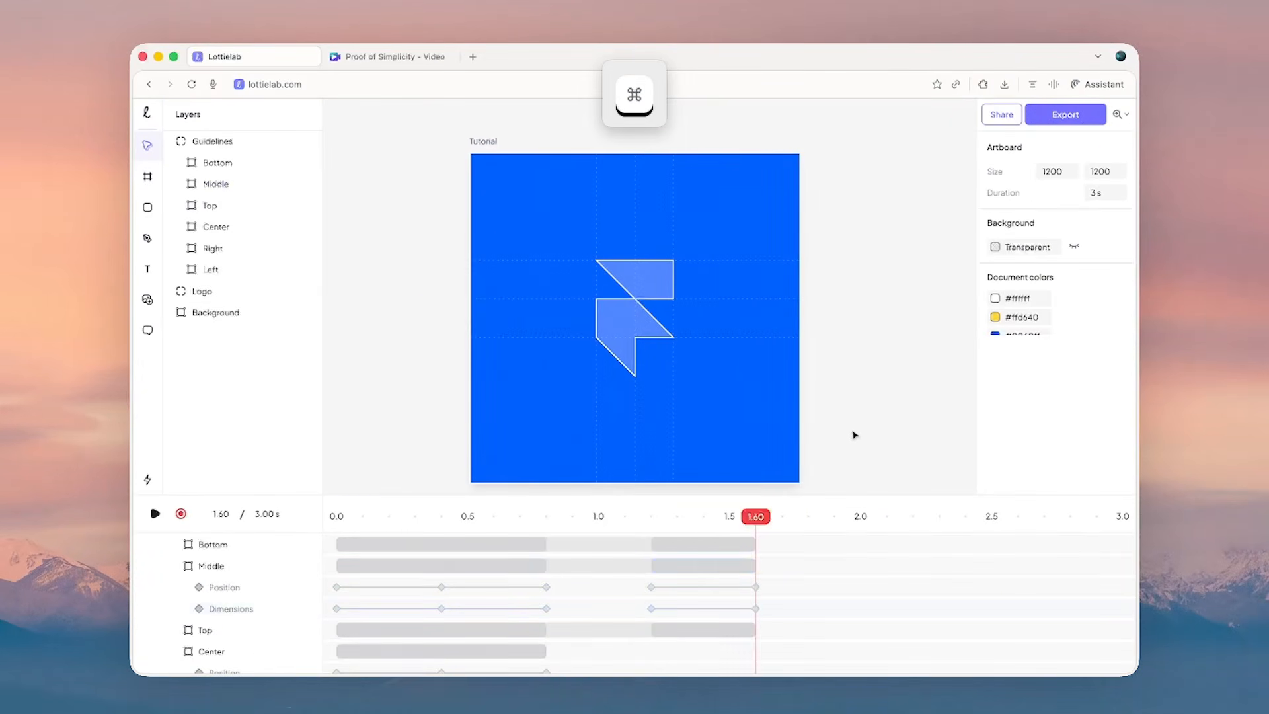
pyautogui.press('space')
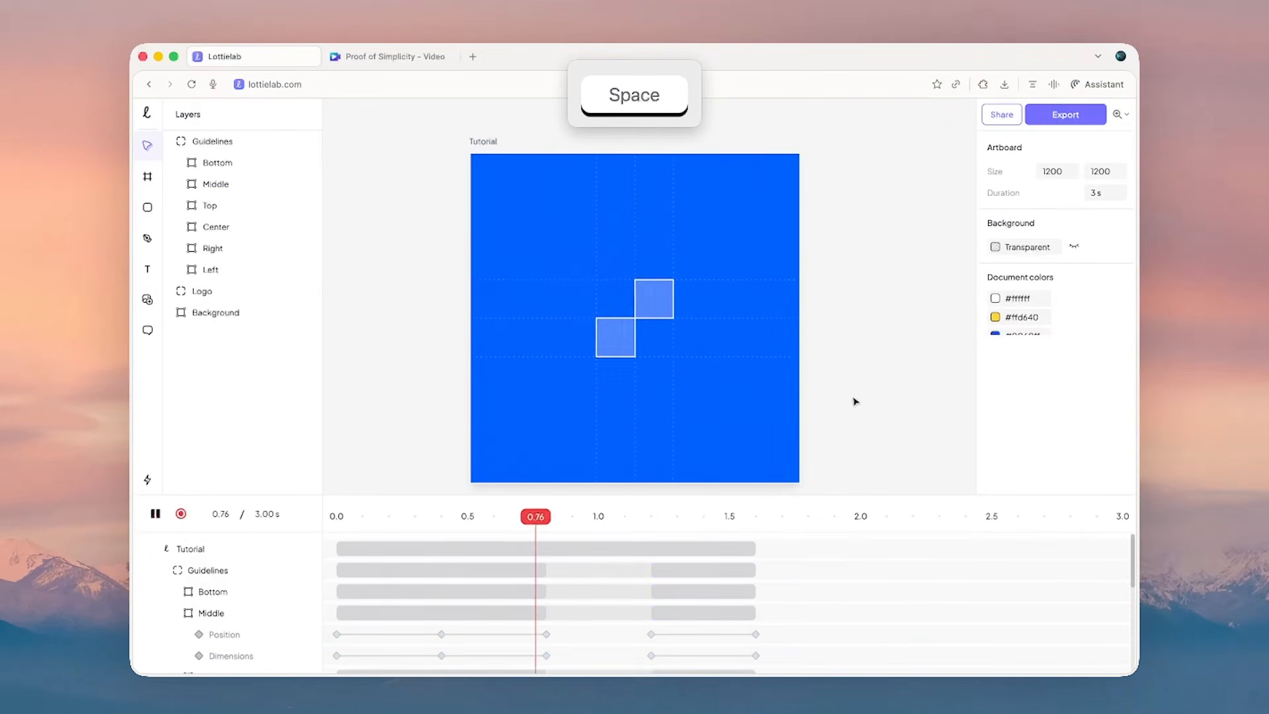
pyautogui.press('space')
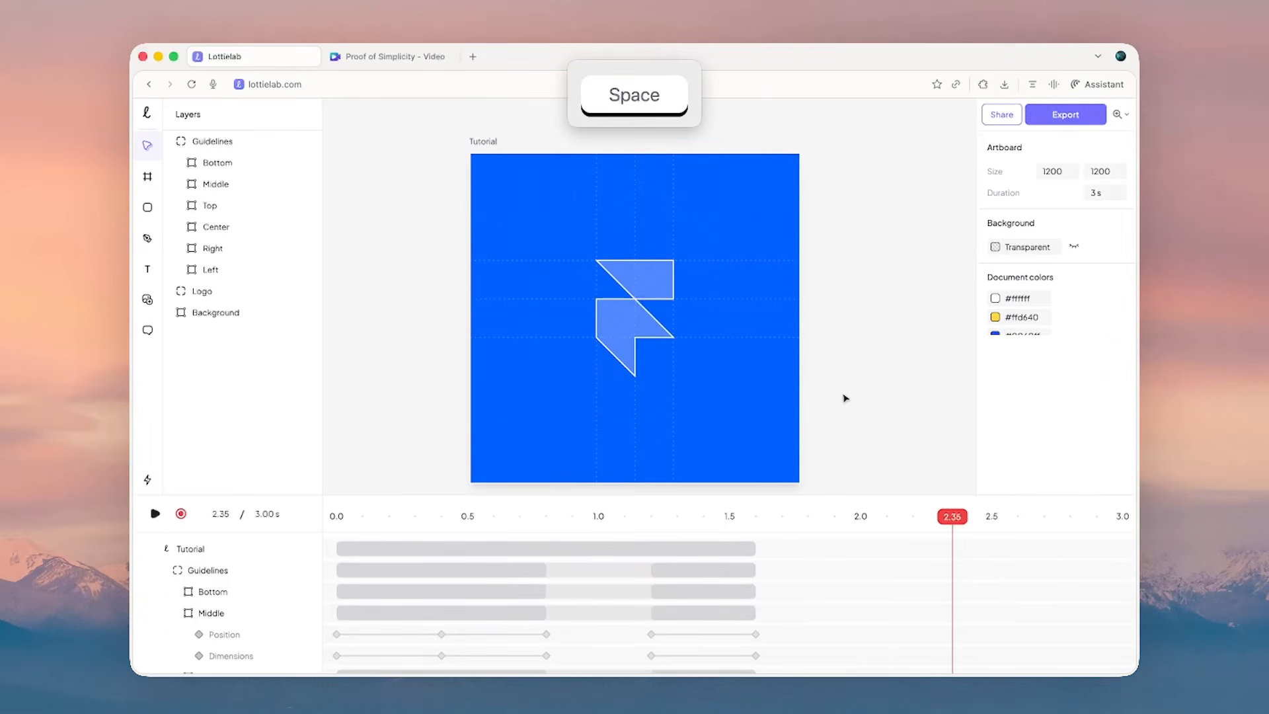
pyautogui.hotkey('ctrl', 'Up')
pyautogui.click(776, 408)
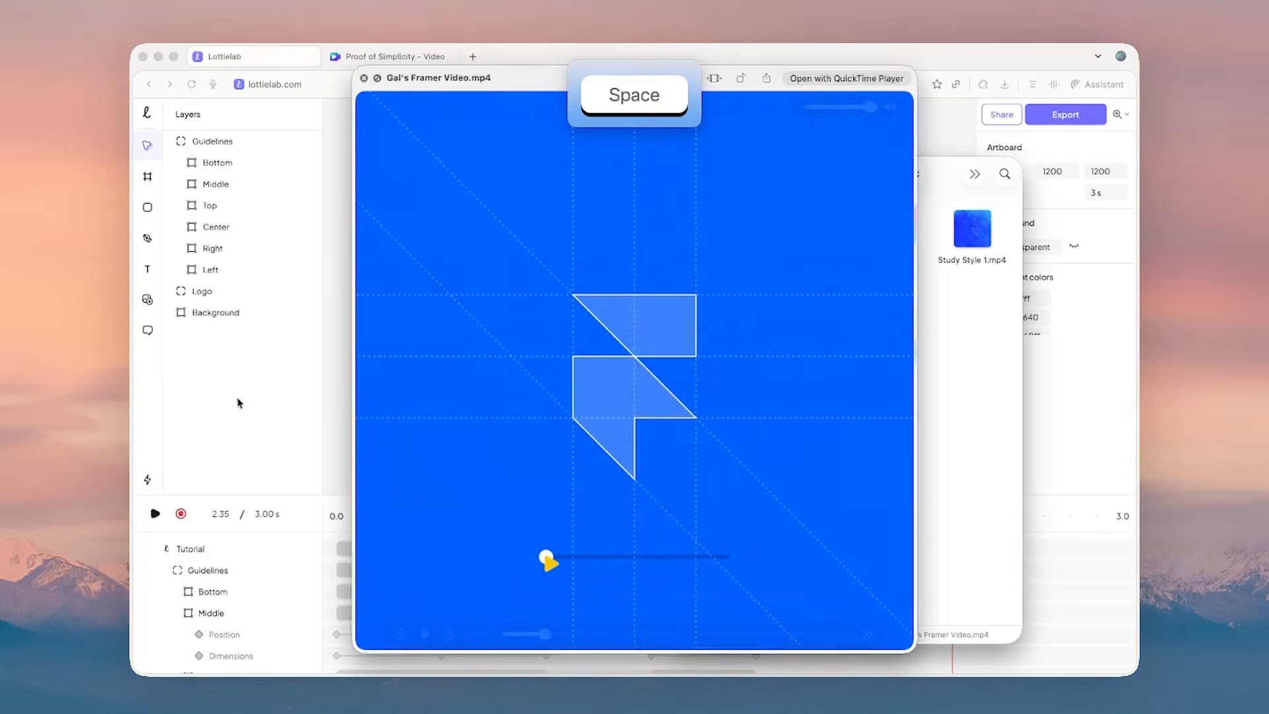
# - Scrub the Framer reference video around the 00:01 mark to examine how the diagonal guideline rotates, and return to Lottielab
pyautogui.press('space')
pyautogui.hotkey('ctrl', 'Up')
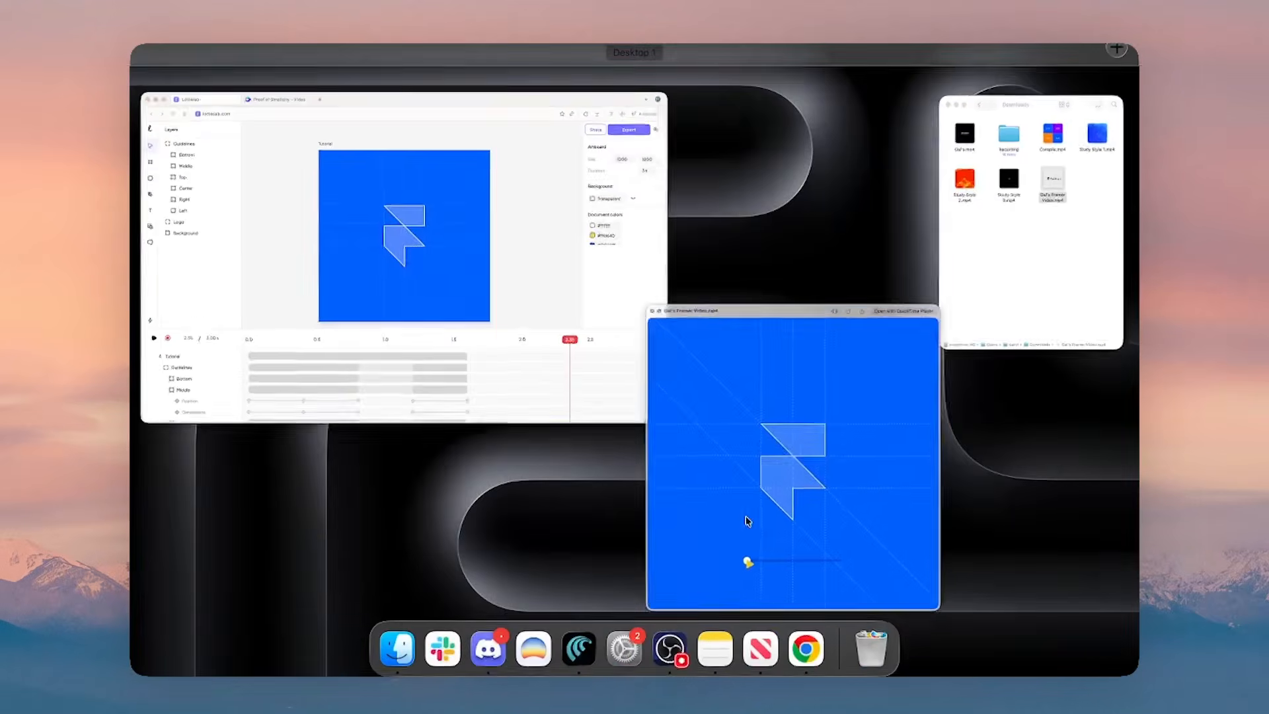
pyautogui.click(745, 518)
pyautogui.moveTo(543, 636); pyautogui.dragTo(523, 636)
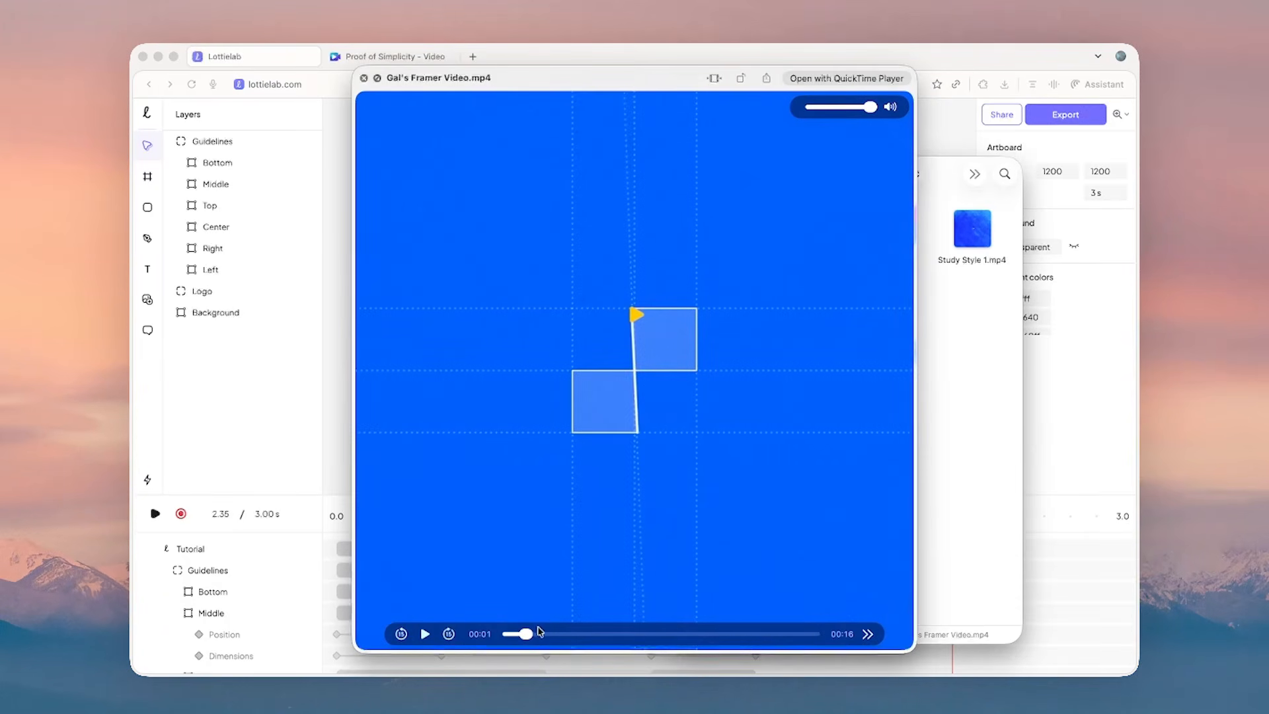
pyautogui.moveTo(527, 634); pyautogui.dragTo(533, 636)
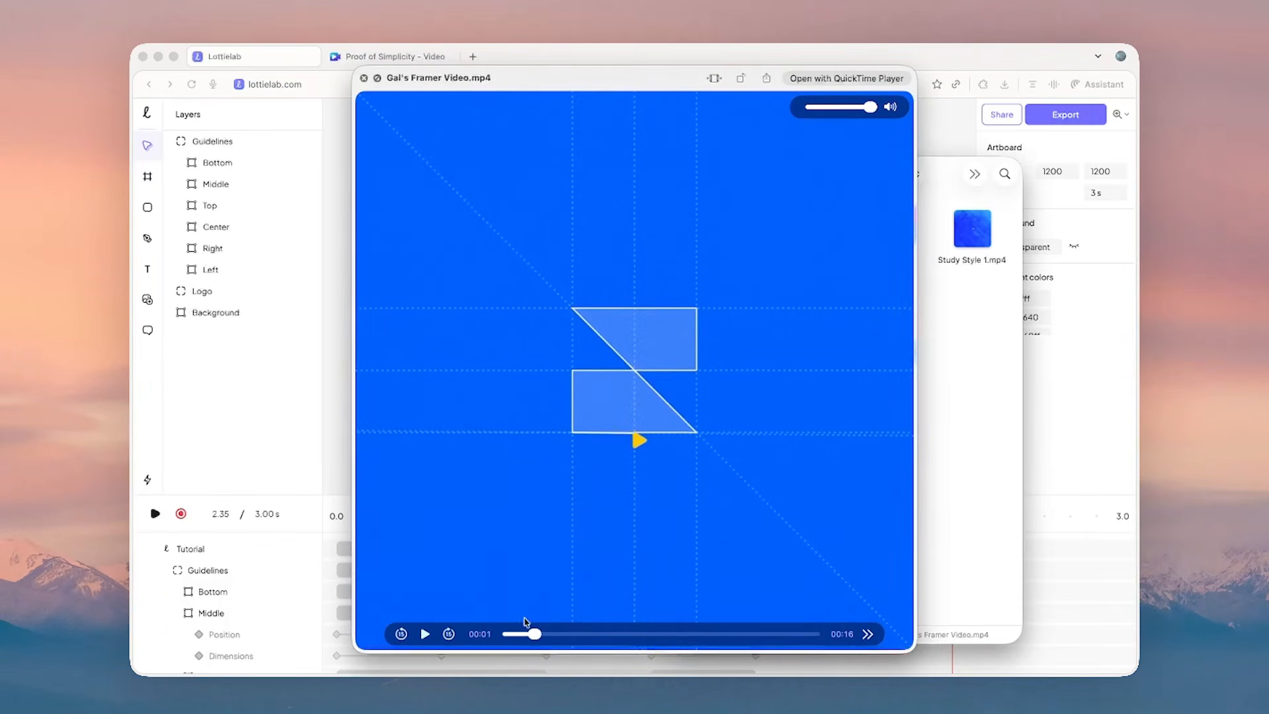
pyautogui.press('space')
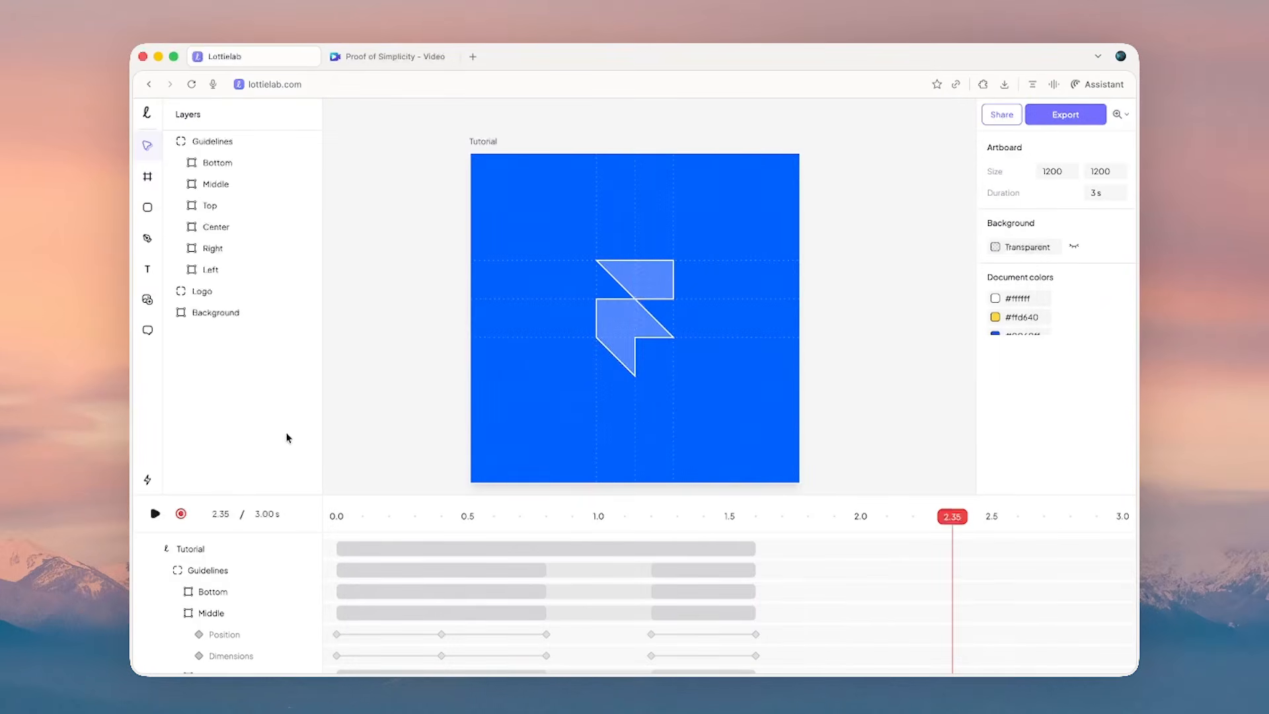
# - Duplicate the Center guideline and rename the copy Slant
pyautogui.click(271, 234)
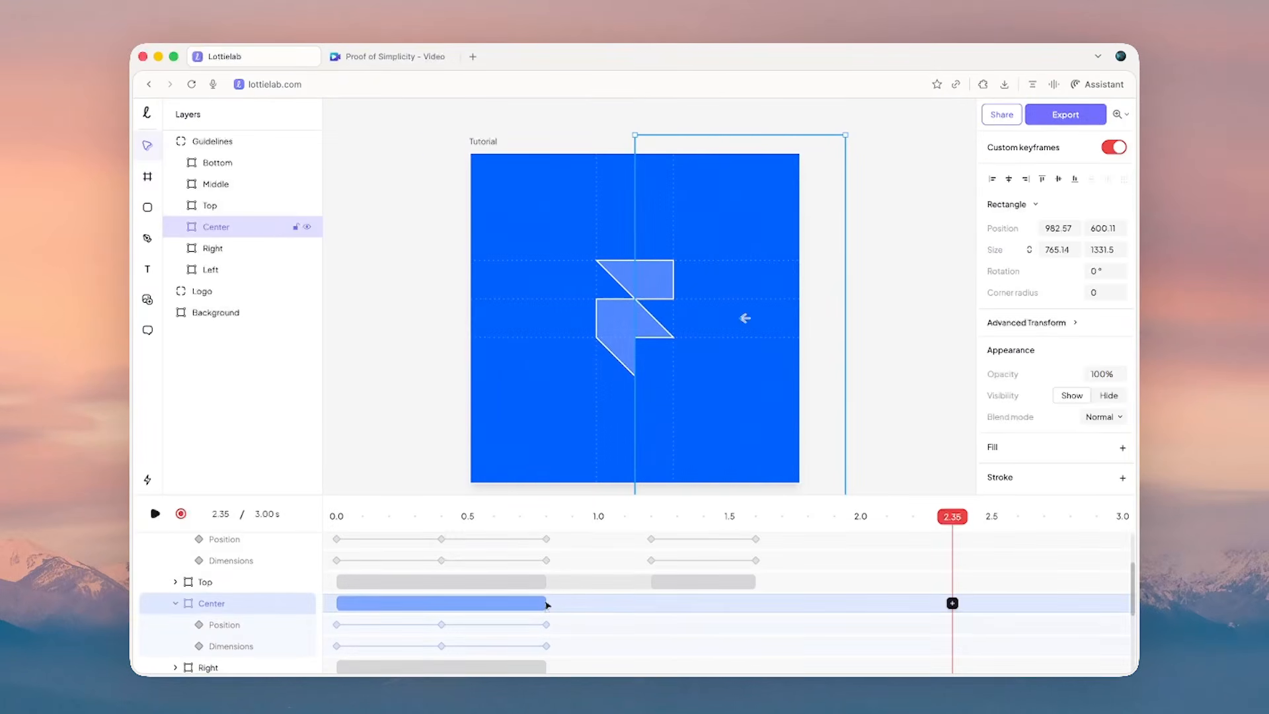
pyautogui.press('super+d')
pyautogui.doubleClick(240, 226)
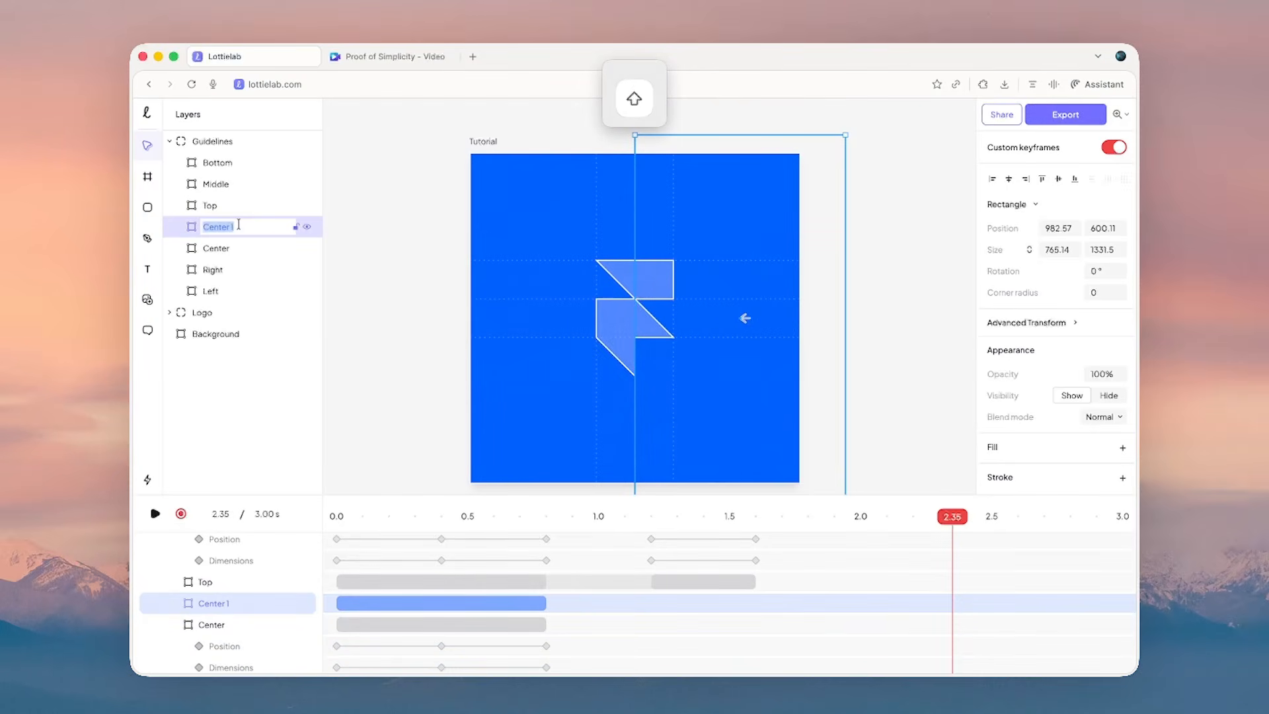
pyautogui.write('Slant')
pyautogui.press('Return')
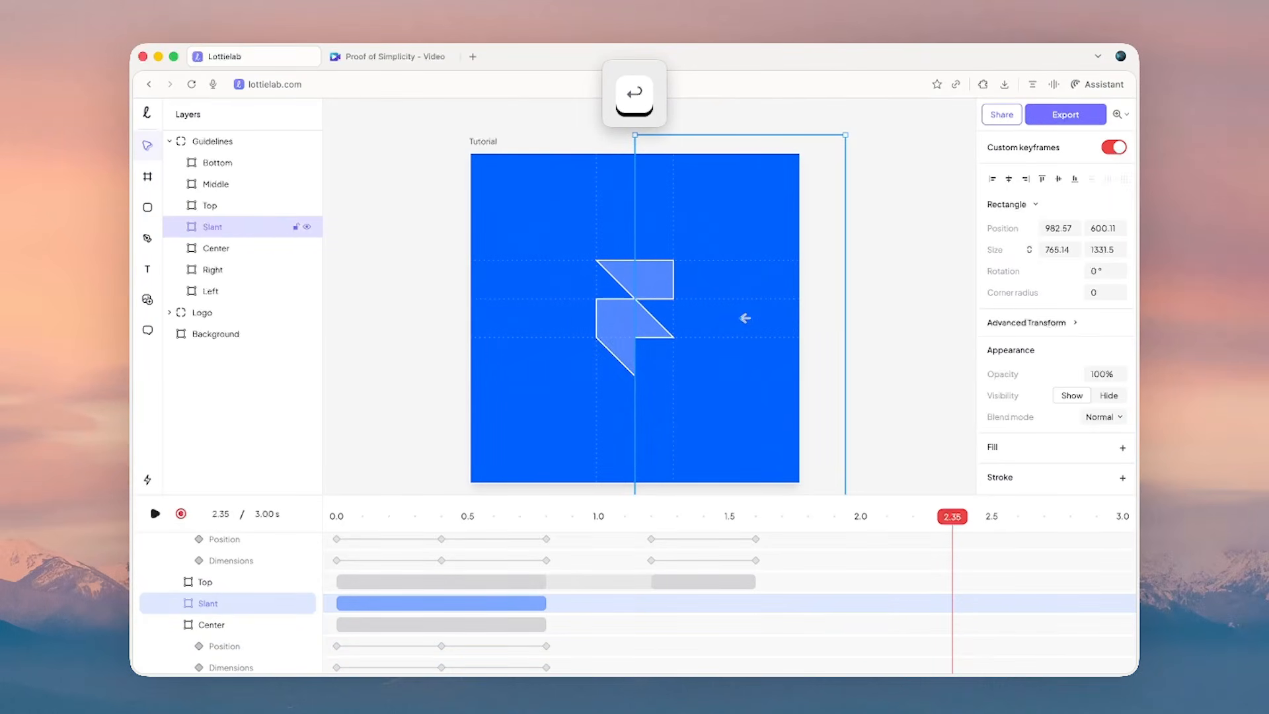
# - With keyframe recording off, unlock the Slant guideline's anchor and place it at the midpoint of its left edge, 600, 600.11
pyautogui.click(177, 625)
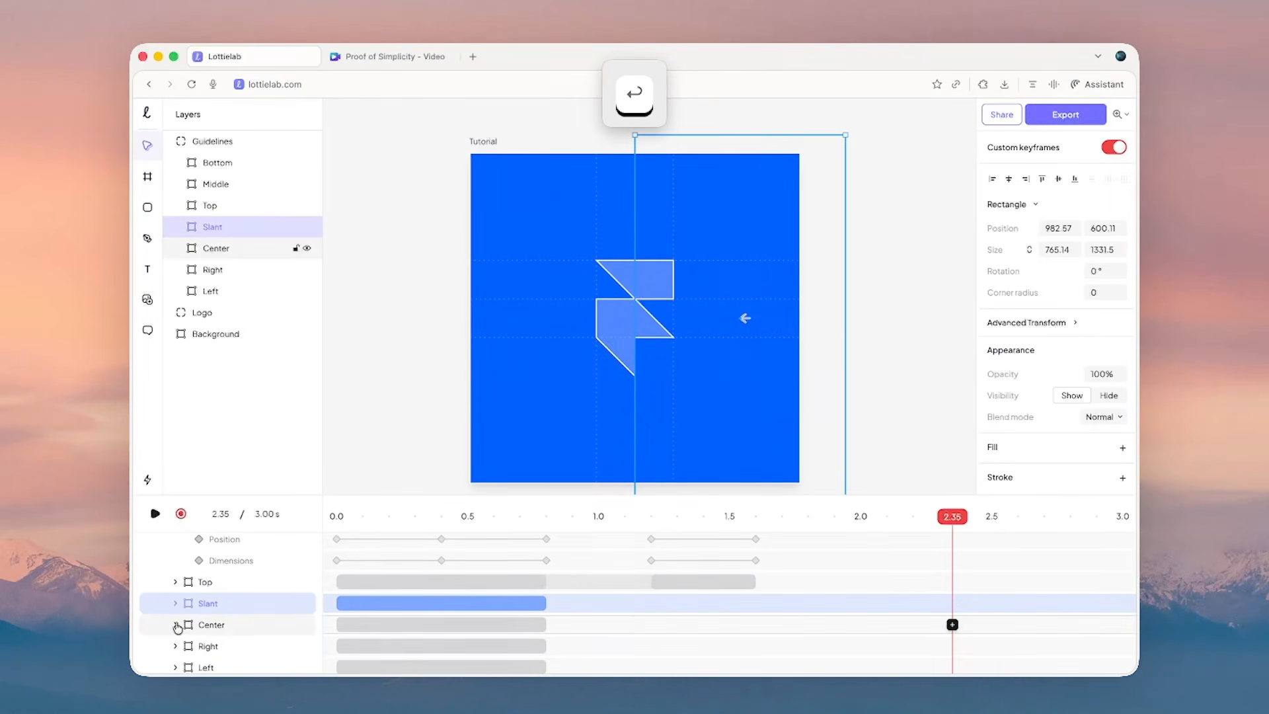
pyautogui.click(175, 602)
pyautogui.click(546, 624)
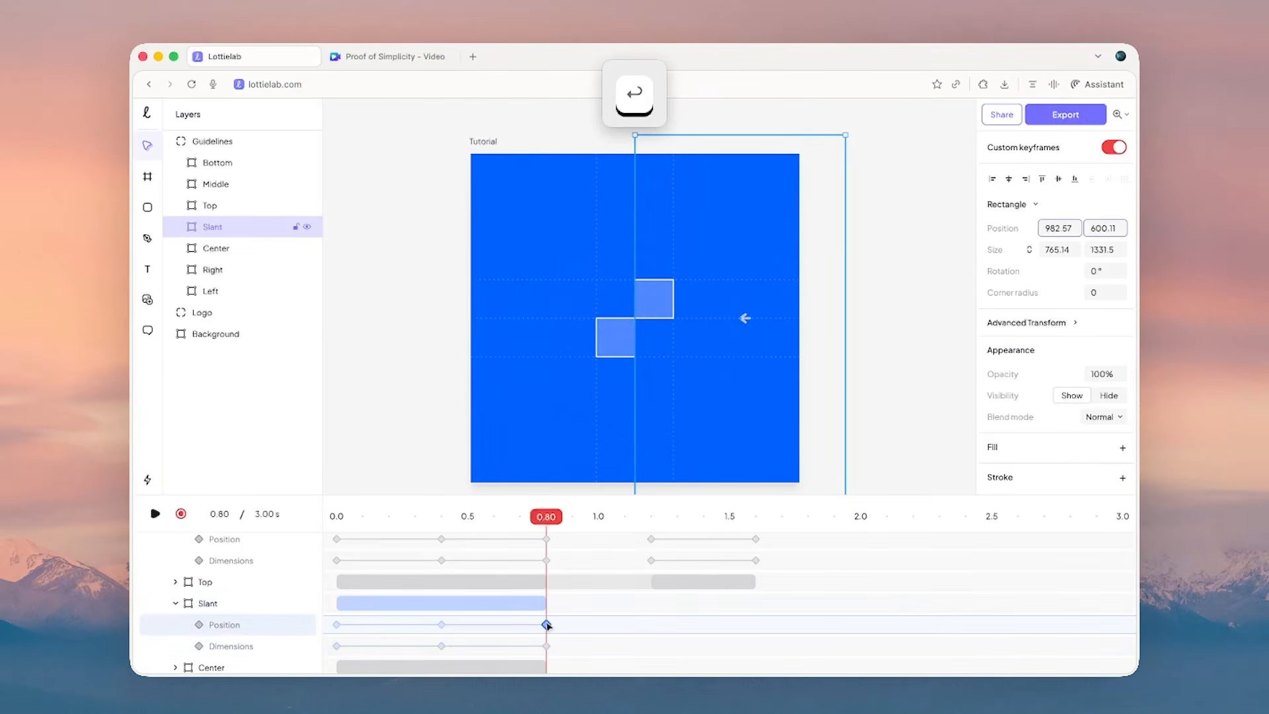
pyautogui.moveTo(594, 379); pyautogui.dragTo(579, 353)
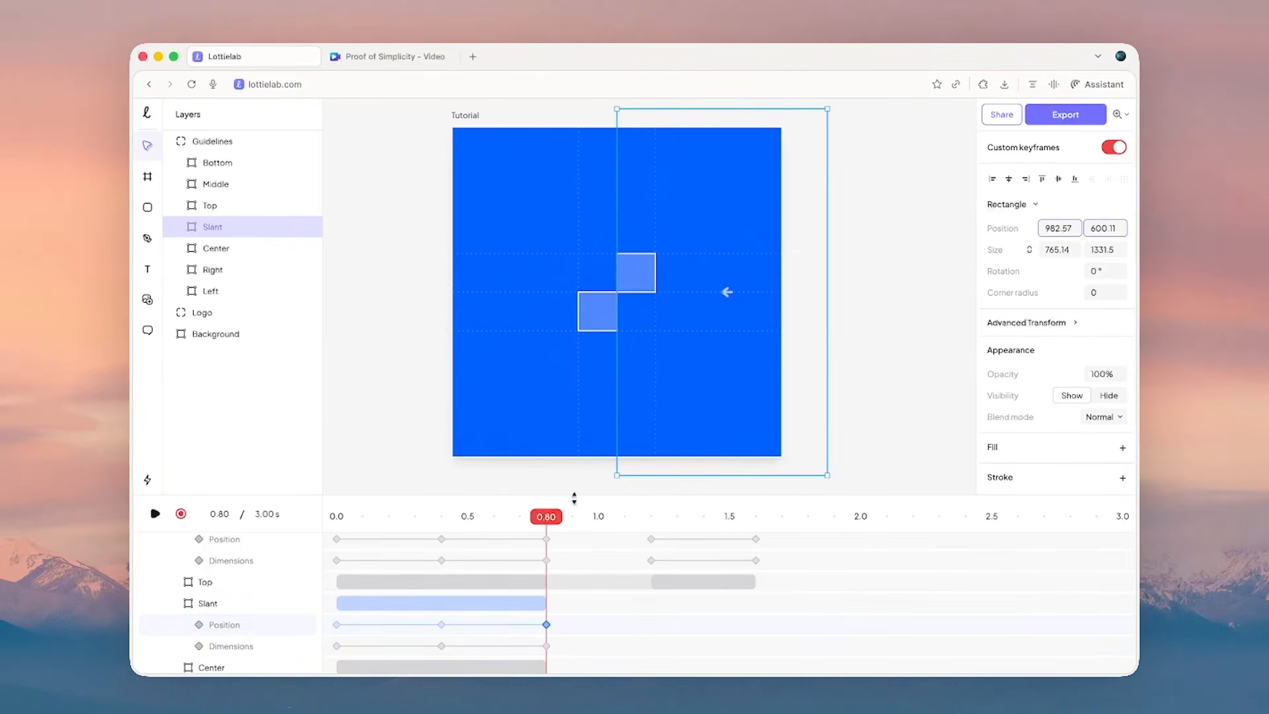
pyautogui.moveTo(553, 522); pyautogui.dragTo(648, 524)
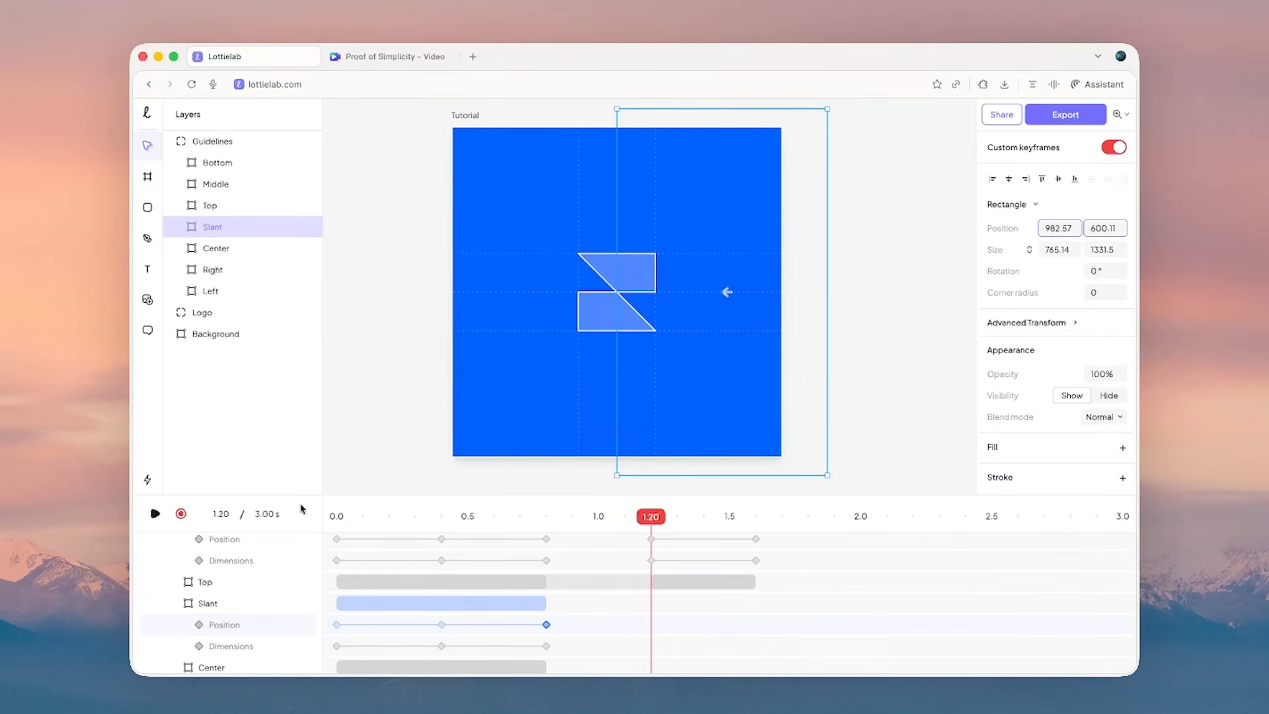
pyautogui.click(181, 514)
pyautogui.click(1037, 324)
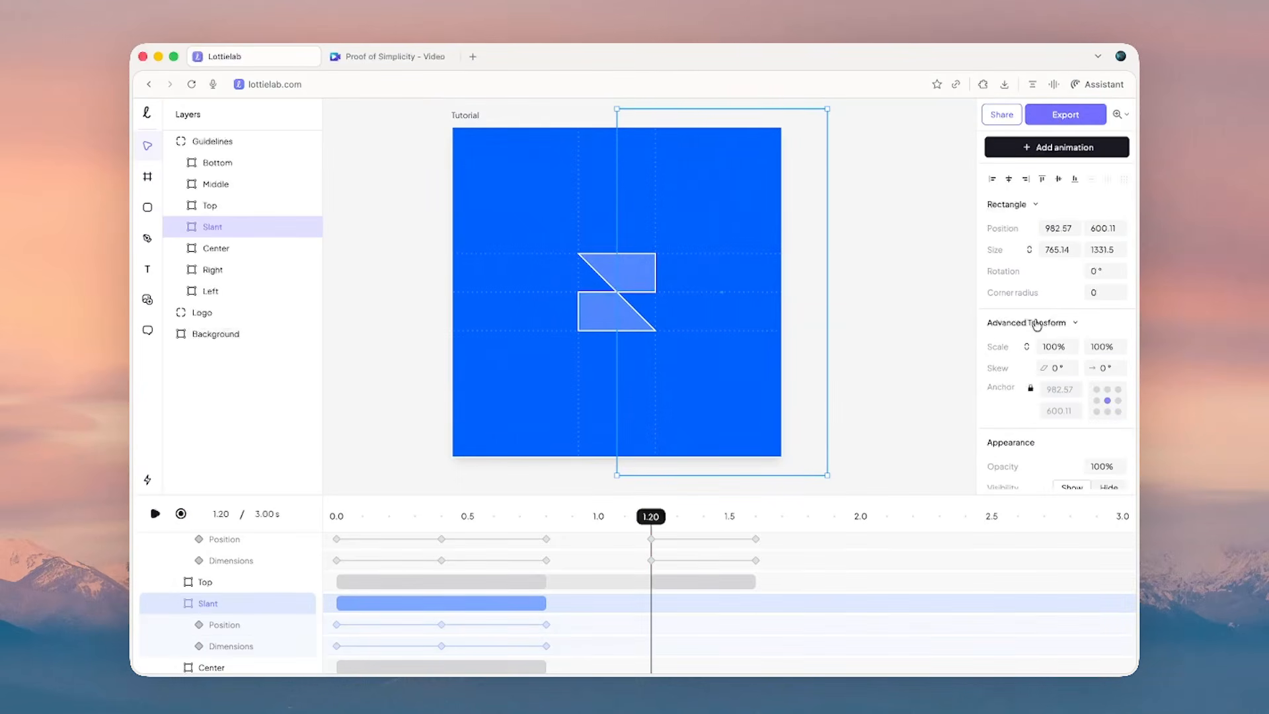
pyautogui.click(1031, 390)
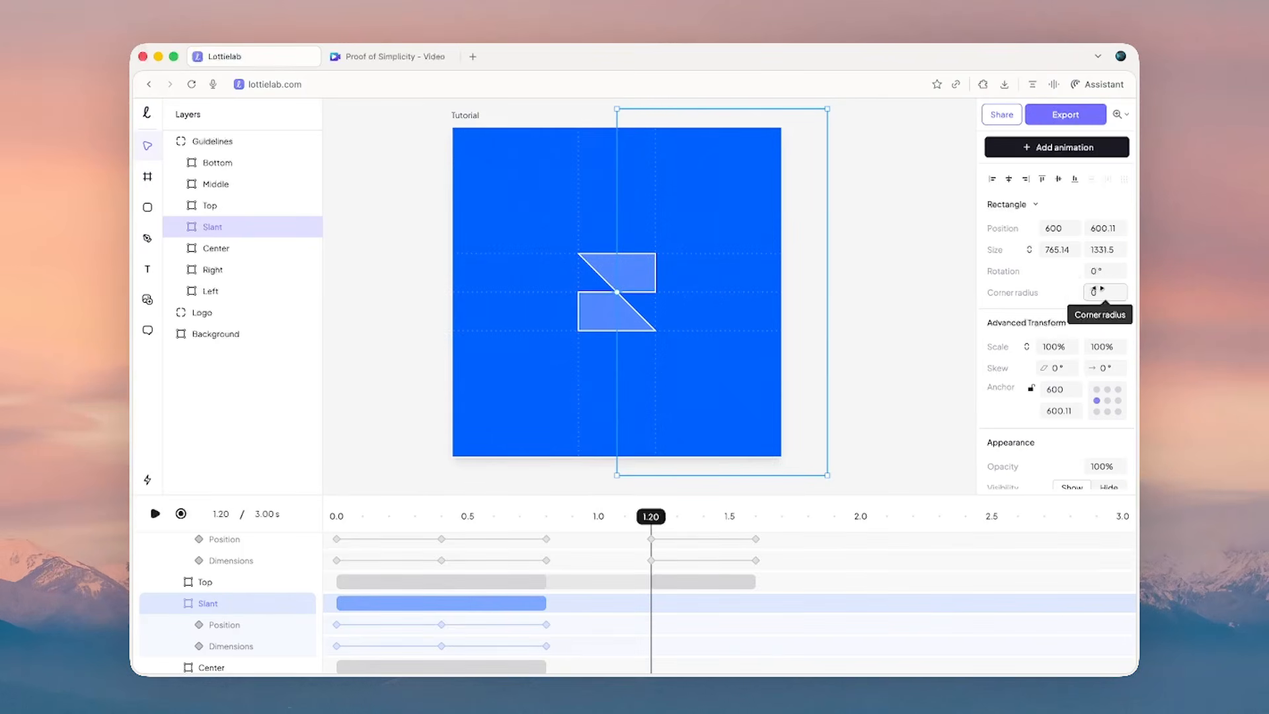
# - Undo a trial rotation of the Slant guideline and, with keyframe recording on, rotate it to -45° at 1.20 s
pyautogui.moveTo(1094, 271)
pyautogui.mouseDown()
pyautogui.moveTo(1107, 272)
pyautogui.moveTo(1084, 271)
pyautogui.mouseUp()
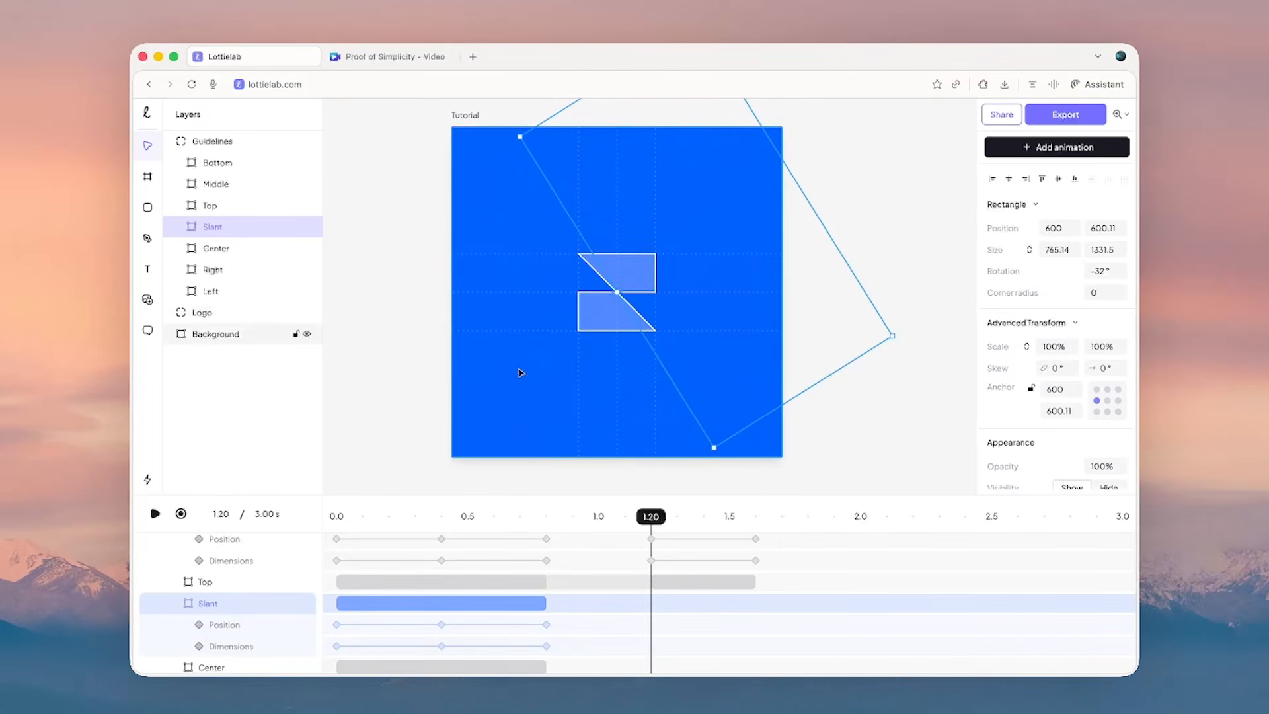
pyautogui.press('super+z')
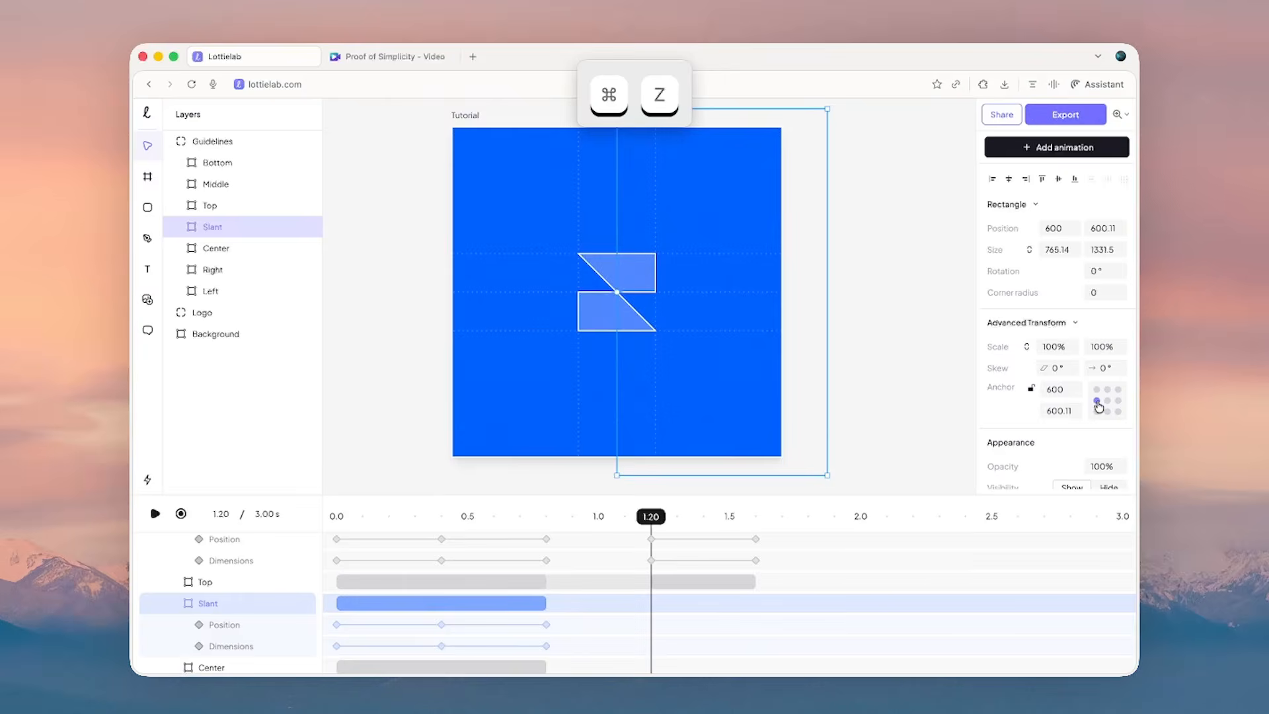
pyautogui.scroll(3, 639, 292)
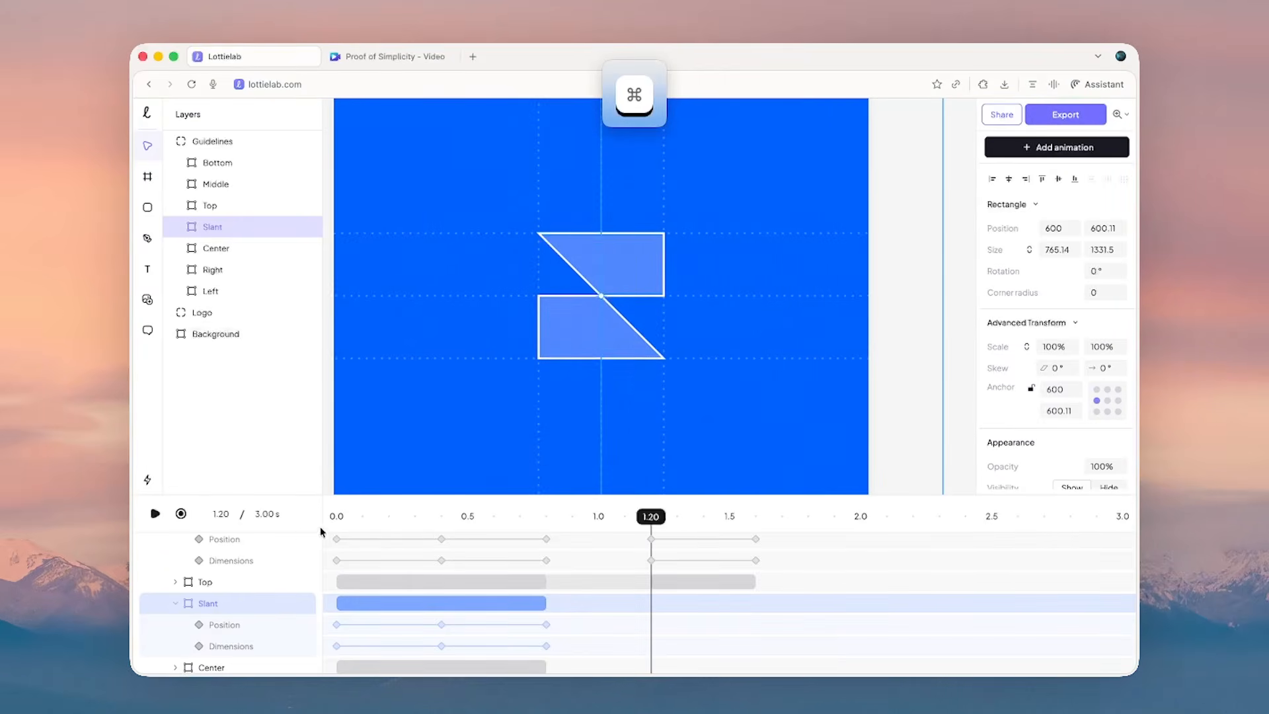
pyautogui.click(181, 514)
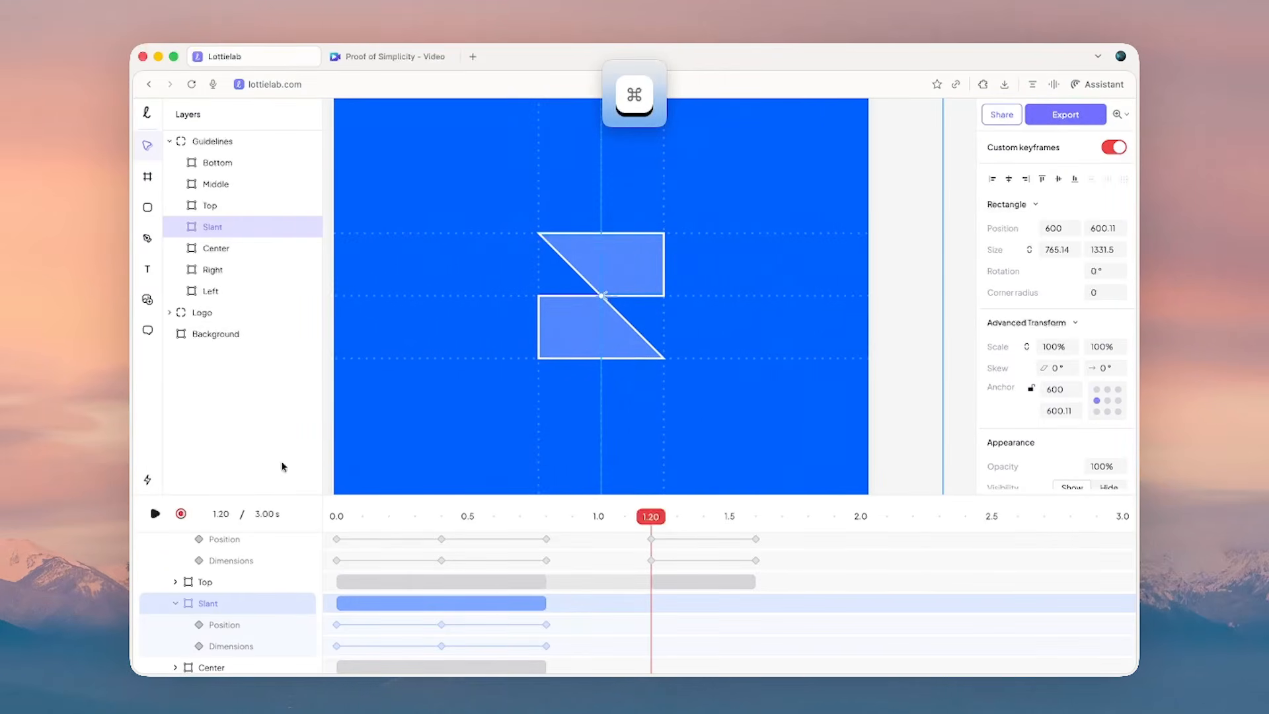
pyautogui.scroll(-5, 553, 346)
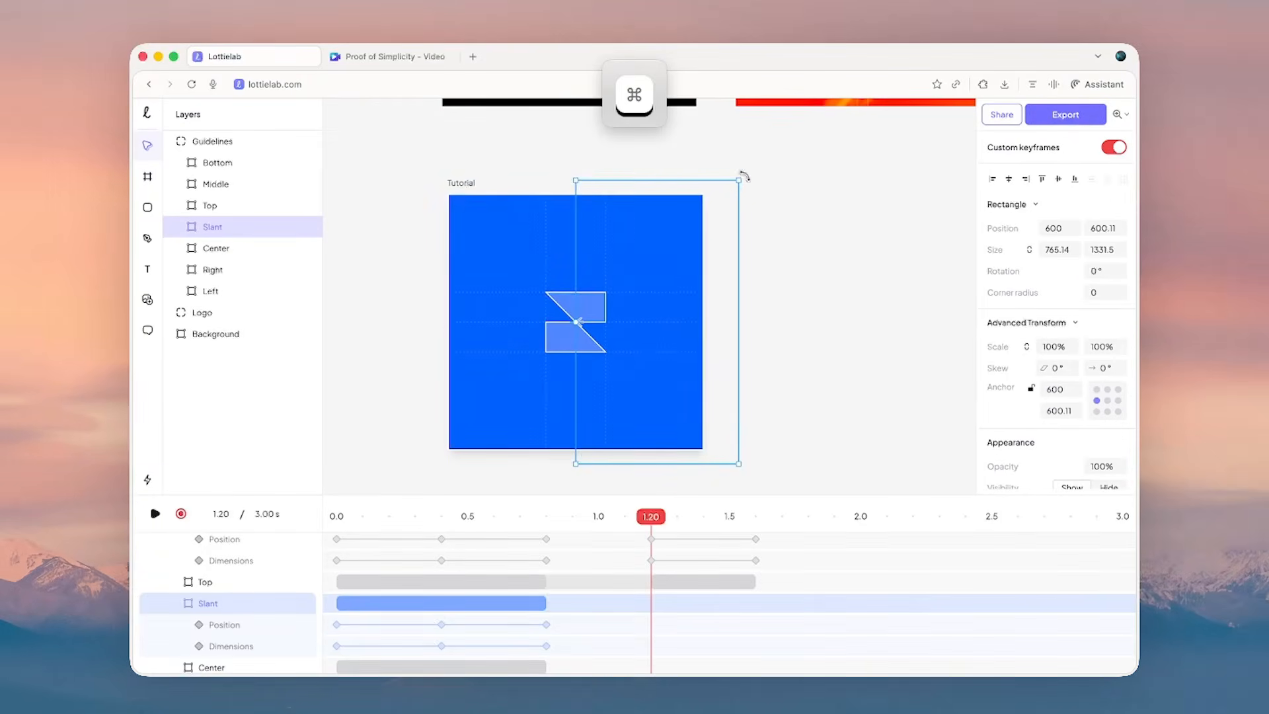
pyautogui.moveTo(736, 170); pyautogui.dragTo(621, 141)
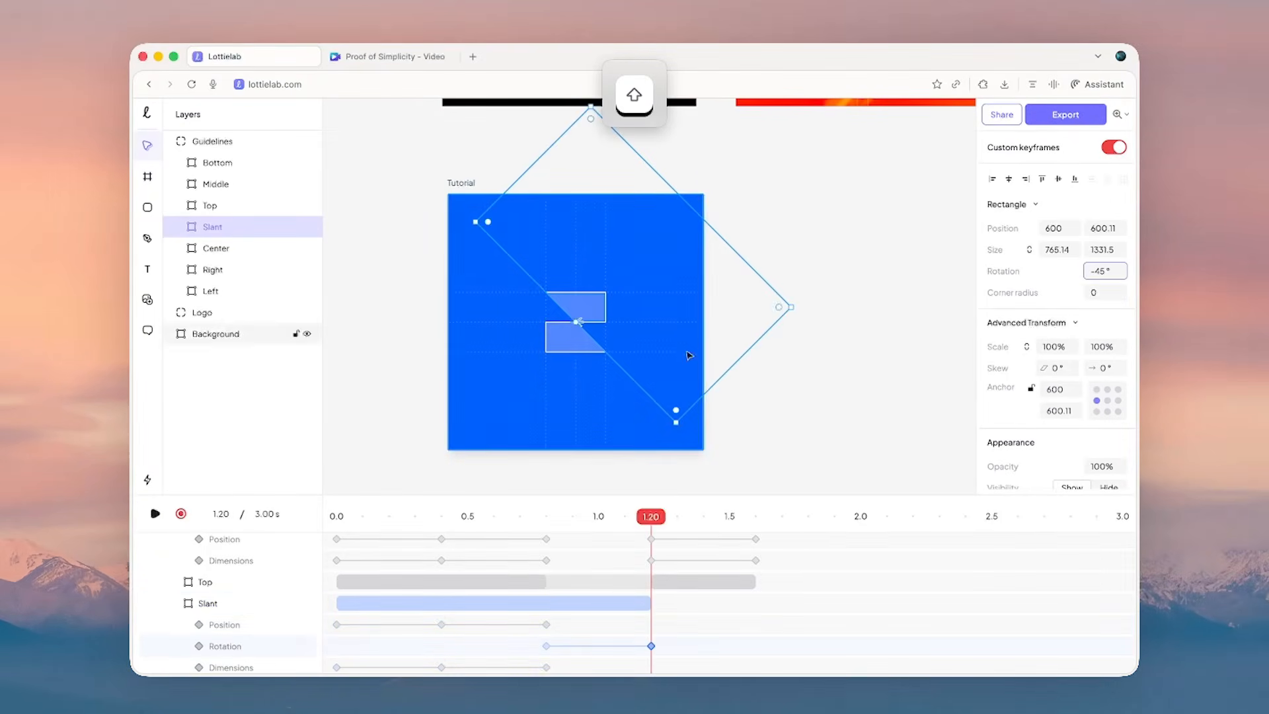
# - At 1.20 s, enlarge the Slant guideline to 875.73 by 1887.26 so its diagonal edge spans the artboard corner to corner
pyautogui.press('alt')
pyautogui.moveTo(731, 363); pyautogui.dragTo(773, 414)
pyautogui.moveTo(756, 269); pyautogui.dragTo(776, 260)
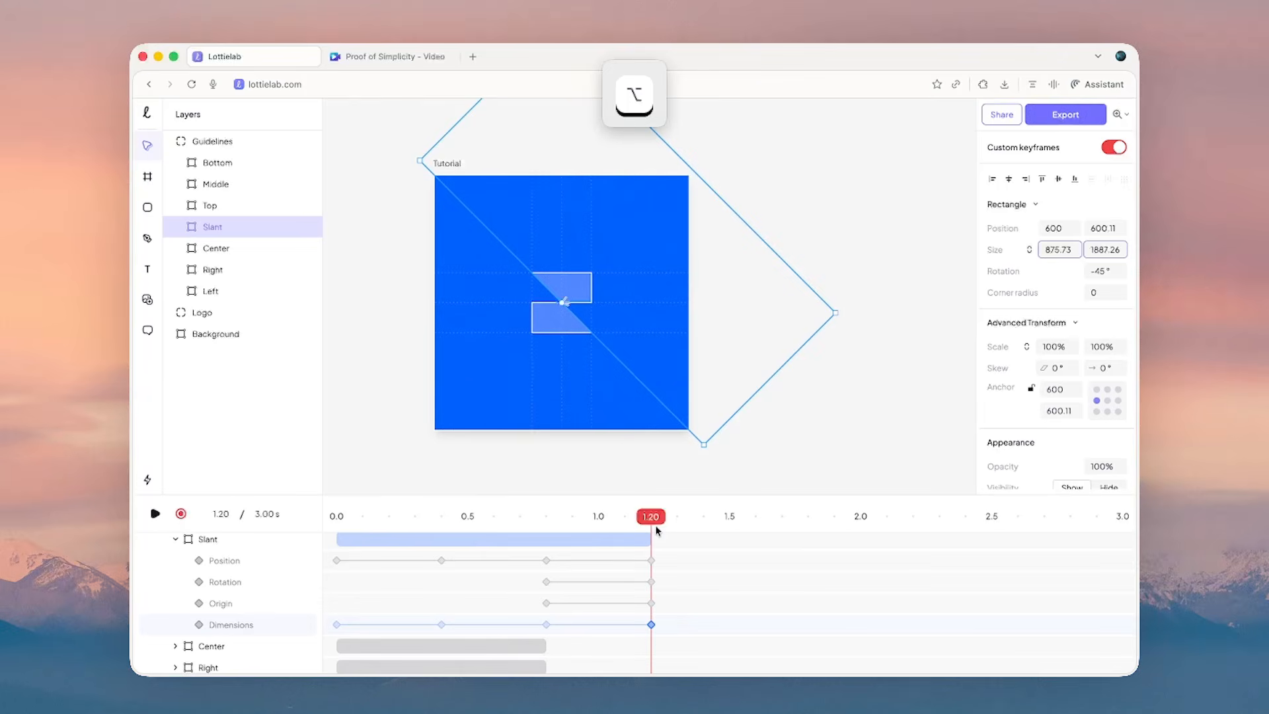
# - Give all of the Slant guideline's transitions from 0.80 s to 1.20 s a custom easing curve of 1, 0, 0, 1
pyautogui.moveTo(654, 522); pyautogui.dragTo(590, 516)
pyautogui.click(565, 624)
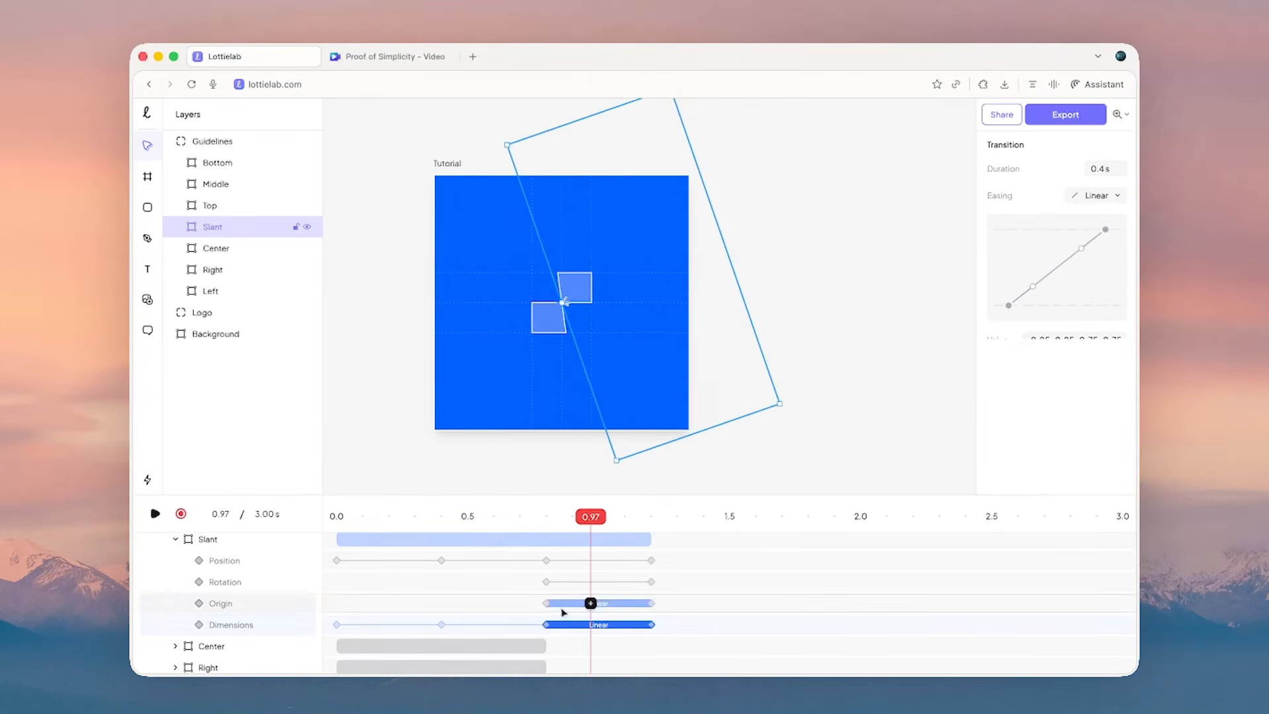
pyautogui.keyDown('shift'); pyautogui.click(565, 603); pyautogui.keyUp('shift')
pyautogui.keyDown('shift'); pyautogui.click(571, 561); pyautogui.keyUp('shift')
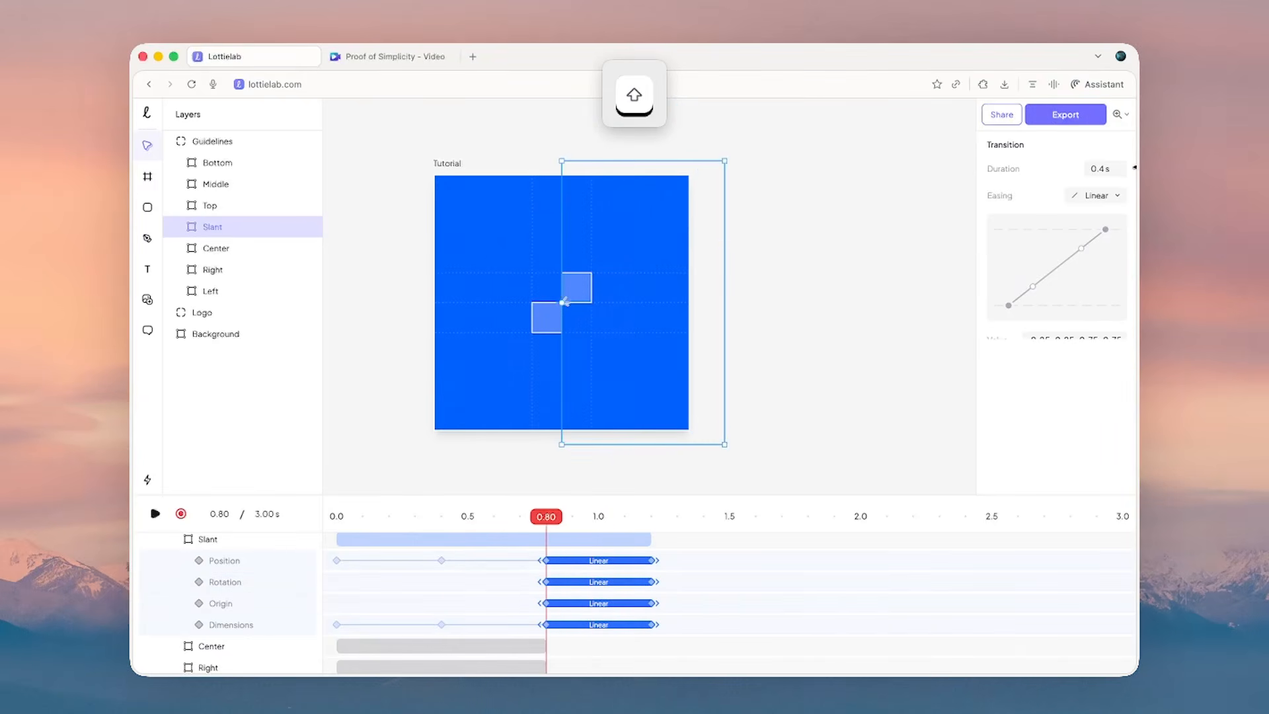
pyautogui.click(1102, 195)
pyautogui.click(1080, 229)
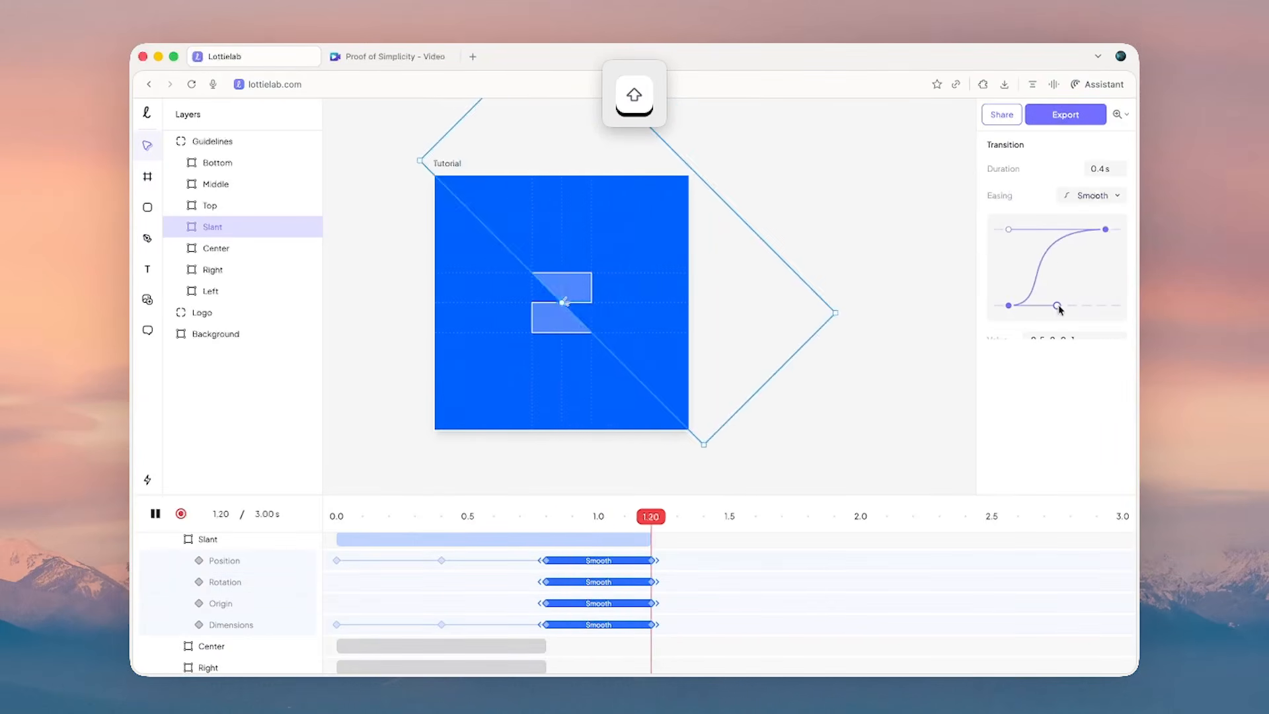
pyautogui.moveTo(1057, 305); pyautogui.dragTo(1103, 306)
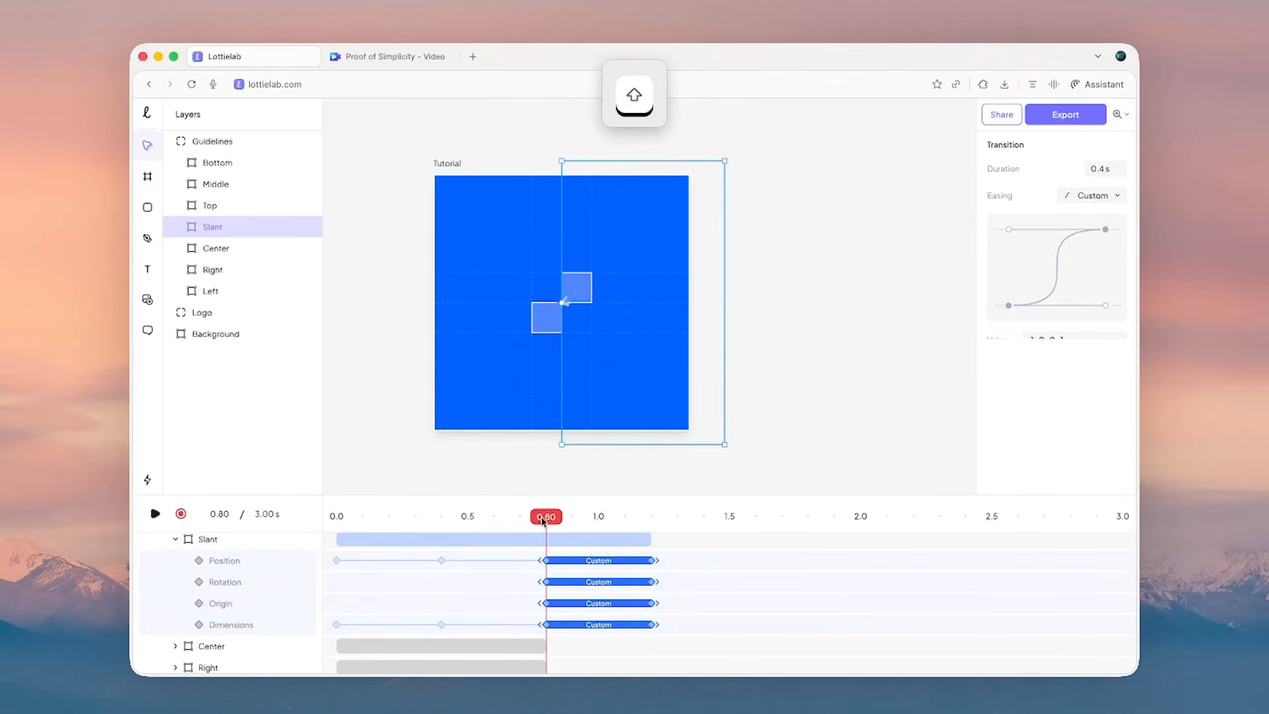
# - Play the animation to check the Slant guideline's rotation against the logo
pyautogui.click(842, 371)
pyautogui.press('space')
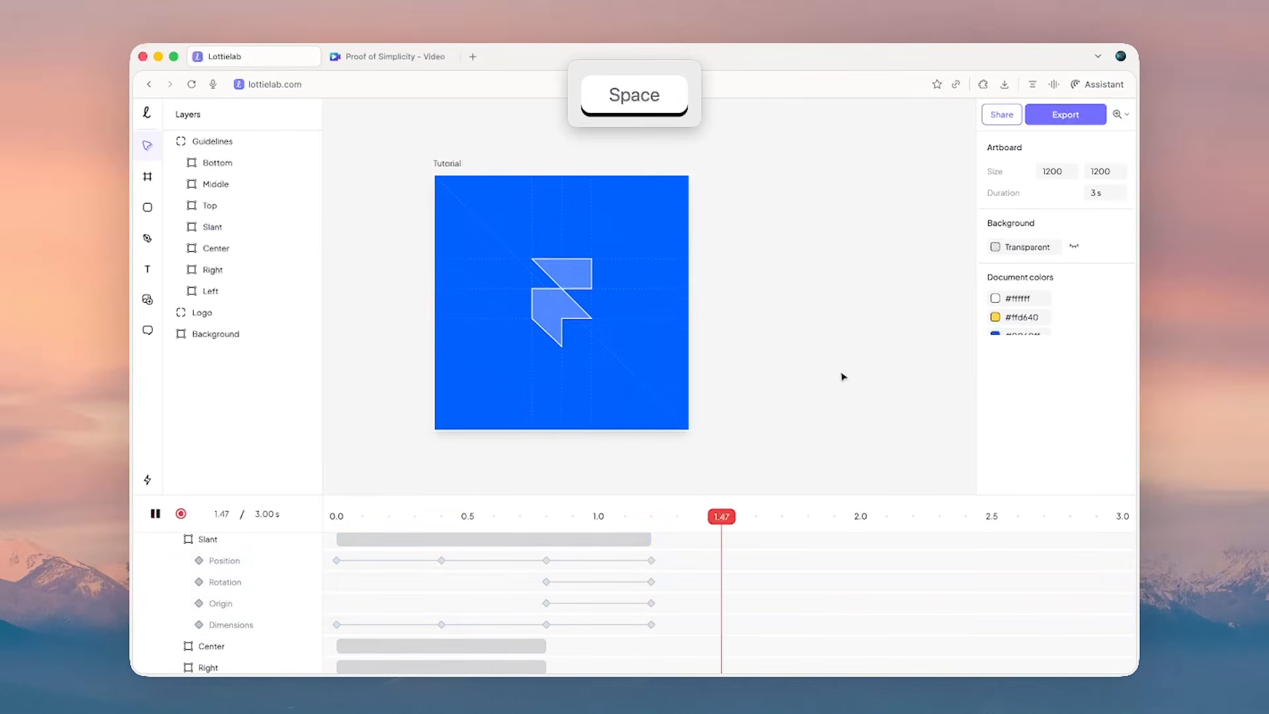
pyautogui.press('space')
# - At 1.60 s, move the Slant guideline up to Y 529.11 so it follows the logo's diagonal edge
pyautogui.click(646, 516)
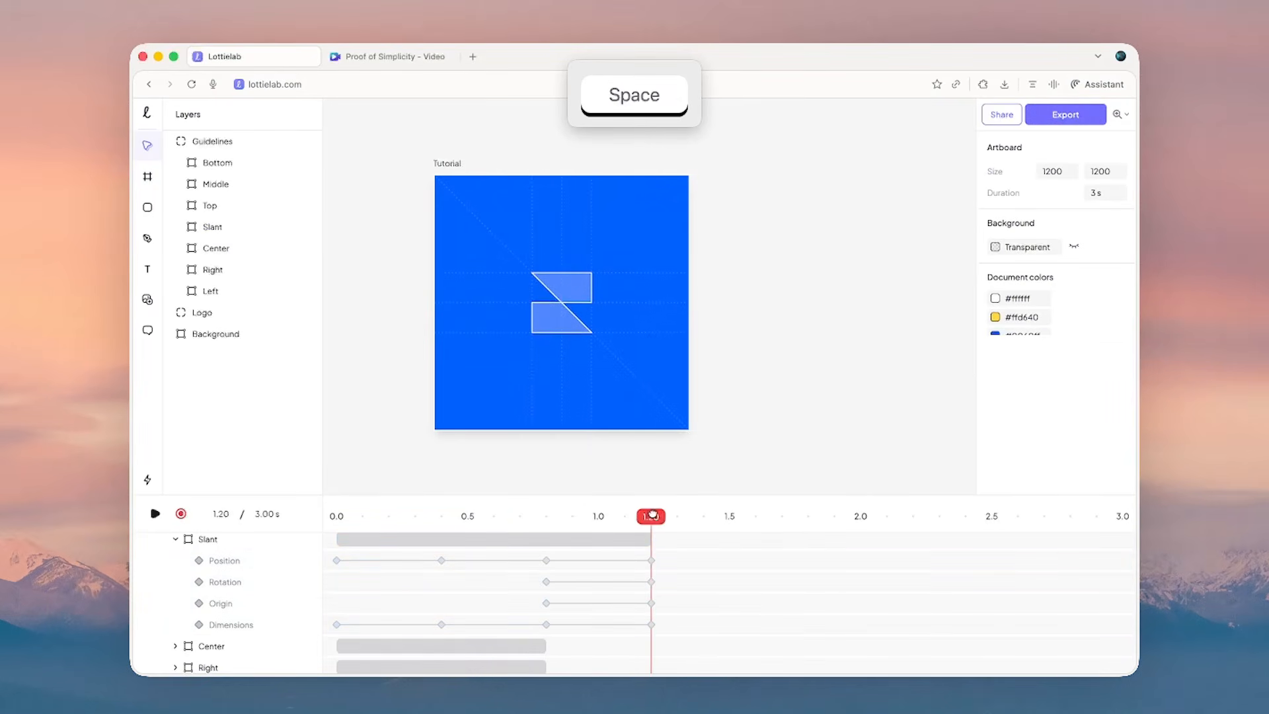
pyautogui.moveTo(652, 514); pyautogui.dragTo(732, 516)
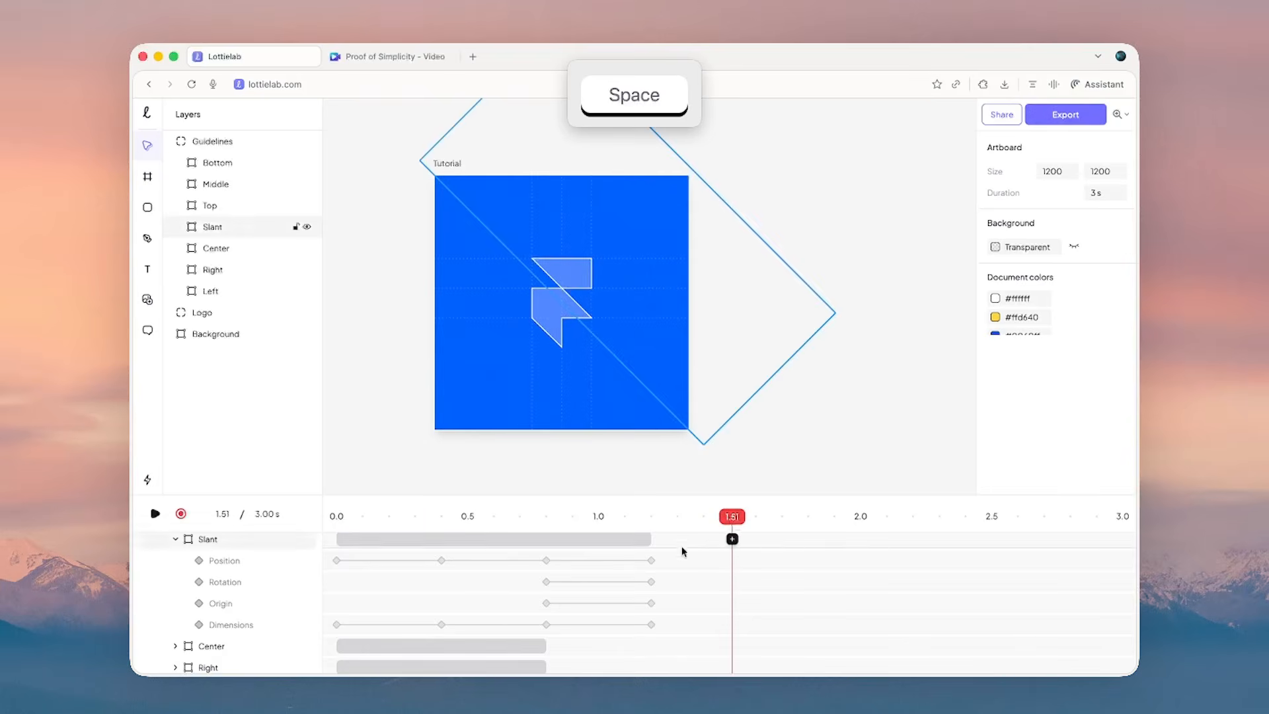
pyautogui.scroll(3, 684, 554)
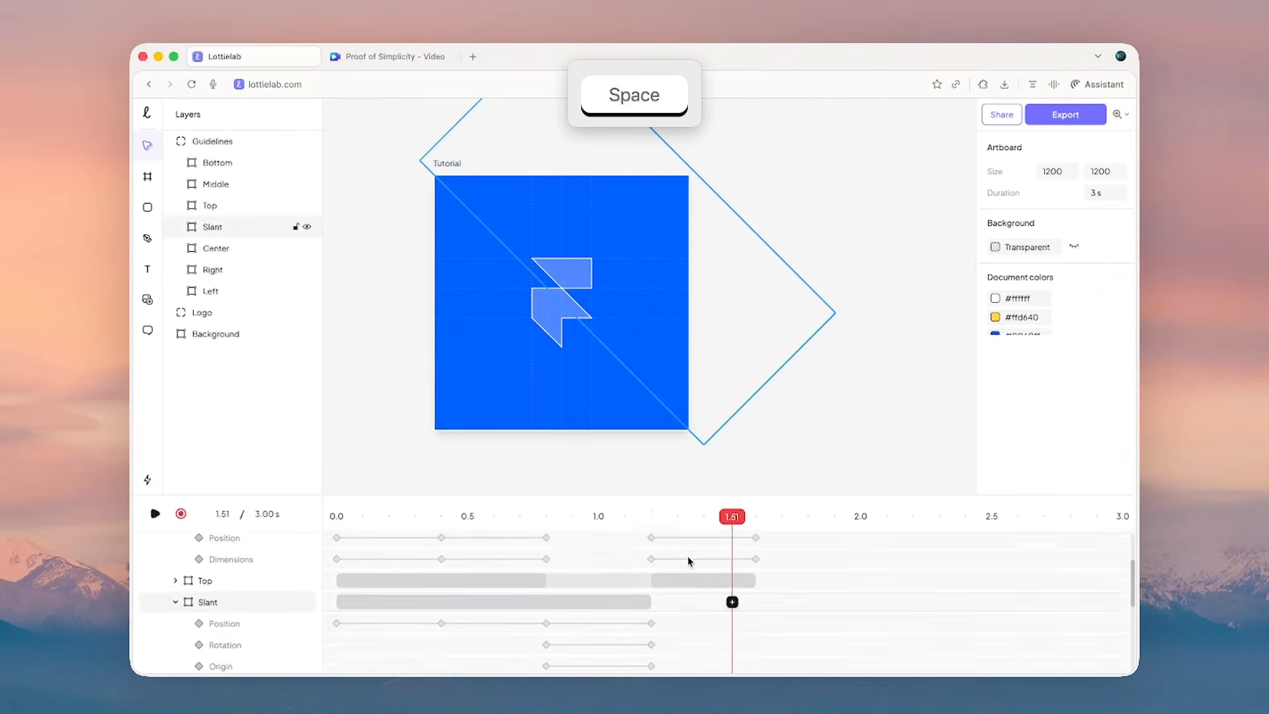
pyautogui.keyDown('super'); pyautogui.click(605, 341); pyautogui.keyUp('super')
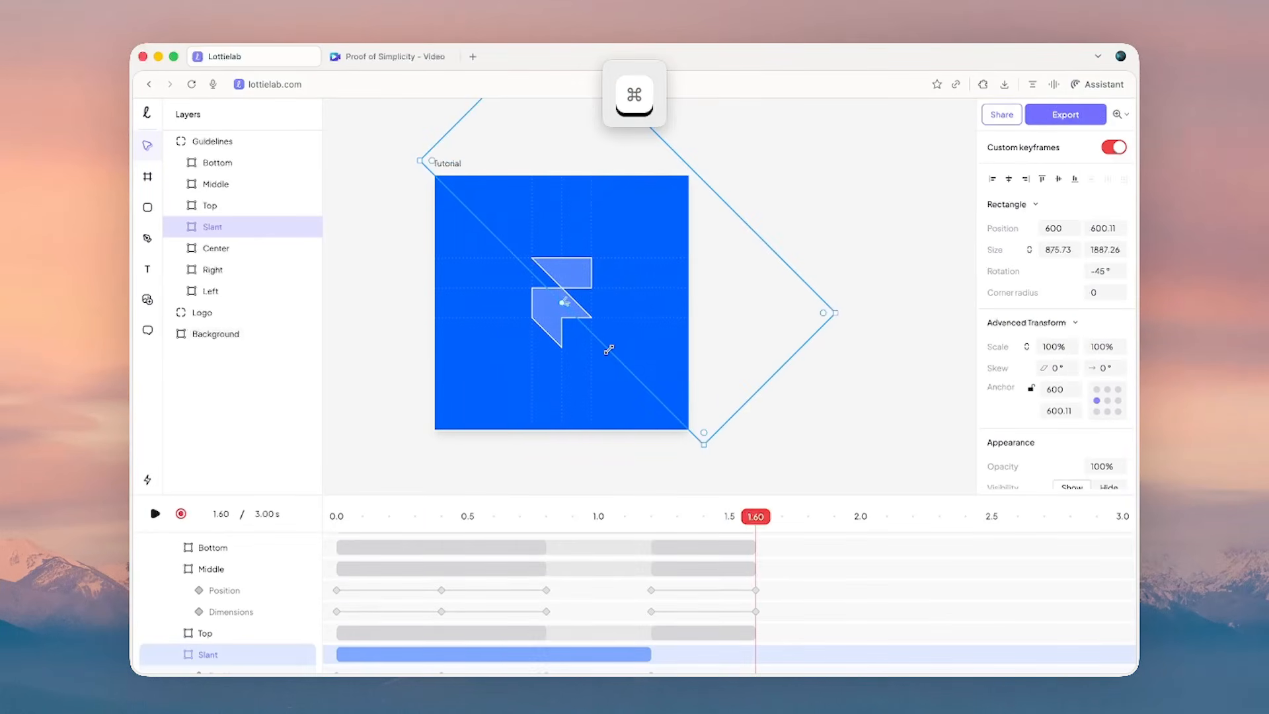
pyautogui.hotkey('shift', 'Up')
pyautogui.hotkey('shift', 'Up')
pyautogui.hotkey('shift', 'Up')
pyautogui.hotkey('shift', 'Up')
pyautogui.hotkey('shift', 'Up')
pyautogui.hotkey('shift', 'Up')
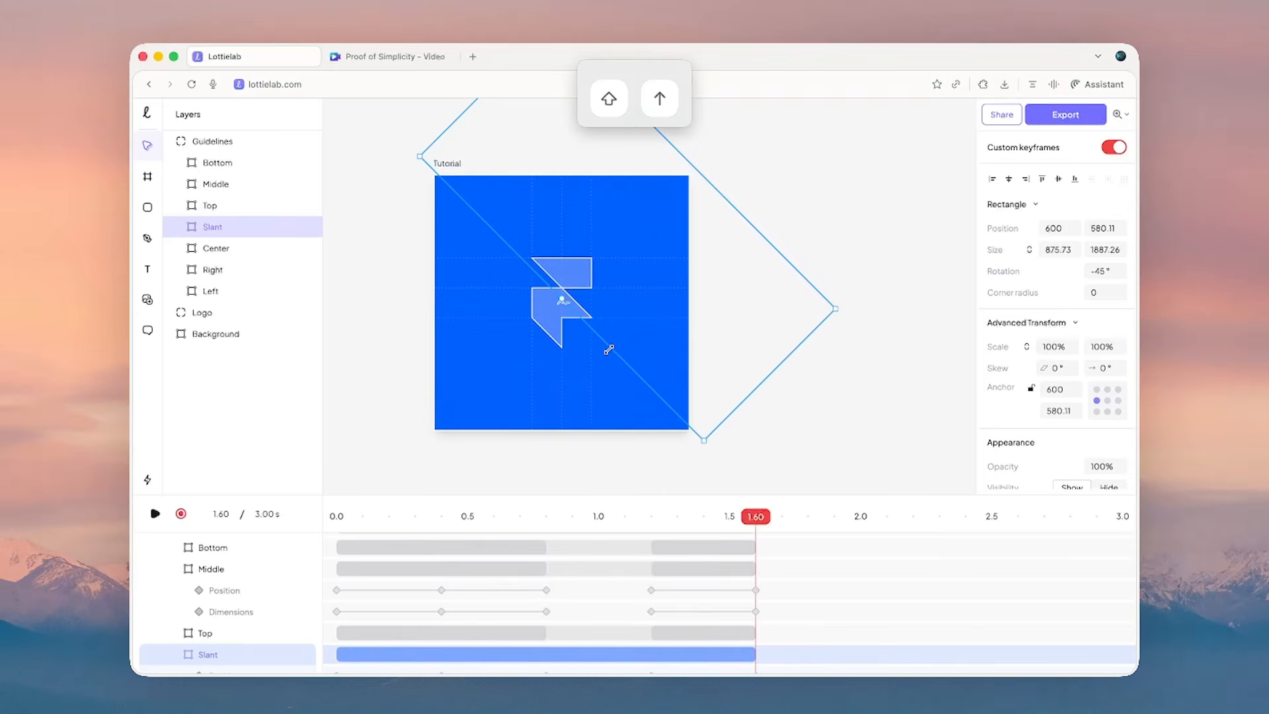
pyautogui.hotkey('shift', 'Up')
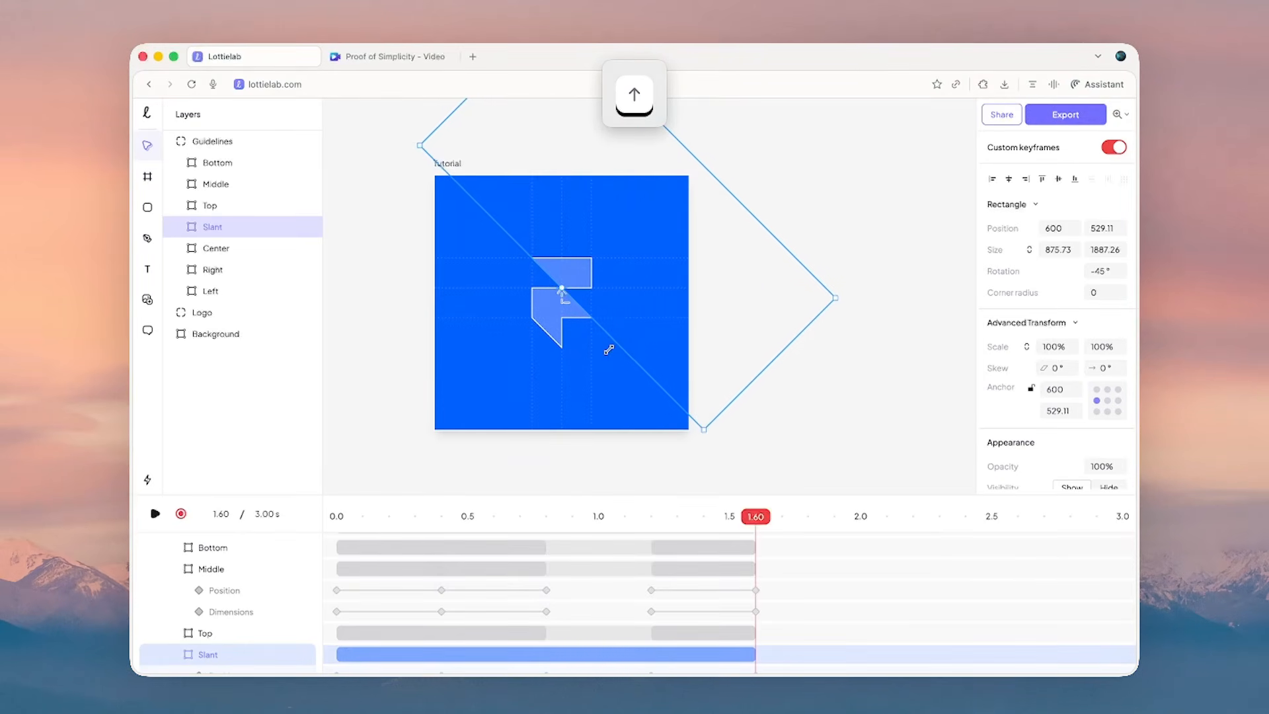
# - Apply a steep custom ease-in-out curve to the Slant guideline's position transition from 1.20 s to 1.60 s and play the animation
pyautogui.scroll(-1, 691, 626)
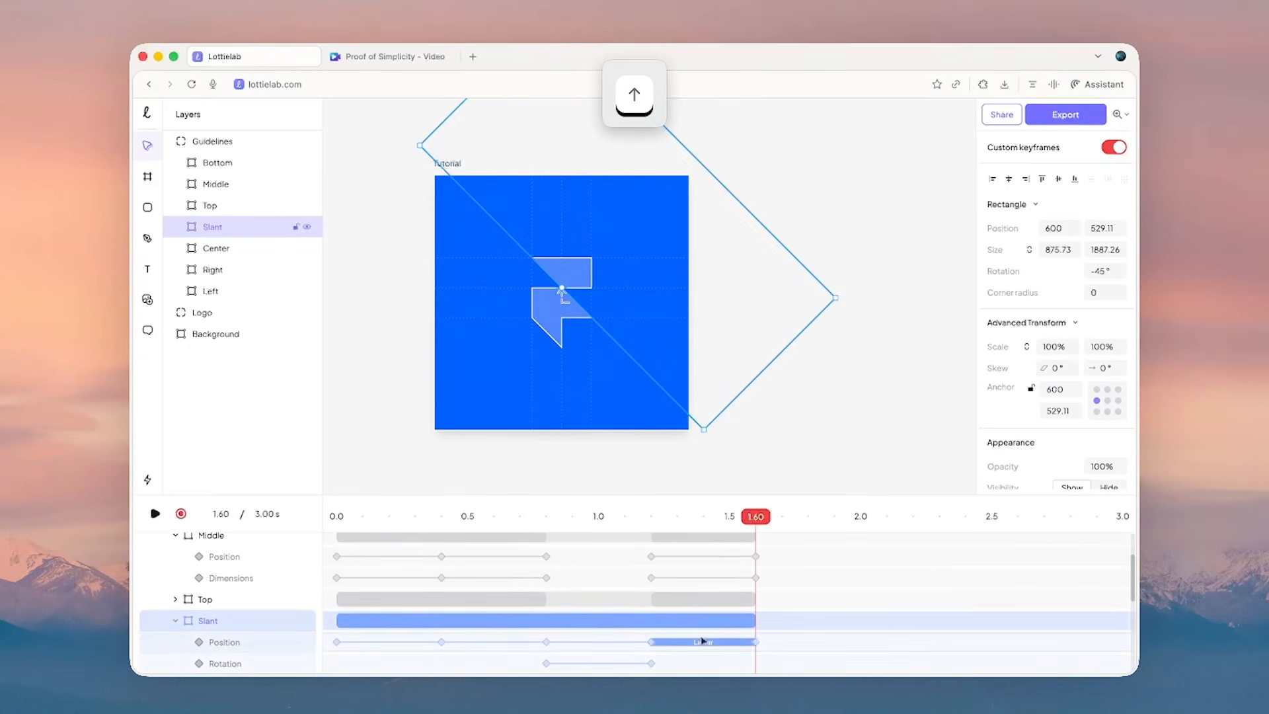
pyautogui.click(703, 641)
pyautogui.press('Up')
pyautogui.click(1107, 197)
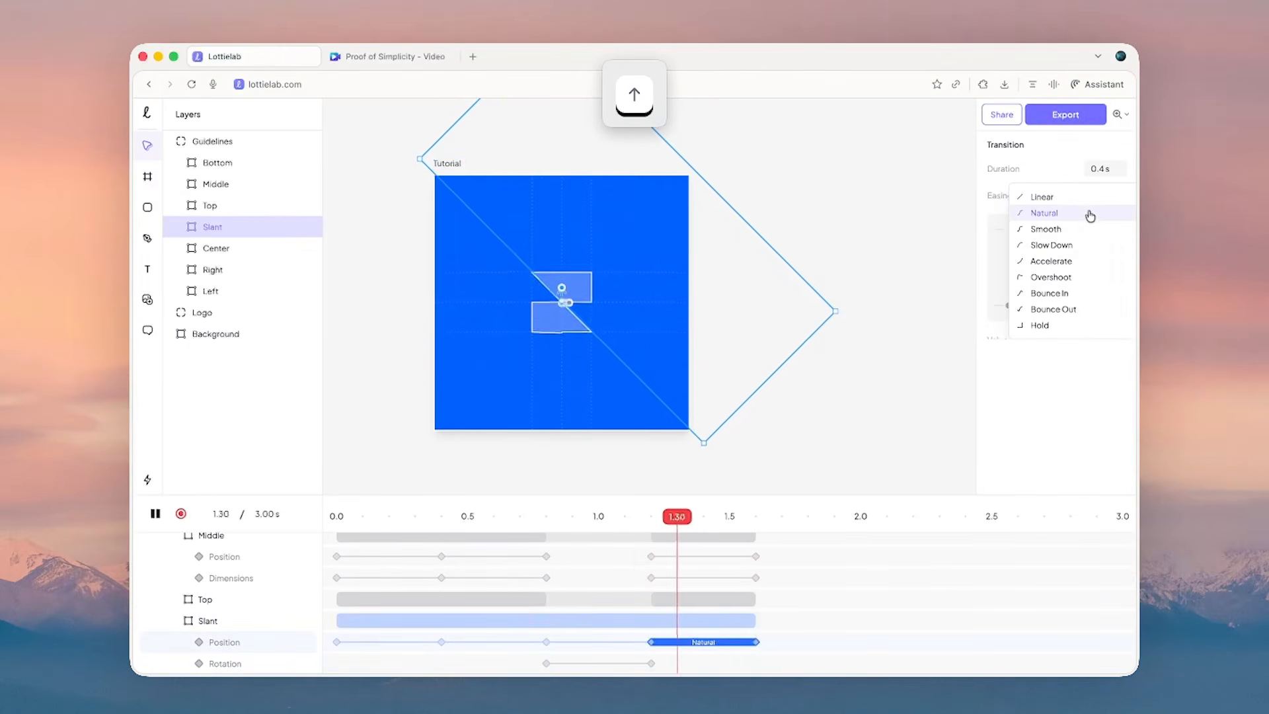
pyautogui.click(1084, 238)
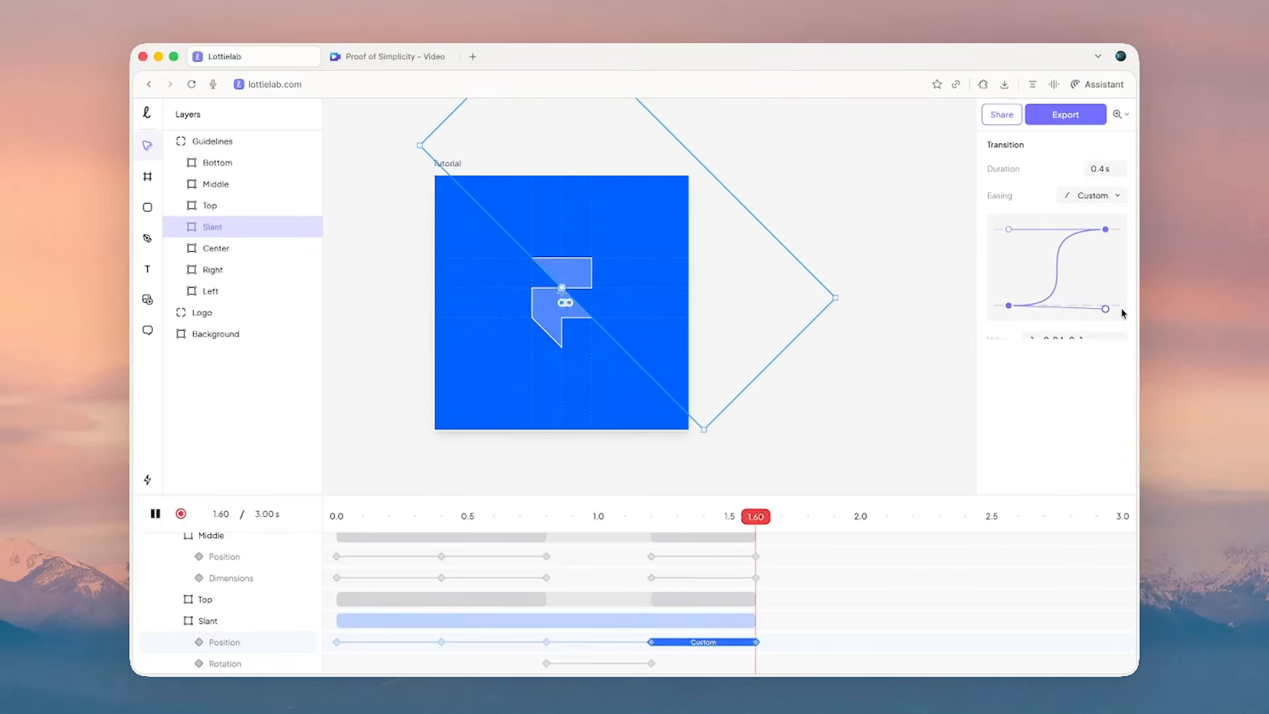
pyautogui.click(922, 326)
pyautogui.press('space')
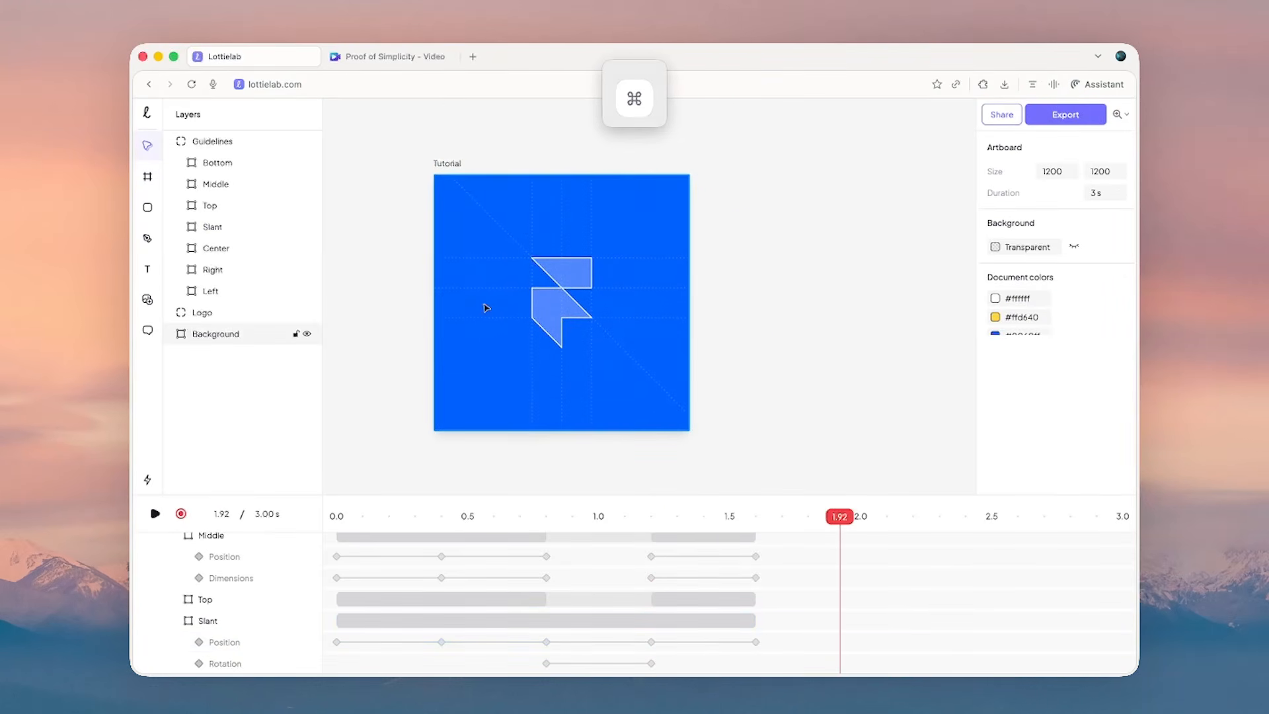
# - Check in the reference video how the second diagonal guideline sits along the logo's lower slanted edge, and return to Lottielab
pyautogui.scroll(3, 484, 303)
pyautogui.hotkey('ctrl', 'Up')
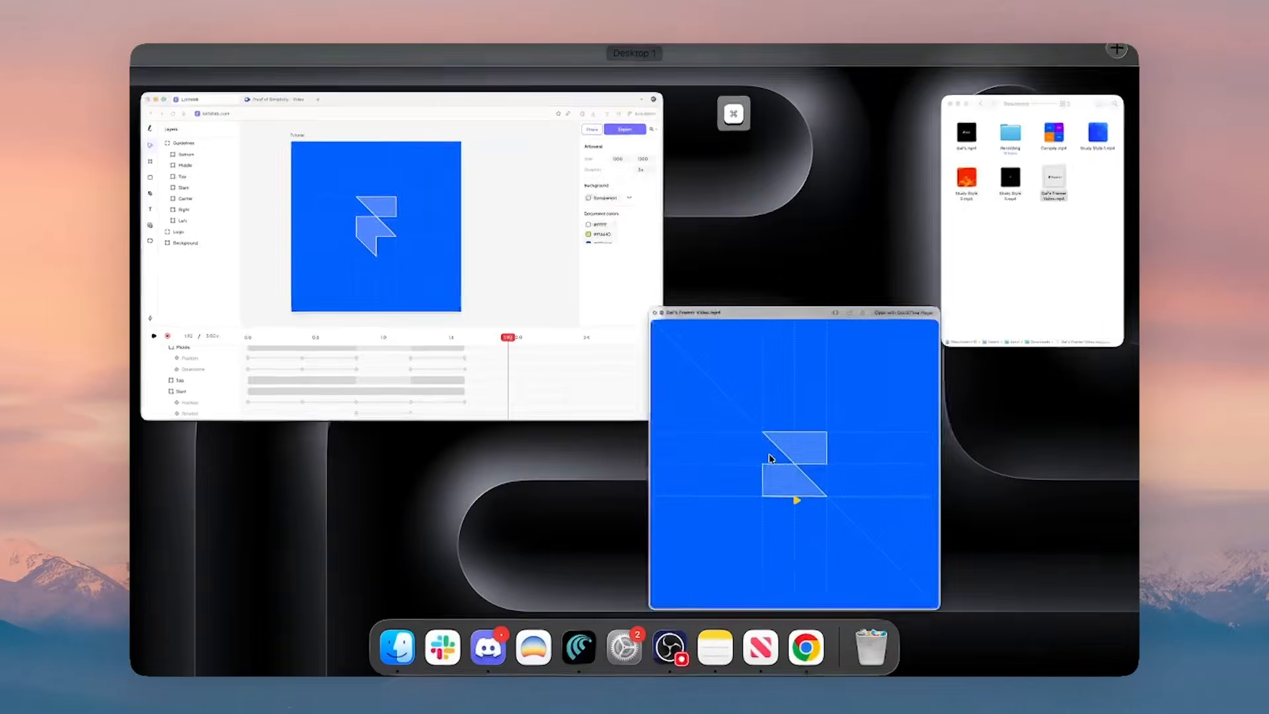
pyautogui.click(768, 453)
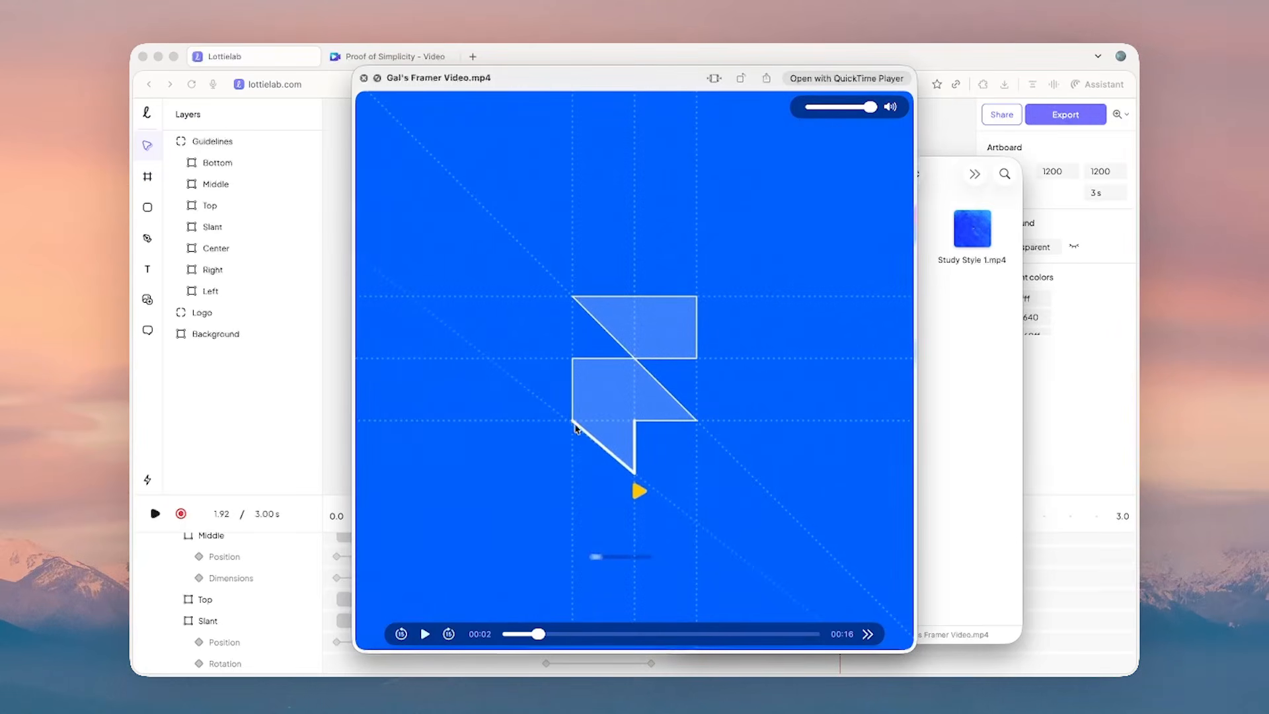
pyautogui.click(269, 377)
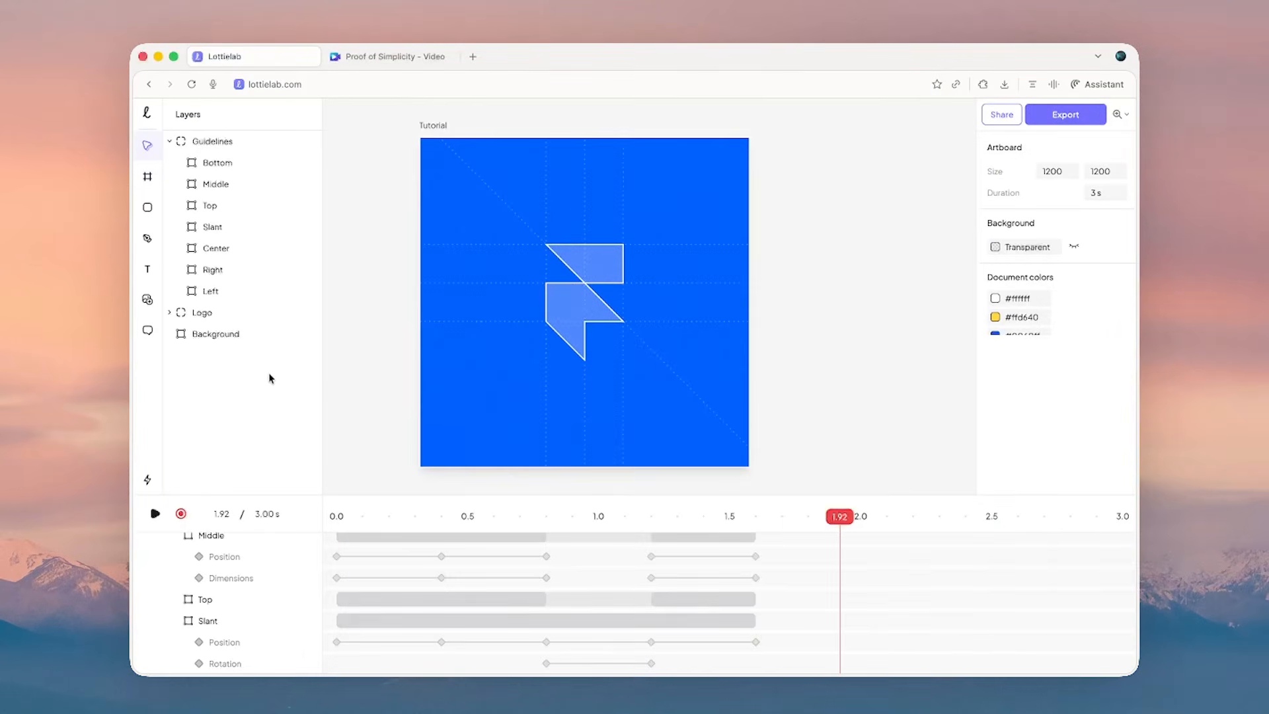
# - Duplicate the Bottom guideline and rename the copy Slant
pyautogui.click(235, 164)
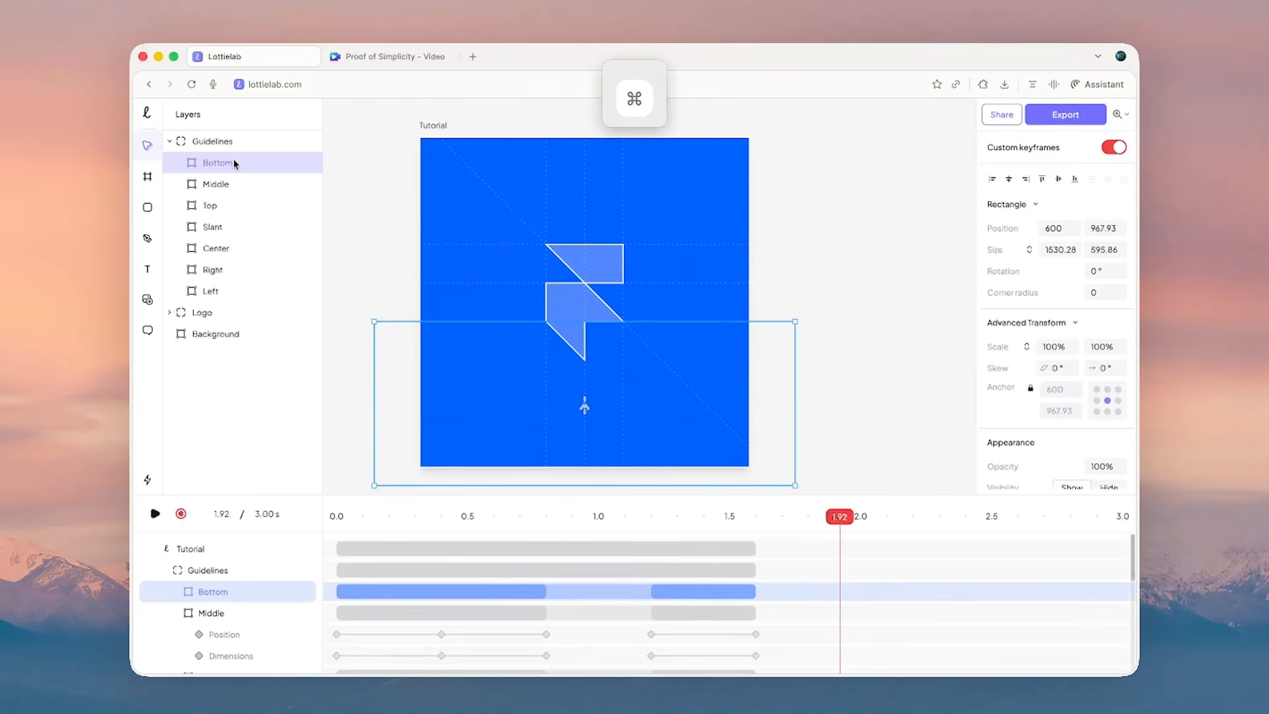
pyautogui.press('super+d')
pyautogui.doubleClick(235, 164)
pyautogui.write('Sl')
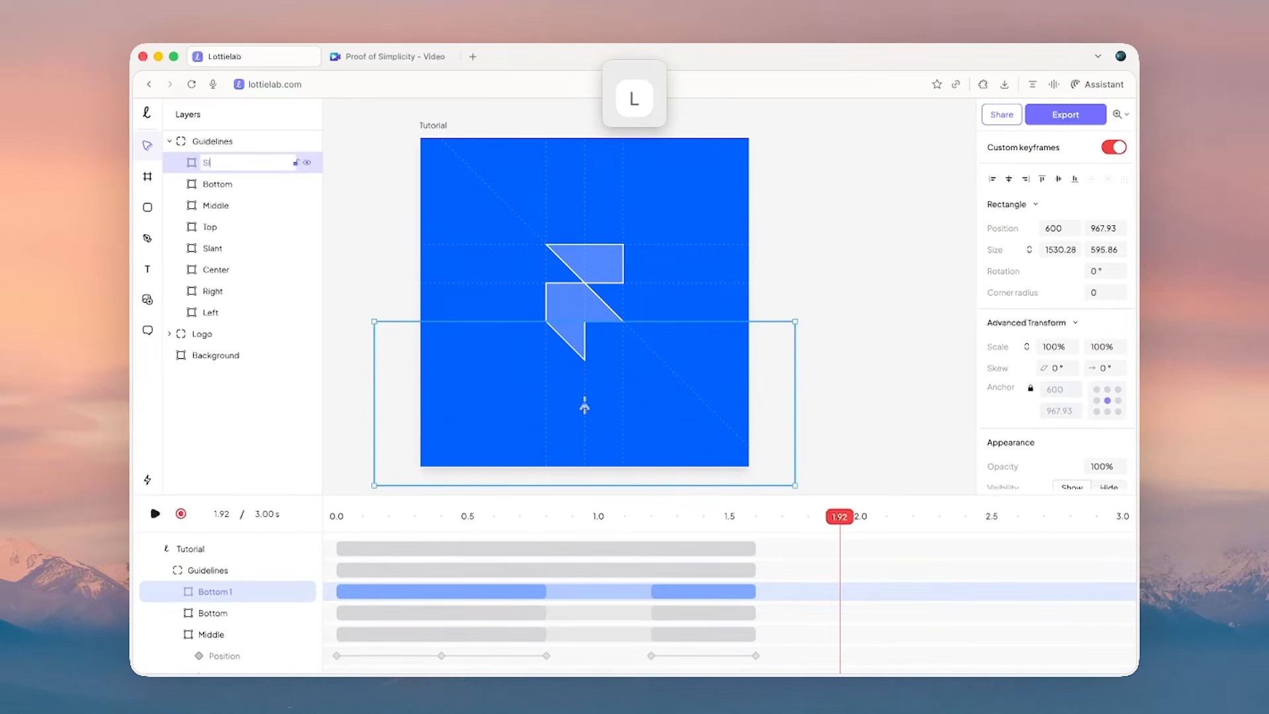
pyautogui.write('ant')
pyautogui.press('Return')
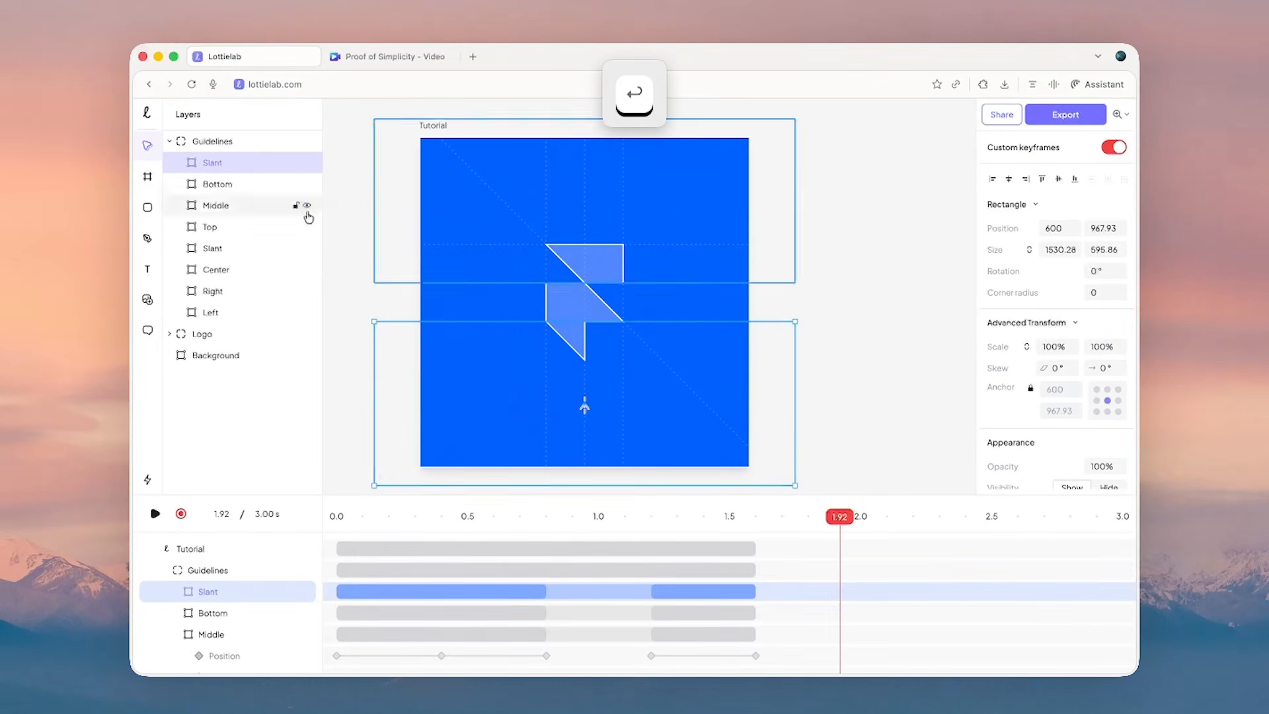
# - At 1.20 s with keyframe recording off, unlock the new Slant guideline's anchor, place it on the logo's lower-left corner at 462.74, 742.14, and resume recording
pyautogui.click(174, 636)
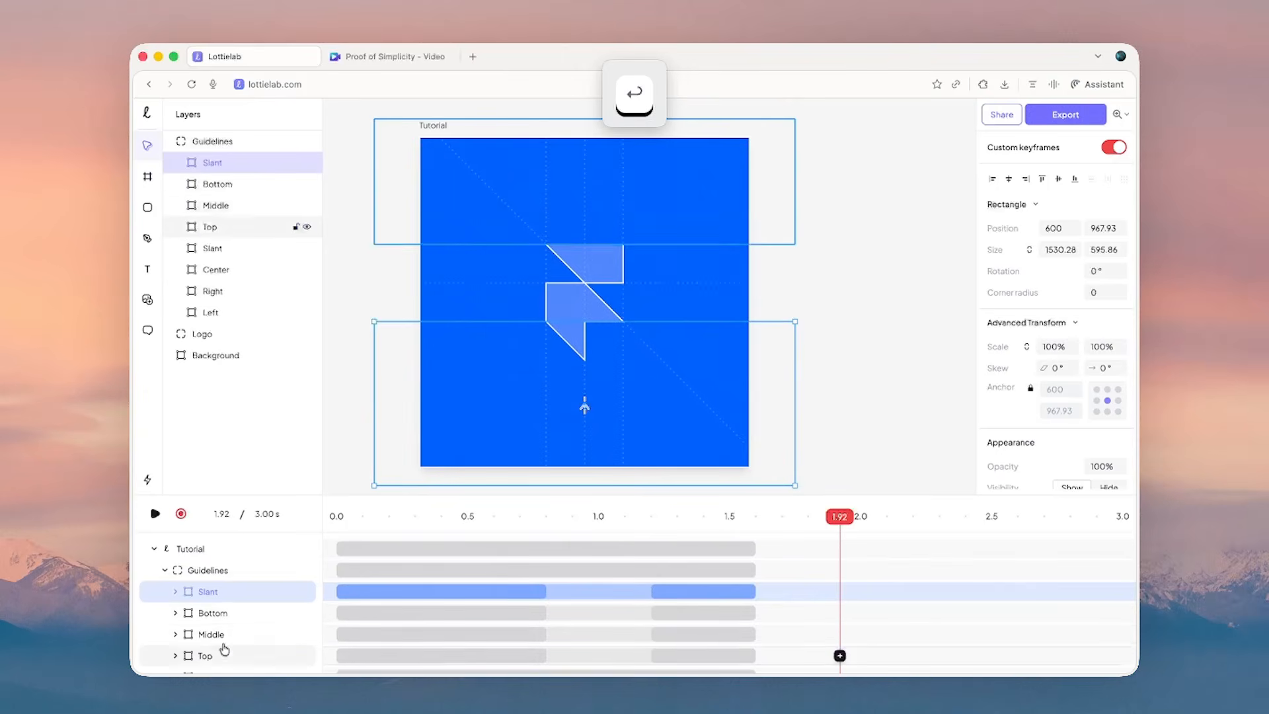
pyautogui.click(176, 592)
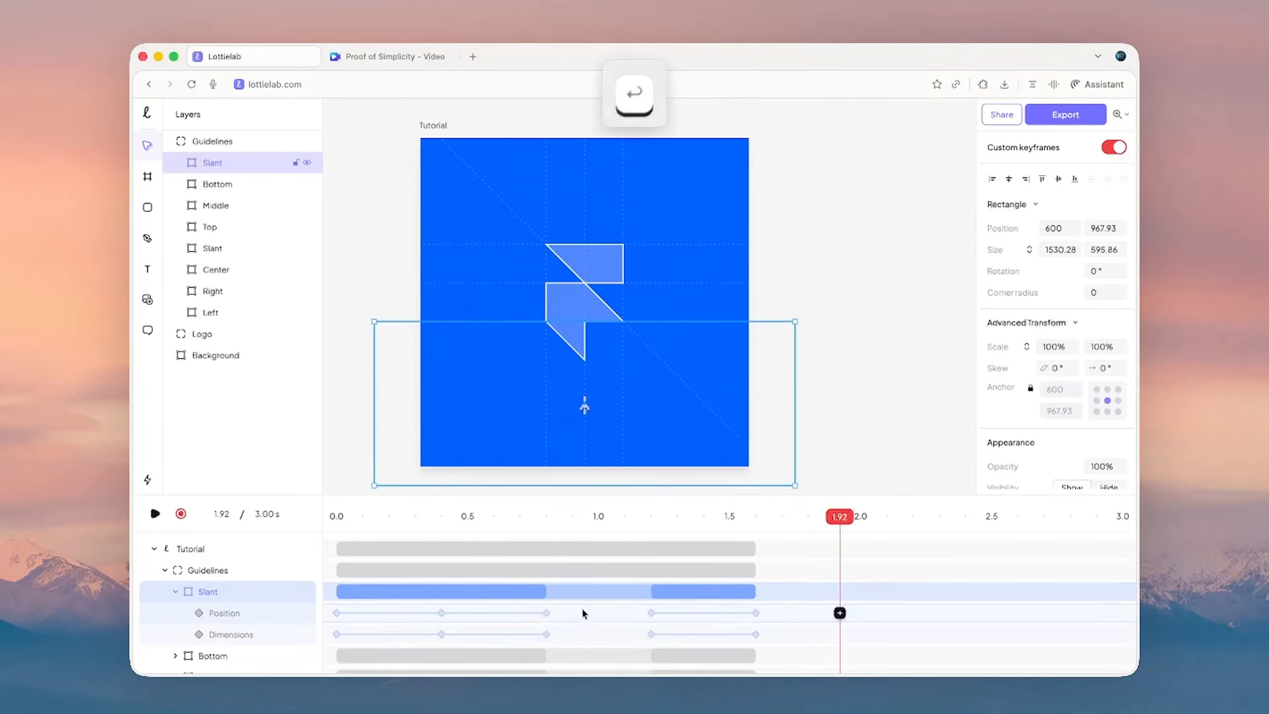
pyautogui.click(652, 614)
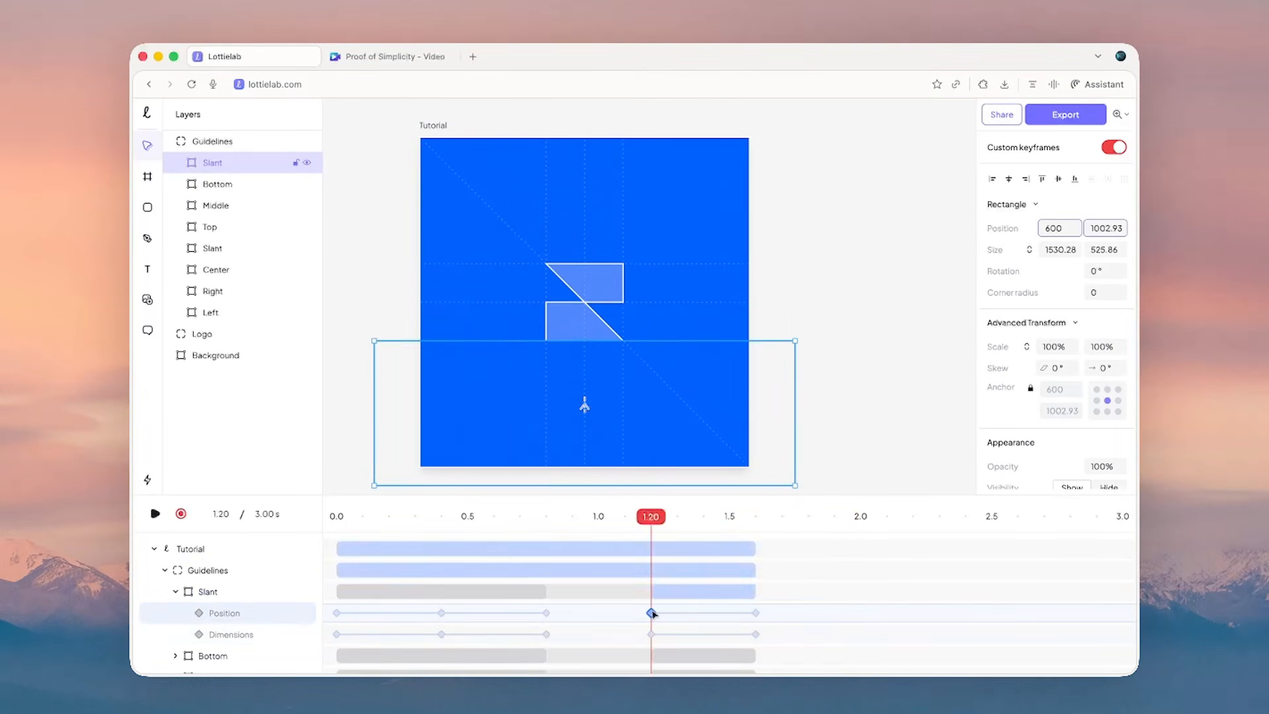
pyautogui.moveTo(653, 518)
pyautogui.mouseDown()
pyautogui.moveTo(757, 524)
pyautogui.moveTo(651, 523)
pyautogui.mouseUp()
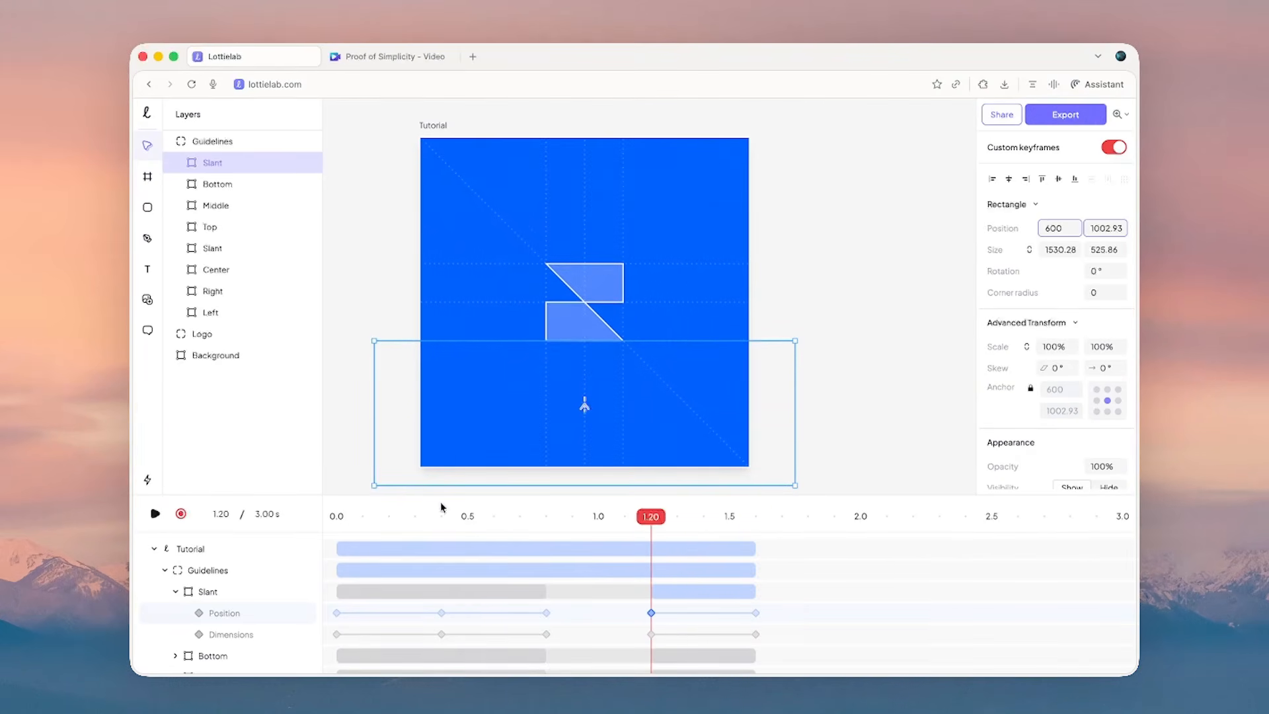
pyautogui.click(181, 513)
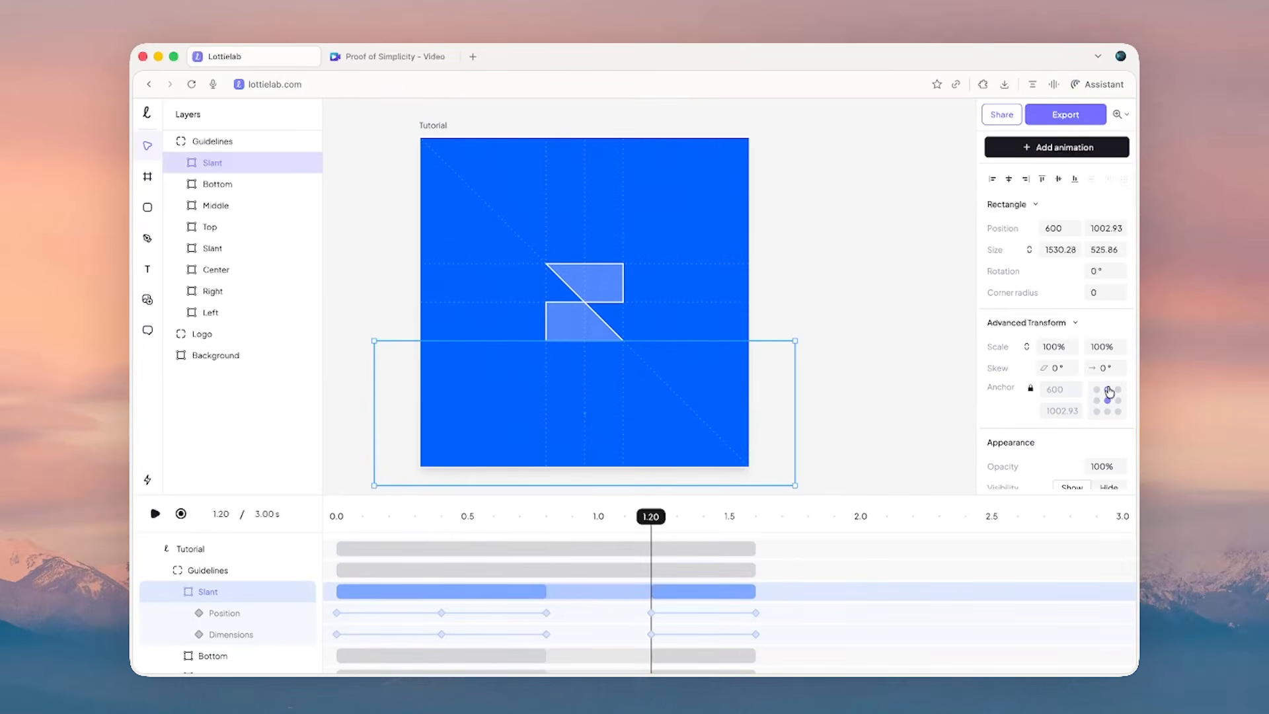
pyautogui.click(1031, 389)
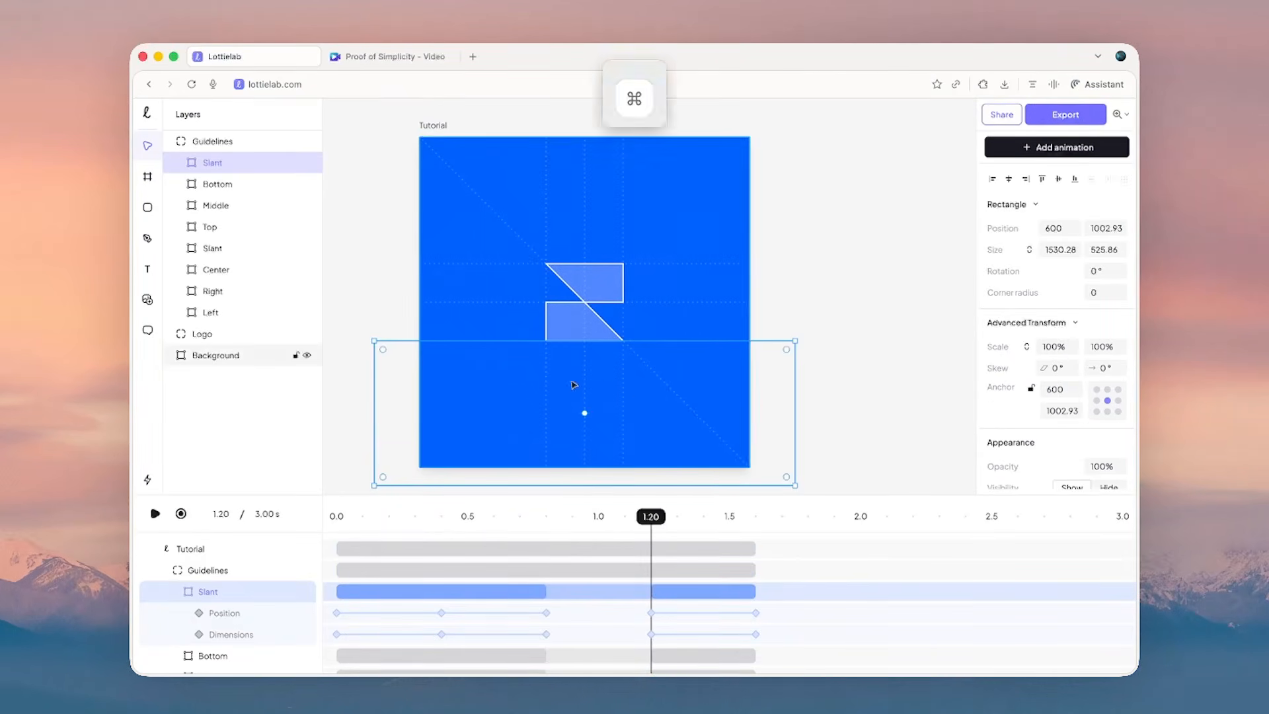
pyautogui.scroll(3, 584, 410)
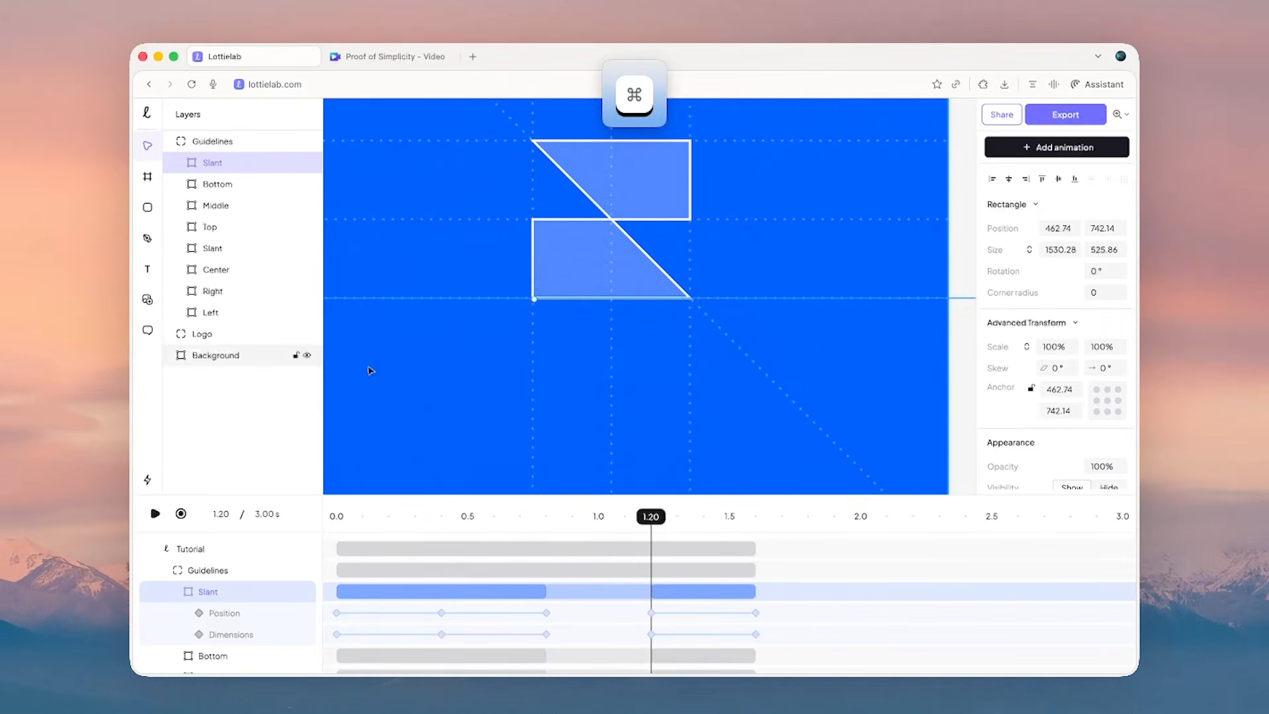
pyautogui.click(181, 513)
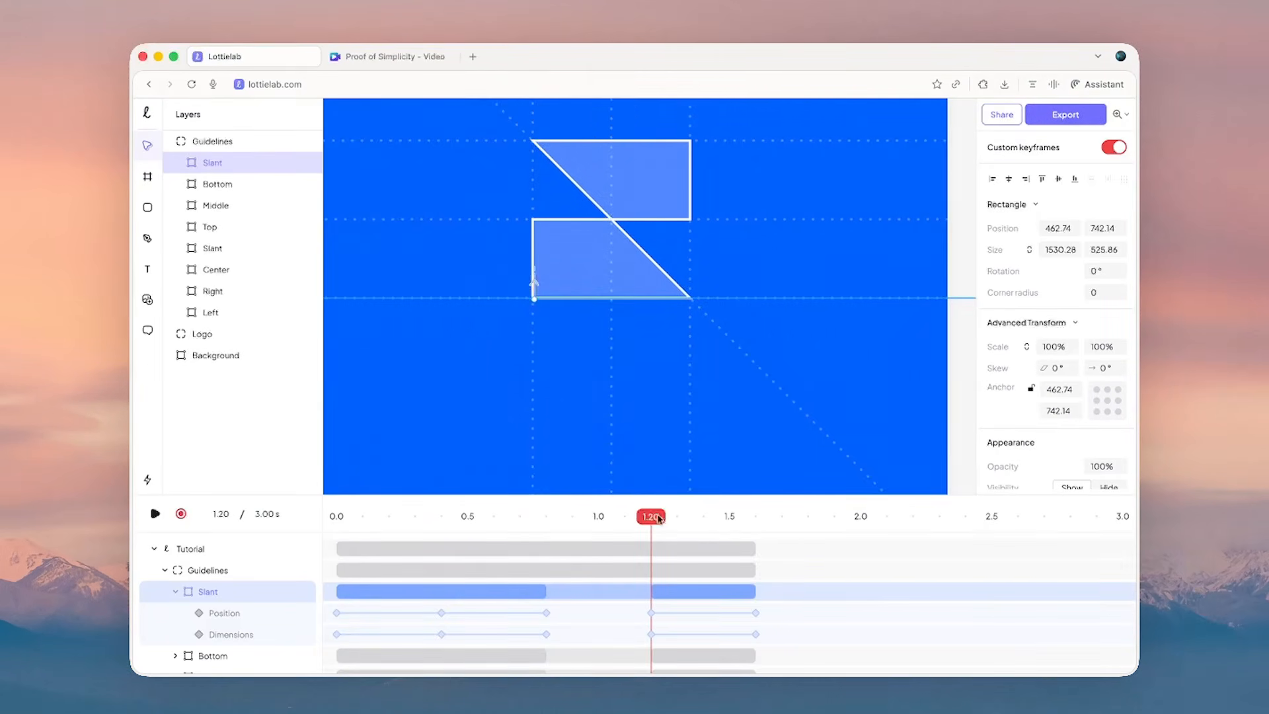
# - At 1.60 s, move the new Slant guideline's anchor onto the logo's lower-left corner at 459.64, 670.01
pyautogui.moveTo(658, 519); pyautogui.dragTo(756, 516)
pyautogui.scroll(-1, 668, 328)
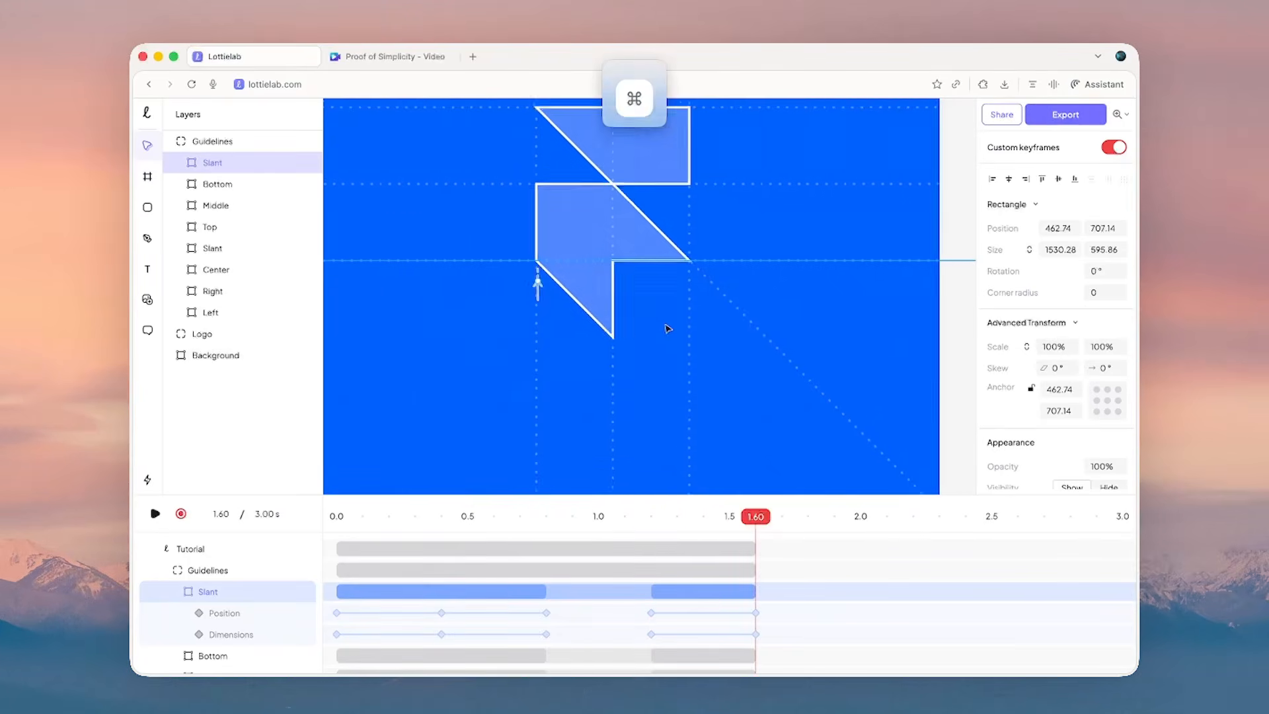
pyautogui.scroll(-2, 667, 328)
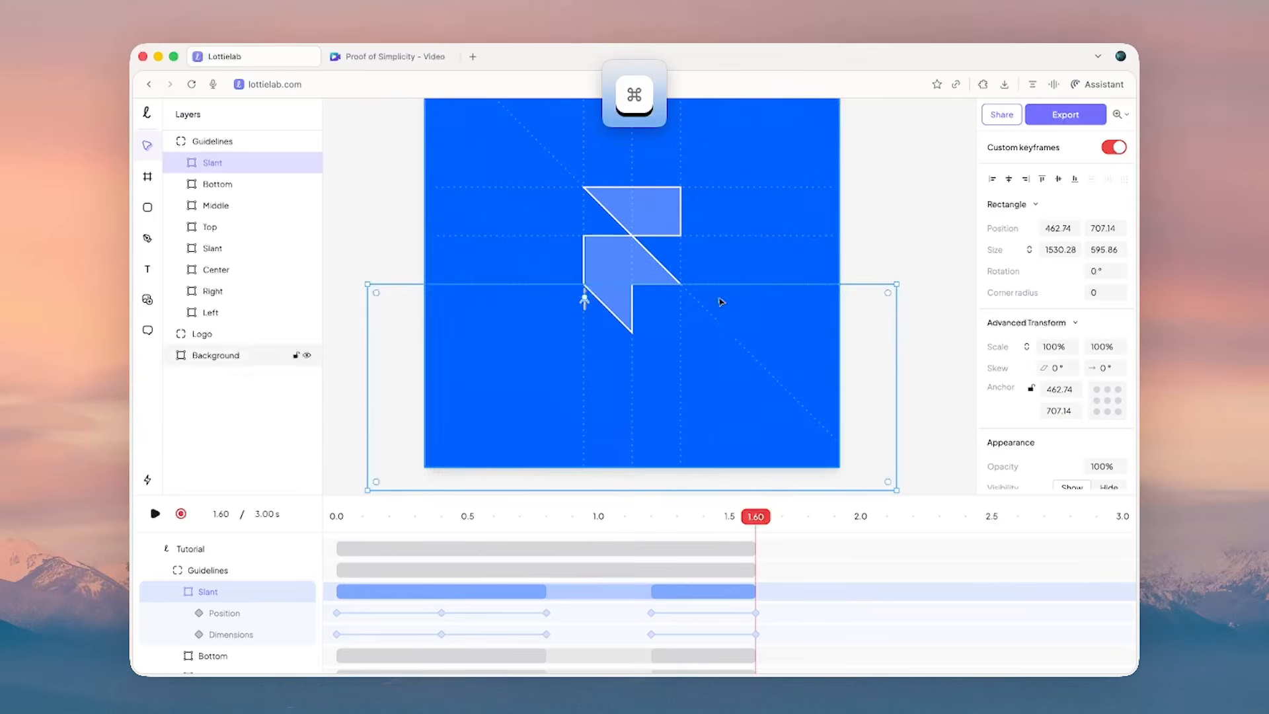
pyautogui.scroll(3, 580, 285)
pyautogui.scroll(2, 579, 284)
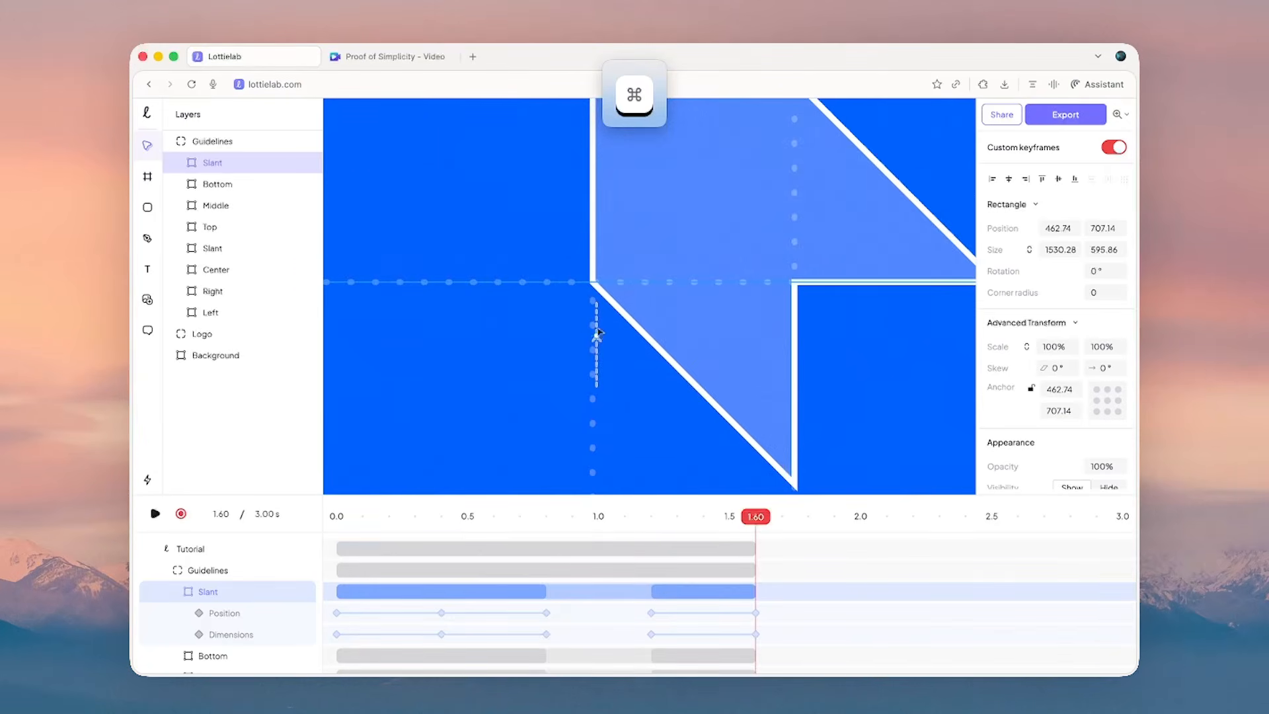
pyautogui.moveTo(596, 333); pyautogui.dragTo(594, 288)
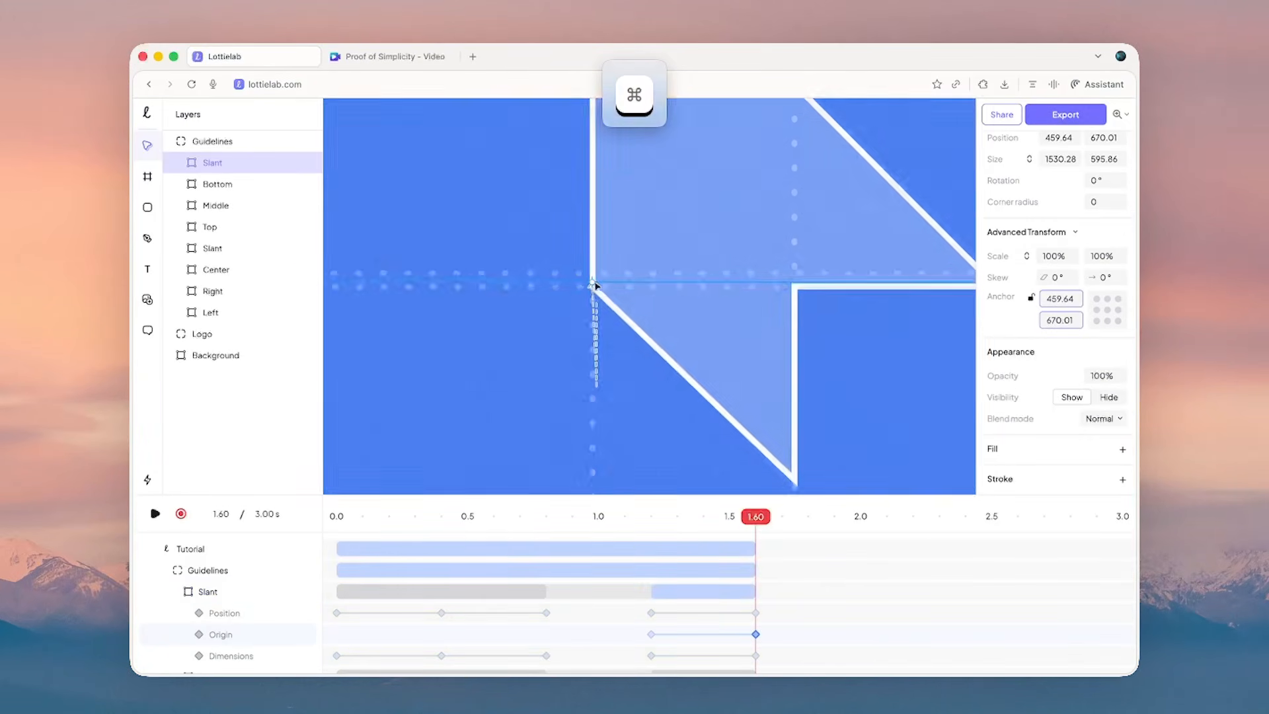
pyautogui.scroll(-5, 594, 287)
pyautogui.scroll(-5, 594, 287)
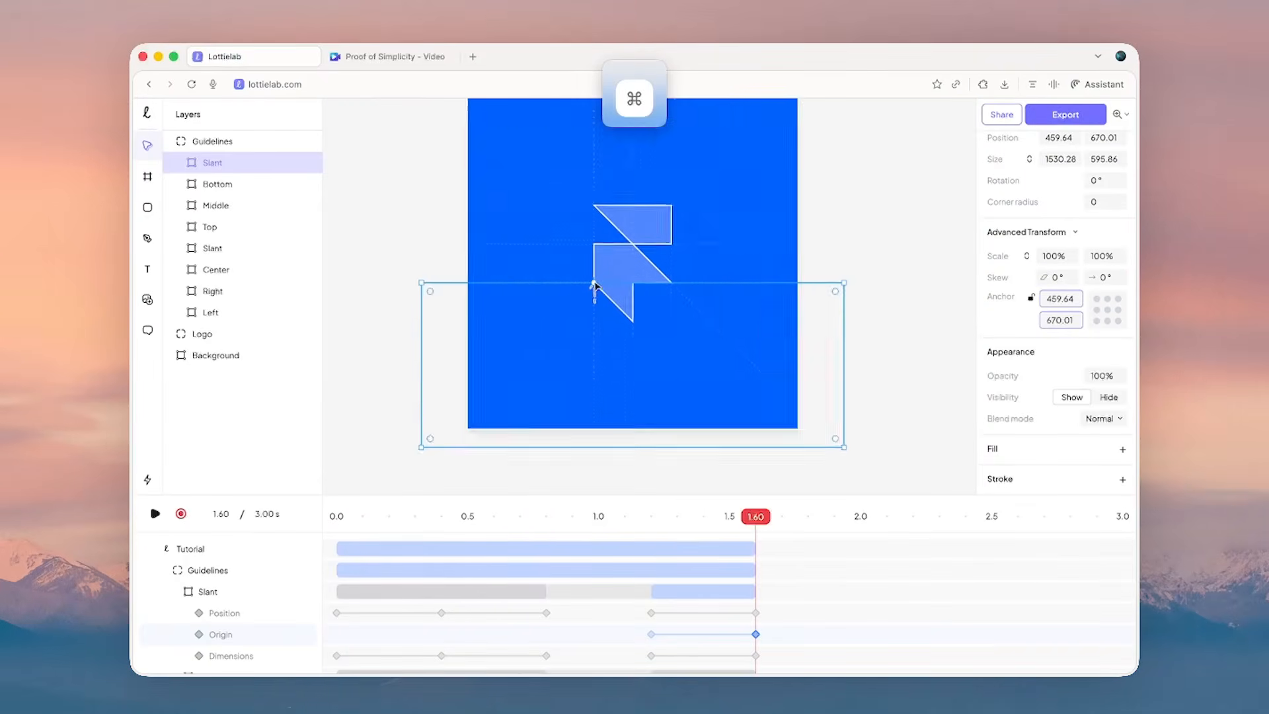
# - Rotate the new Slant guideline to 45° at 1.60 s so it follows the logo's lower diagonal edge
pyautogui.moveTo(813, 316); pyautogui.dragTo(769, 398)
pyautogui.scroll(-2, 779, 355)
pyautogui.scroll(2, 738, 312)
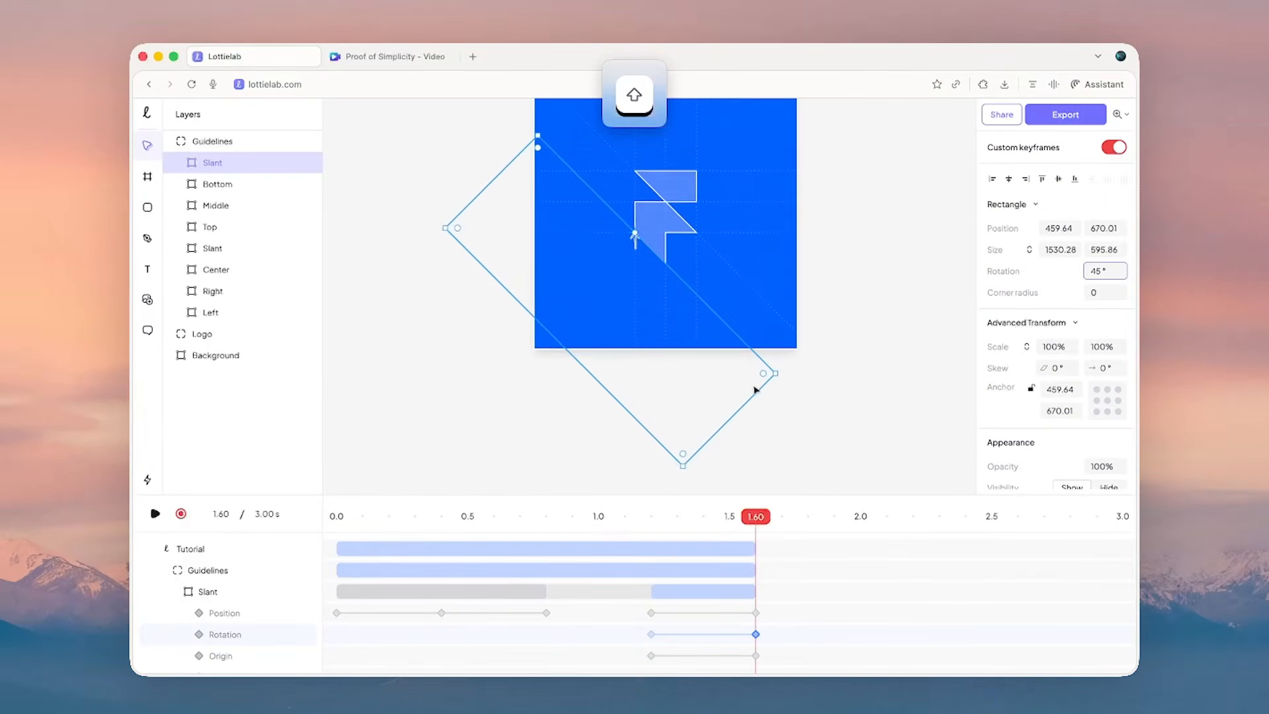
# - Enlarge the rotated Slant guideline to 1675.95 by 772.31, returning its anchor to the logo's lower-left corner
pyautogui.moveTo(500, 172); pyautogui.dragTo(480, 151)
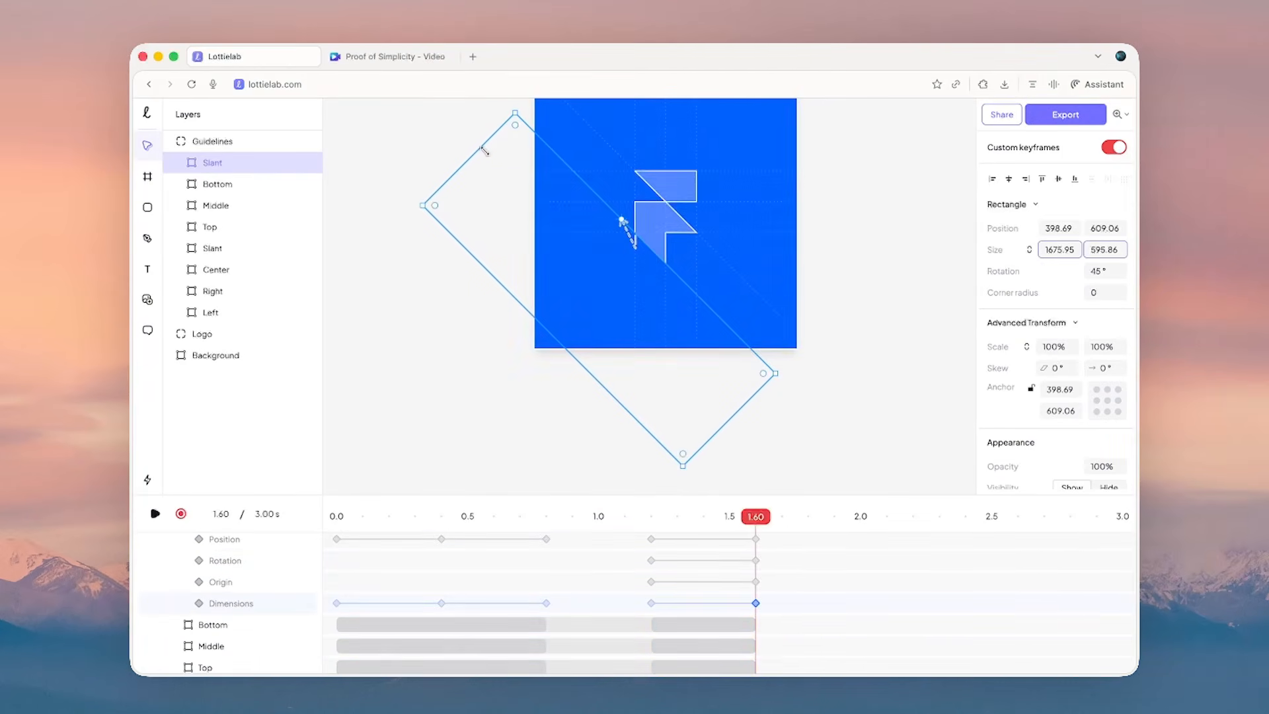
pyautogui.scroll(3, 613, 208)
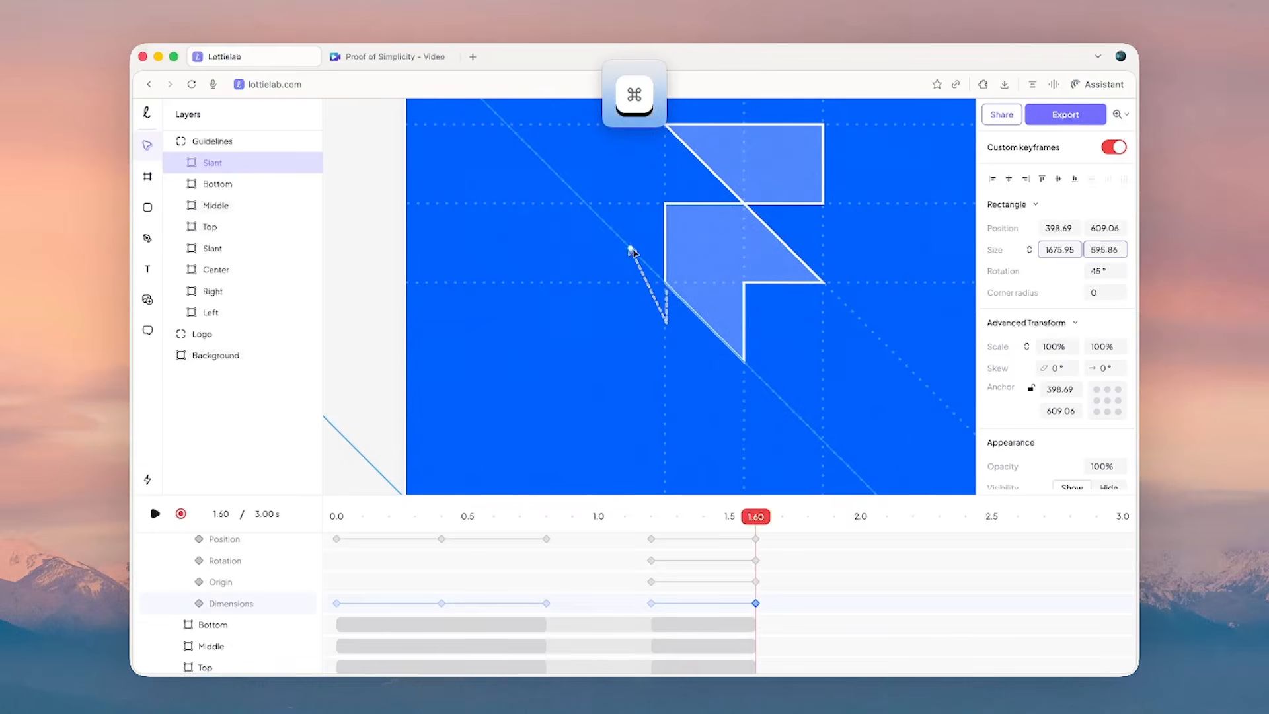
pyautogui.moveTo(631, 251); pyautogui.dragTo(668, 287)
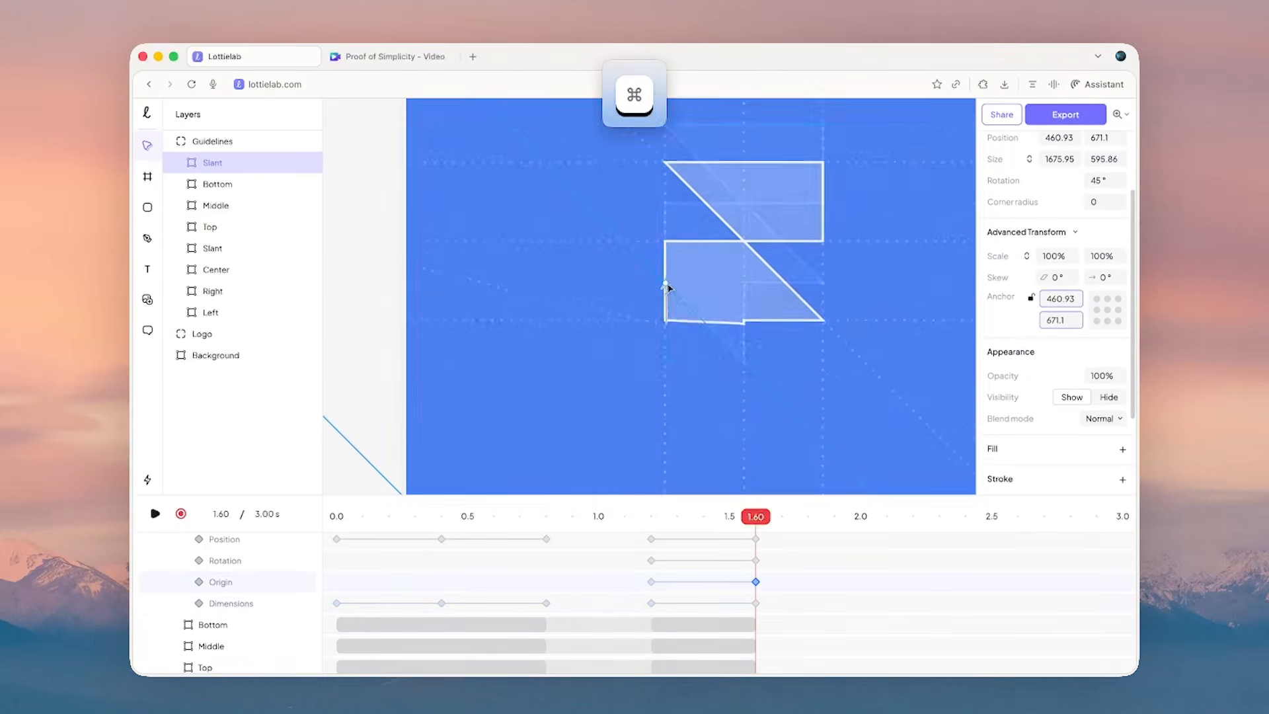
pyautogui.scroll(-3, 692, 289)
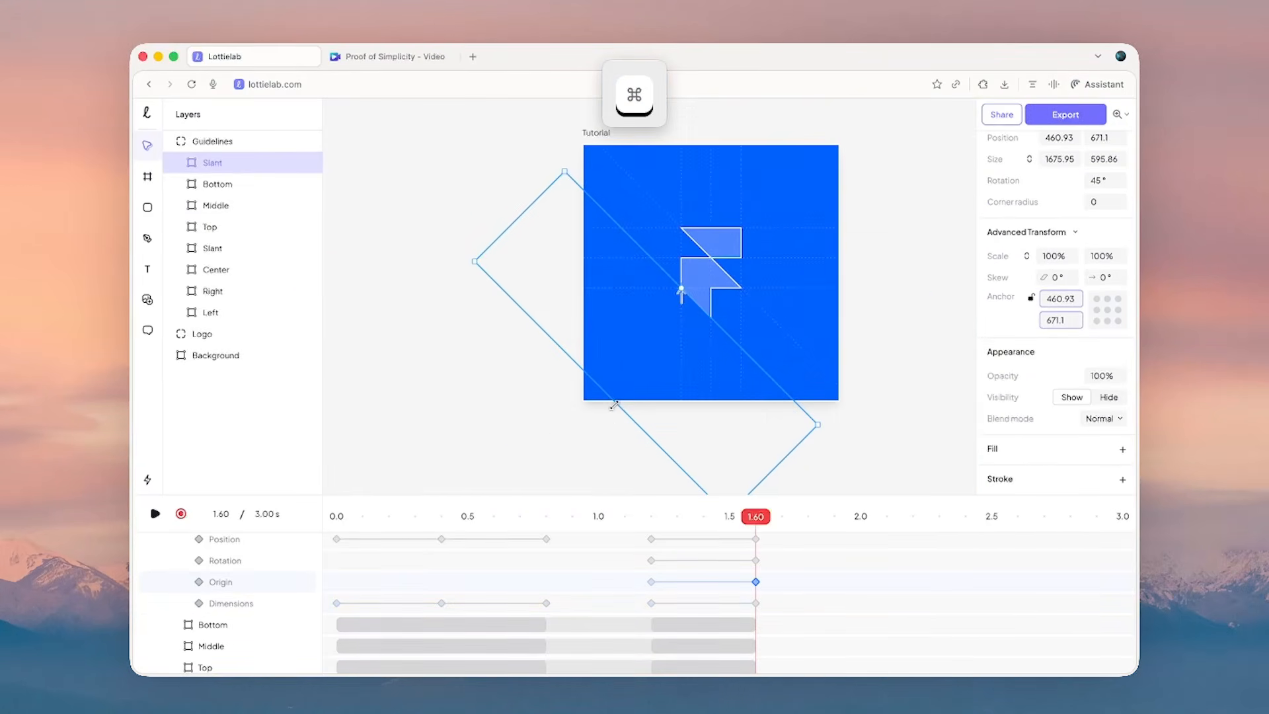
pyautogui.moveTo(613, 405); pyautogui.dragTo(584, 434)
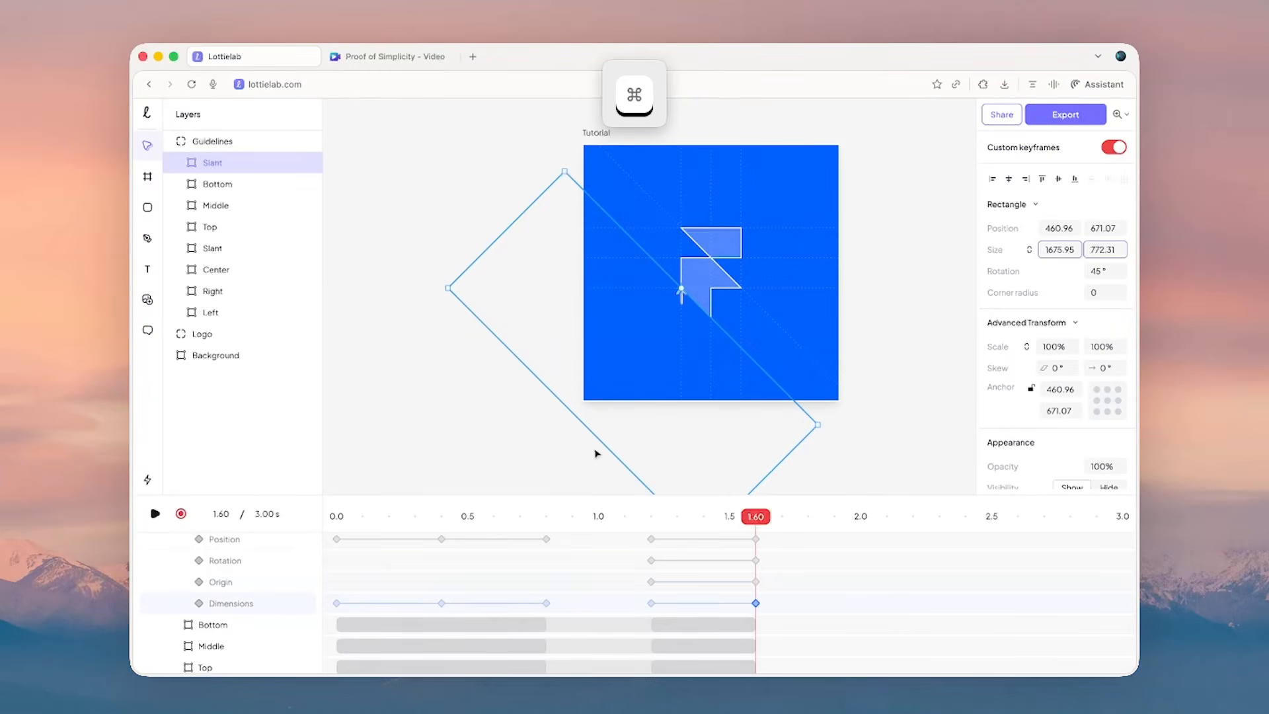
# - Give all of the new Slant guideline's transitions from 1.20 s to 1.60 s a steep custom ease-in-out curve
pyautogui.scroll(2, 700, 582)
pyautogui.click(703, 551)
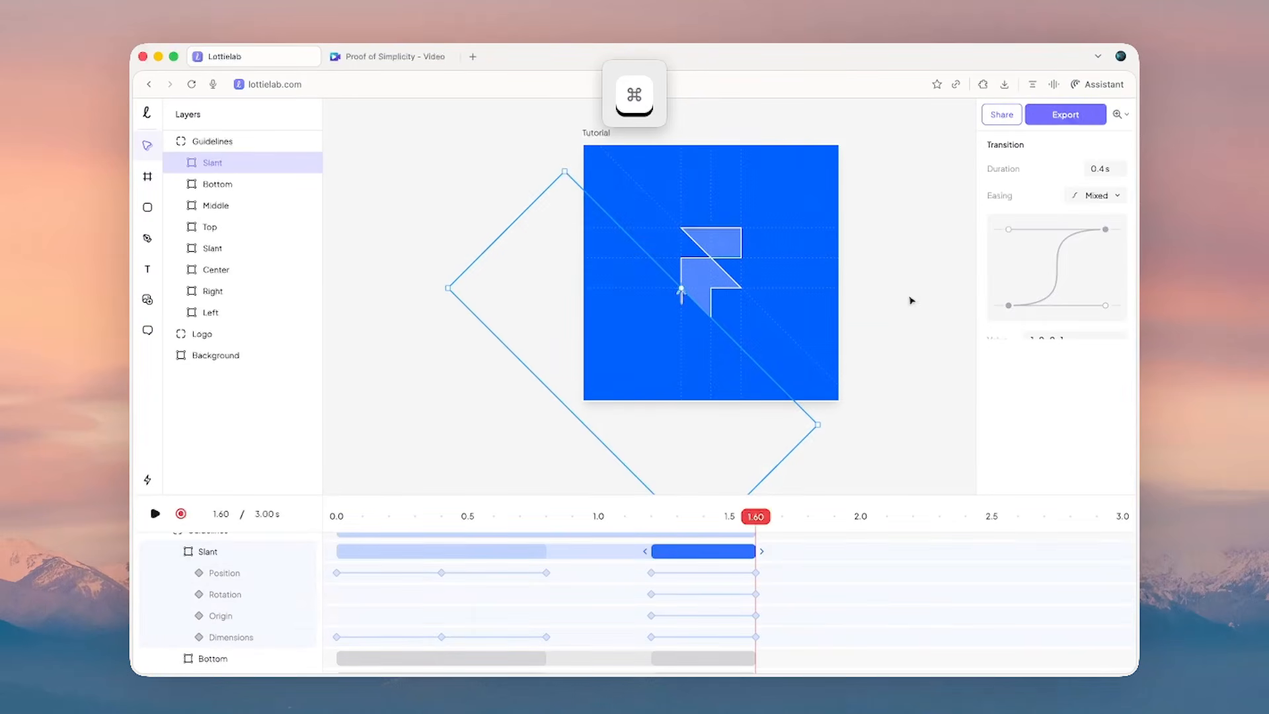
pyautogui.scroll(-1, 1056, 284)
pyautogui.click(1070, 328)
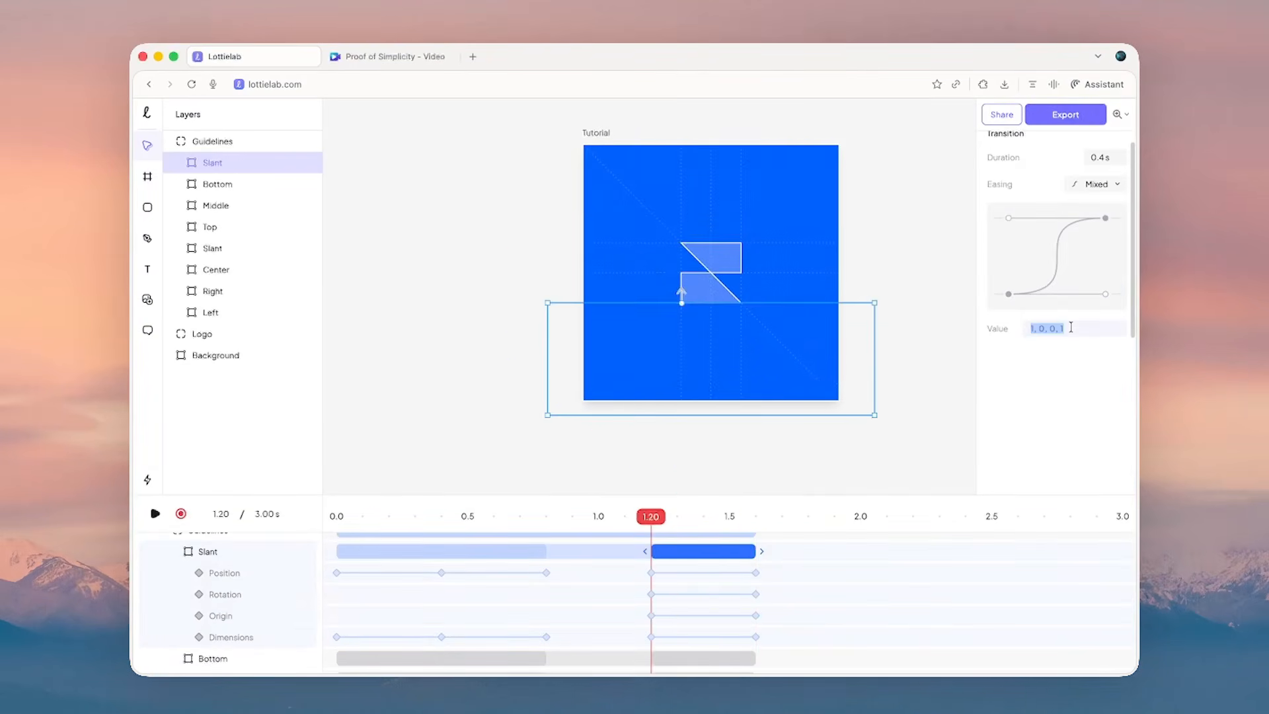
pyautogui.press('super+c')
pyautogui.click(1096, 184)
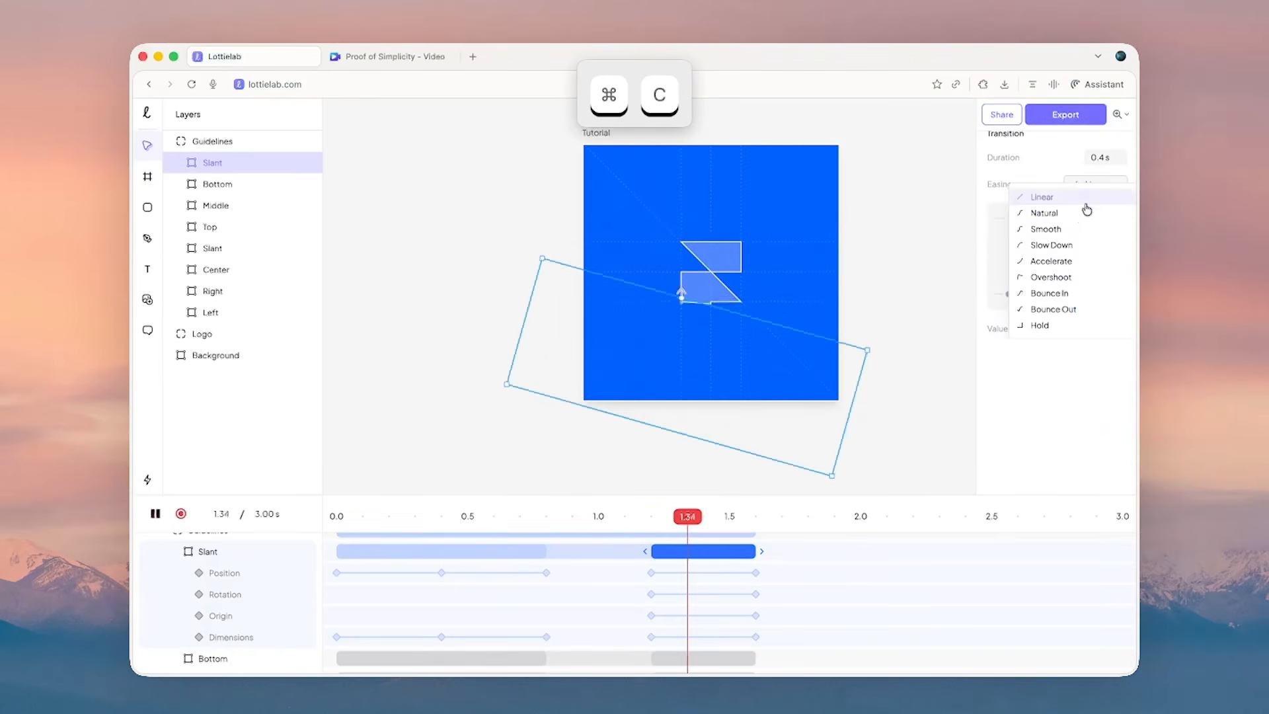
pyautogui.click(1047, 229)
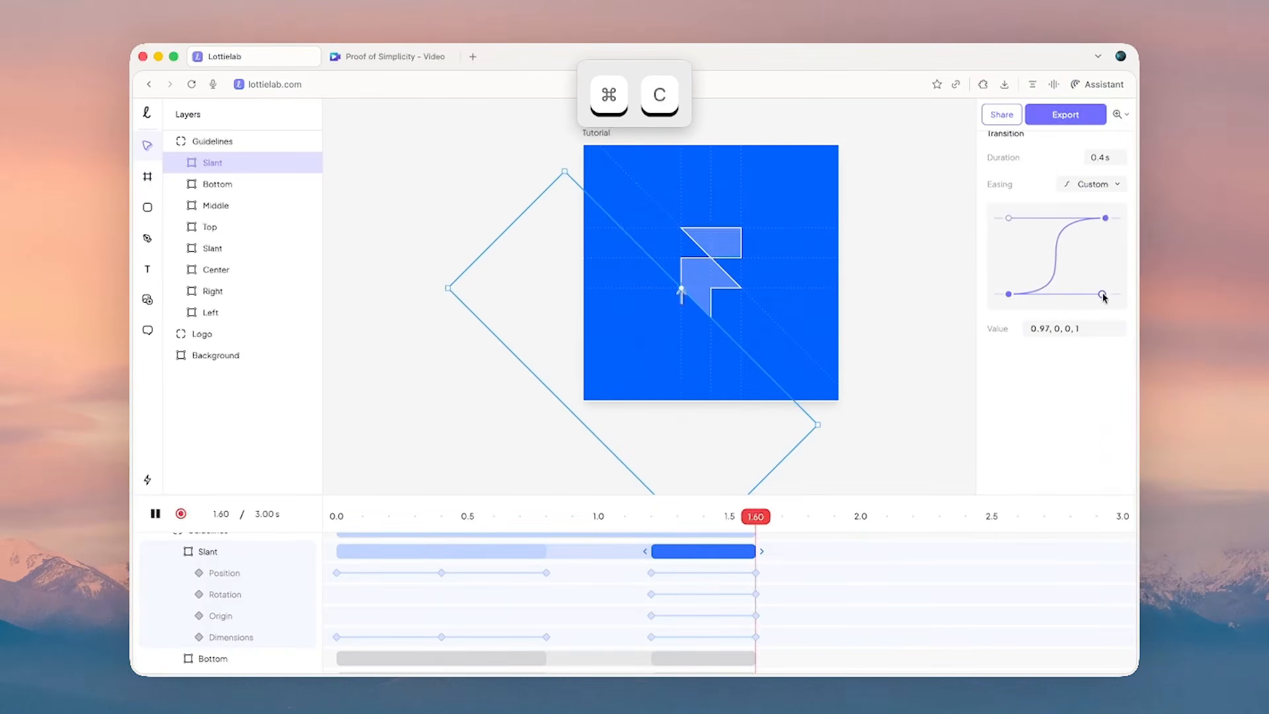
pyautogui.moveTo(1057, 294); pyautogui.dragTo(1105, 294)
# - Play the animation from the beginning to check the new Slant guideline's rotation against the logo
pyautogui.click(940, 332)
pyautogui.press('space')
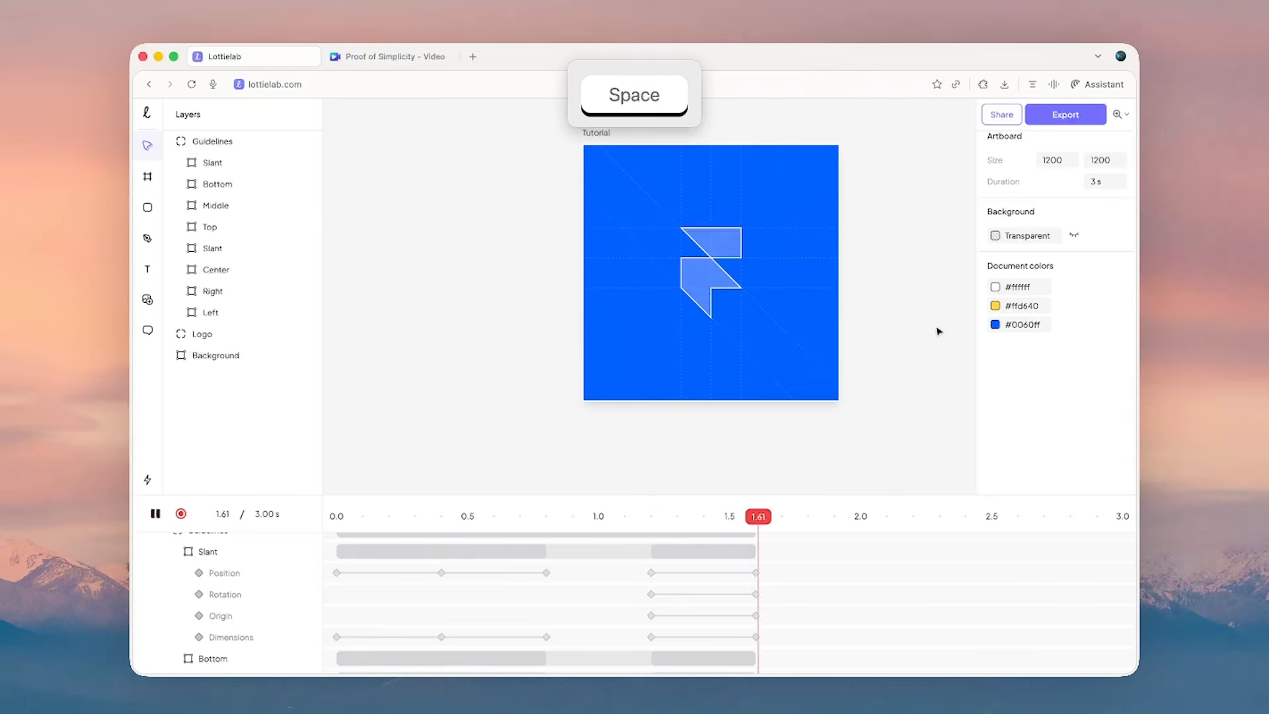
pyautogui.moveTo(621, 512); pyautogui.dragTo(333, 485)
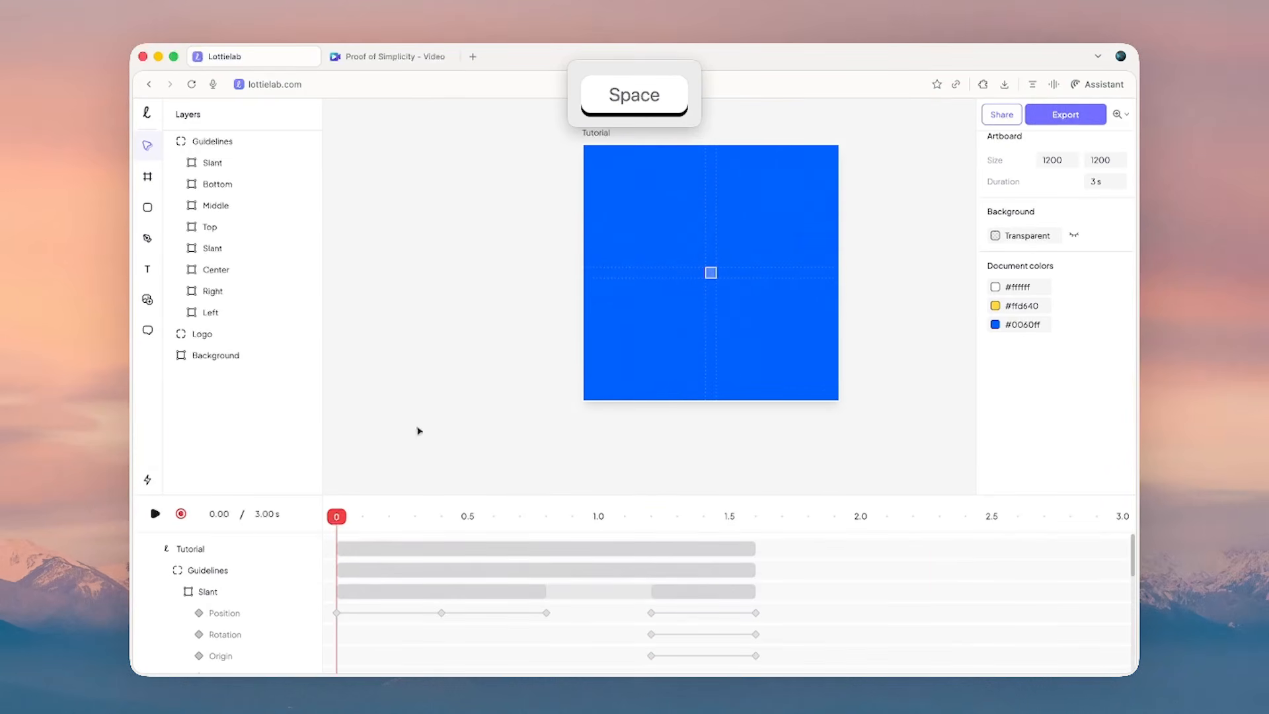
pyautogui.press('space')
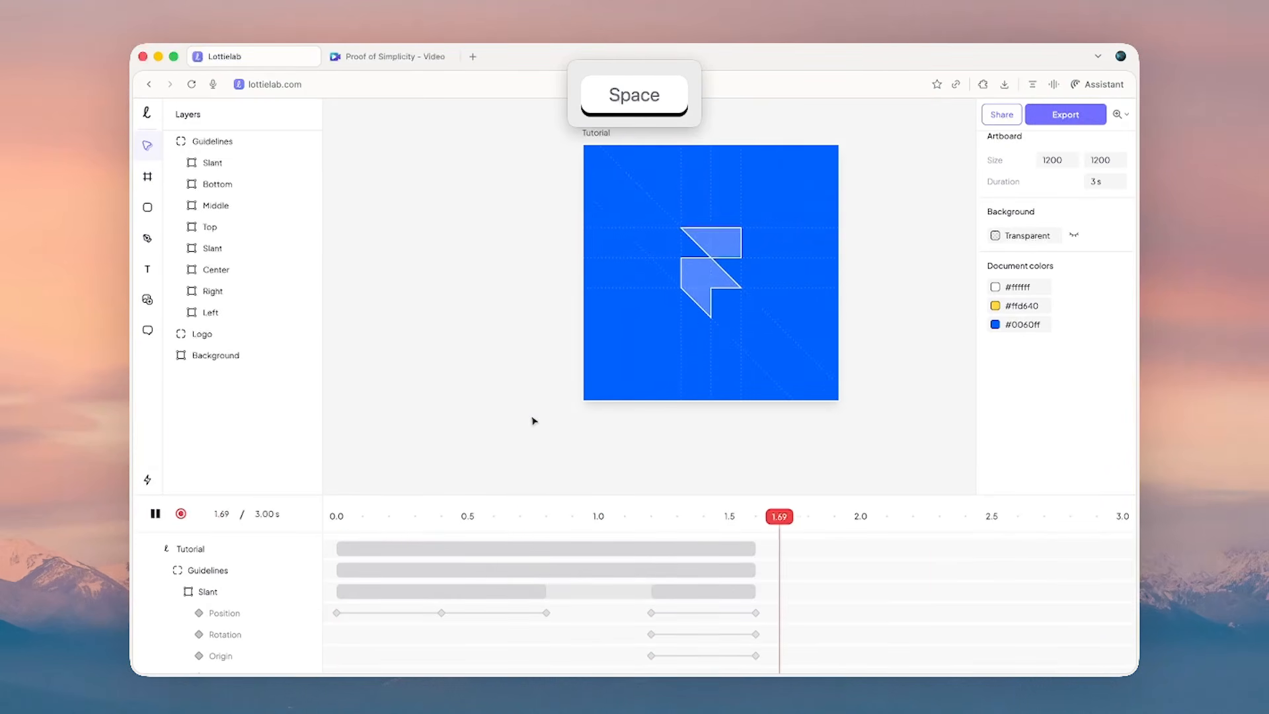
pyautogui.press('space')
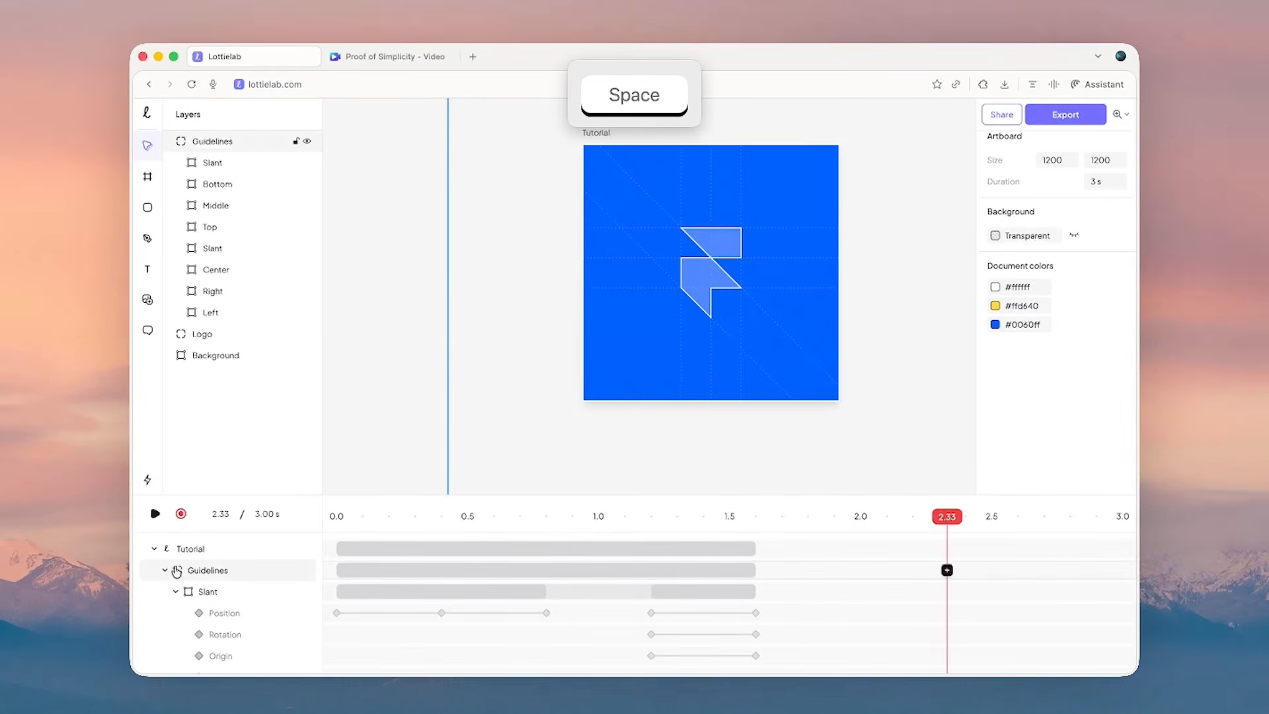
# - Collapse the Guidelines and Logo layers in the timeline, reduce the timeline's height and recentre the artboard
pyautogui.click(165, 569)
pyautogui.click(165, 592)
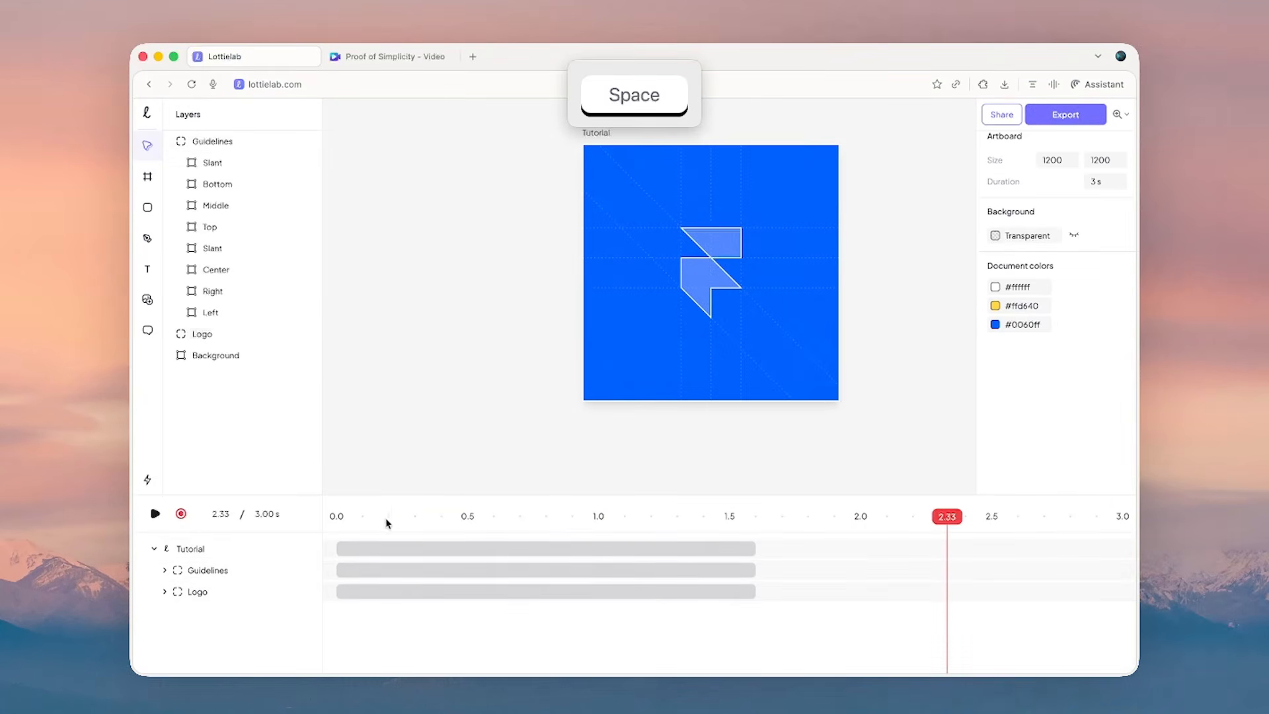
pyautogui.moveTo(580, 493); pyautogui.dragTo(579, 528)
pyautogui.hscroll(3, 657, 436)
pyautogui.scroll(2, 657, 436)
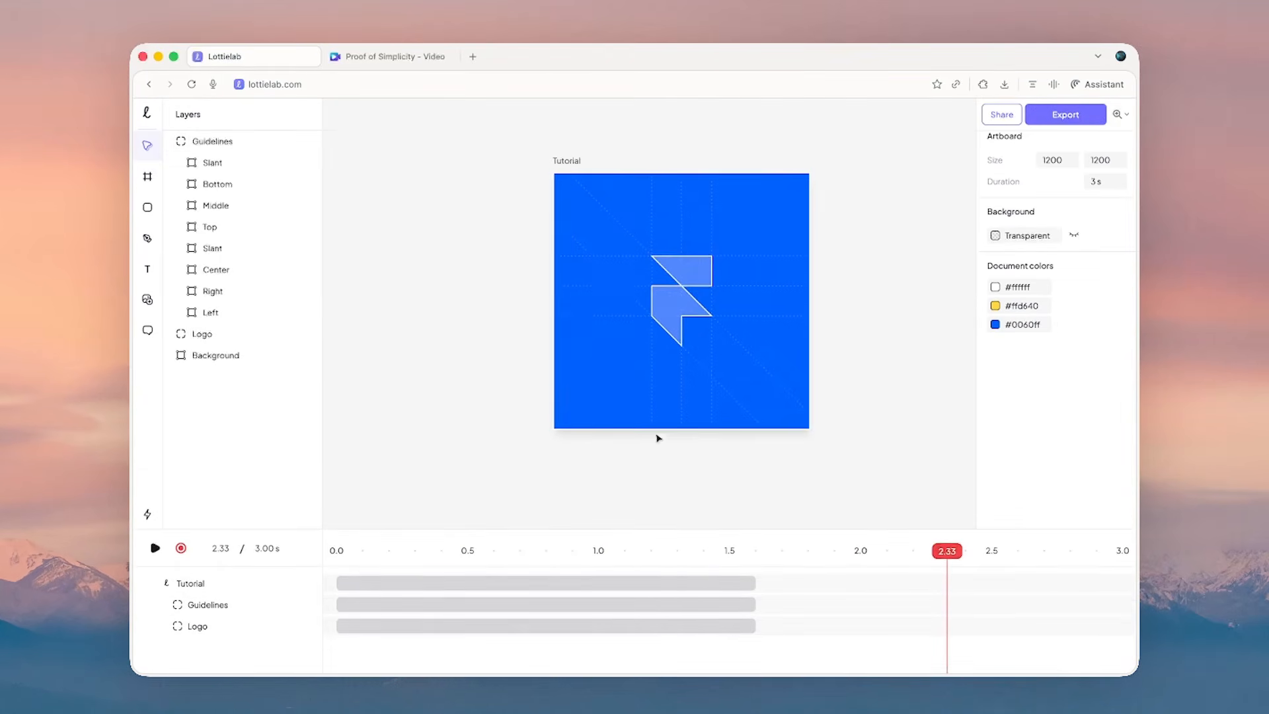
# - Check the reference video for the length of the remaining sequence and set the Tutorial animation's duration to 5 s
pyautogui.scroll(3, 675, 404)
pyautogui.scroll(1, 675, 400)
pyautogui.hotkey('ctrl', 'Up')
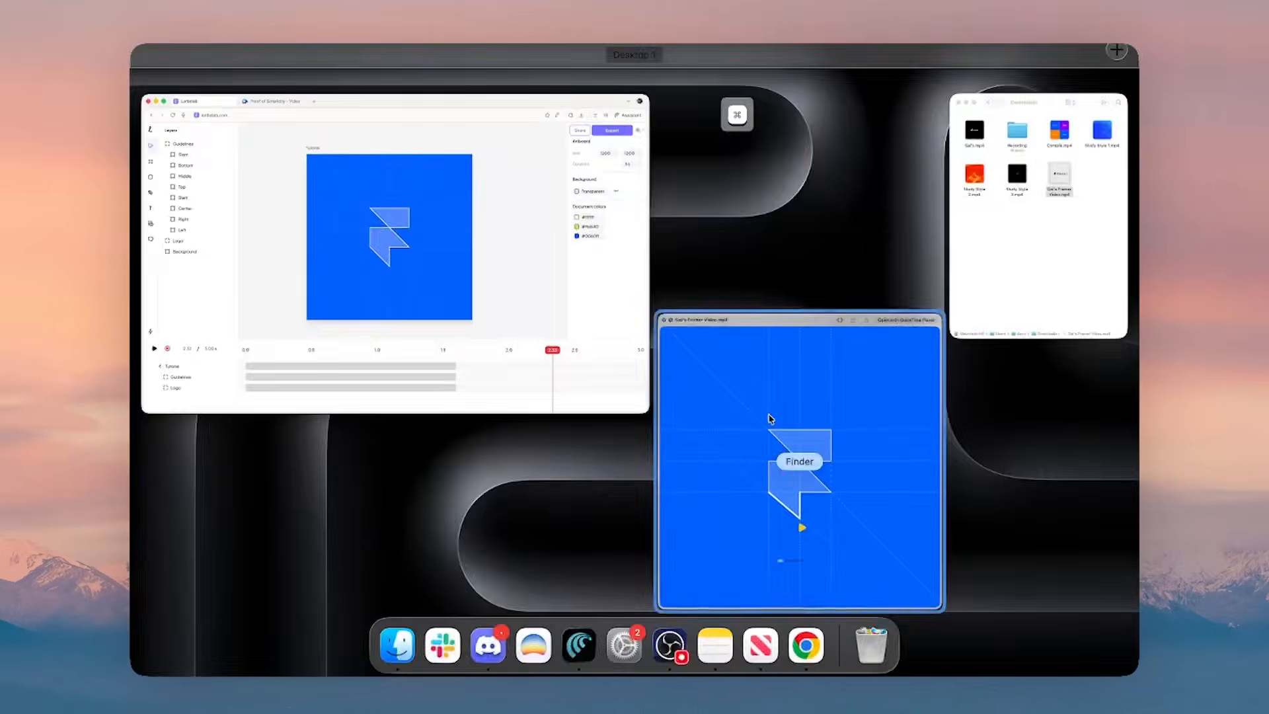
pyautogui.click(772, 419)
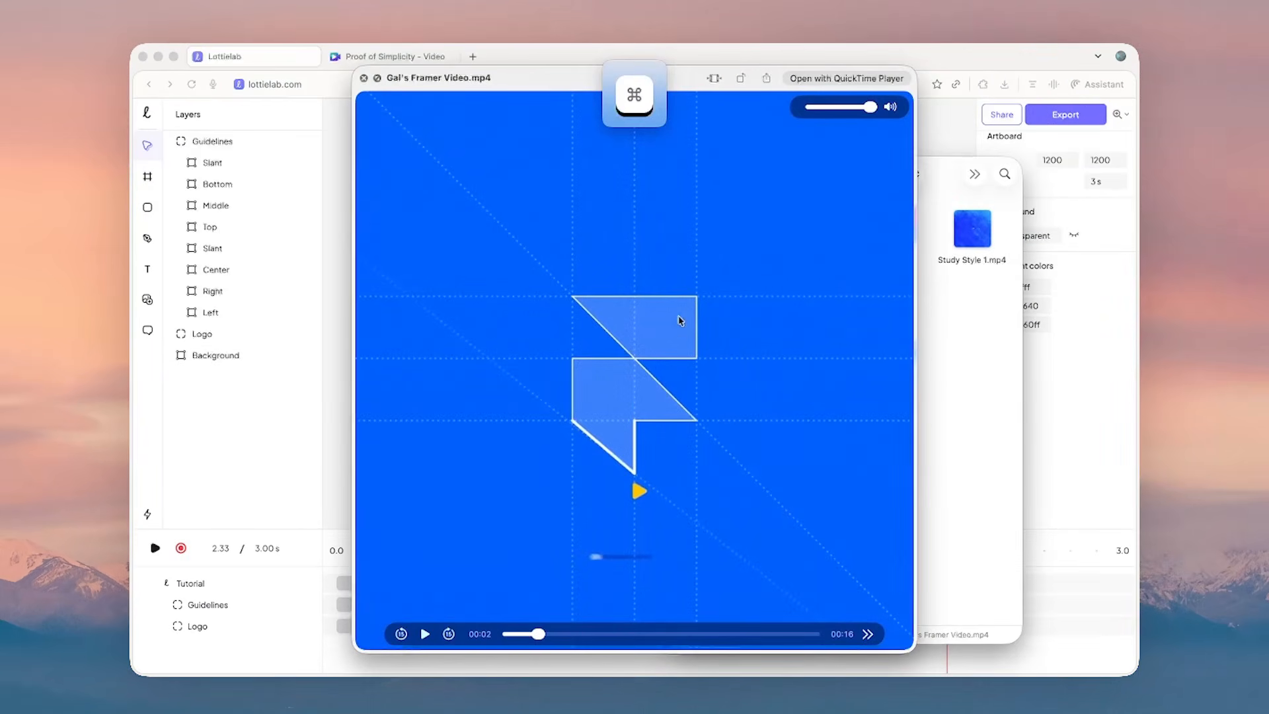
pyautogui.click(263, 421)
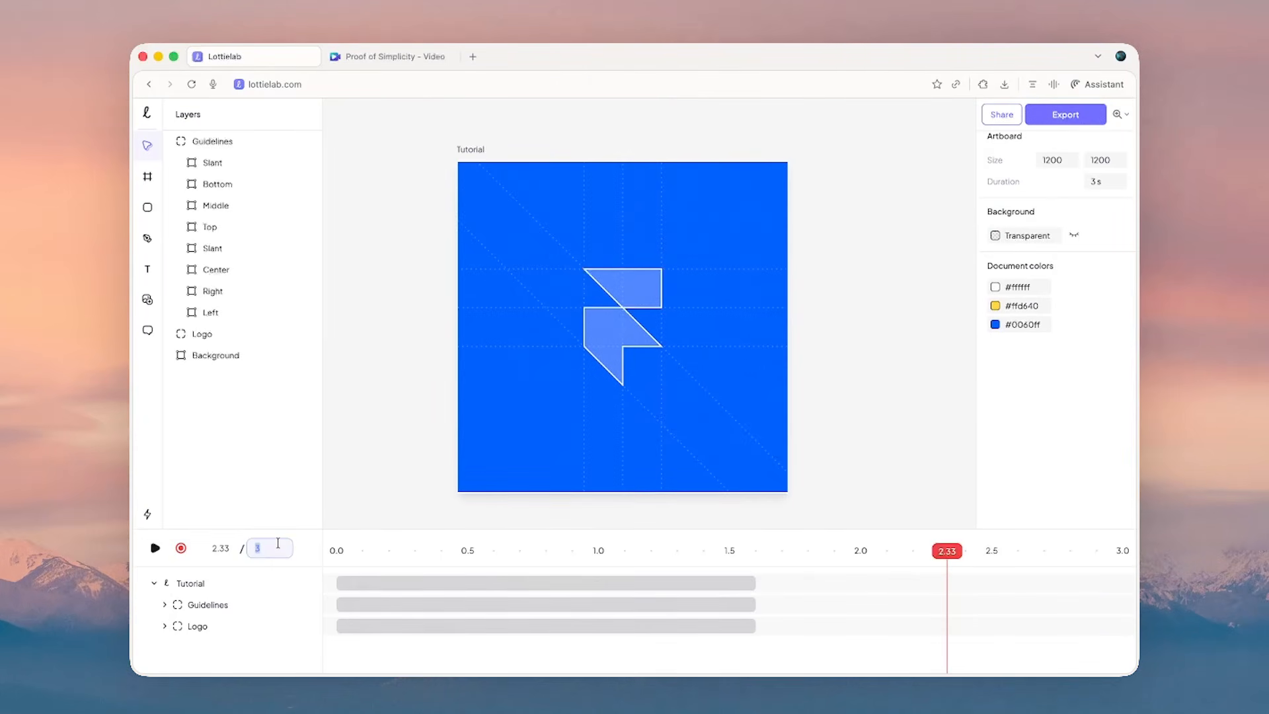
pyautogui.write('5')
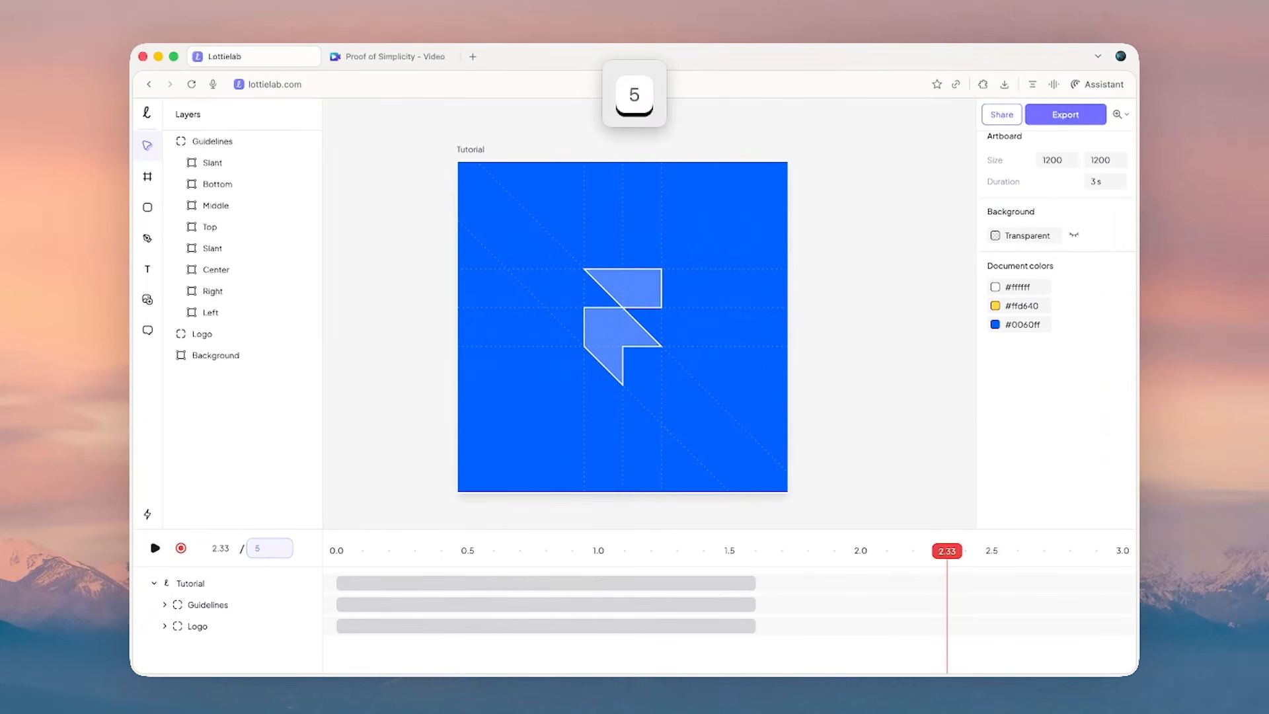
pyautogui.press('Return')
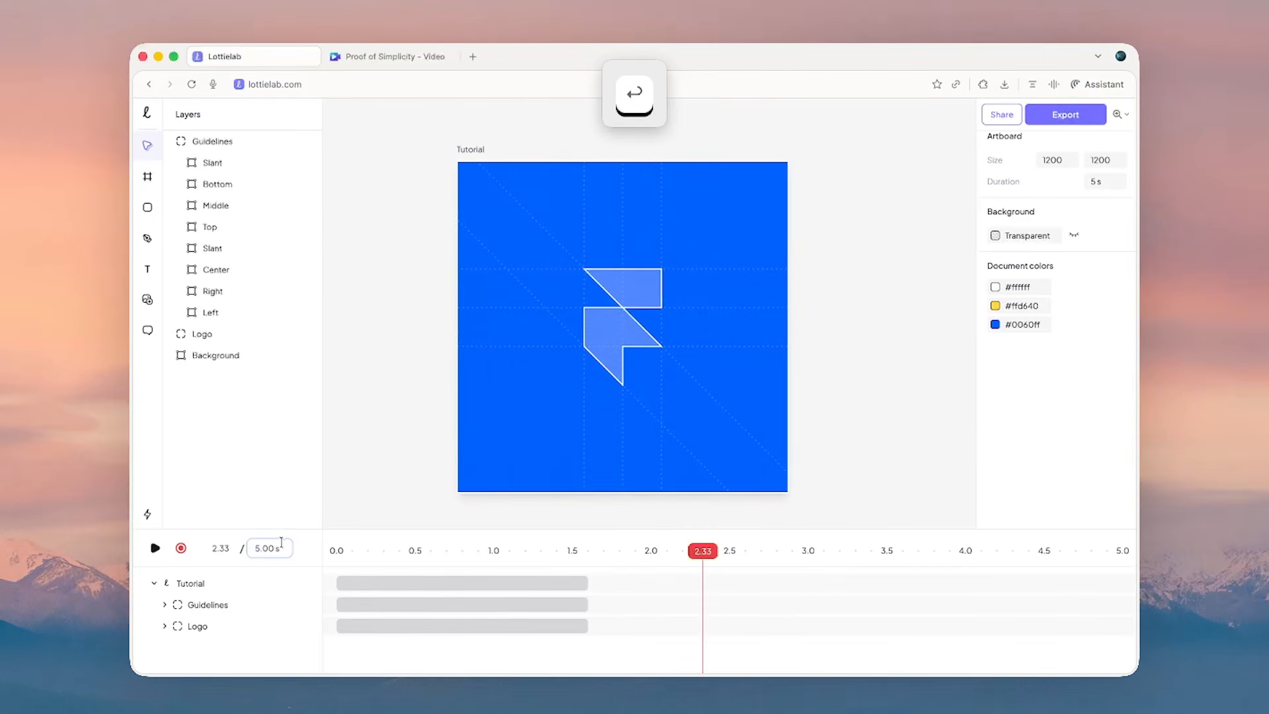
# - Move the collapsed Guidelines group below Logo in the layer order and find the black-background scene in the reference video
pyautogui.click(169, 141)
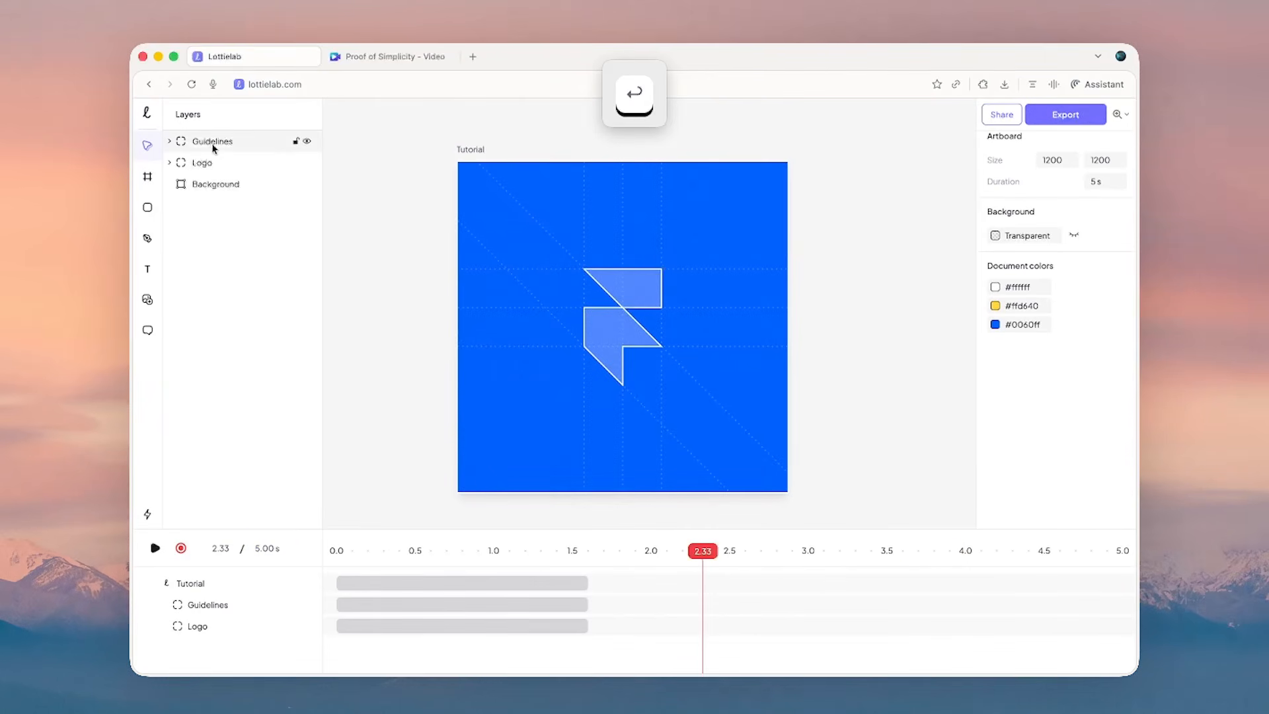
pyautogui.moveTo(232, 142); pyautogui.dragTo(219, 176)
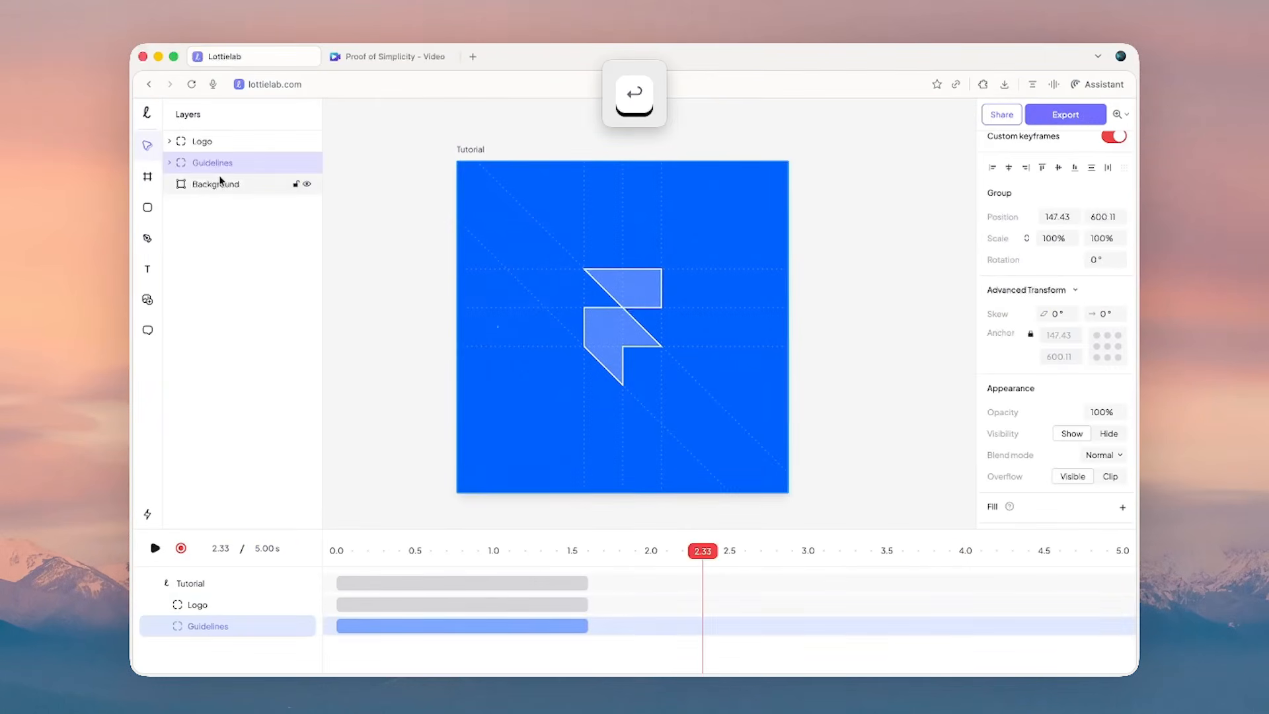
pyautogui.hotkey('ctrl', 'Up')
pyautogui.click(825, 421)
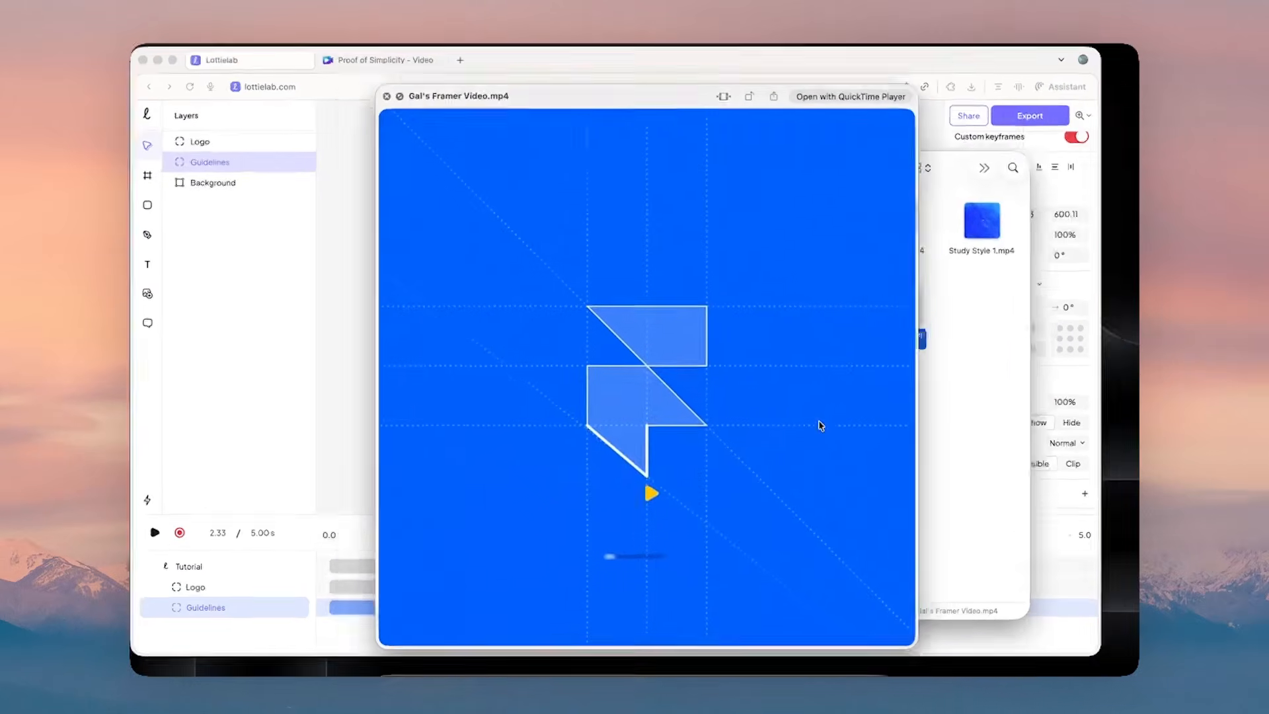
pyautogui.moveTo(539, 635); pyautogui.dragTo(564, 636)
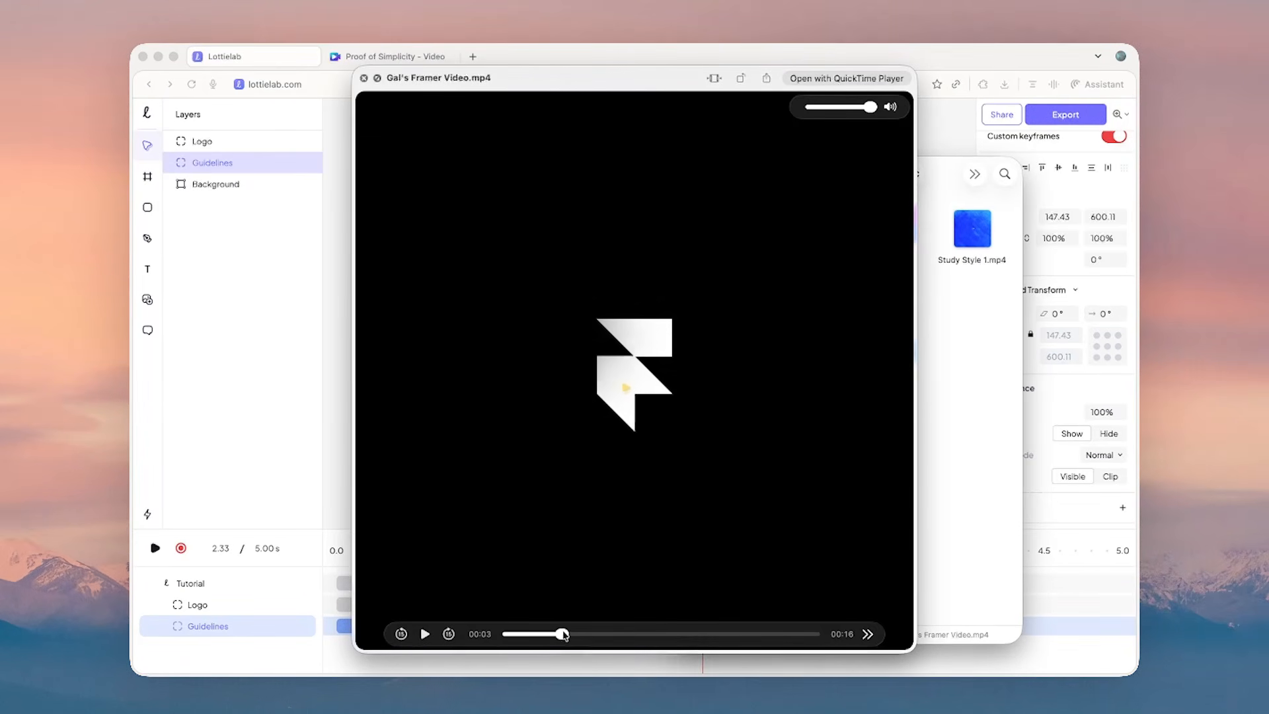
pyautogui.click(213, 374)
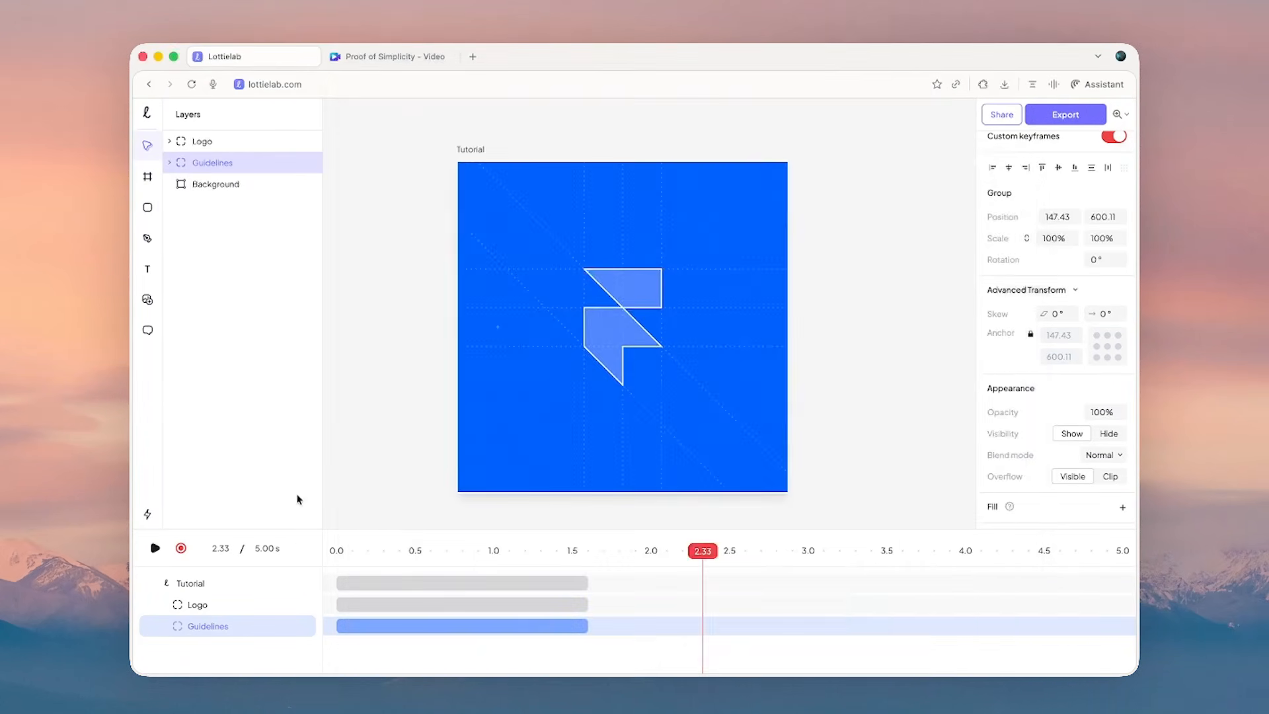
# - Change the Background rectangle's fill to black (000000) at 2.00 s, which is 0.4 s after the last logo keyframe
pyautogui.click(585, 552)
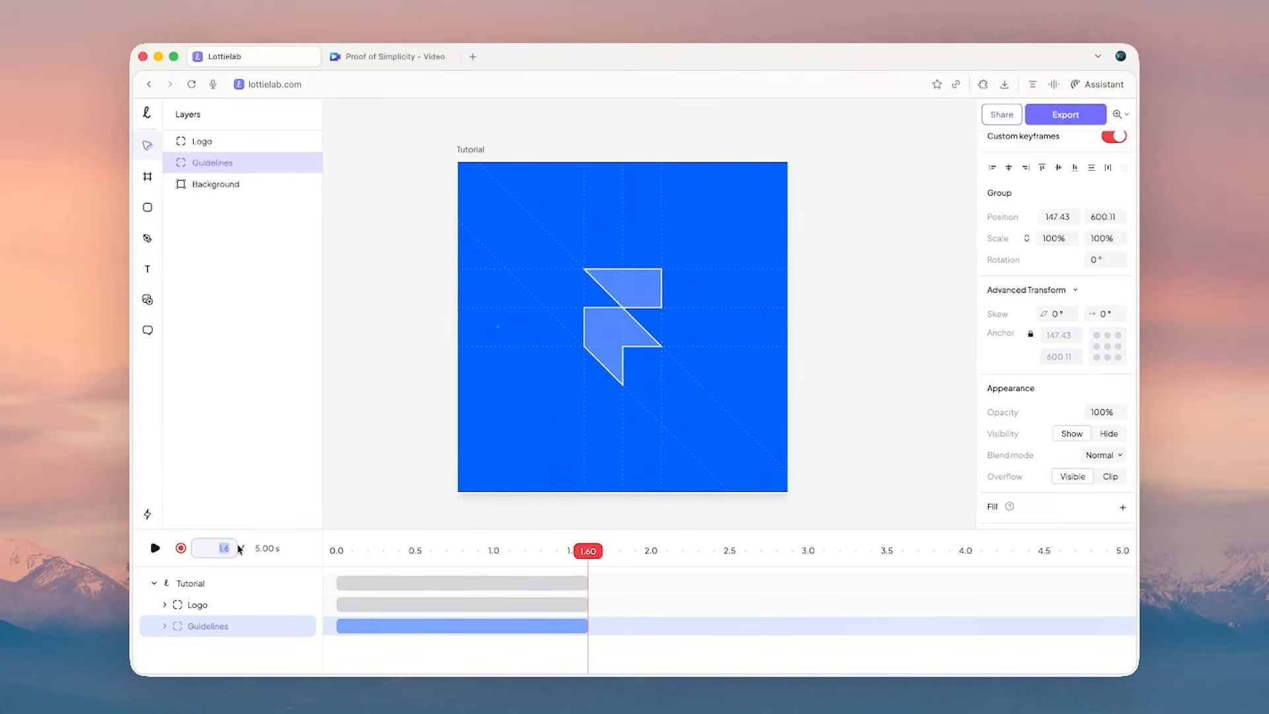
pyautogui.press('Right')
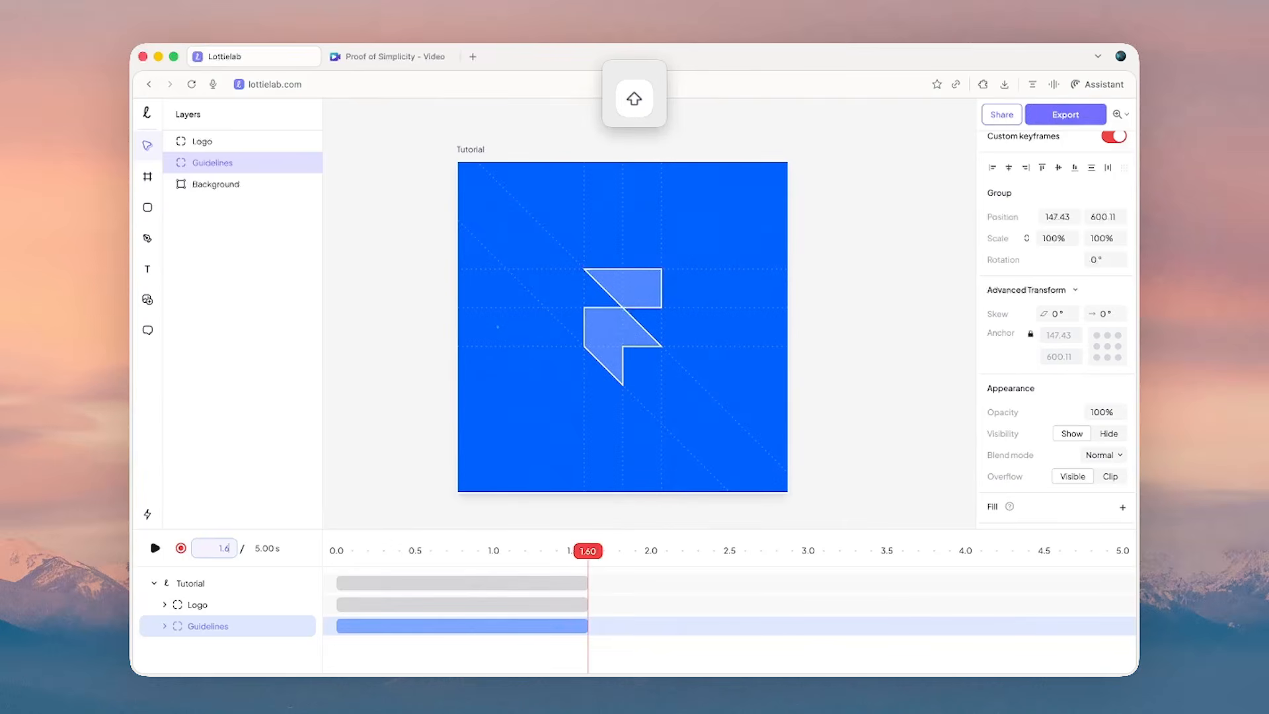
pyautogui.write('+0.4')
pyautogui.press('Return')
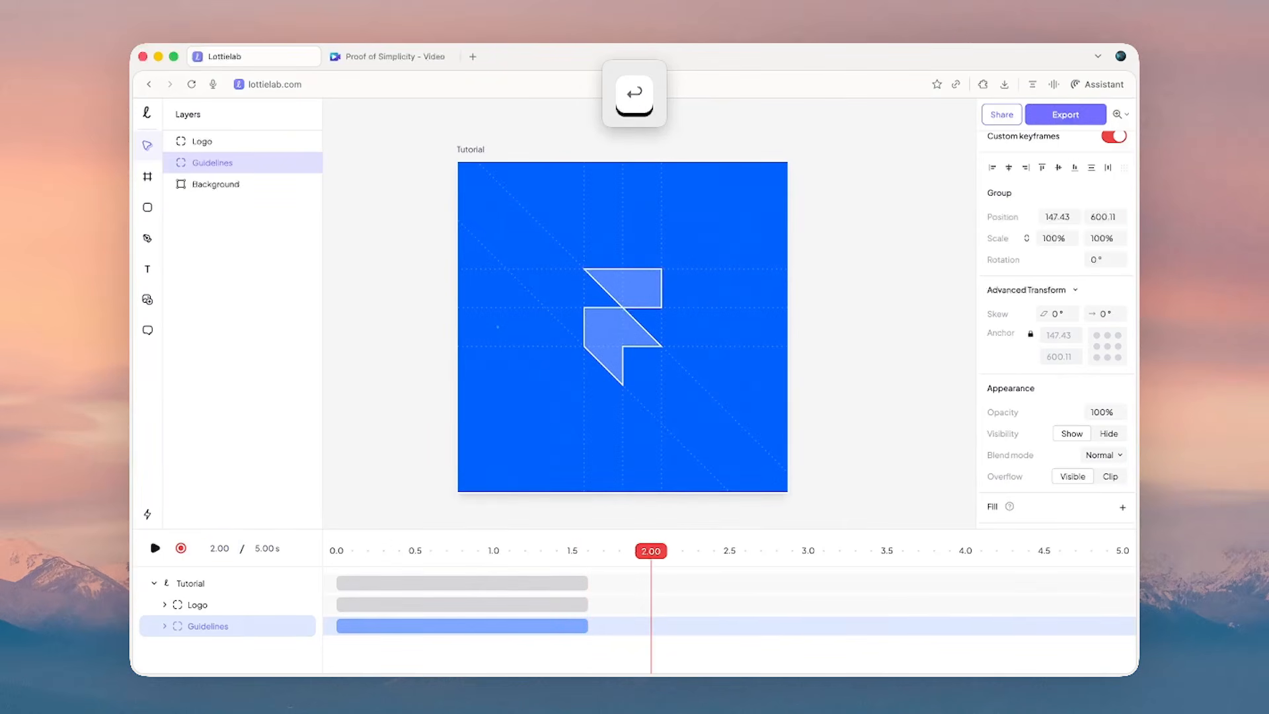
pyautogui.click(246, 182)
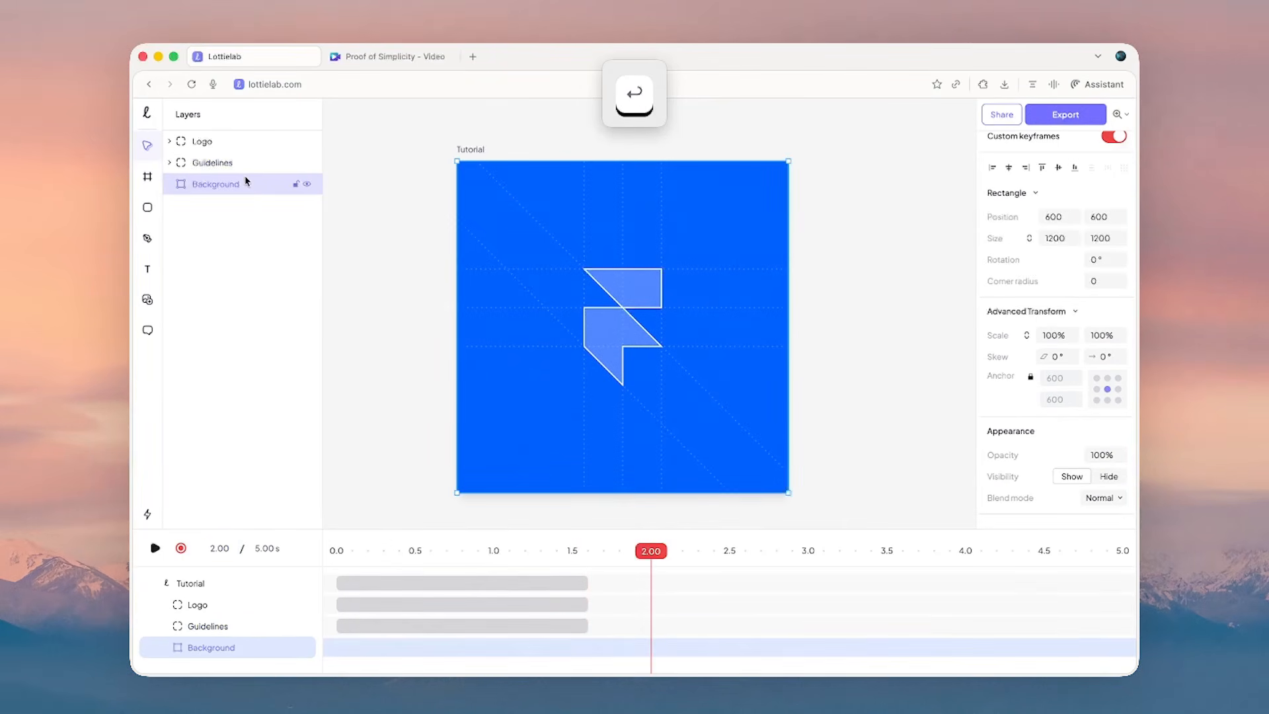
pyautogui.scroll(-5, 998, 393)
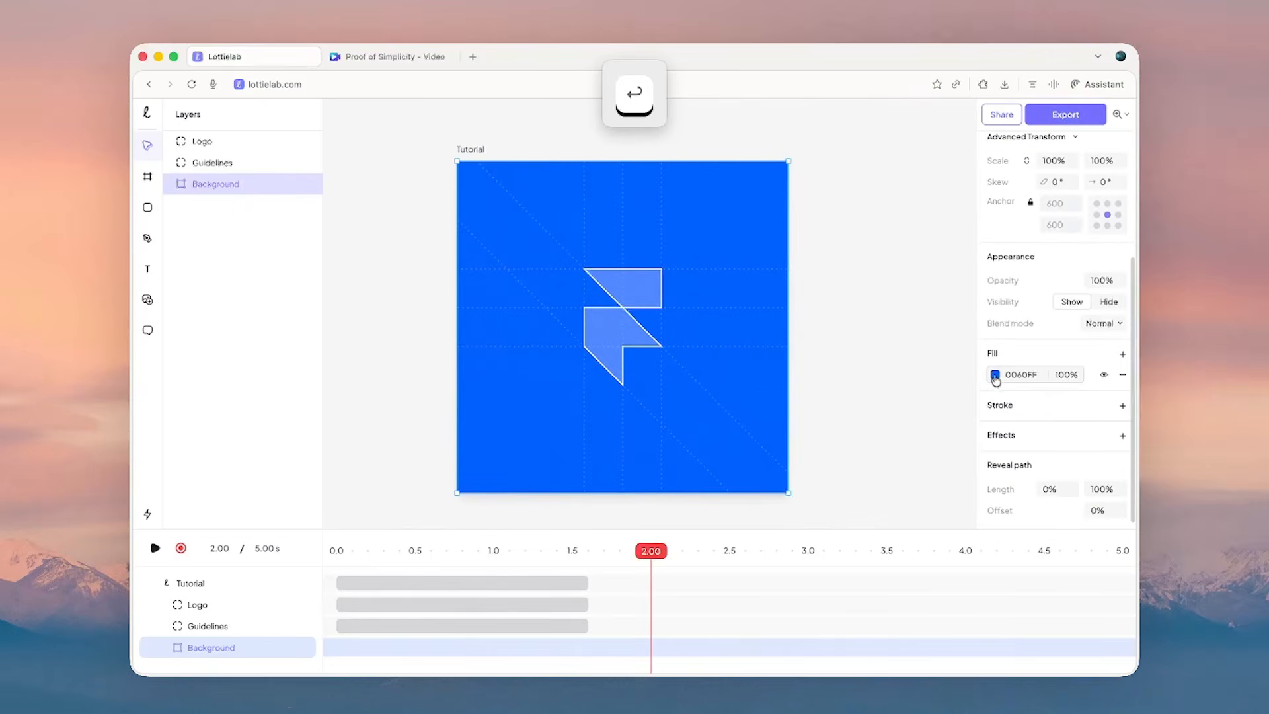
pyautogui.click(1020, 375)
pyautogui.press('super+a')
pyautogui.press('BackSpace')
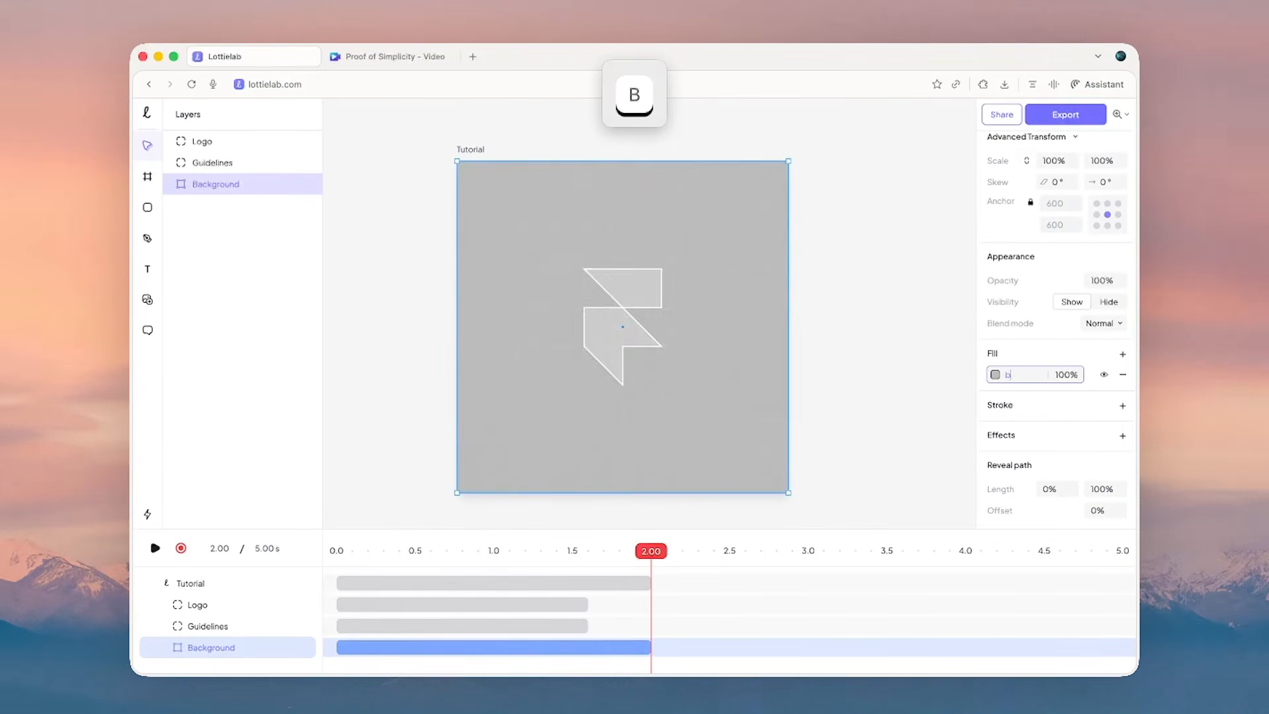
pyautogui.write('black')
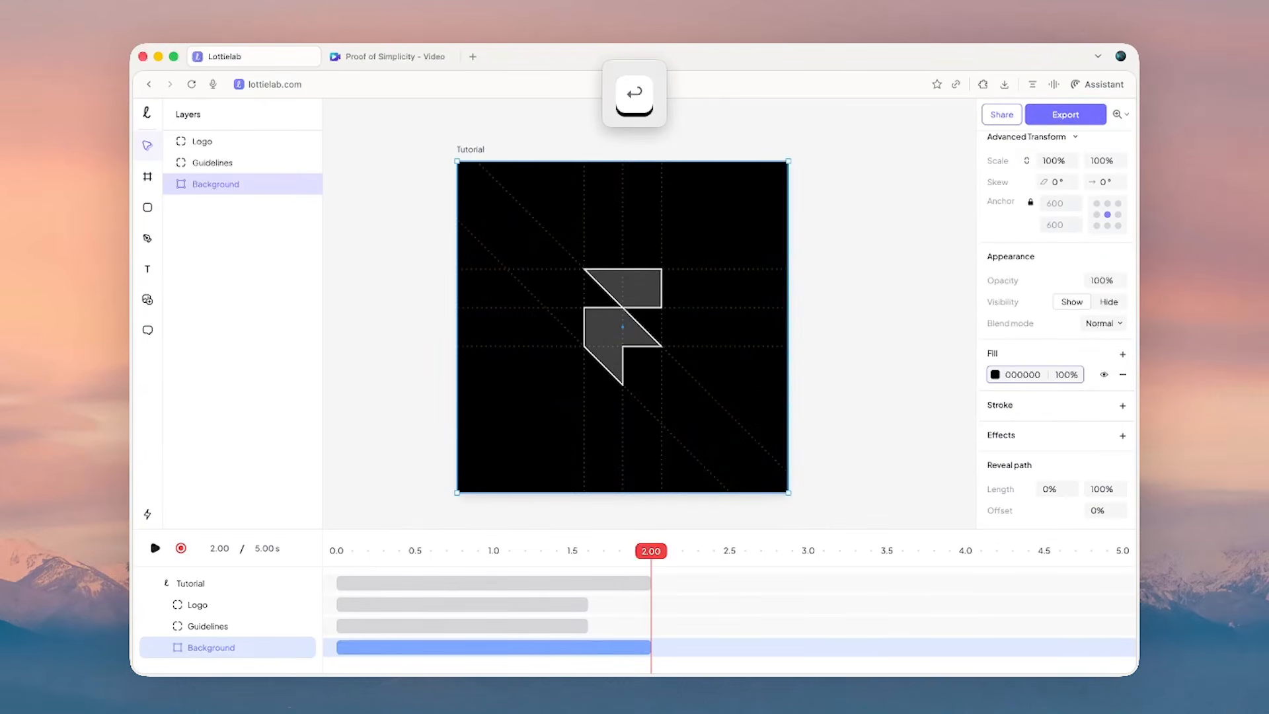
# - Move the starting keyframe of the Background's fill to 1.60 s and compare the fade to black with the reference video
pyautogui.click(539, 646)
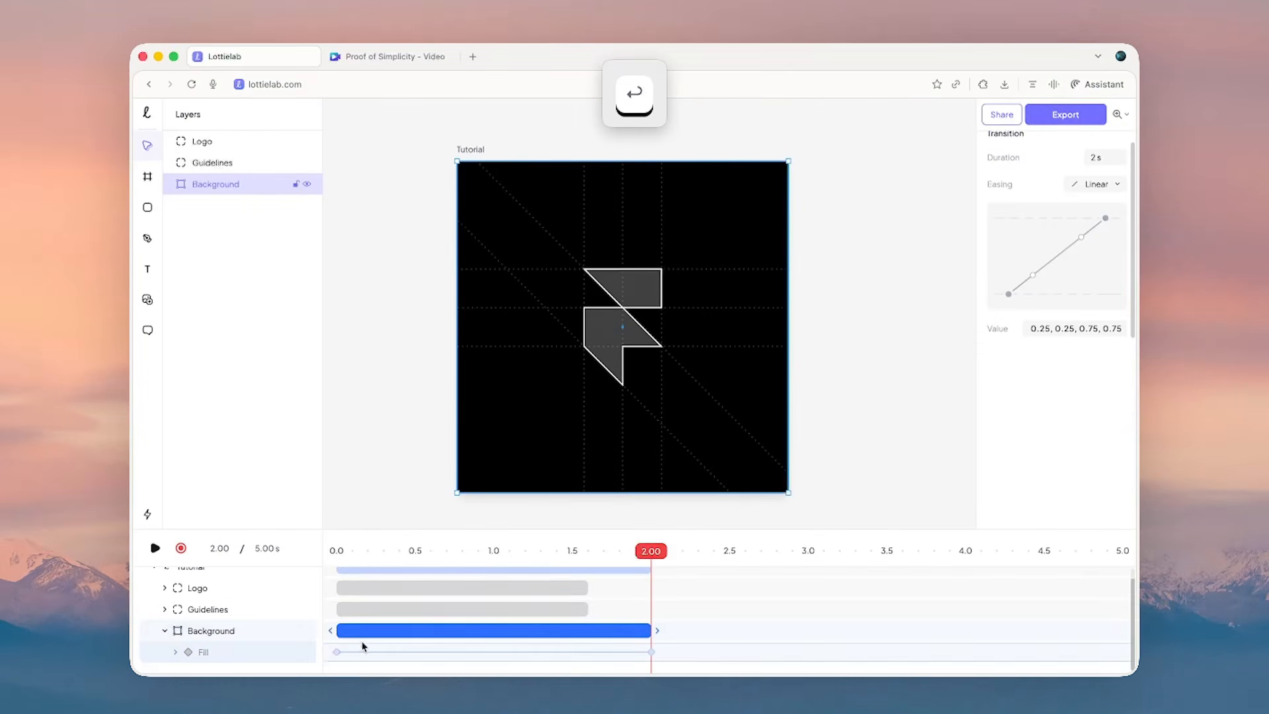
pyautogui.moveTo(336, 652); pyautogui.dragTo(588, 651)
pyautogui.moveTo(594, 555); pyautogui.dragTo(656, 557)
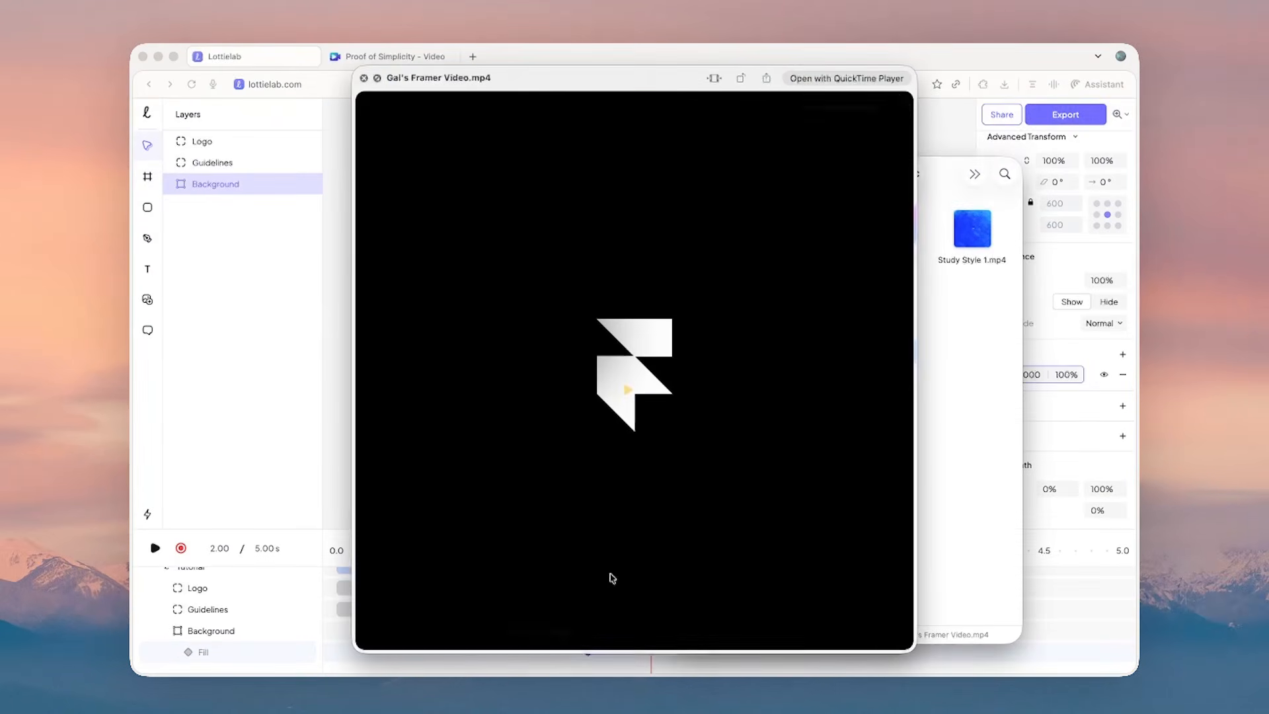
pyautogui.moveTo(552, 636)
pyautogui.mouseDown()
pyautogui.moveTo(538, 636)
pyautogui.moveTo(557, 635)
pyautogui.mouseUp()
# - Scale the Logo group to 60% proportionally at 2.00 s
pyautogui.click(271, 141)
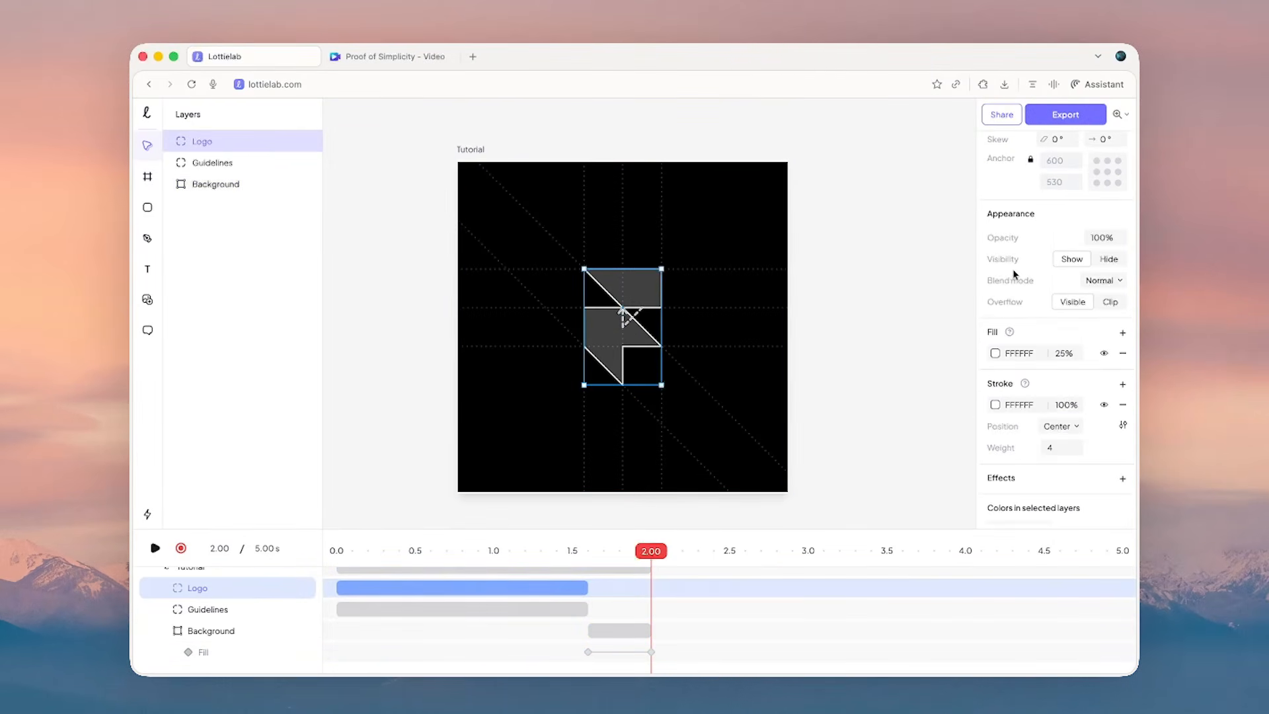
pyautogui.scroll(3, 1028, 277)
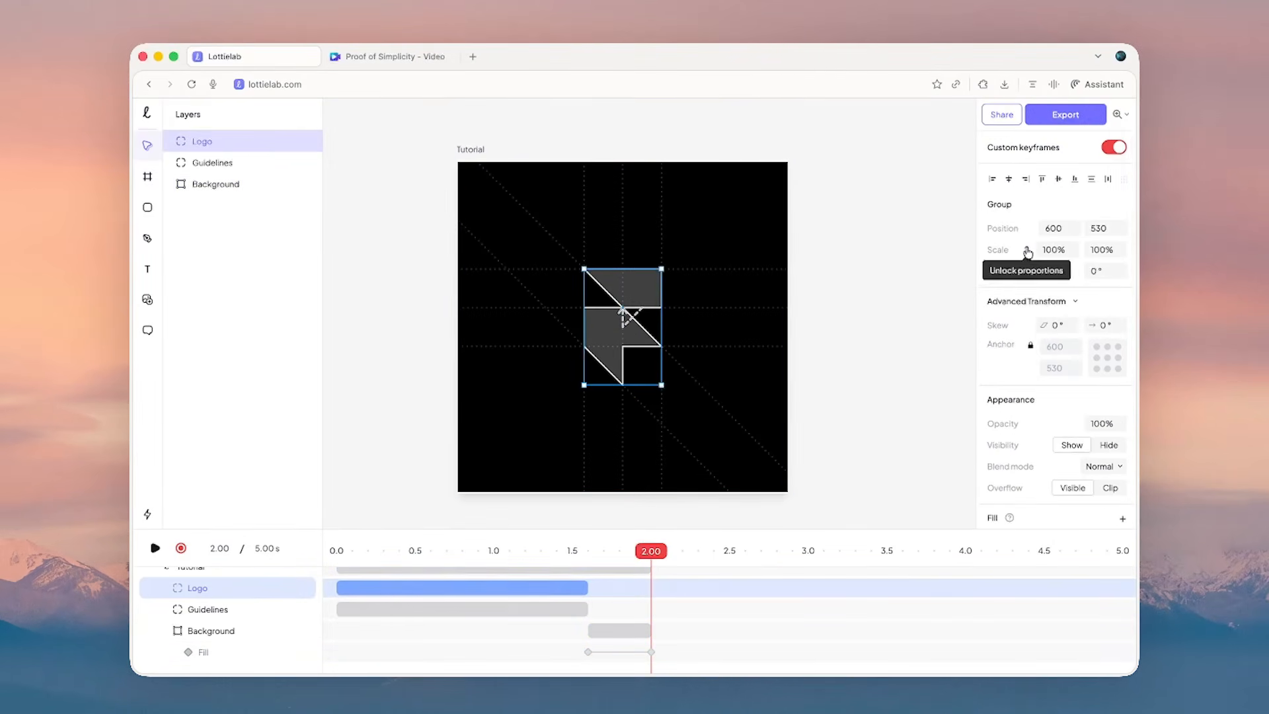
pyautogui.click(1054, 250)
pyautogui.write('60')
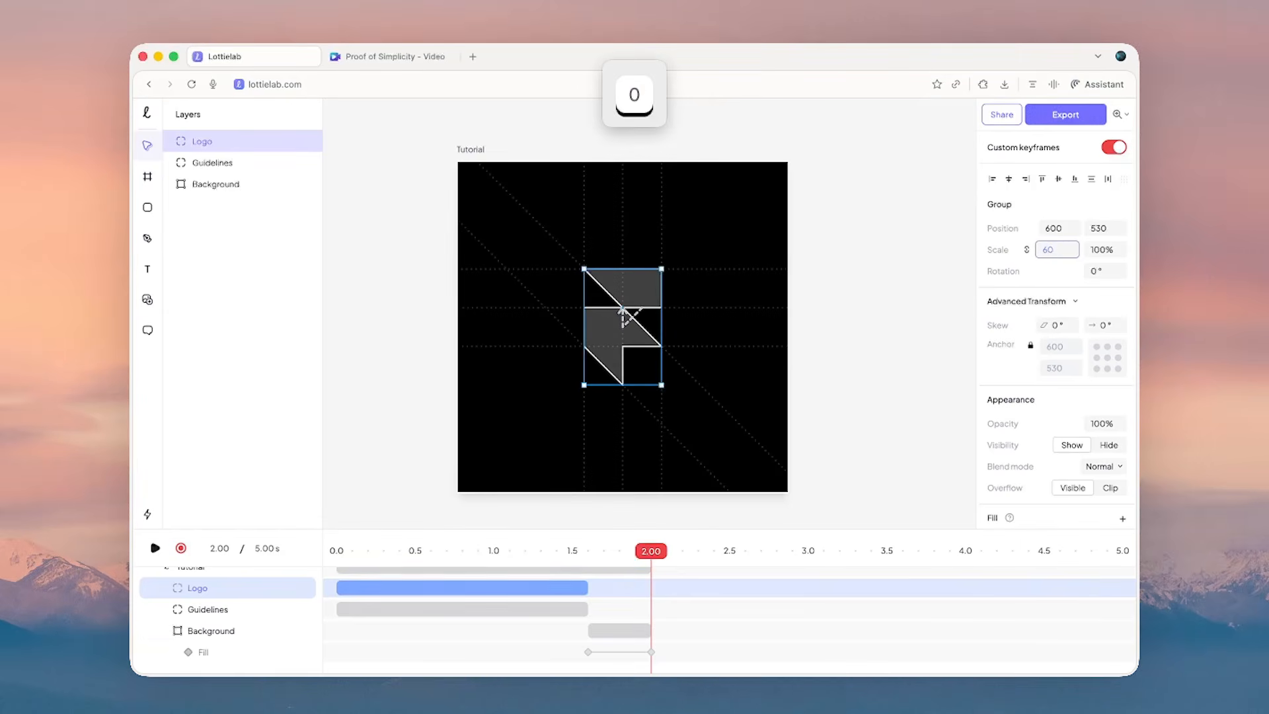
pyautogui.press('Return')
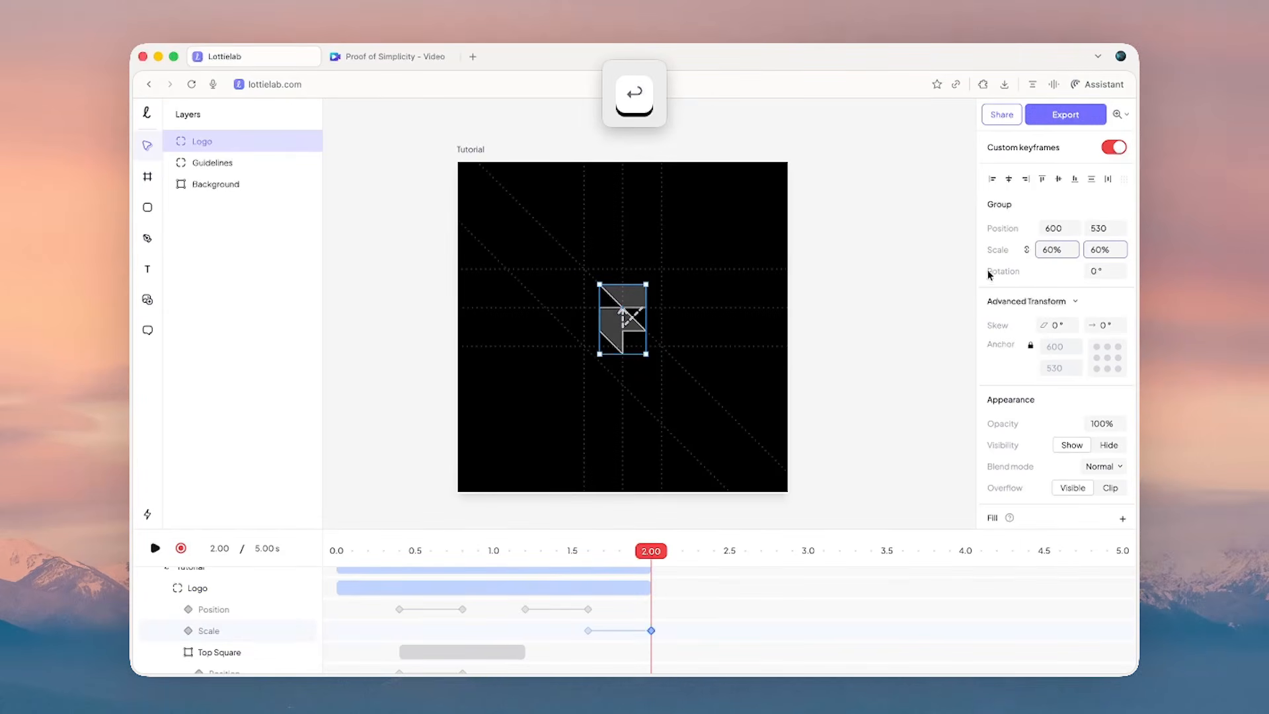
# - Review the reference video around 0:03 to compare the logo's scale on the black background
pyautogui.hotkey('ctrl', 'Up')
pyautogui.click(858, 403)
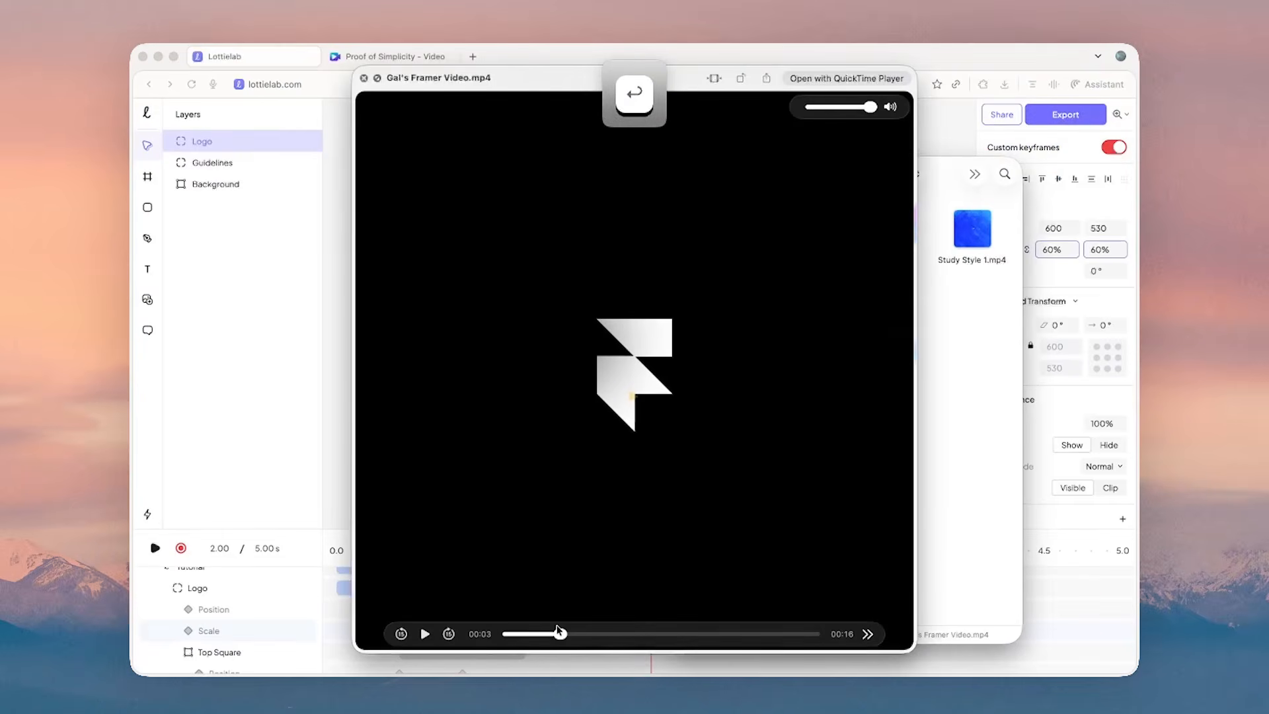
pyautogui.moveTo(557, 635)
pyautogui.mouseDown()
pyautogui.moveTo(535, 635)
pyautogui.moveTo(558, 640)
pyautogui.mouseUp()
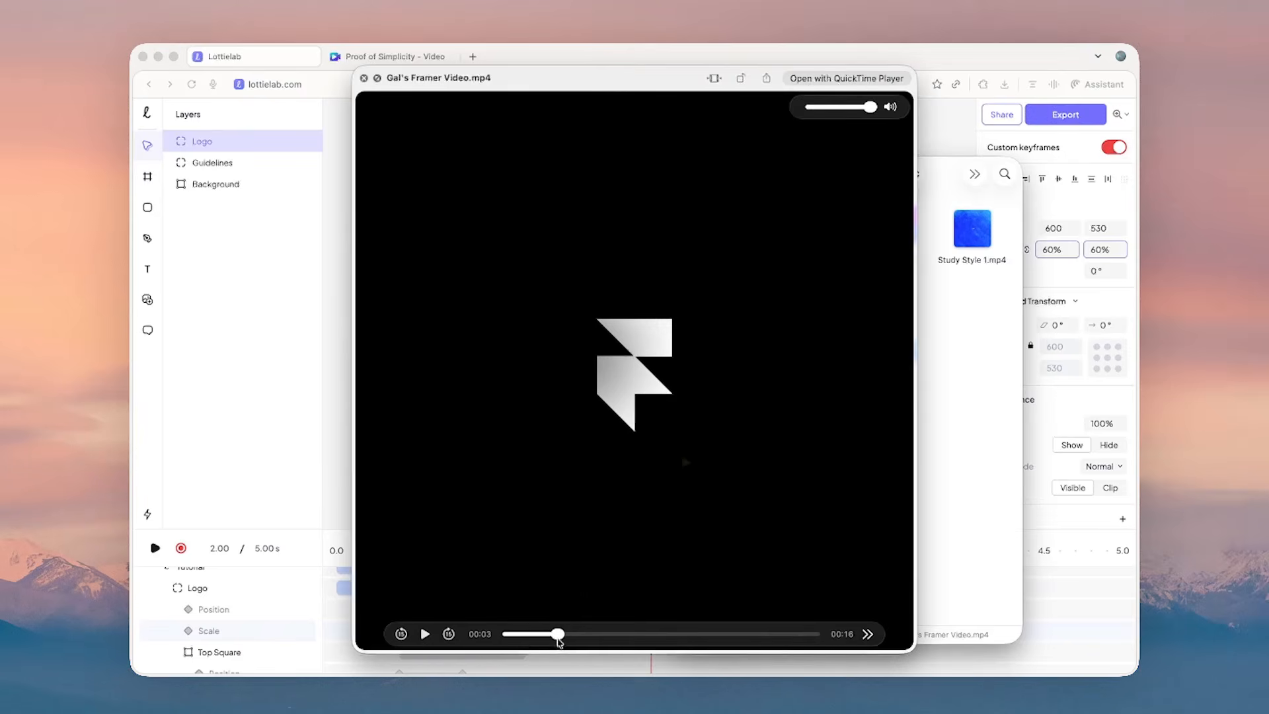
pyautogui.click(260, 377)
# - Try scaling the Guidelines group to 52% at 2.00 s and undo the change
pyautogui.click(256, 169)
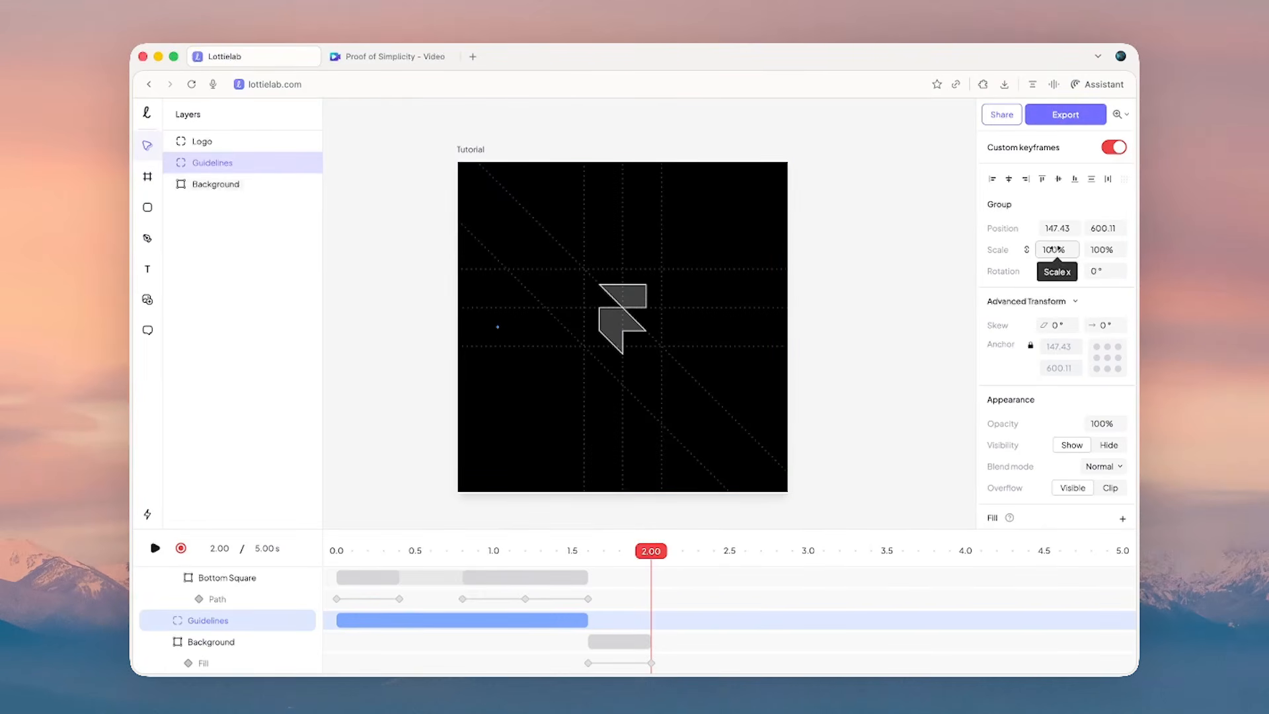
pyautogui.moveTo(1053, 250); pyautogui.dragTo(779, 245)
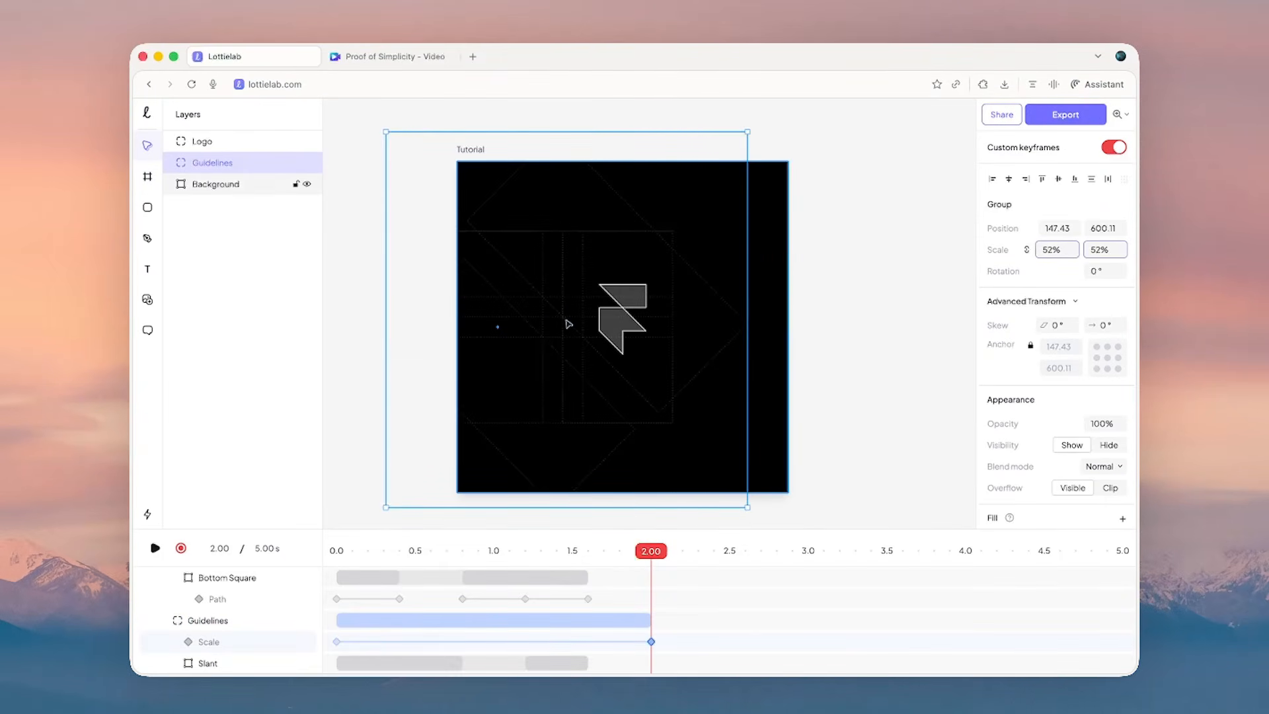
pyautogui.press('super+z')
pyautogui.press('super+z')
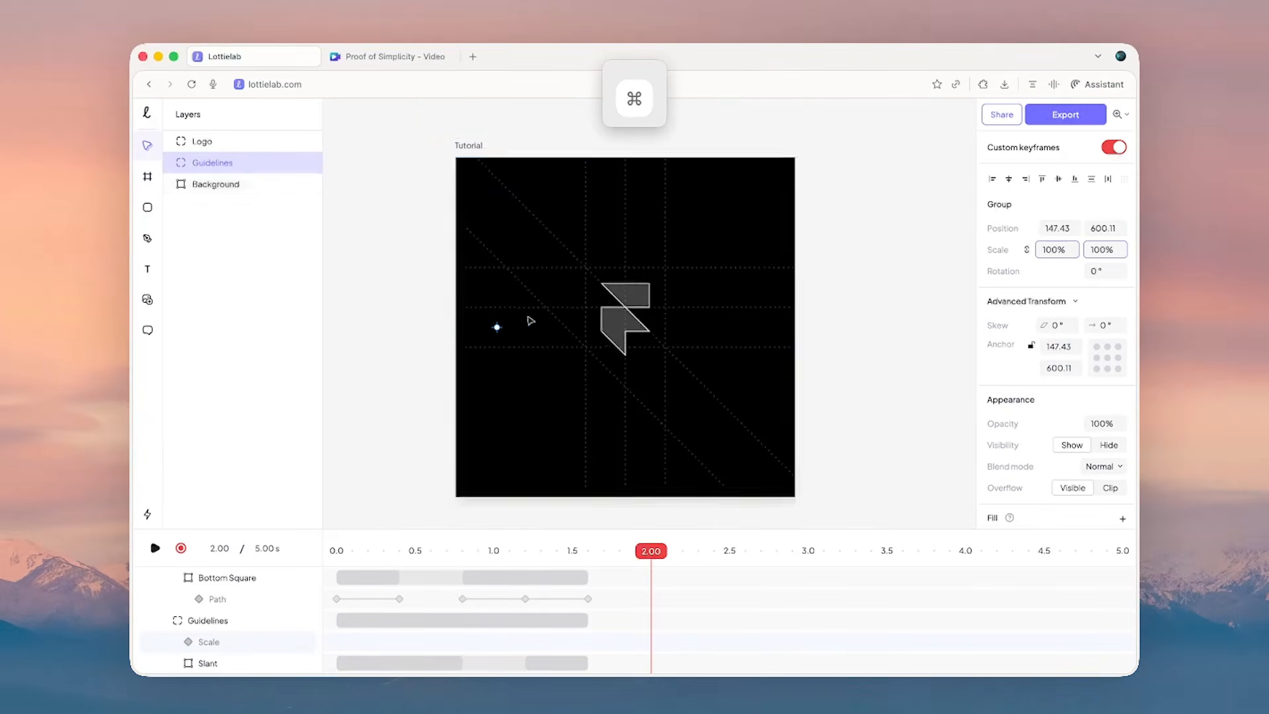
# - Inspect the Guidelines group's unlocked anchor and undo the anchor changes recorded as Origin keyframes
pyautogui.scroll(3, 522, 329)
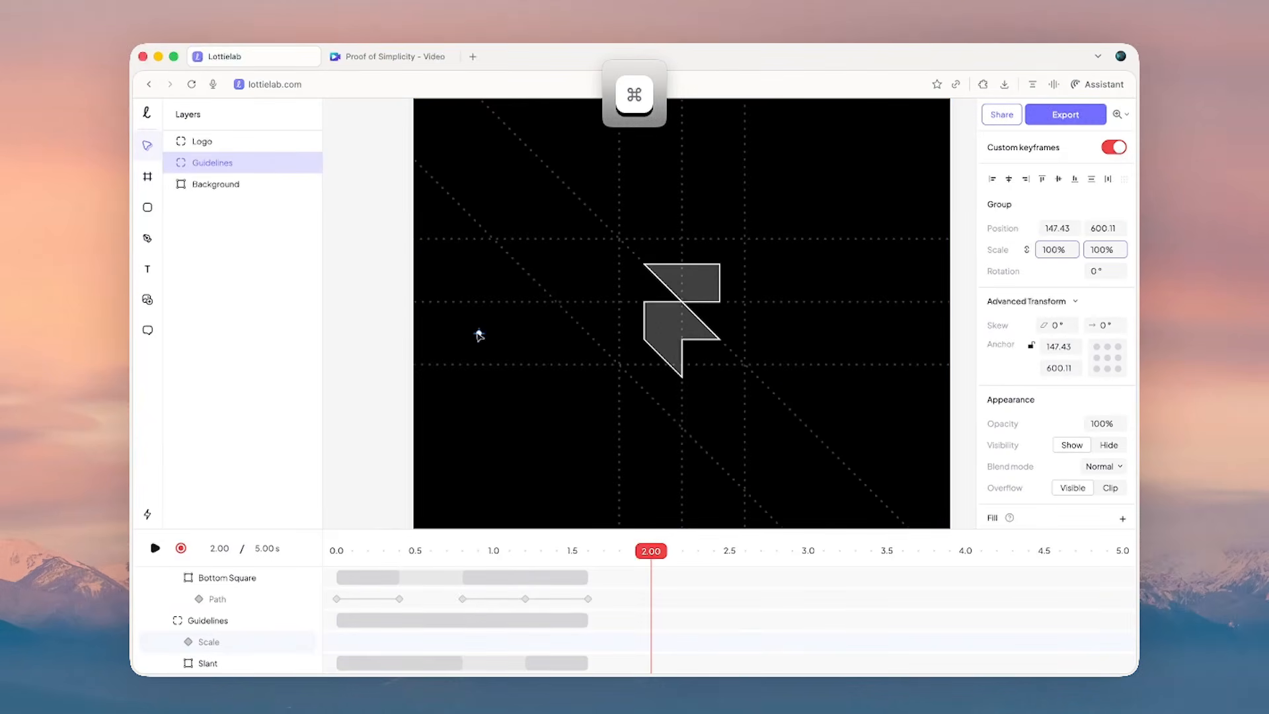
pyautogui.press('super+z')
pyautogui.press('super+z')
pyautogui.press('super+z')
pyautogui.press('super+z')
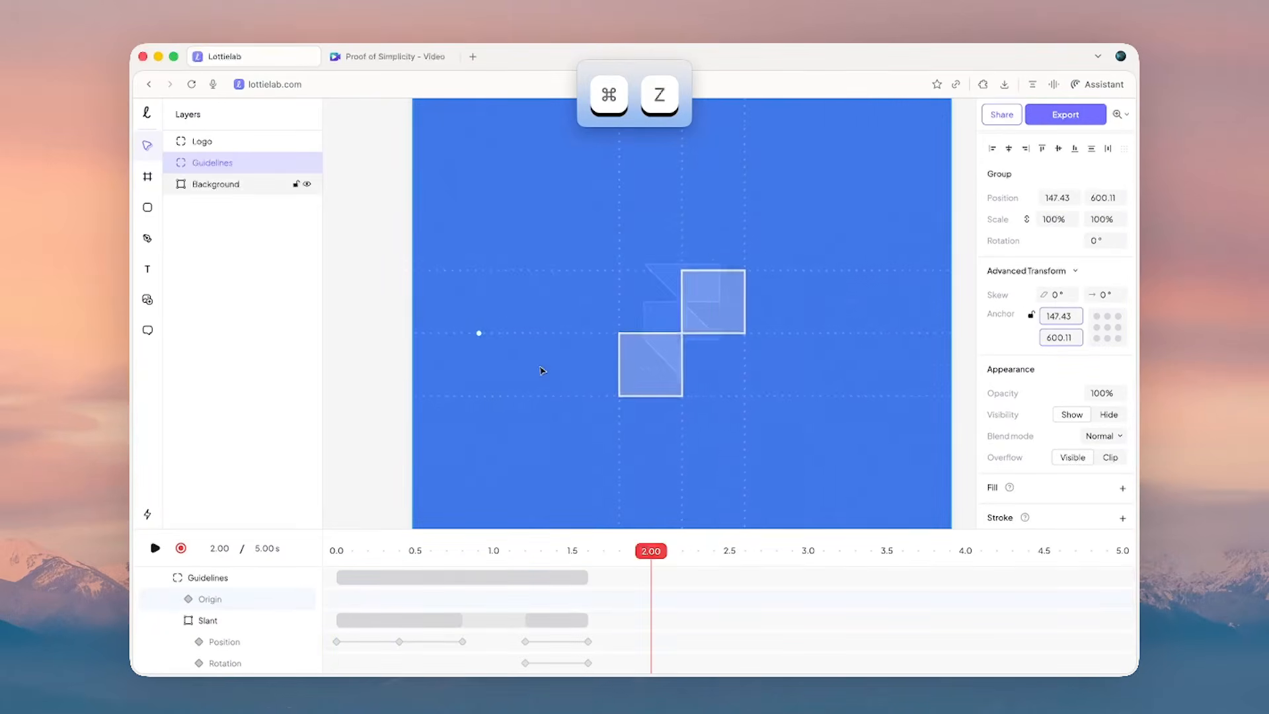
pyautogui.press('super+z')
pyautogui.press('super+z')
pyautogui.press('super+z')
pyautogui.press('super+z')
# - With keyframe recording off, clip the Guidelines group's overflow and resize its bounds to 1200 × 1200, matching the Tutorial artboard
pyautogui.click(180, 548)
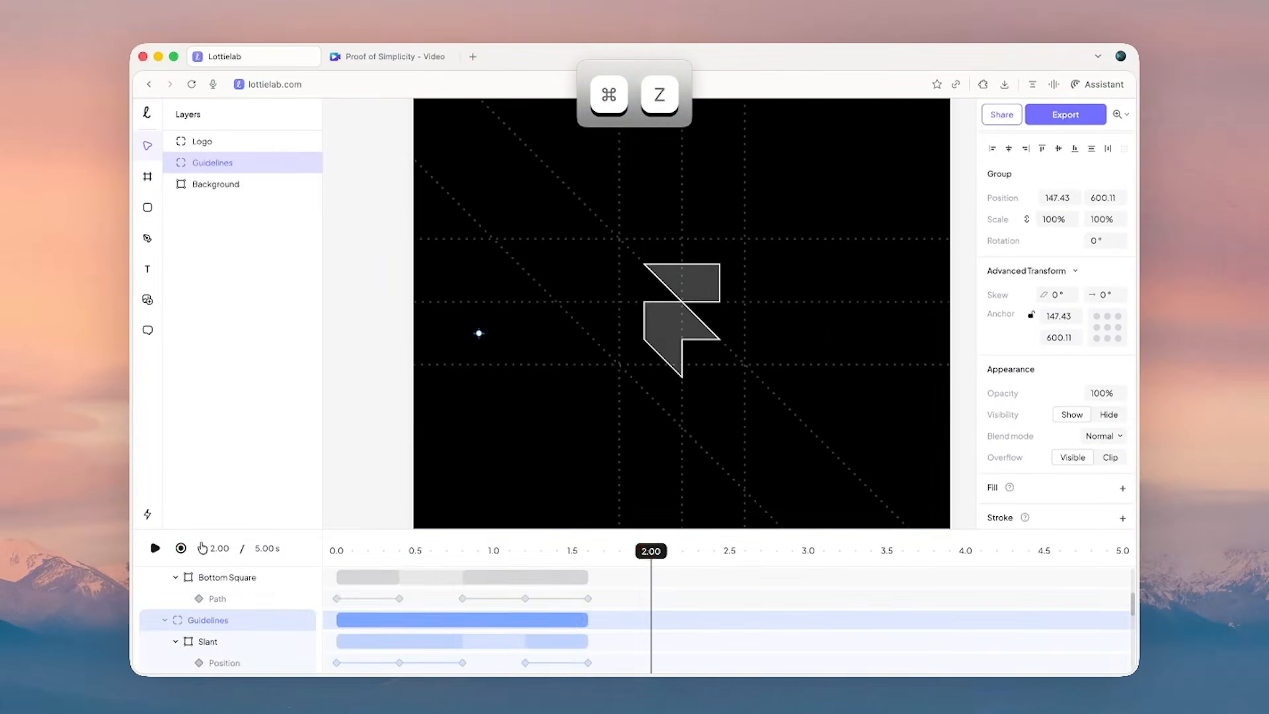
pyautogui.scroll(-5, 595, 338)
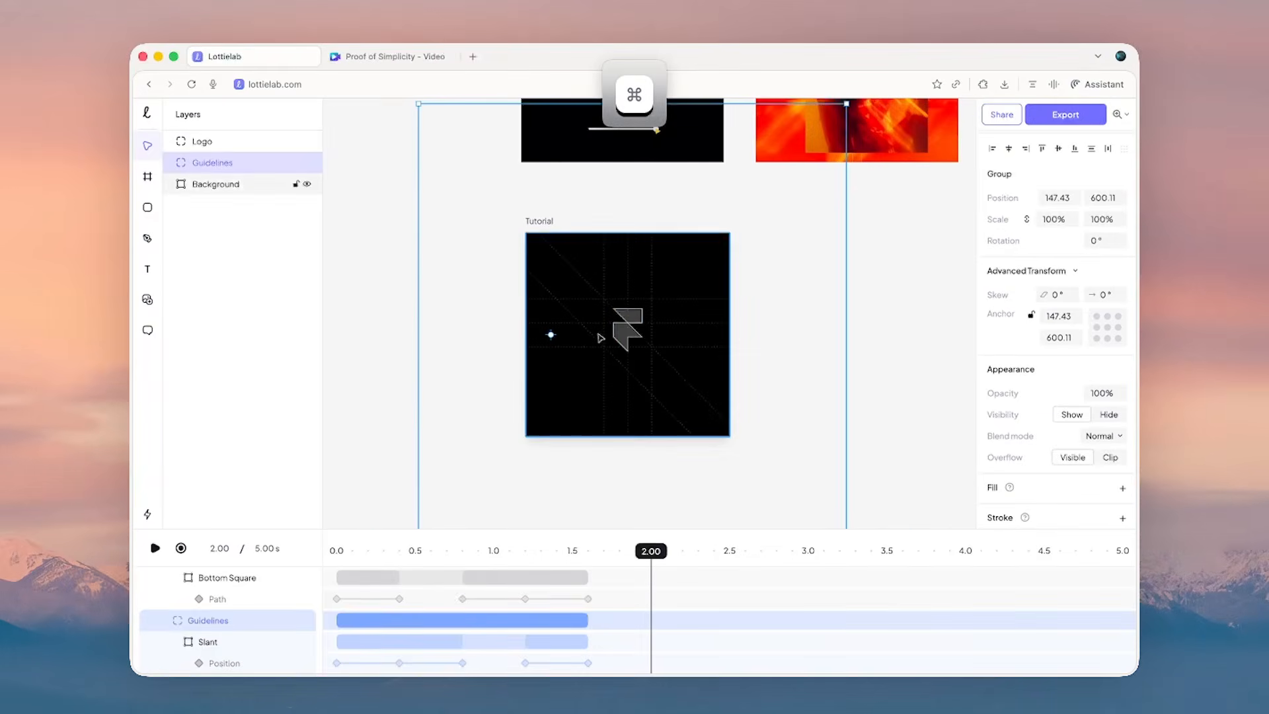
pyautogui.scroll(2, 599, 338)
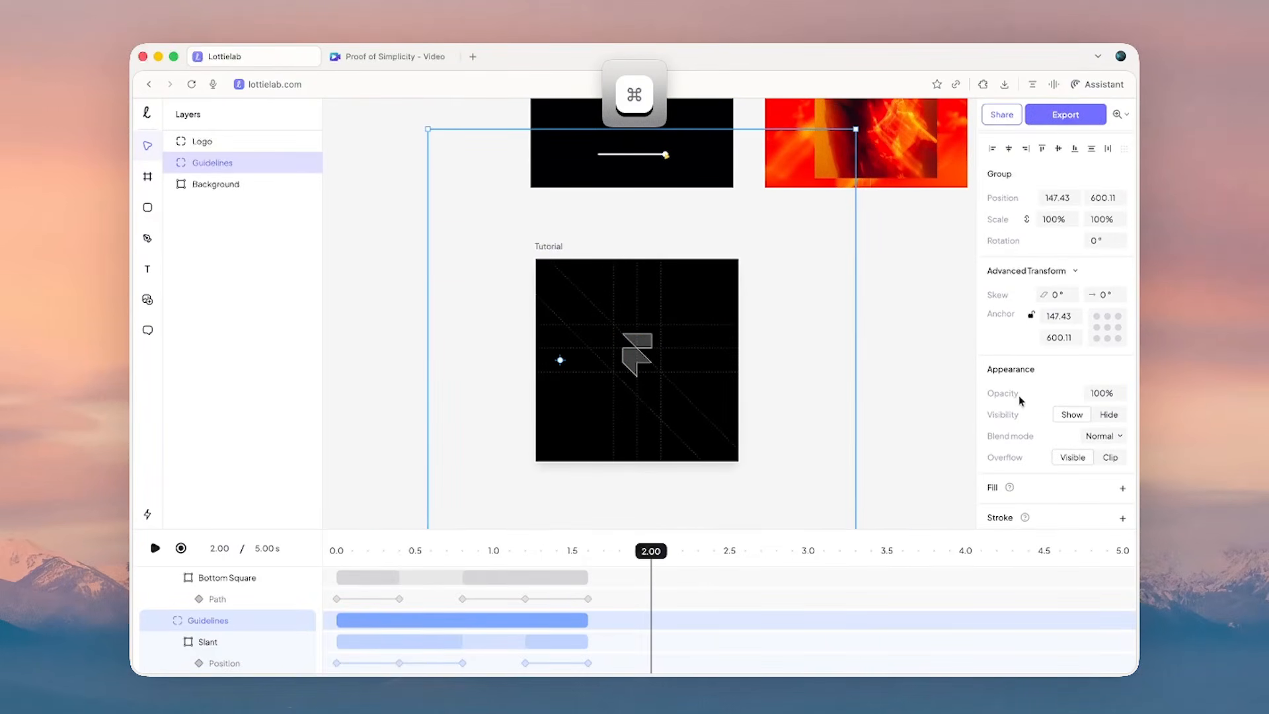
pyautogui.click(1108, 458)
pyautogui.press('alt')
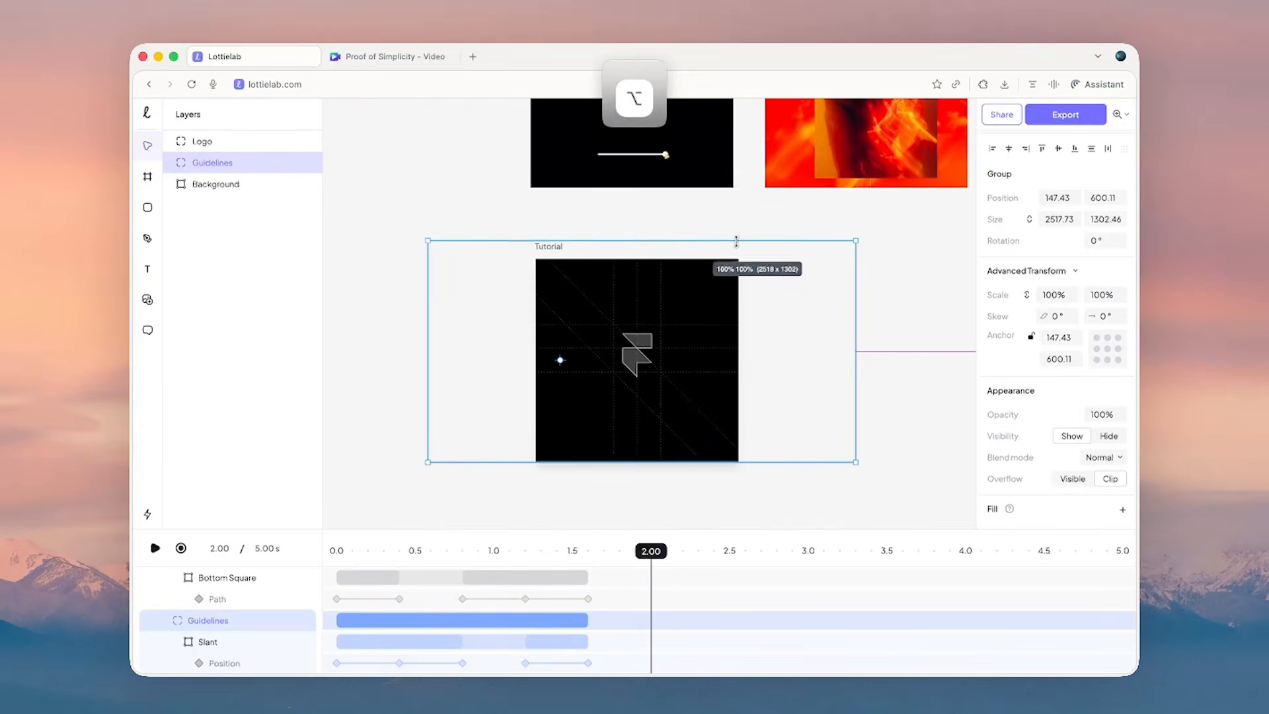
pyautogui.moveTo(736, 242); pyautogui.dragTo(732, 257)
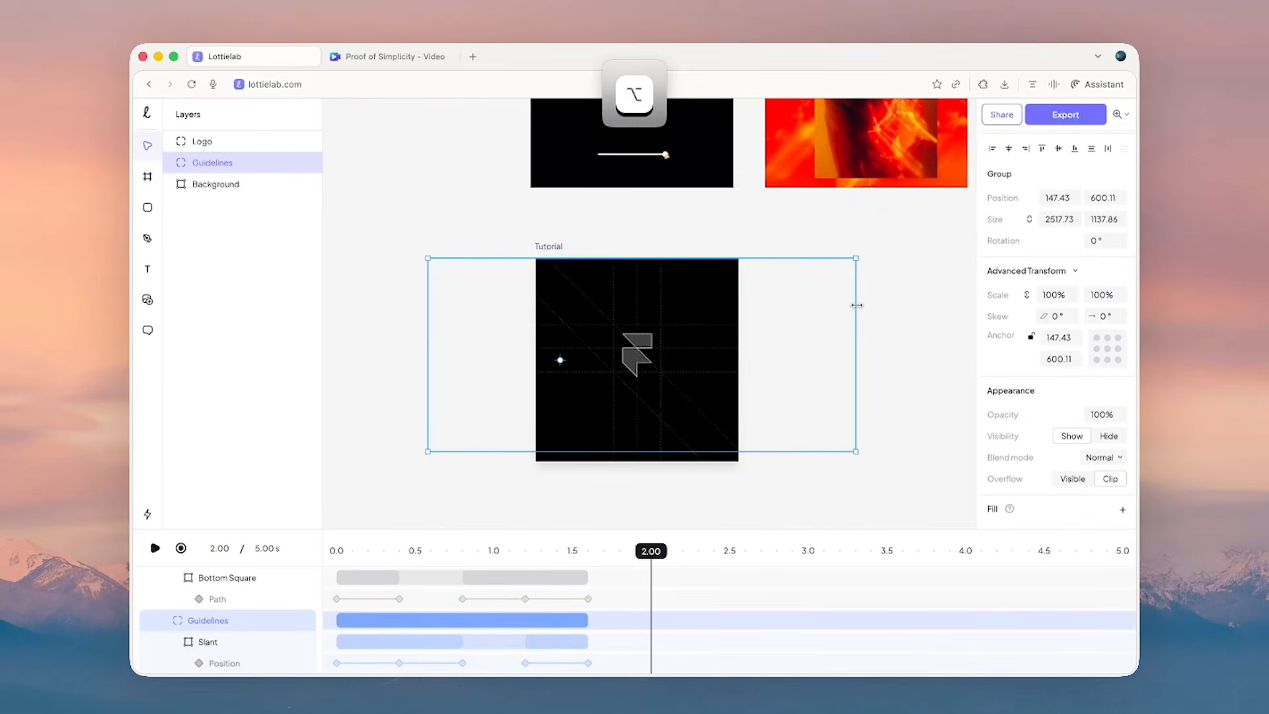
pyautogui.moveTo(856, 305); pyautogui.dragTo(739, 304)
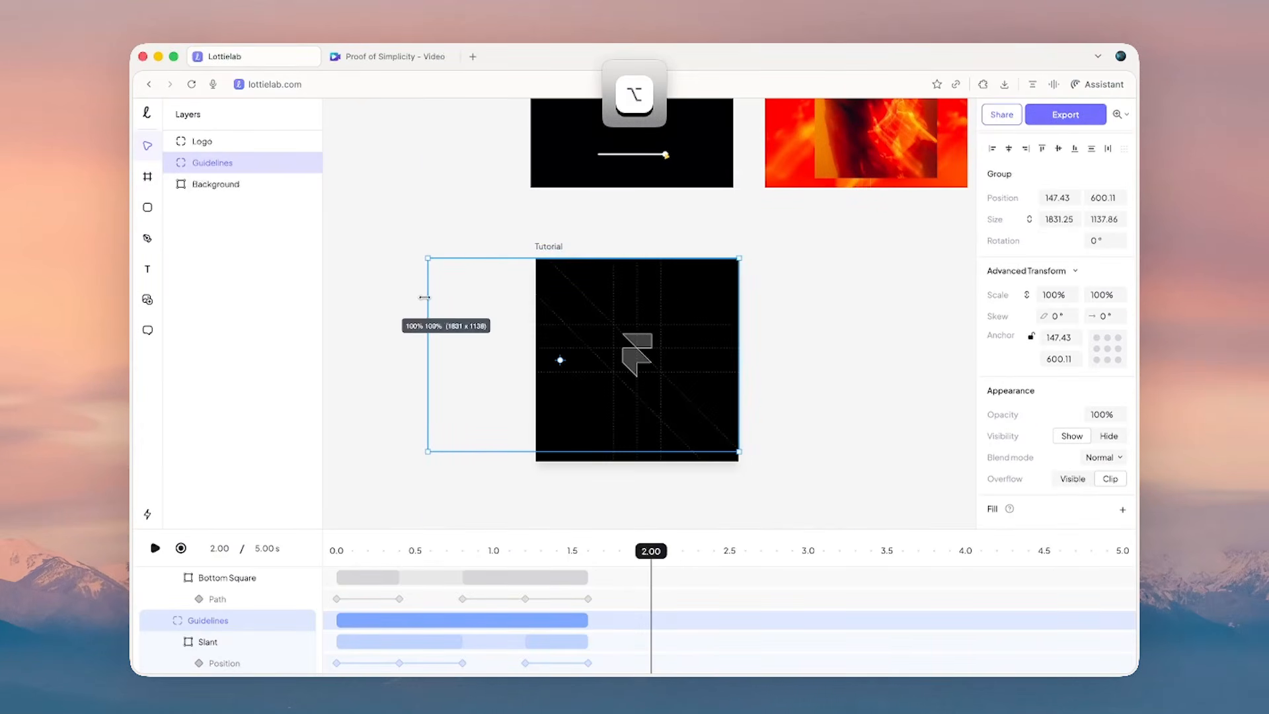
pyautogui.moveTo(424, 298); pyautogui.dragTo(534, 298)
pyautogui.moveTo(621, 452); pyautogui.dragTo(619, 460)
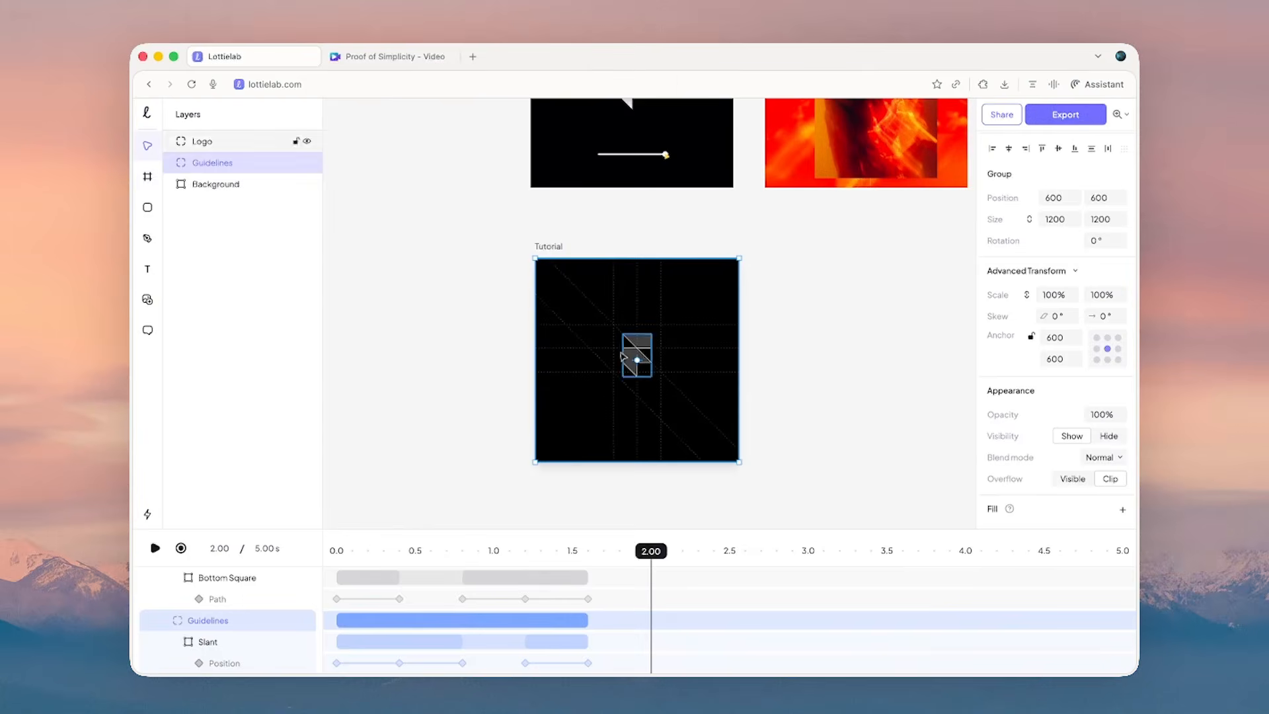
# - Set the Guidelines group's overflow back to visible
pyautogui.scroll(5, 636, 361)
pyautogui.scroll(-1, 650, 360)
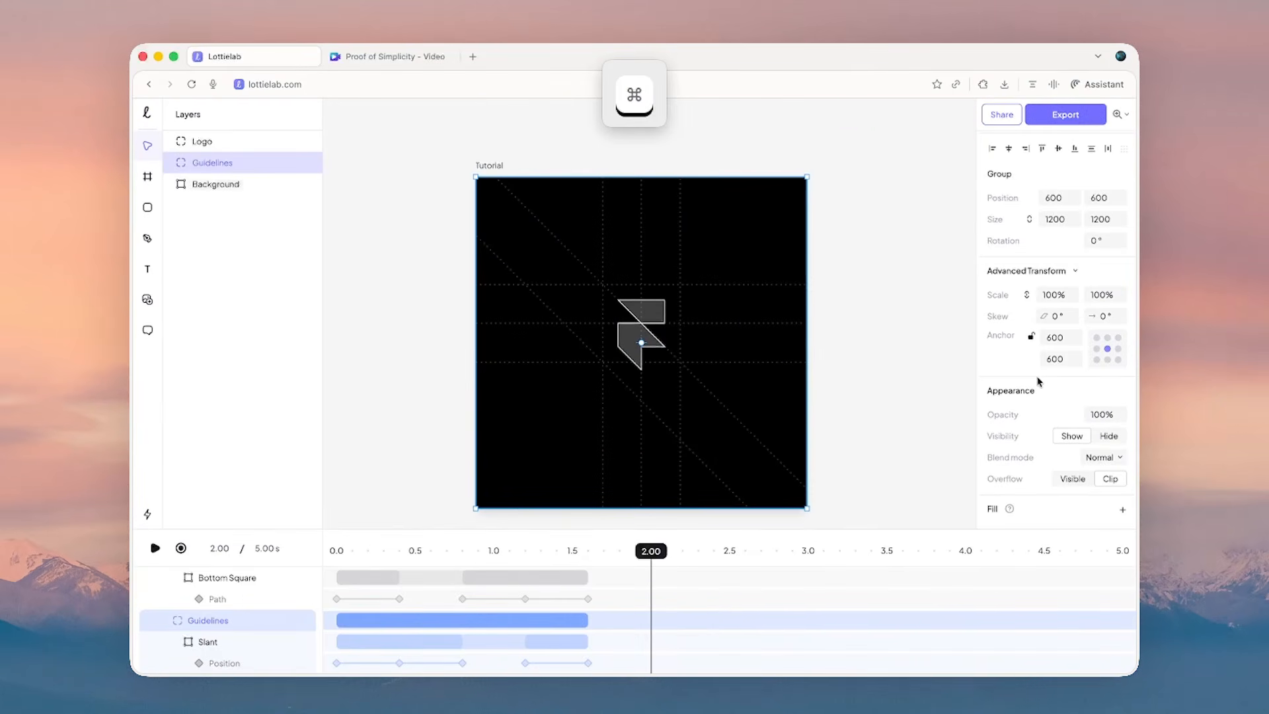
pyautogui.click(1071, 480)
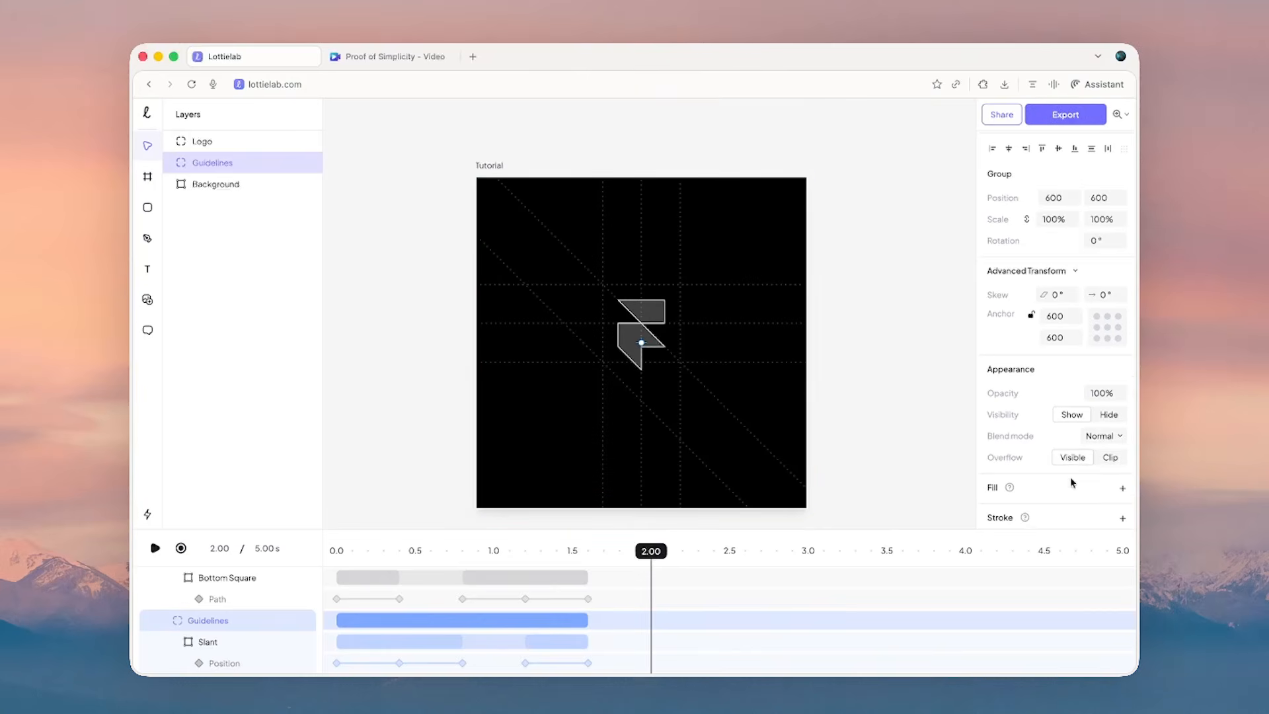
# - Record the Guidelines group at 60% scale and 0% opacity at 2.00 s, and start both transitions at 1.60 s
pyautogui.click(180, 548)
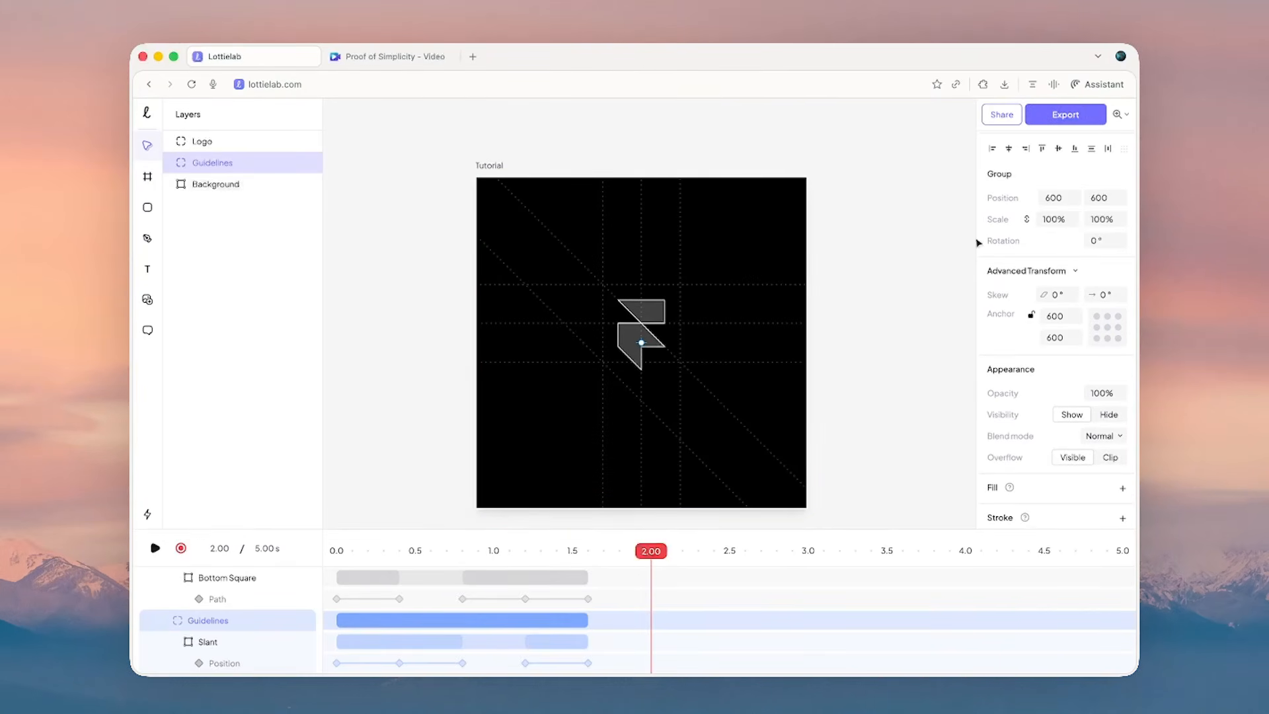
pyautogui.write('60')
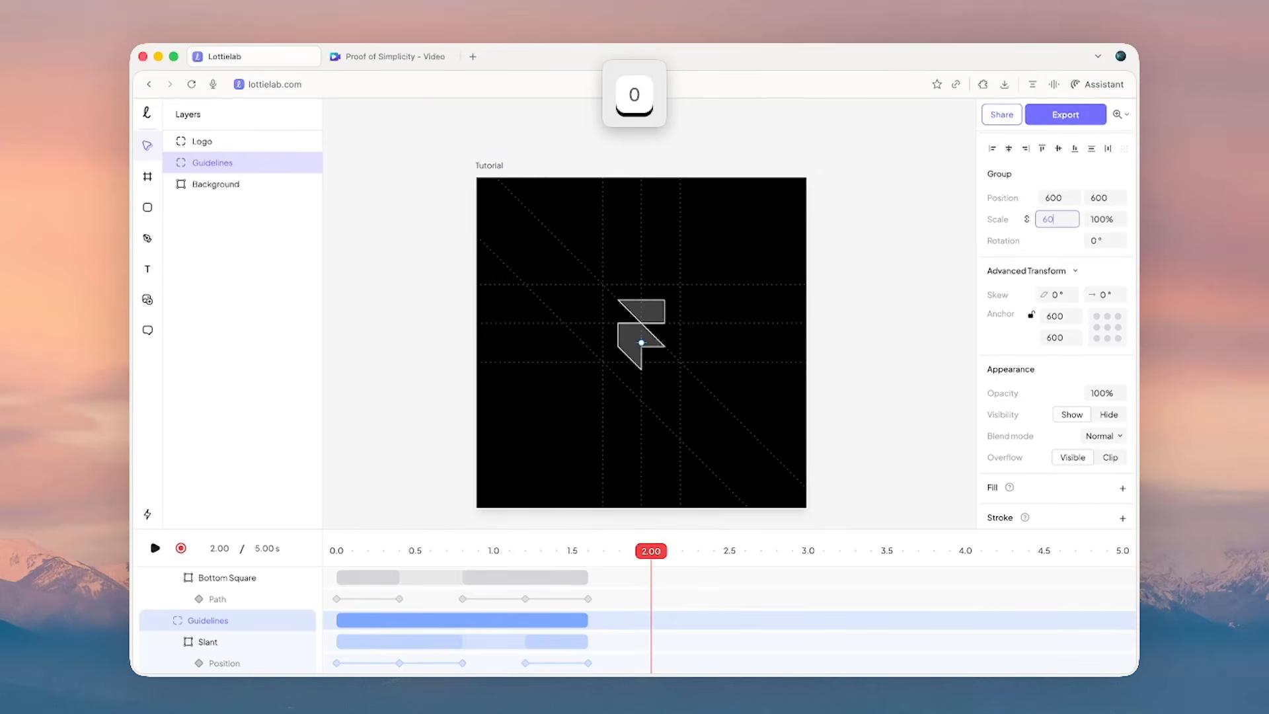
pyautogui.press('Return')
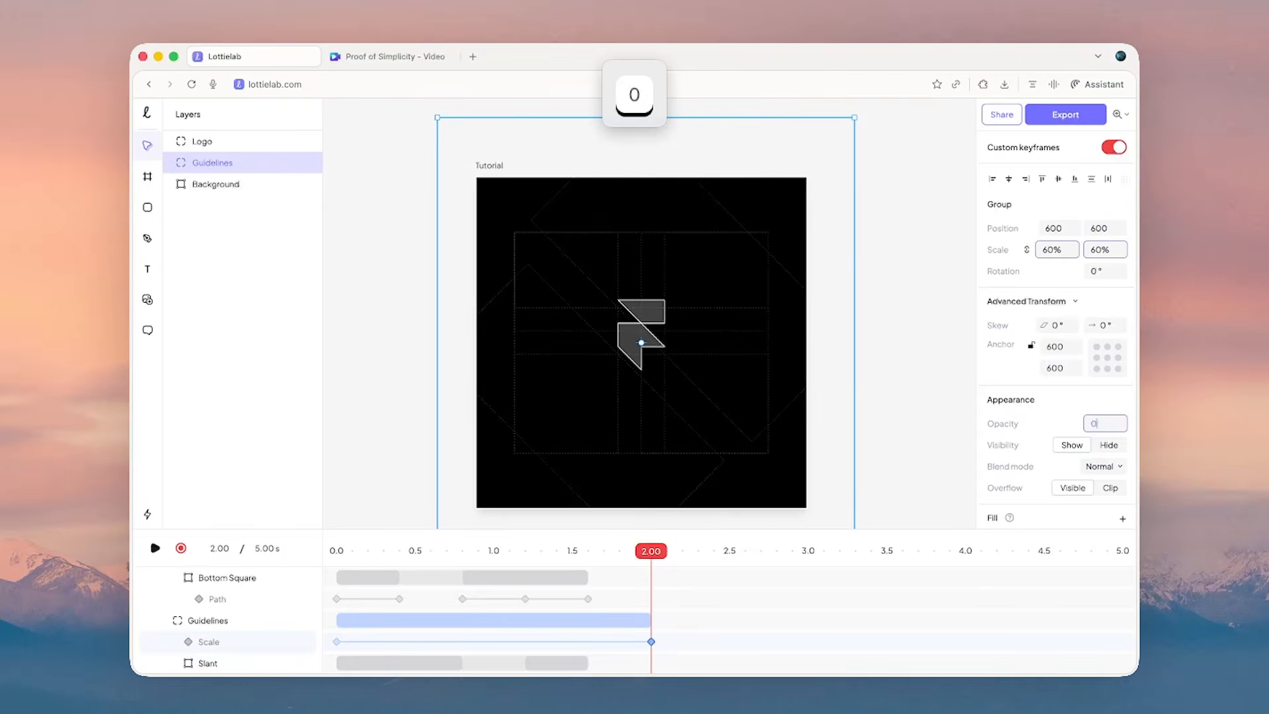
pyautogui.press('Return')
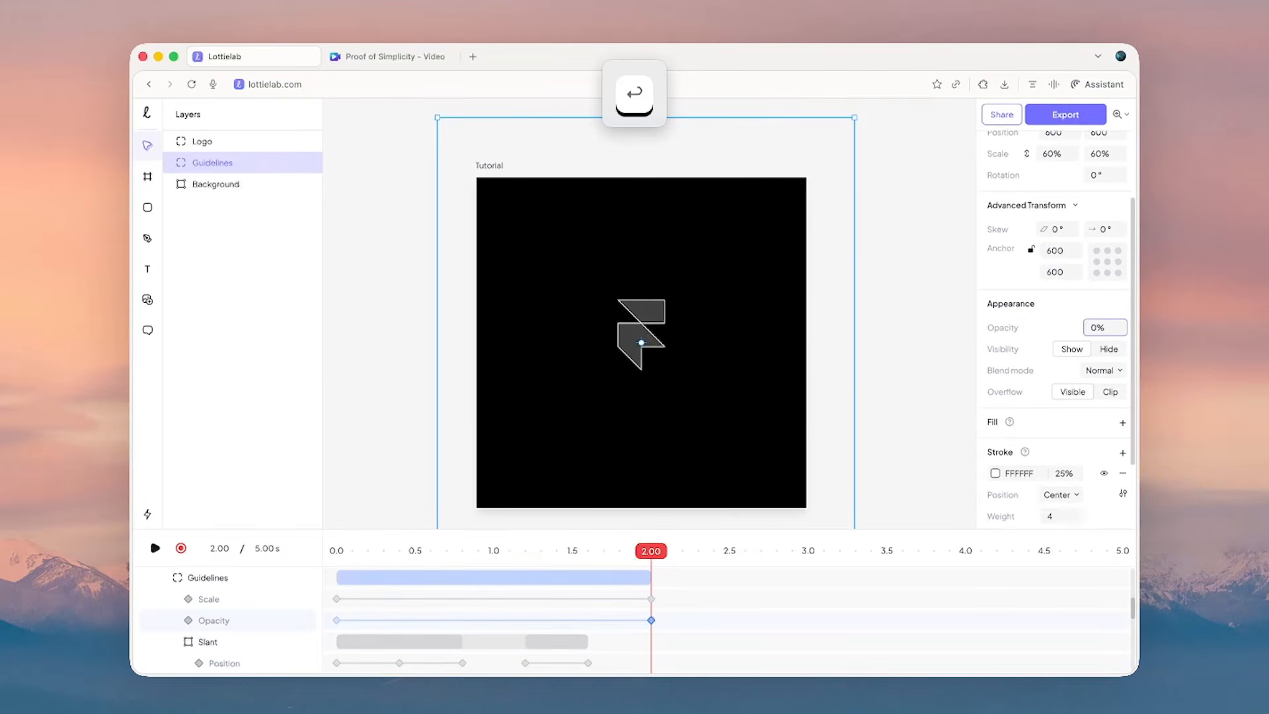
pyautogui.click(336, 598)
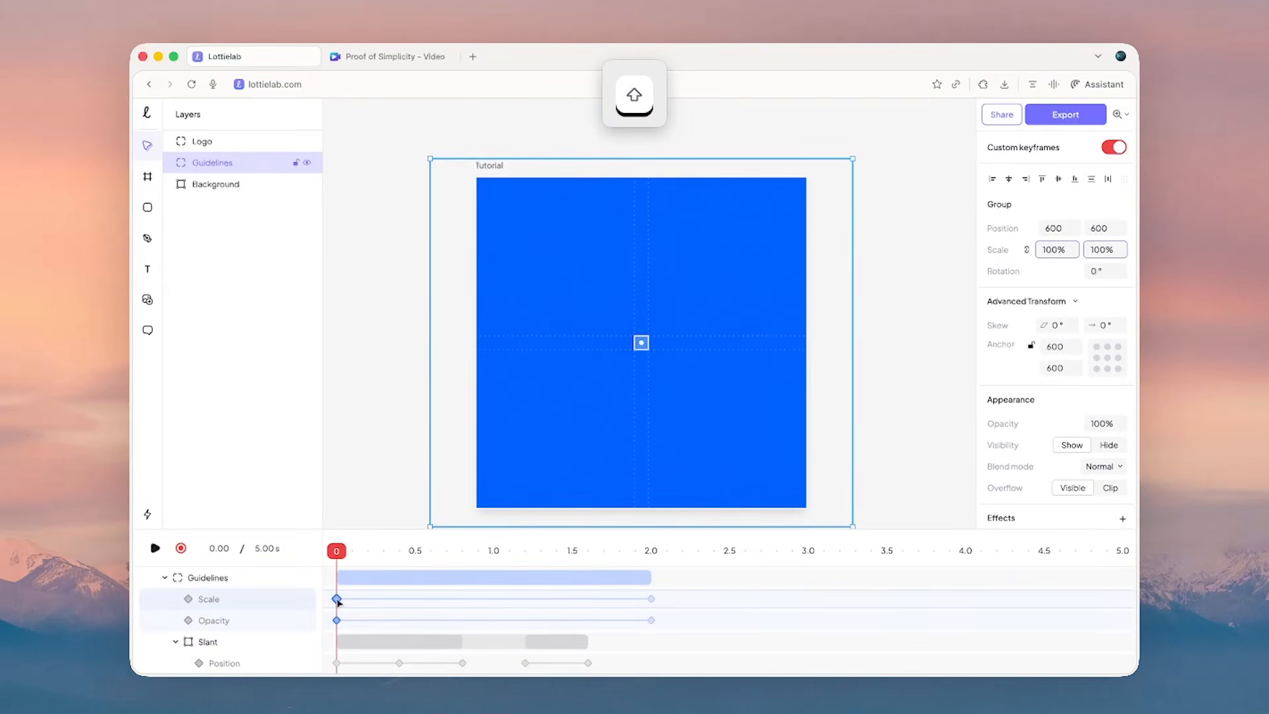
pyautogui.moveTo(338, 601); pyautogui.dragTo(588, 608)
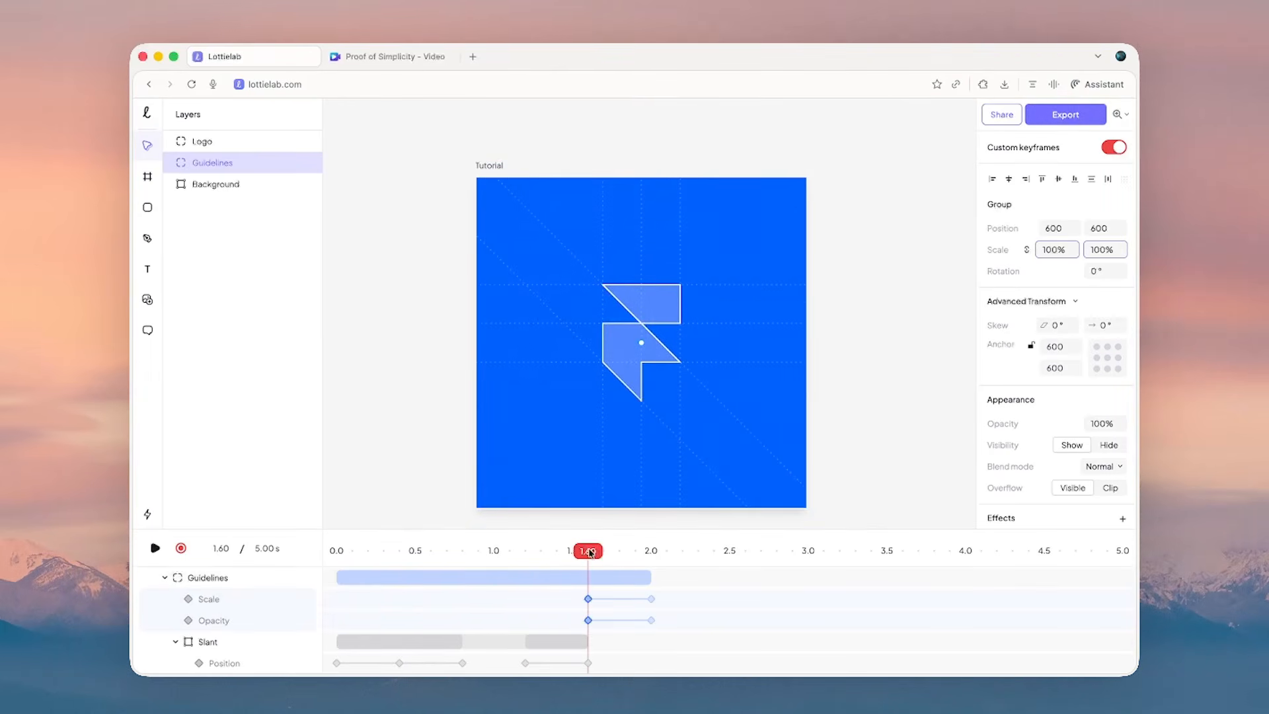
# - Give the 1.60–2.00 s transitions of the Logo, Guidelines and Background a Smooth easing customised to the curve 1, 0, 0, 1
pyautogui.moveTo(590, 553); pyautogui.dragTo(649, 415)
pyautogui.scroll(3, 621, 562)
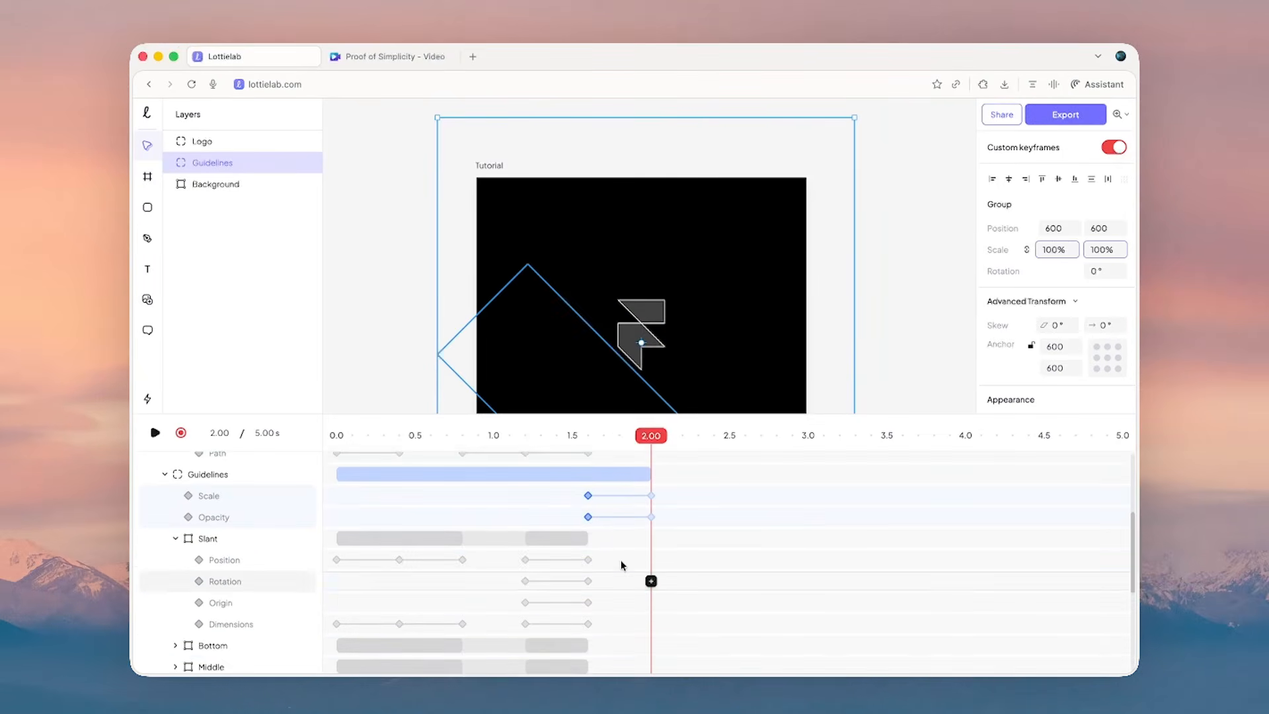
pyautogui.scroll(3, 634, 548)
pyautogui.click(617, 483)
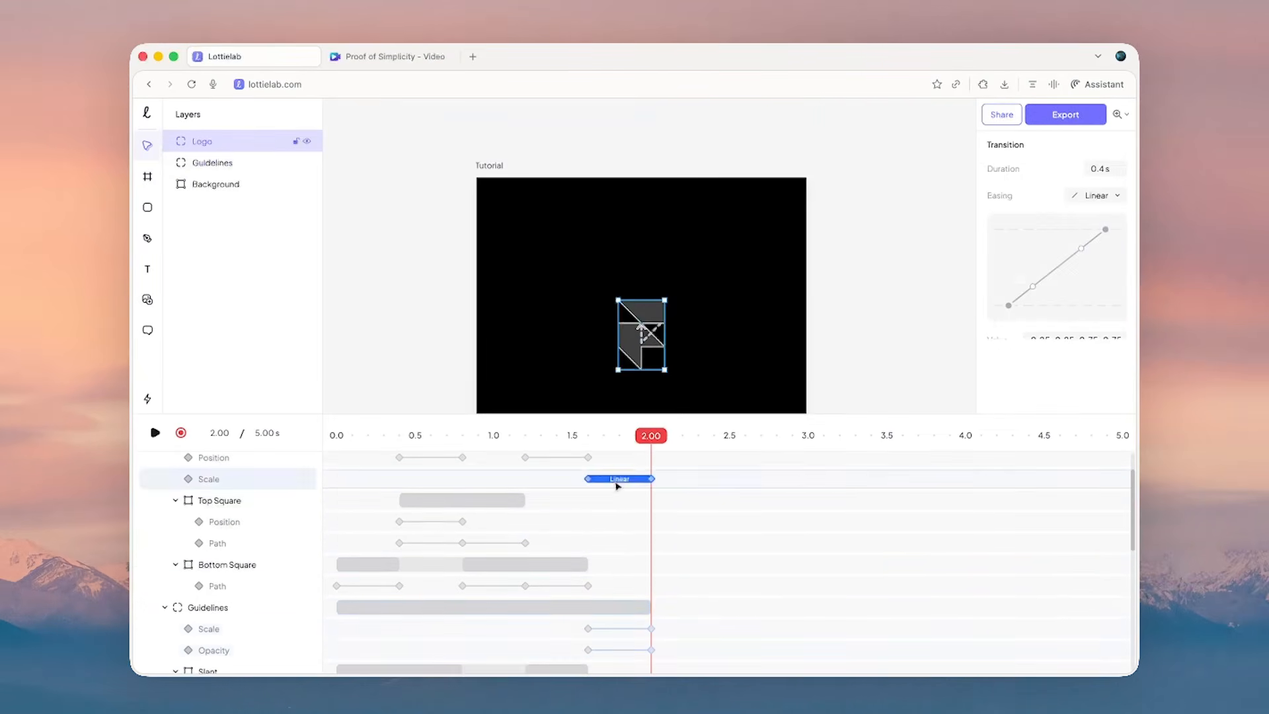
pyautogui.scroll(2, 618, 496)
pyautogui.scroll(-4, 618, 555)
pyautogui.scroll(1, 617, 555)
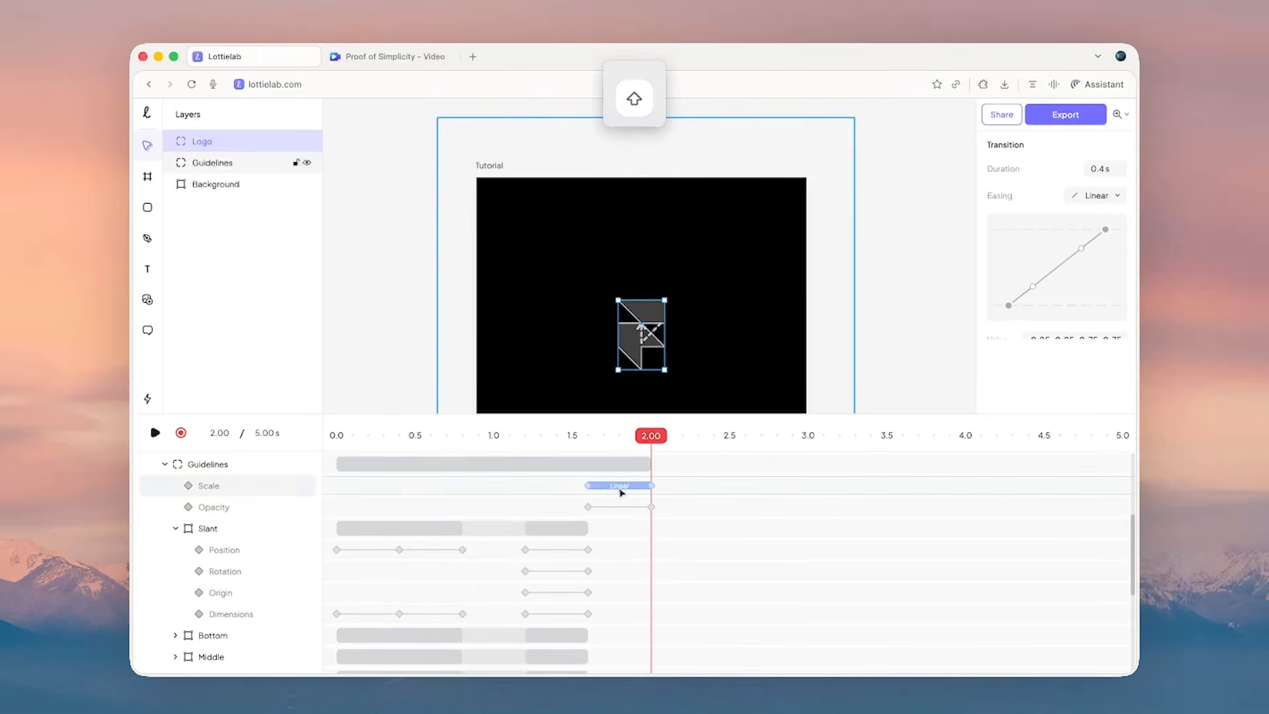
pyautogui.keyDown('shift'); pyautogui.click(619, 486); pyautogui.keyUp('shift')
pyautogui.scroll(2, 619, 511)
pyautogui.scroll(2, 619, 512)
pyautogui.scroll(-10, 615, 595)
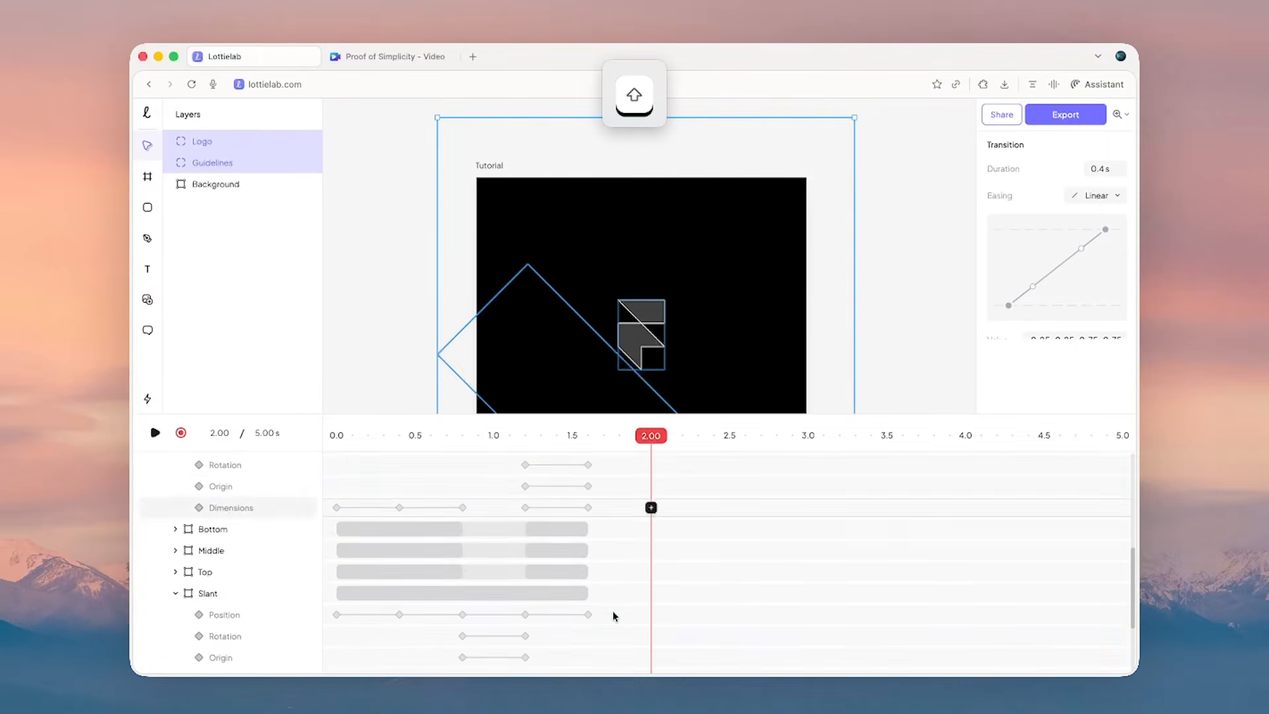
pyautogui.keyDown('shift'); pyautogui.click(618, 651); pyautogui.keyUp('shift')
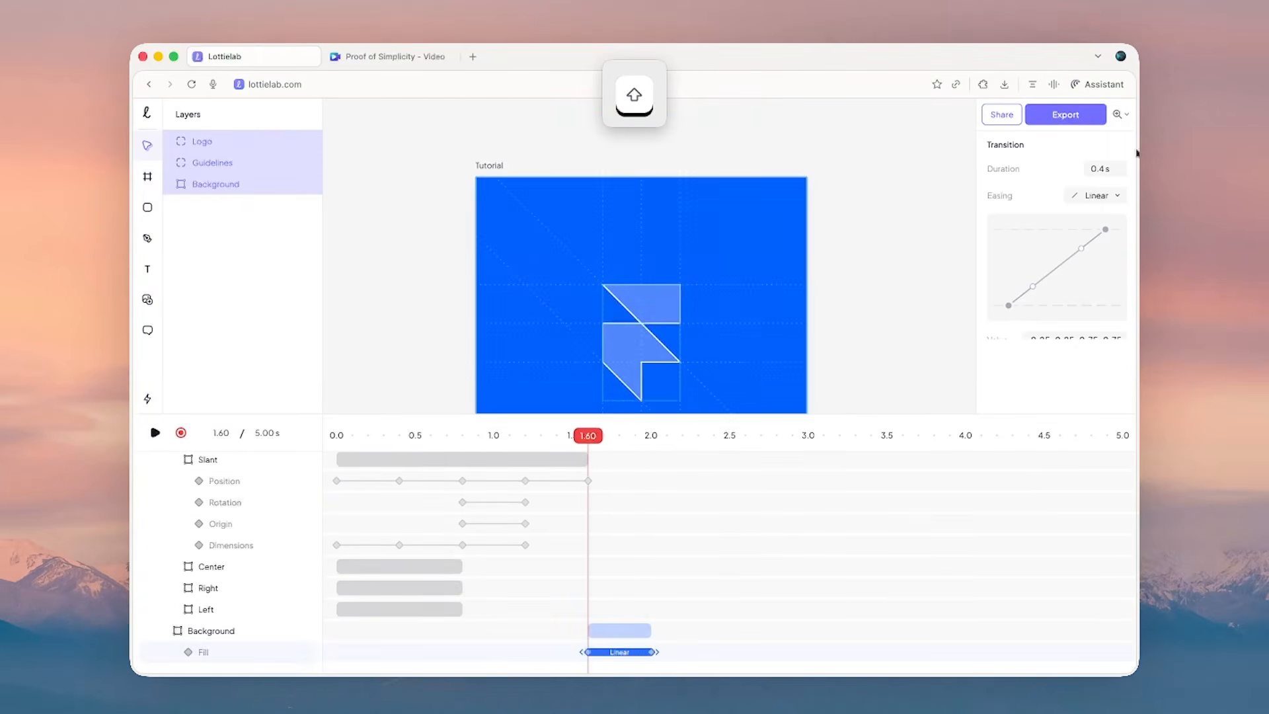
pyautogui.click(1108, 193)
pyautogui.click(1073, 229)
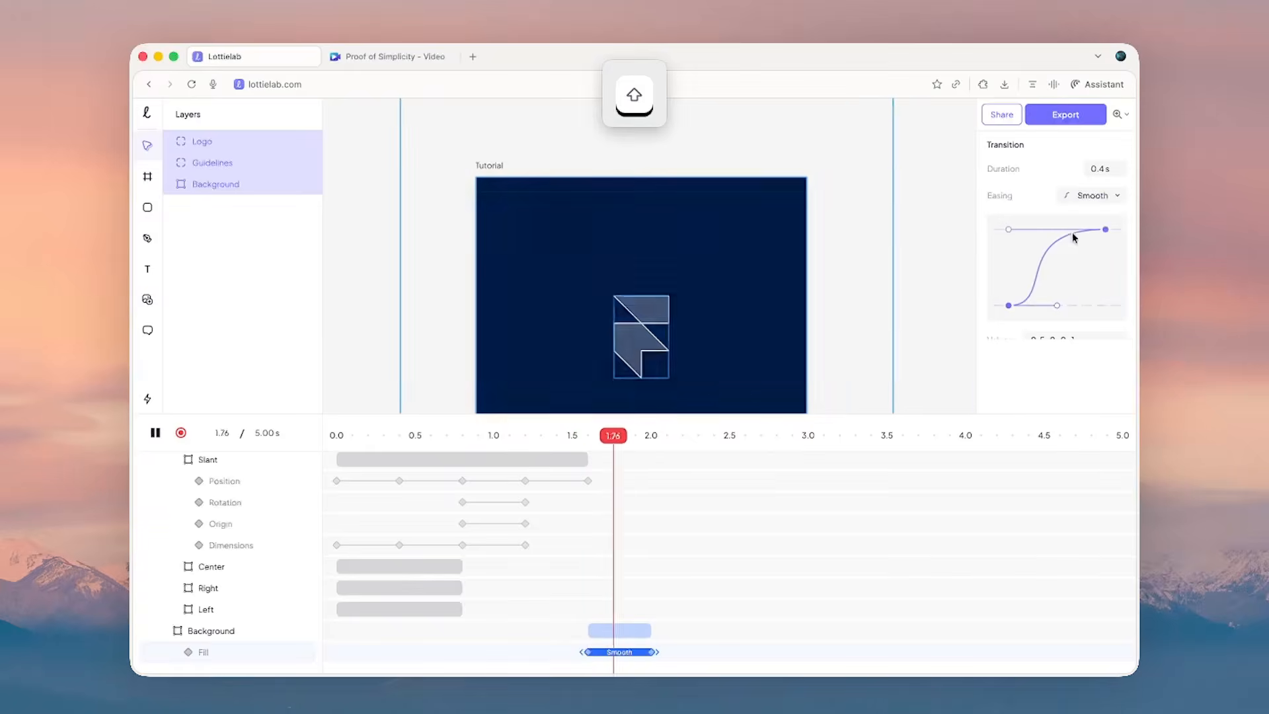
pyautogui.moveTo(1056, 306); pyautogui.dragTo(1106, 306)
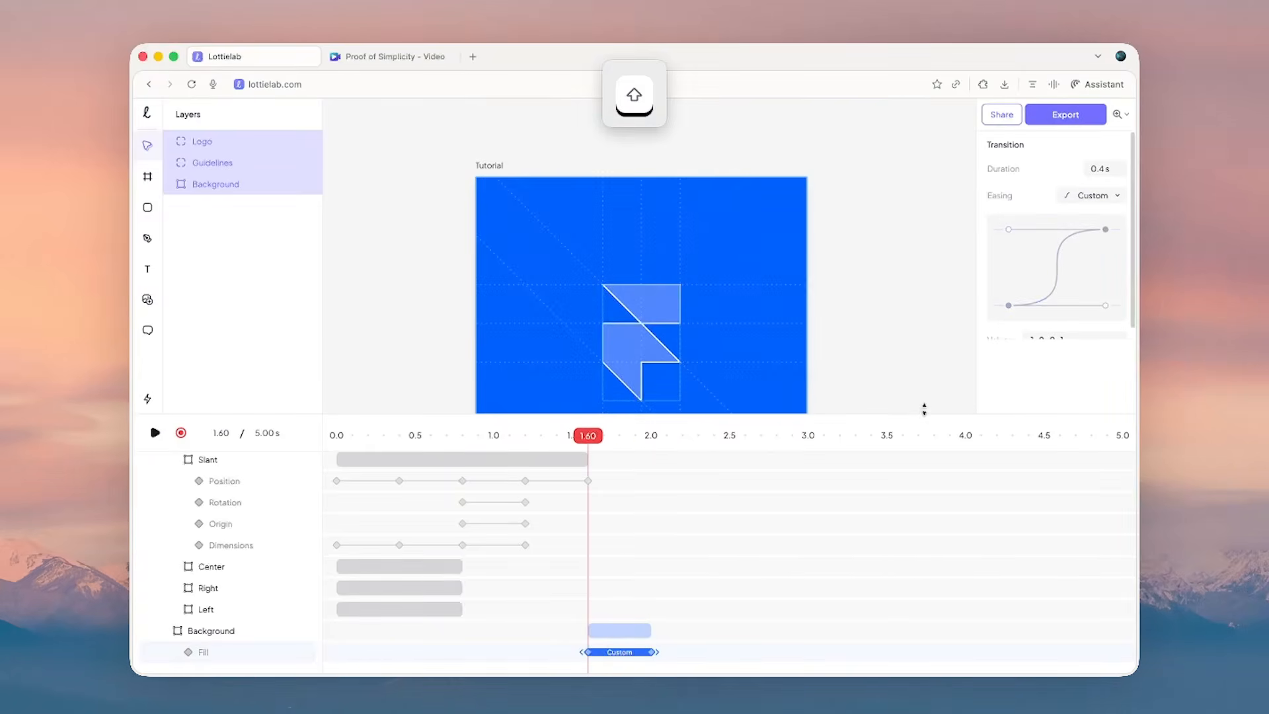
# - Play the Tutorial animation from the start with nothing selected to check the eased transition to black
pyautogui.moveTo(923, 412); pyautogui.dragTo(834, 557)
pyautogui.moveTo(540, 576); pyautogui.dragTo(271, 573)
pyautogui.click(360, 461)
pyautogui.press('space')
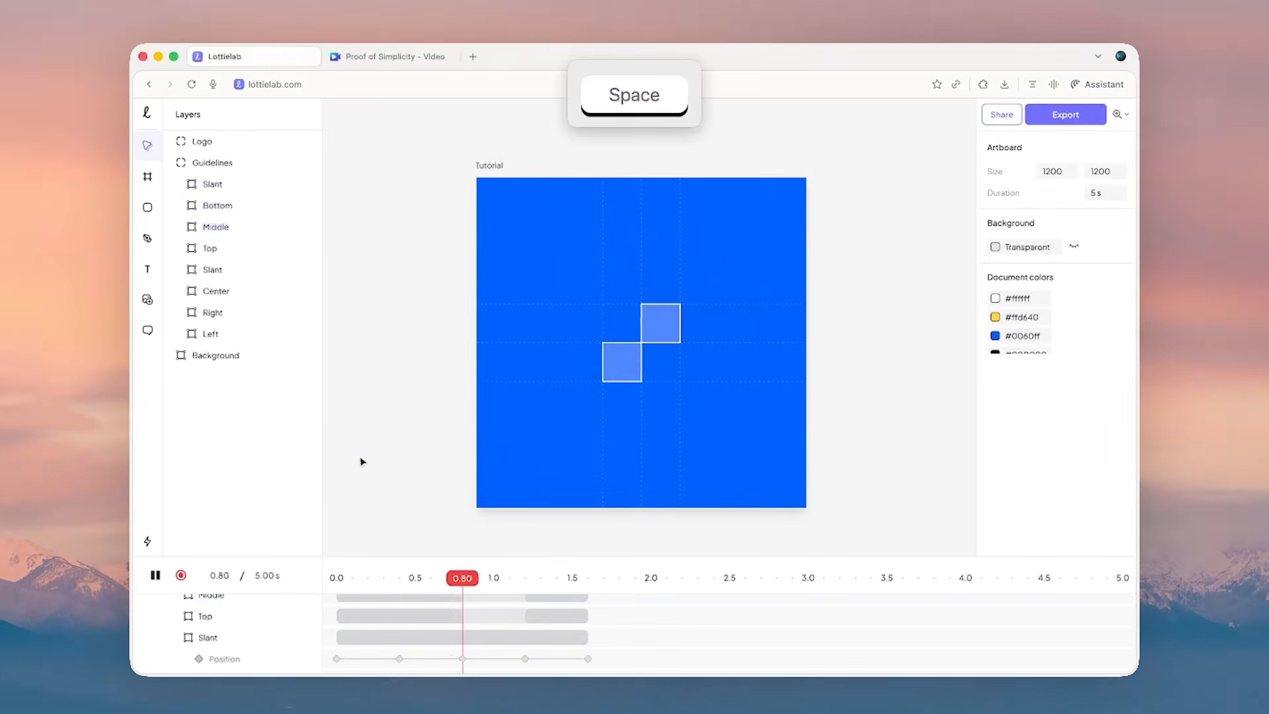
pyautogui.press('space')
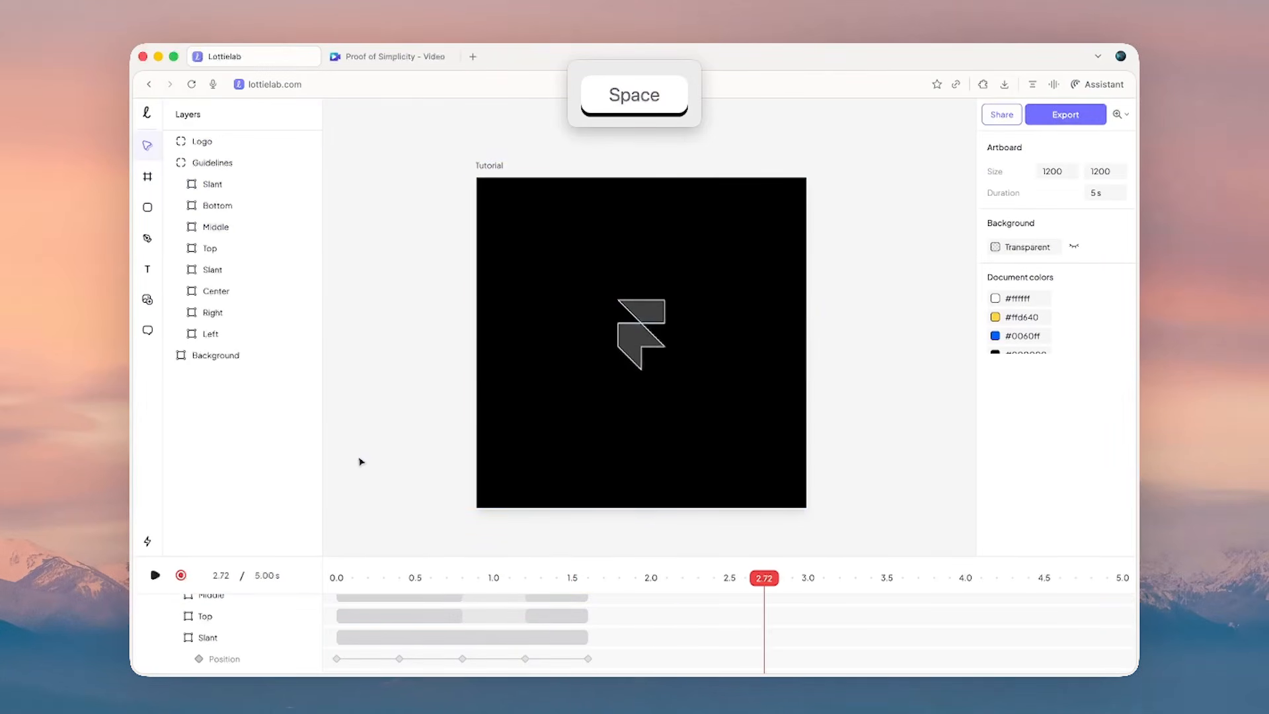
# - Record the Logo group's white fill at 100% opacity at 2.00 s
pyautogui.click(169, 140)
pyautogui.click(204, 141)
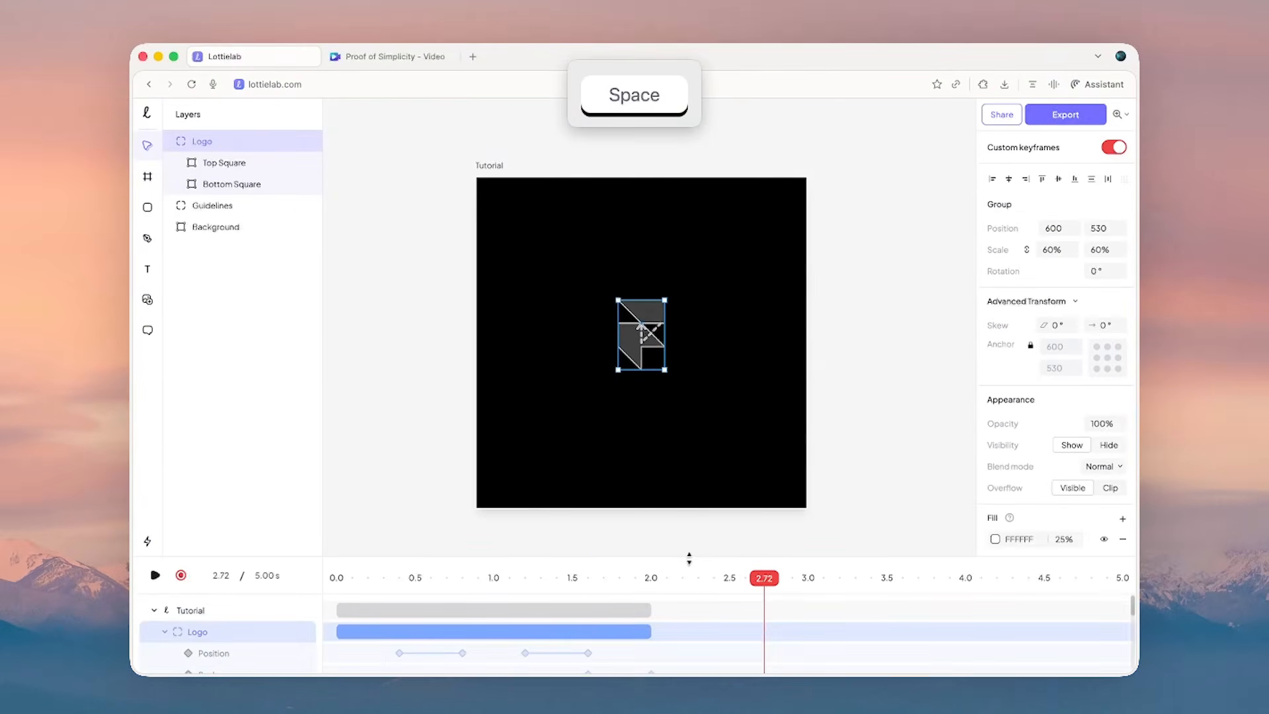
pyautogui.moveTo(686, 557); pyautogui.dragTo(683, 439)
pyautogui.scroll(-2, 666, 527)
pyautogui.click(651, 509)
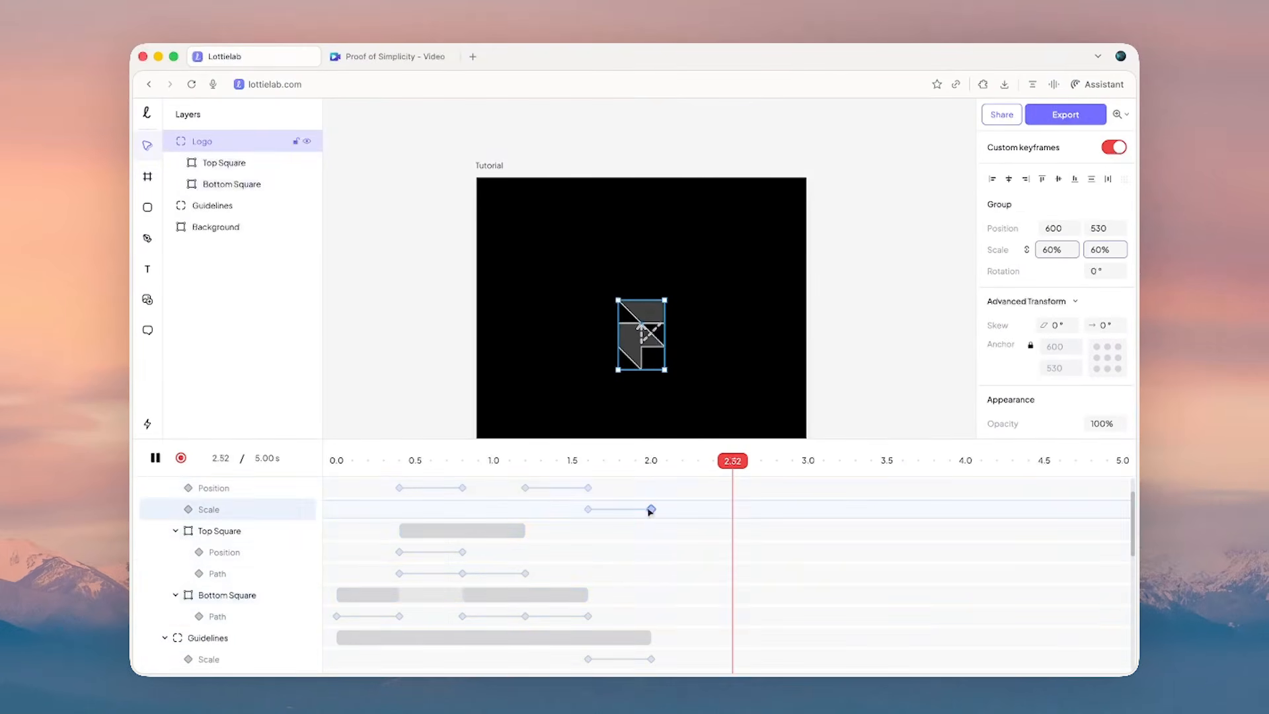
pyautogui.scroll(-1, 1025, 357)
pyautogui.scroll(-3, 1031, 359)
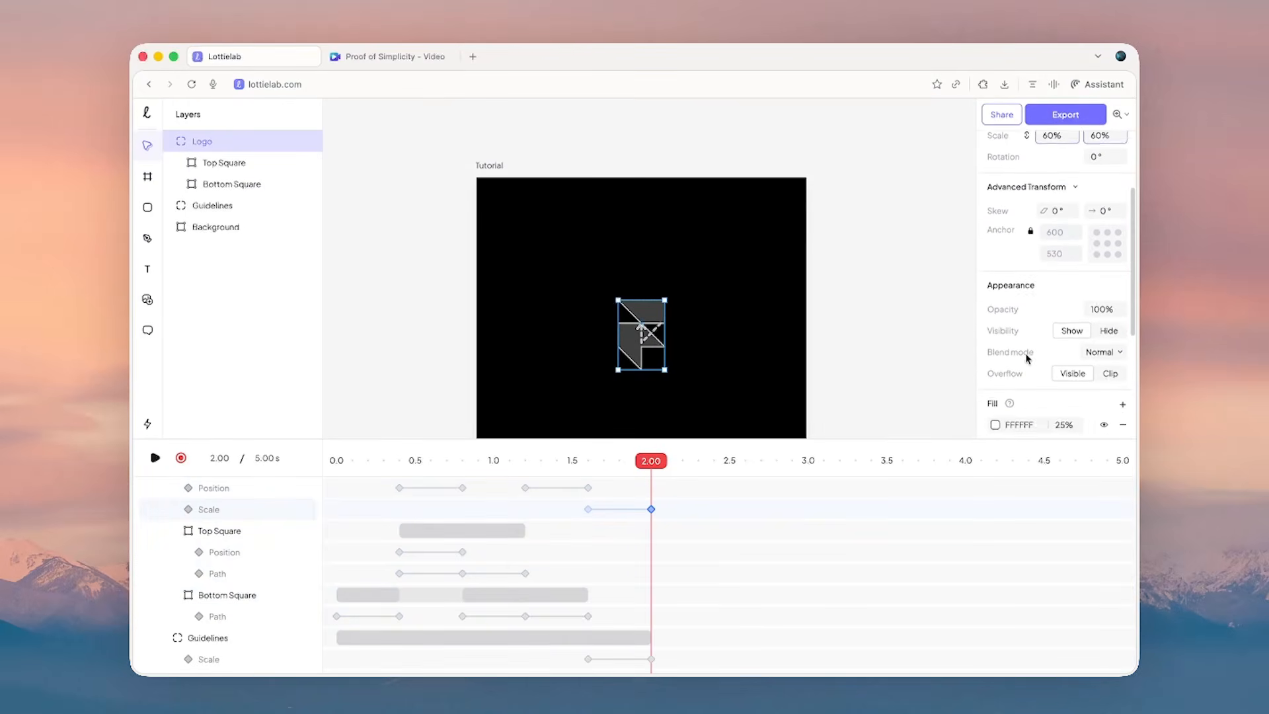
pyautogui.click(1064, 376)
pyautogui.write('100')
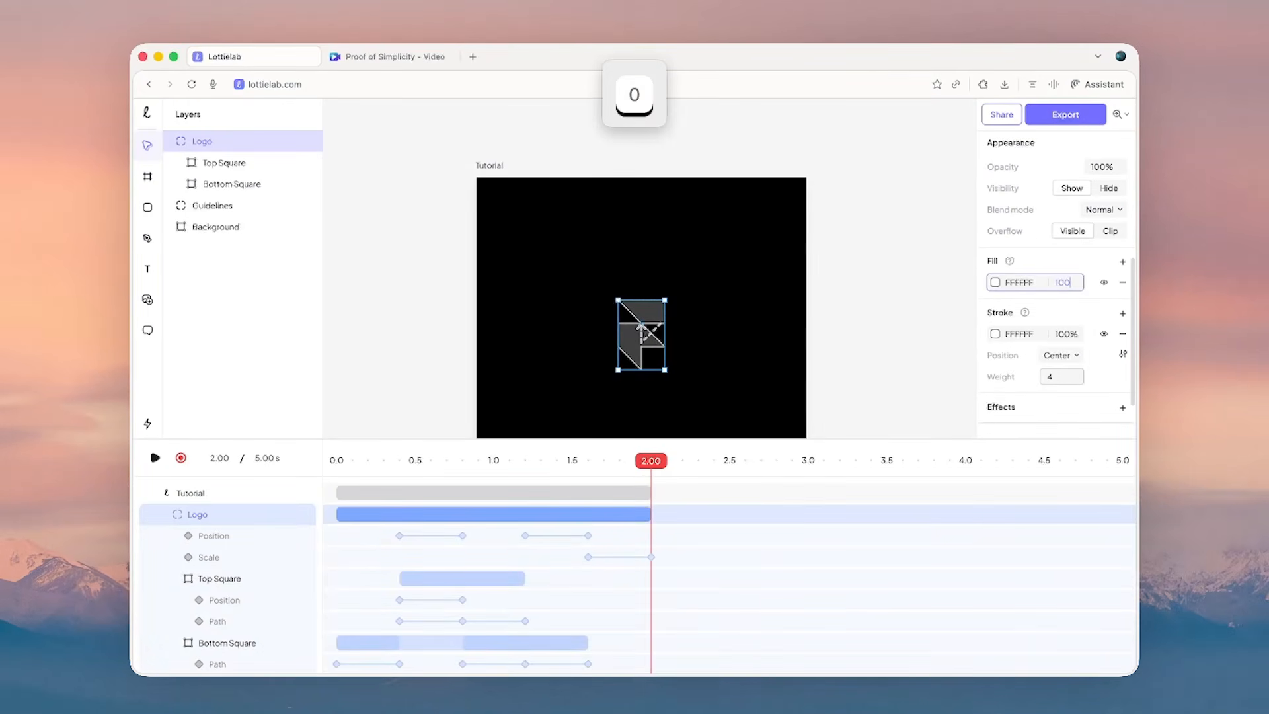
pyautogui.press('Return')
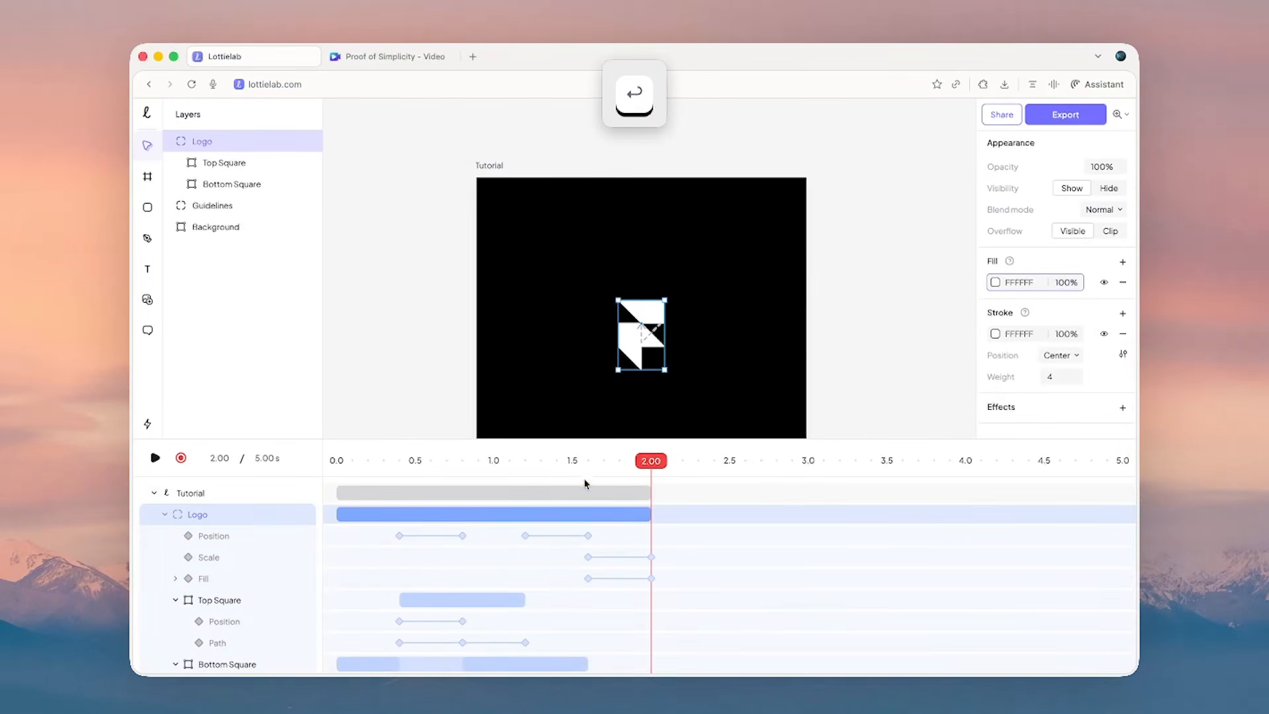
# - Preview the logo's fill change and customise the Logo Fill transition's easing to the curve 1, 0, 0, 1
pyautogui.click(572, 462)
pyautogui.press('space')
pyautogui.press('space')
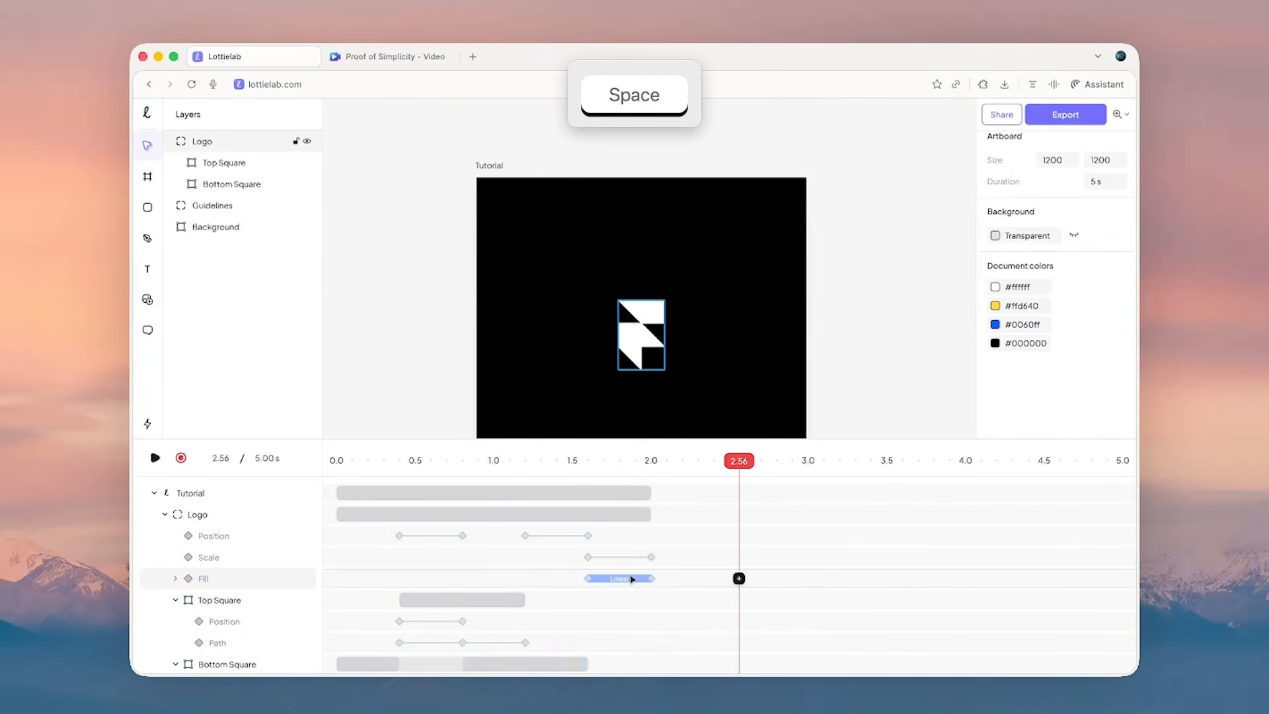
pyautogui.click(630, 579)
pyautogui.press('space')
pyautogui.click(1095, 183)
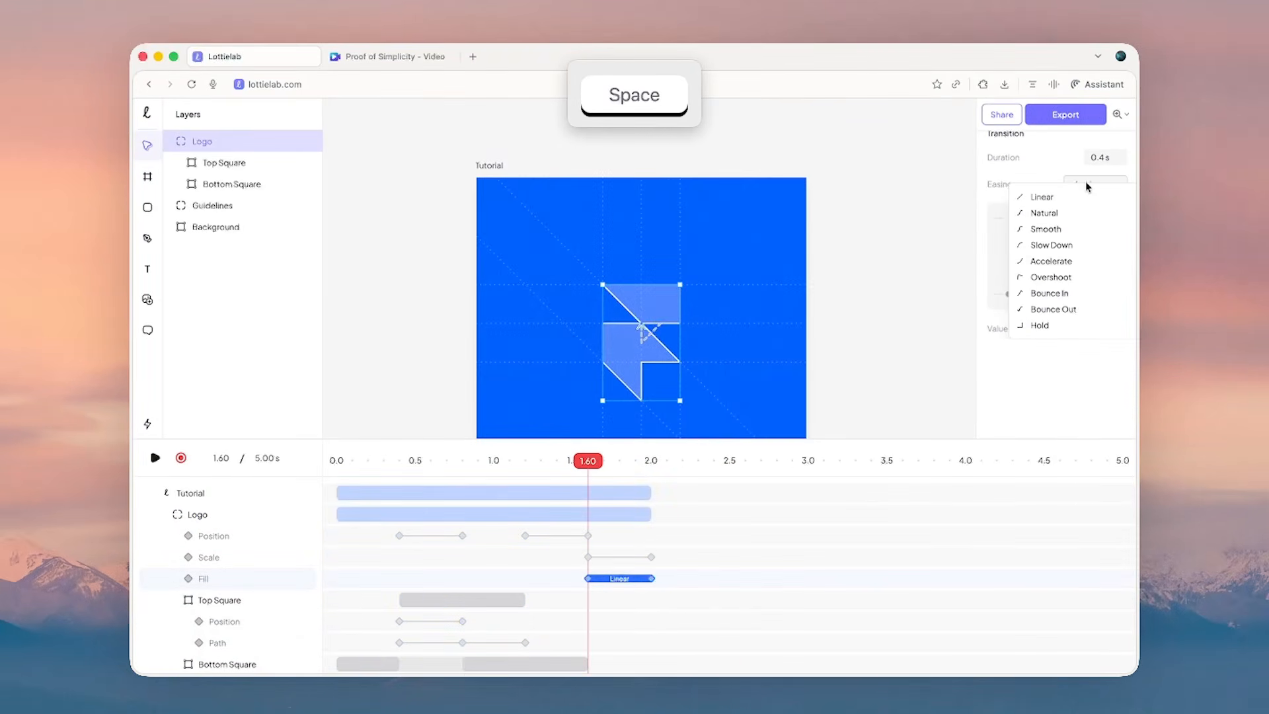
pyautogui.click(1069, 213)
pyautogui.moveTo(1057, 293); pyautogui.dragTo(1105, 293)
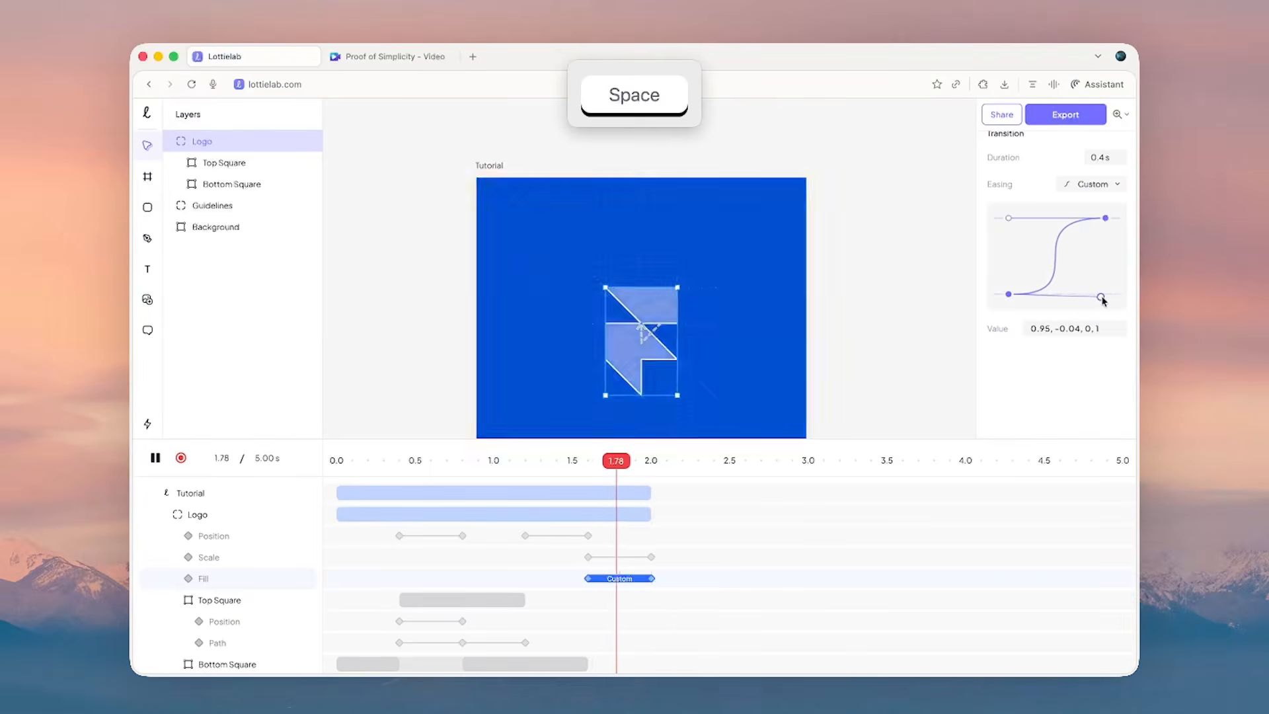
# - Play the logo transition and compare it with the white logo in the reference Framer video around 0:03
pyautogui.press('space')
pyautogui.press('space')
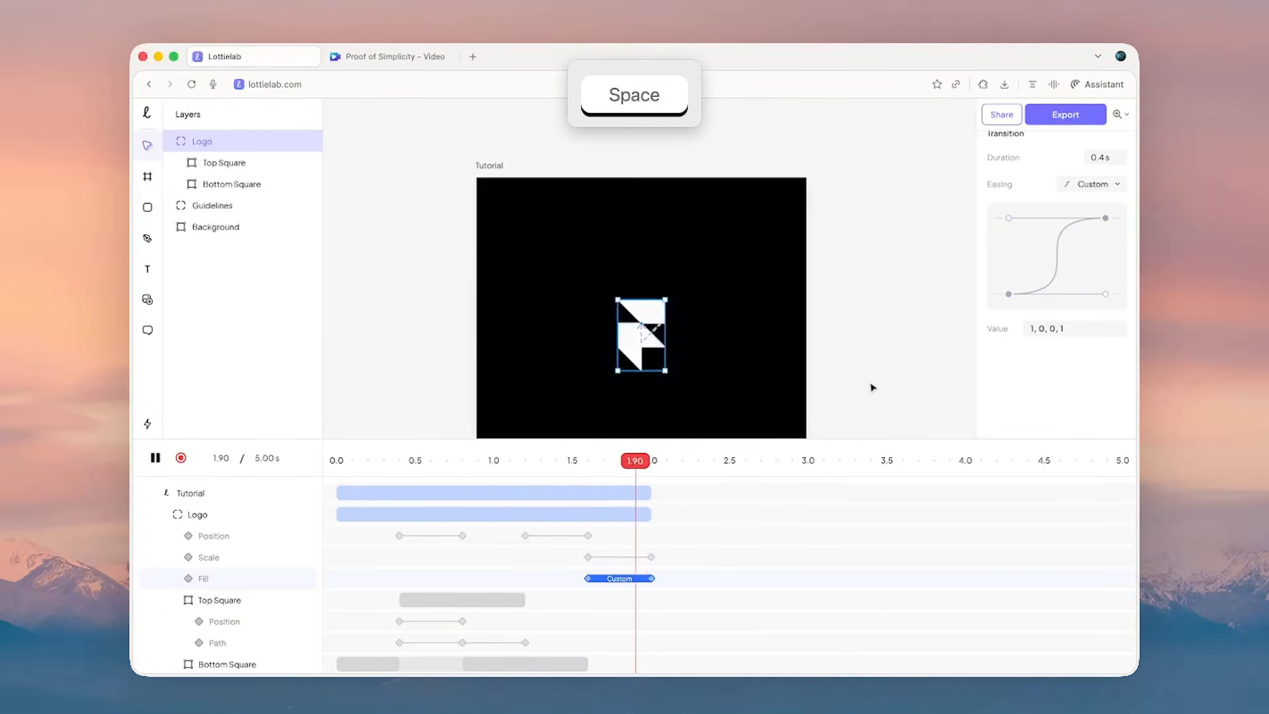
pyautogui.click(892, 387)
pyautogui.press('space')
pyautogui.hotkey('ctrl', 'Up')
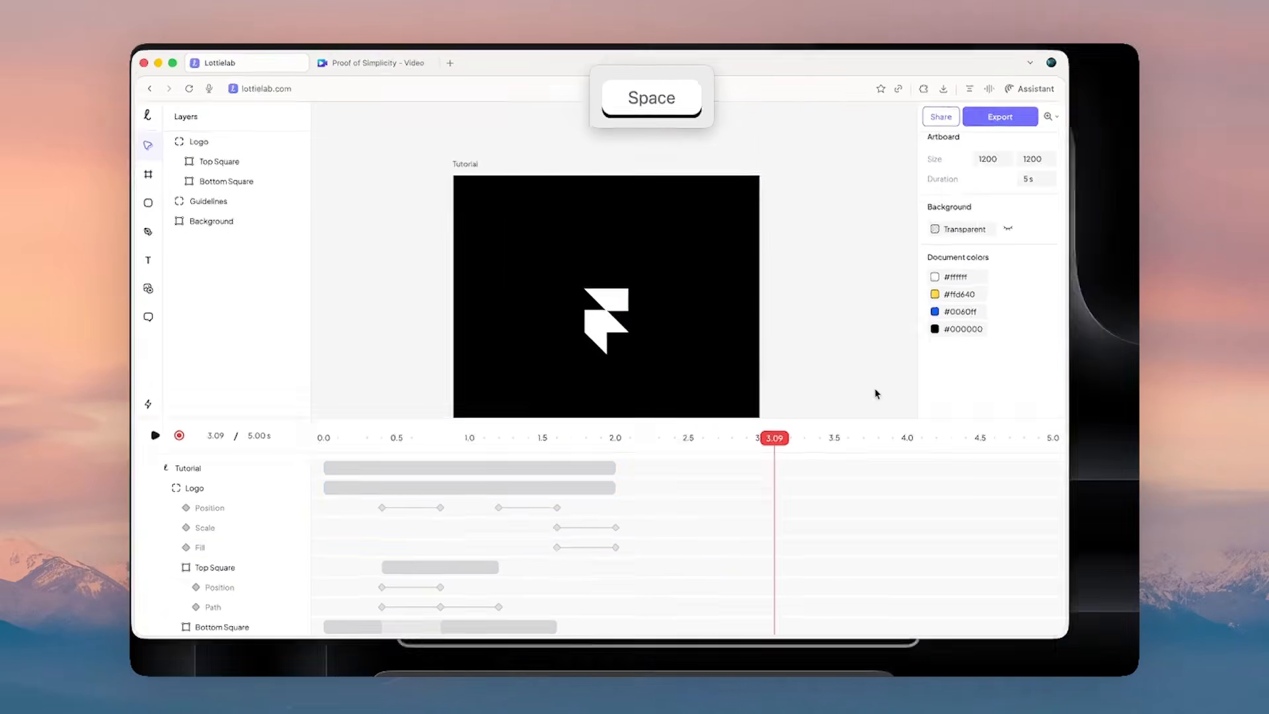
pyautogui.click(807, 493)
pyautogui.moveTo(557, 636)
pyautogui.mouseDown()
pyautogui.moveTo(569, 636)
pyautogui.moveTo(540, 636)
pyautogui.moveTo(563, 636)
pyautogui.mouseUp()
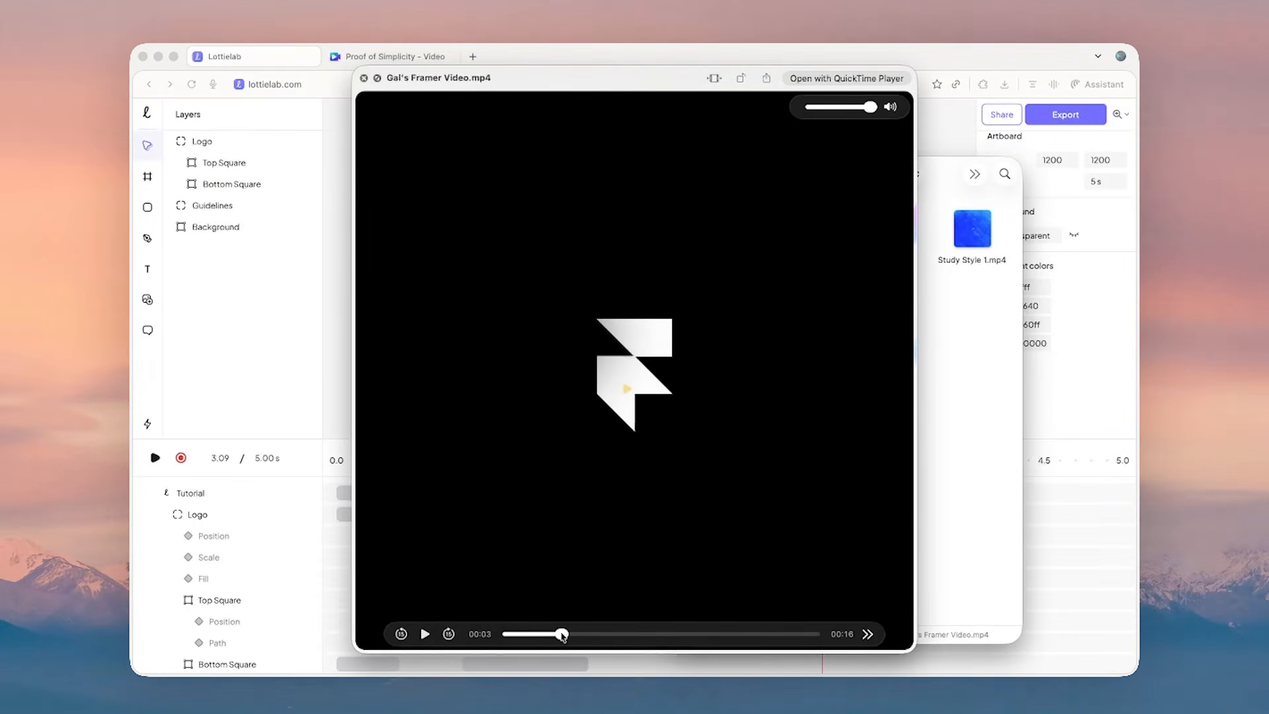
# - Return to Lottielab and set the Logo group's scale to 50% at 3.00 s
pyautogui.click(257, 369)
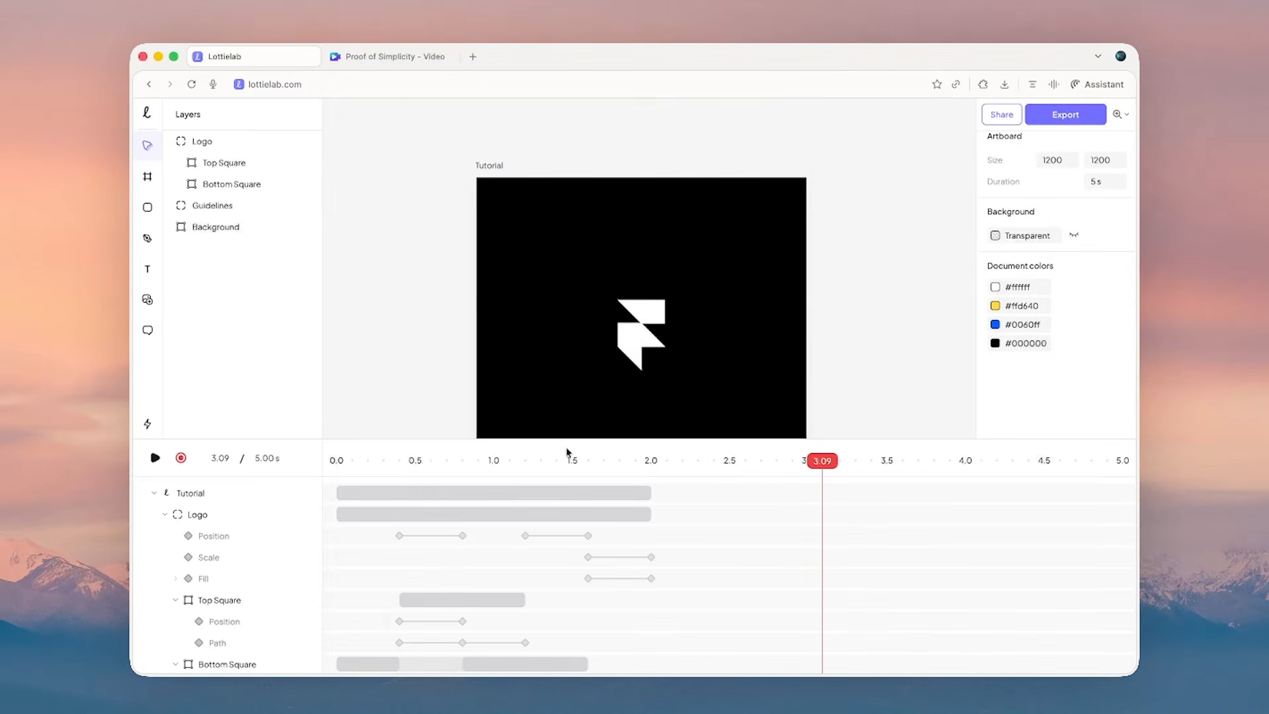
pyautogui.moveTo(816, 464); pyautogui.dragTo(808, 463)
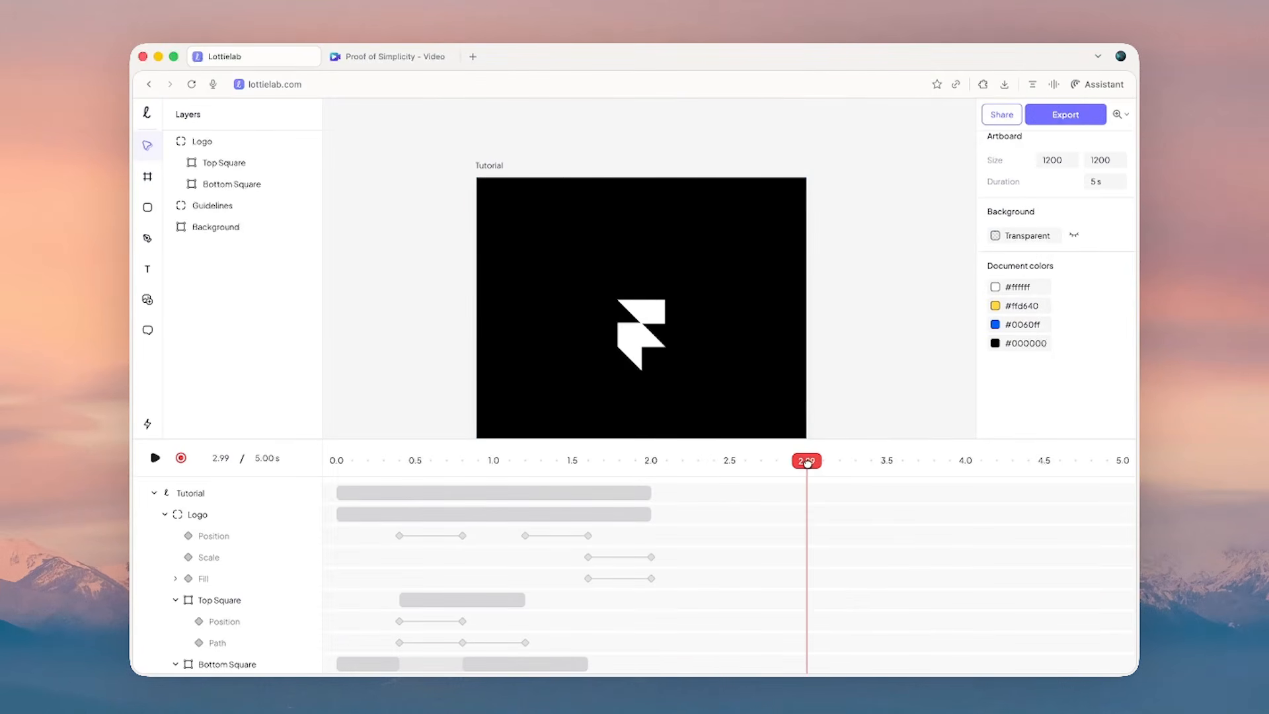
pyautogui.click(242, 147)
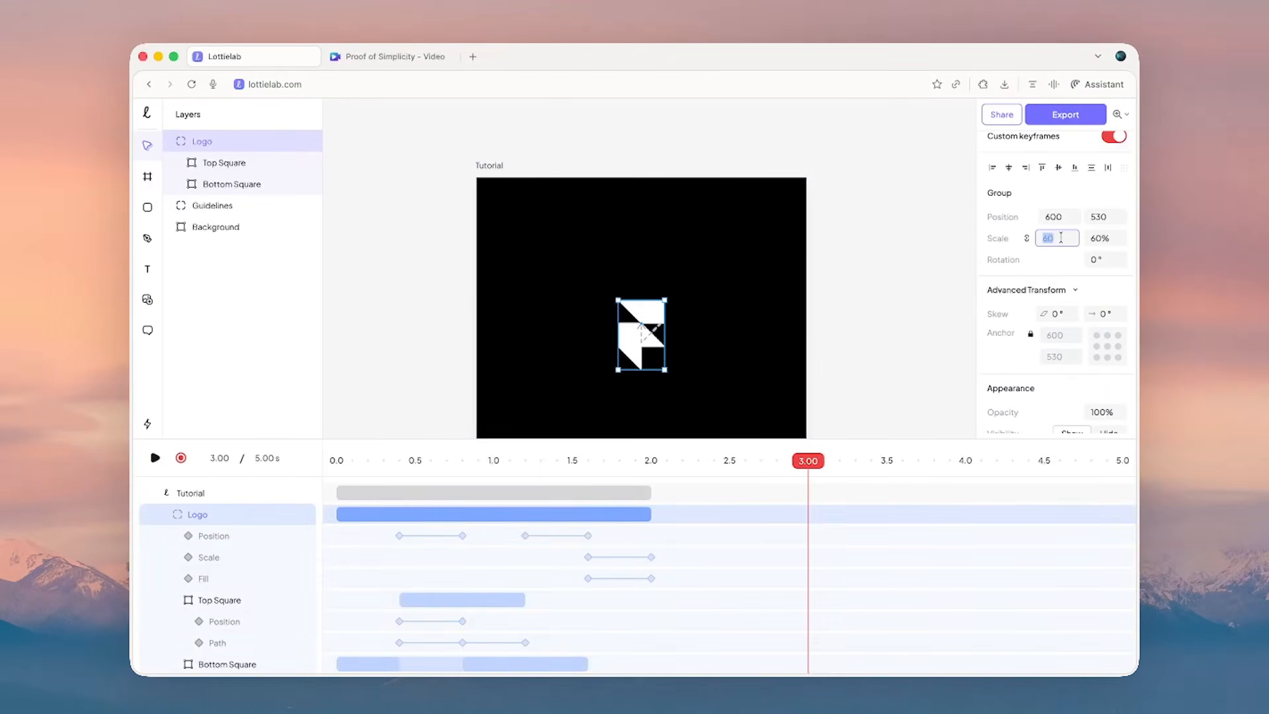
pyautogui.write('50')
pyautogui.press('Return')
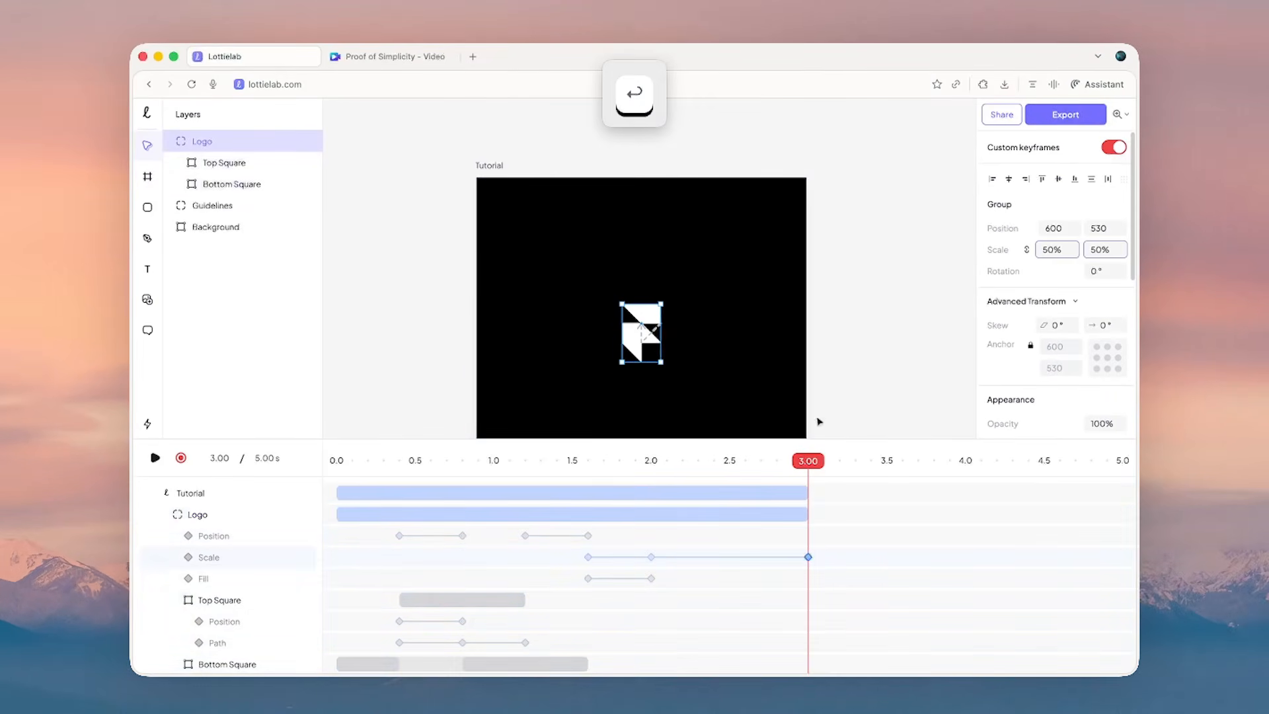
# - Play the animation from the start with nothing selected and compare the shrinking logo with the reference Framer video around 0:03
pyautogui.moveTo(807, 461); pyautogui.dragTo(337, 461)
pyautogui.click(350, 330)
pyautogui.press('space')
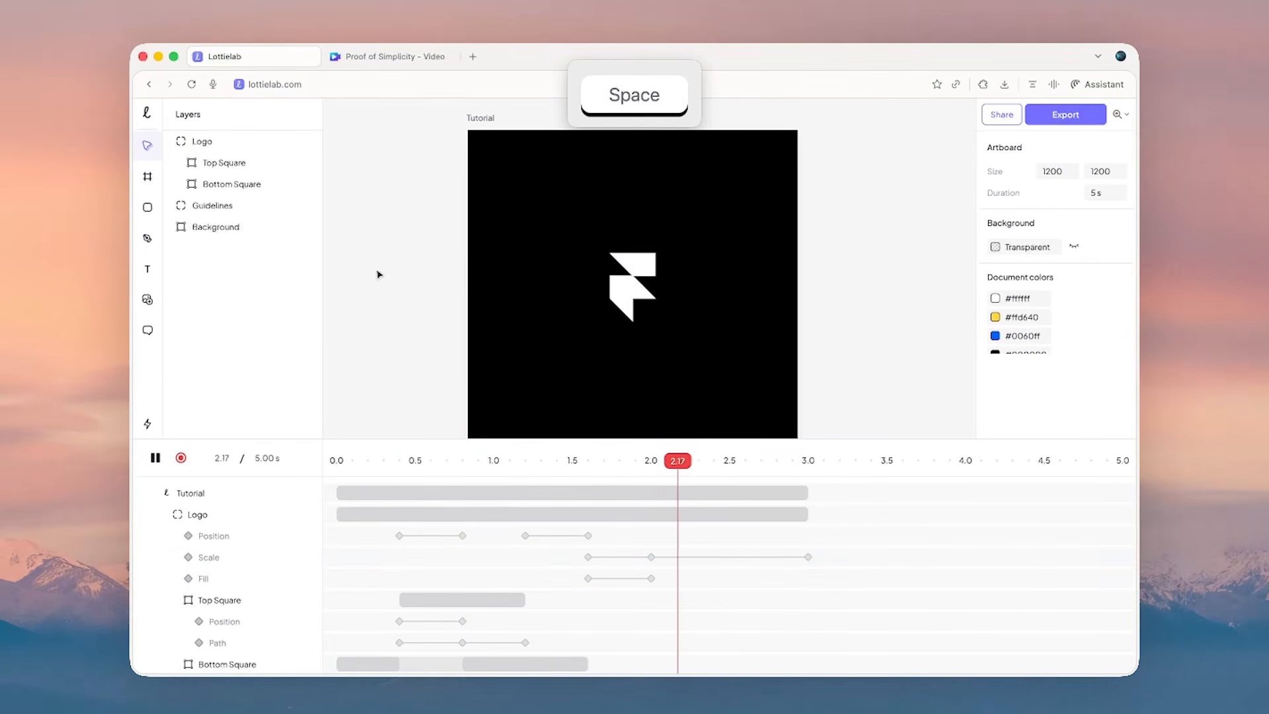
pyautogui.press('space')
pyautogui.hotkey('ctrl', 'Up')
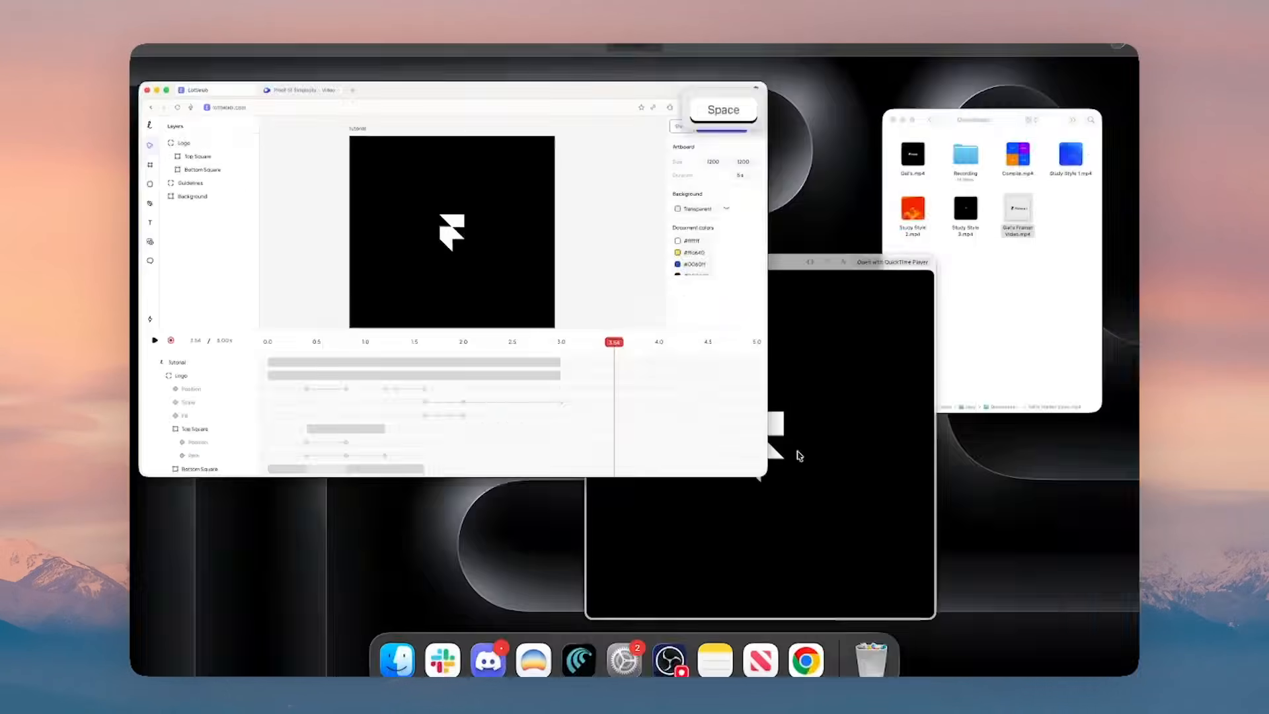
pyautogui.click(796, 454)
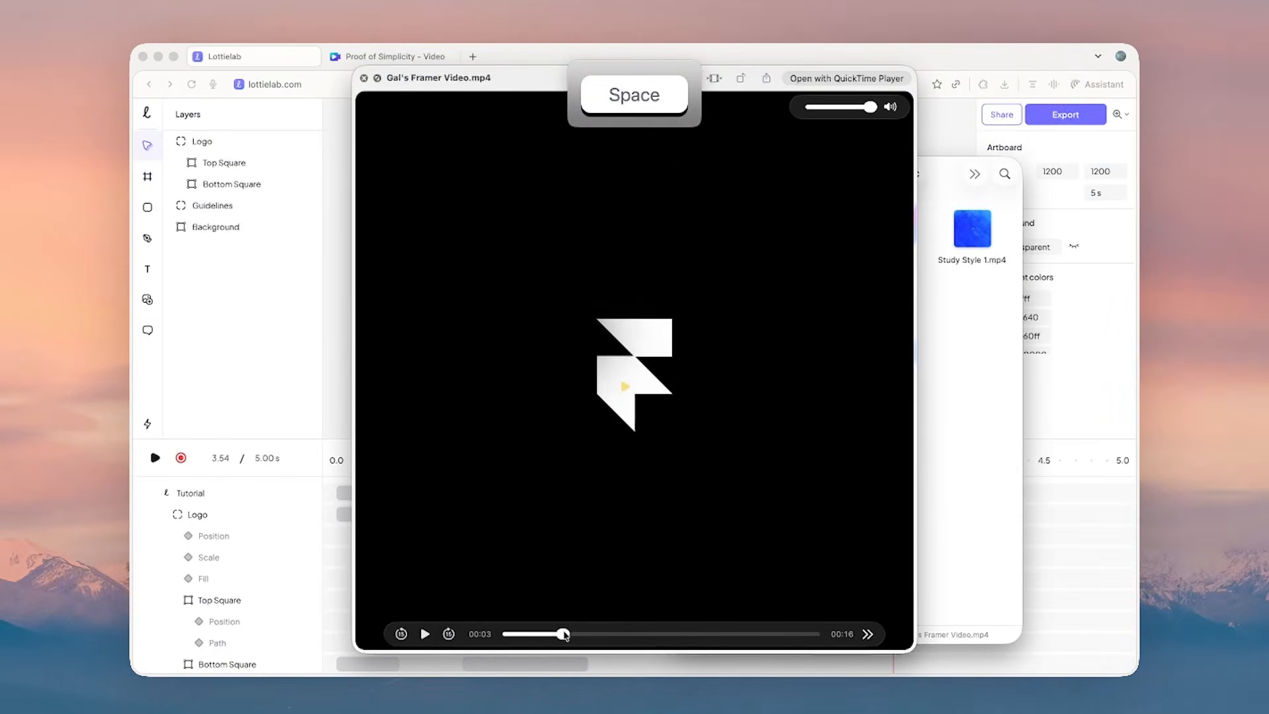
pyautogui.moveTo(565, 634); pyautogui.dragTo(572, 636)
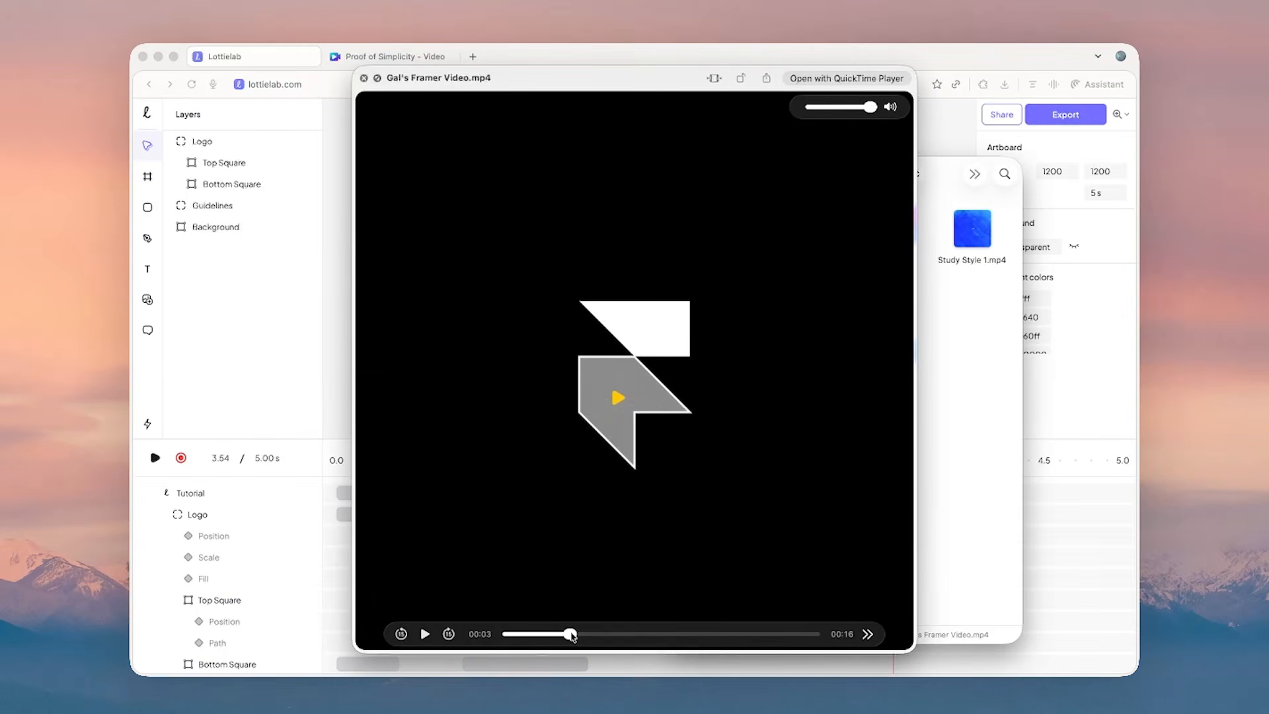
# - Back in Lottielab, set the Logo group's scale to 90% at 3.40 s
pyautogui.click(251, 366)
pyautogui.moveTo(894, 461); pyautogui.dragTo(811, 468)
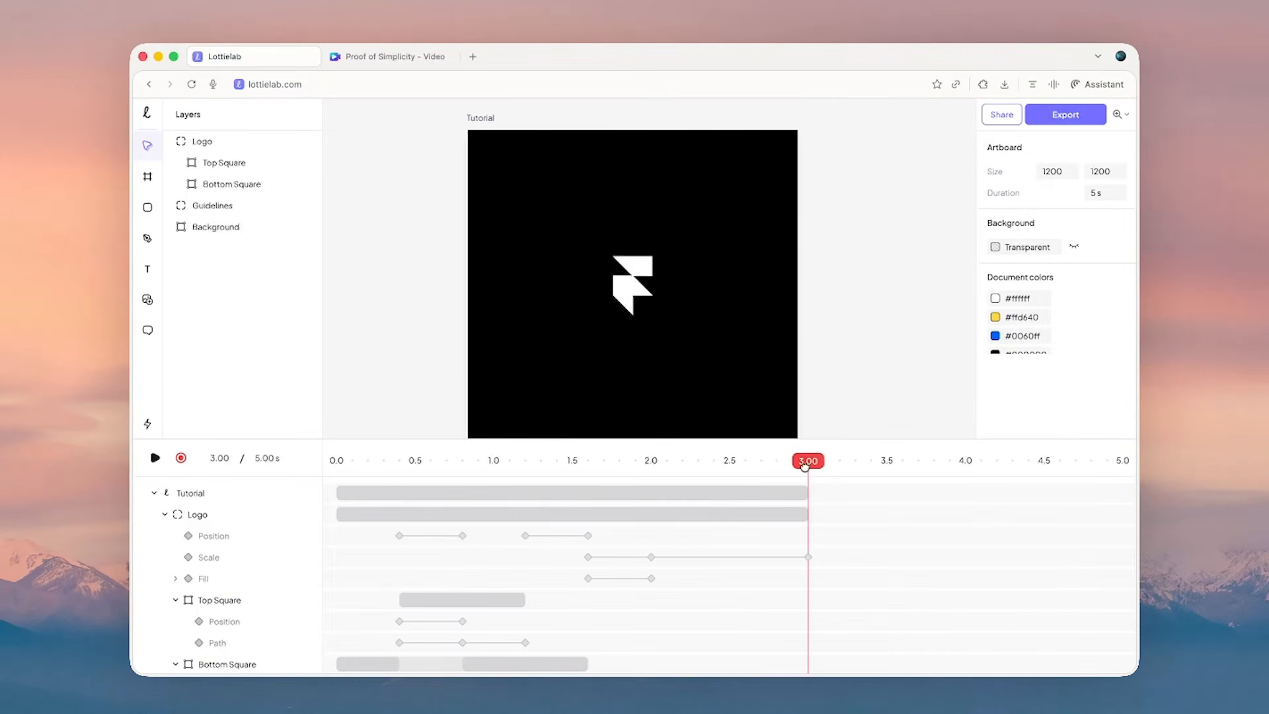
pyautogui.click(227, 456)
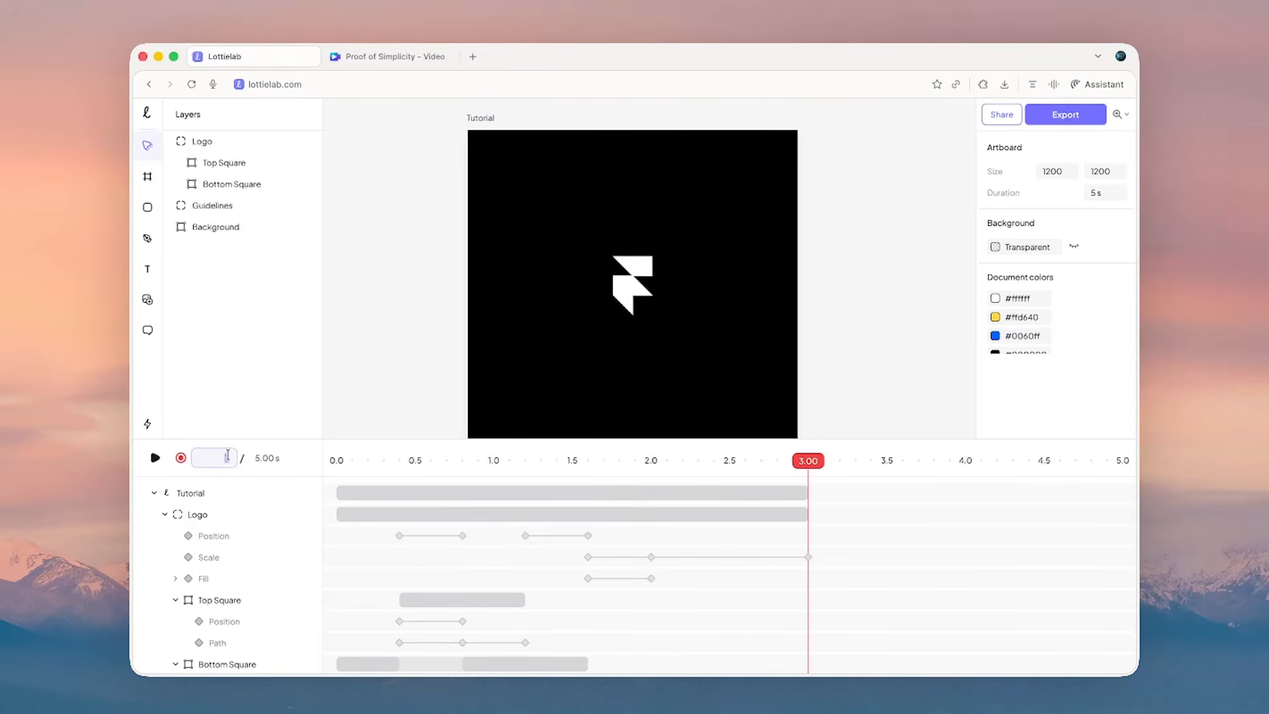
pyautogui.write('3.40')
pyautogui.press('Return')
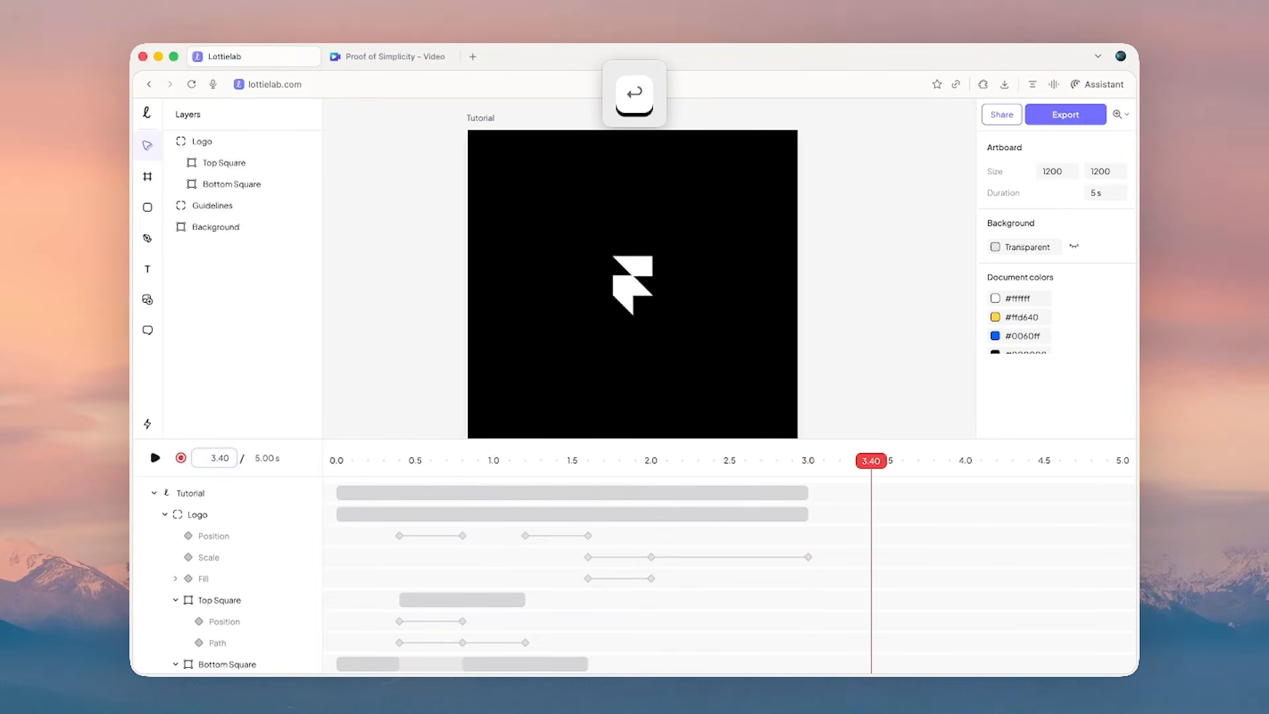
pyautogui.click(635, 300)
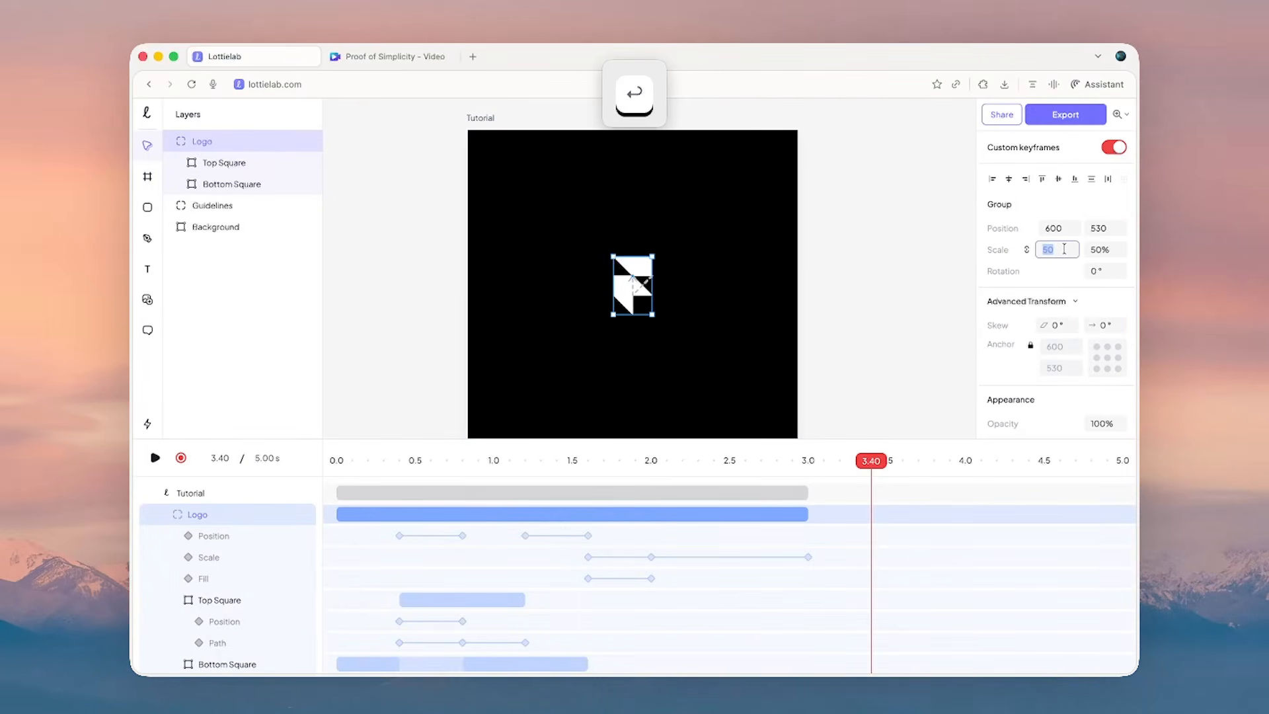
pyautogui.write('90')
pyautogui.press('Return')
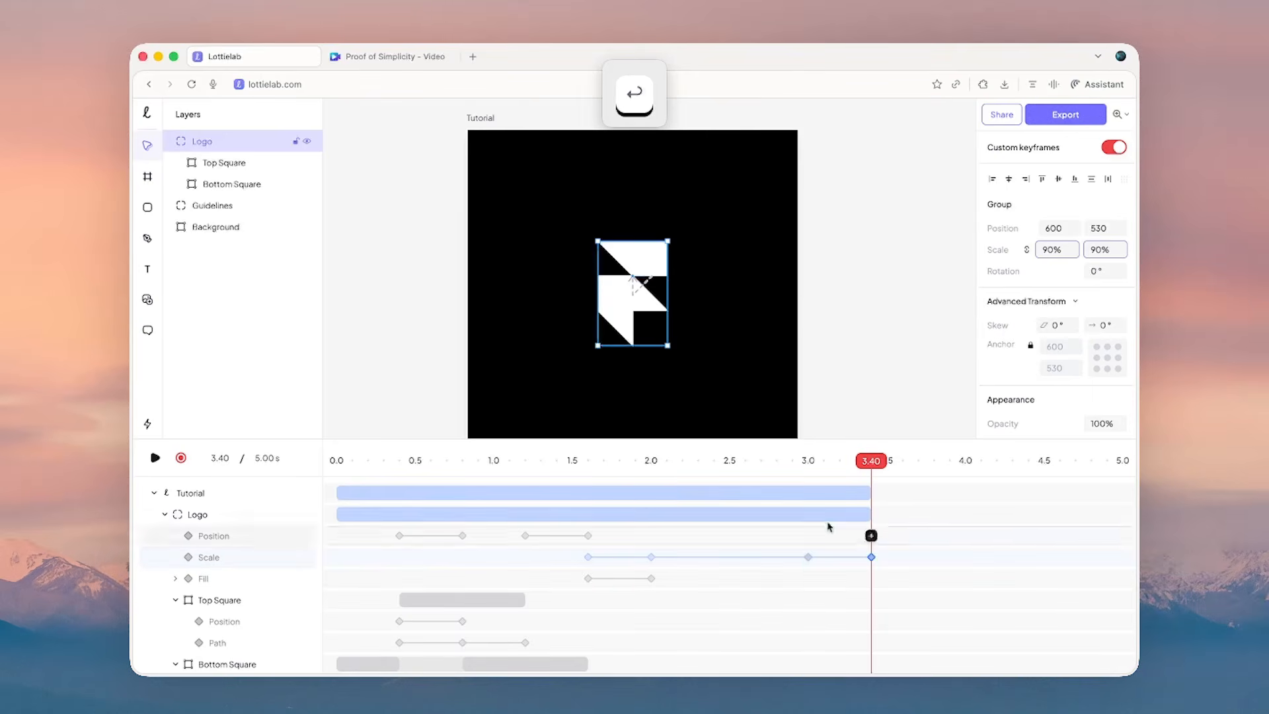
# - Add Position keyframes to the Bottom Square at 3.00 s and 3.40 s
pyautogui.click(806, 463)
pyautogui.moveTo(804, 465); pyautogui.dragTo(808, 461)
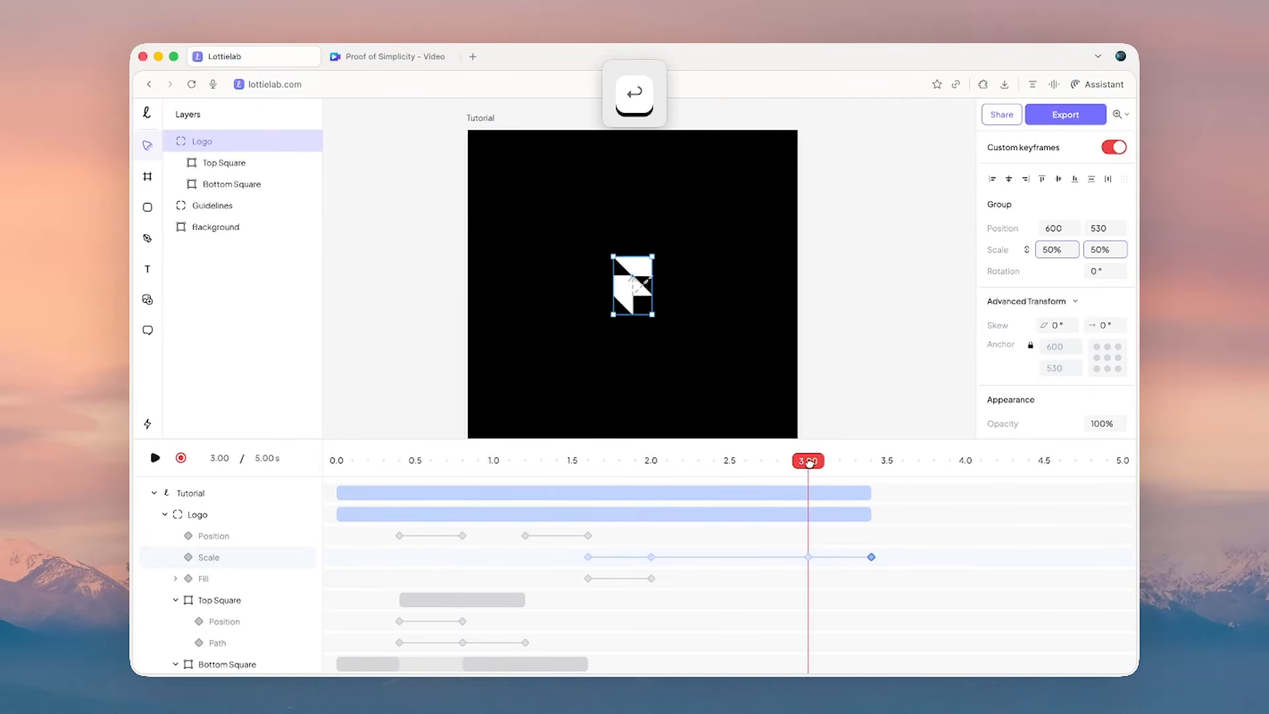
pyautogui.click(267, 184)
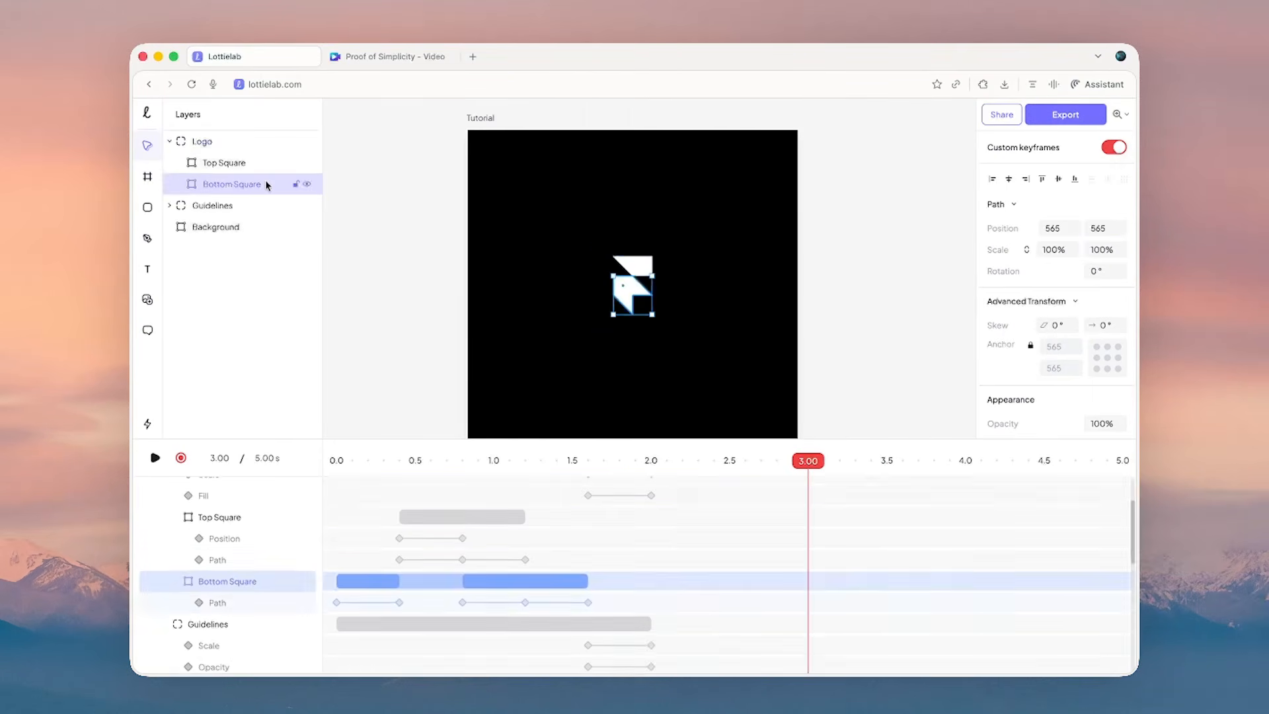
pyautogui.click(809, 597)
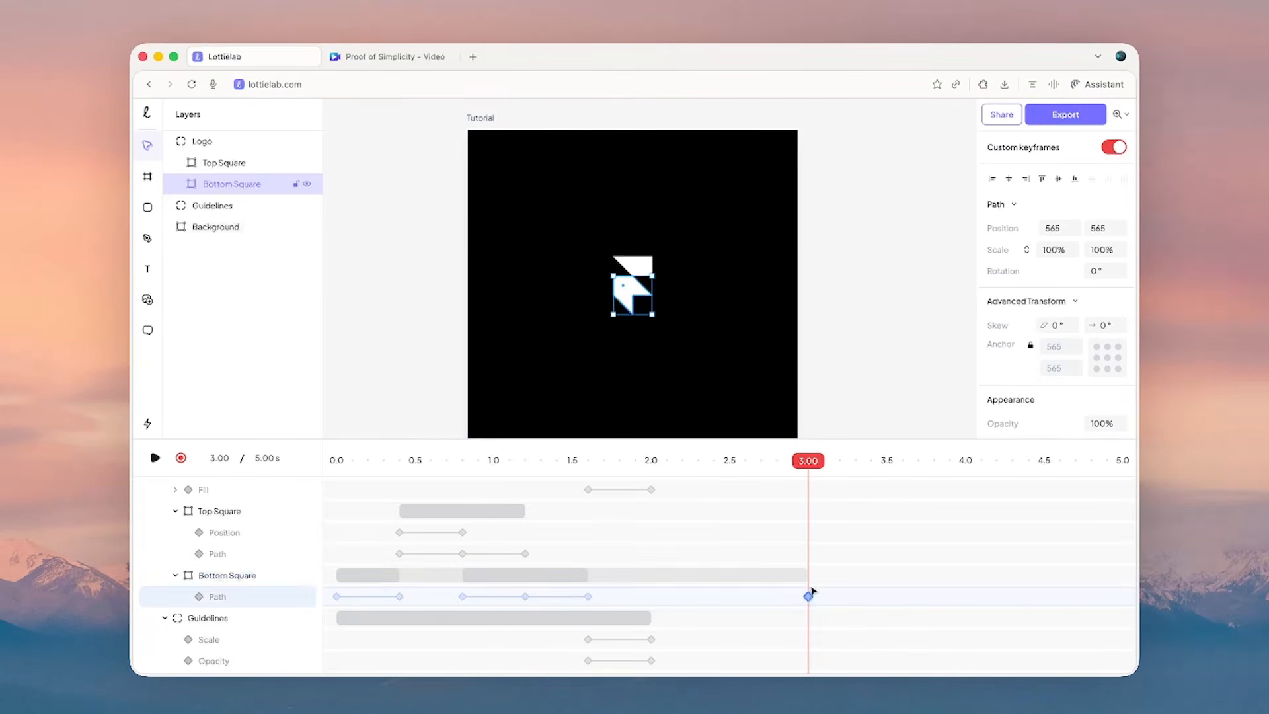
pyautogui.press('super+z')
pyautogui.click(807, 575)
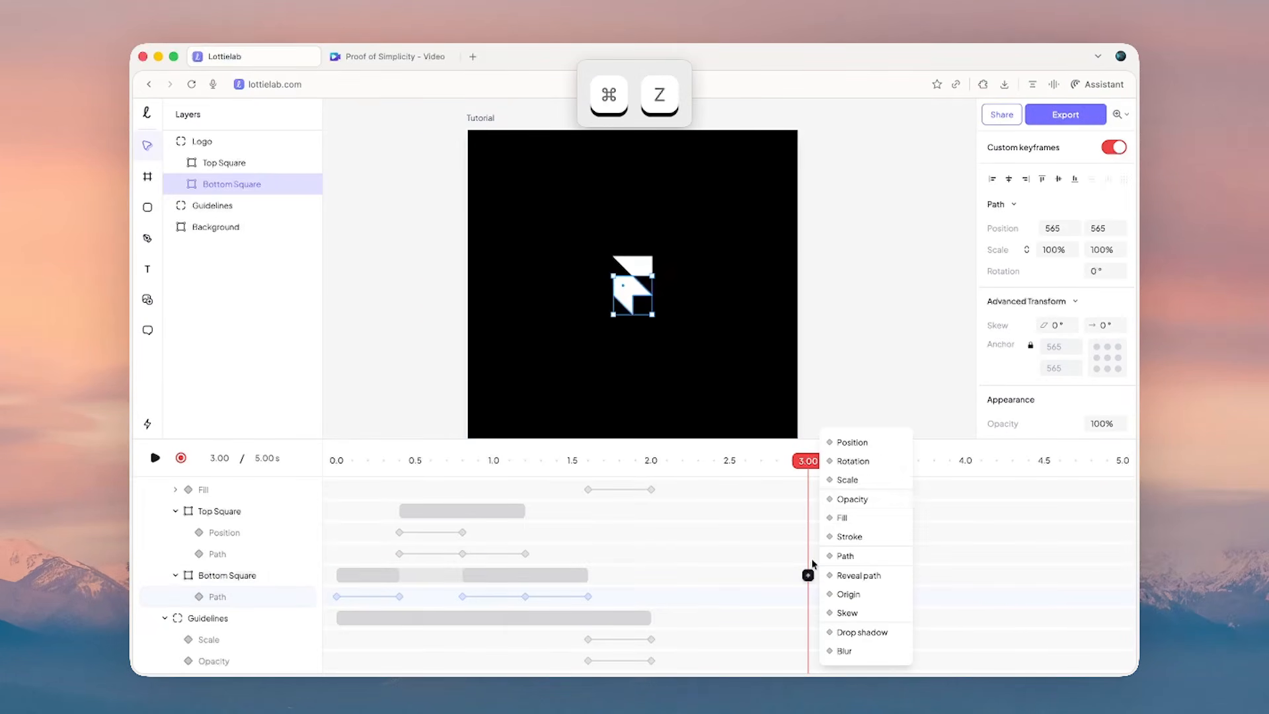
pyautogui.click(848, 449)
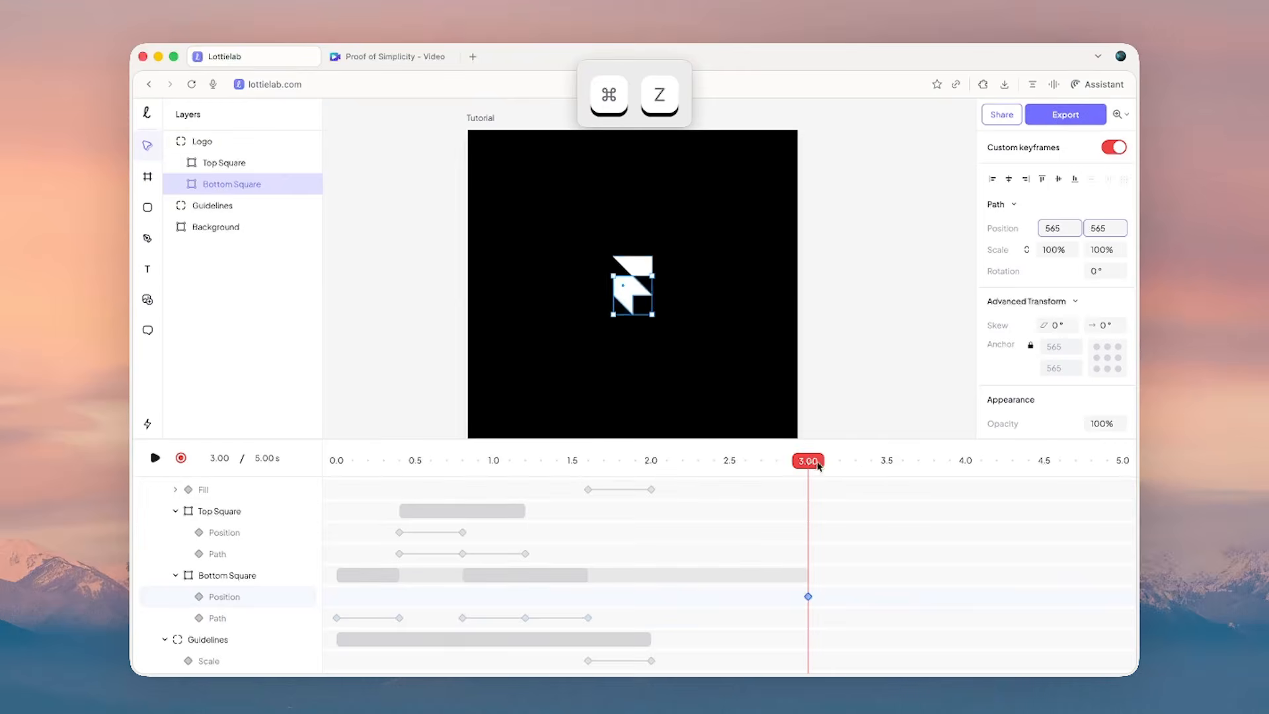
pyautogui.moveTo(808, 460); pyautogui.dragTo(871, 462)
pyautogui.click(871, 598)
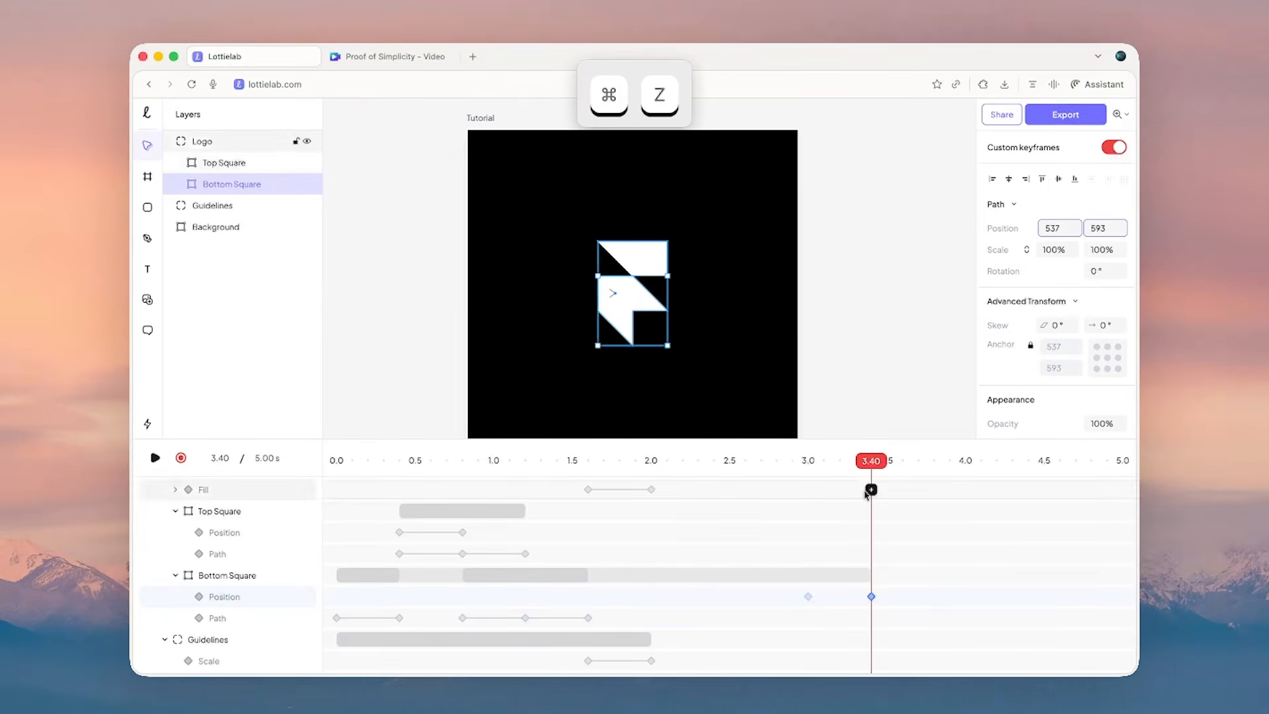
# - Move the Bottom Square down to a vertical position of 629 at 3.20 s
pyautogui.moveTo(871, 465); pyautogui.dragTo(839, 466)
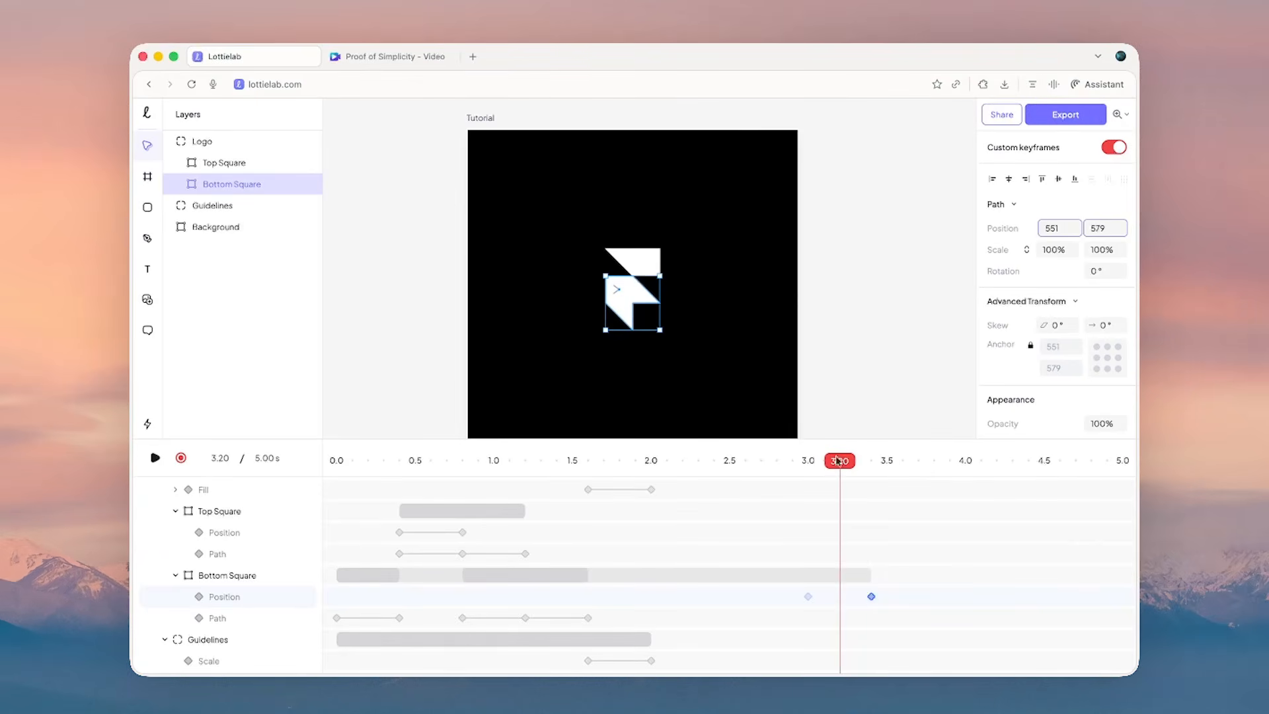
pyautogui.hotkey('shift', 'Down')
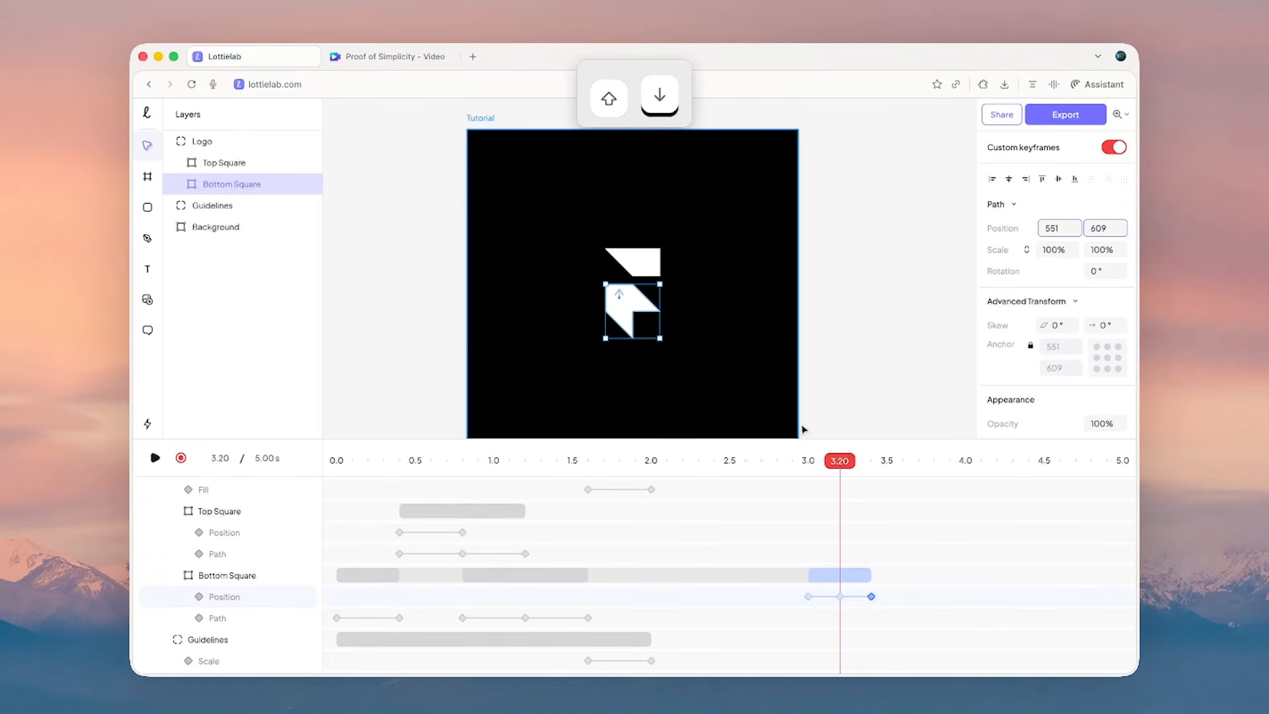
pyautogui.press('alt')
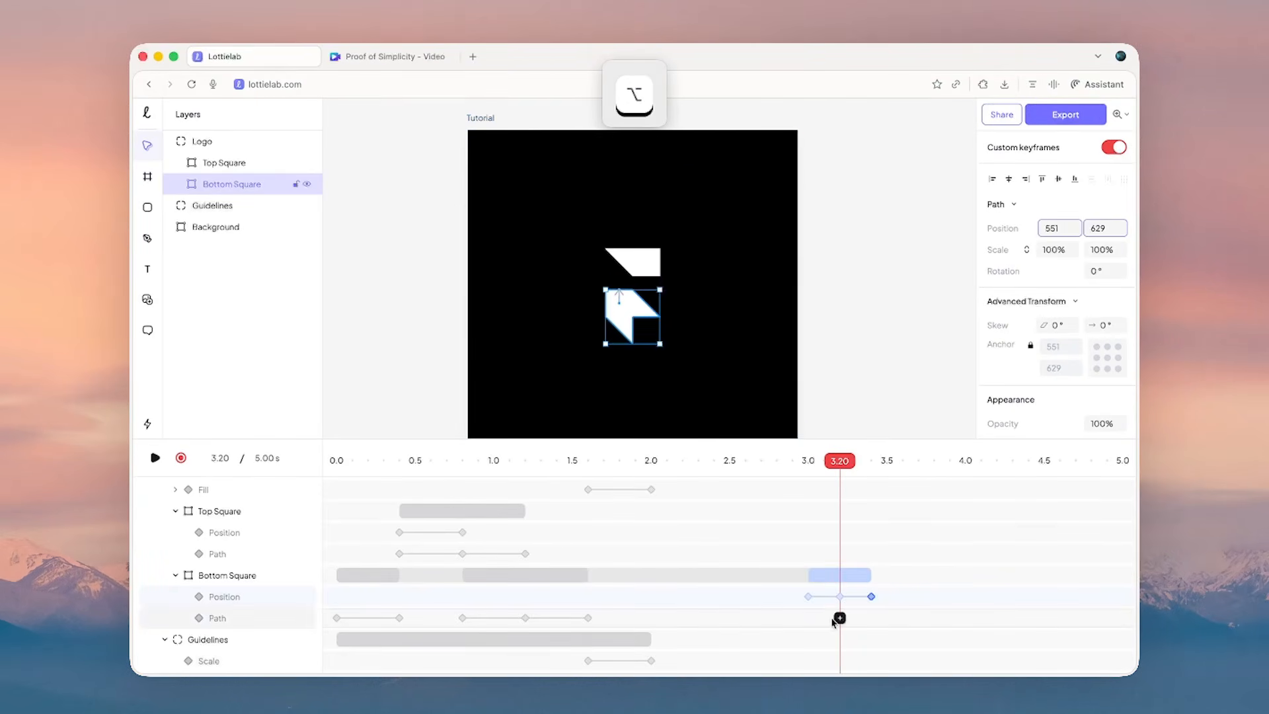
# - Customise the easing of the Logo group's Scale transition between 3.00 s and 3.40 s to the curve 1, 0, 0, 1
pyautogui.scroll(2, 838, 619)
pyautogui.click(826, 516)
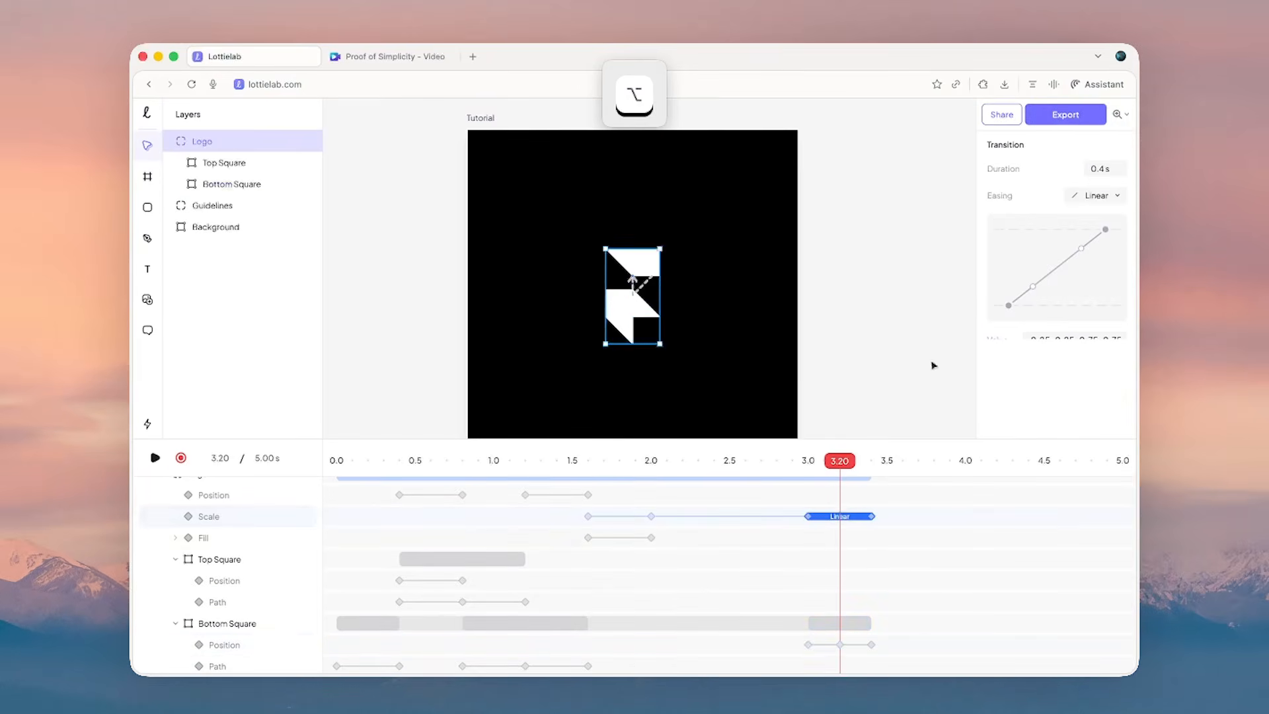
pyautogui.click(1074, 199)
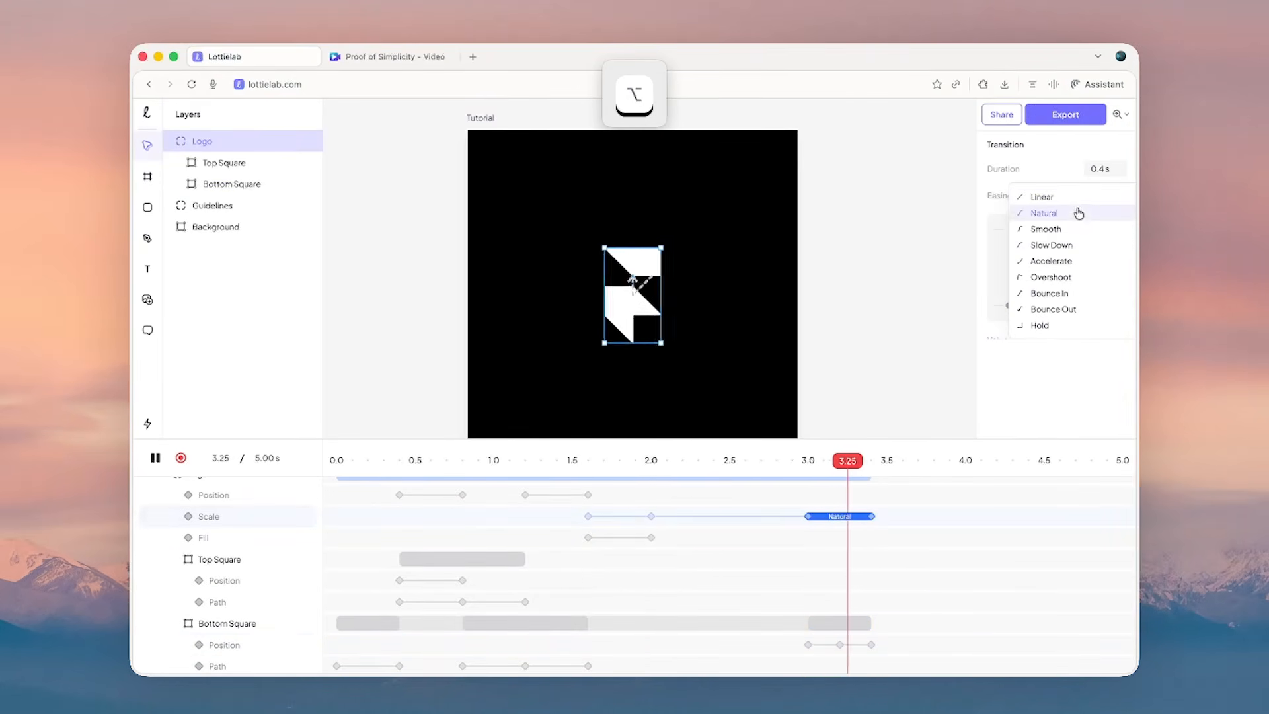
pyautogui.click(1075, 229)
pyautogui.moveTo(1064, 303); pyautogui.dragTo(1113, 308)
# - Set the Bottom Square's Position transition from 3.00 s to 3.20 s to Accelerate easing and extend its start handle fully
pyautogui.scroll(-1, 826, 594)
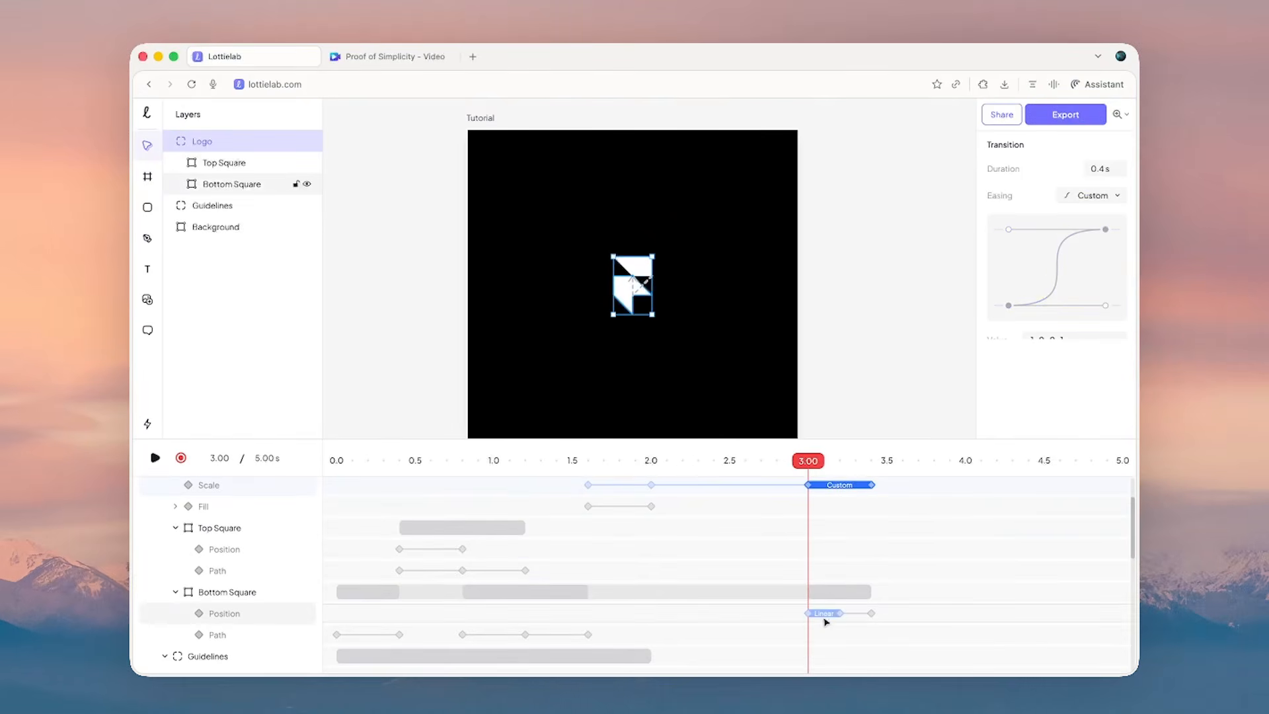
pyautogui.click(824, 615)
pyautogui.click(1084, 195)
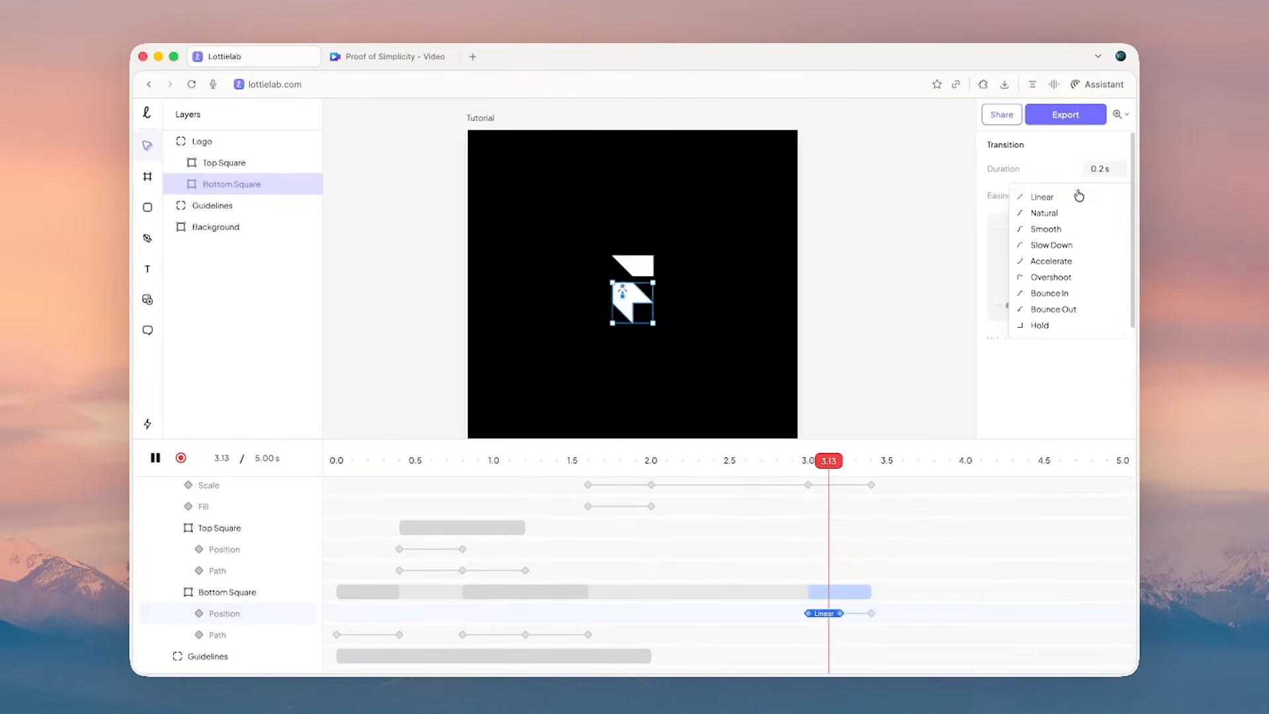
pyautogui.click(1074, 245)
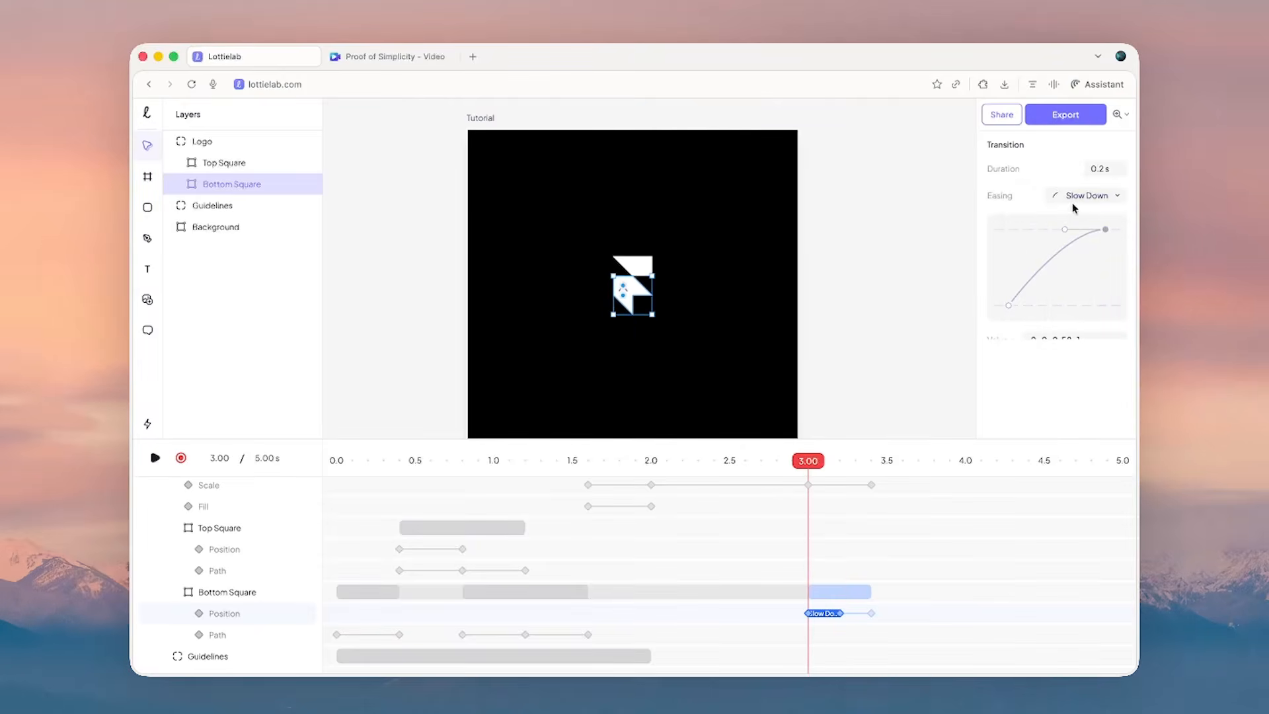
pyautogui.click(1072, 200)
pyautogui.click(1050, 261)
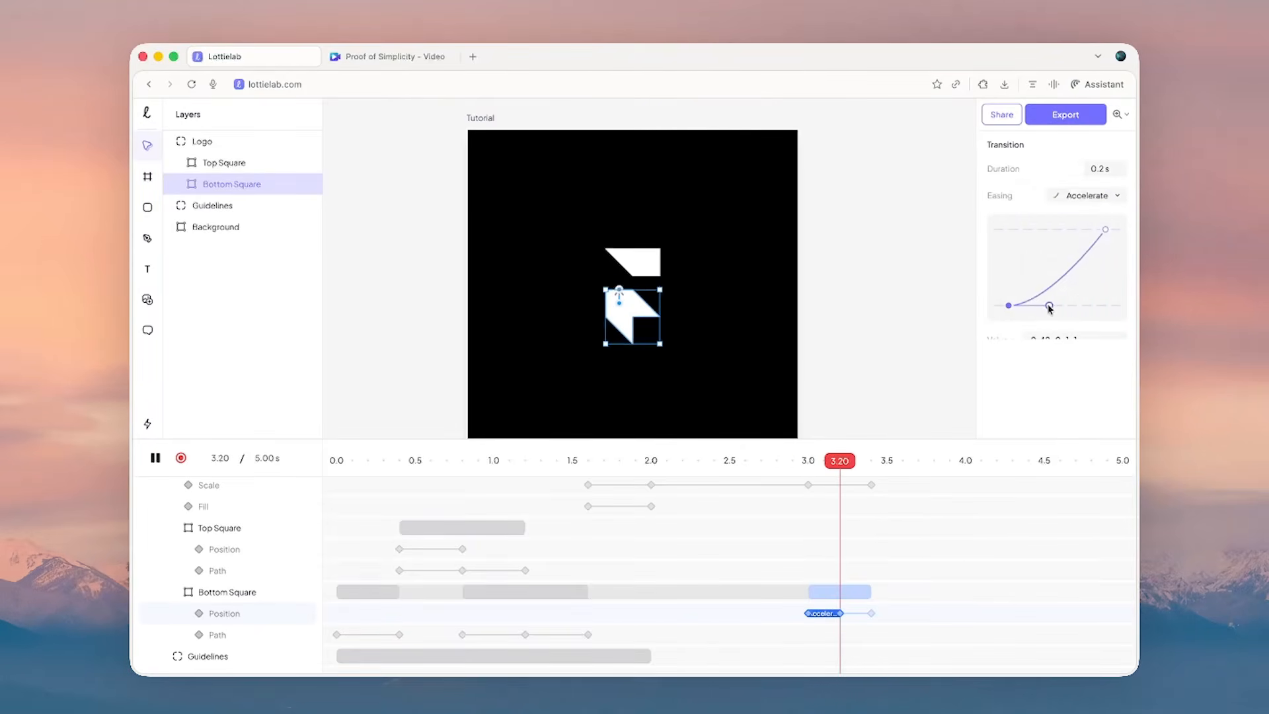
pyautogui.moveTo(1049, 305); pyautogui.dragTo(1103, 308)
# - Set the Bottom Square's Position transition from 3.20 s to 3.40 s to Slow Down easing, customised to the curve 0, 0, 0, 1
pyautogui.click(862, 612)
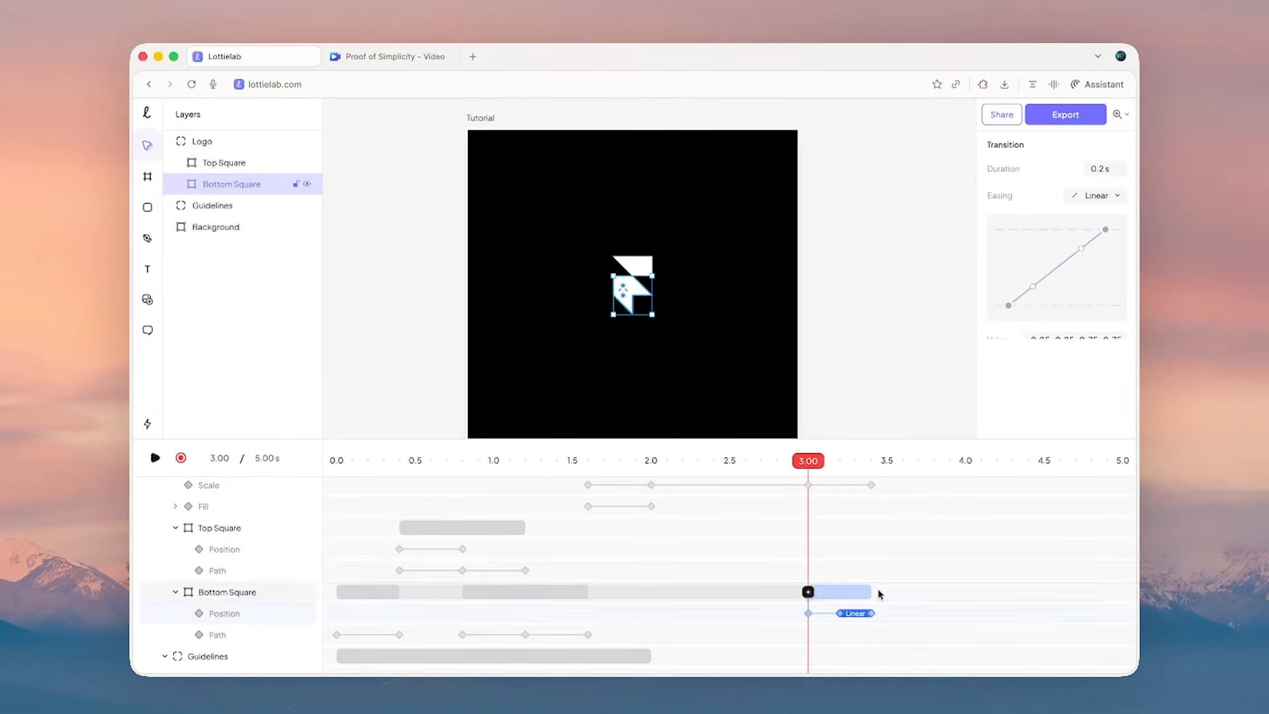
pyautogui.click(1097, 195)
pyautogui.click(1064, 231)
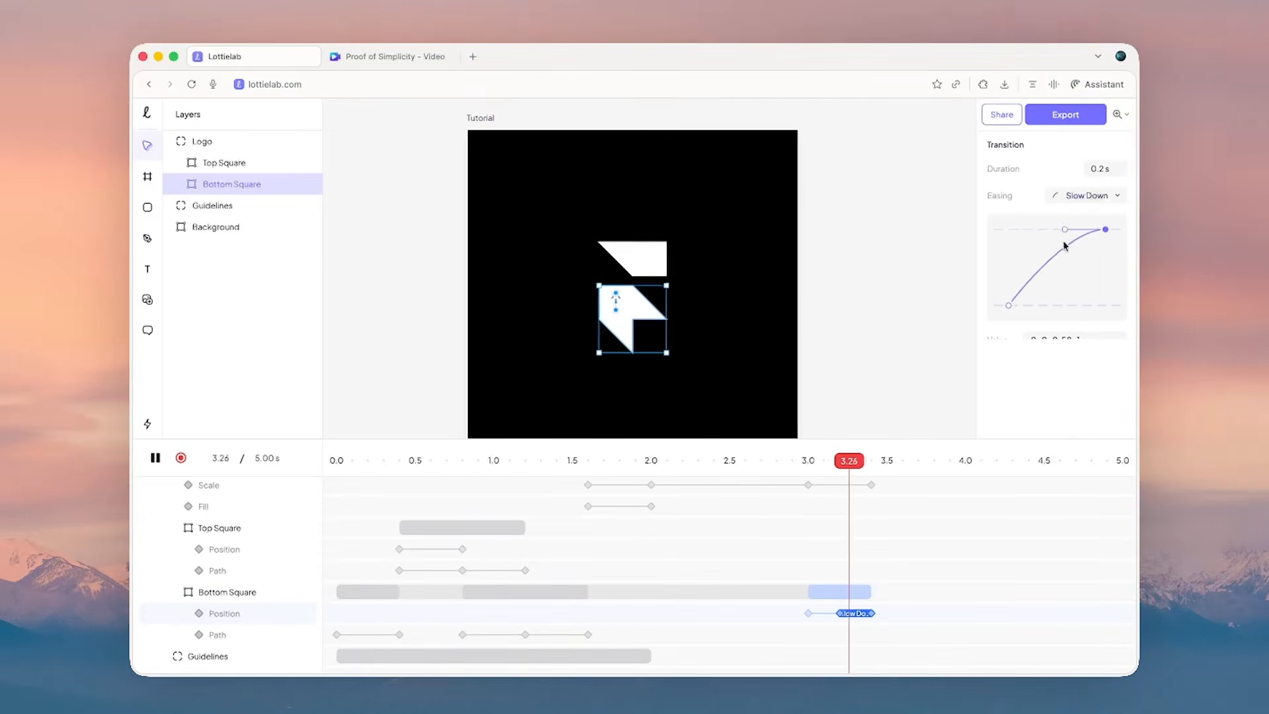
# - Deselect everything and play the animation from just before 3.00 s to check the Bottom Square's eased movement
pyautogui.click(813, 460)
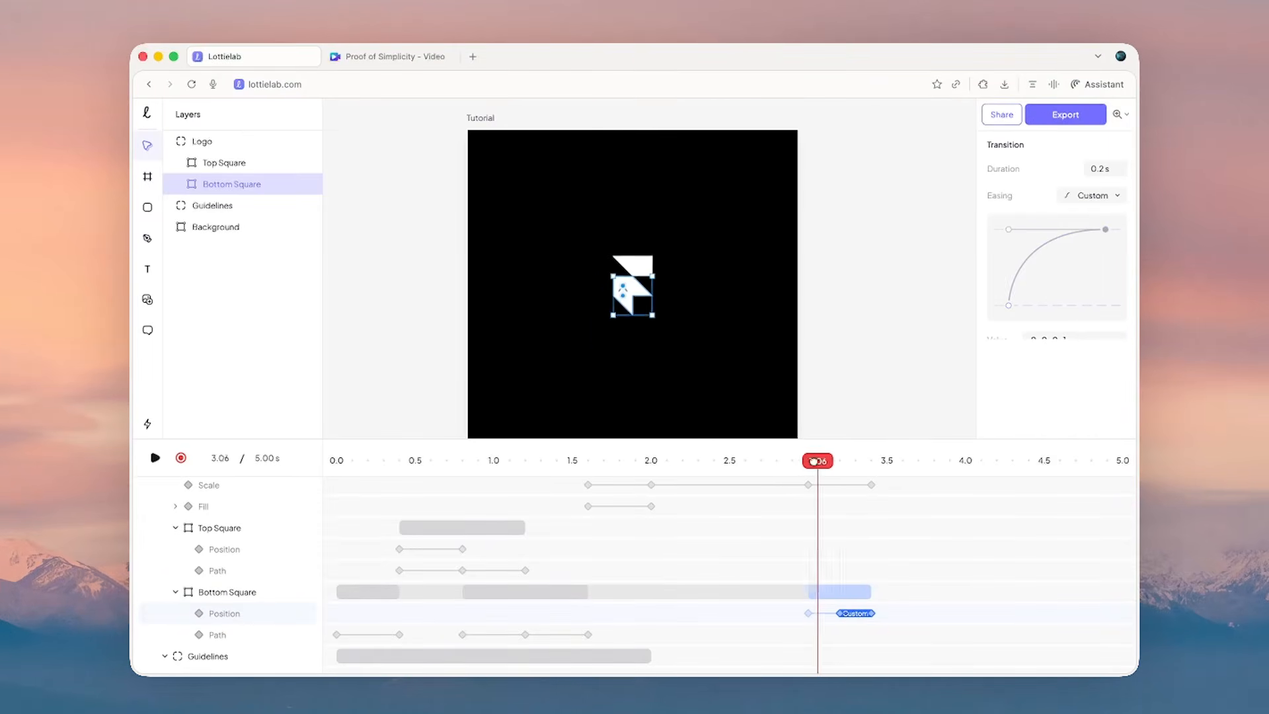
pyautogui.press('space')
pyautogui.click(863, 395)
pyautogui.click(778, 459)
pyautogui.scroll(1, 778, 459)
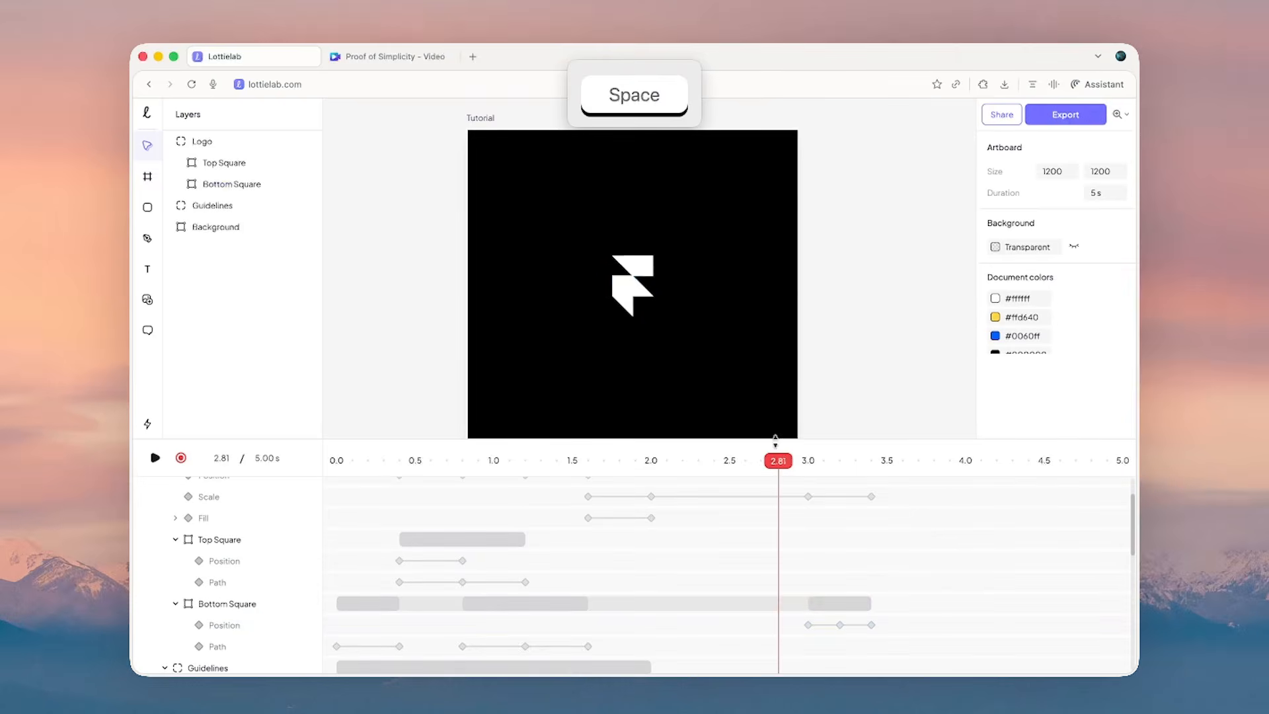
pyautogui.press('space')
pyautogui.press('space')
pyautogui.click(803, 459)
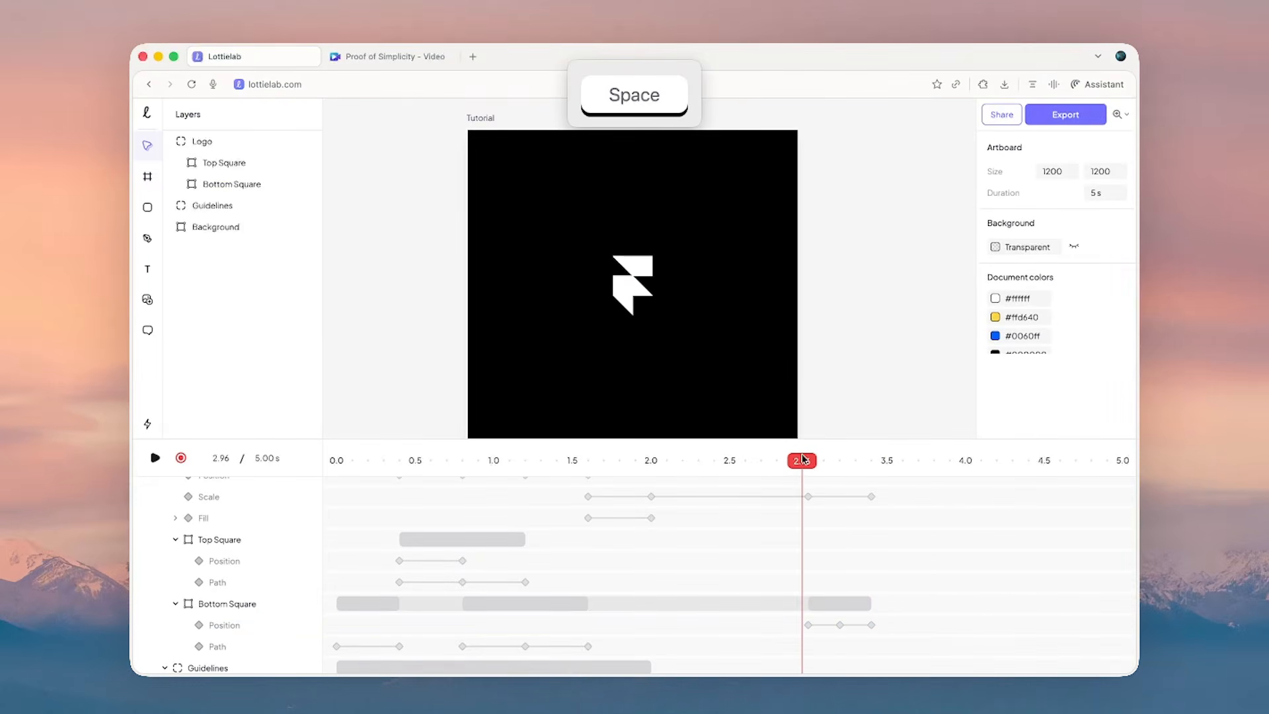
# - Examine the lower logo shape and its yellow arrow in the reference Framer video around 0:03
pyautogui.hotkey('ctrl', 'Up')
pyautogui.click(809, 429)
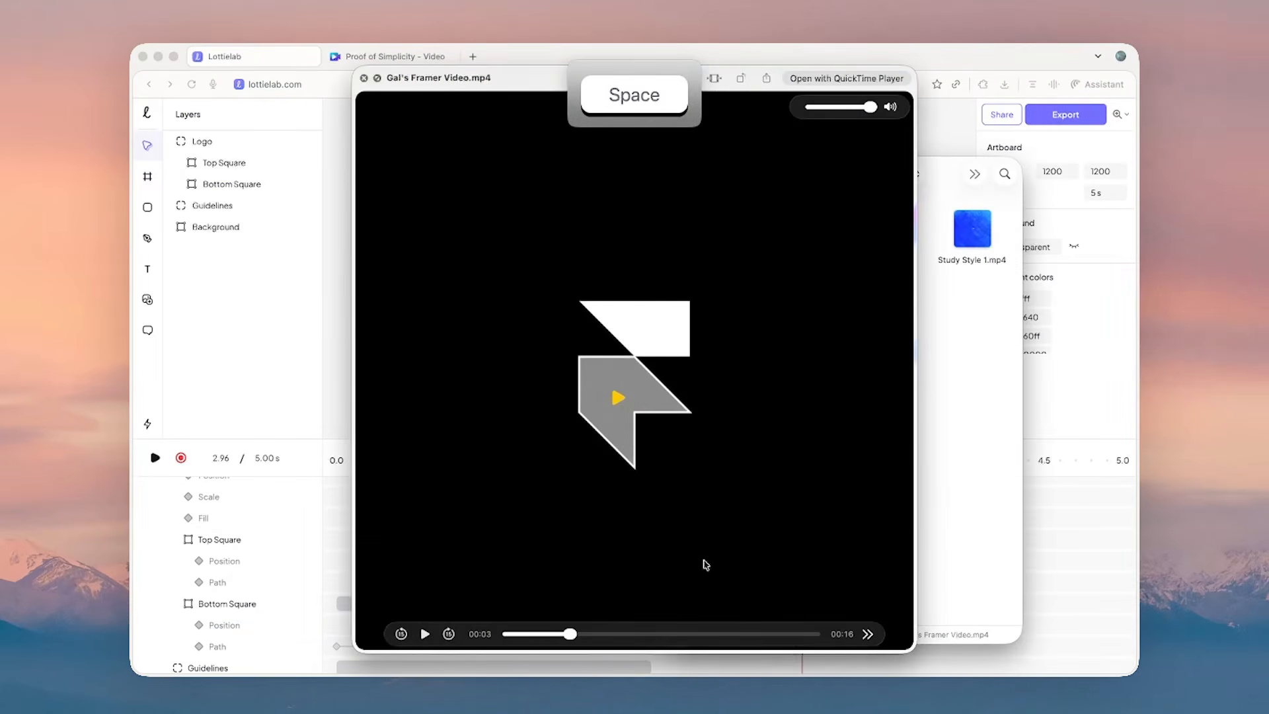
pyautogui.moveTo(570, 635); pyautogui.dragTo(572, 635)
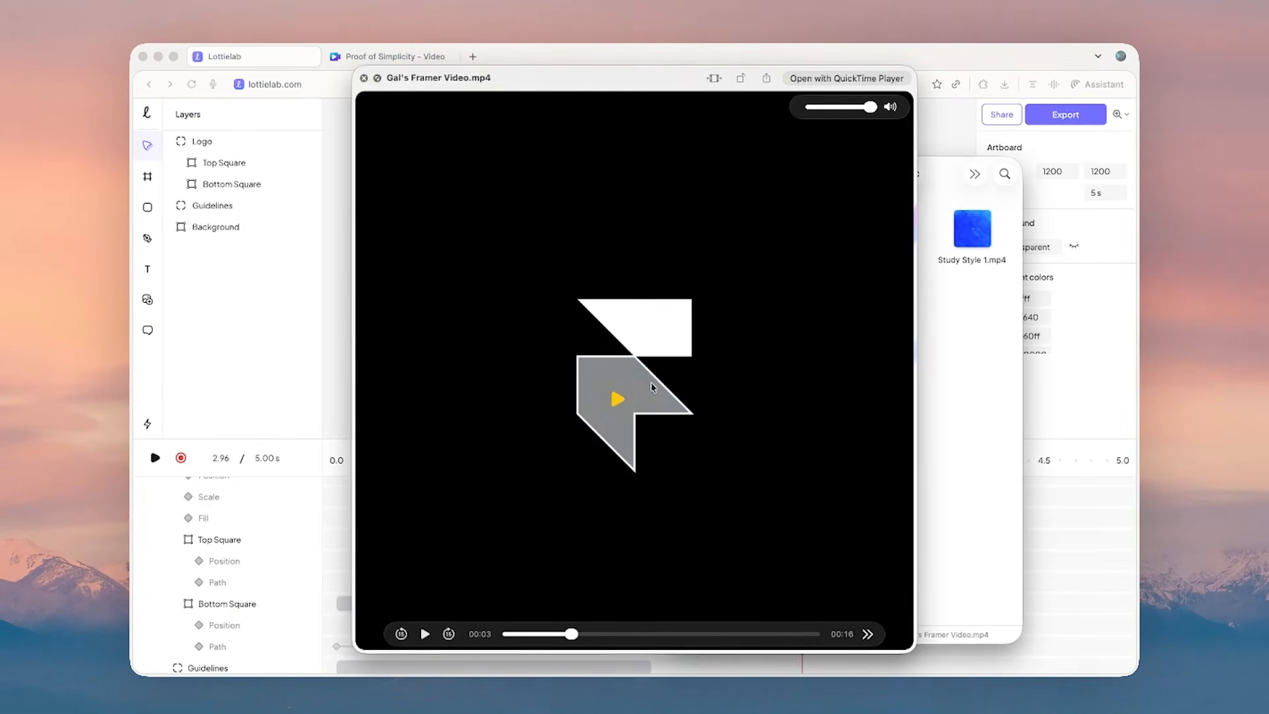
# - Sample the grey fill colour of the lower logo shape in the reference Framer video and return to the Lottielab project
pyautogui.press('ctrl')
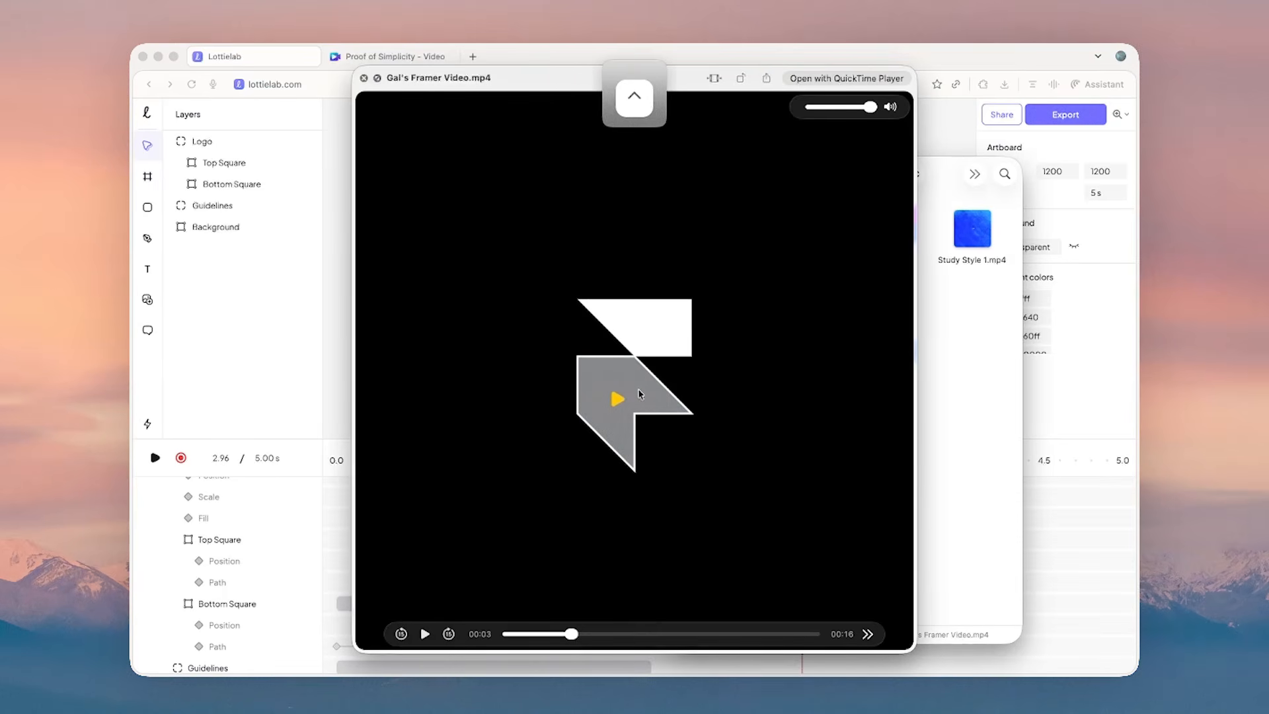
pyautogui.hotkey('ctrl', 'd')
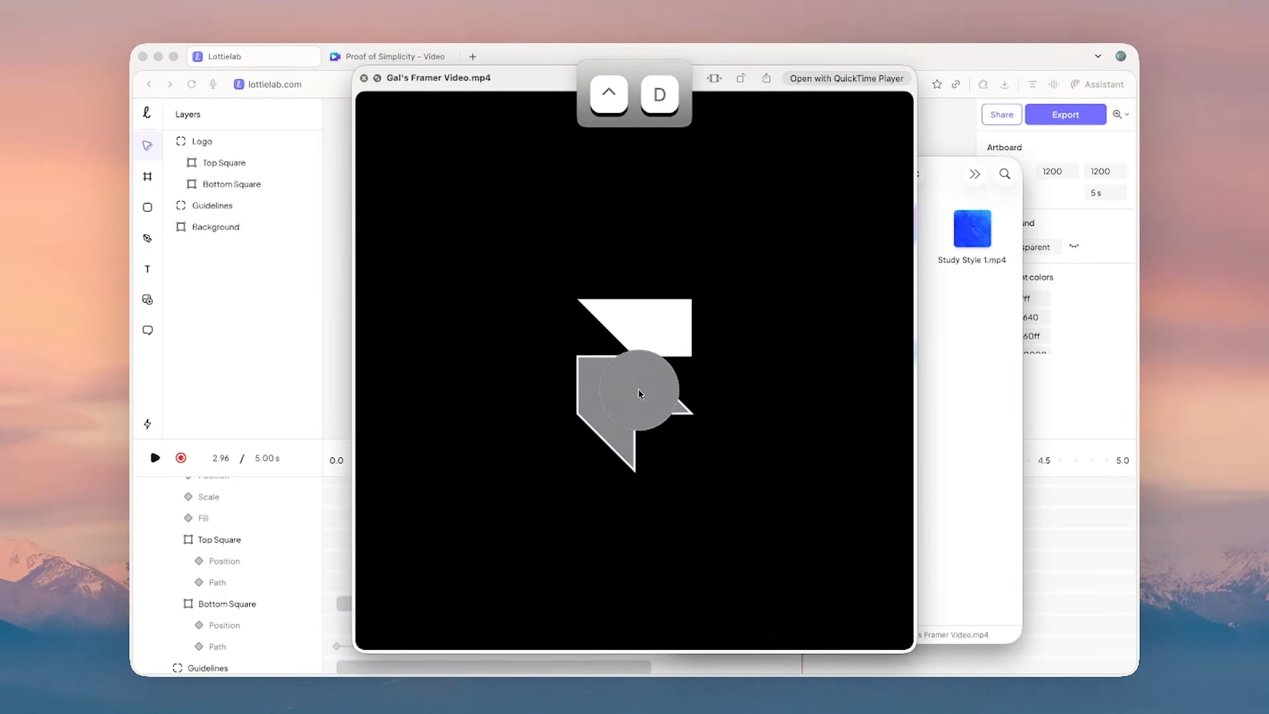
pyautogui.click(350, 320)
# - At 3.00 s, turn off keyframe recording and set the Top Square's own fill to white FFFFFF
pyautogui.click(268, 191)
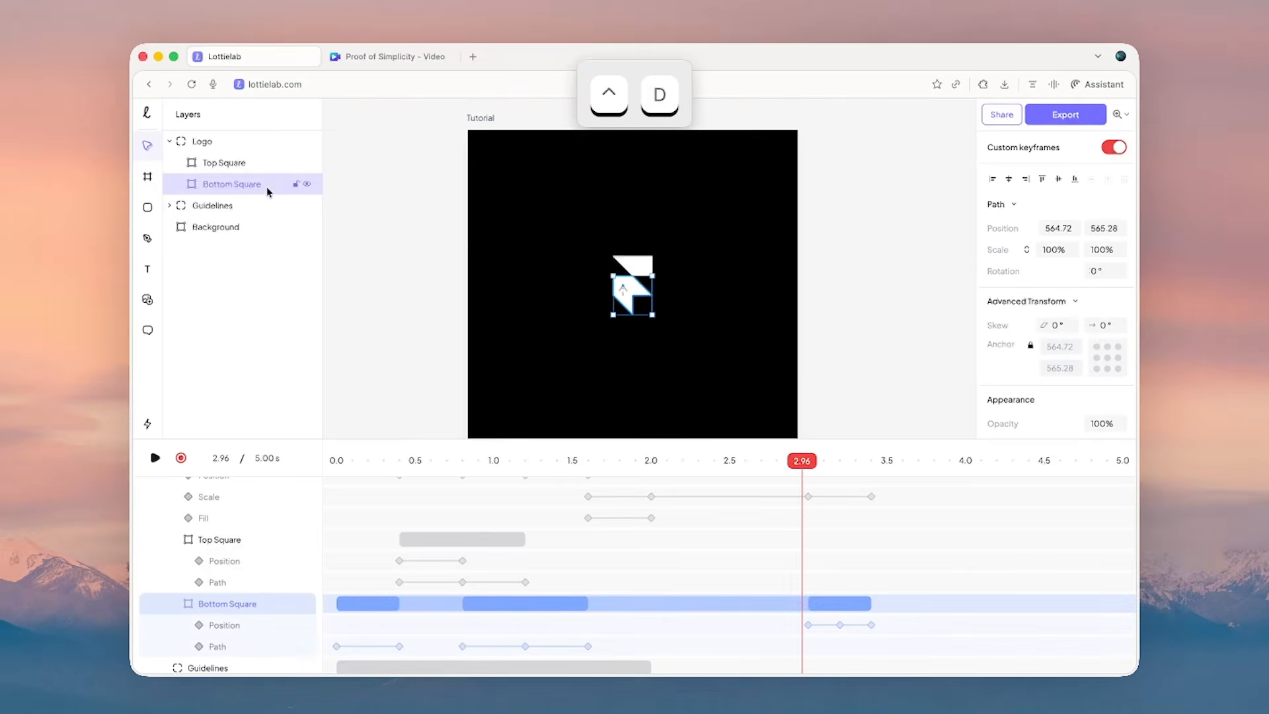
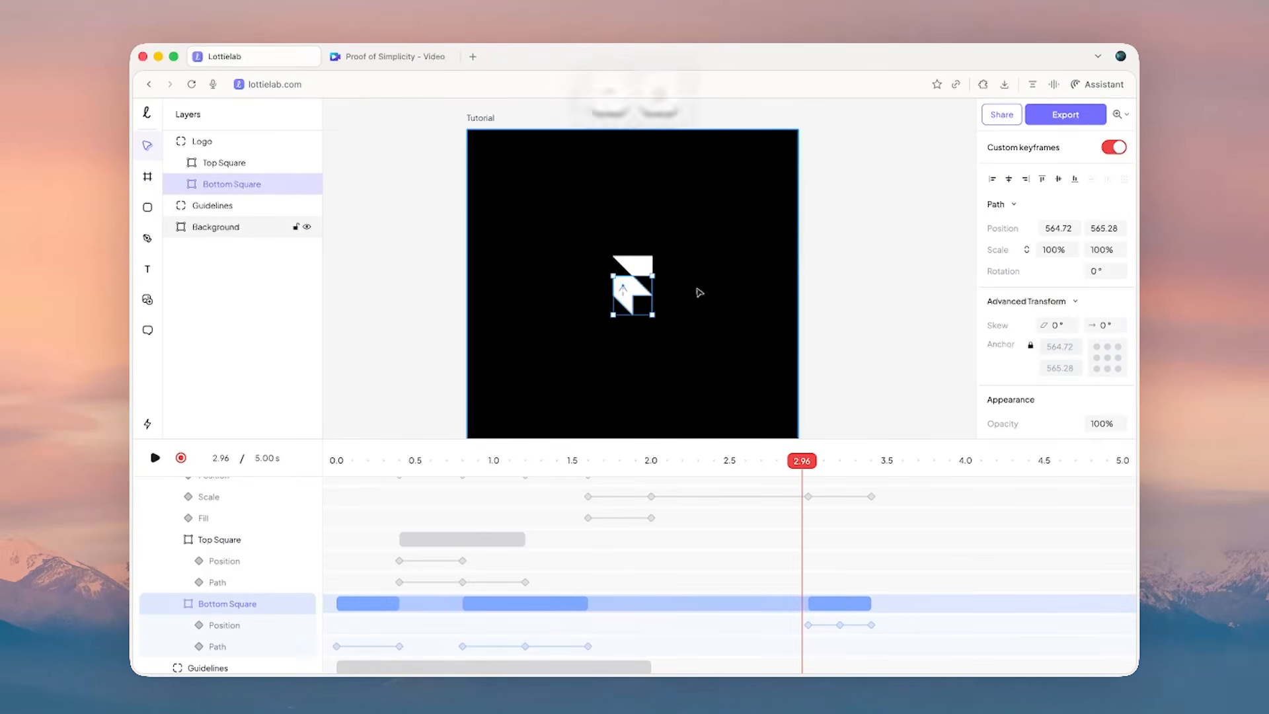
pyautogui.click(1036, 300)
pyautogui.moveTo(805, 462); pyautogui.dragTo(807, 460)
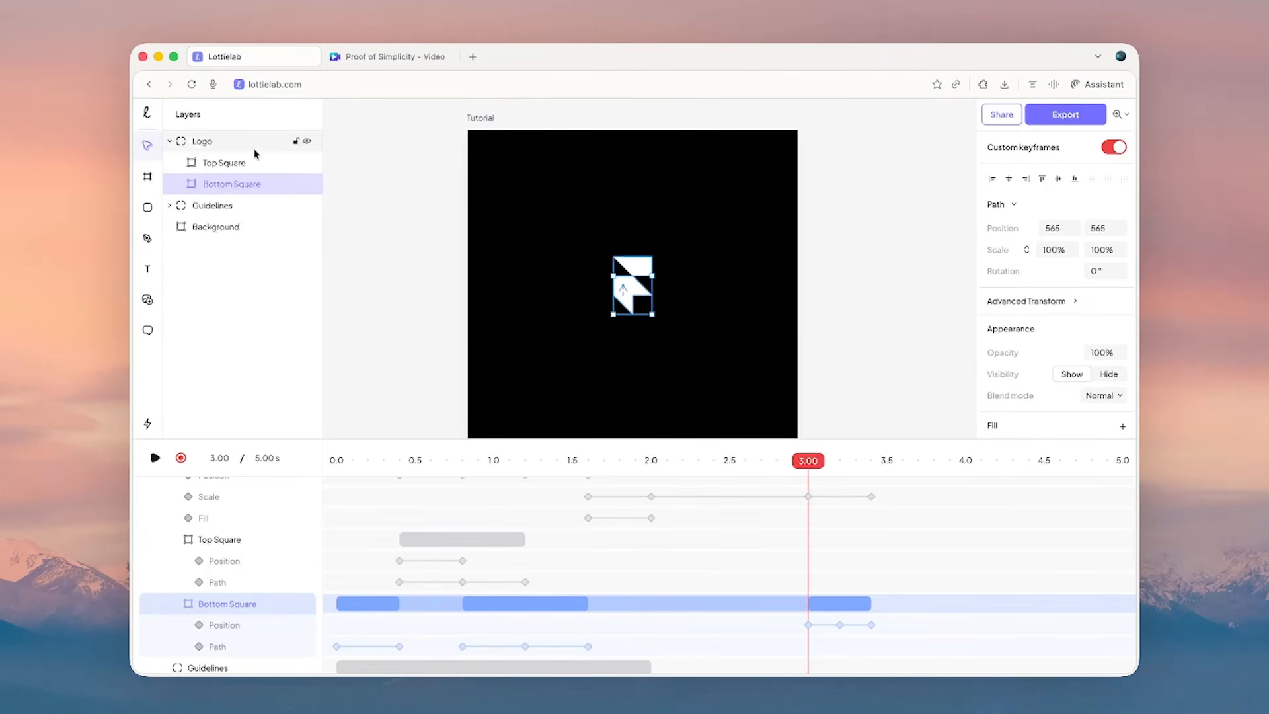
pyautogui.click(633, 267)
pyautogui.scroll(-3, 1018, 308)
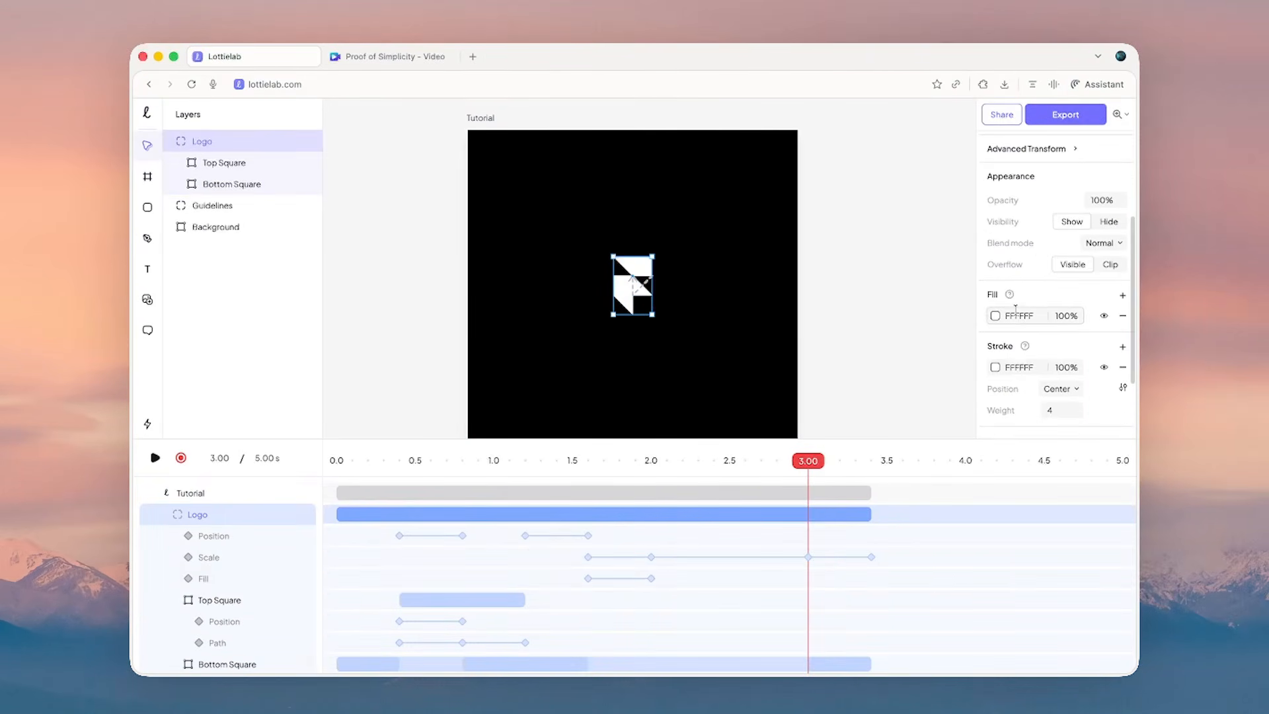
pyautogui.click(275, 184)
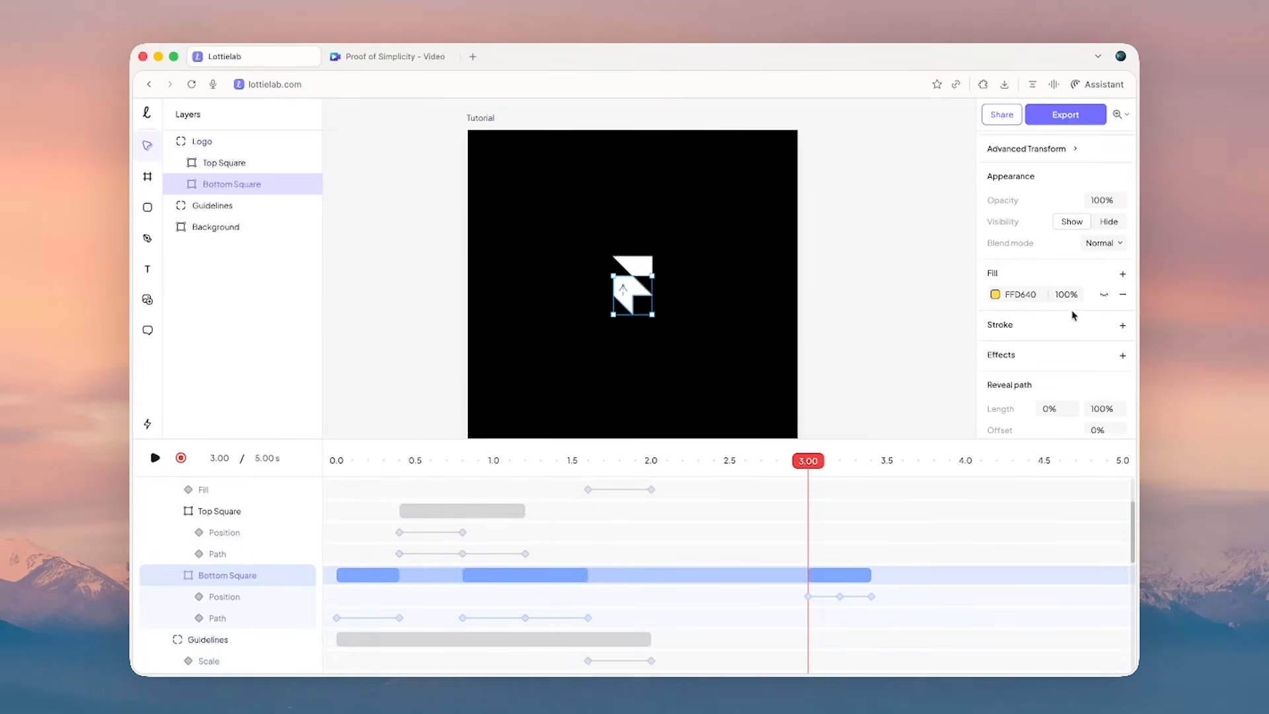
pyautogui.click(257, 165)
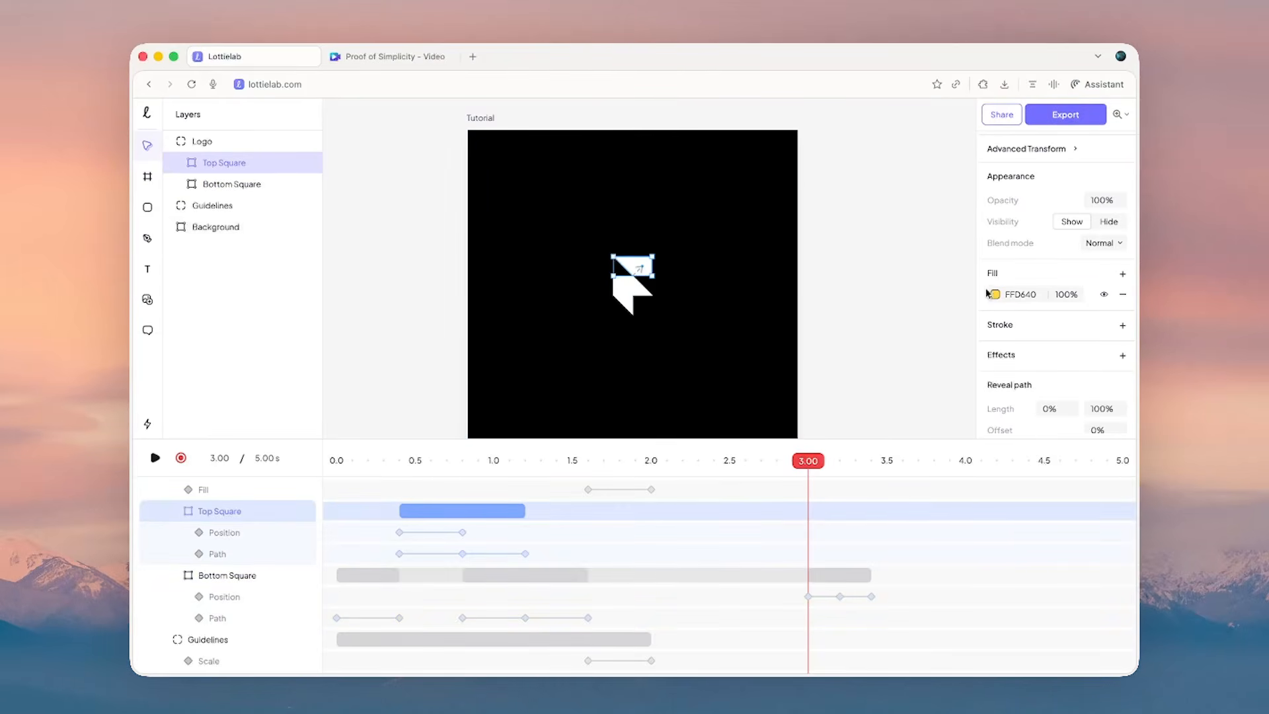
pyautogui.click(182, 458)
pyautogui.click(994, 295)
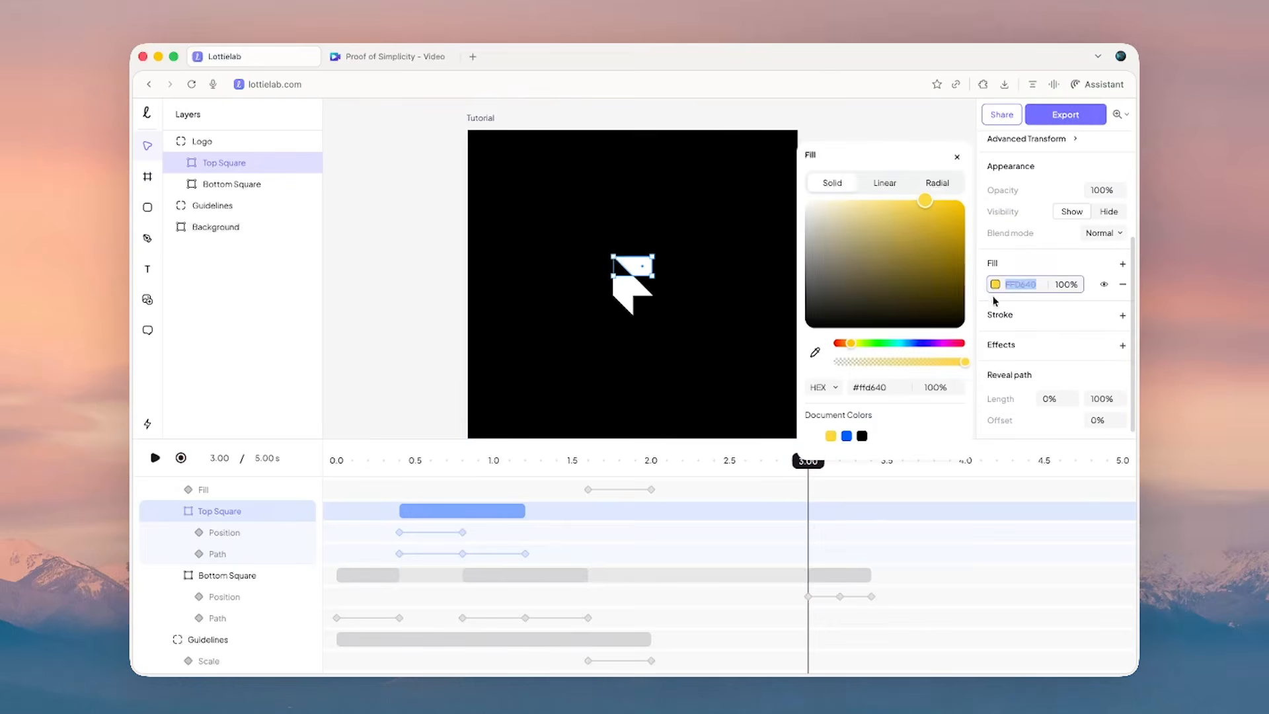
# - Set the Bottom Square's own fill to the grey 87898B
pyautogui.click(225, 183)
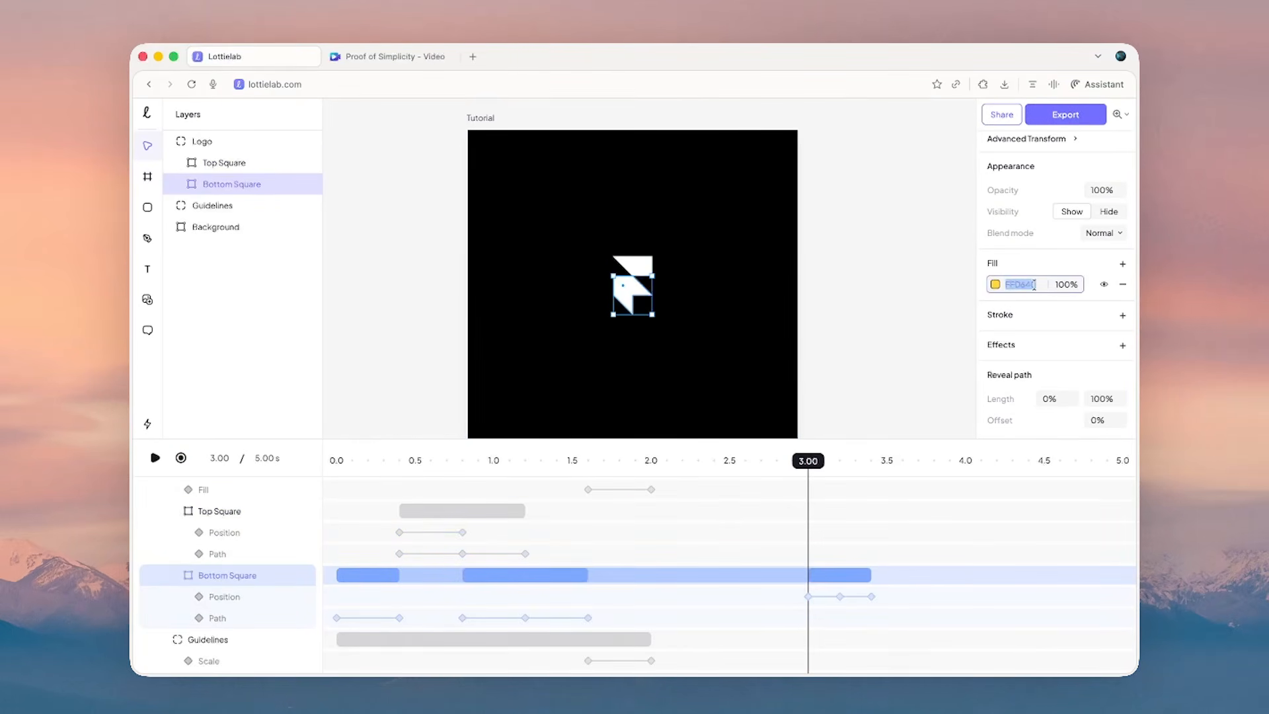
pyautogui.write('#87898B')
pyautogui.press('Return')
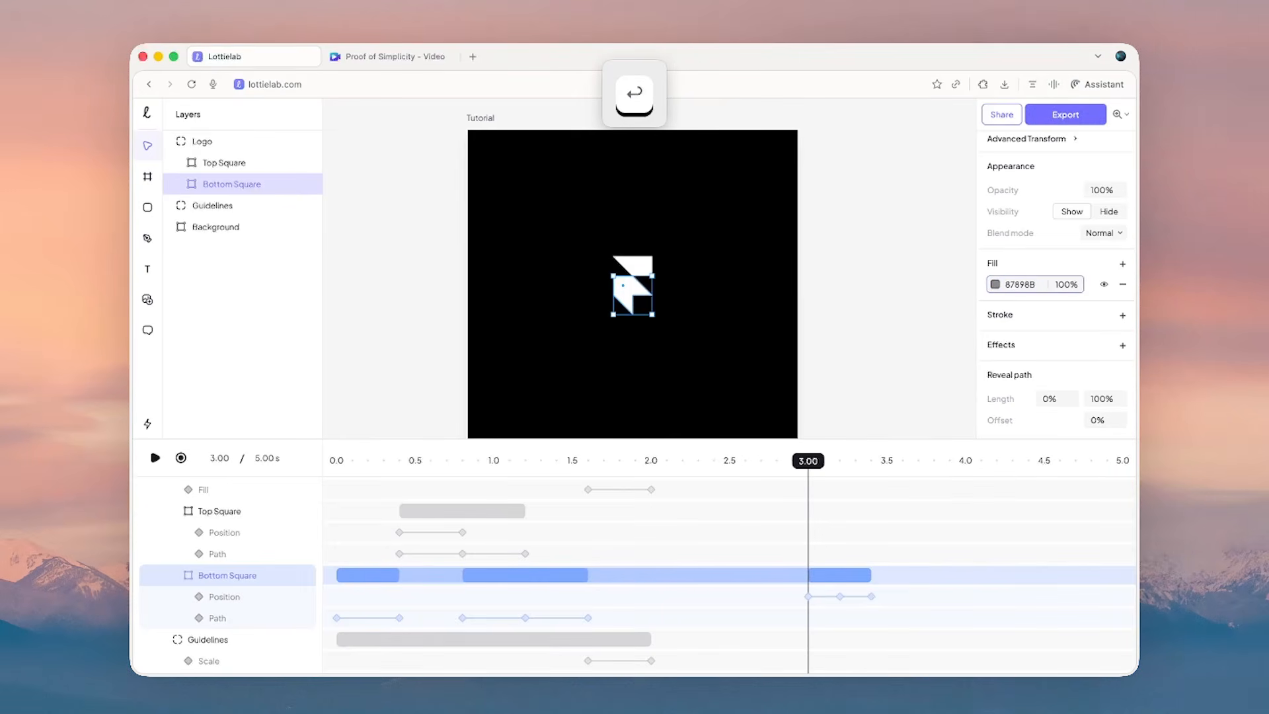
# - Try to set the Logo group's fill and stroke opacity to 0% at 3.20 s with keyframe recording off
pyautogui.moveTo(810, 466); pyautogui.dragTo(838, 464)
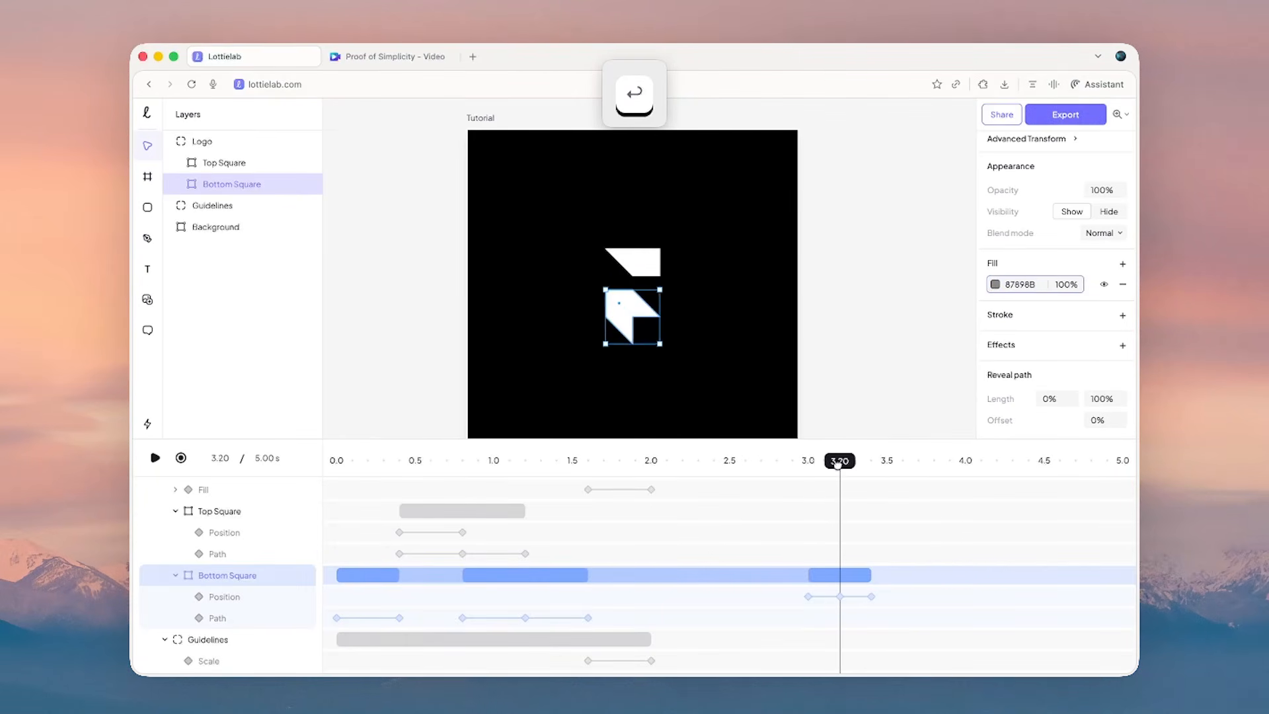
pyautogui.click(241, 146)
pyautogui.click(1056, 300)
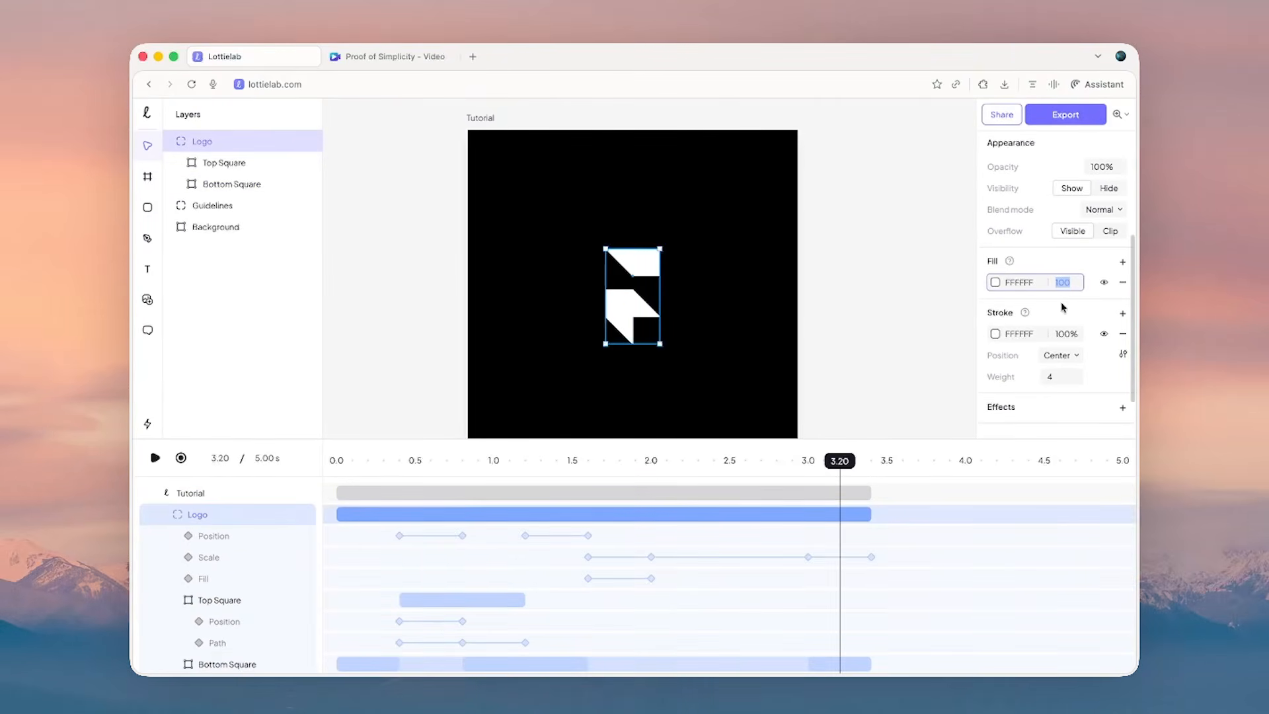
pyautogui.write('0')
pyautogui.press('Return')
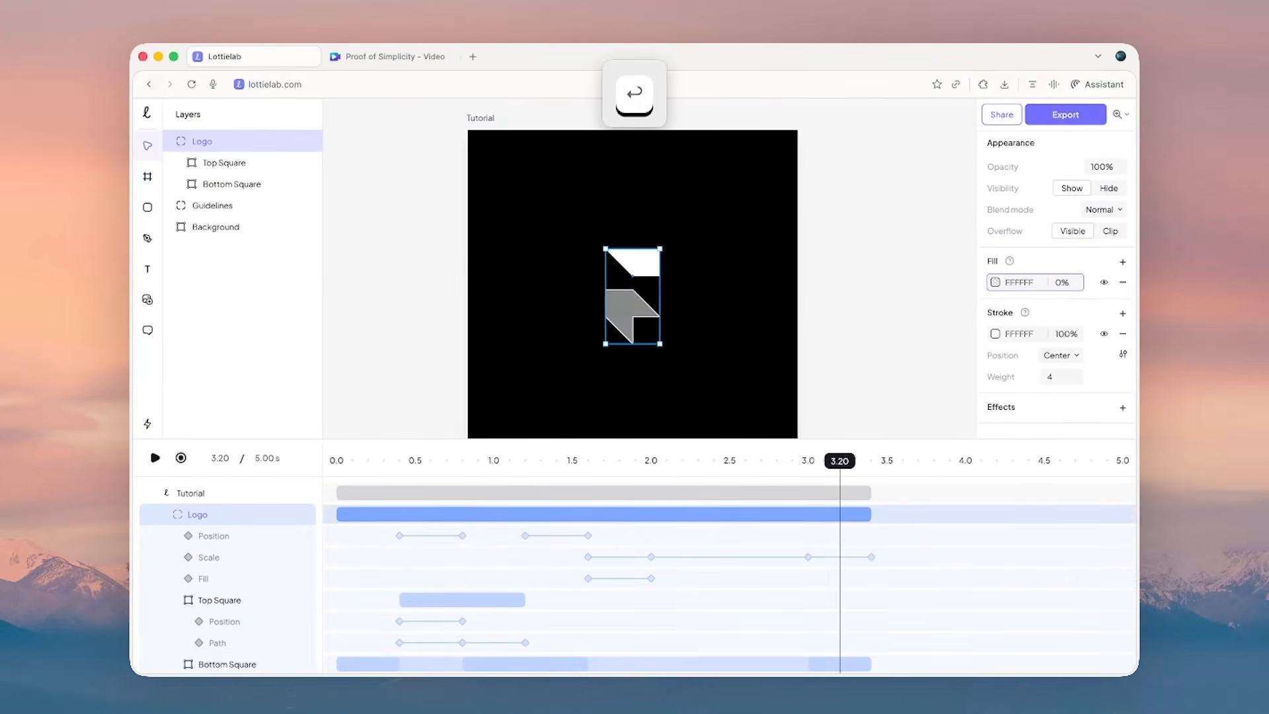
pyautogui.click(1067, 334)
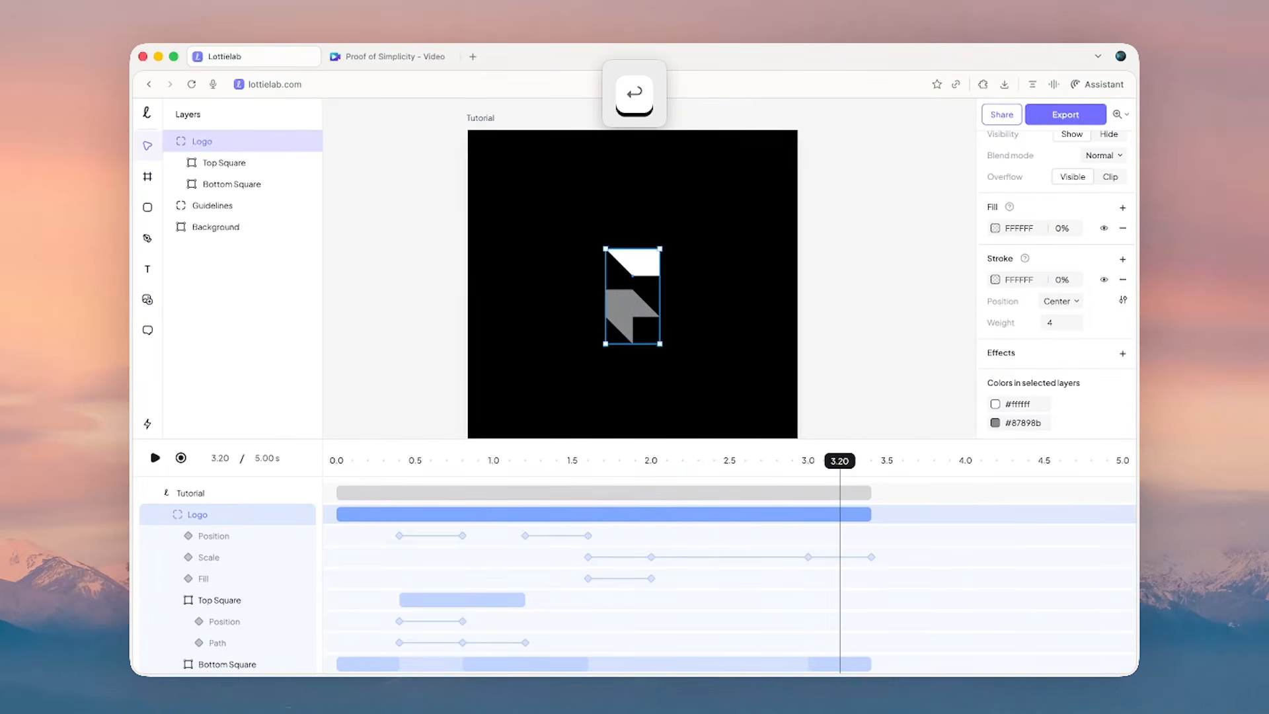
pyautogui.press('super+z')
pyautogui.press('super+z')
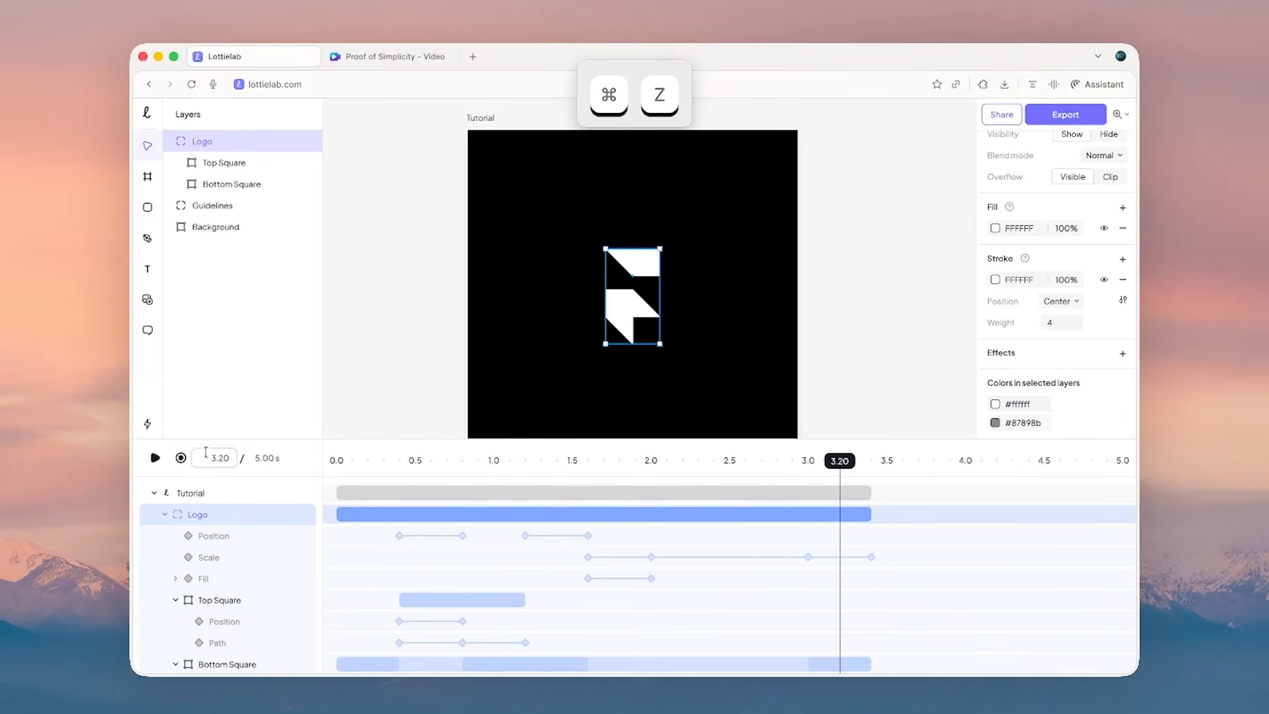
# - Turn on keyframe recording and keyframe the Logo group's fill and stroke opacity to 0% at 3.20 s
pyautogui.click(180, 457)
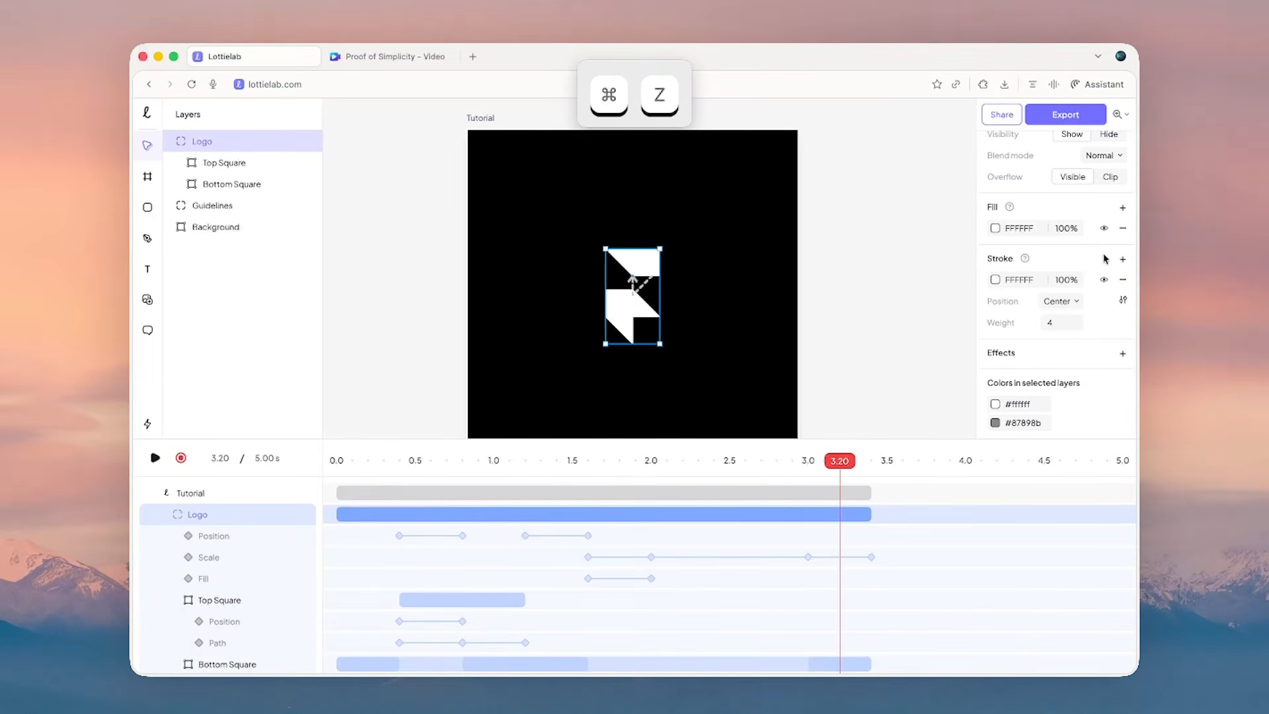
pyautogui.click(1066, 228)
pyautogui.write('0')
pyautogui.press('Return')
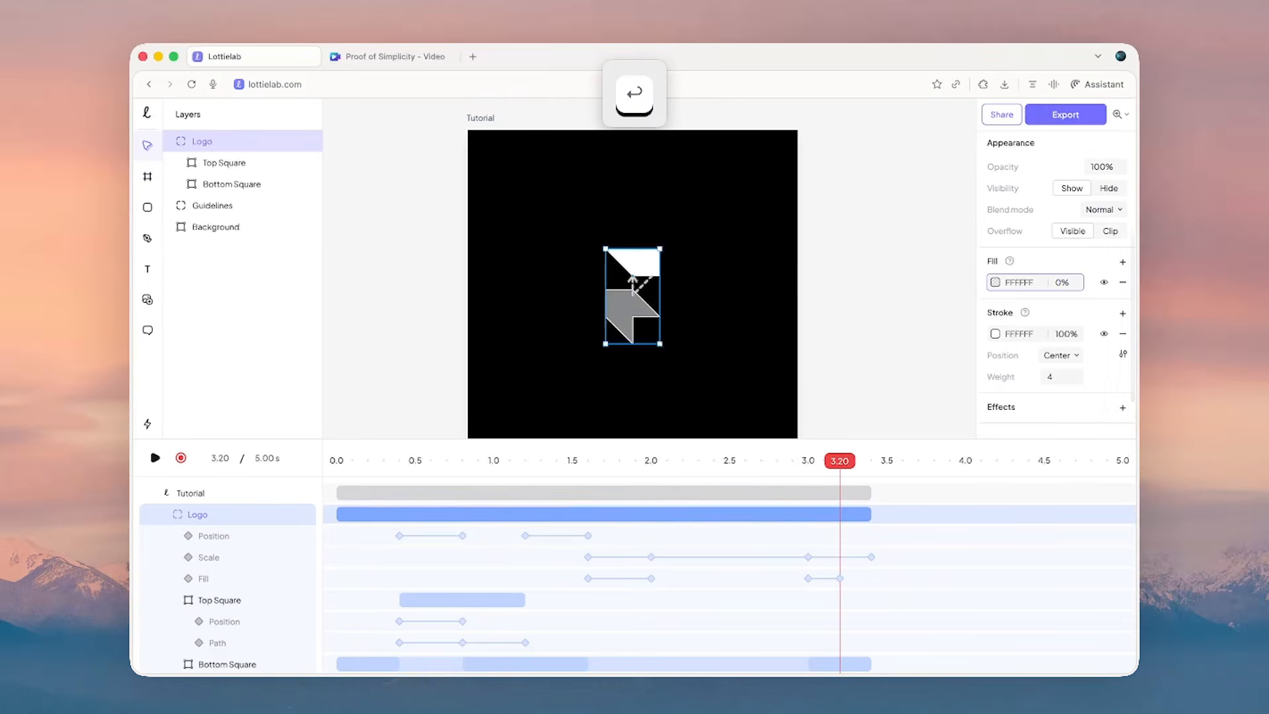
pyautogui.click(1070, 334)
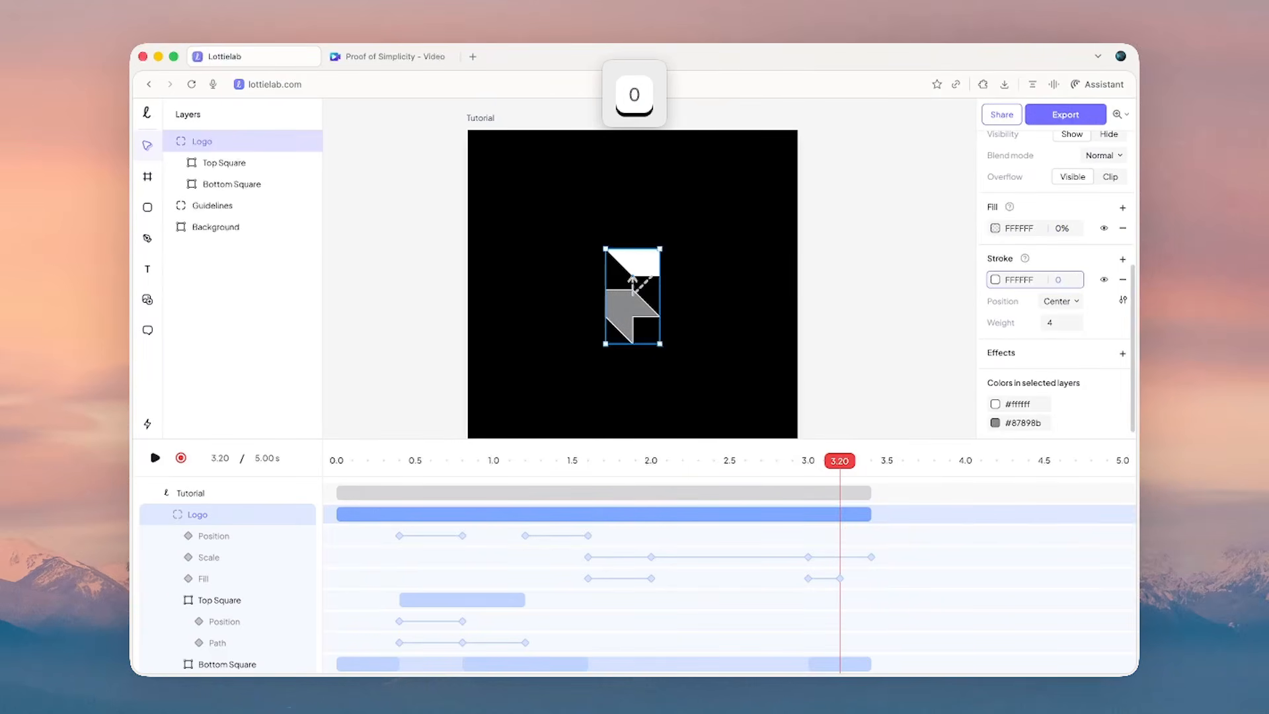
pyautogui.write('0')
pyautogui.press('Return')
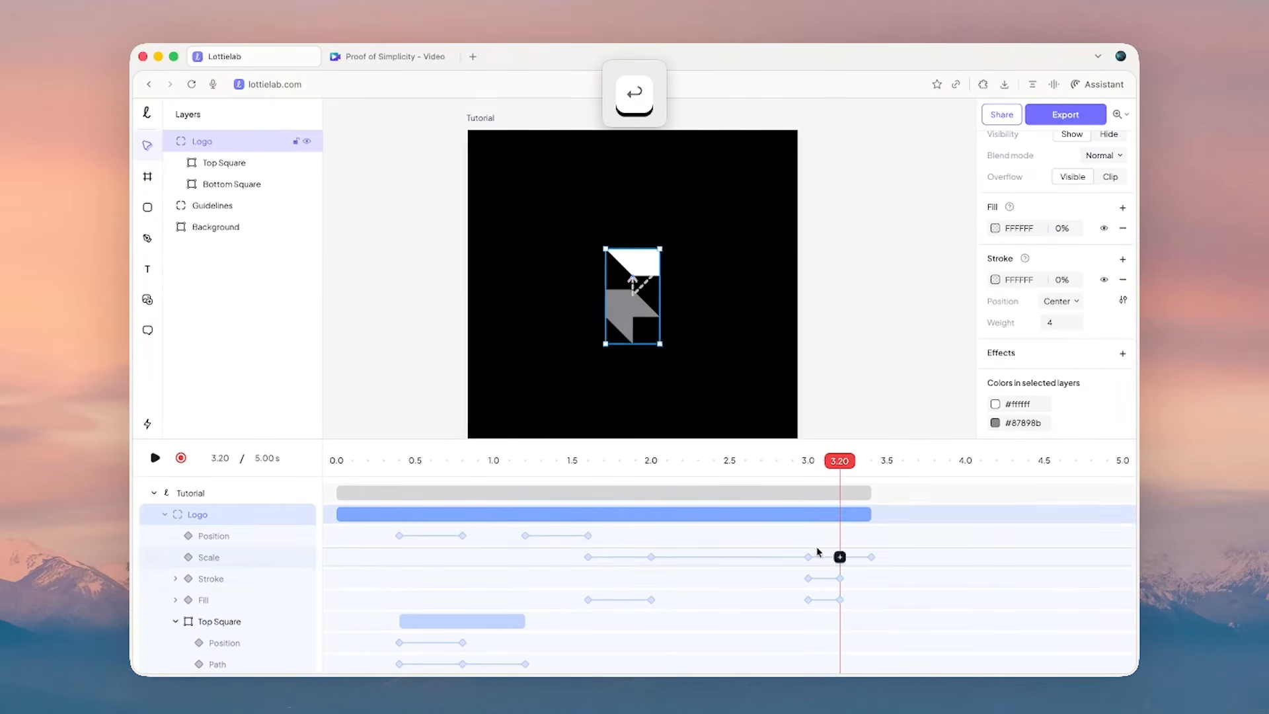
# - Return to 3.00 s with keyframe recording off and add a white stroke to the Bottom Square
pyautogui.click(808, 578)
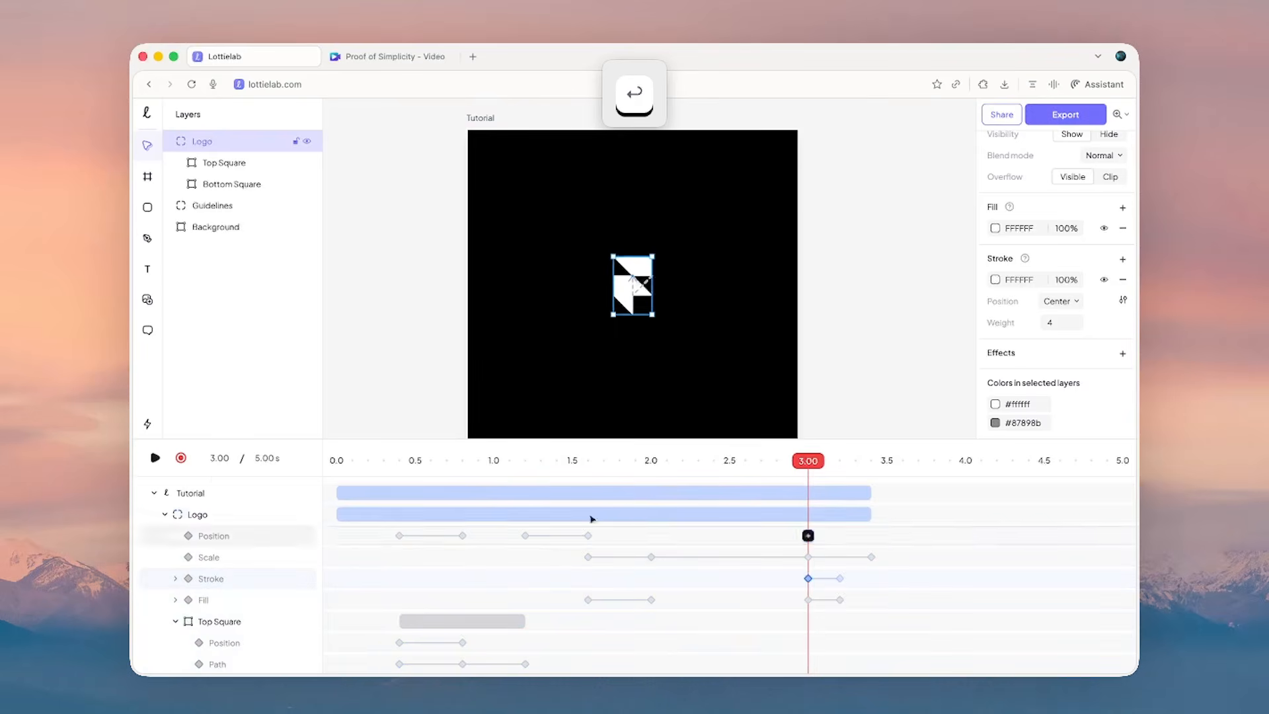
pyautogui.click(180, 457)
pyautogui.click(232, 183)
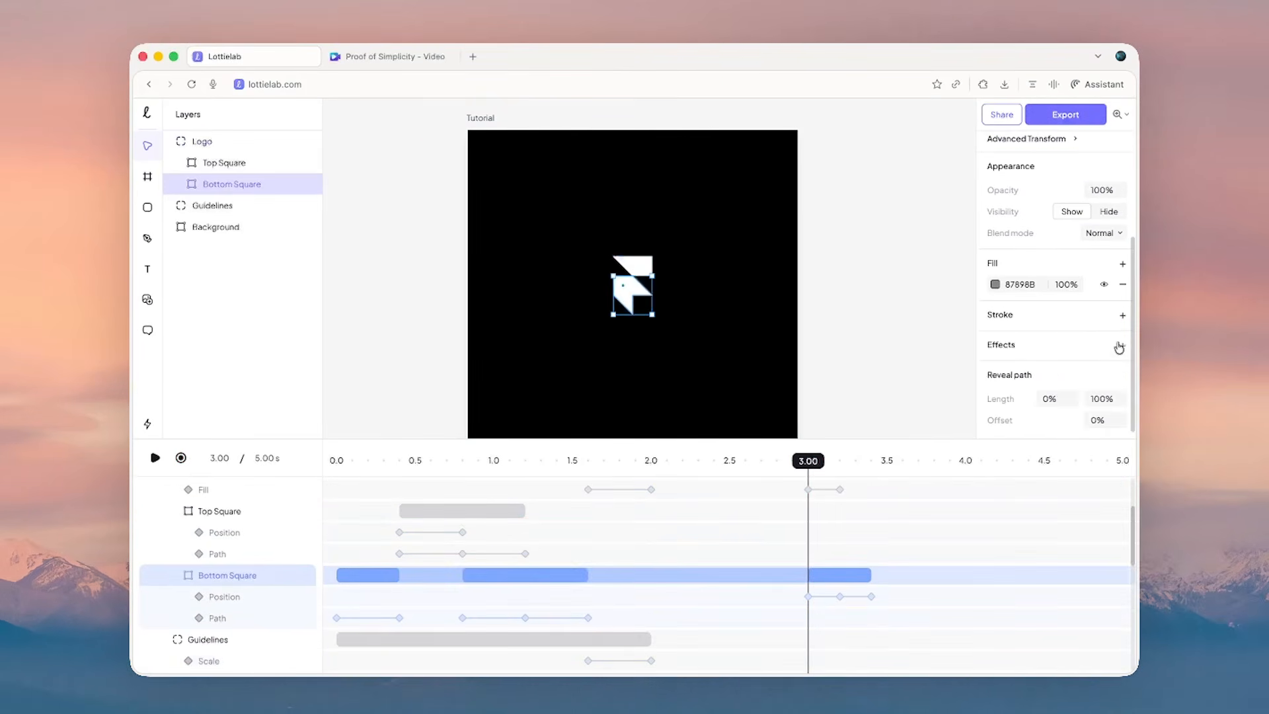
pyautogui.click(1122, 315)
pyautogui.click(995, 336)
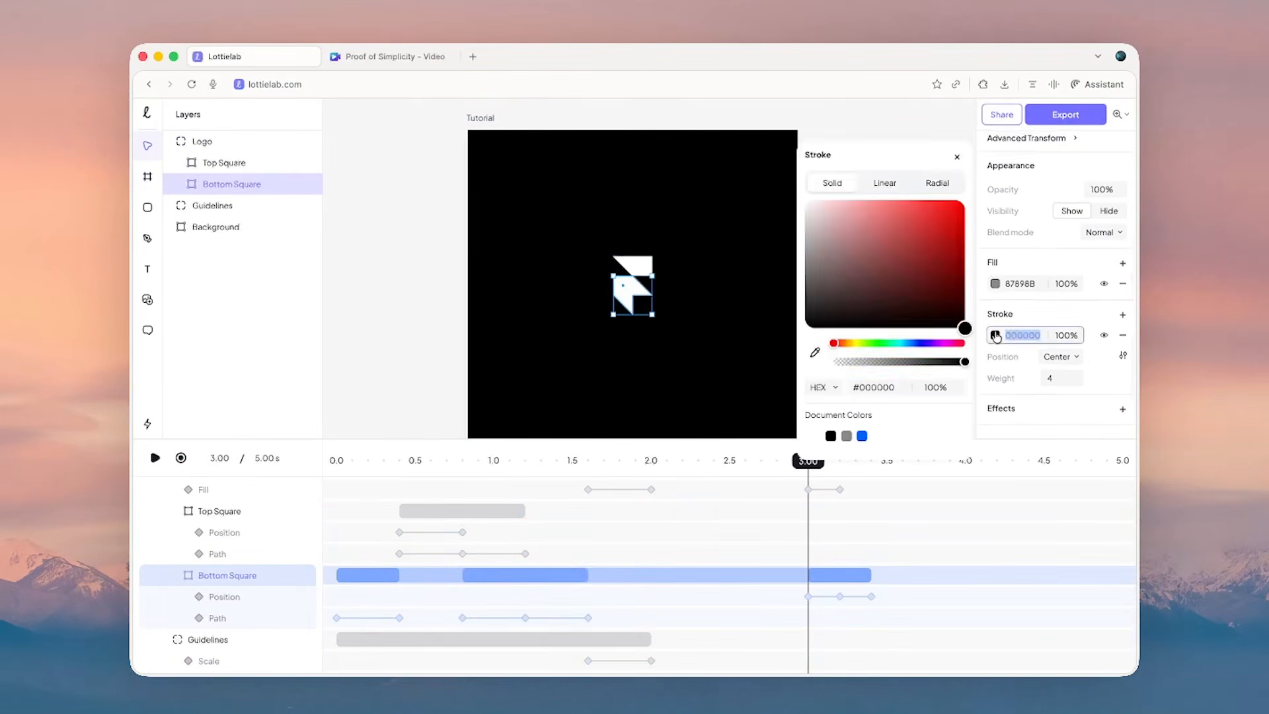
pyautogui.scroll(-1, 995, 336)
pyautogui.moveTo(938, 296); pyautogui.dragTo(800, 196)
# - Add a white FFFFFF stroke to the Top Square
pyautogui.click(240, 163)
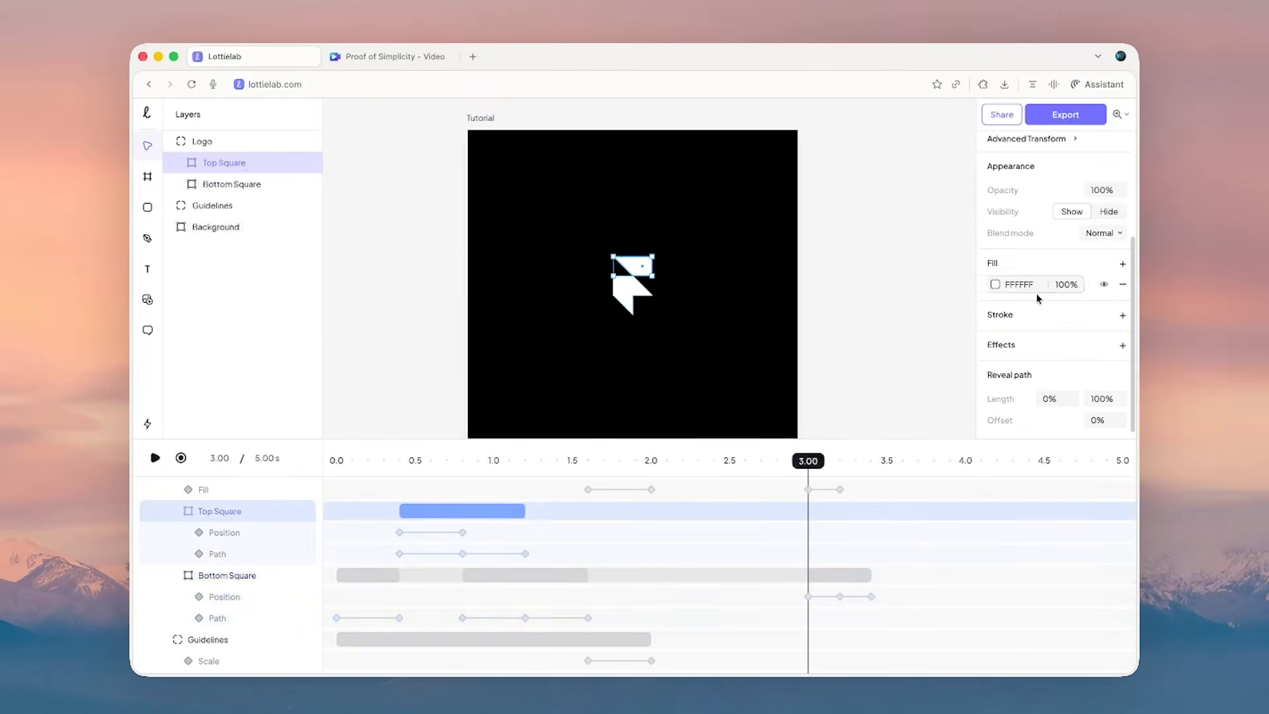
pyautogui.click(1122, 314)
pyautogui.click(994, 337)
pyautogui.moveTo(925, 294); pyautogui.dragTo(718, 165)
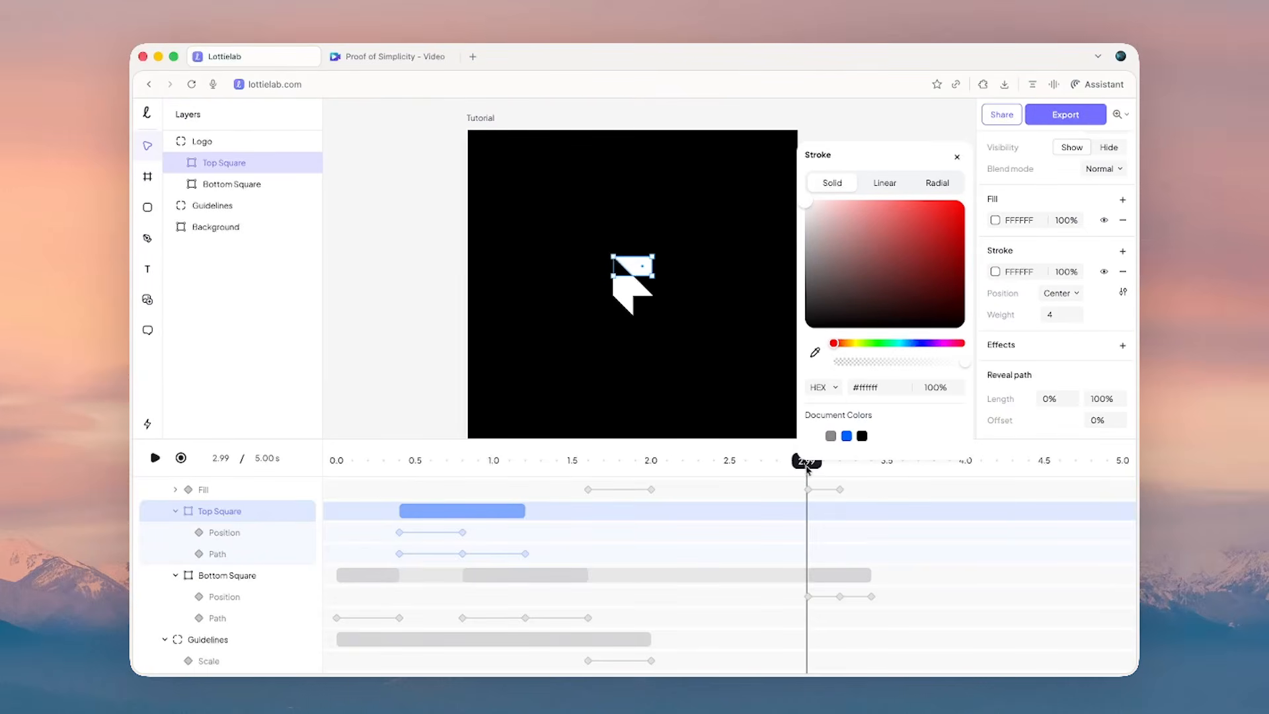
# - Scrub the animation from 3.00 s to 3.40 s and compare the logo with the reference Framer video around 00:03
pyautogui.moveTo(812, 464); pyautogui.dragTo(871, 467)
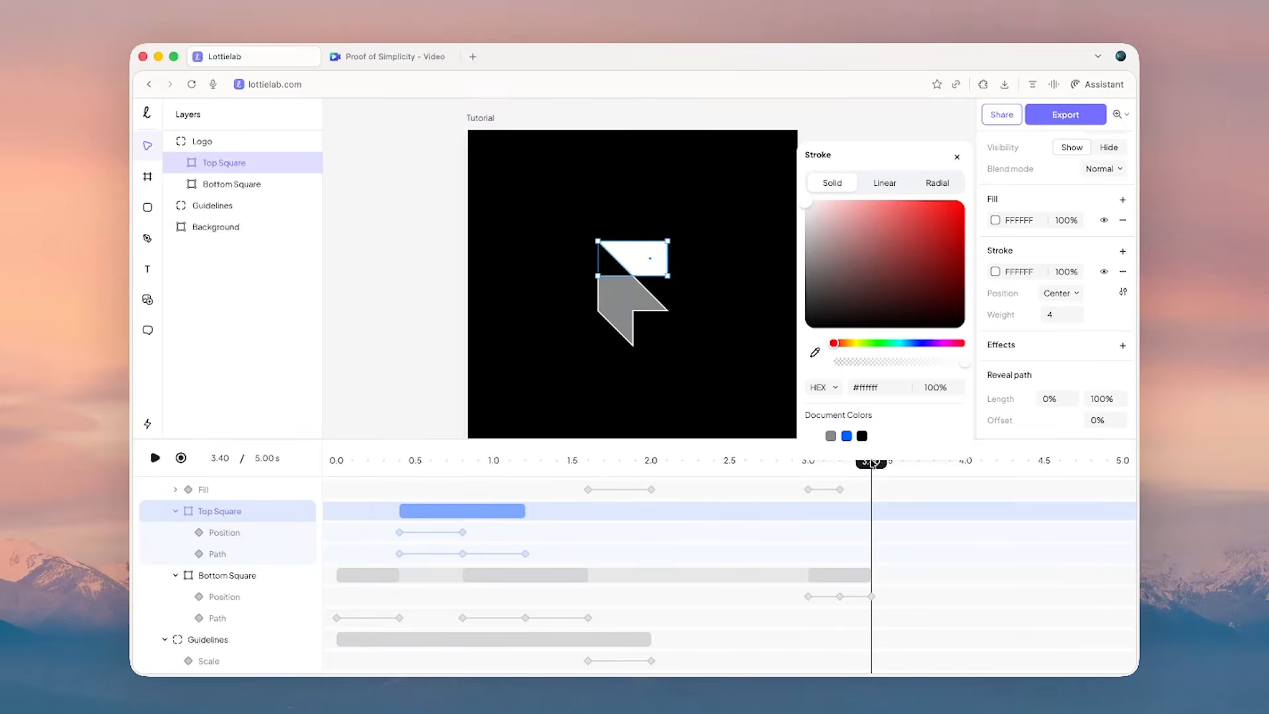
pyautogui.hotkey('ctrl', 'Up')
pyautogui.click(858, 460)
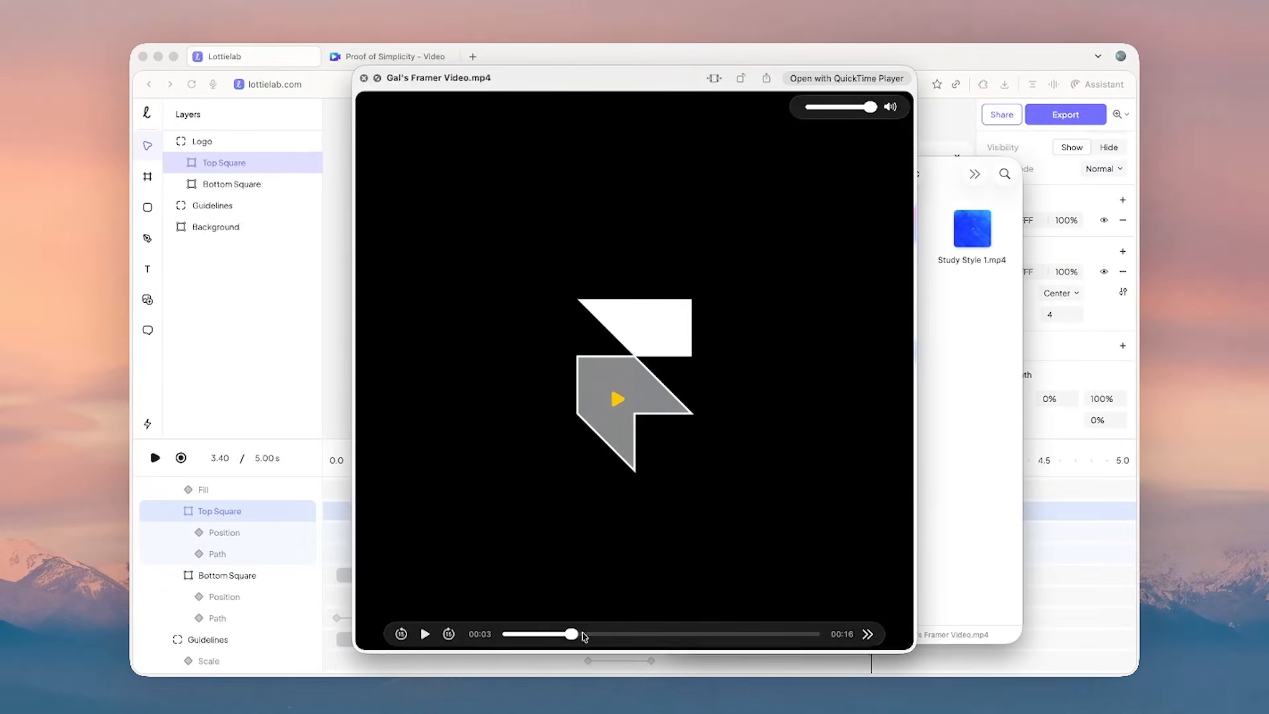
pyautogui.moveTo(574, 635); pyautogui.dragTo(577, 639)
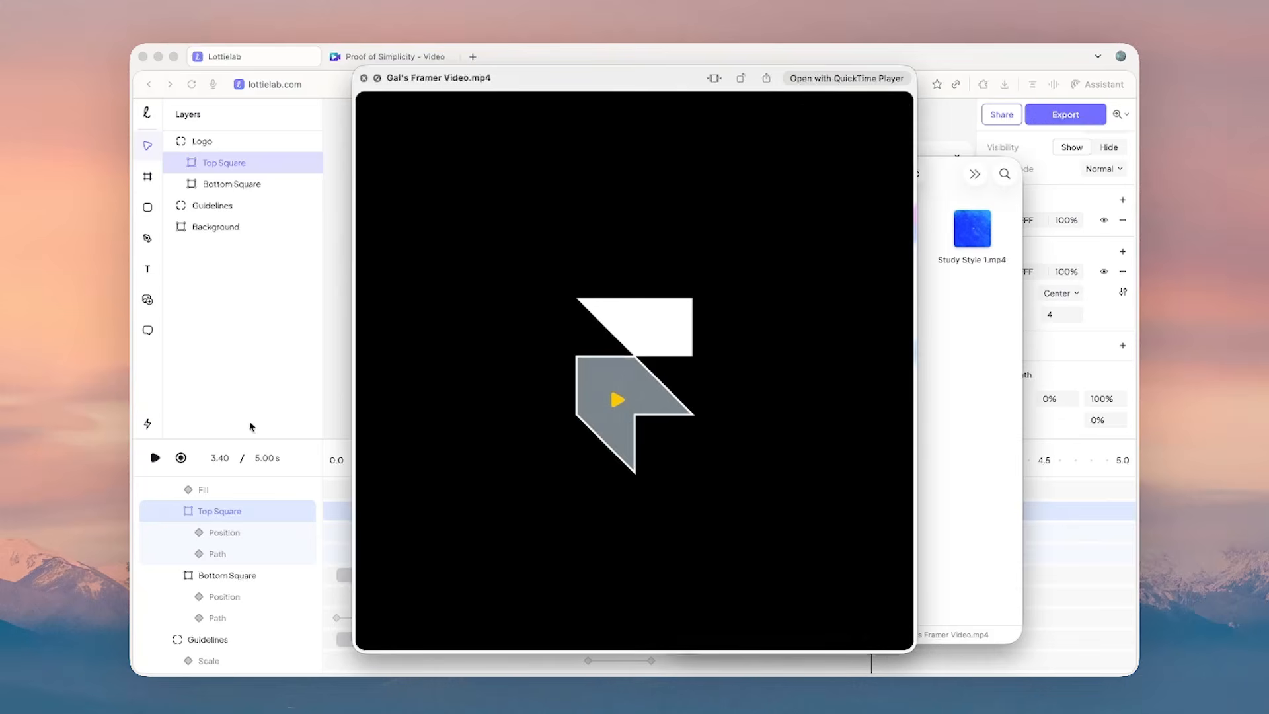
pyautogui.click(236, 319)
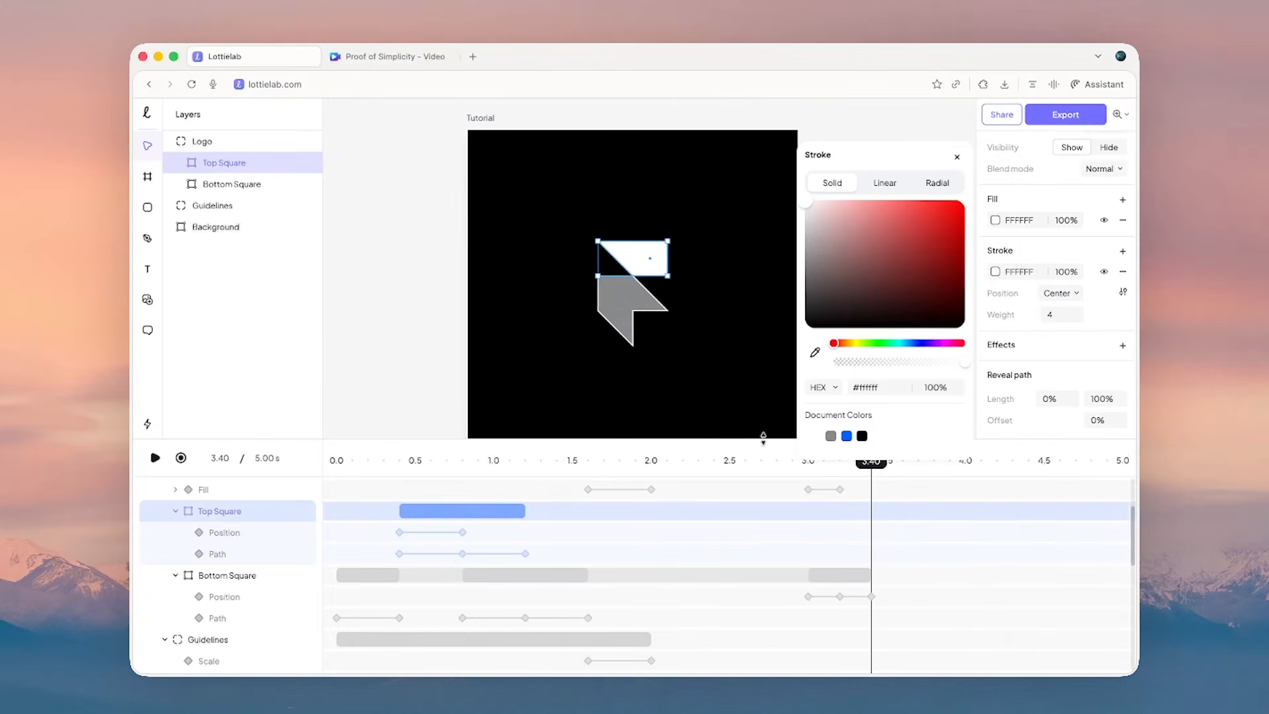
# - Enlarge the canvas area and examine the small yellow arrow on the lower shape in the reference video up to 00:04
pyautogui.moveTo(763, 438); pyautogui.dragTo(764, 521)
pyautogui.click(957, 157)
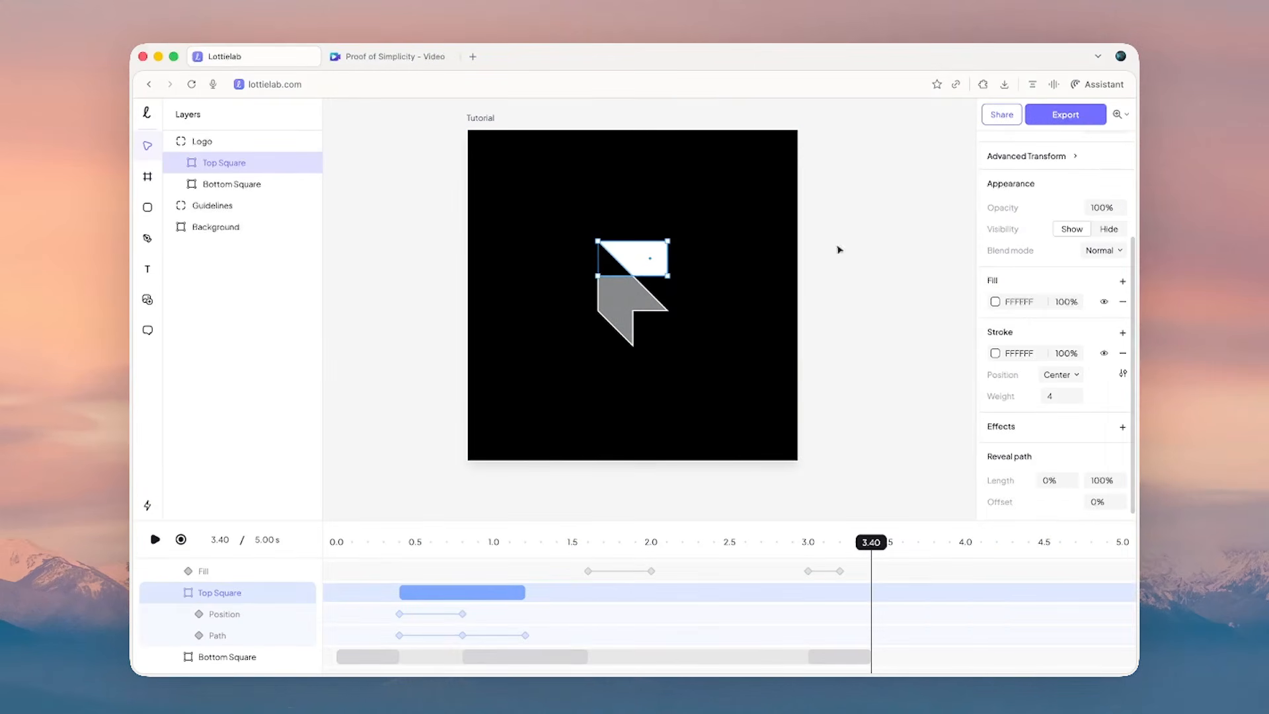
pyautogui.hotkey('ctrl', 'Up')
pyautogui.click(770, 351)
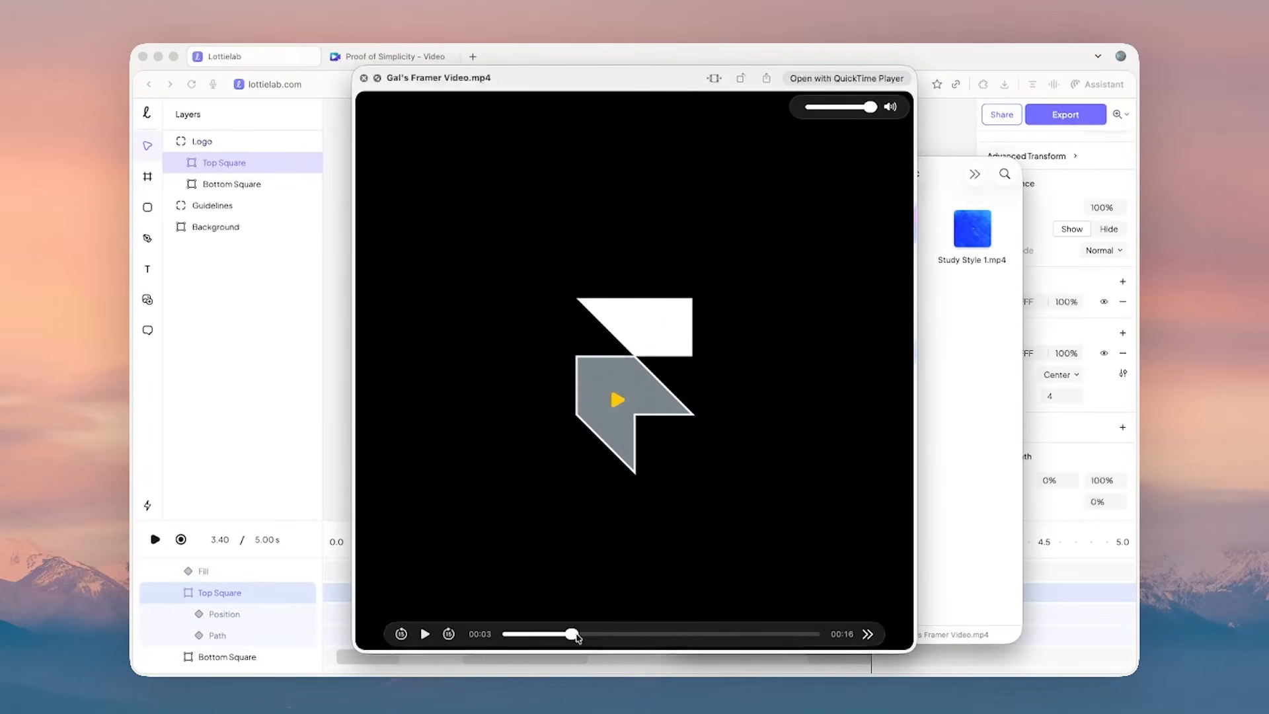
pyautogui.moveTo(576, 635); pyautogui.dragTo(585, 635)
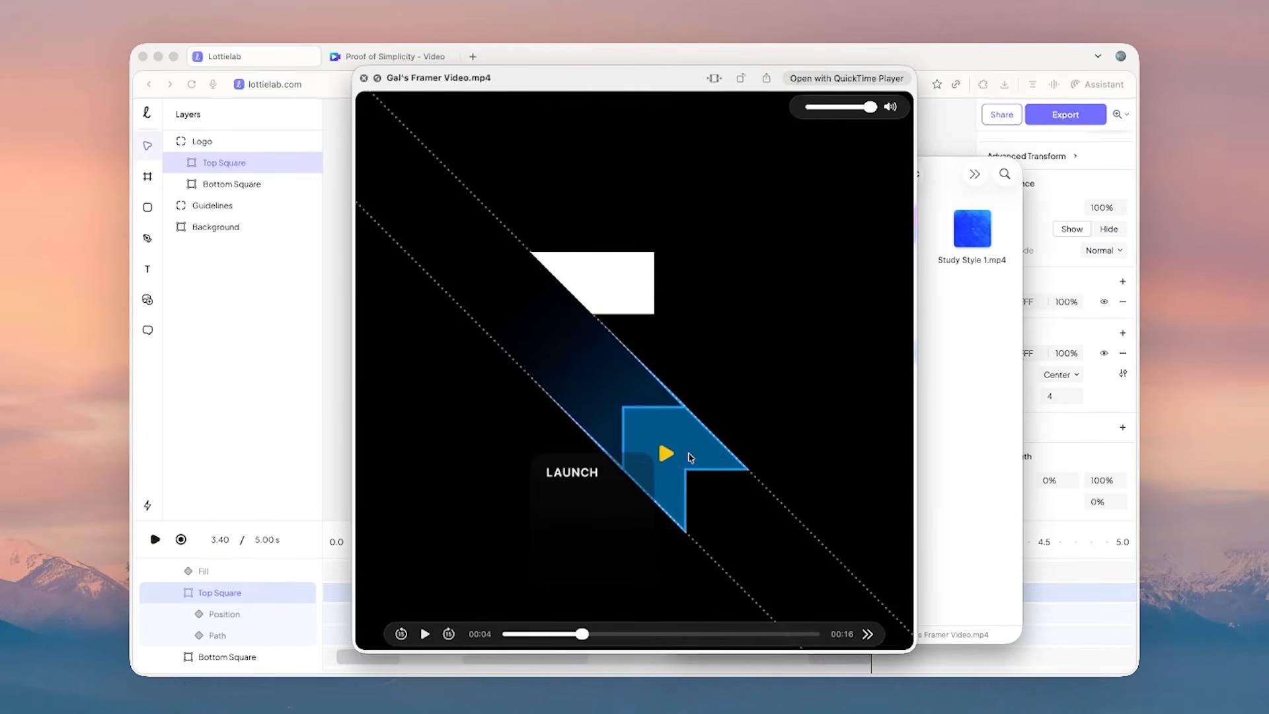
pyautogui.click(243, 405)
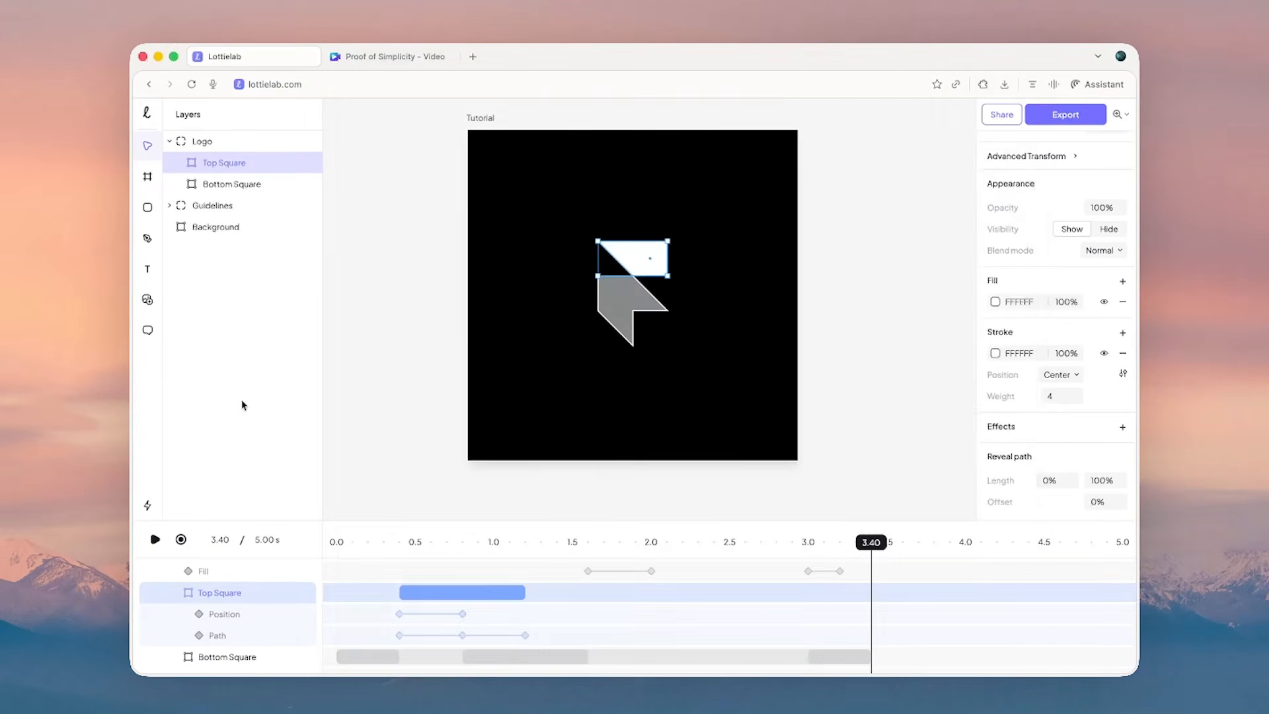
# - Draw a rectangle of about 186 × 184 over the lower part of the logo and rotate it to about -56.6°
pyautogui.click(449, 399)
pyautogui.press('r')
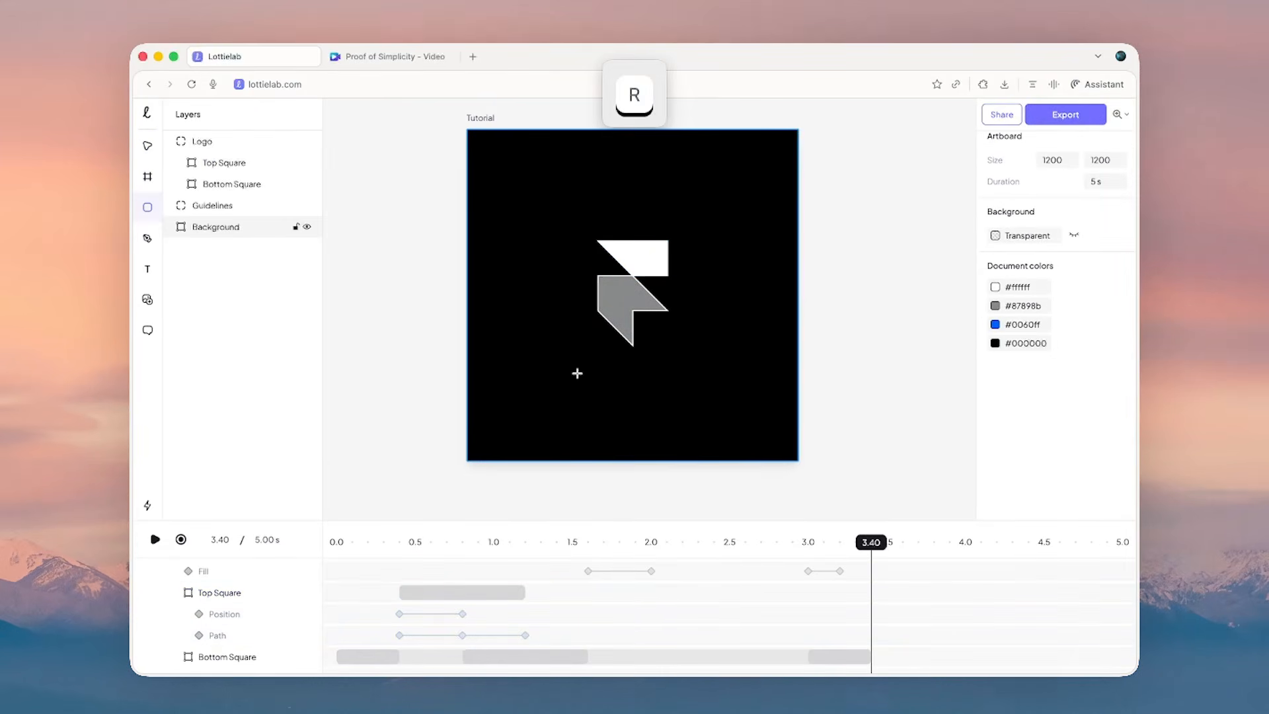
pyautogui.moveTo(576, 373); pyautogui.dragTo(629, 423)
pyautogui.moveTo(637, 367); pyautogui.dragTo(680, 346)
pyautogui.scroll(3, 1042, 280)
pyautogui.scroll(5, 610, 292)
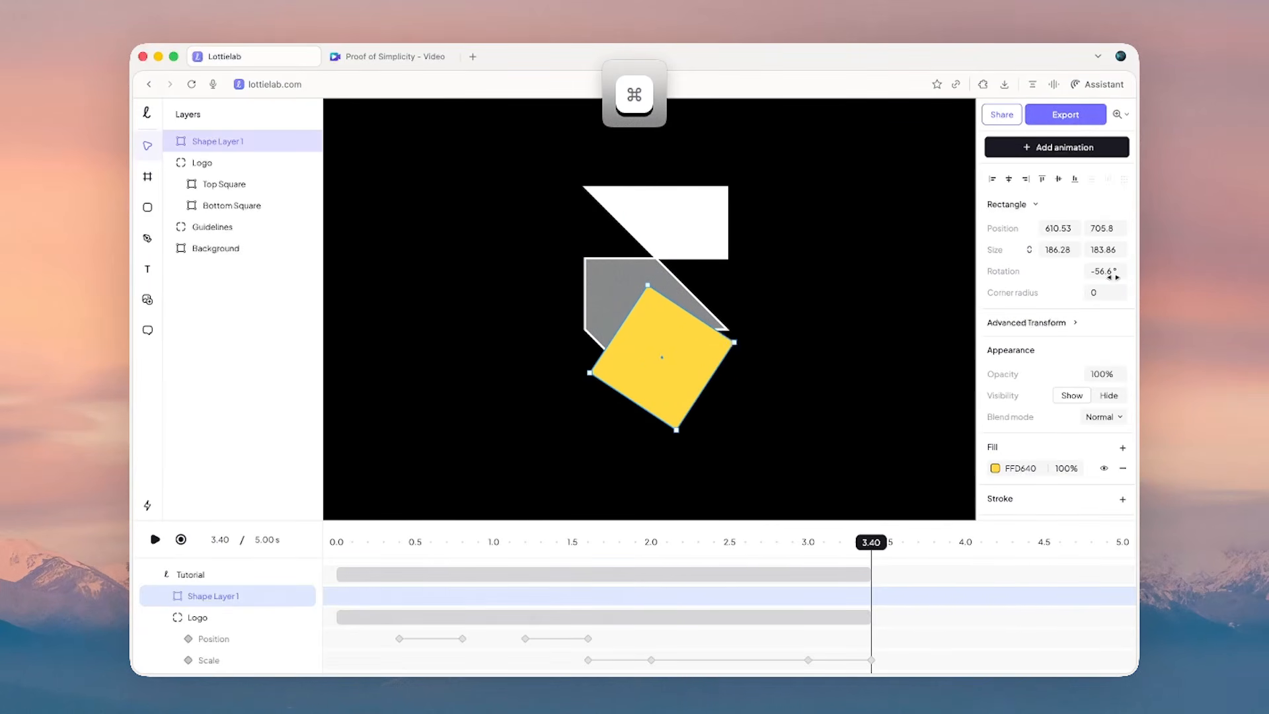
# - Set the yellow rectangle's rotation to -45° and fit it against the lower shape's diagonal edges at about 182 × 184
pyautogui.write('-45')
pyautogui.press('Return')
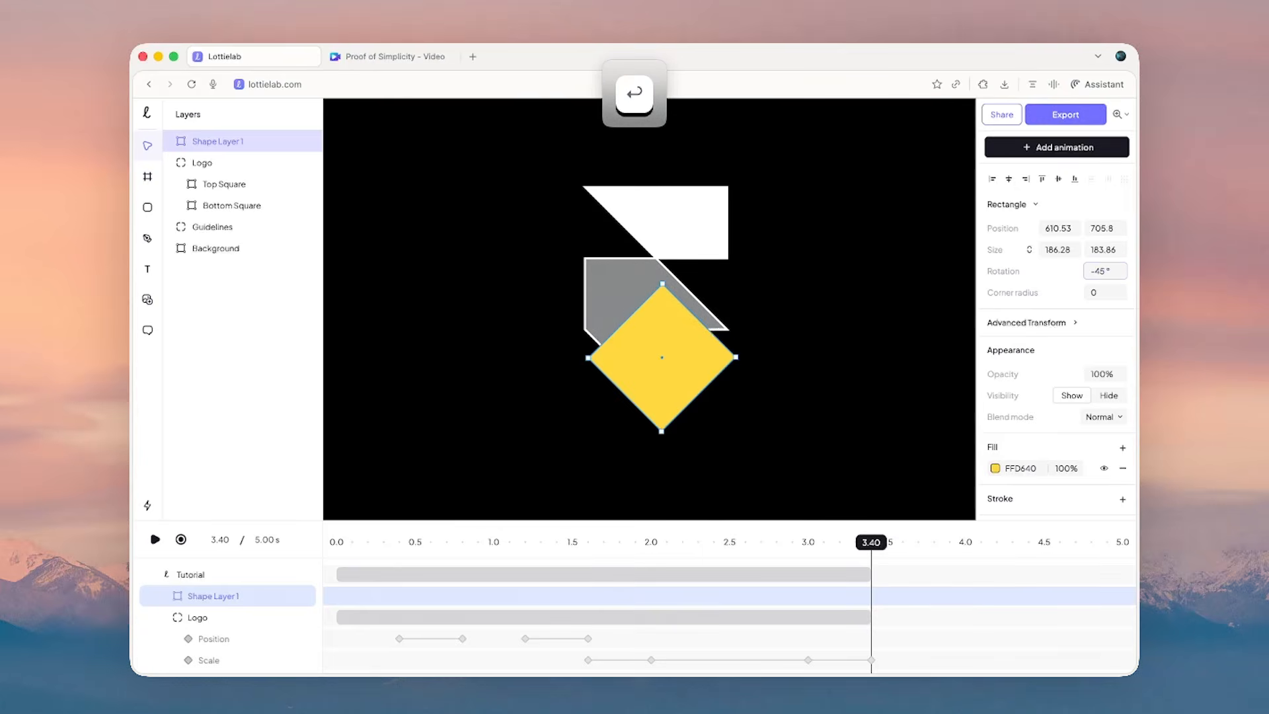
pyautogui.scroll(3, 698, 308)
pyautogui.moveTo(671, 370); pyautogui.dragTo(685, 348)
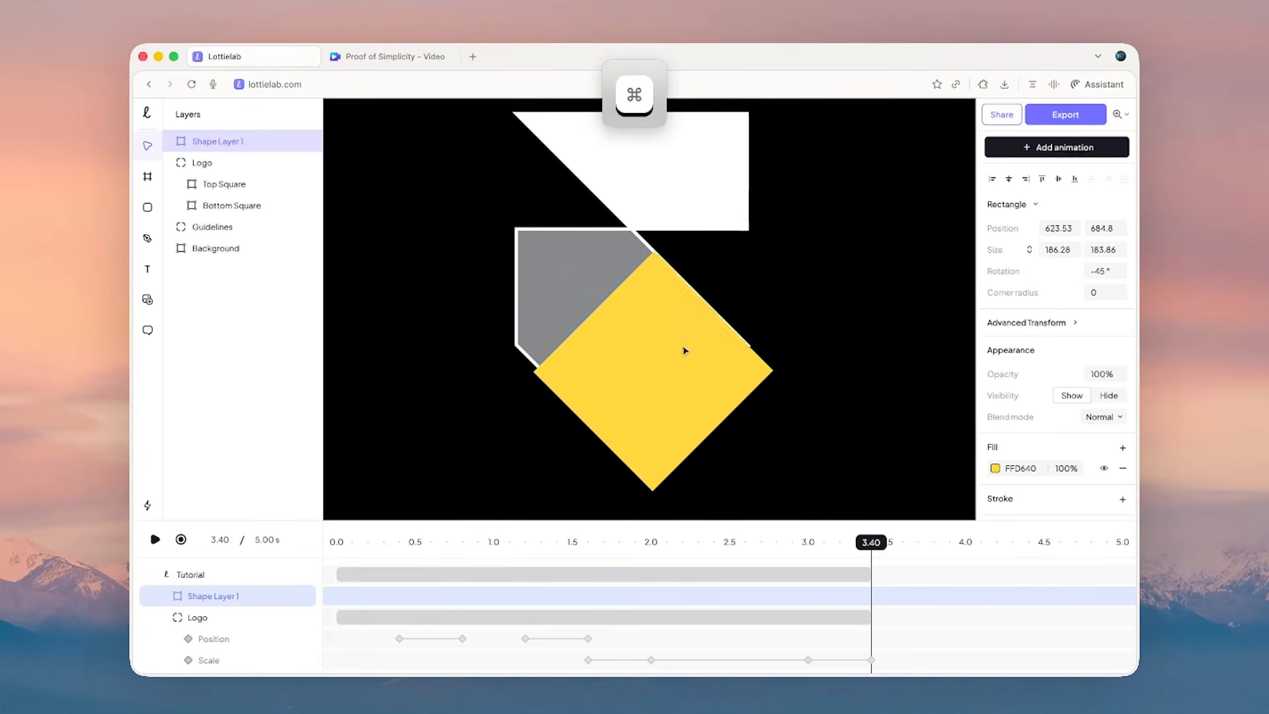
pyautogui.moveTo(564, 404); pyautogui.dragTo(572, 403)
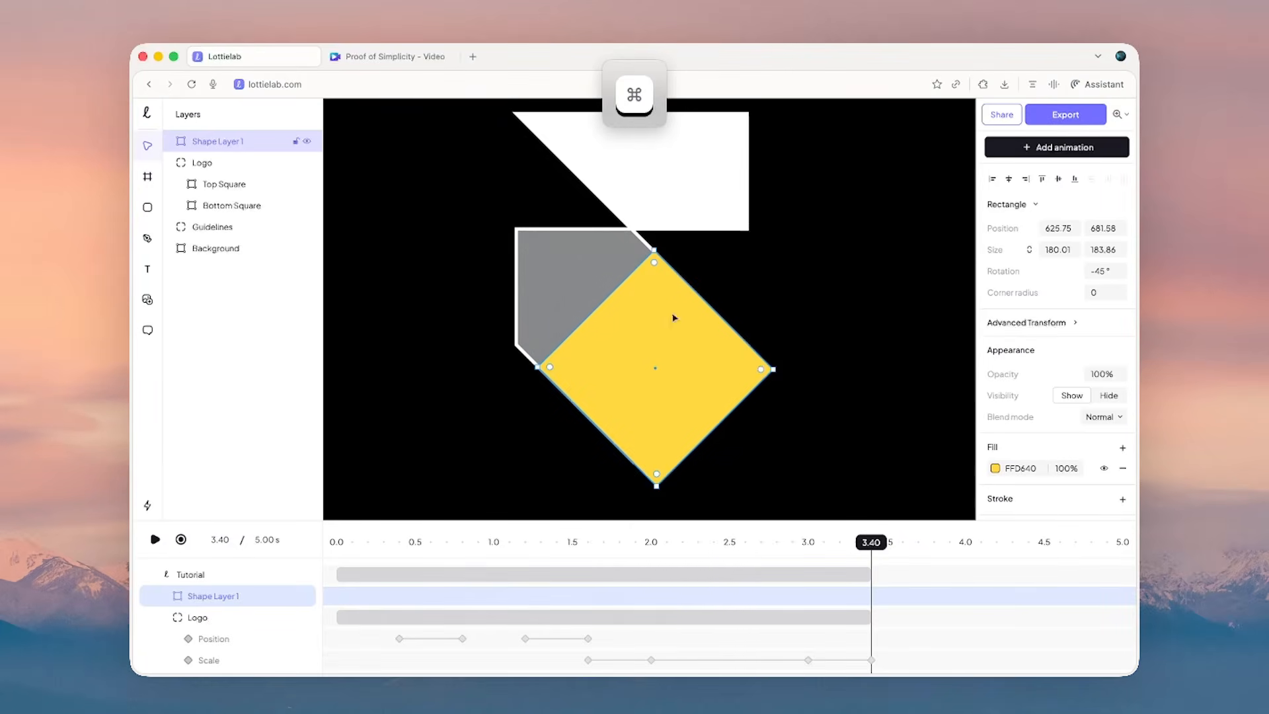
pyautogui.moveTo(702, 299); pyautogui.dragTo(703, 296)
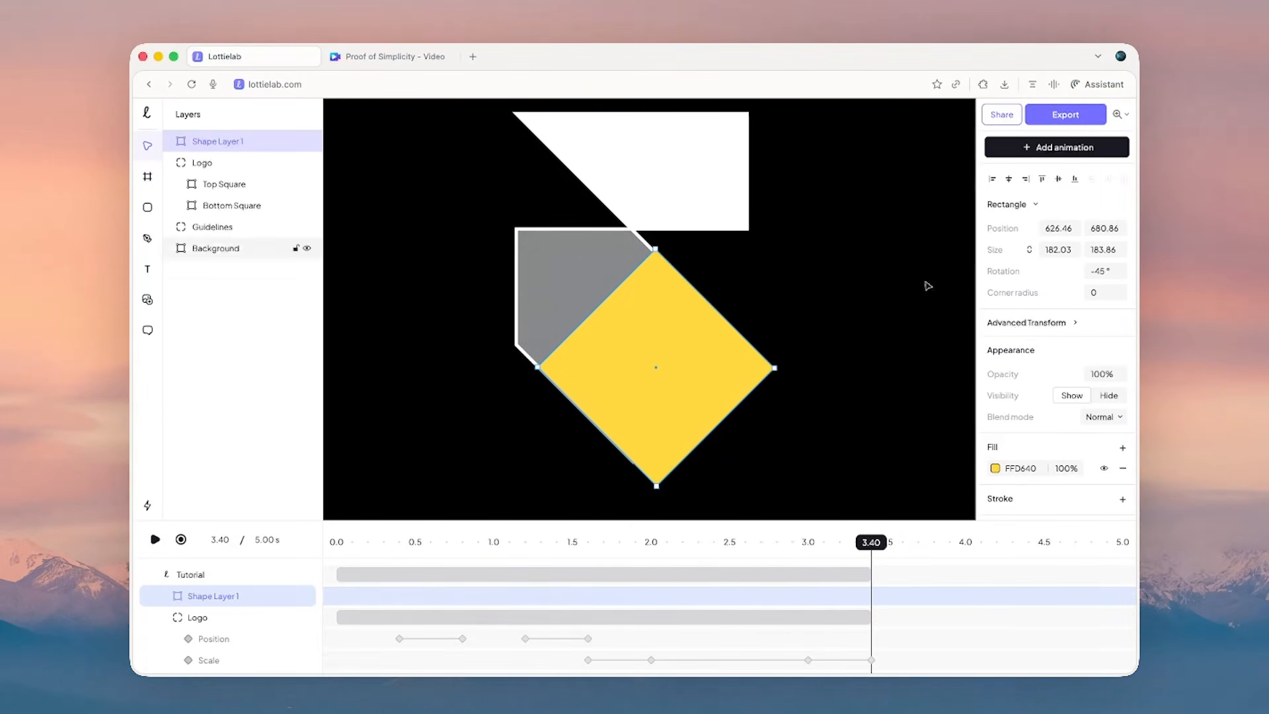
# - Lengthen the yellow rectangle in both directions to about 1899 so it runs diagonally across the whole artboard
pyautogui.scroll(-5, 740, 354)
pyautogui.scroll(-3, 723, 376)
pyautogui.moveTo(691, 321); pyautogui.dragTo(809, 433)
pyautogui.moveTo(657, 285); pyautogui.dragTo(513, 143)
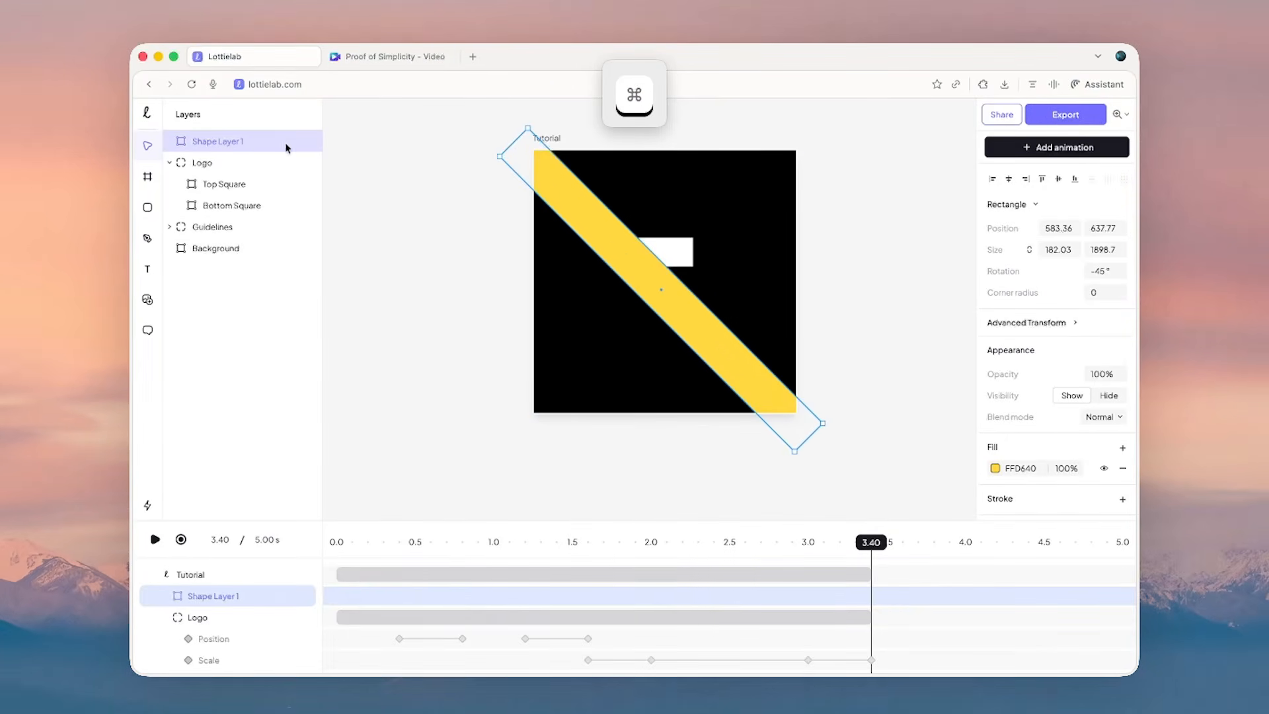
# - Group the rectangle, name the group Launch Path and move it below the Logo layer
pyautogui.press('super+g')
pyautogui.doubleClick(244, 141)
pyautogui.write('Launch Pa')
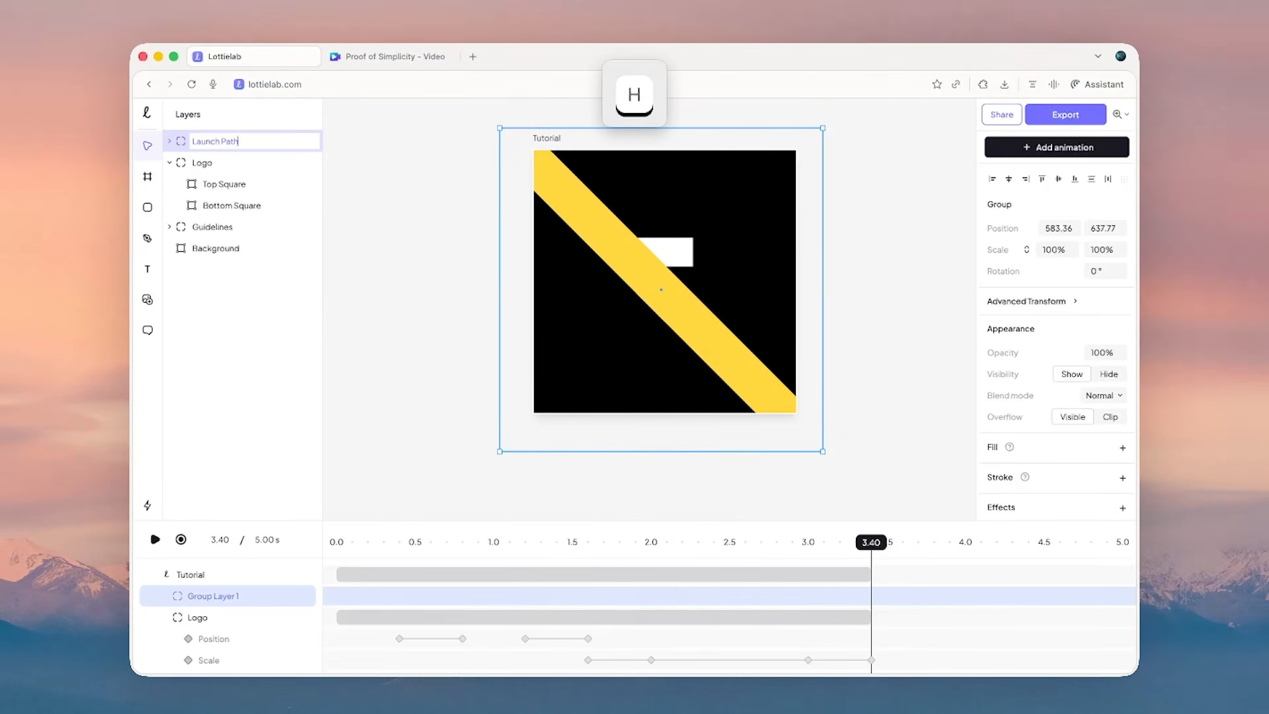
pyautogui.write('th')
pyautogui.press('Return')
pyautogui.click(170, 163)
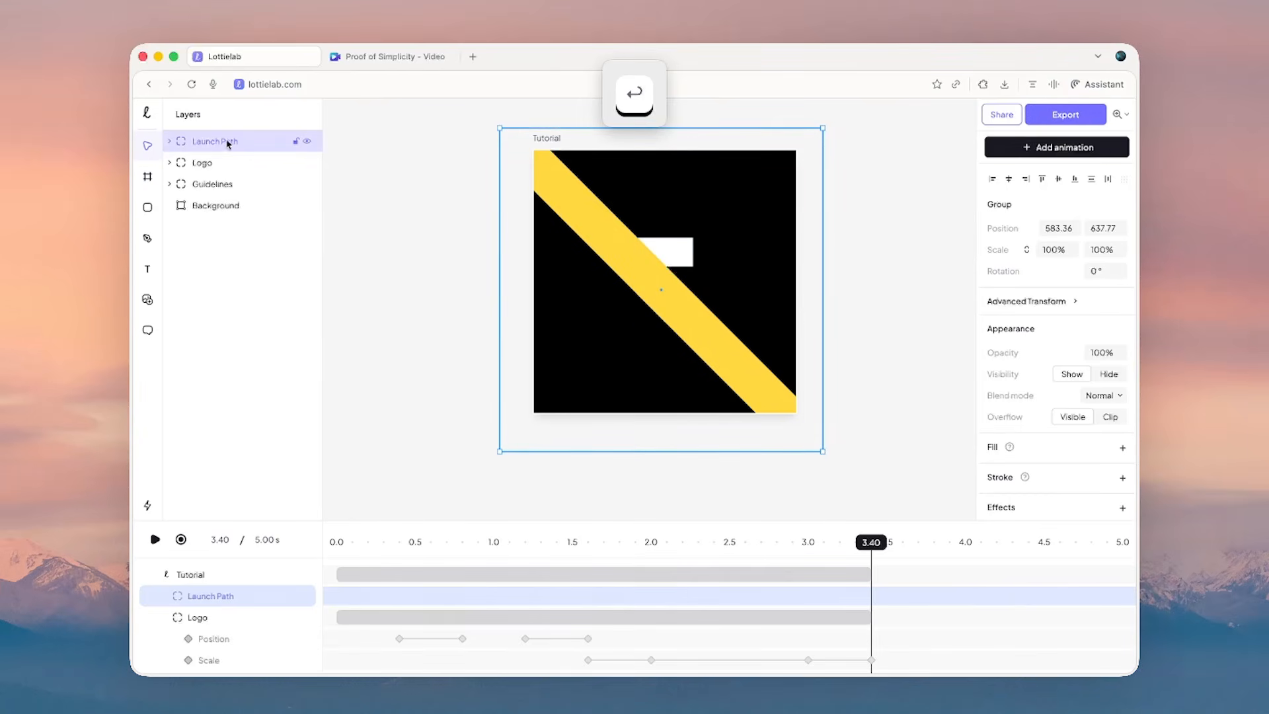
pyautogui.moveTo(228, 140); pyautogui.dragTo(213, 173)
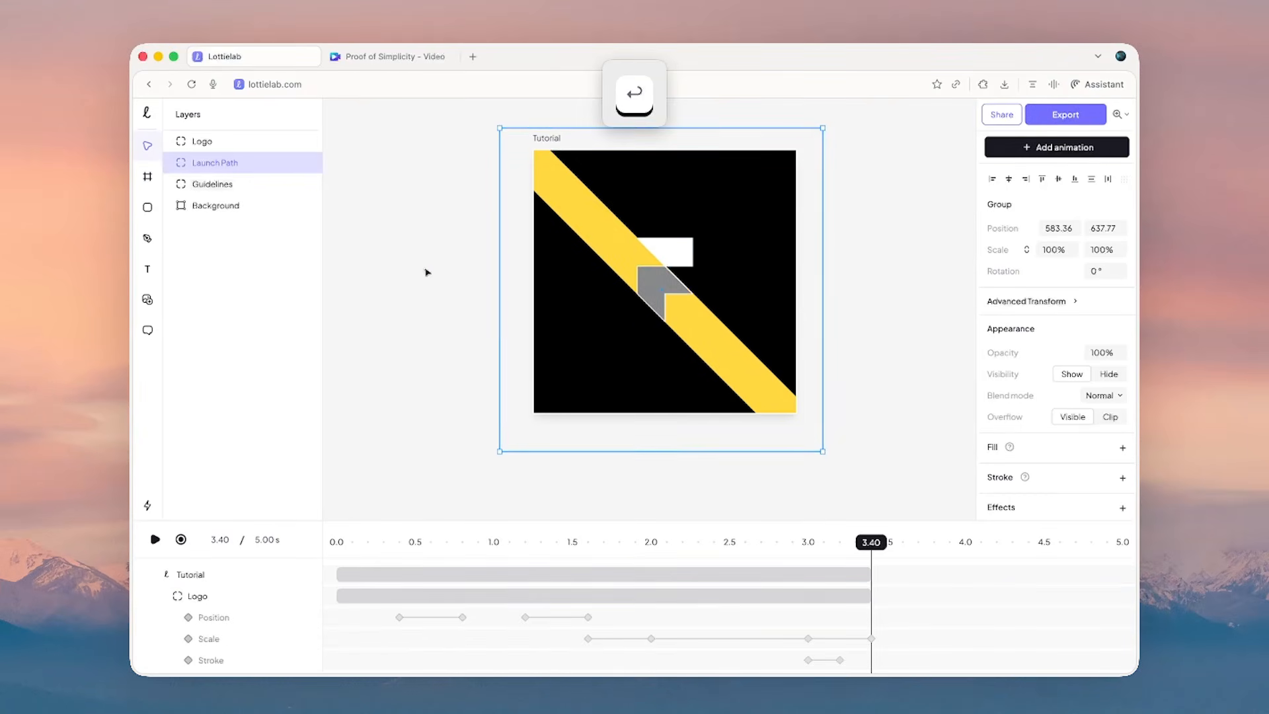
# - Add a stroke to the rectangle inside the Launch Path group
pyautogui.scroll(2, 723, 371)
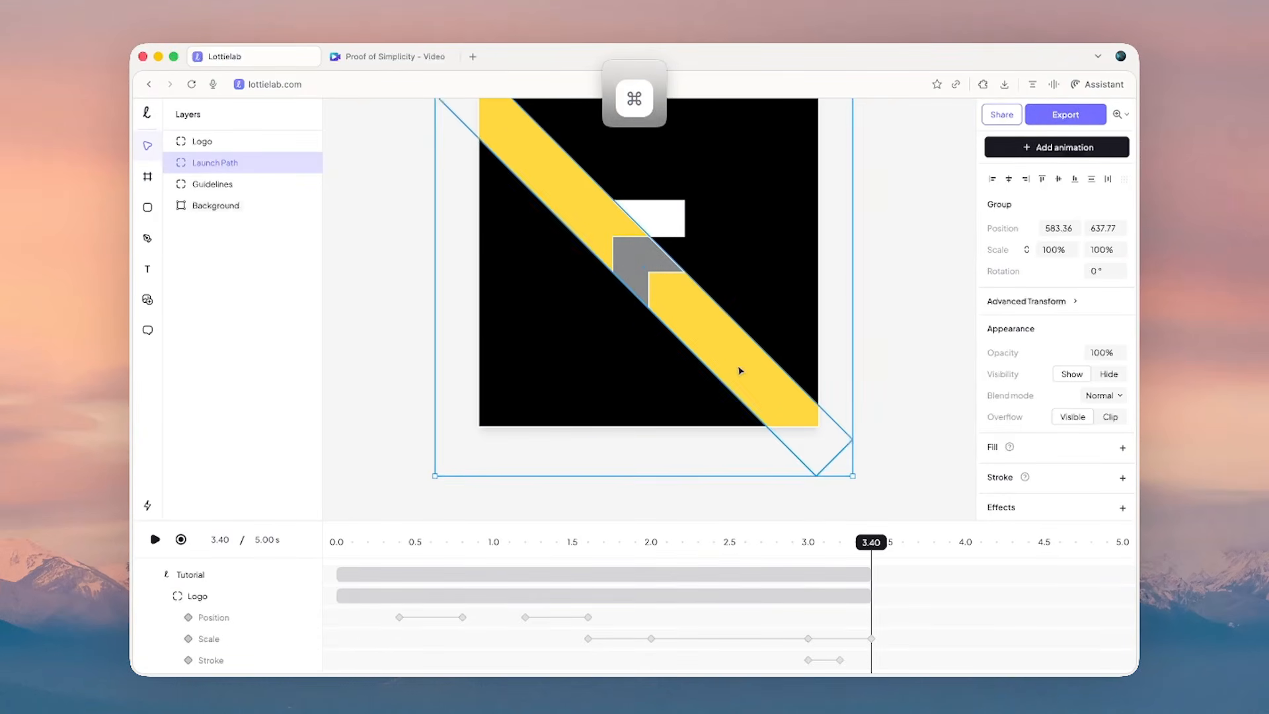
pyautogui.keyDown('super'); pyautogui.click(733, 369); pyautogui.keyUp('super')
pyautogui.scroll(-2, 1014, 394)
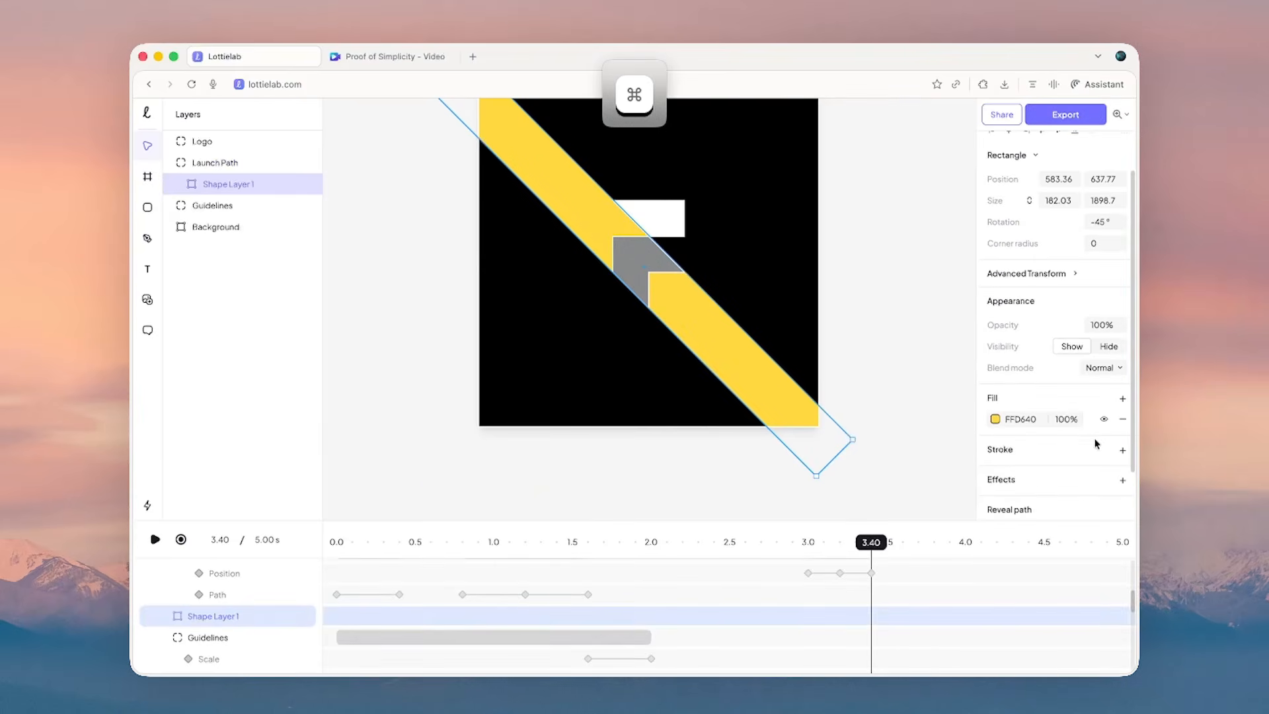
pyautogui.click(1121, 443)
pyautogui.scroll(-1, 1065, 421)
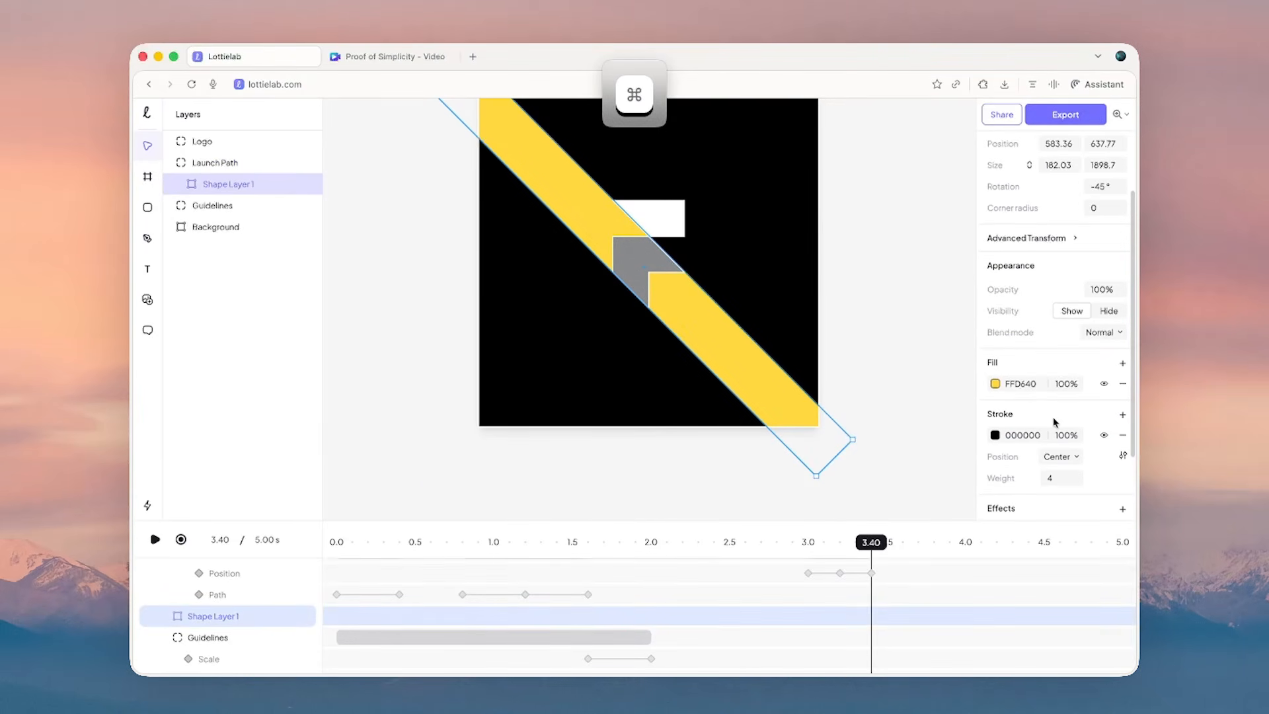
# - Change the rectangle's fill to a linear gradient running along the path, transparent beyond the logo's upper-left side and solid below its lower-right side
pyautogui.click(994, 383)
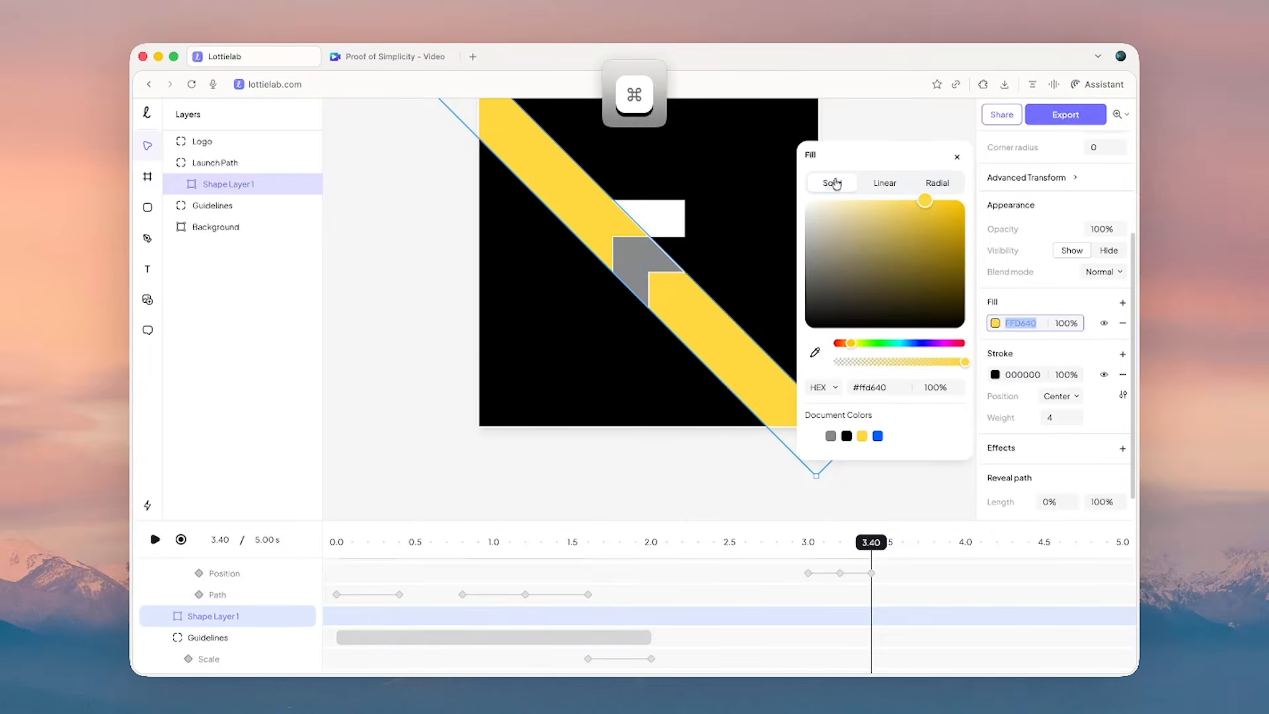
pyautogui.click(885, 183)
pyautogui.scroll(1, 747, 251)
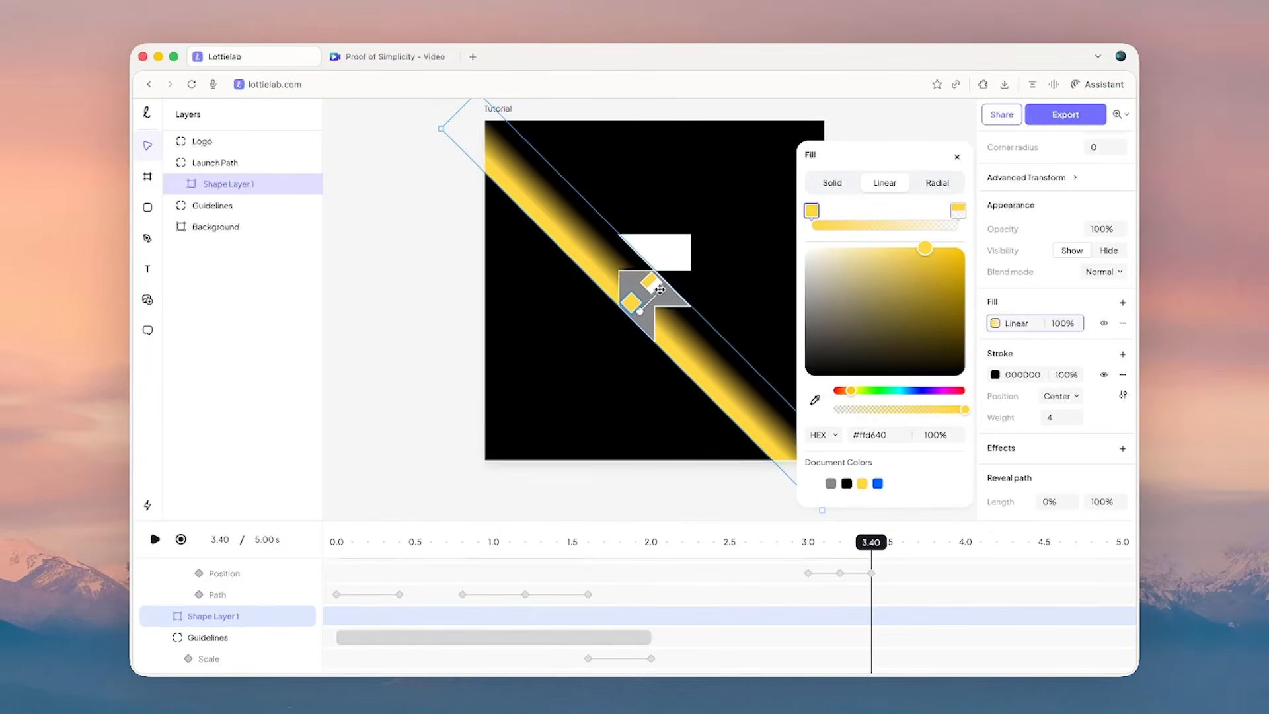
pyautogui.moveTo(659, 293); pyautogui.dragTo(594, 257)
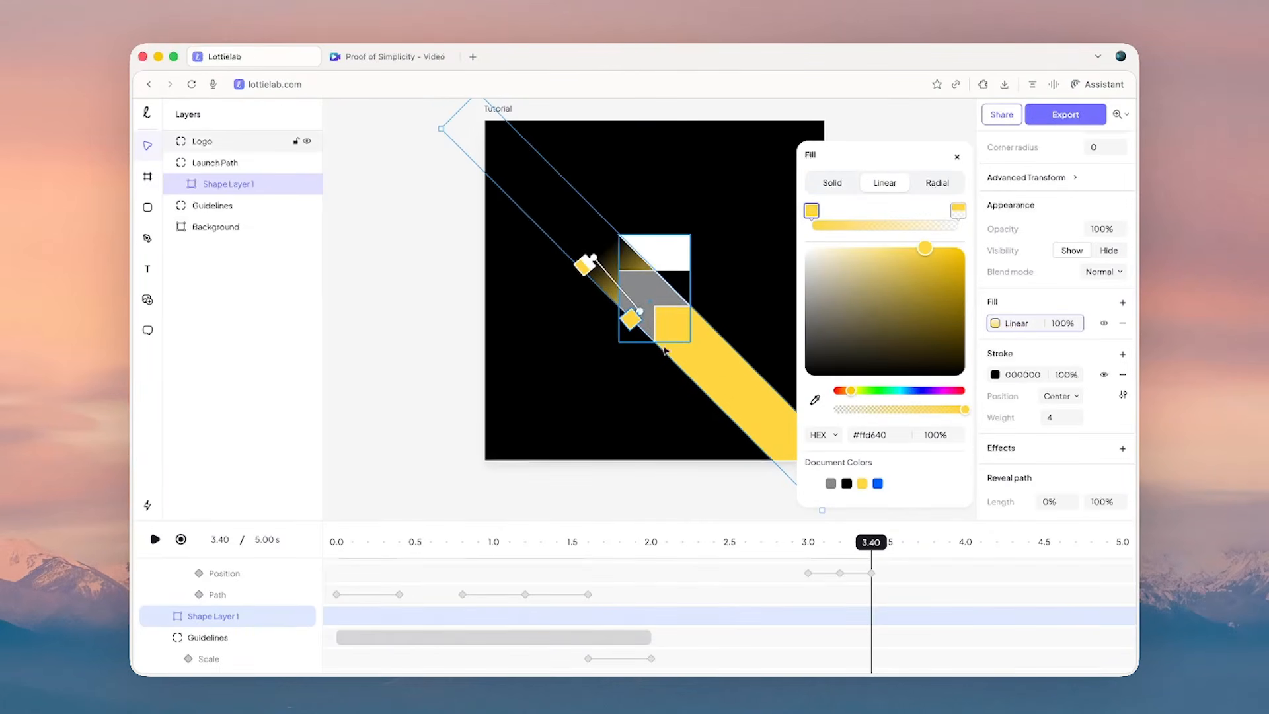
pyautogui.moveTo(632, 316); pyautogui.dragTo(697, 356)
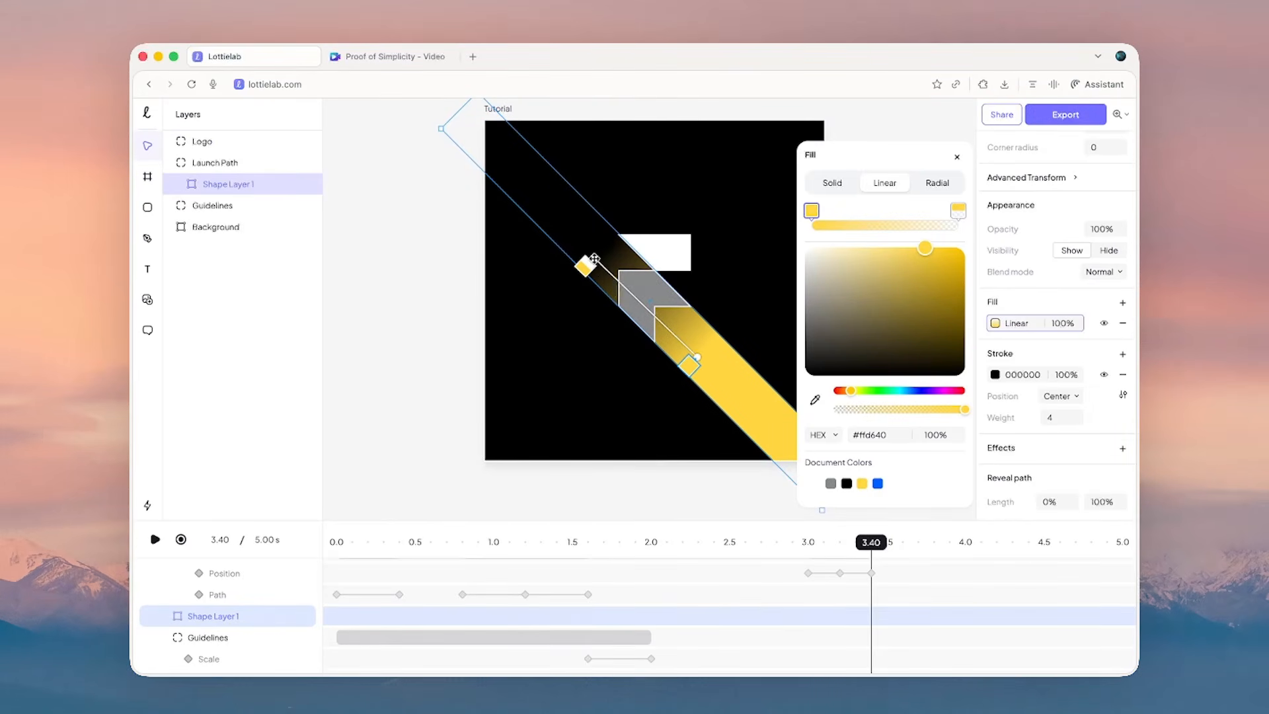
pyautogui.moveTo(595, 257); pyautogui.dragTo(596, 252)
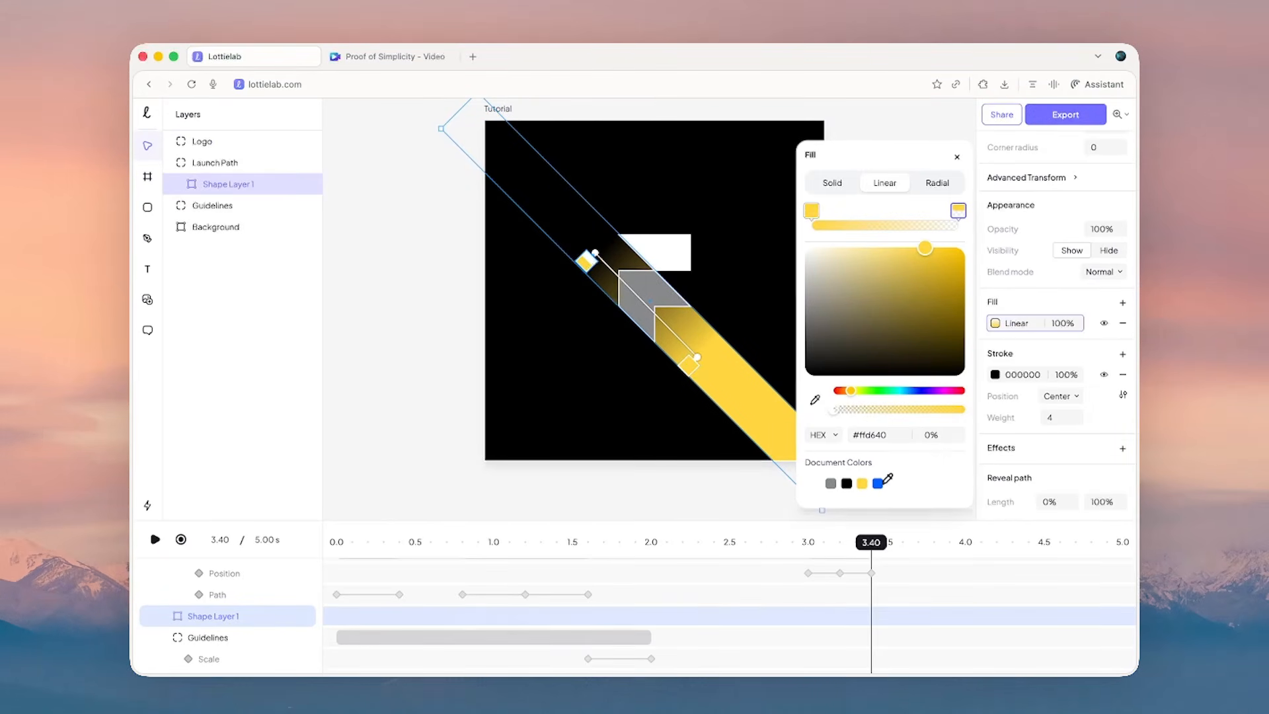
# - Check the path's colour in the reference video and recolour both gradient stops to cyan 00DDFF
pyautogui.click(877, 483)
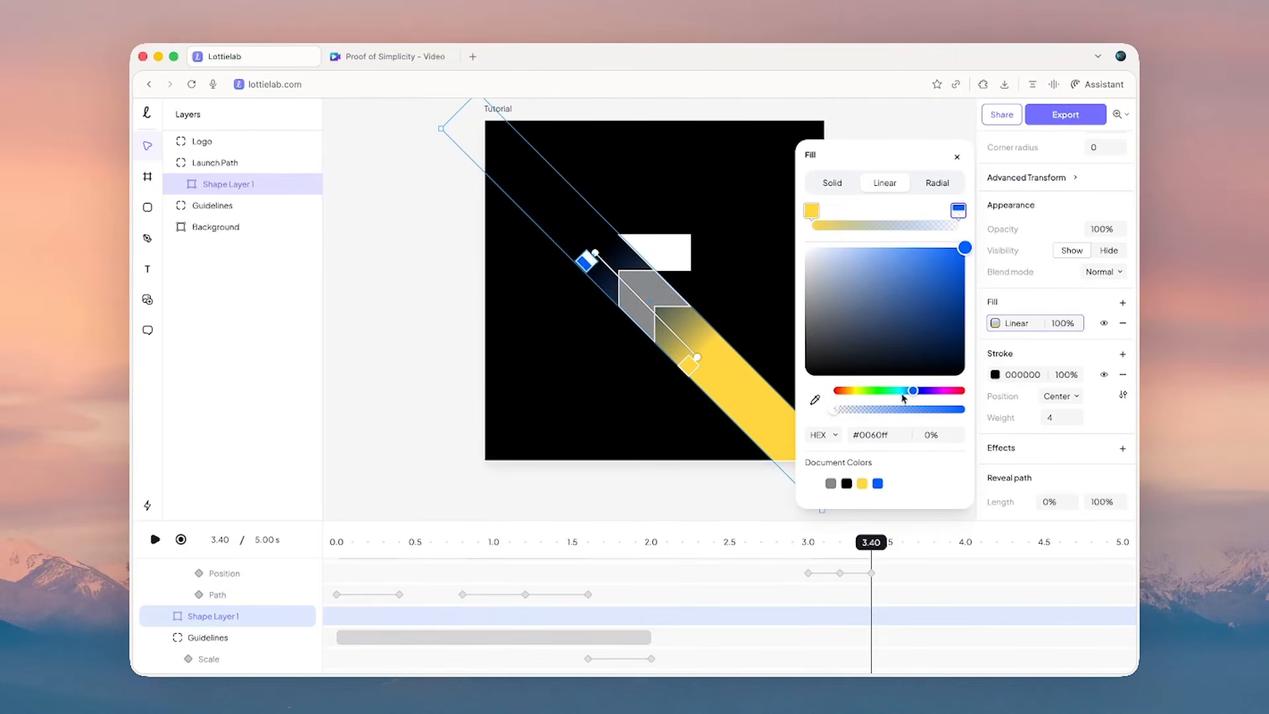
pyautogui.hotkey('ctrl', 'Up')
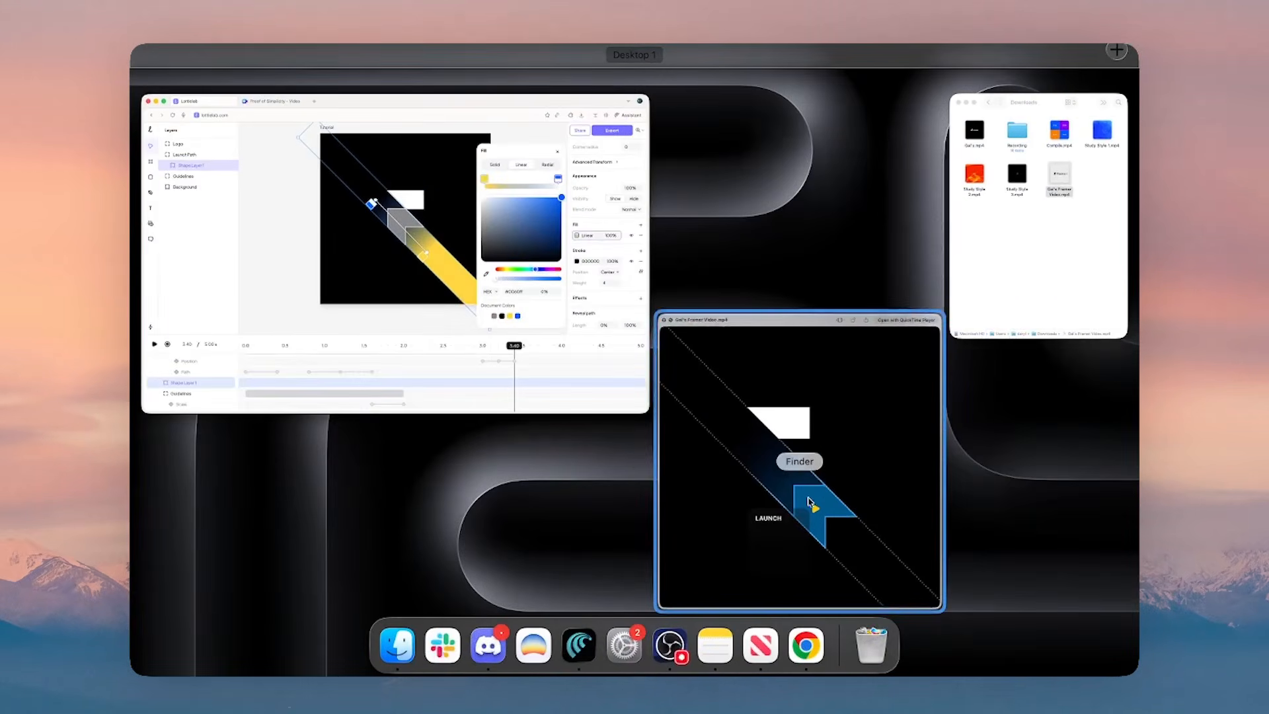
pyautogui.hotkey('ctrl', 'Up')
pyautogui.click(905, 391)
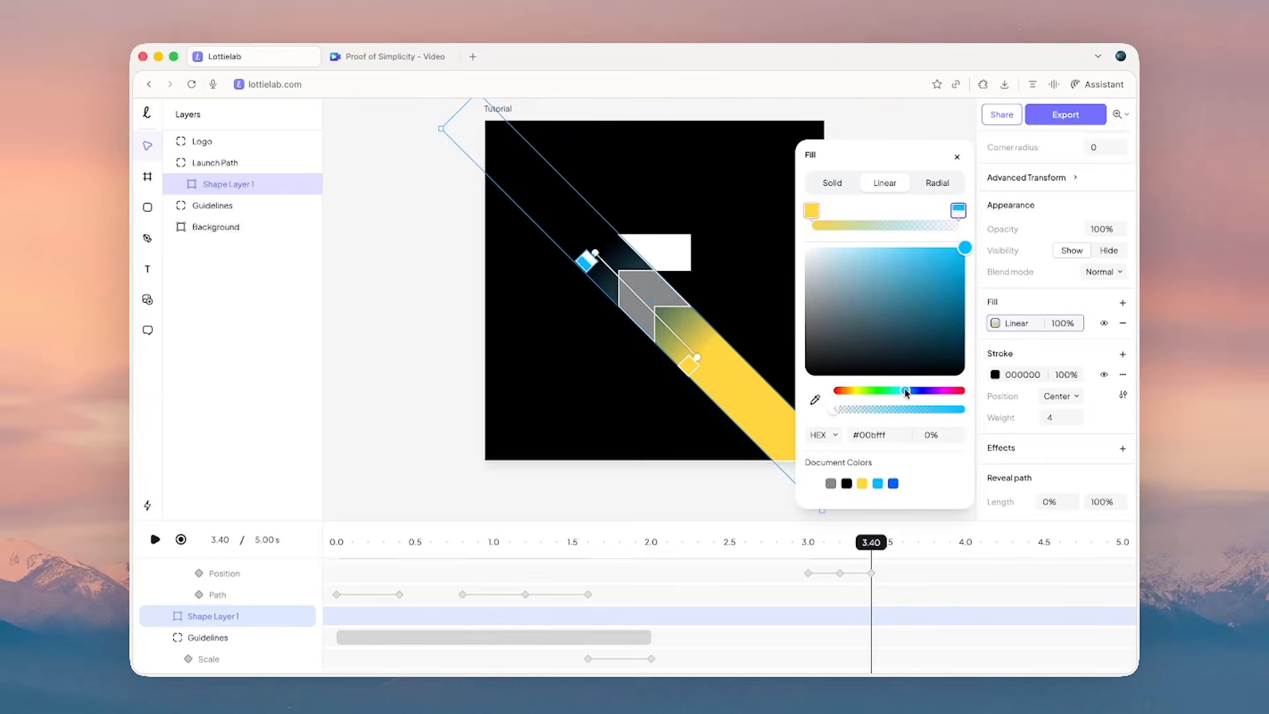
pyautogui.moveTo(906, 391); pyautogui.dragTo(902, 392)
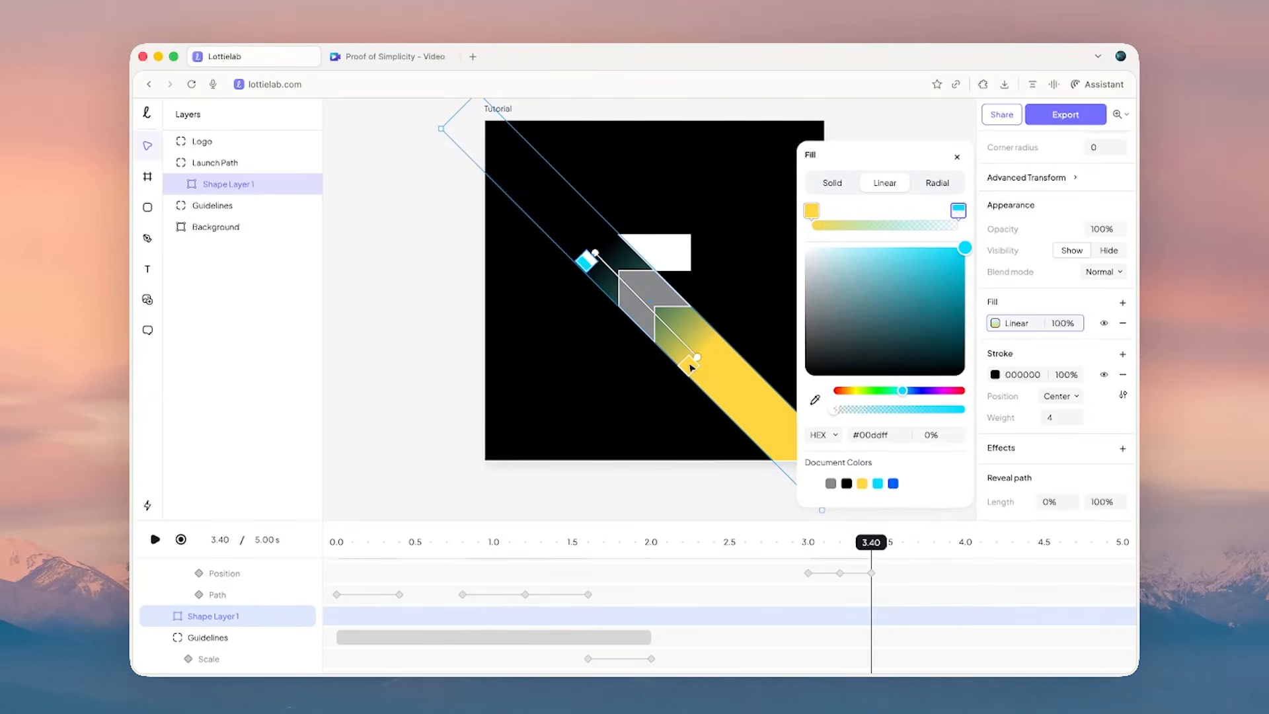
pyautogui.click(689, 364)
pyautogui.click(878, 483)
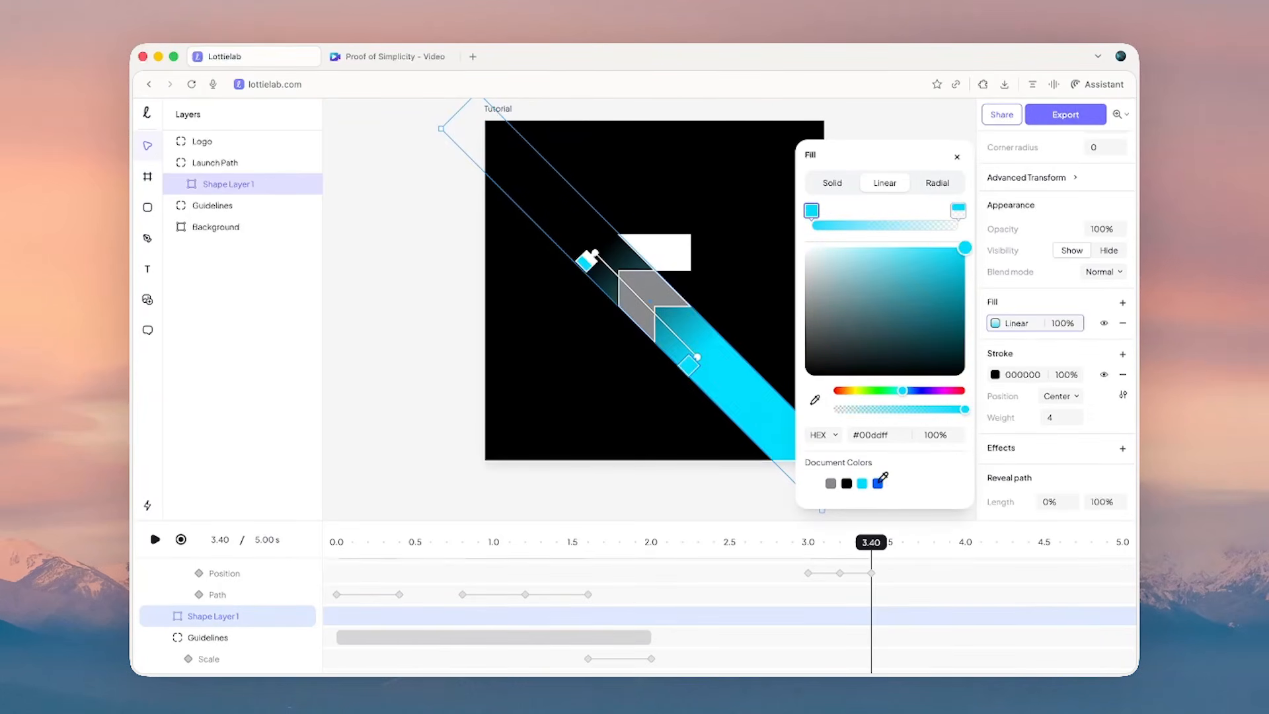
# - Add a third cyan stop near the gradient's start and set the starting stop's opacity to 0%
pyautogui.moveTo(815, 216); pyautogui.dragTo(834, 213)
pyautogui.click(816, 211)
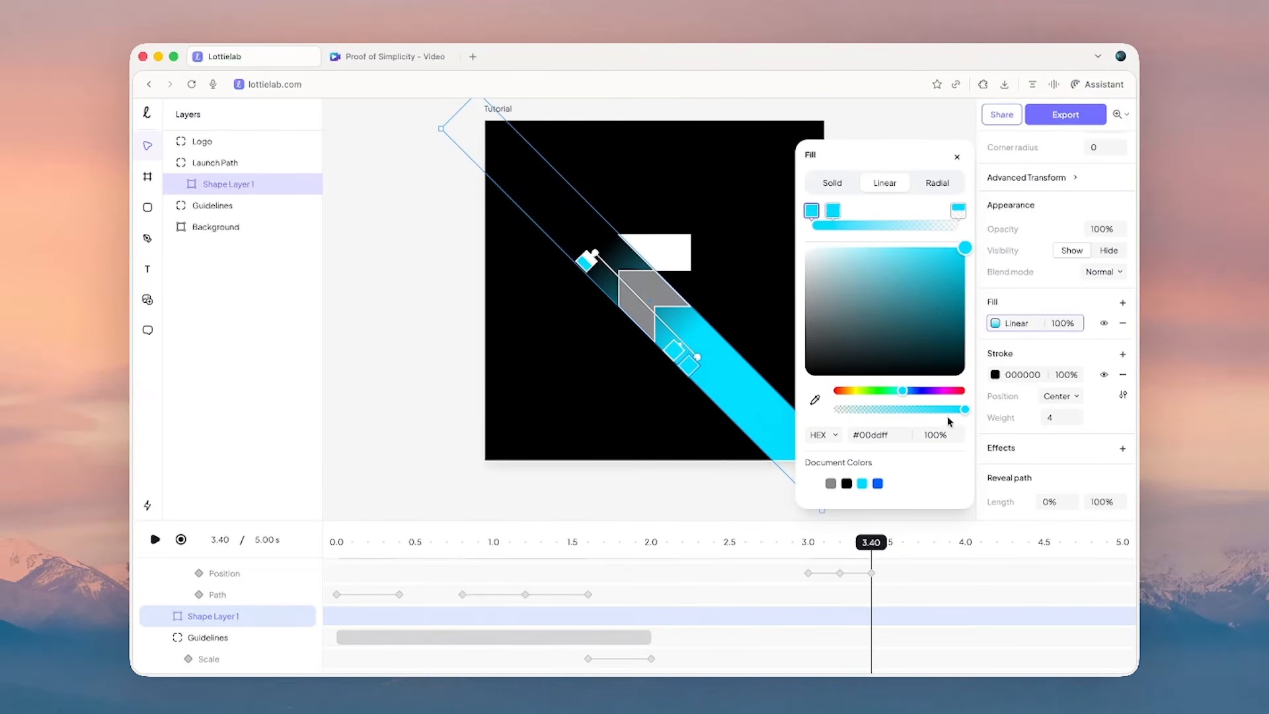
pyautogui.moveTo(955, 409); pyautogui.dragTo(826, 406)
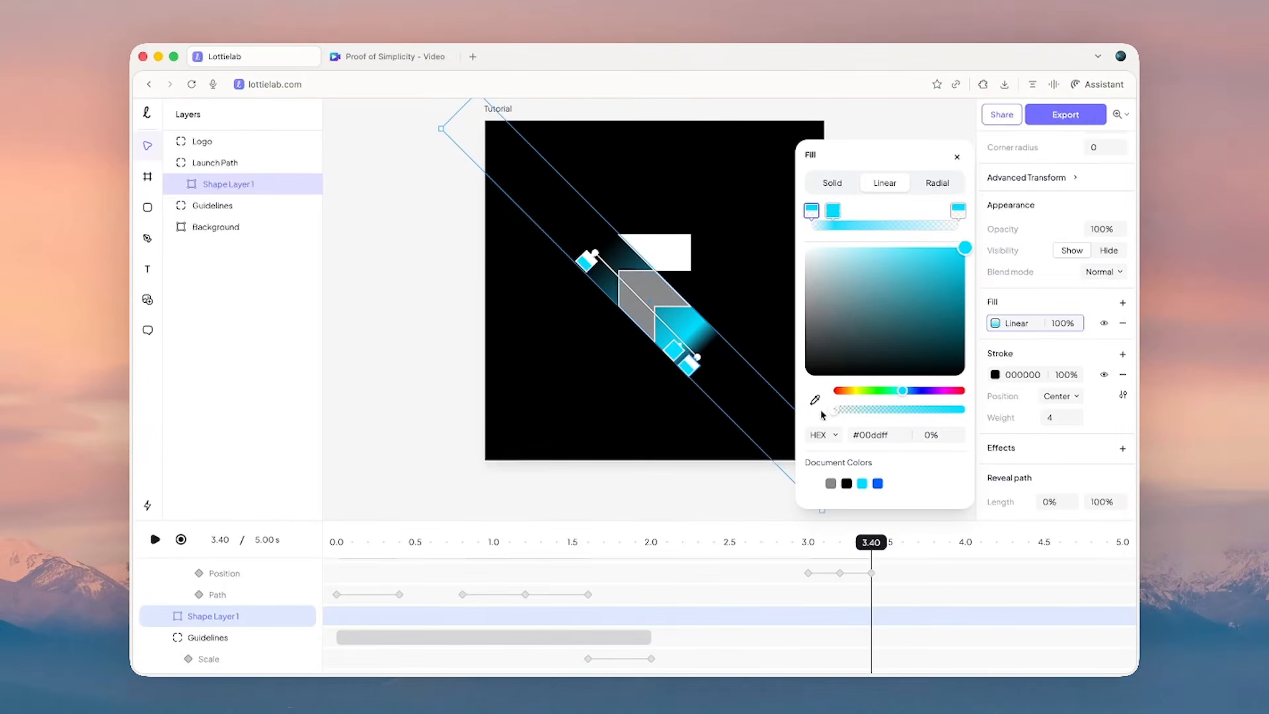
# - Change the Launch Path rectangle's stroke colour to white FFFFFF
pyautogui.click(956, 156)
pyautogui.click(995, 375)
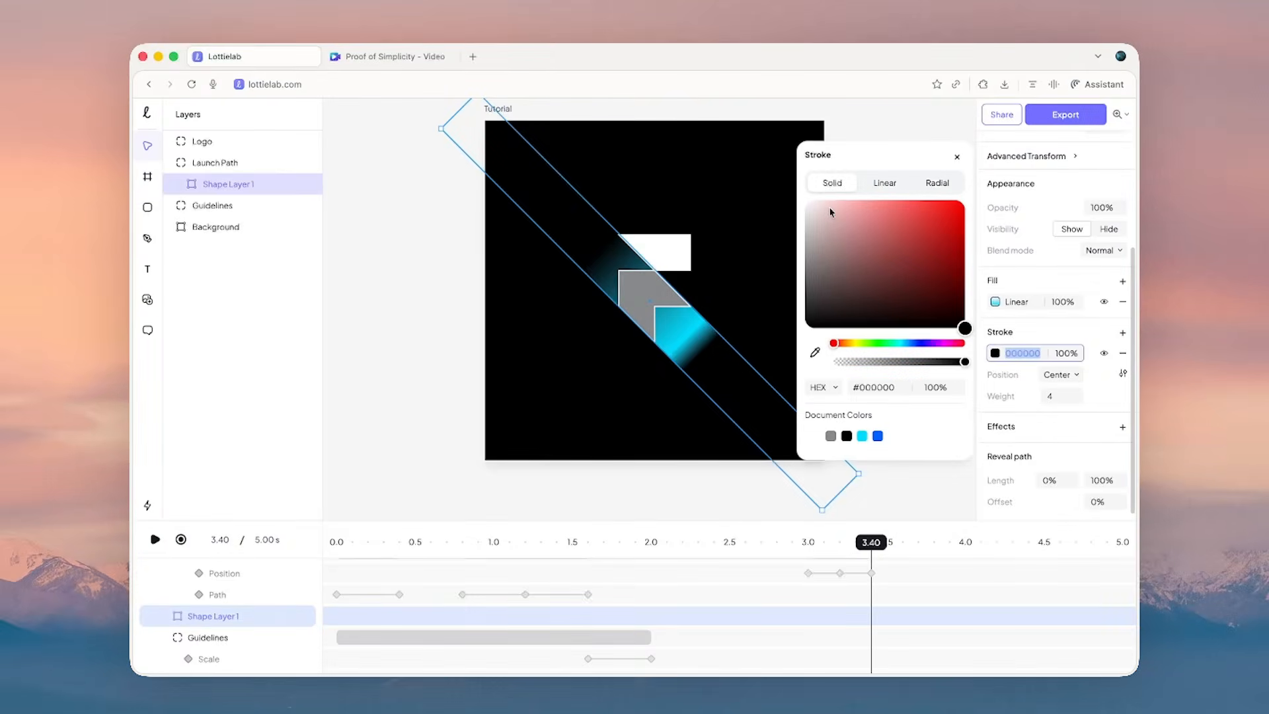
pyautogui.moveTo(830, 208); pyautogui.dragTo(792, 194)
pyautogui.click(957, 156)
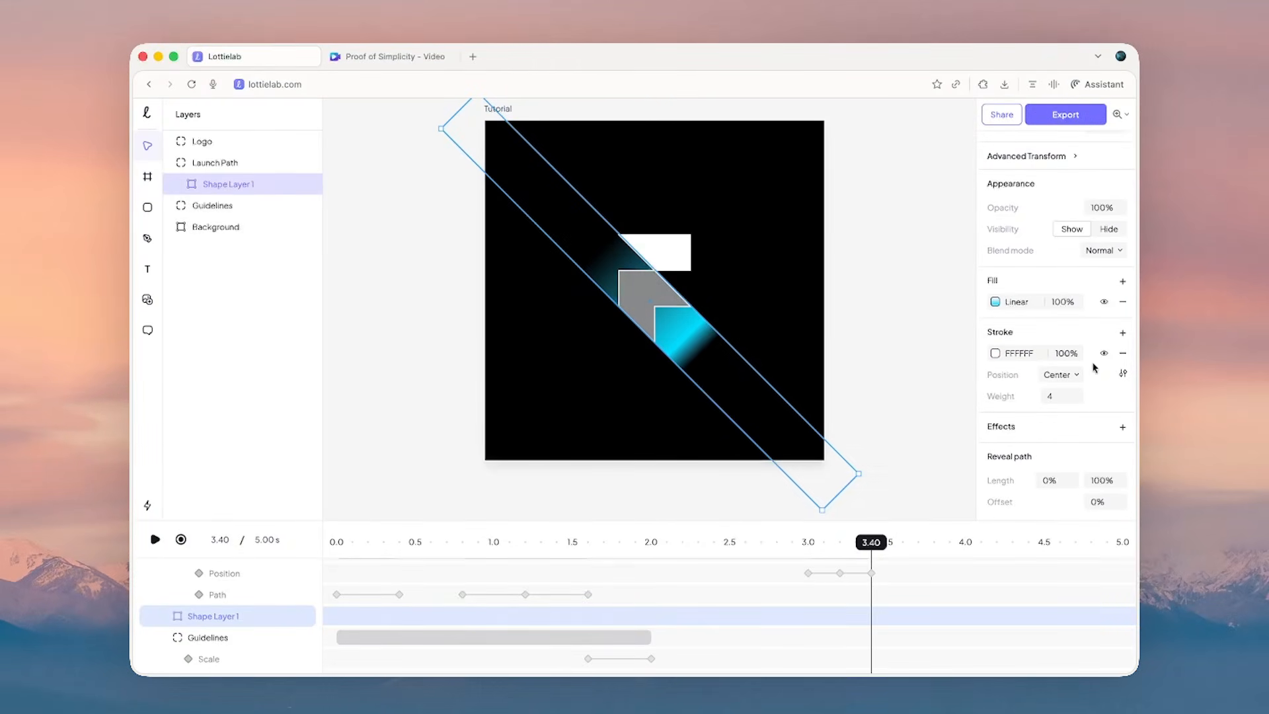
# - Make the rectangle's stroke dashed with round caps and joins, a dash length of 1 px and a dash gap of 16 px
pyautogui.click(1124, 376)
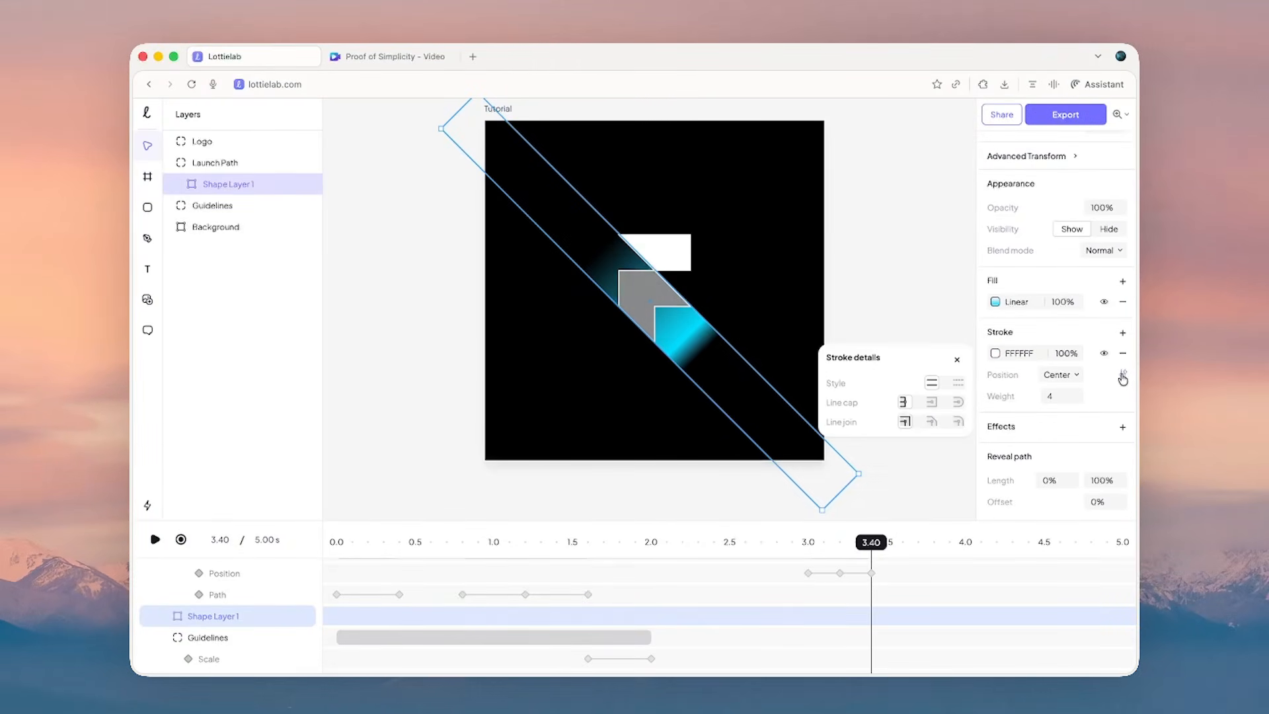
pyautogui.click(957, 382)
pyautogui.click(958, 466)
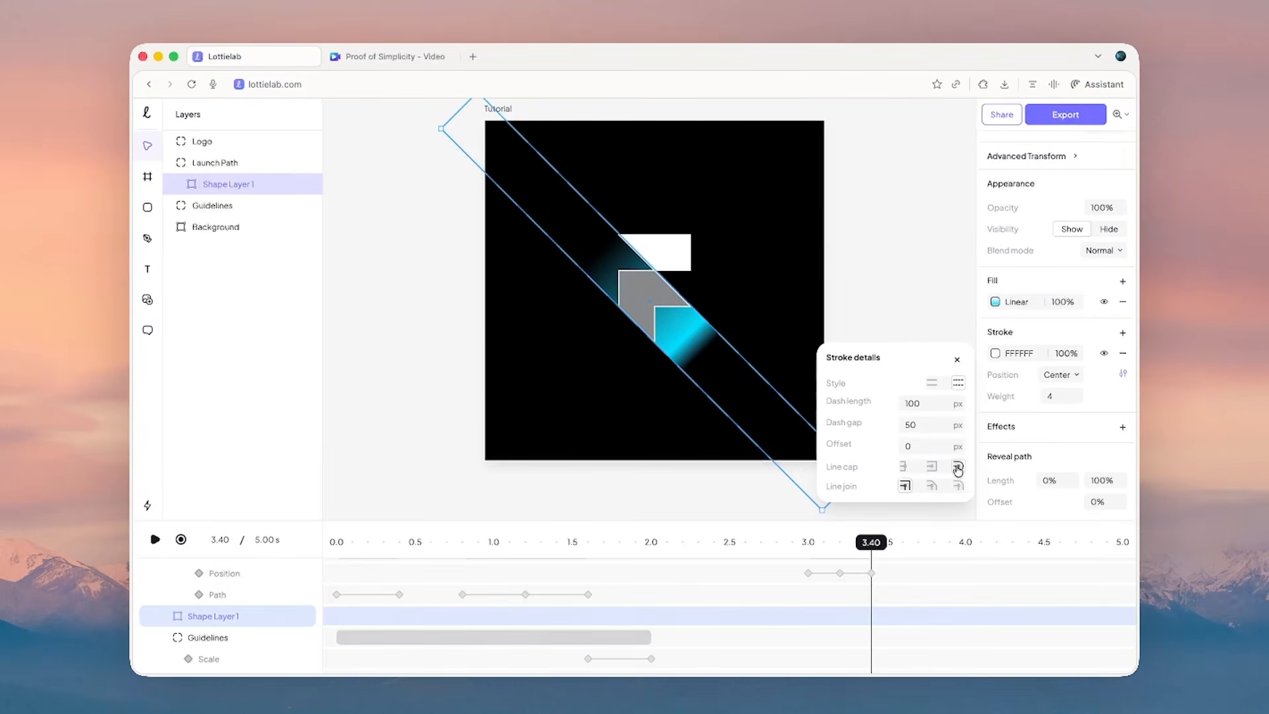
pyautogui.click(958, 485)
pyautogui.click(929, 403)
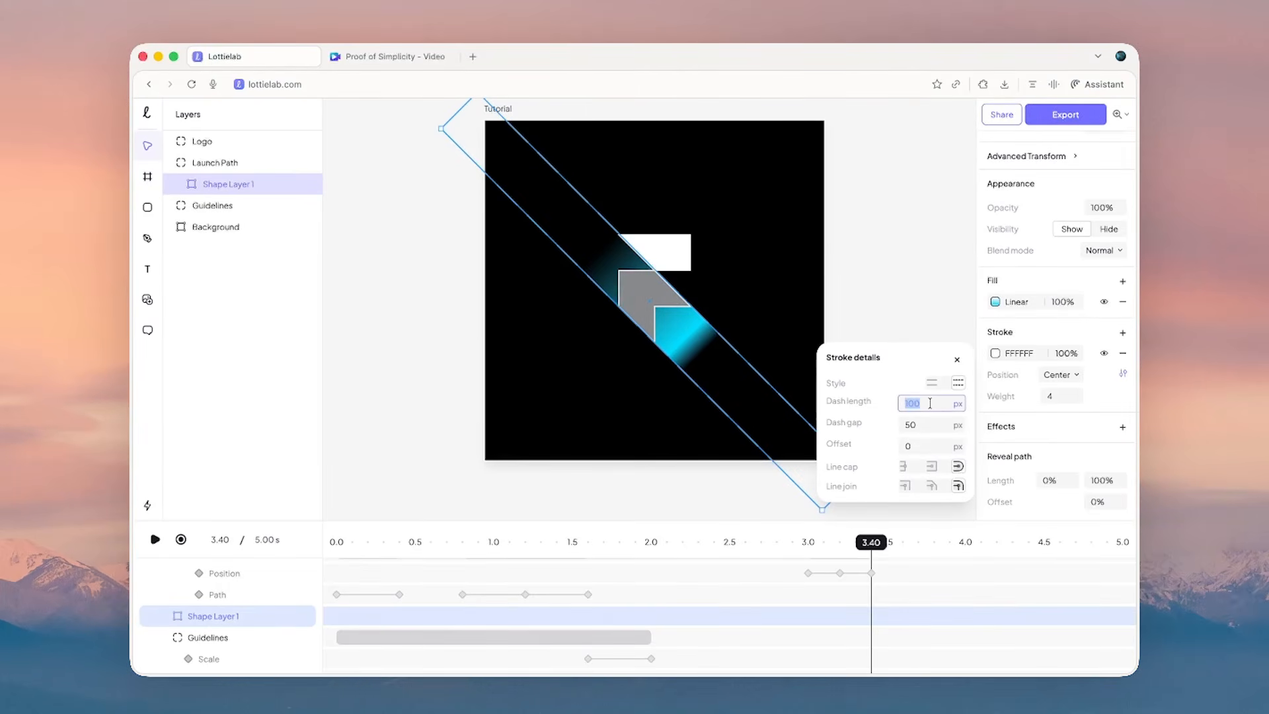
pyautogui.write('1')
pyautogui.click(927, 425)
pyautogui.write('1')
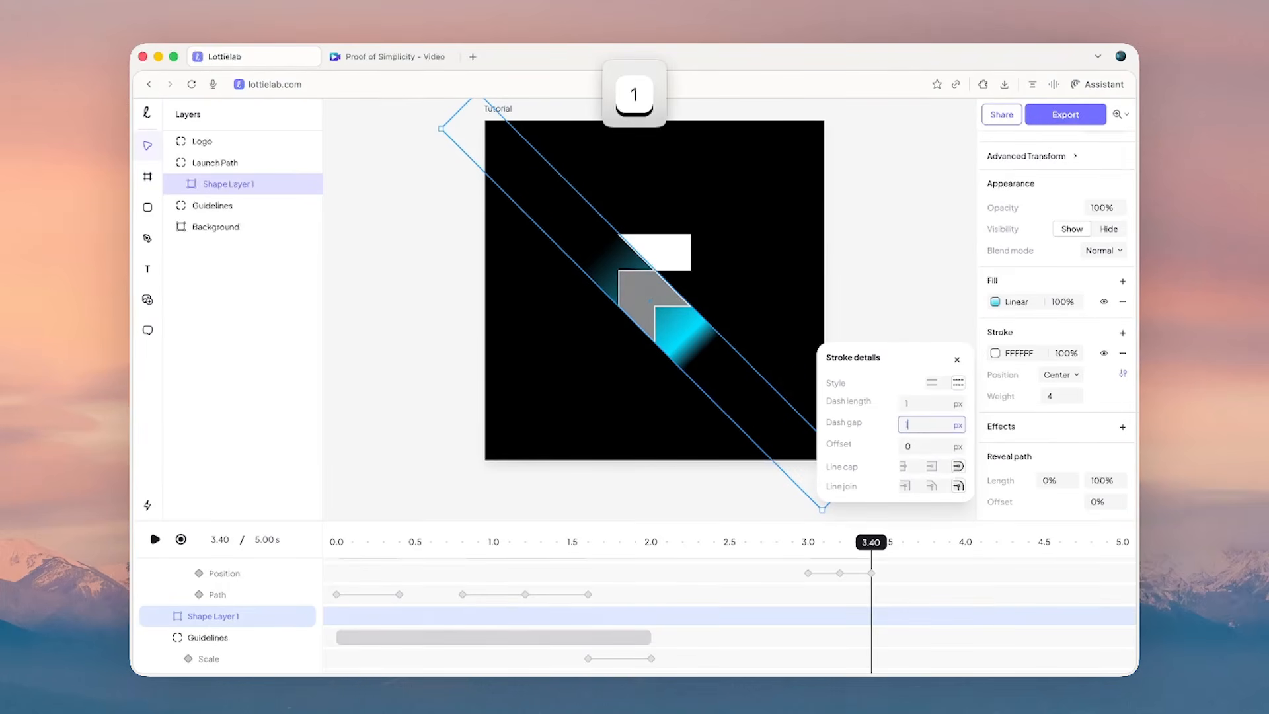
pyautogui.write('6')
pyautogui.press('Return')
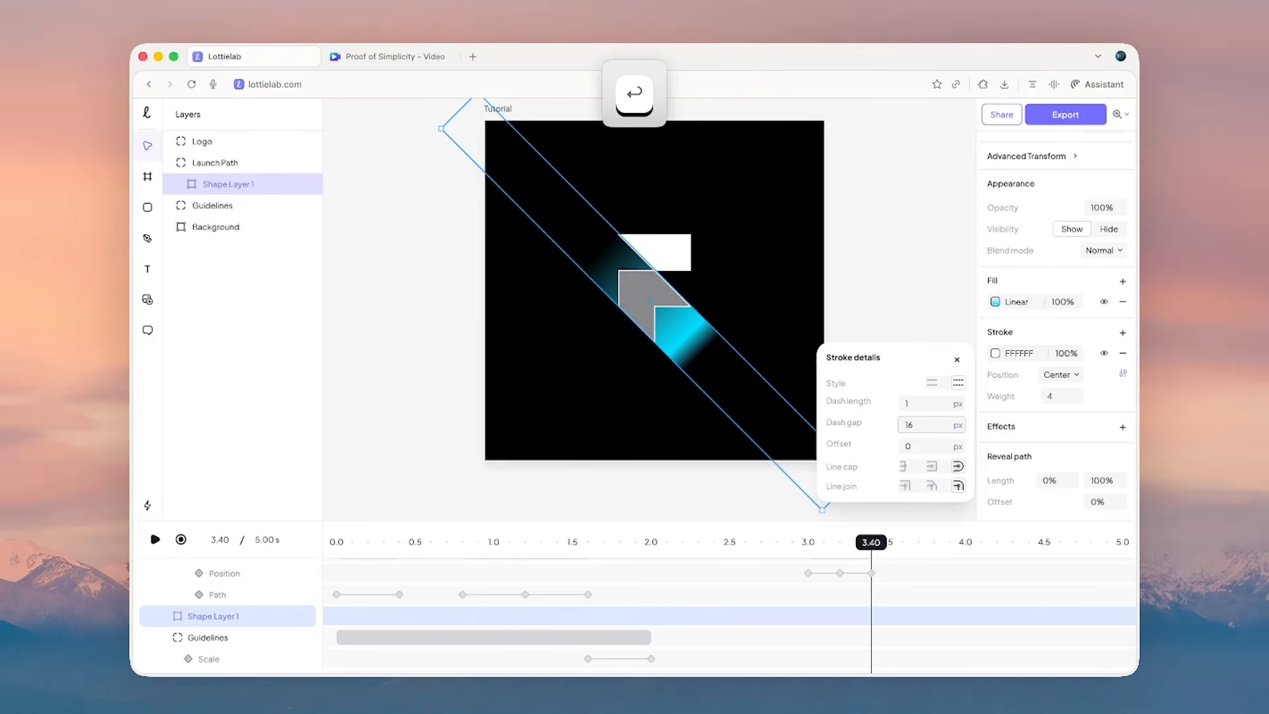
# - Set the rectangle's stroke opacity to 25% and deselect the rectangle to view the dotted lines
pyautogui.click(1062, 353)
pyautogui.write('25')
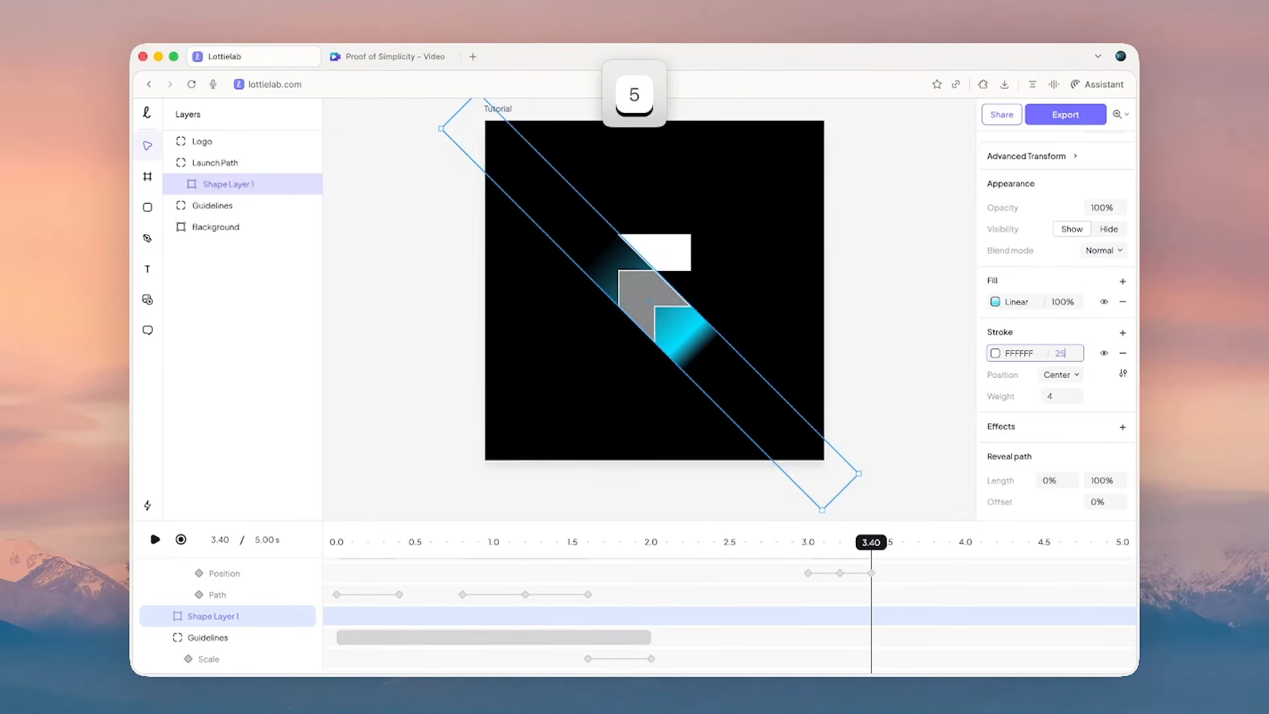
pyautogui.press('Return')
pyautogui.click(896, 362)
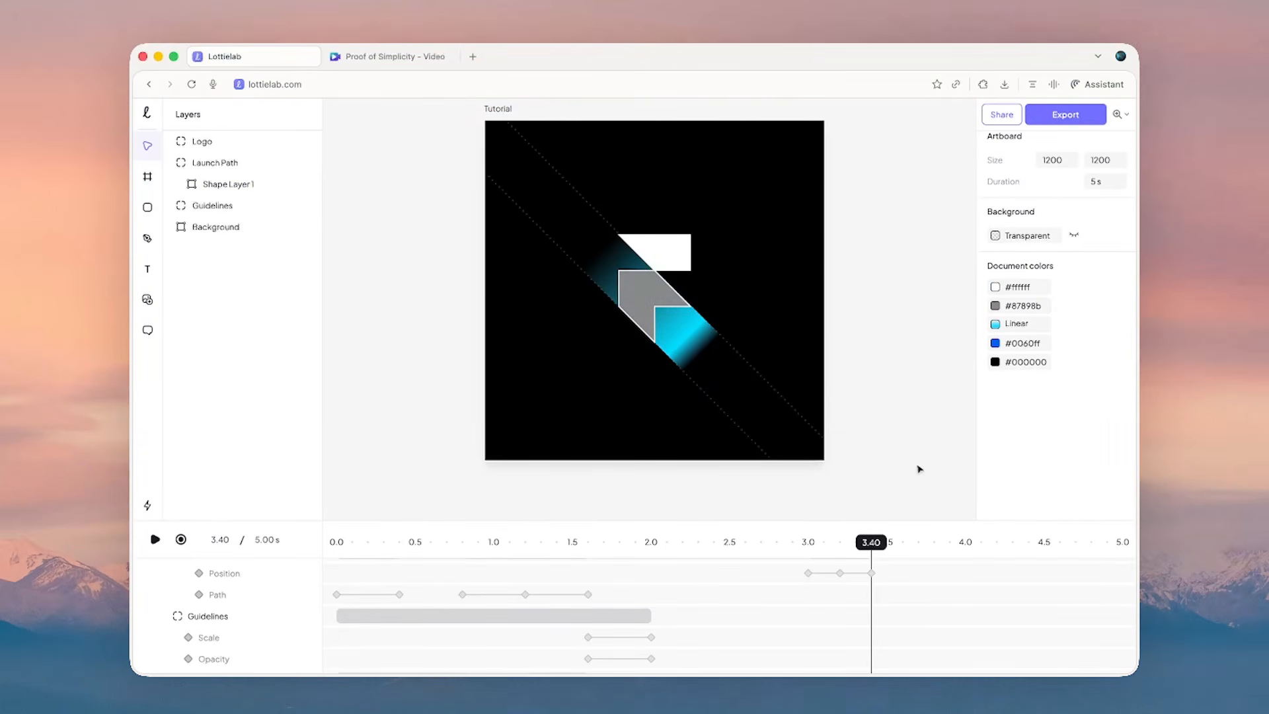
# - Move the playhead to 3.80 s, 0.4 s after the Bottom Square's last position keyframe
pyautogui.scroll(2, 882, 581)
pyautogui.moveTo(872, 543); pyautogui.dragTo(938, 547)
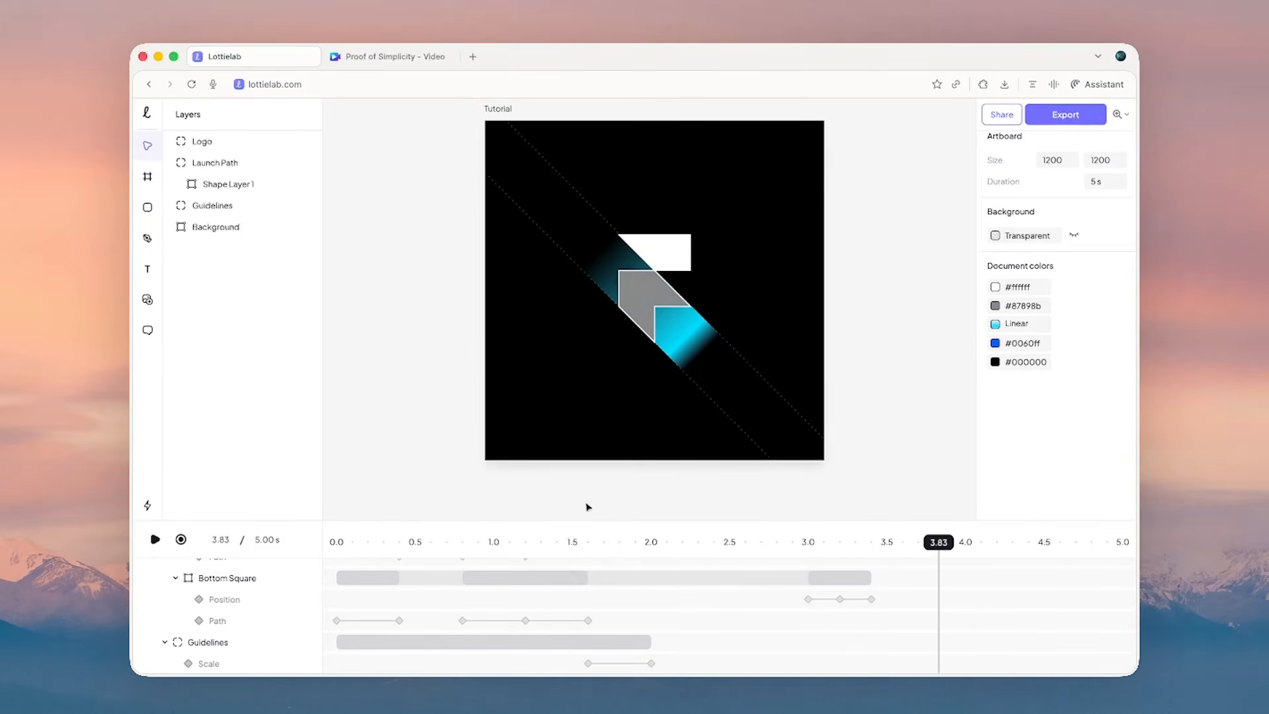
pyautogui.click(872, 599)
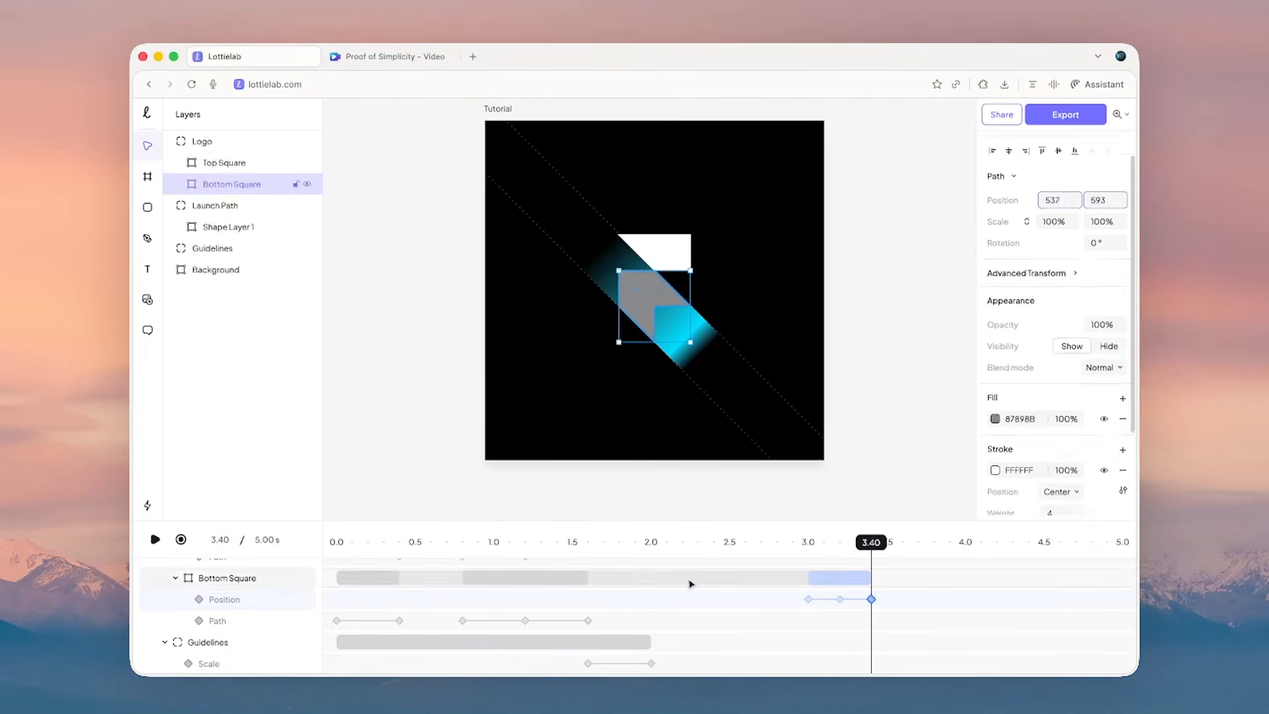
pyautogui.click(231, 541)
pyautogui.press('Right')
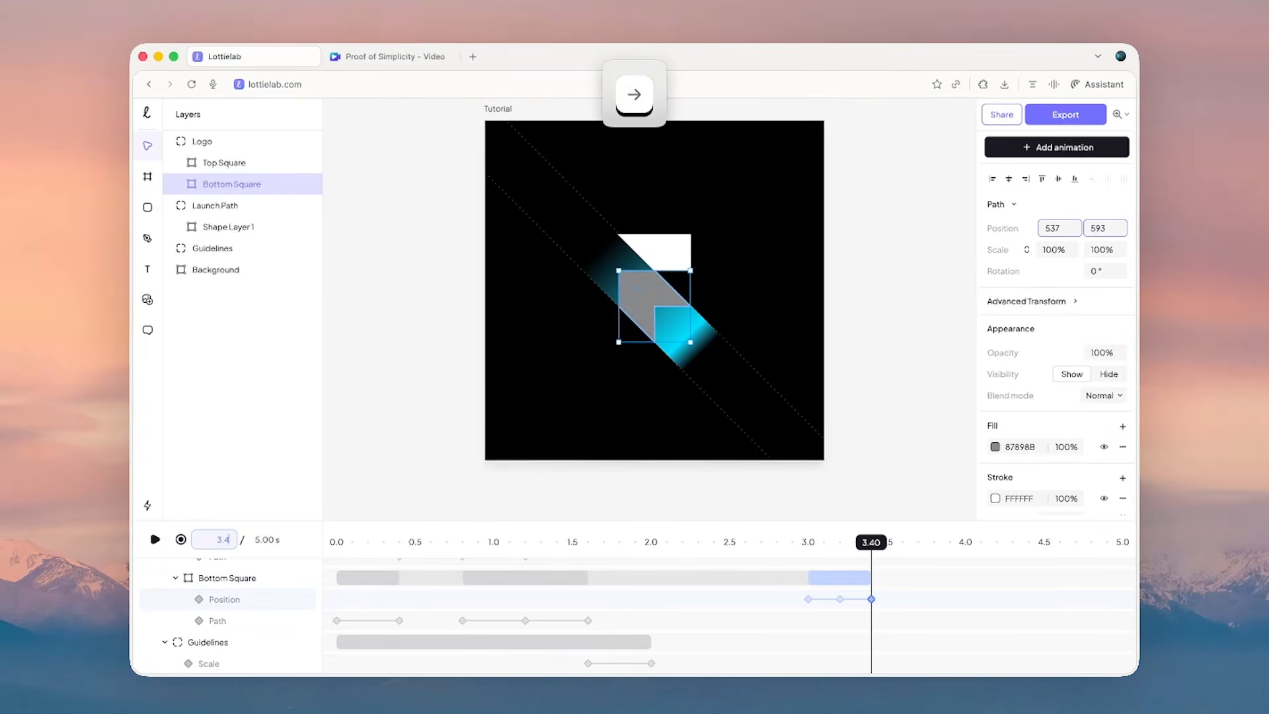
pyautogui.write('+0.4')
pyautogui.press('Return')
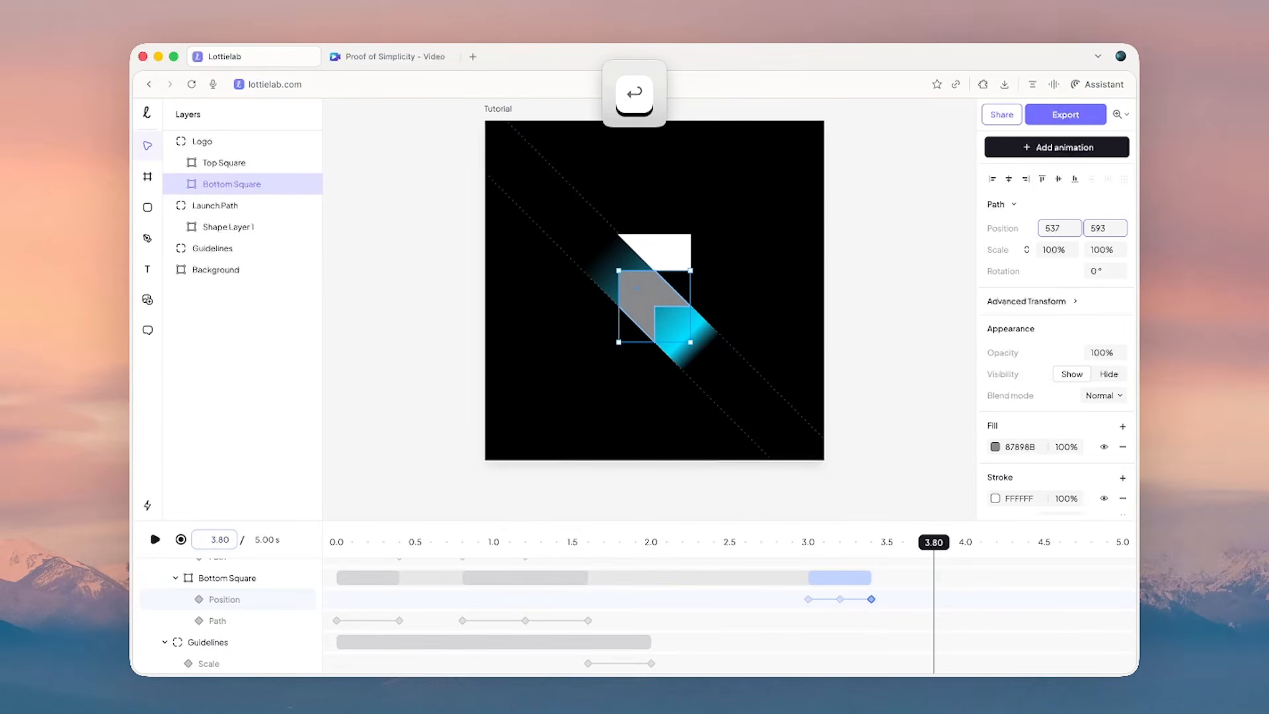
pyautogui.click(657, 301)
pyautogui.scroll(3, 654, 297)
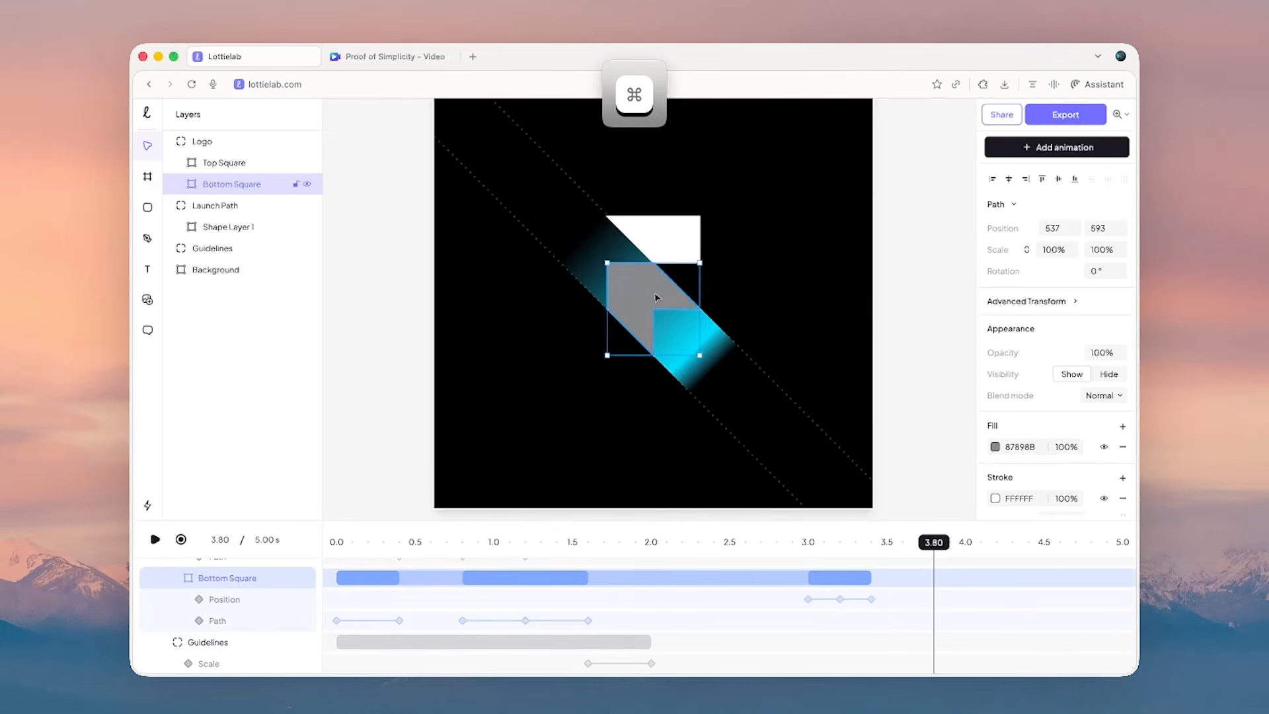
pyautogui.moveTo(654, 297); pyautogui.dragTo(724, 364)
pyautogui.press('super+z')
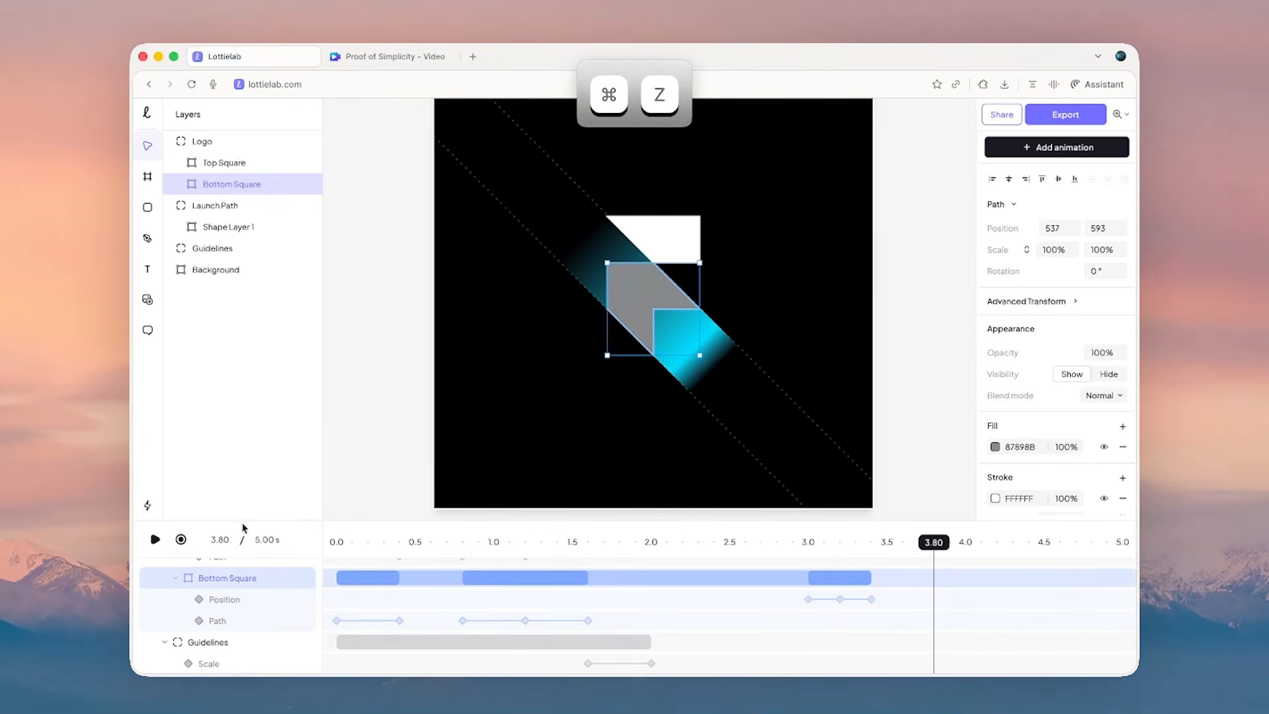
# - Record a position keyframe at 3.80 s by moving the Bottom Square diagonally down between the dotted lines to about 706.53, 760.8
pyautogui.click(181, 542)
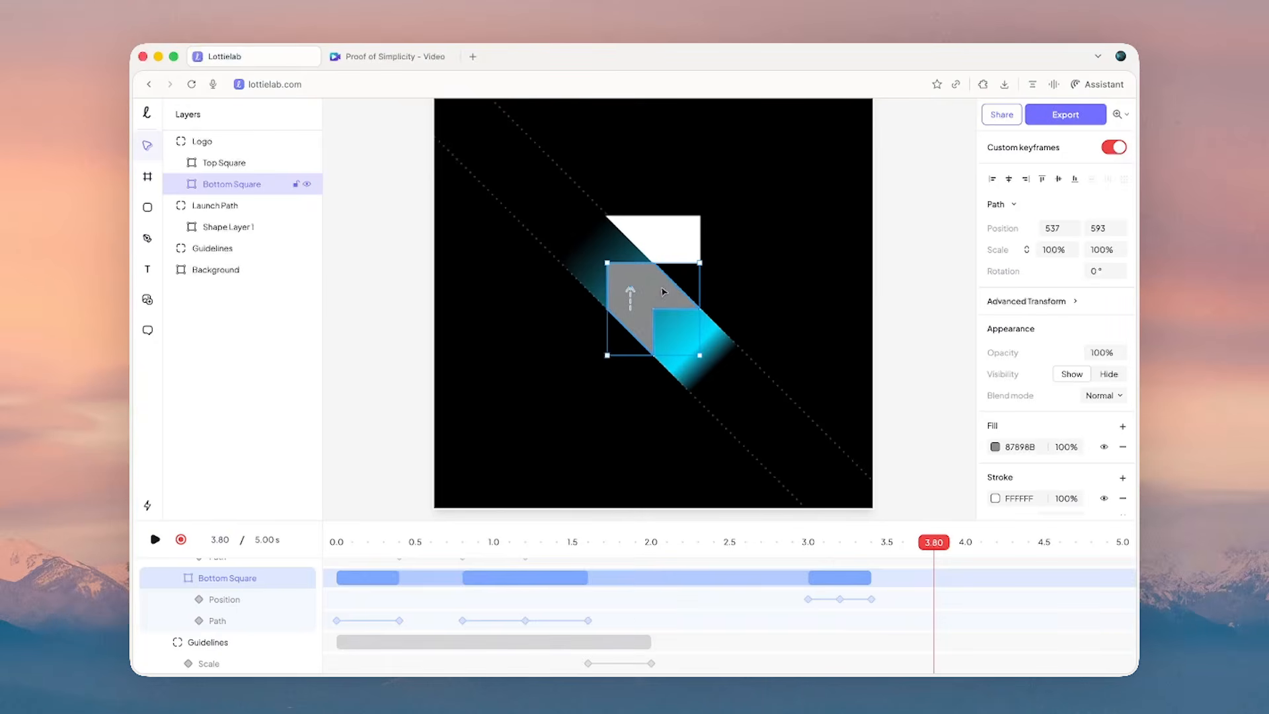
pyautogui.moveTo(664, 292); pyautogui.dragTo(725, 353)
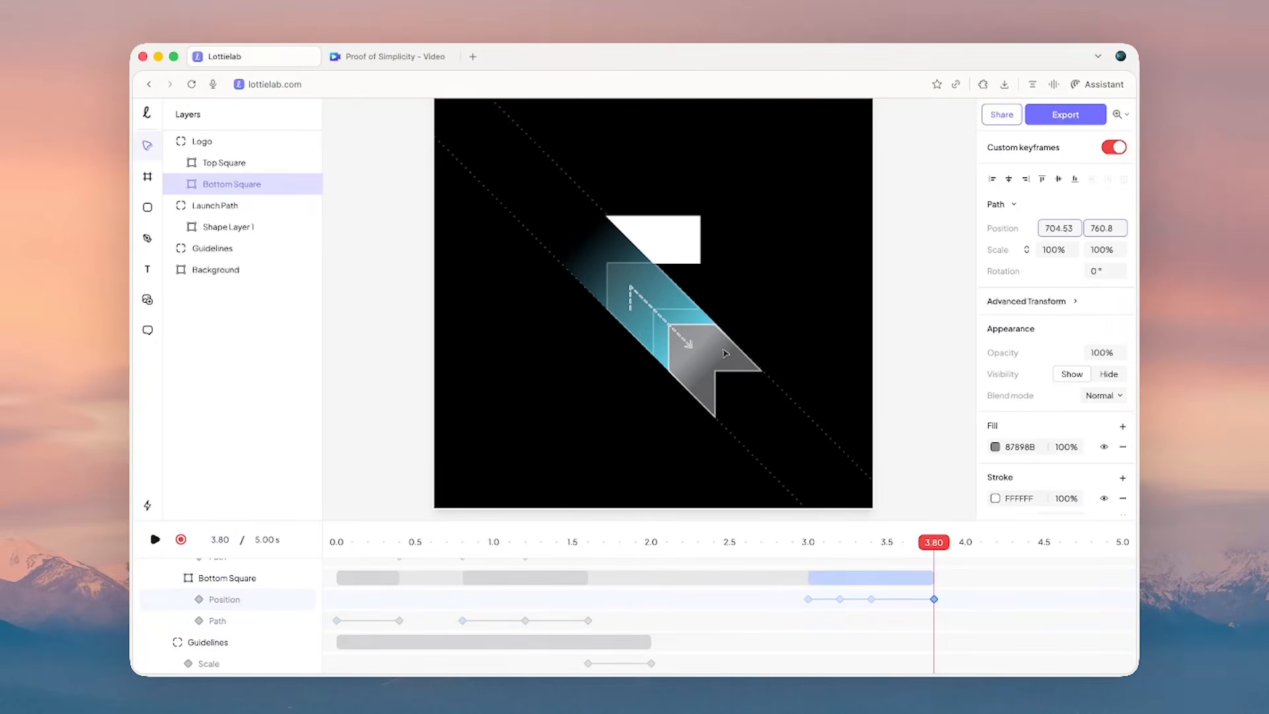
pyautogui.scroll(3, 714, 374)
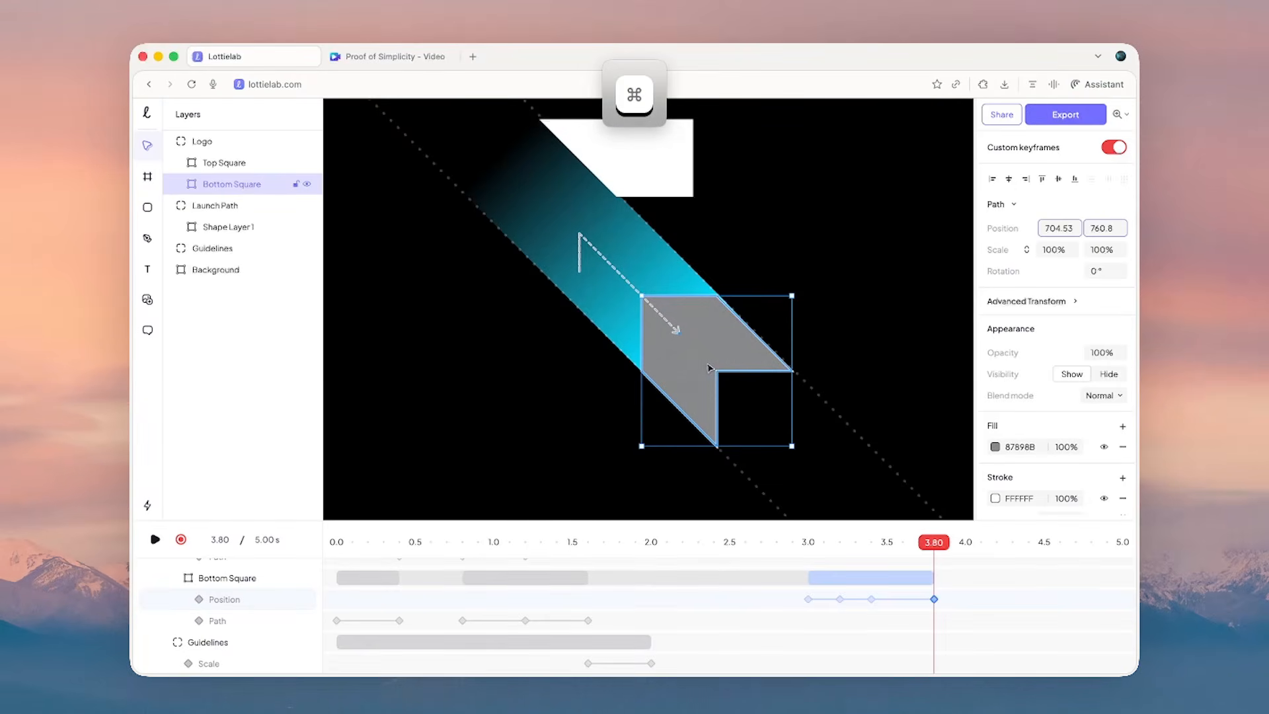
pyautogui.scroll(2, 723, 355)
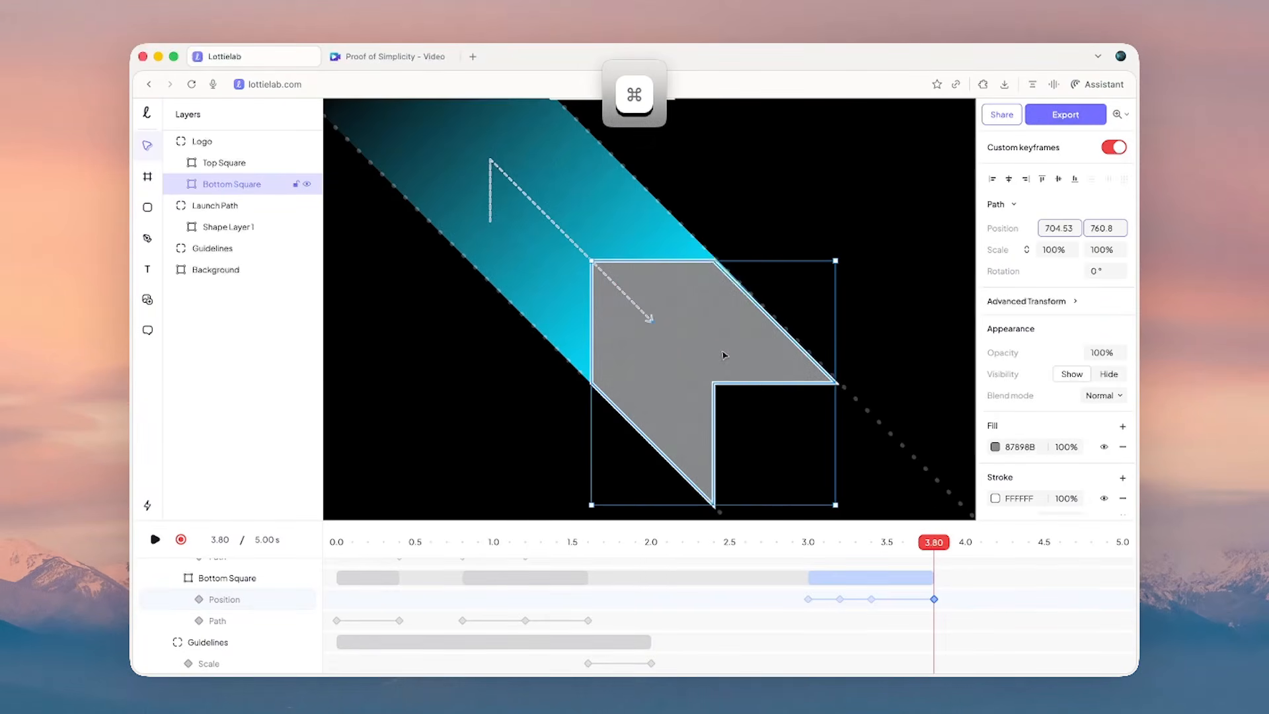
pyautogui.press('Right')
pyautogui.press('Right')
pyautogui.press('Right')
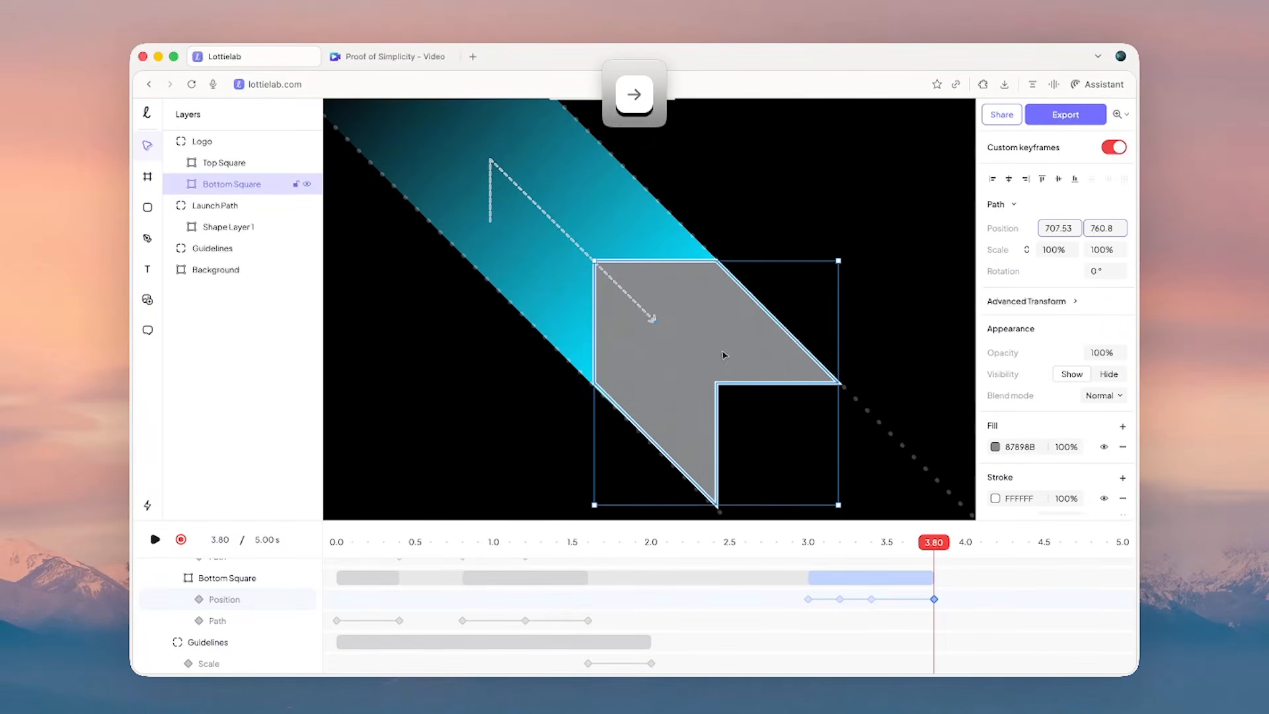
pyautogui.press('Left')
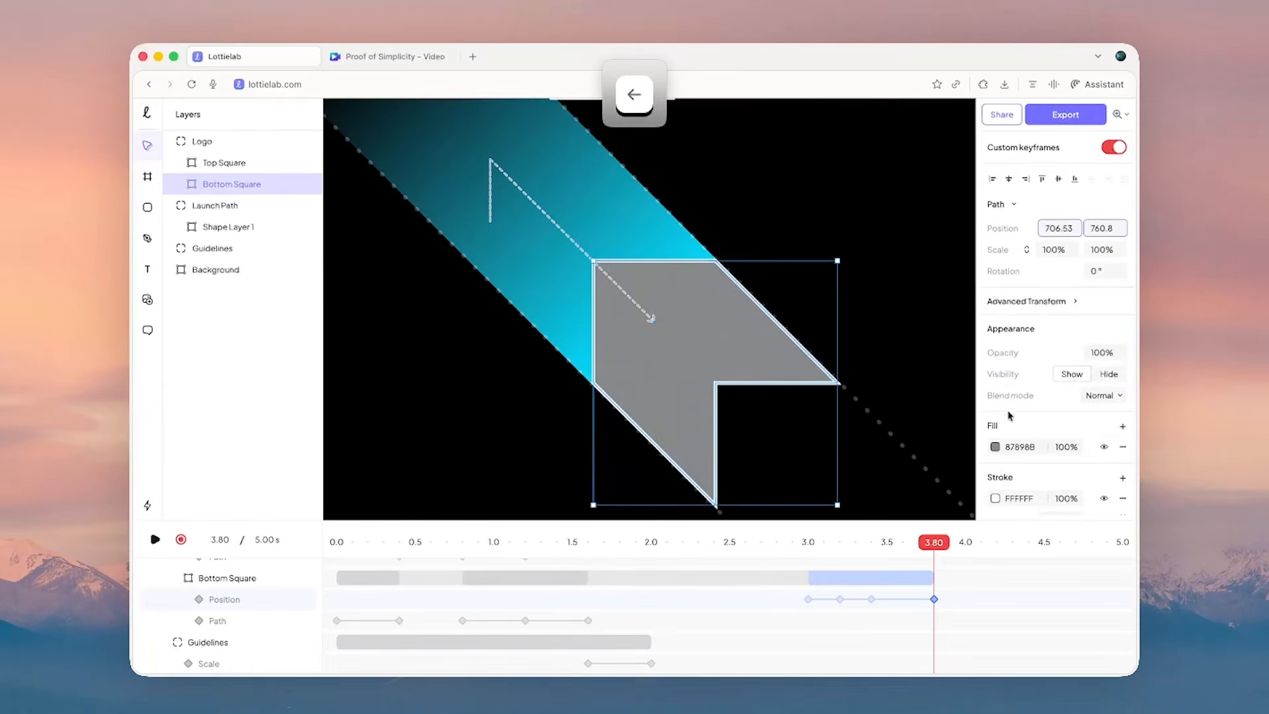
# - Keyframe the Bottom Square's fill and stroke to the document cyan 00DDFF at 3.80 s
pyautogui.scroll(-1, 1010, 415)
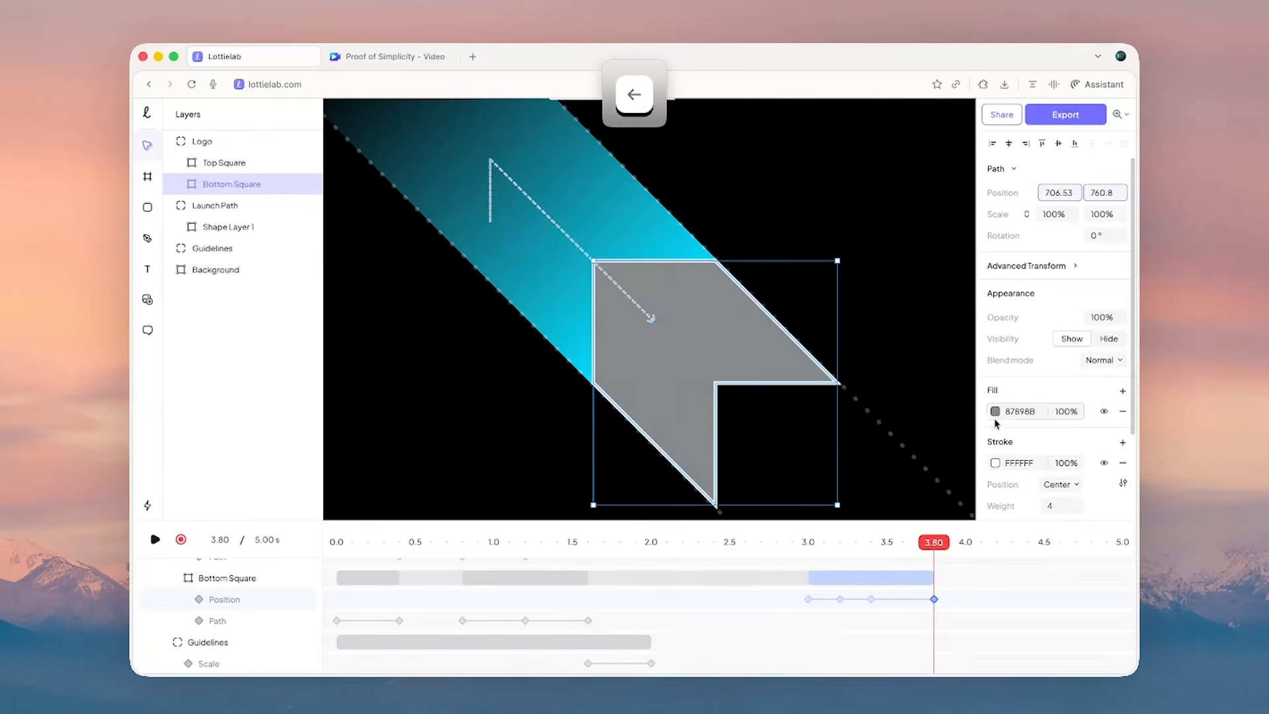
pyautogui.click(996, 412)
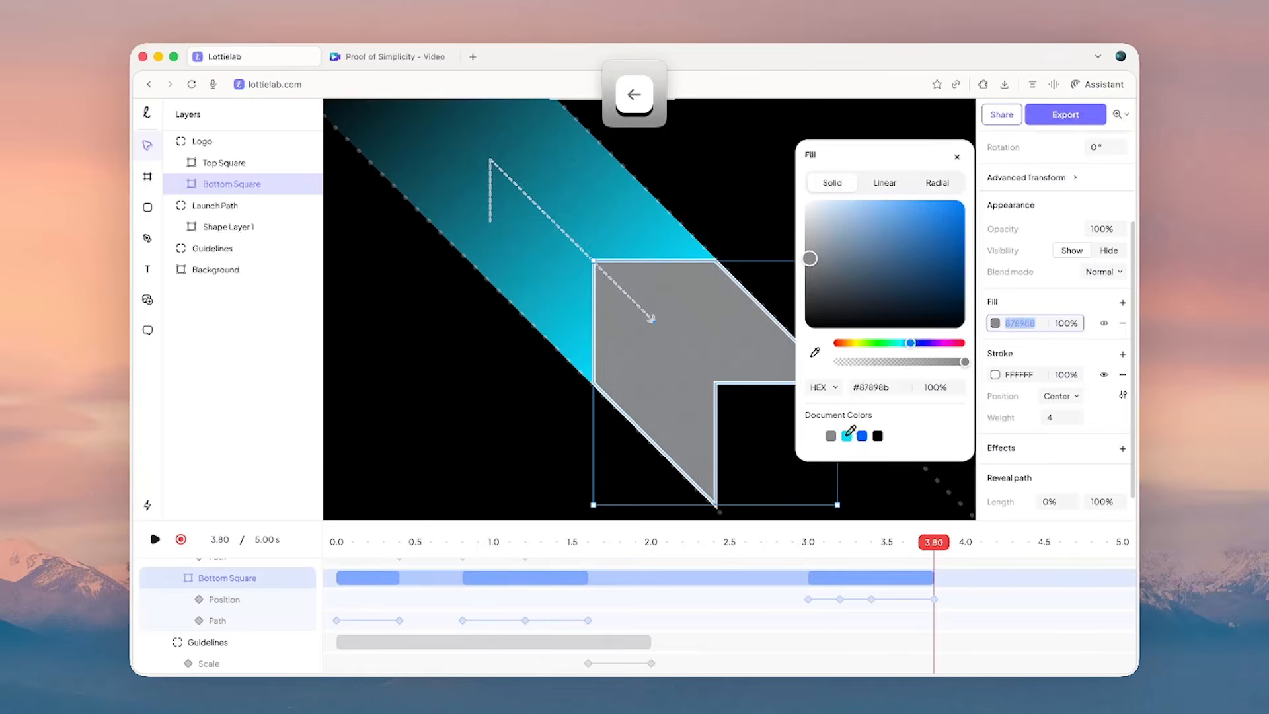
pyautogui.click(847, 435)
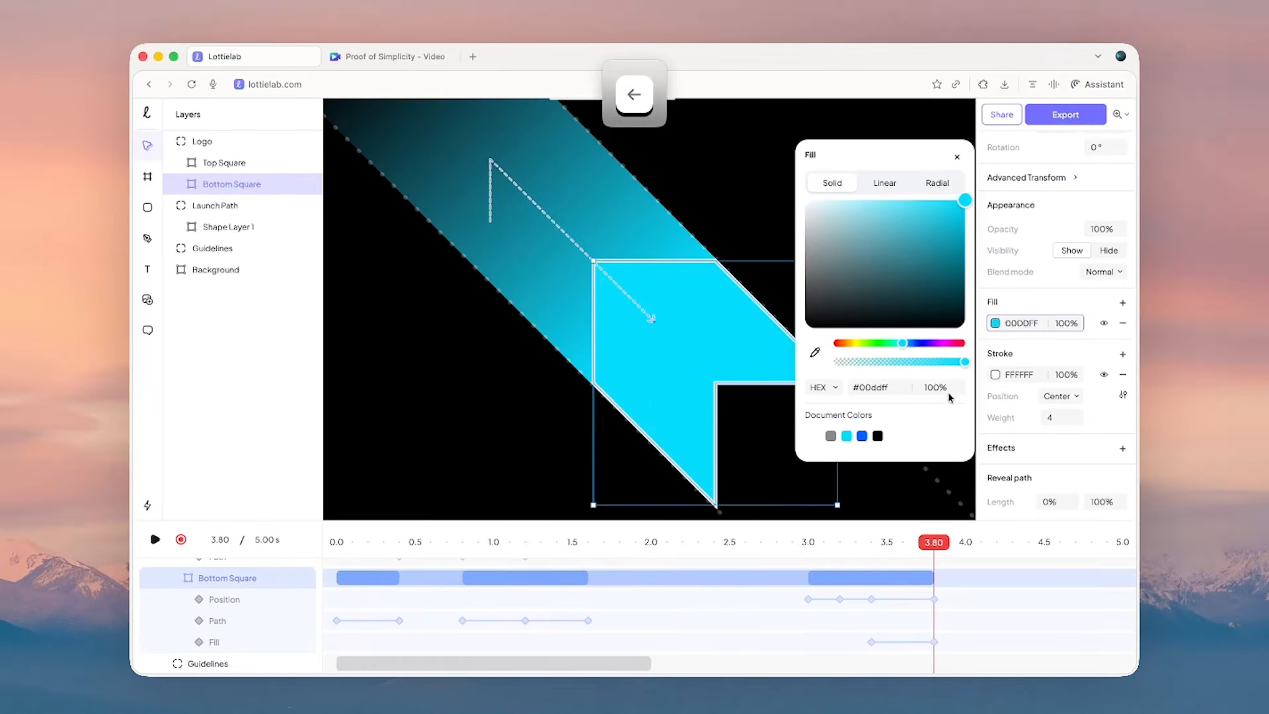
pyautogui.press('Escape')
pyautogui.click(994, 353)
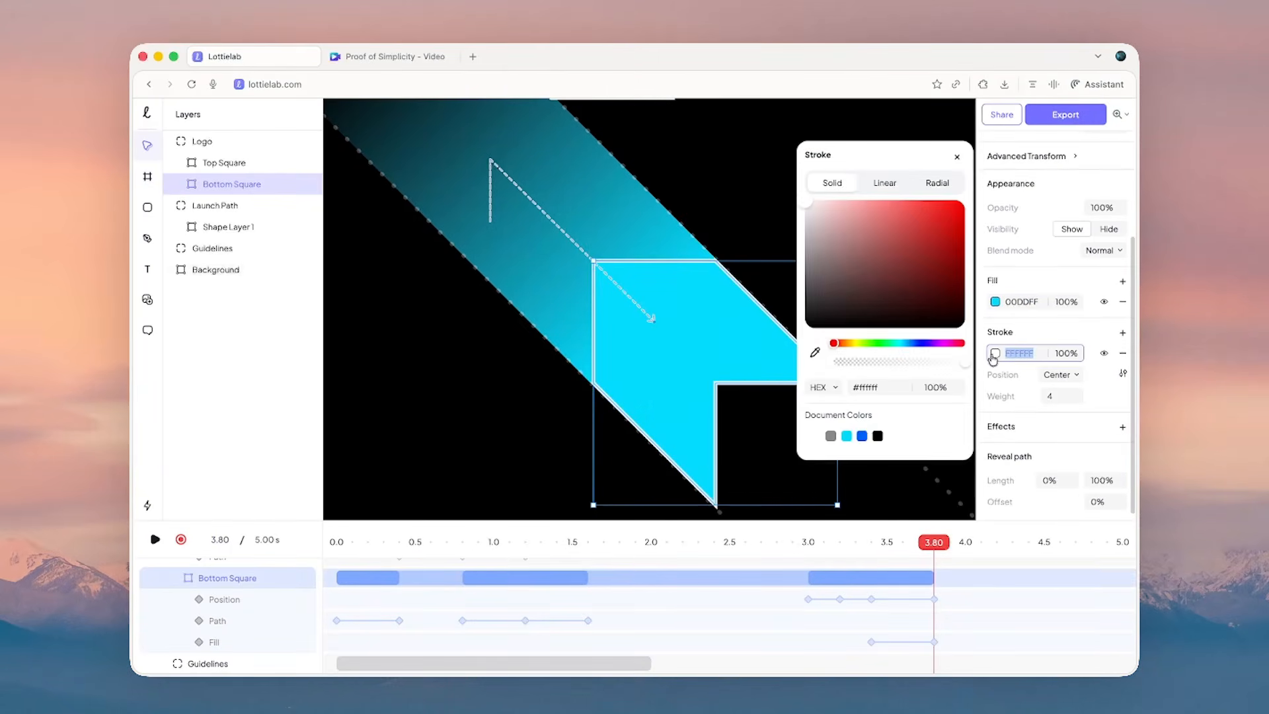
pyautogui.click(846, 436)
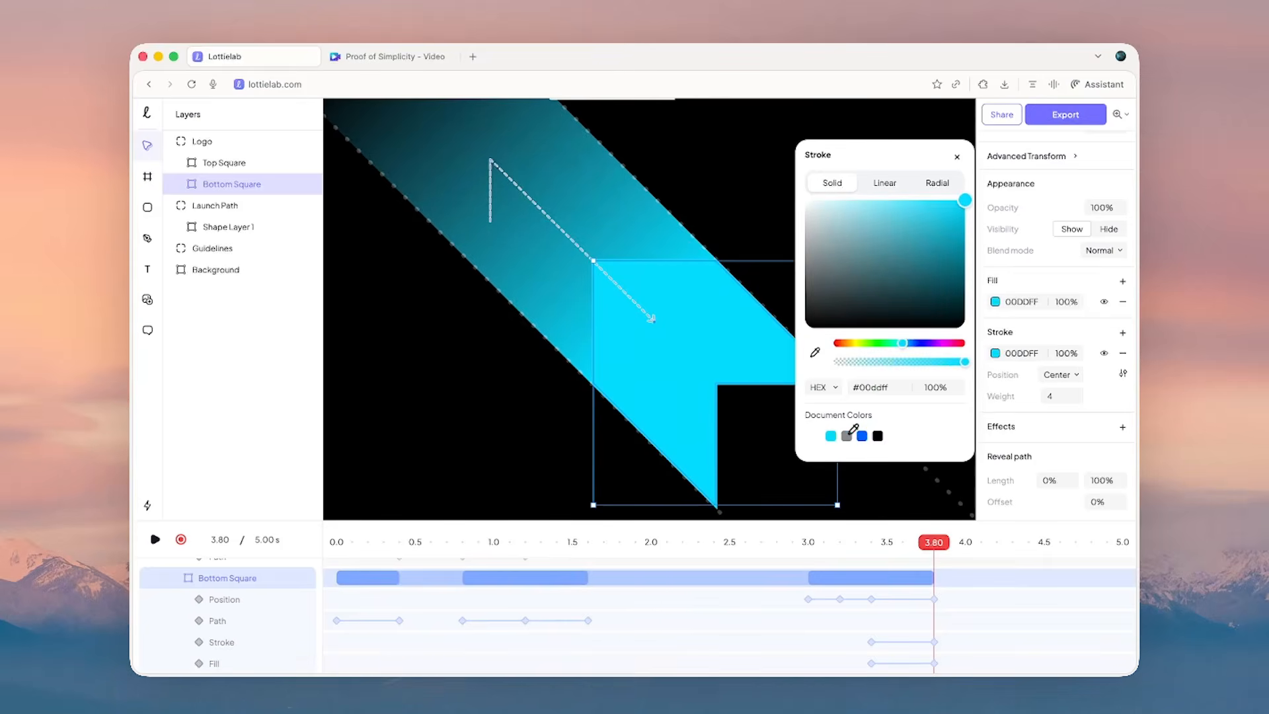
pyautogui.click(995, 304)
pyautogui.click(993, 326)
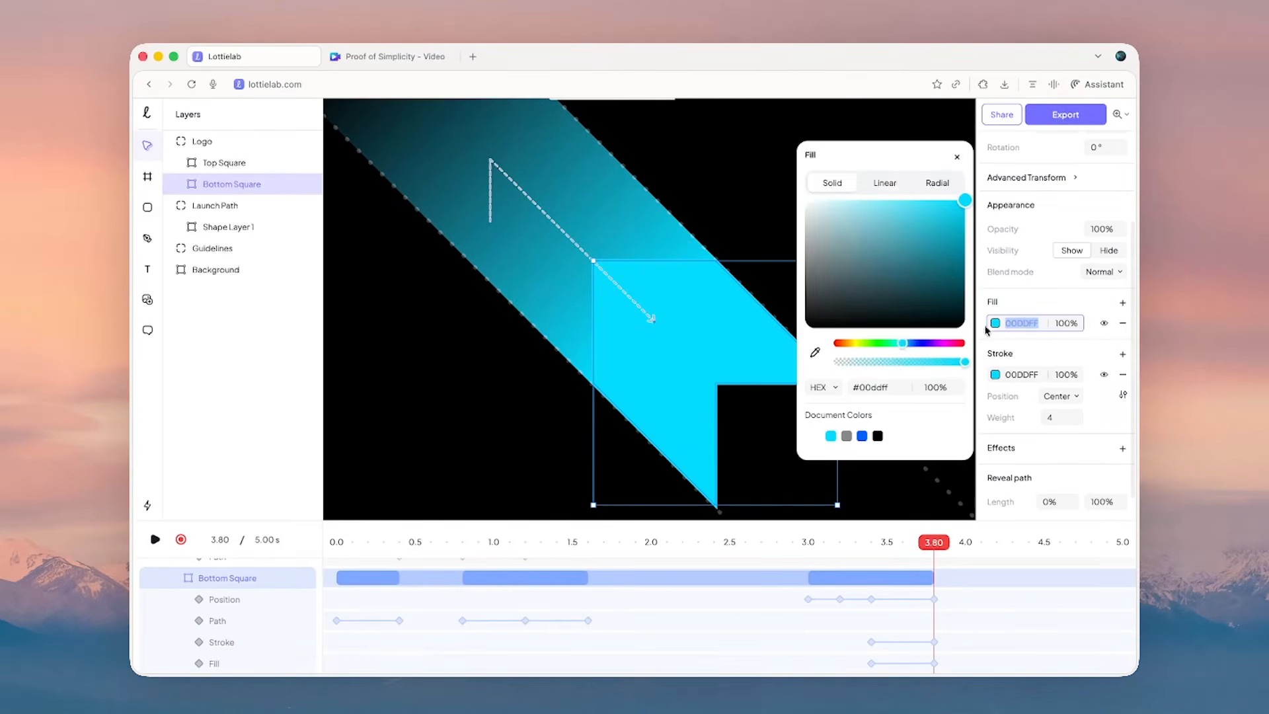
pyautogui.moveTo(902, 343); pyautogui.dragTo(899, 344)
pyautogui.press('super+z')
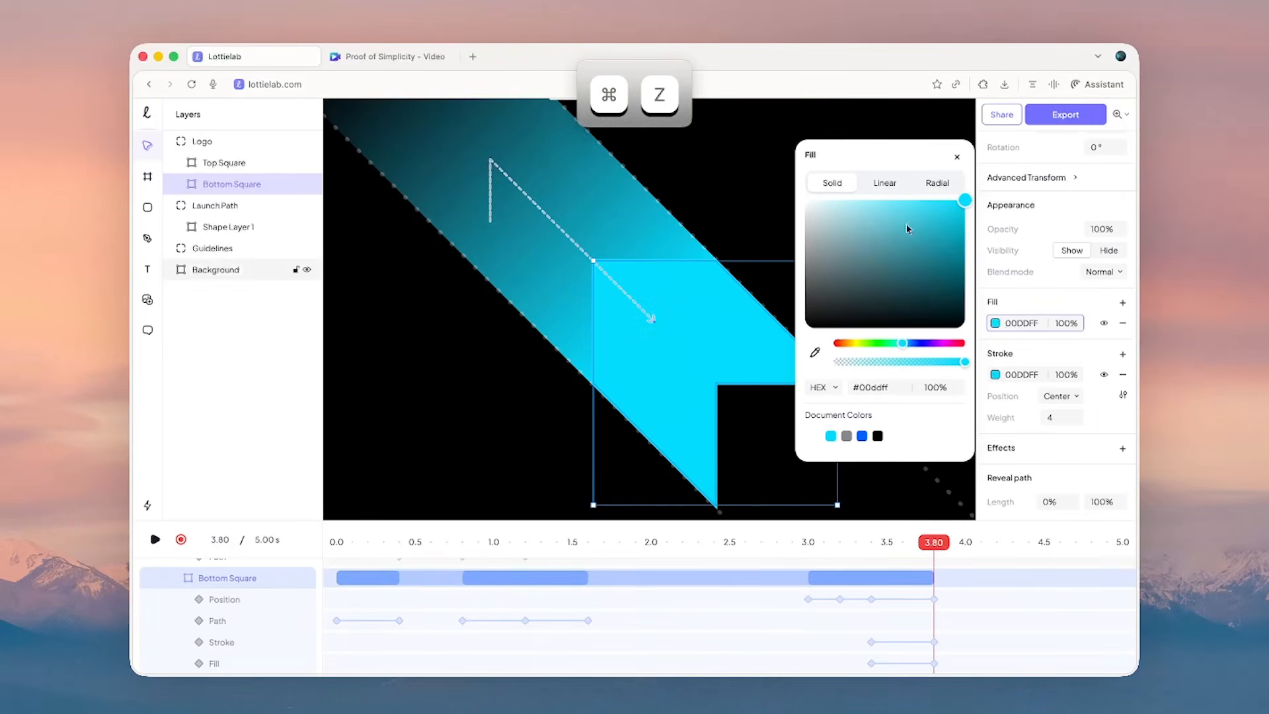
# - Lighten the Bottom Square's stroke at 3.80 s to the pale cyan CCF8FF
pyautogui.click(995, 376)
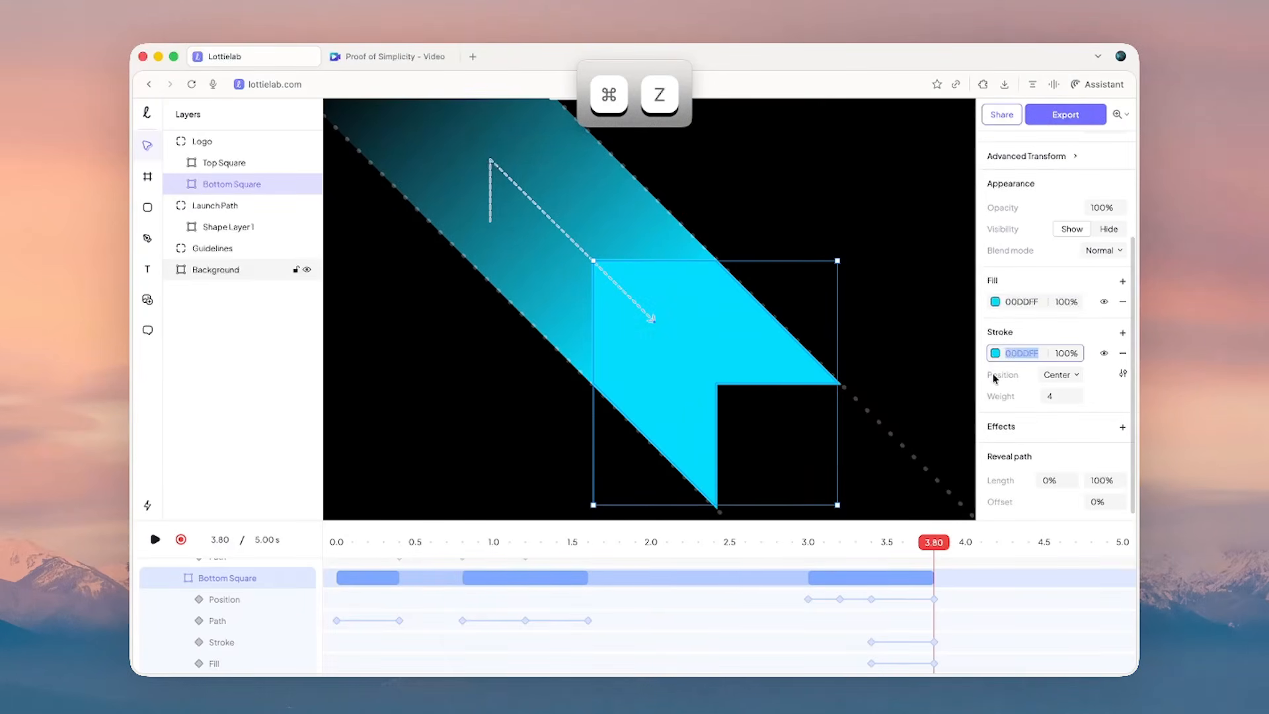
pyautogui.click(992, 355)
pyautogui.moveTo(864, 238)
pyautogui.mouseDown()
pyautogui.moveTo(863, 198)
pyautogui.moveTo(838, 191)
pyautogui.mouseUp()
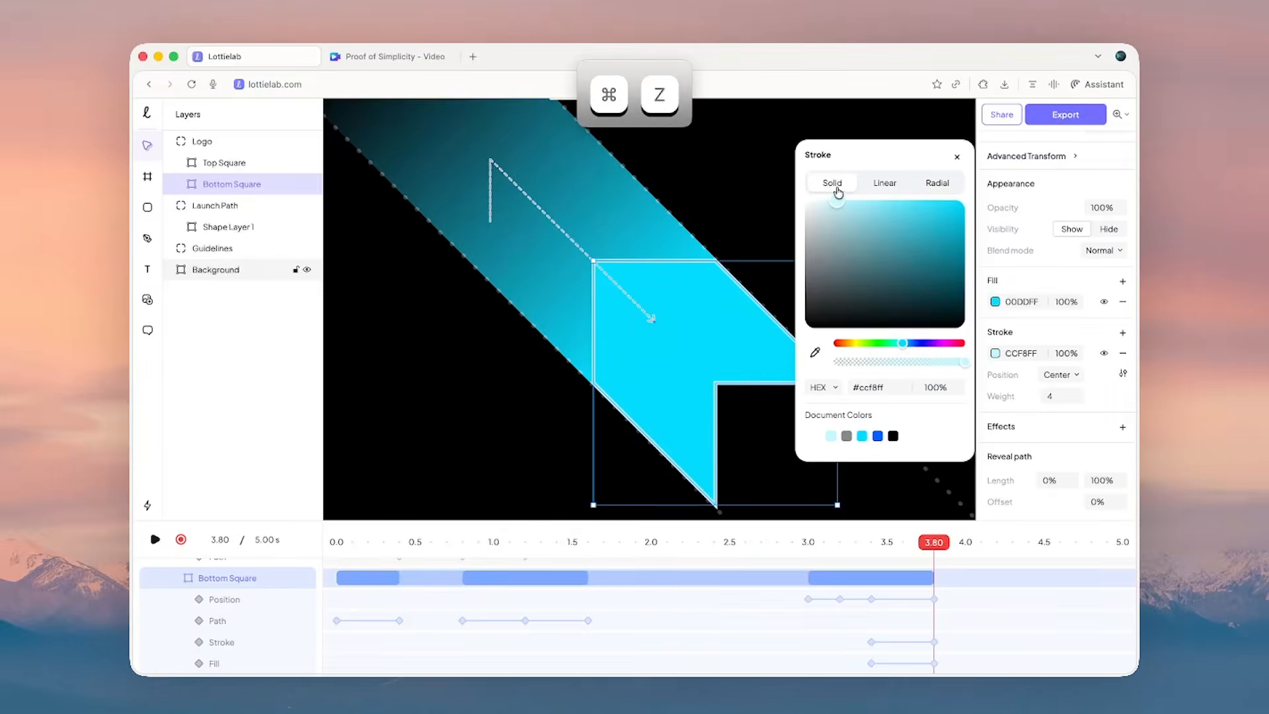
# - Shift the Bottom Square's fill hue slightly and darken it to the teal 00858F at 3.80 s
pyautogui.scroll(-6, 572, 346)
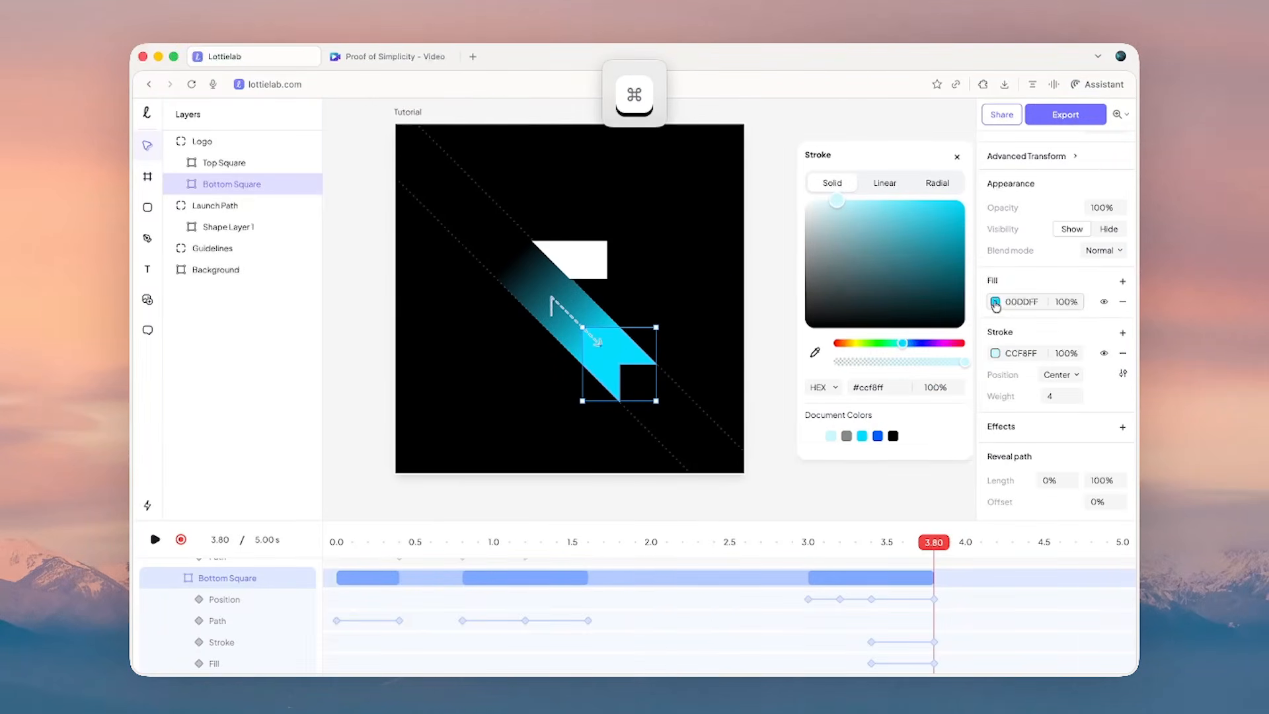
pyautogui.click(1018, 302)
pyautogui.click(998, 327)
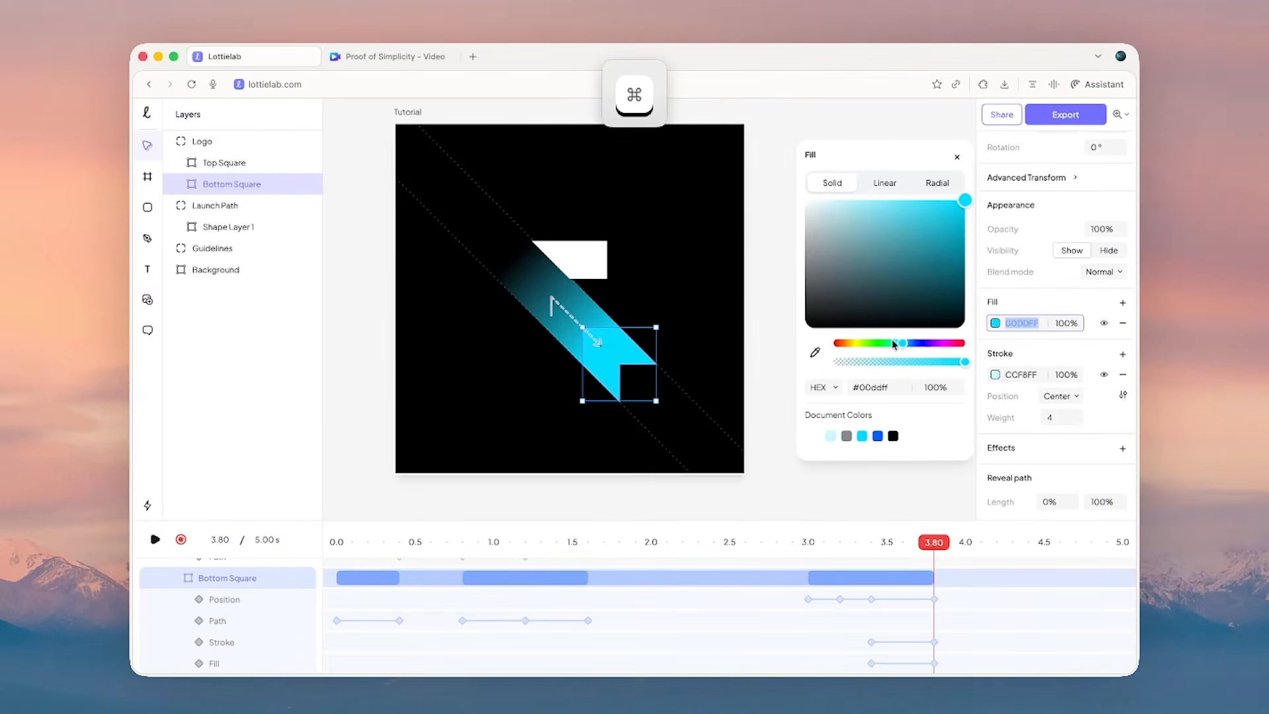
pyautogui.moveTo(901, 342); pyautogui.dragTo(903, 342)
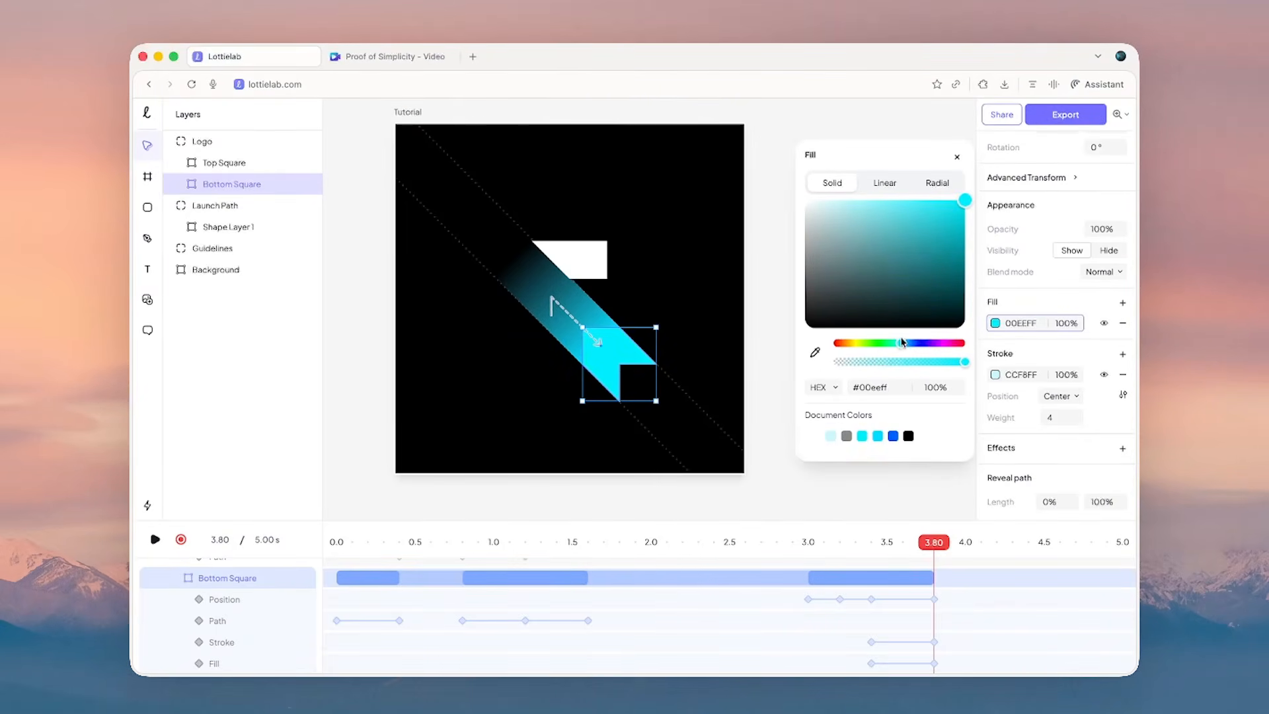
pyautogui.moveTo(931, 229); pyautogui.dragTo(965, 258)
# - Select the Launch Path group and examine the launch moment around 4 seconds in the reference Framer video before returning to Lottielab
pyautogui.hotkey('ctrl', 'Up')
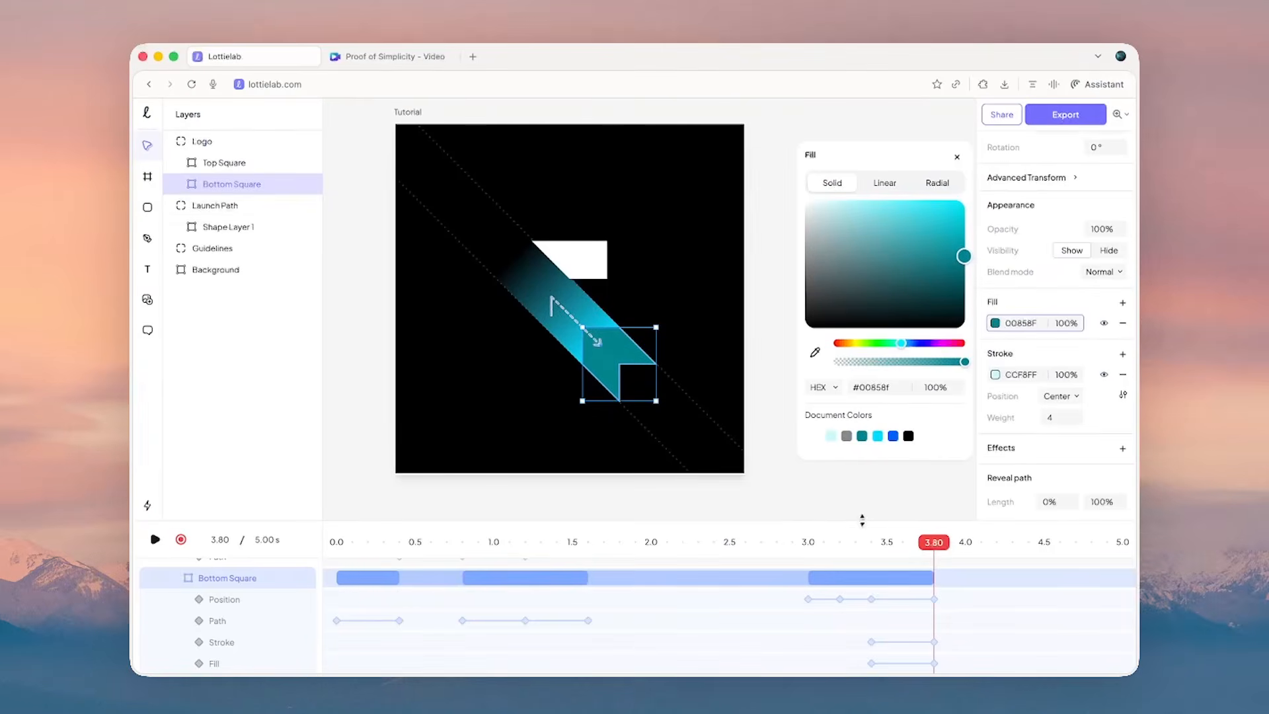
pyautogui.moveTo(935, 556)
pyautogui.mouseDown()
pyautogui.moveTo(876, 537)
pyautogui.moveTo(935, 554)
pyautogui.mouseUp()
pyautogui.click(251, 207)
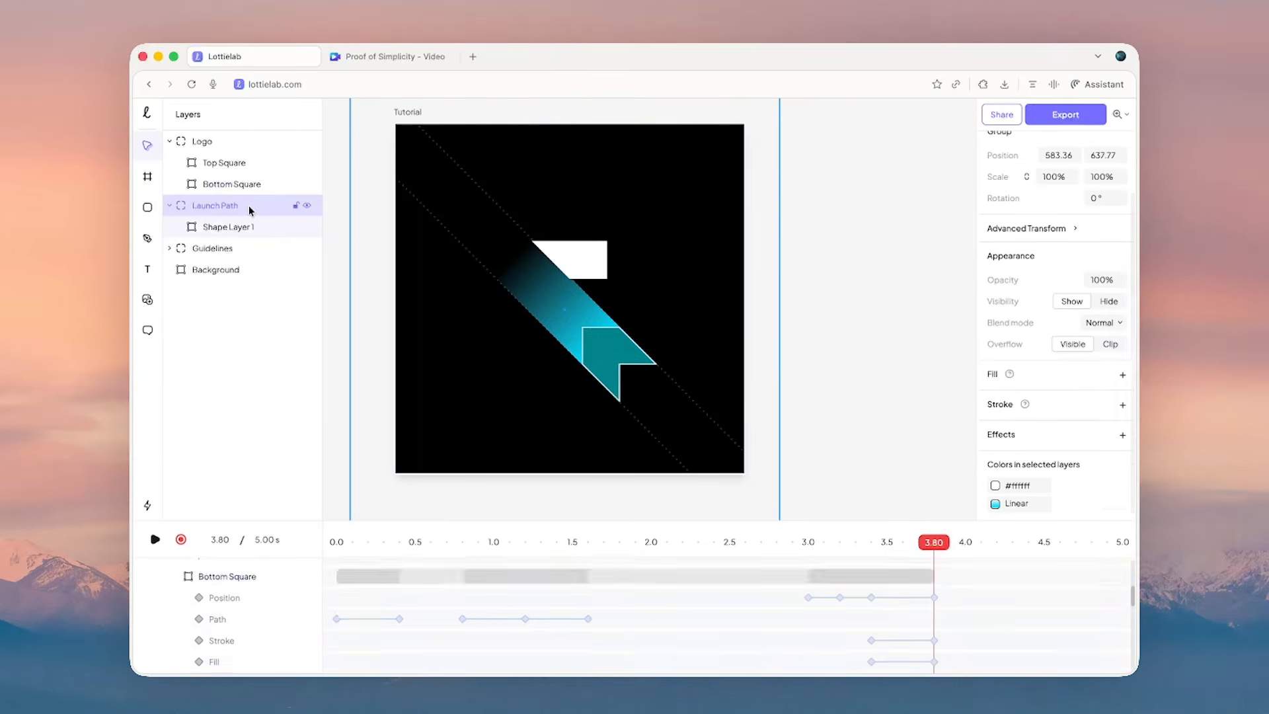
pyautogui.hotkey('ctrl', 'Up')
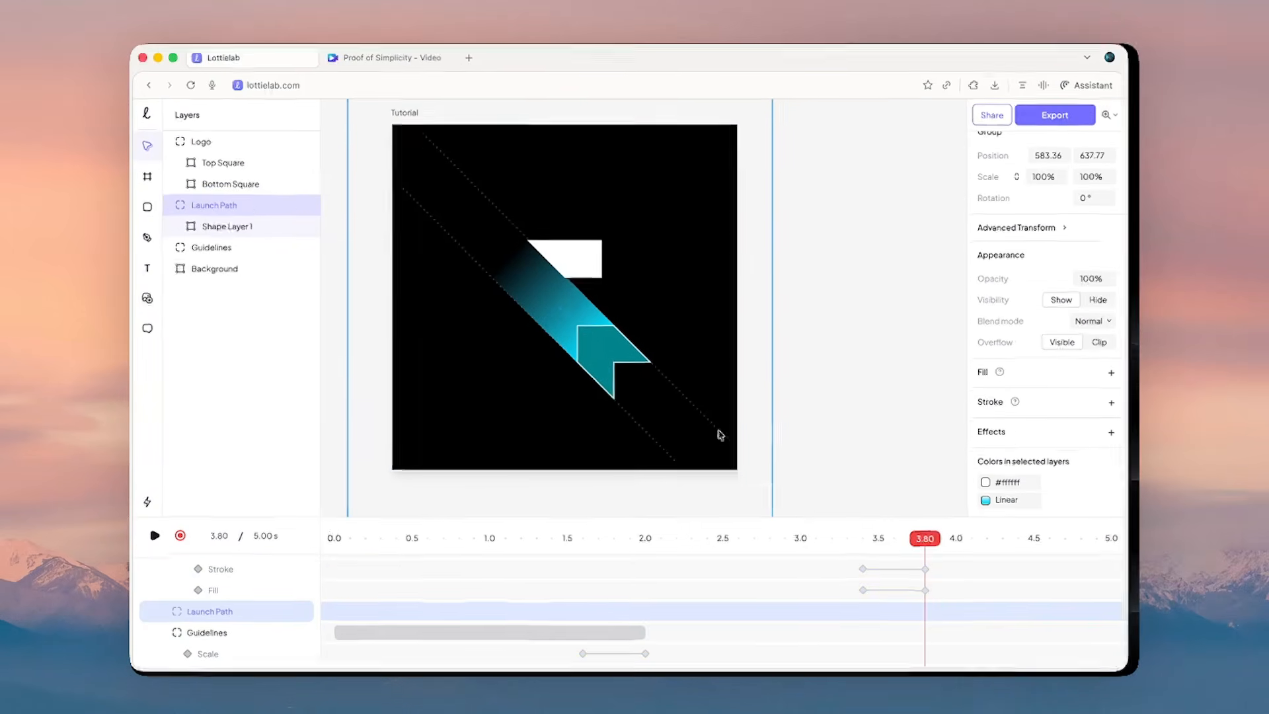
pyautogui.click(872, 513)
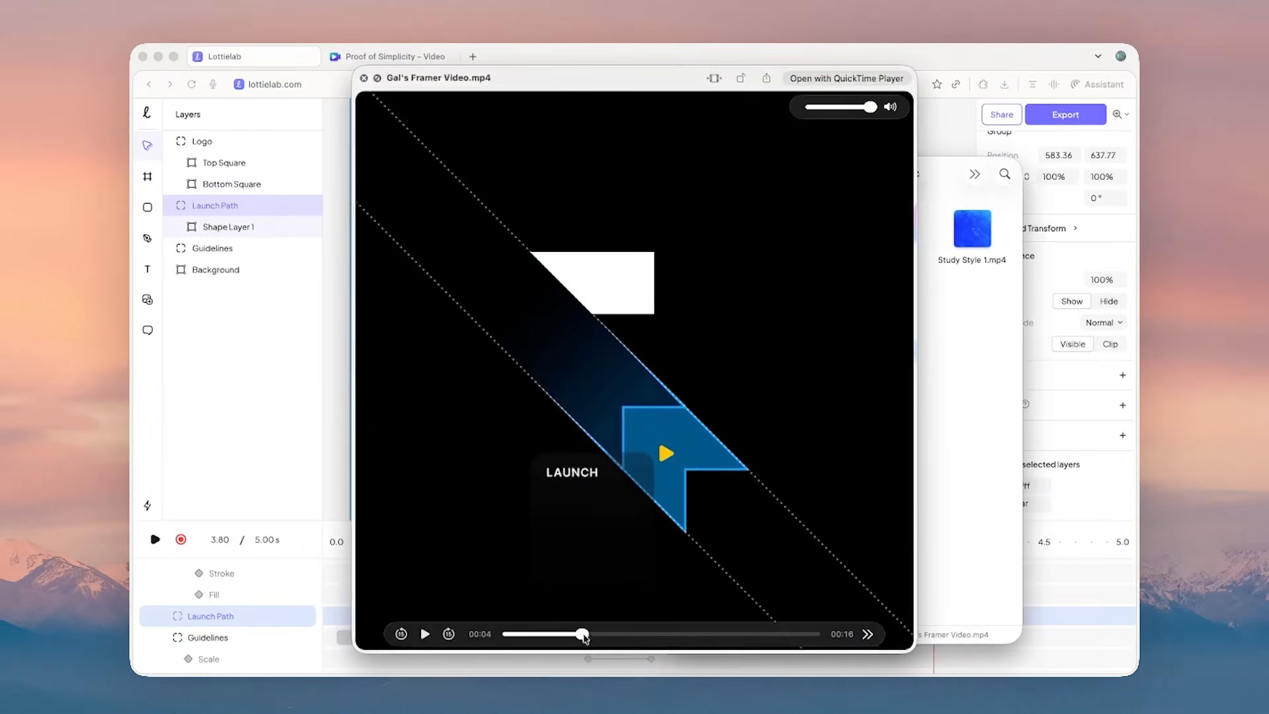
pyautogui.moveTo(584, 636); pyautogui.dragTo(585, 638)
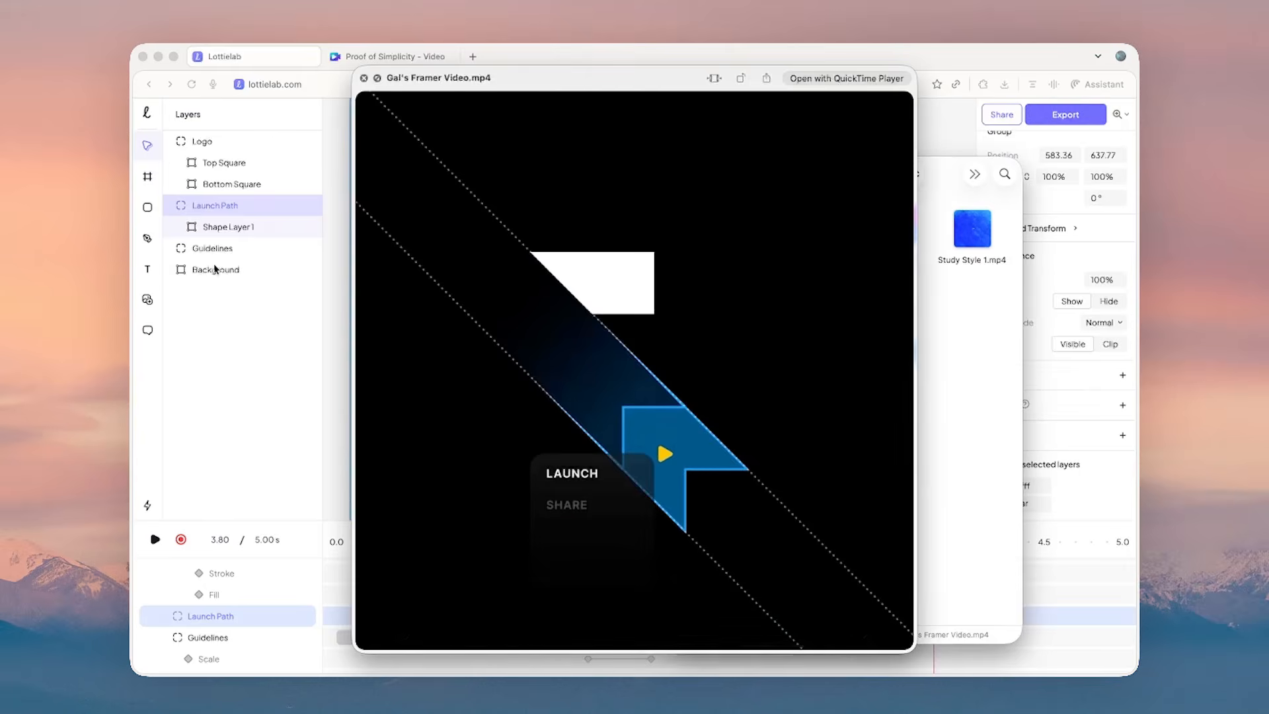
pyautogui.click(208, 211)
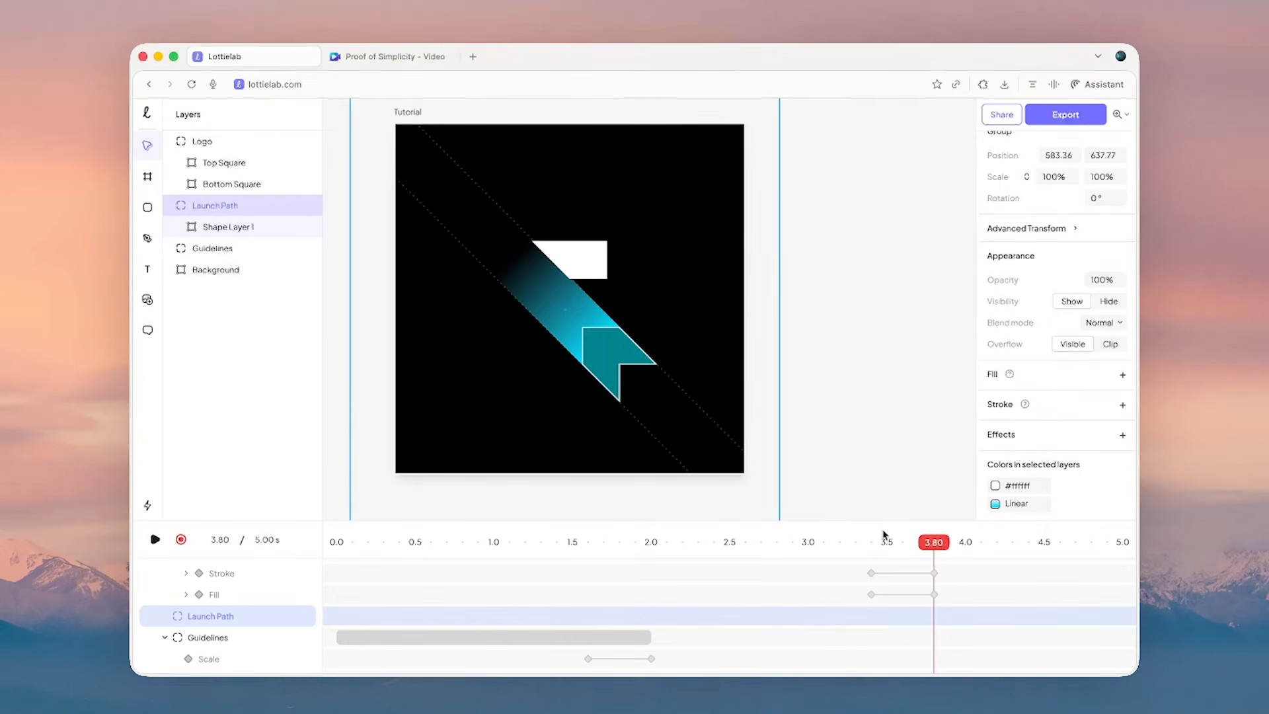
# - Keyframe the Launch Path group's opacity at 3.4 s and 3.8 s, fading in from 0% at 3.4 s
pyautogui.click(871, 542)
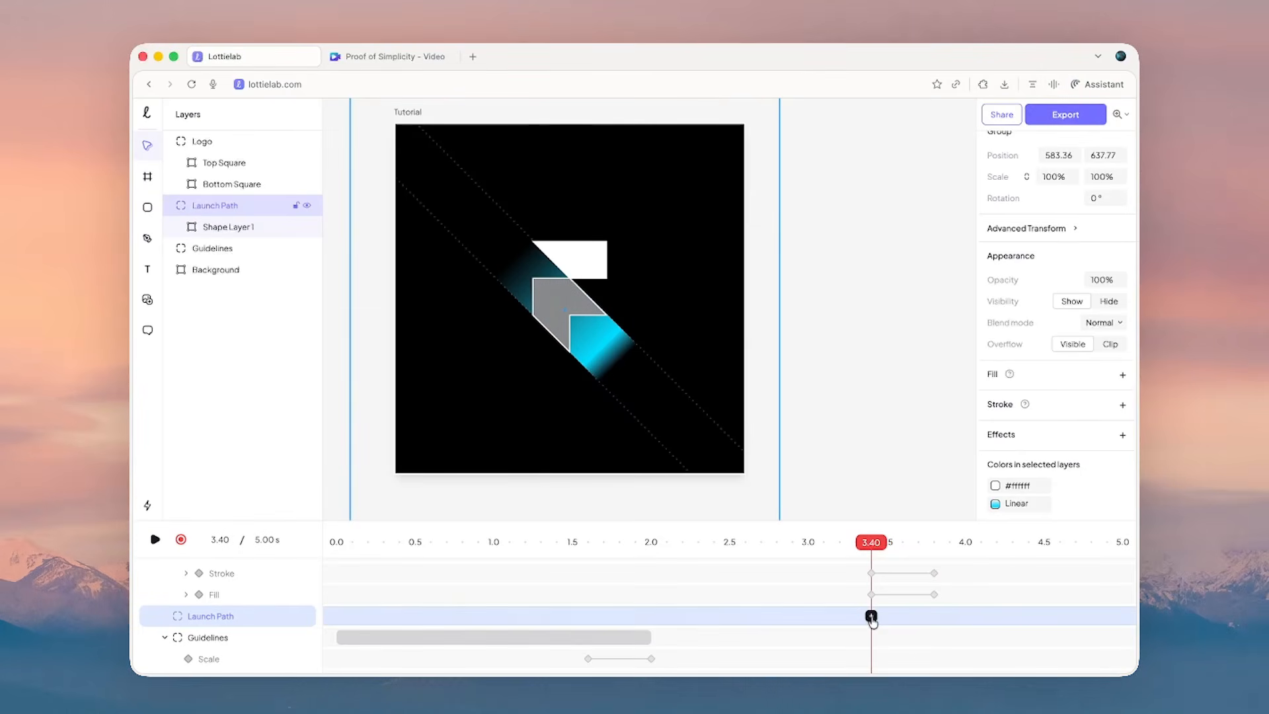
pyautogui.click(871, 616)
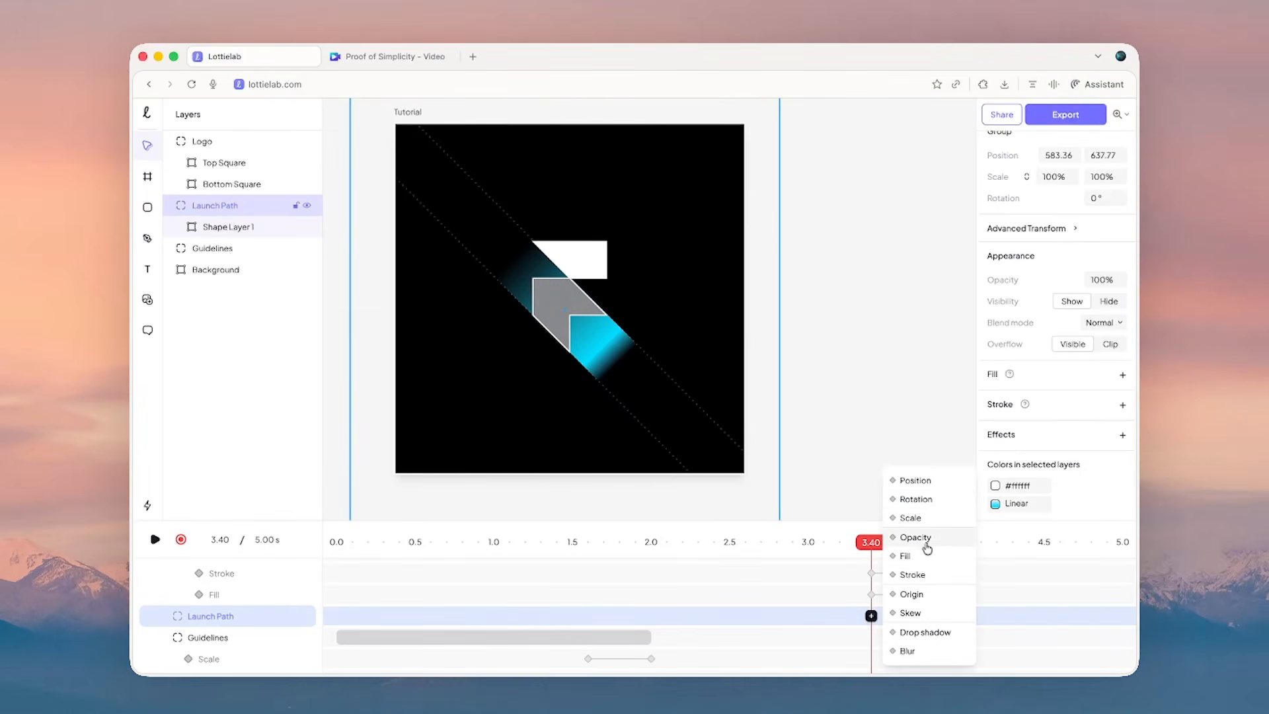
pyautogui.click(927, 546)
pyautogui.moveTo(870, 542); pyautogui.dragTo(933, 542)
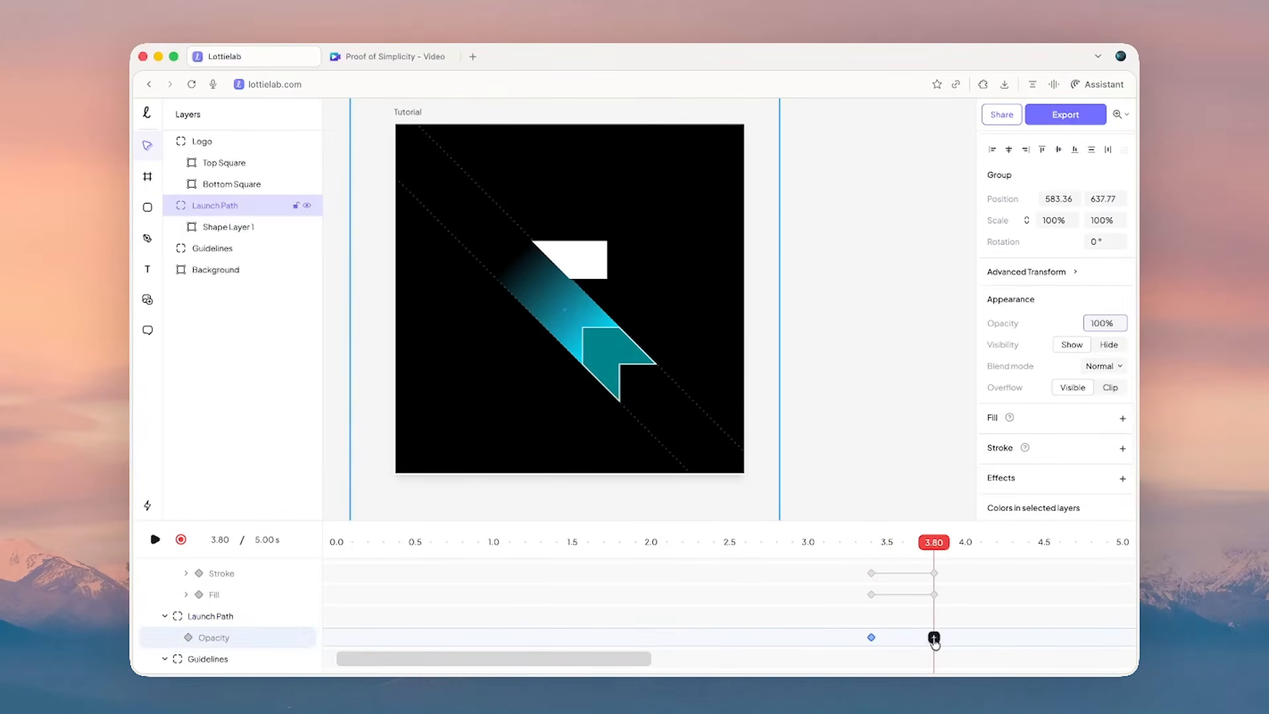
pyautogui.click(871, 637)
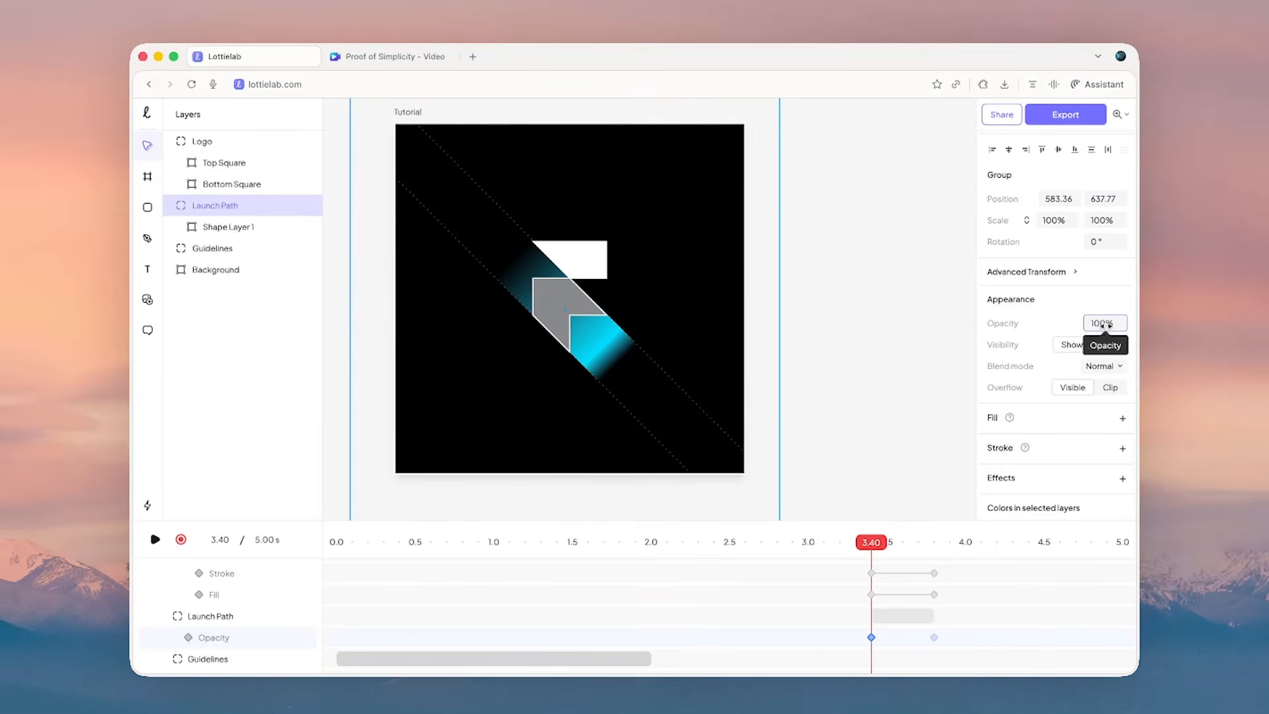
pyautogui.write('0')
pyautogui.press('Return')
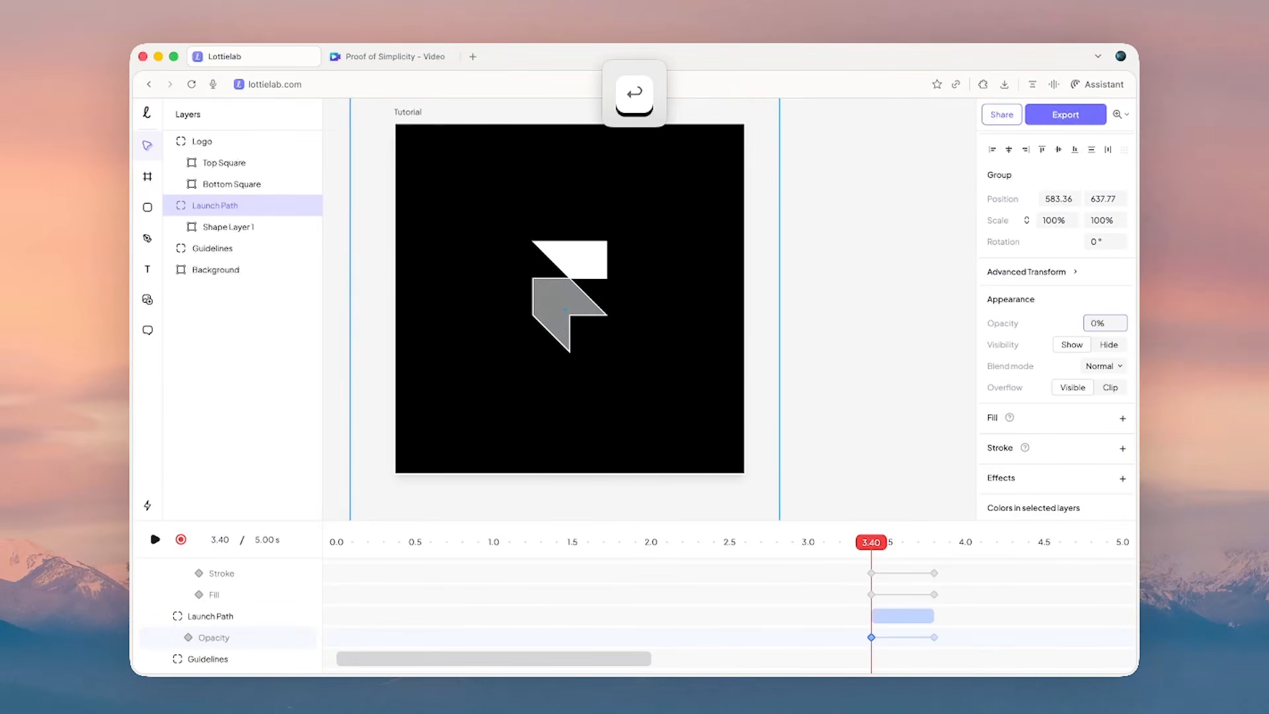
# - Shorten the linear fill gradient of Launch Path's Shape Layer 1 at 3.4 s so it spans only the grey Bottom Square's upper part
pyautogui.click(245, 226)
pyautogui.click(996, 441)
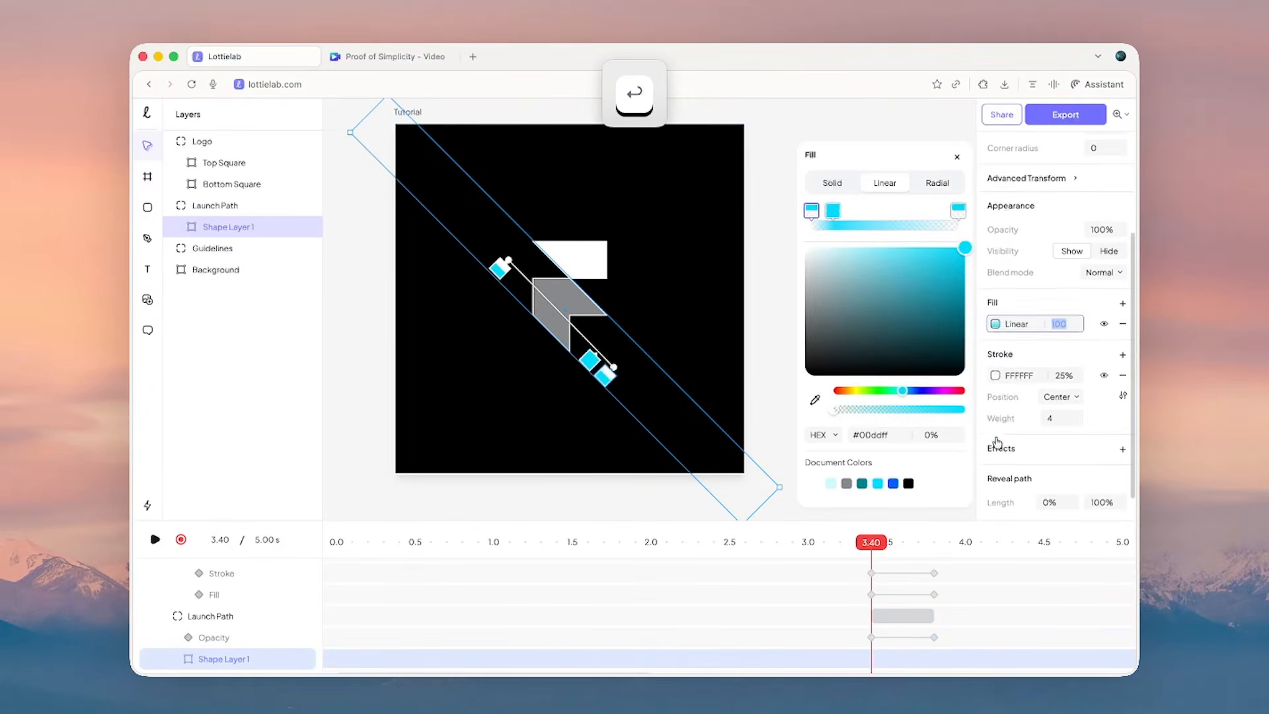
pyautogui.moveTo(612, 365); pyautogui.dragTo(579, 332)
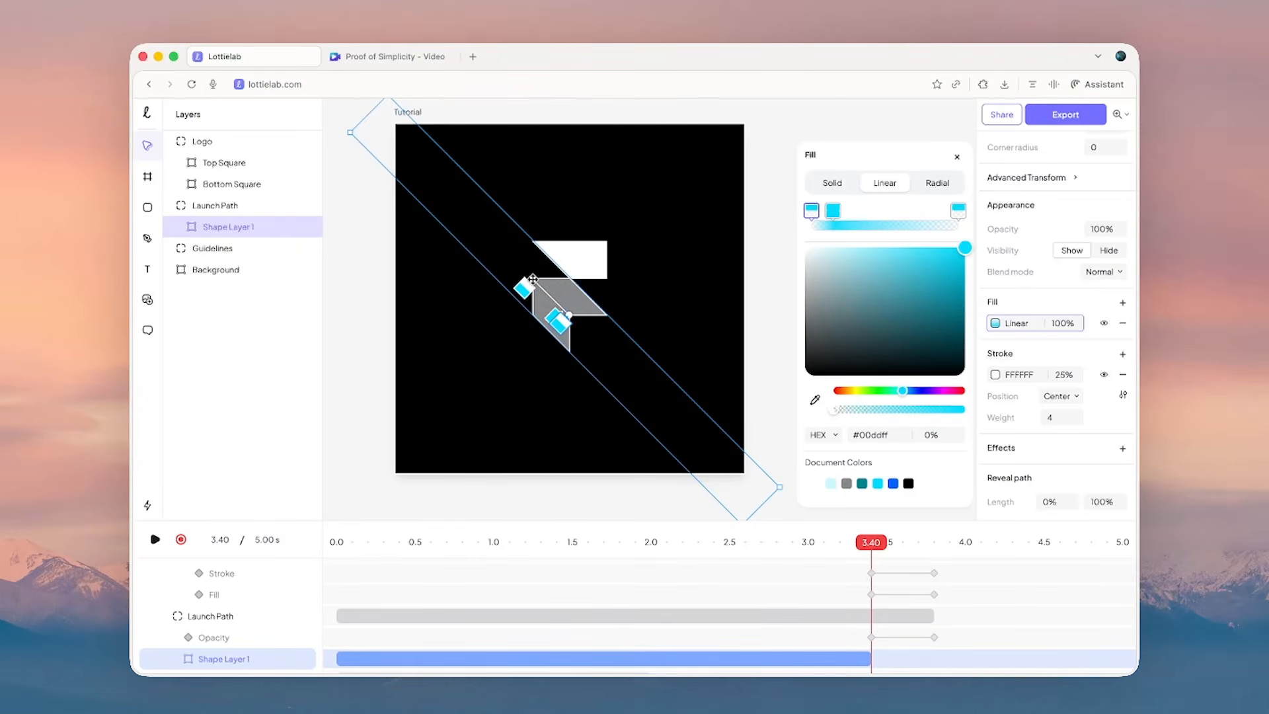
# - Move Shape Layer 1's initial fill keyframe from 0 s to 3.8 s so the gradient extends over 3.4–3.8 s
pyautogui.click(176, 660)
pyautogui.scroll(-2, 231, 644)
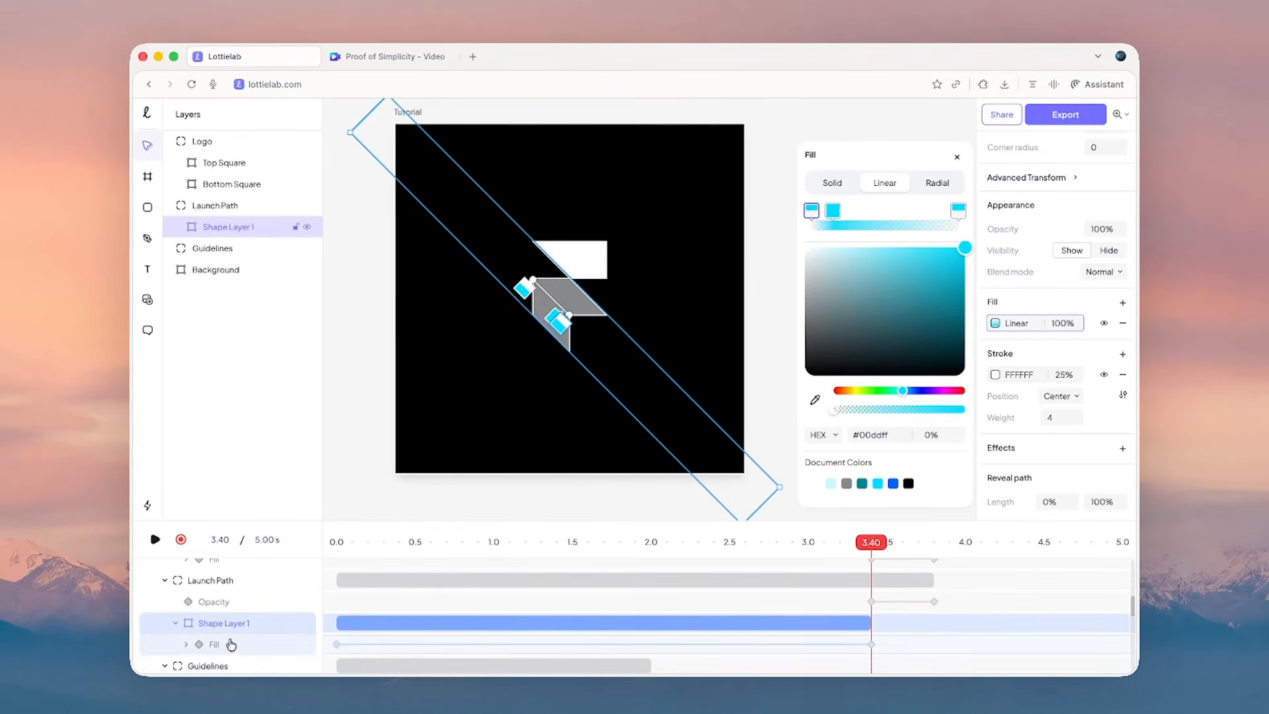
pyautogui.click(336, 643)
pyautogui.moveTo(349, 644); pyautogui.dragTo(936, 650)
pyautogui.moveTo(871, 539); pyautogui.dragTo(936, 554)
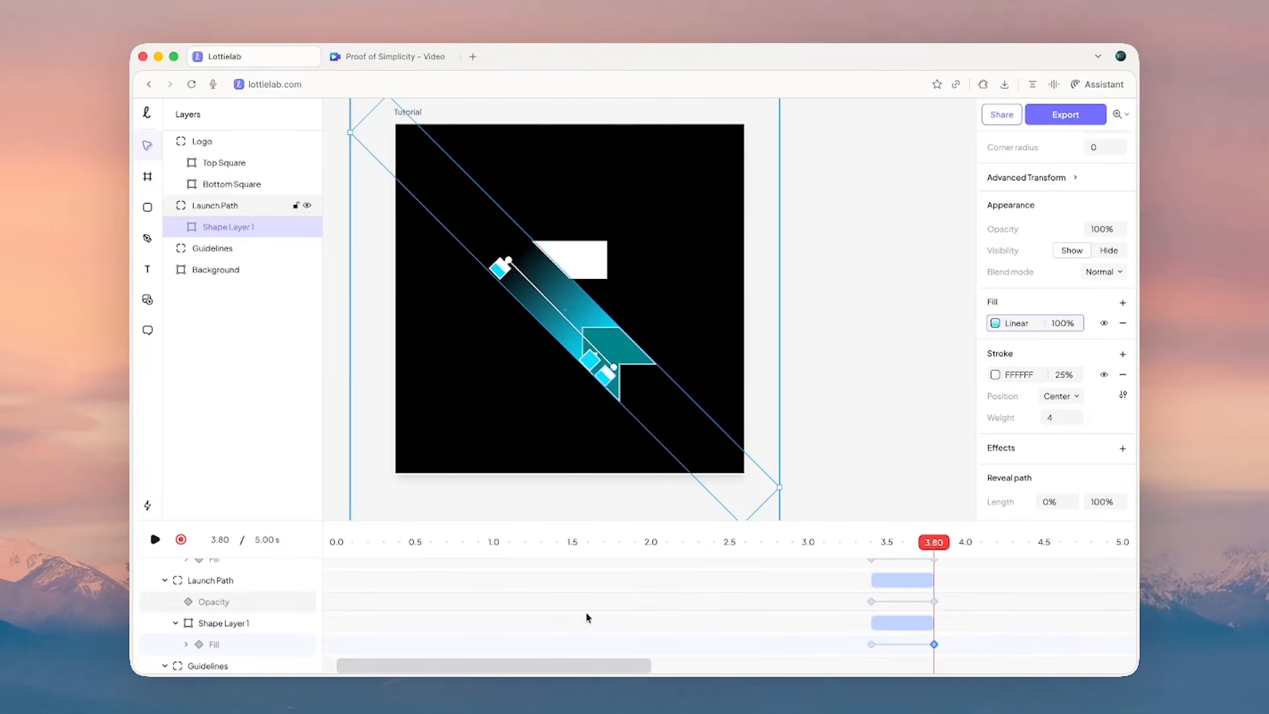
# - Give the Launch Path transitions and Bottom Square's stroke and fill transitions at 3.4–3.8 s a custom easing of 1, 0, 0, 1
pyautogui.click(896, 585)
pyautogui.scroll(2, 903, 589)
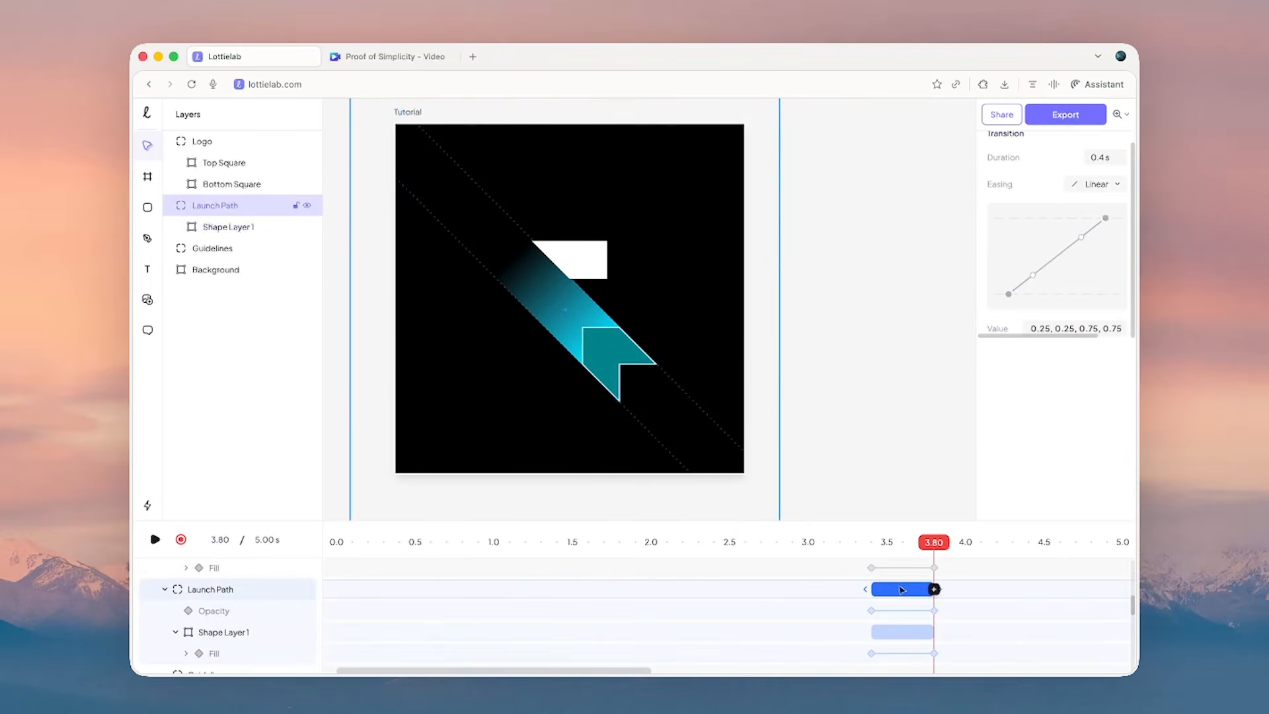
pyautogui.keyDown('shift'); pyautogui.click(903, 606); pyautogui.keyUp('shift')
pyautogui.keyDown('shift'); pyautogui.click(904, 591); pyautogui.keyUp('shift')
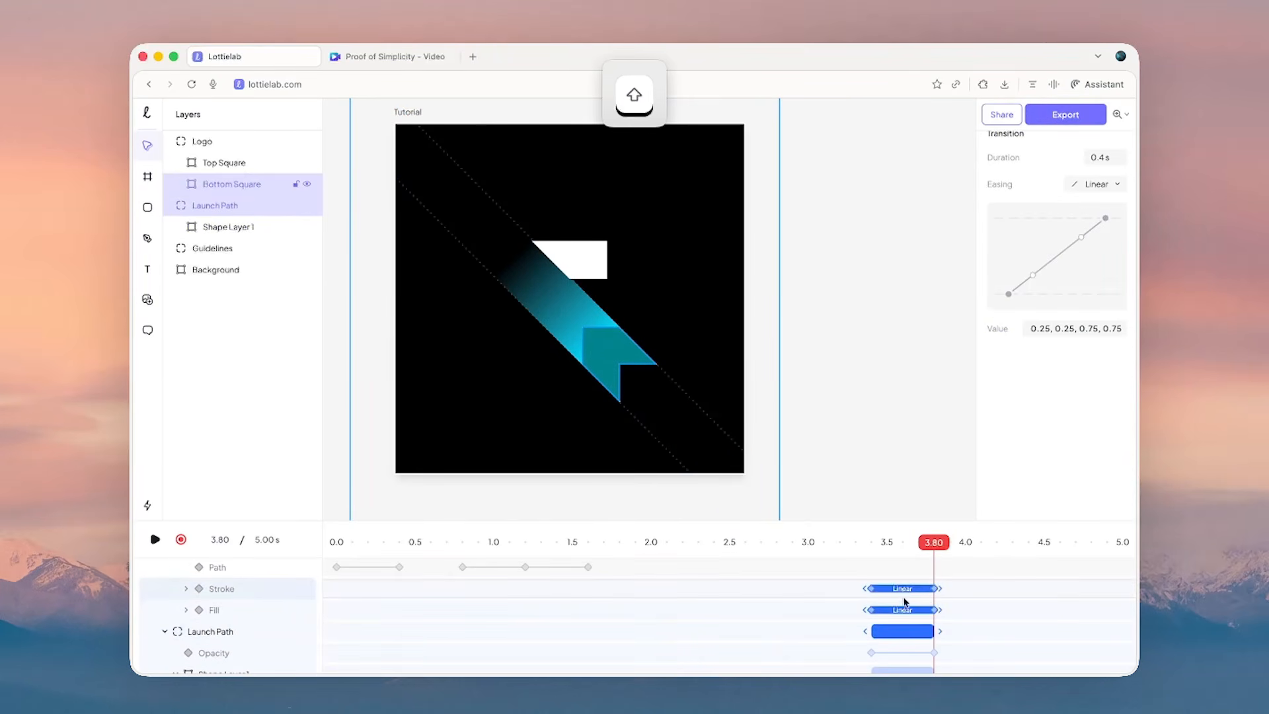
pyautogui.scroll(2, 906, 602)
pyautogui.scroll(4, 905, 602)
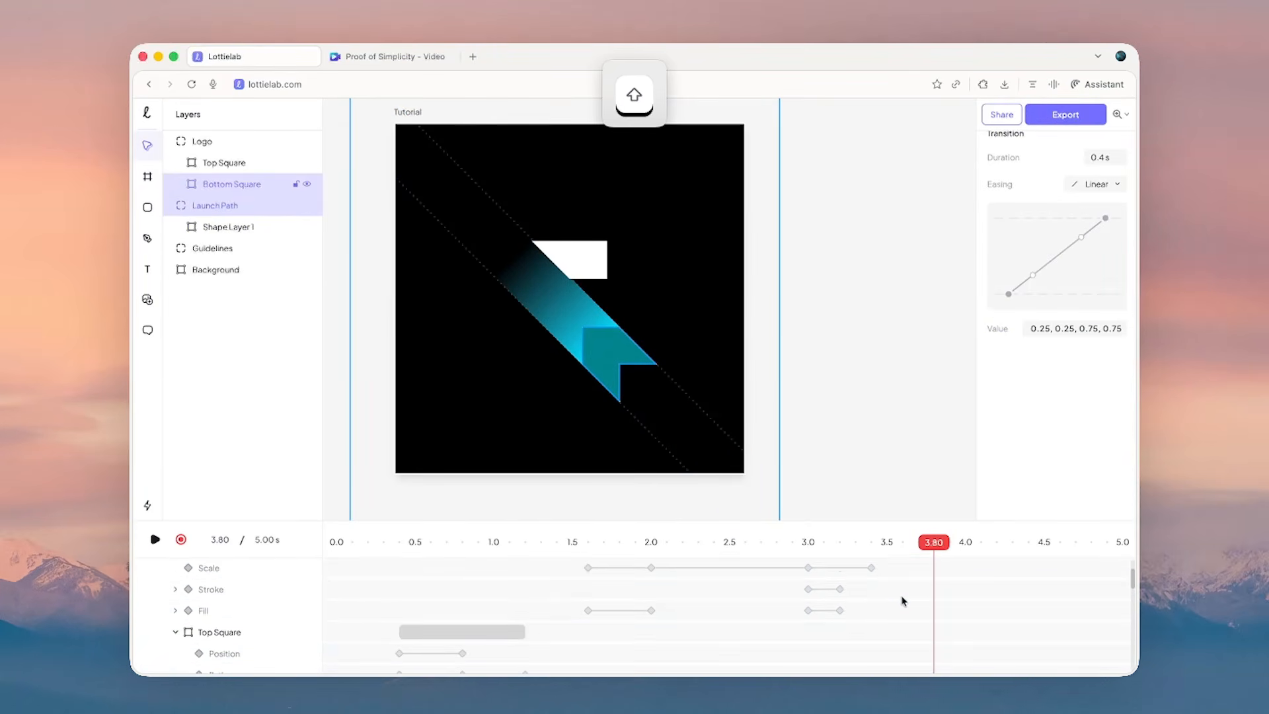
pyautogui.press('space')
pyautogui.click(1094, 184)
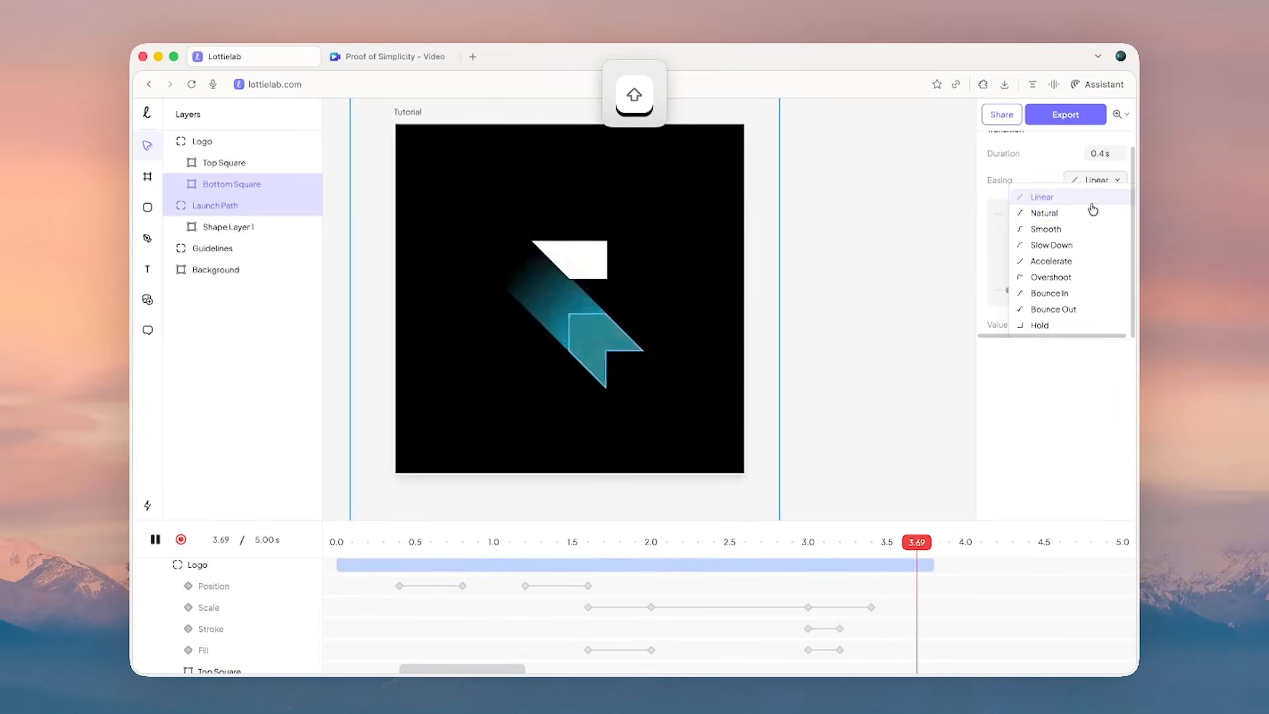
pyautogui.click(1087, 229)
pyautogui.moveTo(1058, 294); pyautogui.dragTo(1112, 295)
pyautogui.press('space')
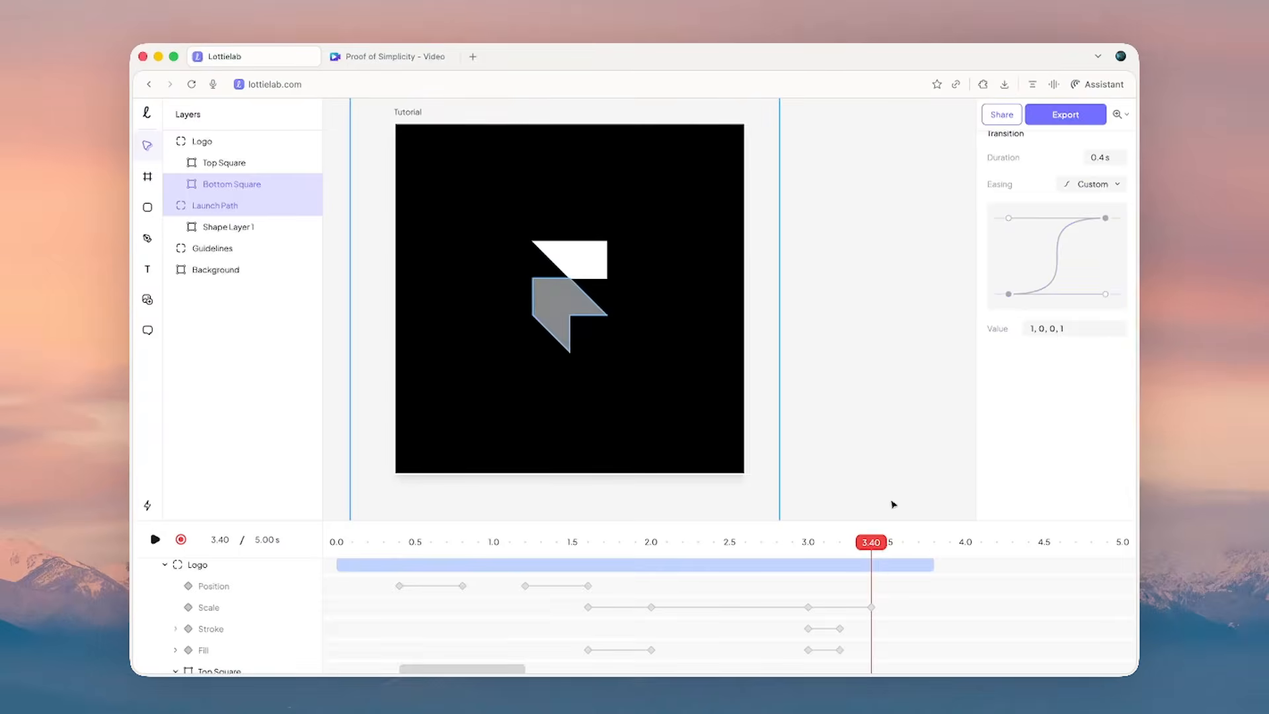
# - Deselect everything and preview the launch animation from 3.4 s
pyautogui.click(879, 469)
pyautogui.press('space')
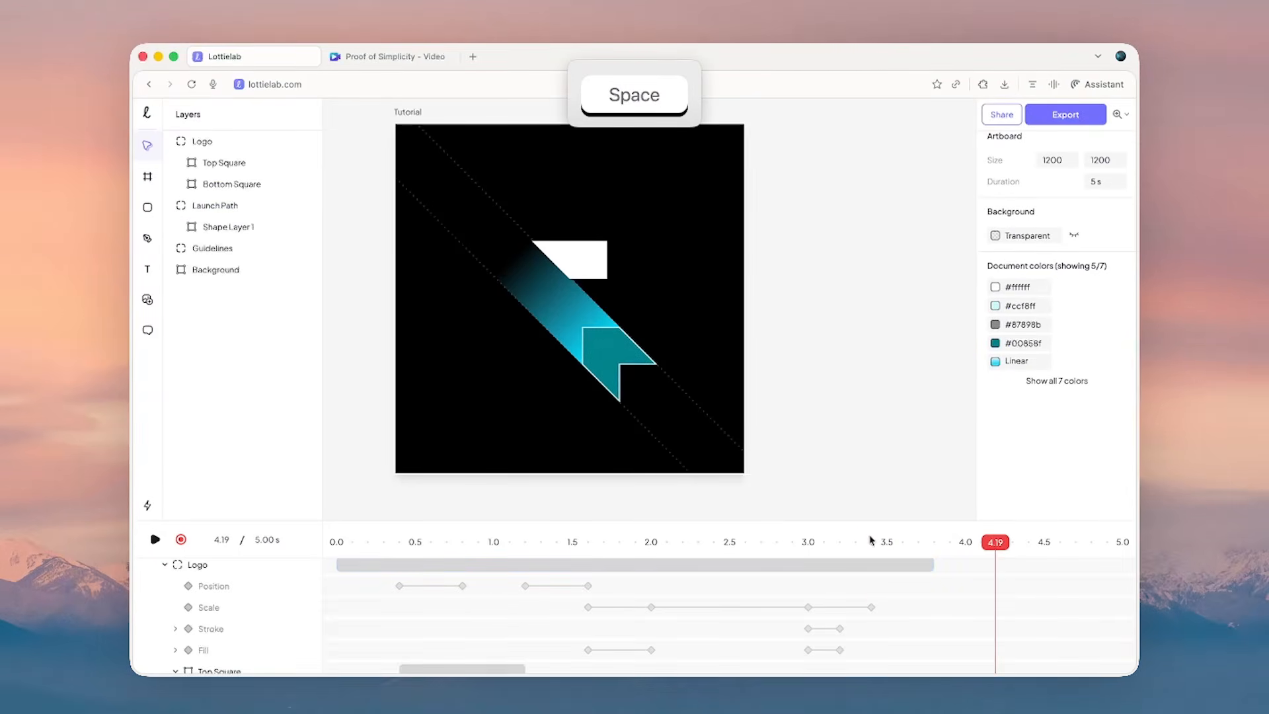
pyautogui.click(871, 541)
pyautogui.press('space')
# - Select Bottom Square at its 3.8 s keyframe and change its fill from teal to the blue 0075C4
pyautogui.keyDown('super'); pyautogui.click(618, 358); pyautogui.keyUp('super')
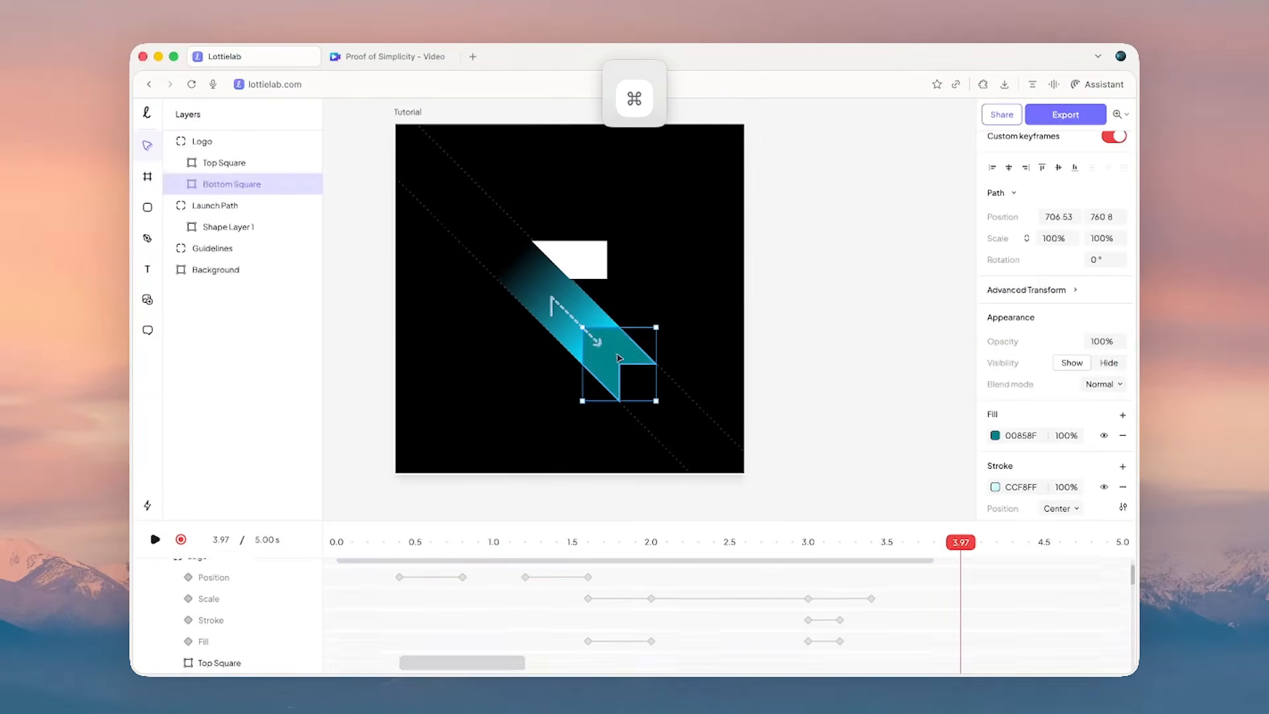
pyautogui.click(933, 637)
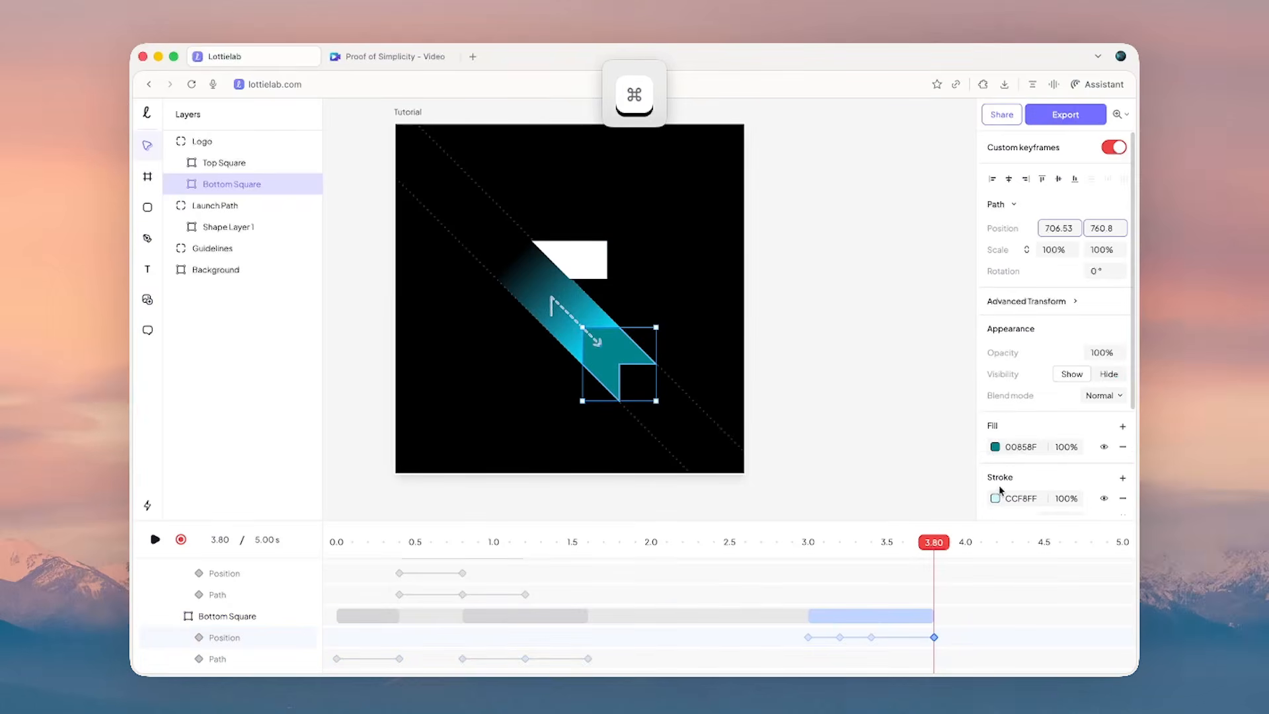
pyautogui.click(996, 448)
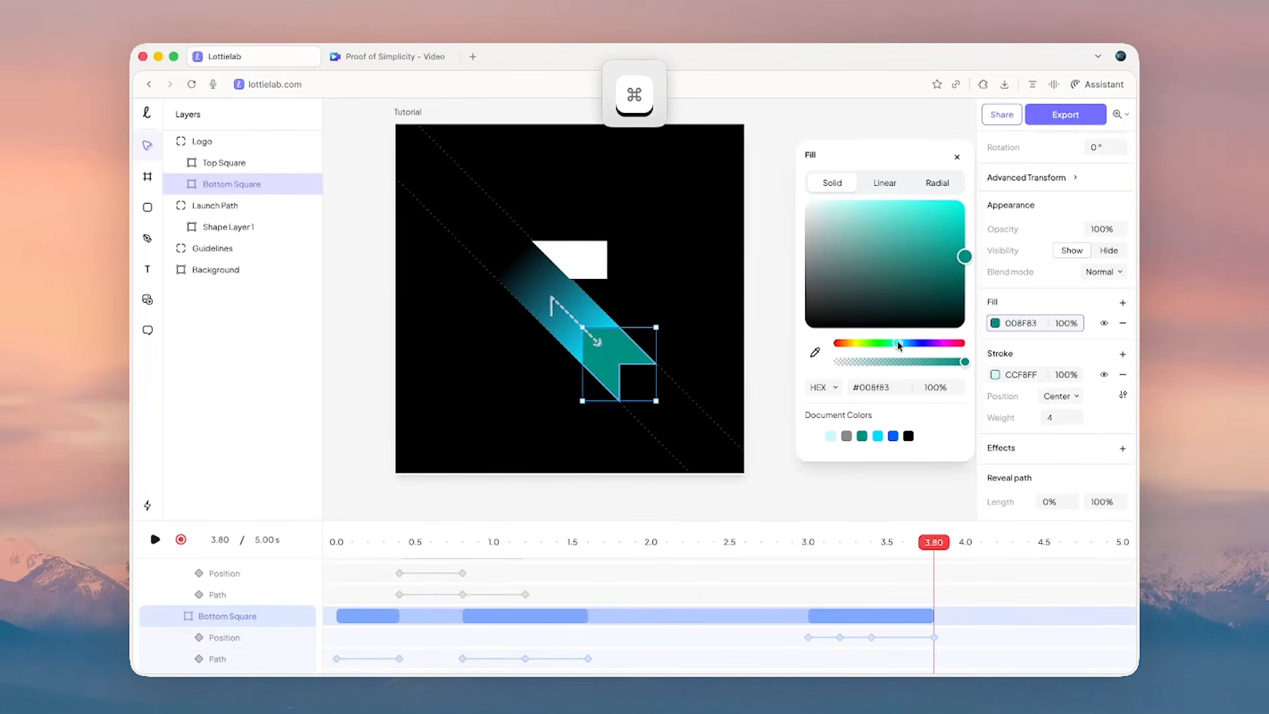
pyautogui.press('super+z')
pyautogui.moveTo(964, 259); pyautogui.dragTo(972, 234)
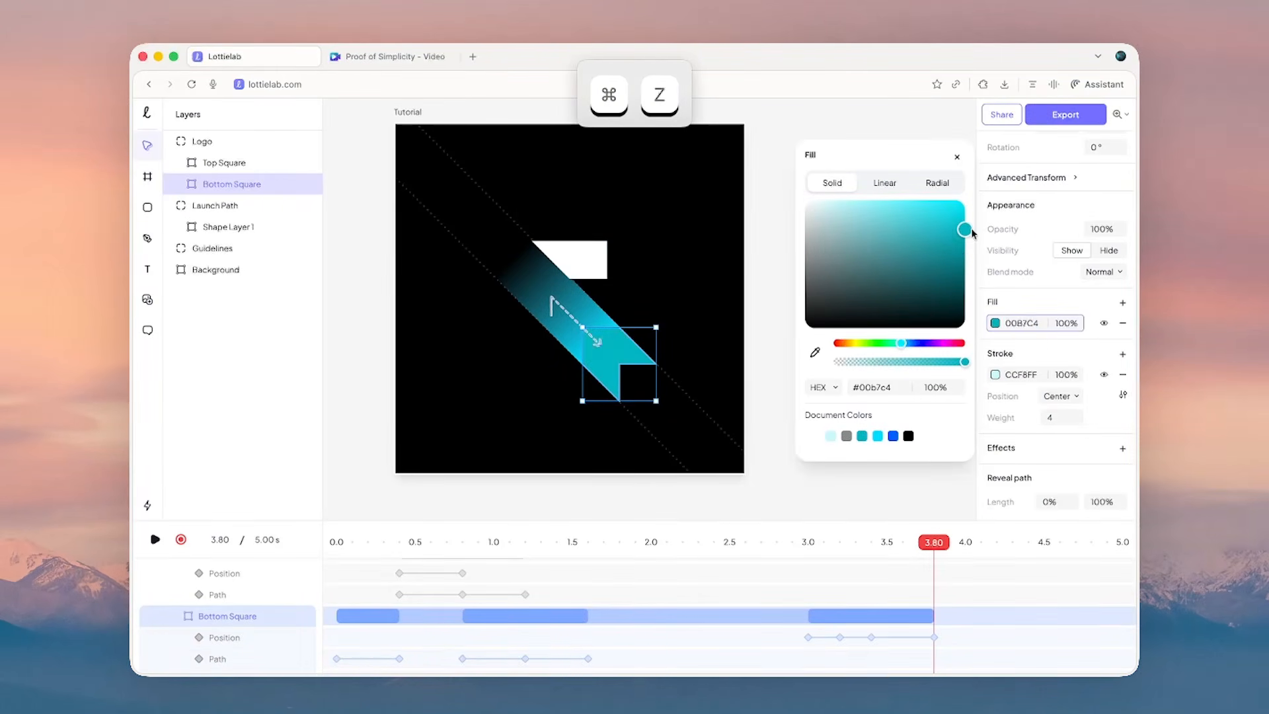
pyautogui.moveTo(905, 343); pyautogui.dragTo(909, 344)
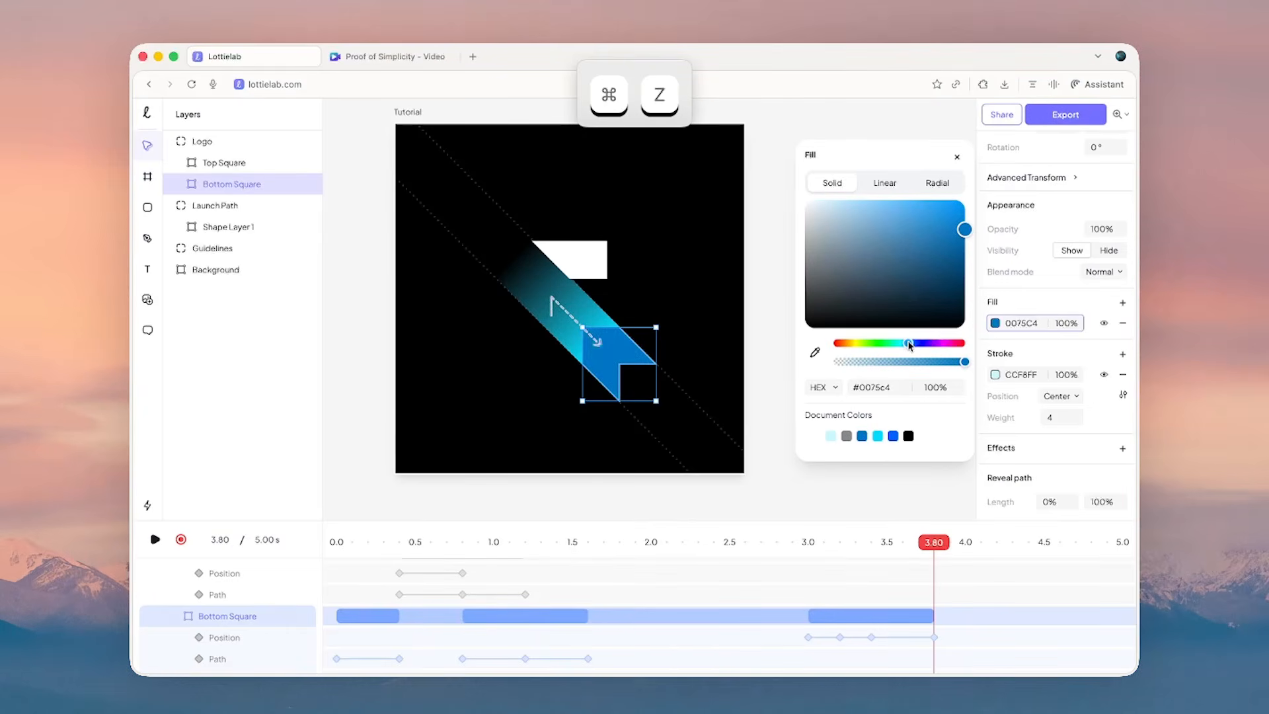
# - Set both the stroke and fill of Bottom Square at 3.8 s to the document blue 0060FF
pyautogui.click(995, 375)
pyautogui.scroll(-1, 993, 370)
pyautogui.click(995, 355)
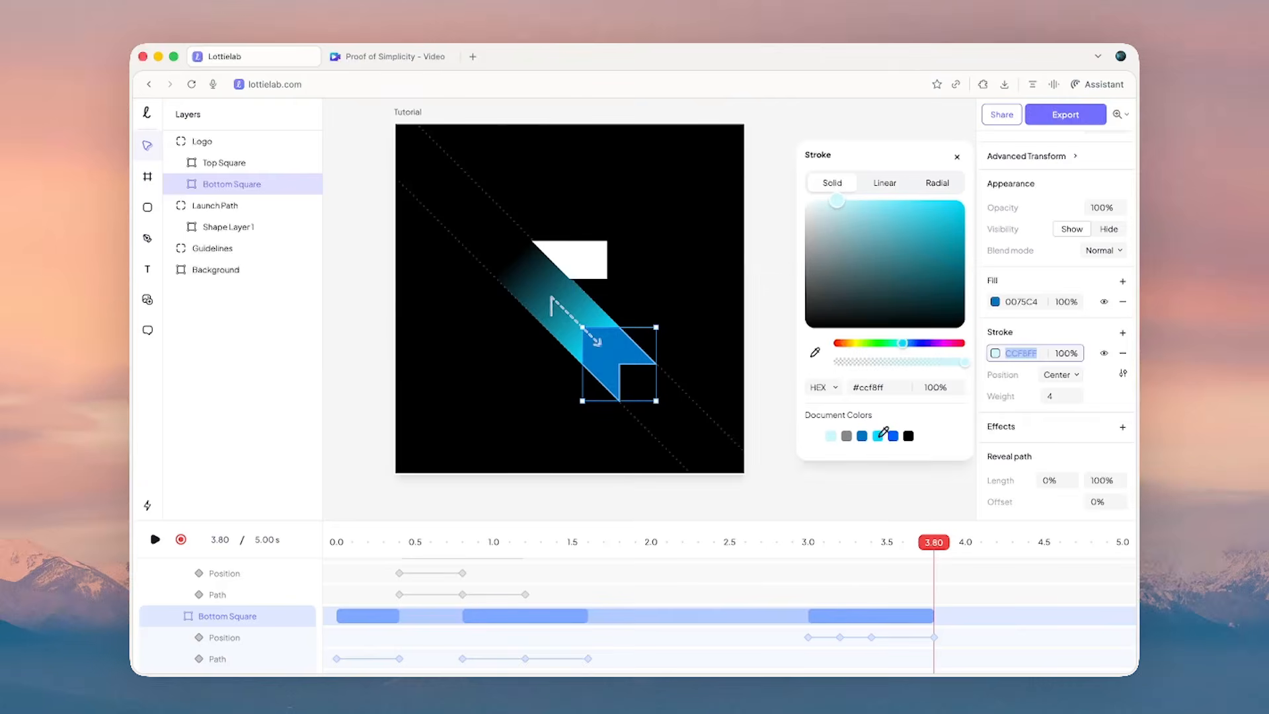
pyautogui.click(895, 435)
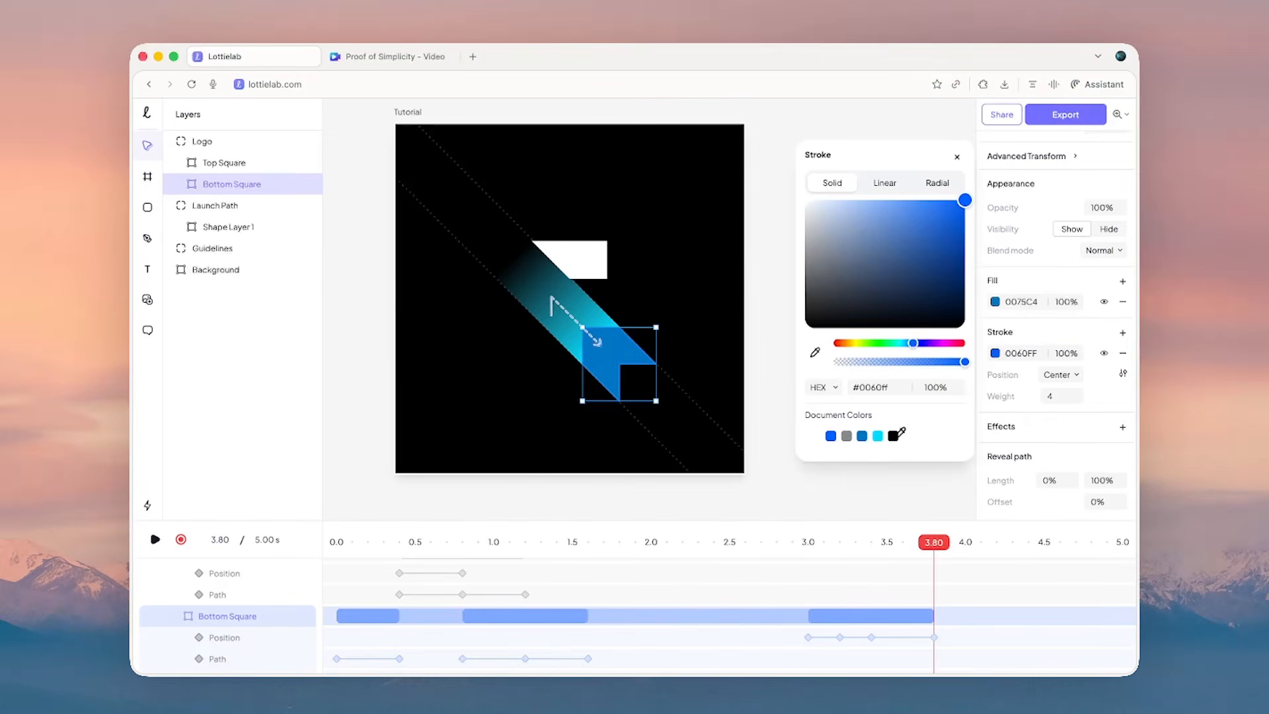
pyautogui.click(996, 302)
pyautogui.click(994, 323)
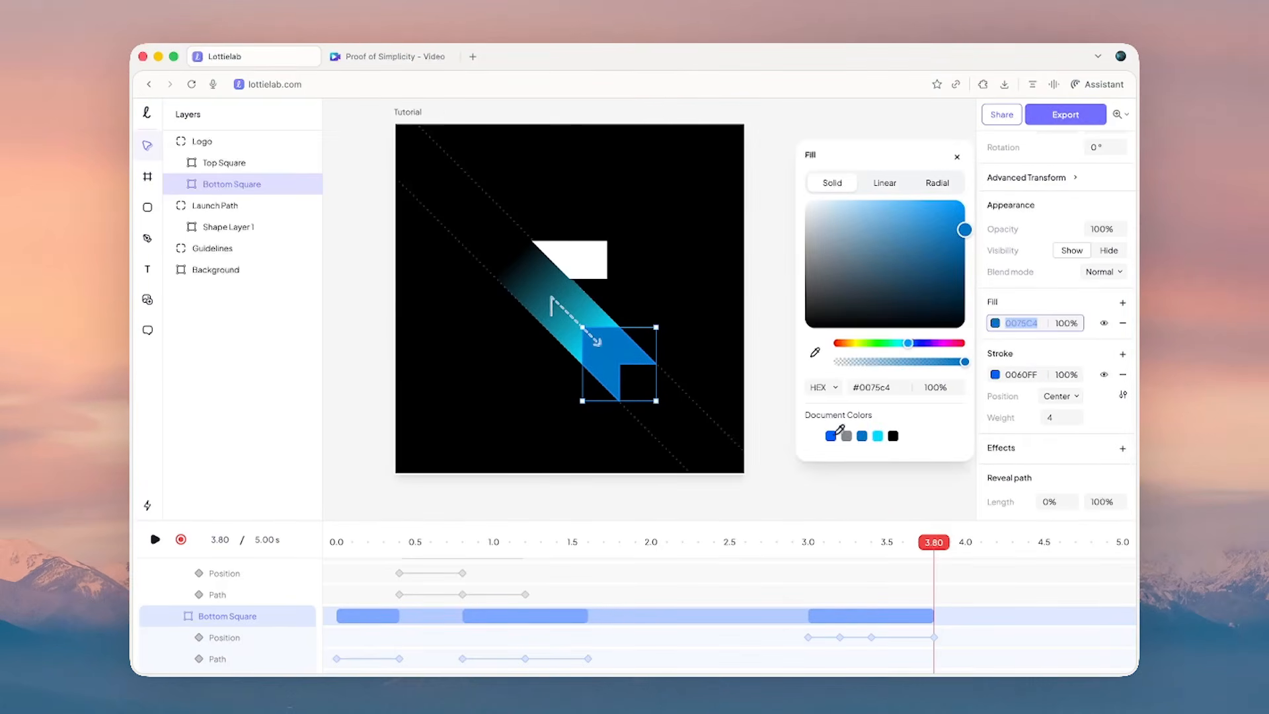
pyautogui.click(835, 433)
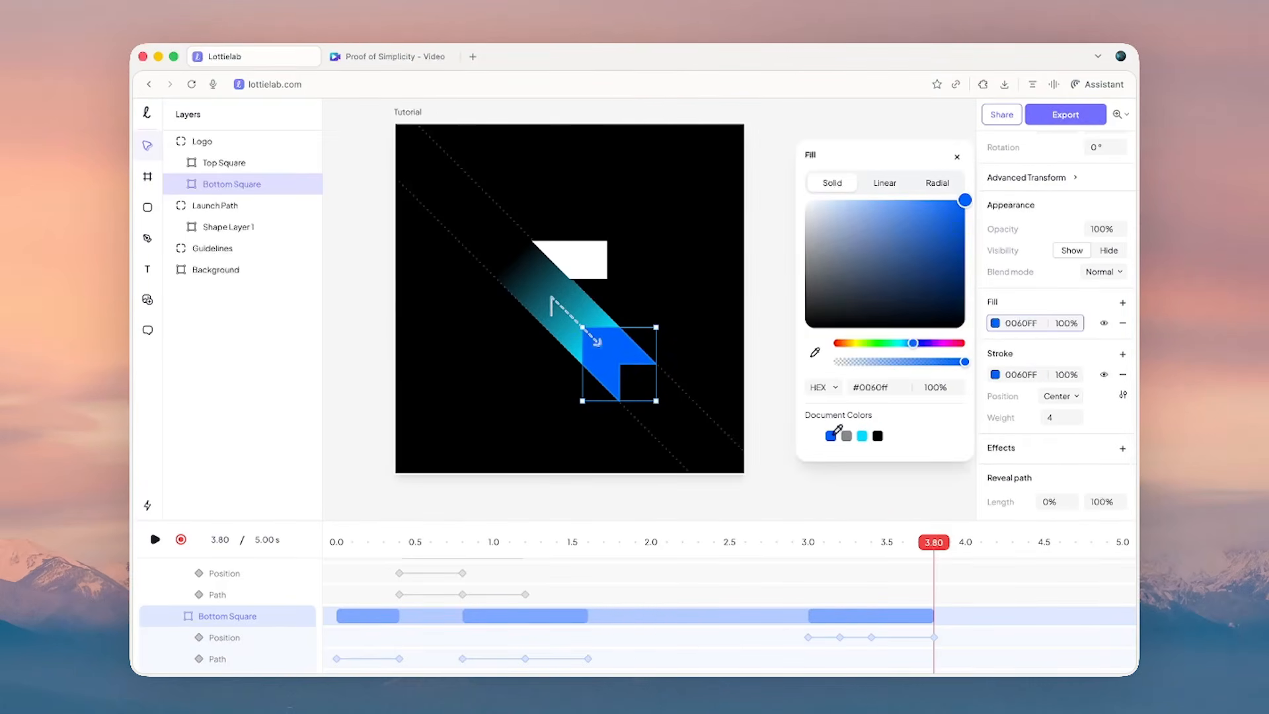
# - Lighten Bottom Square's stroke colour at 3.8 s to 7EAFFF
pyautogui.click(996, 376)
pyautogui.click(996, 357)
pyautogui.click(905, 199)
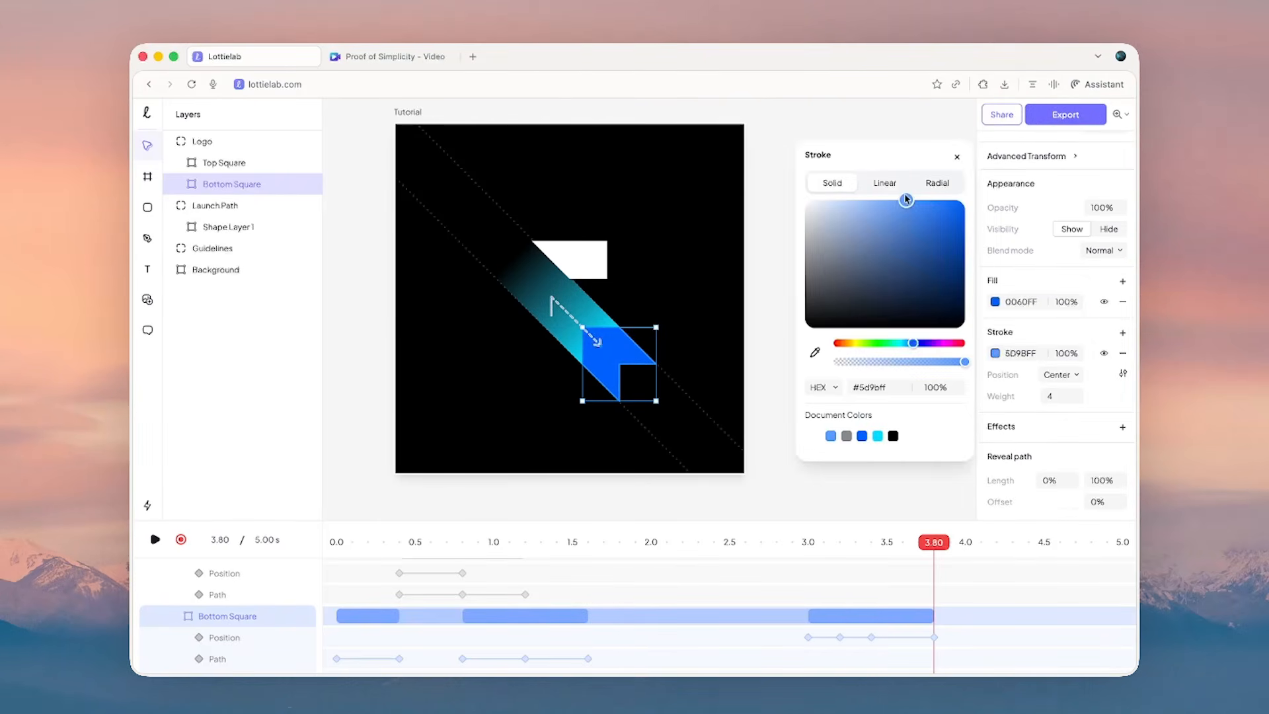
pyautogui.click(958, 158)
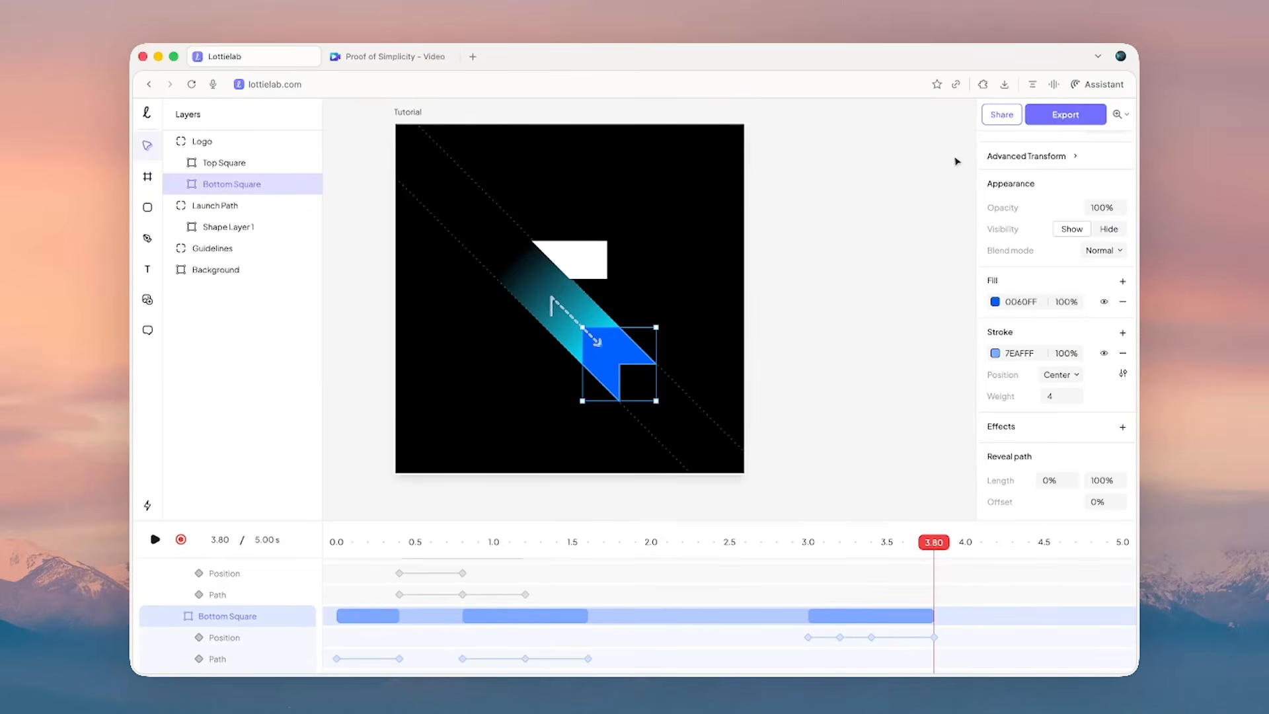
# - Add a position keyframe to Top Square at 3.4 s and enlarge the timeline area
pyautogui.keyDown('super'); pyautogui.click(587, 257); pyautogui.keyUp('super')
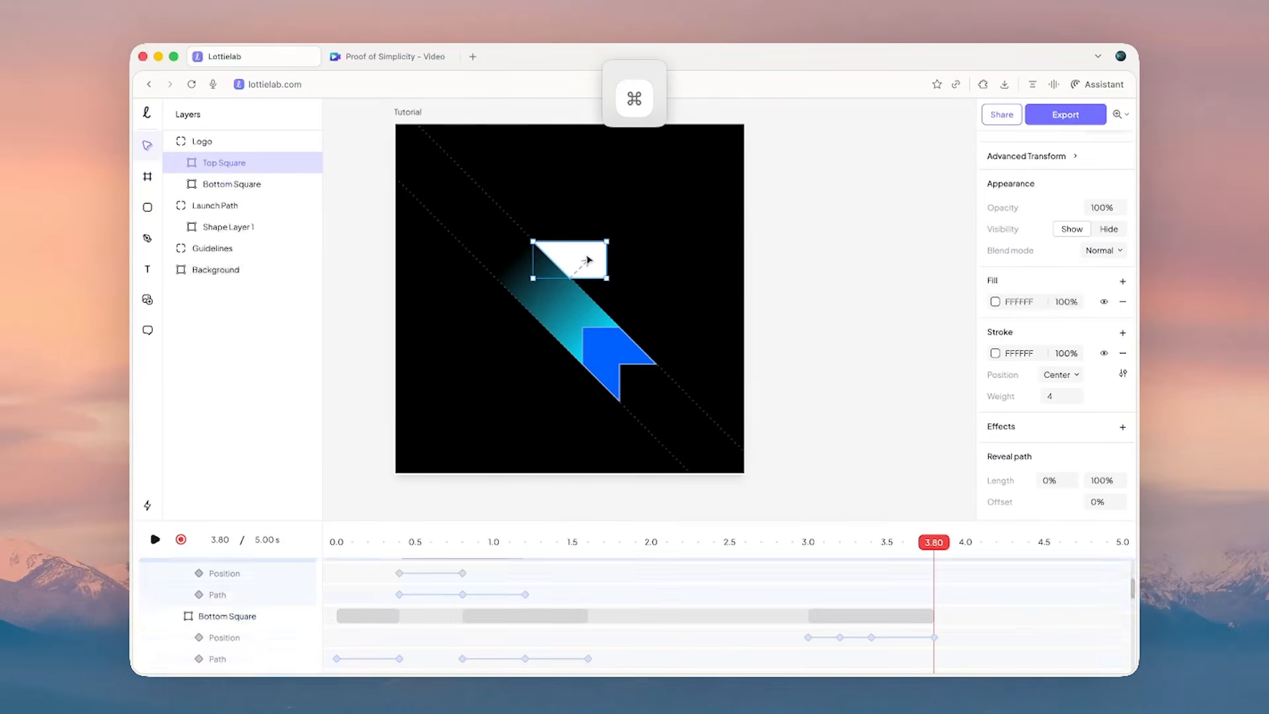
pyautogui.click(840, 542)
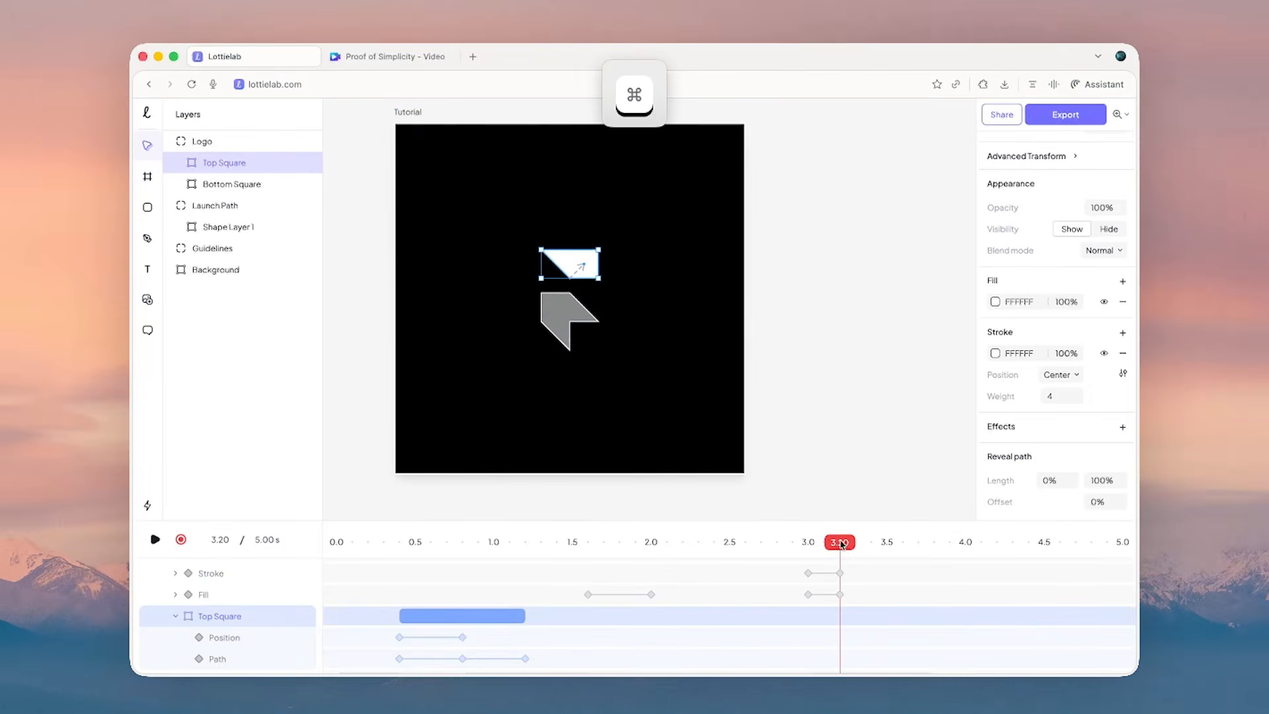
pyautogui.keyDown('super'); pyautogui.click(839, 638); pyautogui.keyUp('super')
pyautogui.moveTo(863, 521); pyautogui.dragTo(862, 420)
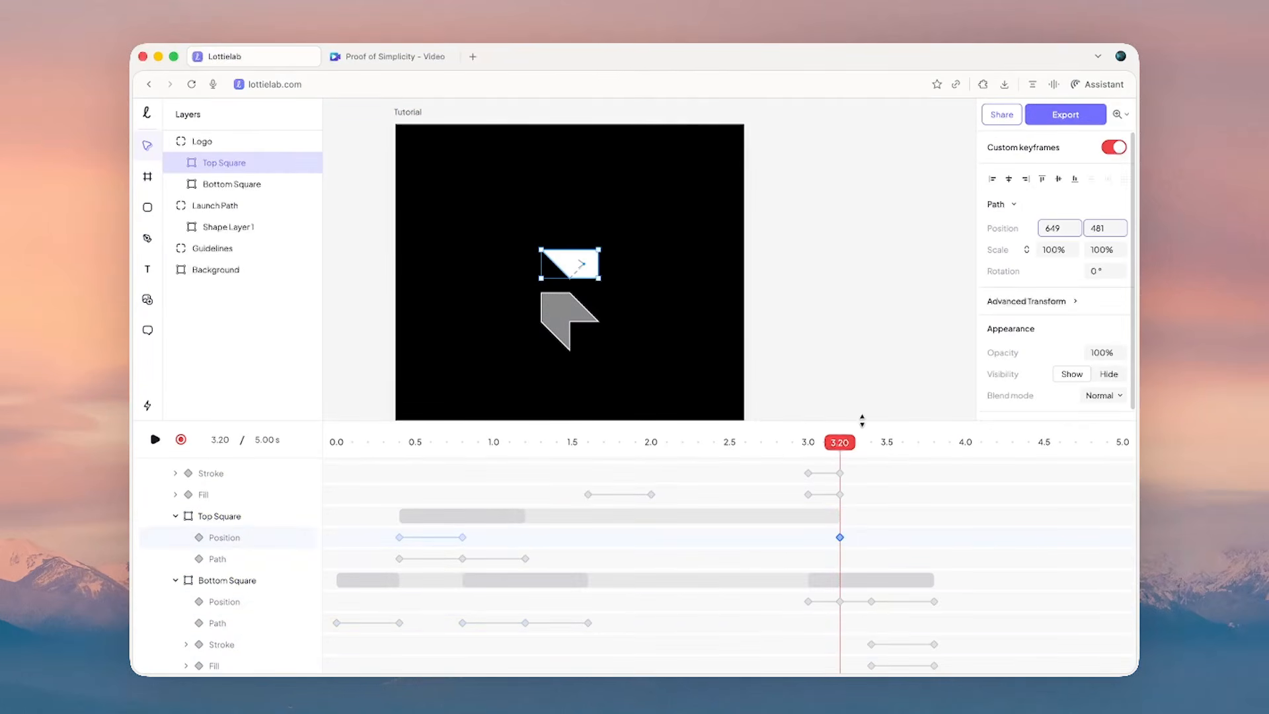
pyautogui.moveTo(839, 537); pyautogui.dragTo(871, 537)
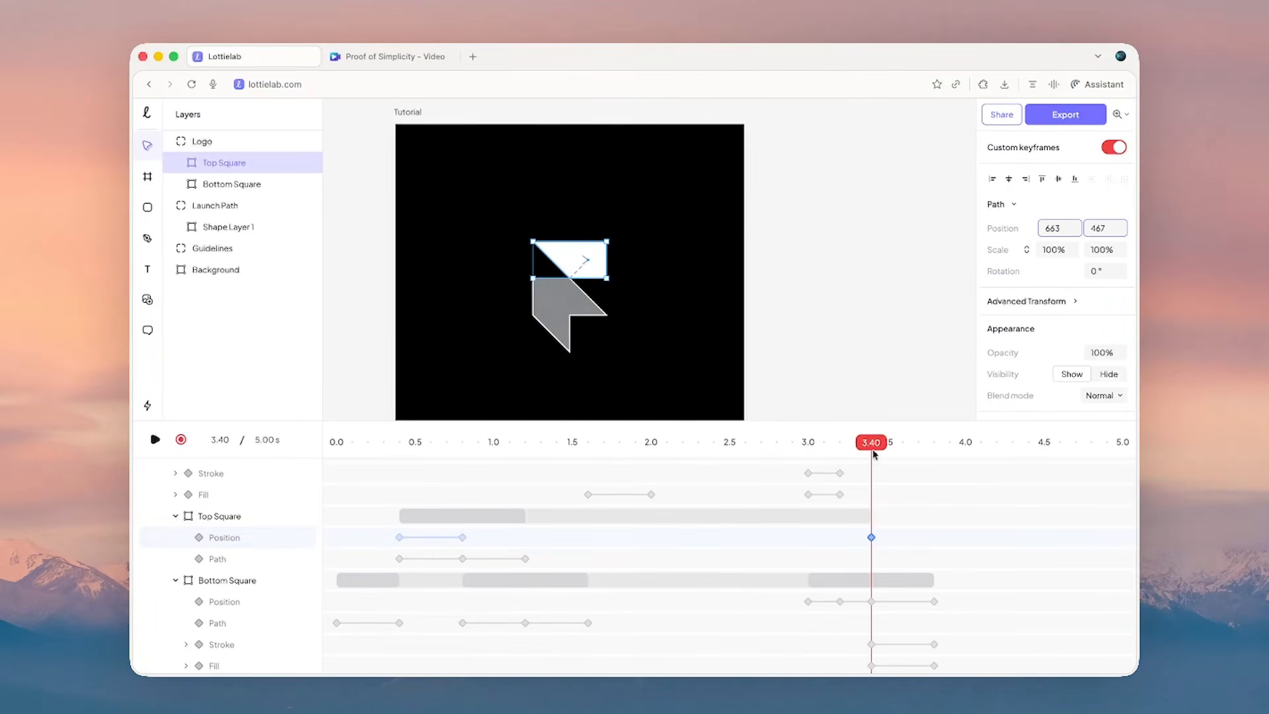
# - At 3.8 s, move Top Square up and left along the diagonal guideline to about 575.53, 369.8
pyautogui.moveTo(871, 454); pyautogui.dragTo(934, 458)
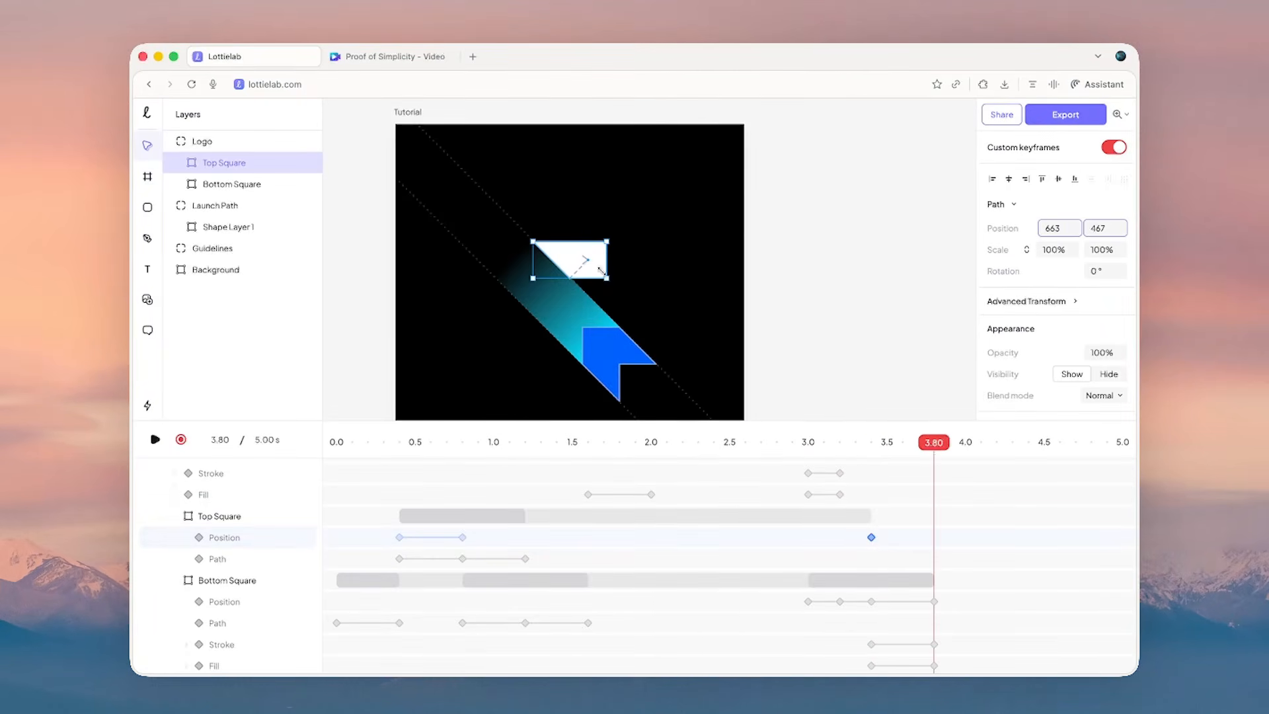
pyautogui.scroll(3, 513, 225)
pyautogui.moveTo(596, 280); pyautogui.dragTo(547, 223)
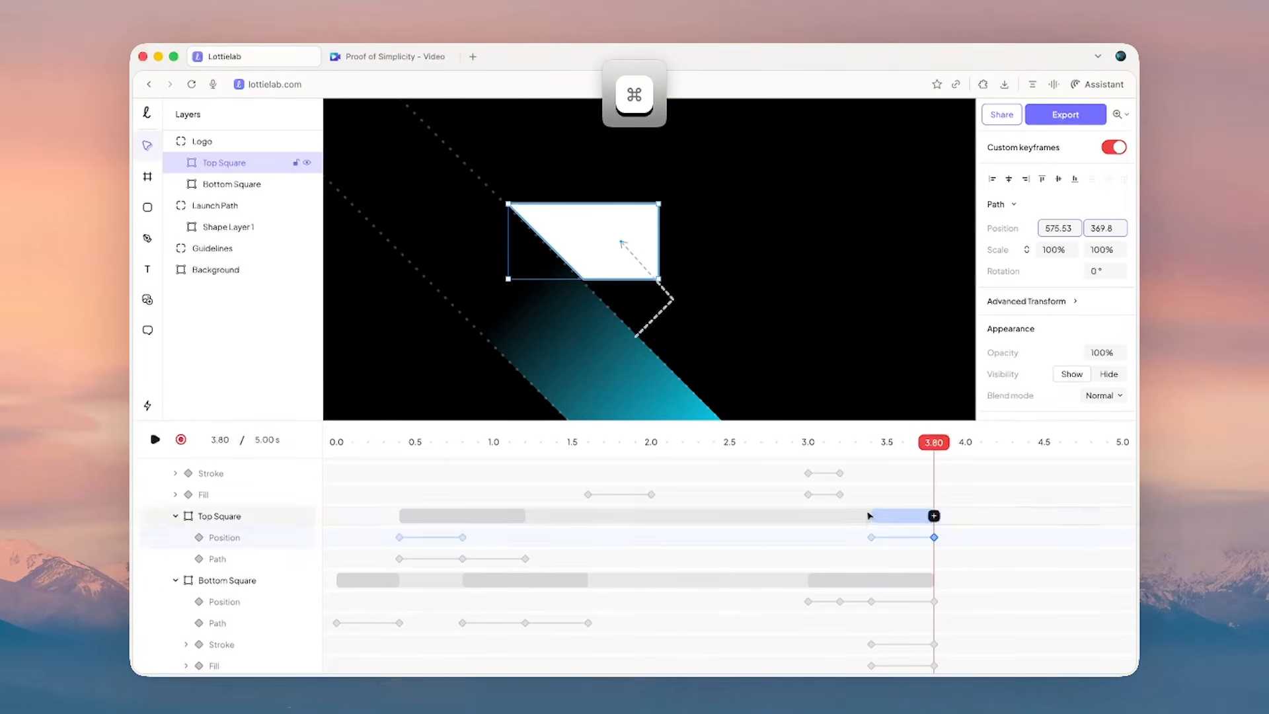
# - Give Top Square's position transition at 3.4–3.8 s a custom easing of 1, 0, 0, 1 while previewing it
pyautogui.click(892, 536)
pyautogui.click(1079, 198)
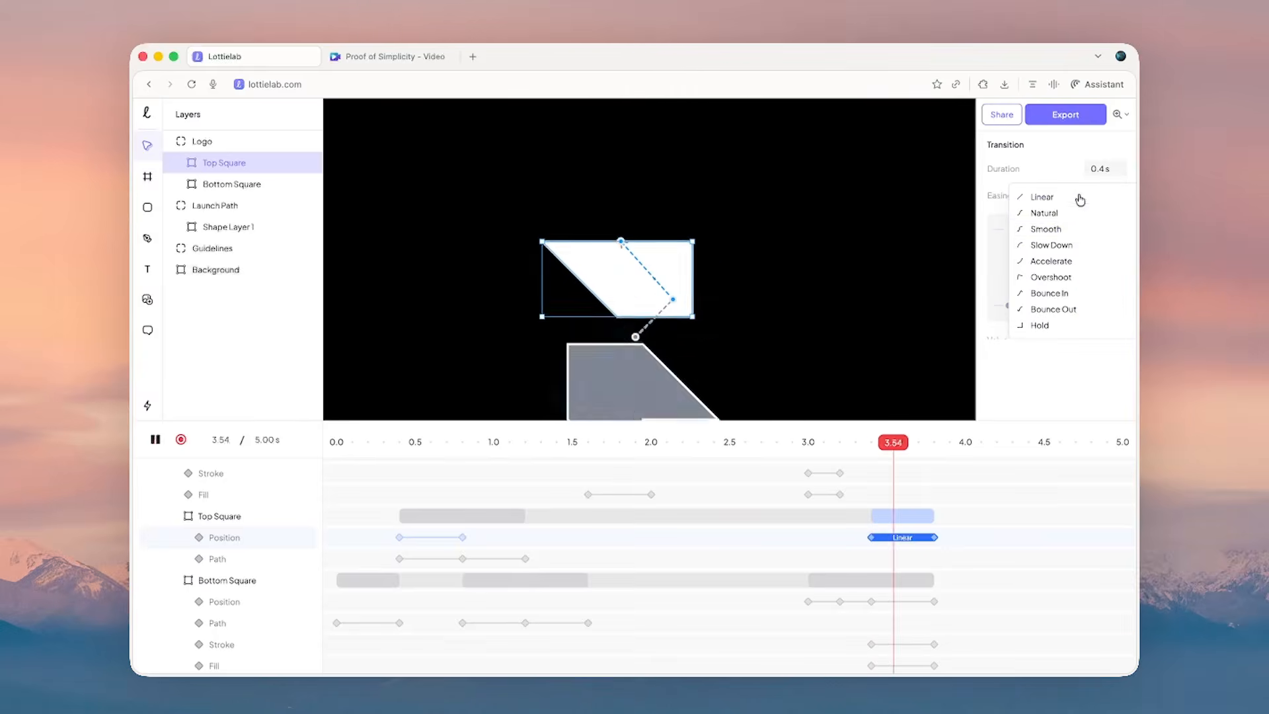
pyautogui.click(1073, 228)
pyautogui.moveTo(1057, 304); pyautogui.dragTo(1104, 306)
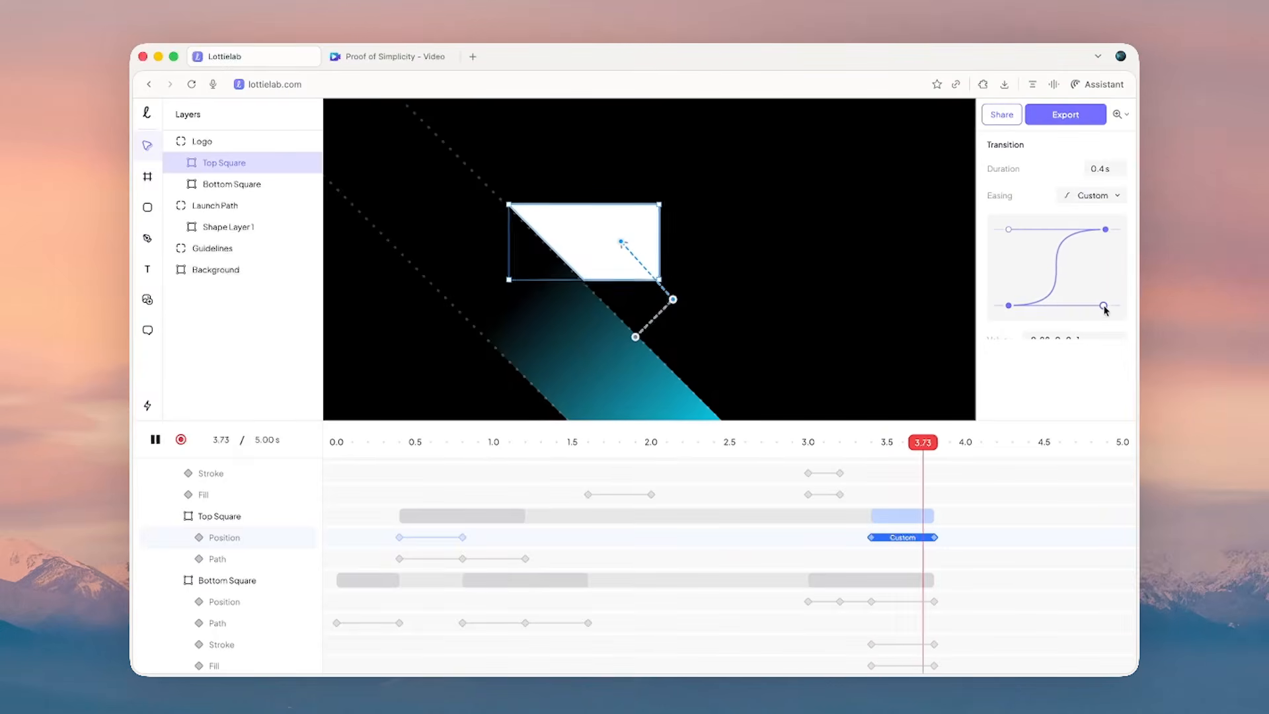
pyautogui.press('space')
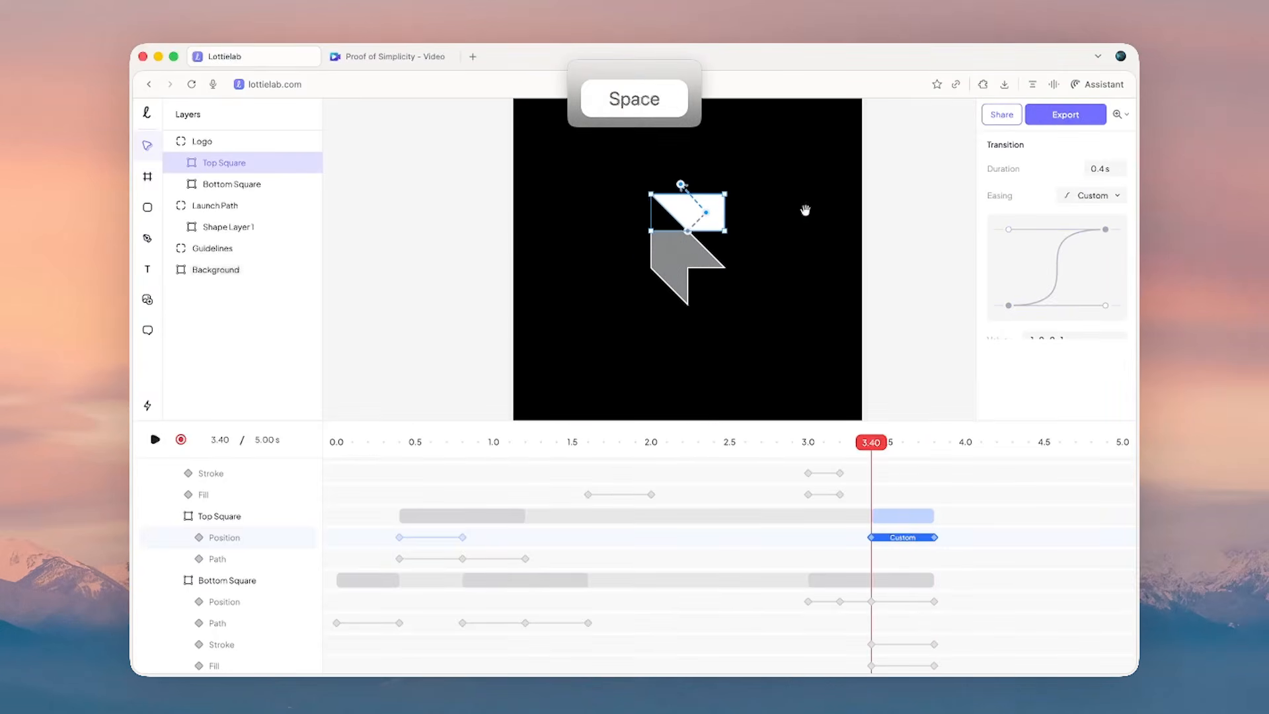
# - Deselect the layer and play back the split animation around 3.4 s to 4.4 s
pyautogui.click(889, 259)
pyautogui.press('space')
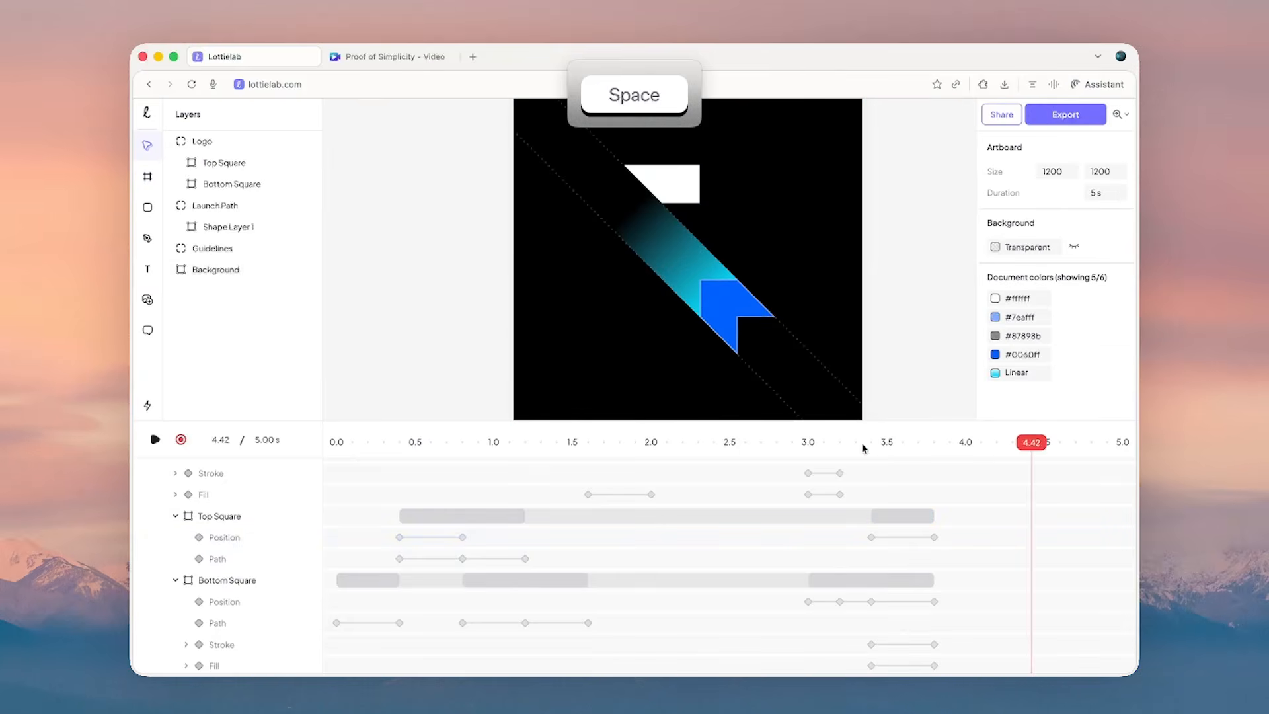
pyautogui.click(859, 447)
pyautogui.scroll(1, 859, 448)
pyautogui.press('space')
pyautogui.press('space')
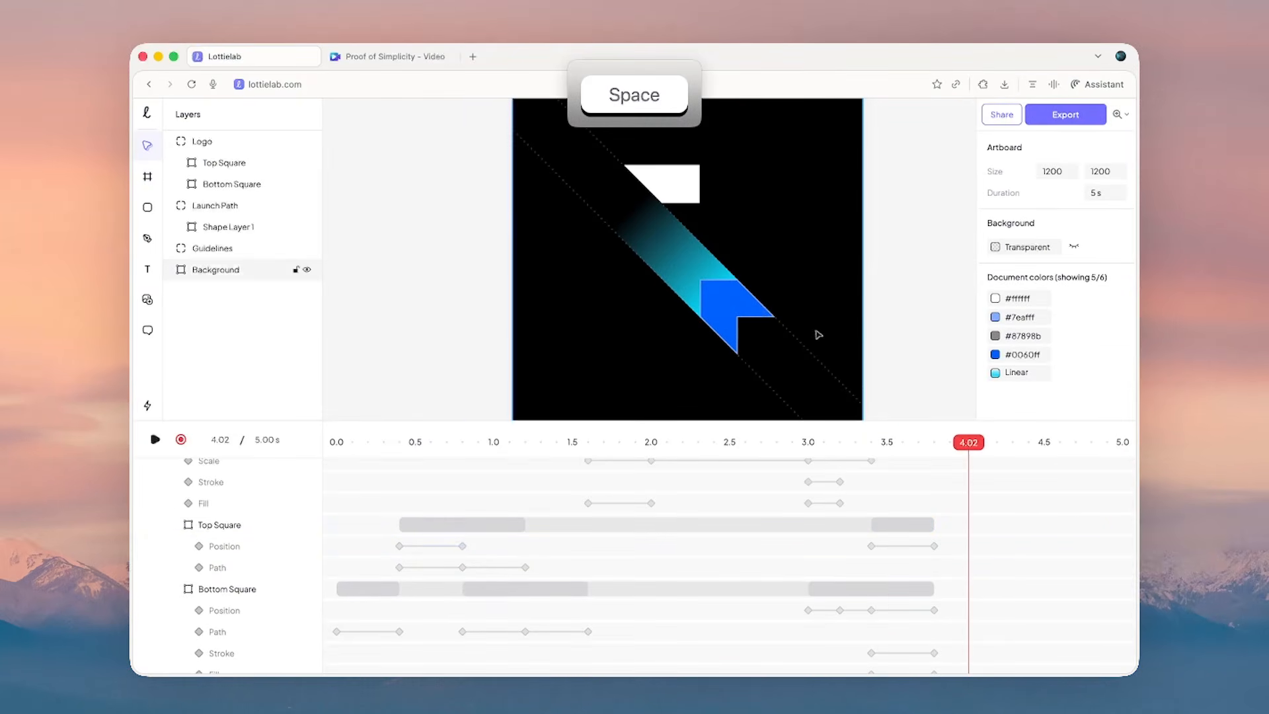
# - Change Bottom Square's fill colour at 3.8 s to the cyan document colour 00DDFF
pyautogui.keyDown('super'); pyautogui.click(753, 308); pyautogui.keyUp('super')
pyautogui.click(934, 610)
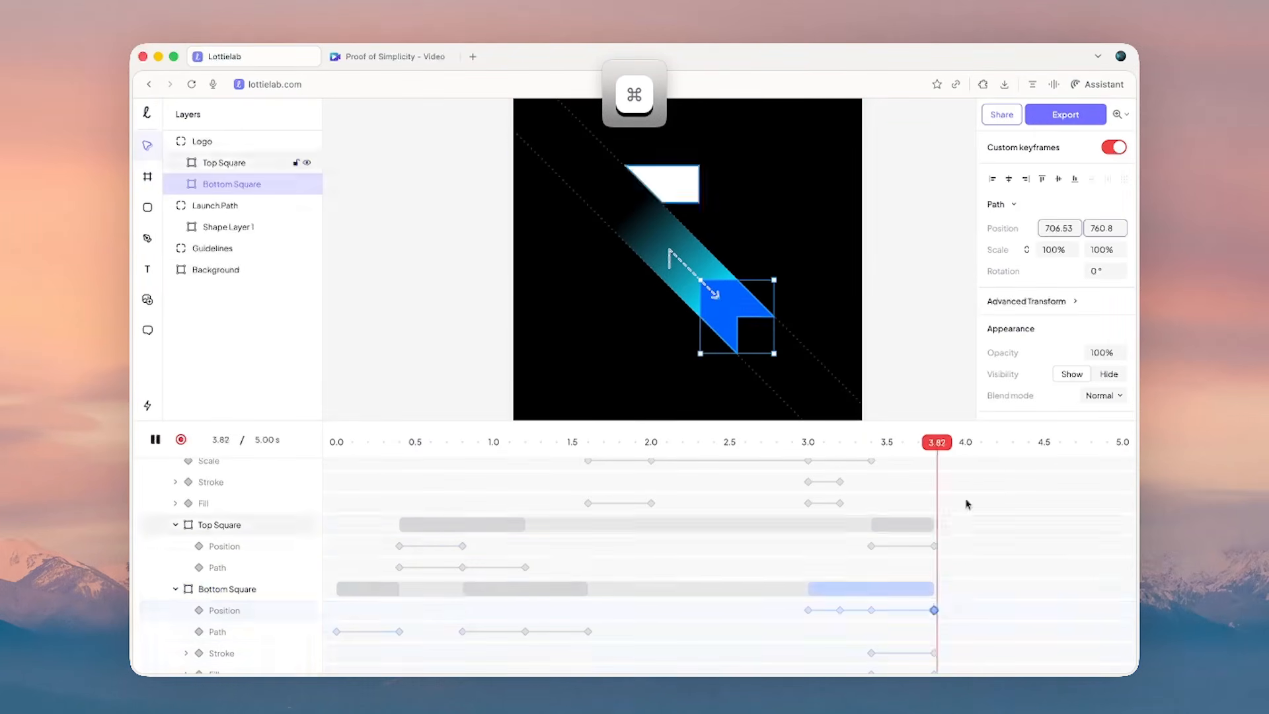
pyautogui.scroll(-3, 1002, 338)
pyautogui.click(994, 277)
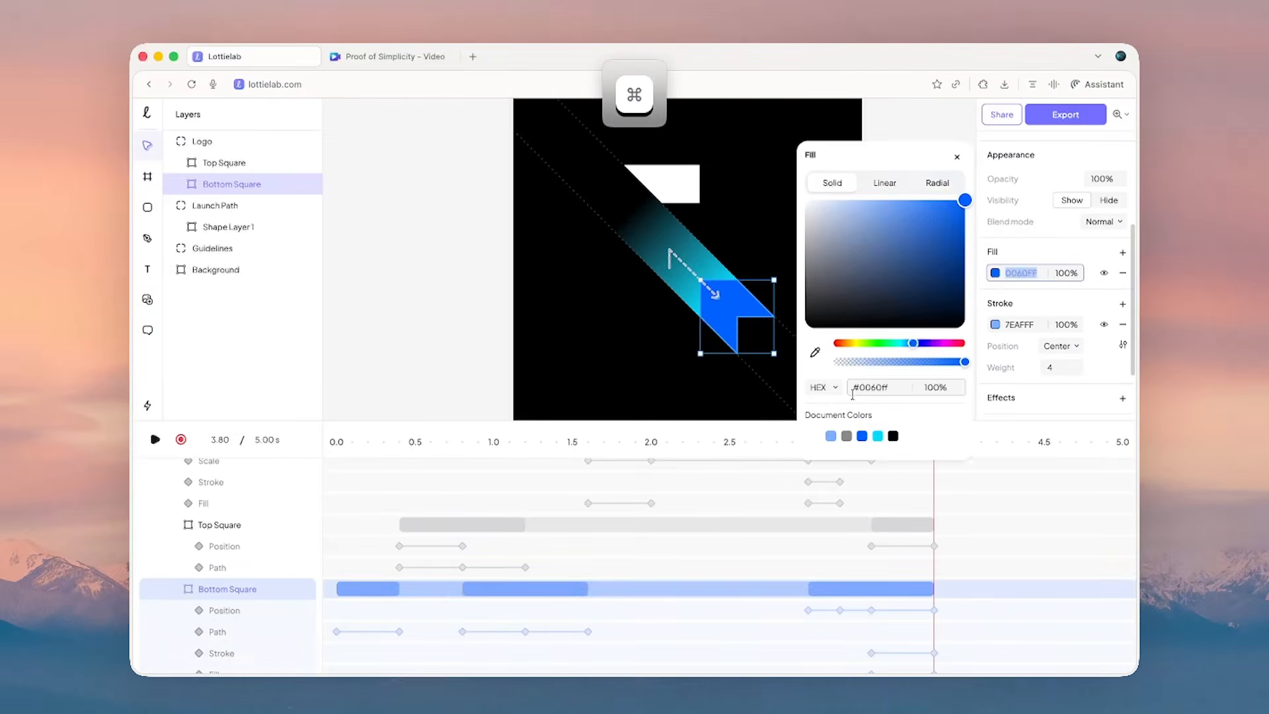
pyautogui.click(862, 436)
# - Recolour Bottom Square's stroke at 3.8 s to the lighter cyan 68EAFF and deselect the layer
pyautogui.click(995, 319)
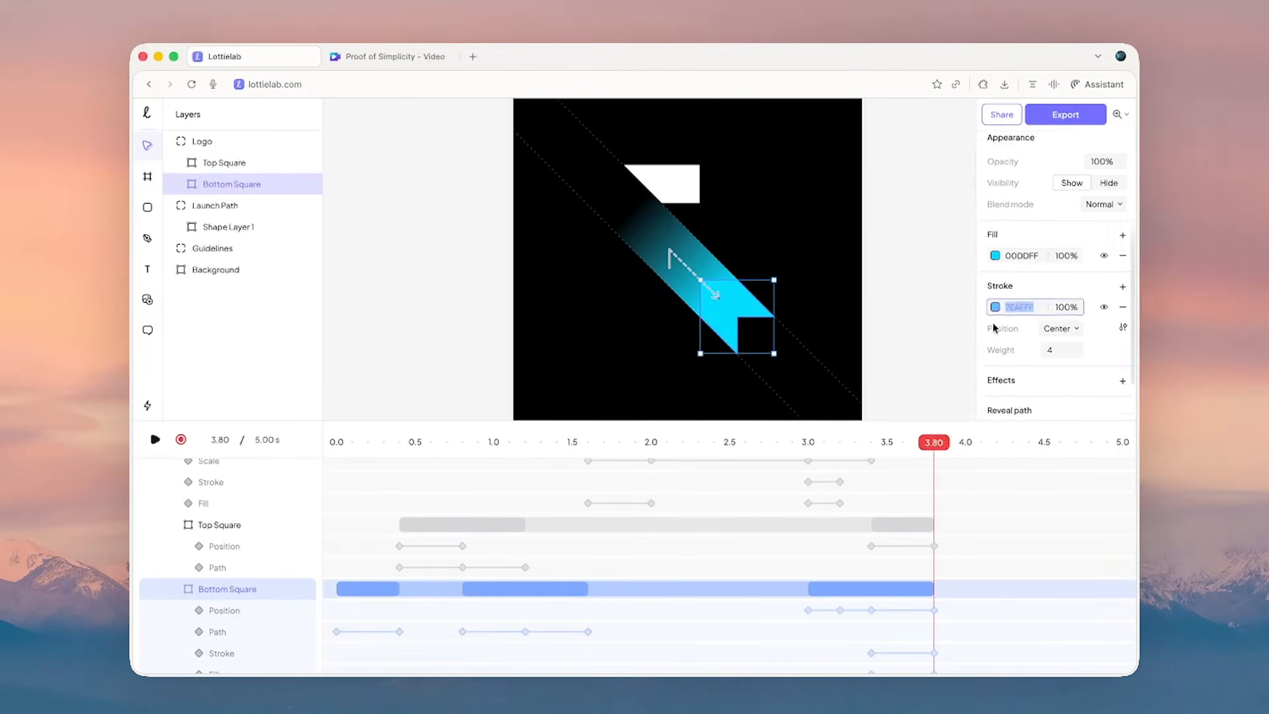
pyautogui.scroll(-1, 994, 310)
pyautogui.click(995, 254)
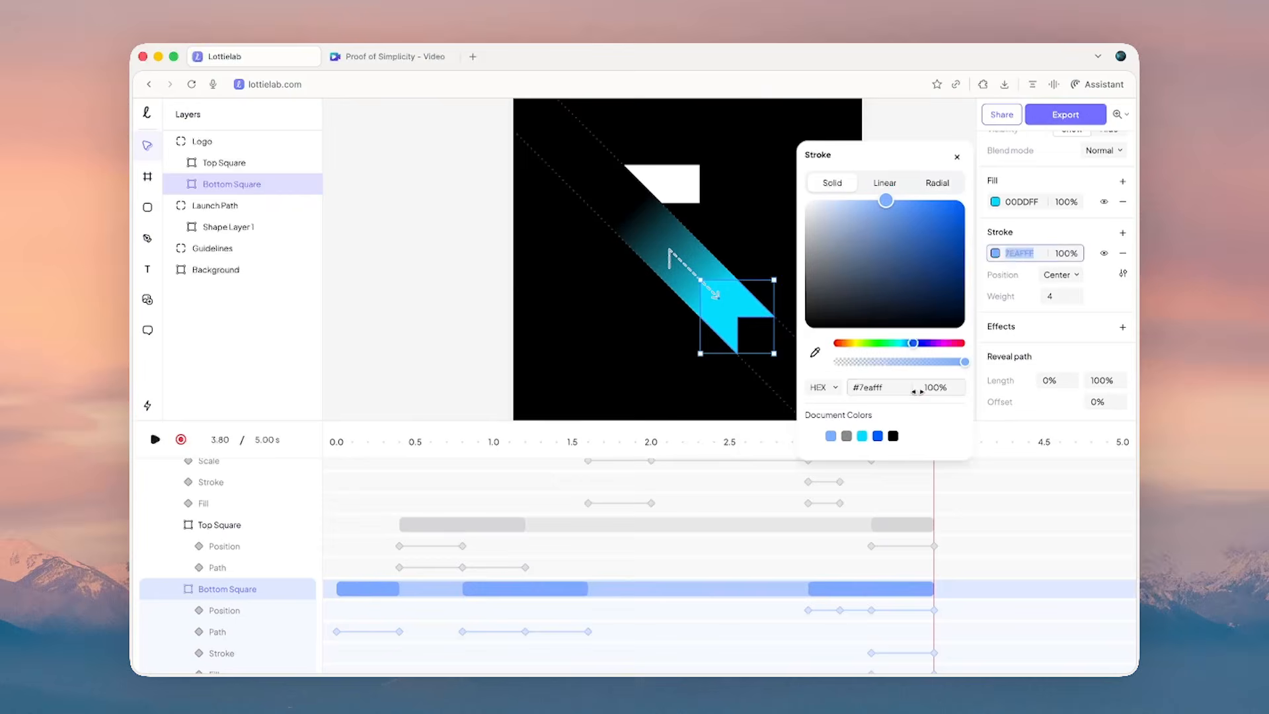
pyautogui.click(862, 435)
pyautogui.moveTo(935, 211); pyautogui.dragTo(906, 196)
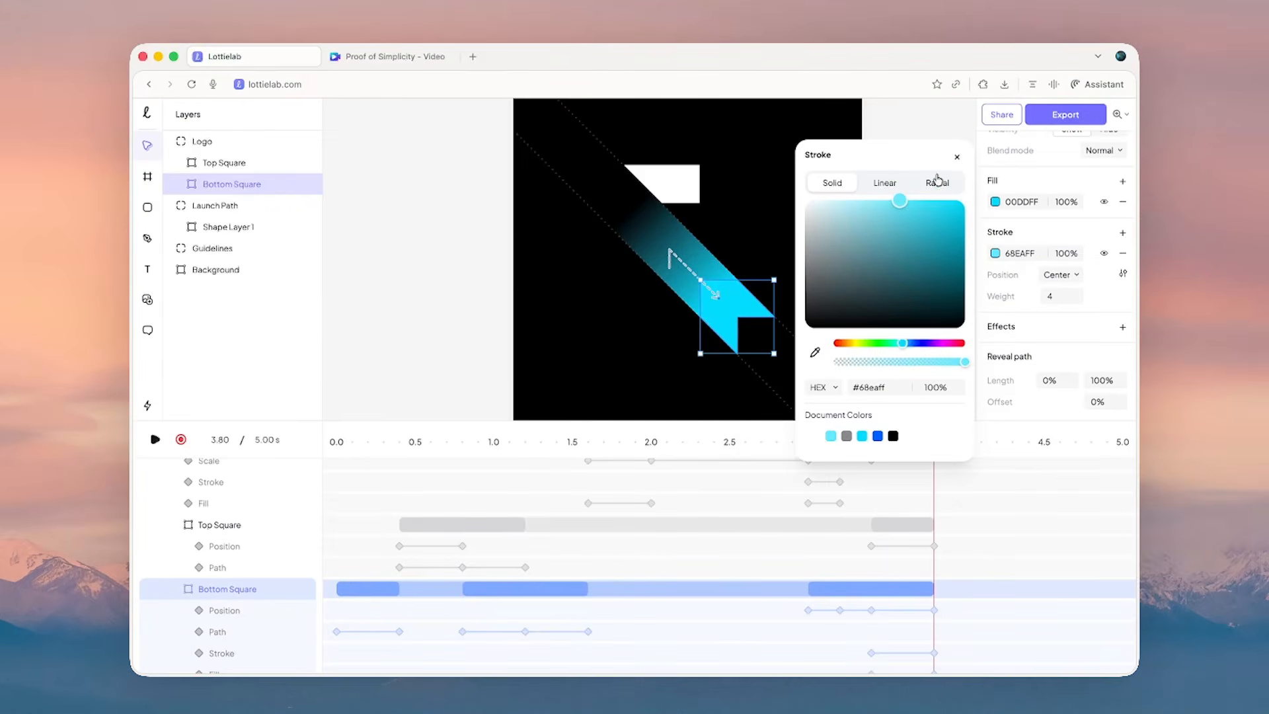
pyautogui.click(957, 159)
pyautogui.click(942, 180)
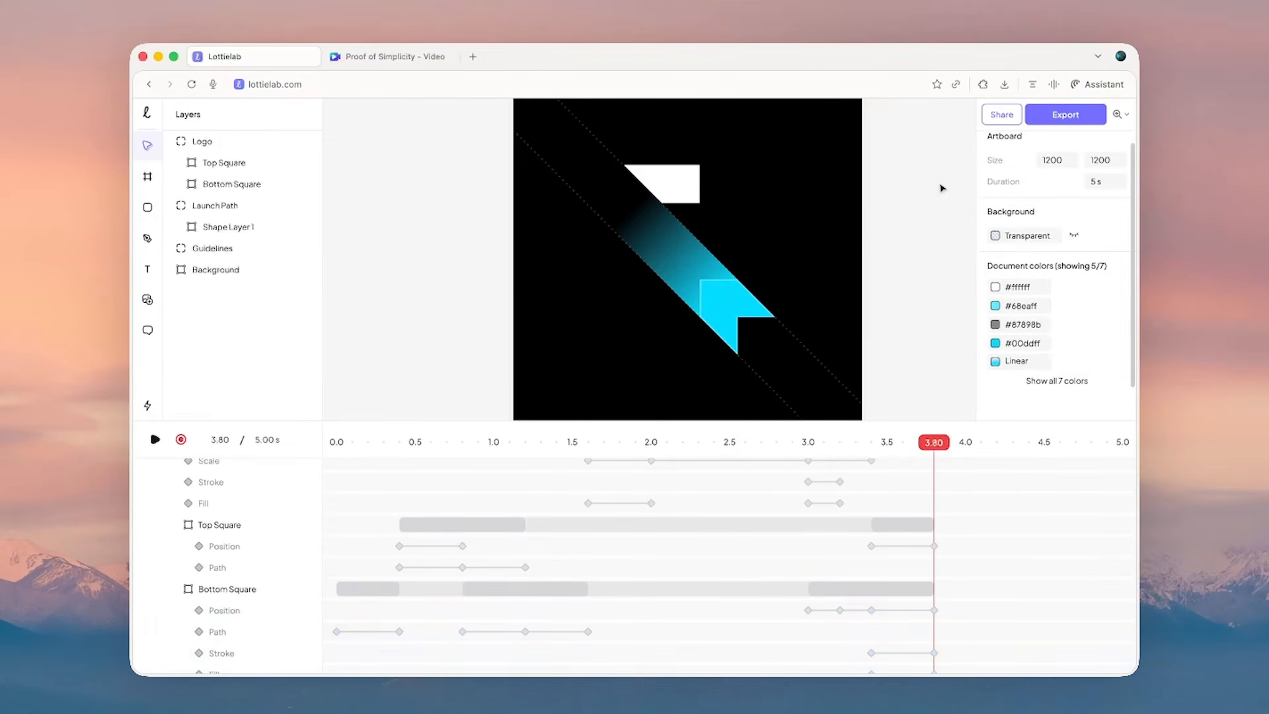
# - Preview the recoloured animation, compare it with the launch moment in Gal's Framer Video.mp4, and return to Lottielab
pyautogui.scroll(-3, 929, 388)
pyautogui.press('space')
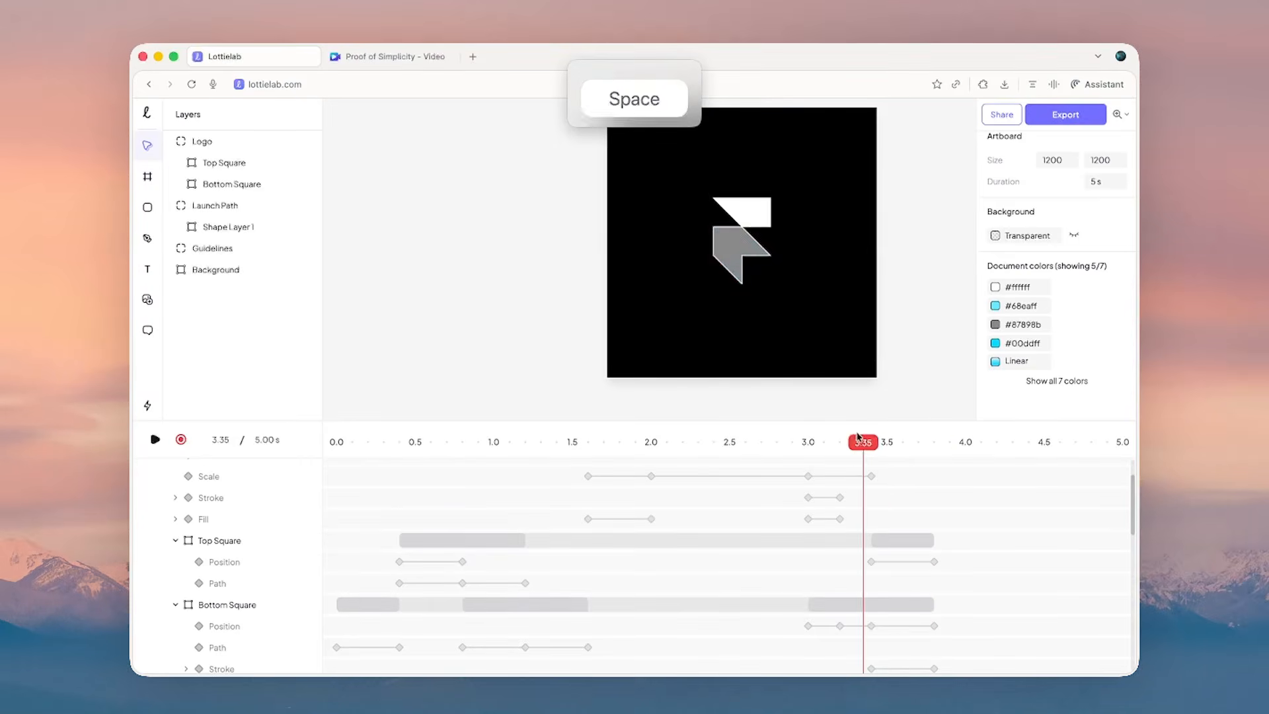
pyautogui.press('space')
pyautogui.hotkey('ctrl', 'Up')
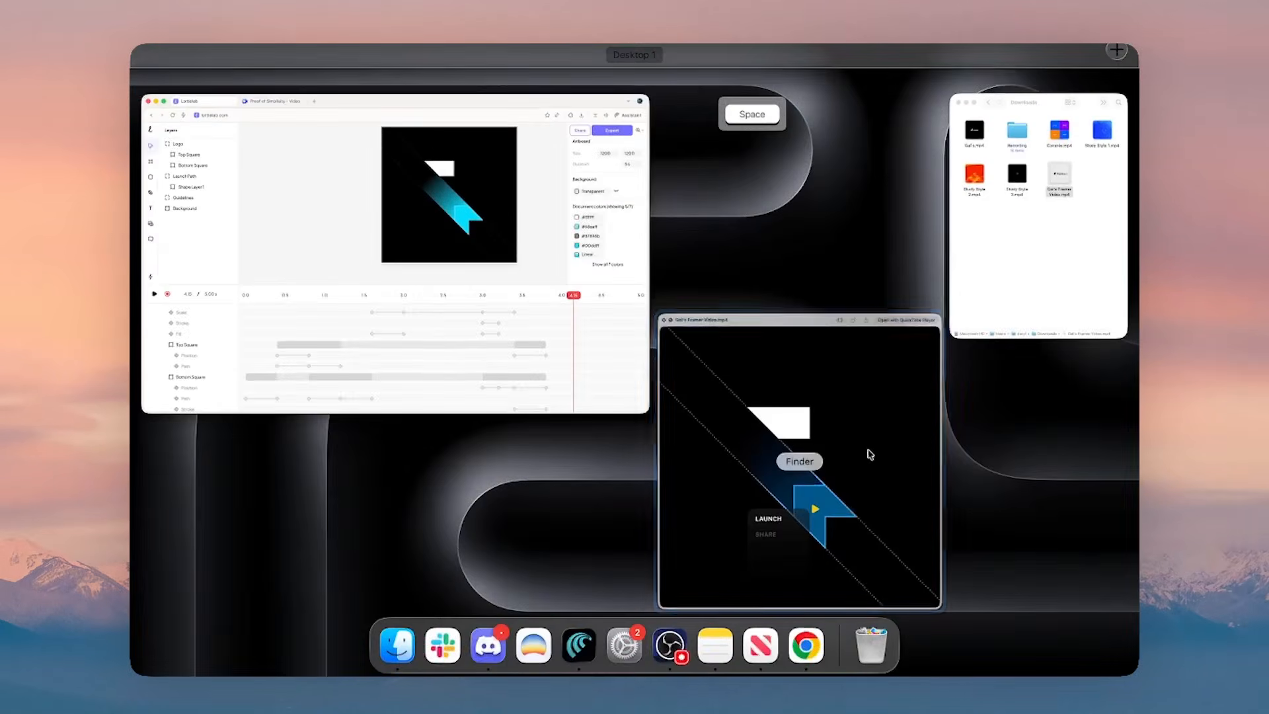
pyautogui.click(868, 456)
pyautogui.moveTo(582, 636); pyautogui.dragTo(594, 638)
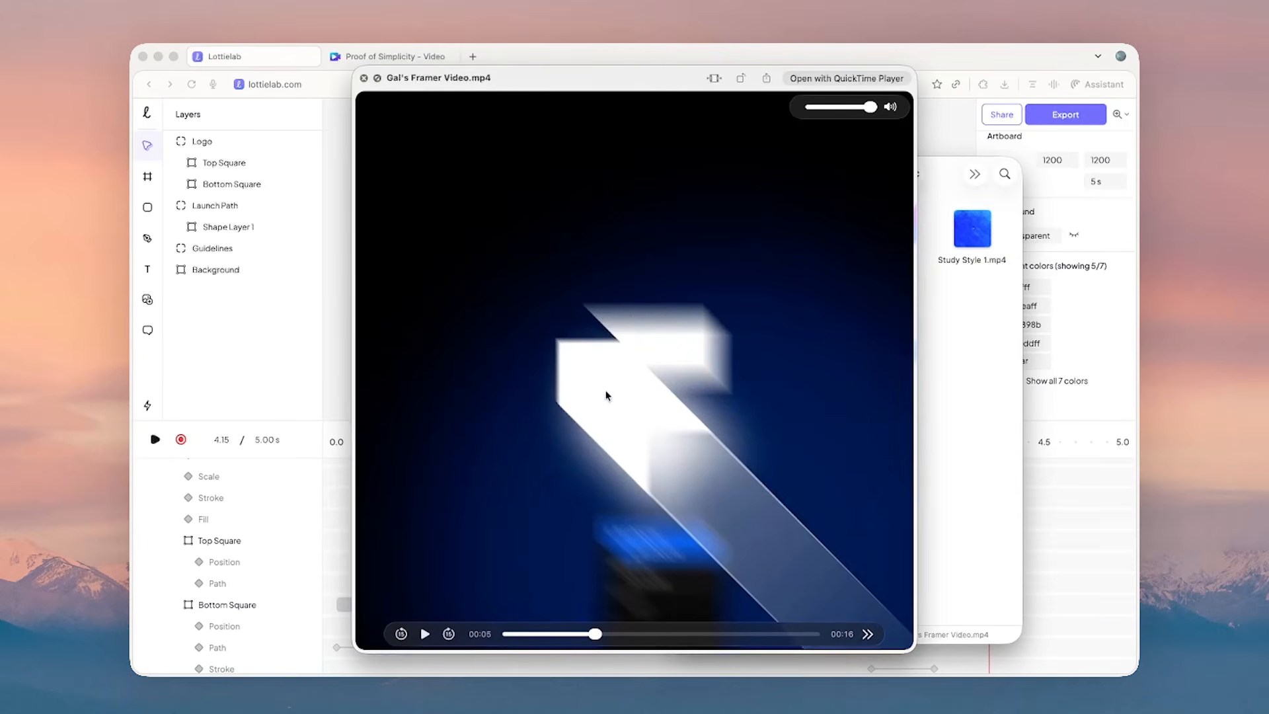
pyautogui.click(219, 359)
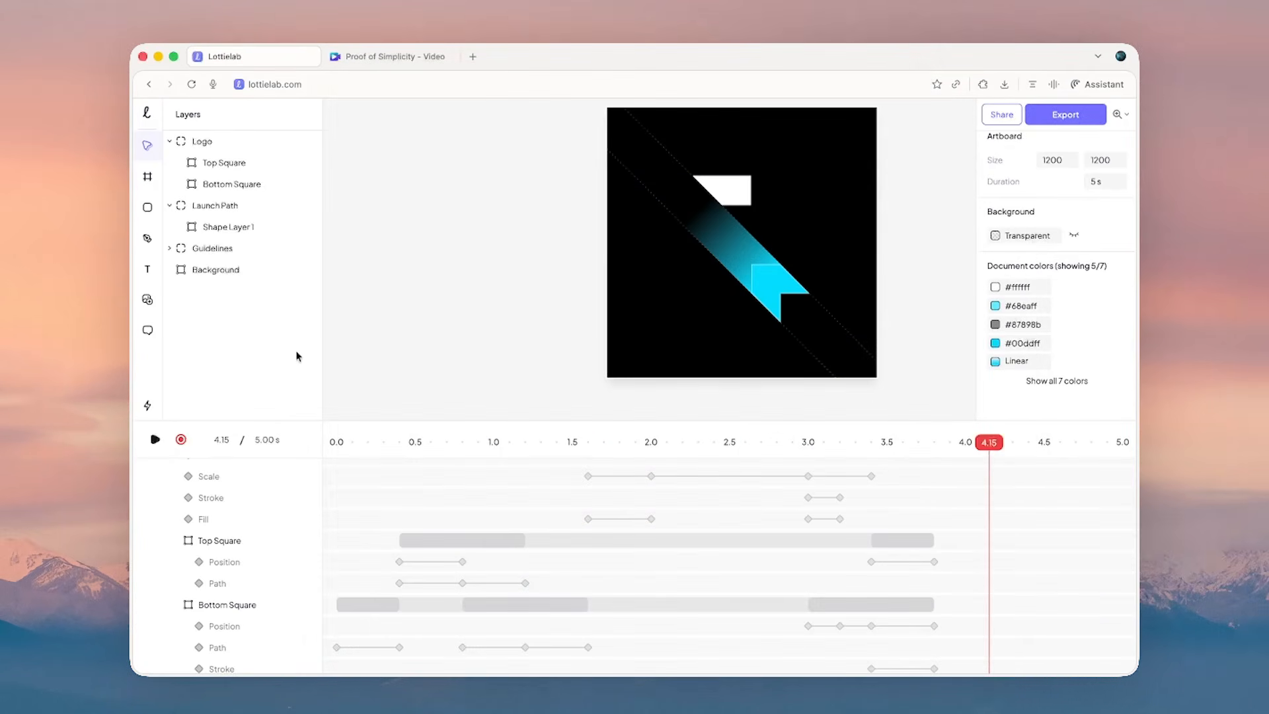
# - Hide the Launch Path group at 4.0 s
pyautogui.moveTo(926, 444); pyautogui.dragTo(966, 463)
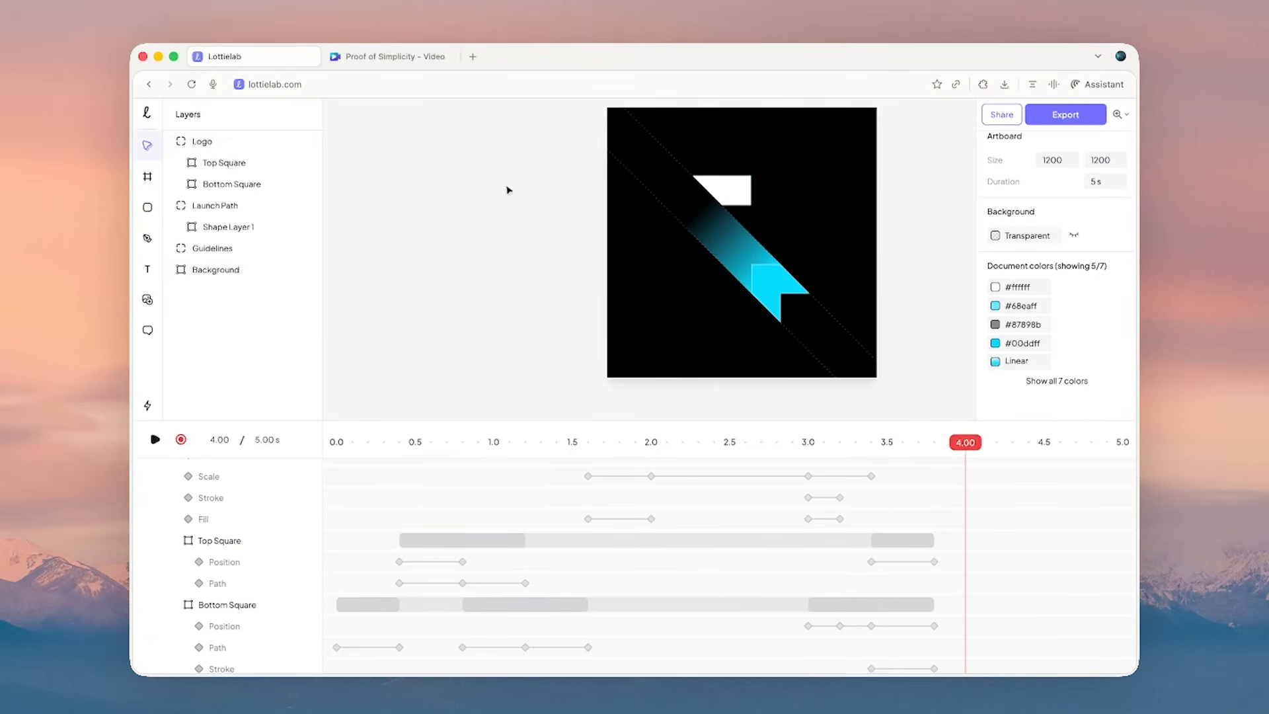
pyautogui.click(255, 212)
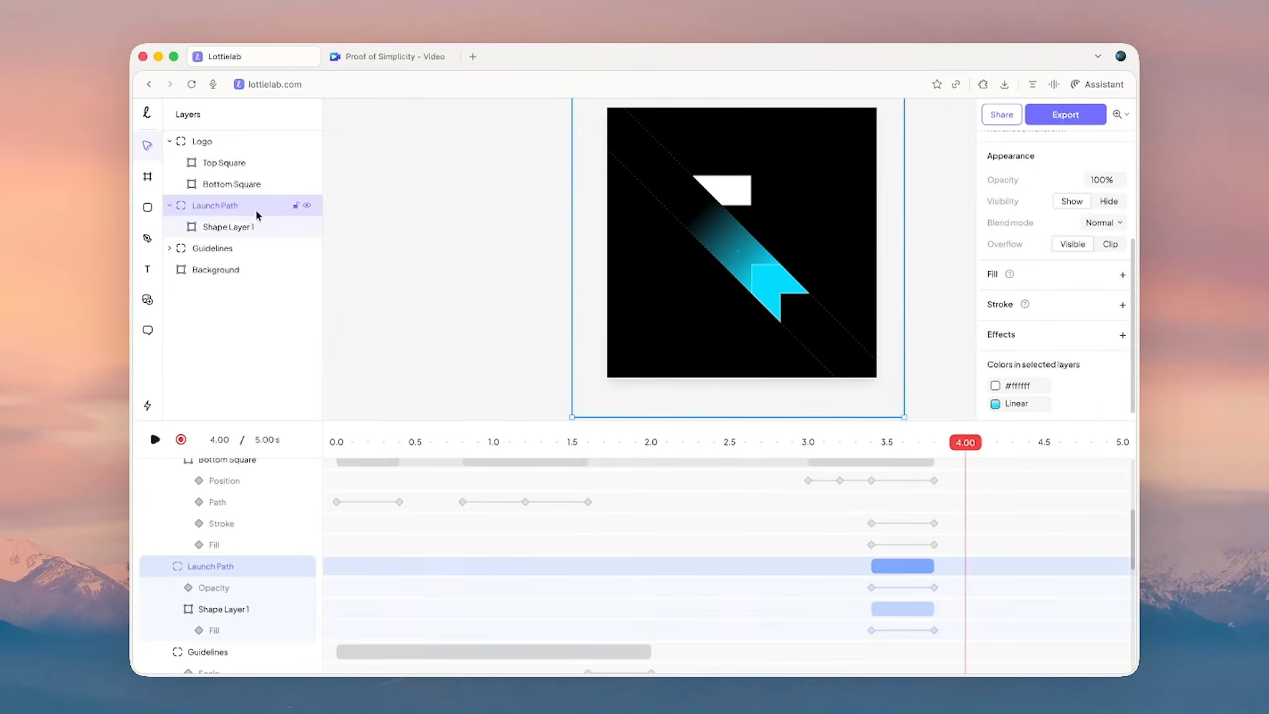
pyautogui.click(1110, 202)
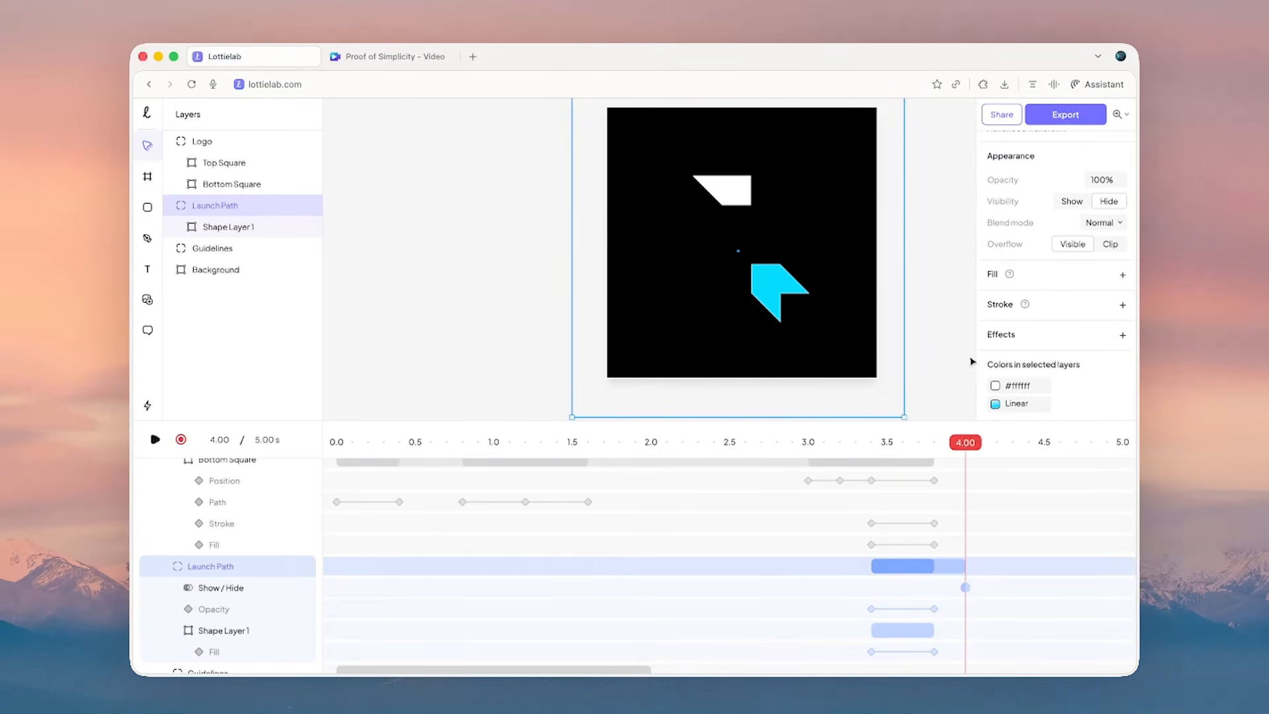
pyautogui.moveTo(963, 447)
pyautogui.mouseDown()
pyautogui.moveTo(890, 443)
pyautogui.moveTo(965, 444)
pyautogui.mouseUp()
# - Set both the fill and the stroke of Bottom Square at 4.0 s to white, FFFFFF
pyautogui.keyDown('super'); pyautogui.click(800, 290); pyautogui.keyUp('super')
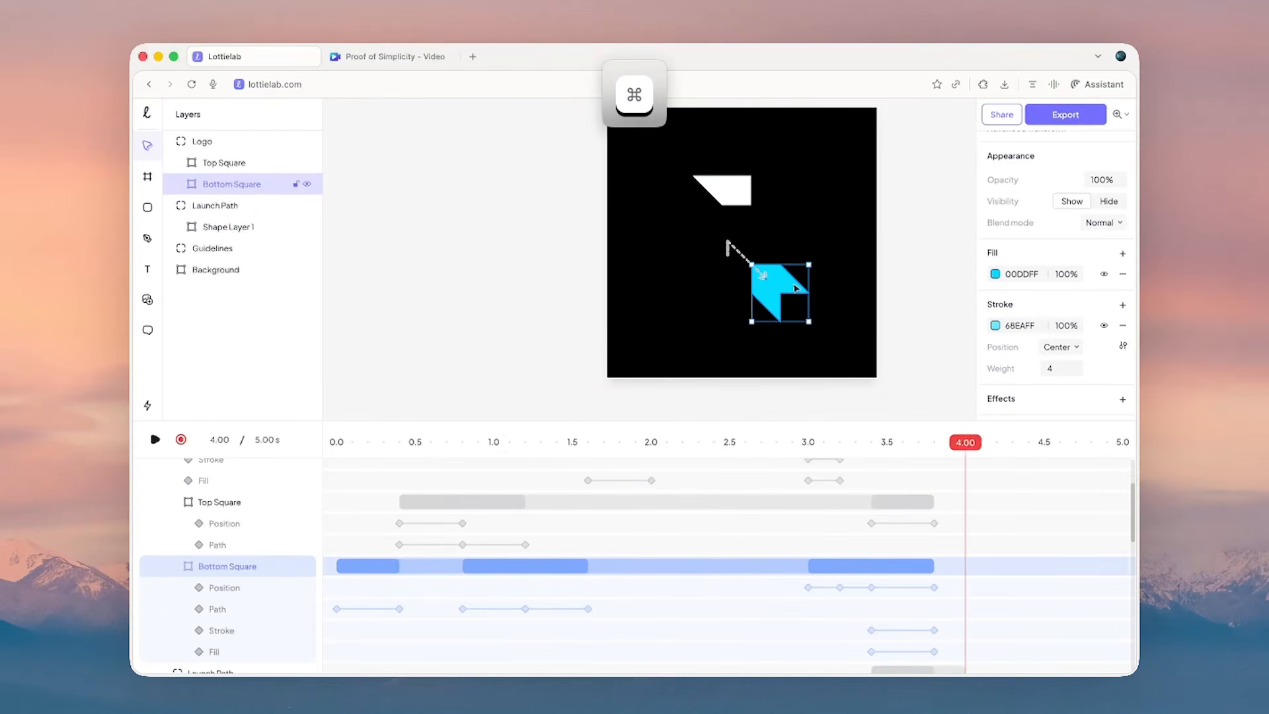
pyautogui.click(994, 276)
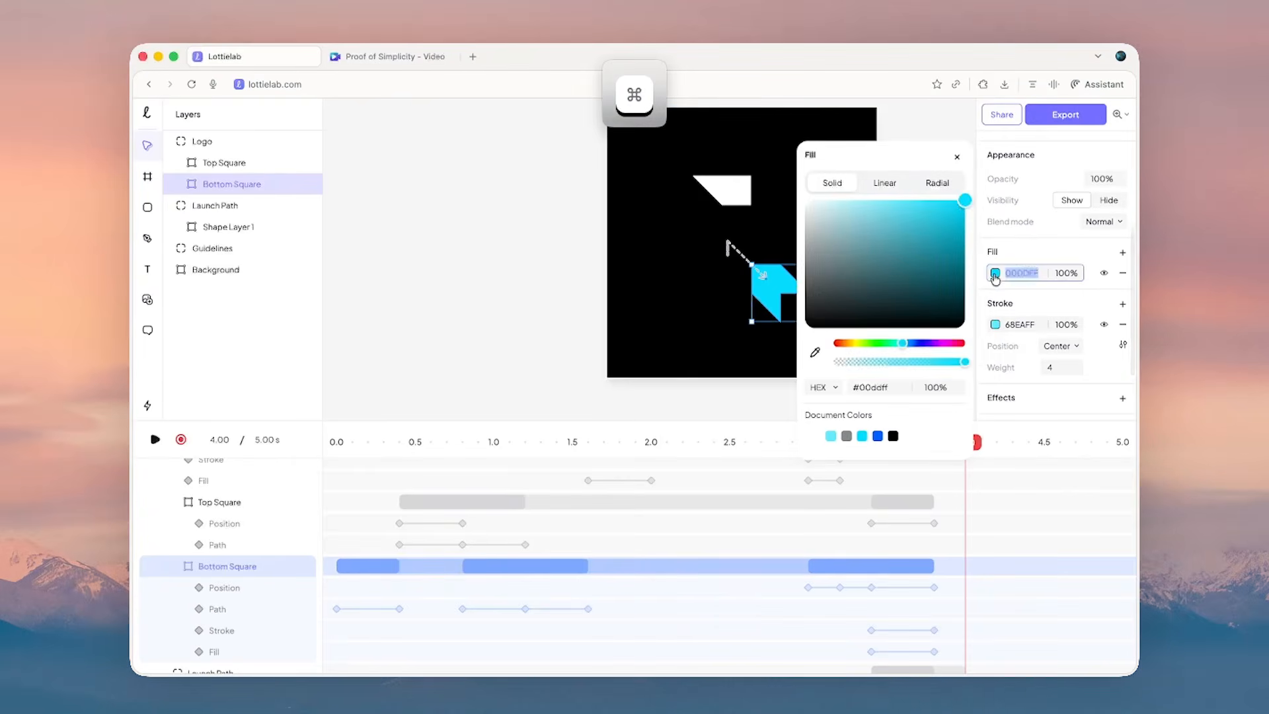
pyautogui.moveTo(851, 230); pyautogui.dragTo(759, 182)
pyautogui.click(995, 325)
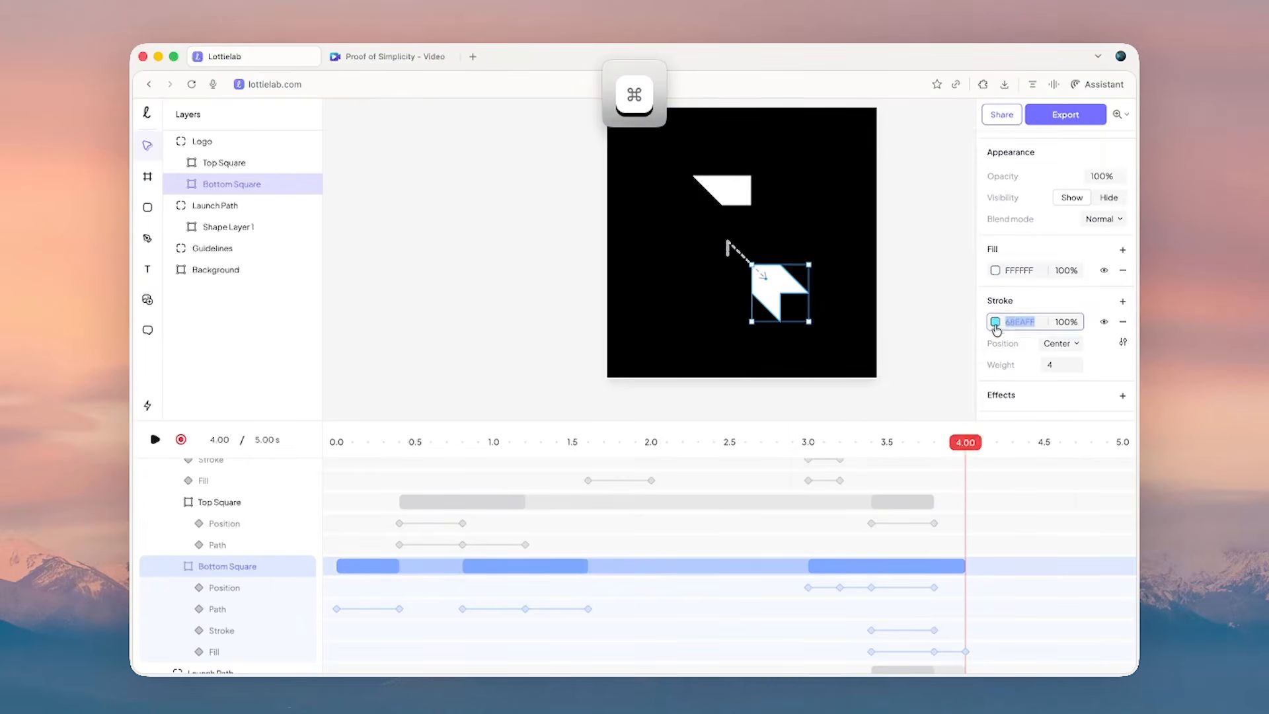
pyautogui.scroll(-1, 995, 325)
pyautogui.click(994, 253)
pyautogui.moveTo(897, 233); pyautogui.dragTo(804, 202)
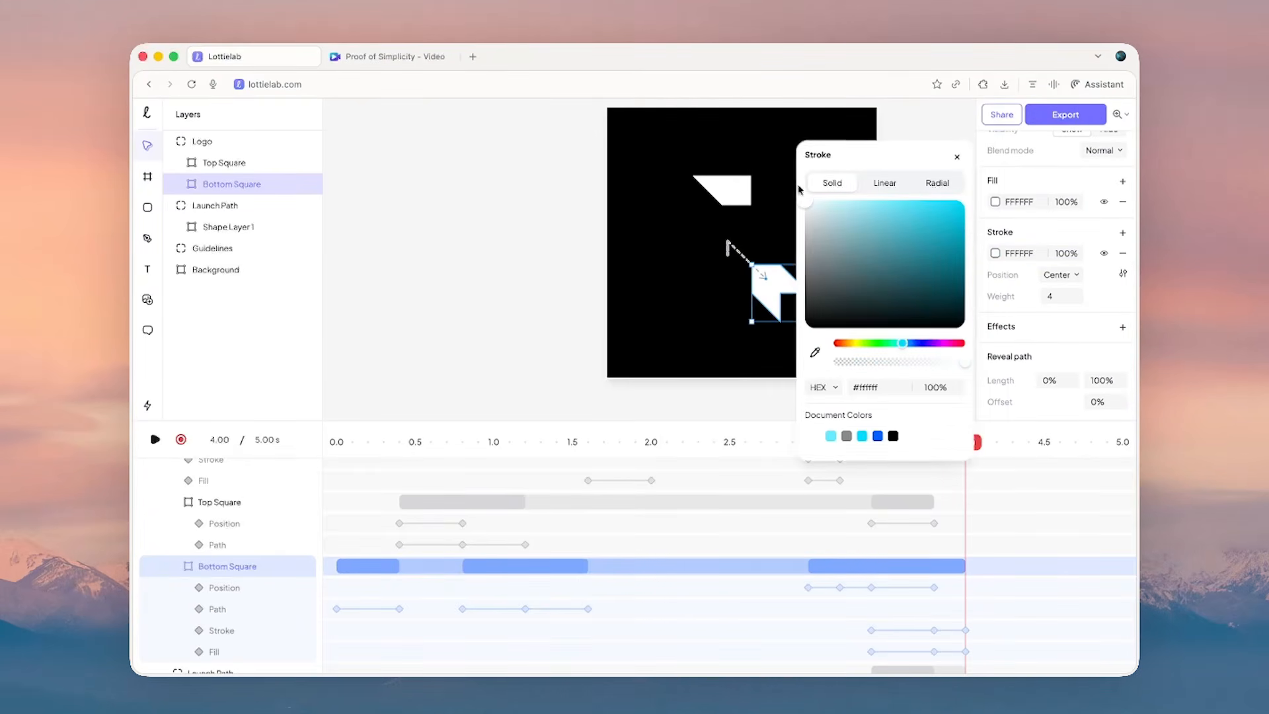
# - Try Hold easing on Bottom Square's stroke and fill transitions between 3.8 s and 4.0 s, and preview it
pyautogui.click(949, 630)
pyautogui.keyDown('shift'); pyautogui.click(949, 652); pyautogui.keyUp('shift')
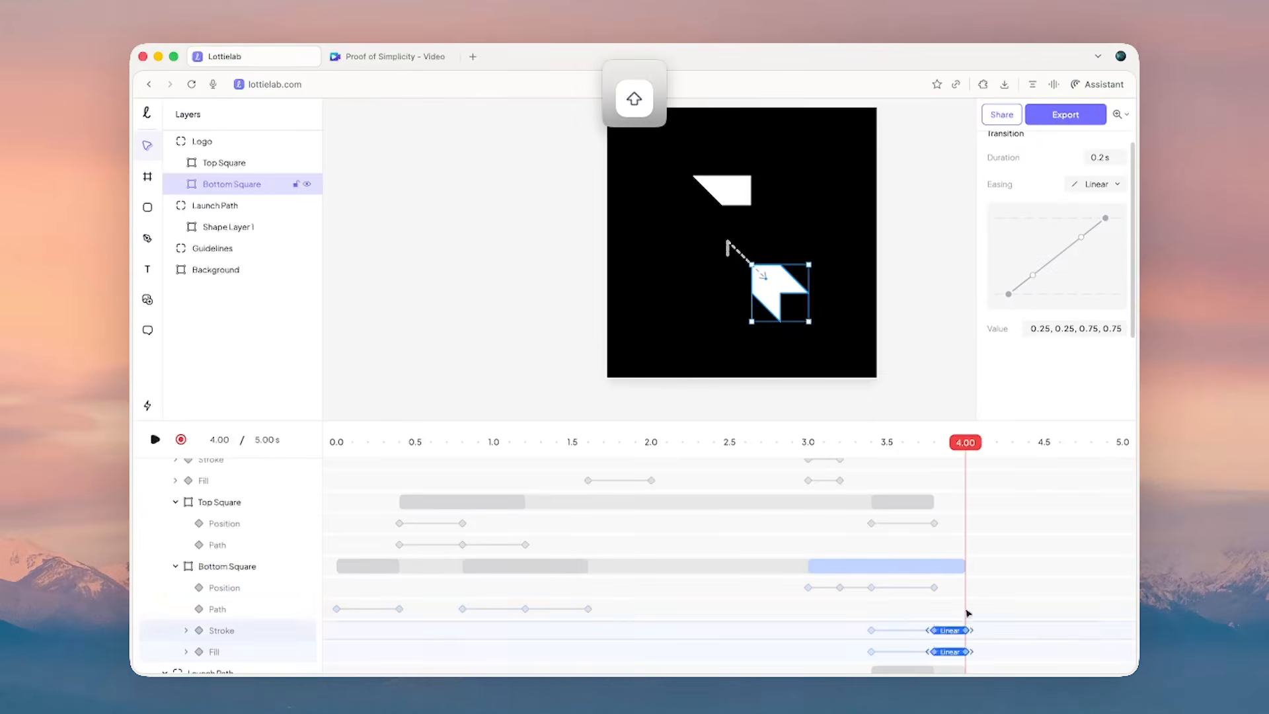
pyautogui.click(1097, 187)
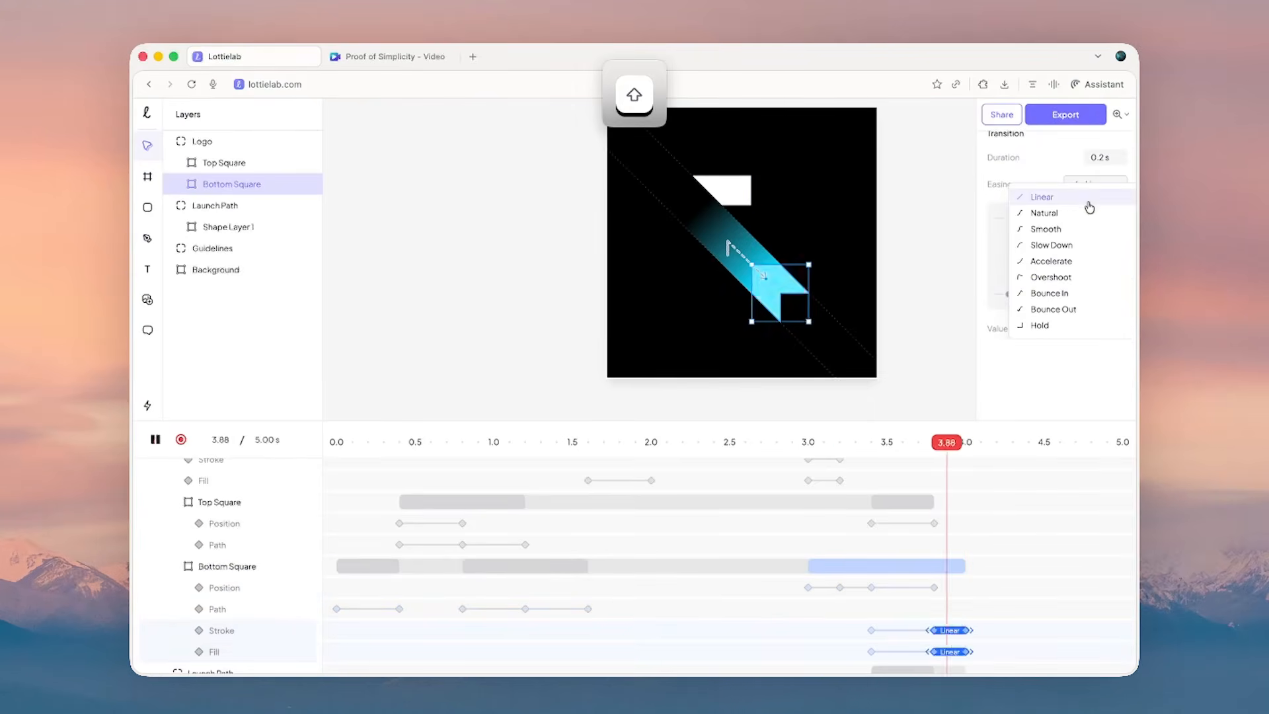
pyautogui.click(1050, 322)
pyautogui.moveTo(939, 445); pyautogui.dragTo(966, 448)
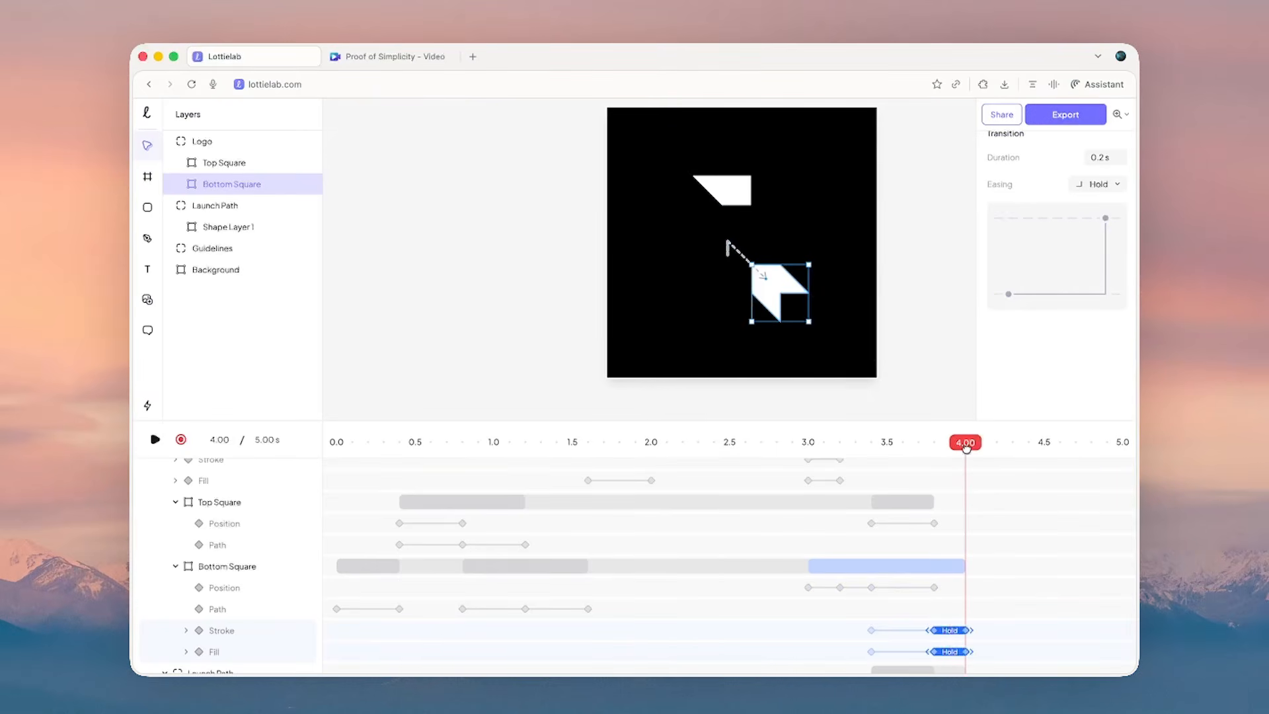
pyautogui.scroll(5, 757, 267)
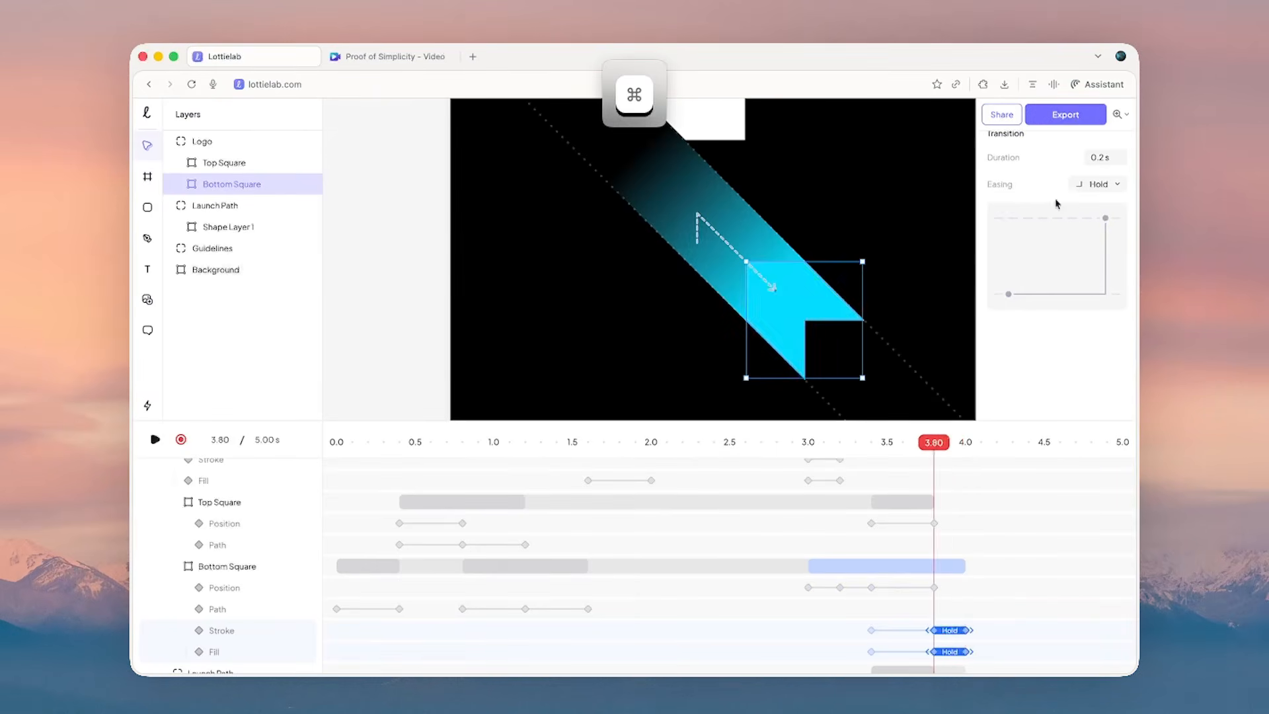
# - Give Bottom Square's stroke and fill transitions at 3.8–4.0 s a custom easing of 1, 0, 0, 1 and preview them
pyautogui.click(1096, 187)
pyautogui.click(1083, 207)
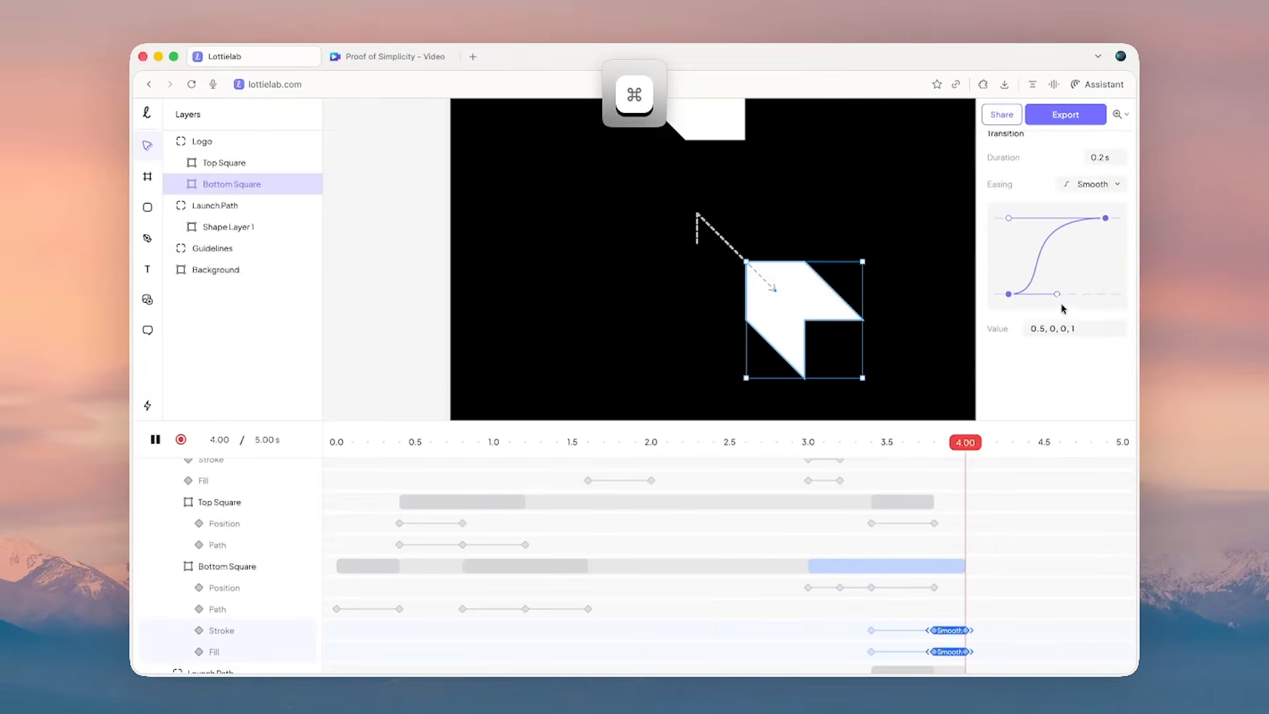
pyautogui.moveTo(1084, 291); pyautogui.dragTo(1105, 294)
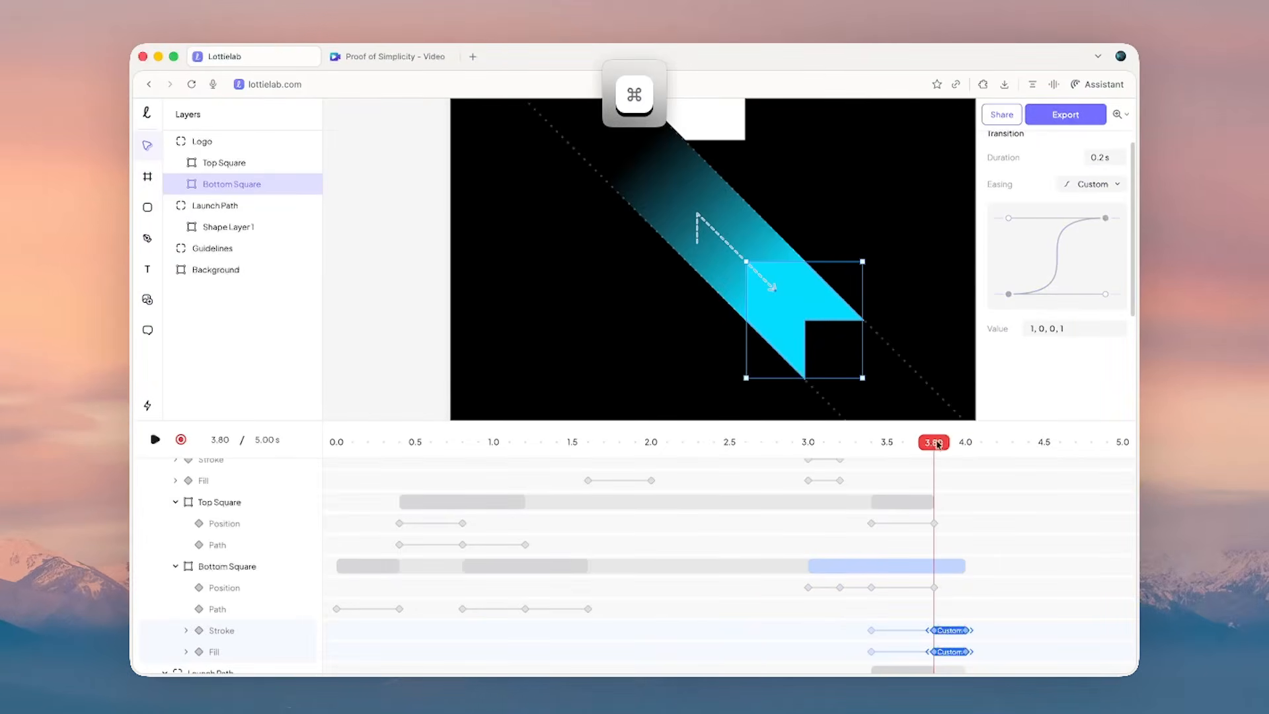
pyautogui.moveTo(938, 445); pyautogui.dragTo(968, 448)
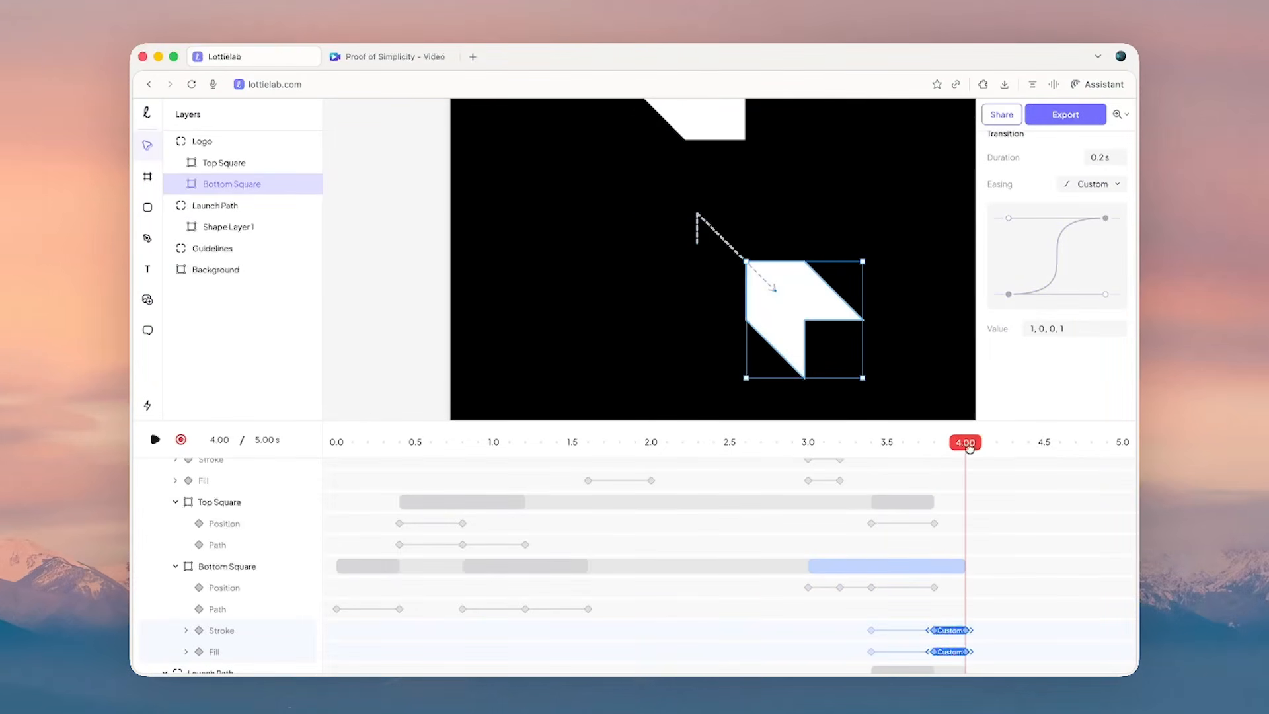
# - At 4.0 s, stretch Bottom Square's path by moving its three upper-left points up and left along the diagonal
pyautogui.doubleClick(819, 292)
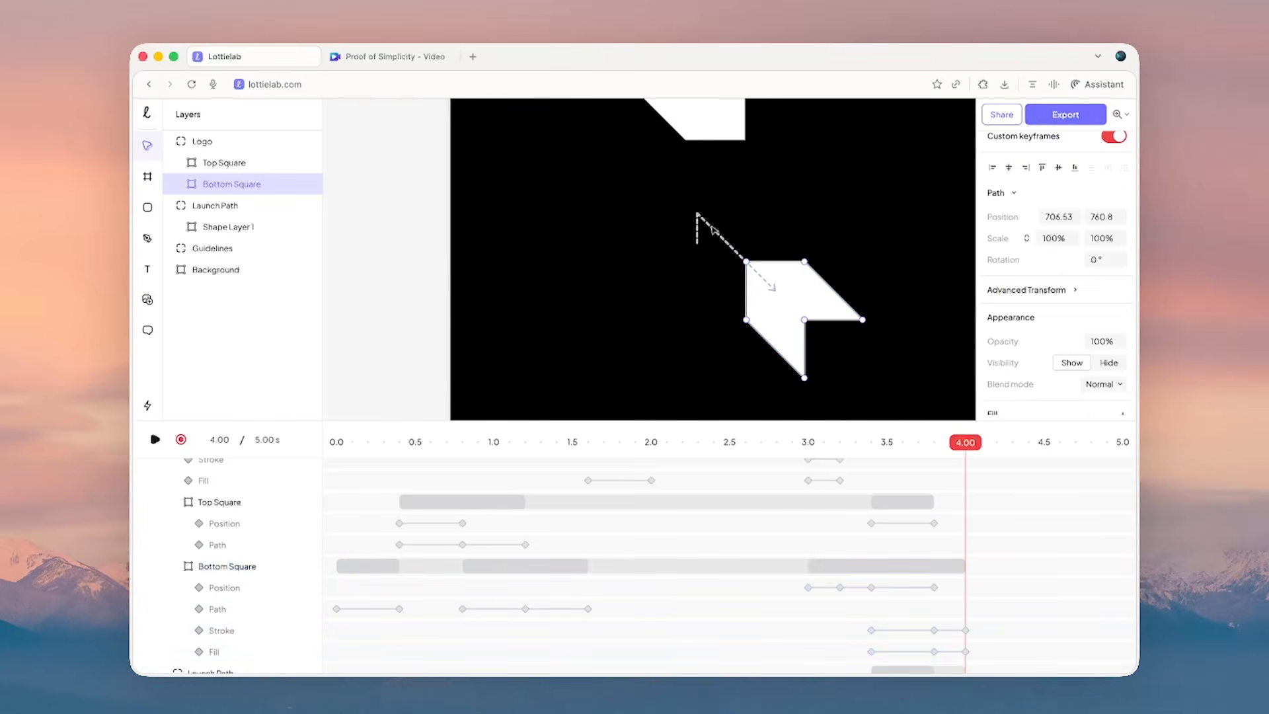
pyautogui.moveTo(721, 209); pyautogui.dragTo(813, 277)
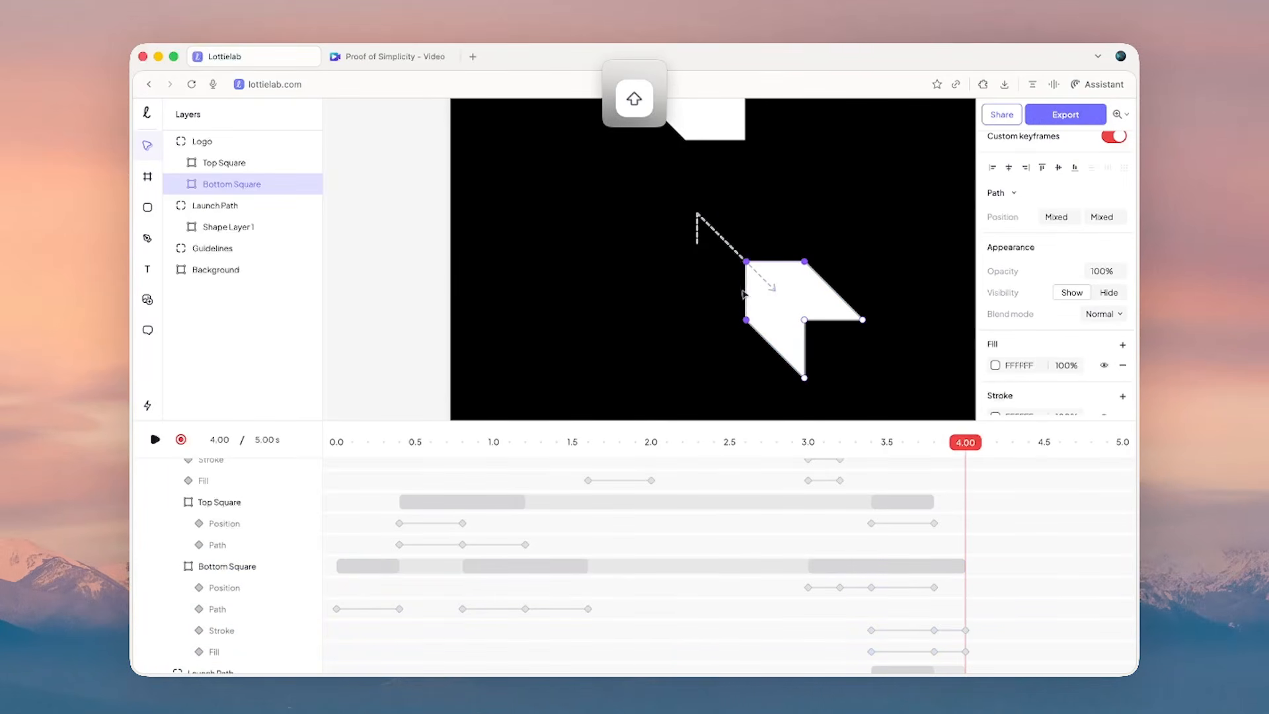
pyautogui.moveTo(750, 265); pyautogui.dragTo(722, 239)
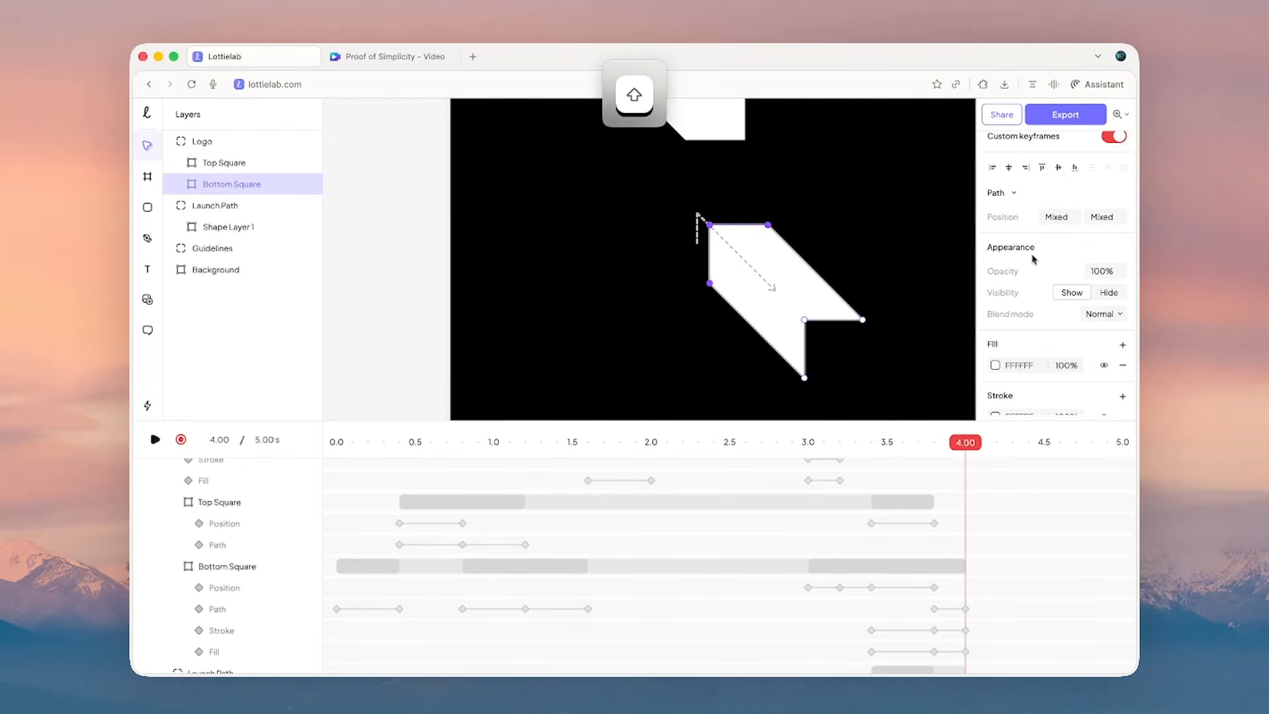
# - Scale Bottom Square to 75% at 4.0 s
pyautogui.click(263, 181)
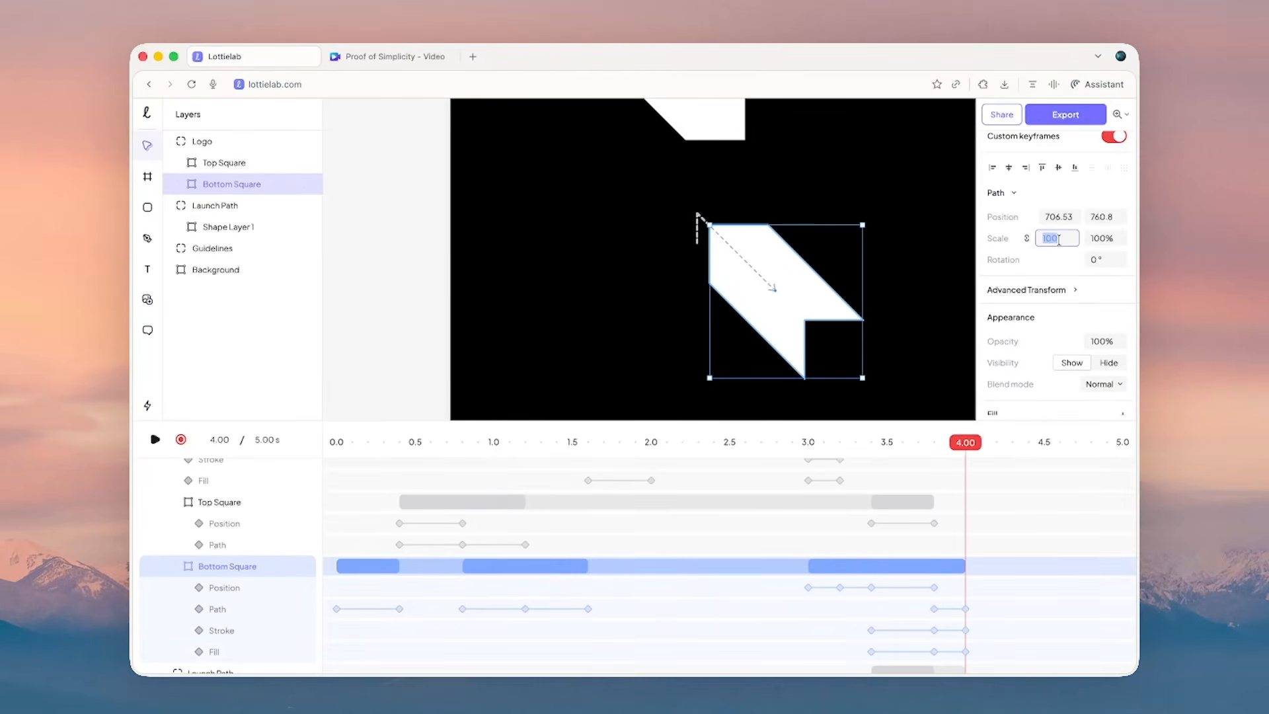
pyautogui.write('75')
pyautogui.press('Return')
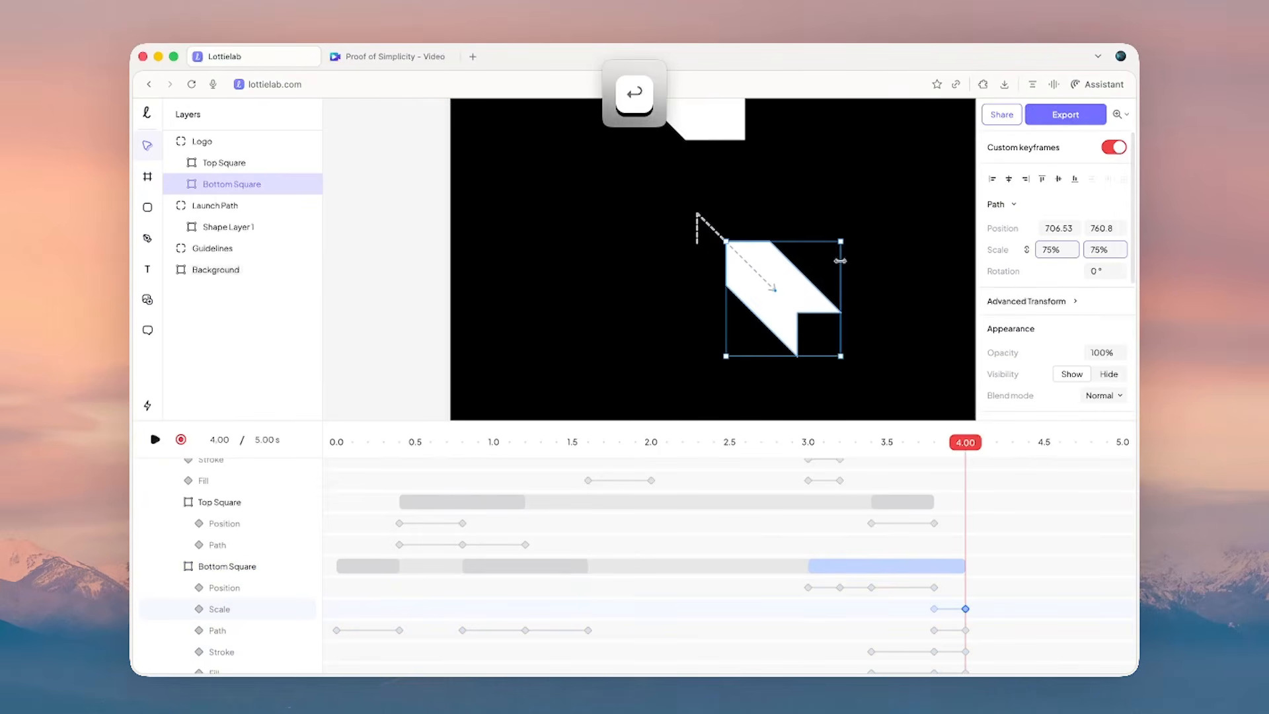
# - At 4.5 s, move Bottom Square diagonally up and left along the launch path to position 346.53, 410.8
pyautogui.keyDown('super'); pyautogui.scroll(-5, 832, 259); pyautogui.keyUp('super')
pyautogui.moveTo(961, 442); pyautogui.dragTo(1048, 461)
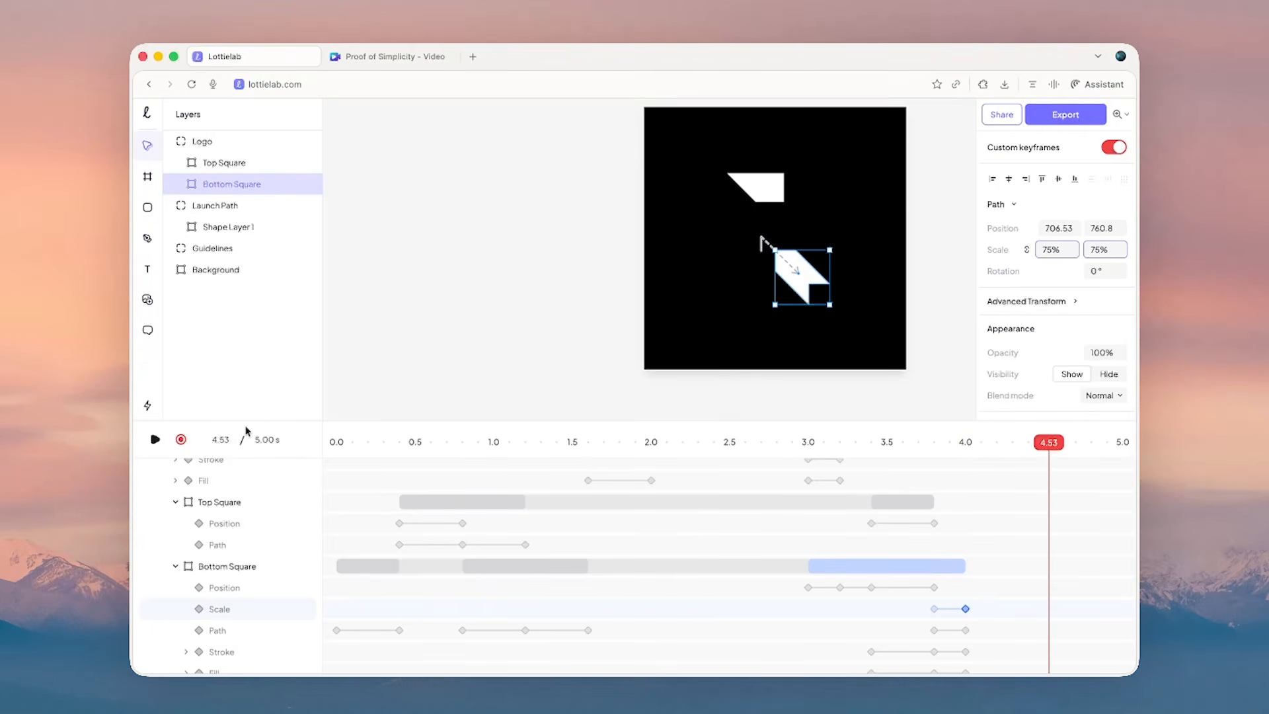
pyautogui.write('4.')
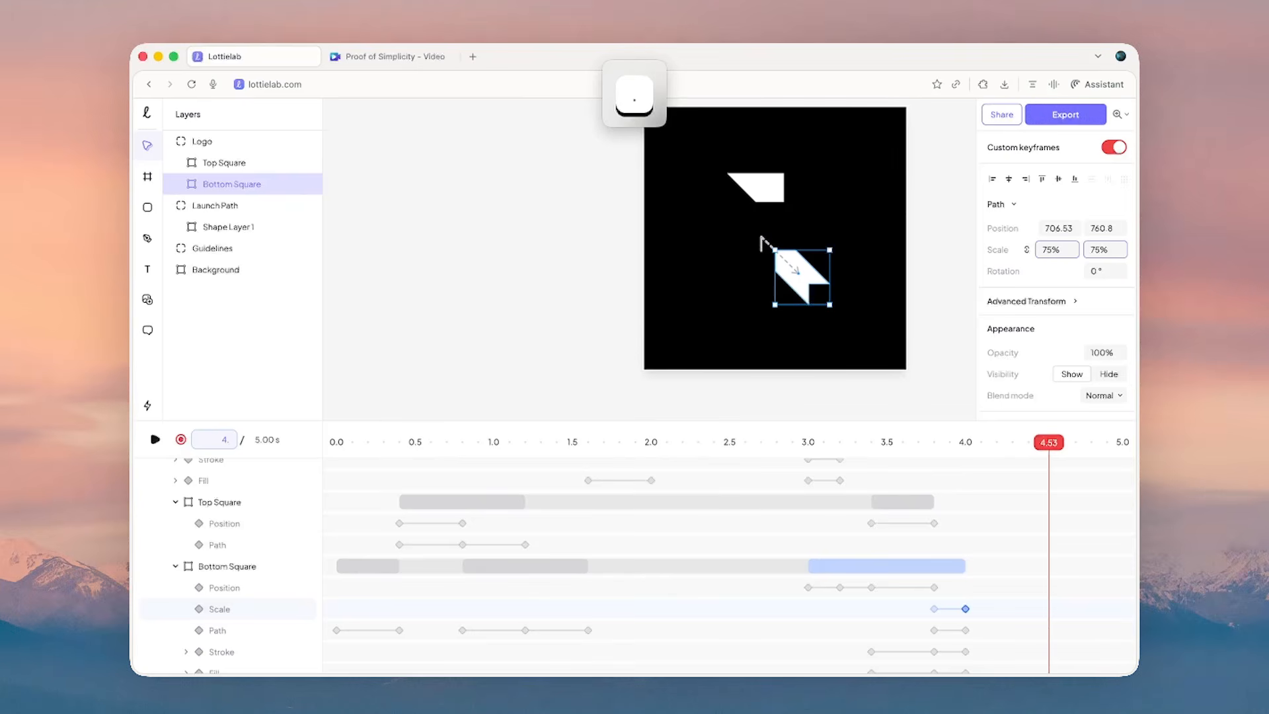
pyautogui.write('5')
pyautogui.press('Return')
pyautogui.scroll(1, 858, 359)
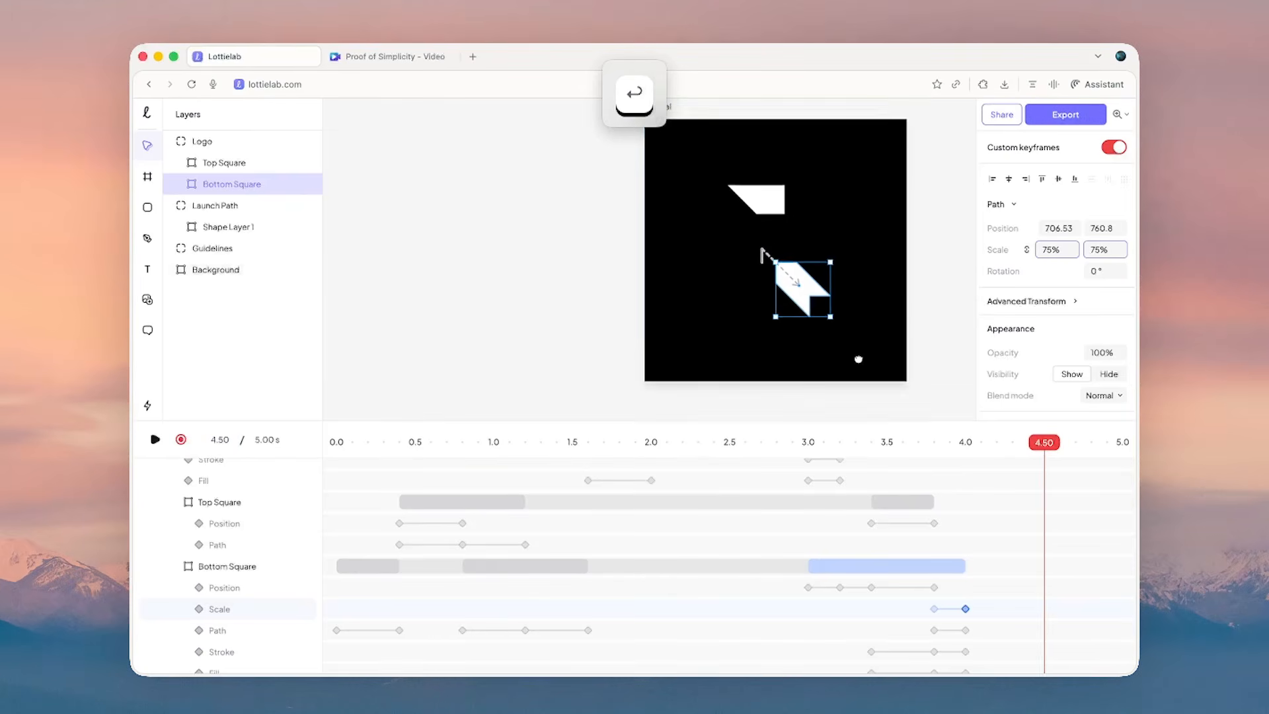
pyautogui.click(820, 328)
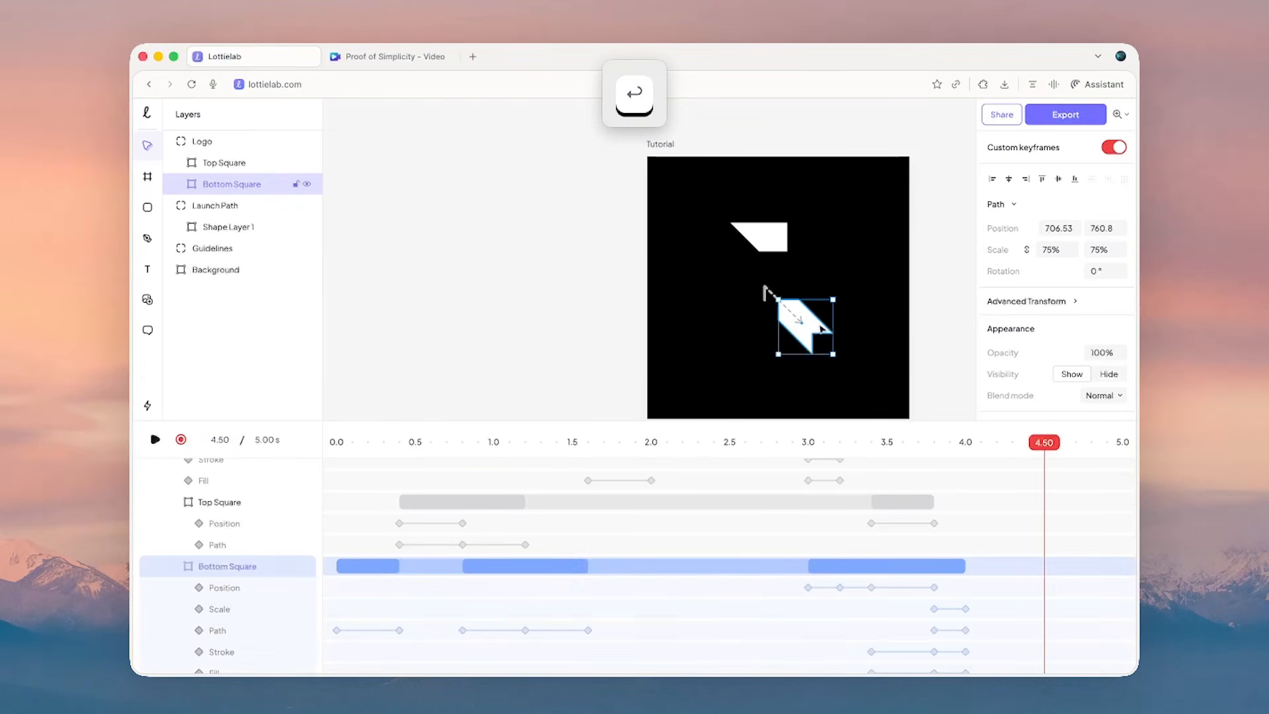
pyautogui.hotkey('shift', 'Left')
pyautogui.hotkey('shift', 'Up')
pyautogui.hotkey('shift', 'Left')
pyautogui.hotkey('shift', 'Up')
pyautogui.hotkey('shift', 'Left')
pyautogui.hotkey('shift', 'Up')
pyautogui.hotkey('shift', 'Left')
pyautogui.hotkey('shift', 'Up')
pyautogui.hotkey('shift', 'Left')
pyautogui.hotkey('shift', 'Up')
pyautogui.hotkey('shift', 'Left')
pyautogui.hotkey('shift', 'Up')
pyautogui.hotkey('shift', 'Left')
pyautogui.hotkey('shift', 'Up')
pyautogui.hotkey('shift', 'Left')
pyautogui.hotkey('shift', 'Up')
pyautogui.hotkey('shift', 'Left')
pyautogui.hotkey('shift', 'Up')
pyautogui.hotkey('shift', 'Left')
pyautogui.hotkey('shift', 'Up')
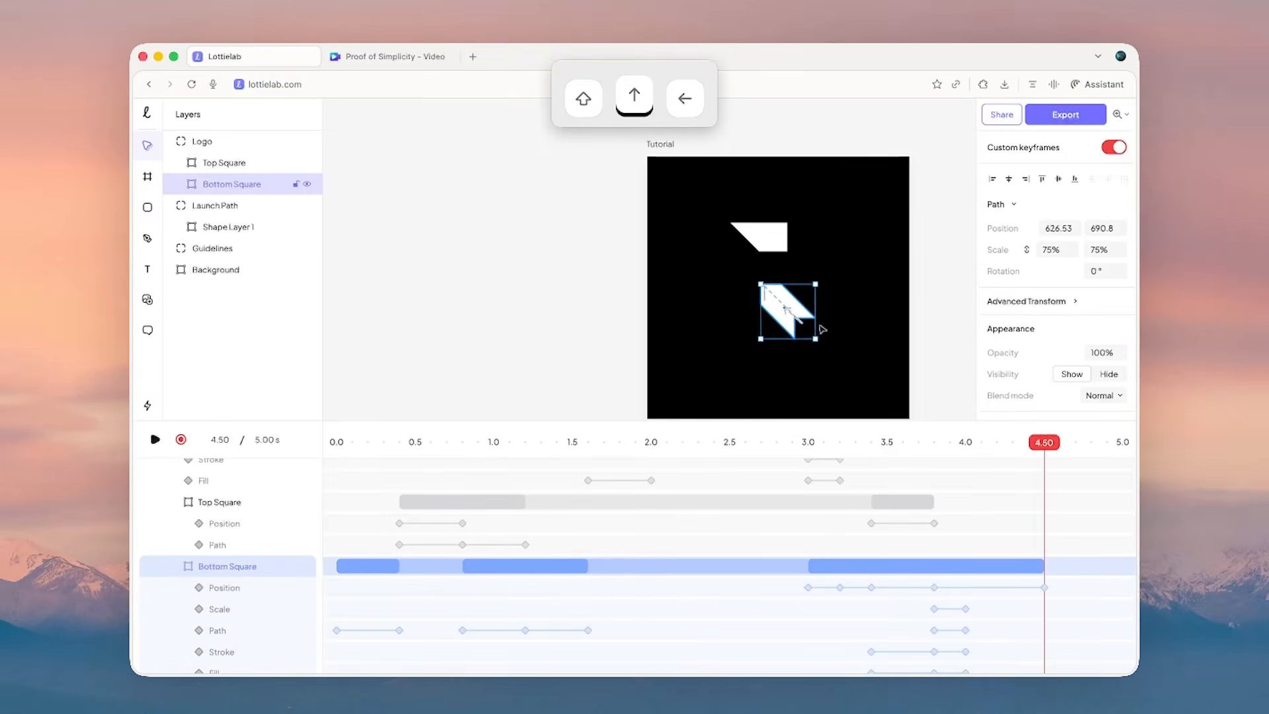
pyautogui.hotkey('shift', 'Left')
pyautogui.hotkey('shift', 'Up')
pyautogui.hotkey('shift', 'Left')
pyautogui.hotkey('shift', 'Up')
pyautogui.hotkey('shift', 'Left')
pyautogui.hotkey('shift', 'Up')
pyautogui.hotkey('shift', 'Left')
pyautogui.hotkey('shift', 'Up')
pyautogui.hotkey('shift', 'Left')
pyautogui.hotkey('shift', 'Up')
pyautogui.hotkey('shift', 'Left')
pyautogui.hotkey('shift', 'Up')
pyautogui.hotkey('shift', 'Left')
pyautogui.hotkey('shift', 'Up')
pyautogui.hotkey('shift', 'Left')
pyautogui.hotkey('shift', 'Up')
pyautogui.hotkey('shift', 'Left')
pyautogui.hotkey('shift', 'Up')
pyautogui.hotkey('shift', 'Left')
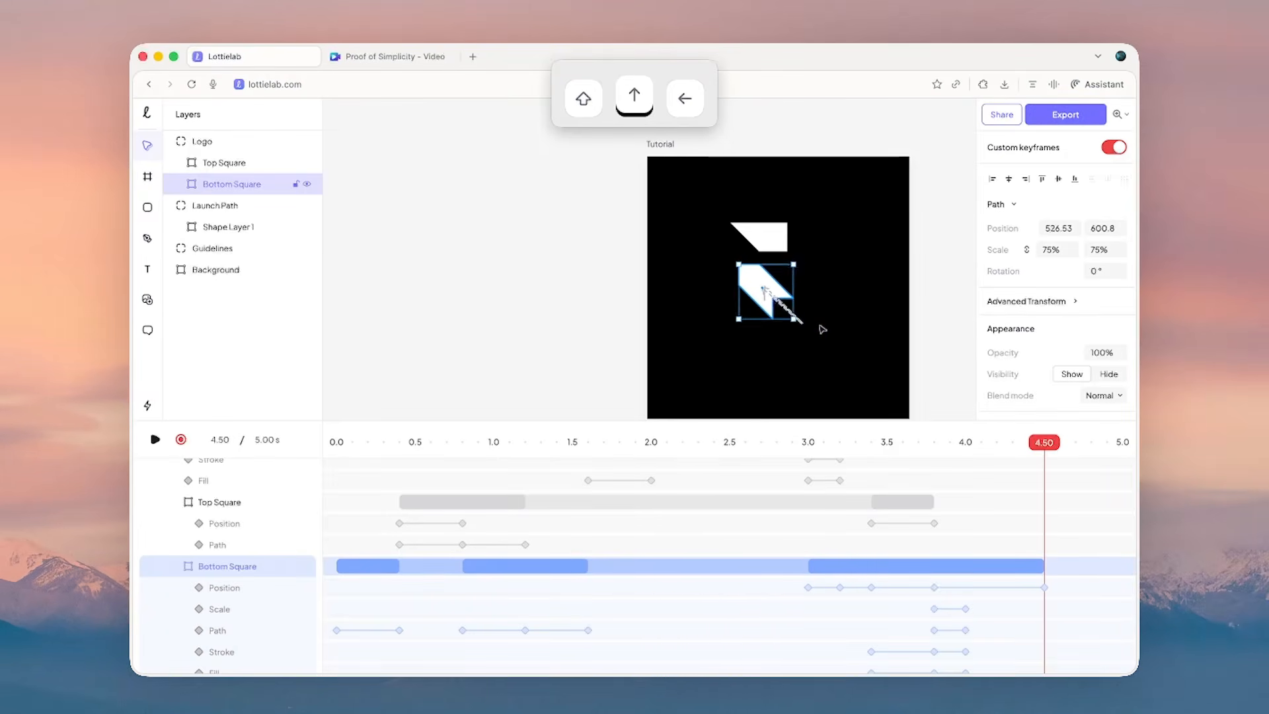
pyautogui.hotkey('shift', 'Left')
pyautogui.hotkey('shift', 'Up')
pyautogui.hotkey('shift', 'Left')
pyautogui.hotkey('shift', 'Up')
pyautogui.hotkey('shift', 'Left')
pyautogui.hotkey('shift', 'Up')
pyautogui.hotkey('shift', 'Left')
pyautogui.hotkey('shift', 'Up')
pyautogui.hotkey('shift', 'Left')
pyautogui.hotkey('shift', 'Up')
pyautogui.hotkey('shift', 'Left')
pyautogui.hotkey('shift', 'Up')
pyautogui.hotkey('shift', 'Left')
pyautogui.hotkey('shift', 'Up')
pyautogui.hotkey('shift', 'Left')
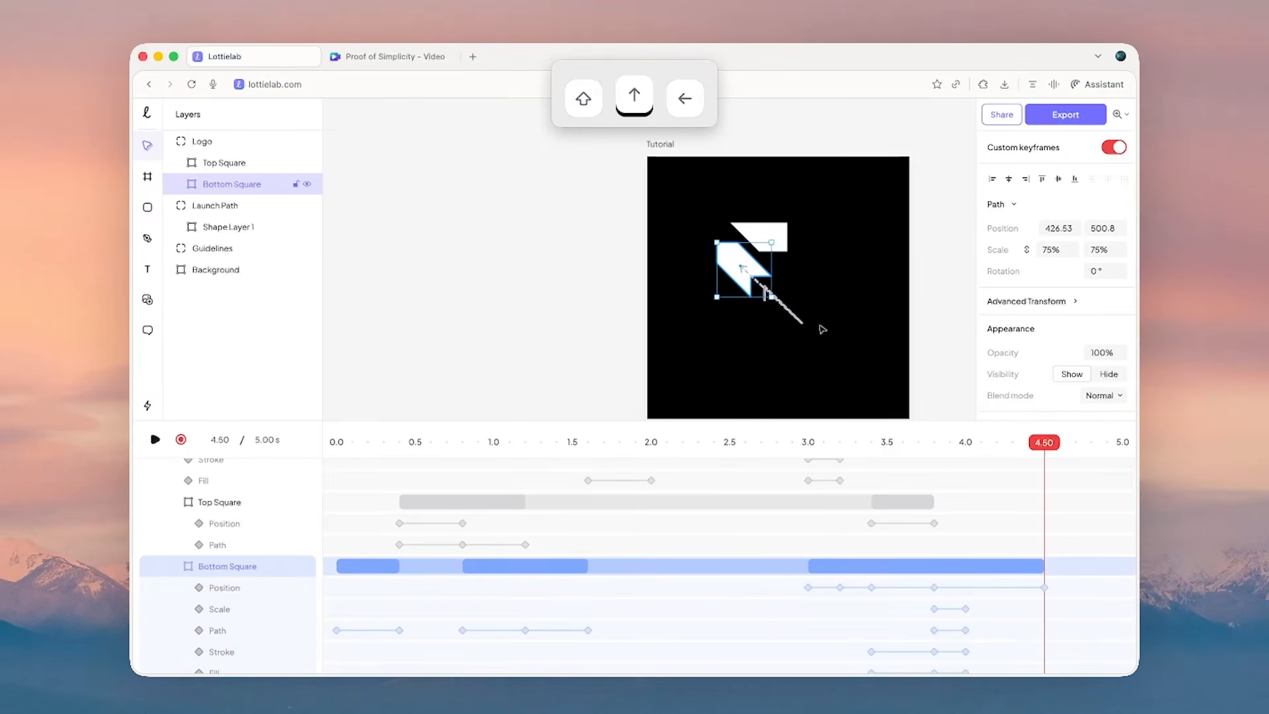
pyautogui.hotkey('shift', 'Up')
pyautogui.hotkey('shift', 'Left')
pyautogui.hotkey('shift', 'Up')
pyautogui.hotkey('shift', 'Left')
pyautogui.hotkey('shift', 'Up')
pyautogui.hotkey('shift', 'Left')
pyautogui.hotkey('shift', 'Up')
pyautogui.hotkey('shift', 'Left')
pyautogui.hotkey('shift', 'Up')
pyautogui.hotkey('shift', 'Left')
pyautogui.hotkey('shift', 'Up')
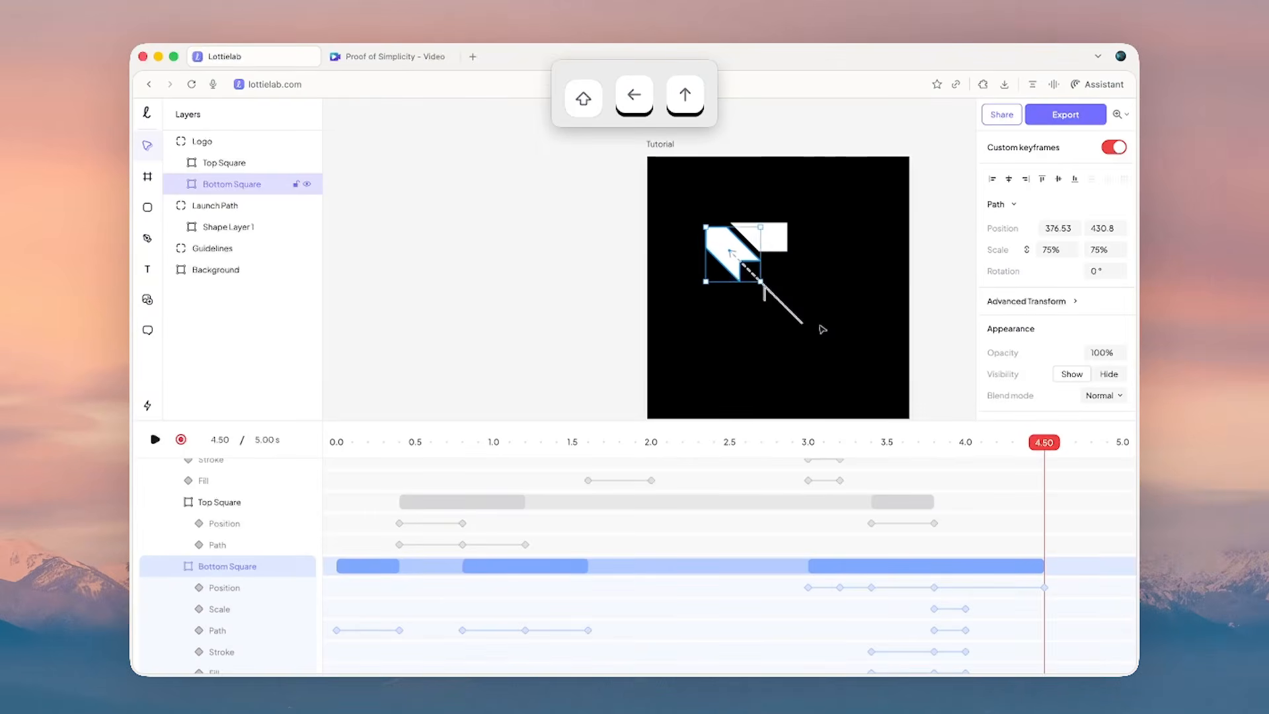
pyautogui.hotkey('shift', 'Left')
pyautogui.hotkey('shift', 'Up')
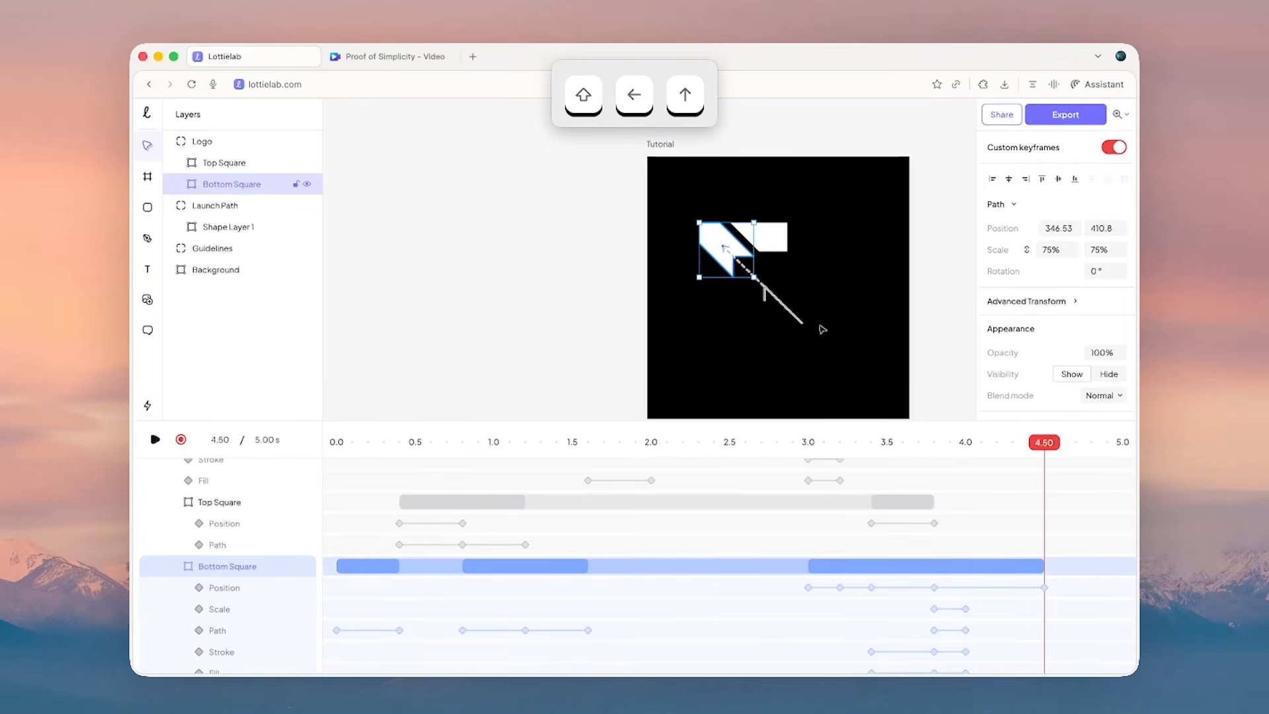
pyautogui.moveTo(814, 239); pyautogui.dragTo(782, 228)
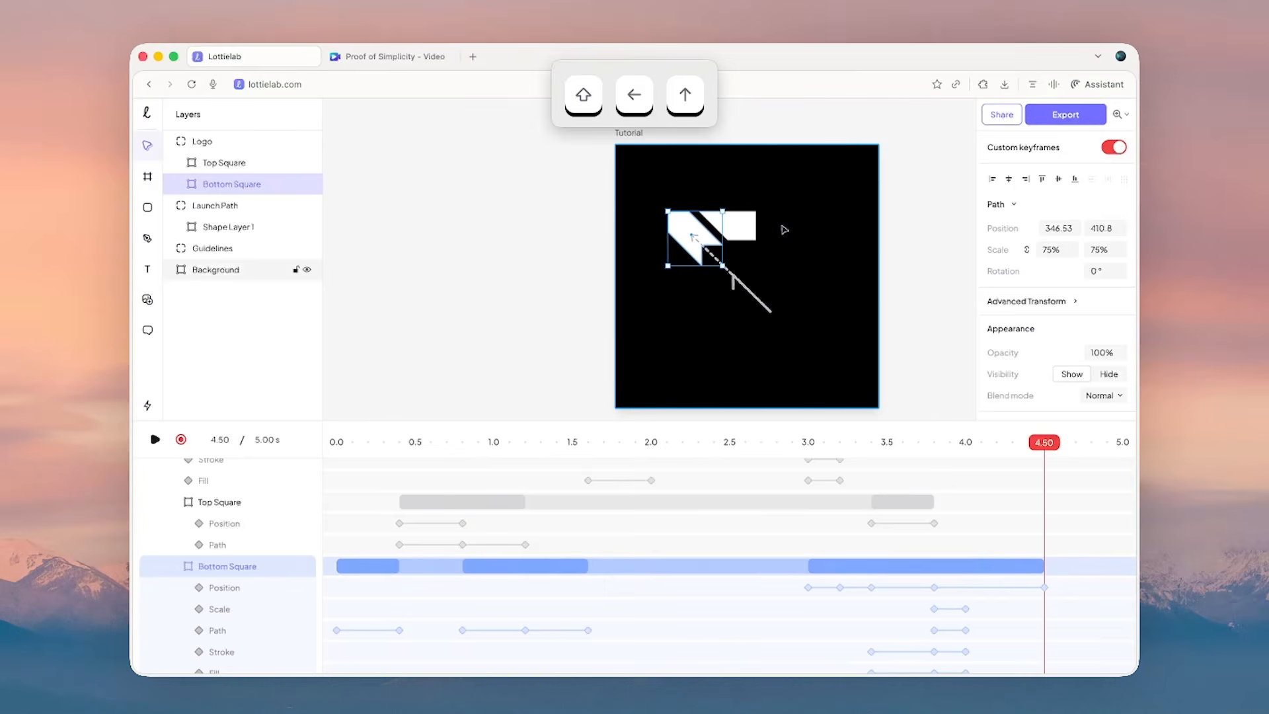
# - Copy Bottom Square's position keyframe at 3.8 s and paste it at 4.0 s
pyautogui.click(934, 587)
pyautogui.press('super+c')
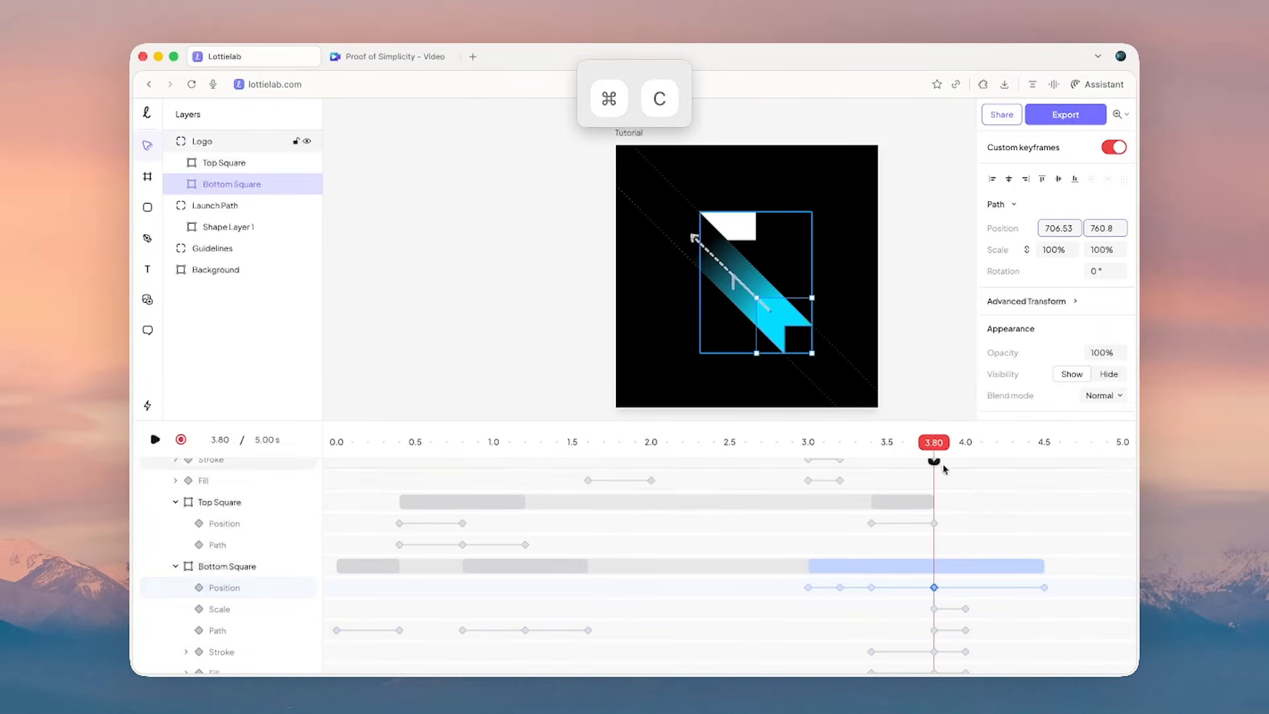
pyautogui.moveTo(935, 447); pyautogui.dragTo(965, 442)
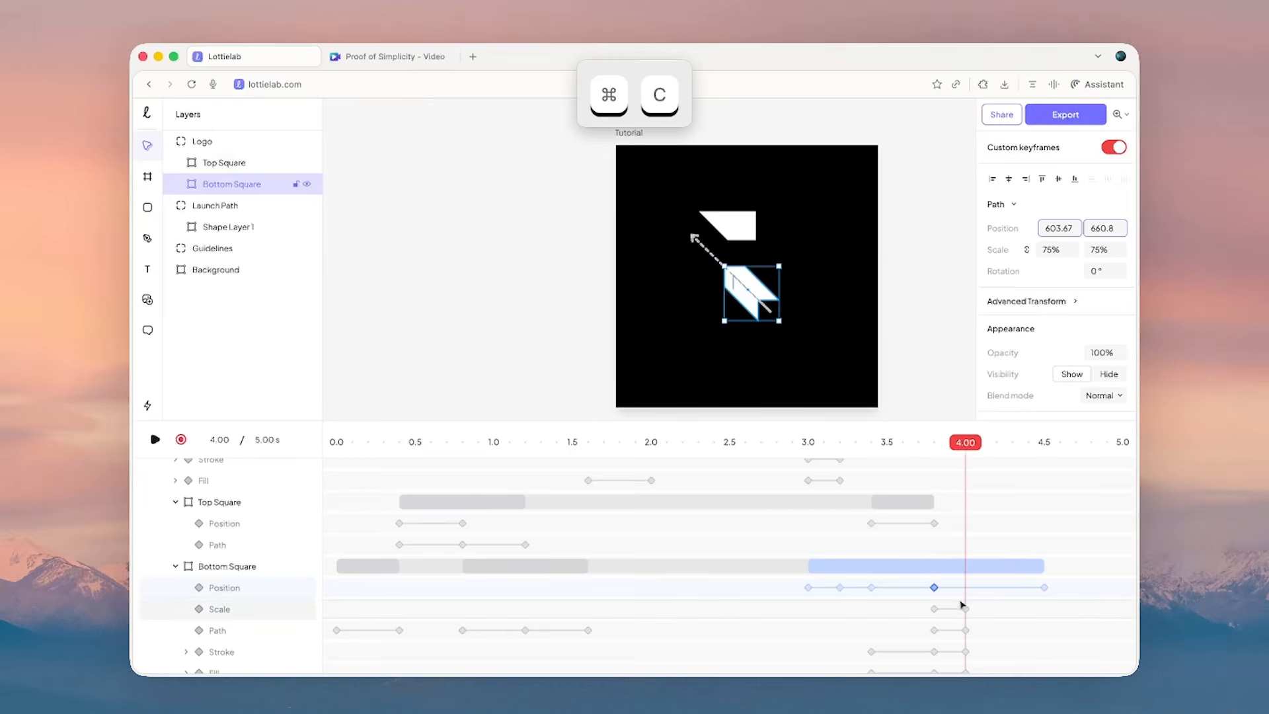
pyautogui.press('super+v')
# - Try Smooth easing on Bottom Square's position transition between 4.0 s and 4.5 s, and preview it
pyautogui.click(996, 588)
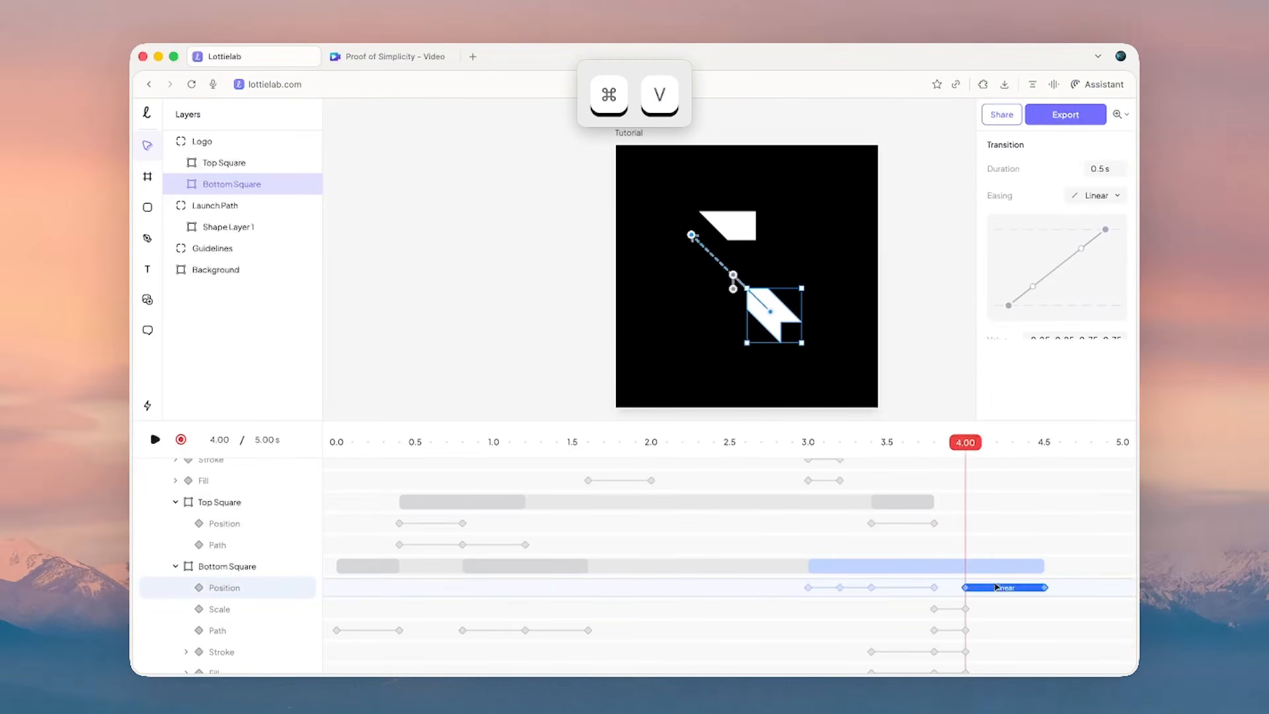
pyautogui.click(1118, 199)
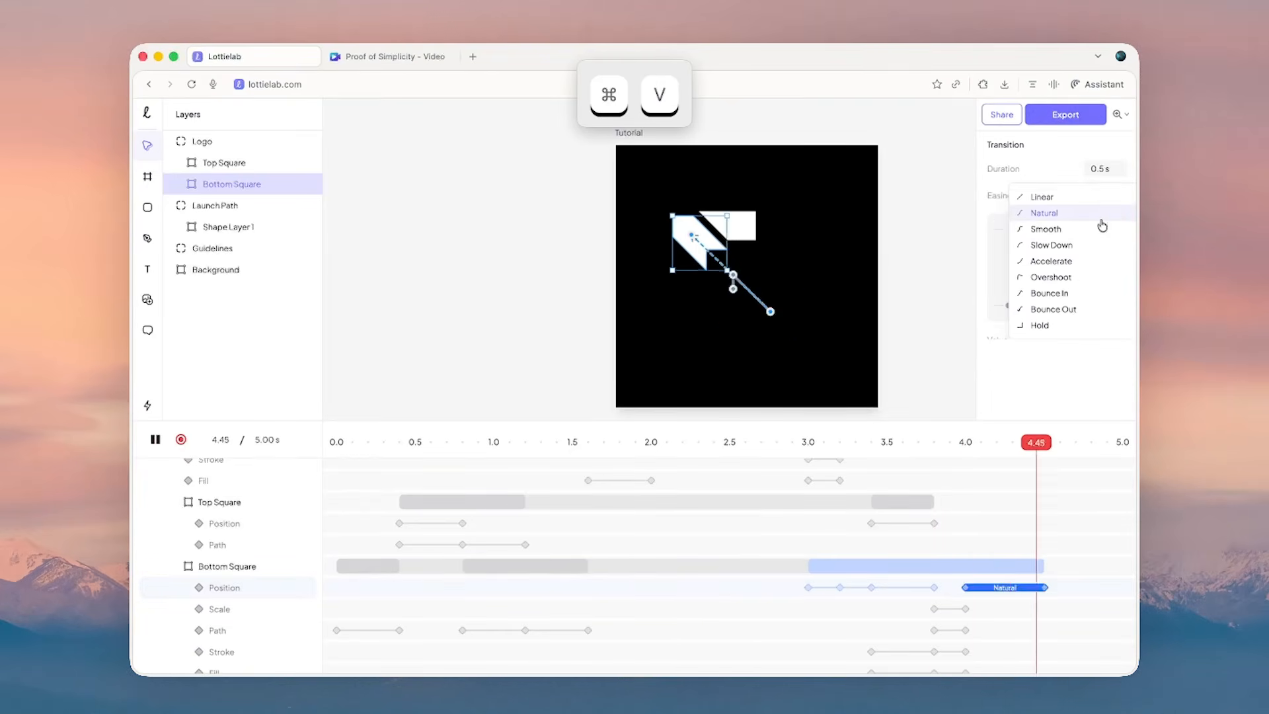
pyautogui.click(1101, 229)
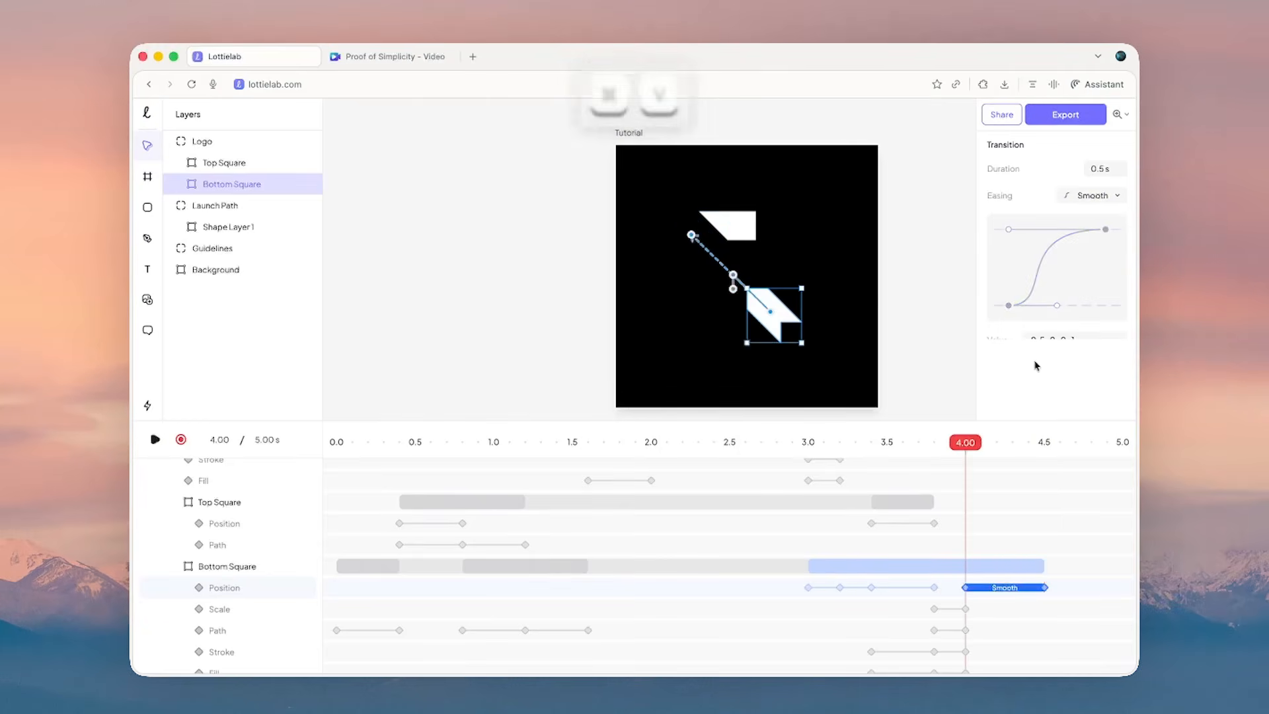
pyautogui.moveTo(967, 442); pyautogui.dragTo(877, 439)
pyautogui.press('space')
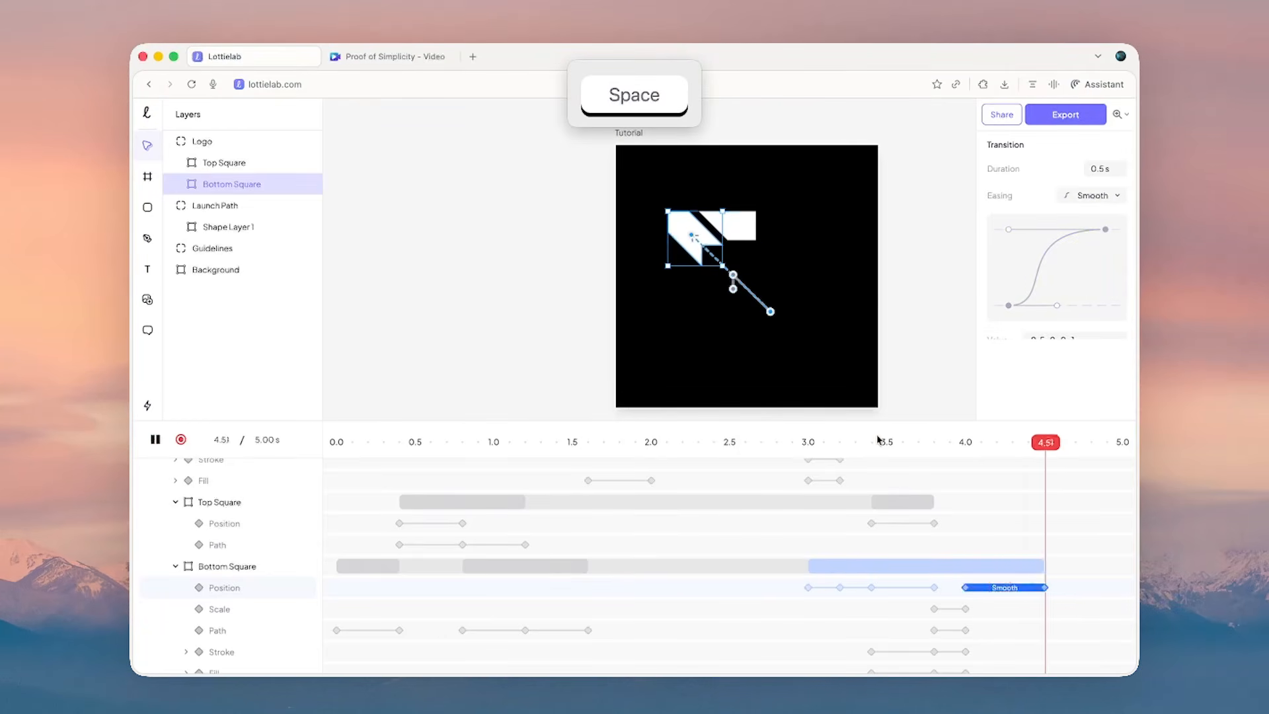
# - Try a custom easing of 0, 0, 0, 1 on Bottom Square's position transition at 4.0–4.5 s and preview it
pyautogui.moveTo(1056, 306); pyautogui.dragTo(1009, 305)
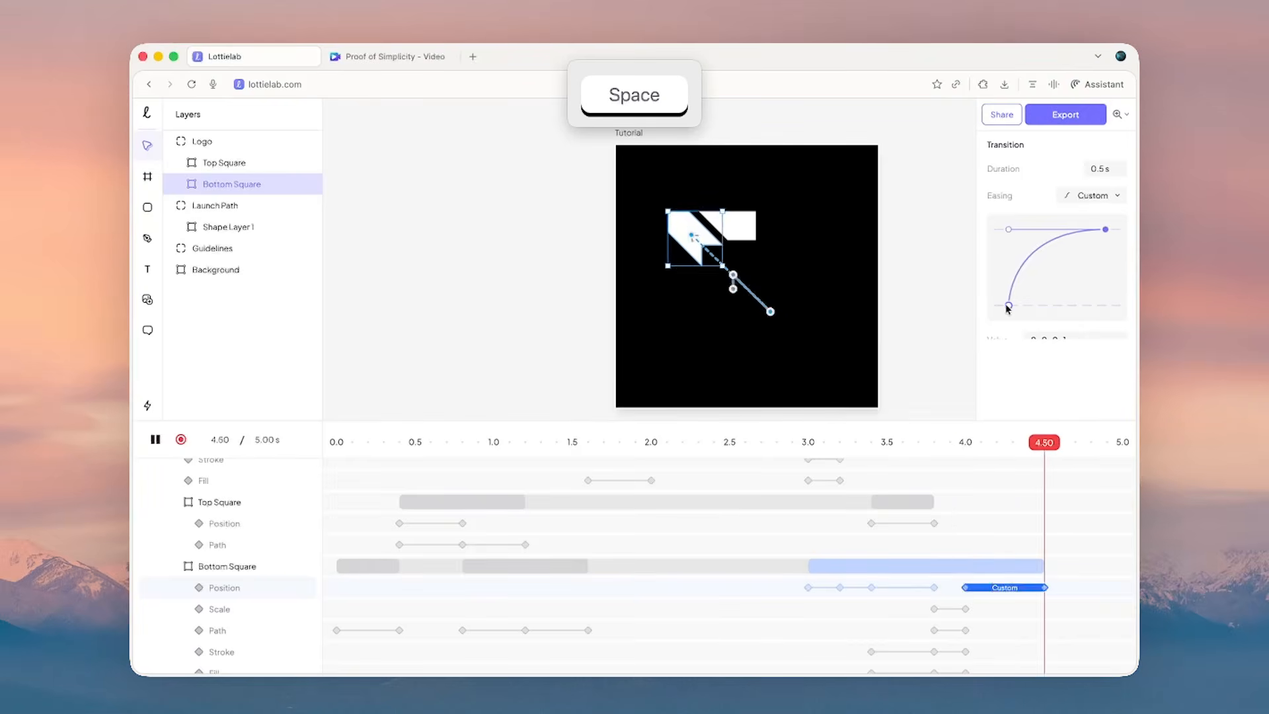
pyautogui.moveTo(965, 442); pyautogui.dragTo(920, 442)
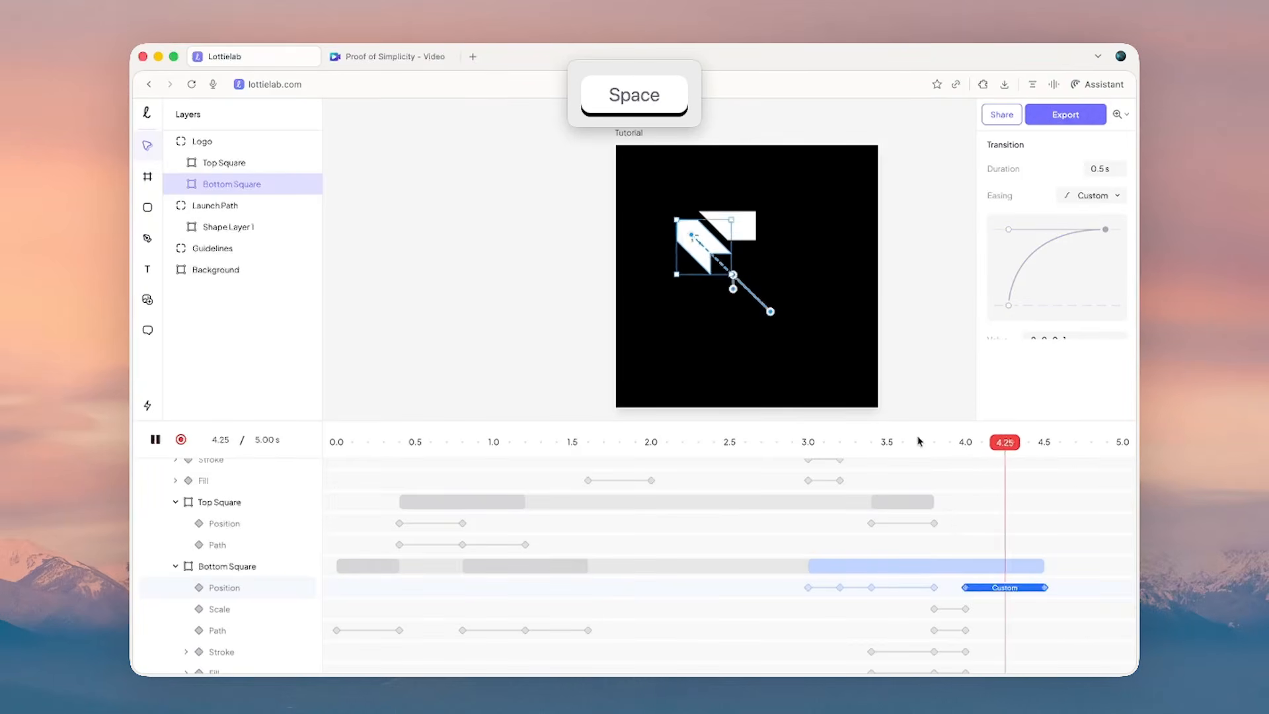
pyautogui.press('space')
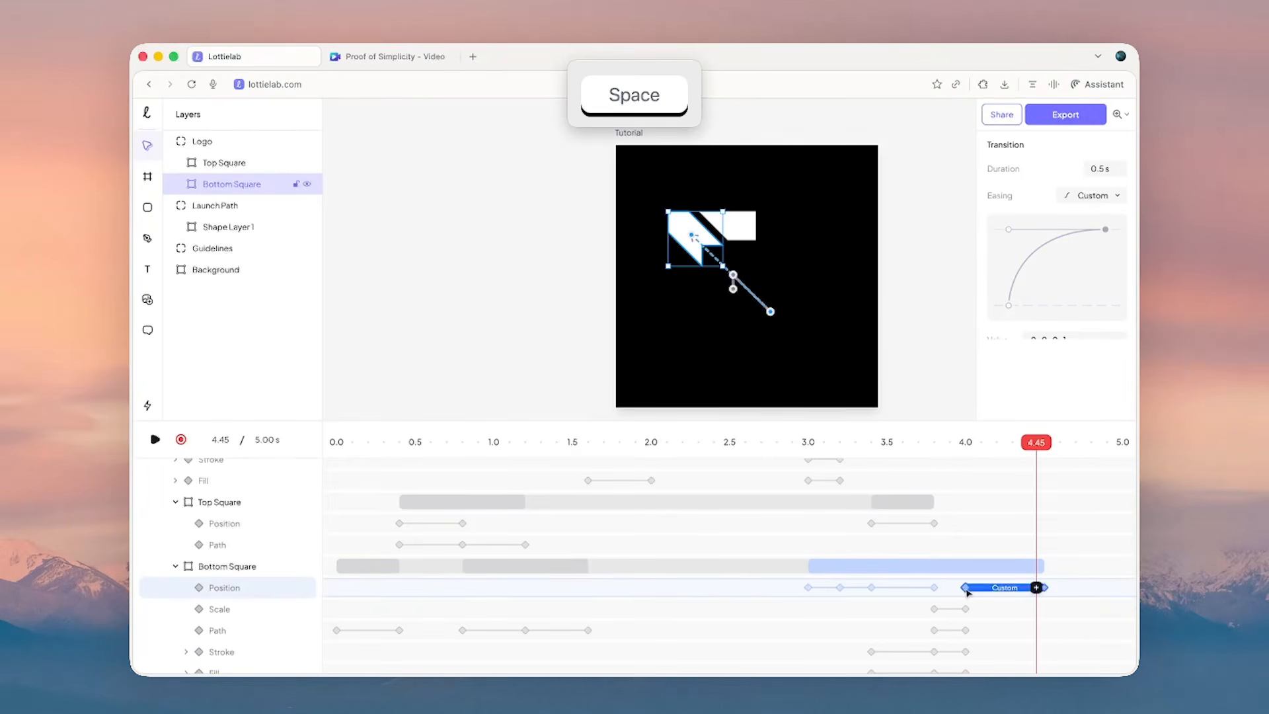
# - Retime Bottom Square's last position transition to run from 3.8 s to 4.0 s, and preview it
pyautogui.moveTo(967, 592); pyautogui.dragTo(941, 591)
pyautogui.moveTo(1047, 591); pyautogui.dragTo(969, 577)
pyautogui.moveTo(961, 452); pyautogui.dragTo(918, 454)
pyautogui.press('space')
pyautogui.press('space')
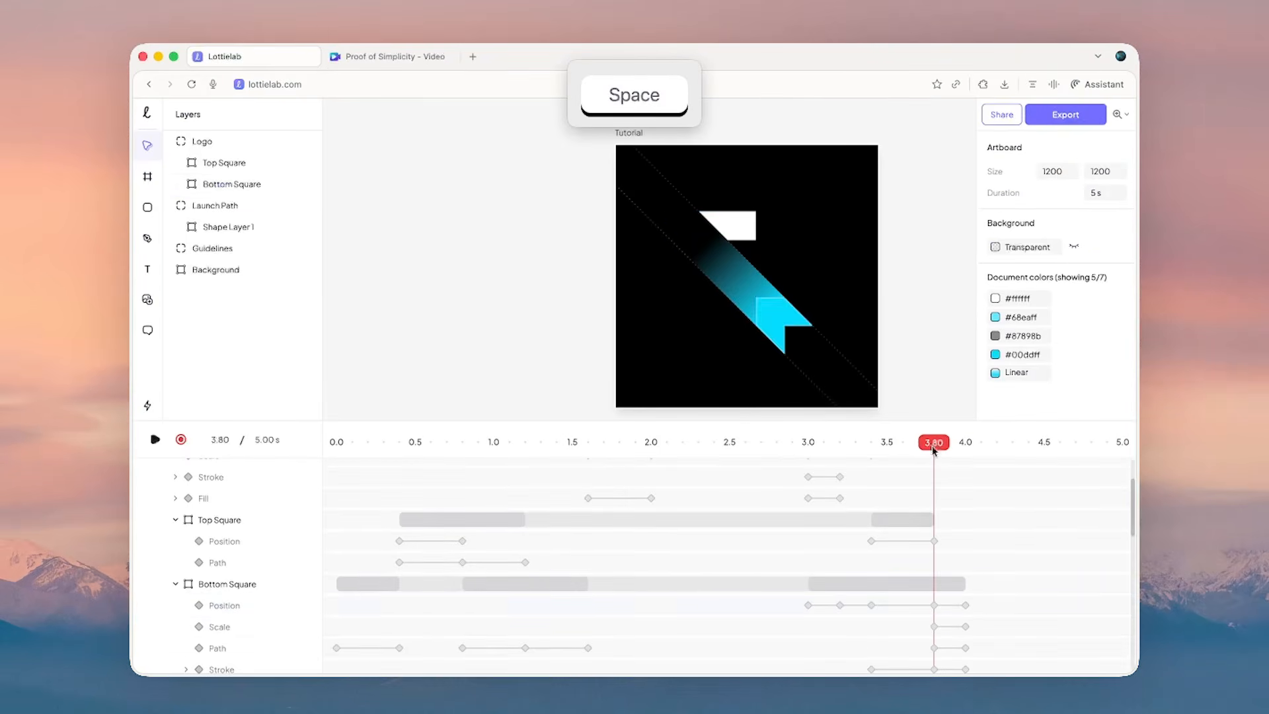
# - Give Bottom Square's position transition at 3.8–4.0 s a custom easing of 1, 0, 0, 1 and preview the motion
pyautogui.click(949, 605)
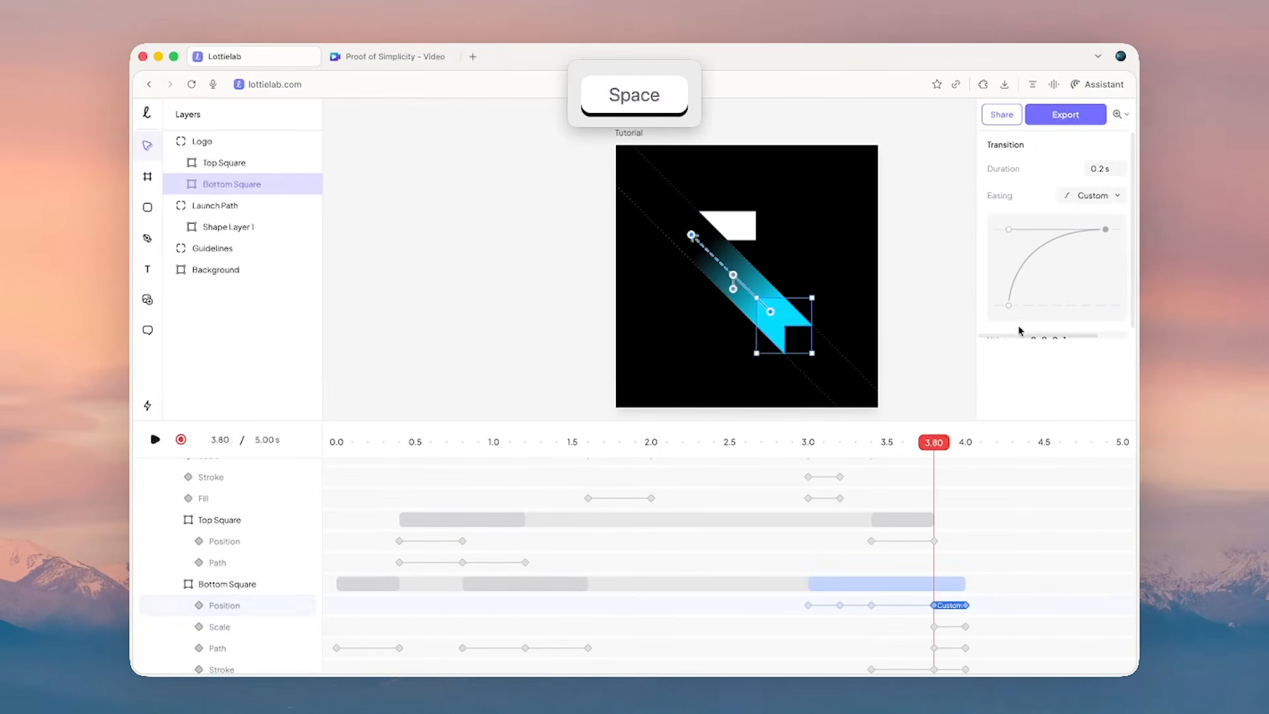
pyautogui.press('space')
pyautogui.moveTo(1009, 305); pyautogui.dragTo(1105, 305)
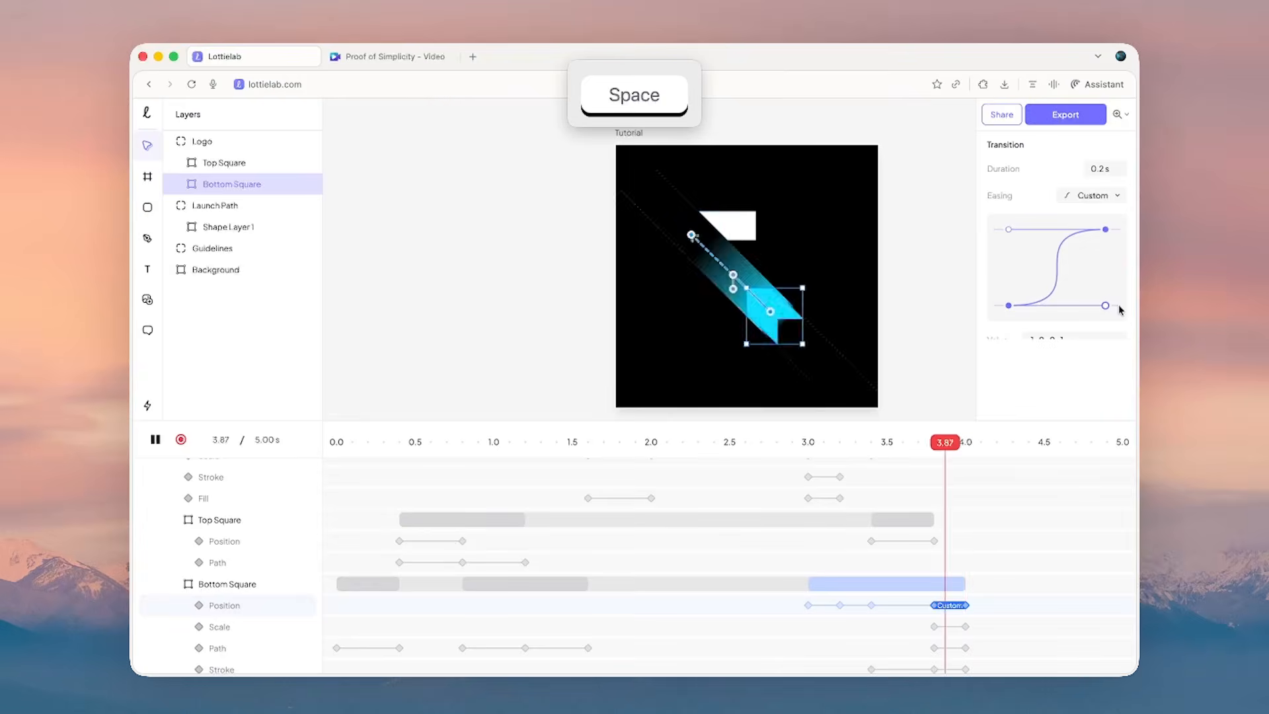
pyautogui.press('space')
pyautogui.press('space')
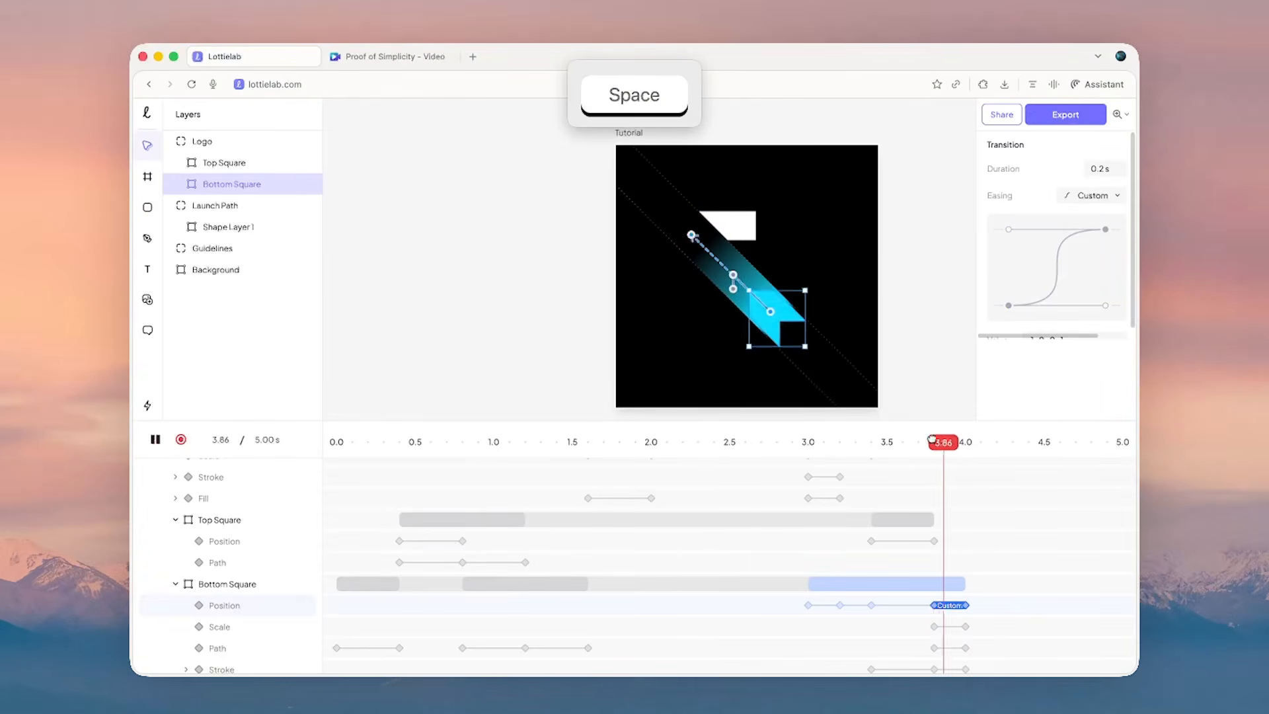
pyautogui.click(937, 464)
pyautogui.scroll(1, 937, 464)
pyautogui.scroll(-1, 943, 557)
pyautogui.press('space')
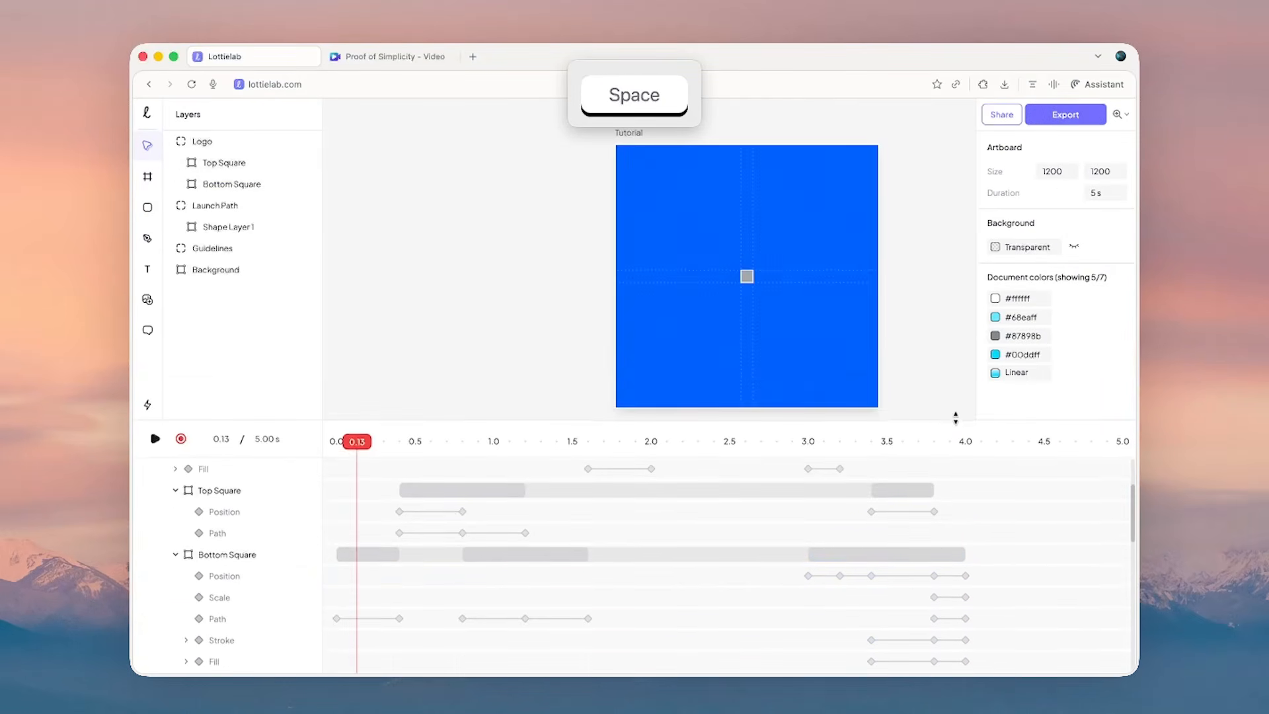
# - Try hiding Launch Path at 3.8 s, check the frame at 4.0 s, and return its hide keyframe to 4.0 s
pyautogui.moveTo(955, 417); pyautogui.dragTo(939, 382)
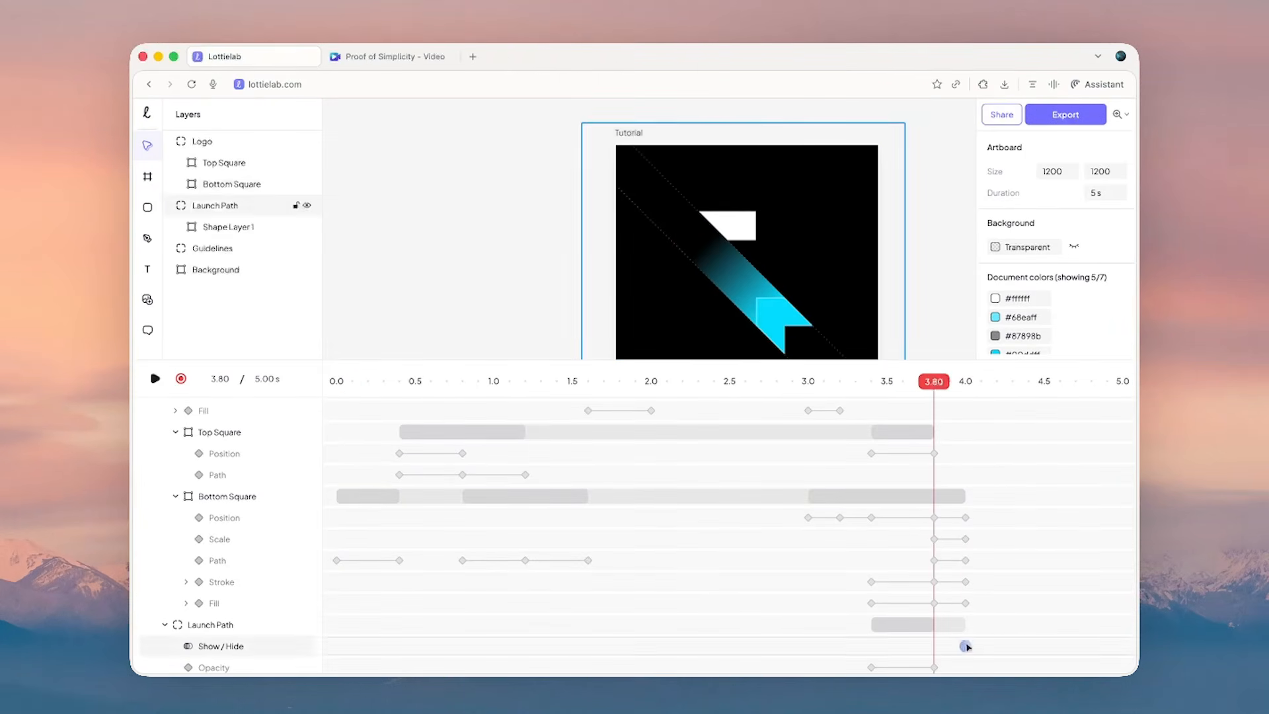
pyautogui.moveTo(963, 646); pyautogui.dragTo(934, 645)
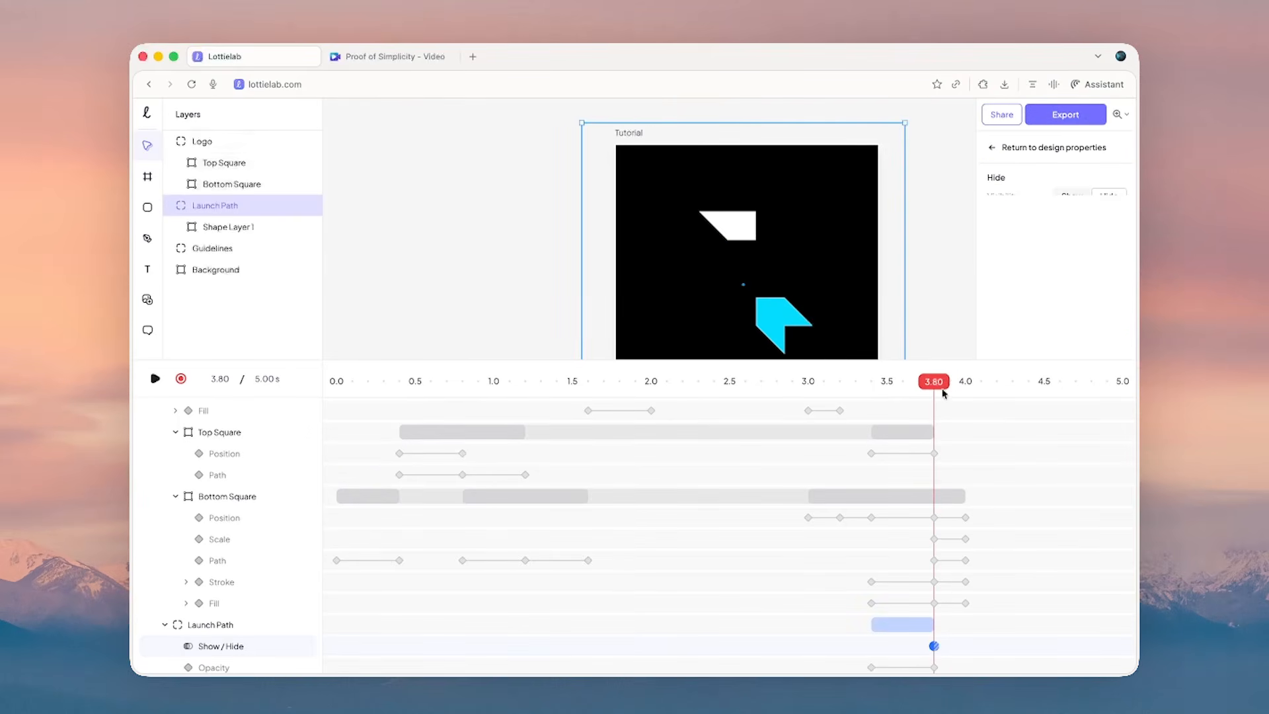
pyautogui.moveTo(934, 385); pyautogui.dragTo(965, 381)
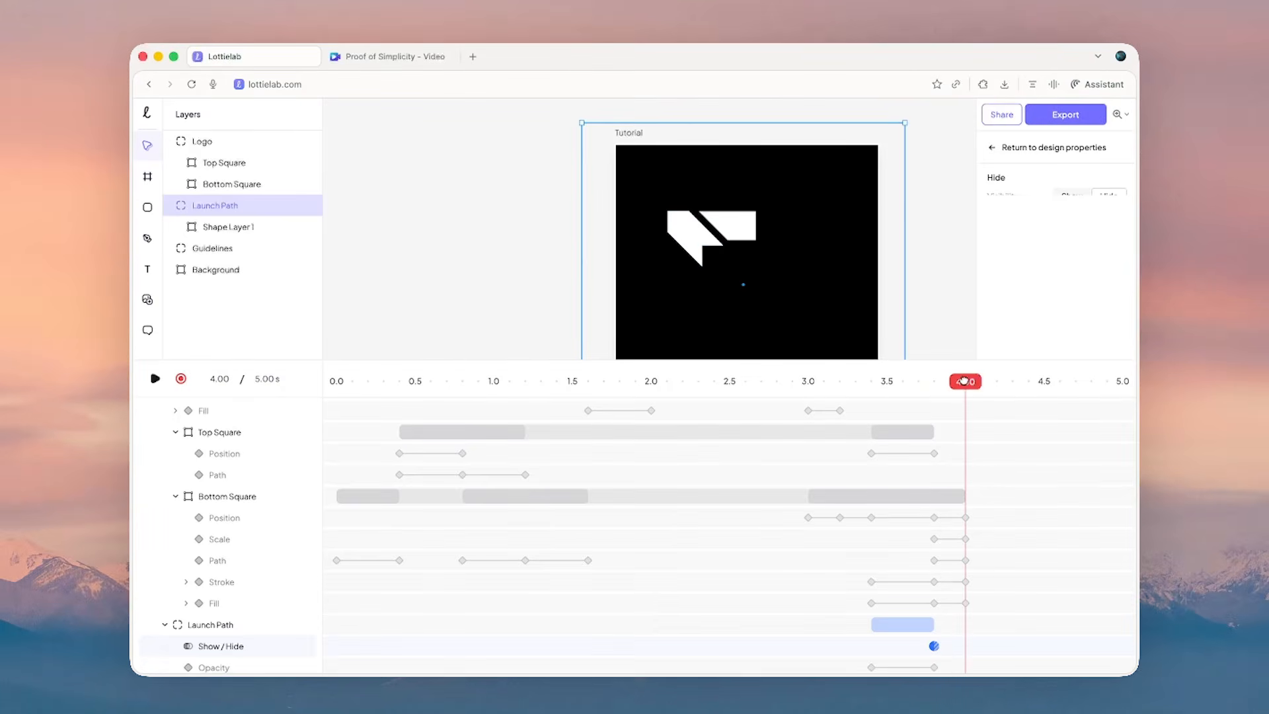
pyautogui.moveTo(933, 646); pyautogui.dragTo(962, 644)
# - Duplicate Bottom Square's 3.8–4.0 s position transition so the copy runs from 4.0 s to 4.2 s
pyautogui.click(950, 518)
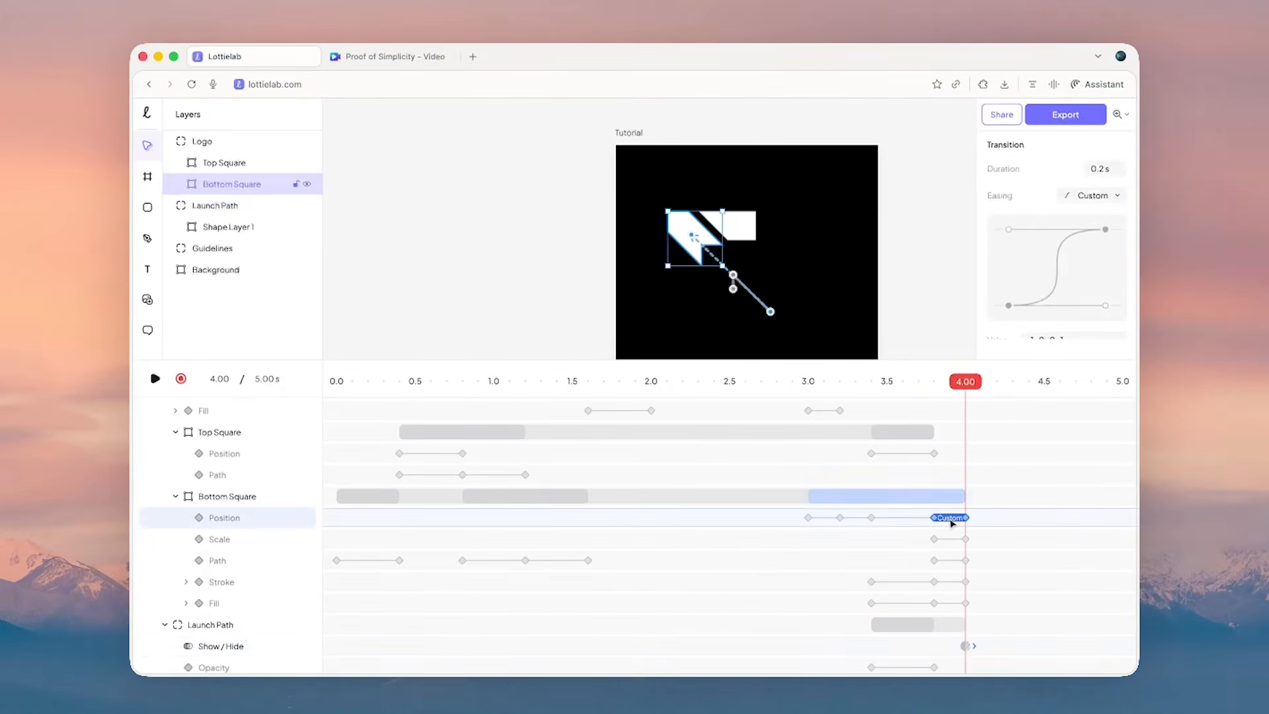
pyautogui.press('alt')
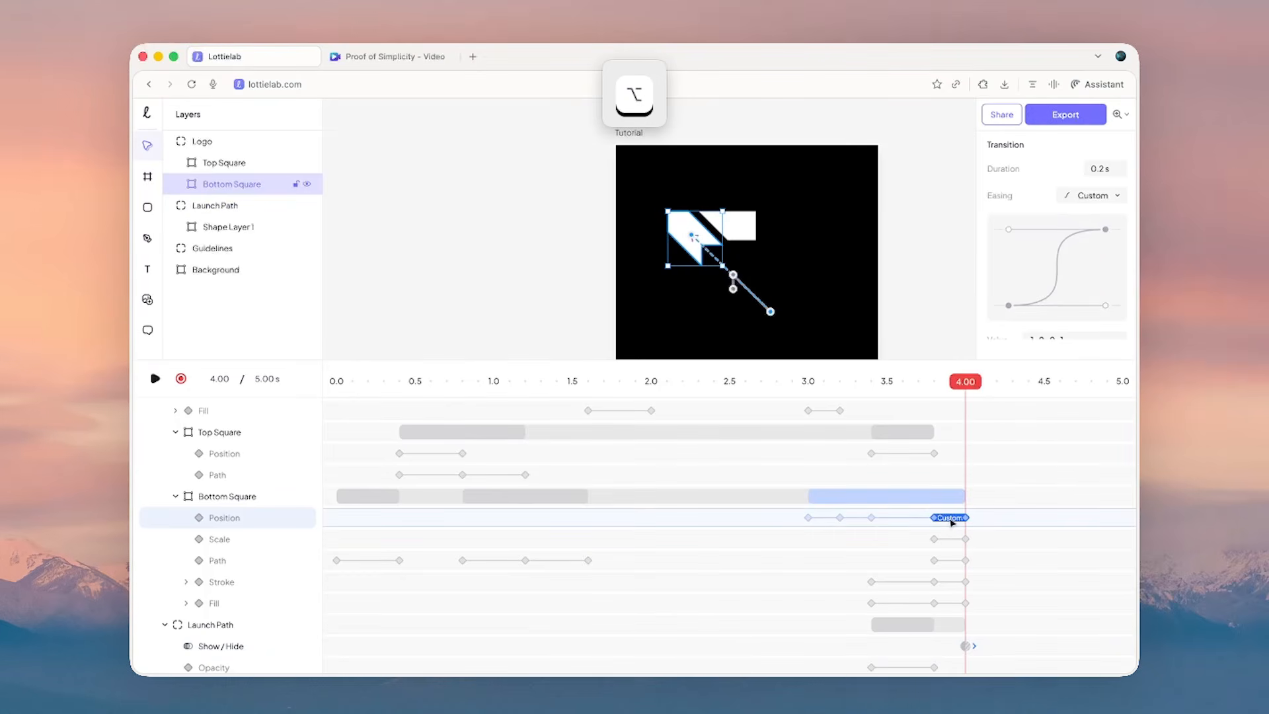
pyautogui.keyDown('alt'); pyautogui.click(954, 522); pyautogui.keyUp('alt')
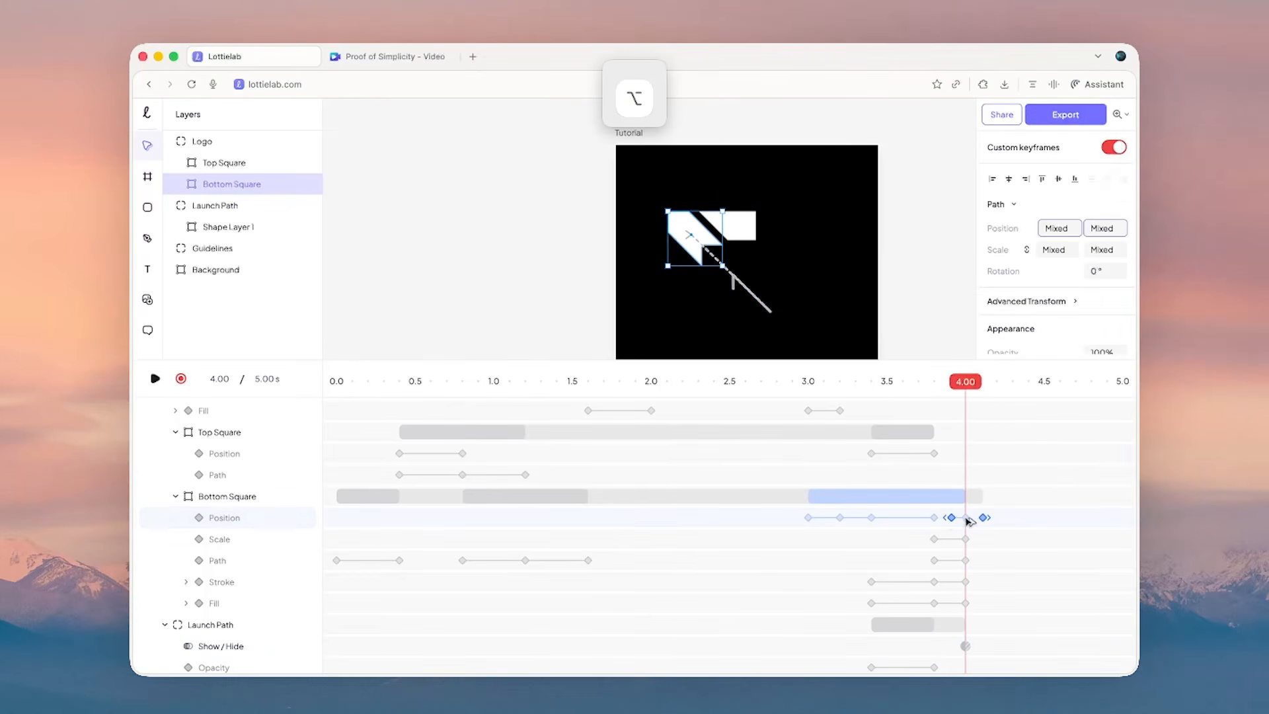
pyautogui.moveTo(977, 521); pyautogui.dragTo(985, 520)
# - Give Bottom Square's position transition at 4.0–4.2 s a custom easing of 1, 0, 0, 1 and preview it
pyautogui.click(981, 518)
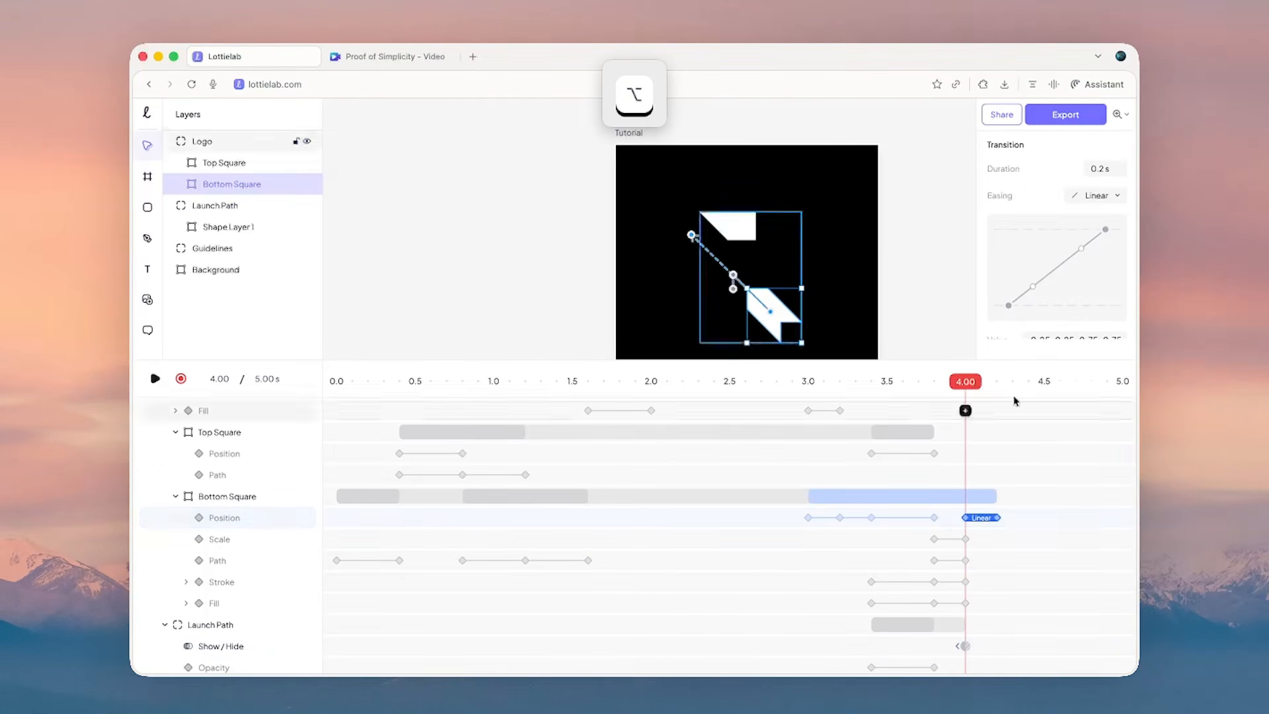
pyautogui.click(1092, 197)
pyautogui.click(1008, 218)
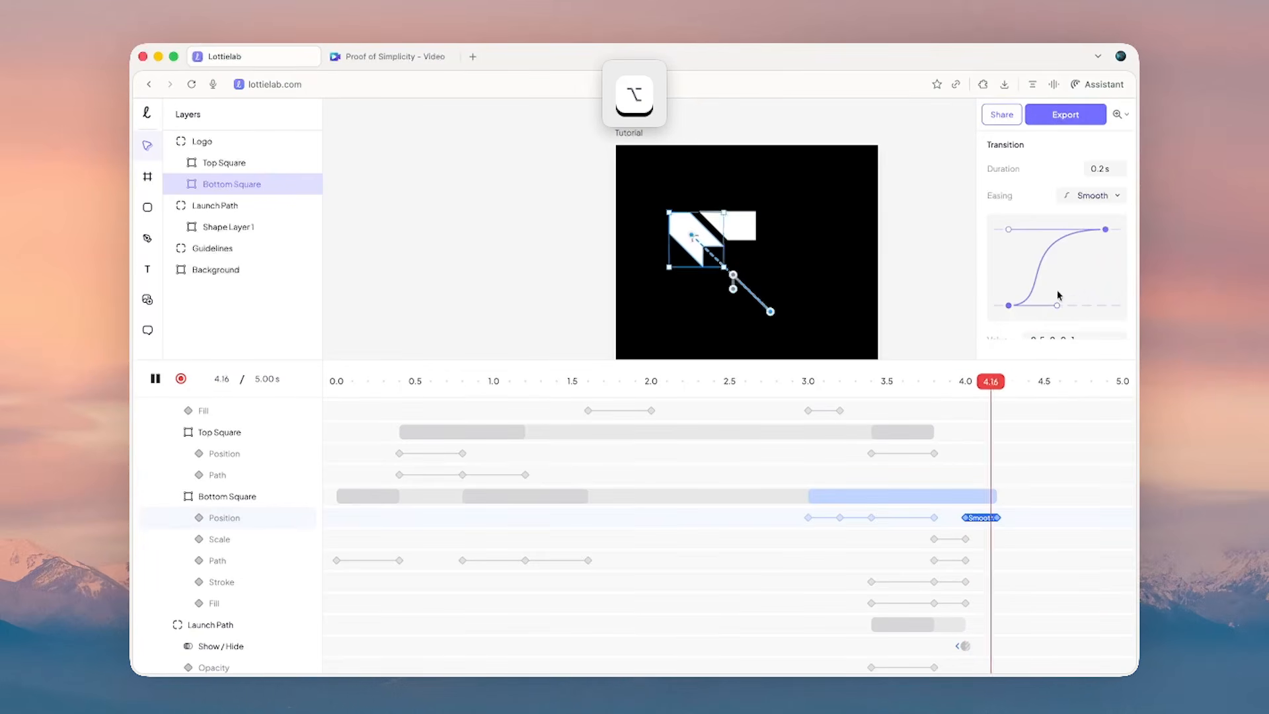
pyautogui.moveTo(997, 381); pyautogui.dragTo(959, 384)
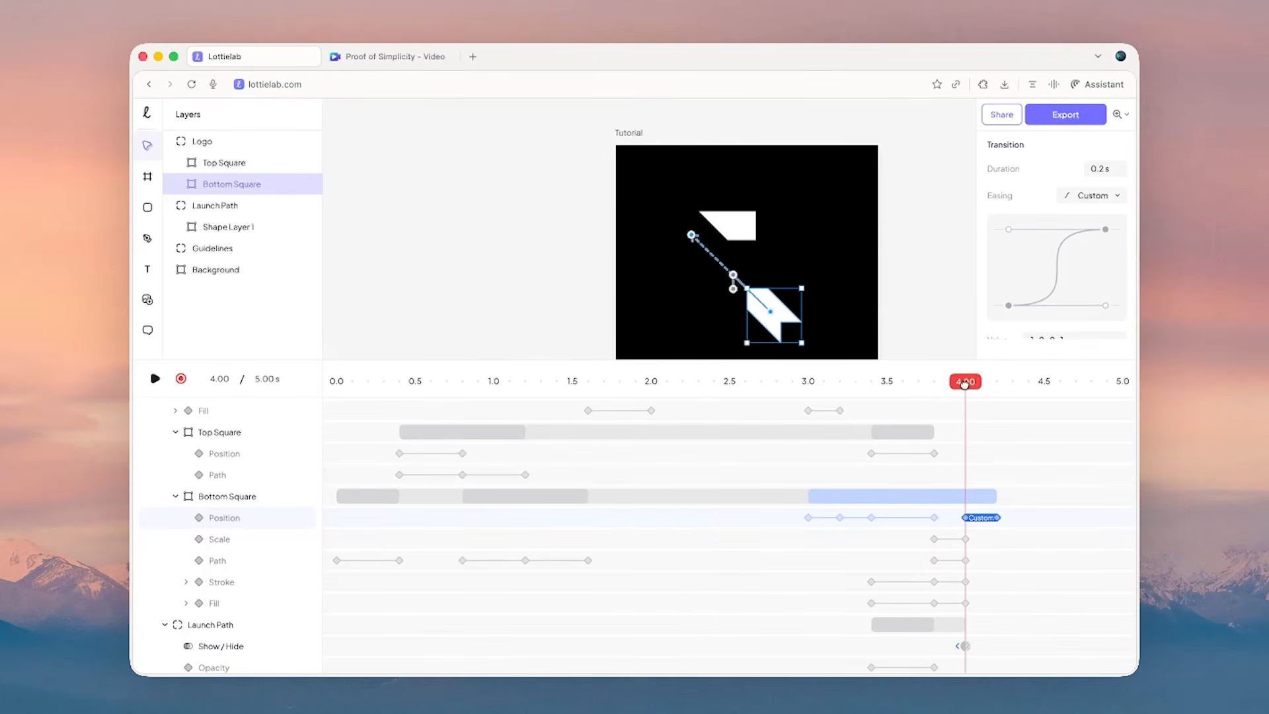
# - Try a custom easing of 1, 0, 0, 1 on Bottom Square's scale and path transitions at 3.8–4.0 s and scrub through it
pyautogui.click(965, 538)
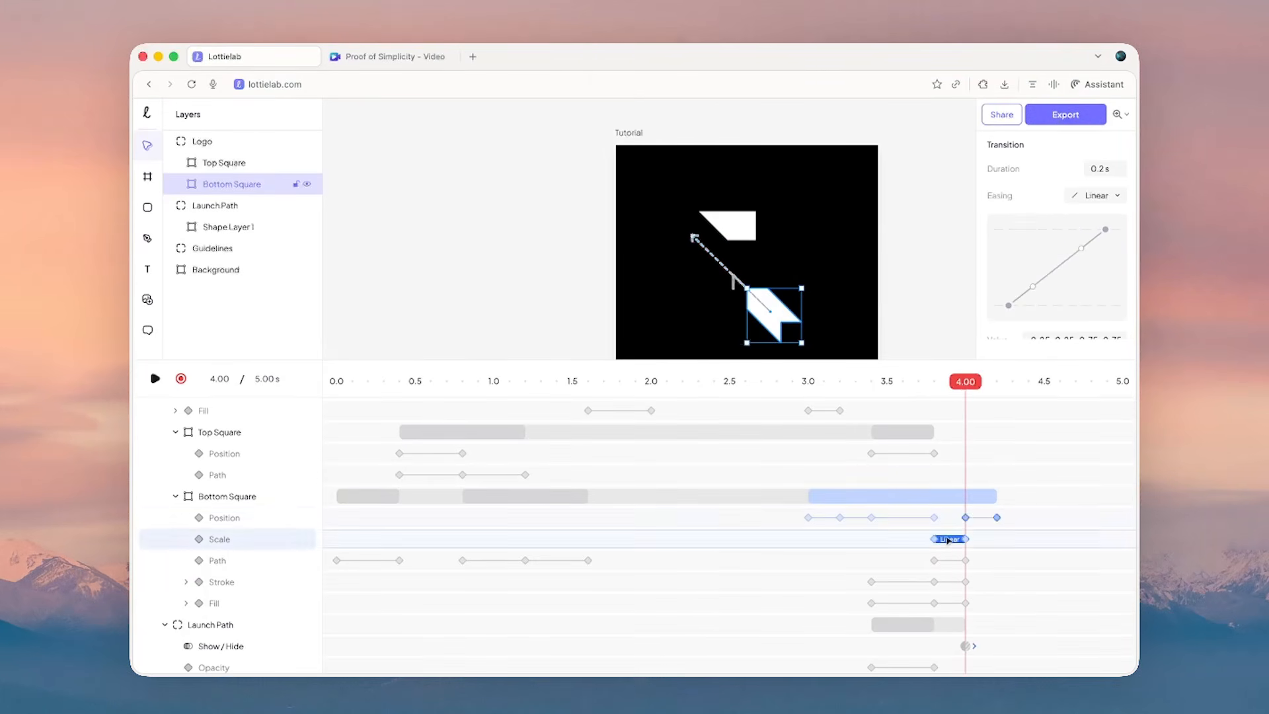
pyautogui.keyDown('shift'); pyautogui.click(964, 561); pyautogui.keyUp('shift')
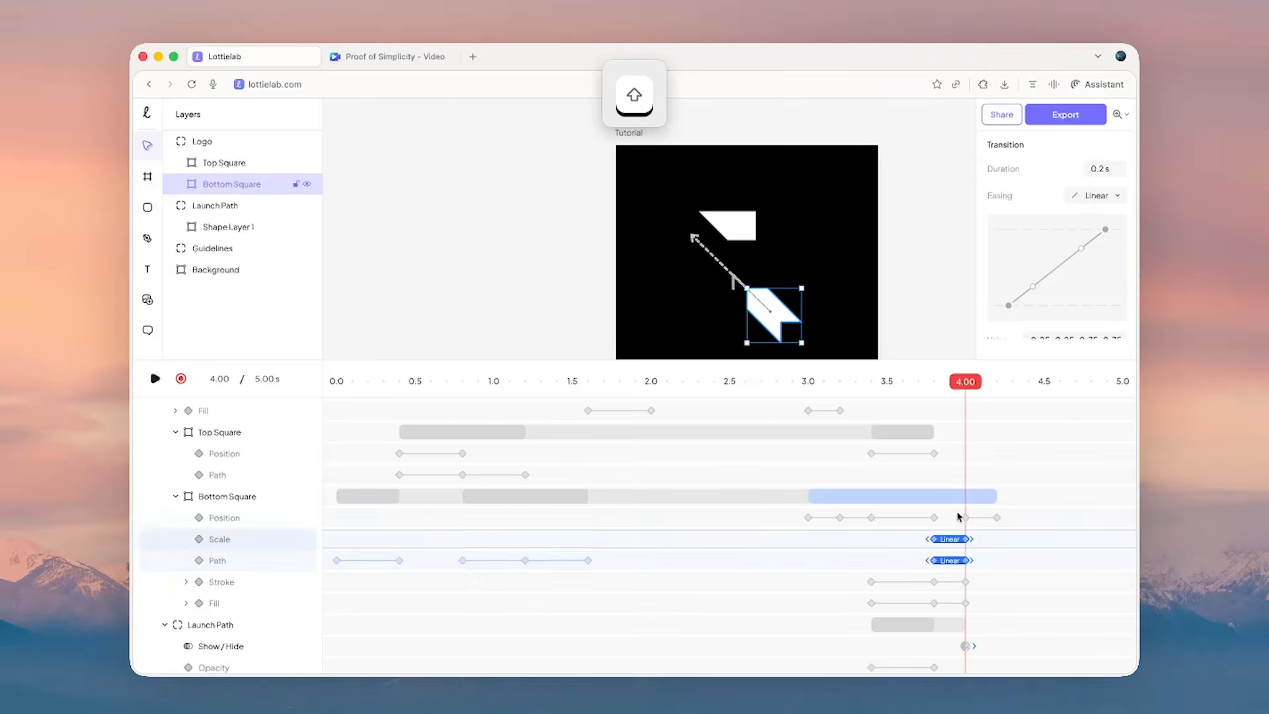
pyautogui.click(1090, 195)
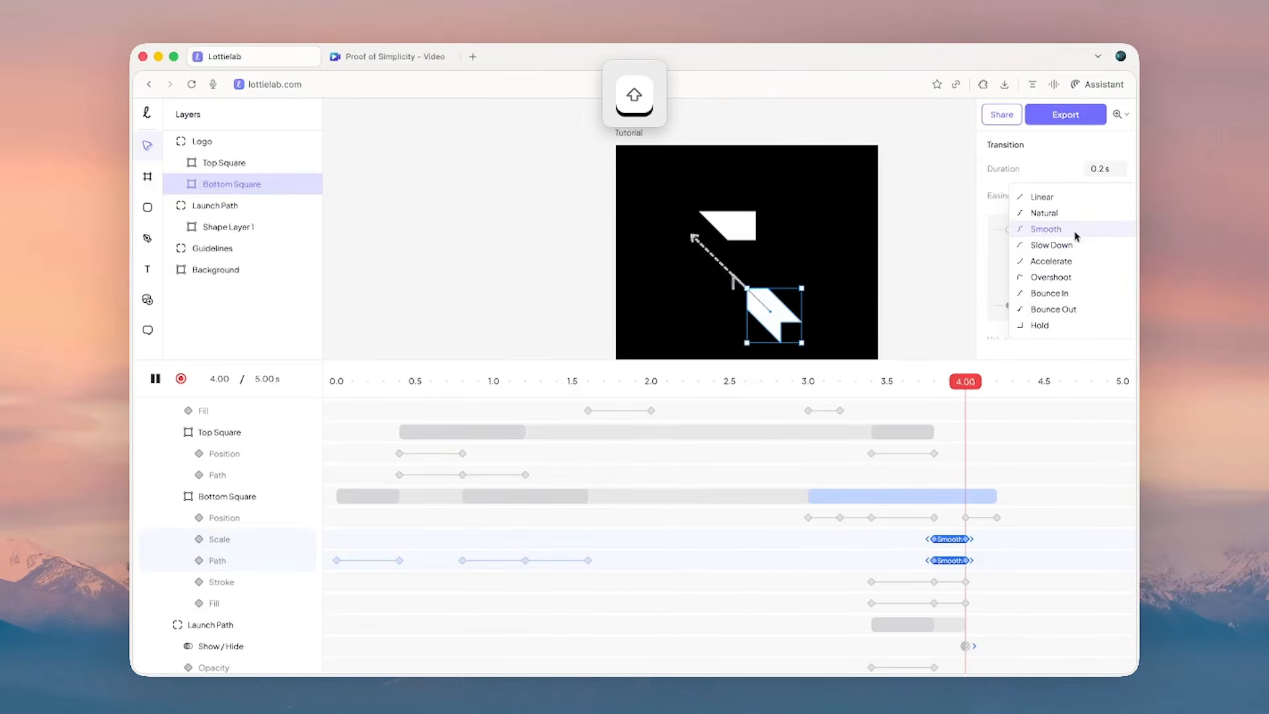
pyautogui.click(1045, 229)
pyautogui.moveTo(1057, 305); pyautogui.dragTo(1104, 308)
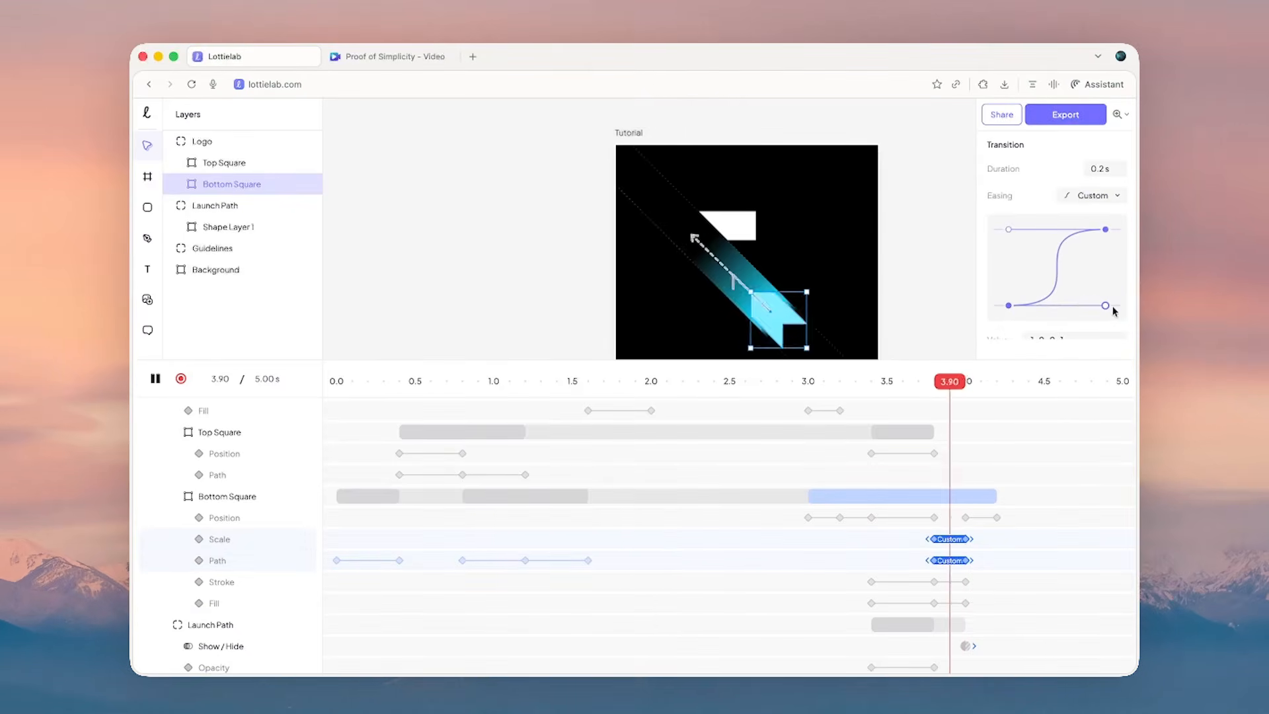
pyautogui.click(941, 382)
pyautogui.moveTo(938, 382); pyautogui.dragTo(963, 391)
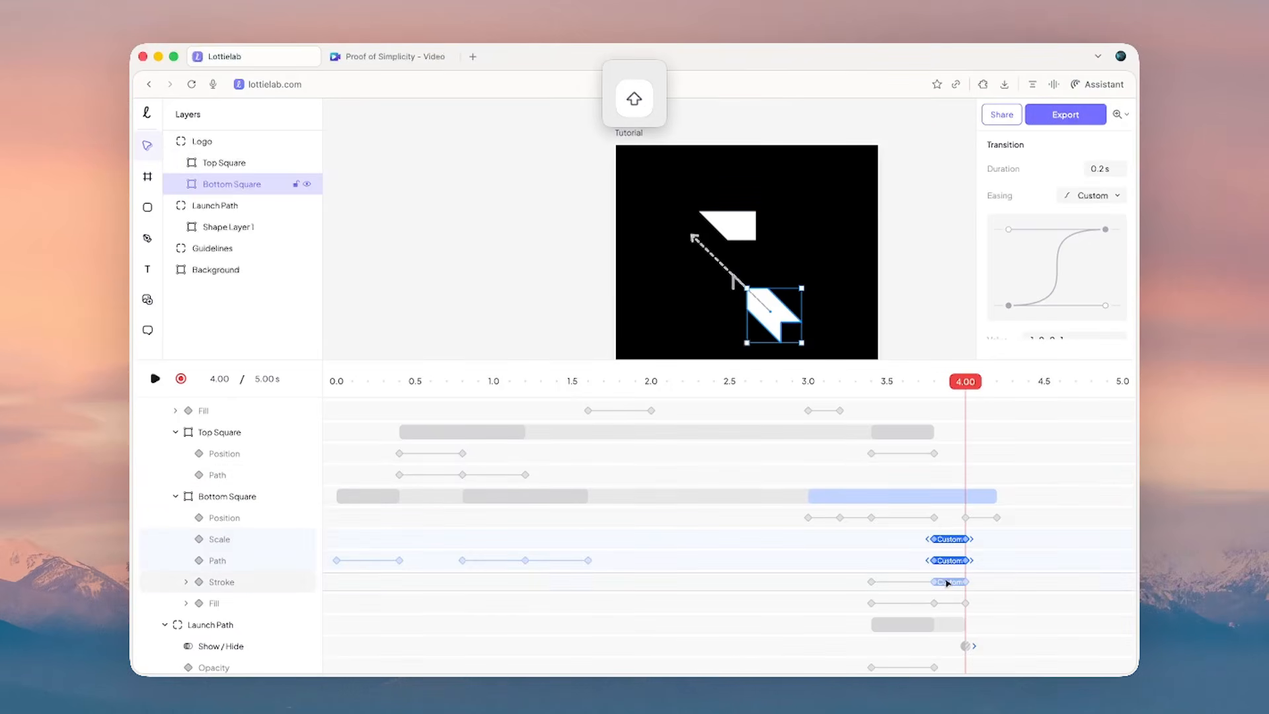
# - Set Bottom Square's scale, path, stroke and fill transitions at 3.8–4.0 s to Hold easing
pyautogui.keyDown('shift'); pyautogui.click(948, 582); pyautogui.keyUp('shift')
pyautogui.keyDown('shift'); pyautogui.click(949, 603); pyautogui.keyUp('shift')
pyautogui.click(1094, 195)
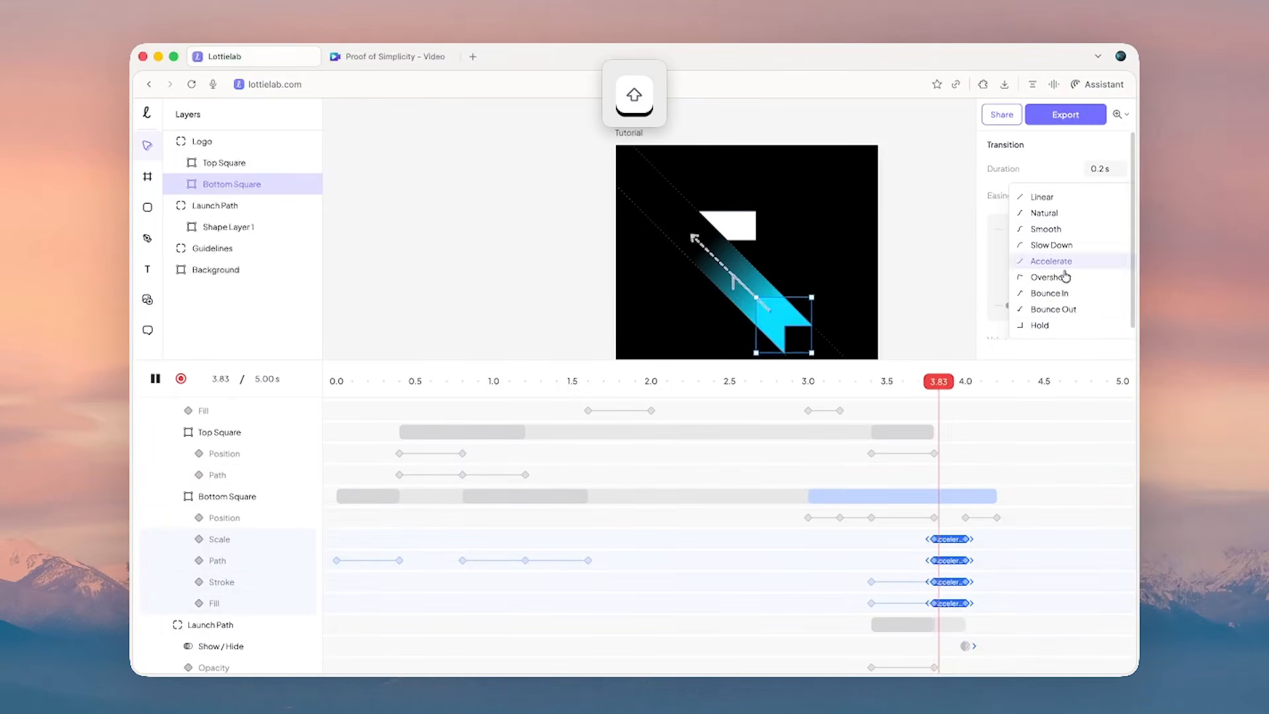
pyautogui.click(1041, 325)
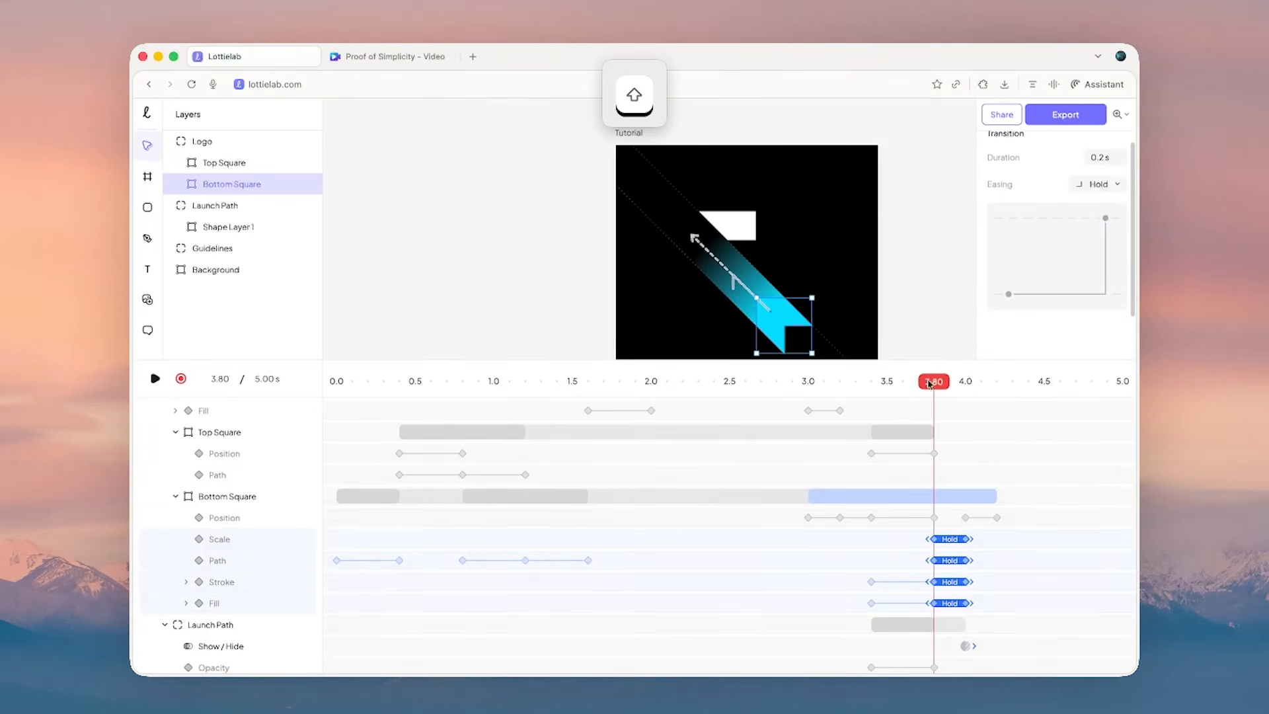
# - At 4.2 s, move Top Square diagonally down off the artboard to about 1534, 1402, and copy its 3.8 s position keyframe to 4.0 s
pyautogui.moveTo(936, 382); pyautogui.dragTo(997, 399)
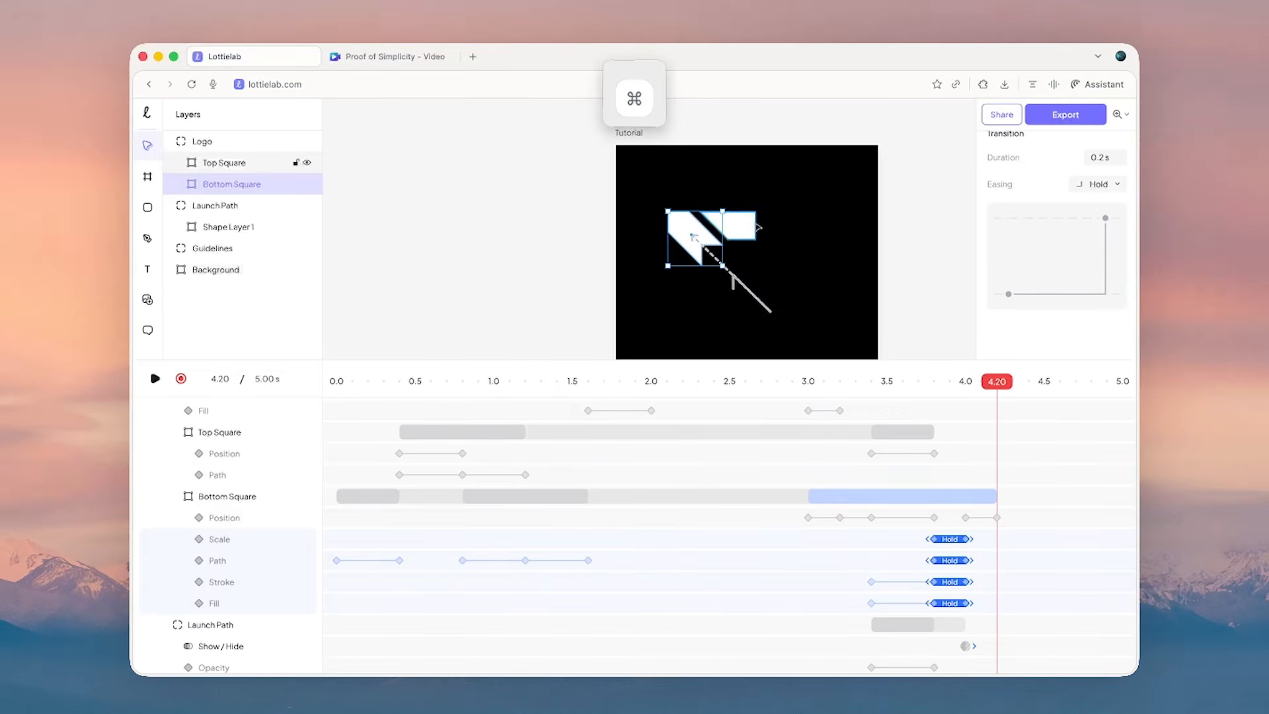
pyautogui.keyDown('super'); pyautogui.click(752, 230); pyautogui.keyUp('super')
pyautogui.moveTo(752, 231); pyautogui.dragTo(801, 323)
pyautogui.scroll(-3, 669, 187)
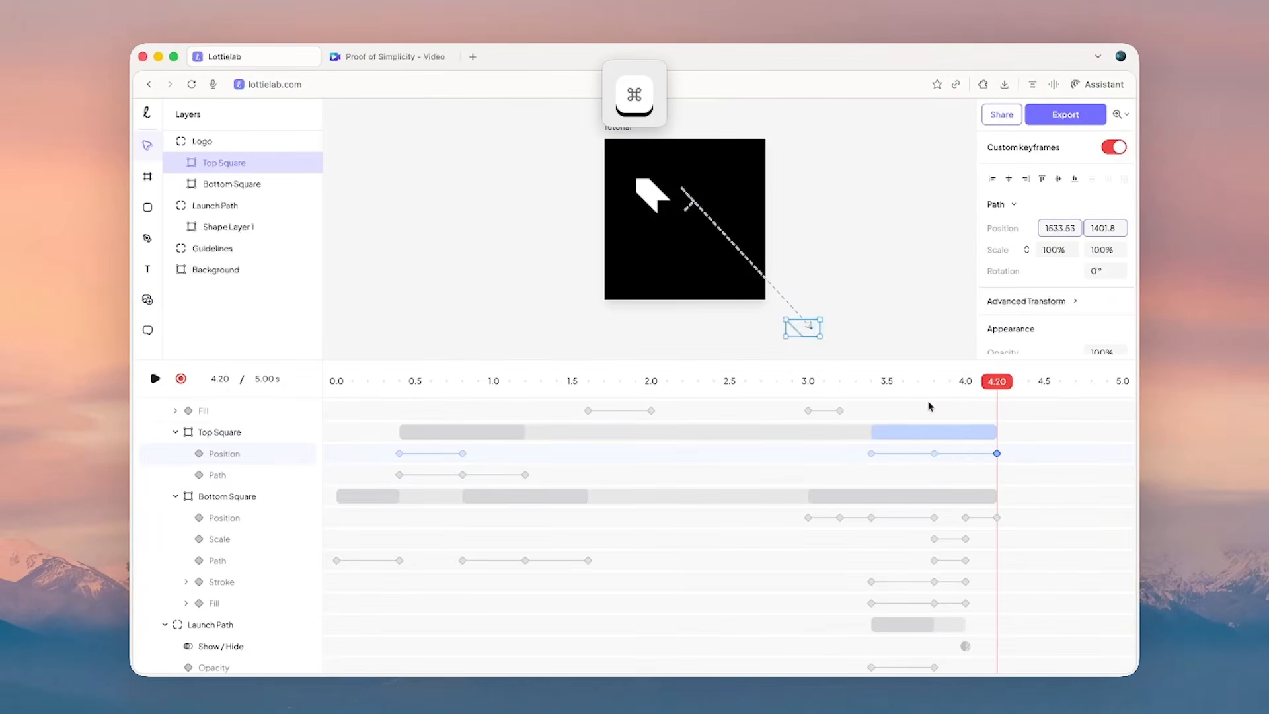
pyautogui.click(935, 454)
pyautogui.press('alt')
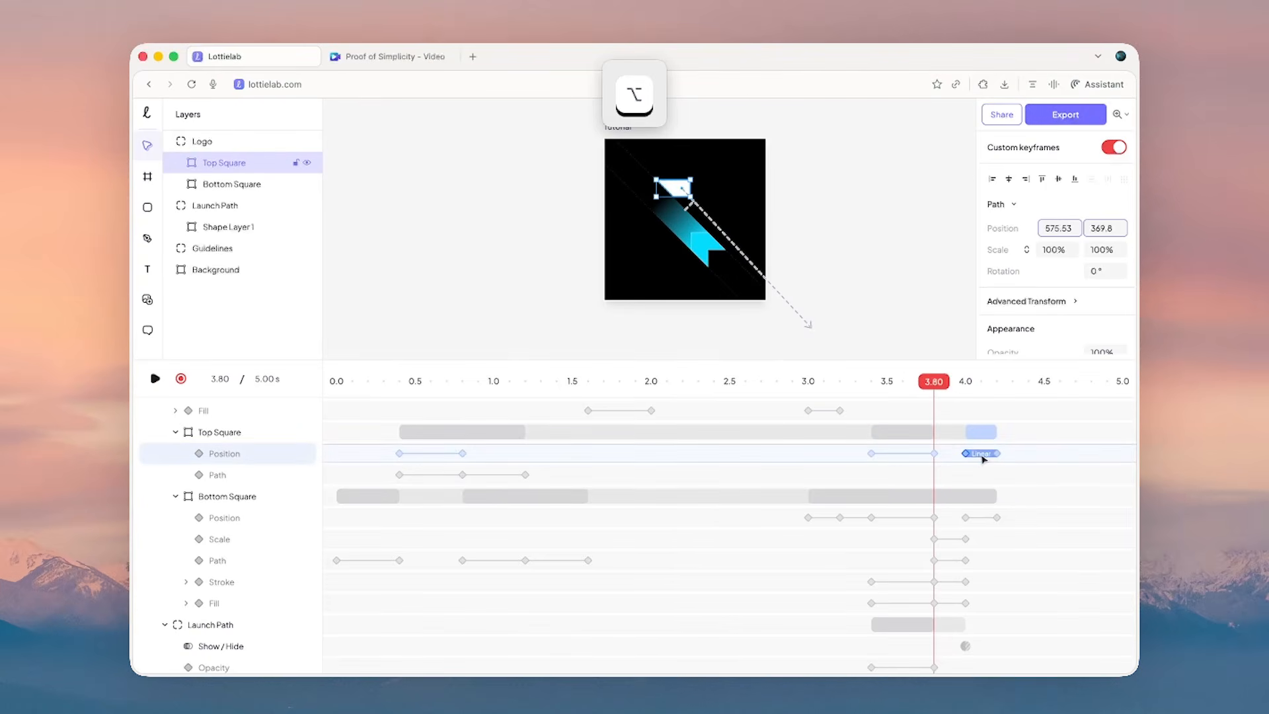
# - Give Top Square's position transition at 4.0–4.2 s a custom easing of 1, 0, 0, 1 and preview the animation
pyautogui.click(983, 456)
pyautogui.click(1101, 197)
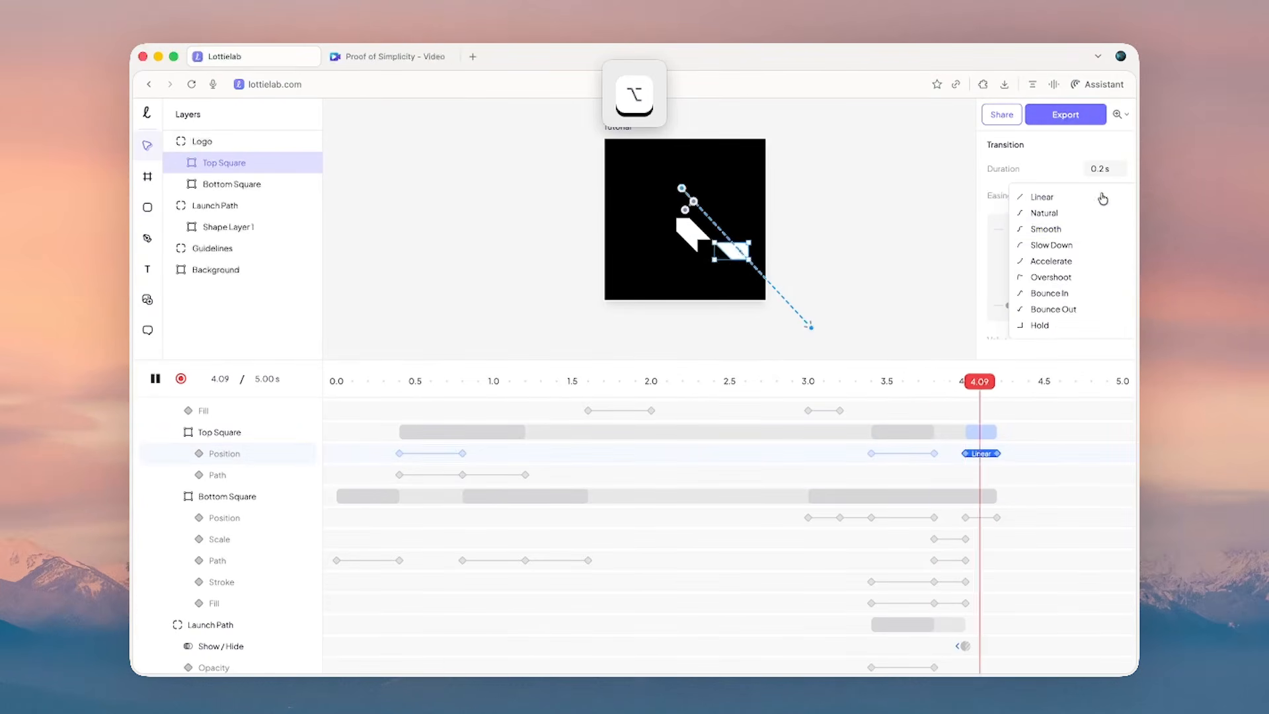
pyautogui.click(1082, 230)
pyautogui.moveTo(1055, 306); pyautogui.dragTo(1104, 308)
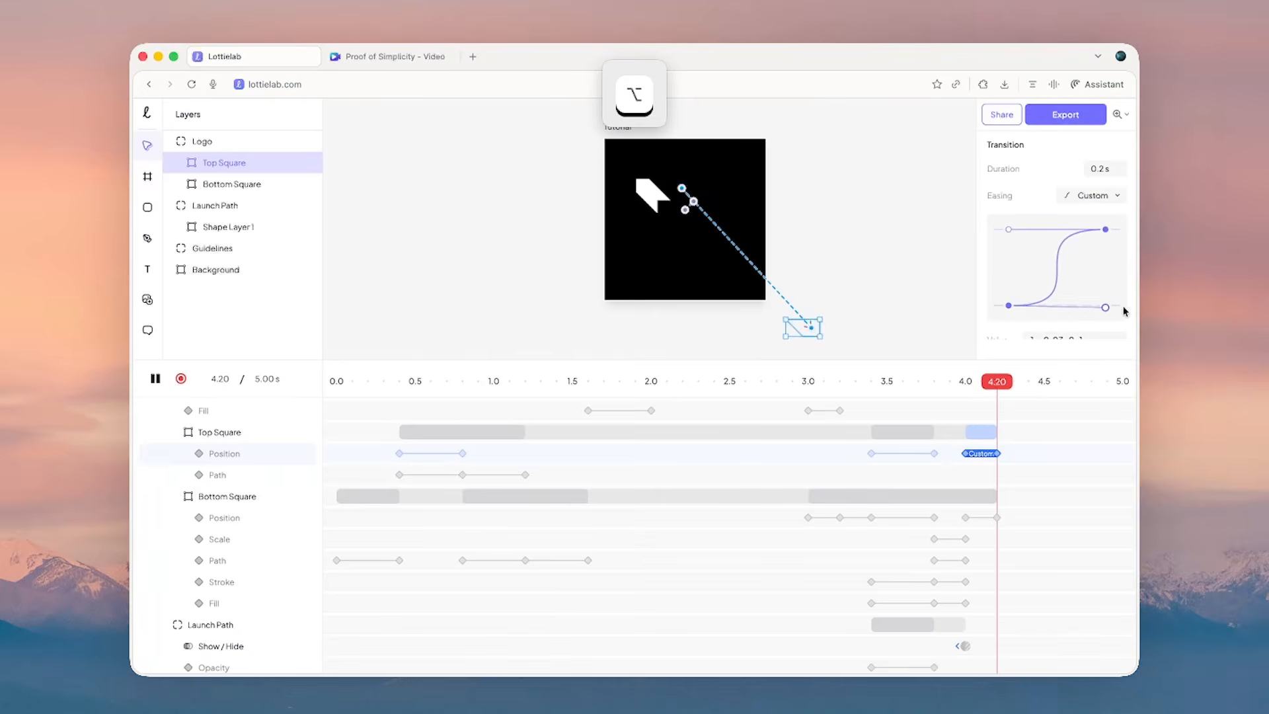
pyautogui.press('space')
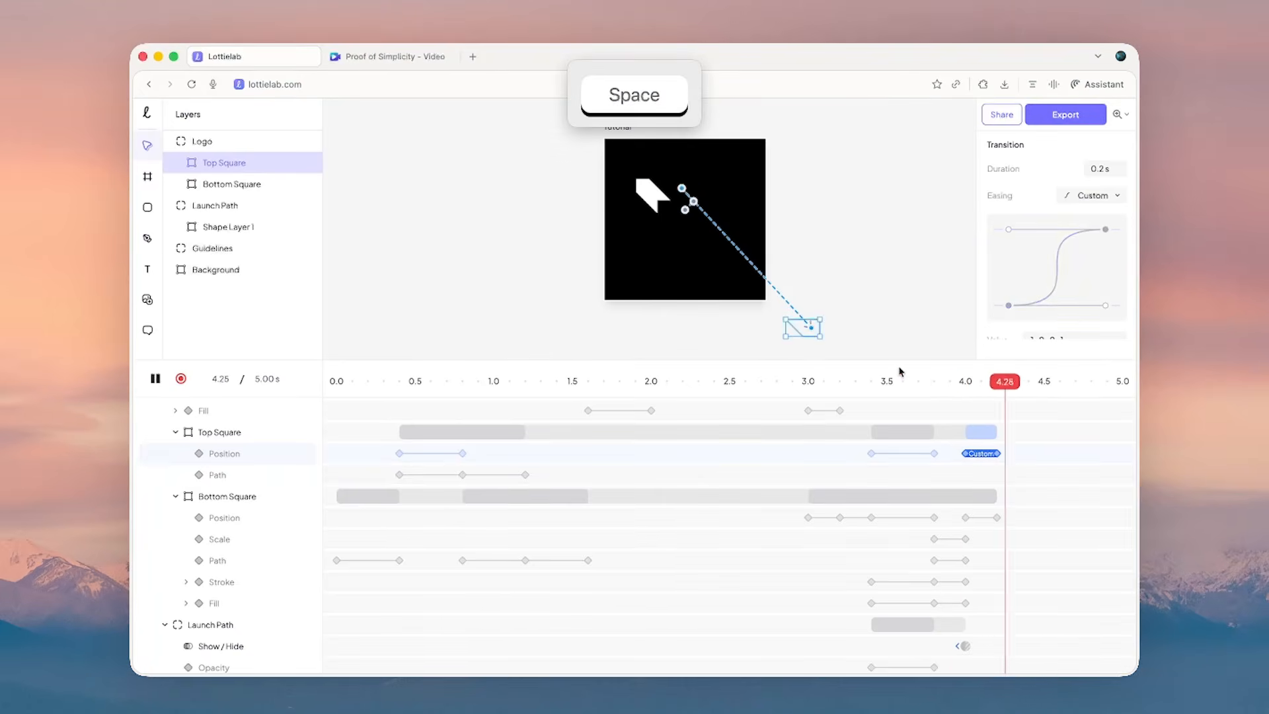
pyautogui.click(866, 263)
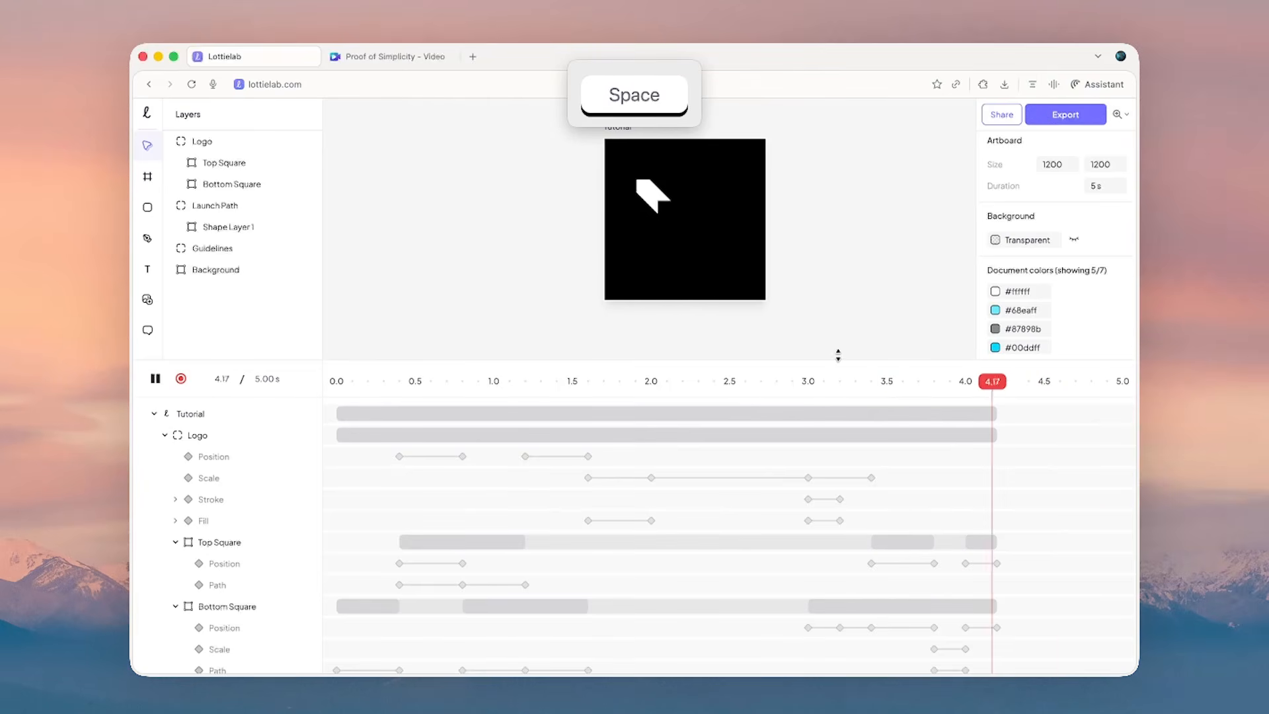
pyautogui.press('space')
# - Duplicate Bottom Square at 4.2 s, turn keyframe recording off, and place the copy beneath the original layer
pyautogui.moveTo(960, 386); pyautogui.dragTo(996, 387)
pyautogui.keyDown('super'); pyautogui.click(663, 201); pyautogui.keyUp('super')
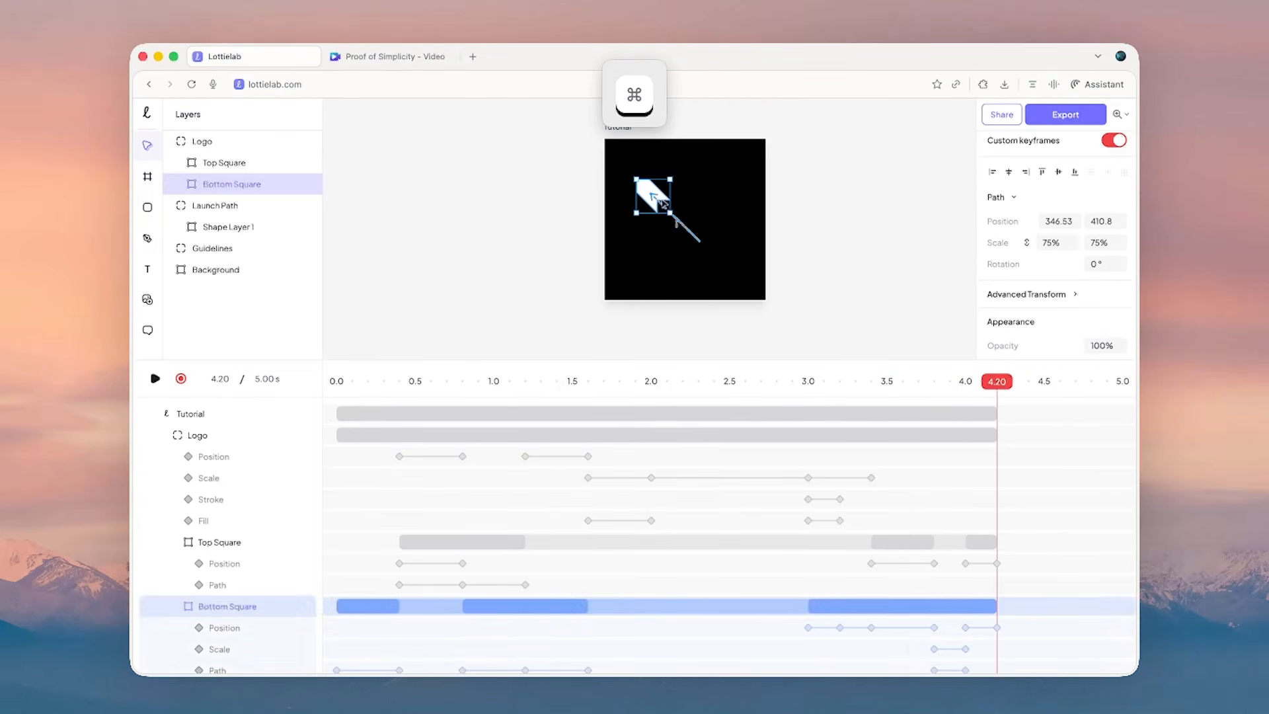
pyautogui.moveTo(757, 236); pyautogui.dragTo(769, 236)
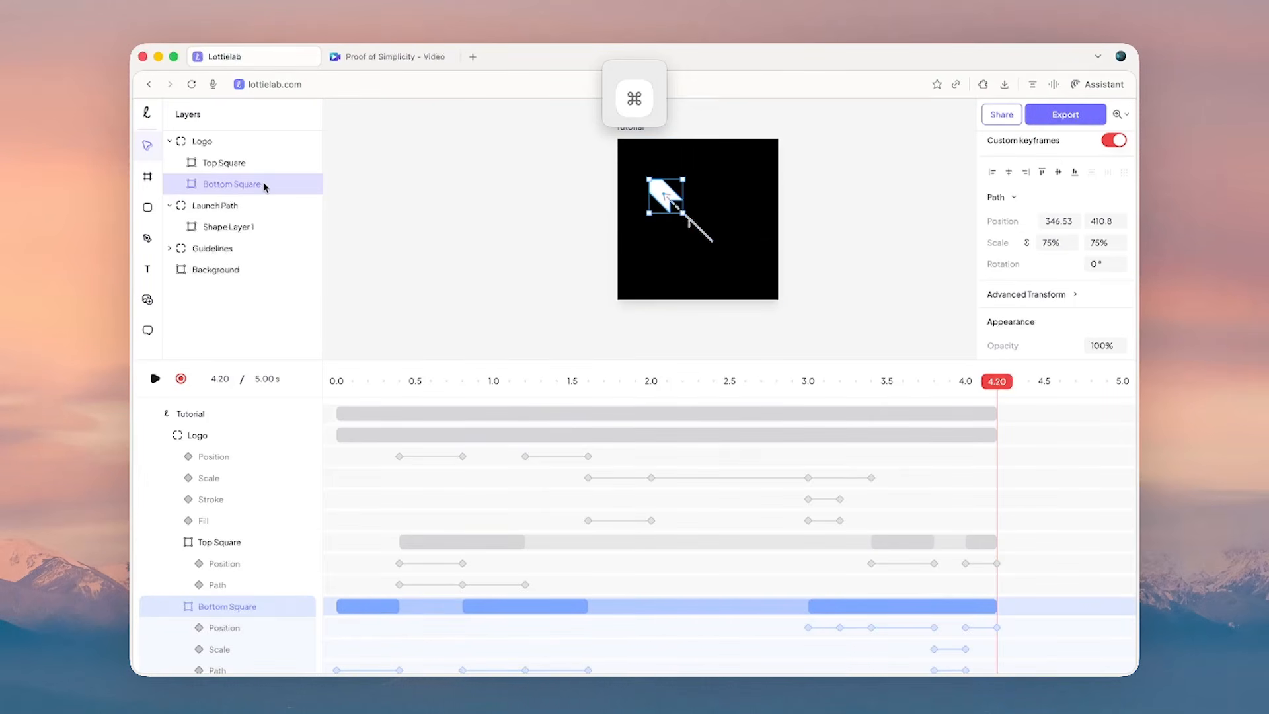
pyautogui.press('super+d')
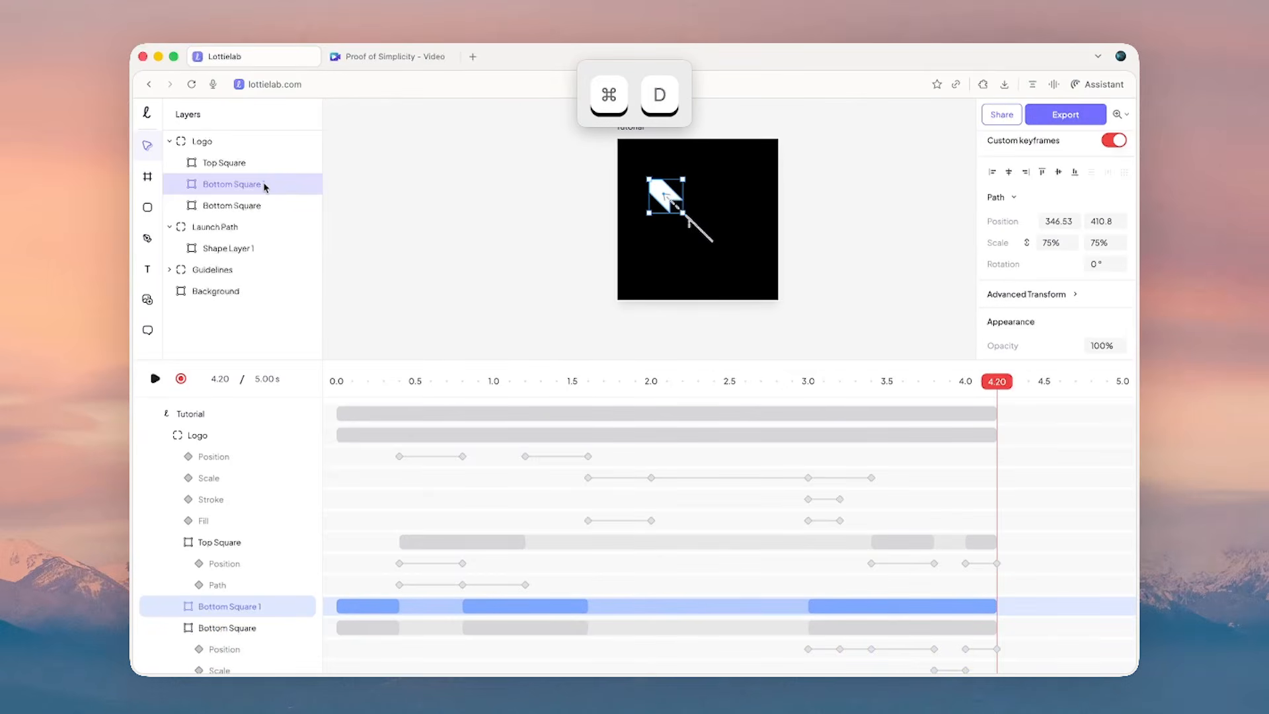
pyautogui.press('a')
pyautogui.scroll(5, 677, 210)
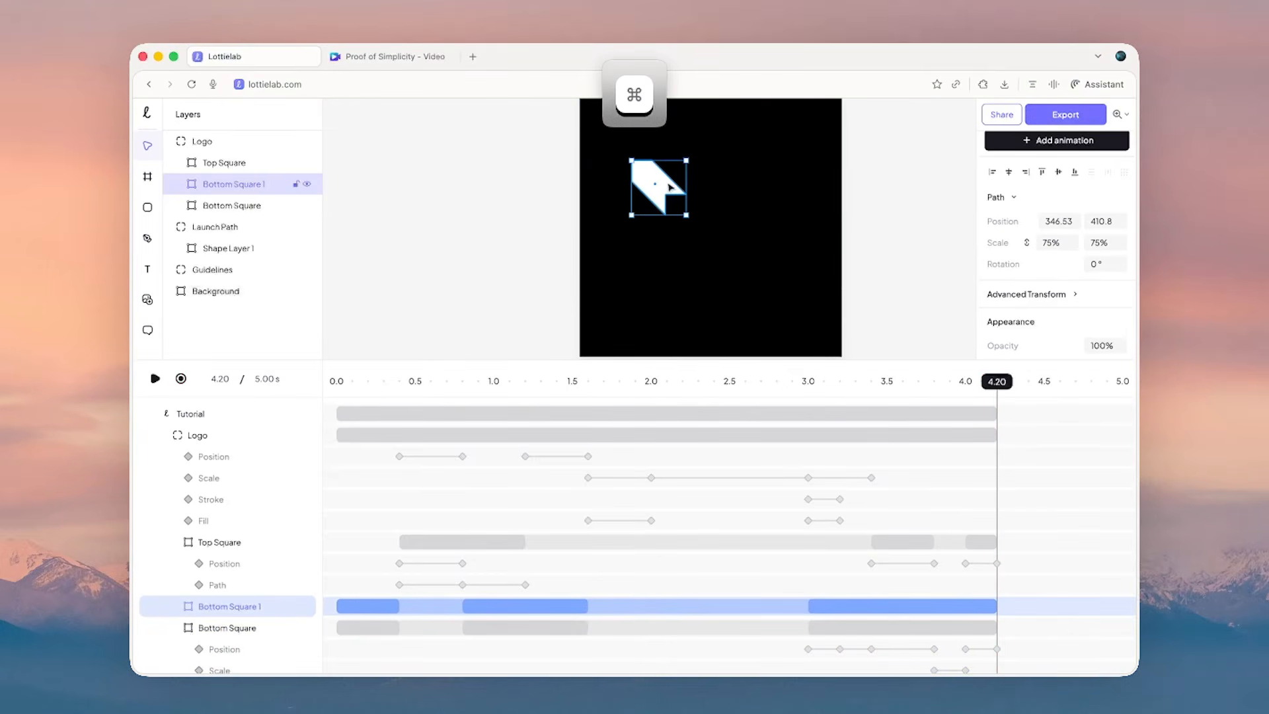
pyautogui.moveTo(265, 201); pyautogui.dragTo(266, 209)
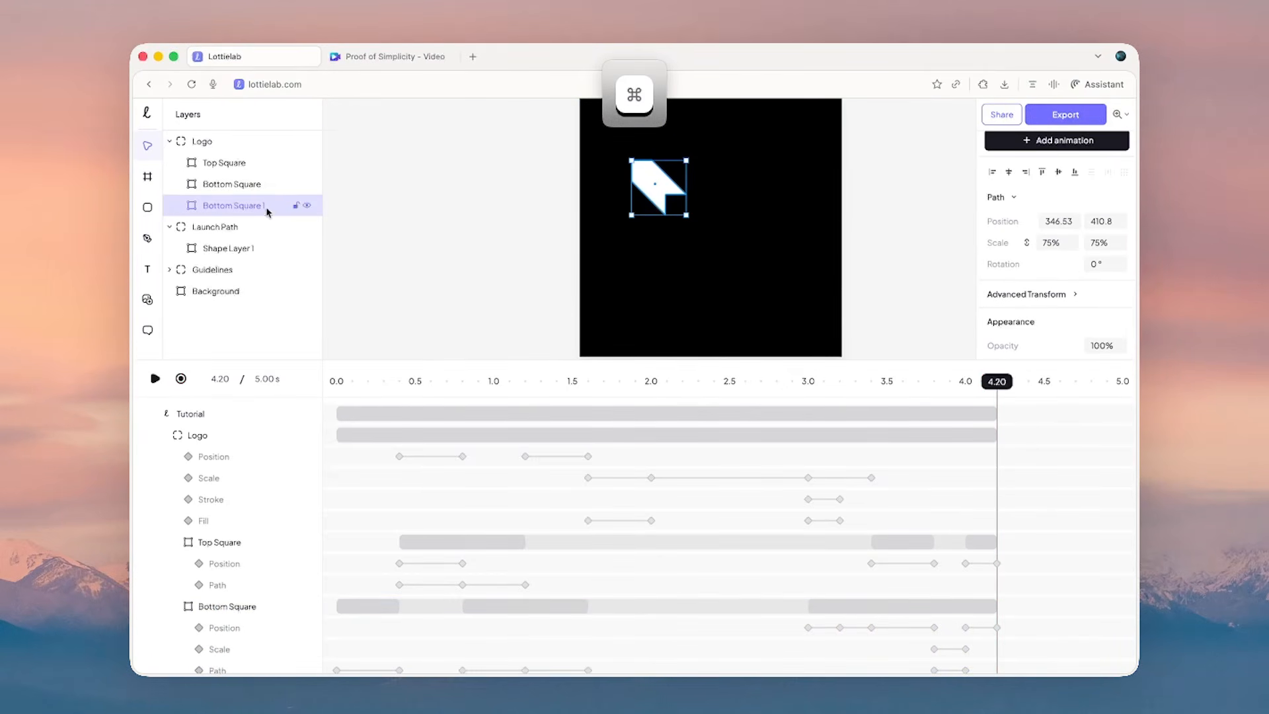
pyautogui.doubleClick(669, 190)
pyautogui.scroll(-2, 917, 333)
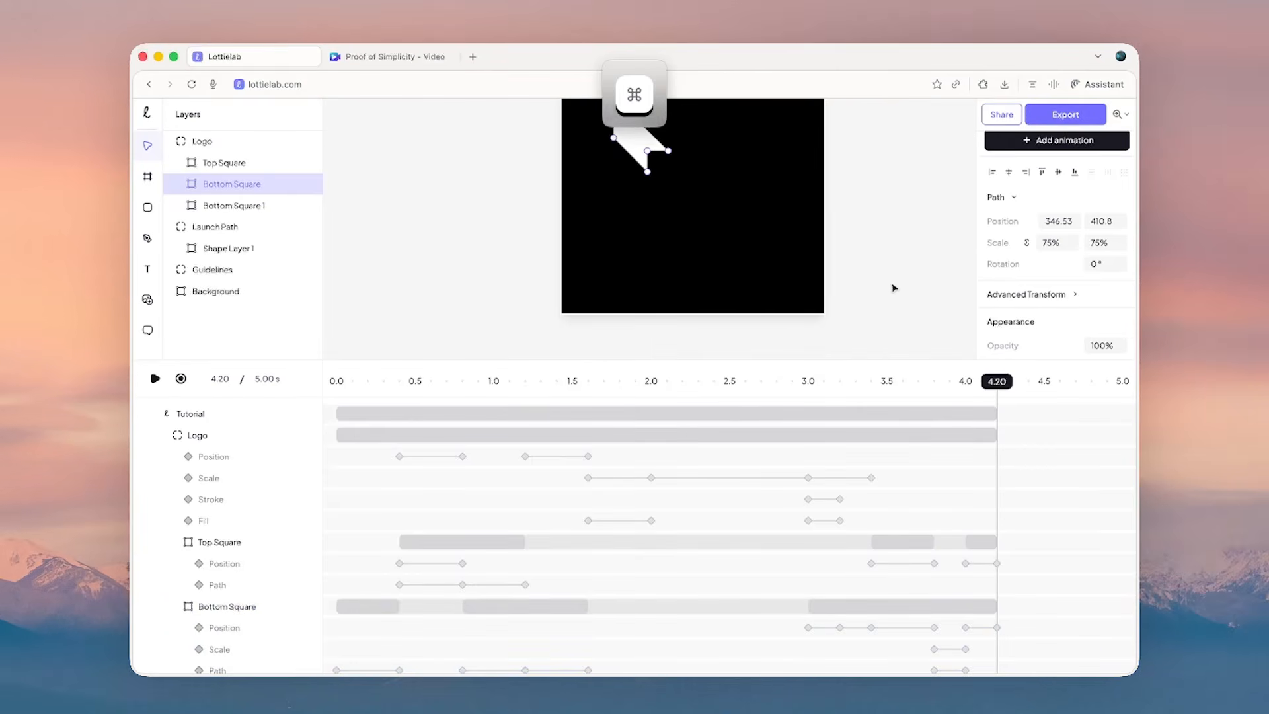
pyautogui.moveTo(902, 335); pyautogui.dragTo(659, 171)
pyautogui.moveTo(717, 238); pyautogui.dragTo(826, 333)
pyautogui.scroll(-2, 793, 301)
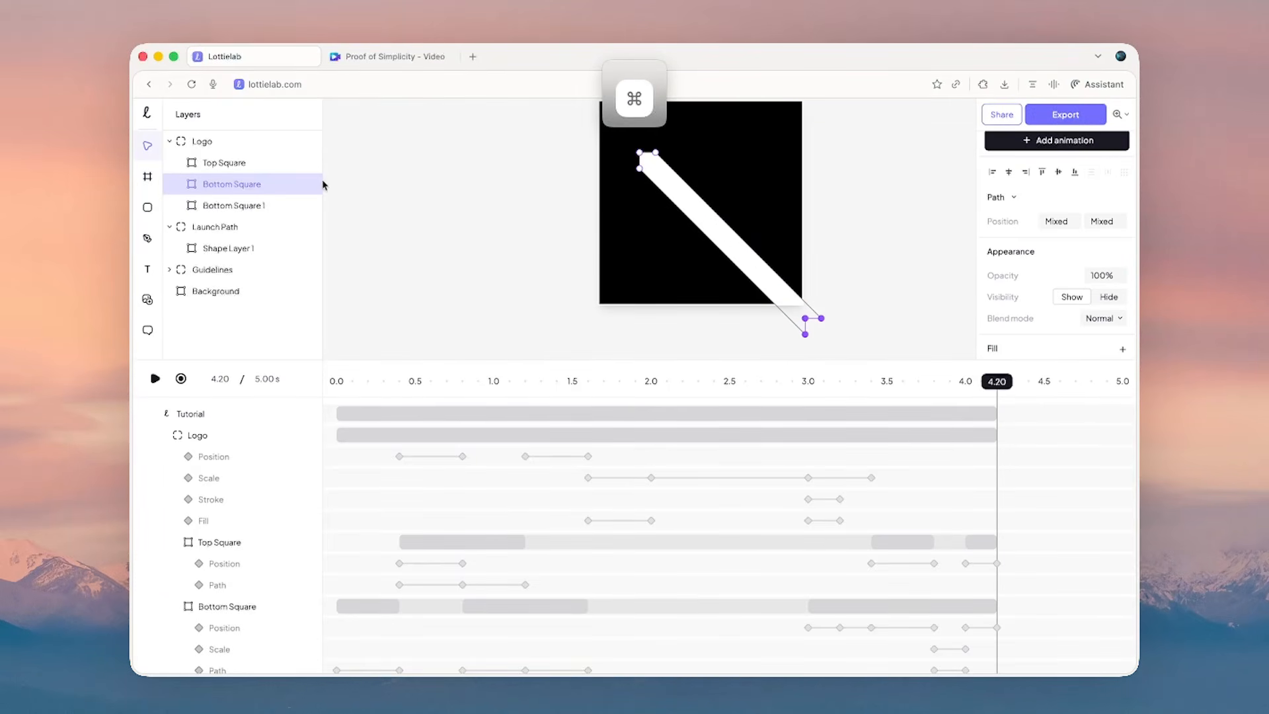
pyautogui.press('cmd+z')
# - Stretch Bottom Square 1 into a long diagonal streak by moving its tail points past the artboard's lower-right corner
pyautogui.click(252, 205)
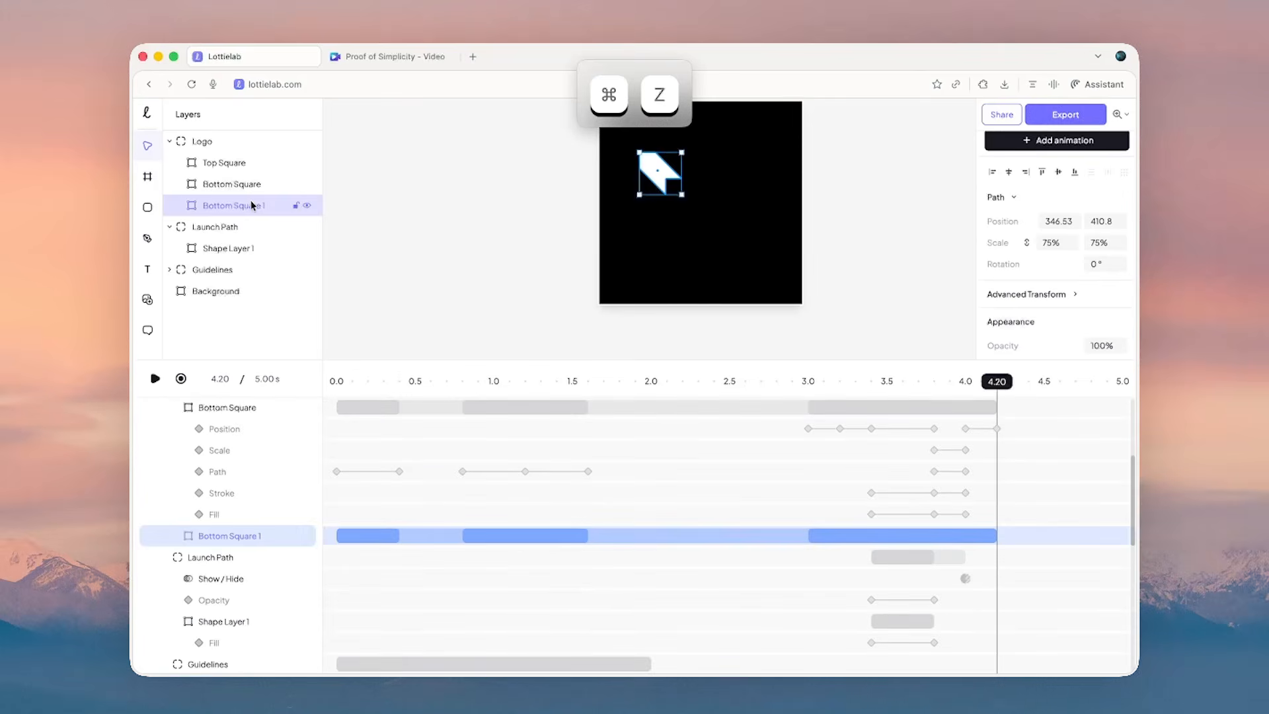
pyautogui.press('Return')
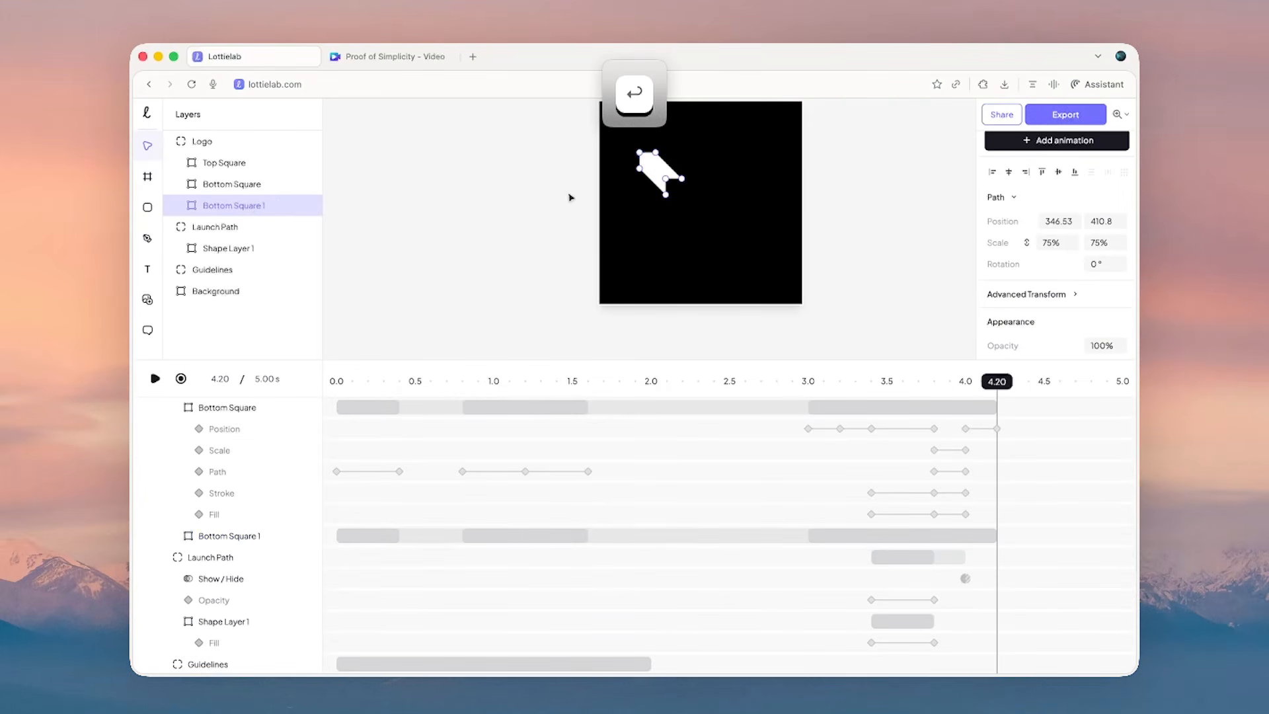
pyautogui.moveTo(863, 276); pyautogui.dragTo(651, 172)
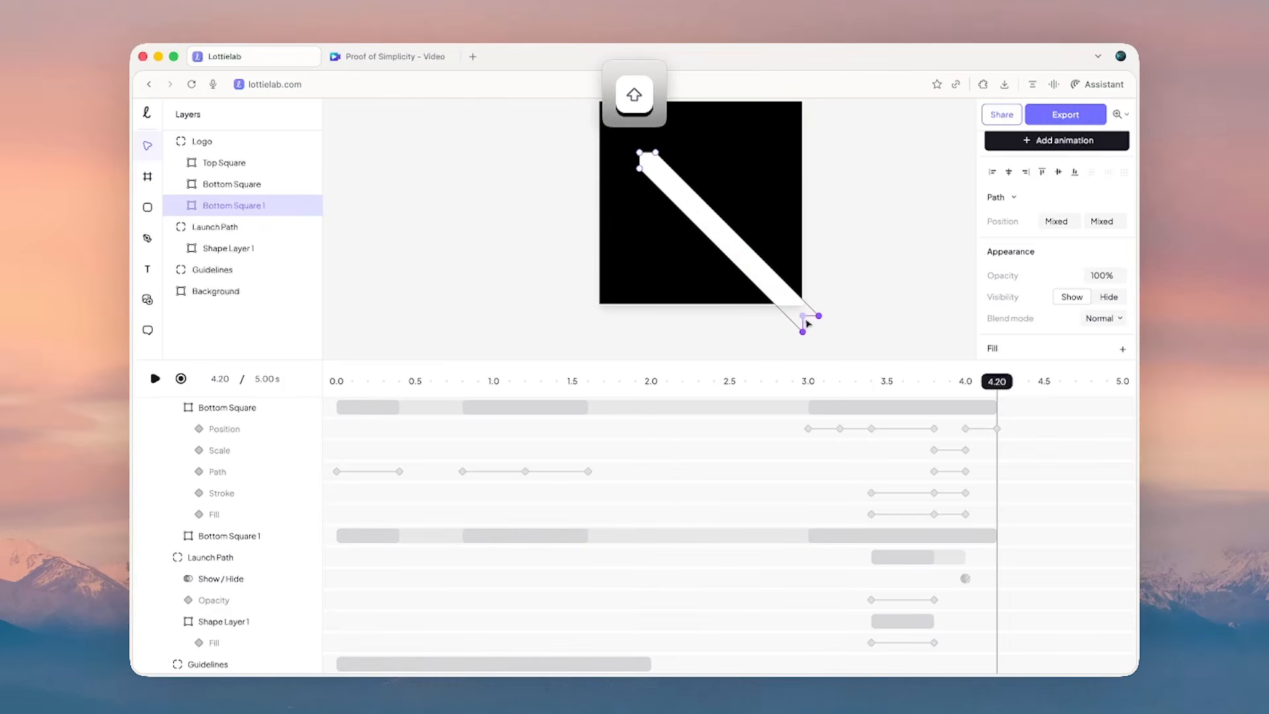
# - Change Bottom Square 1's fill to a linear gradient running diagonally from opaque white at its head to transparent along its length
pyautogui.moveTo(997, 357); pyautogui.dragTo(1005, 471)
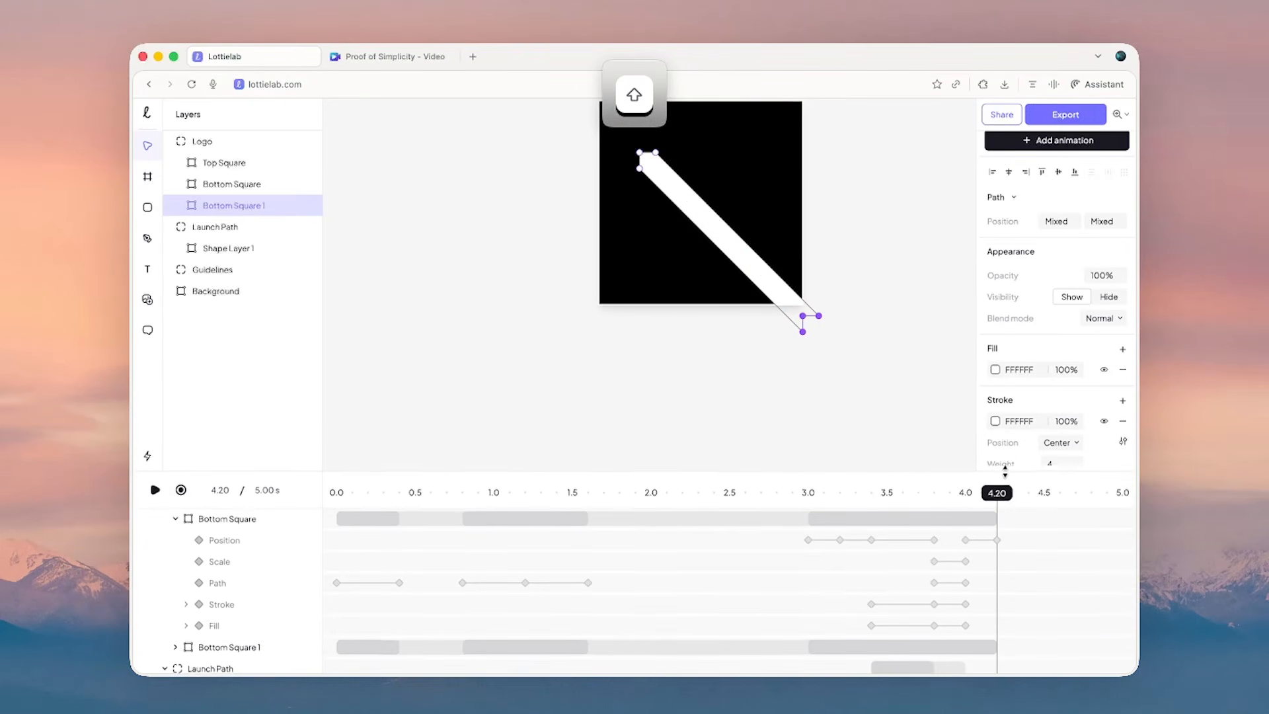
pyautogui.click(997, 374)
pyautogui.click(884, 182)
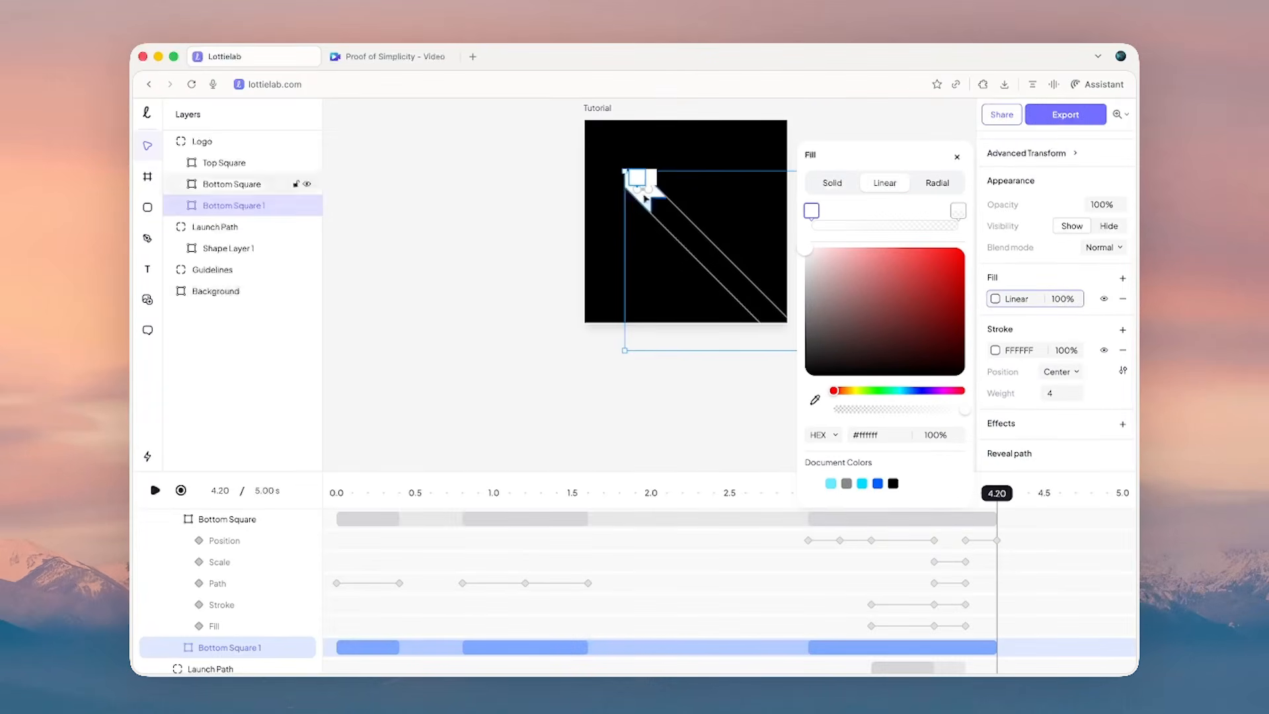
pyautogui.moveTo(625, 172); pyautogui.dragTo(705, 255)
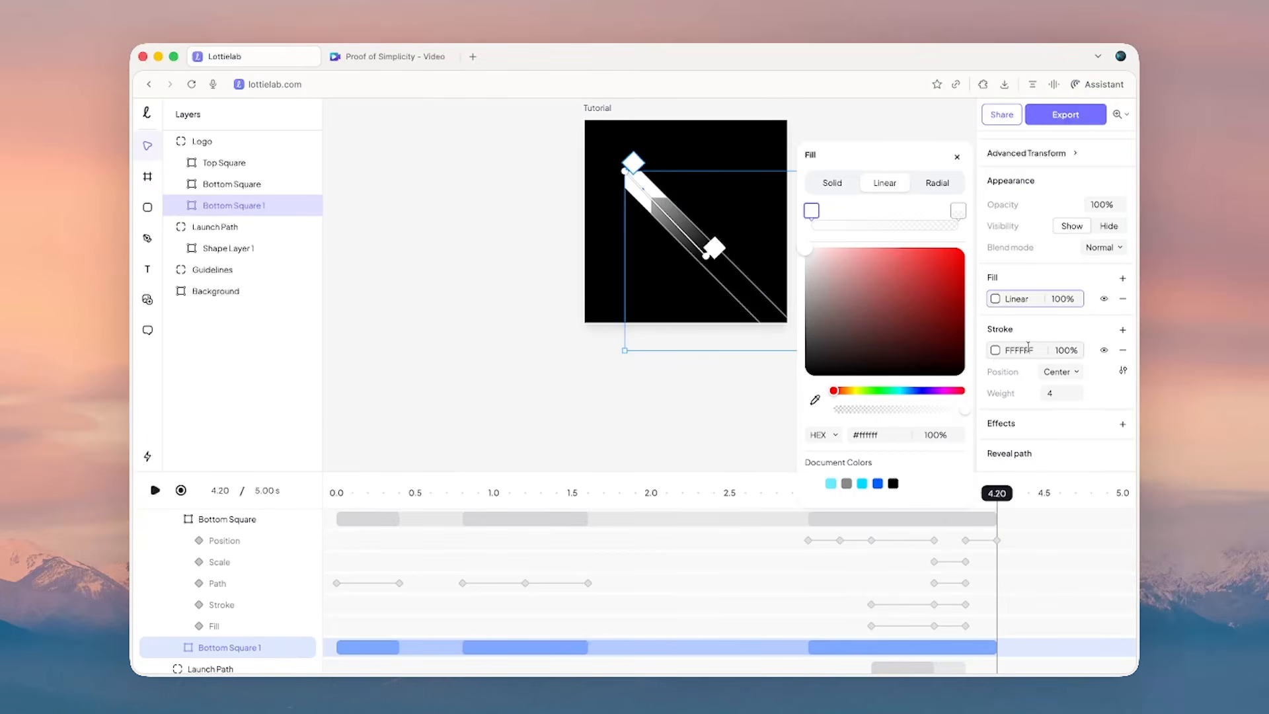
# - Change Bottom Square 1's stroke to a linear gradient fading diagonally along the streak, and check the shape at 4.0 s
pyautogui.click(998, 353)
pyautogui.scroll(-1, 989, 337)
pyautogui.click(994, 304)
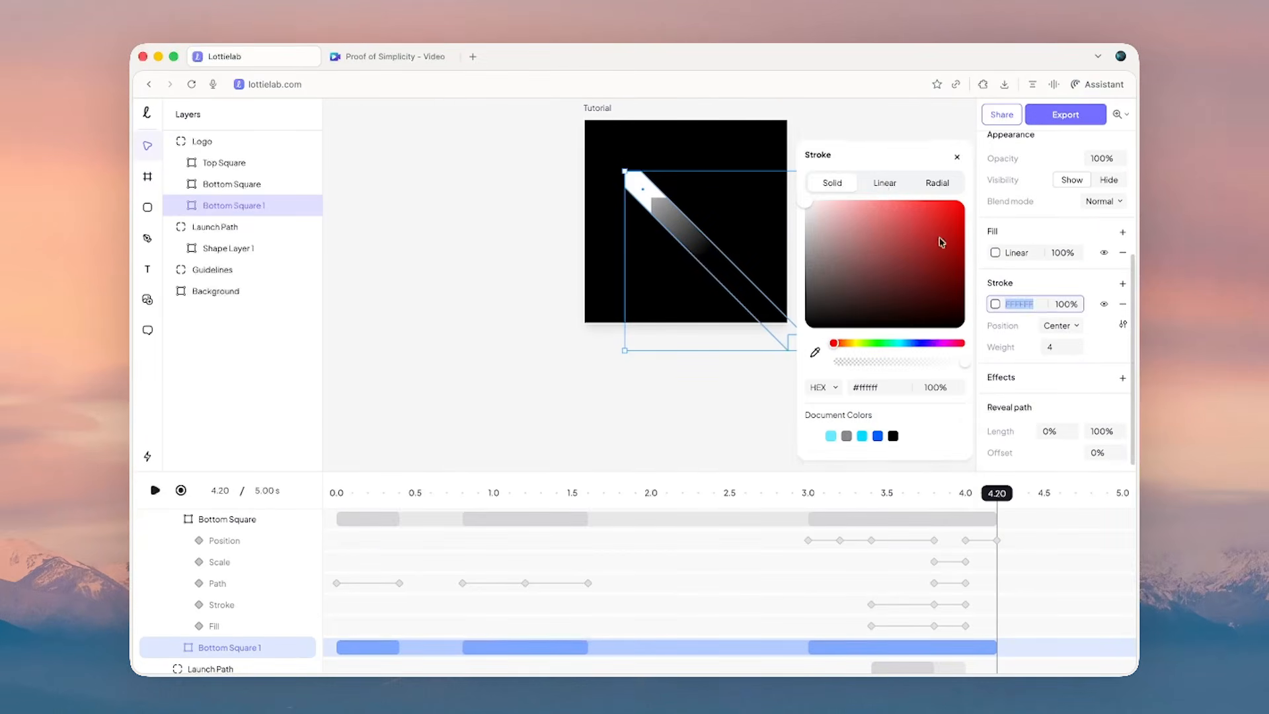
pyautogui.click(884, 183)
pyautogui.moveTo(638, 183)
pyautogui.mouseDown()
pyautogui.moveTo(626, 177)
pyautogui.moveTo(695, 230)
pyautogui.mouseUp()
pyautogui.moveTo(991, 503)
pyautogui.mouseDown()
pyautogui.moveTo(867, 492)
pyautogui.moveTo(961, 497)
pyautogui.mouseUp()
pyautogui.click(956, 159)
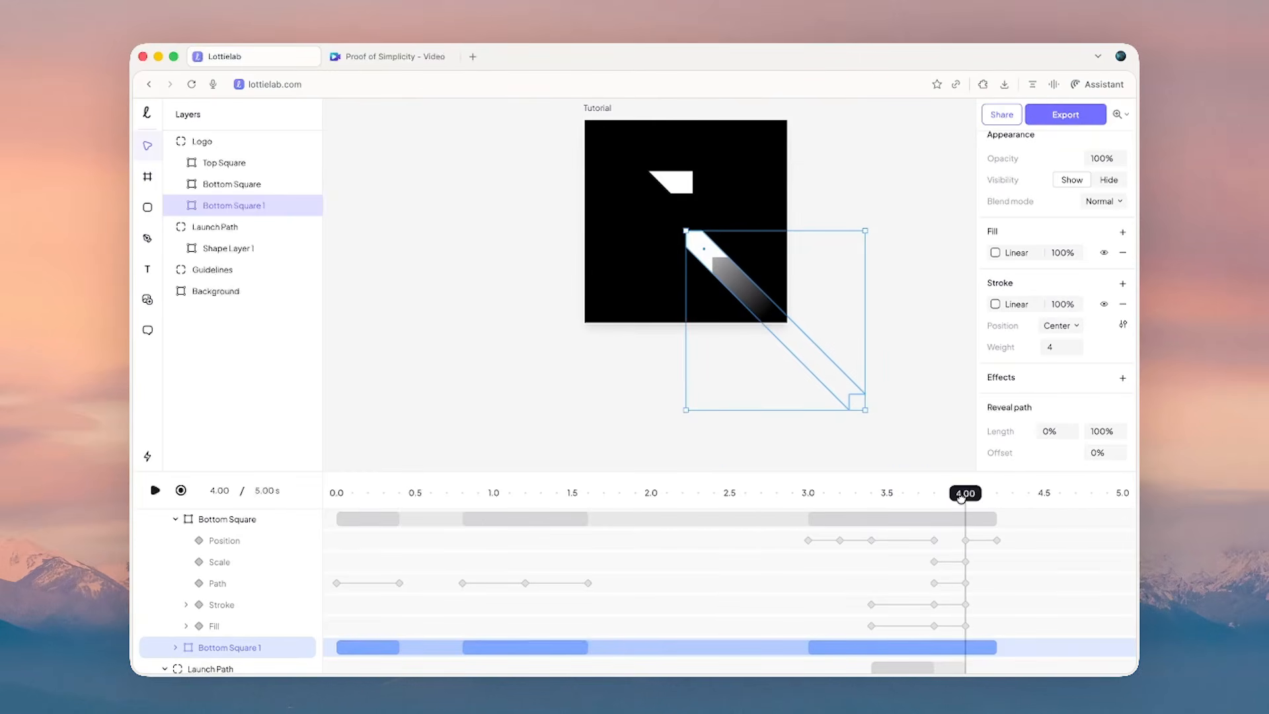
# - Rename the Bottom Square 1 layer as Launch Highlight
pyautogui.doubleClick(229, 205)
pyautogui.write('Lau')
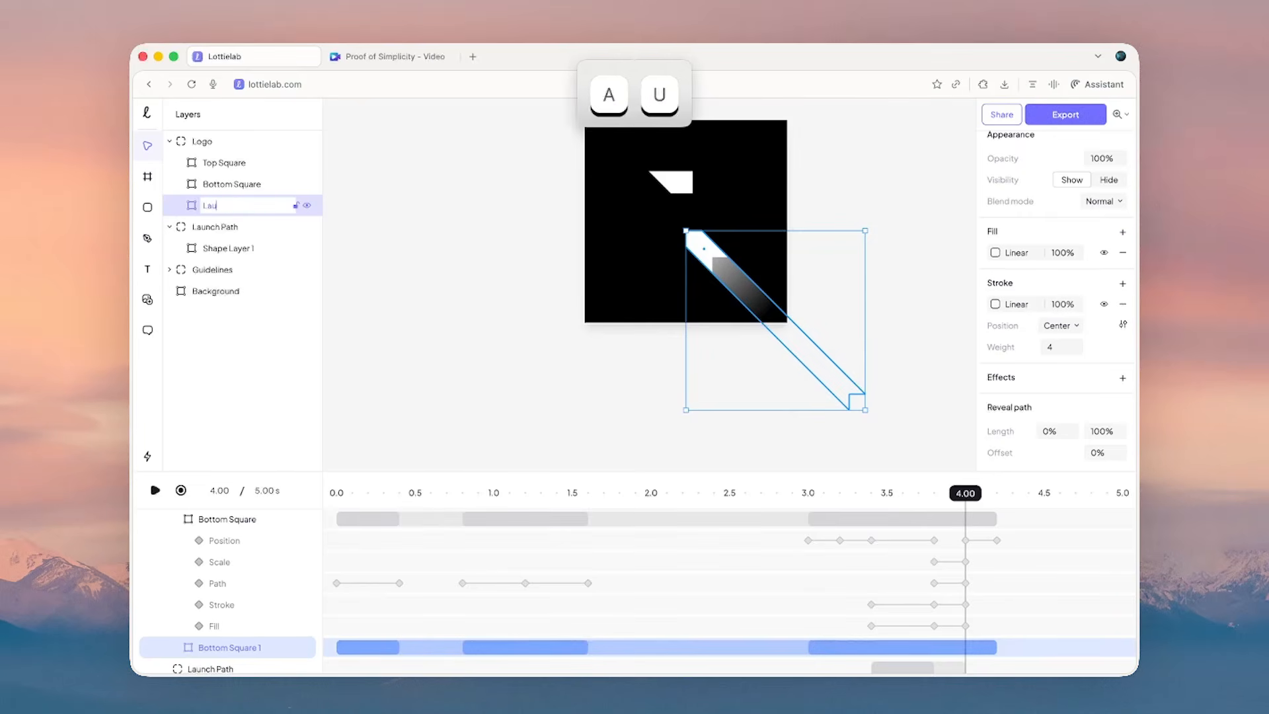
pyautogui.write('nch Highl')
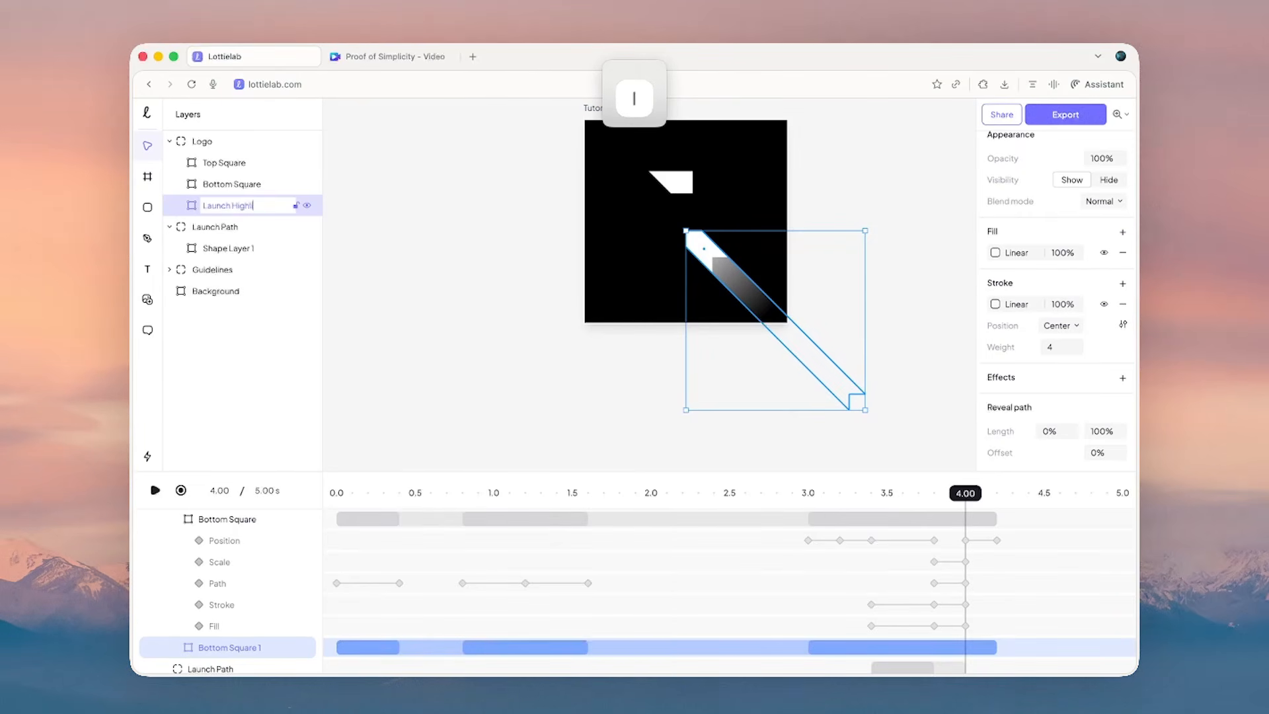
pyautogui.write('ight')
pyautogui.press('Return')
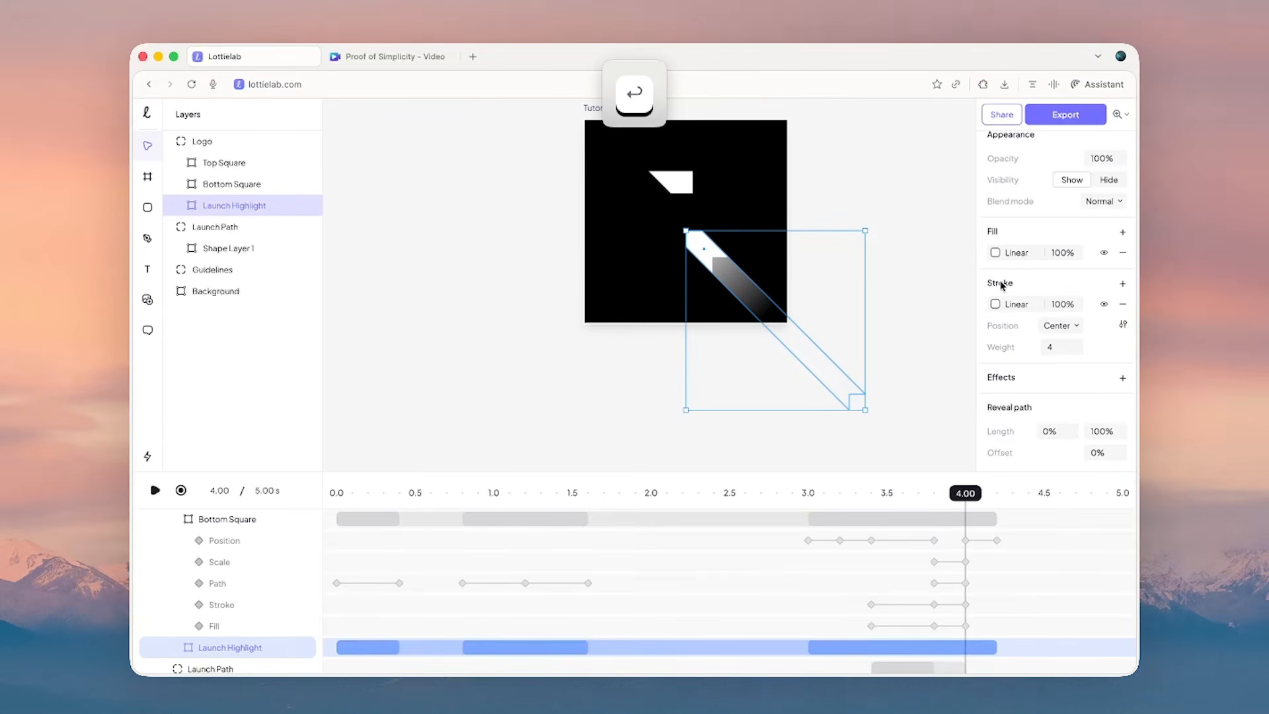
# - With keyframe recording on, add a visibility keyframe to Launch Highlight at 4.0 s and set it to Show
pyautogui.press('a')
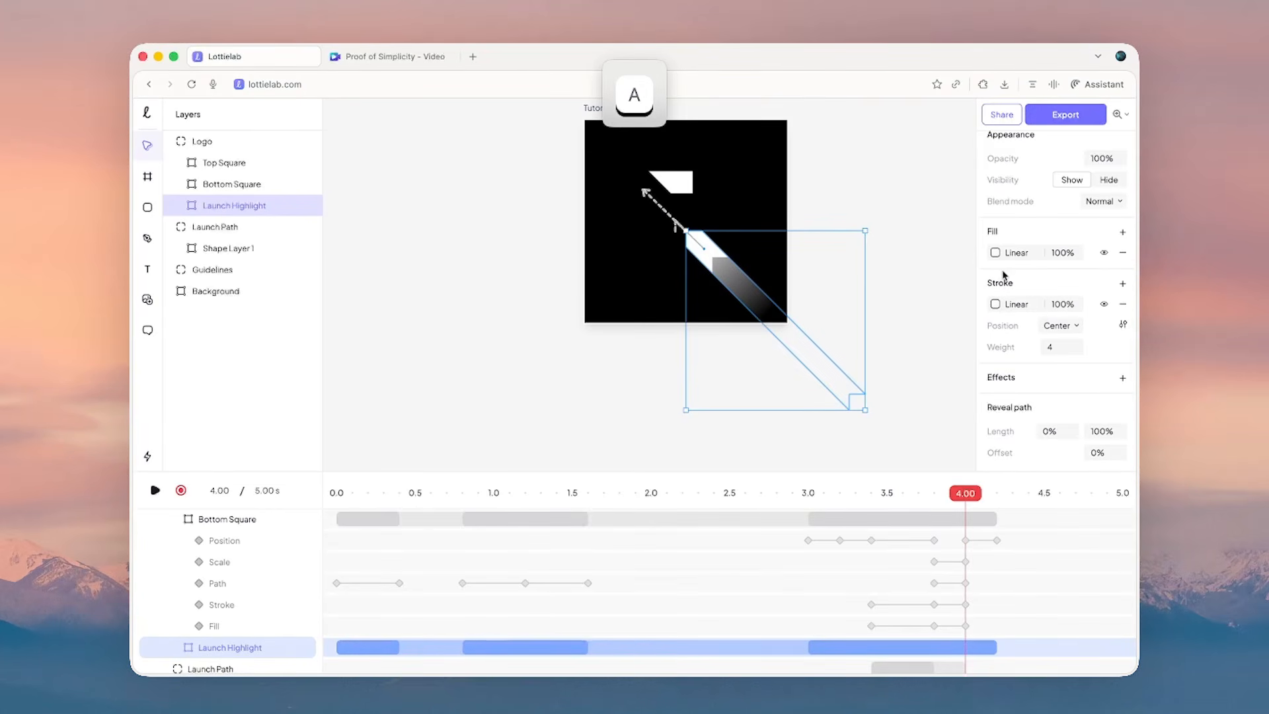
pyautogui.scroll(1, 1003, 275)
pyautogui.scroll(-3, 995, 549)
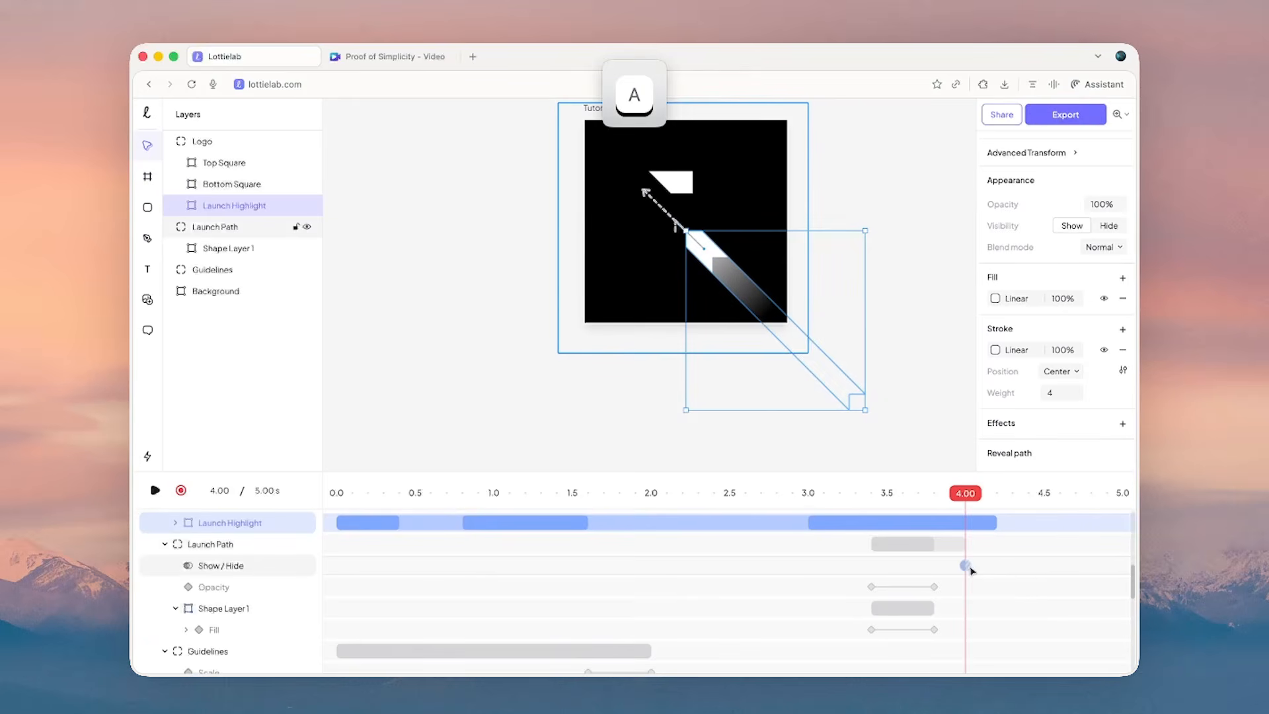
pyautogui.scroll(1, 966, 567)
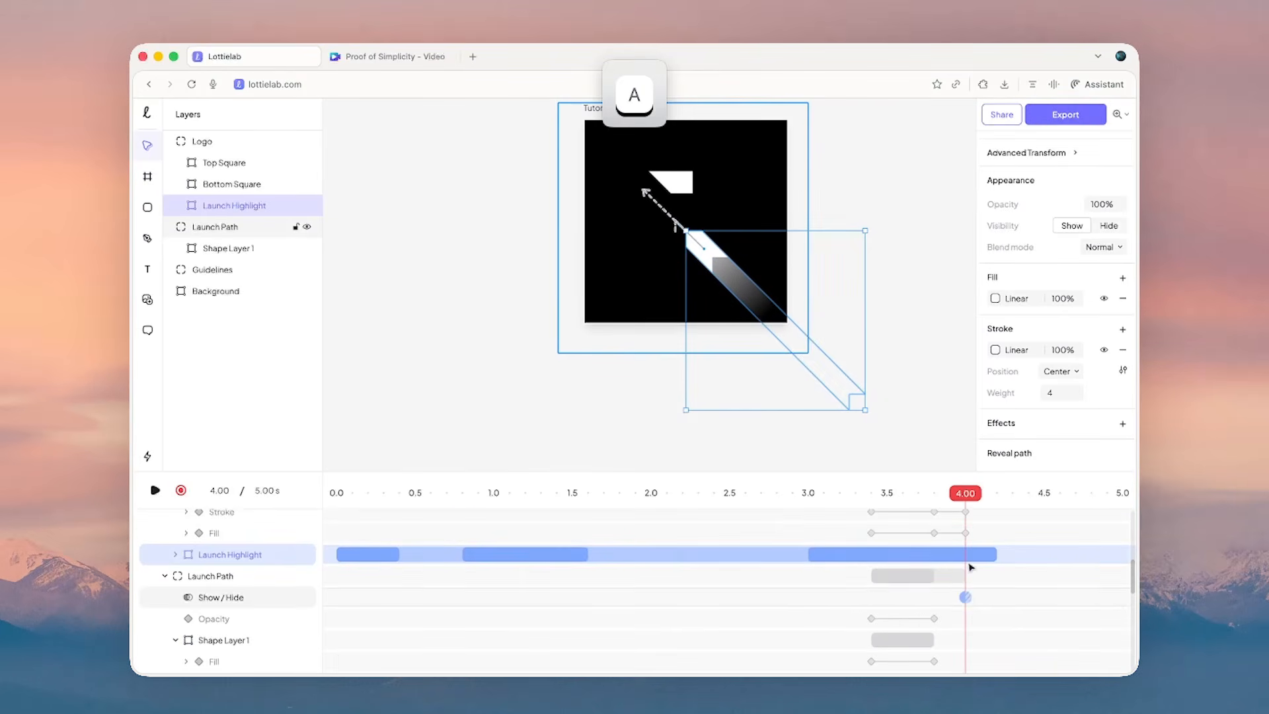
pyautogui.click(1105, 227)
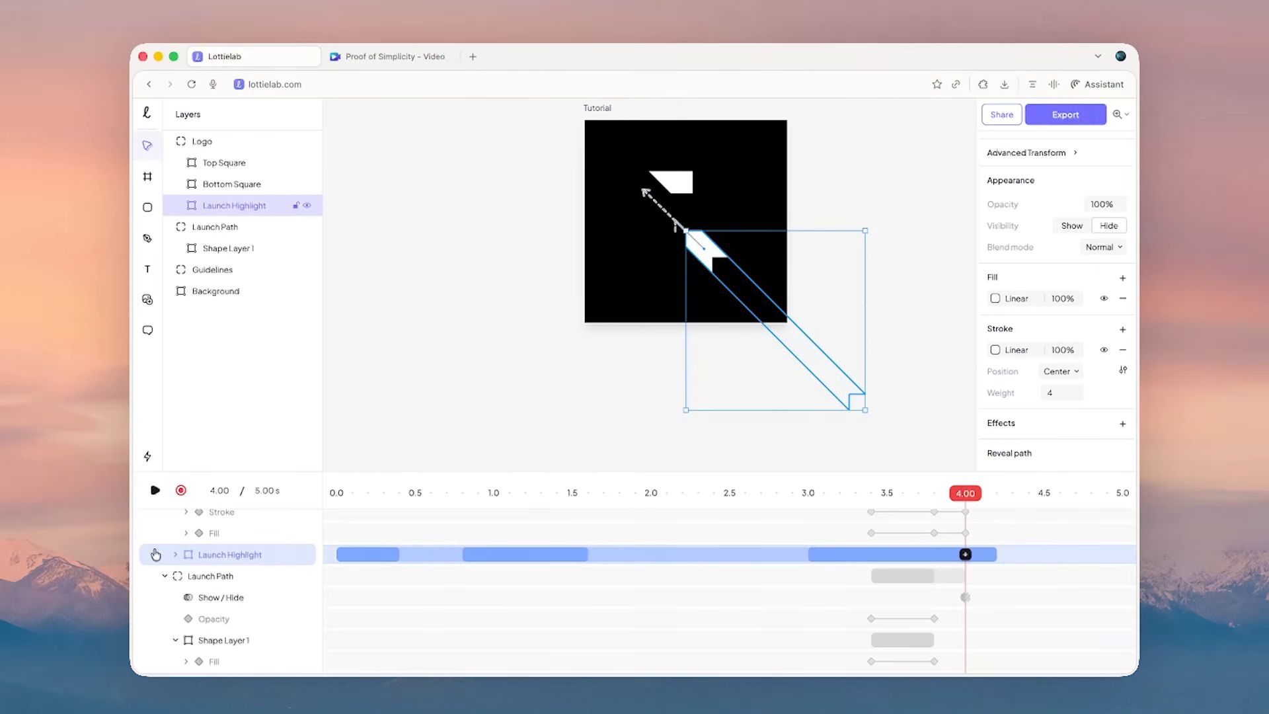
pyautogui.click(175, 558)
pyautogui.click(965, 576)
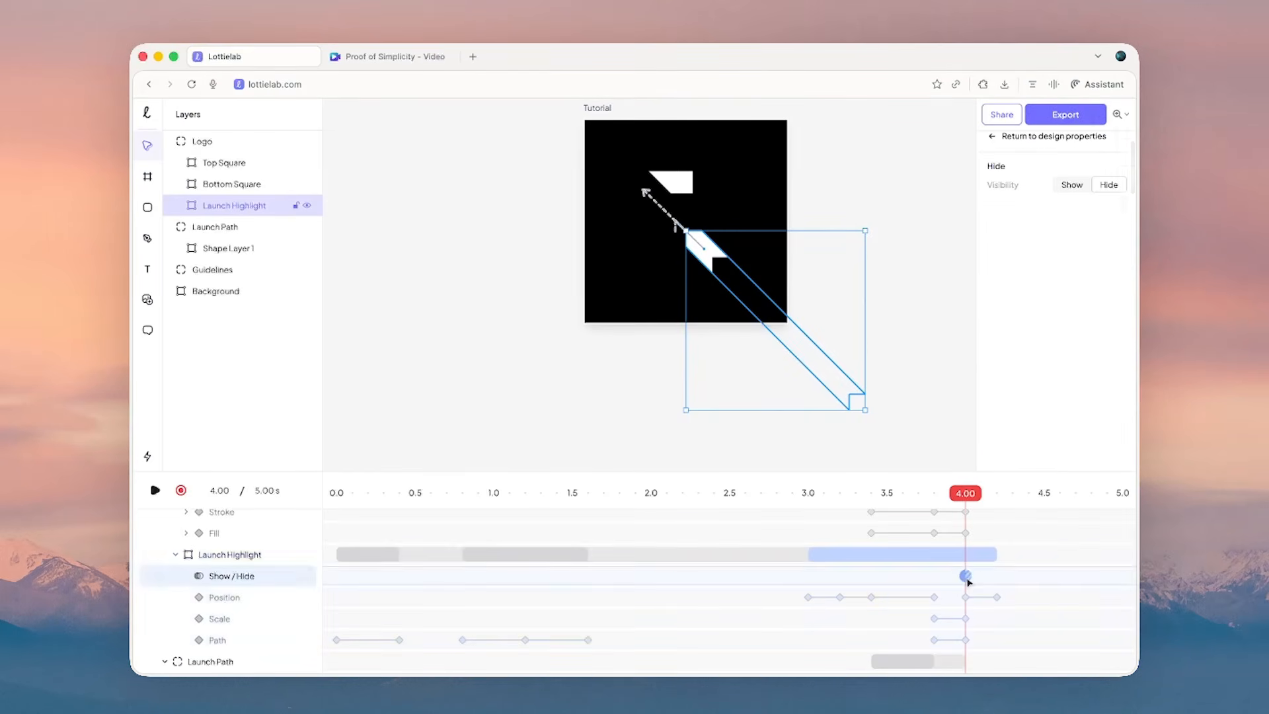
pyautogui.click(1081, 188)
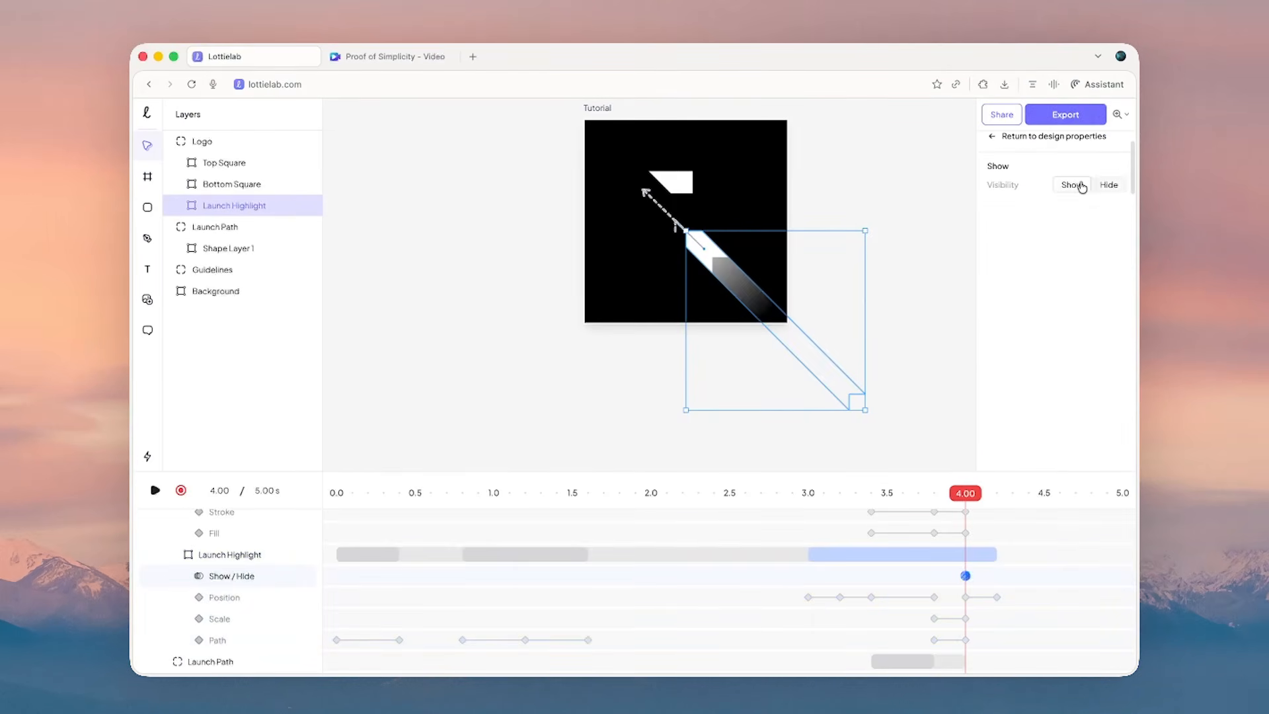
# - Keyframe Bottom Square's horizontal position at 4.28 s, nudged 20 px right to 366.53
pyautogui.moveTo(969, 499); pyautogui.dragTo(1003, 495)
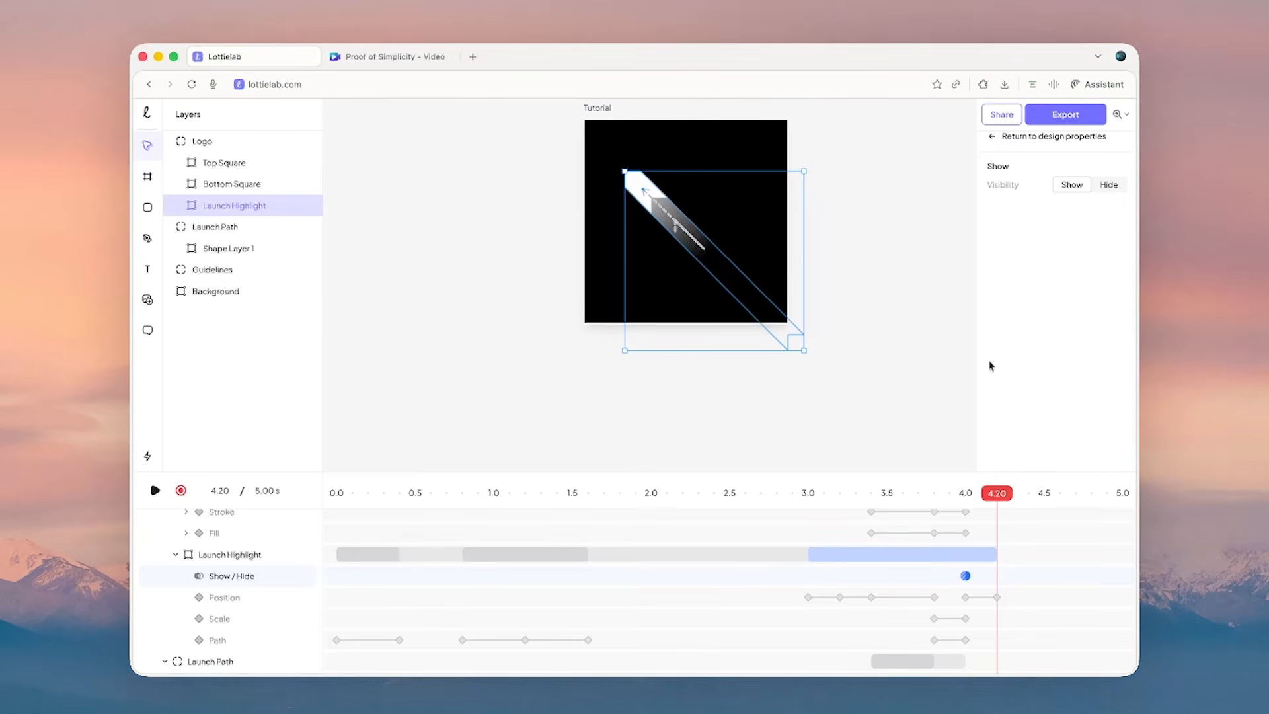
pyautogui.scroll(3, 694, 207)
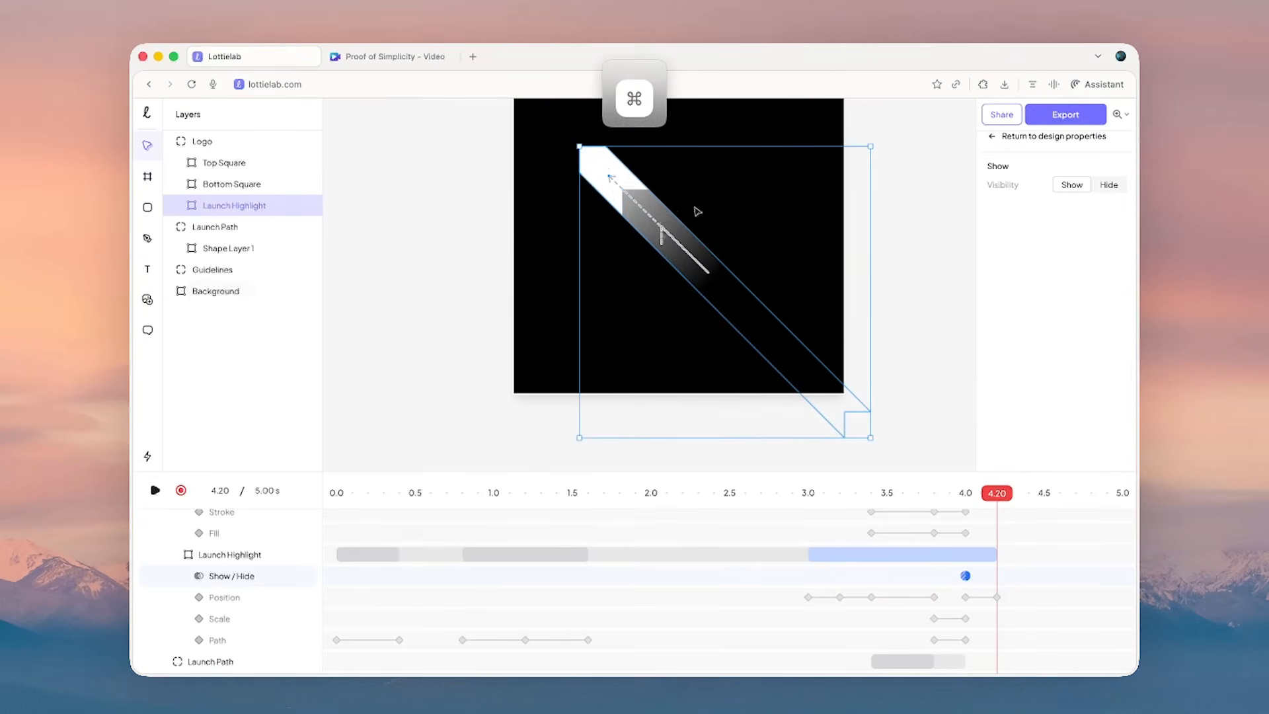
pyautogui.keyDown('super'); pyautogui.click(613, 171); pyautogui.keyUp('super')
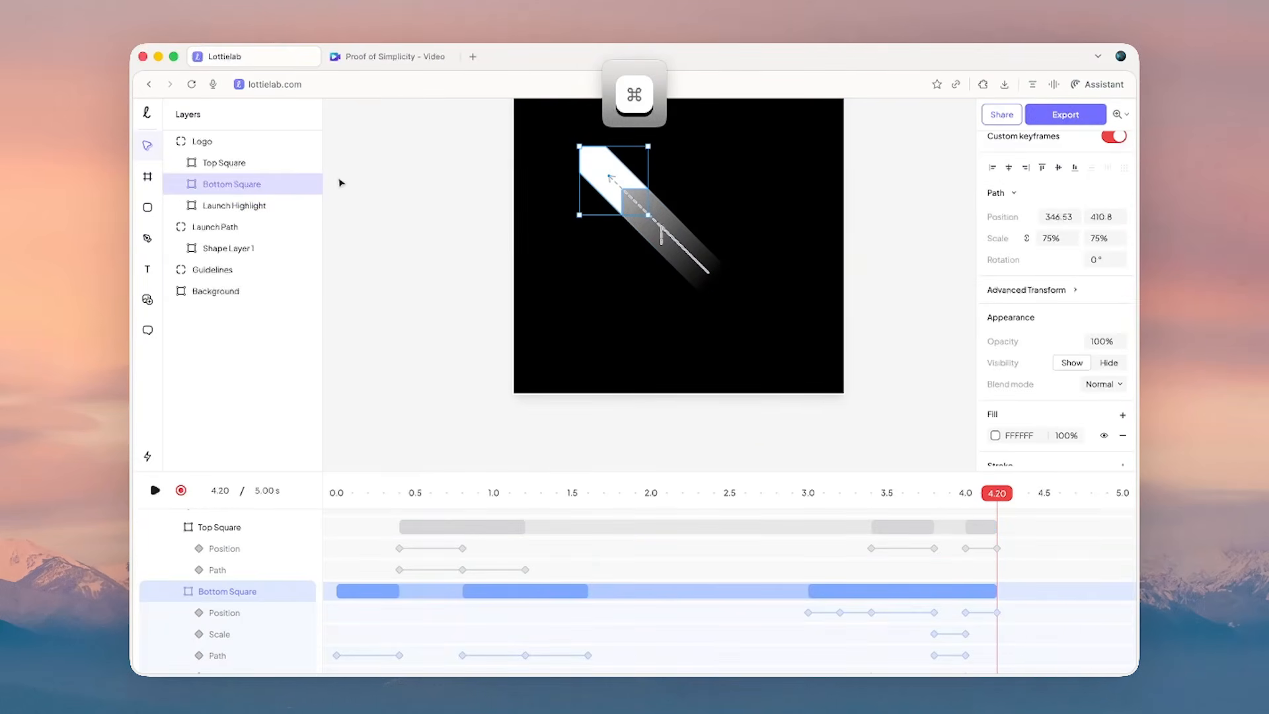
pyautogui.moveTo(1001, 497); pyautogui.dragTo(1008, 493)
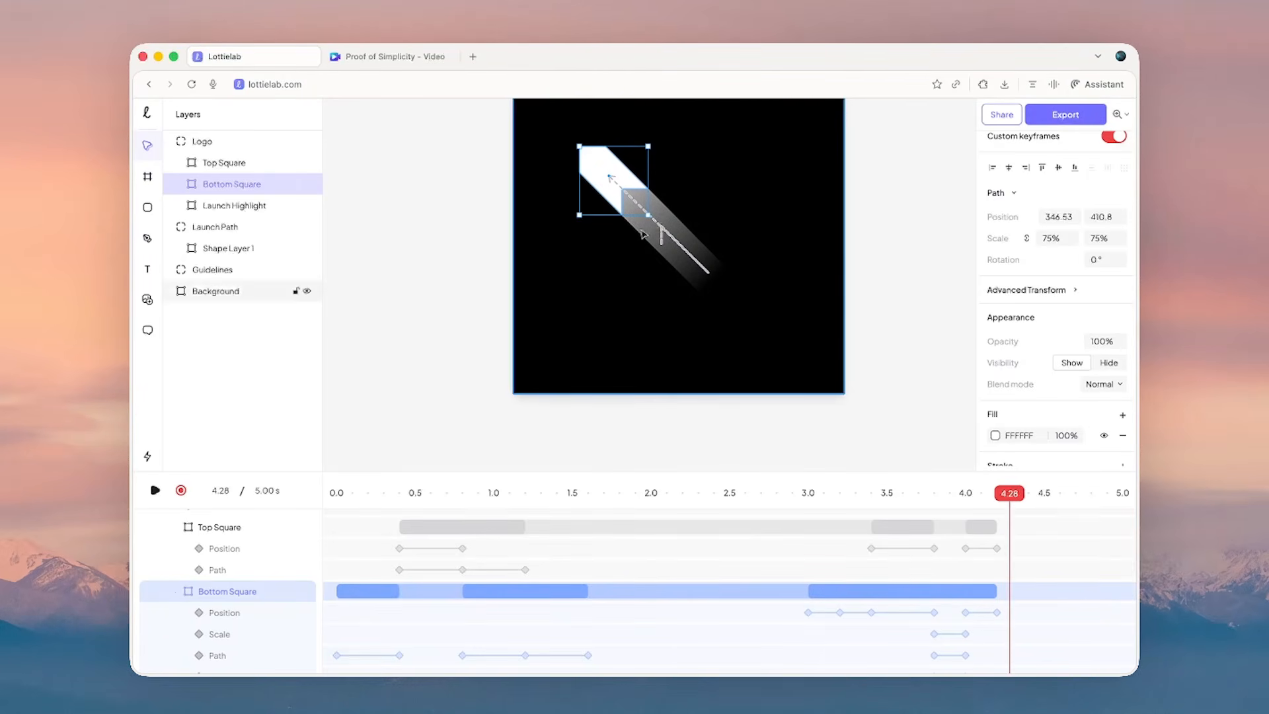
pyautogui.scroll(3, 605, 157)
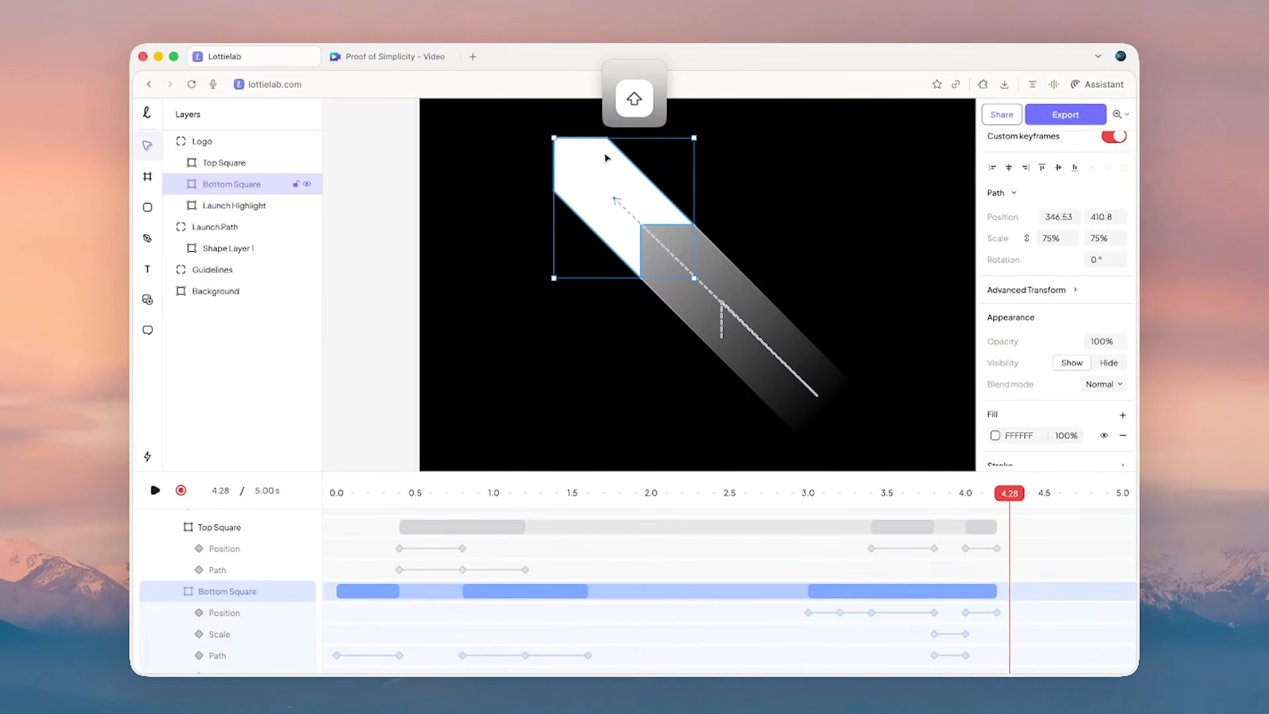
pyautogui.hotkey('shift', 'Right')
pyautogui.hotkey('shift', 'Right')
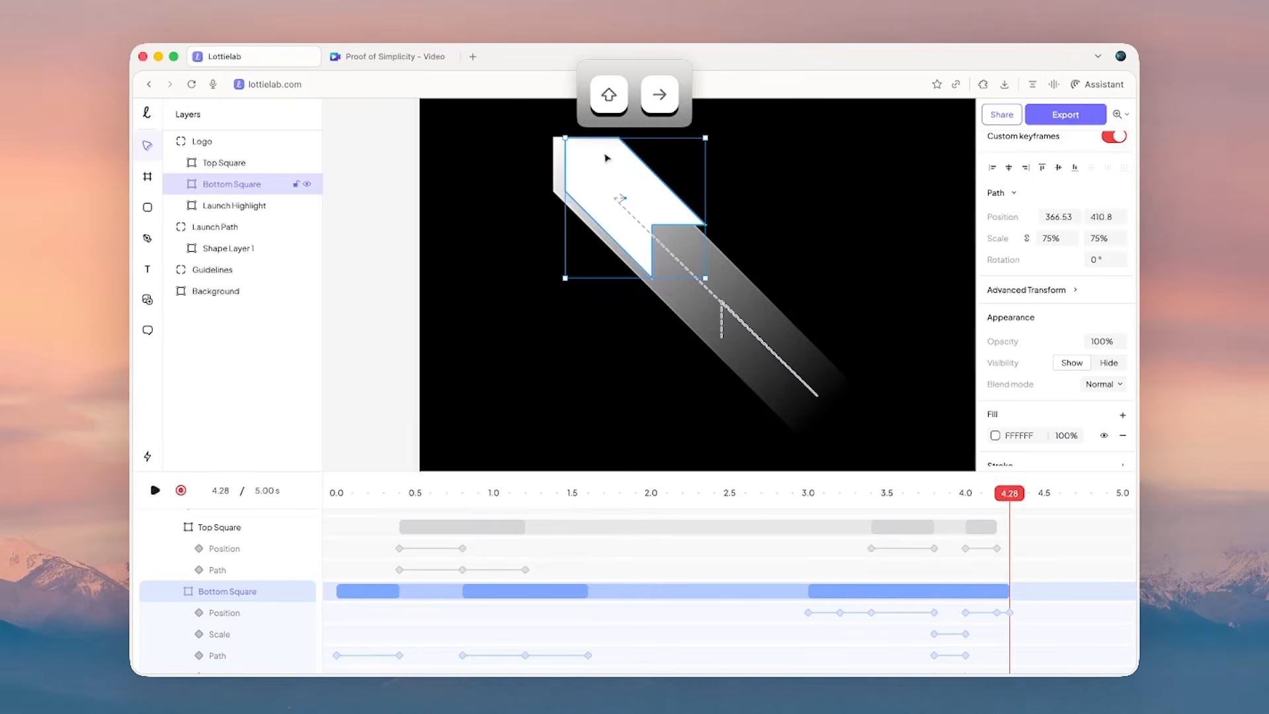
# - Keyframe Bottom Square's horizontal position at 4.35 s, nudged 40 px left to 326.53
pyautogui.moveTo(1011, 493); pyautogui.dragTo(1021, 493)
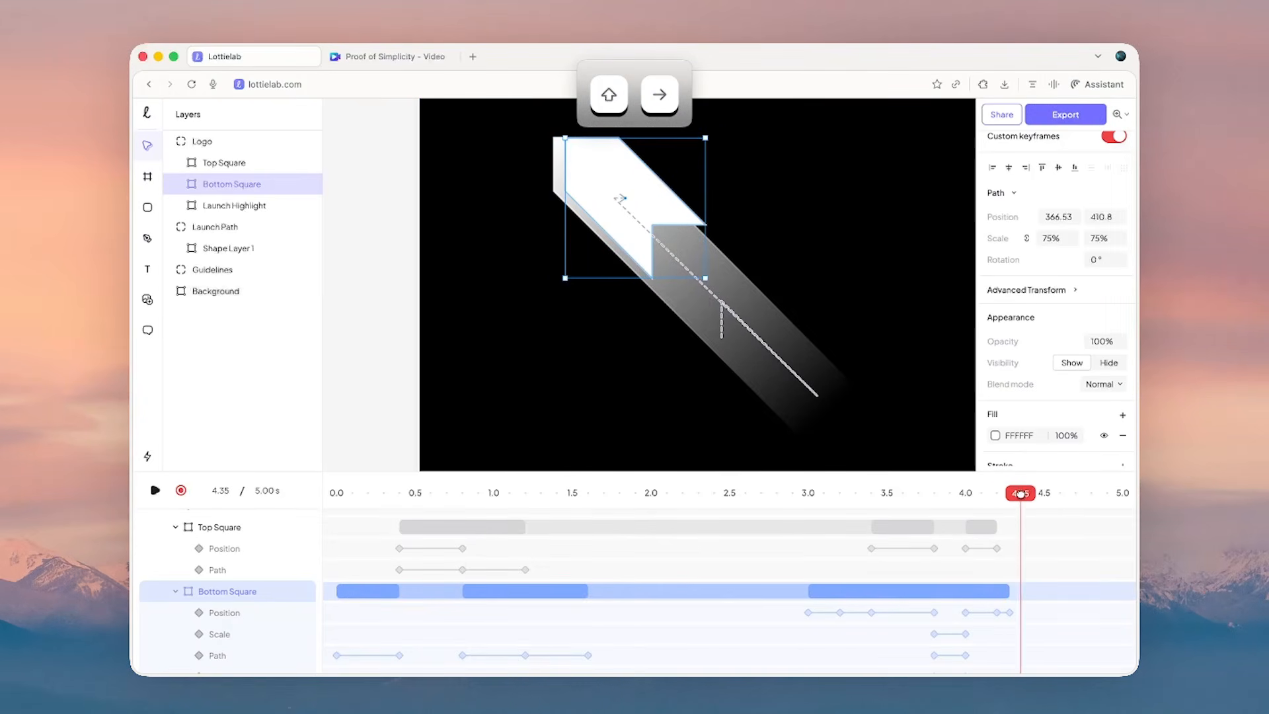
pyautogui.hotkey('shift', 'Left')
pyautogui.hotkey('shift', 'Left')
pyautogui.hotkey('shift', 'Left')
pyautogui.hotkey('shift', 'Left')
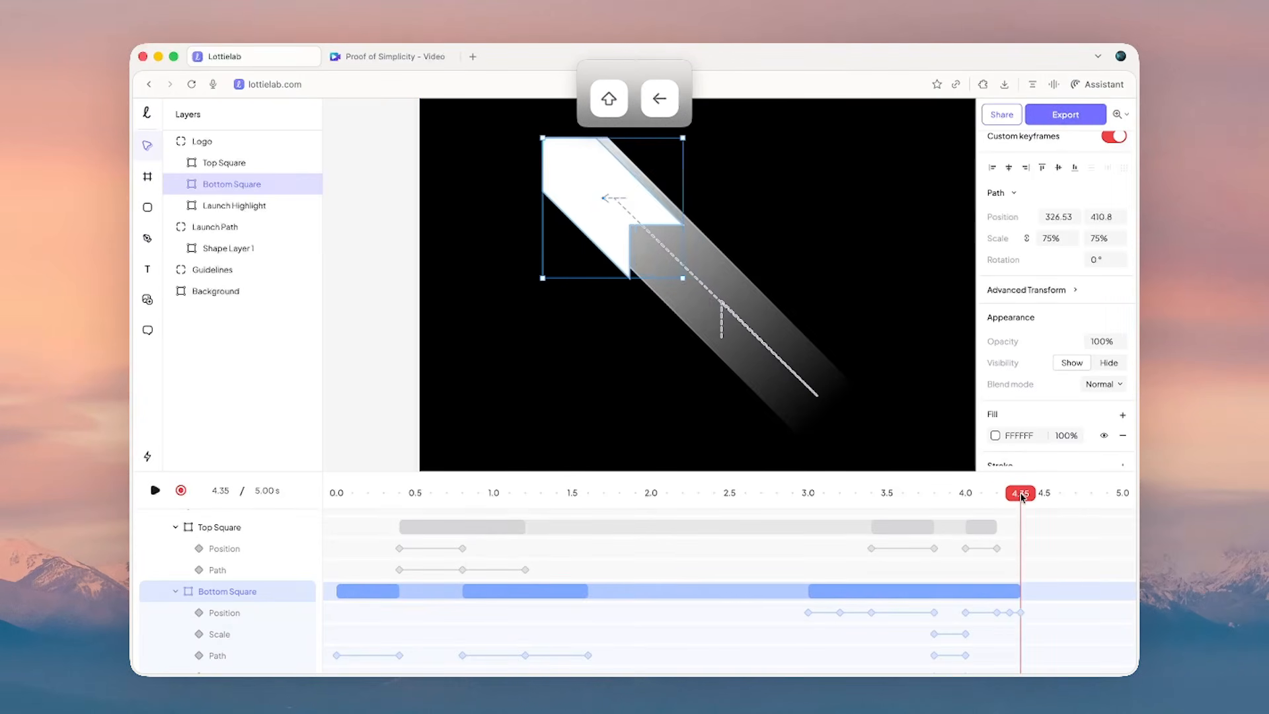
# - Keyframe Bottom Square's horizontal position at 4.44 s, nudged 50 px right to 376.53
pyautogui.moveTo(1028, 494); pyautogui.dragTo(1035, 493)
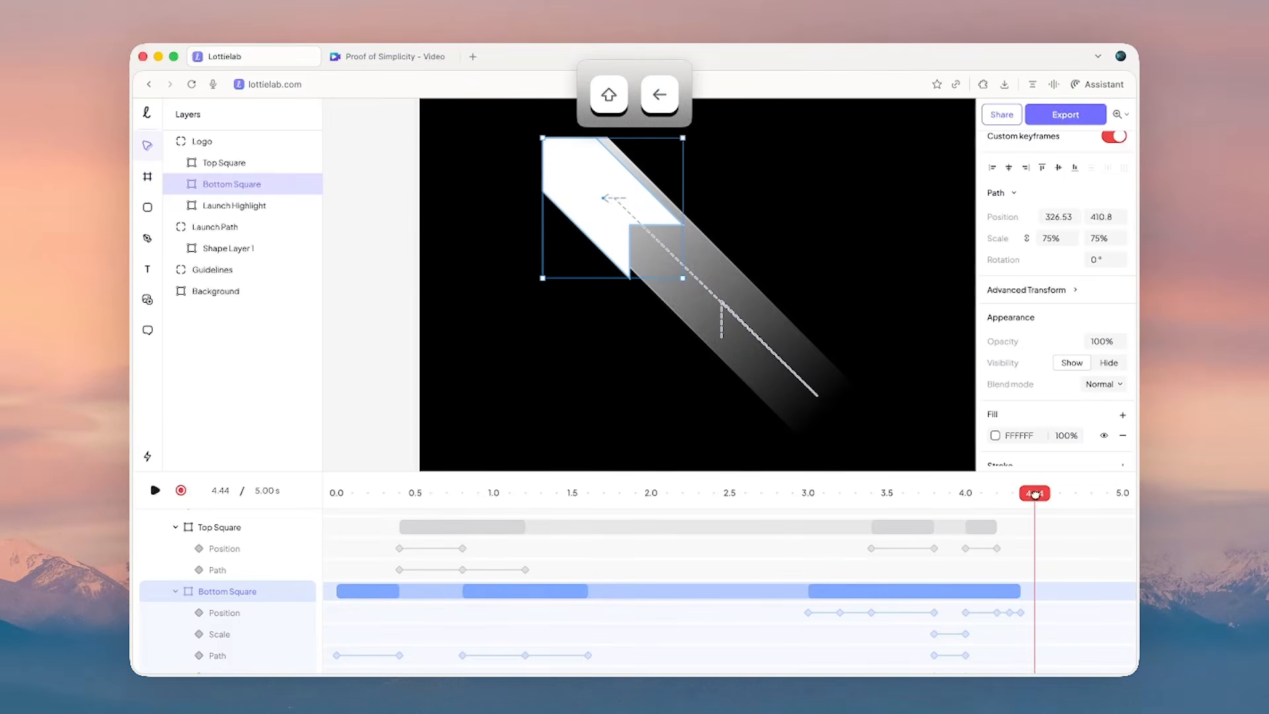
pyautogui.hotkey('shift', 'Right')
pyautogui.hotkey('shift', 'Right')
pyautogui.hotkey('shift', 'Right')
pyautogui.hotkey('shift', 'Right')
pyautogui.hotkey('shift', 'Right')
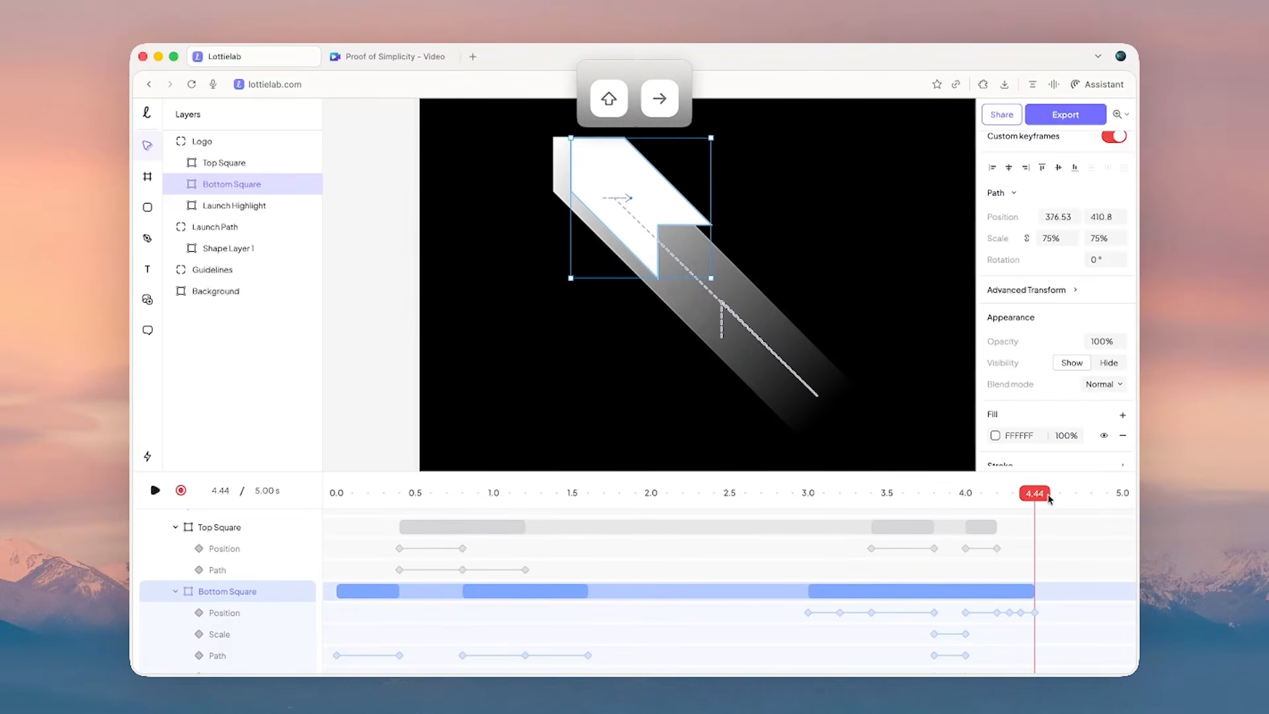
# - Keyframe Bottom Square's horizontal position at 4.53 s, nudged 40 px left to 336.53
pyautogui.click(1049, 495)
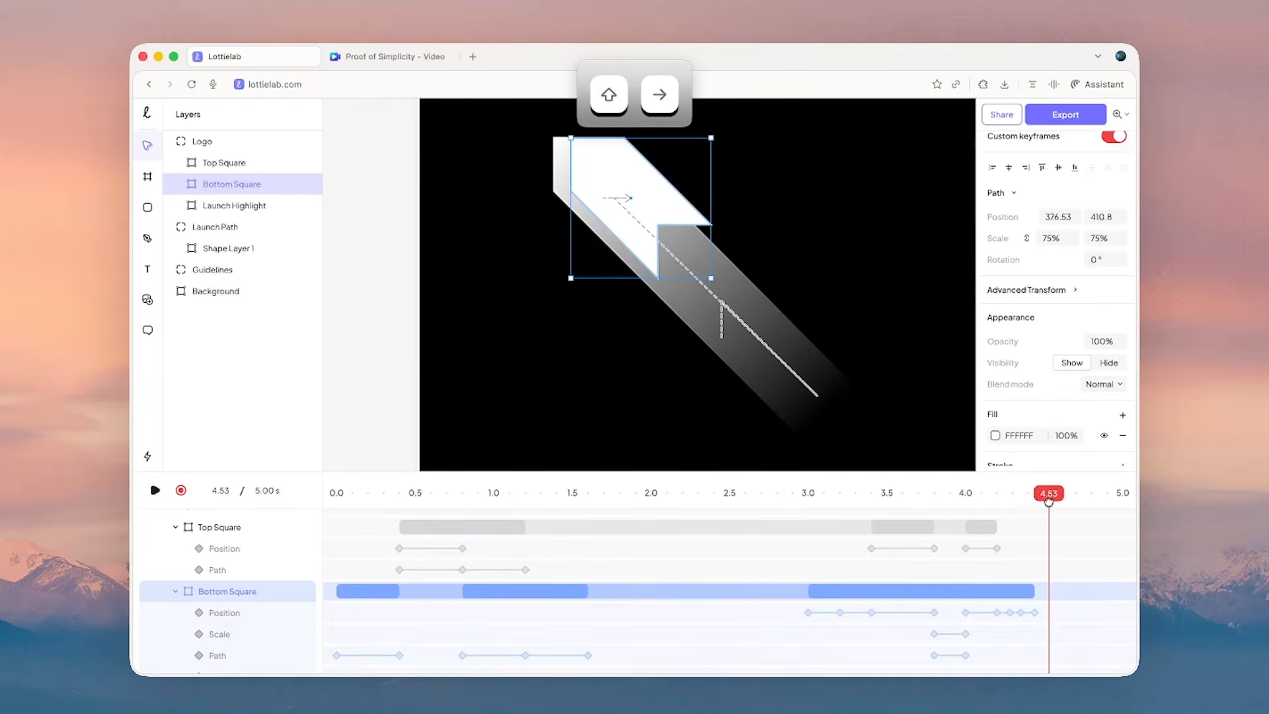
pyautogui.hotkey('shift', 'Left')
pyautogui.hotkey('shift', 'Left')
pyautogui.hotkey('shift', 'Left')
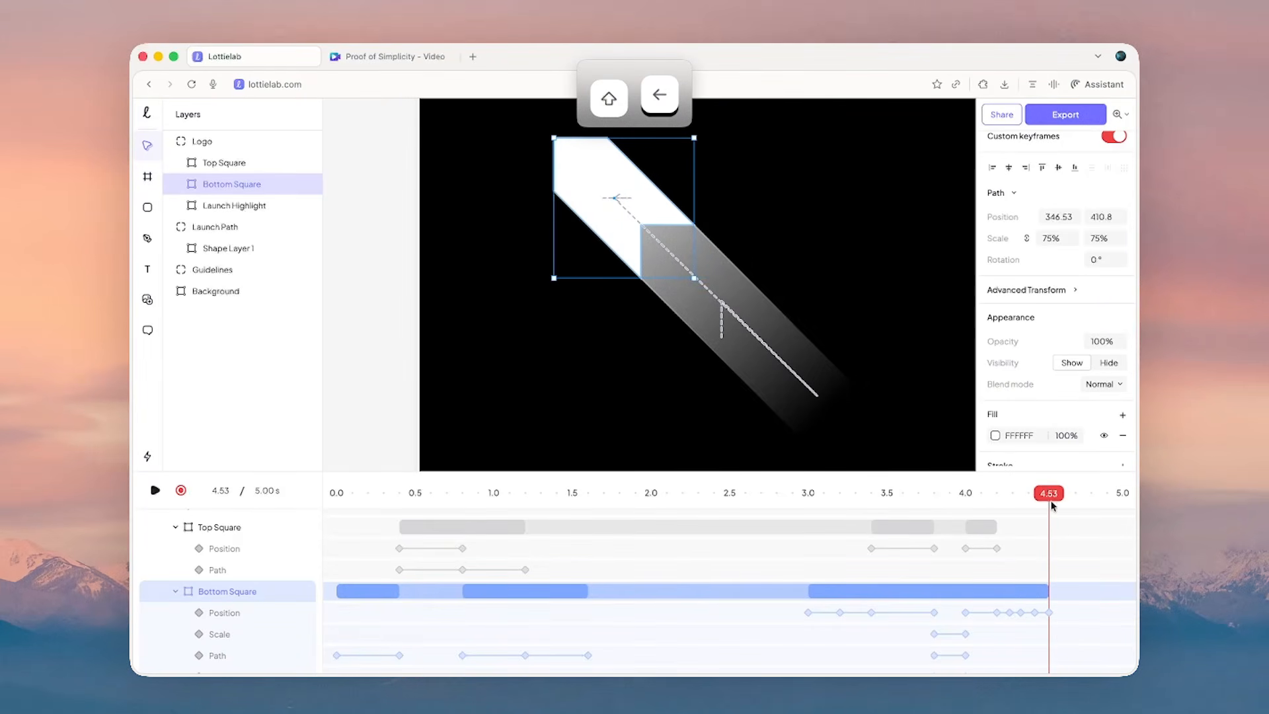
pyautogui.hotkey('shift', 'Left')
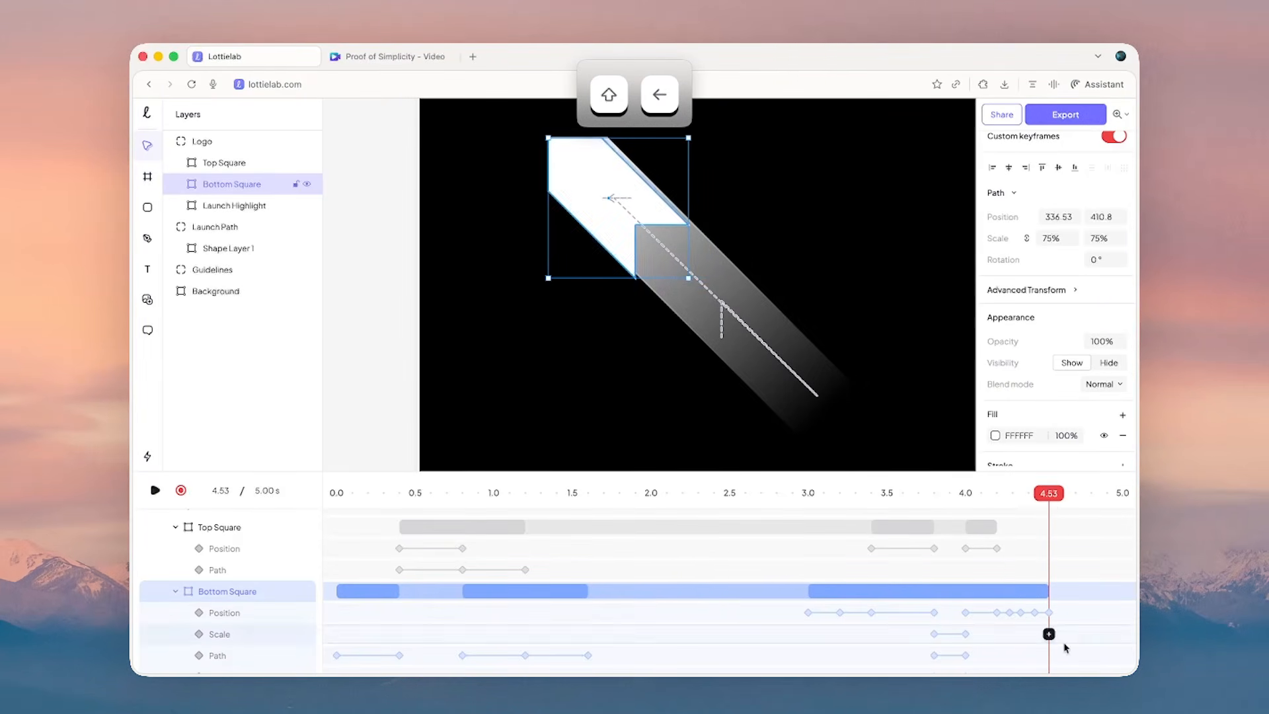
# - Duplicate Bottom Square's shake position keyframes after 4.53 s and compress the whole run to end at about 4.58 s
pyautogui.moveTo(1069, 629); pyautogui.dragTo(985, 599)
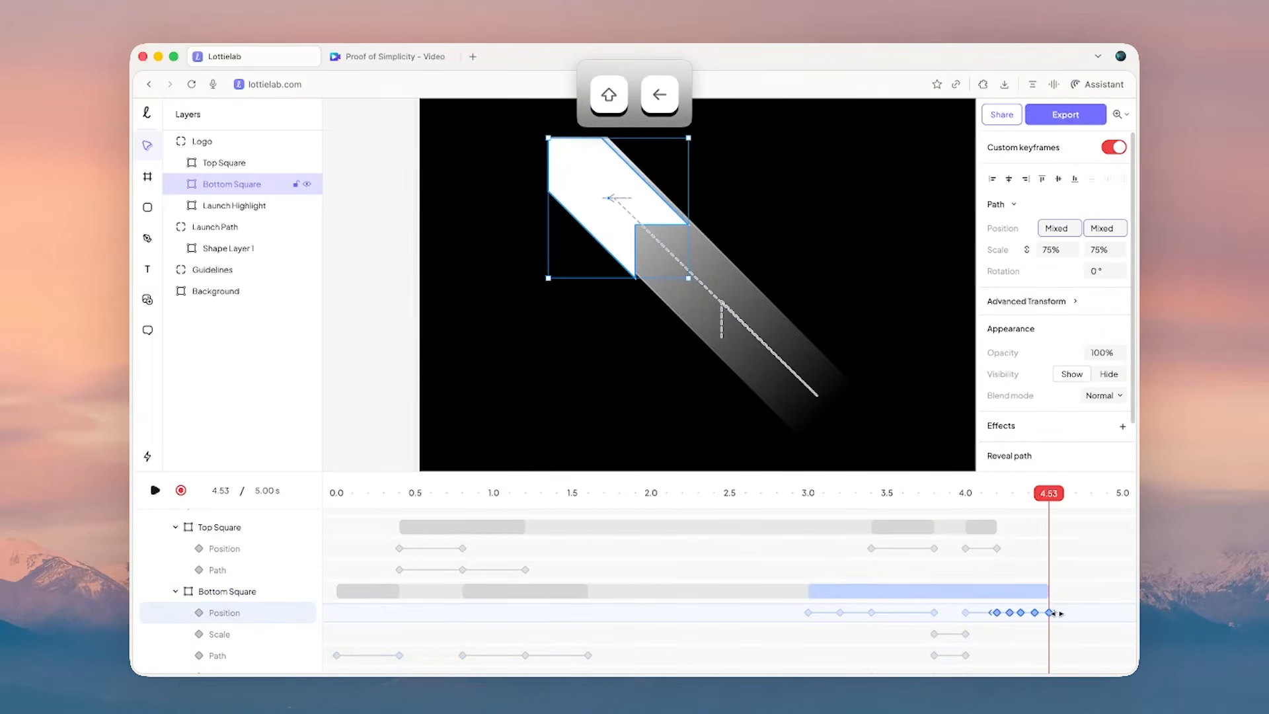
pyautogui.press('alt')
pyautogui.press('super+c')
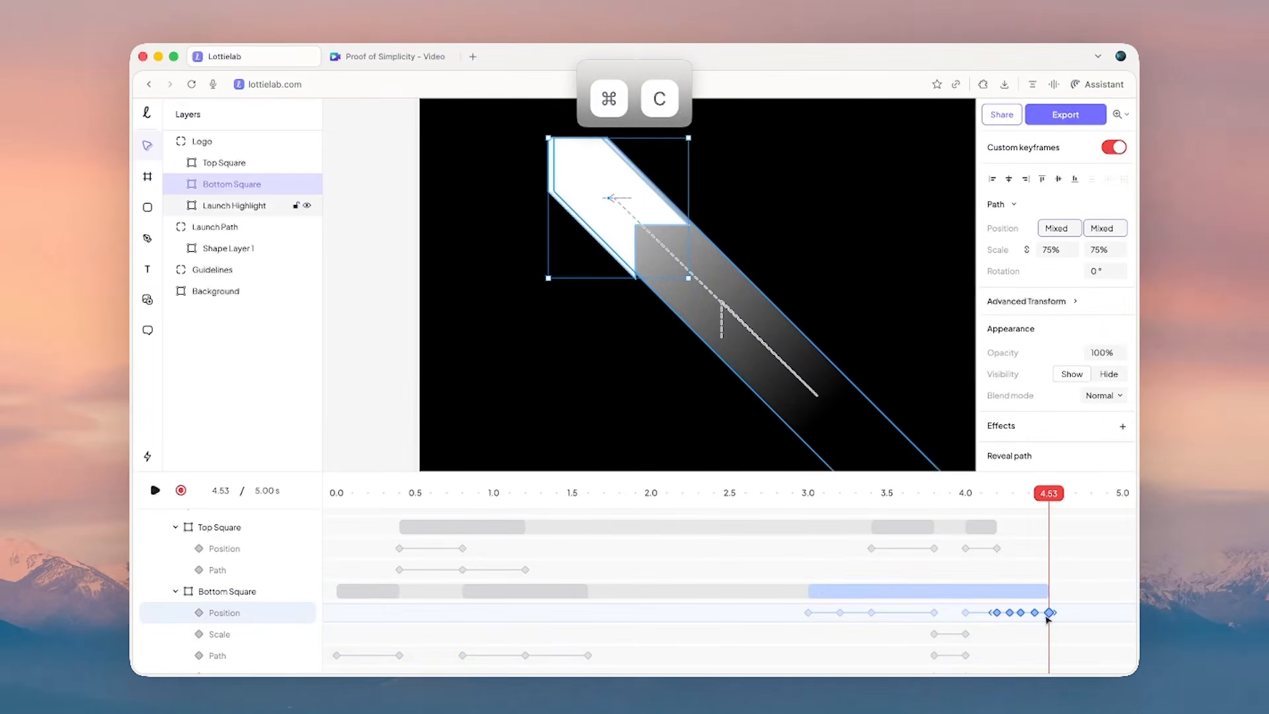
pyautogui.press('super+v')
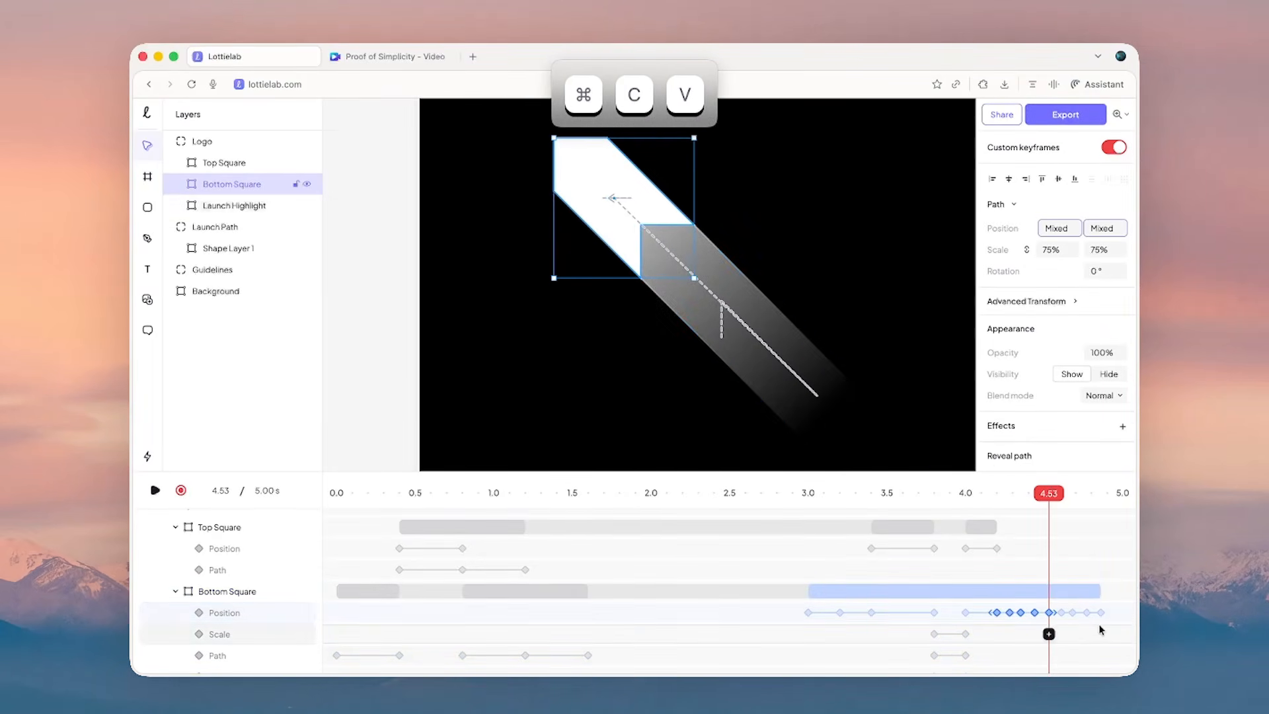
pyautogui.moveTo(1059, 616); pyautogui.dragTo(984, 601)
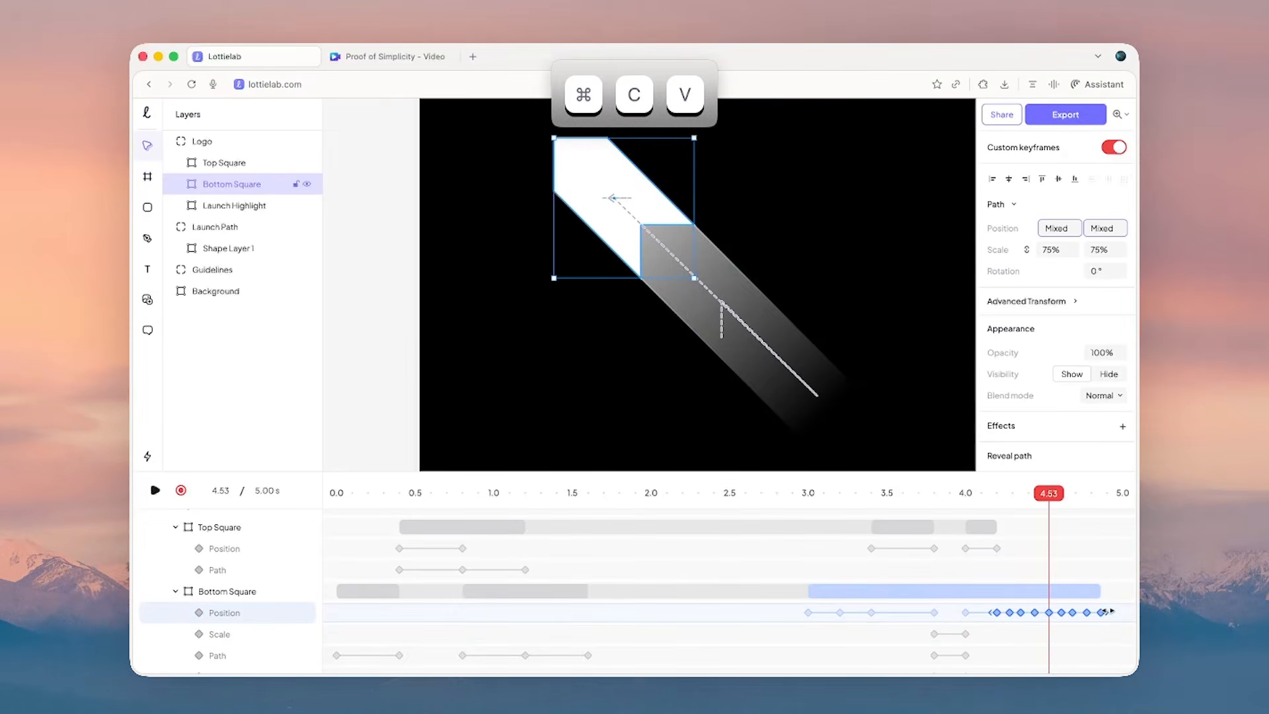
pyautogui.moveTo(1110, 611); pyautogui.dragTo(1064, 609)
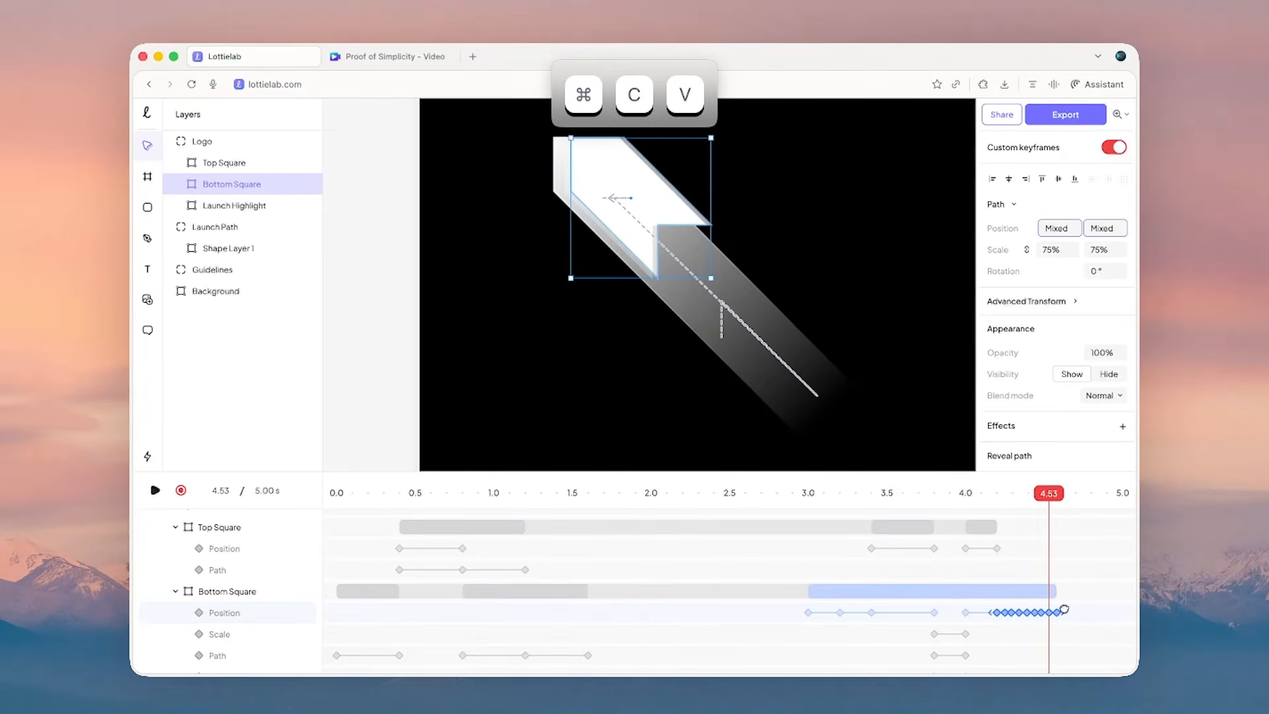
# - Copy Bottom Square's compressed shake keyframes and paste them at 4.58 s to extend the shake
pyautogui.press('super+c')
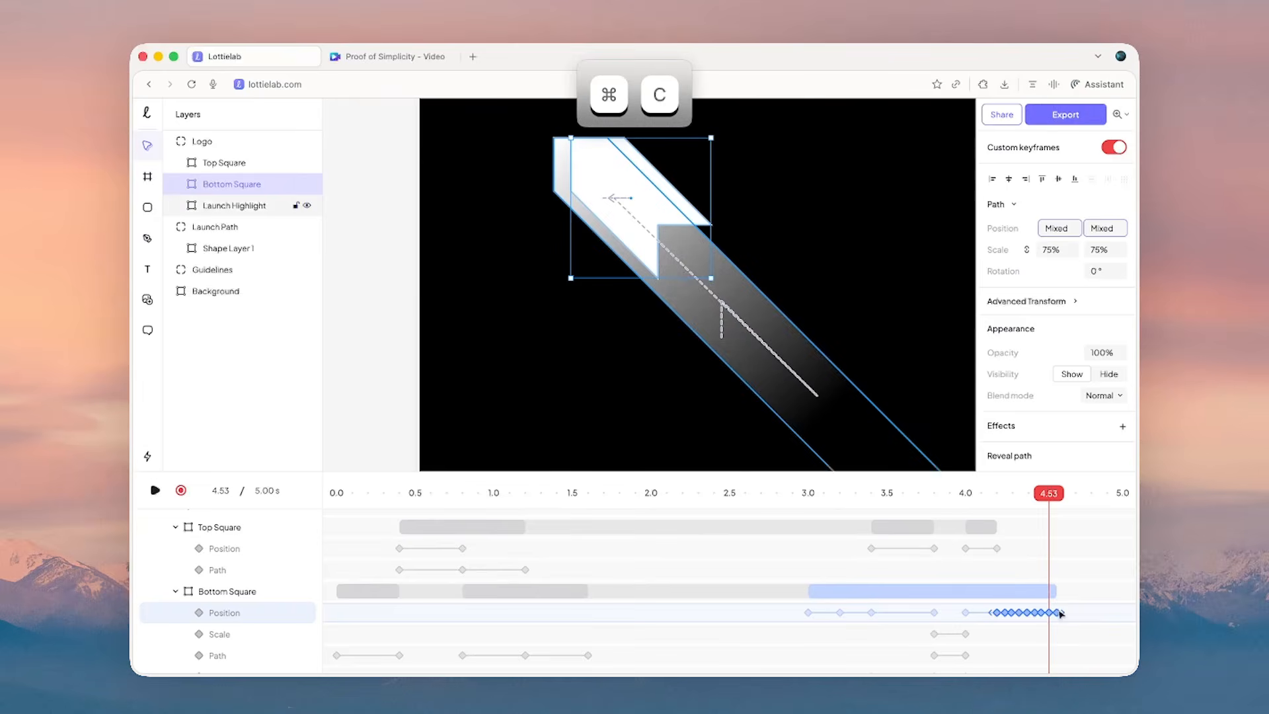
pyautogui.click(1060, 613)
pyautogui.click(1057, 495)
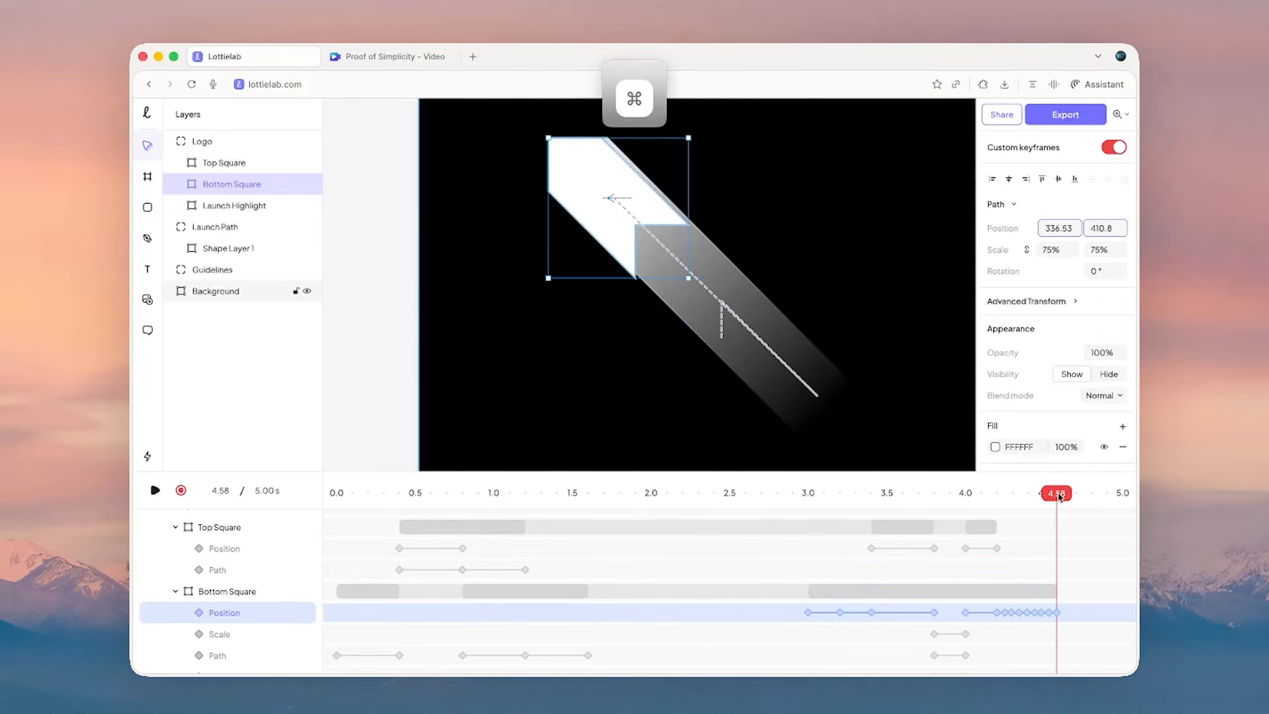
pyautogui.press('super+v')
# - Play back the animation from 4.0 s and scrub through to 4.44 s to check Bottom Square's shake
pyautogui.moveTo(1060, 494); pyautogui.dragTo(969, 481)
pyautogui.scroll(-5, 776, 266)
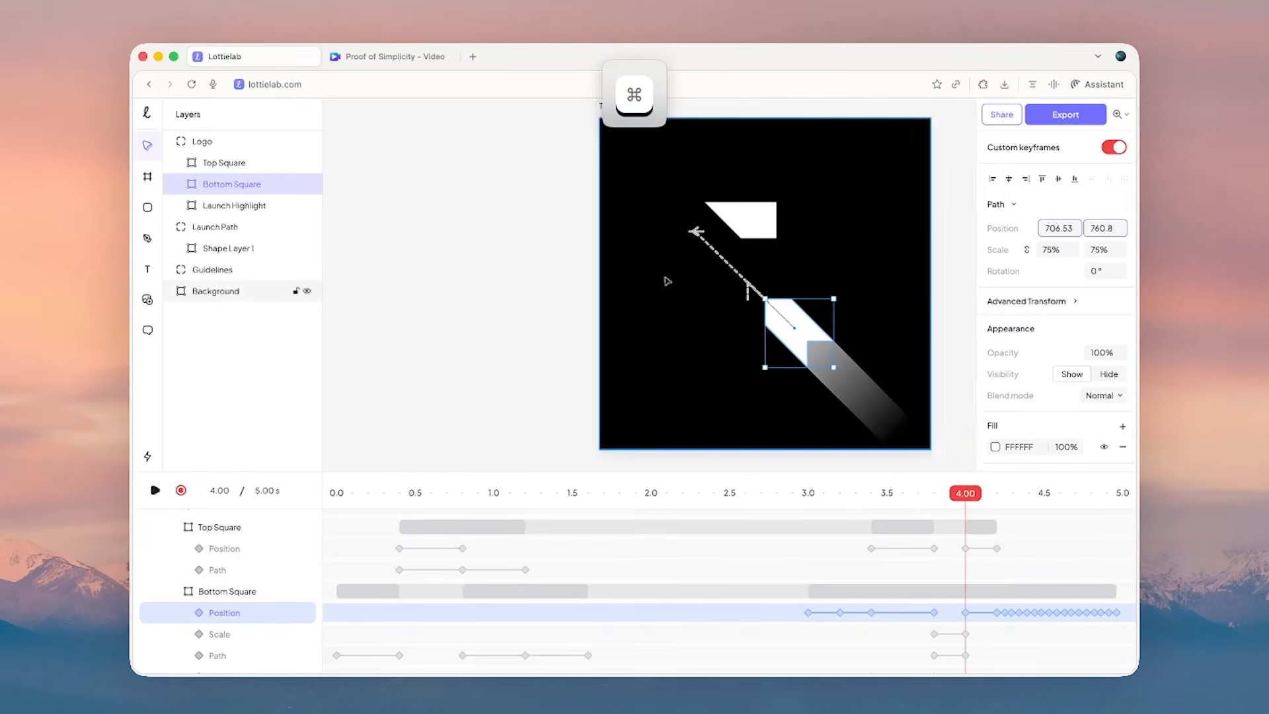
pyautogui.click(531, 278)
pyautogui.press('space')
pyautogui.press('space')
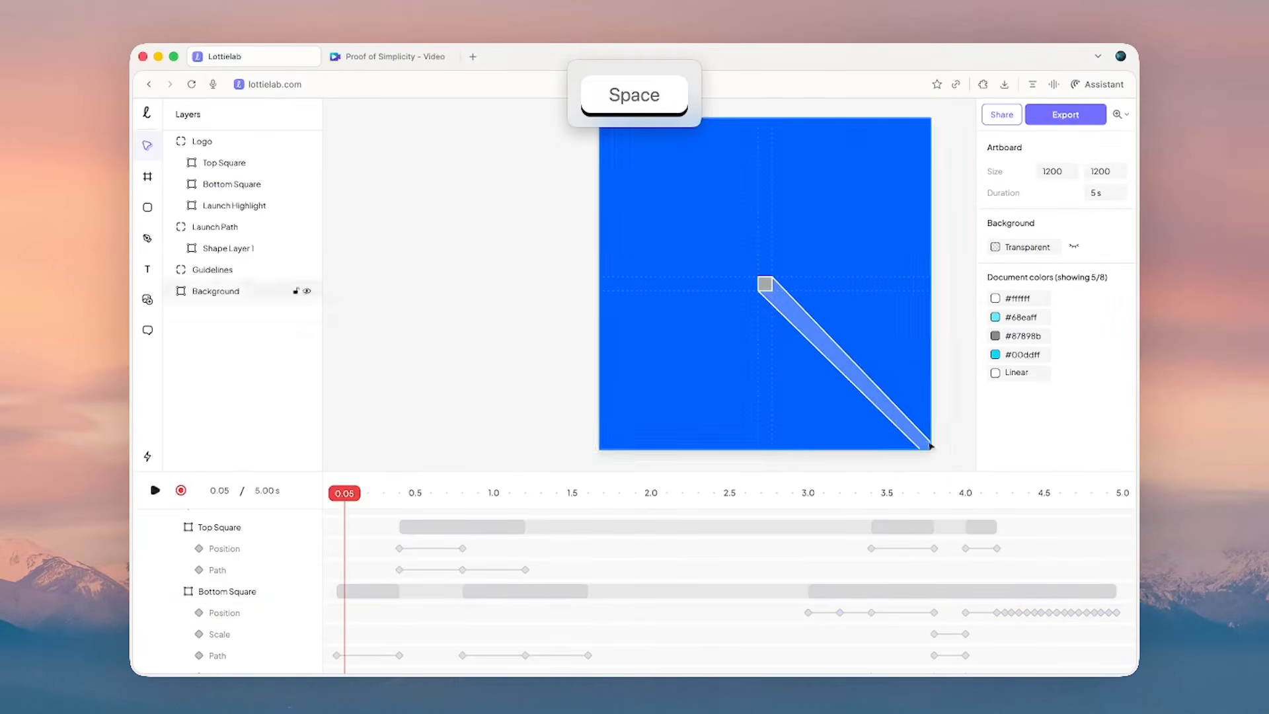
pyautogui.moveTo(984, 492); pyautogui.dragTo(1034, 493)
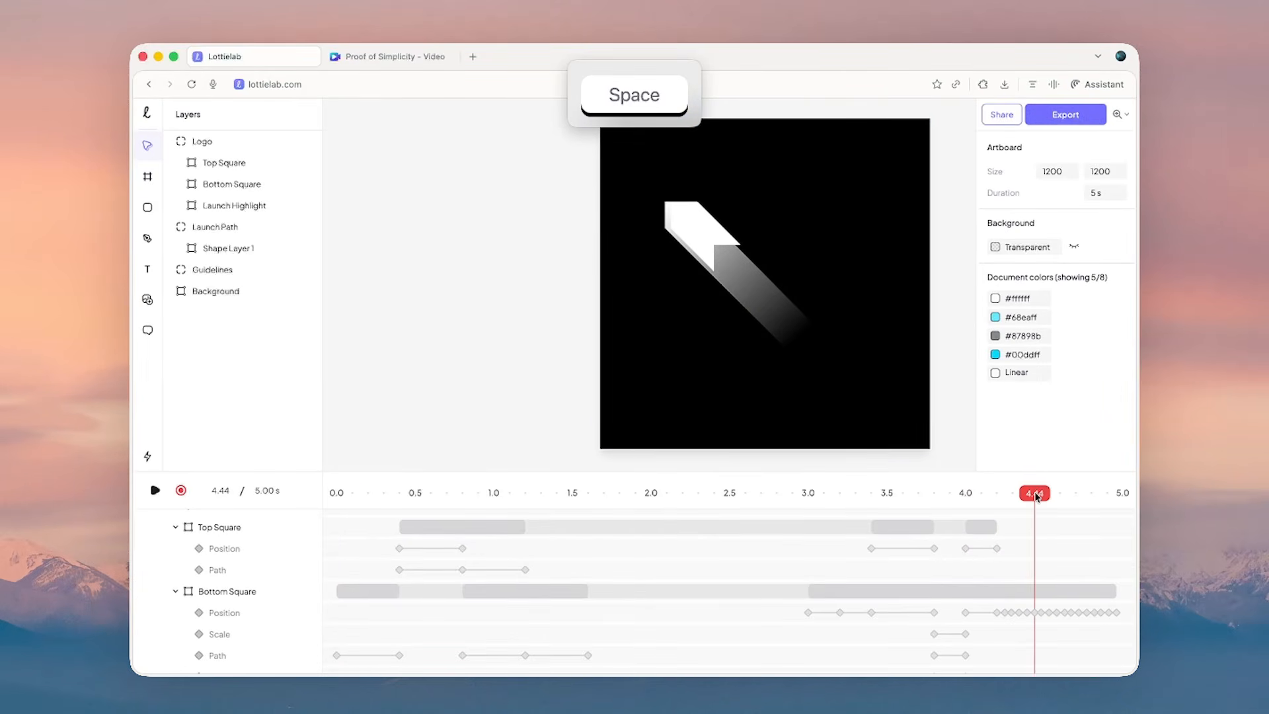
# - Copy Bottom Square's shake position keyframes and paste them onto Launch Highlight's position track at 4.20 s
pyautogui.click(226, 208)
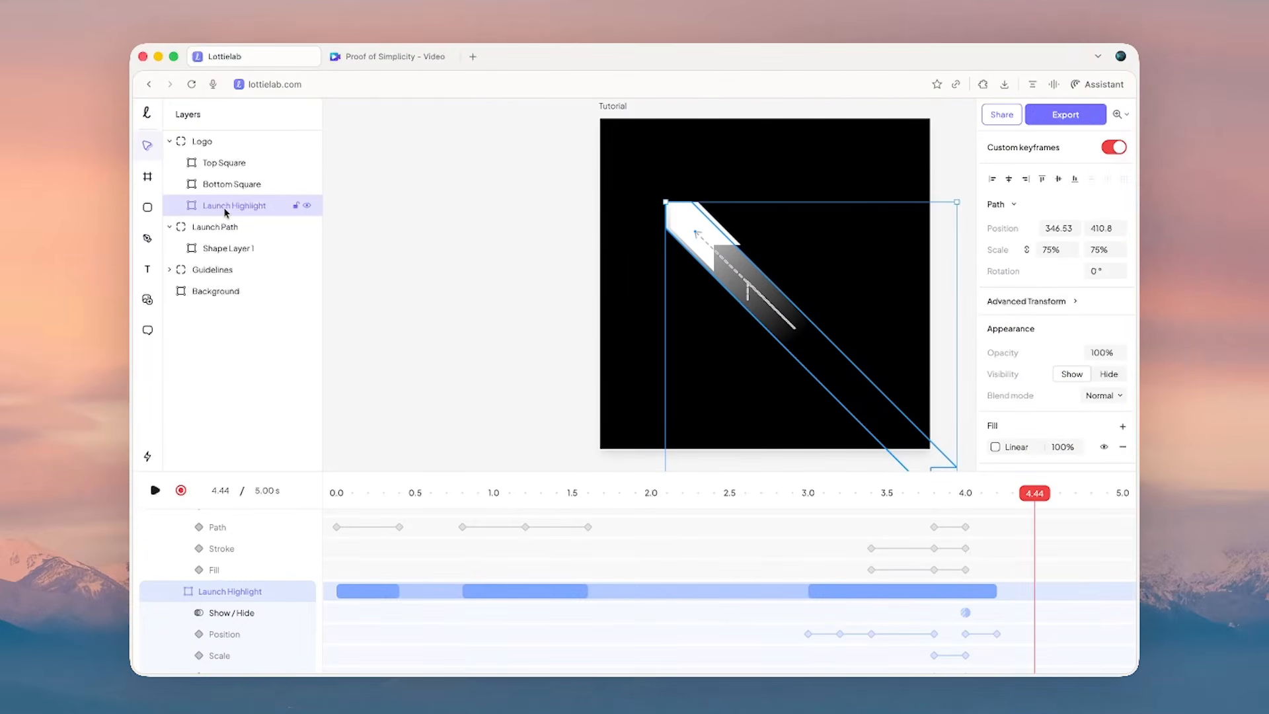
pyautogui.scroll(2, 1057, 561)
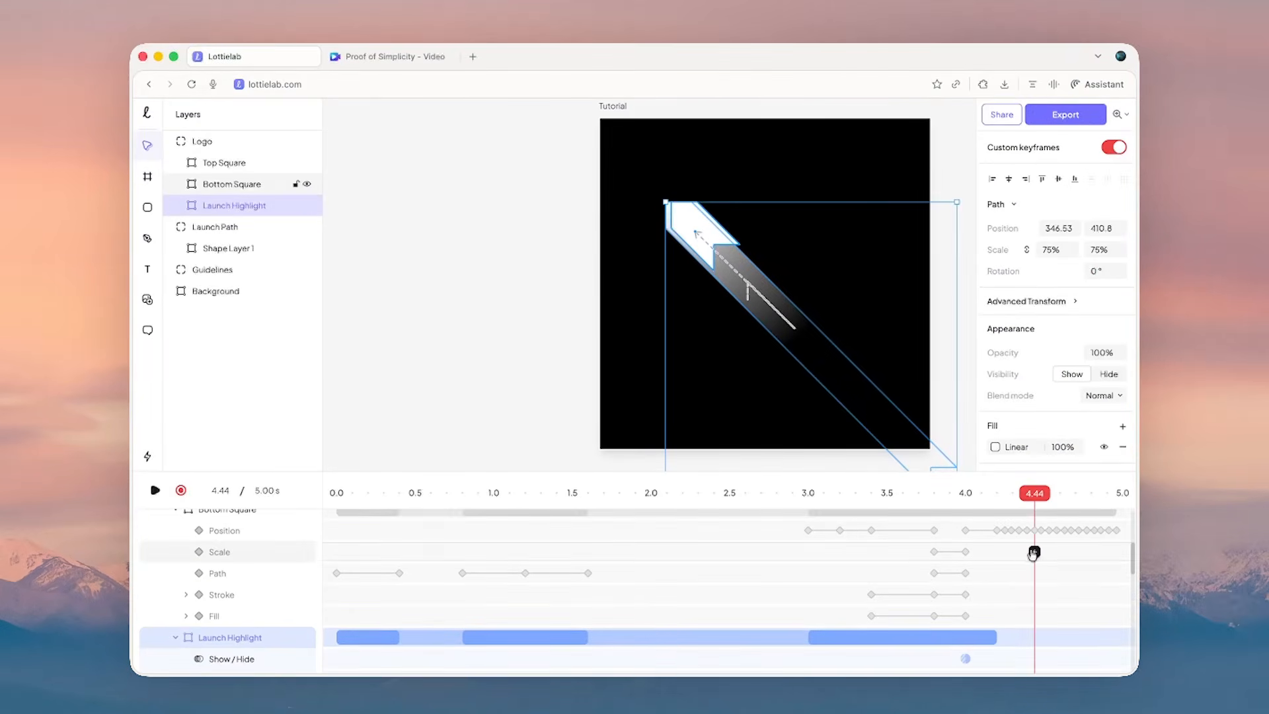
pyautogui.moveTo(1120, 543); pyautogui.dragTo(990, 520)
pyautogui.press('super+c')
pyautogui.scroll(-1, 999, 557)
pyautogui.click(996, 650)
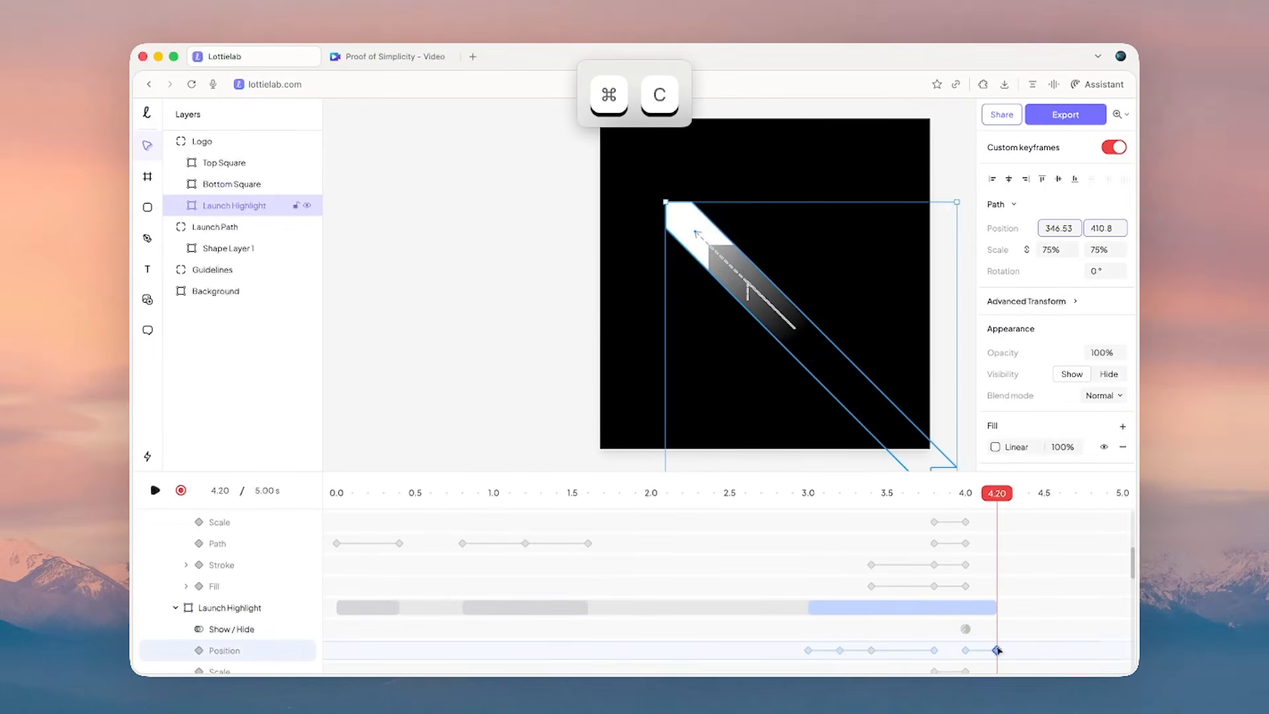
pyautogui.press('super+v')
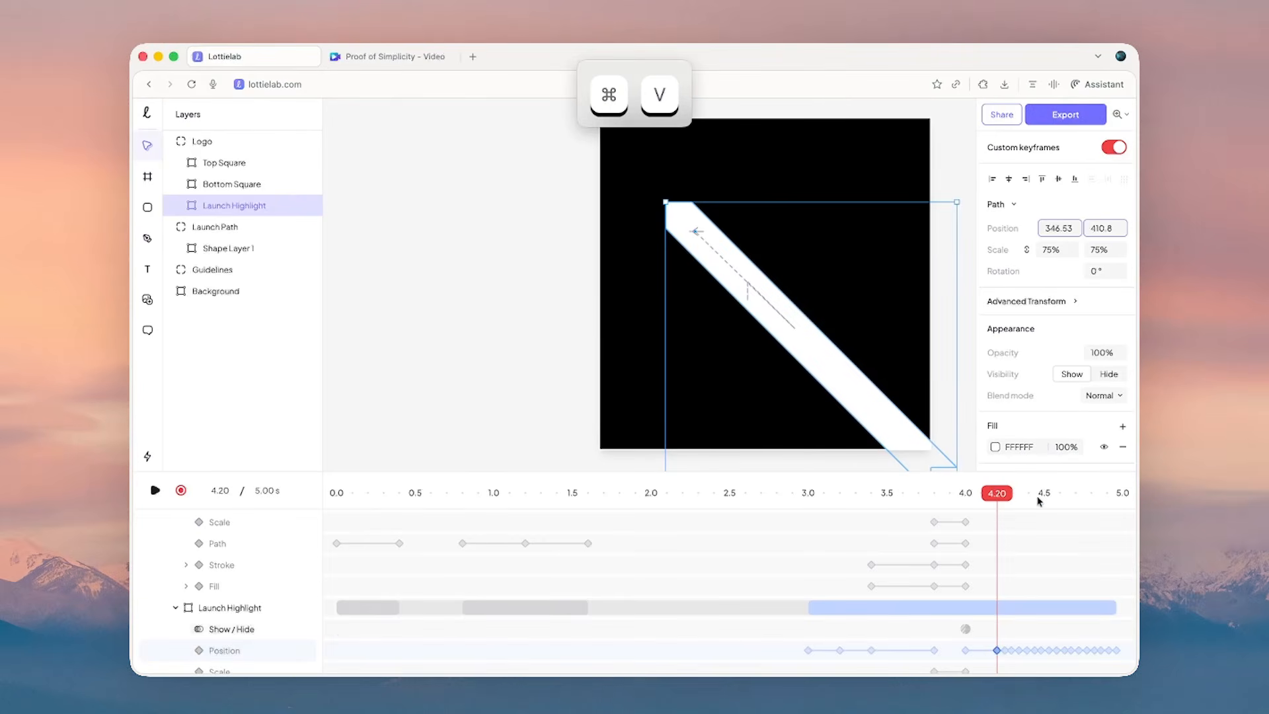
# - Turn off keyframe recording and give Launch Highlight a linear gradient fill that fades diagonally along the shape
pyautogui.moveTo(1003, 495)
pyautogui.mouseDown()
pyautogui.moveTo(1083, 500)
pyautogui.moveTo(996, 493)
pyautogui.mouseUp()
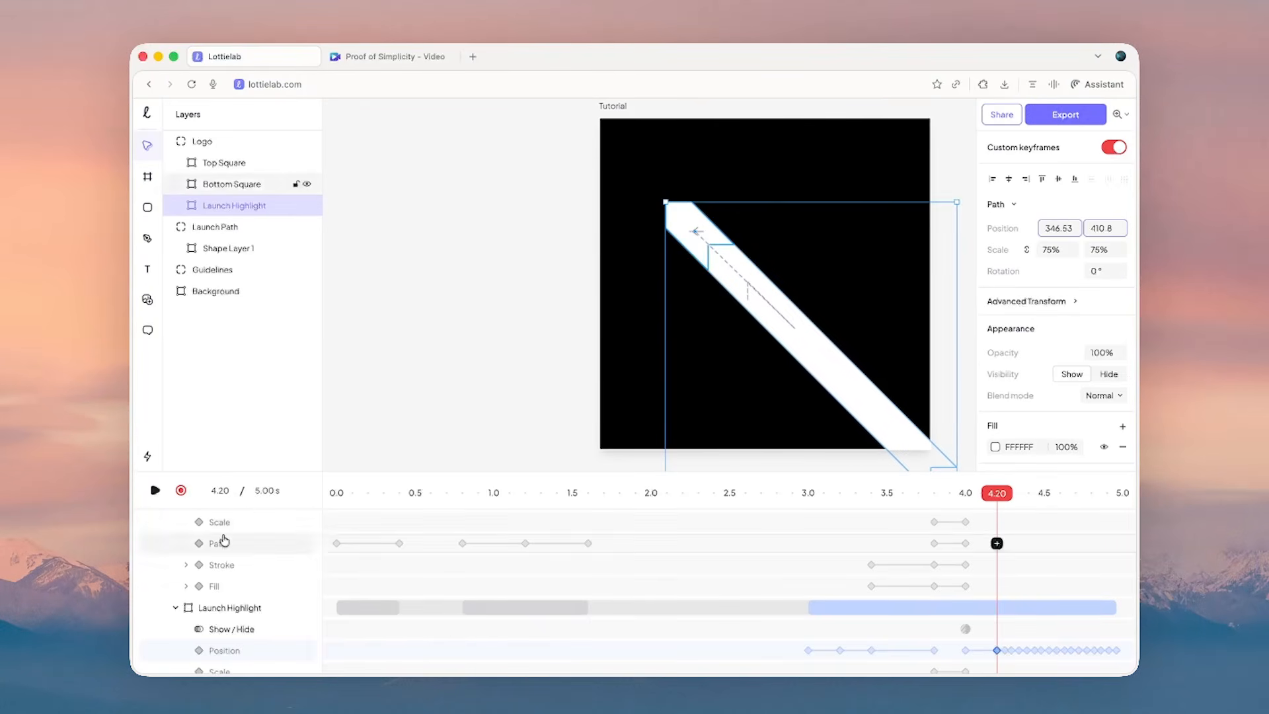
pyautogui.click(181, 491)
pyautogui.moveTo(922, 367); pyautogui.dragTo(820, 263)
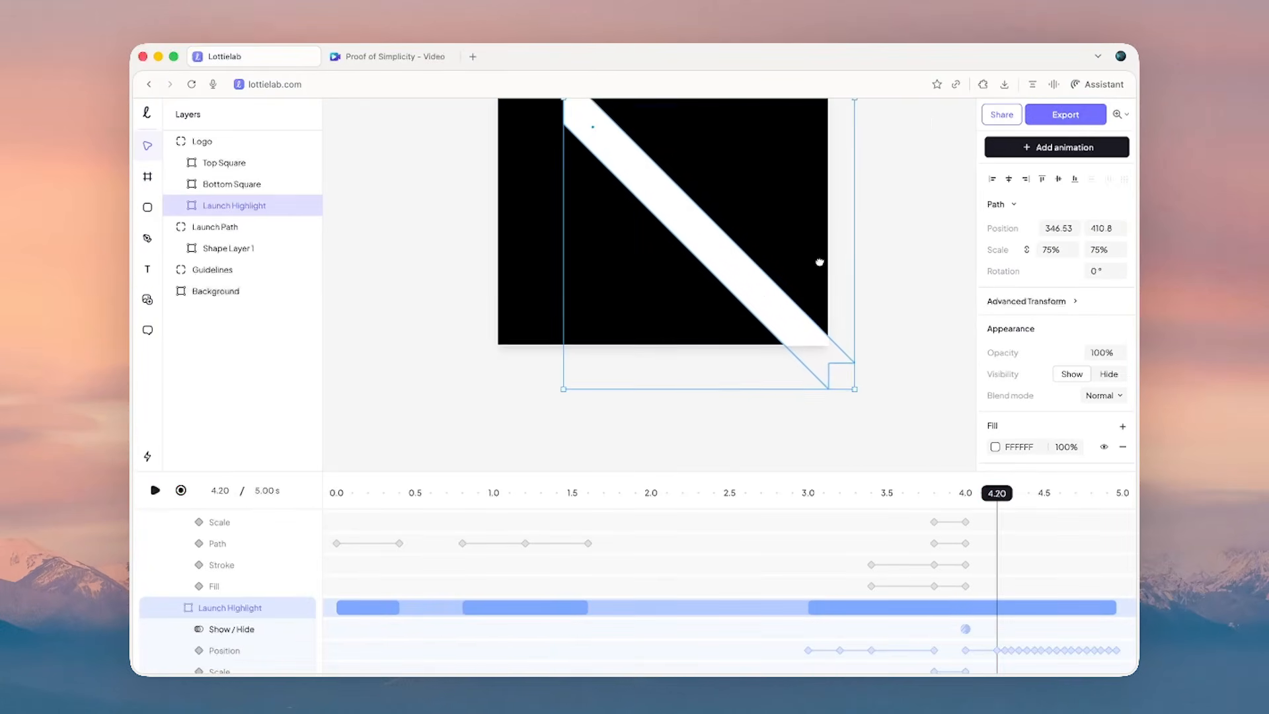
pyautogui.scroll(-2, 813, 319)
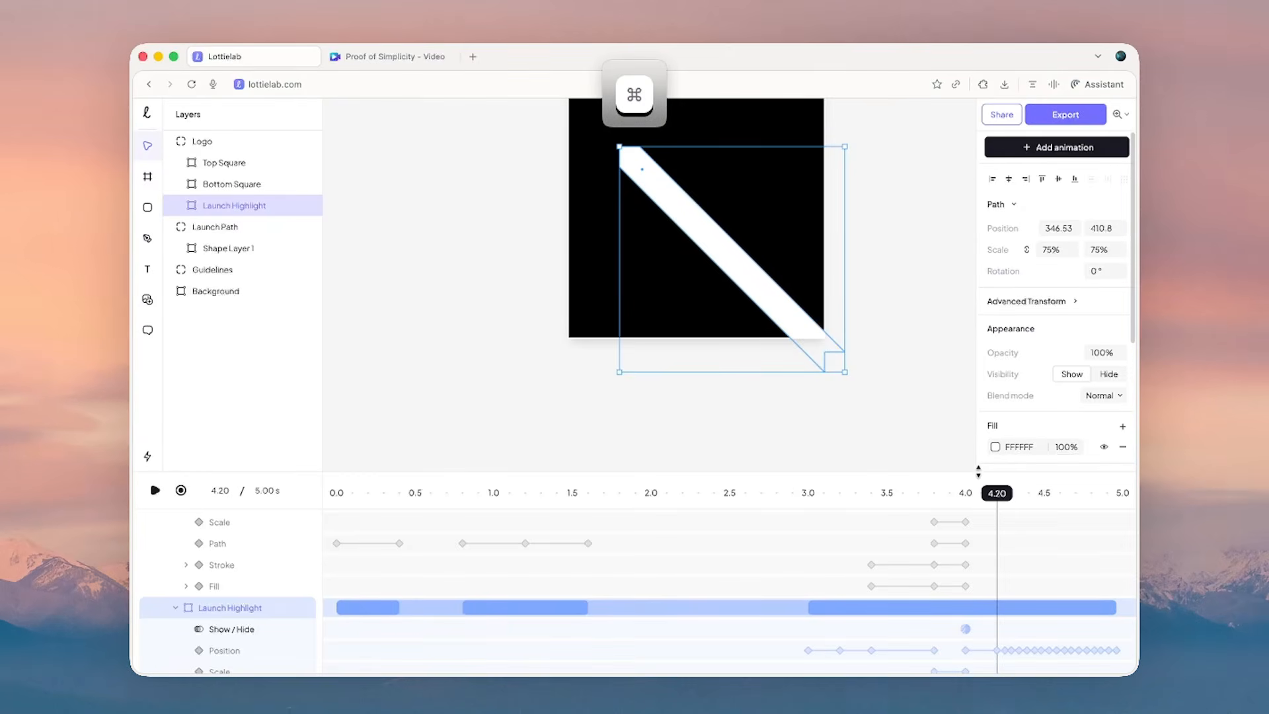
pyautogui.click(995, 447)
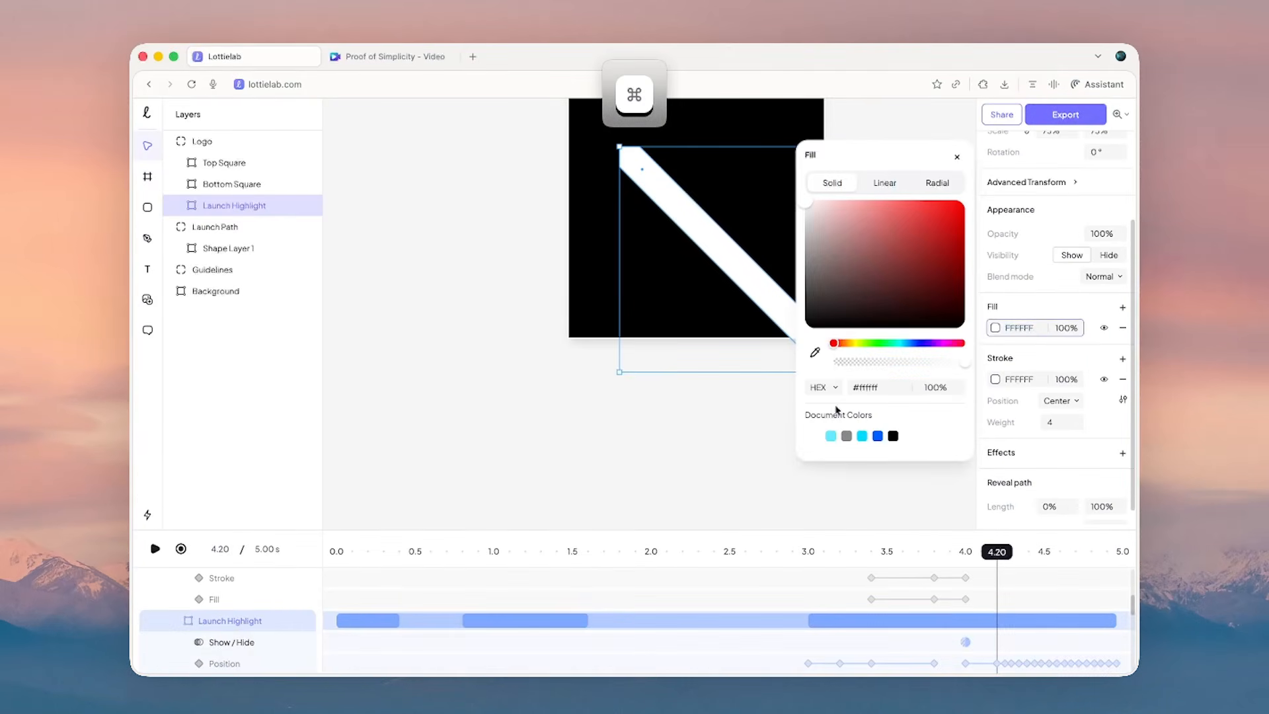
pyautogui.click(897, 183)
pyautogui.scroll(2, 694, 218)
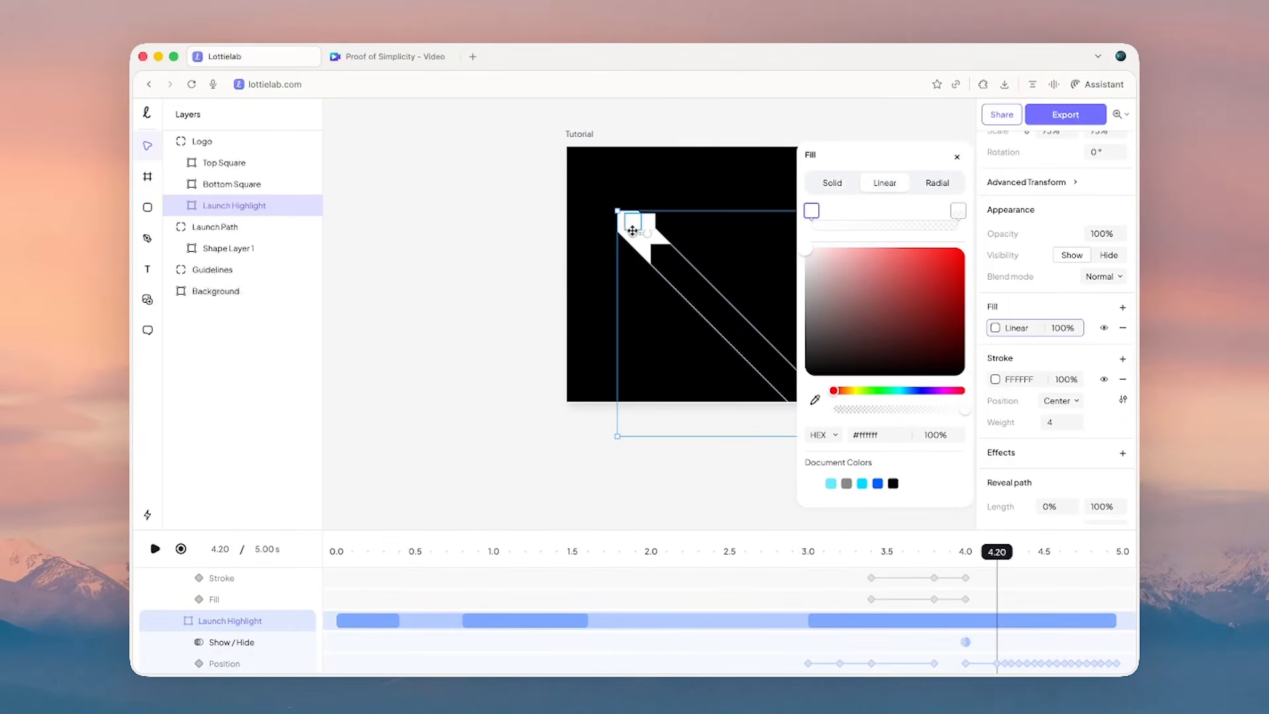
pyautogui.moveTo(653, 236); pyautogui.dragTo(706, 306)
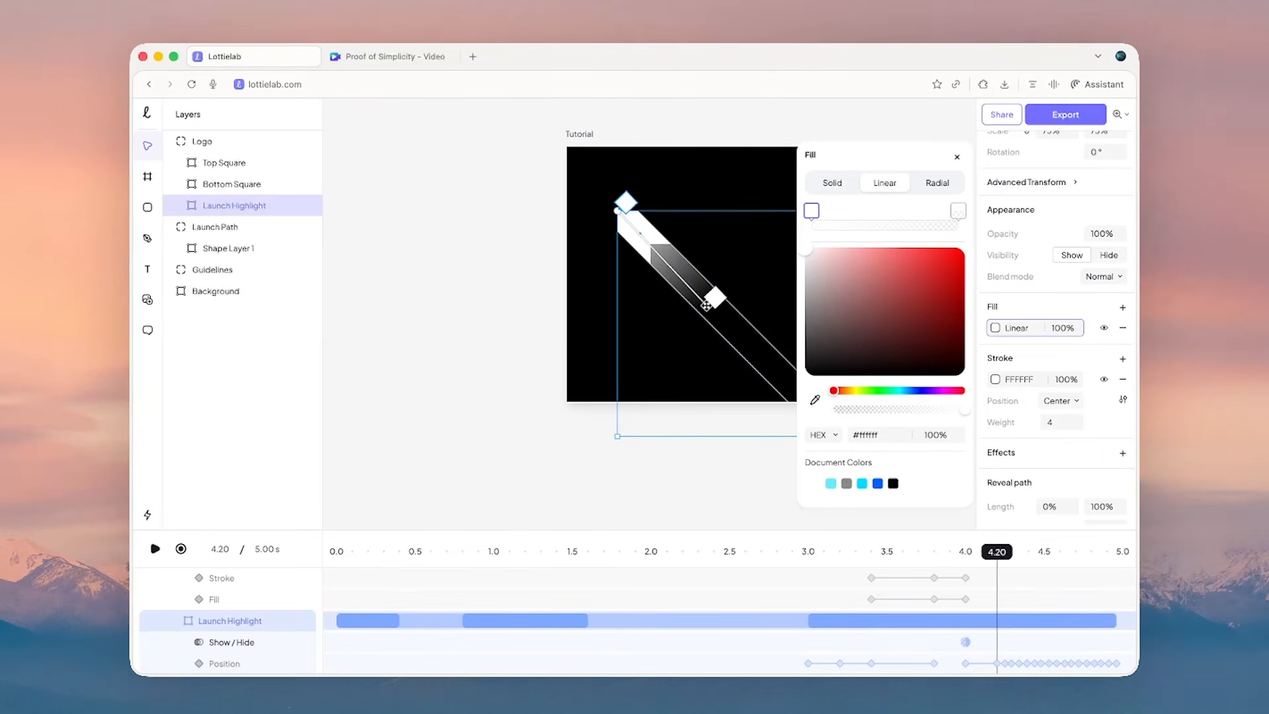
# - Give Launch Highlight's stroke a matching linear gradient that fades diagonally along the shape
pyautogui.click(999, 381)
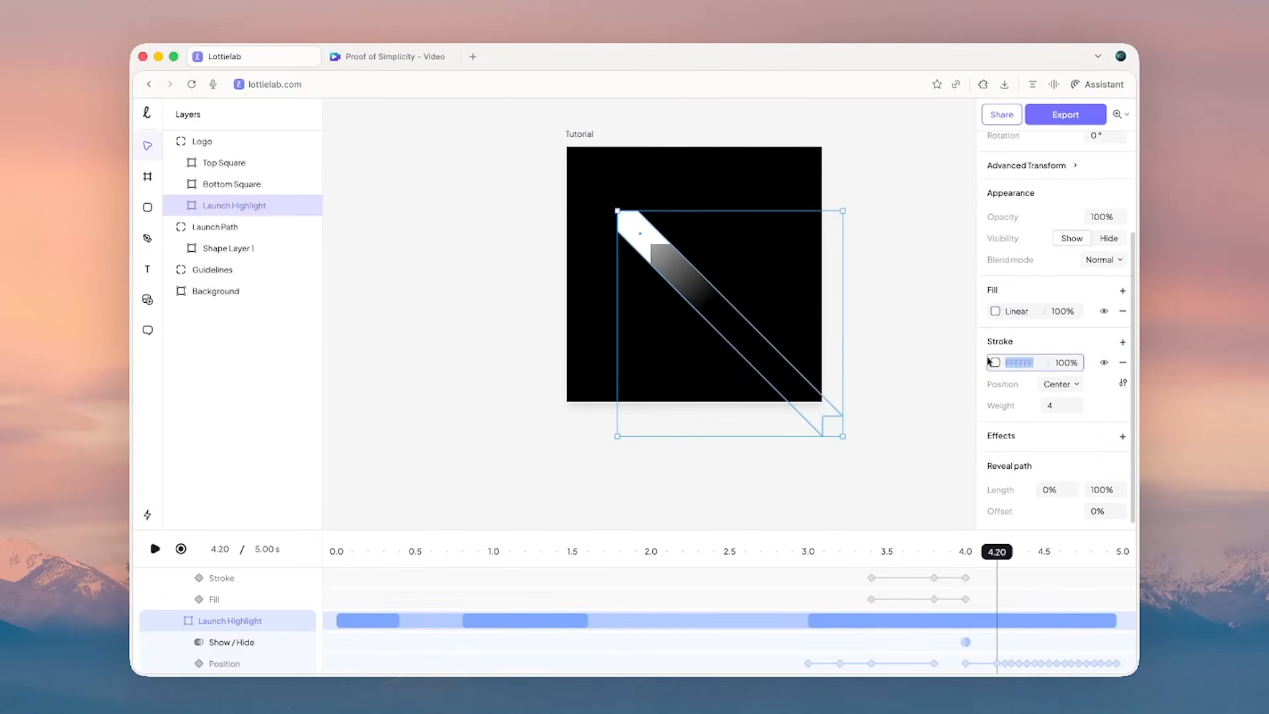
pyautogui.click(995, 363)
pyautogui.click(885, 182)
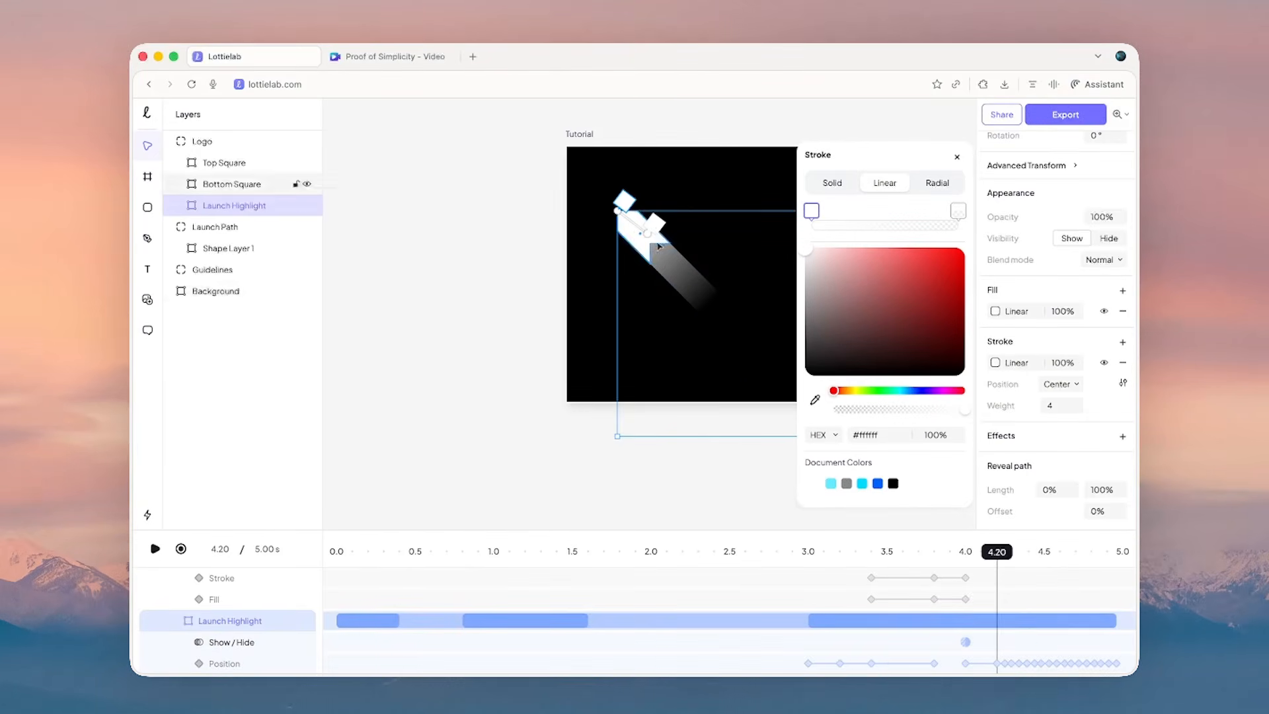
pyautogui.moveTo(649, 226); pyautogui.dragTo(711, 308)
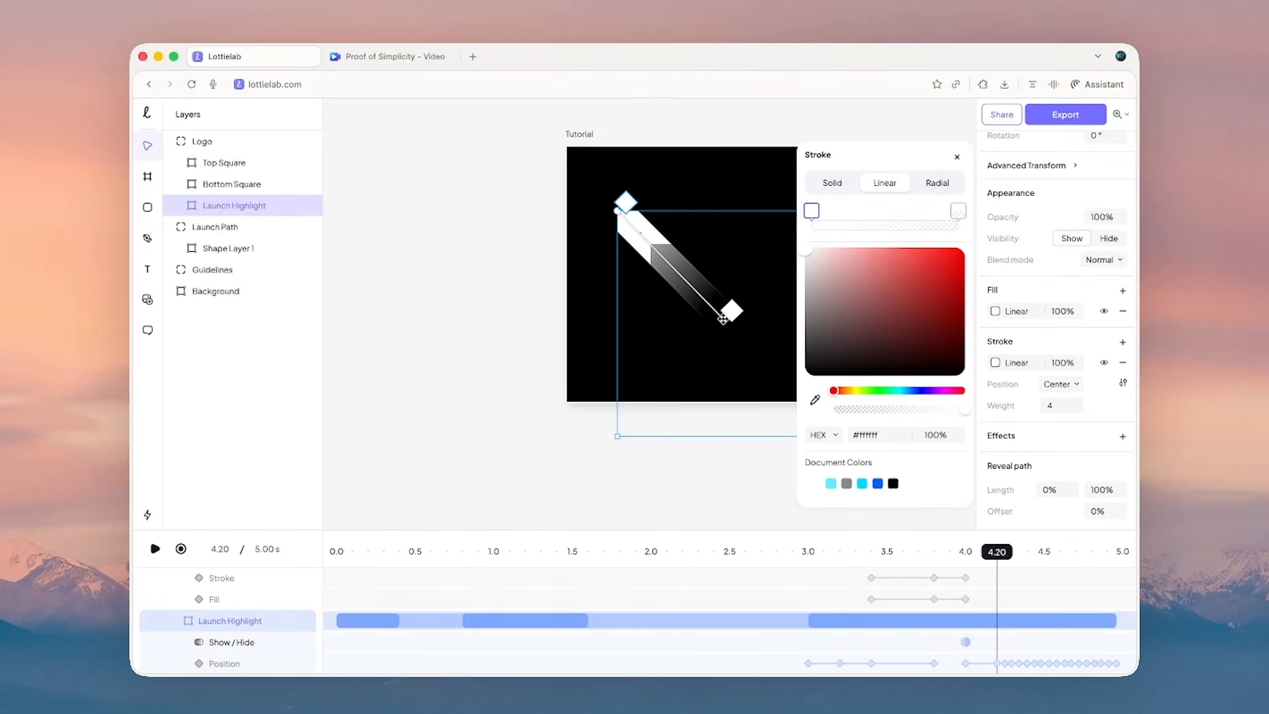
pyautogui.click(956, 157)
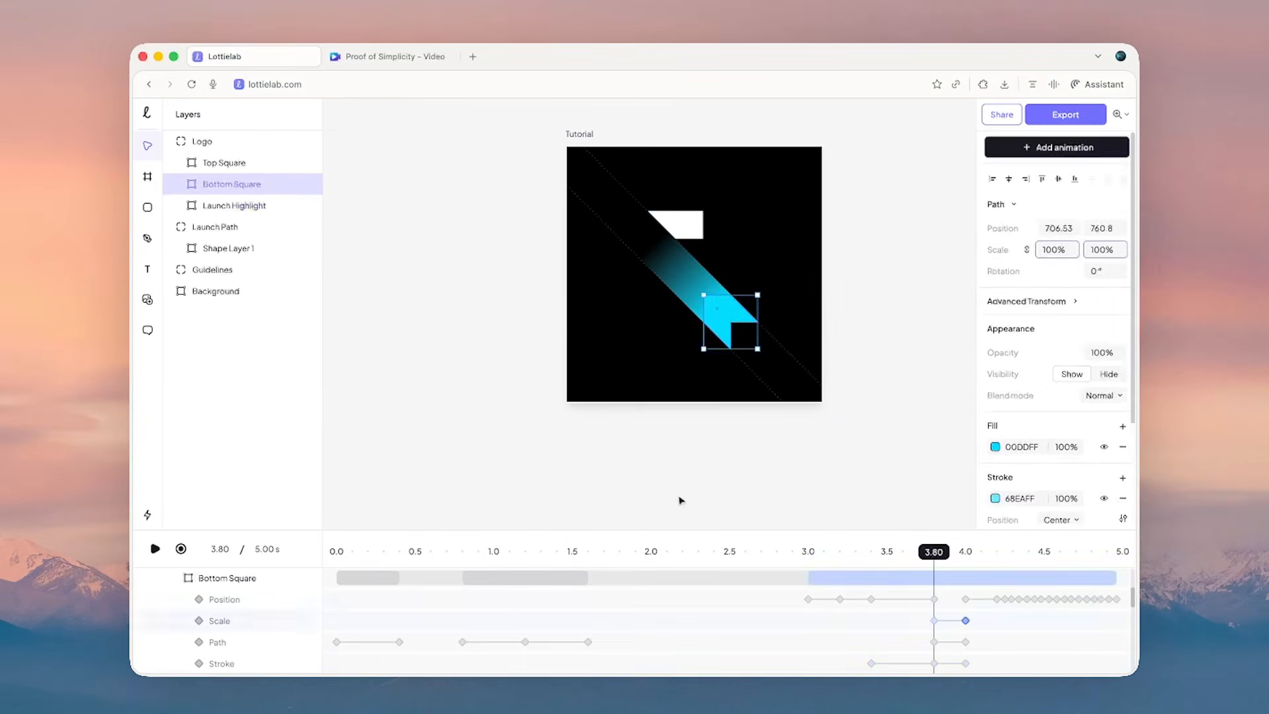
# - Play back the launch and shake from 3.80 s and scrub back to 1.54 s to check the highlight
pyautogui.press('space')
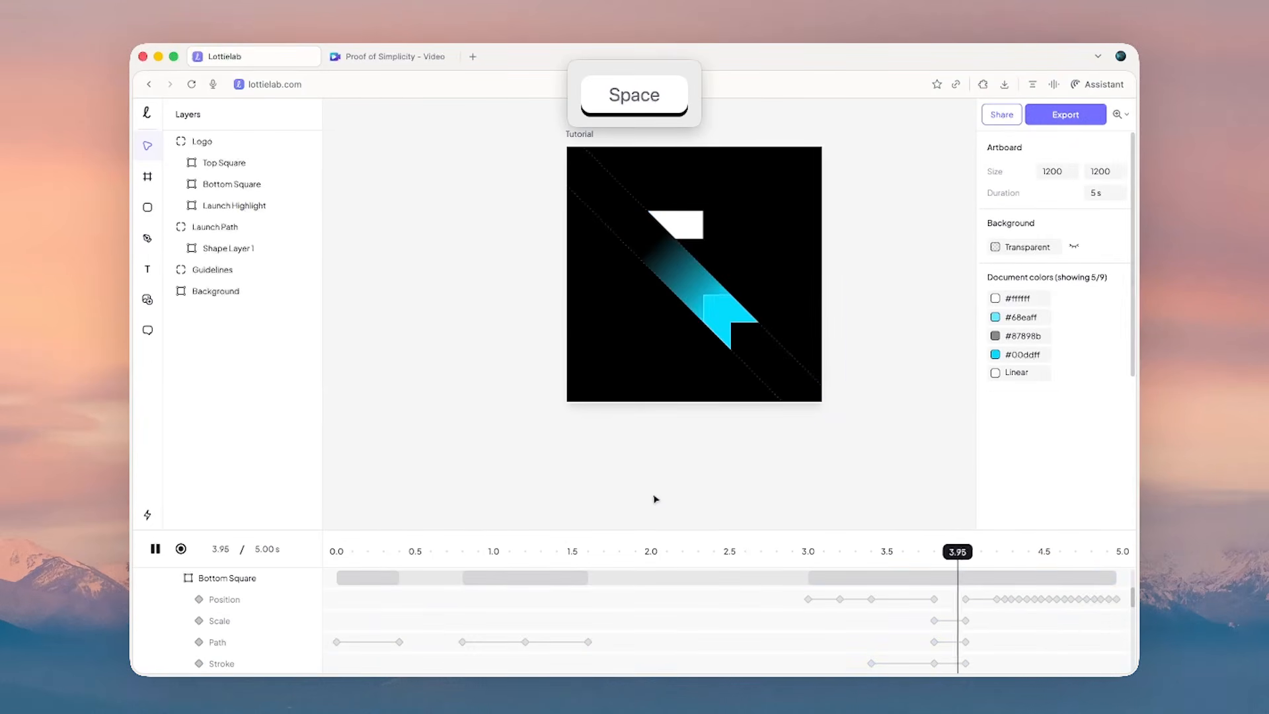
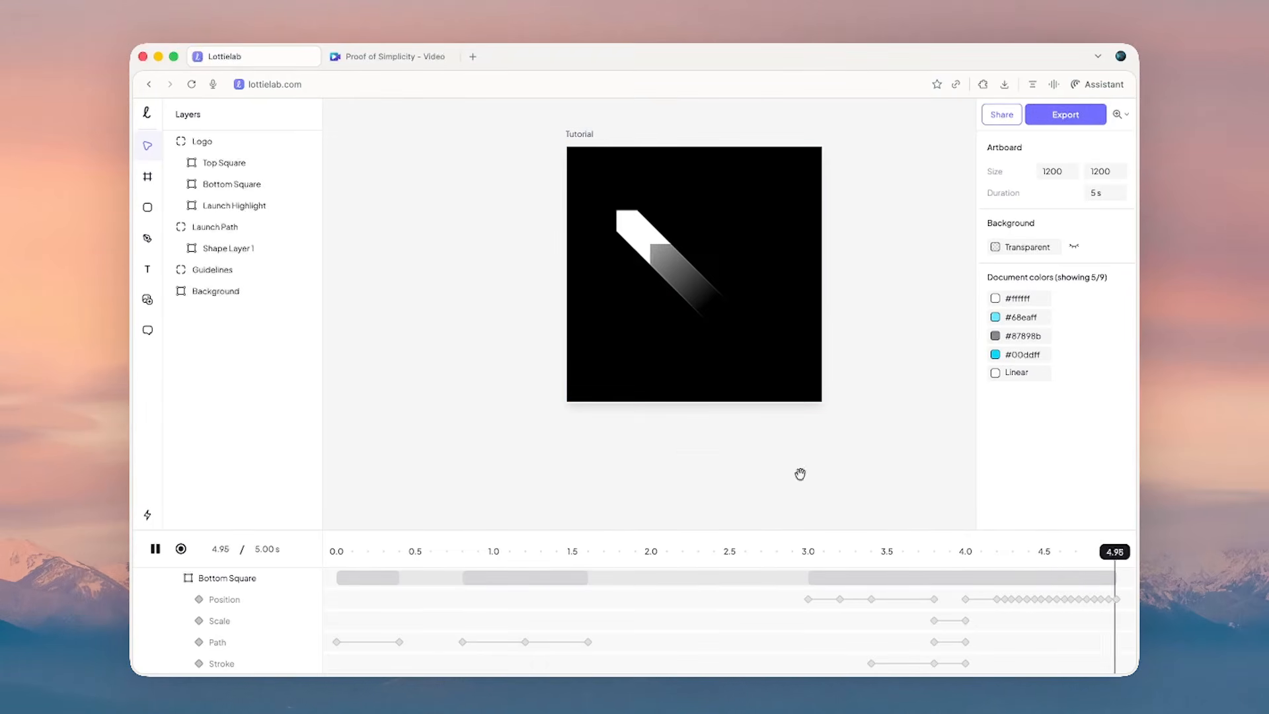
pyautogui.press('space')
pyautogui.click(961, 551)
pyautogui.moveTo(961, 551); pyautogui.dragTo(577, 520)
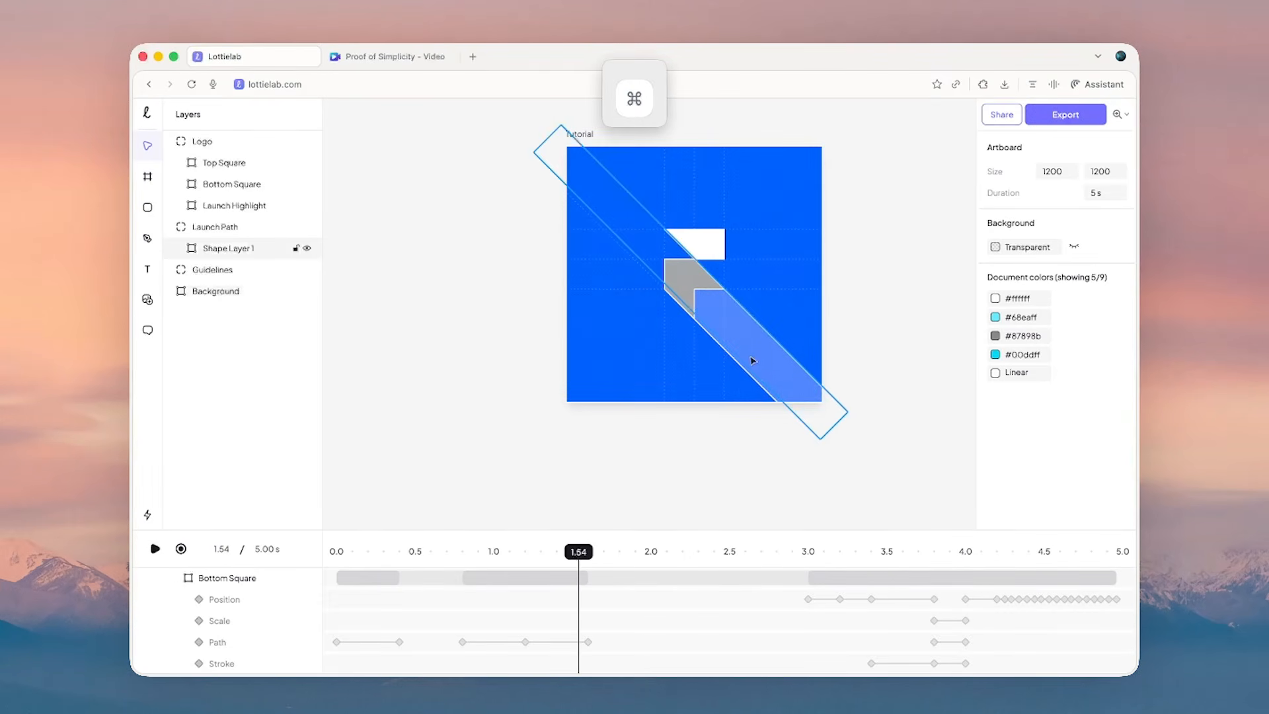
# - Toggle the visibility of Launch Highlight and Bottom Square at 1.54 s to inspect what shows behind the logo
pyautogui.keyDown('super'); pyautogui.click(265, 209); pyautogui.keyUp('super')
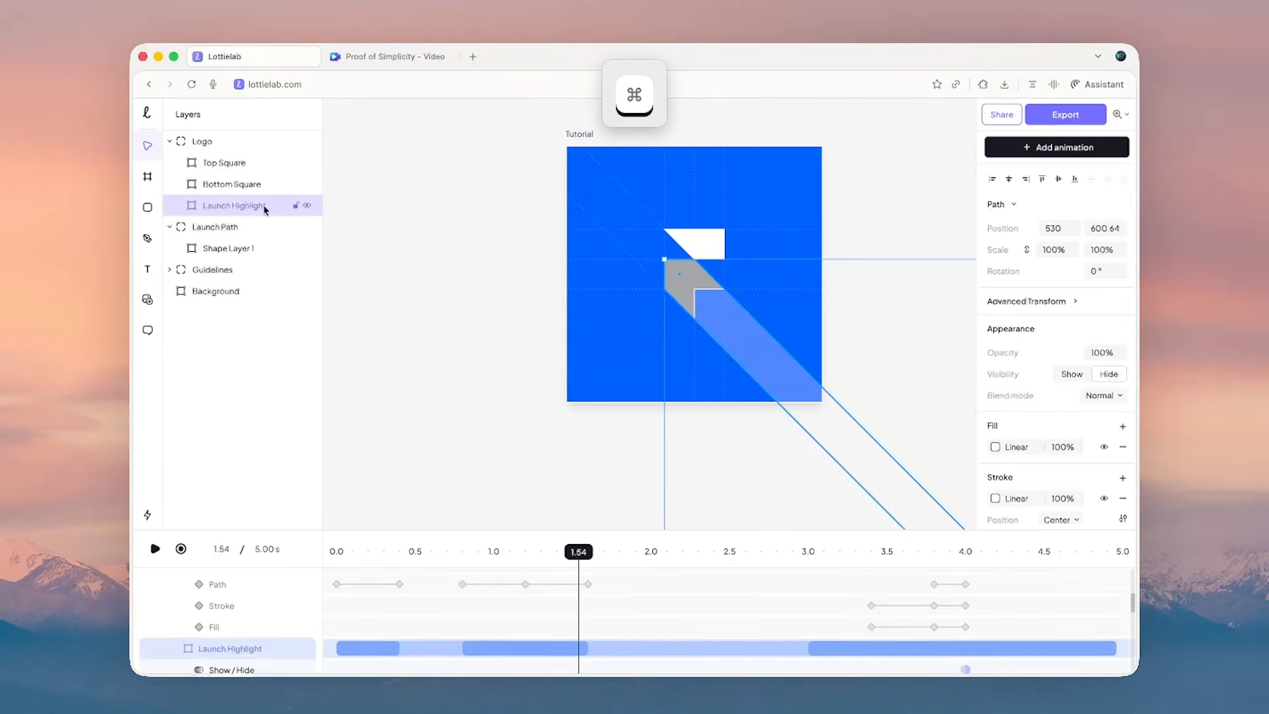
pyautogui.moveTo(725, 529); pyautogui.dragTo(703, 404)
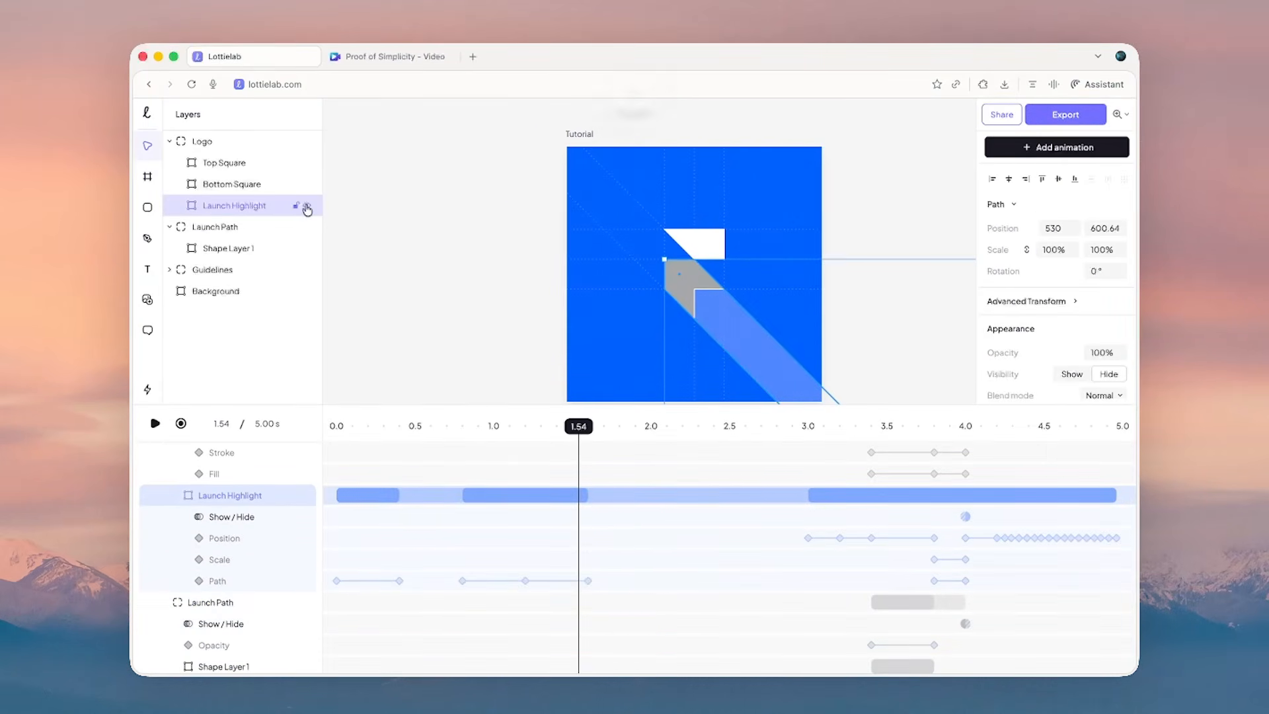
pyautogui.click(307, 209)
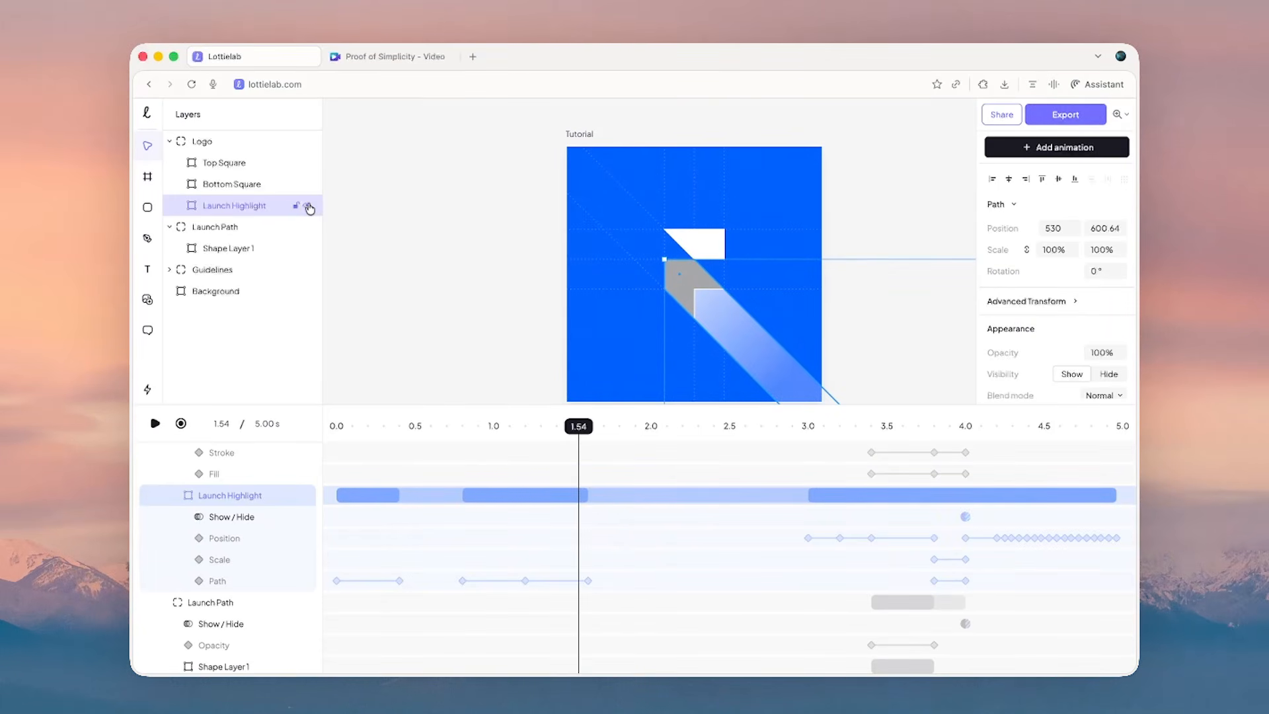
pyautogui.click(275, 185)
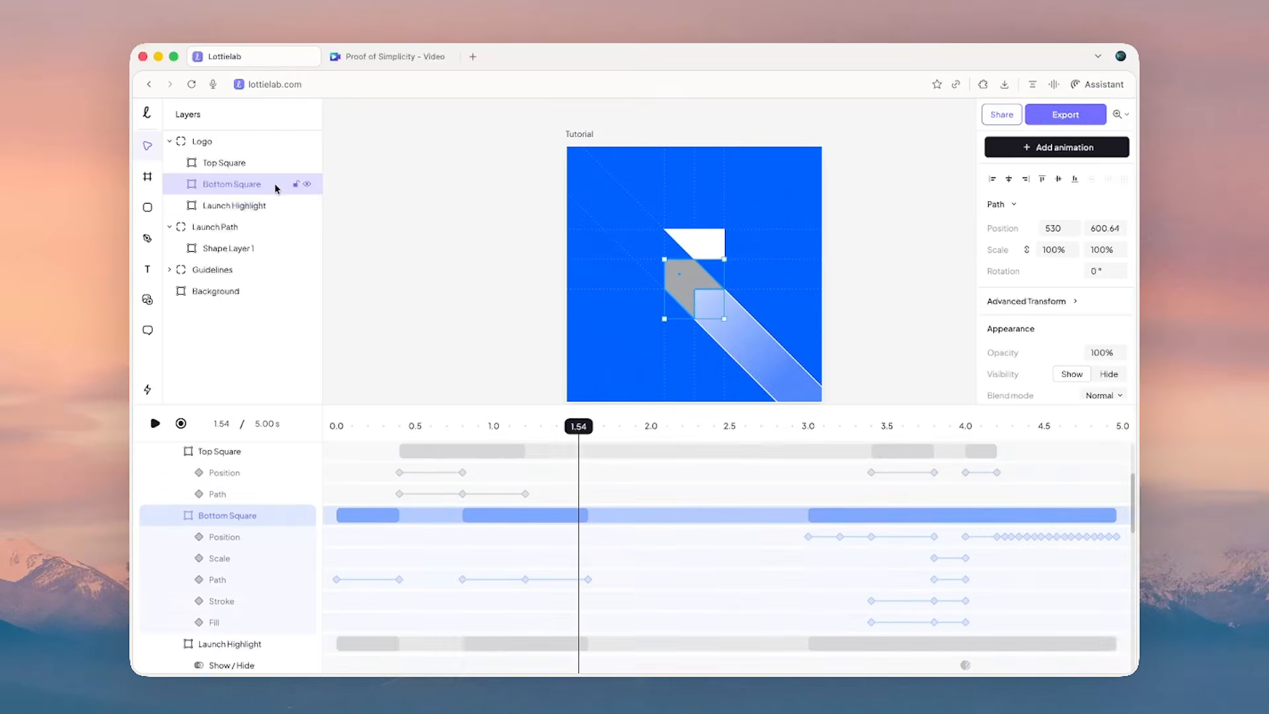
pyautogui.click(308, 187)
pyautogui.click(308, 186)
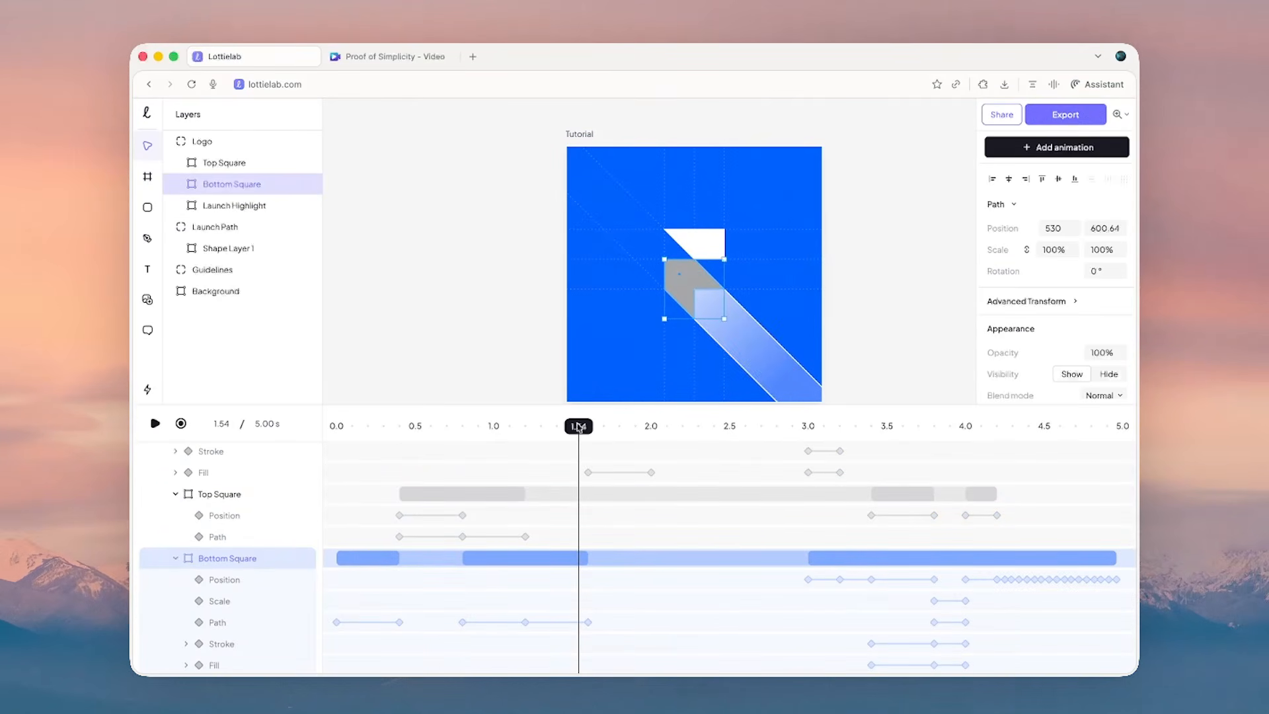
# - Set Launch Highlight's visibility keyframe at 4.00 s to Show and scrub back to 2.51 s to check it
pyautogui.moveTo(579, 426); pyautogui.dragTo(915, 425)
pyautogui.moveTo(850, 371); pyautogui.dragTo(756, 243)
pyautogui.scroll(-5, 853, 525)
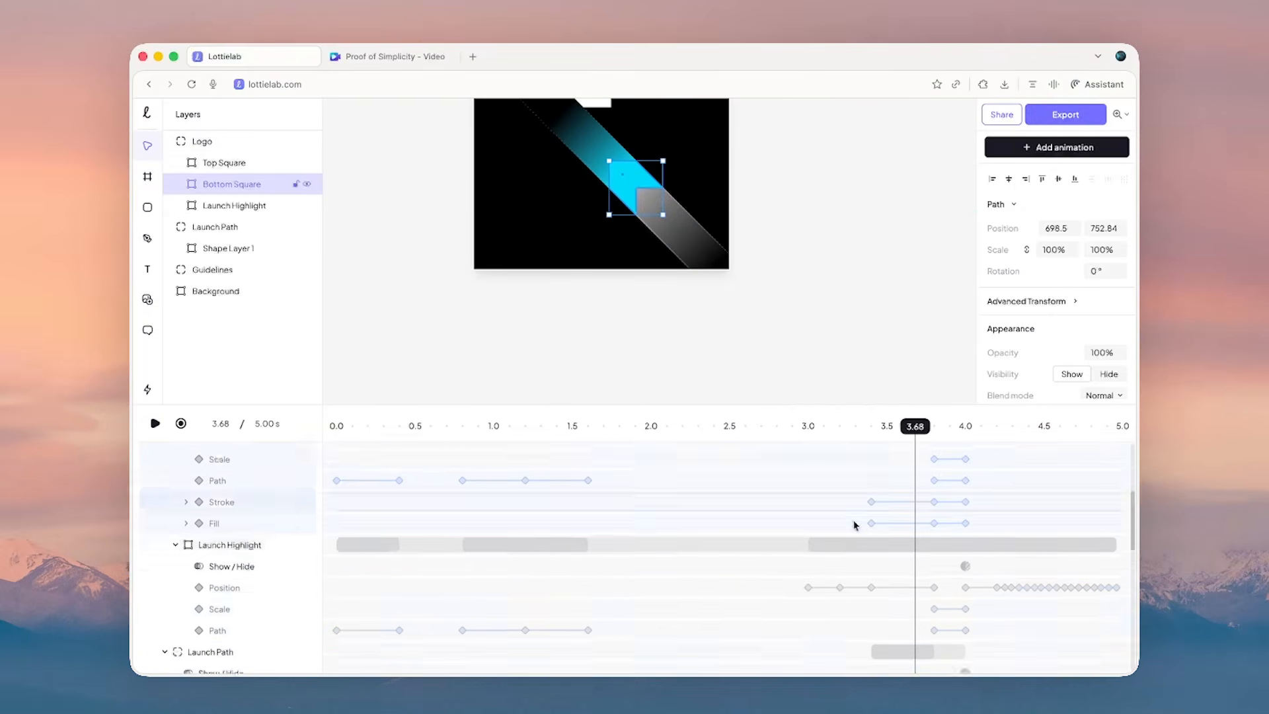
pyautogui.scroll(-1, 853, 525)
pyautogui.click(965, 537)
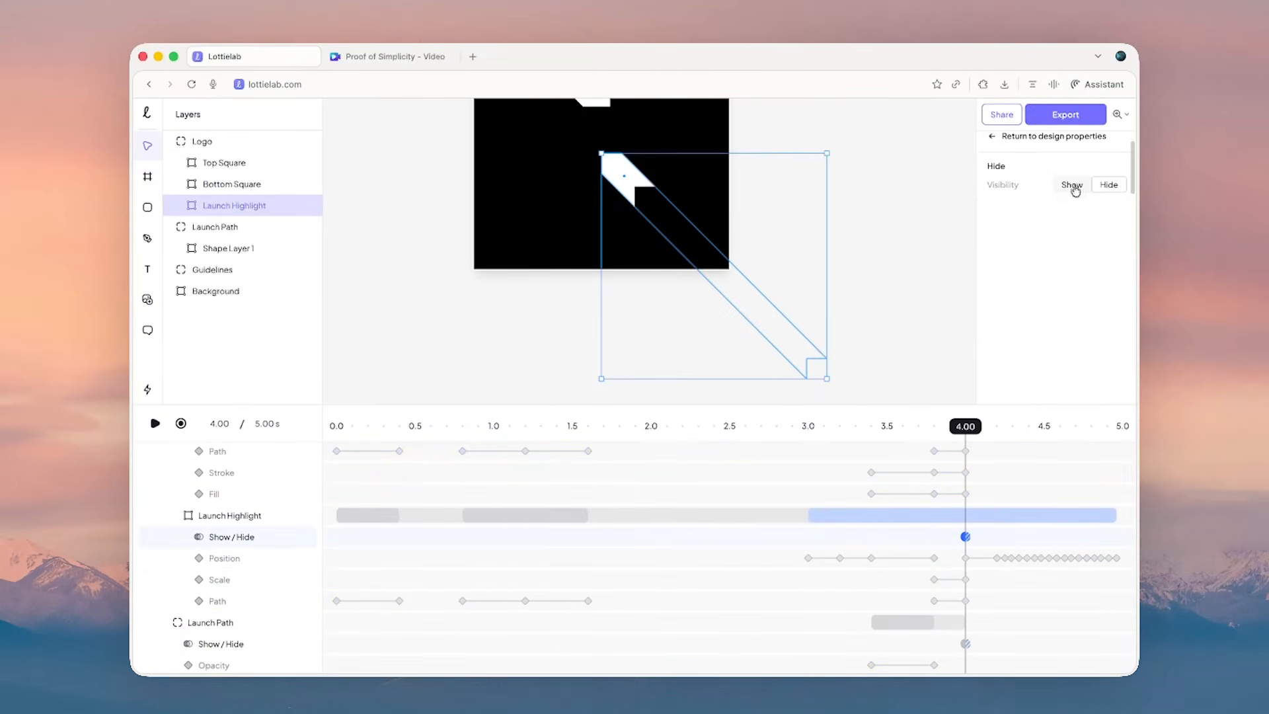
pyautogui.click(1072, 185)
pyautogui.moveTo(964, 425); pyautogui.dragTo(731, 405)
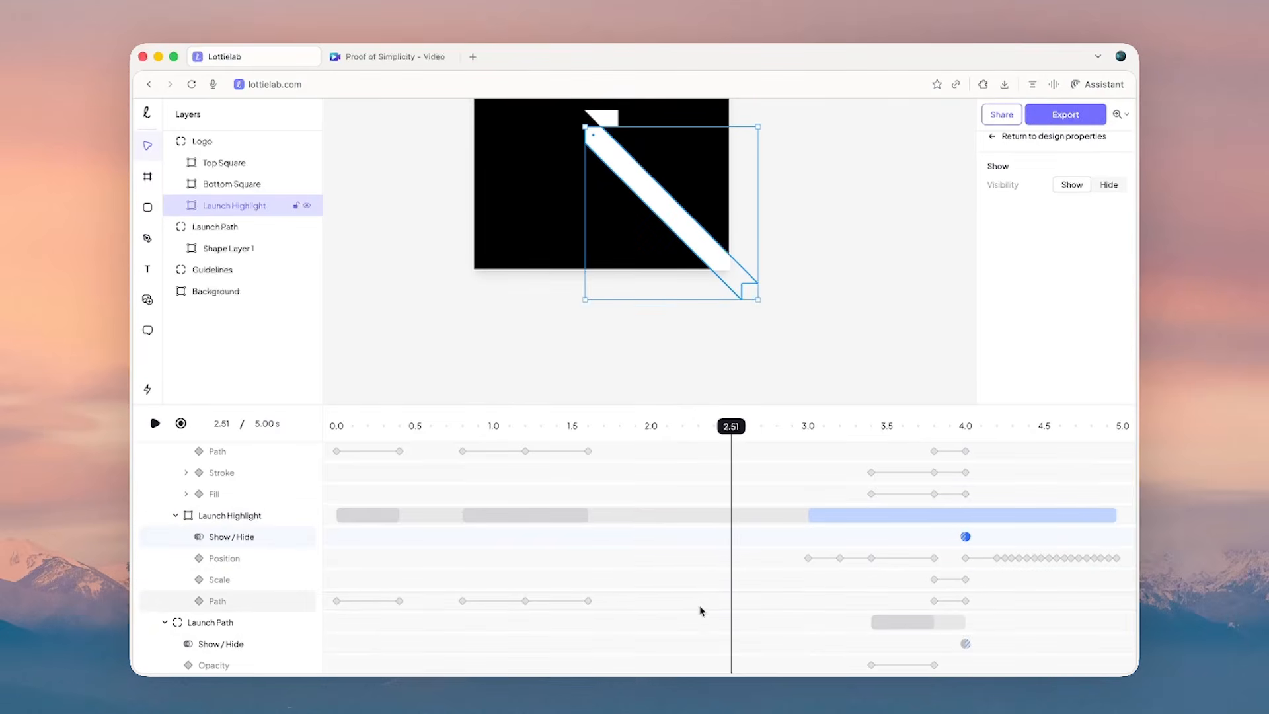
# - Cut Launch Highlight's two early path animations before 1.6 s and scrub through to 3.53 s to check the result
pyautogui.scroll(-3, 698, 598)
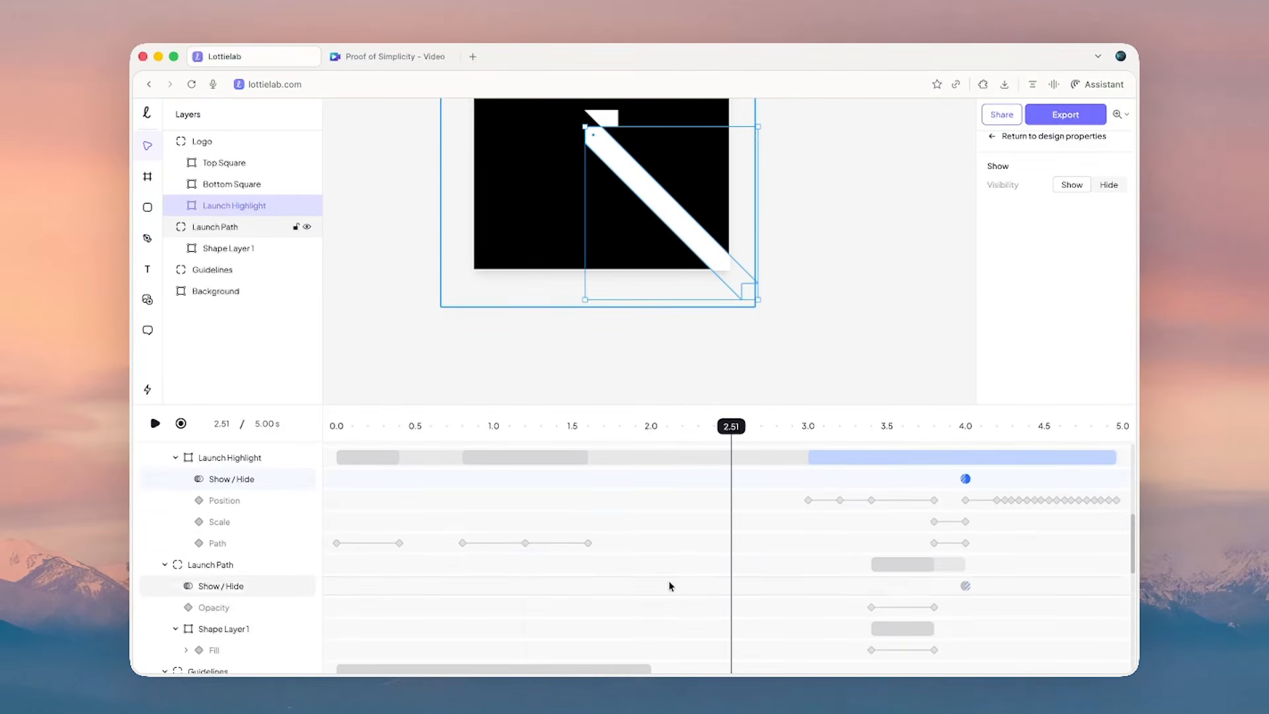
pyautogui.scroll(2, 671, 583)
pyautogui.click(371, 492)
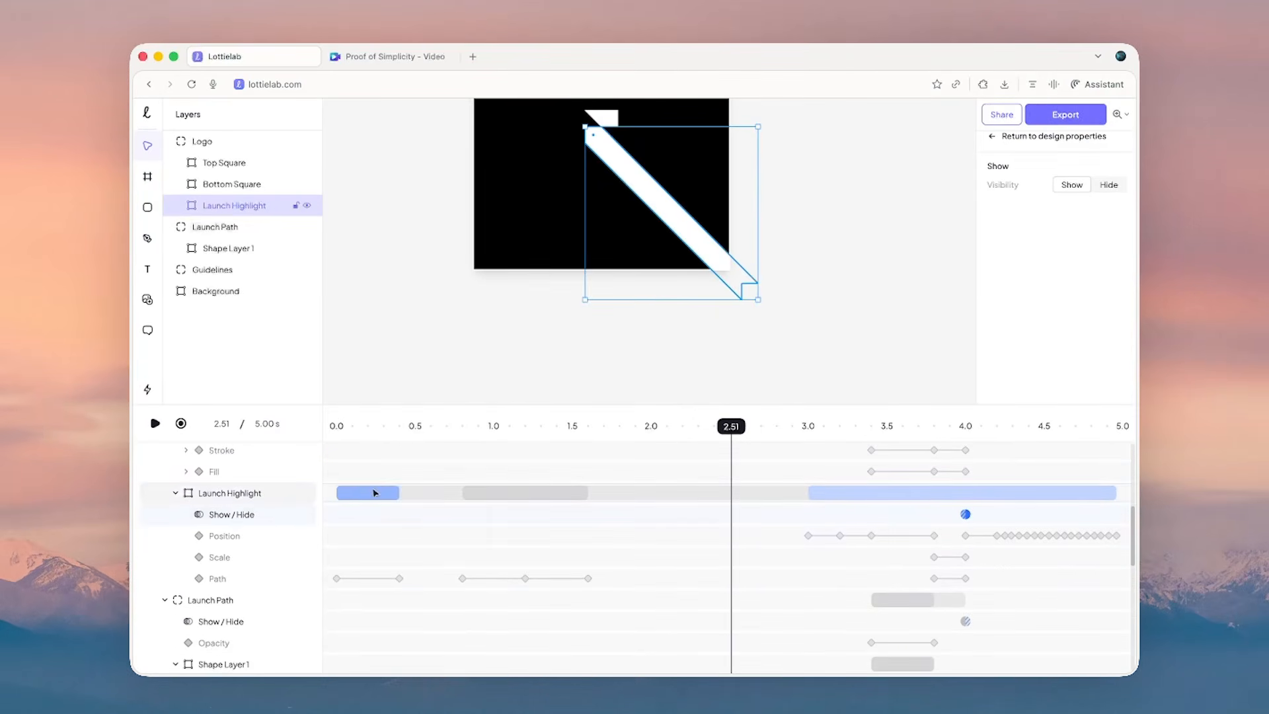
pyautogui.keyDown('shift'); pyautogui.click(551, 494); pyautogui.keyUp('shift')
pyautogui.press('super+x')
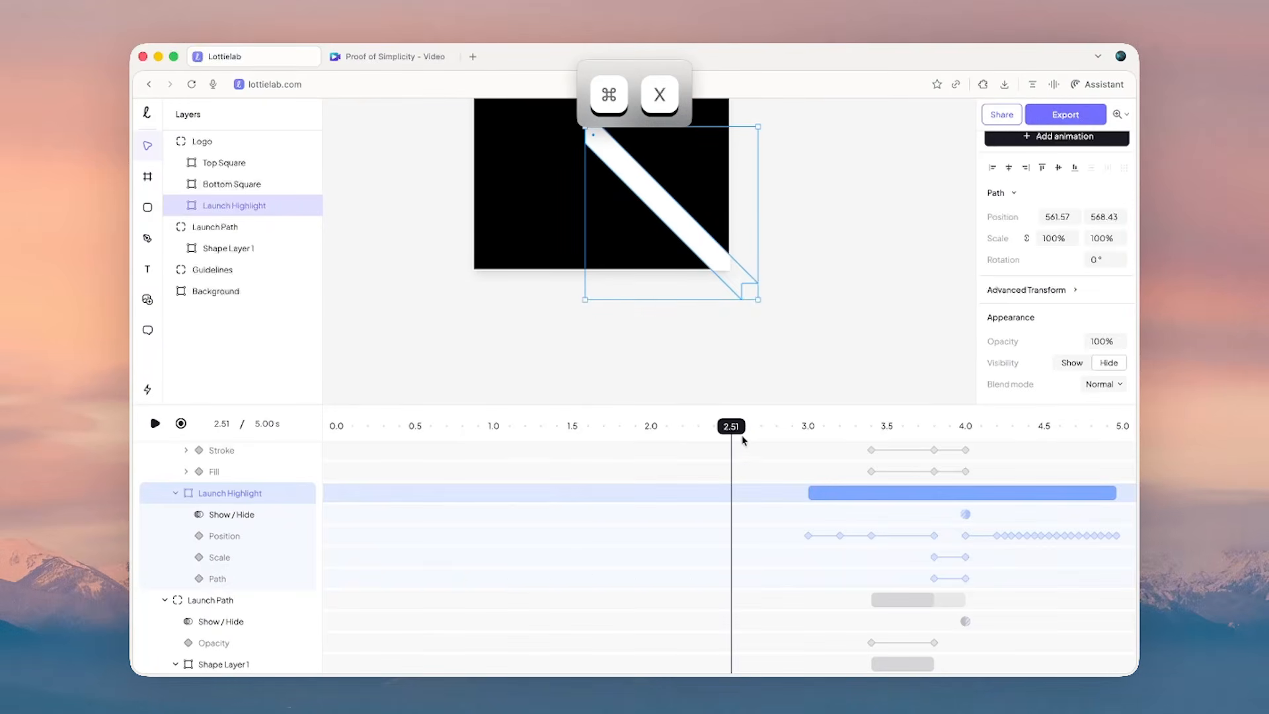
pyautogui.moveTo(730, 428); pyautogui.dragTo(817, 429)
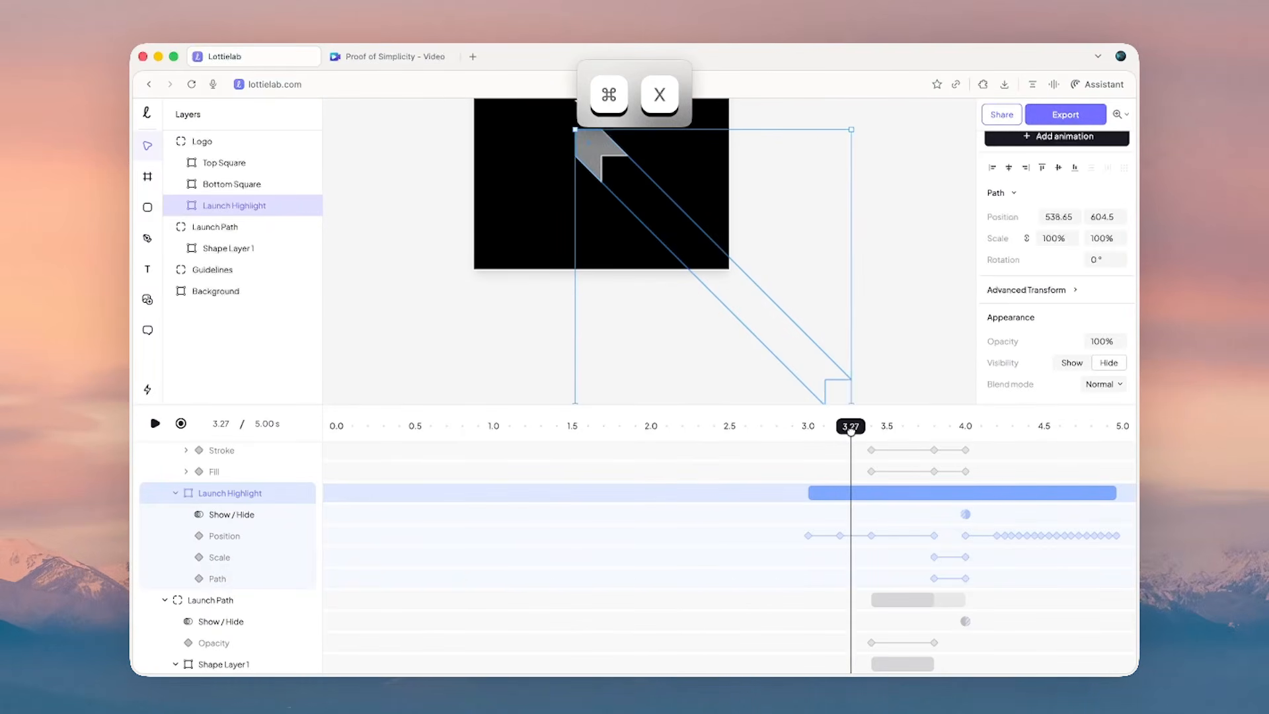
pyautogui.moveTo(849, 430); pyautogui.dragTo(891, 432)
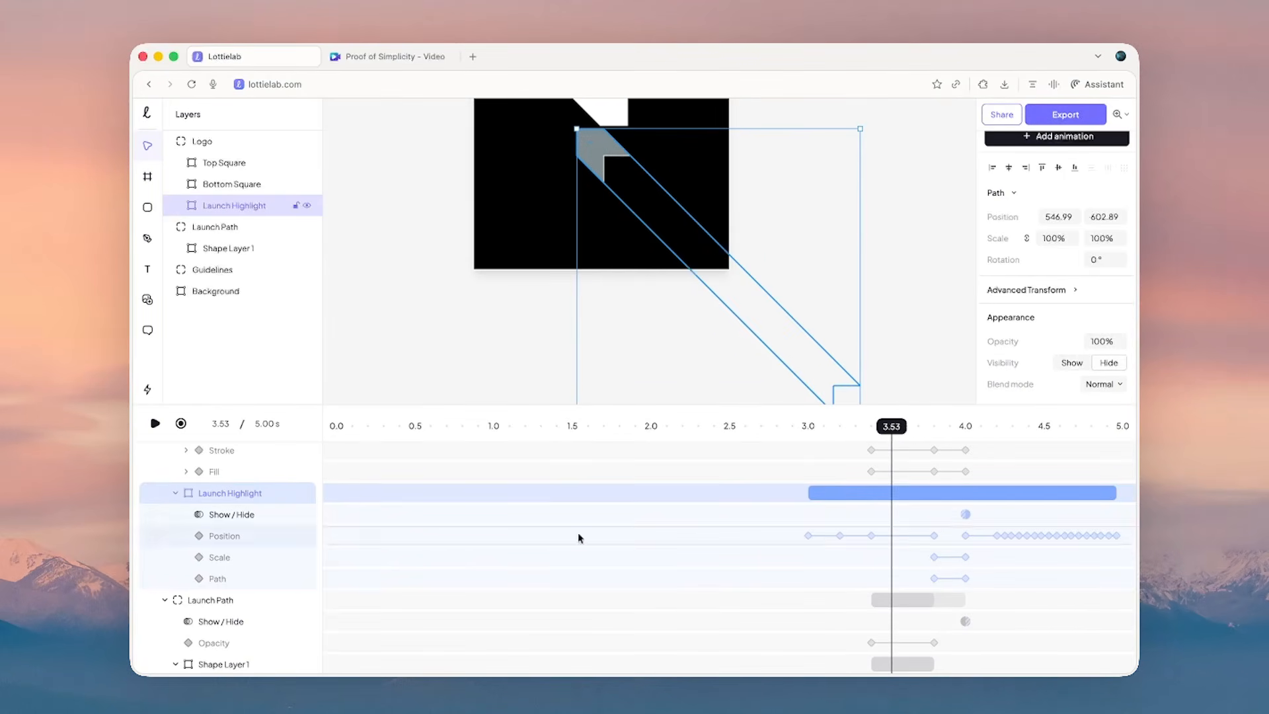
# - Record a Show/Hide keyframe for Launch Highlight at 2.44 s
pyautogui.scroll(3, 176, 509)
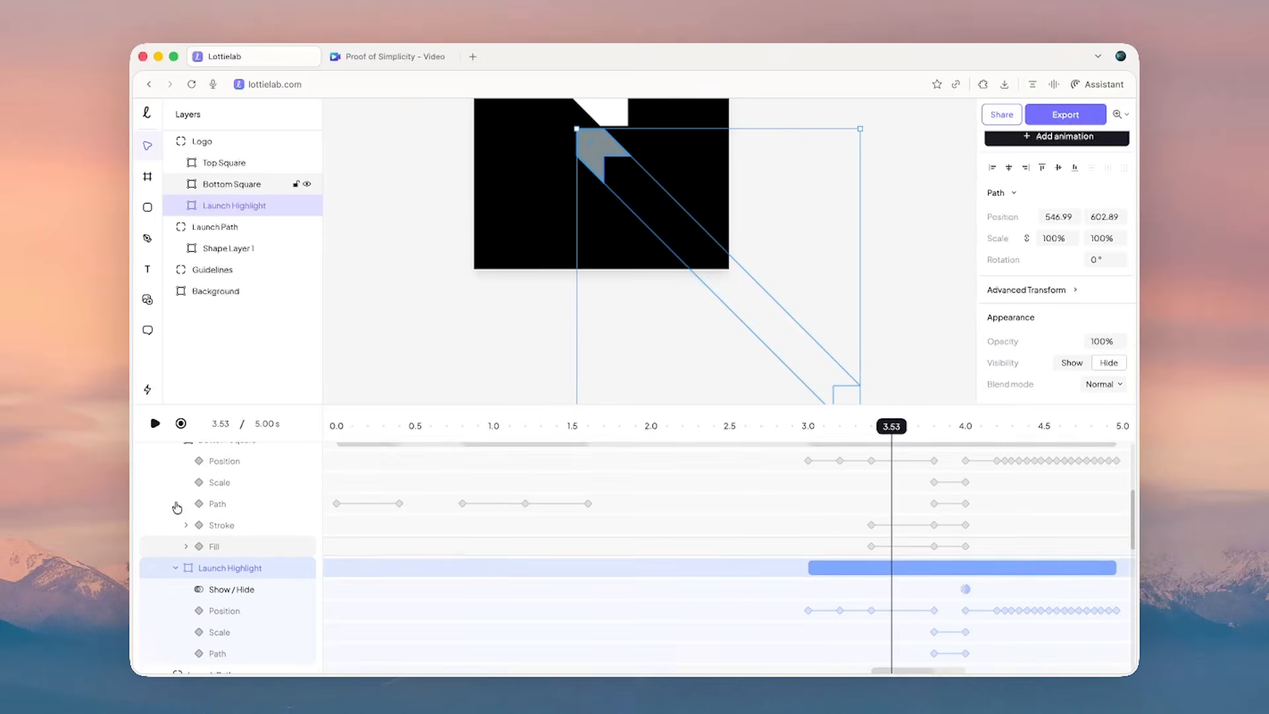
pyautogui.scroll(1, 177, 509)
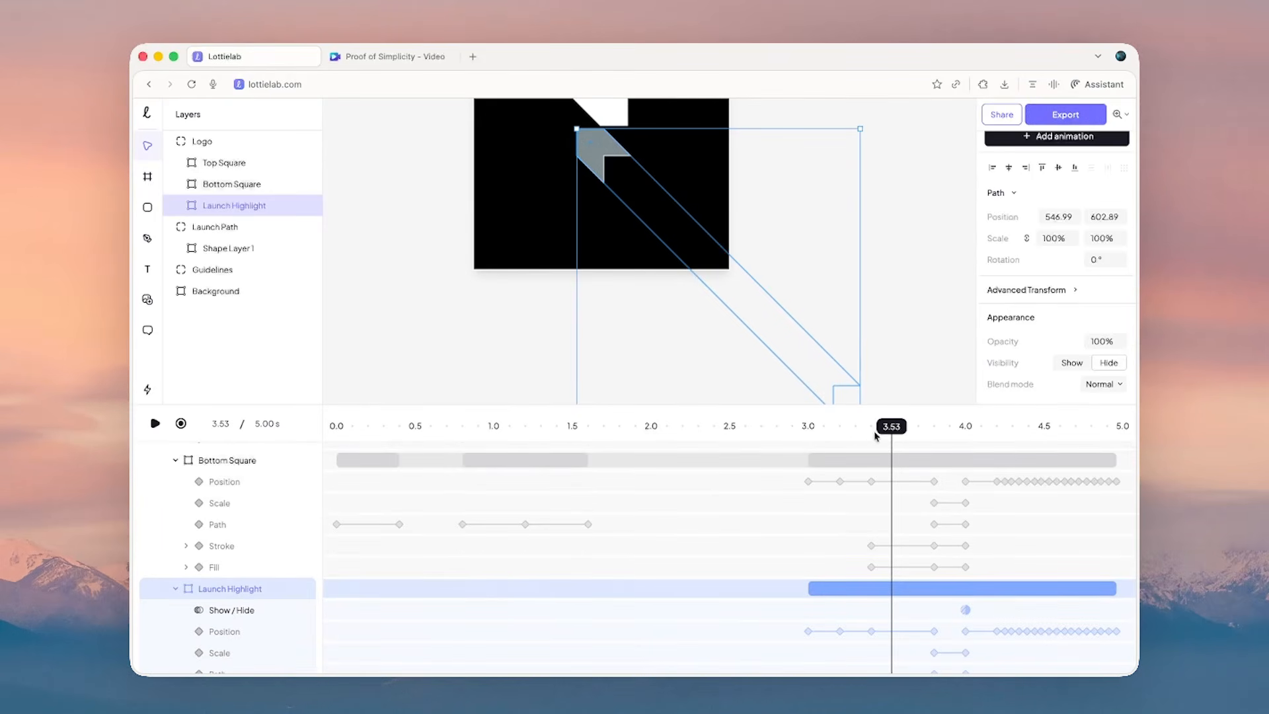
pyautogui.moveTo(811, 430); pyautogui.dragTo(721, 433)
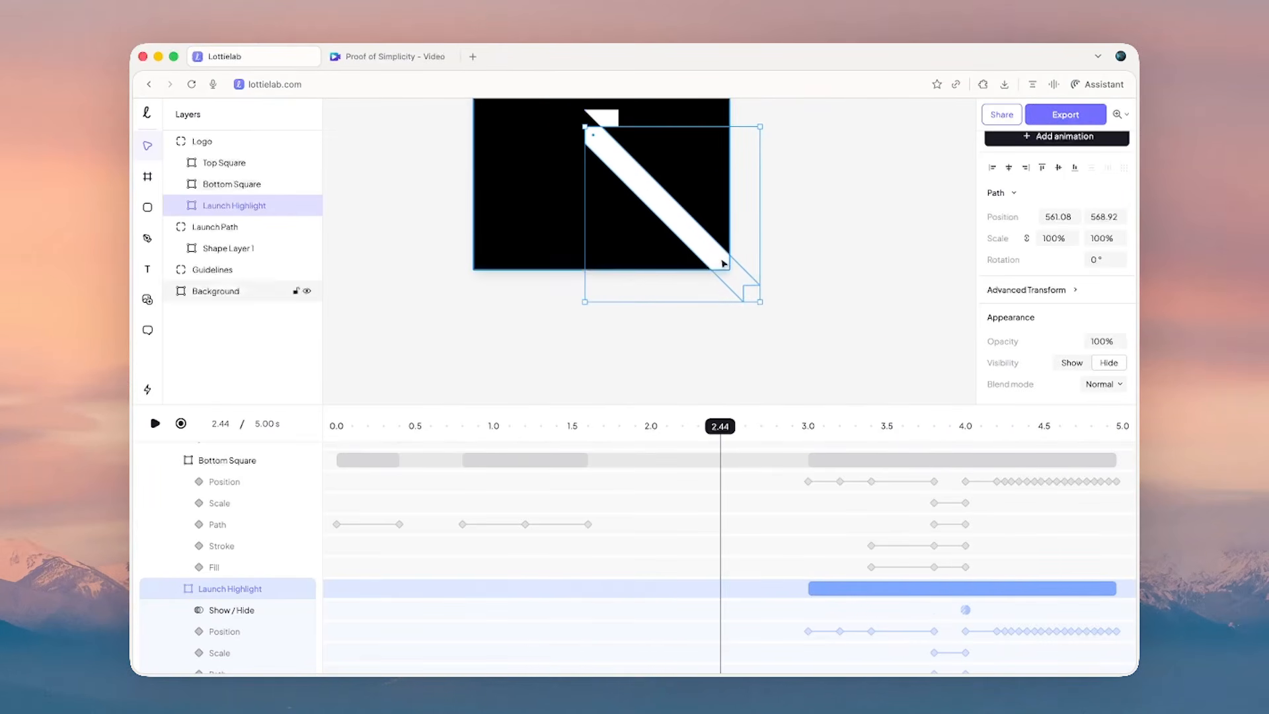
pyautogui.scroll(-2, 1051, 321)
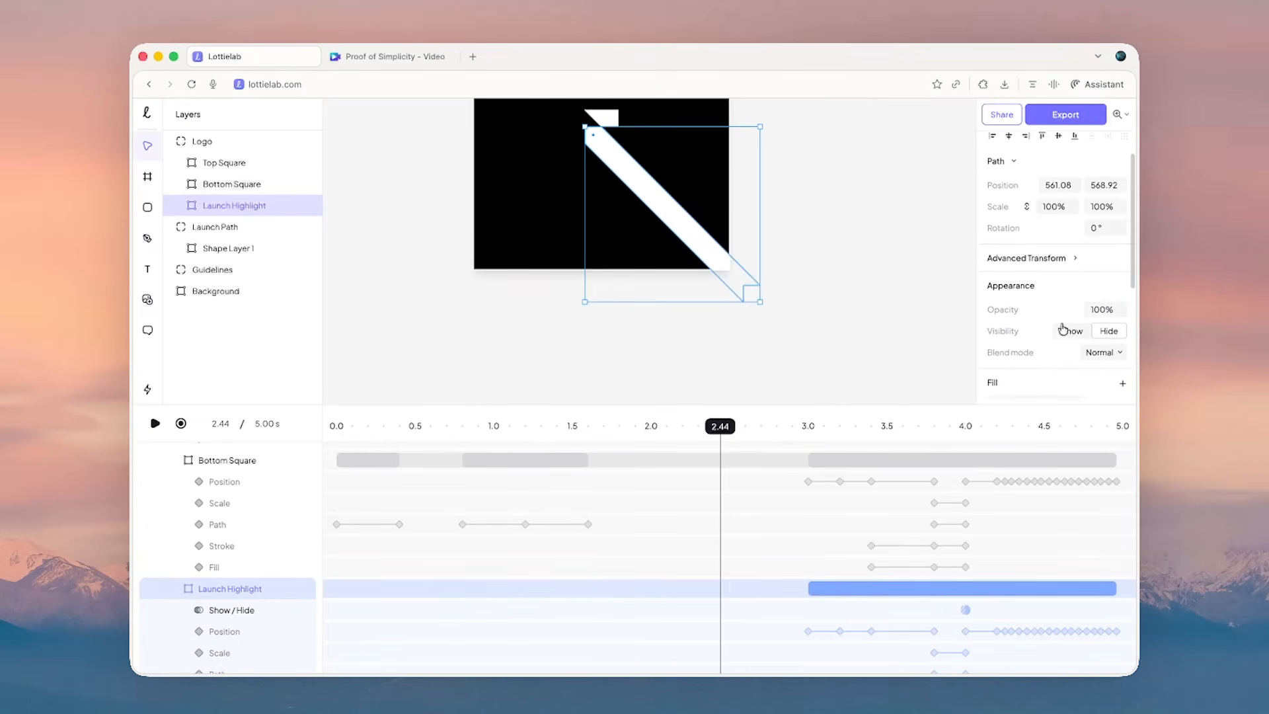
pyautogui.press('a')
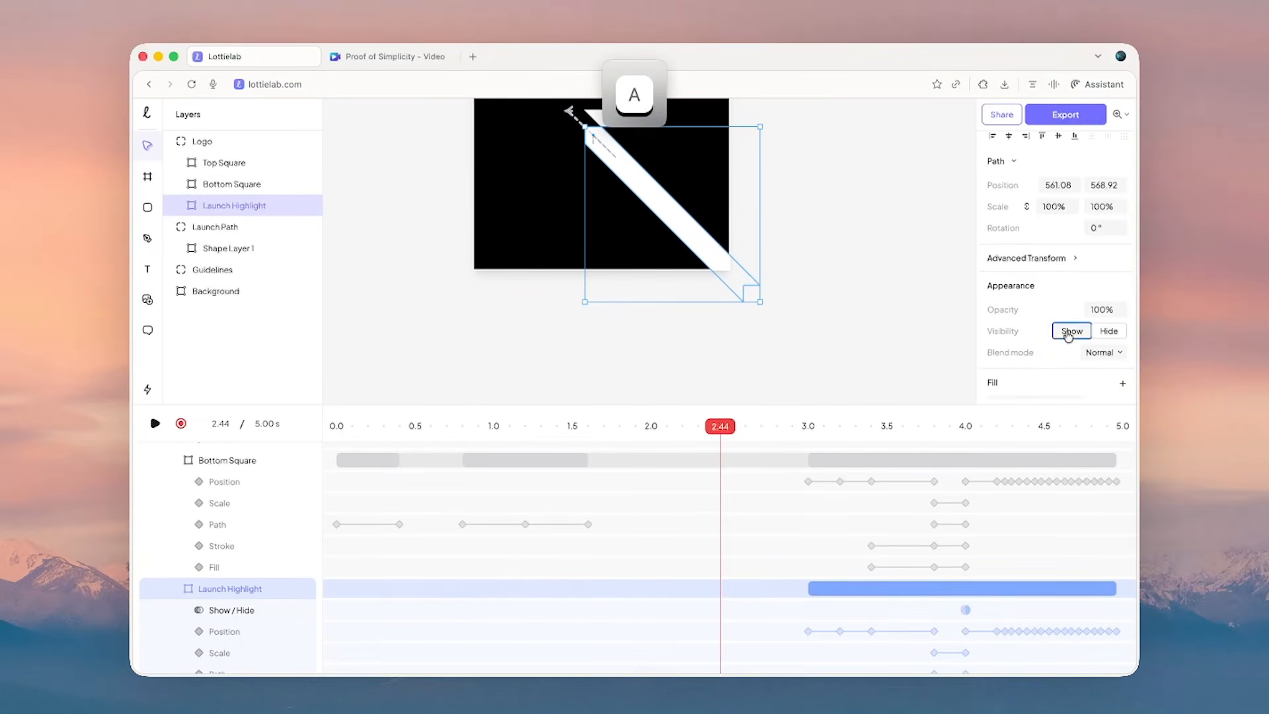
pyautogui.click(1070, 332)
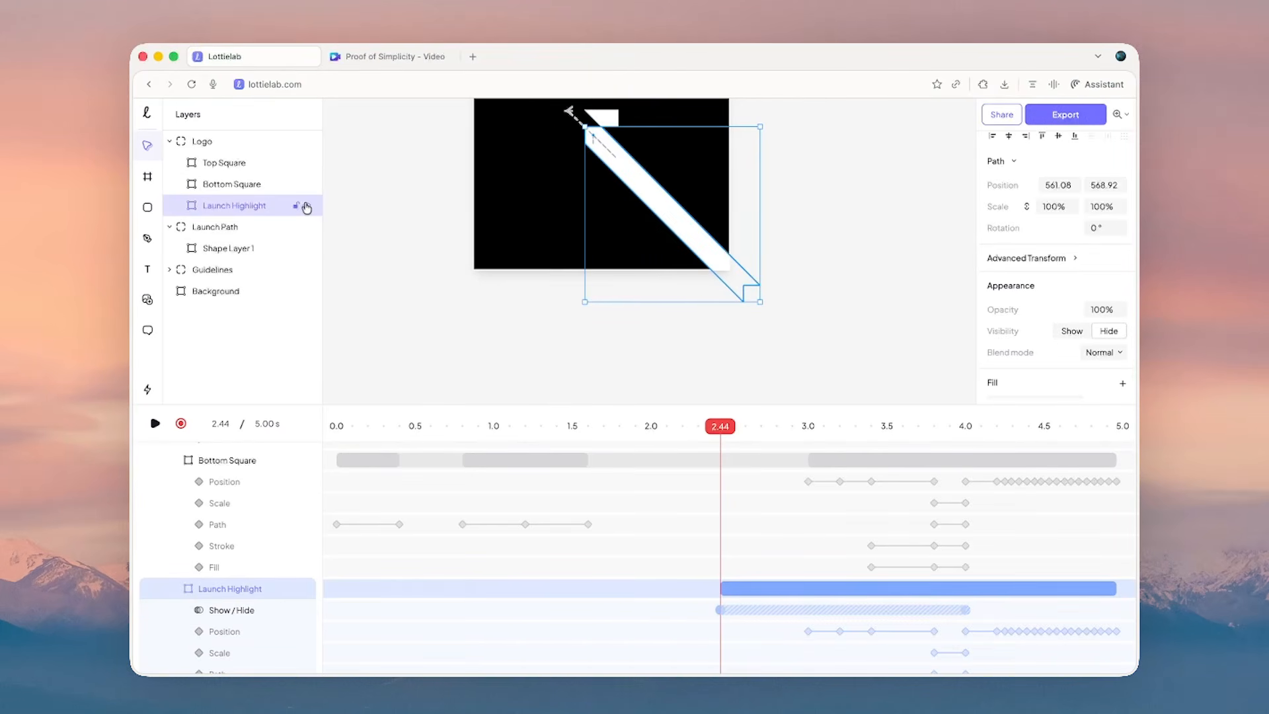
# - Toggle Bottom Square's visibility at 2.44 s and inspect the Logo group's fill and stroke settings
pyautogui.click(307, 185)
pyautogui.click(306, 185)
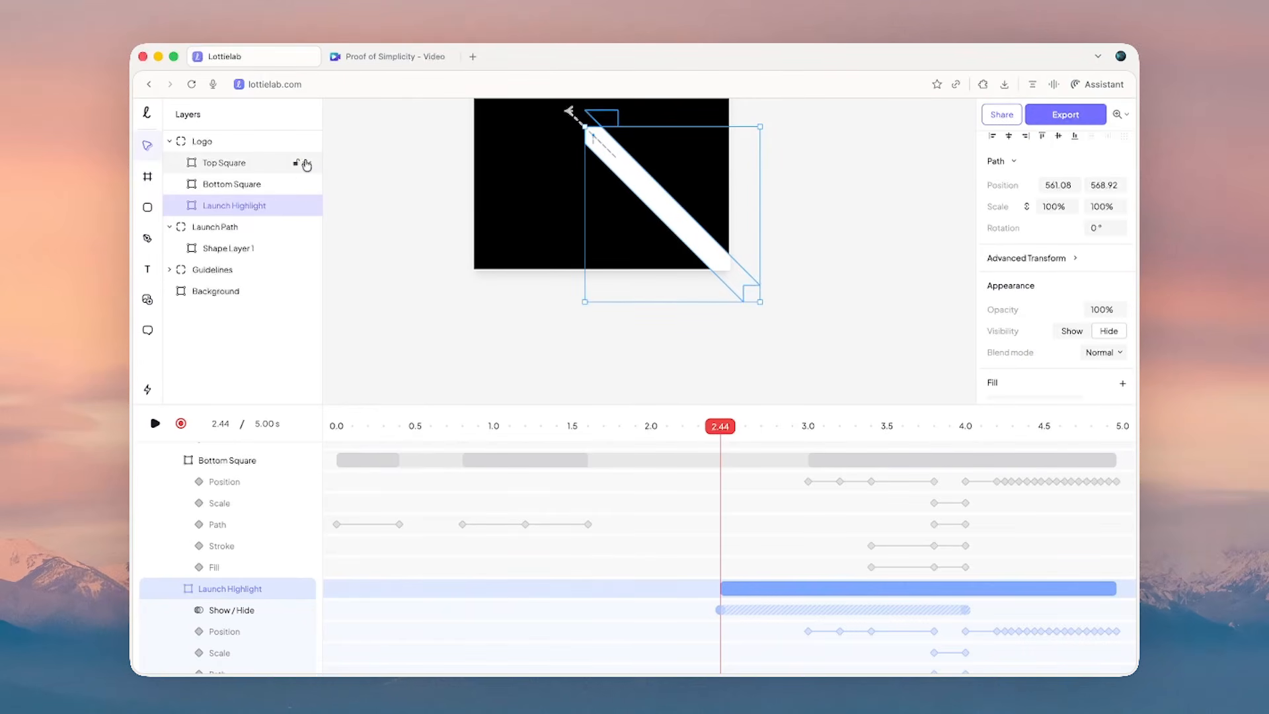
pyautogui.click(297, 183)
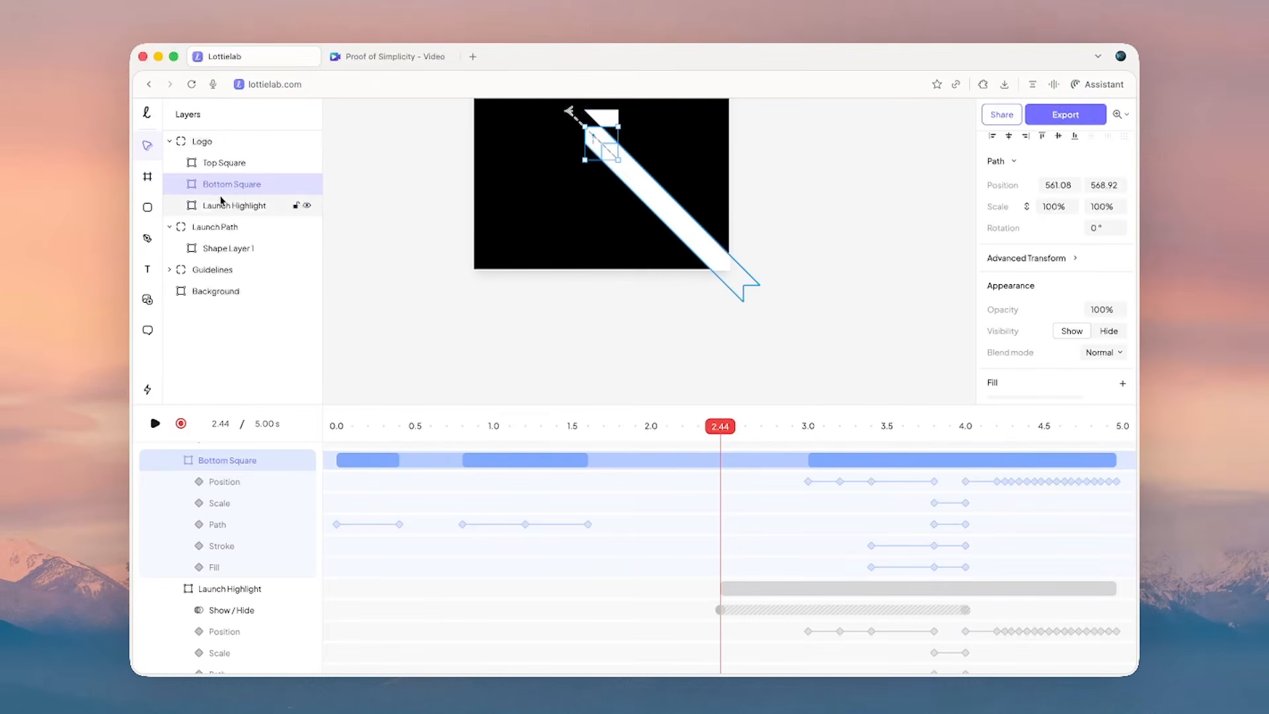
pyautogui.click(245, 144)
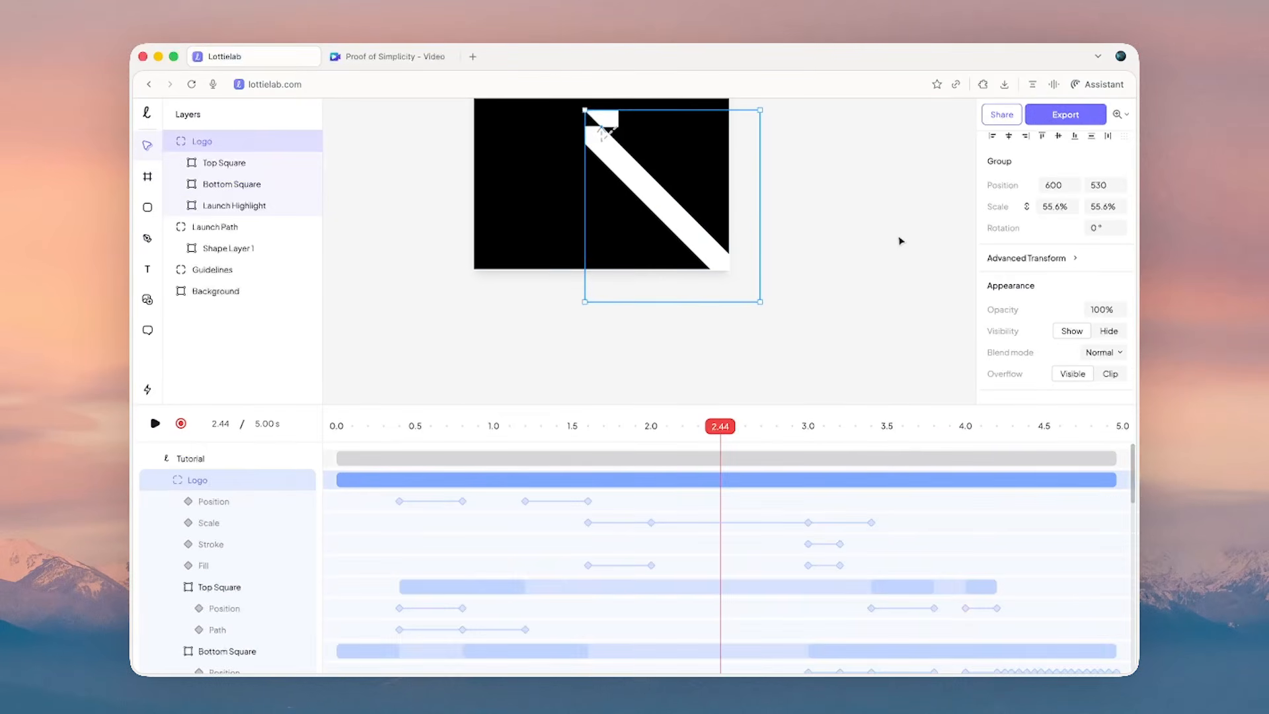
pyautogui.scroll(-5, 1058, 277)
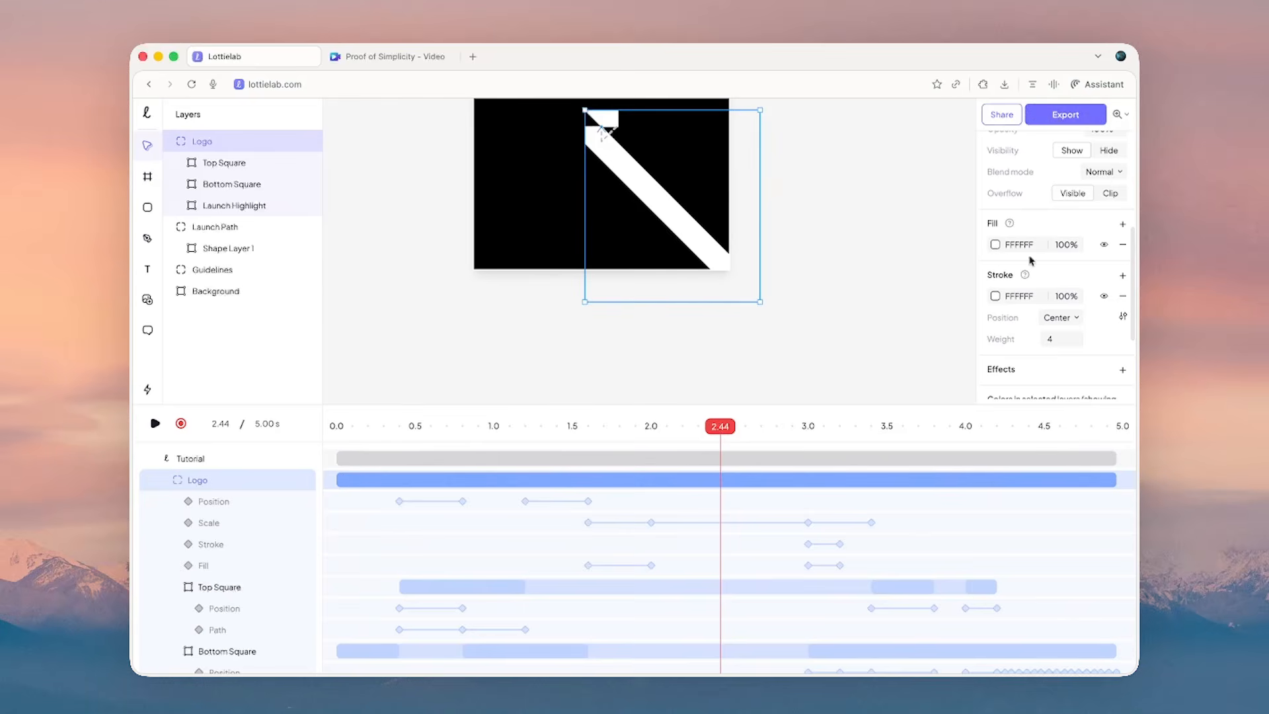
pyautogui.scroll(-5, 720, 561)
# - Move the Launch Highlight layer out of the Logo group and delete its Show/Hide keyframe at 2.44 s
pyautogui.click(253, 204)
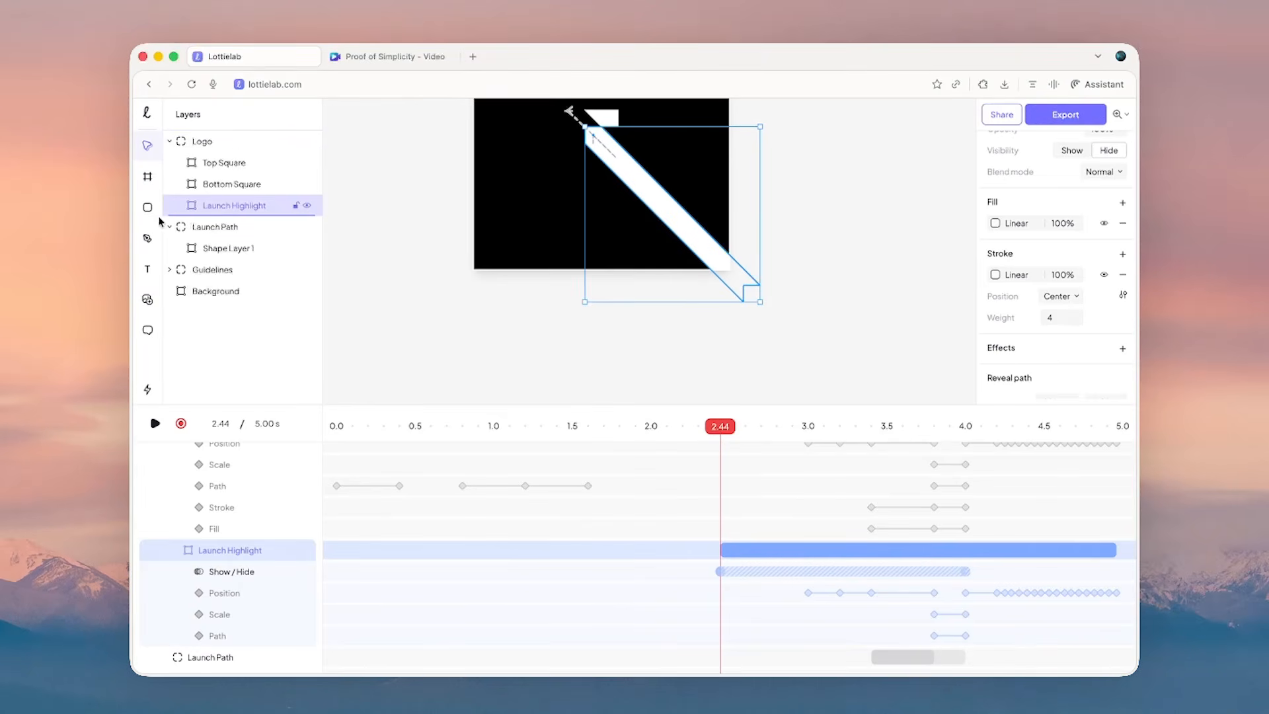
pyautogui.moveTo(148, 217); pyautogui.dragTo(149, 217)
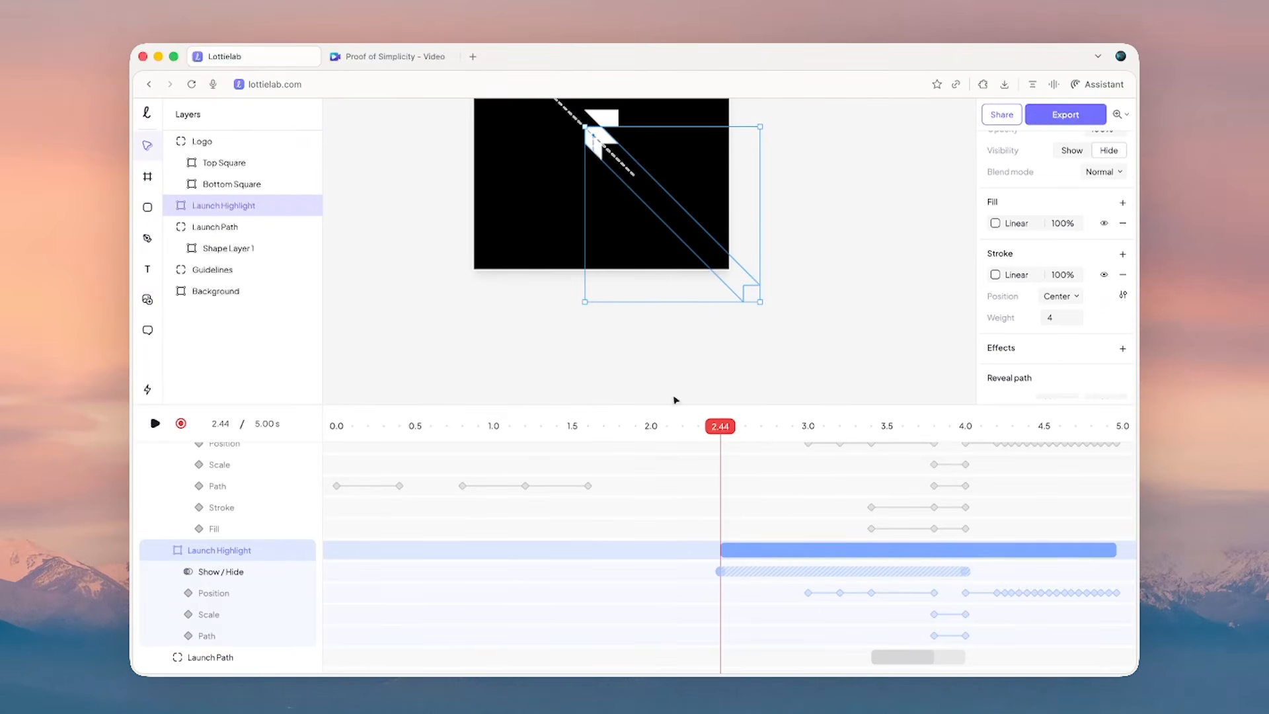
pyautogui.click(719, 571)
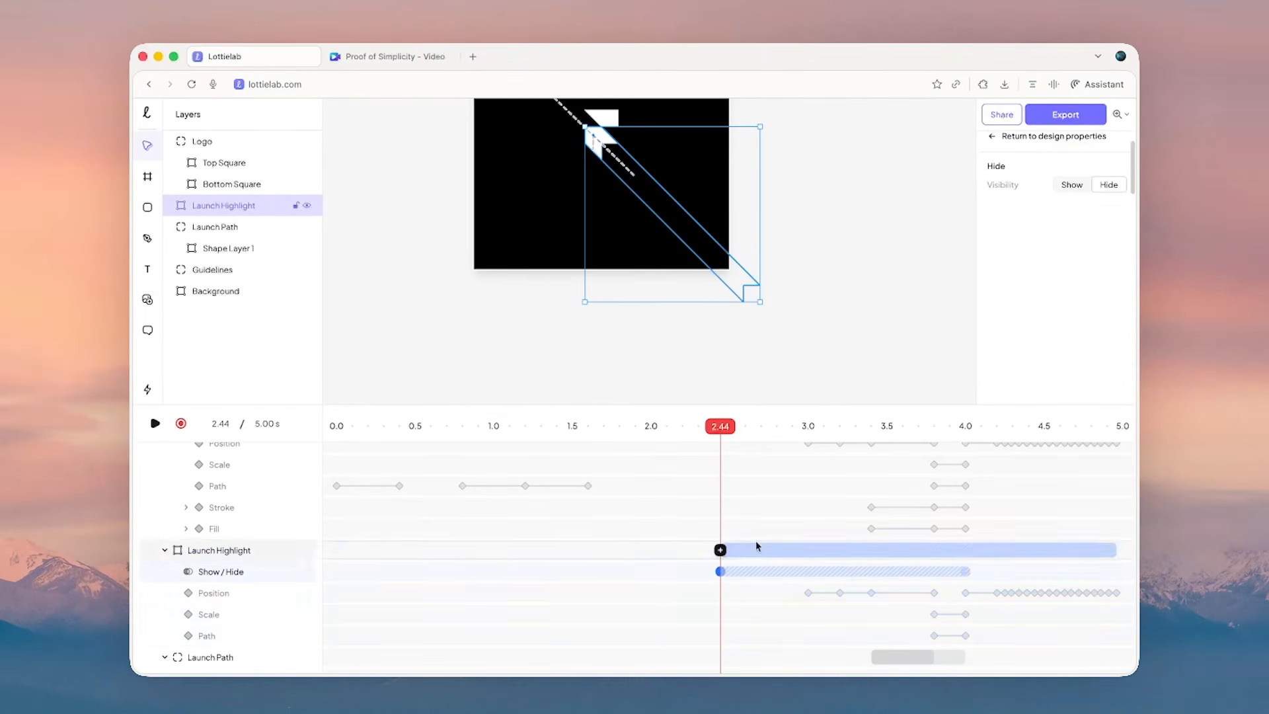
pyautogui.press('BackSpace')
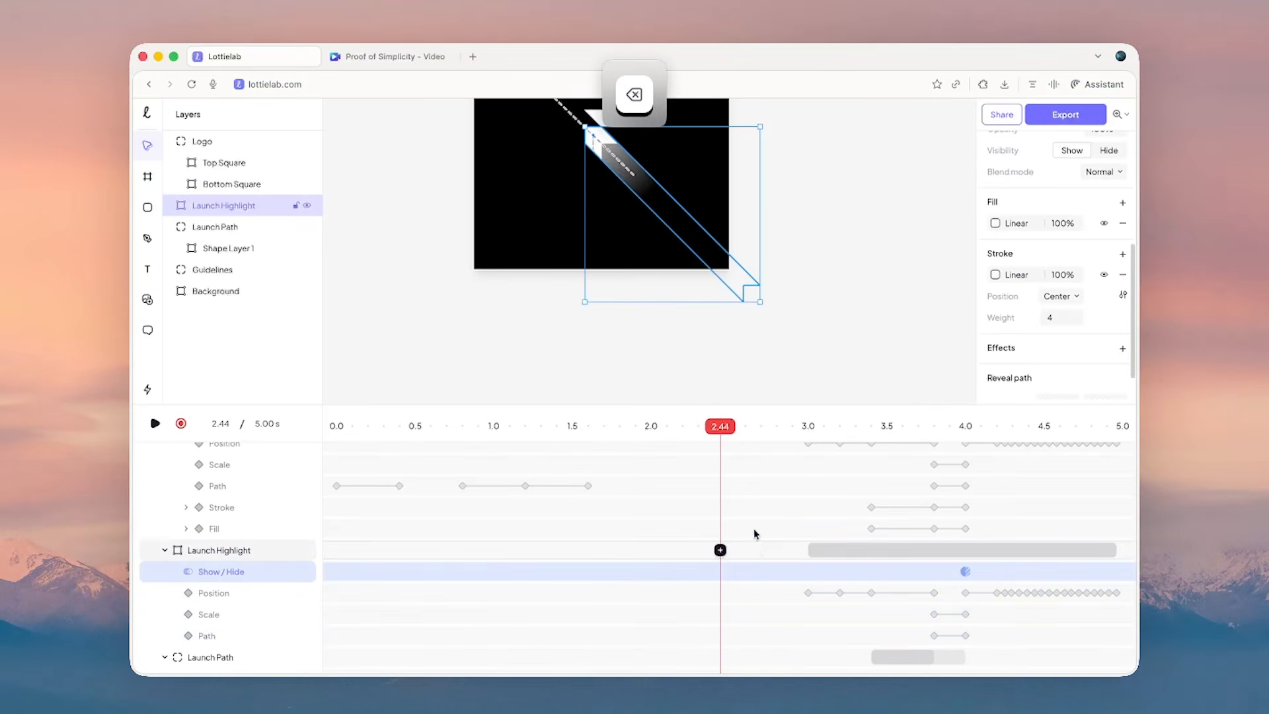
# - Set Launch Highlight's visibility keyframe at 4.00 s to Show and scrub to 4.25 s
pyautogui.moveTo(785, 442); pyautogui.dragTo(935, 442)
pyautogui.click(965, 571)
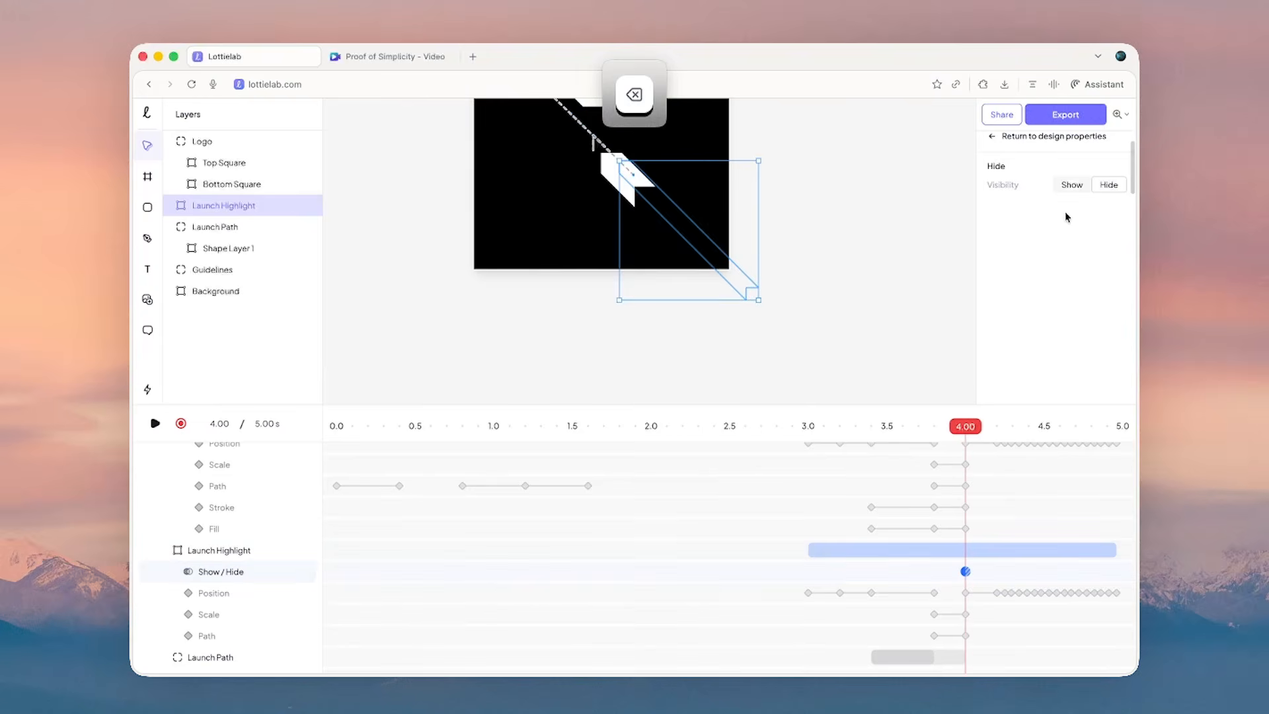
pyautogui.moveTo(964, 430); pyautogui.dragTo(1003, 433)
pyautogui.scroll(2, 751, 314)
pyautogui.hscroll(-1, 750, 314)
pyautogui.scroll(4, 608, 161)
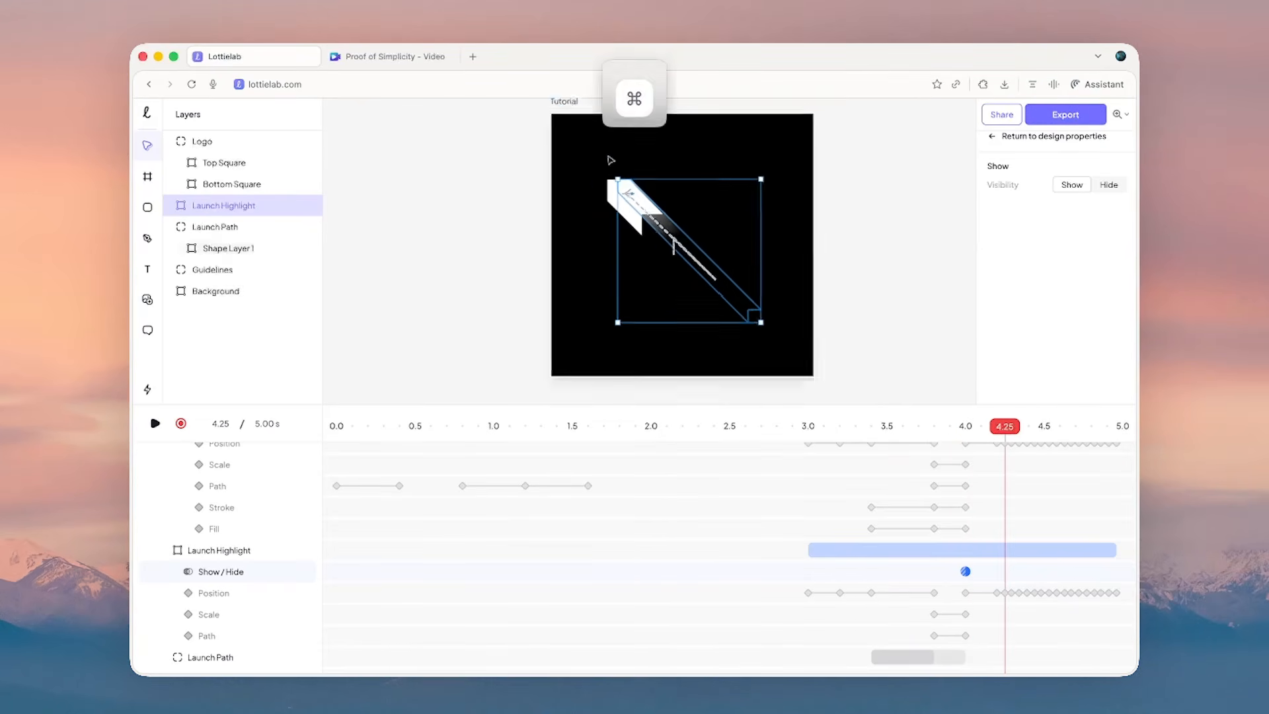
pyautogui.scroll(-1, 654, 280)
# - Turn off keyframe recording, then resize and reposition Launch Highlight to line up with the launched Bottom Square at 4.25 s
pyautogui.click(180, 424)
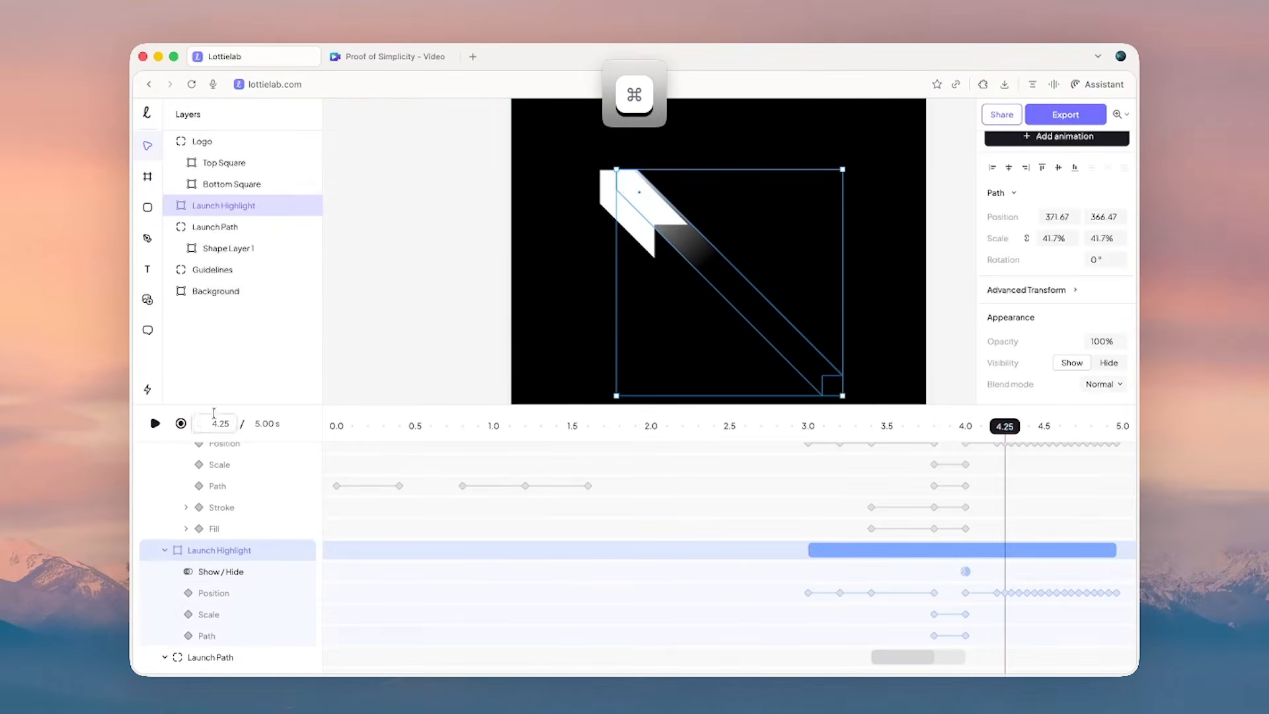
pyautogui.scroll(-2, 552, 283)
pyautogui.moveTo(621, 341); pyautogui.dragTo(586, 379)
pyautogui.moveTo(690, 220); pyautogui.dragTo(698, 167)
pyautogui.scroll(2, 688, 286)
pyautogui.moveTo(594, 185); pyautogui.dragTo(620, 231)
pyautogui.scroll(-2, 621, 234)
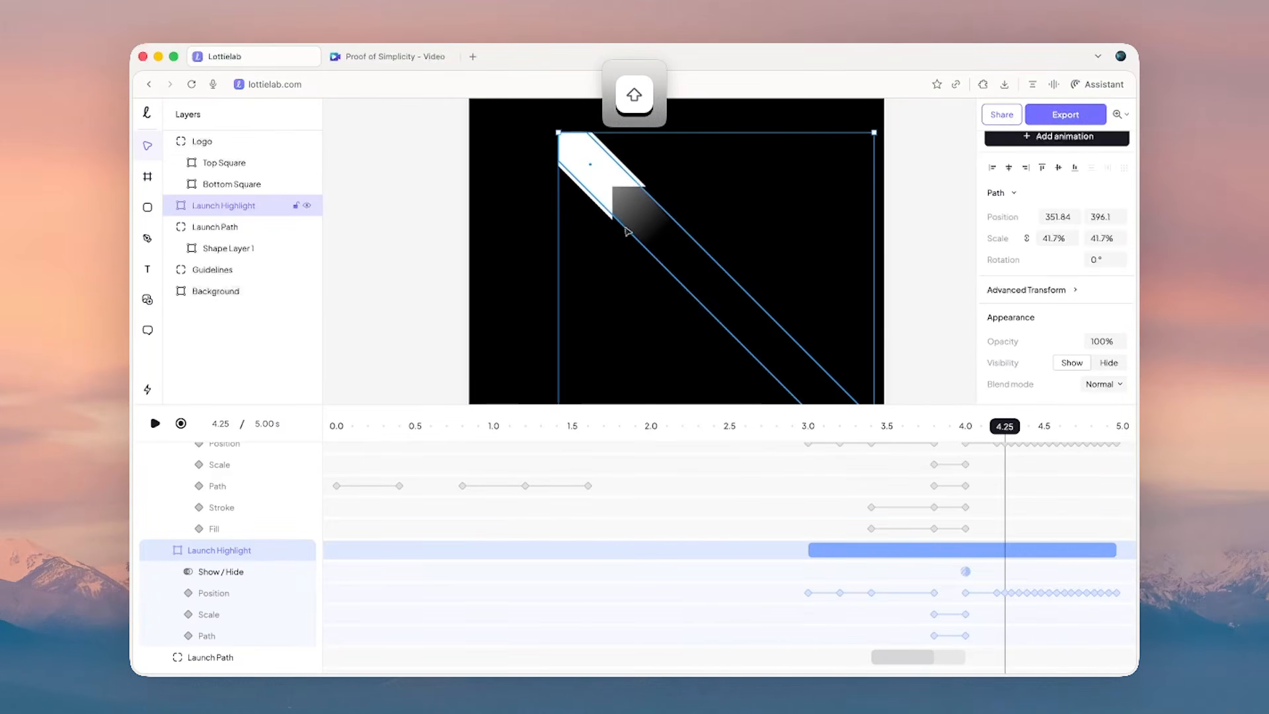
# - Enlarge Launch Highlight proportionally to about 1059 x 1059 so its far end extends past the artboard's lower-right corner
pyautogui.scroll(1, 650, 253)
pyautogui.scroll(4, 600, 200)
pyautogui.hscroll(1, 450, 171)
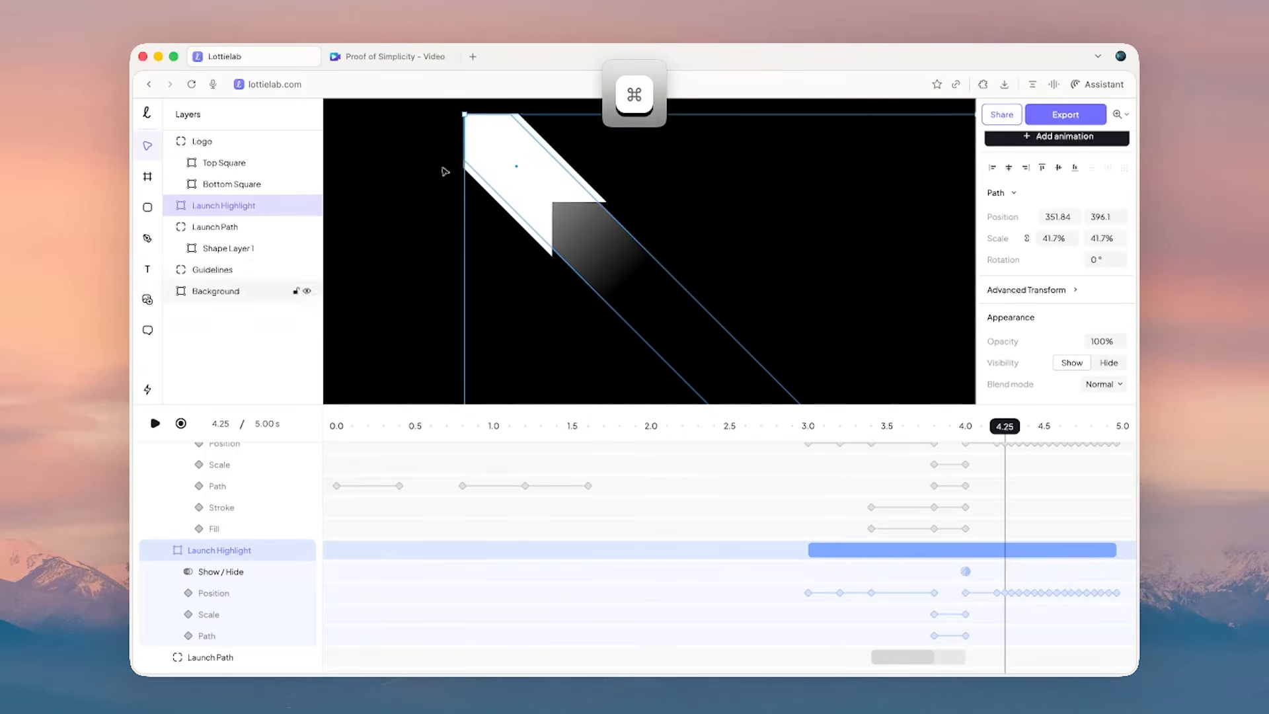
pyautogui.scroll(-5, 645, 272)
pyautogui.scroll(-5, 621, 232)
pyautogui.hscroll(2, 588, 179)
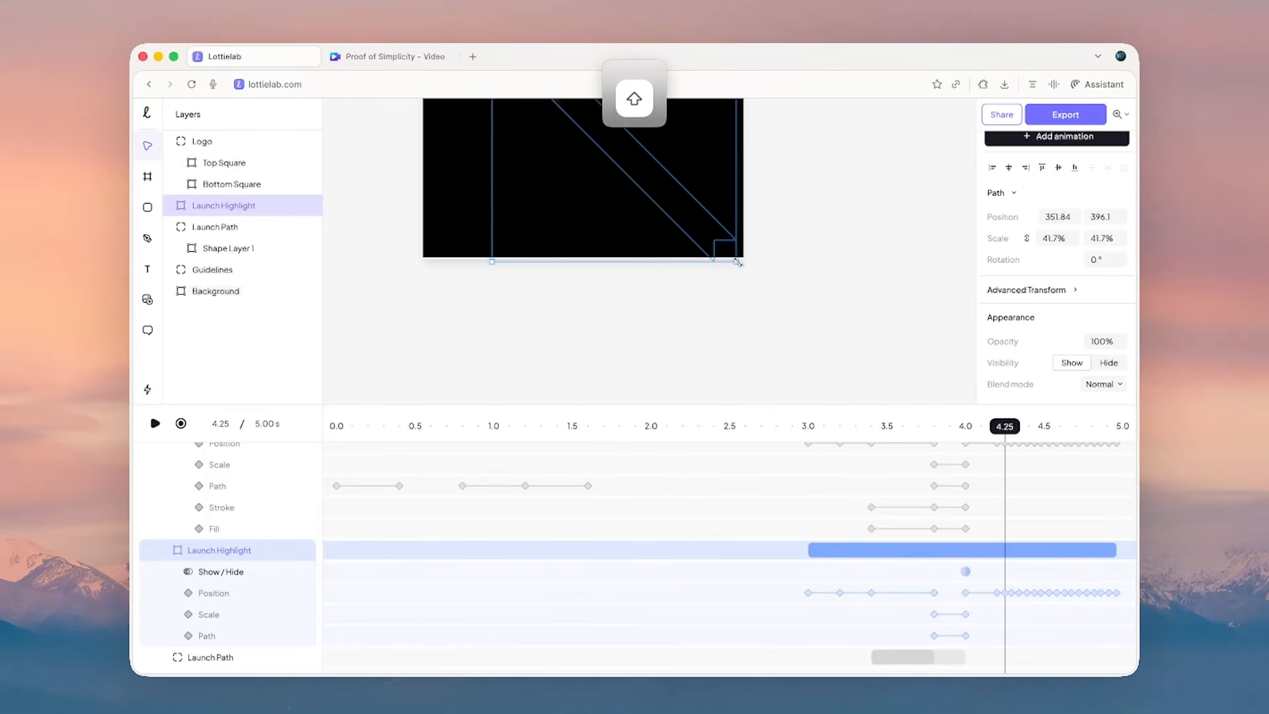
pyautogui.moveTo(737, 262); pyautogui.dragTo(766, 291)
pyautogui.scroll(4, 768, 330)
pyautogui.hscroll(-2, 768, 330)
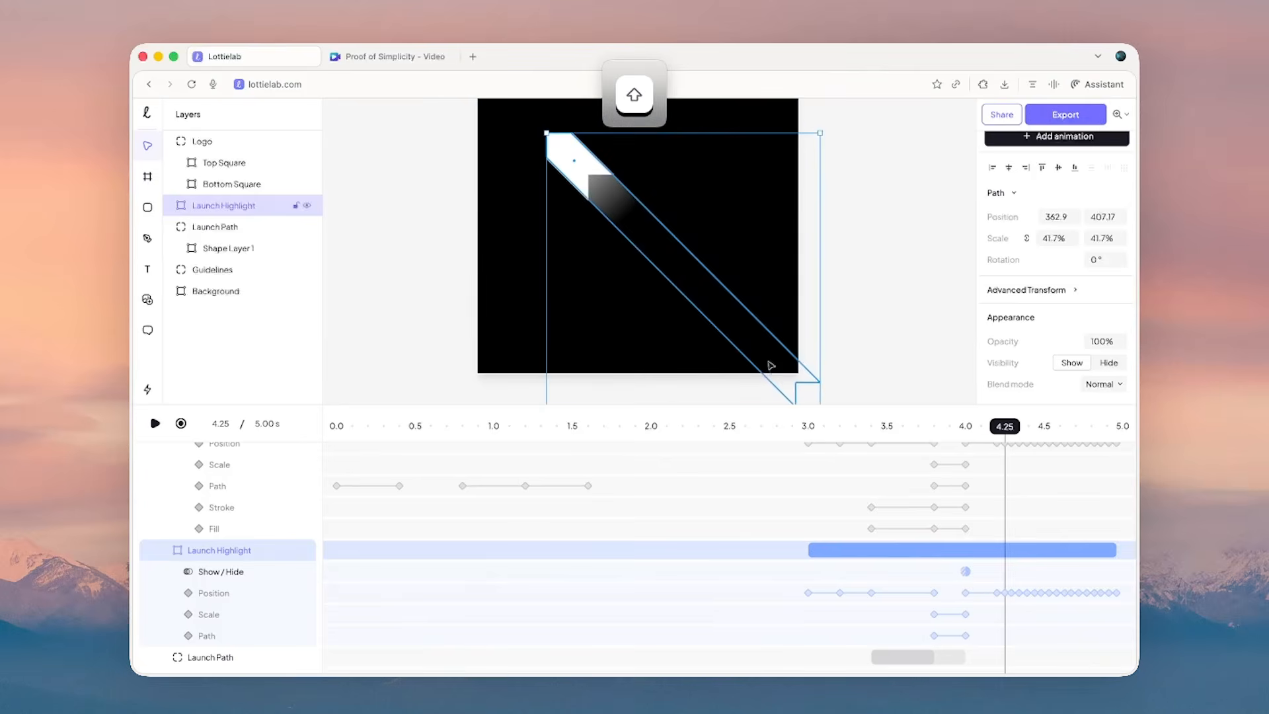
pyautogui.scroll(-3, 770, 365)
pyautogui.hscroll(2, 770, 365)
pyautogui.moveTo(765, 368); pyautogui.dragTo(773, 368)
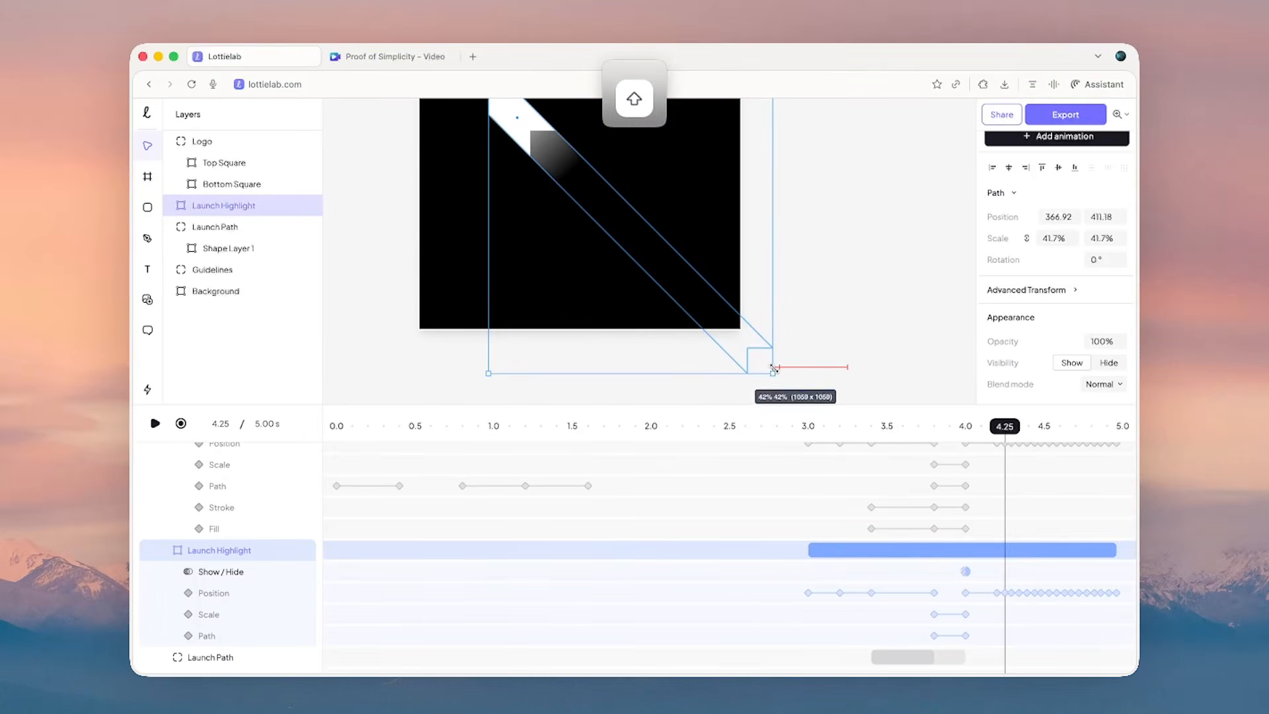
pyautogui.click(855, 334)
# - Play back the animation from several points, including 2.65 s and 3.98 s, to check the launch highlight
pyautogui.moveTo(1003, 436); pyautogui.dragTo(965, 437)
pyautogui.press('space')
pyautogui.press('space')
pyautogui.scroll(-5, 795, 278)
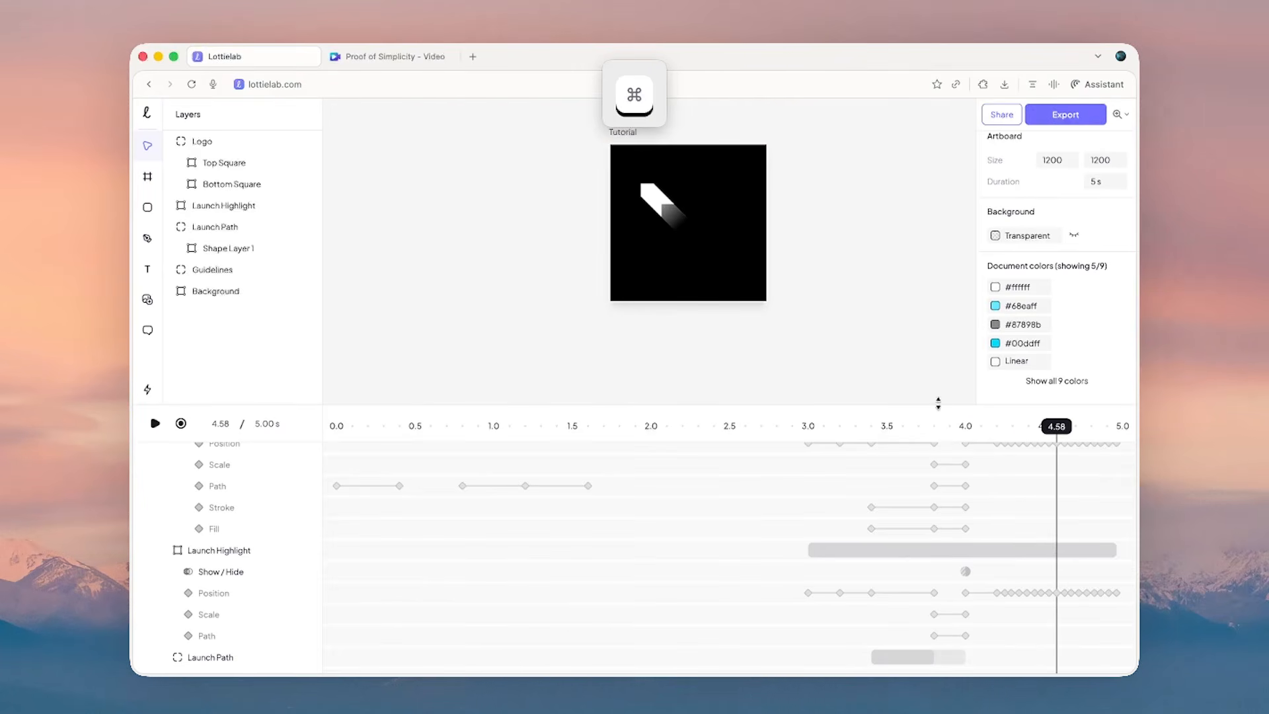
pyautogui.scroll(1, 991, 428)
pyautogui.click(934, 428)
pyautogui.press('space')
pyautogui.scroll(1, 918, 426)
pyautogui.click(753, 426)
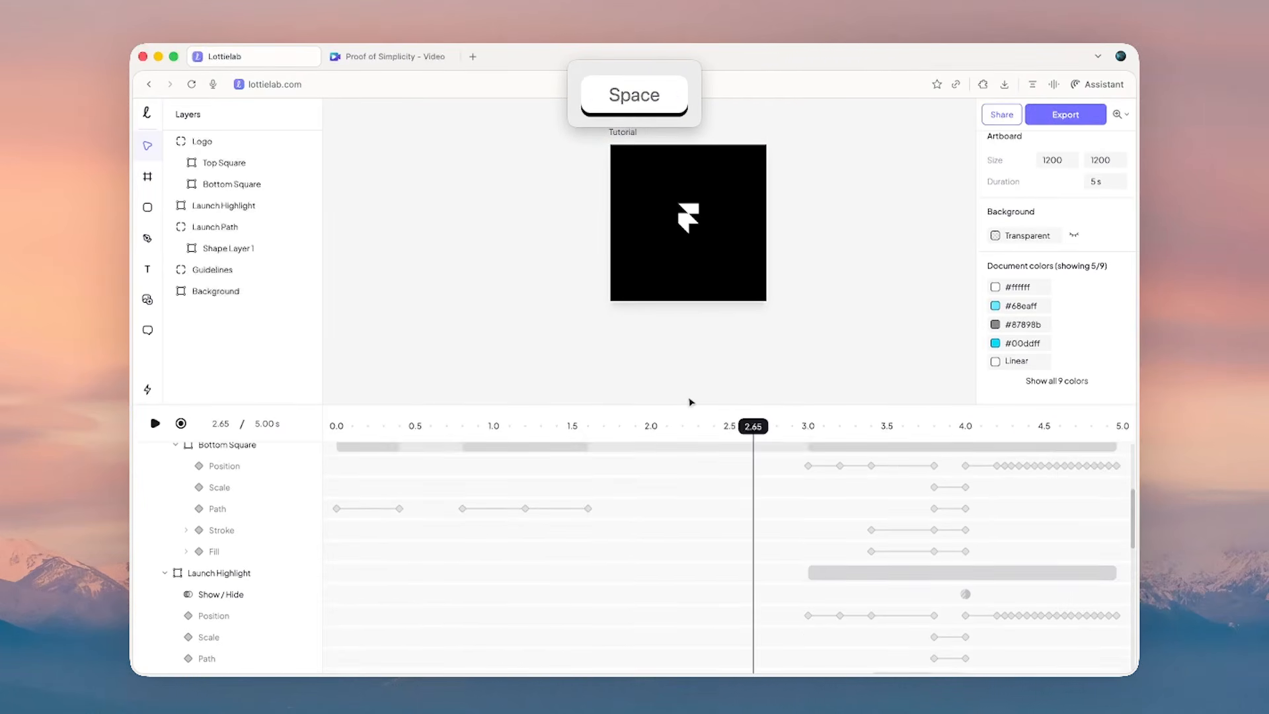
pyautogui.press('space')
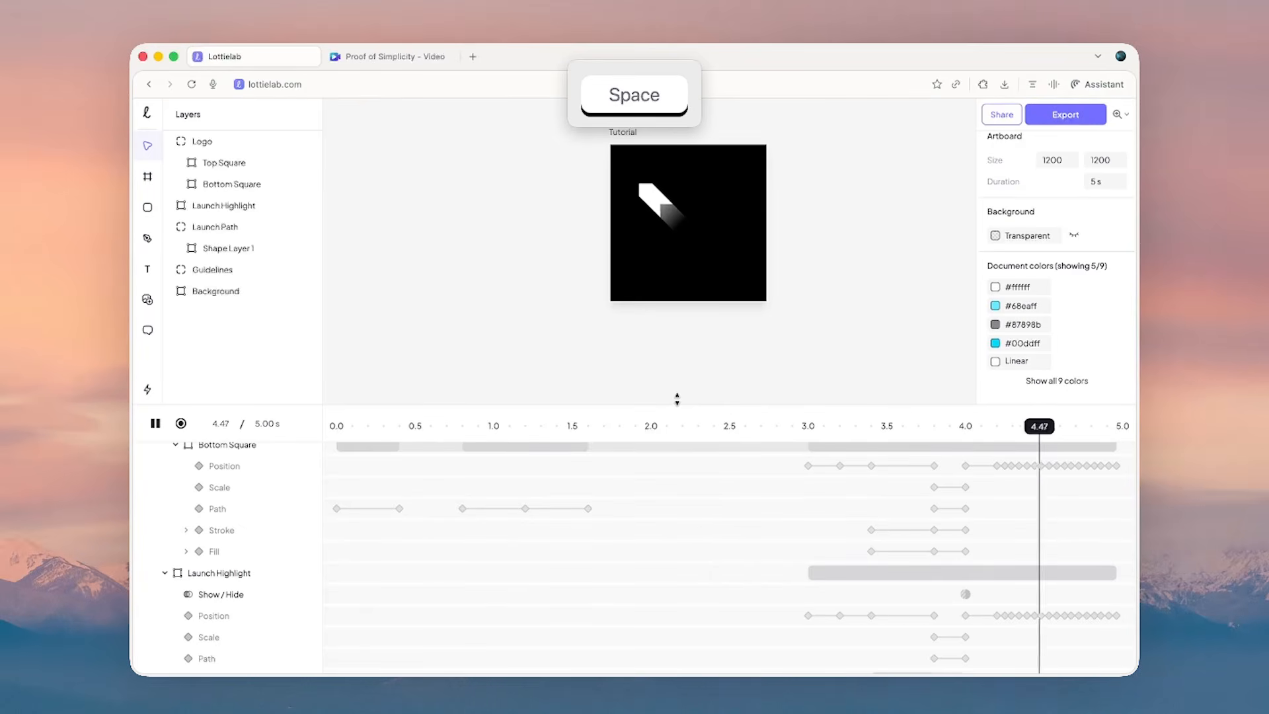
pyautogui.press('space')
pyautogui.click(963, 428)
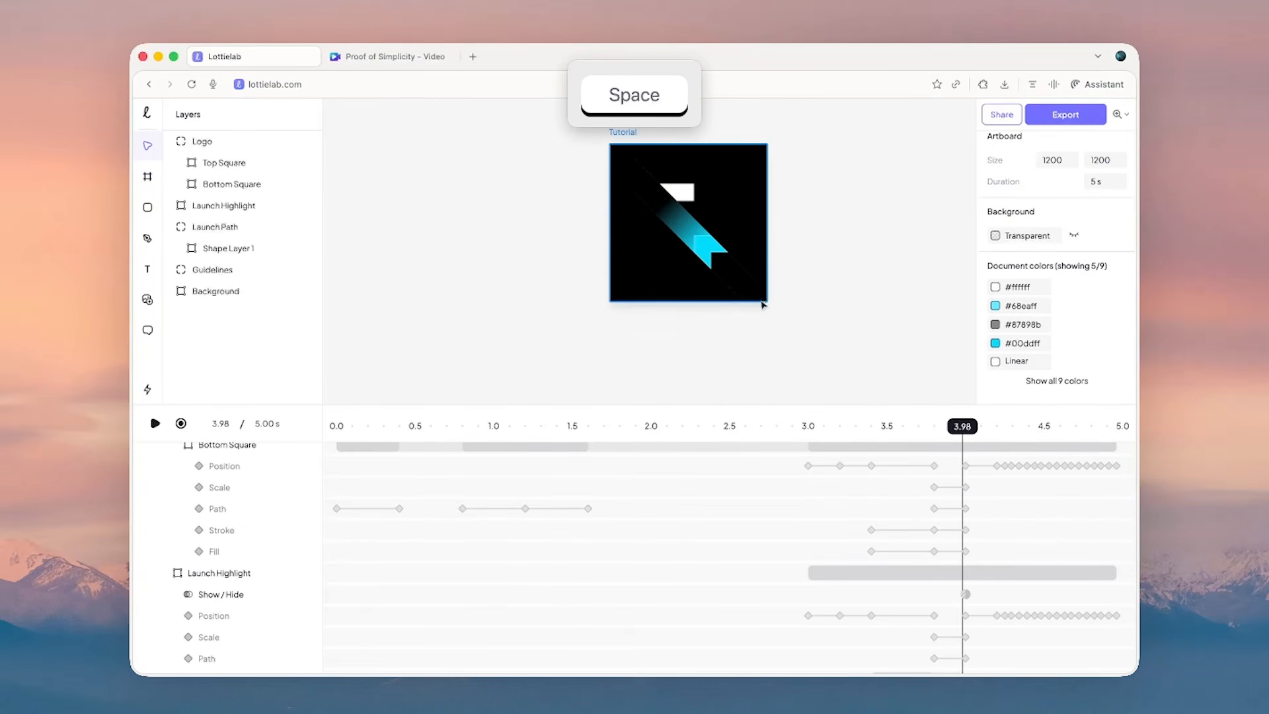
pyautogui.press('space')
pyautogui.press('space')
# - Rename the Launch Highlight layer to Launch Trail
pyautogui.keyDown('super'); pyautogui.click(694, 231); pyautogui.keyUp('super')
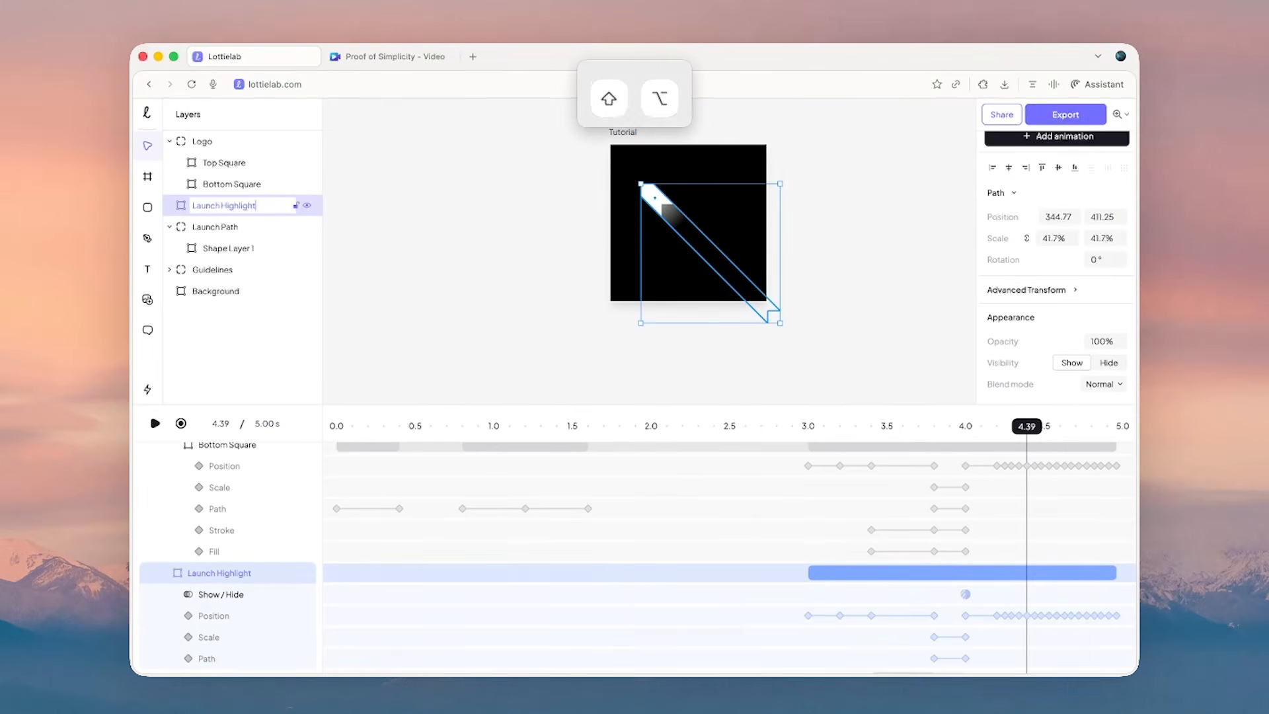
pyautogui.hotkey('shift', 'alt', 'Left')
pyautogui.write('Trai')
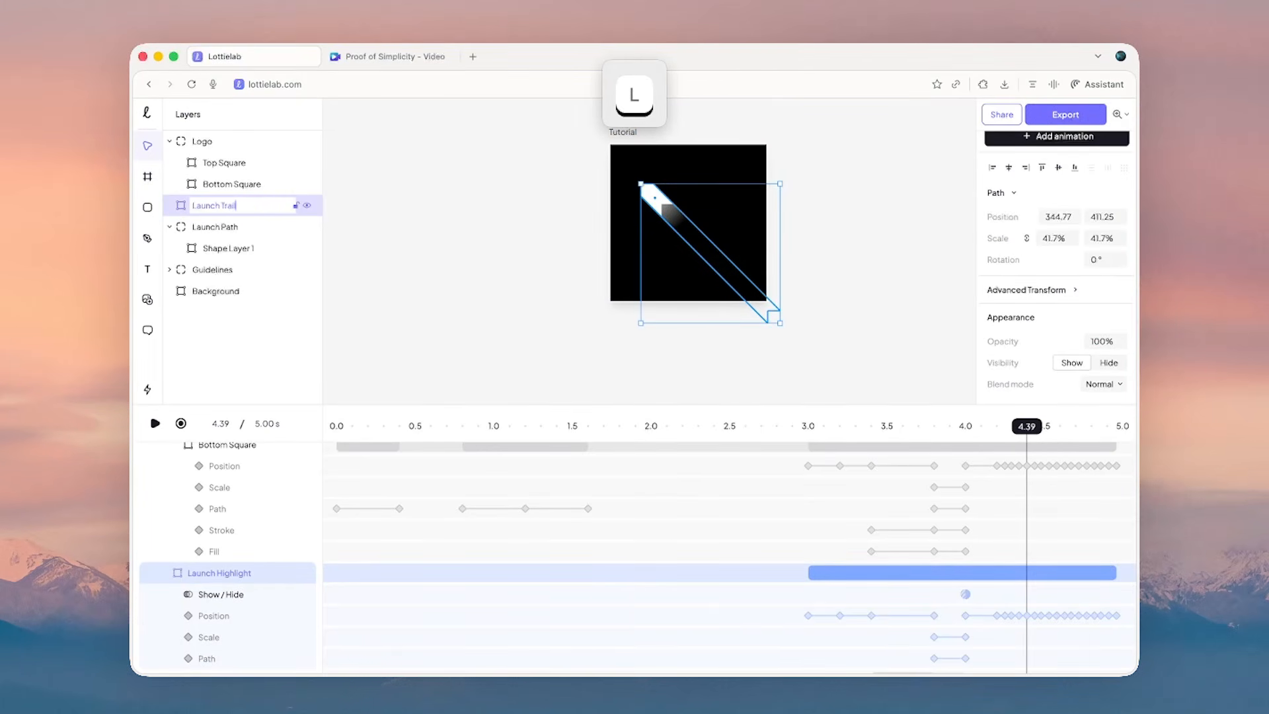
pyautogui.press('Return')
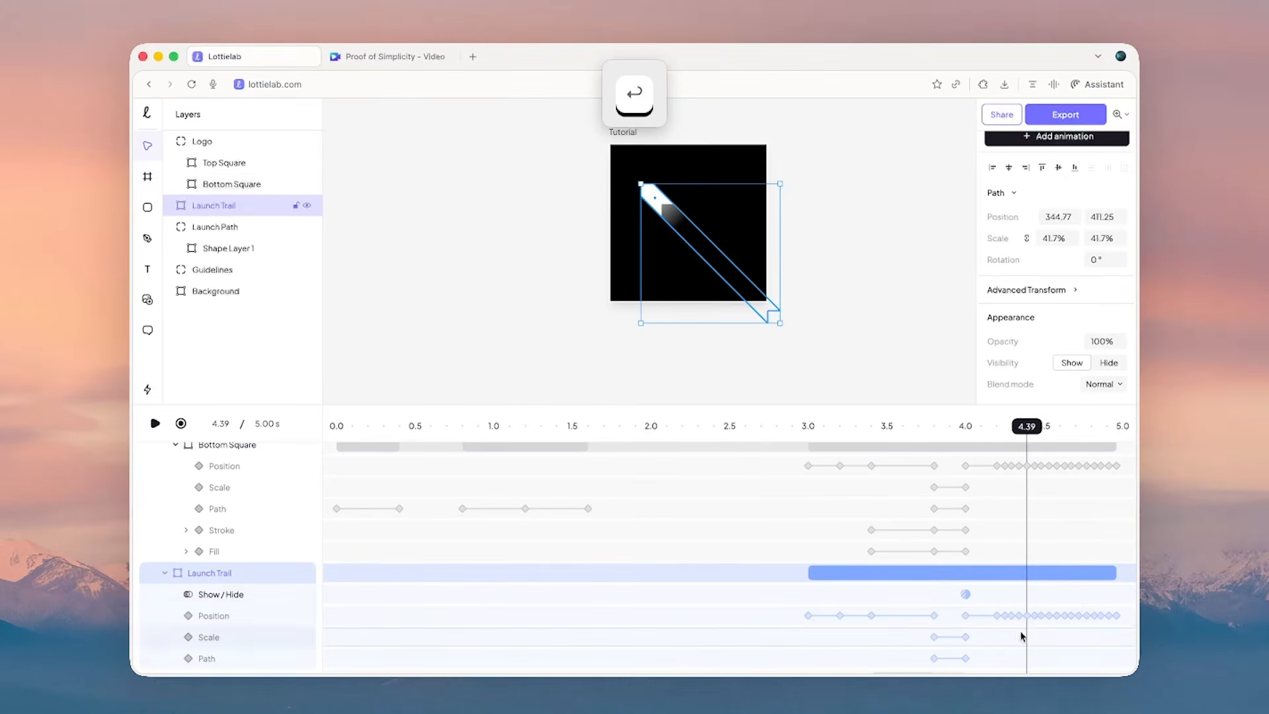
# - Turn on keyframe recording and stretch Launch Trail's linear fill gradient farther along the trail at 4.25 s
pyautogui.click(1005, 615)
pyautogui.scroll(-5, 1032, 310)
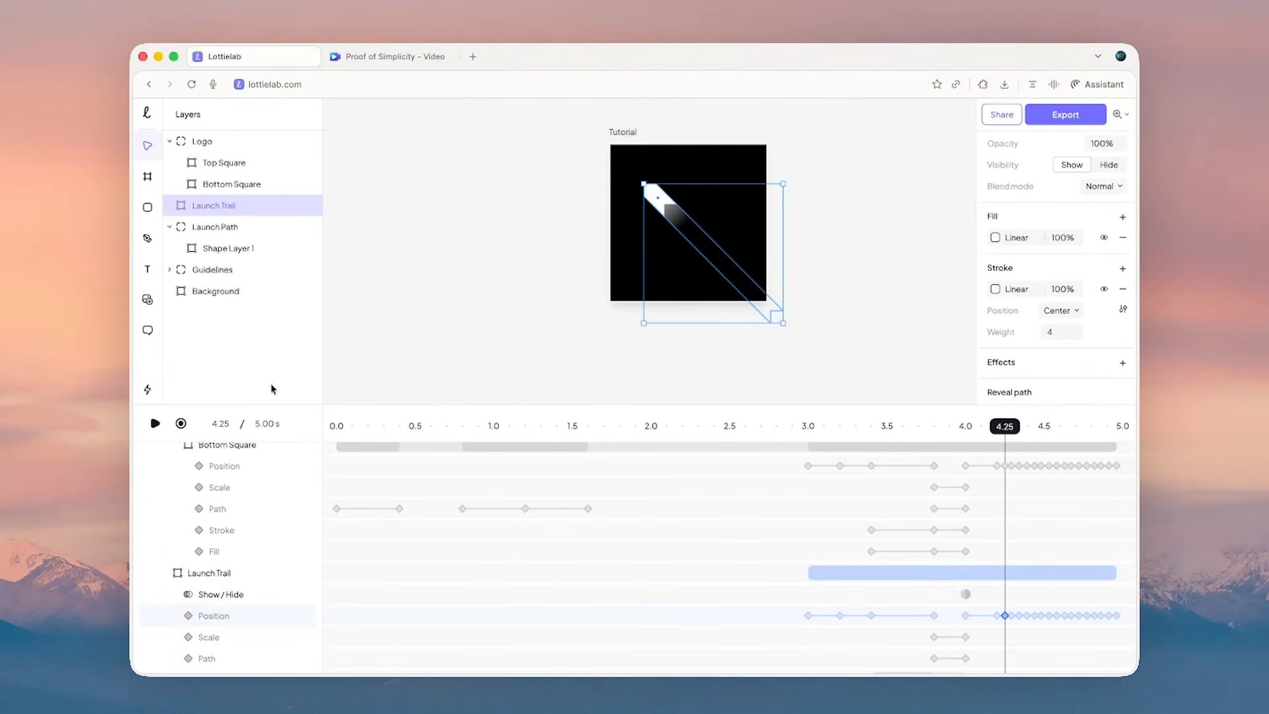
pyautogui.click(180, 423)
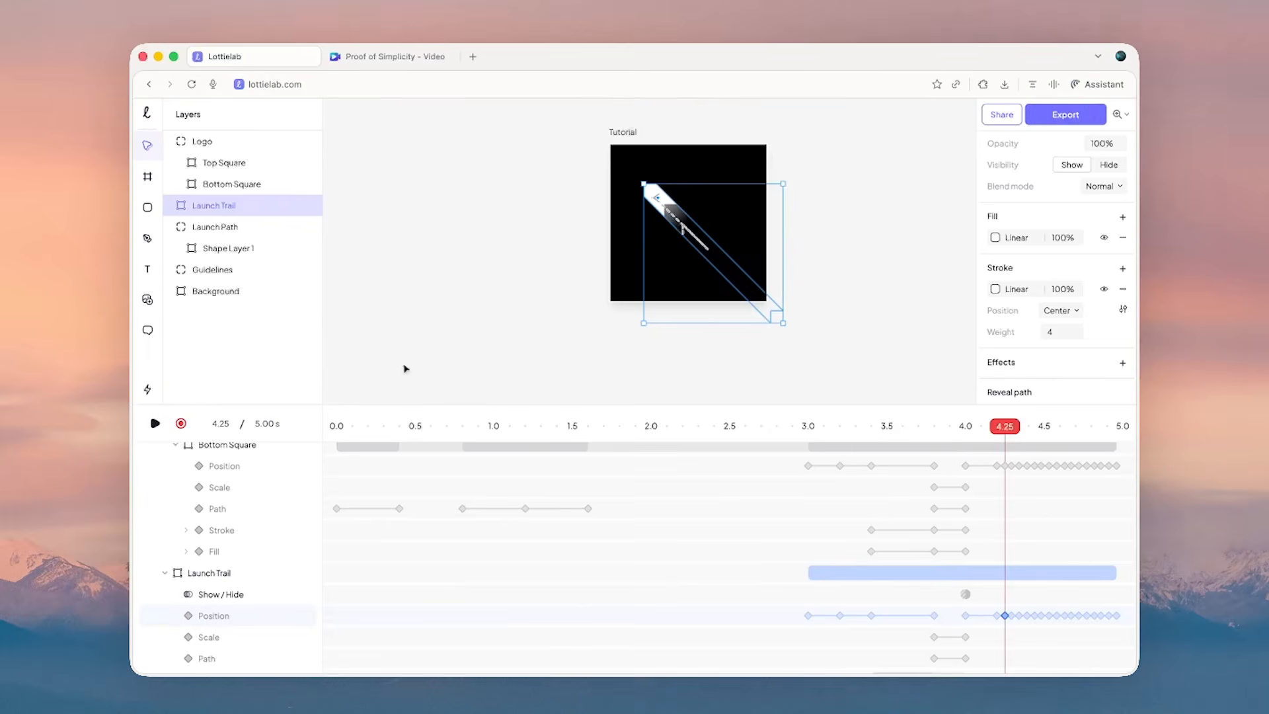
pyautogui.click(993, 238)
pyautogui.scroll(3, 705, 311)
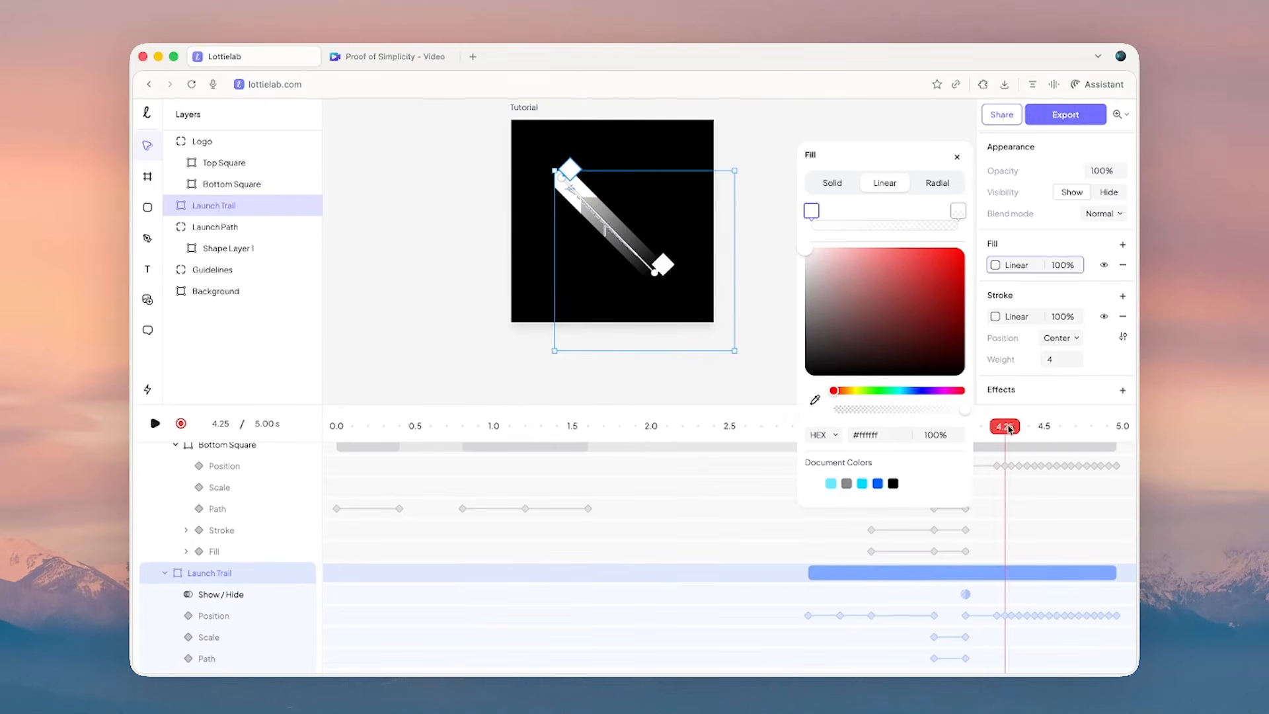
# - Keyframe Launch Trail's fill gradient shorter at 4.29 s, longer at 4.34 s and shorter at 4.39 s
pyautogui.moveTo(1009, 429); pyautogui.dragTo(1011, 429)
pyautogui.scroll(-2, 1069, 601)
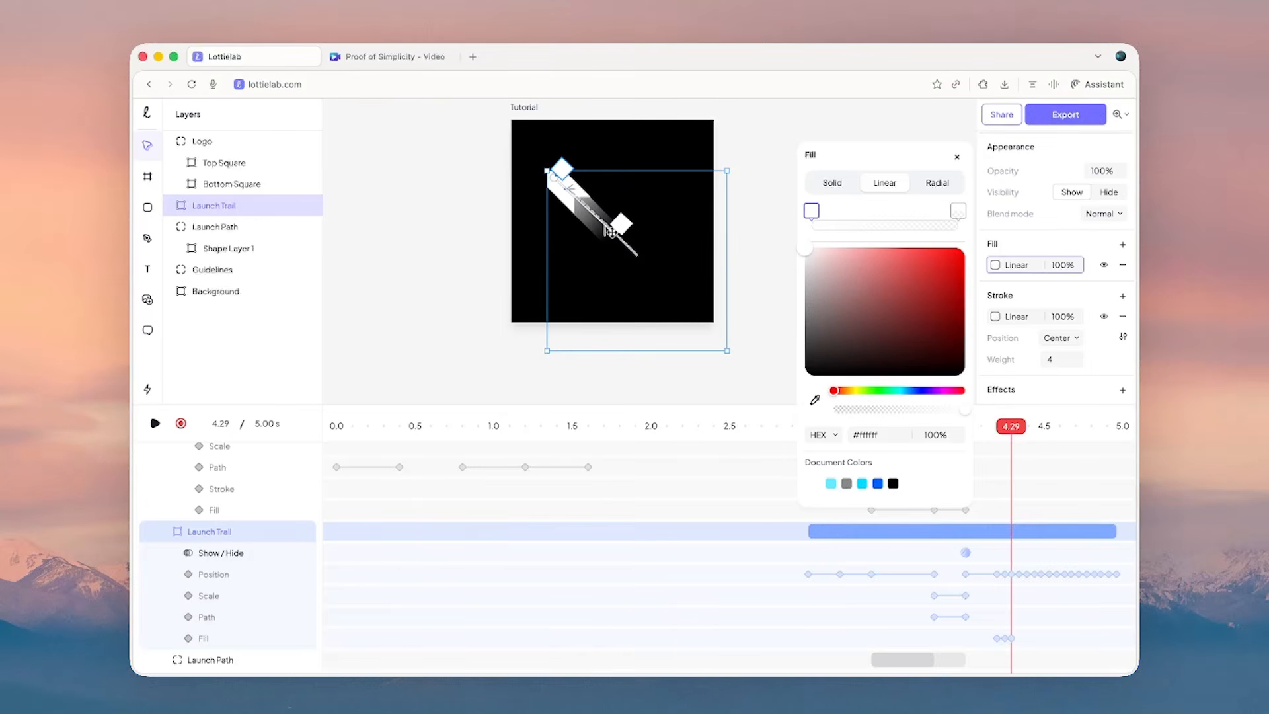
pyautogui.moveTo(1015, 426); pyautogui.dragTo(1019, 427)
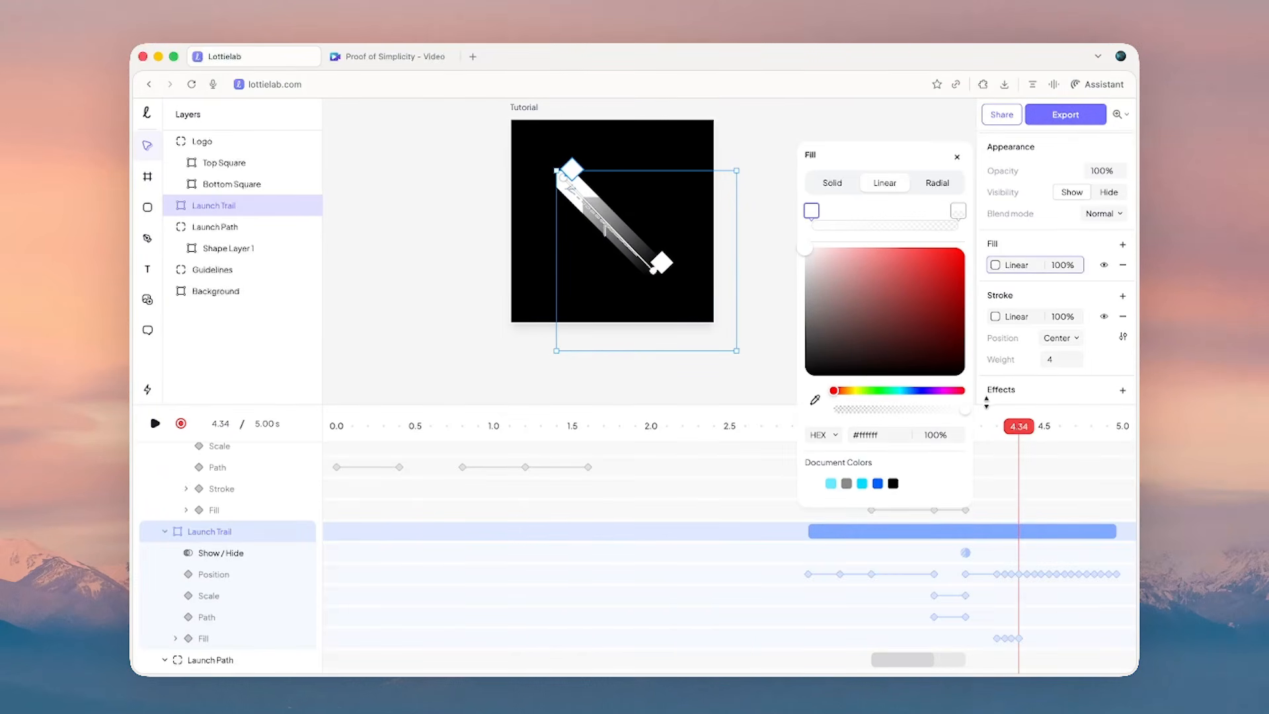
pyautogui.moveTo(1020, 427); pyautogui.dragTo(1029, 428)
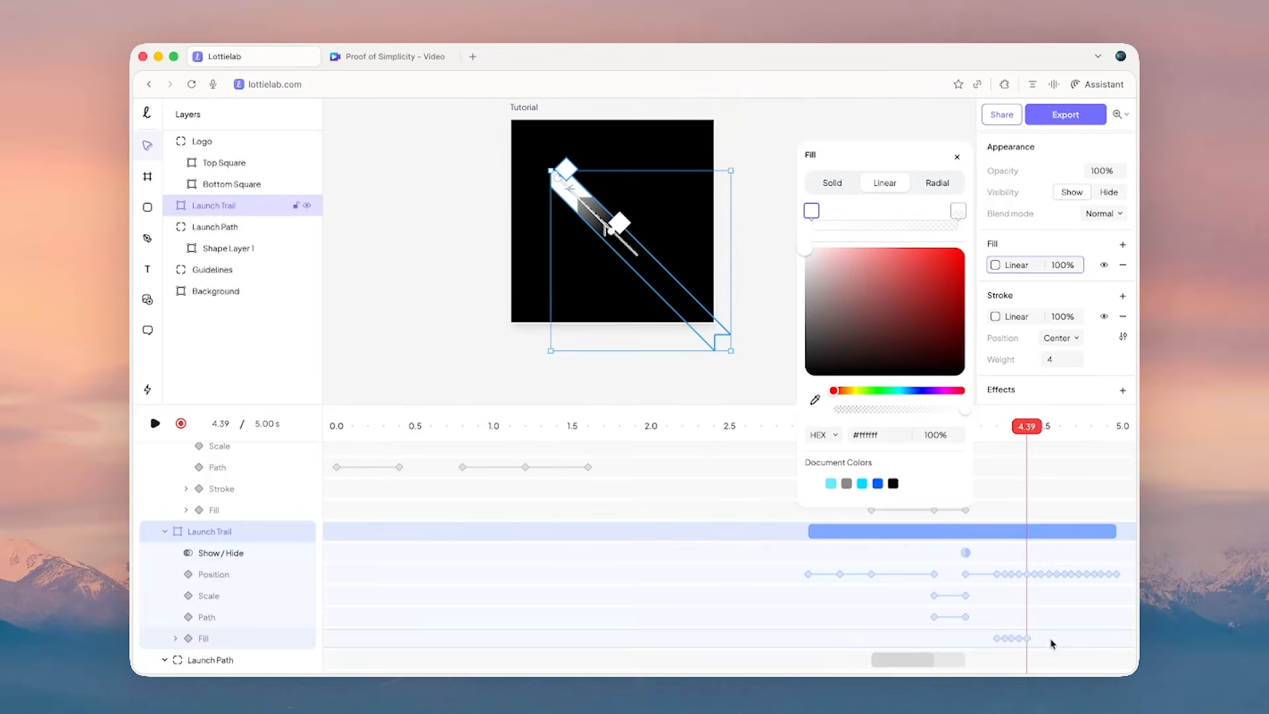
# - Copy Launch Trail's fill keyframes and paste them at 4.44 s
pyautogui.moveTo(1054, 642); pyautogui.dragTo(1005, 637)
pyautogui.press('super+c')
pyautogui.moveTo(1026, 427); pyautogui.dragTo(1038, 428)
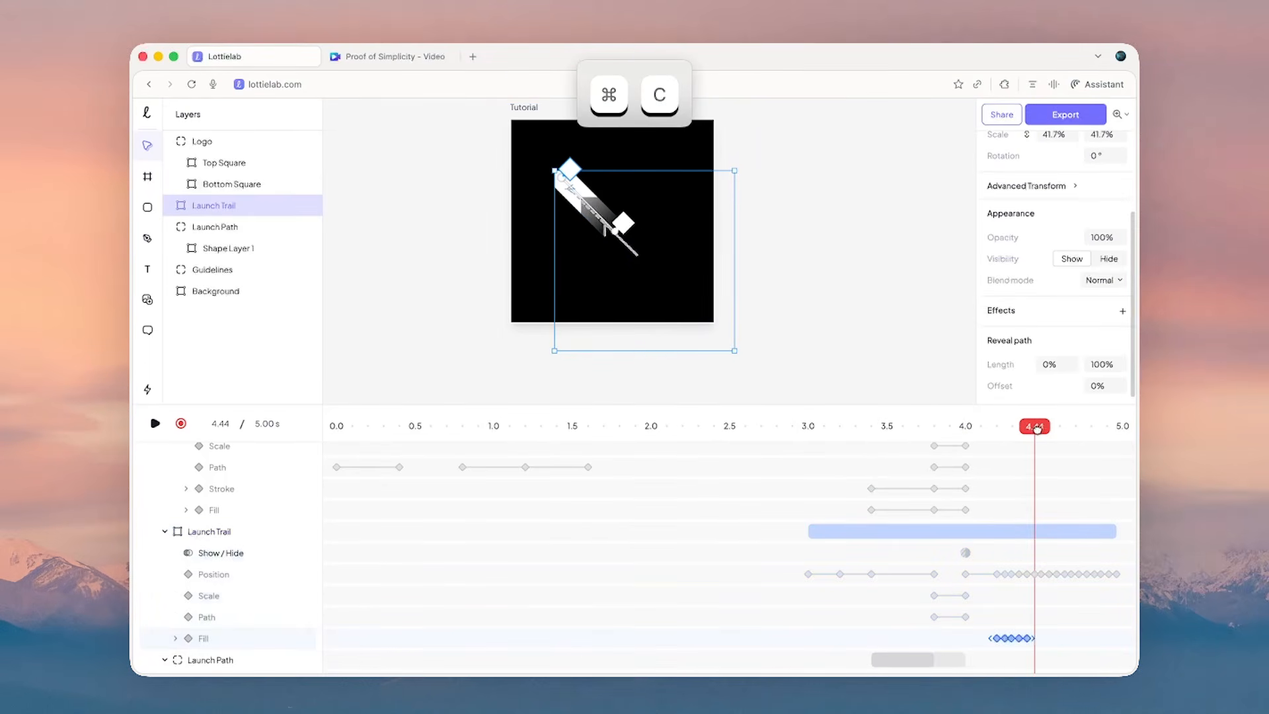
pyautogui.press('super+v')
# - Select all of Launch Trail's fill keyframes and compress them into a shorter time span
pyautogui.moveTo(1087, 647); pyautogui.dragTo(978, 623)
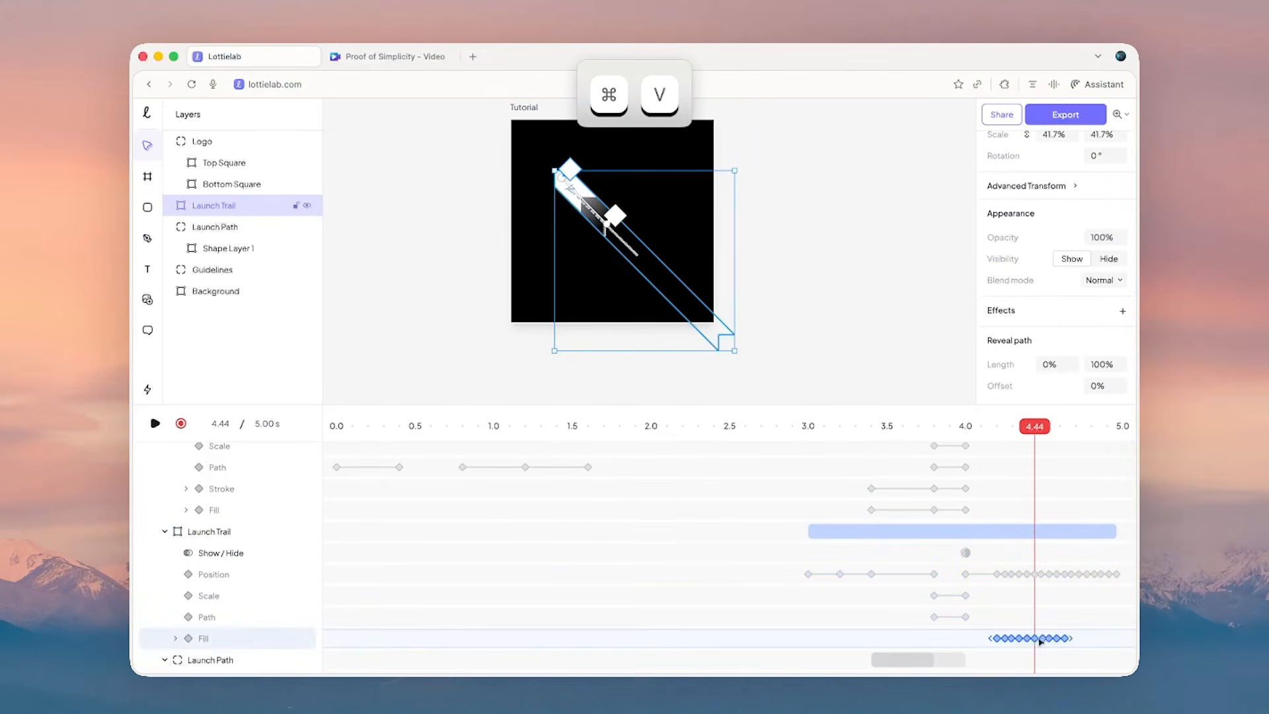
pyautogui.press('super+c')
pyautogui.moveTo(1070, 639); pyautogui.dragTo(1057, 637)
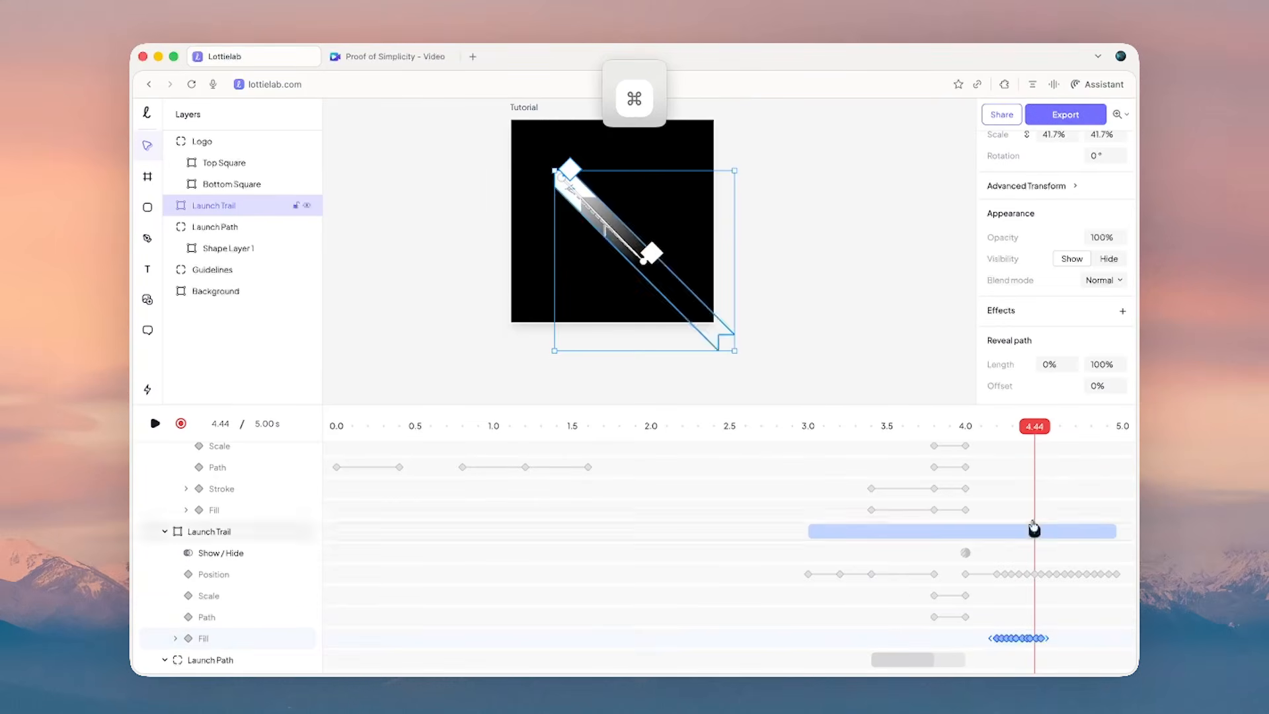
# - Paste a copy of the compressed fill keyframes at 4.48 s and stretch the whole set to end at 5.00 s
pyautogui.press('super+c')
pyautogui.moveTo(1035, 428); pyautogui.dragTo(1042, 431)
pyautogui.press('super+v')
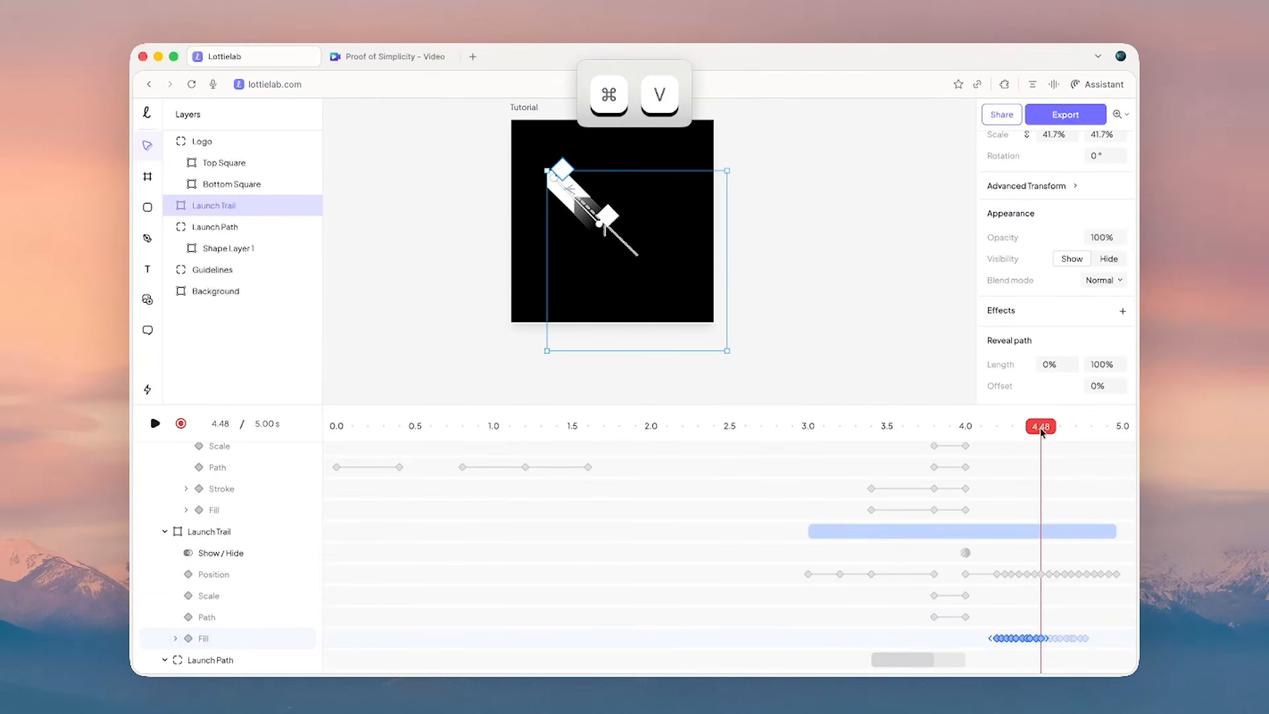
pyautogui.moveTo(985, 625); pyautogui.dragTo(1126, 639)
# - Play back the launch from before 4.00 s and again from about 3.0 s to check the flickering trail
pyautogui.moveTo(1034, 431); pyautogui.dragTo(949, 429)
pyautogui.click(904, 333)
pyautogui.press('space')
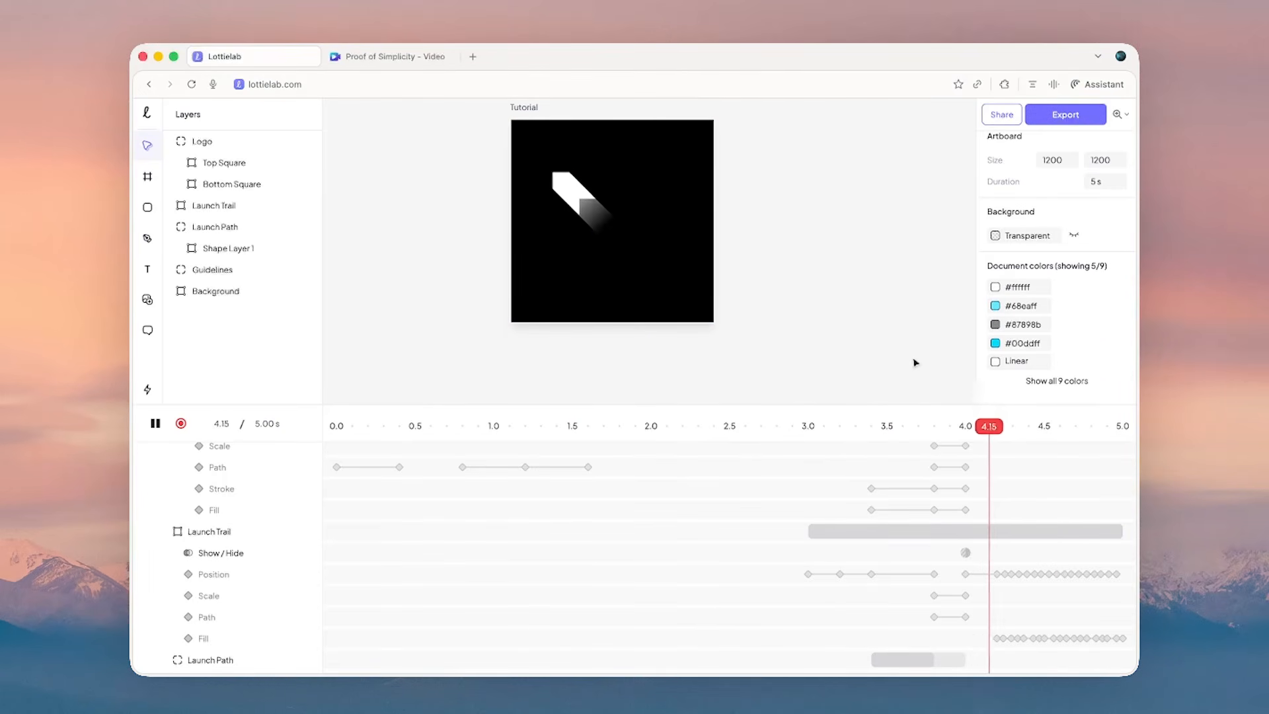
pyautogui.press('space')
pyautogui.moveTo(965, 426); pyautogui.dragTo(814, 426)
pyautogui.press('space')
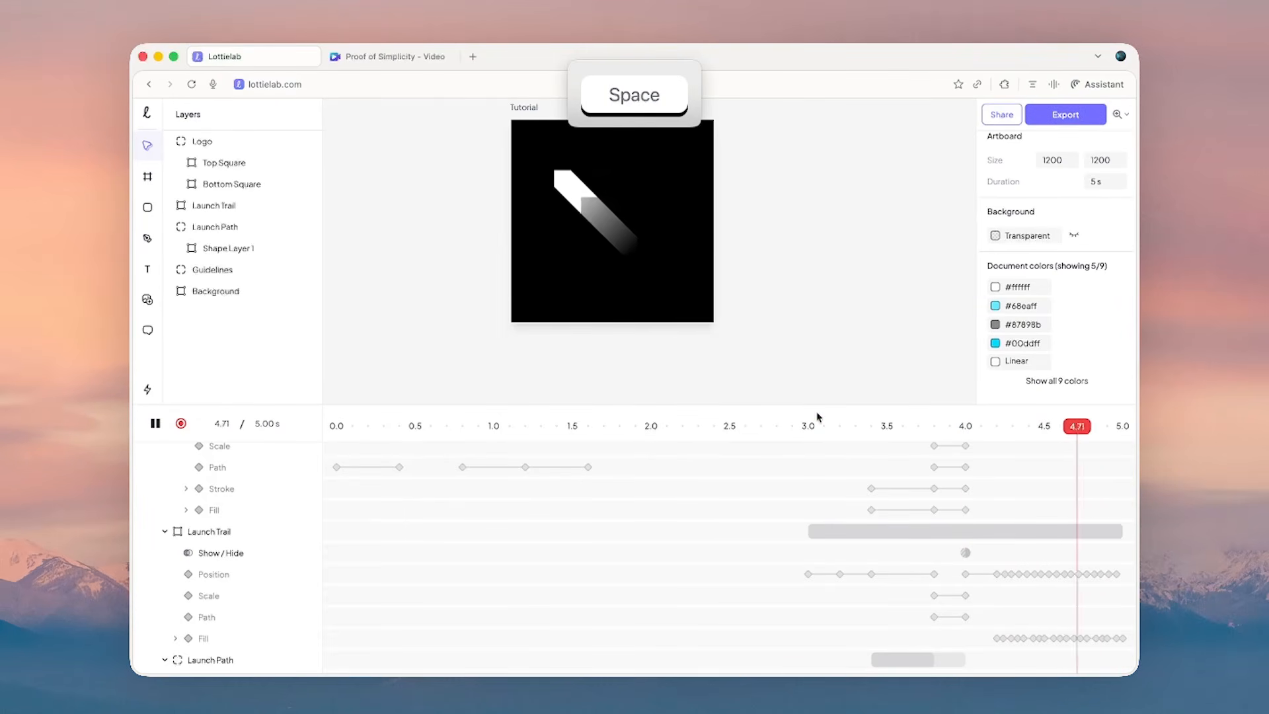
# - Stop the playback at 4.16 s, select Launch Trail, and examine its gradient where it meets the bottom piece
pyautogui.click(992, 426)
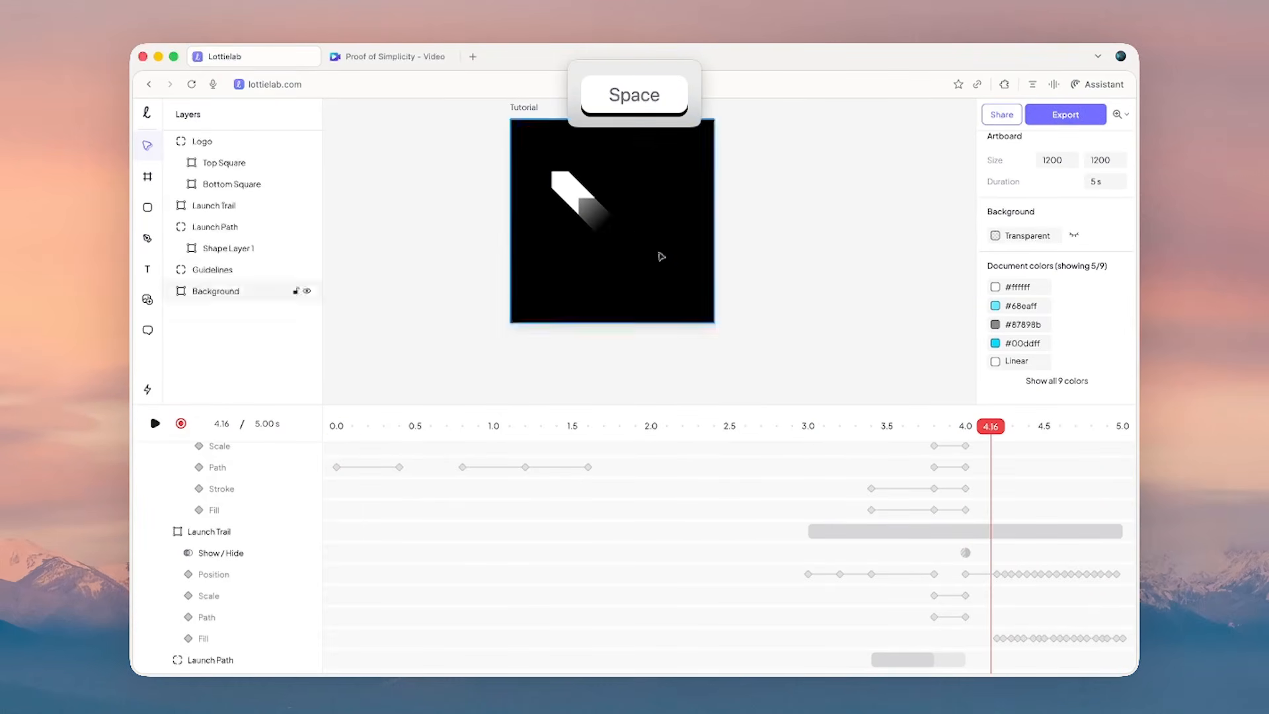
pyautogui.scroll(5, 709, 292)
pyautogui.keyDown('super'); pyautogui.click(710, 294); pyautogui.keyUp('super')
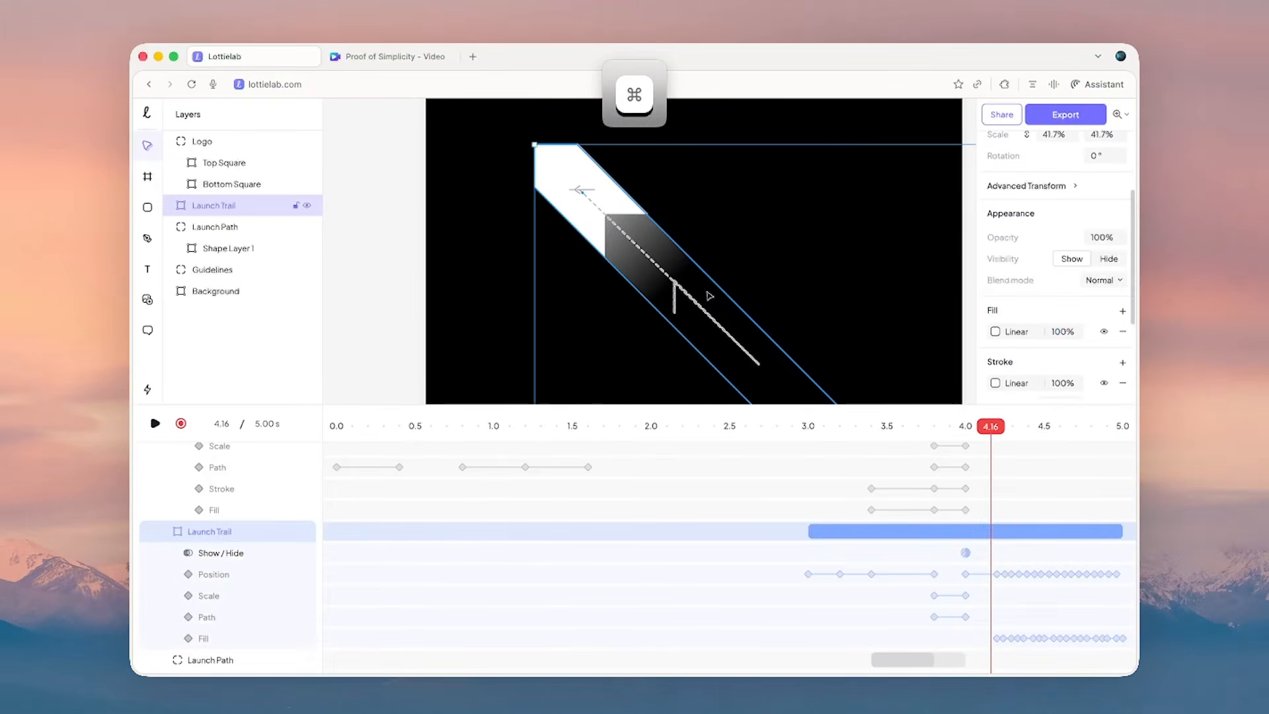
pyautogui.scroll(-5, 588, 208)
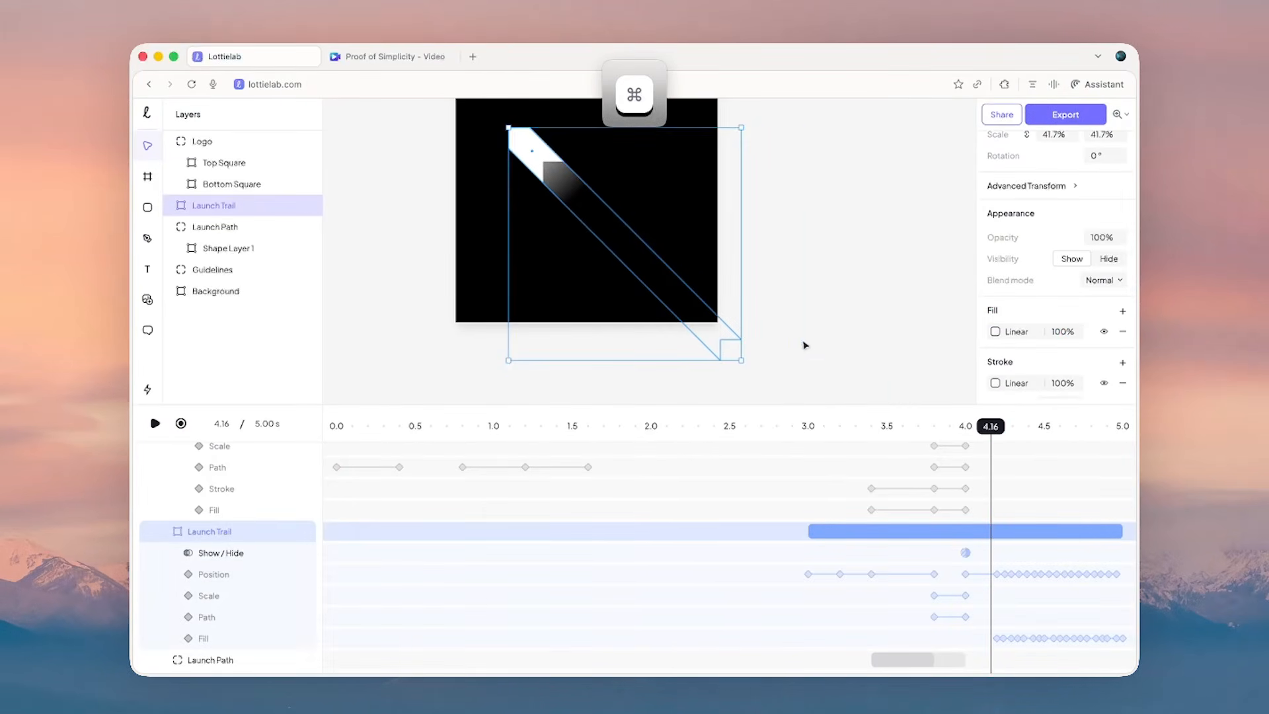
pyautogui.moveTo(740, 359)
pyautogui.mouseDown()
pyautogui.moveTo(760, 372)
pyautogui.moveTo(749, 368)
pyautogui.mouseUp()
pyautogui.scroll(10, 691, 314)
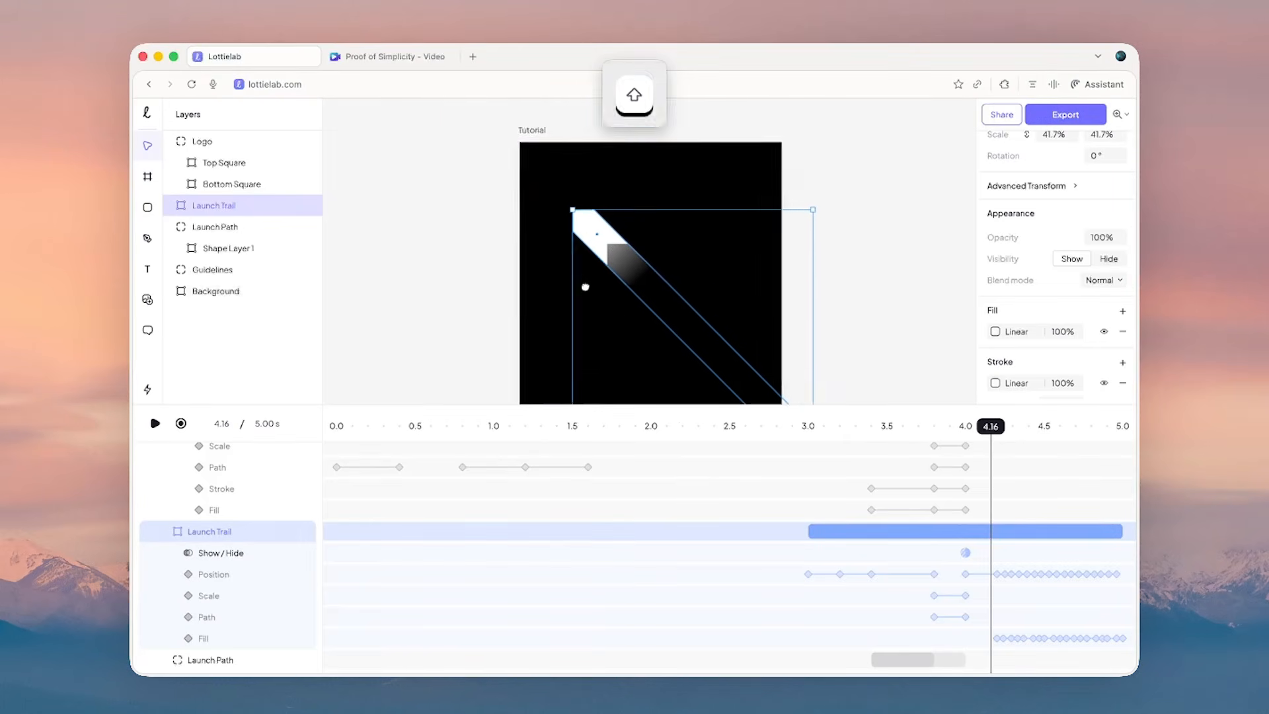
pyautogui.moveTo(710, 326); pyautogui.dragTo(712, 325)
pyautogui.scroll(-10, 713, 323)
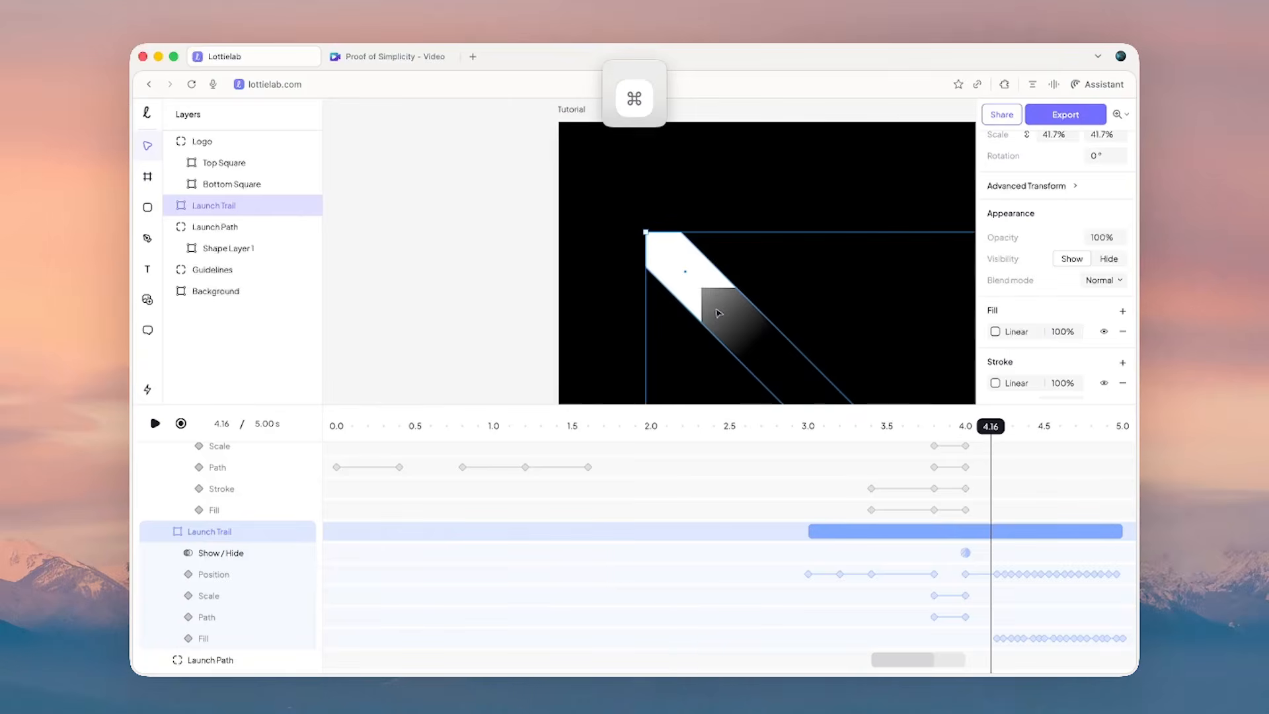
# - Deselect Launch Trail, play back the animation, and stop at 1.07 s to check the logo pieces' fills
pyautogui.click(471, 247)
pyautogui.press('space')
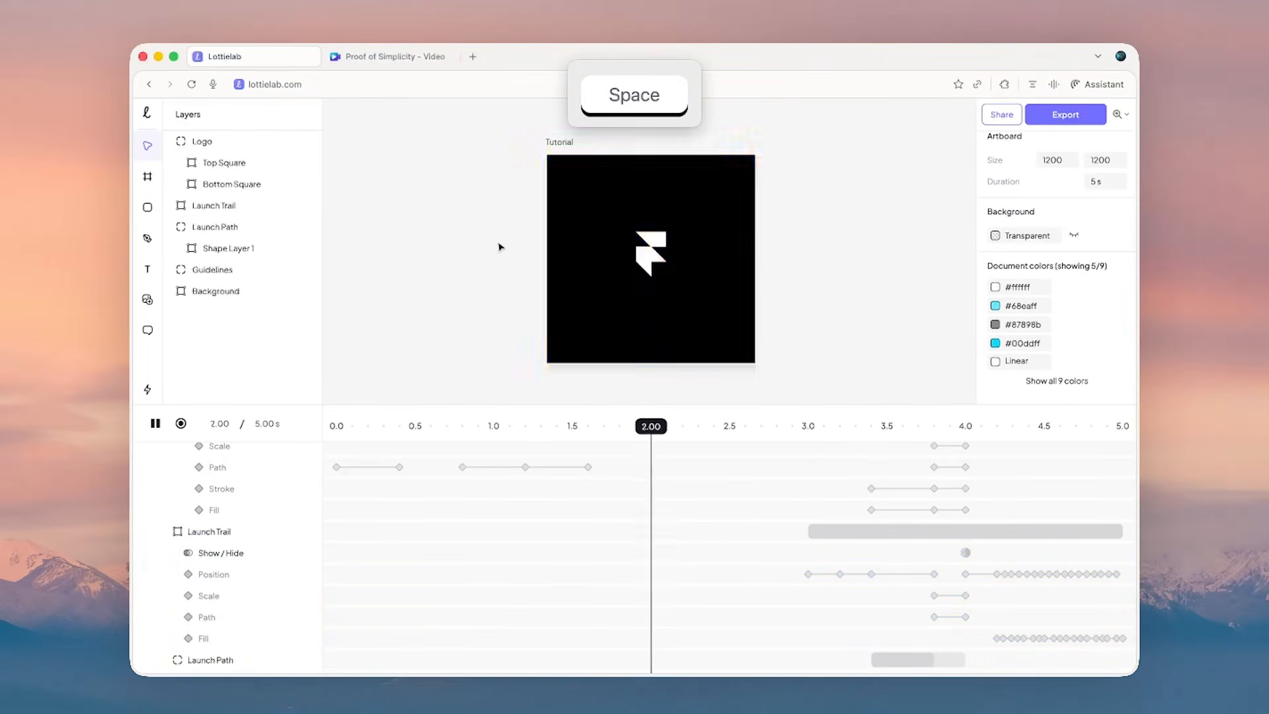
pyautogui.press('space')
pyautogui.click(504, 425)
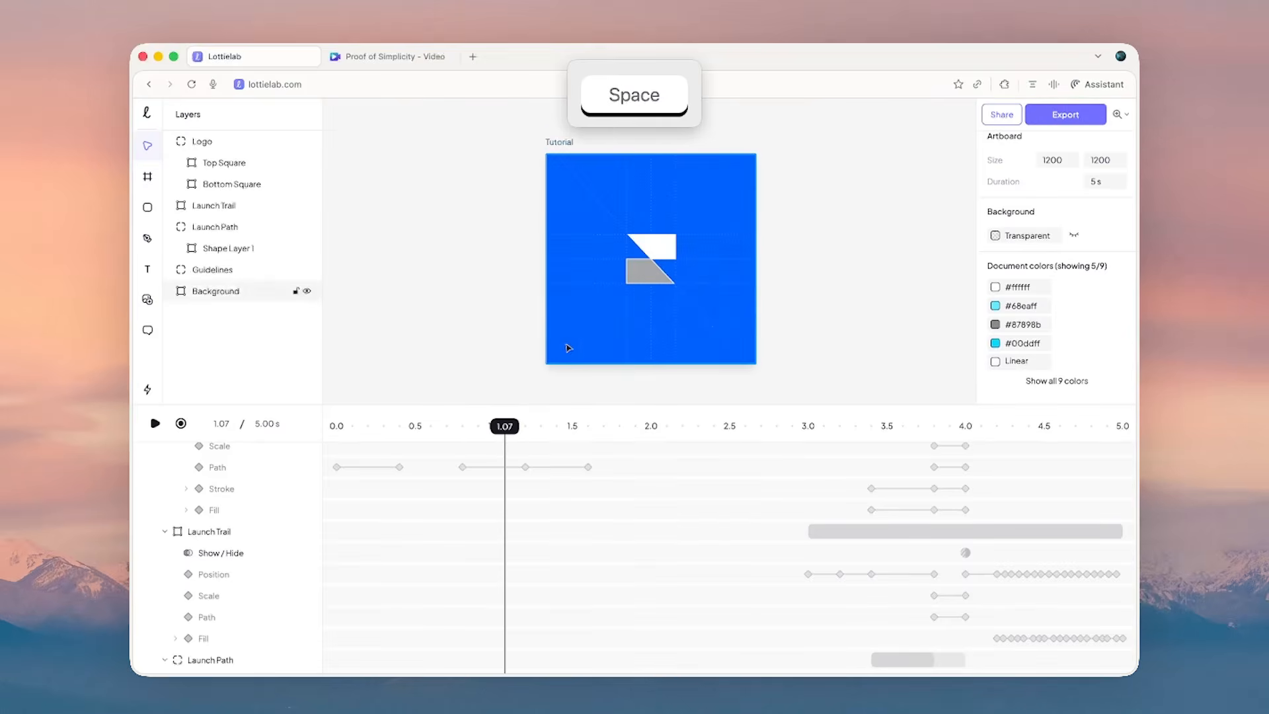
# - Turn on keyframe recording and set Bottom Square's fill opacity to 0% at 3.00 s
pyautogui.keyDown('super'); pyautogui.click(638, 276); pyautogui.keyUp('super')
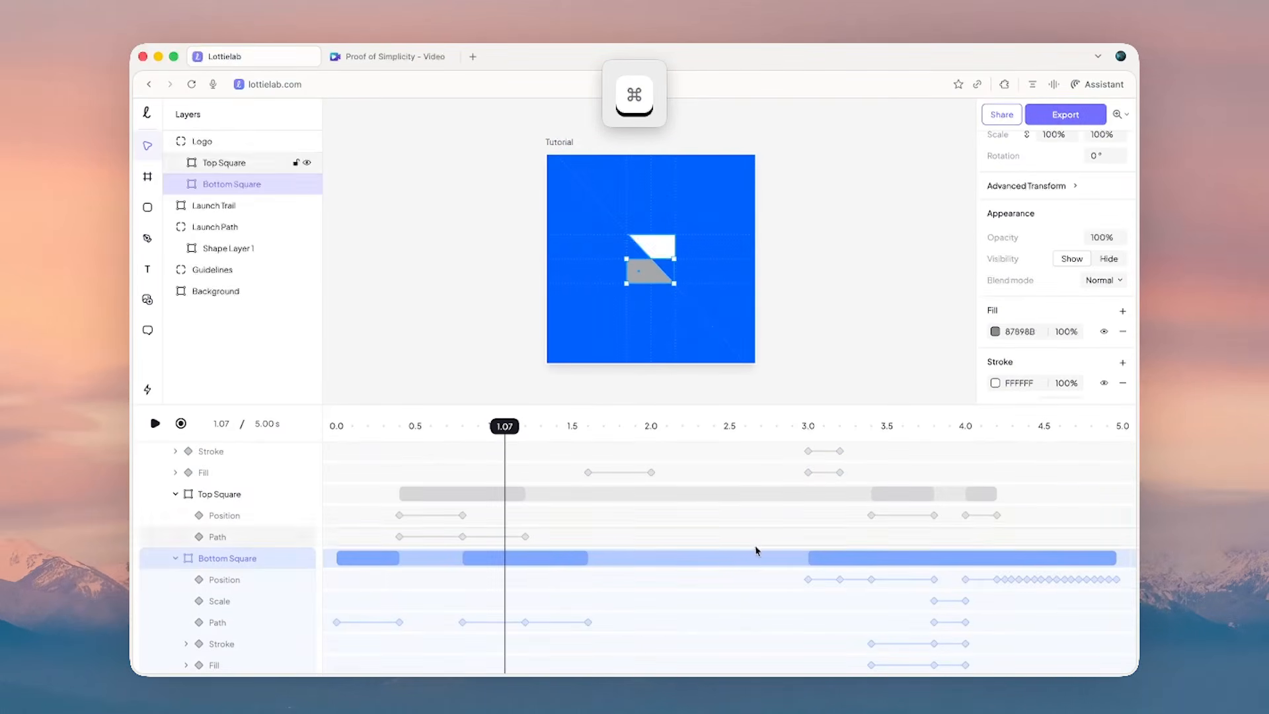
pyautogui.click(808, 579)
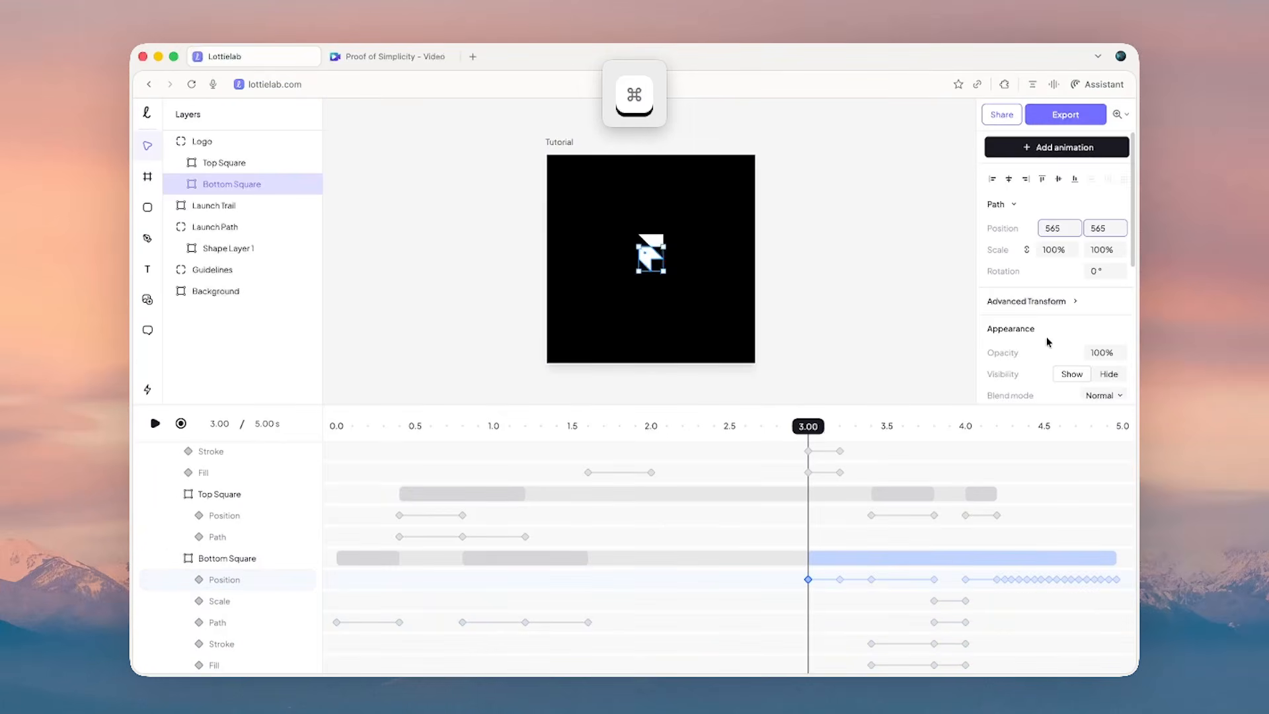
pyautogui.scroll(-3, 1053, 338)
pyautogui.click(1064, 226)
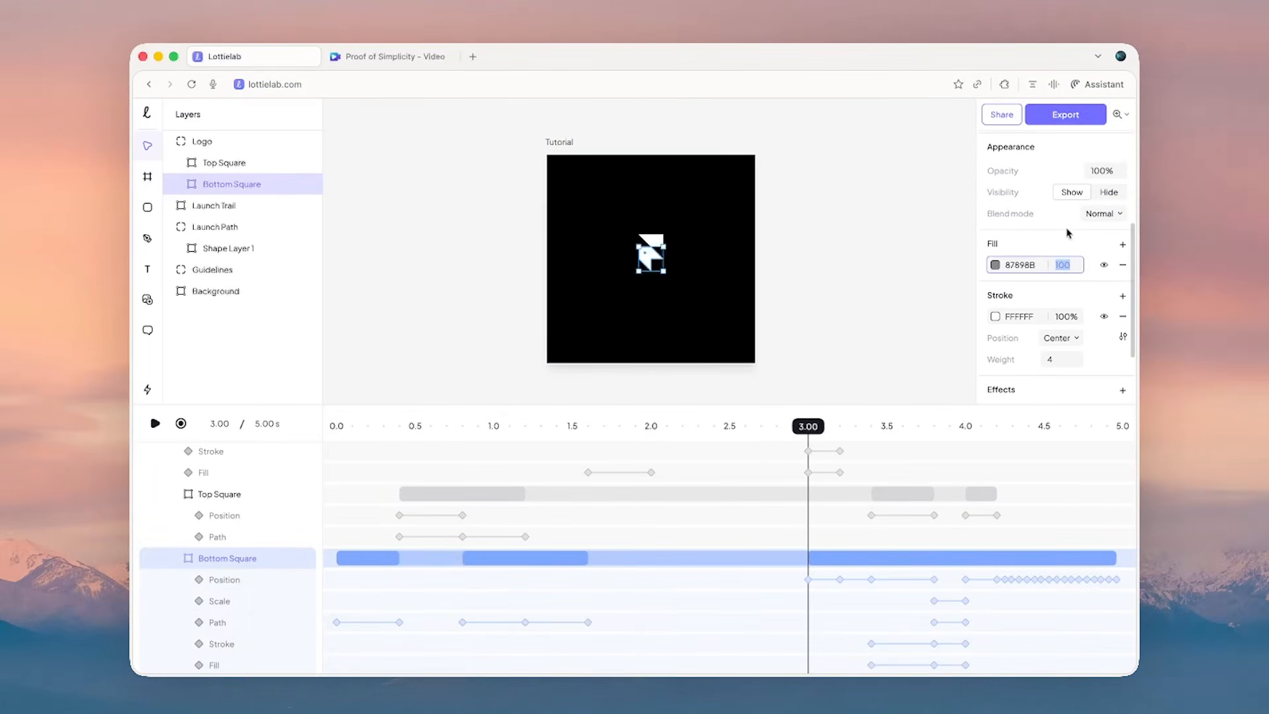
pyautogui.click(181, 424)
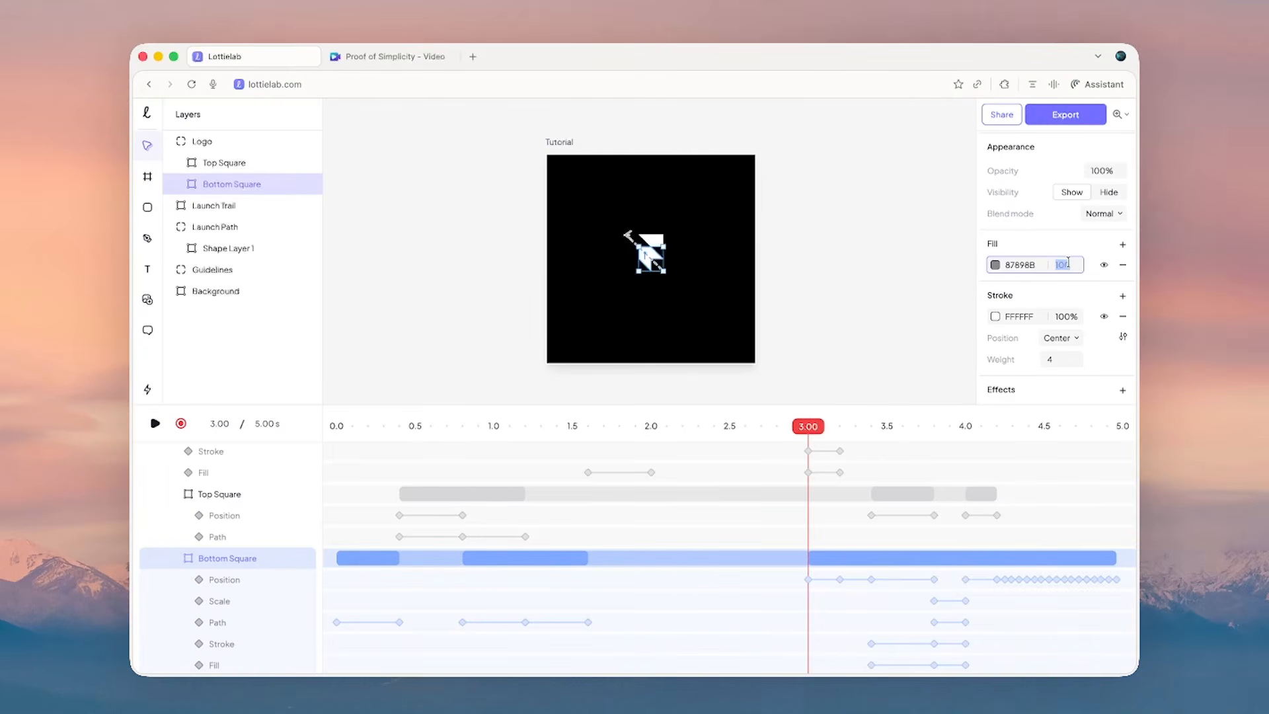
pyautogui.write('0')
pyautogui.press('Return')
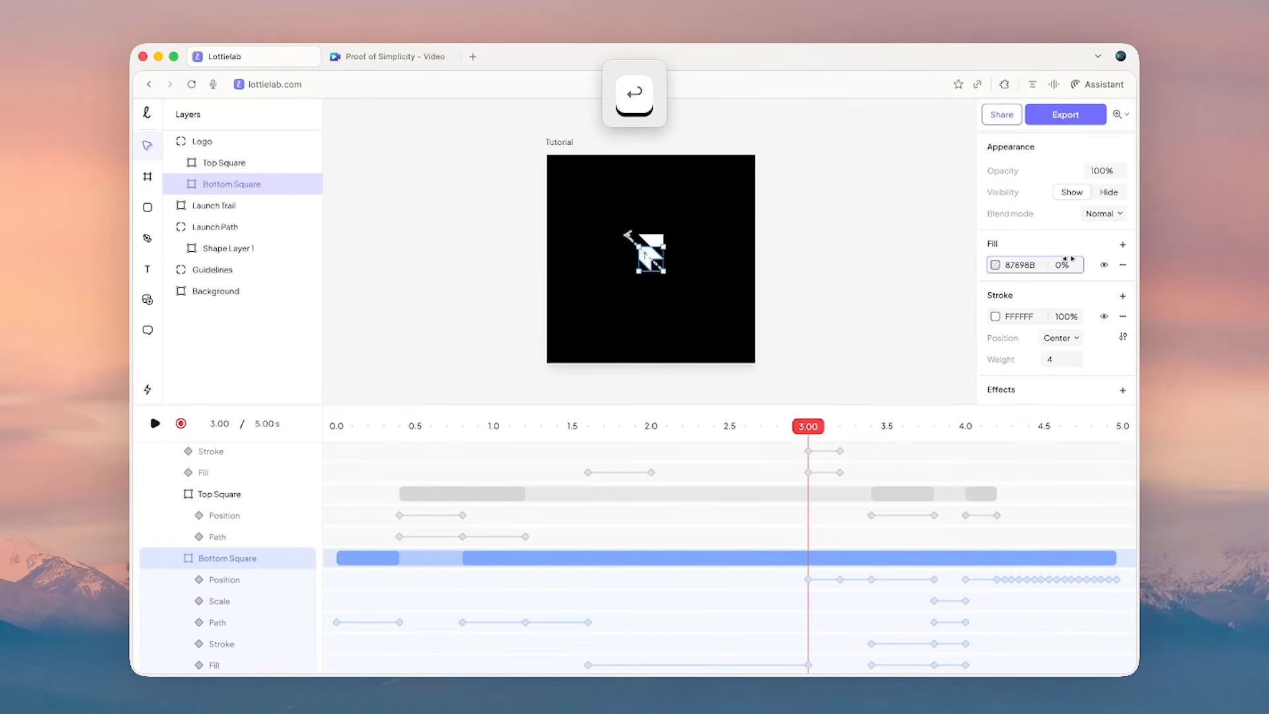
# - Move Bottom Square's 100% fill keyframe from 1.60 s to 3.20 s
pyautogui.scroll(-2, 799, 513)
pyautogui.click(588, 621)
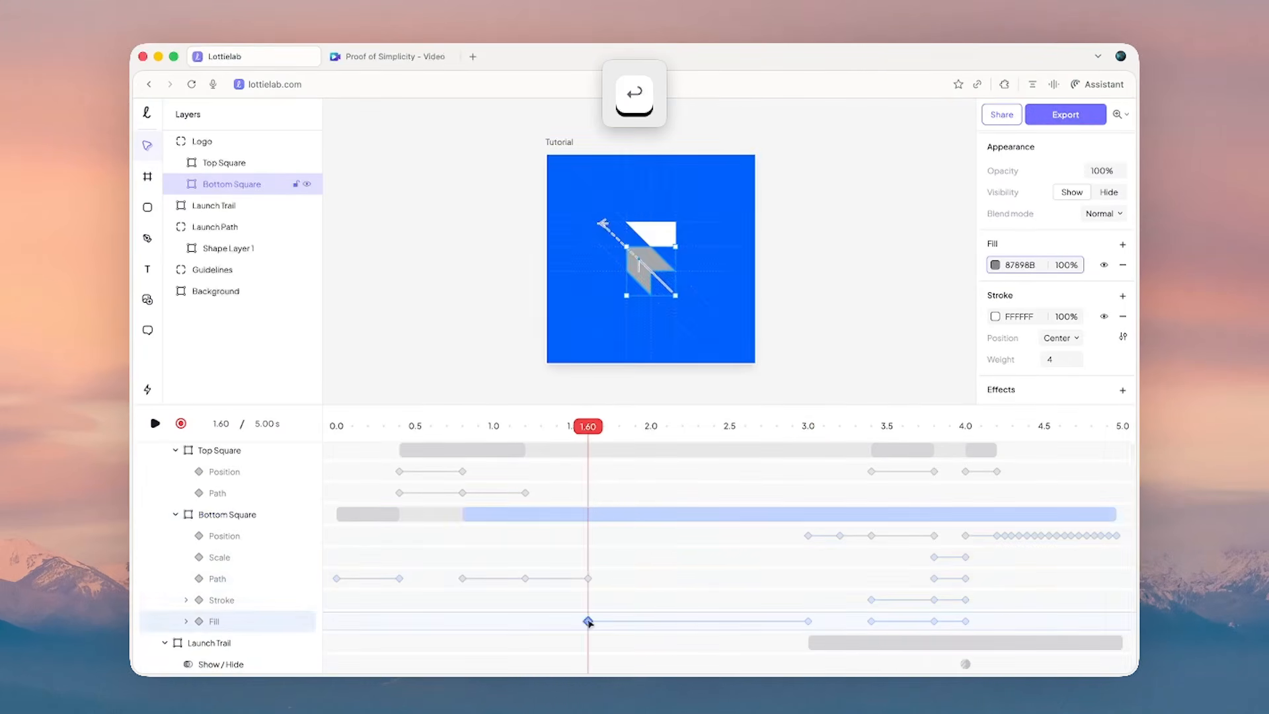
pyautogui.moveTo(589, 622); pyautogui.dragTo(841, 619)
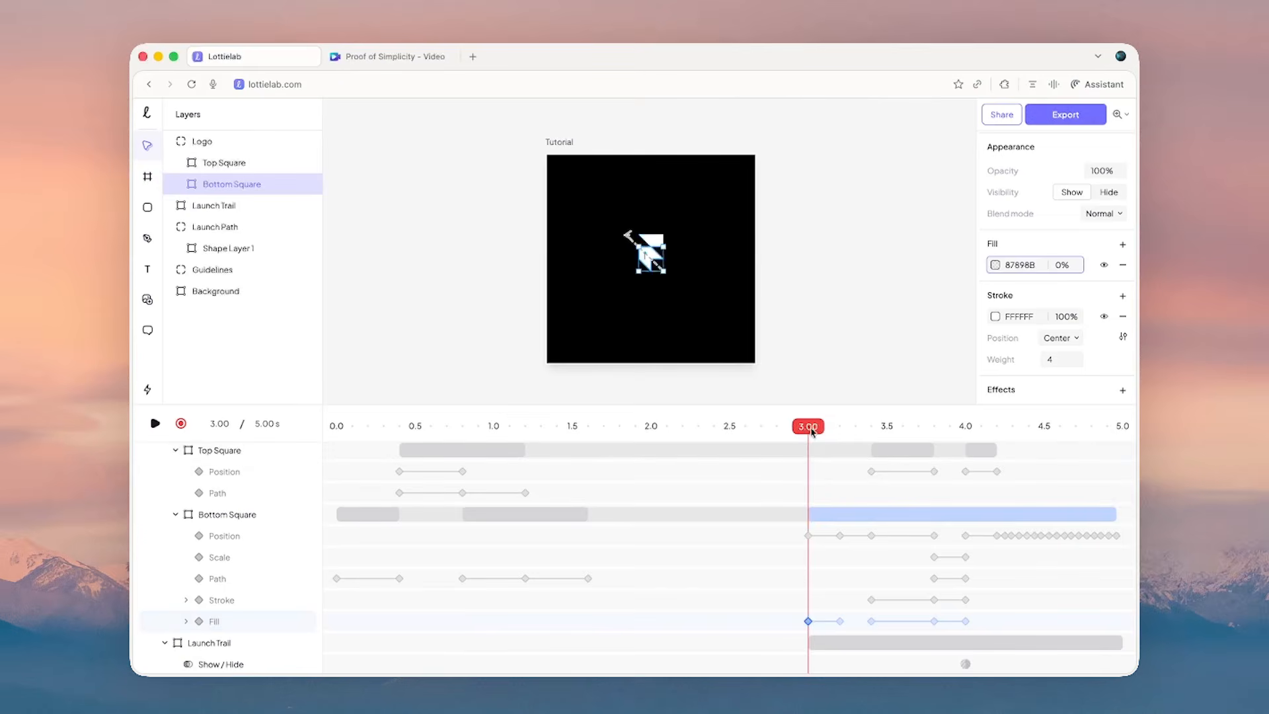
# - Return to the start, deselect everything, and play back the animation to check Bottom Square's fill change
pyautogui.moveTo(842, 436); pyautogui.dragTo(334, 340)
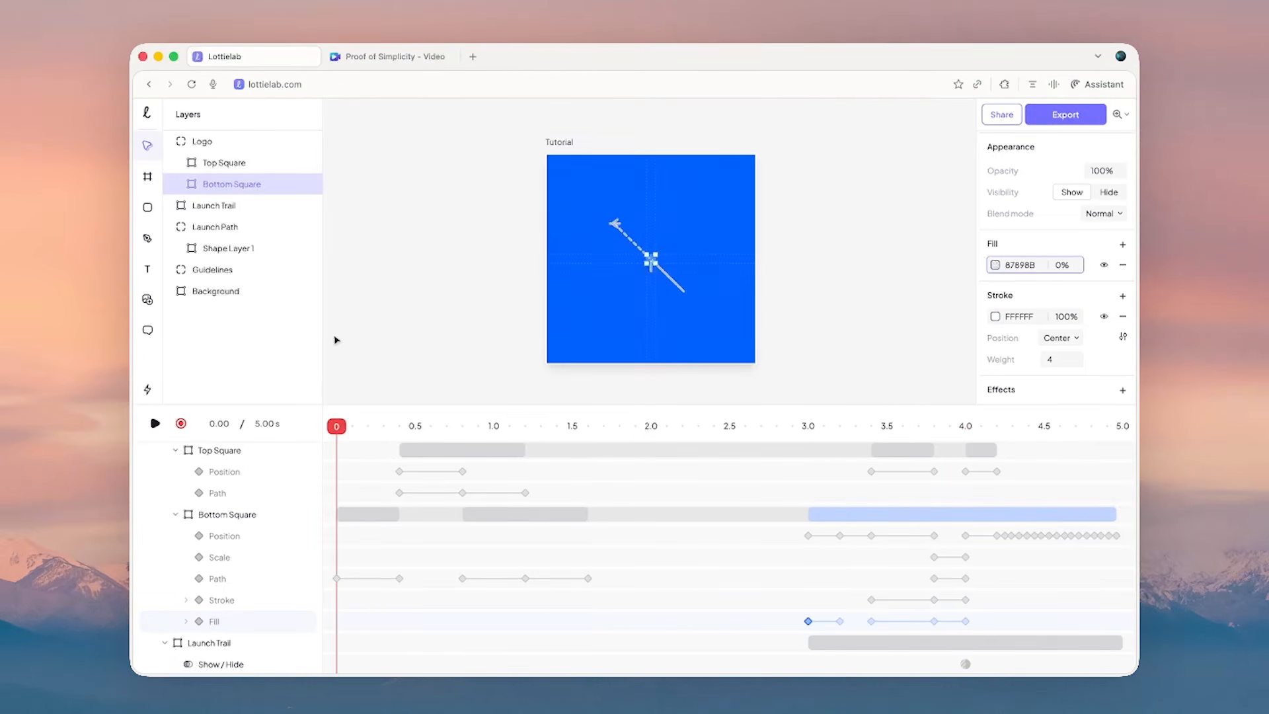
pyautogui.click(391, 300)
pyautogui.press('space')
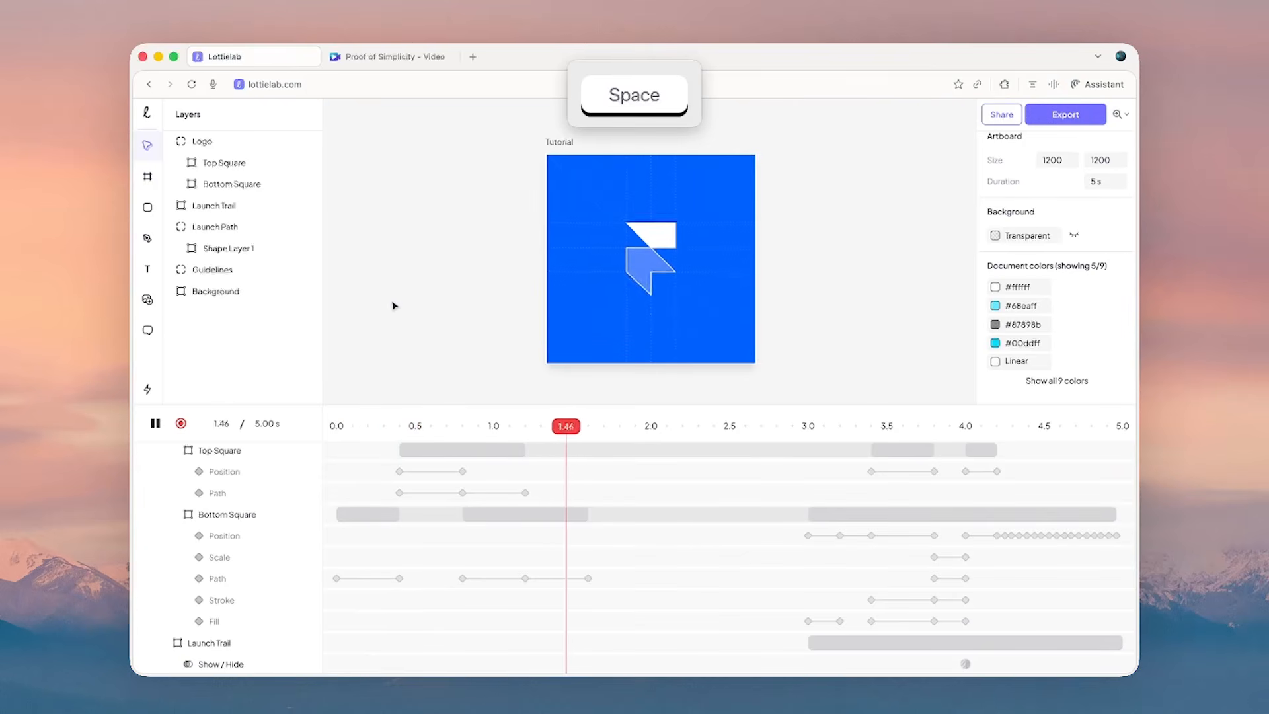
pyautogui.press('space')
# - Set Top Square's fill opacity to 0% at 3.00 s and move its 100% fill keyframe to 3.20 s
pyautogui.keyDown('super'); pyautogui.click(651, 240); pyautogui.keyUp('super')
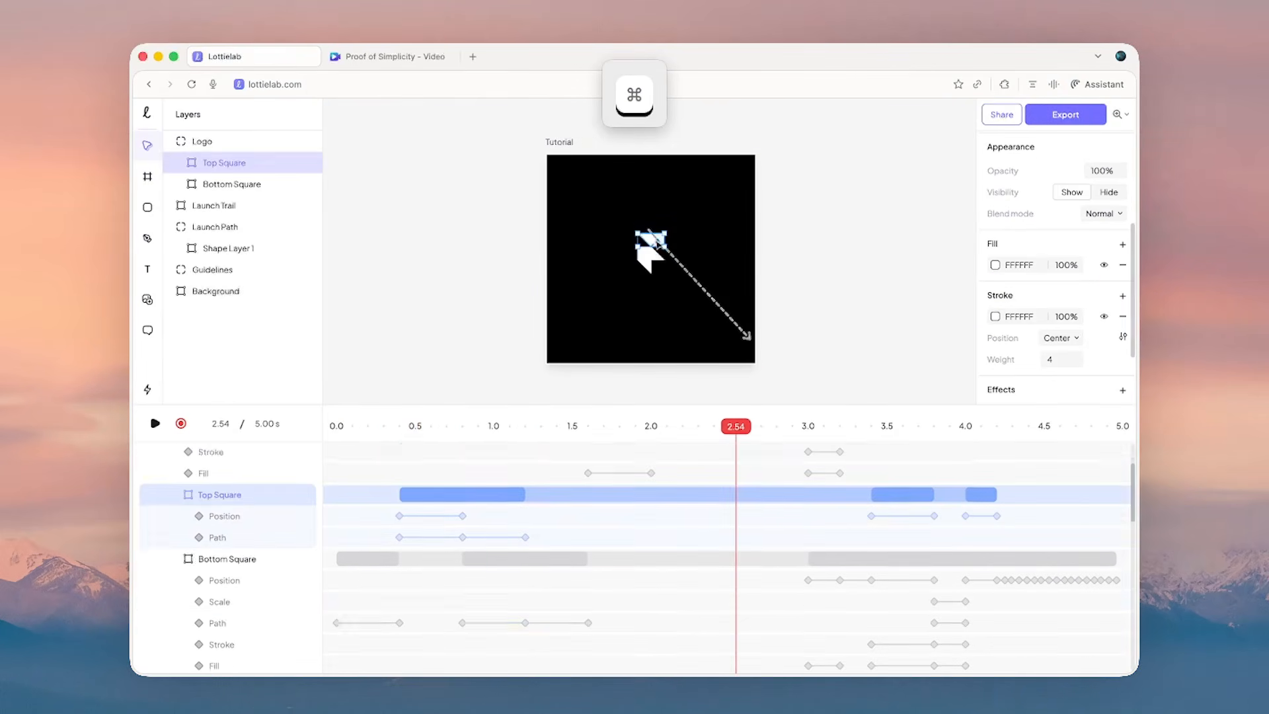
pyautogui.moveTo(731, 433); pyautogui.dragTo(790, 438)
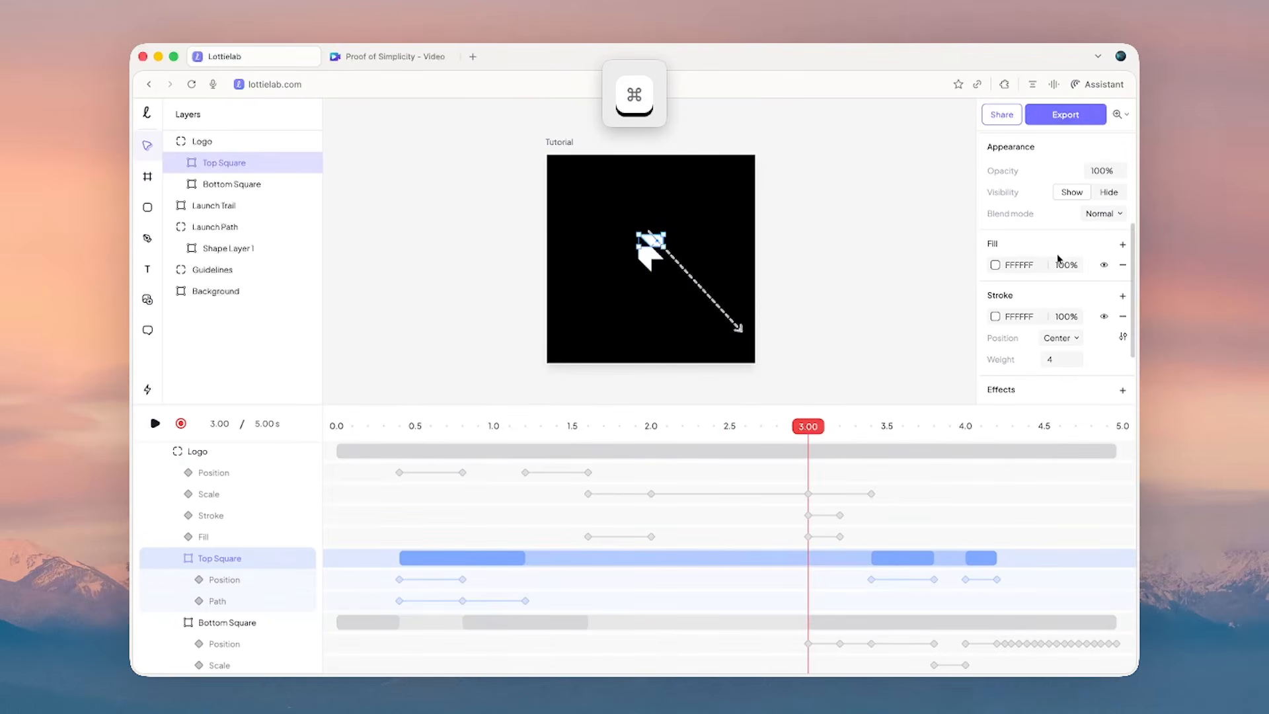
pyautogui.write('0')
pyautogui.press('Return')
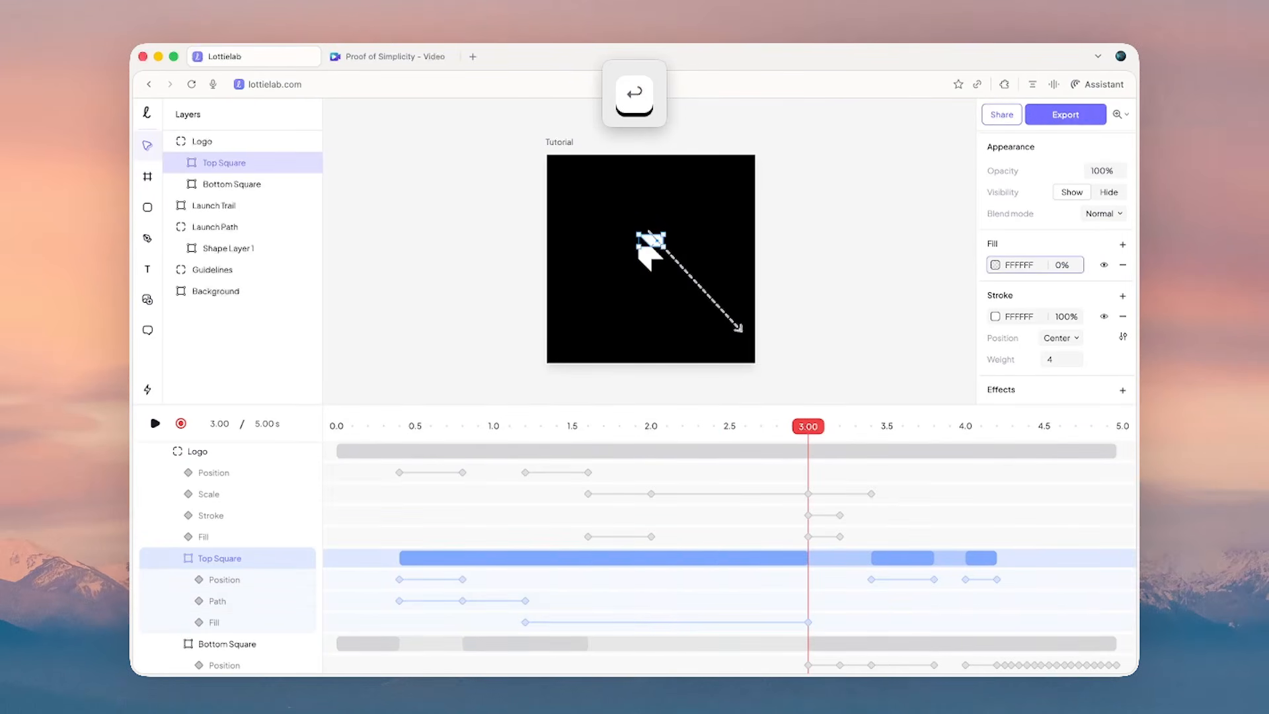
pyautogui.moveTo(526, 622); pyautogui.dragTo(838, 636)
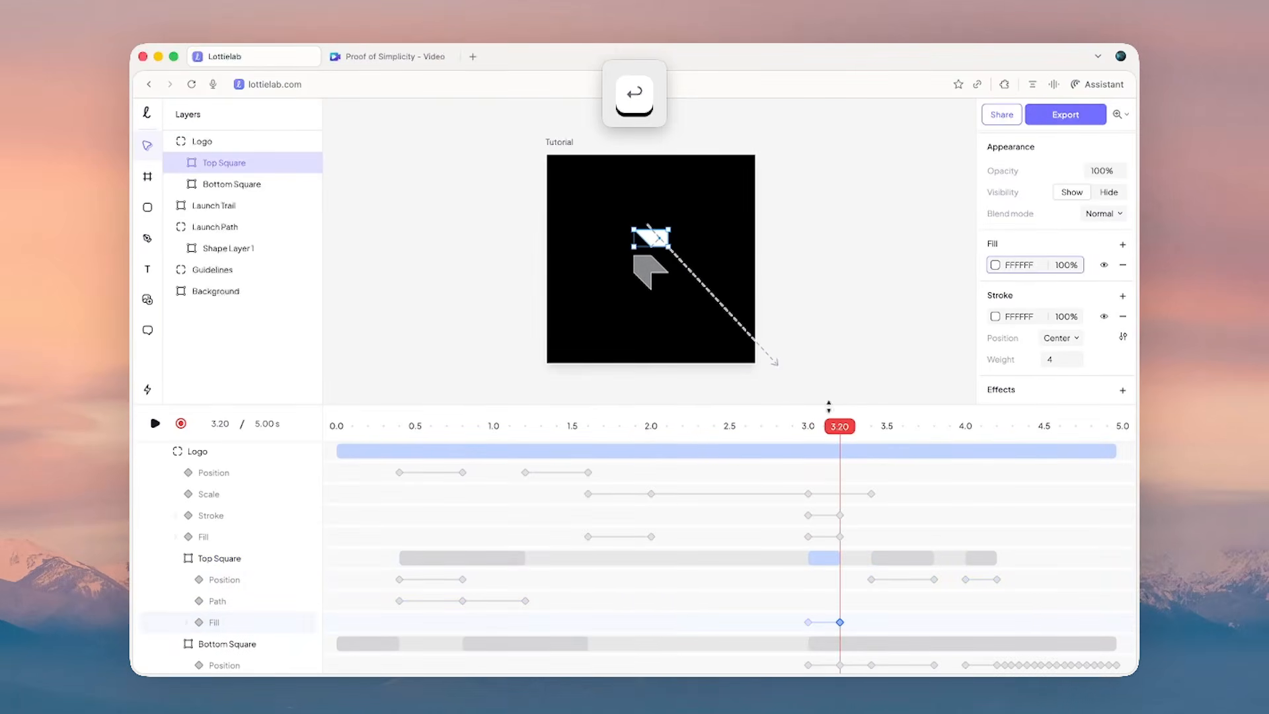
# - Shift Top Square's fill transition to run from 2.80 s to 3.00 s and apply the Bounce Out easing
pyautogui.moveTo(837, 425); pyautogui.dragTo(808, 425)
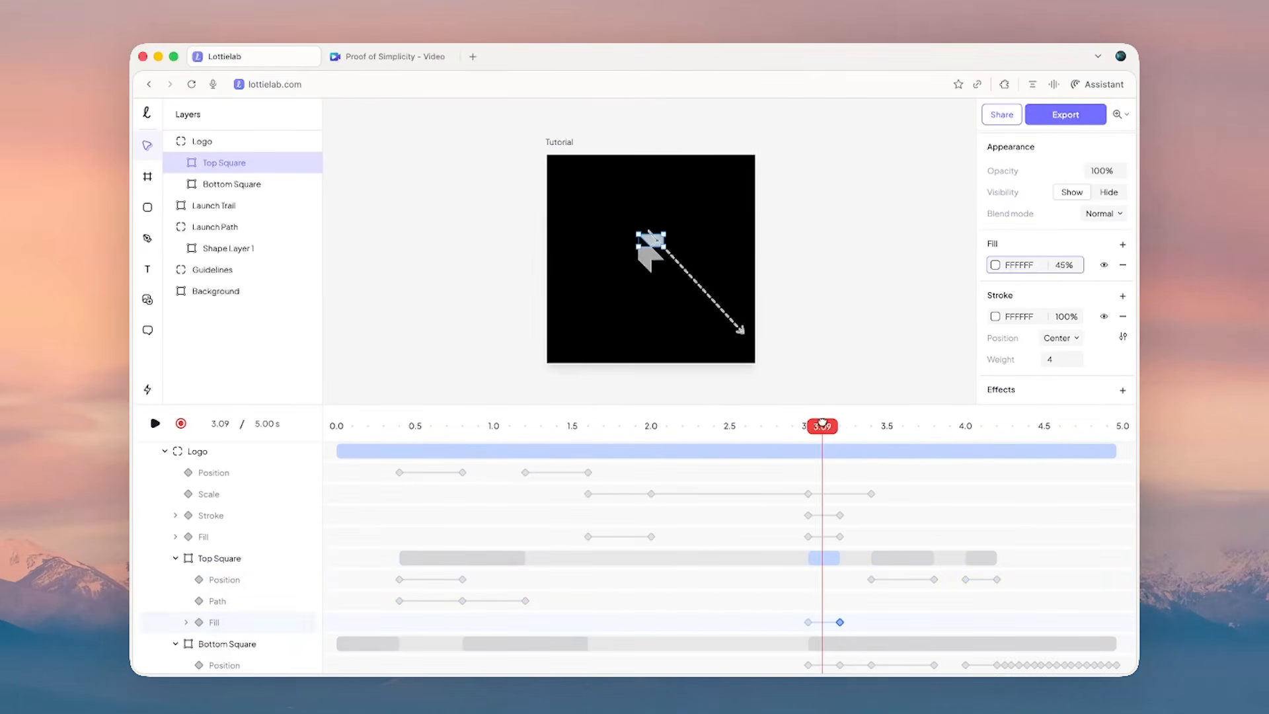
pyautogui.click(823, 622)
pyautogui.keyDown('alt'); pyautogui.scroll(3, 828, 623); pyautogui.keyUp('alt')
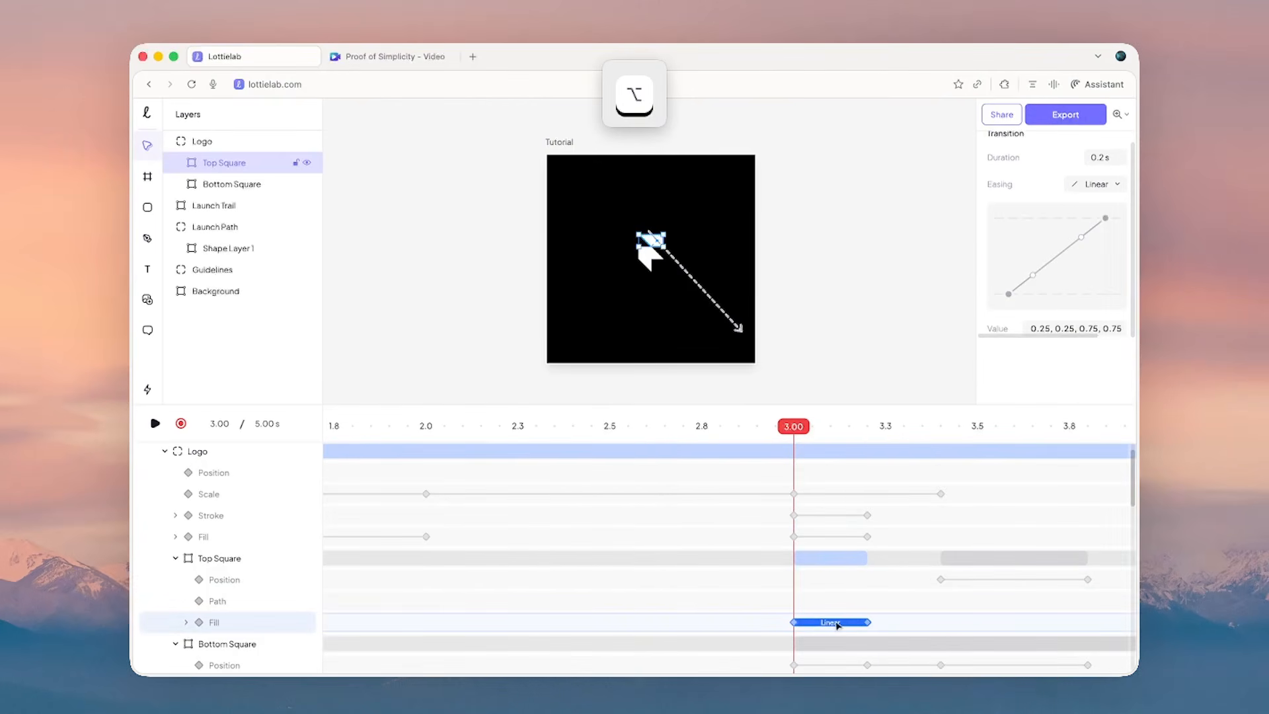
pyautogui.moveTo(836, 624); pyautogui.dragTo(762, 625)
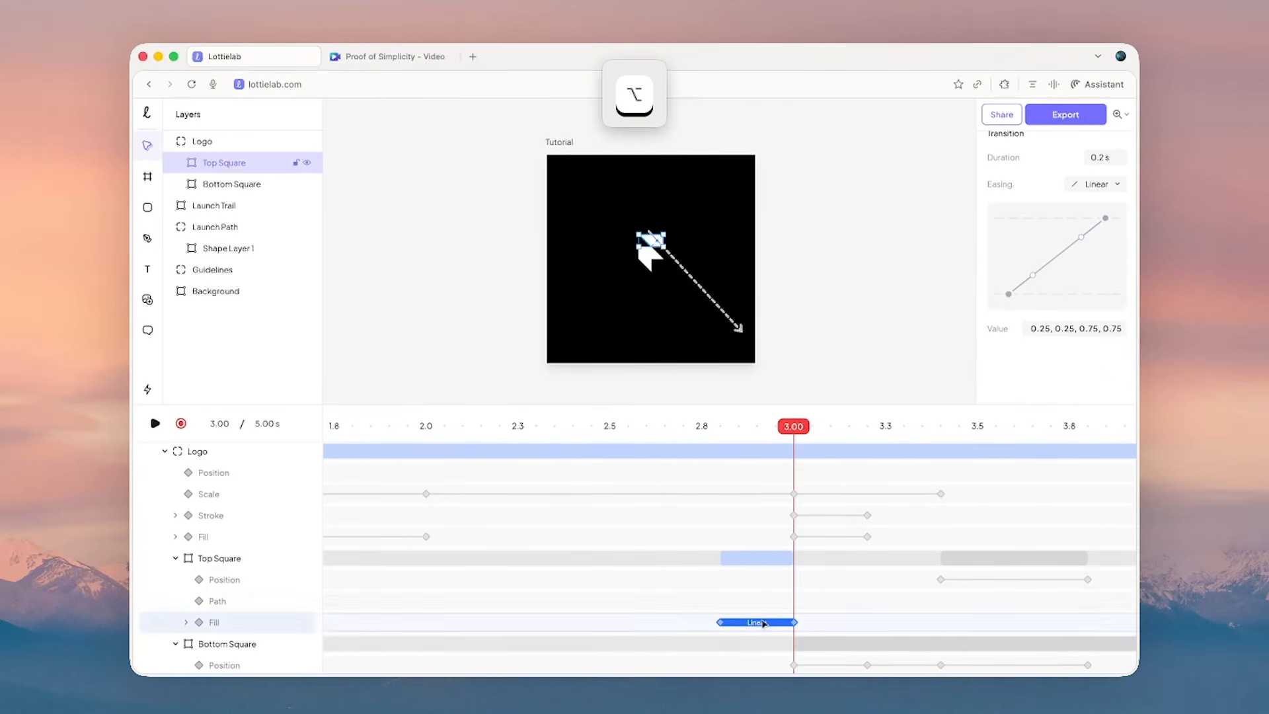
pyautogui.click(1094, 184)
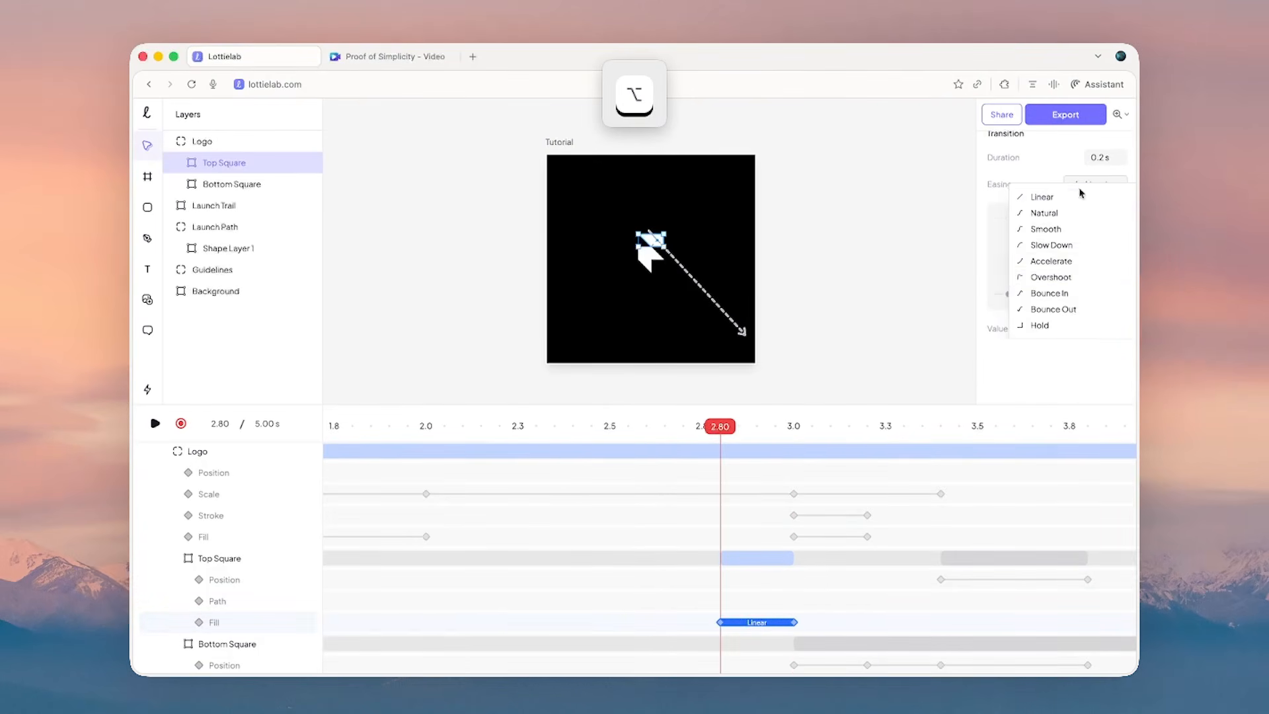
pyautogui.click(1056, 310)
# - Scrub through Top Square's fill transition from 2.80 s to past 3.20 s to check it
pyautogui.click(720, 437)
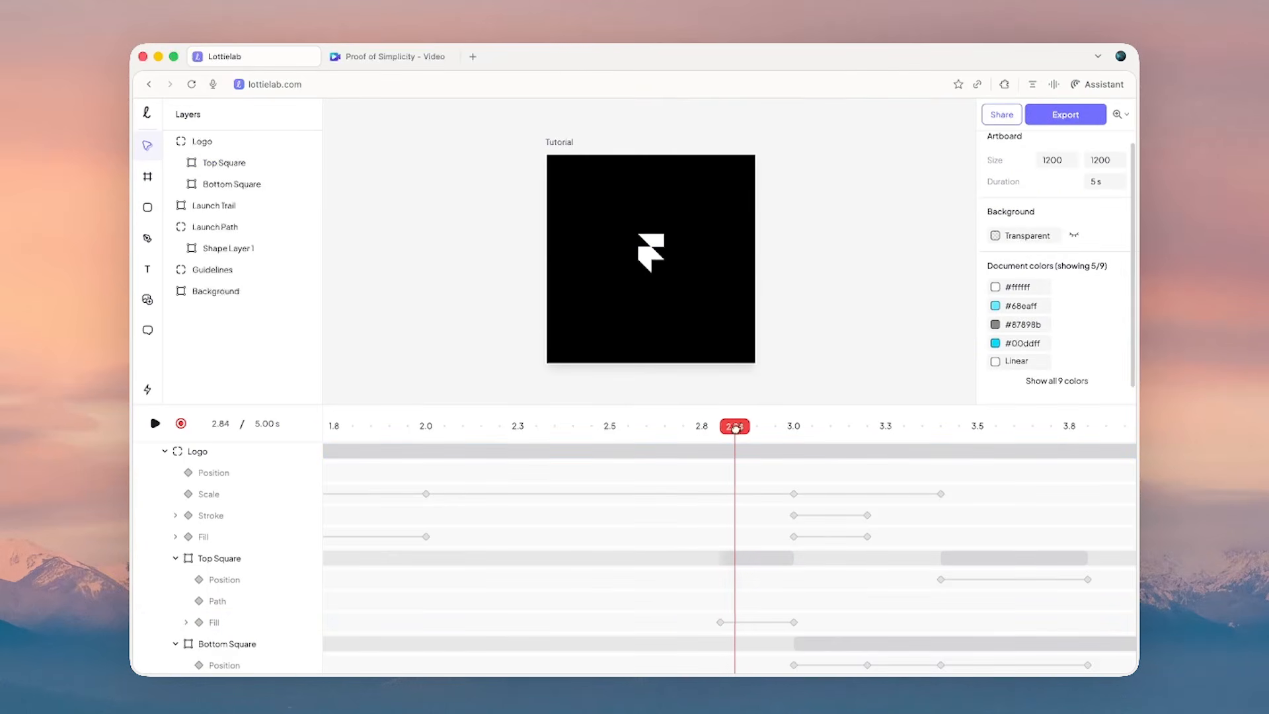
pyautogui.moveTo(735, 428); pyautogui.dragTo(766, 428)
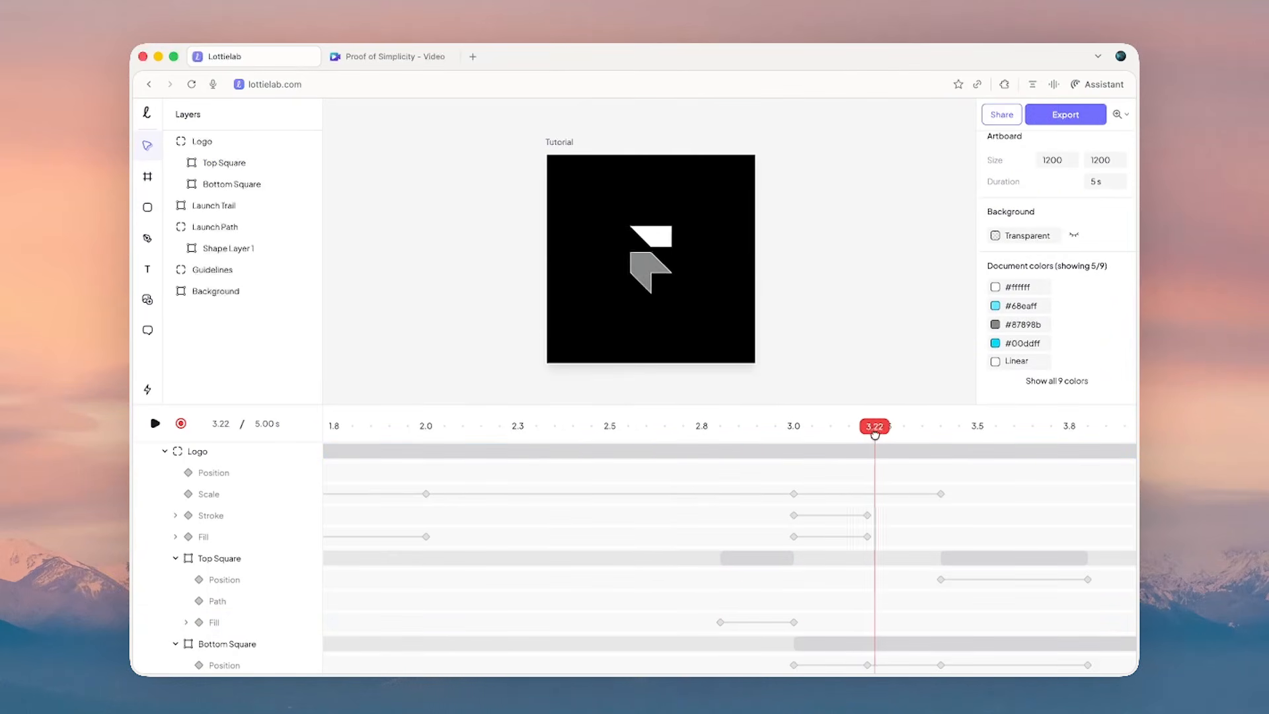
pyautogui.scroll(-5, 895, 431)
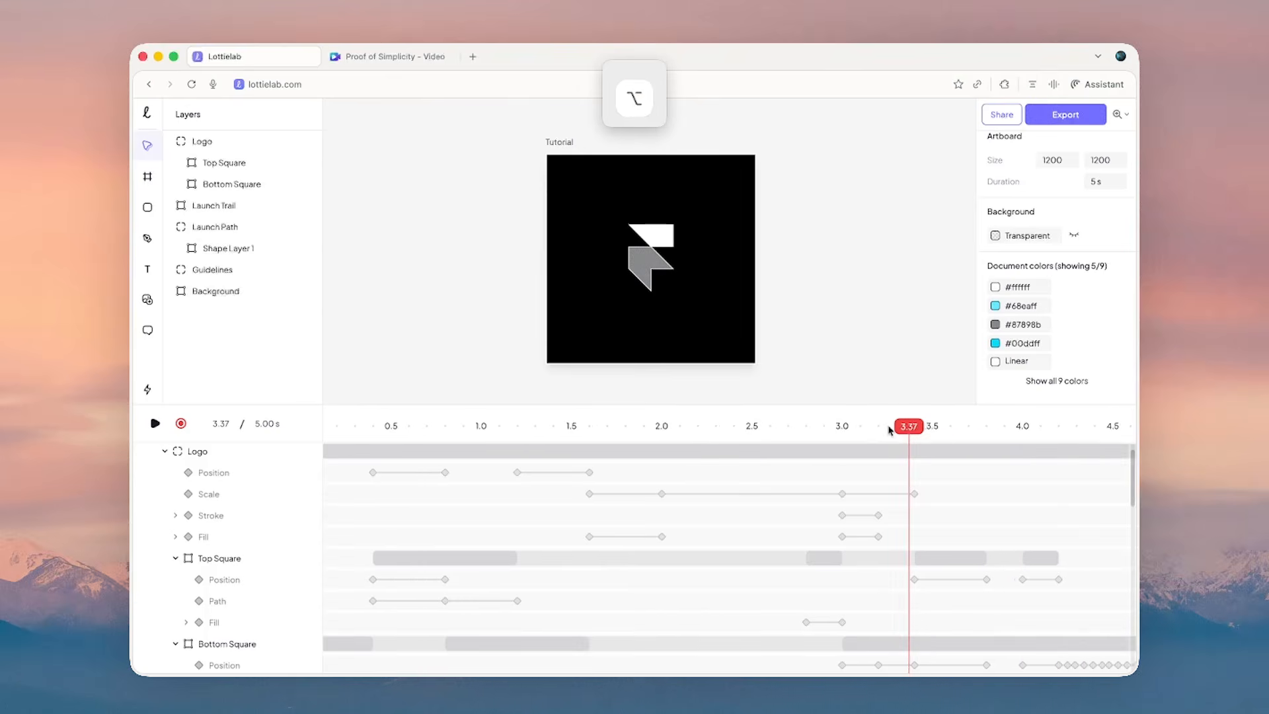
# - Play back the whole animation from the start, enlarging the canvas area by shrinking the timeline
pyautogui.moveTo(867, 428); pyautogui.dragTo(300, 349)
pyautogui.press('space')
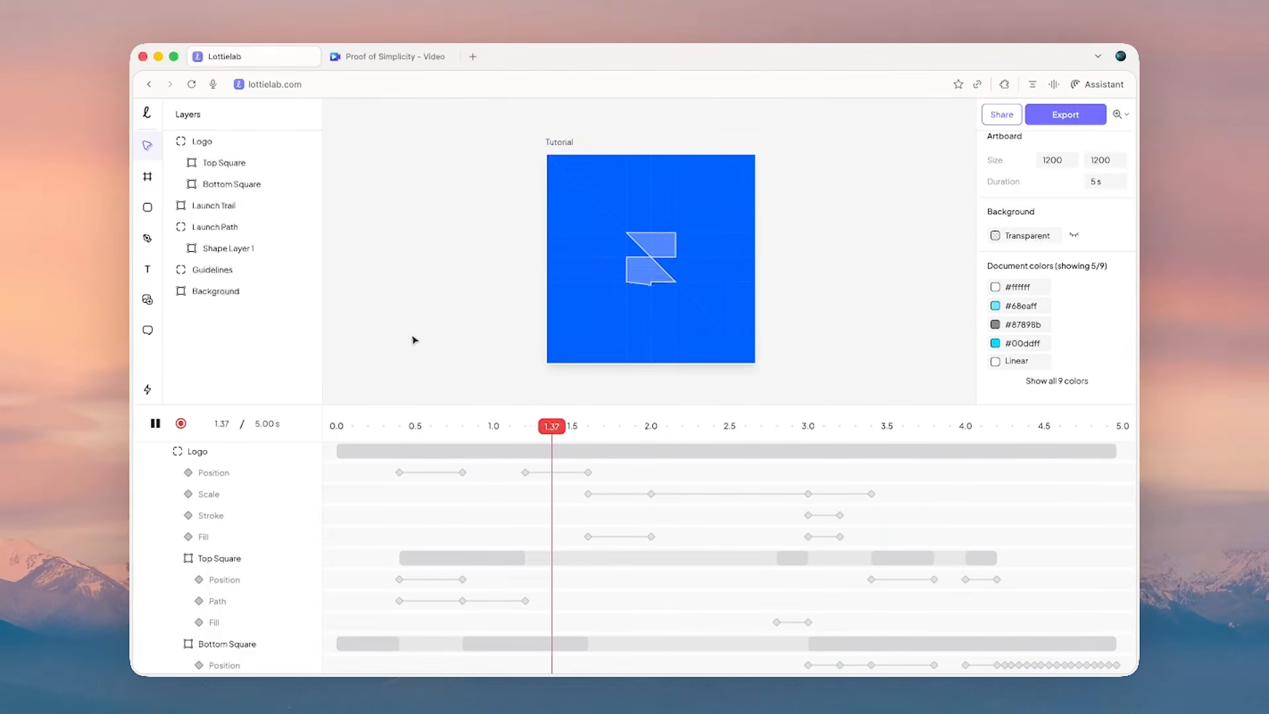
pyautogui.press('space')
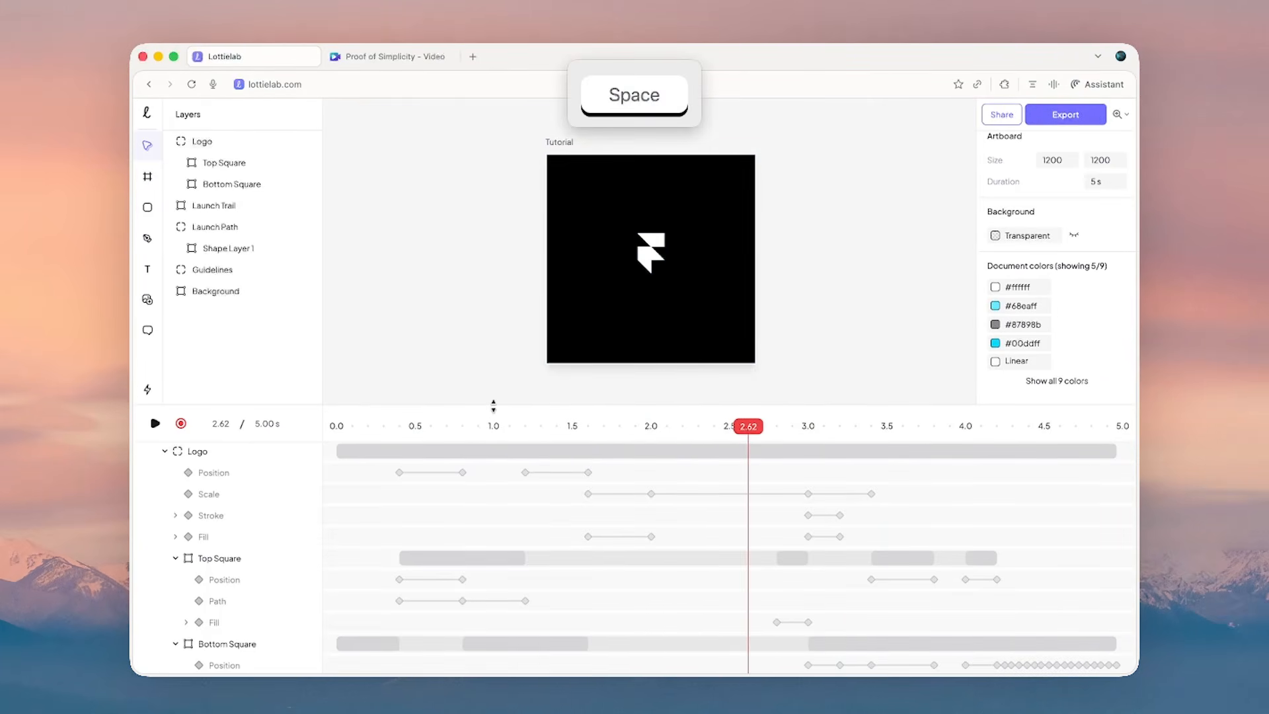
pyautogui.moveTo(493, 405); pyautogui.dragTo(482, 473)
pyautogui.press('space')
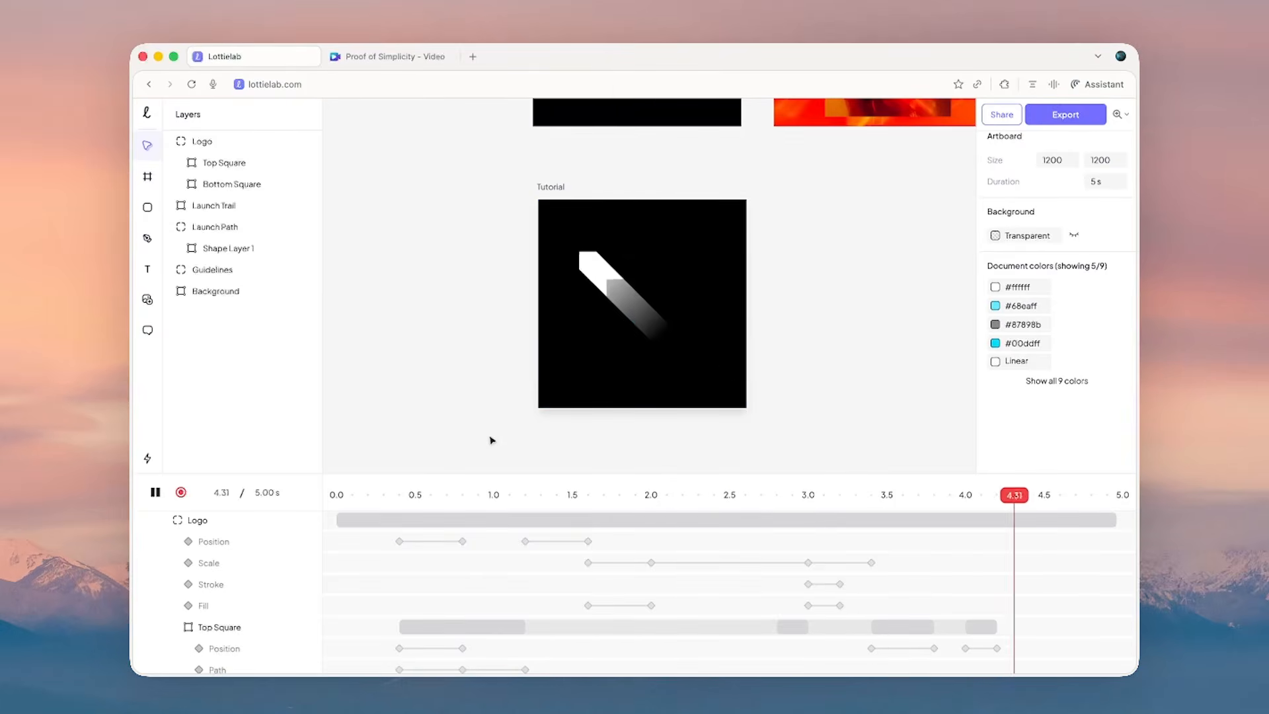
pyautogui.press('space')
# - Play back the Study Style 1 artboard to review its styled version of the logo animation
pyautogui.scroll(5, 568, 297)
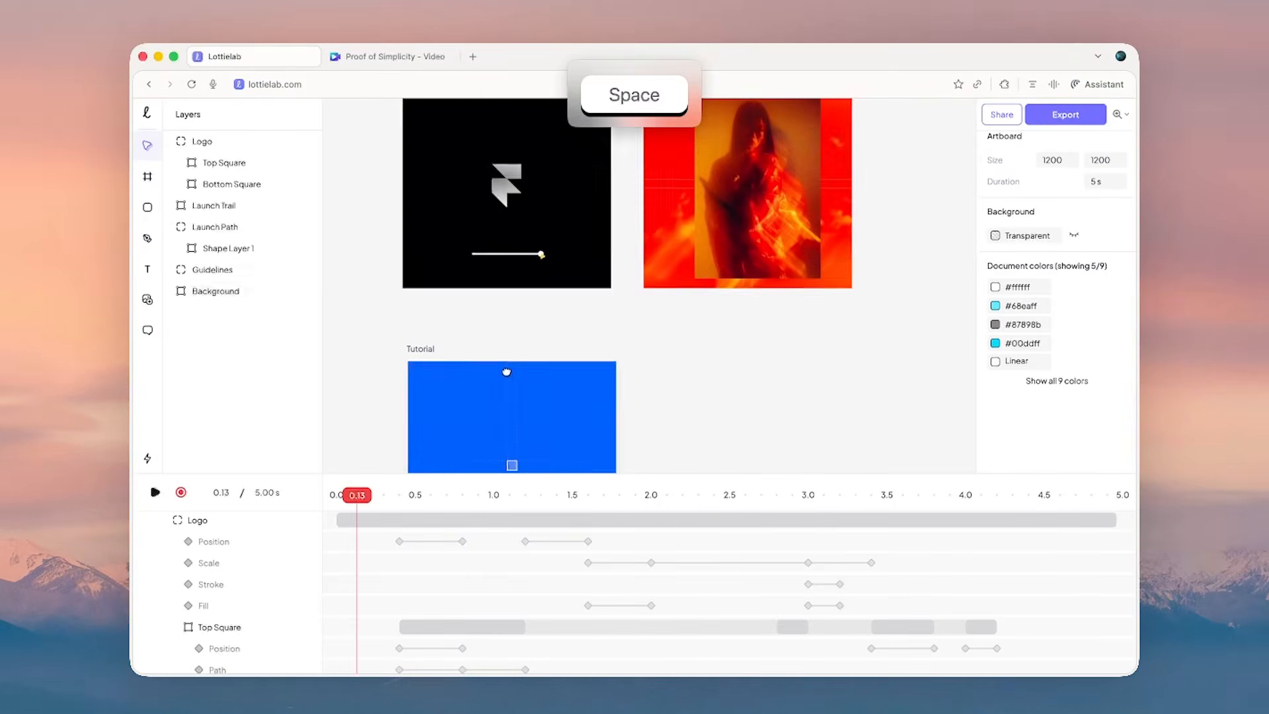
pyautogui.click(544, 280)
pyautogui.moveTo(543, 281); pyautogui.dragTo(581, 337)
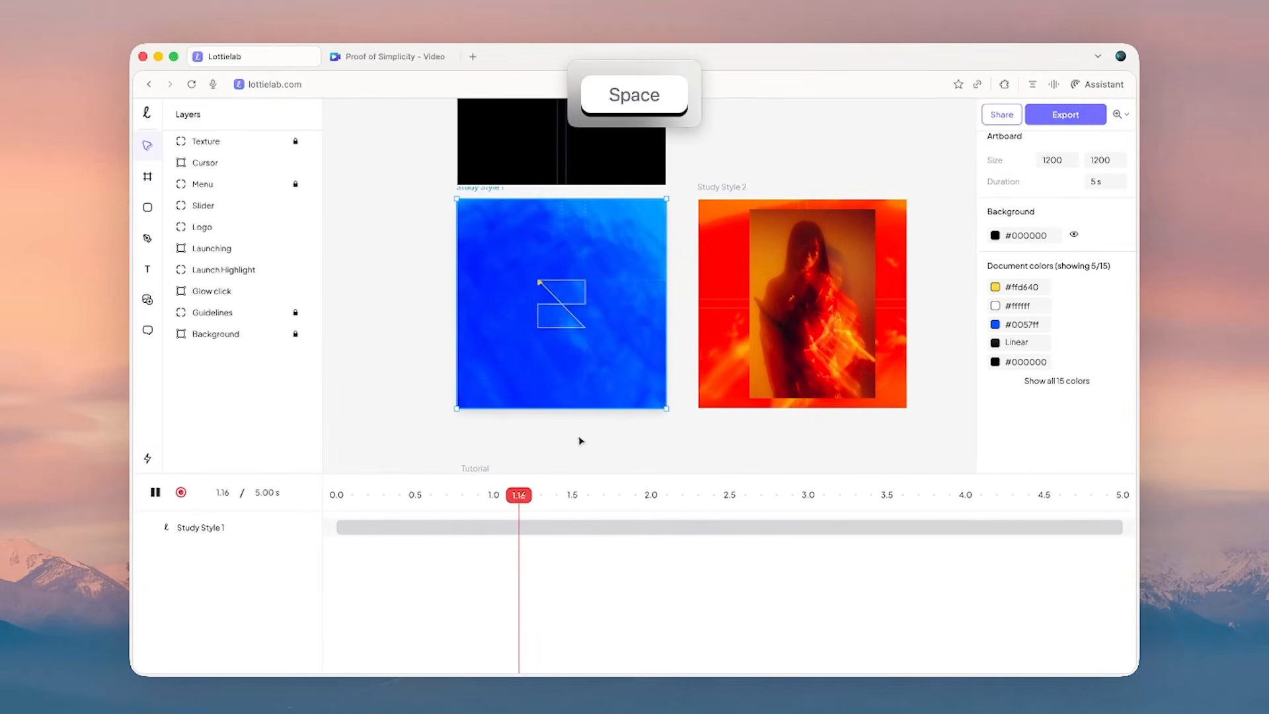
pyautogui.keyDown('super'); pyautogui.scroll(2, 581, 441); pyautogui.keyUp('super')
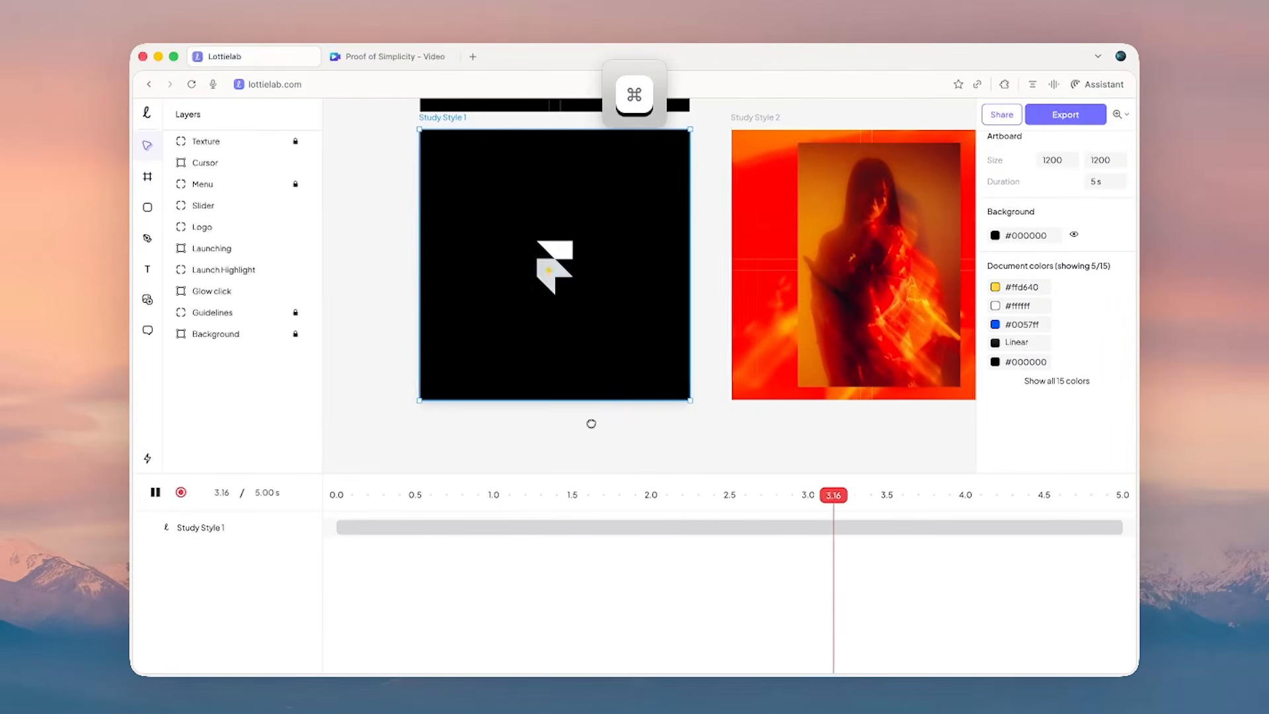
pyautogui.moveTo(591, 424); pyautogui.dragTo(508, 445)
pyautogui.press('space')
# - Select the Overlay 1 image on the Study Style 2 artboard
pyautogui.click(818, 354)
pyautogui.moveTo(818, 354); pyautogui.dragTo(762, 353)
pyautogui.click(763, 337)
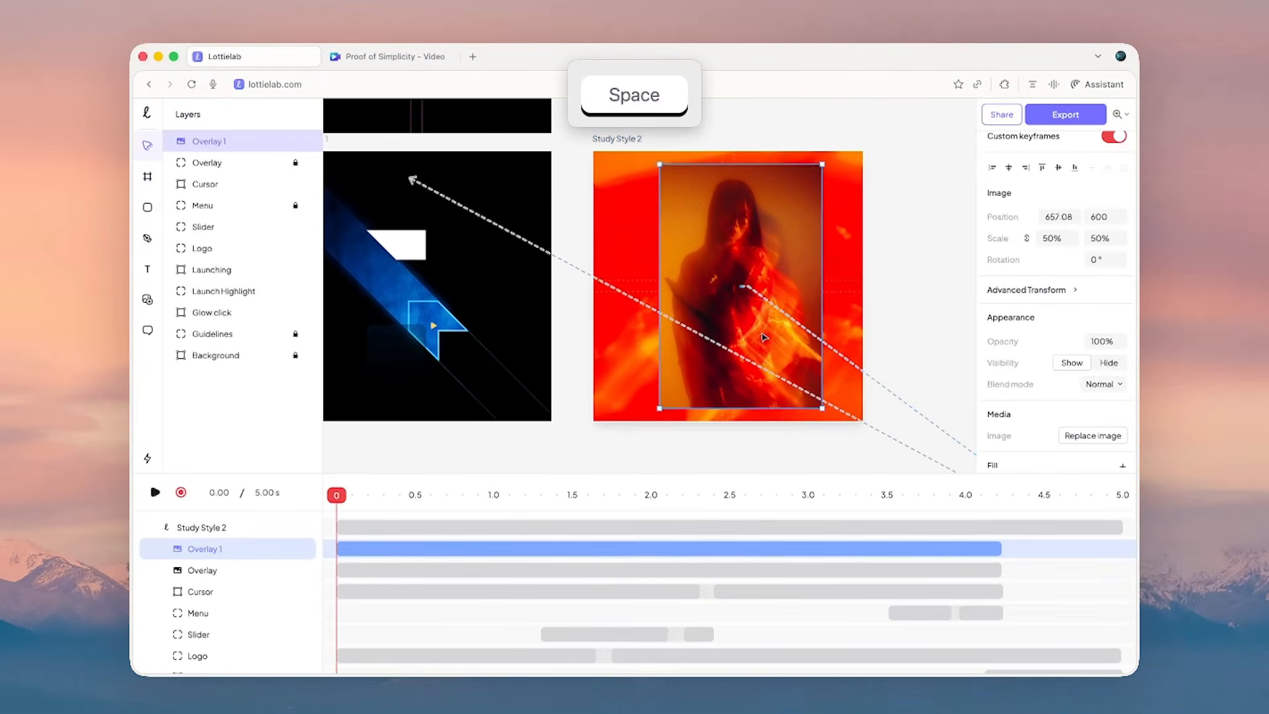
pyautogui.keyDown('super'); pyautogui.scroll(-2, 742, 271); pyautogui.keyUp('super')
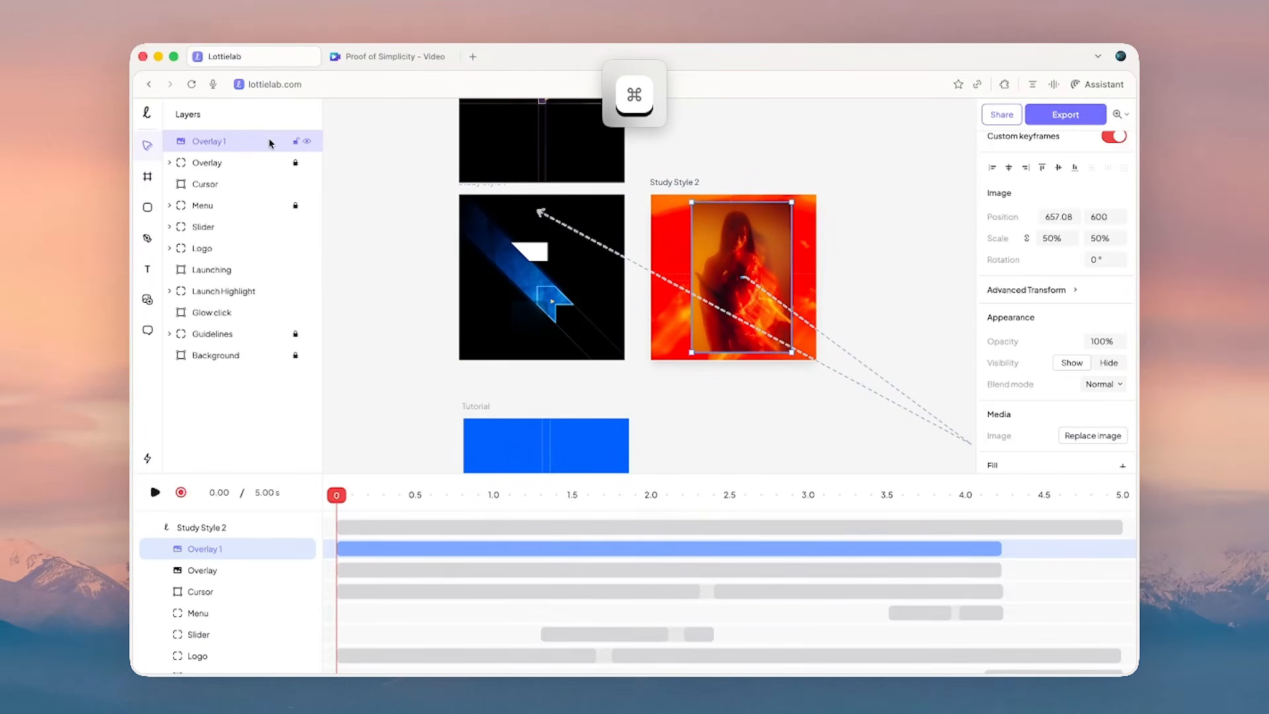
# - Delete the Overlay 1 image and play back the Study Style 2 artboard
pyautogui.press('BackSpace')
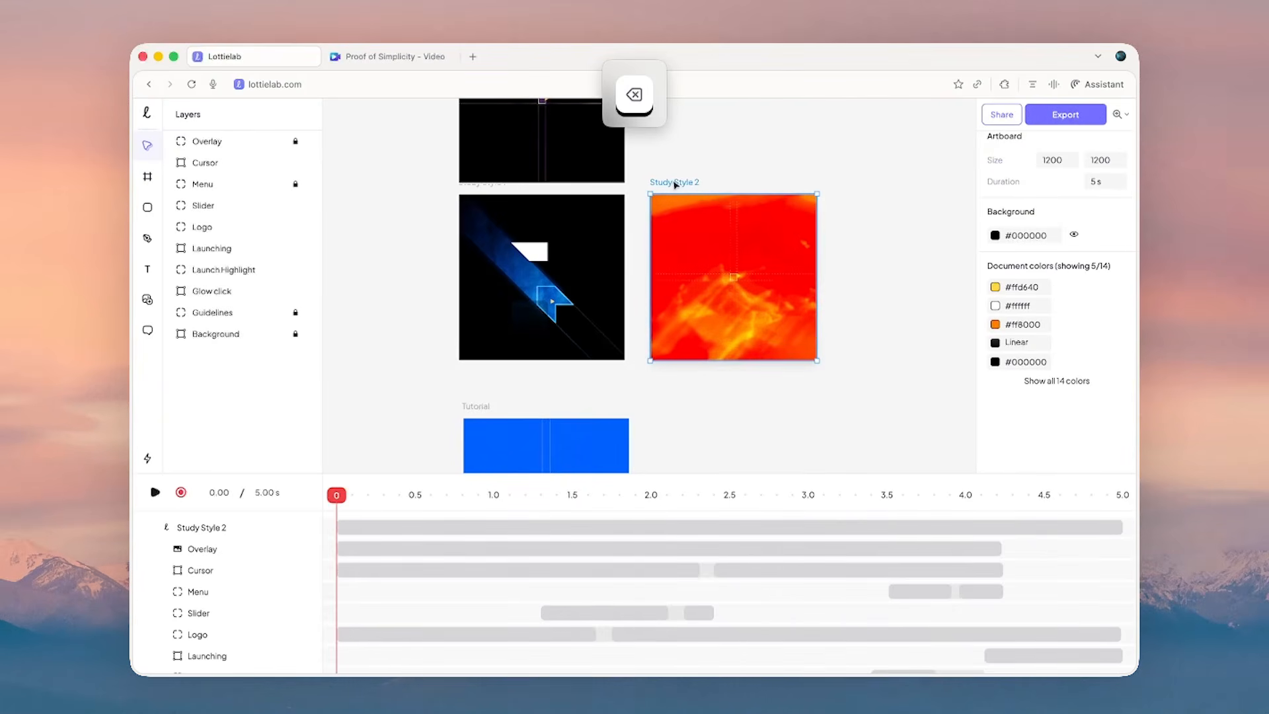
pyautogui.press('space')
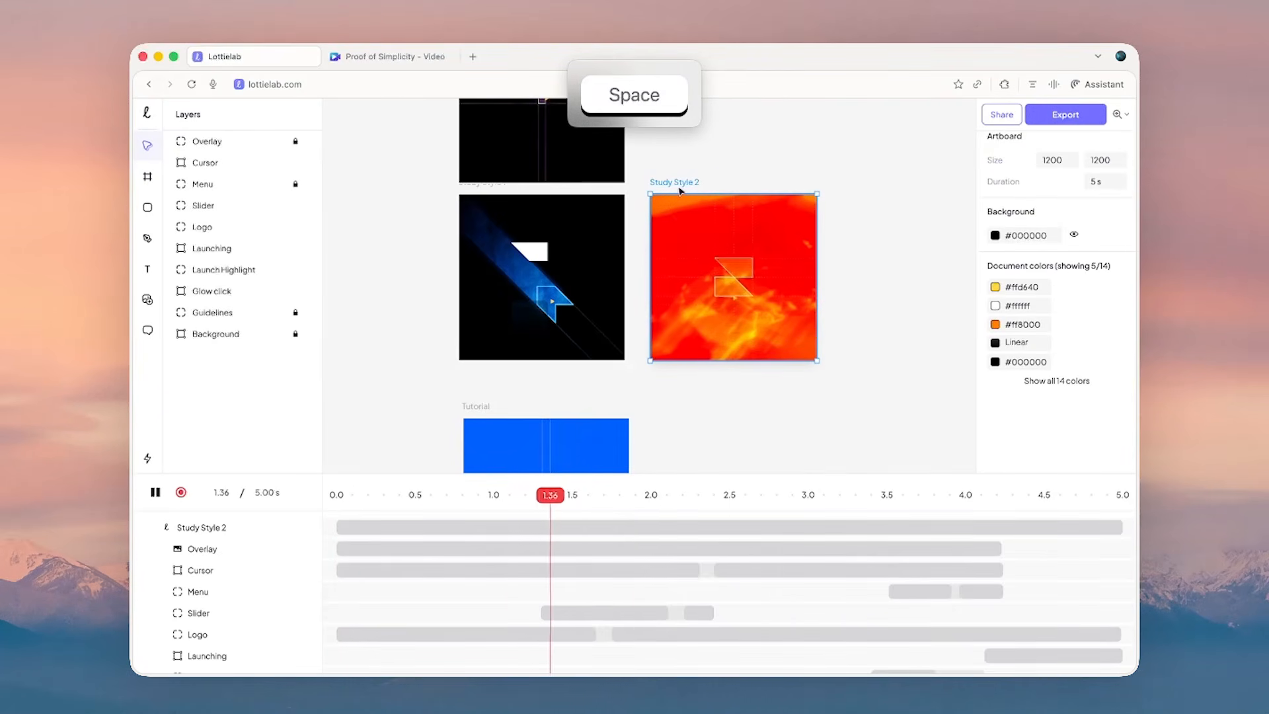
pyautogui.moveTo(676, 212); pyautogui.dragTo(728, 283)
pyautogui.press('space')
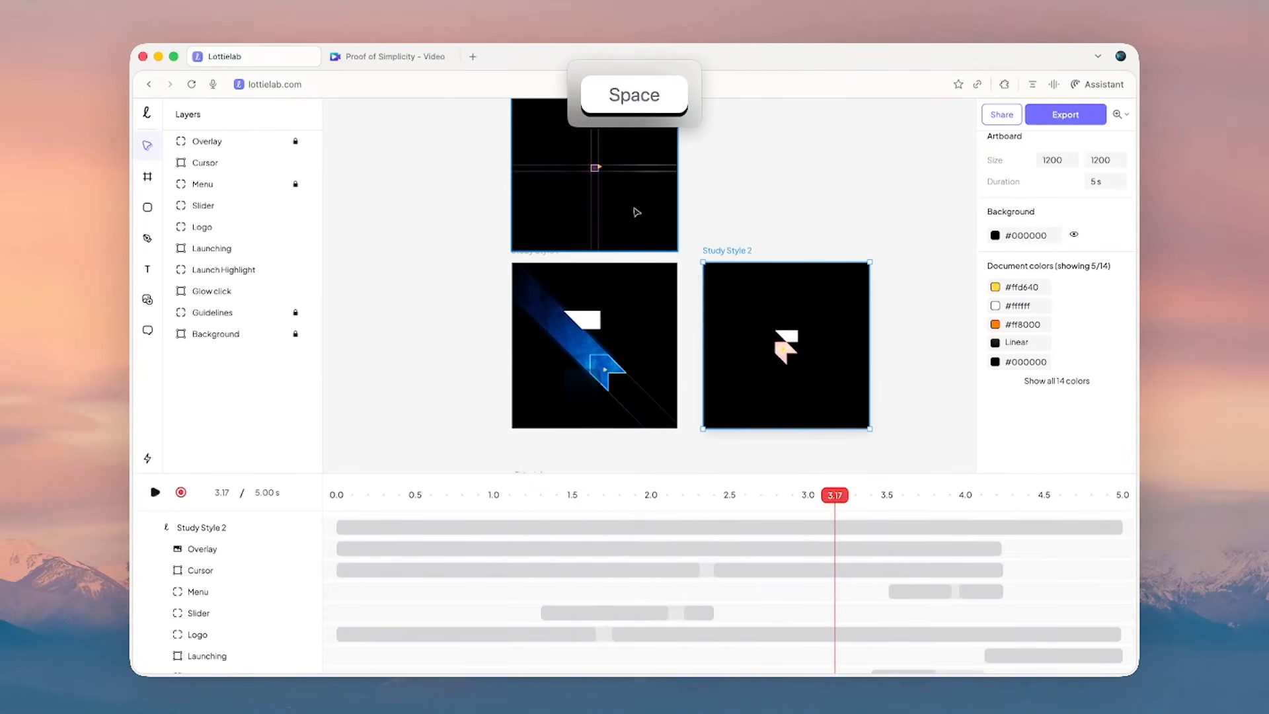
# - Play back the Study Style 3 artboard to review its styled version of the logo animation
pyautogui.click(635, 212)
pyautogui.moveTo(635, 212); pyautogui.dragTo(687, 294)
pyautogui.press('space')
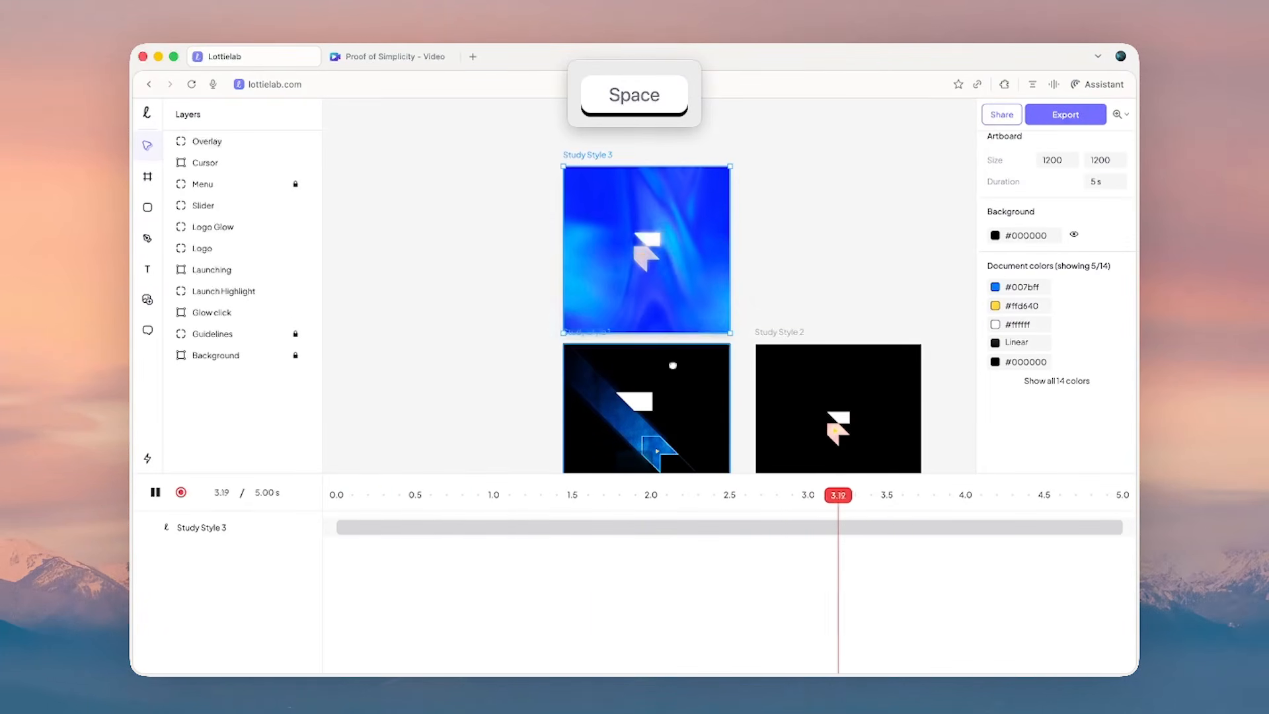
pyautogui.moveTo(673, 365); pyautogui.dragTo(671, 326)
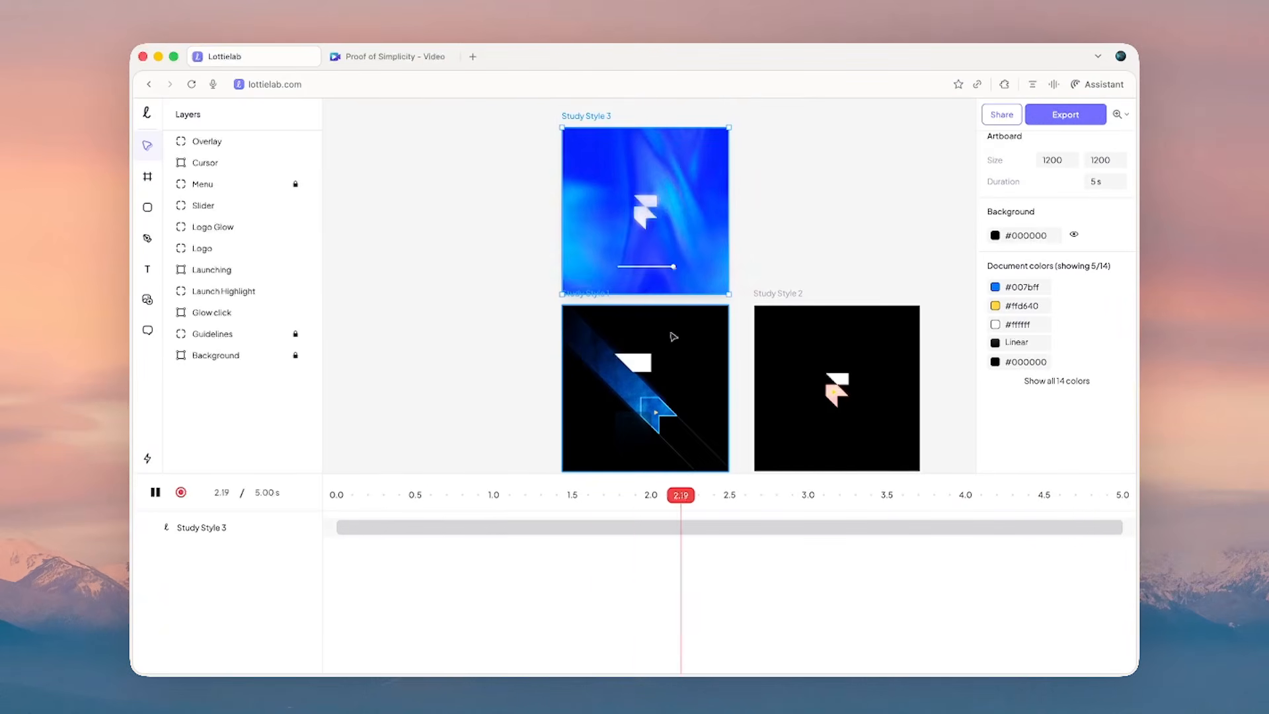
pyautogui.moveTo(673, 337); pyautogui.dragTo(678, 249)
pyautogui.press('space')
pyautogui.moveTo(694, 363); pyautogui.dragTo(683, 312)
# - Search the media library for "blue" images with the Tutorial artboard selected
pyautogui.click(683, 359)
pyautogui.scroll(3, 683, 312)
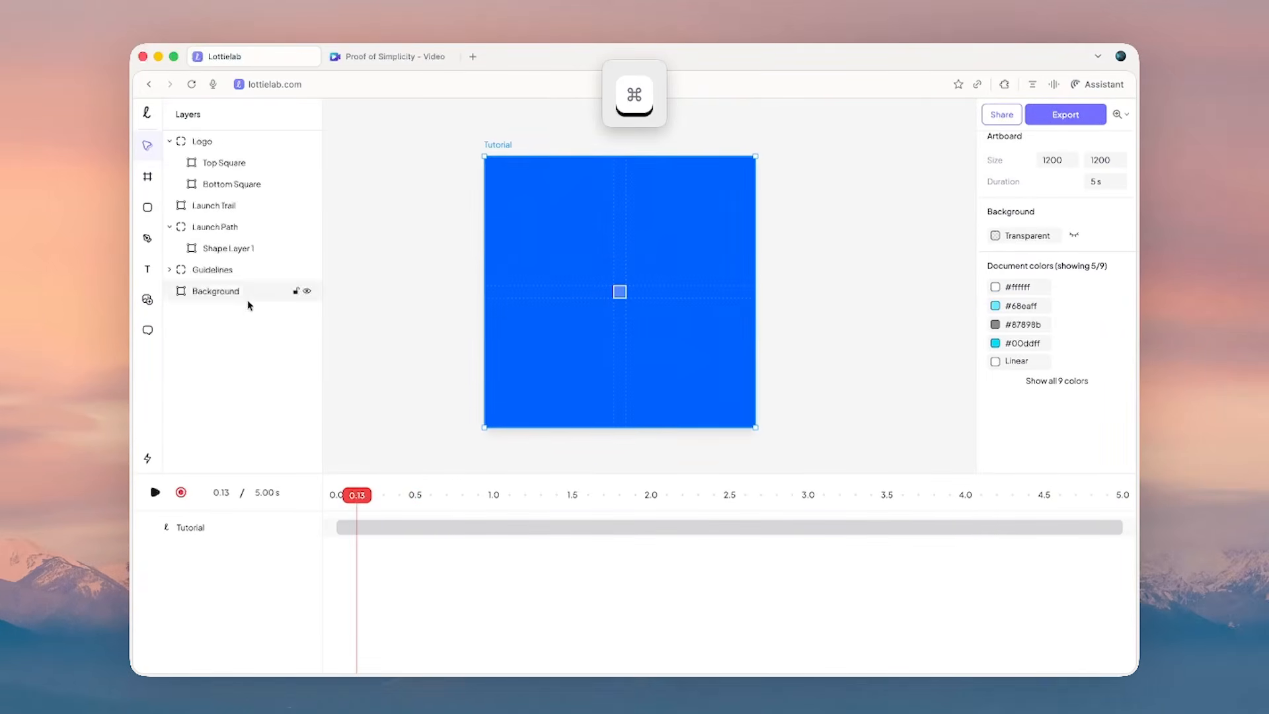
pyautogui.click(149, 300)
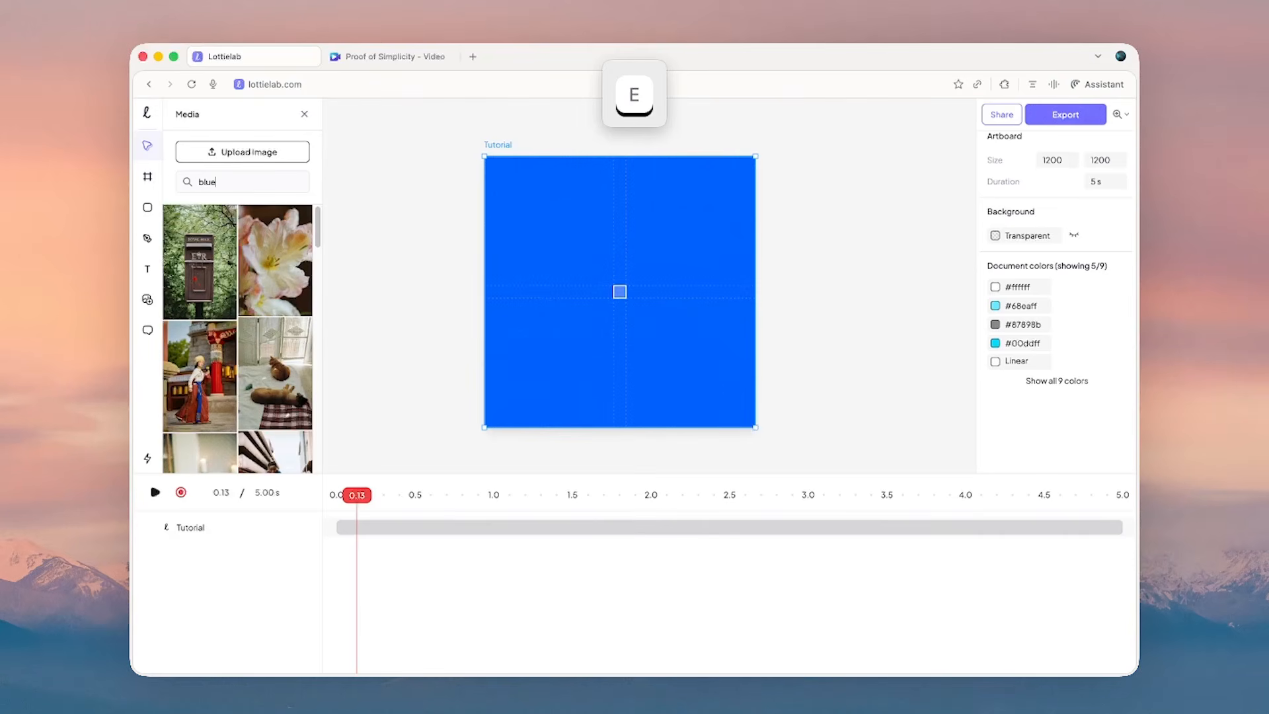
pyautogui.write('blue')
pyautogui.press('Return')
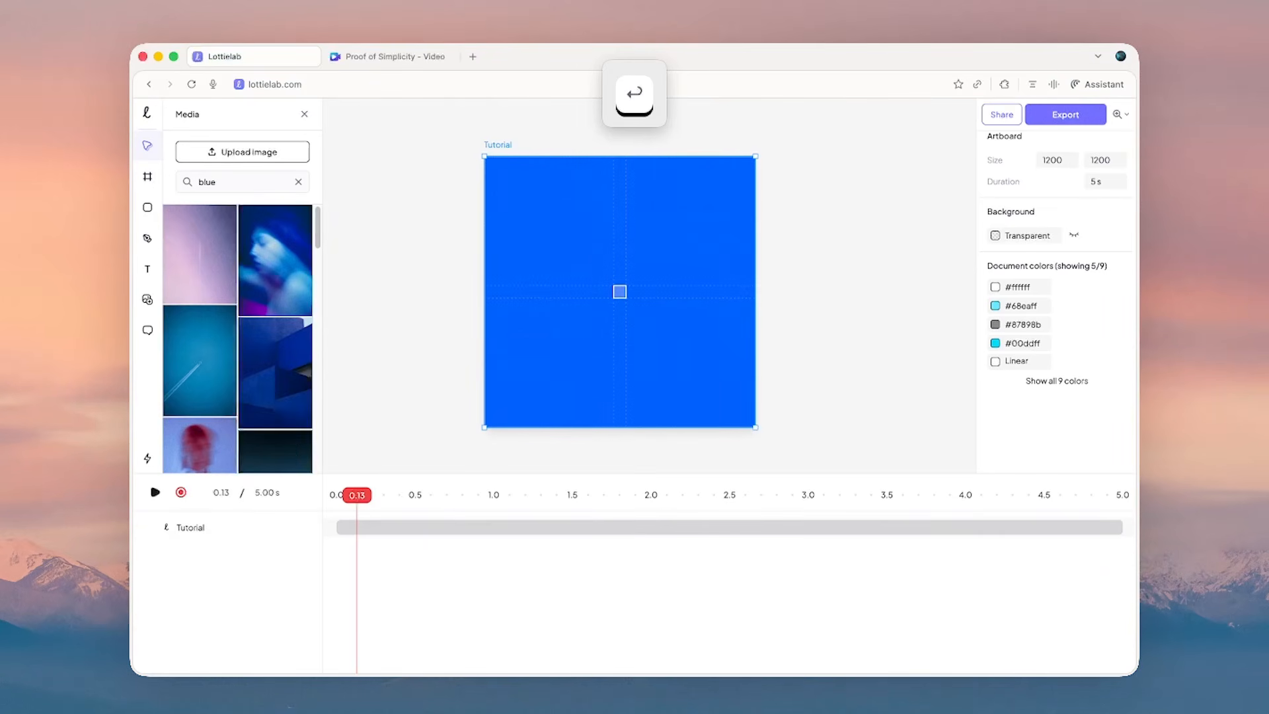
# - Insert the blurred blue portrait image into the Tutorial artboard and rename its layer Texture
pyautogui.click(281, 257)
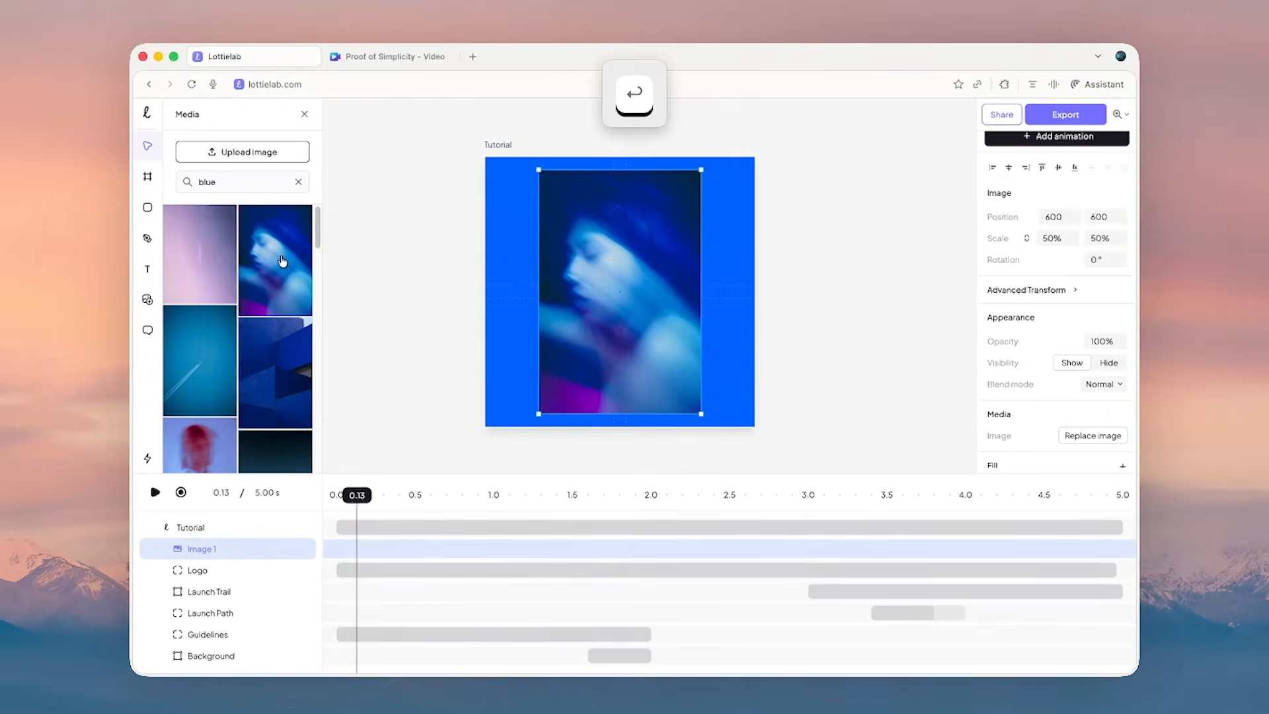
pyautogui.click(305, 117)
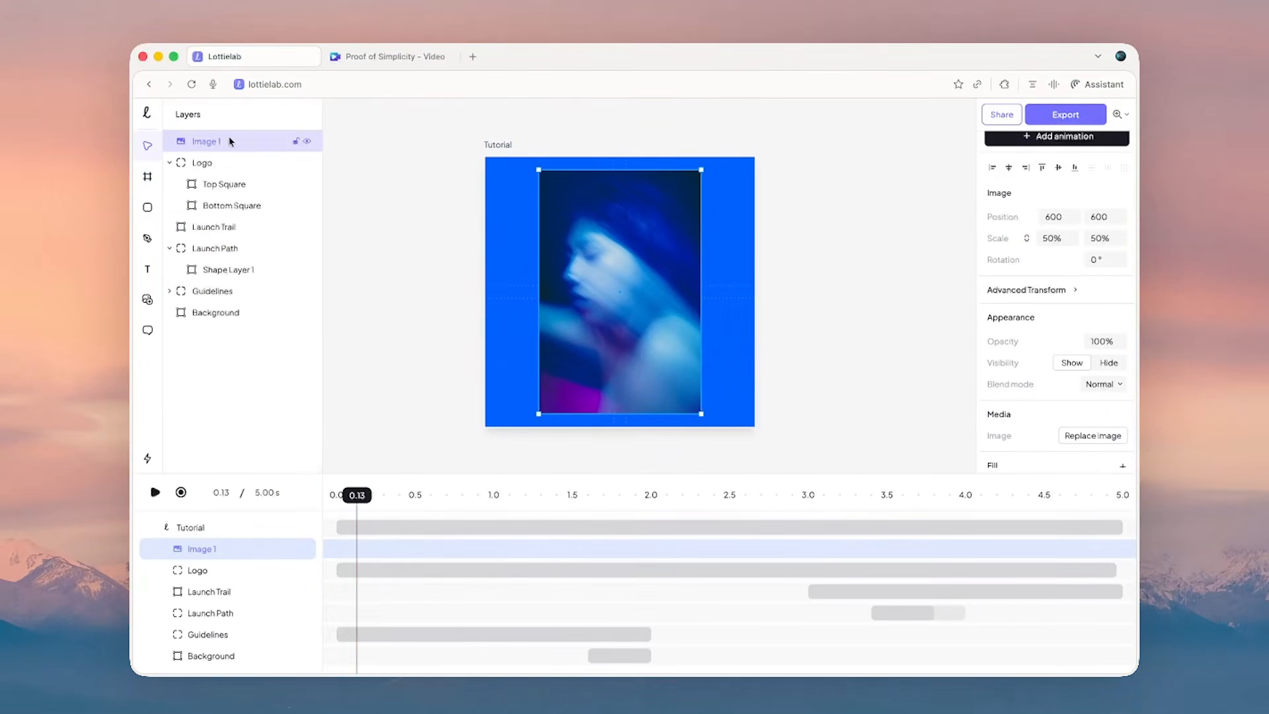
pyautogui.write('Texture')
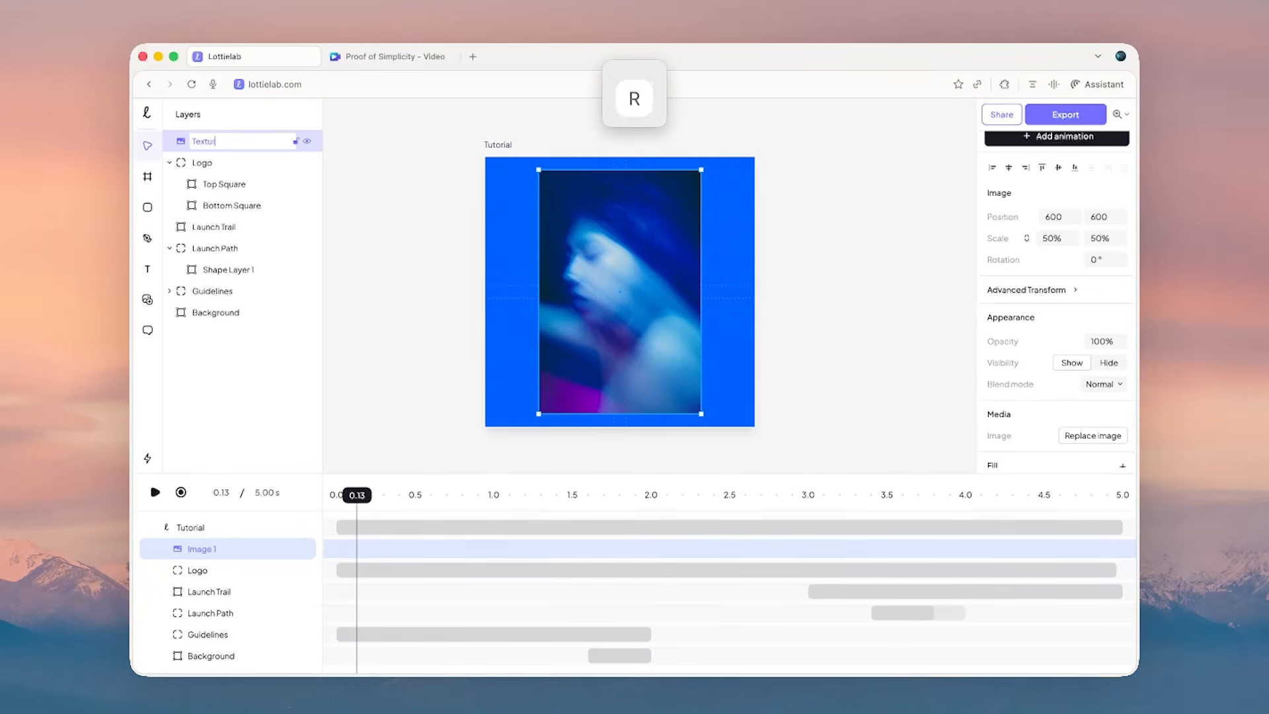
pyautogui.press('Return')
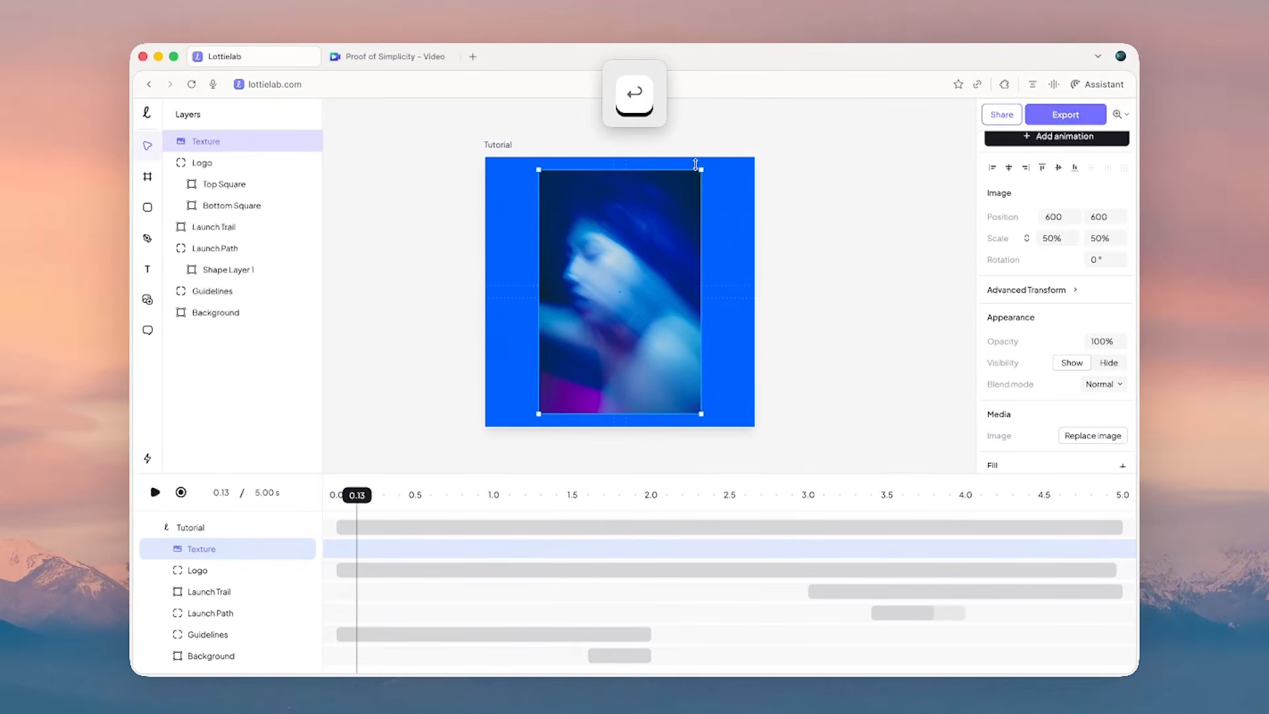
# - Rotate the Texture image to 45° and enlarge it to about 147% so it covers the Tutorial artboard
pyautogui.moveTo(708, 163); pyautogui.dragTo(809, 241)
pyautogui.moveTo(814, 285); pyautogui.dragTo(815, 287)
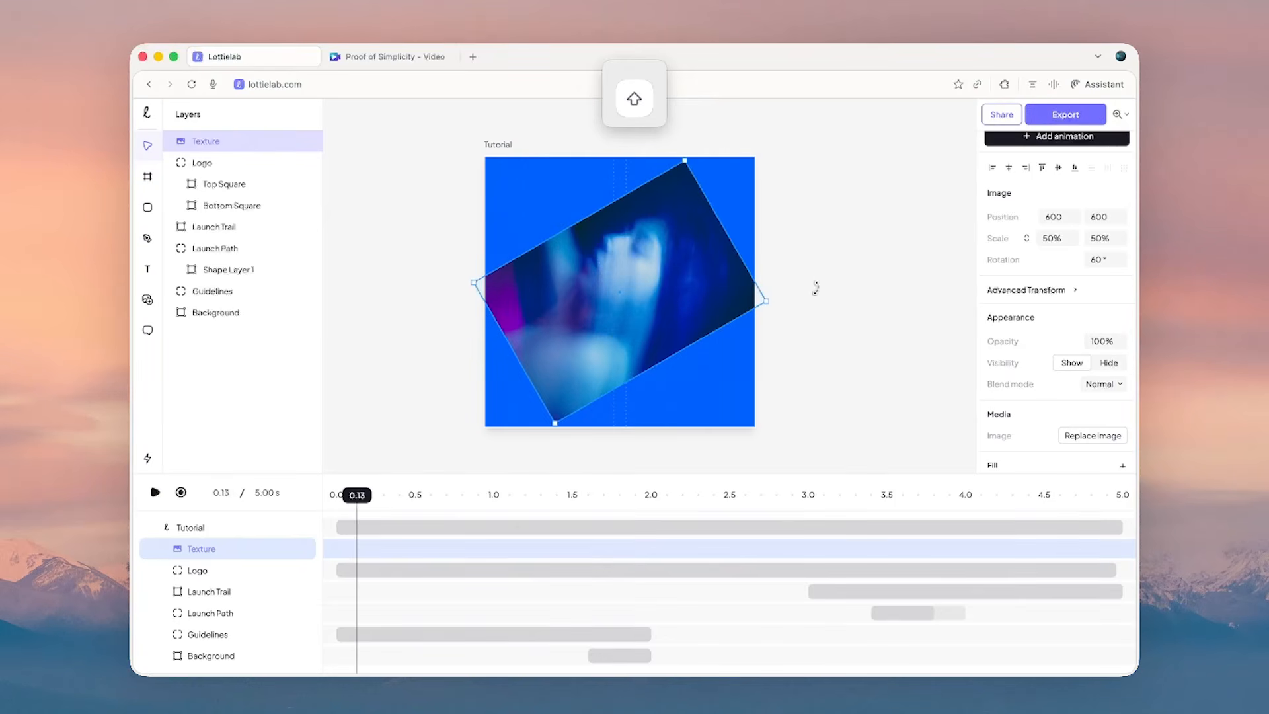
pyautogui.scroll(-5, 735, 243)
pyautogui.moveTo(735, 246); pyautogui.dragTo(641, 254)
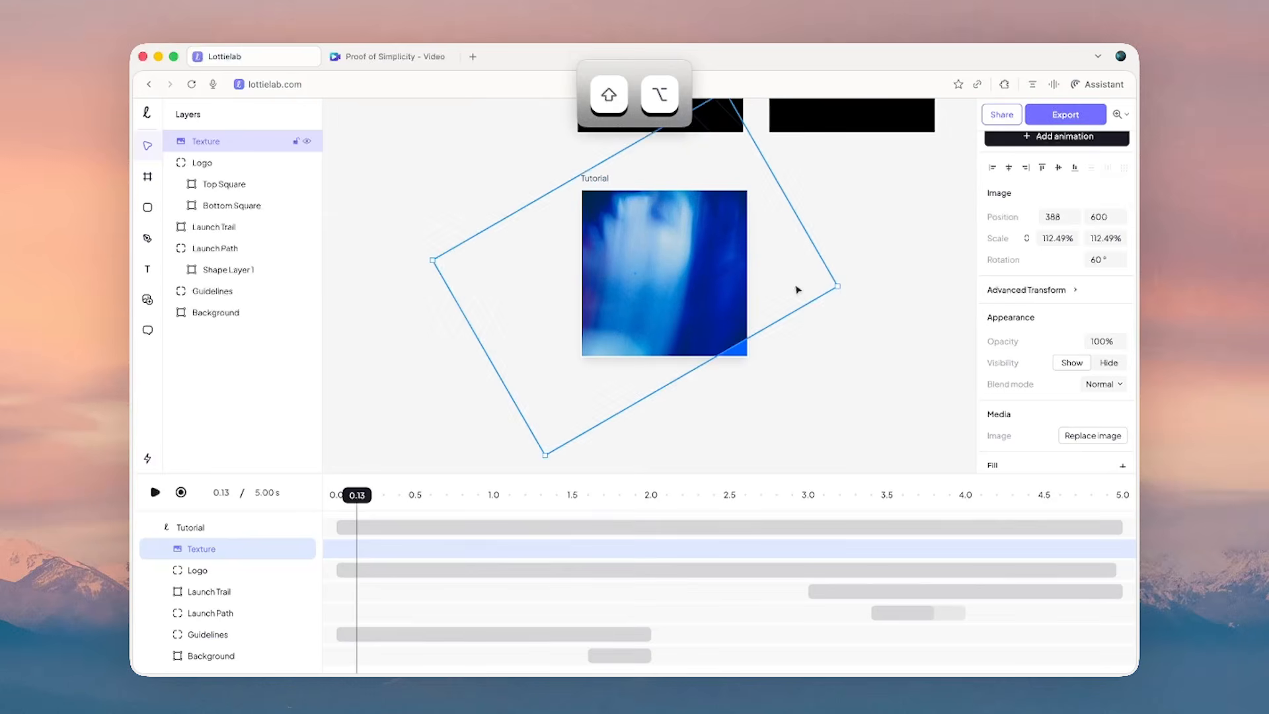
pyautogui.moveTo(844, 277); pyautogui.dragTo(828, 220)
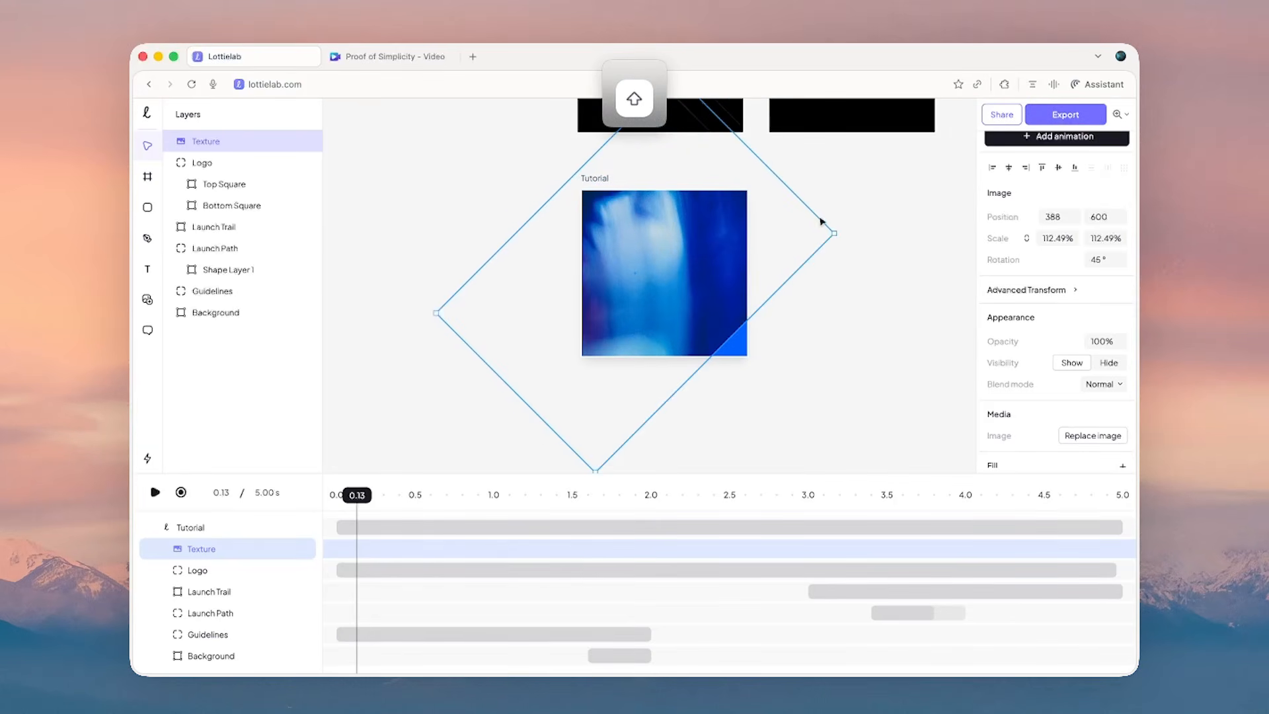
pyautogui.moveTo(773, 291); pyautogui.dragTo(808, 315)
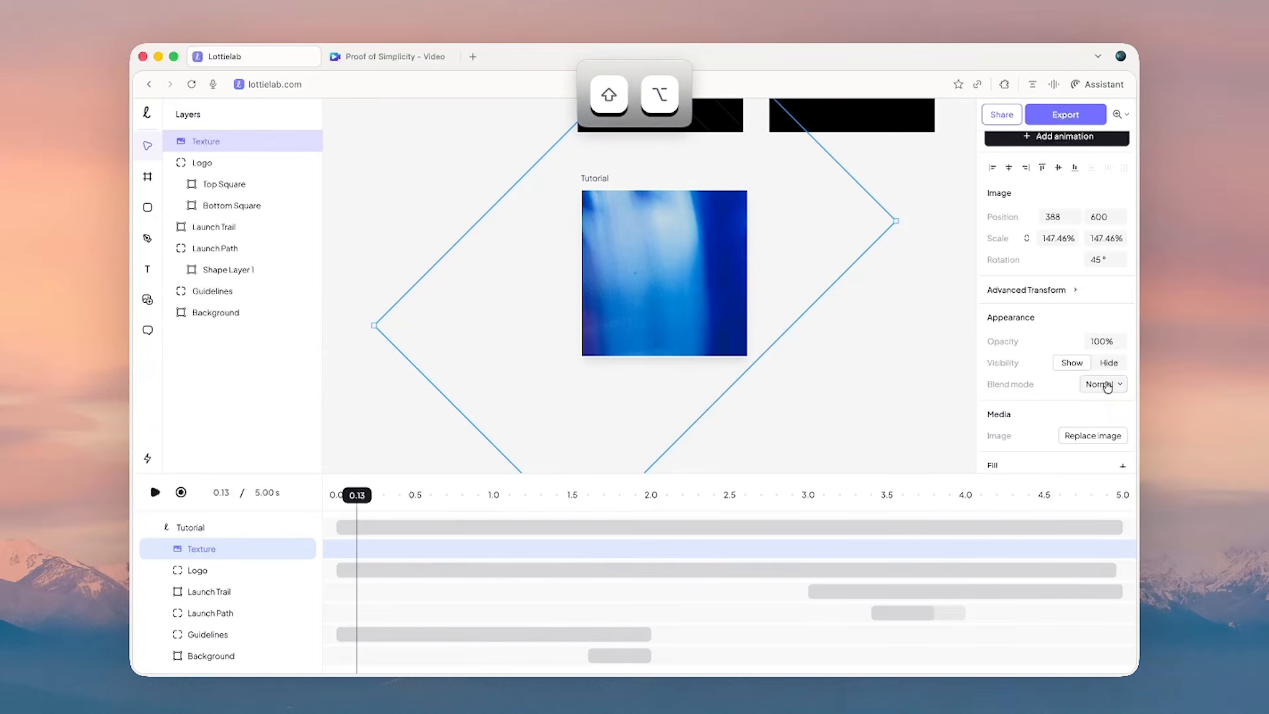
# - Set the Texture image's blend mode to Overlay and play back the Tutorial animation to check the effect
pyautogui.click(1105, 327)
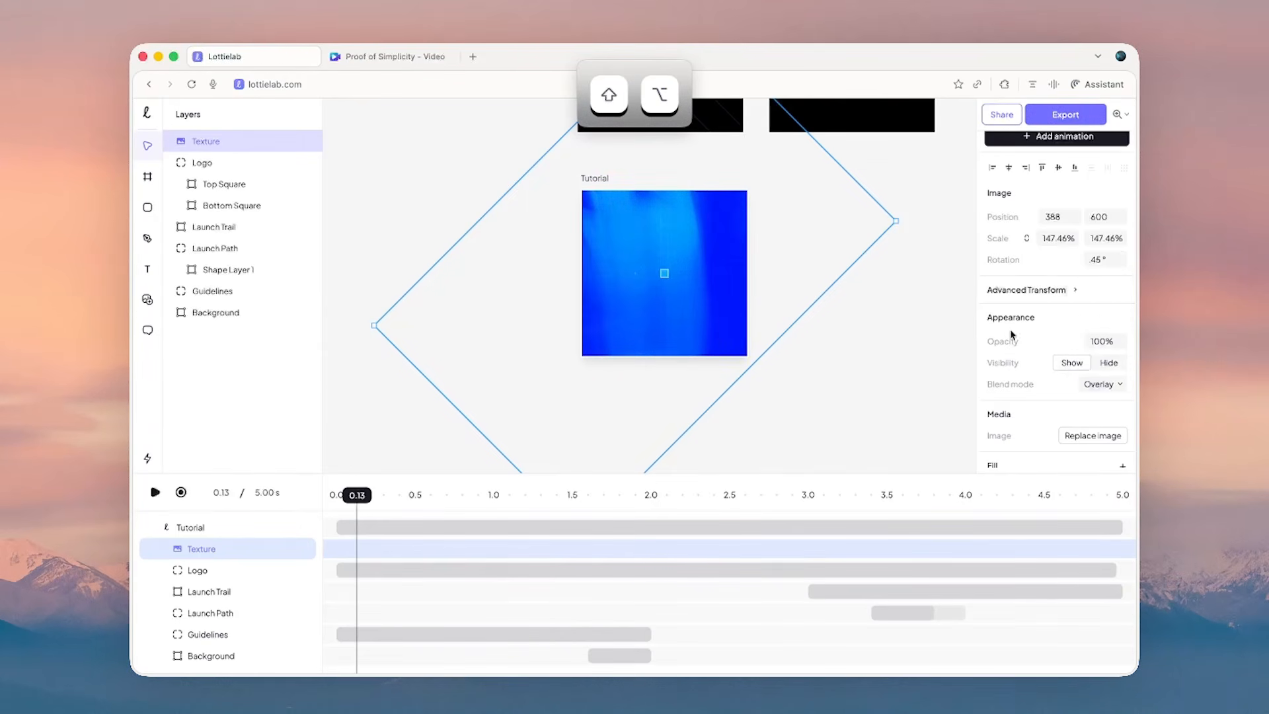
pyautogui.click(879, 360)
pyautogui.press('space')
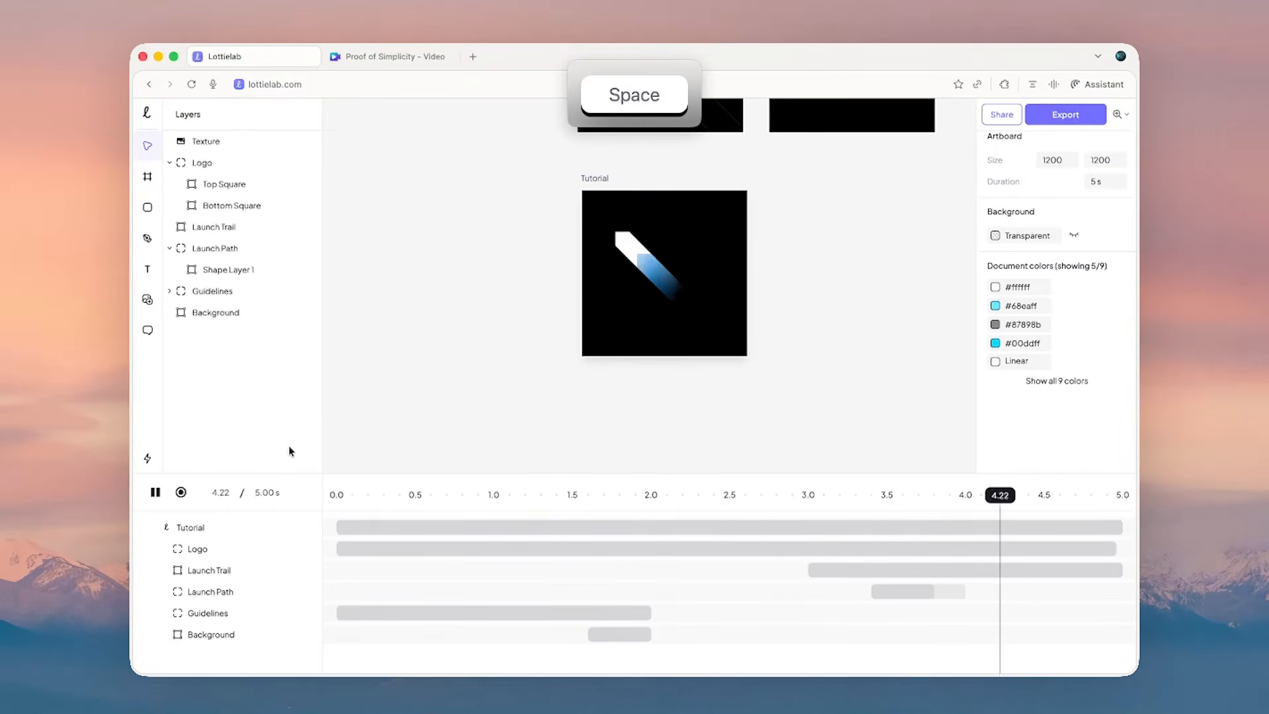
pyautogui.press('space')
pyautogui.press('space')
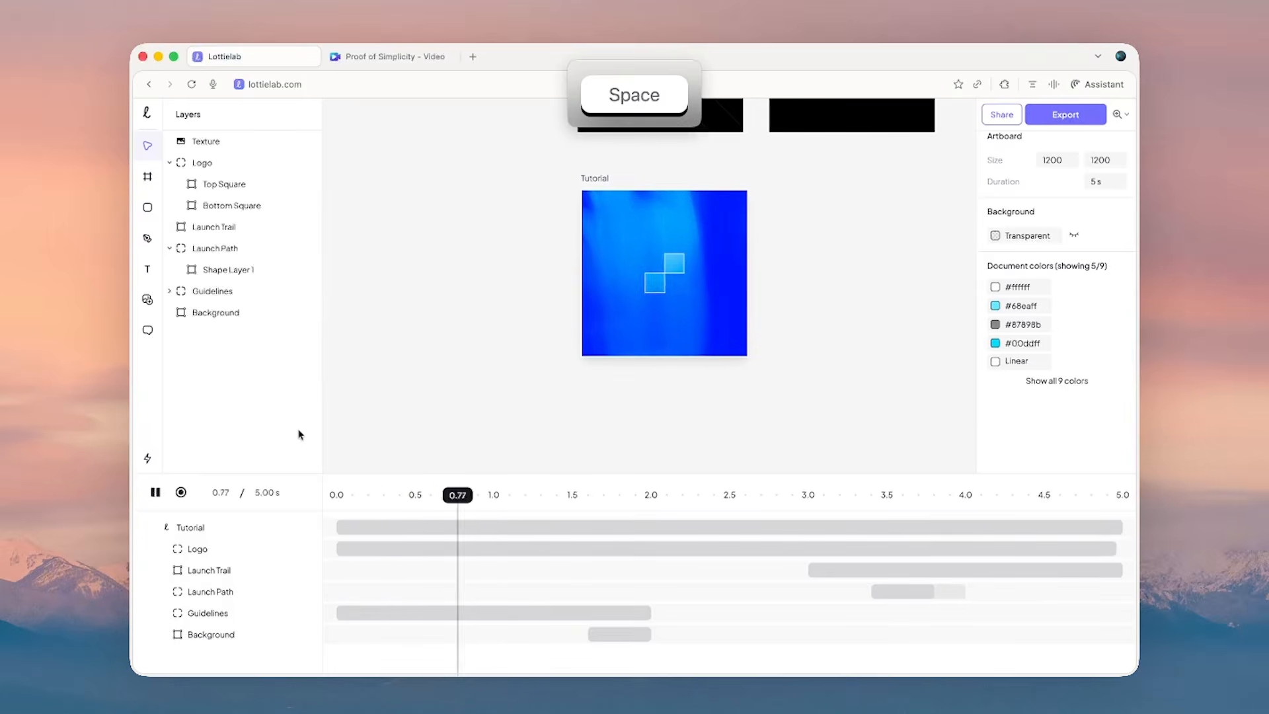
pyautogui.press('space')
# - Reduce the Texture image to about 124% scale and rotate it to -90° over the Tutorial artboard
pyautogui.click(209, 141)
pyautogui.scroll(3, 467, 263)
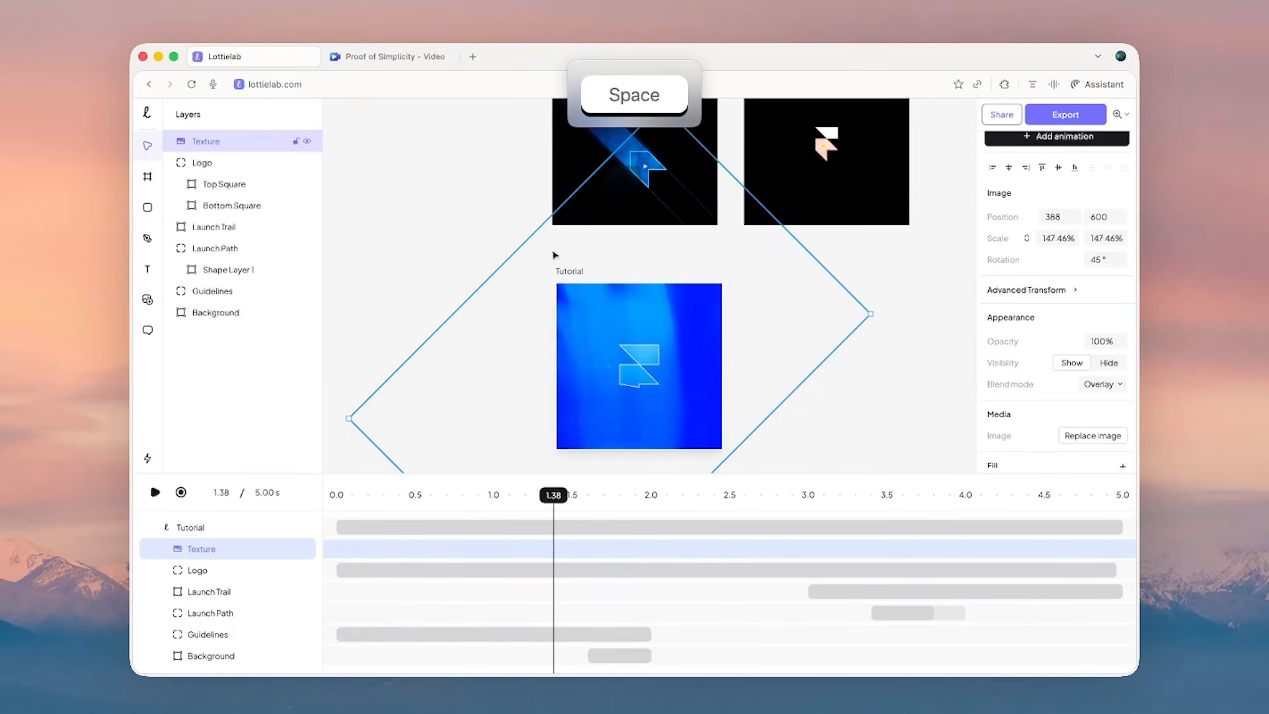
pyautogui.moveTo(555, 260); pyautogui.dragTo(560, 269)
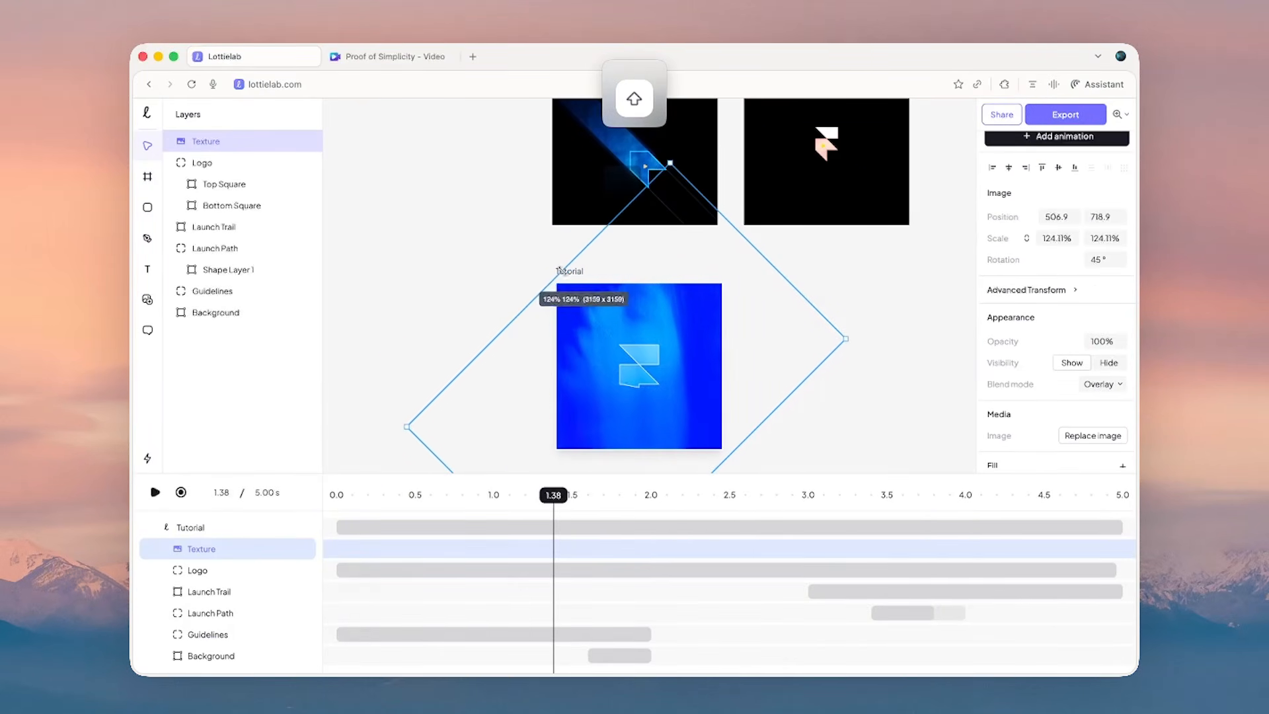
pyautogui.moveTo(674, 155); pyautogui.dragTo(512, 444)
pyautogui.scroll(-2, 542, 396)
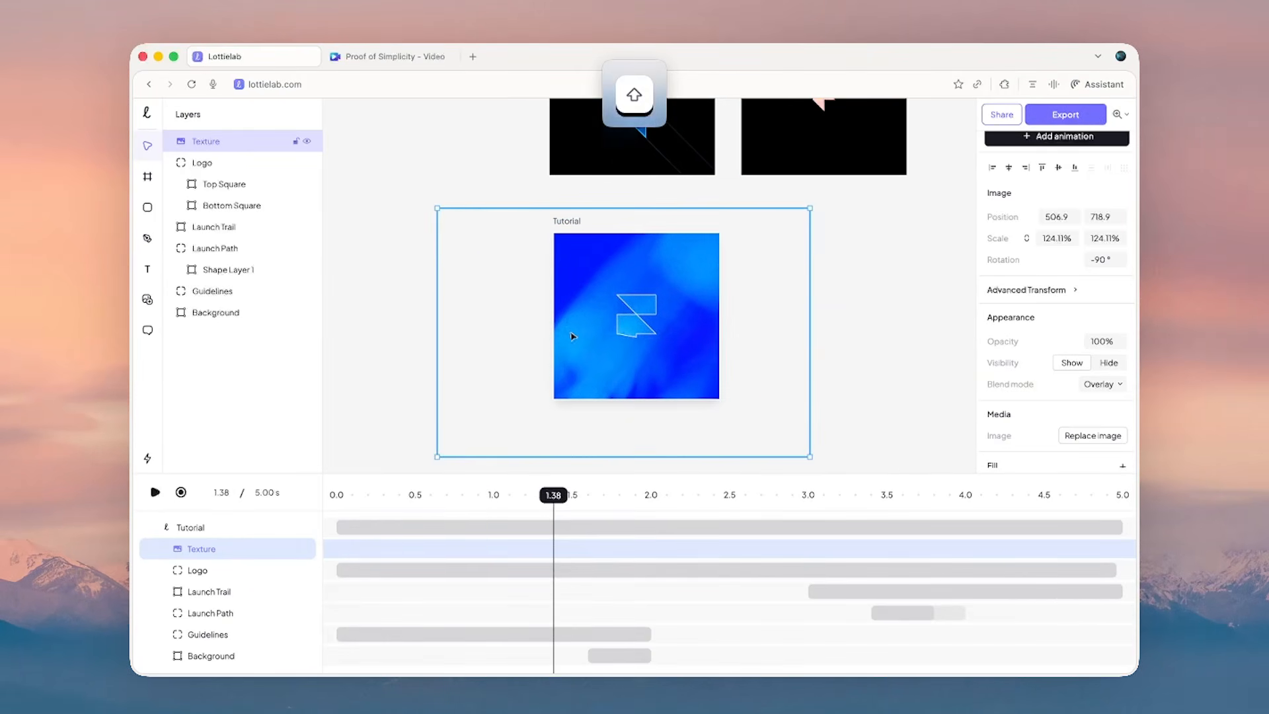
# - Try a duplicate of the Texture image rotated to -135° with the Screen blend mode
pyautogui.press('super+d')
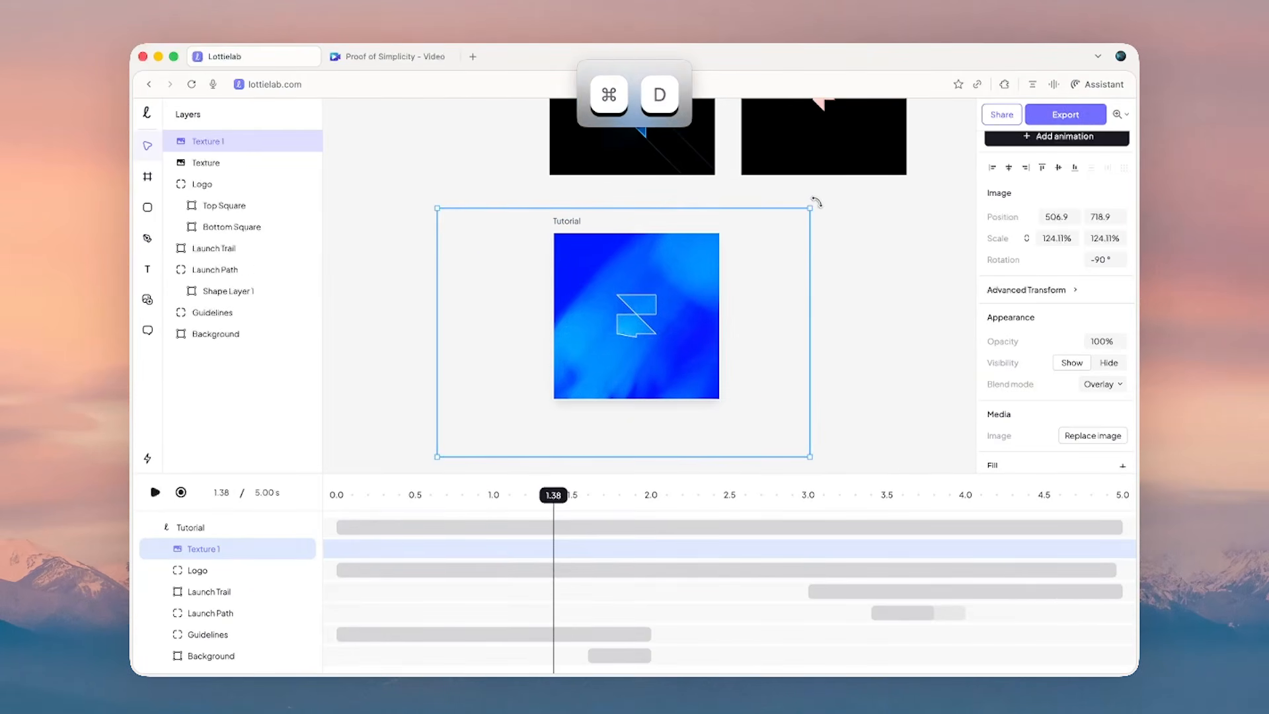
pyautogui.moveTo(815, 199); pyautogui.dragTo(645, 153)
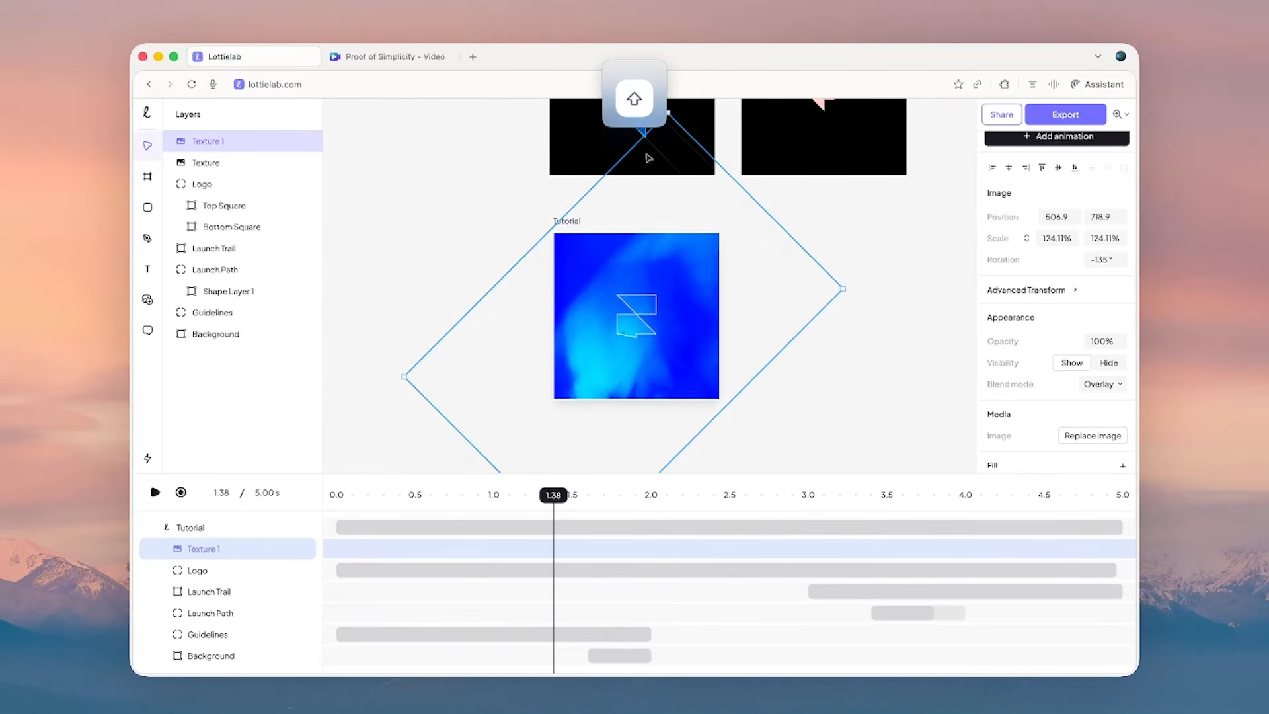
pyautogui.click(1109, 390)
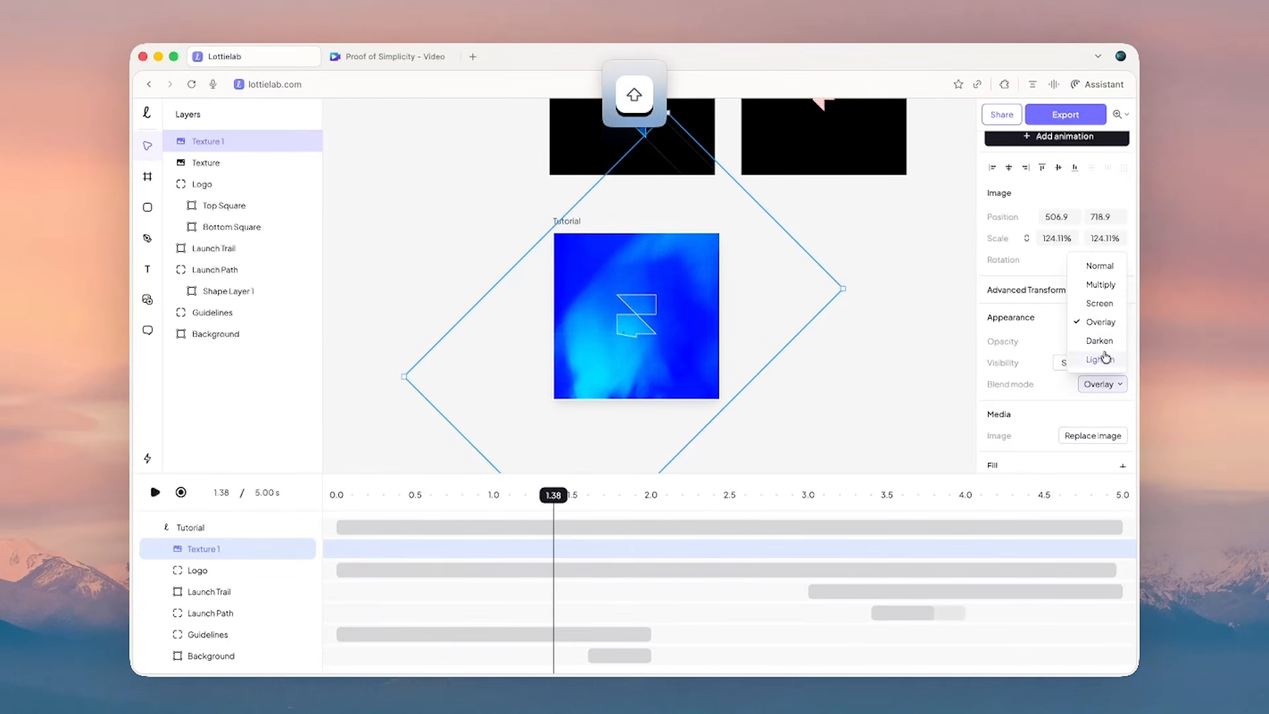
pyautogui.click(1100, 303)
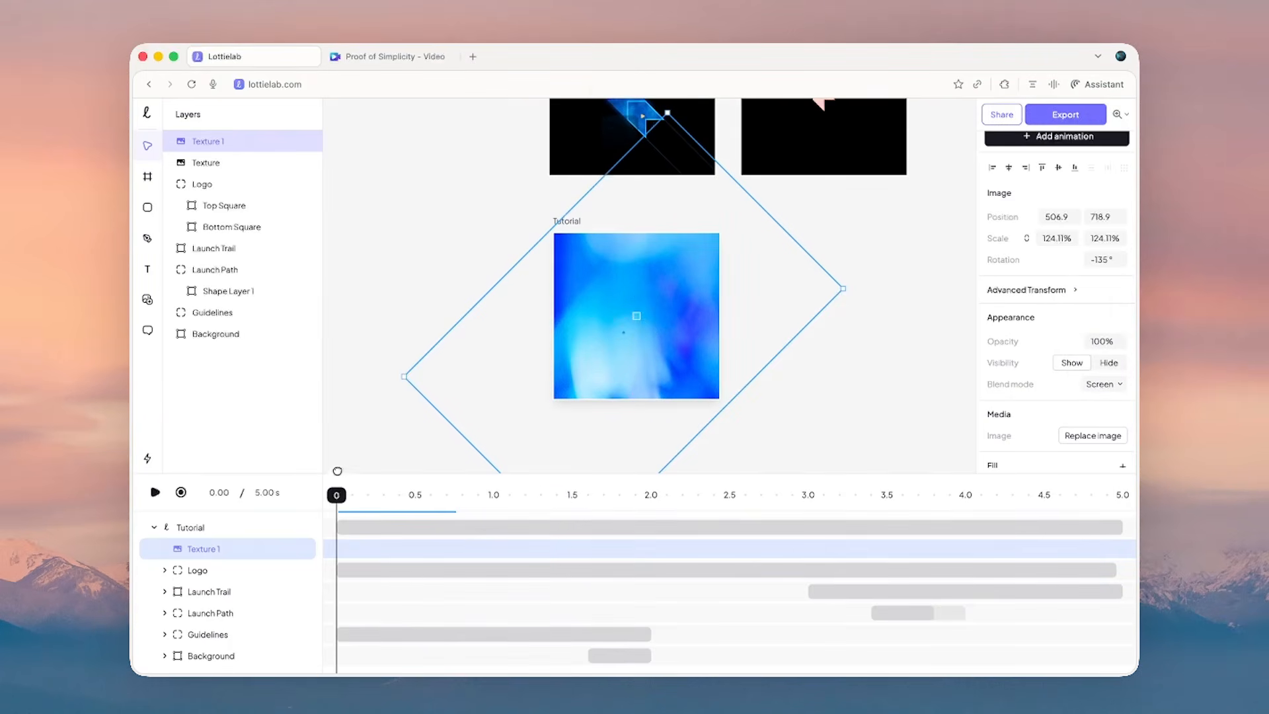
# - Play back the Tutorial animation with both textures and delete the duplicate Texture 1 image
pyautogui.click(315, 465)
pyautogui.press('space')
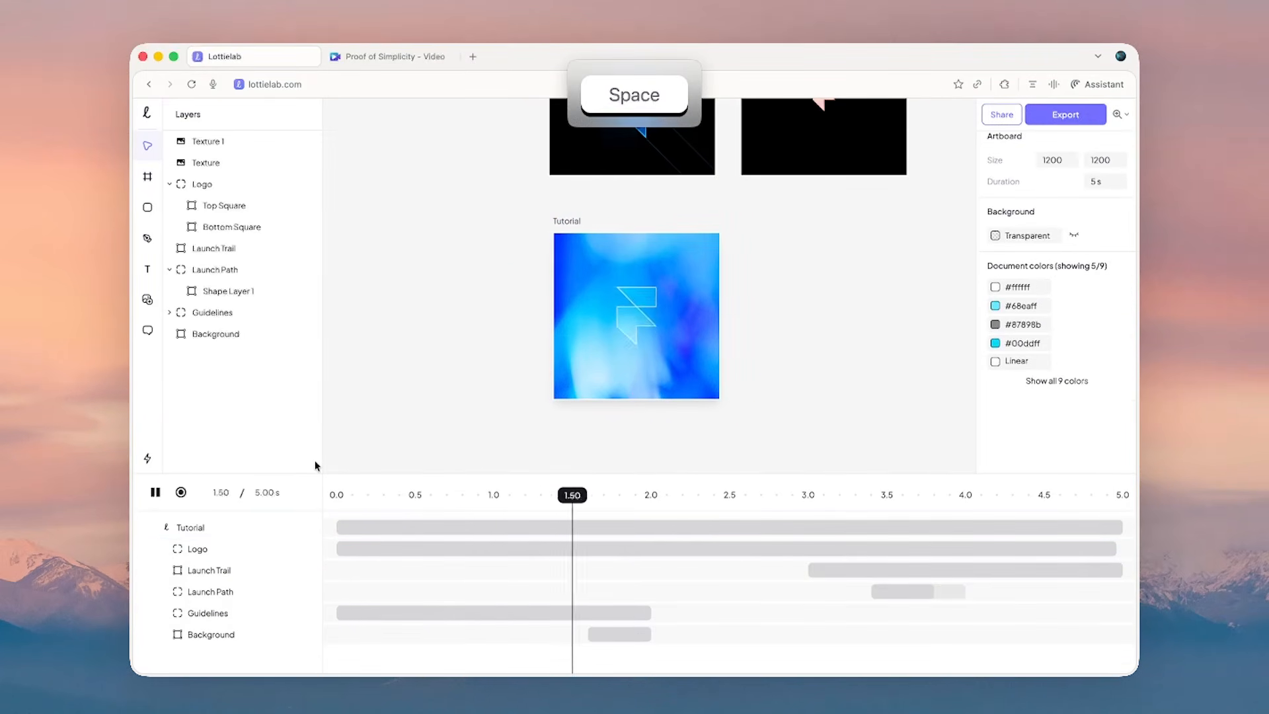
pyautogui.click(236, 139)
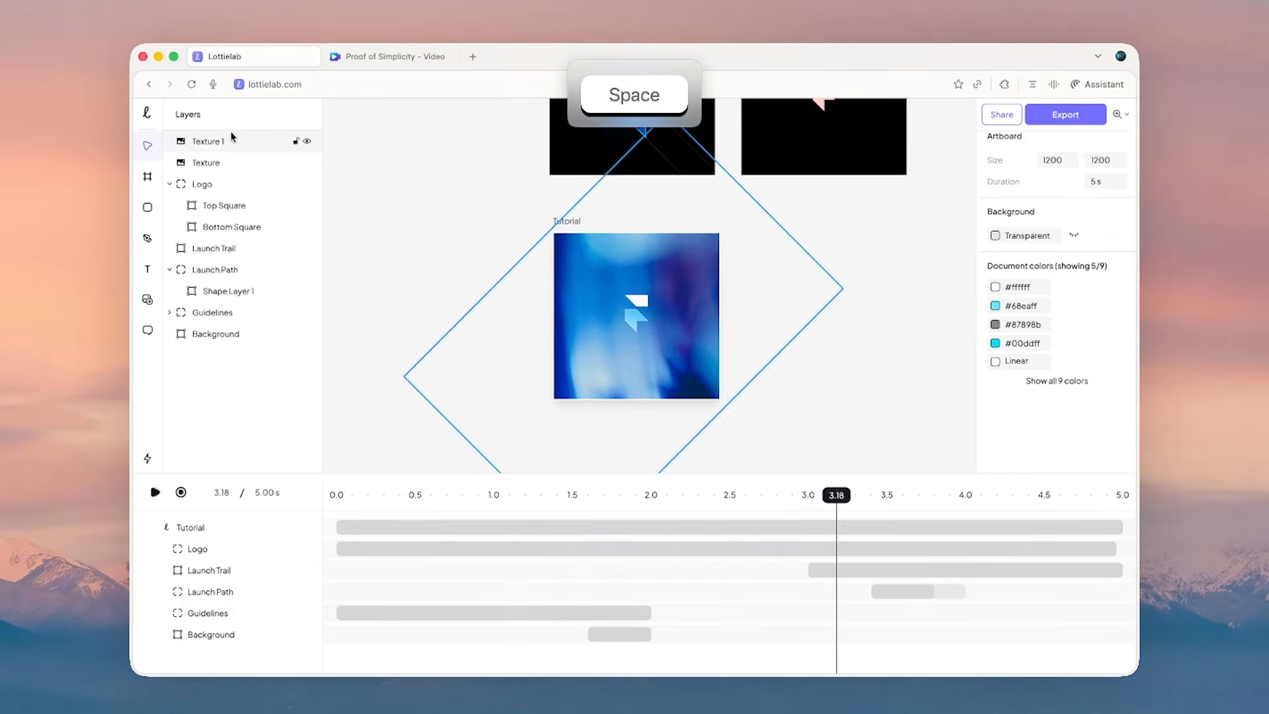
pyautogui.press('BackSpace')
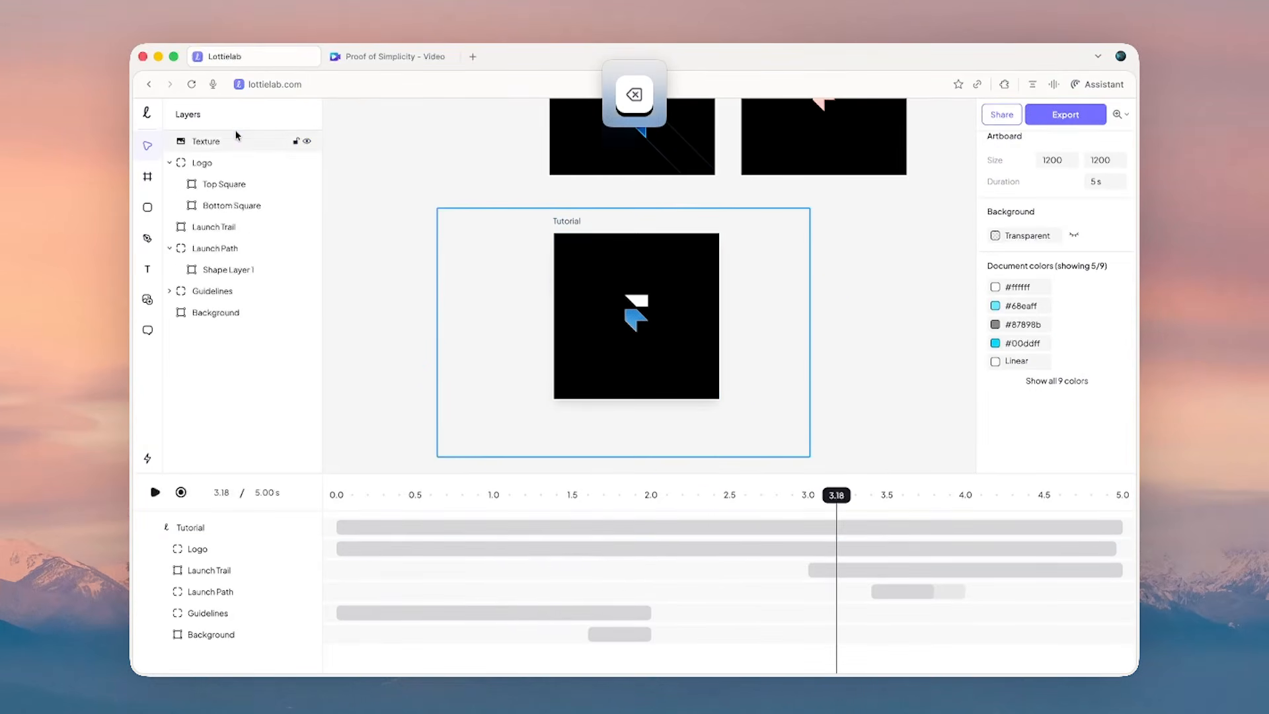
# - Play back the textured Tutorial animation and switch to Canva to preview the Proof of Simplicity video
pyautogui.click(508, 279)
pyautogui.press('space')
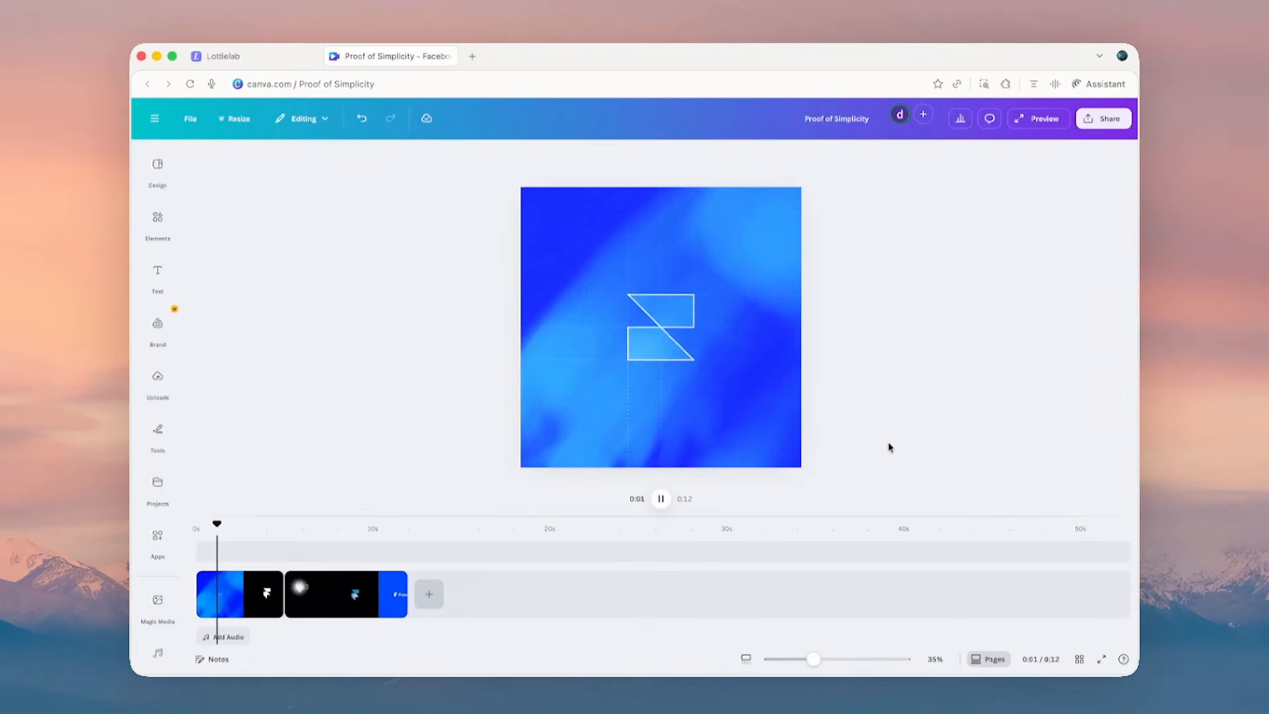
pyautogui.click(1045, 129)
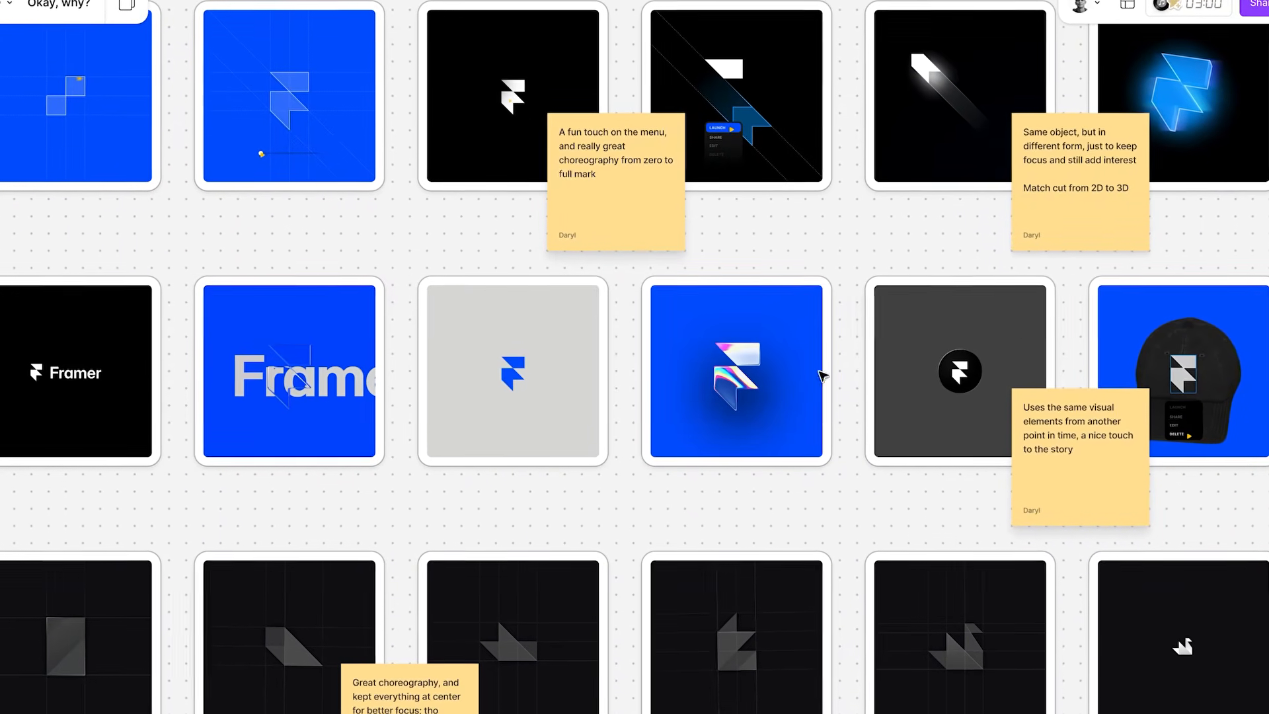
pyautogui.moveTo(593, 509); pyautogui.dragTo(615, 256)
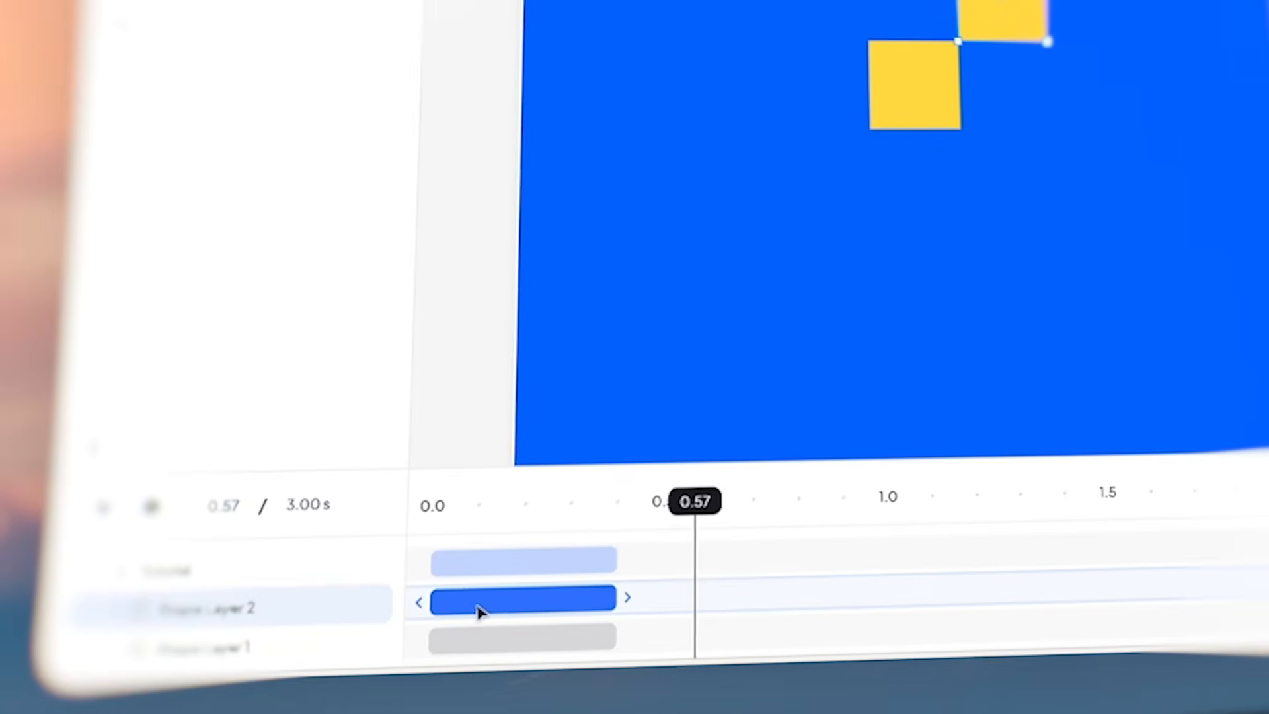
pyautogui.moveTo(479, 611); pyautogui.dragTo(629, 609)
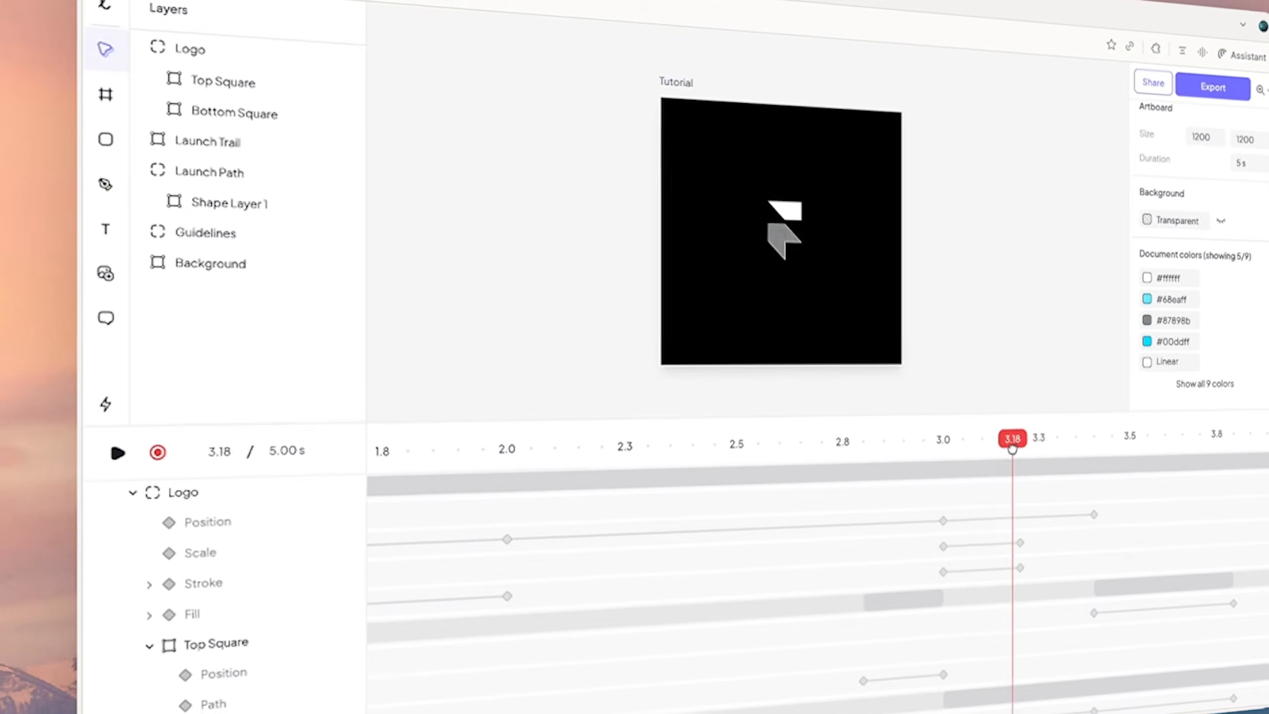
# - Scrub the Tutorial timeline from 3.18 s to 3.37 s and play the logo animation from the start
pyautogui.moveTo(1011, 436); pyautogui.dragTo(1068, 447)
pyautogui.scroll(-5, 1012, 441)
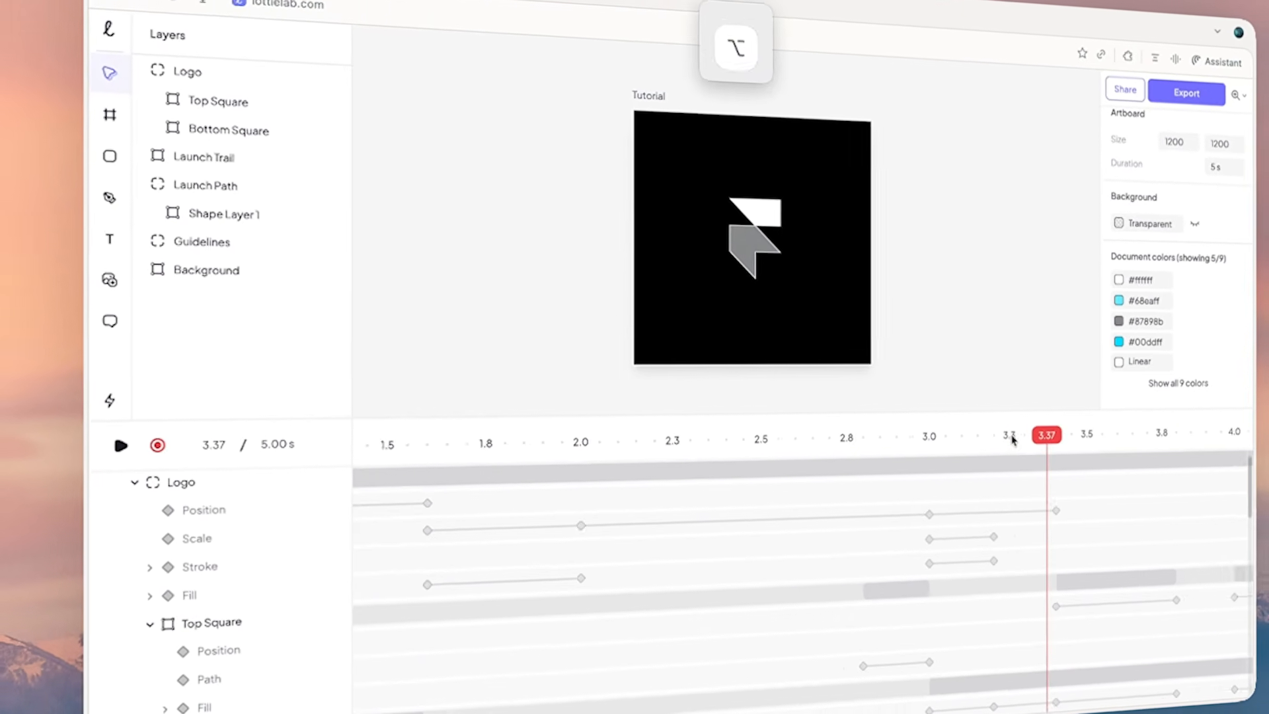
pyautogui.moveTo(984, 437); pyautogui.dragTo(716, 405)
pyautogui.press('space')
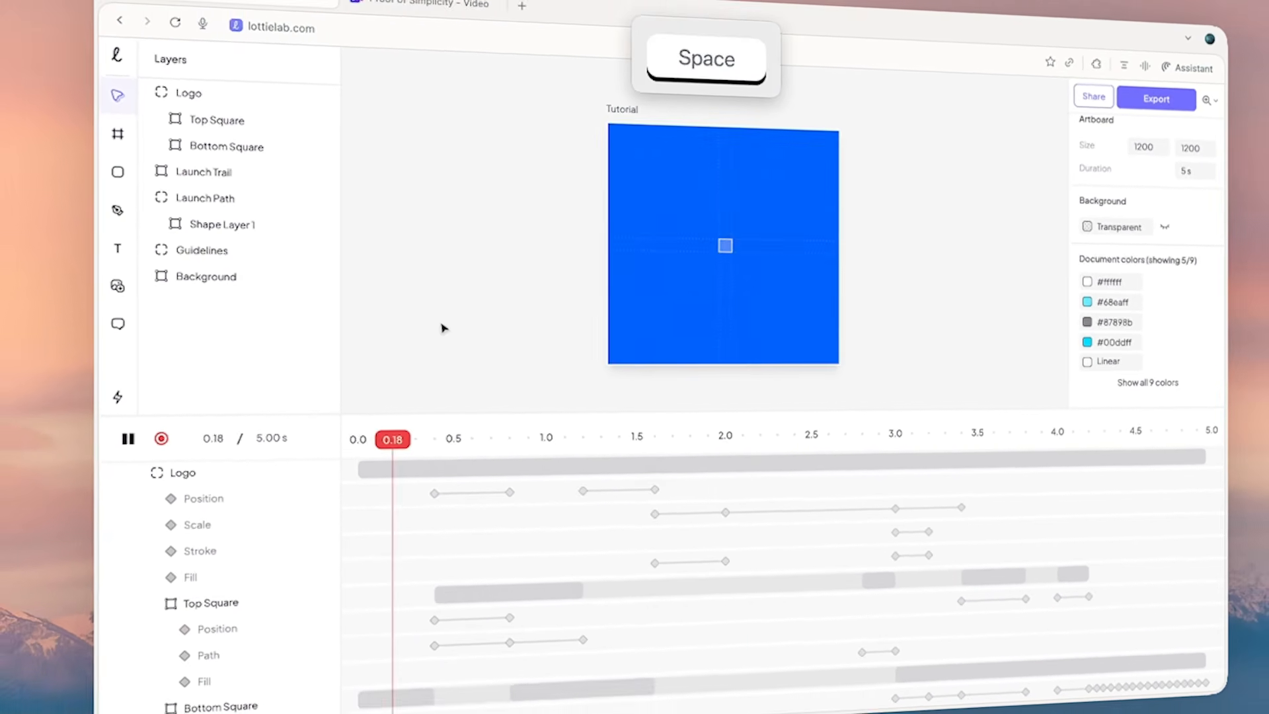